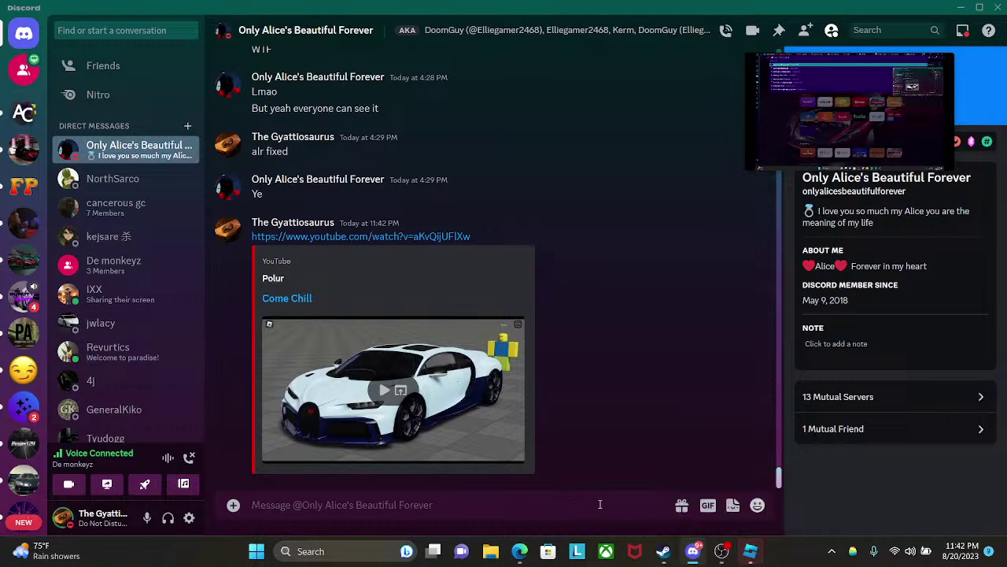
- Switch to Roblox Studio, ignore the auto-recovered file and show the list of own games
left_click(751, 554)
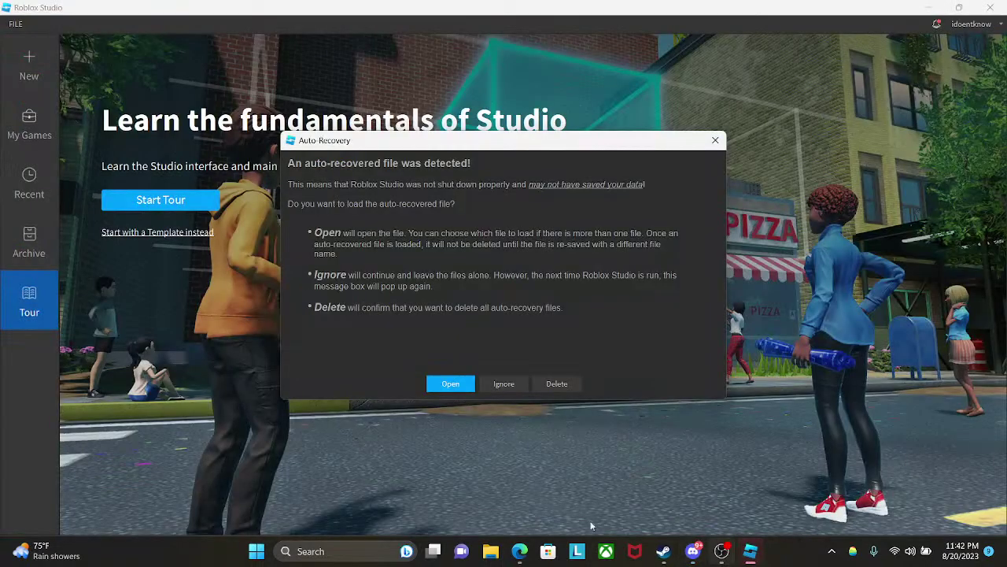
left_click(504, 383)
left_click(29, 65)
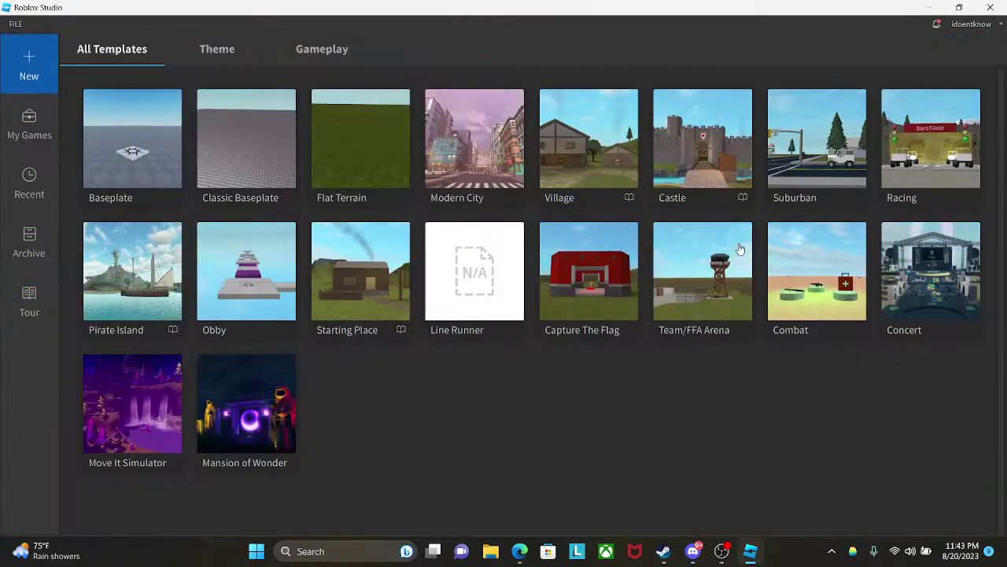
left_click(30, 134)
- Search own games for "HyperDrive" and open the place HyperDrive 2 (Testing)
scroll(598, 163, "down", 1)
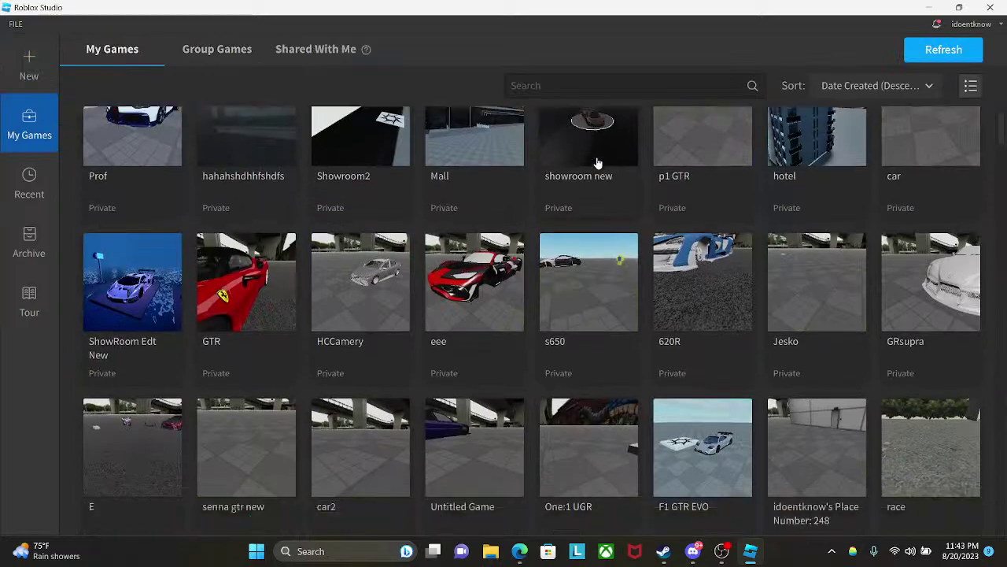
scroll(598, 163, "down", 20)
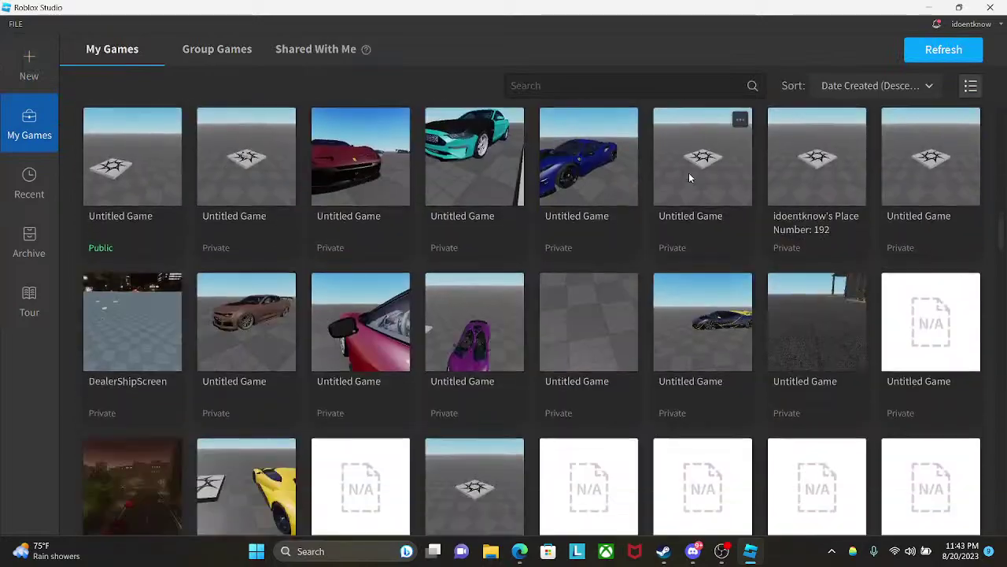
scroll(689, 175, "down", 10)
left_click(572, 86)
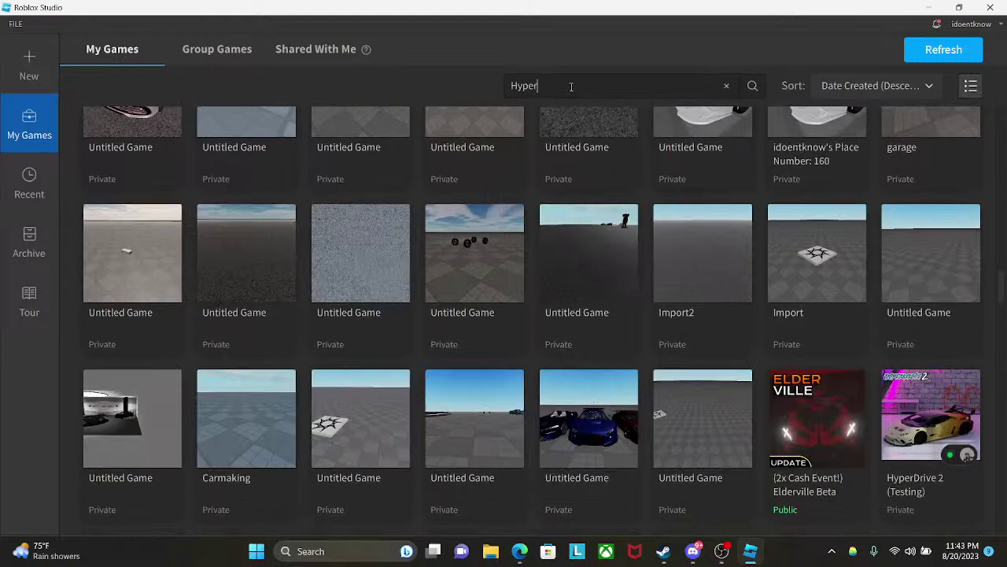
type("HyperDrive")
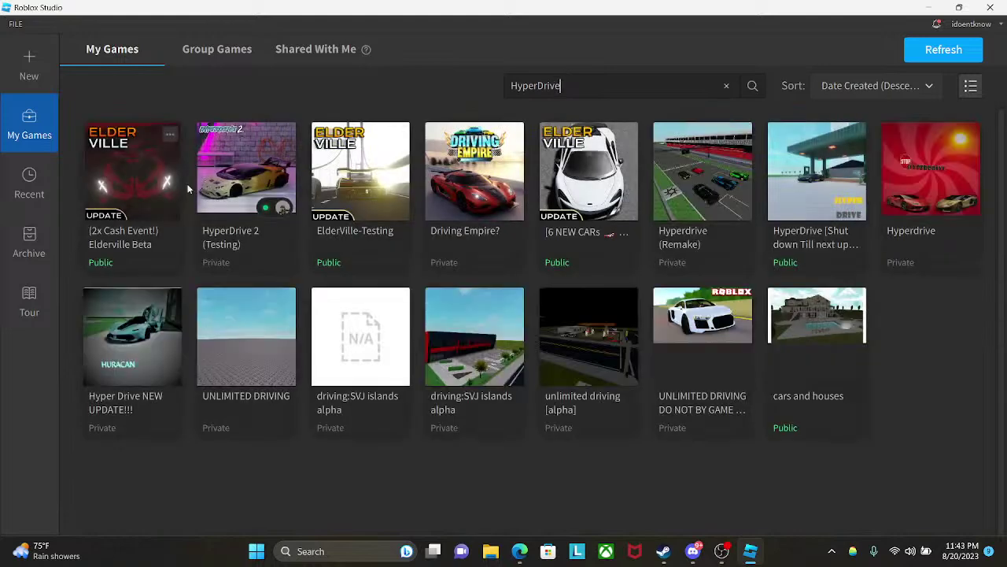
left_click(235, 172)
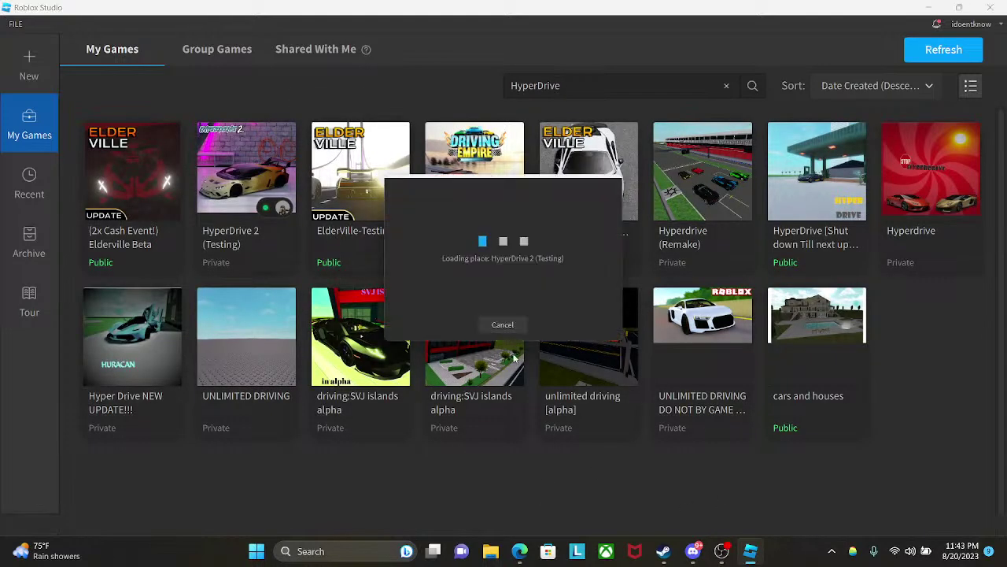
- Switch to Discord while the place loads and open the De monkeyz group chat
left_click(692, 551)
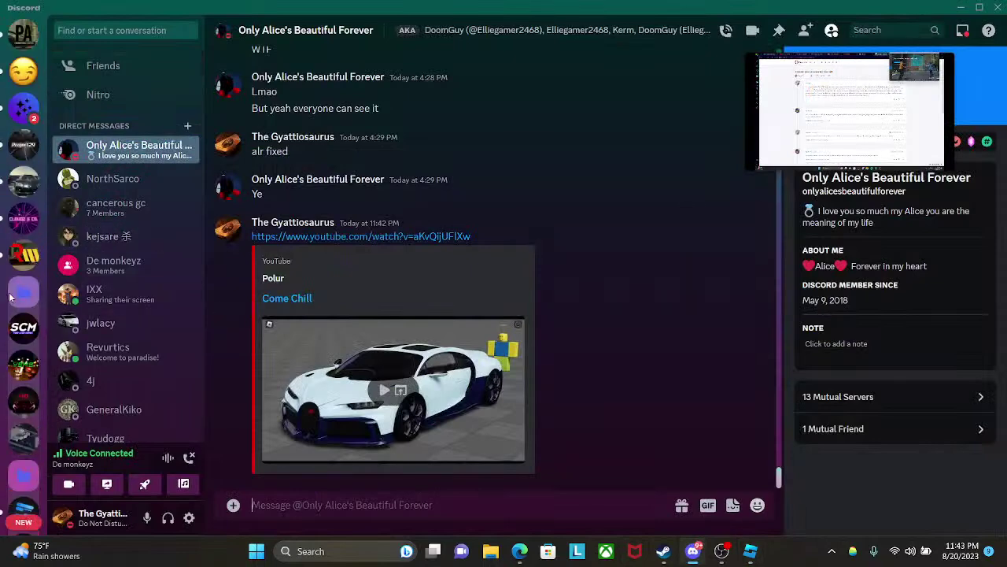
scroll(17, 291, "down", 10)
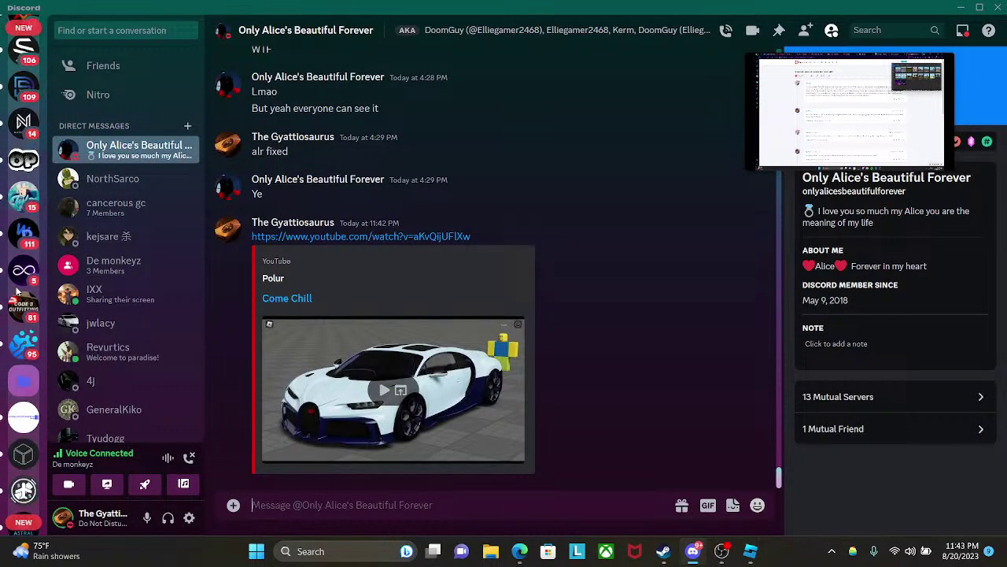
scroll(18, 291, "up", 10)
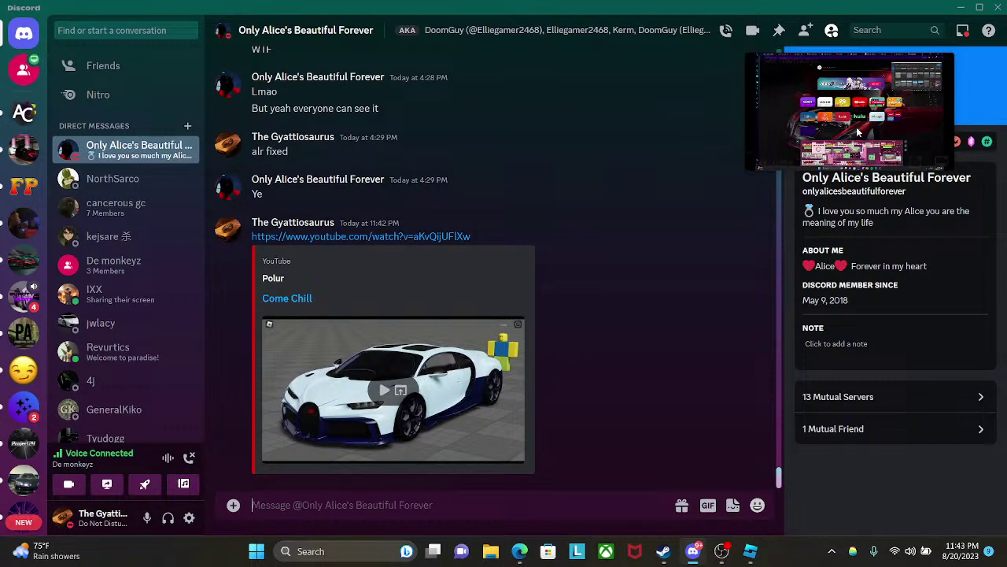
mouse_move(925, 87)
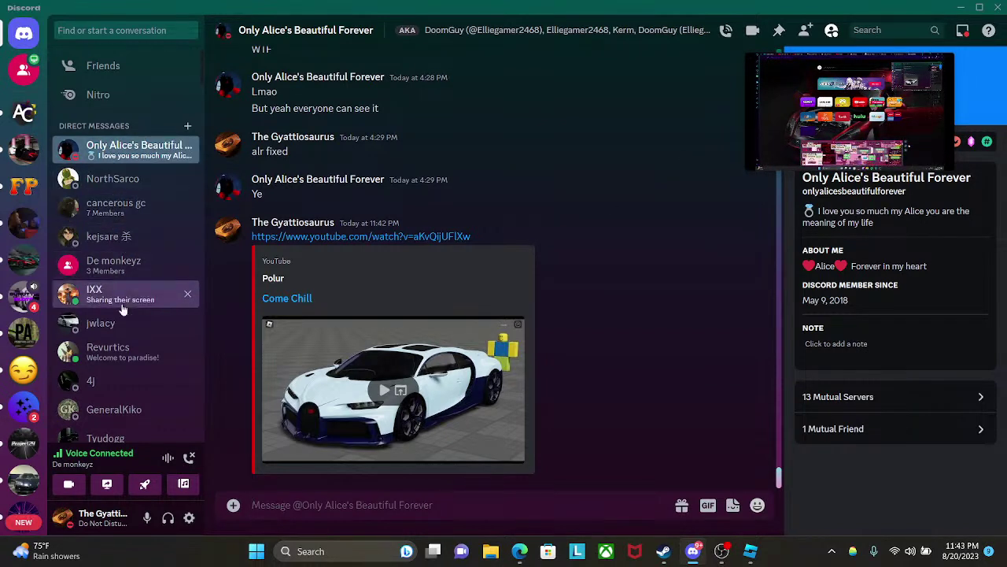
left_click(114, 264)
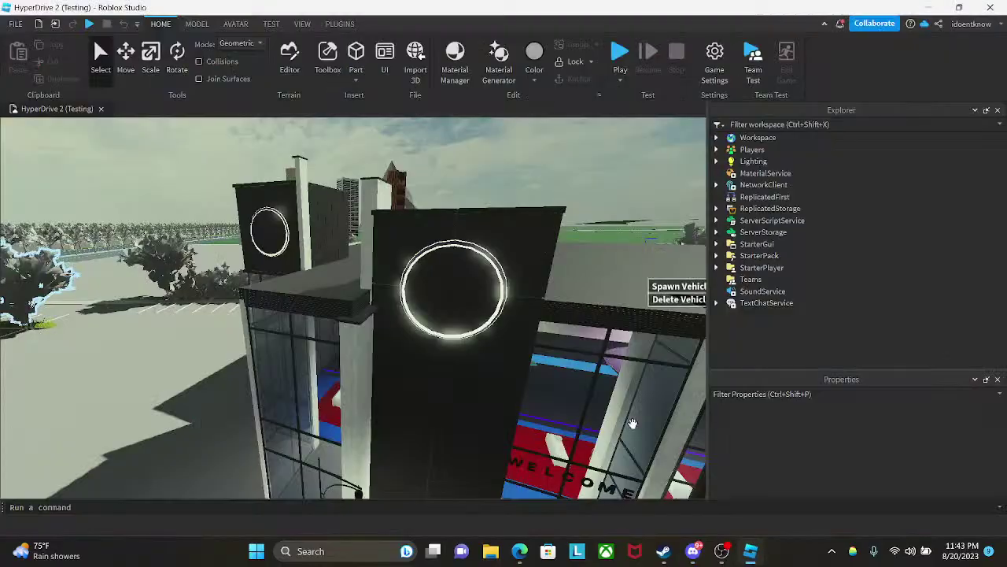
- Switch back to Roblox Studio and examine the mall building and the open ground around it
left_click(750, 551)
right_click_drag(497, 297, 469, 305)
key("w")
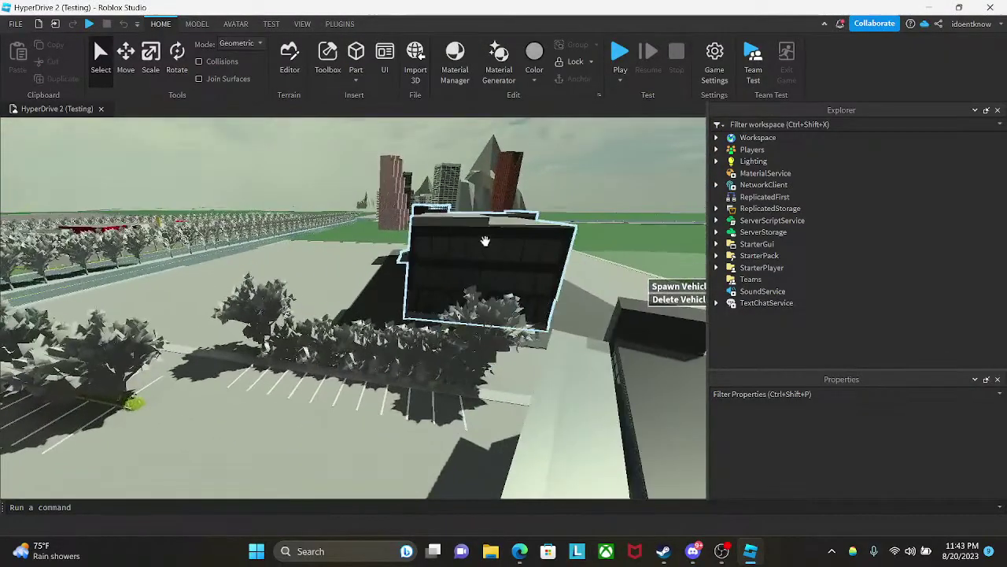
left_click(483, 241)
key("f")
right_click_drag(351, 288, 414, 247)
key("w")
key("f")
left_click(418, 176)
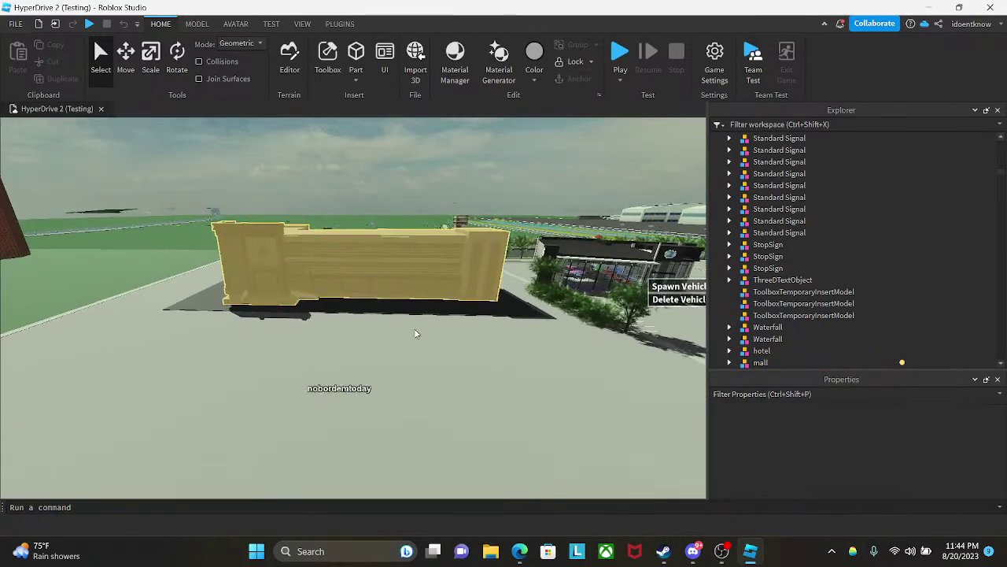
right_click_drag(414, 333, 398, 351)
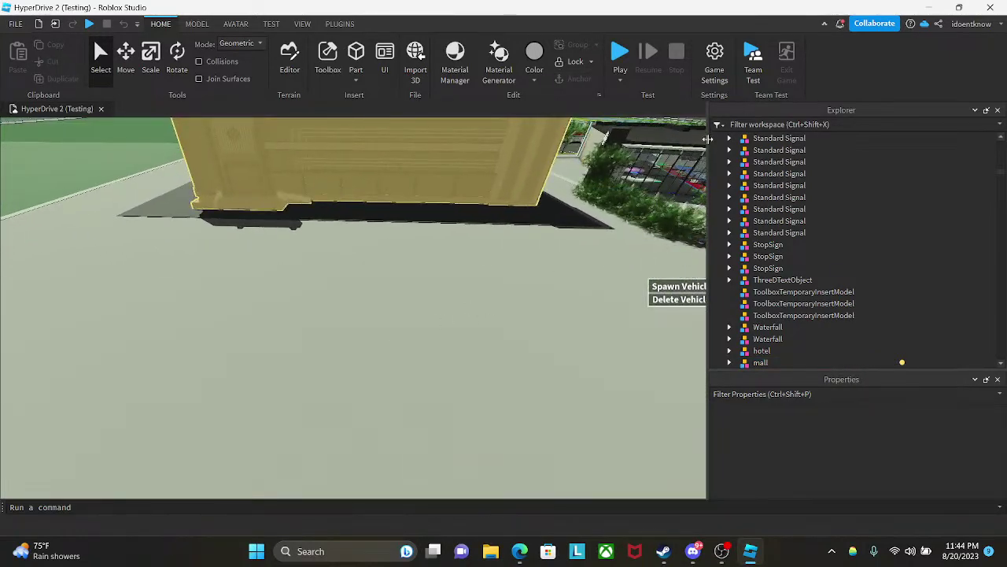
- Widen the 3D viewport by narrowing the Explorer and Properties area, keeping the mall building in view
left_click(302, 23)
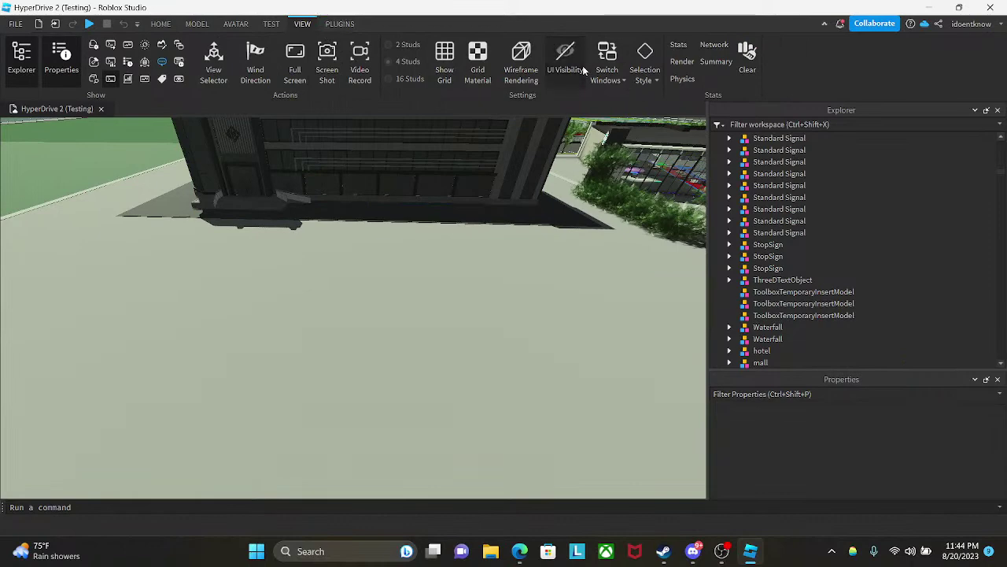
left_click(169, 25)
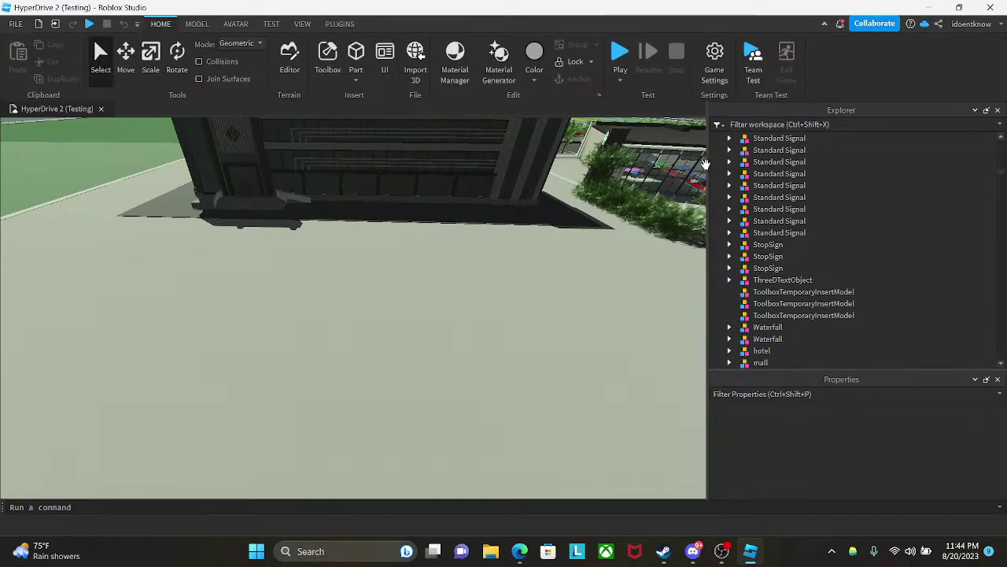
left_click_drag(707, 168, 768, 167)
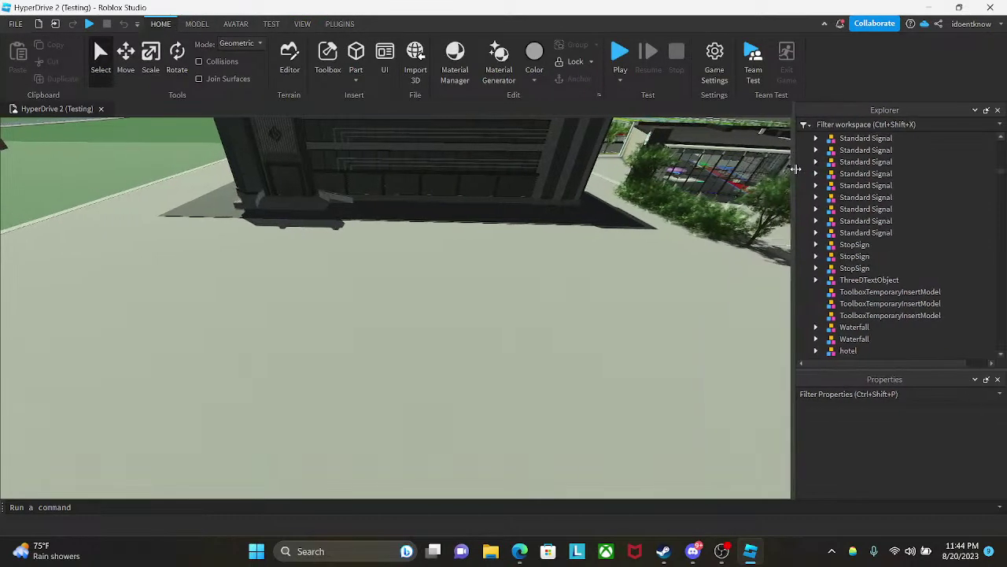
left_click(555, 203)
right_click_drag(555, 203, 603, 412)
key("w")
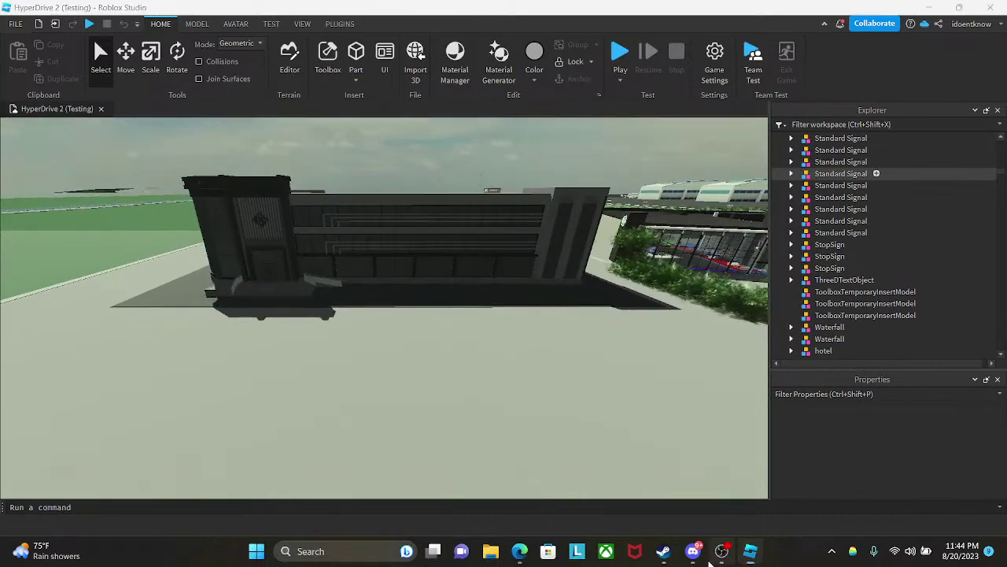
- Check the shared screen in the De monkeyz chat in Discord and select the mall model back in Roblox Studio
left_click(695, 552)
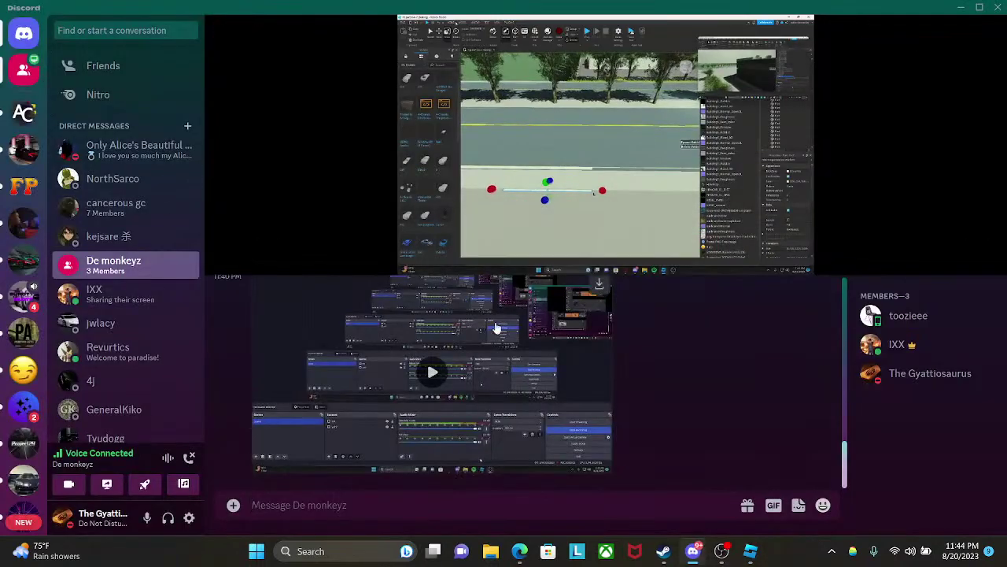
left_click(752, 553)
right_click_drag(454, 266, 512, 295)
left_click(454, 266)
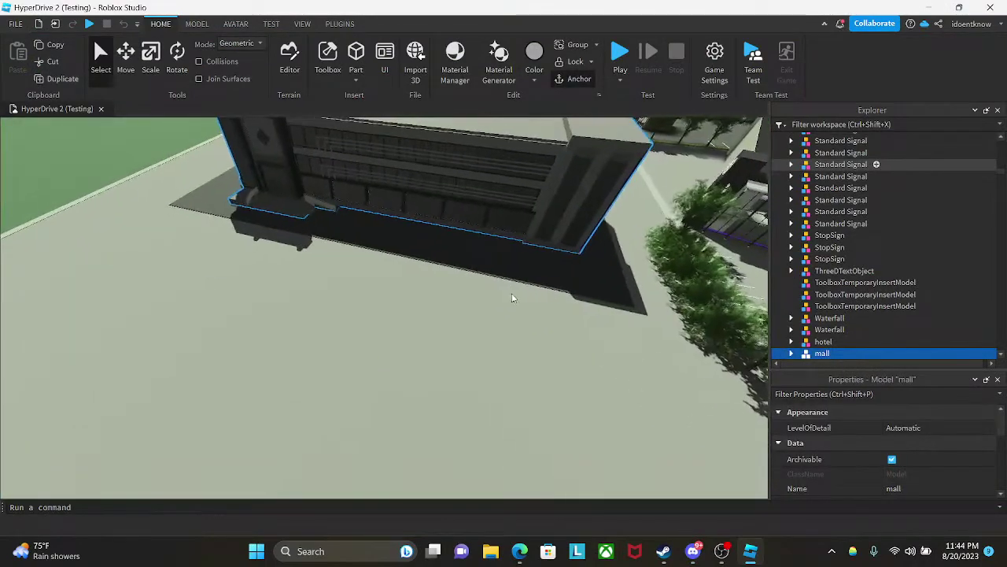
- Switch to the Edge browser and run a Bing image search for "mall parking lots" in a new tab
left_click(523, 560)
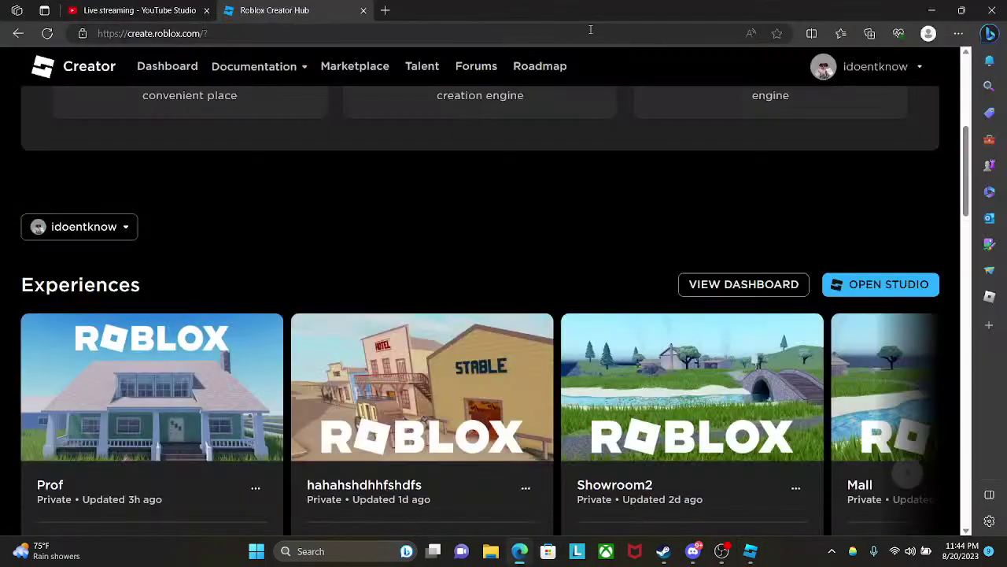
left_click(386, 10)
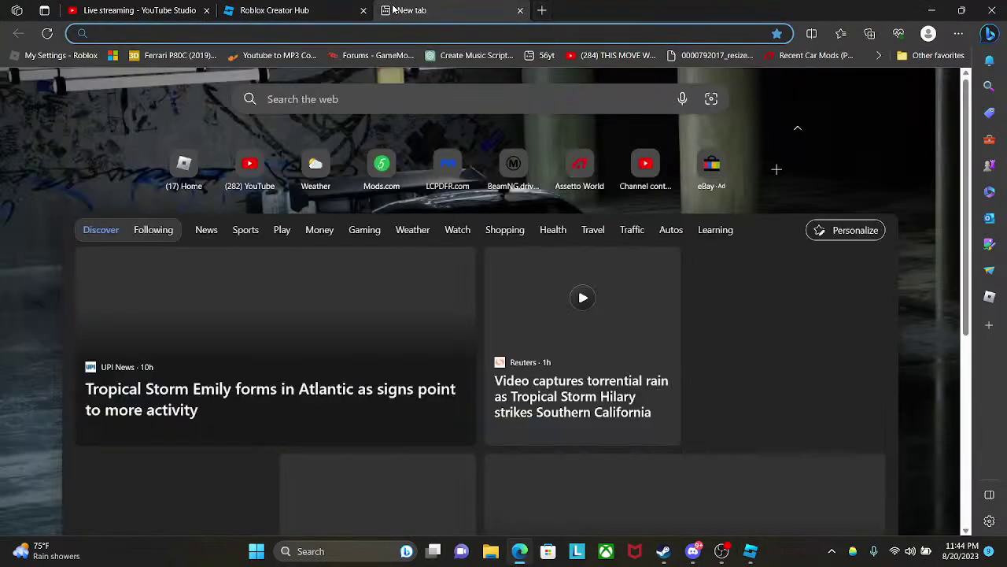
type("mall")
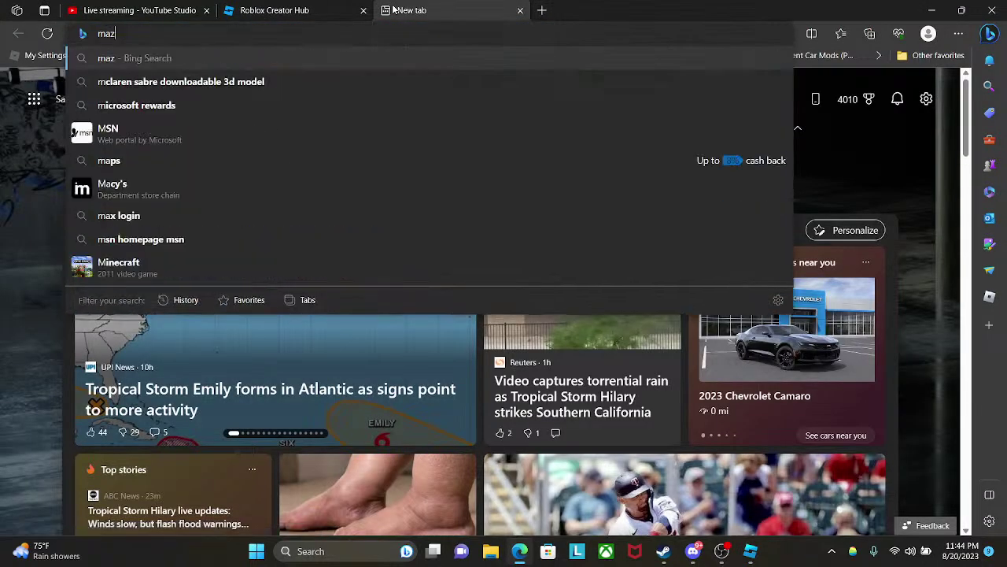
type(" p")
key("BackSpace")
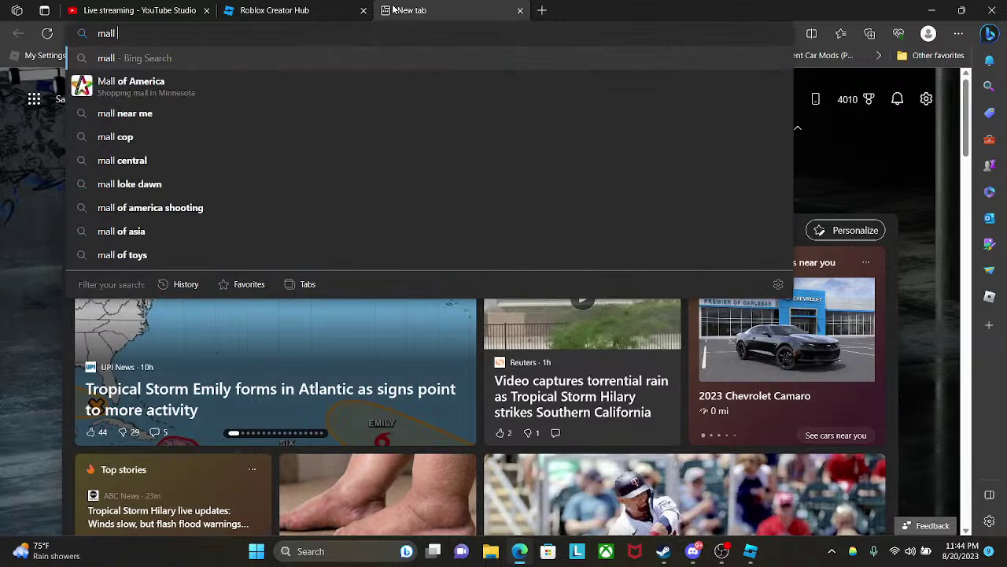
type("parking lots")
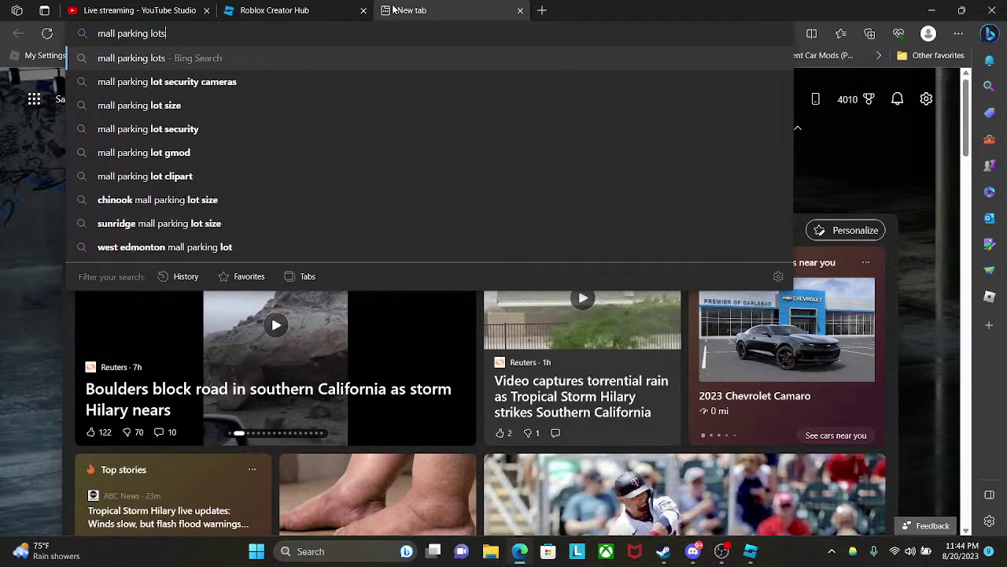
key("Return")
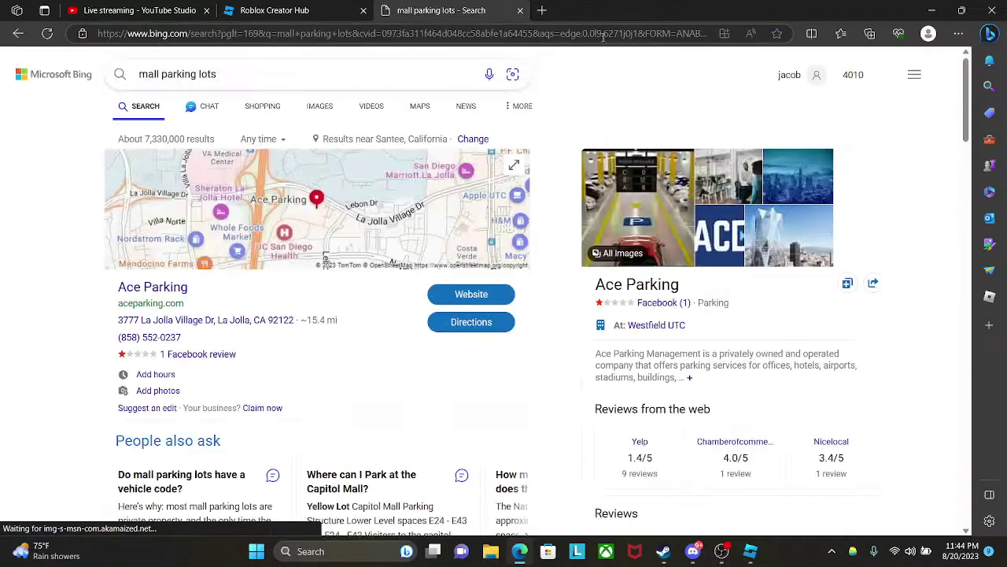
left_click(317, 106)
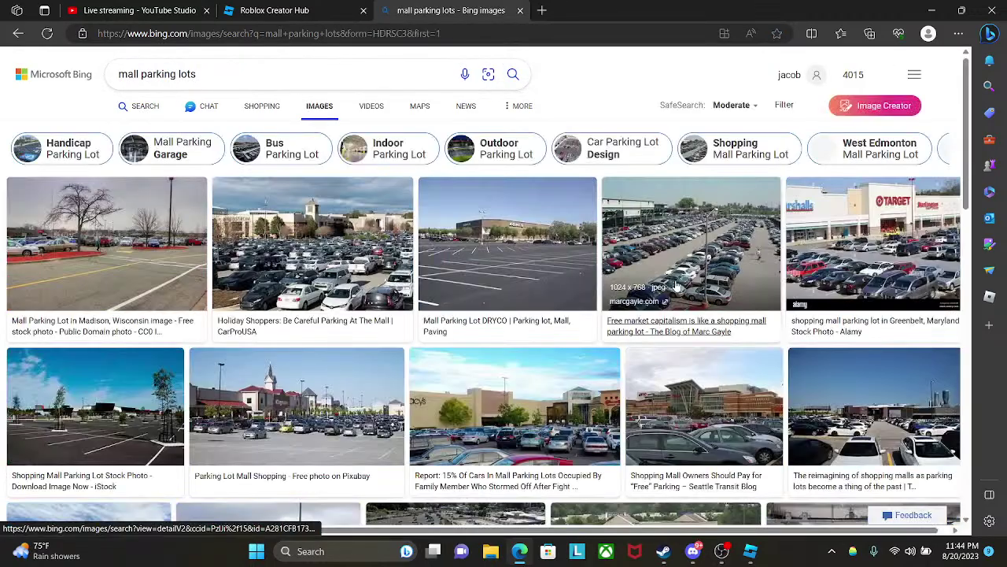
- Browse the image results and open The New Yorker's aerial photo of the empty parking lot beside a Macy's
scroll(503, 196, "down", 1)
scroll(586, 218, "down", 3)
scroll(586, 218, "down", 2)
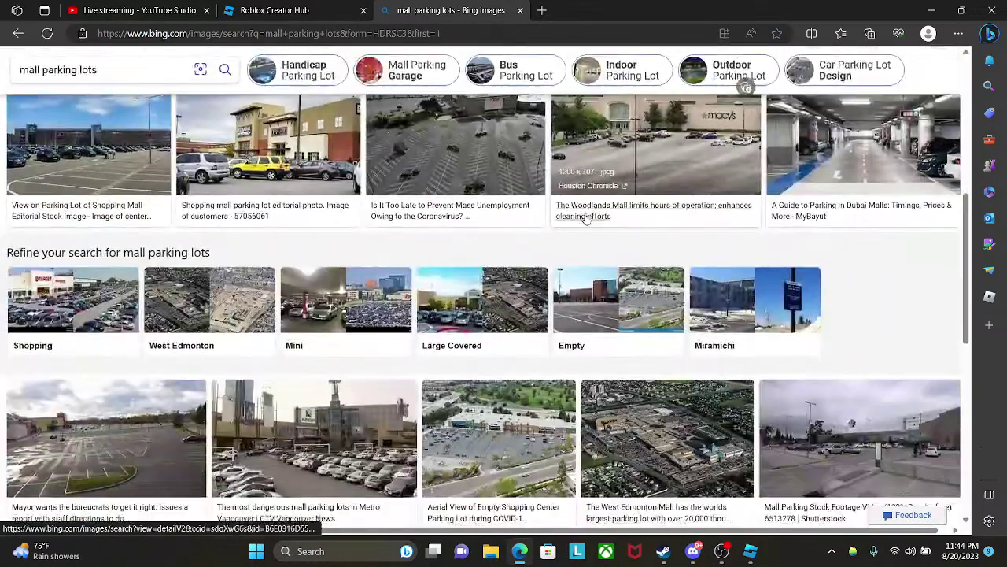
left_click(585, 214)
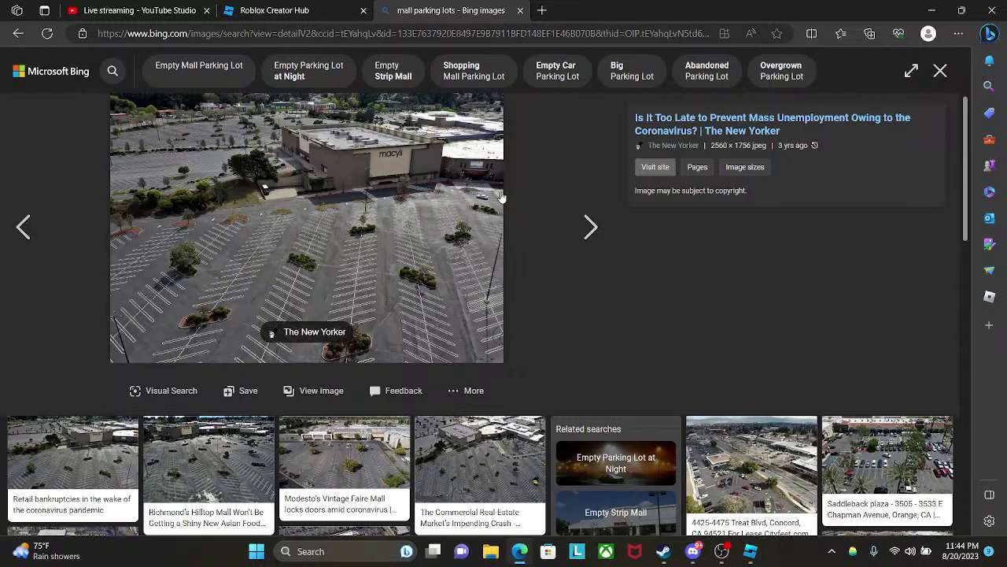
- Copy the aerial parking lot photo from the Edge browser and send it to the De monkeyz group chat in Discord
key("alt+Tab")
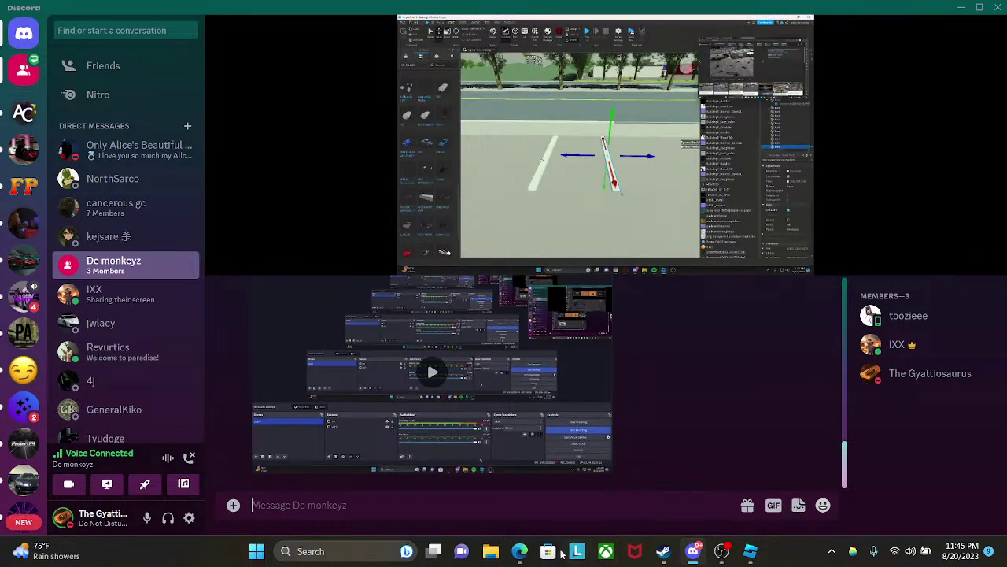
left_click(520, 552)
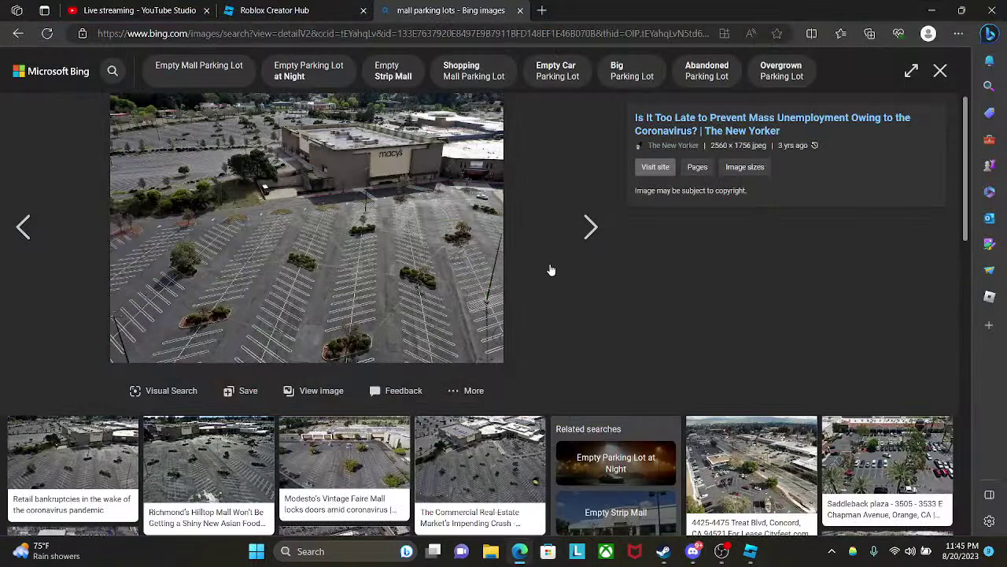
right_click(399, 250)
left_click(464, 298)
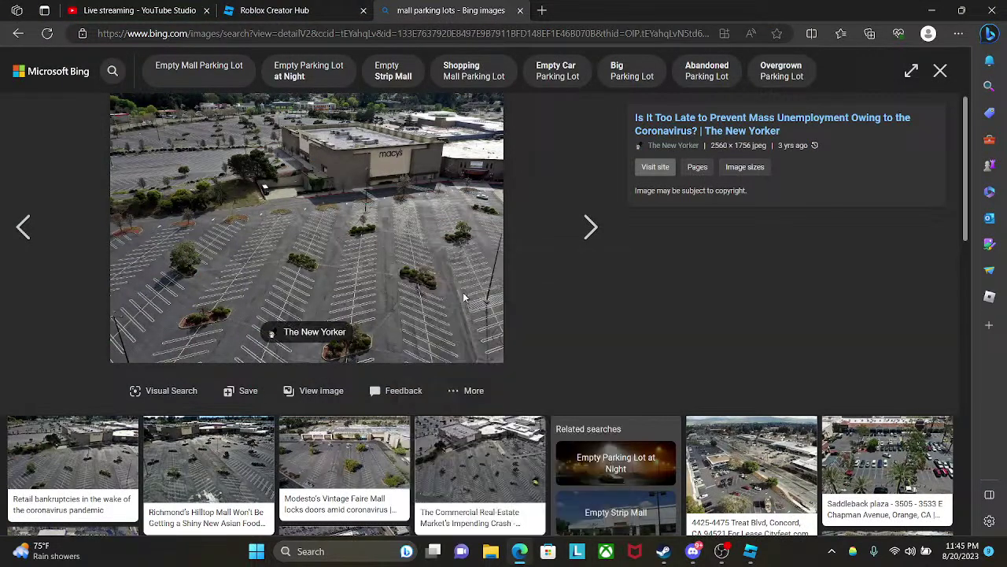
left_click(693, 552)
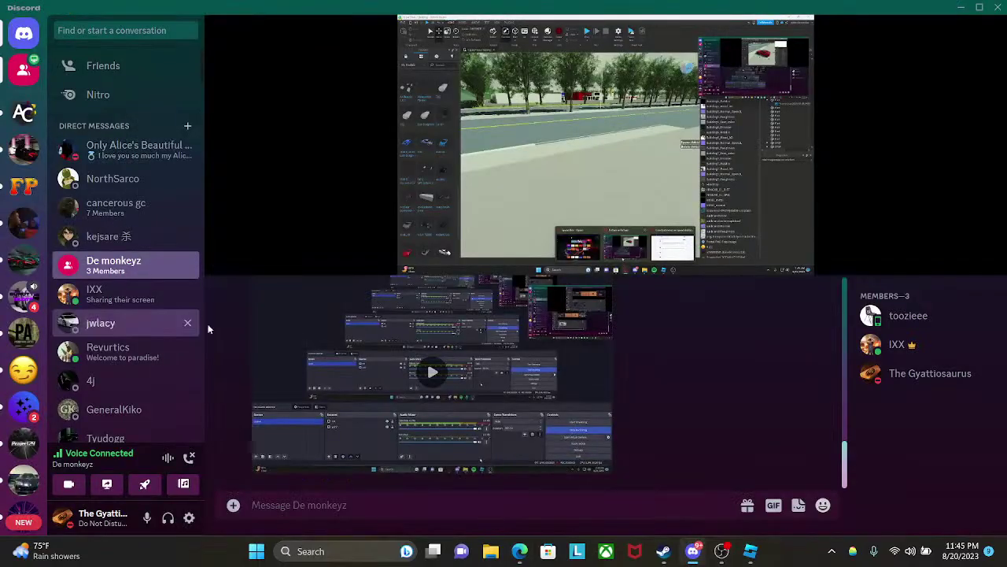
key("ctrl+v")
key("Return")
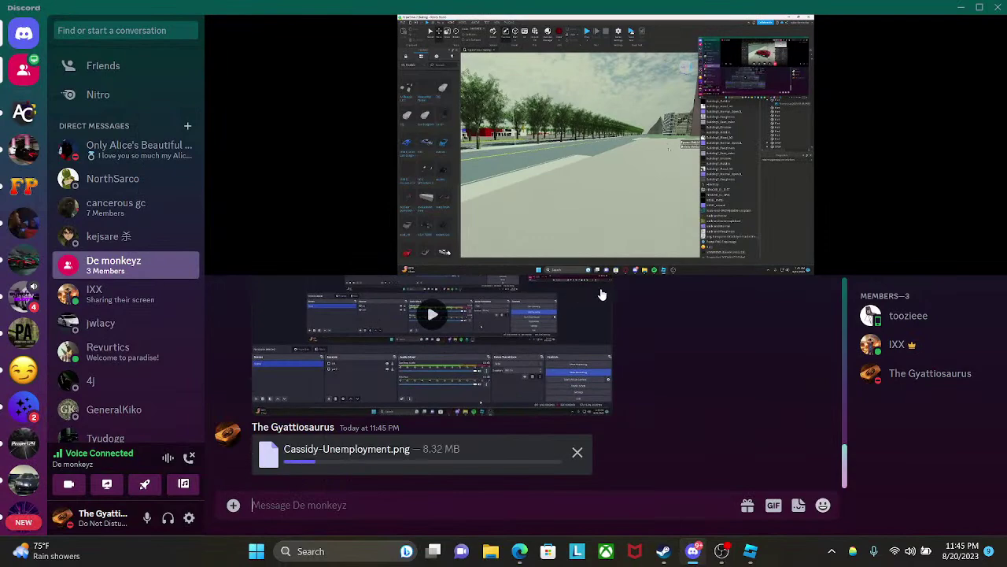
- Switch to the Edge browser, return to the "mall parking lots" image results and examine further photos for parking layout ideas
left_click(519, 551)
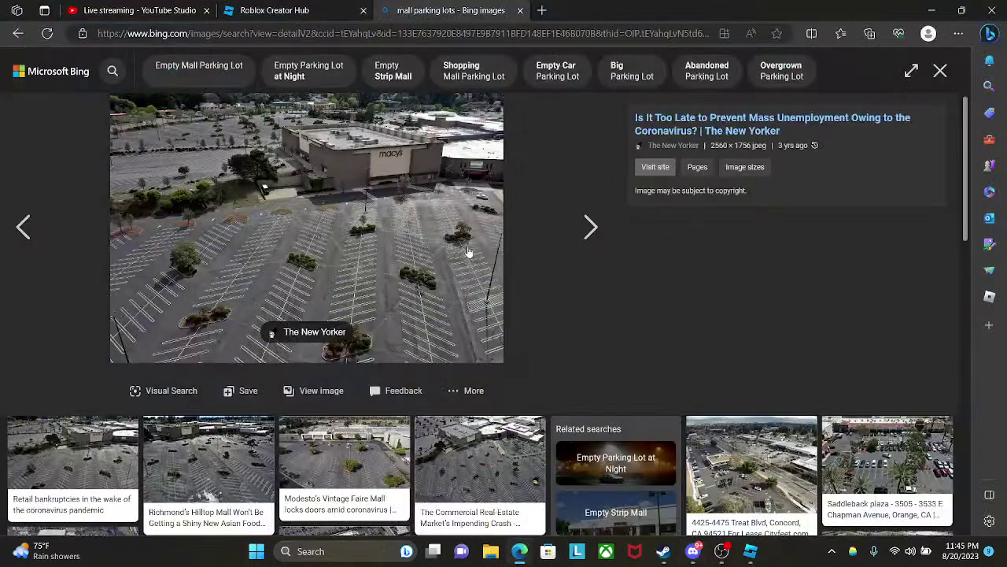
left_click(341, 6)
left_click(464, 10)
left_click(17, 33)
scroll(653, 327, "down", 15)
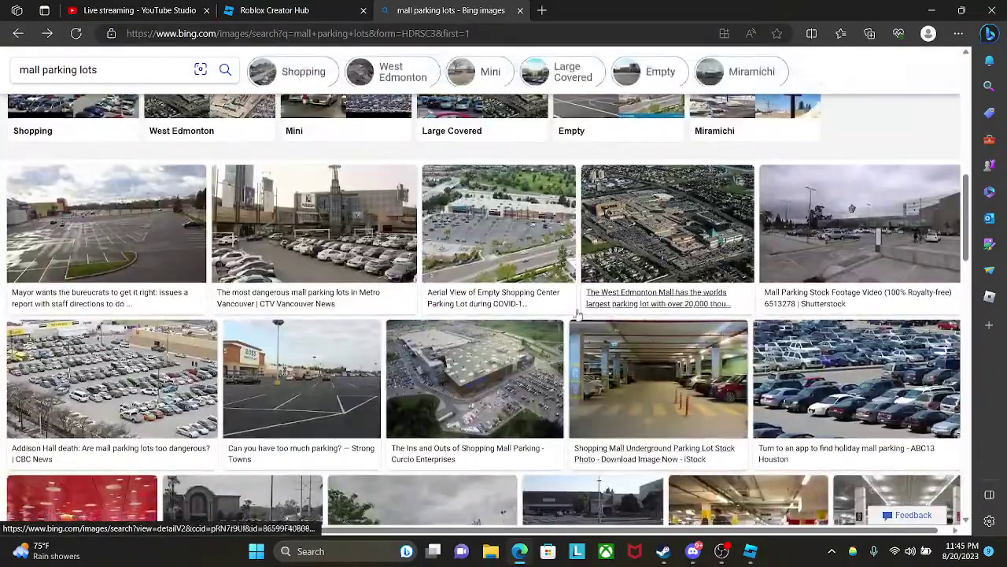
scroll(635, 307, "down", 10)
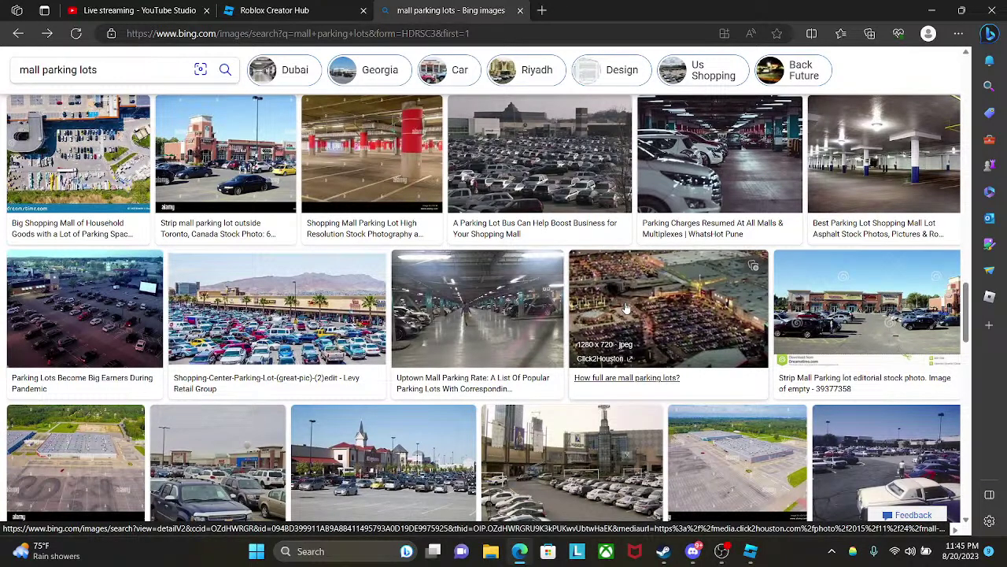
scroll(626, 307, "down", 4)
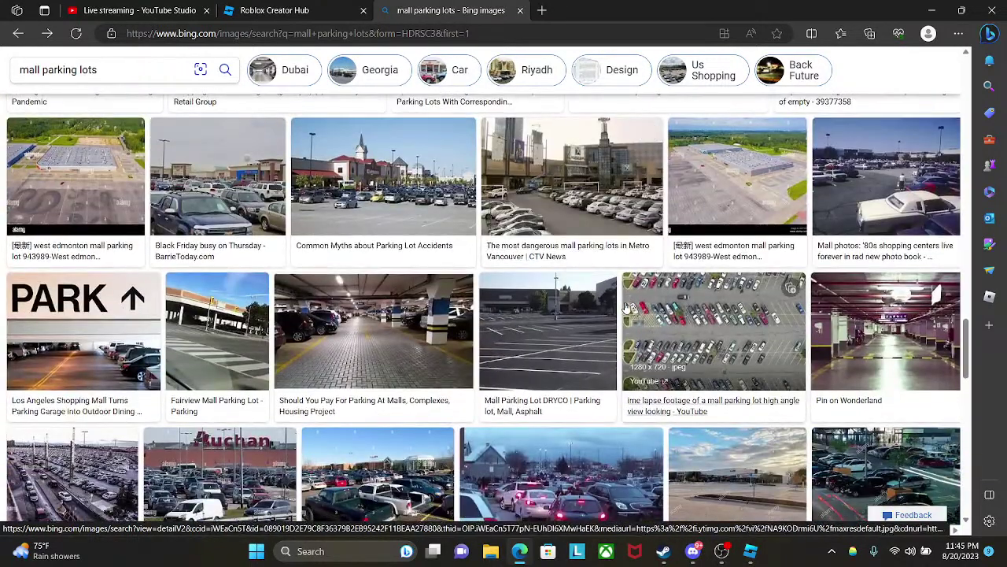
scroll(626, 307, "down", 3)
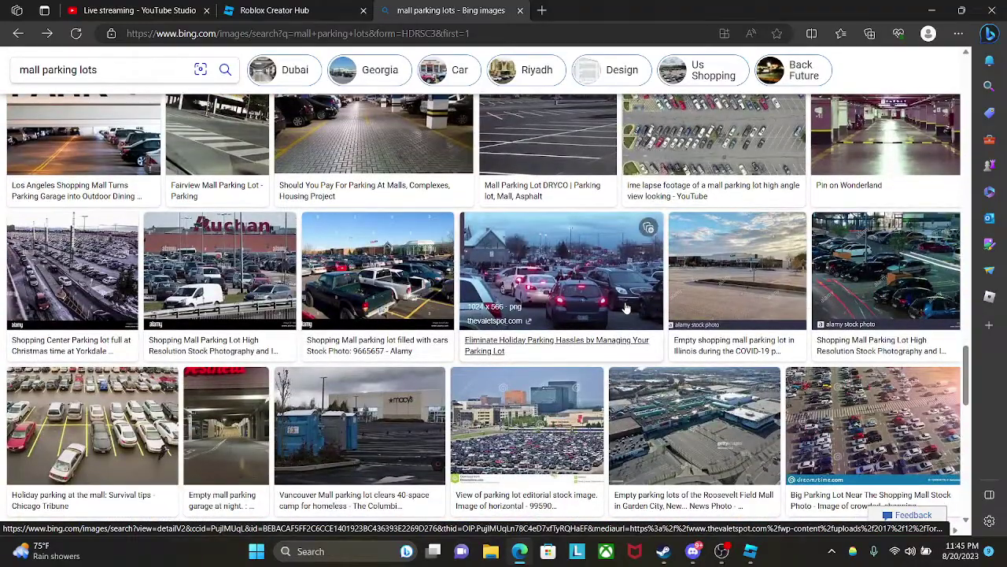
scroll(626, 307, "down", 7)
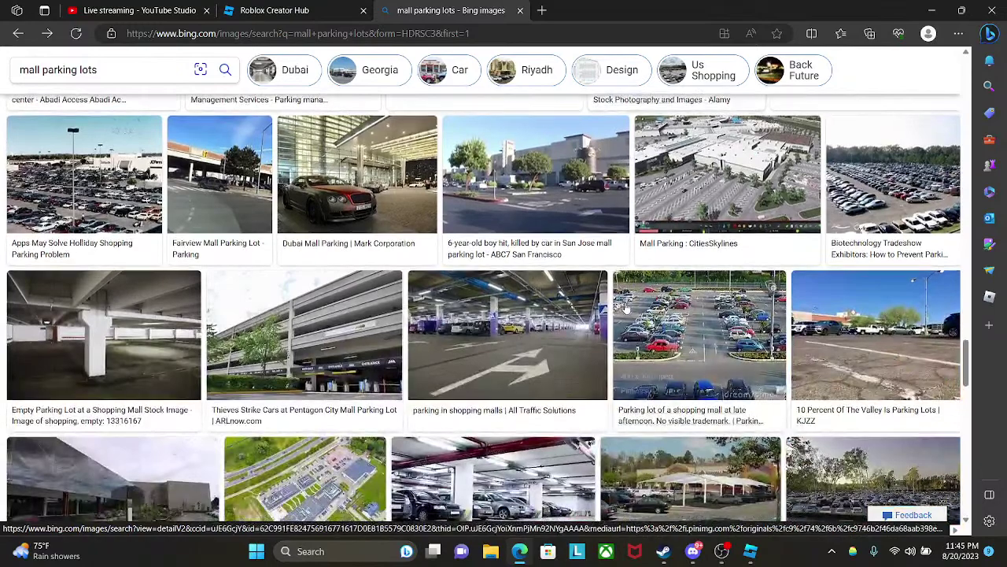
scroll(626, 307, "down", 3)
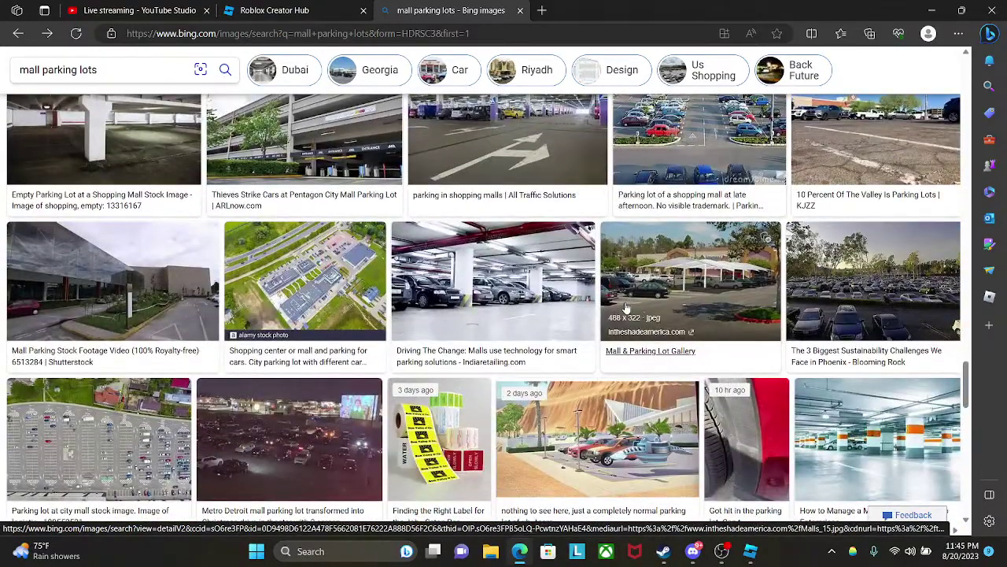
scroll(626, 307, "down", 3)
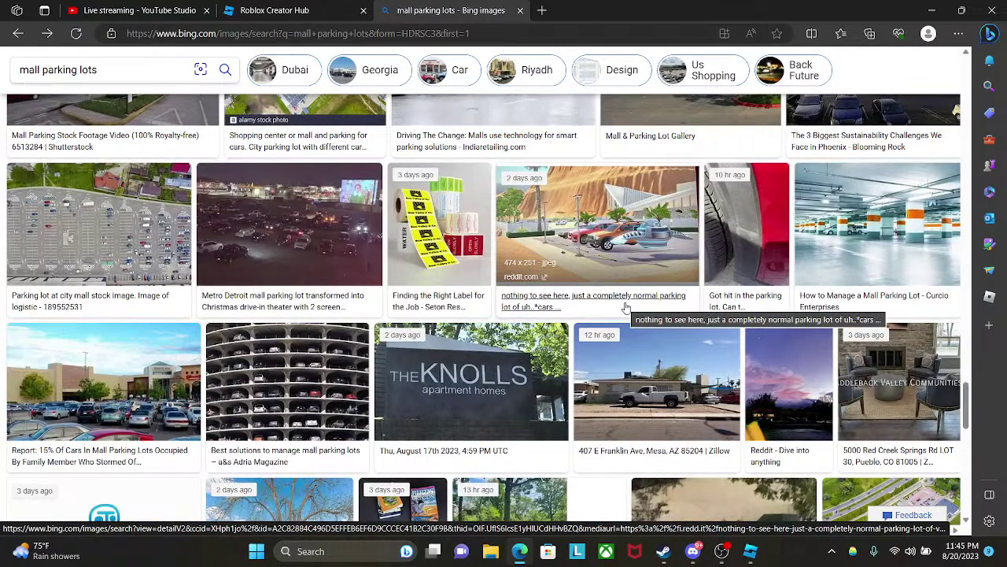
scroll(627, 307, "down", 6)
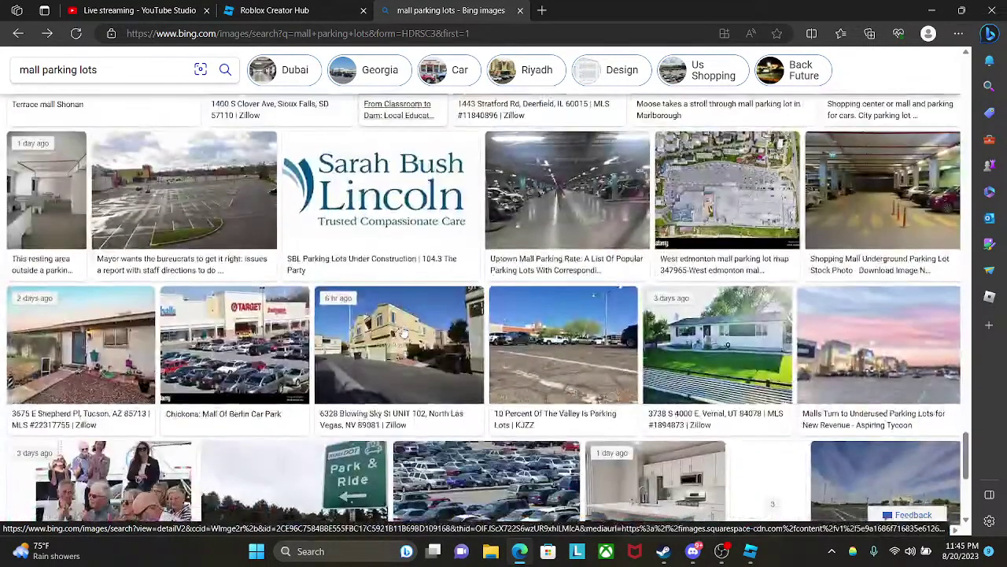
- Switch back to Roblox Studio, unlock the large asphalt ground part around the mall and select it
left_click(722, 551)
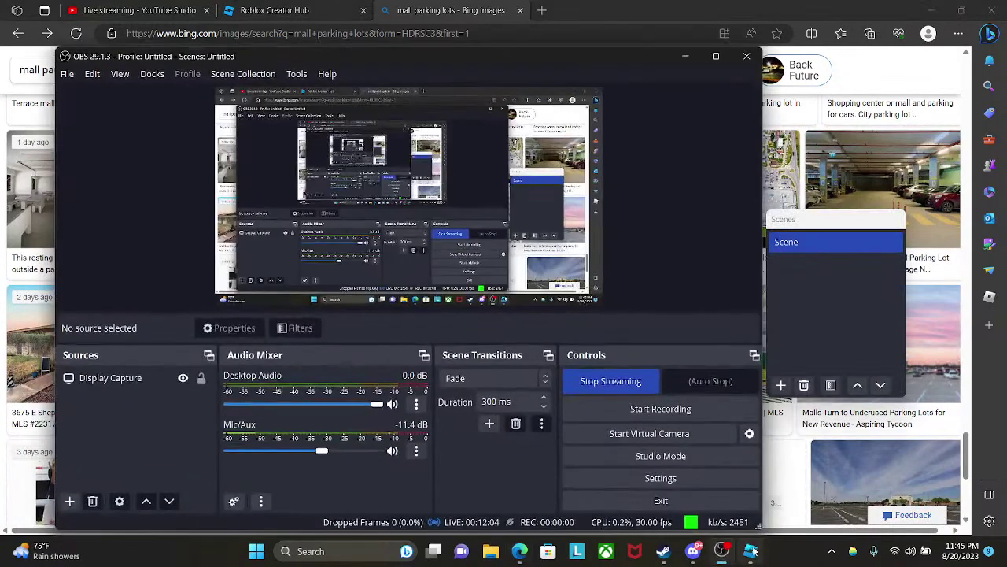
left_click(751, 551)
right_click_drag(421, 214, 440, 293)
left_click(423, 389)
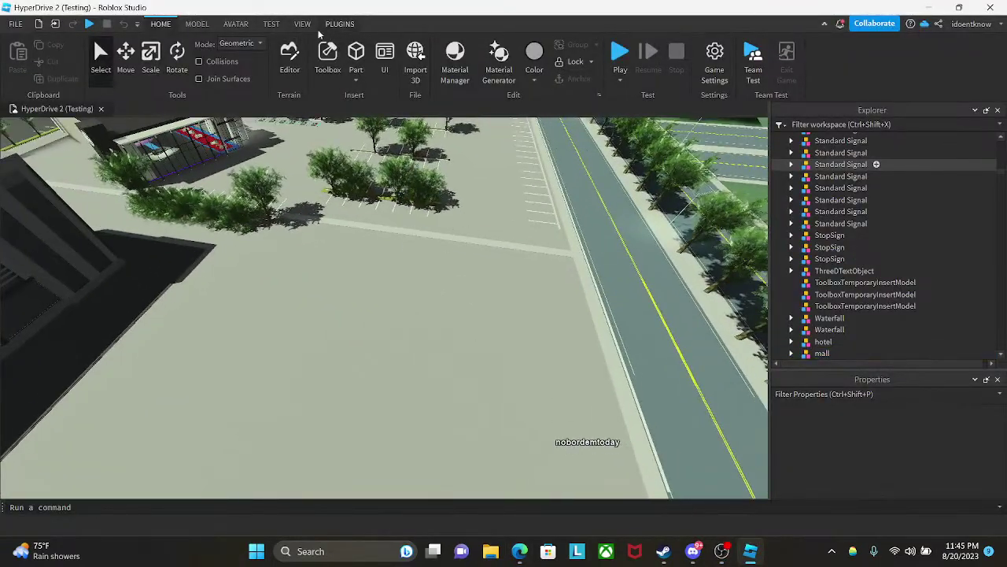
left_click(576, 61)
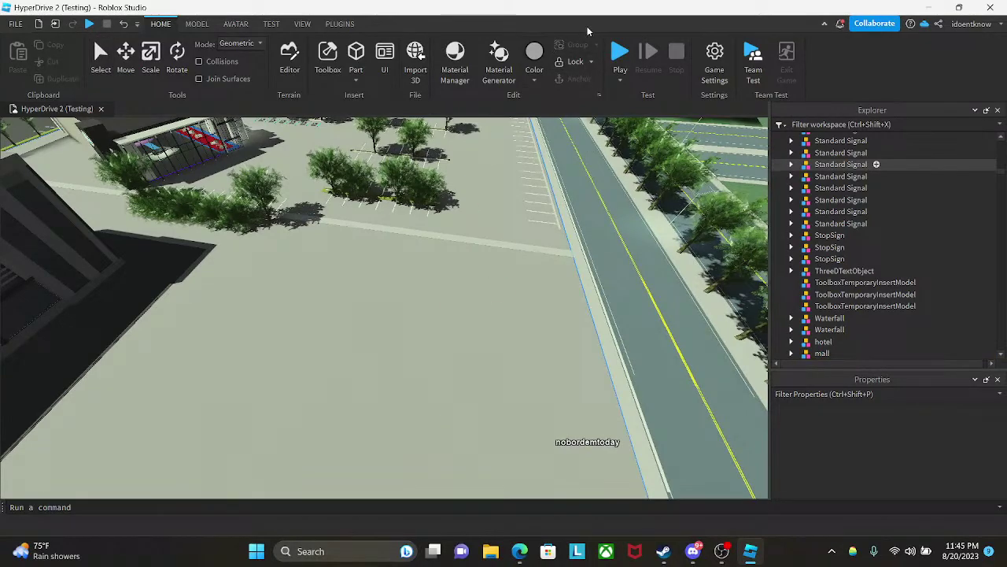
left_click(575, 61)
left_click(454, 362)
right_click_drag(454, 362, 456, 335)
- Scale the selected asphalt ground part back so it no longer extends under the mall and its empty lot
left_click(166, 78)
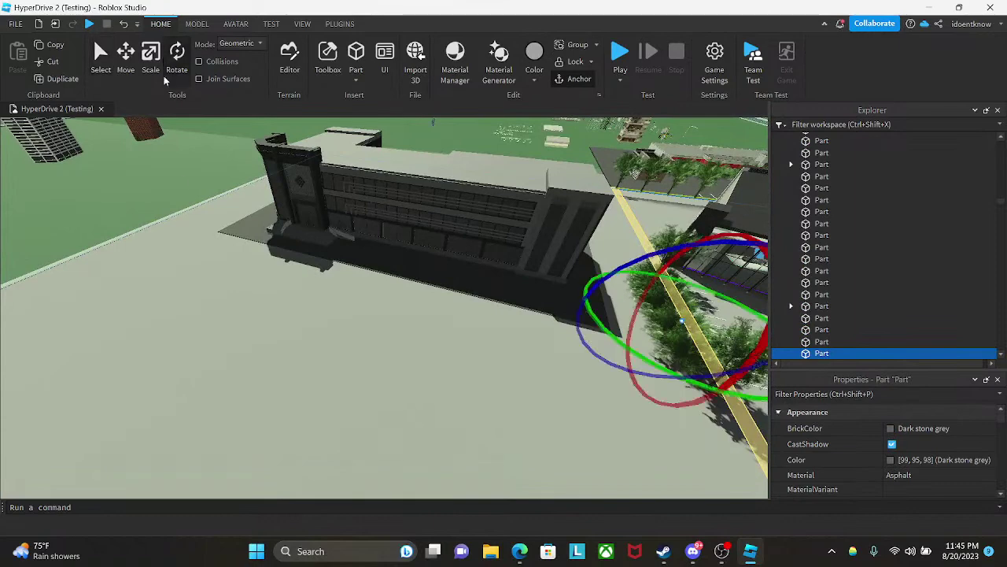
left_click(150, 59)
right_click_drag(187, 249, 187, 249)
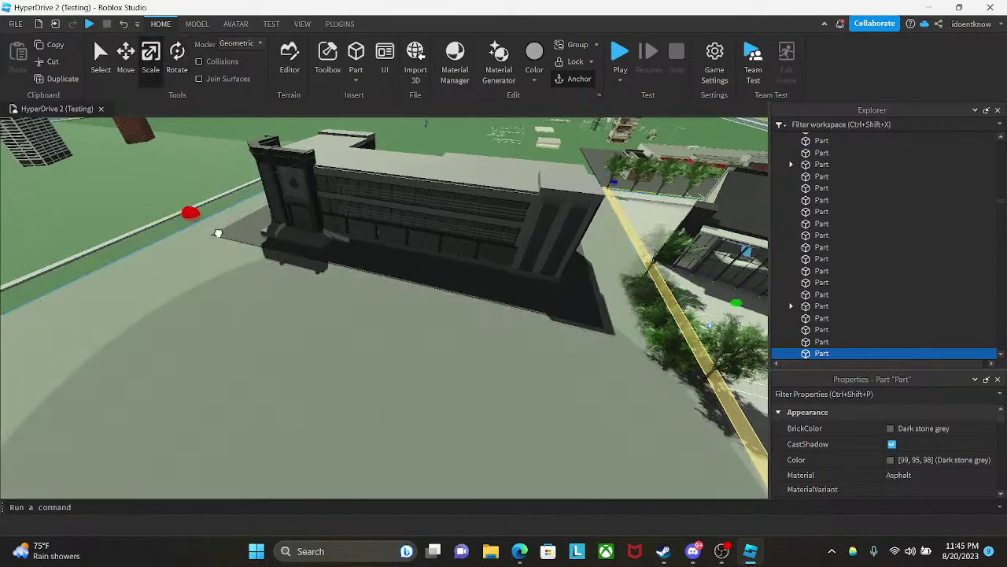
left_click_drag(218, 233, 641, 277)
right_click_drag(568, 233, 568, 233)
mouse_move(427, 241)
left_mouse_down()
mouse_move(380, 255)
mouse_move(452, 230)
mouse_move(426, 239)
left_mouse_up()
right_click_drag(430, 264, 447, 265)
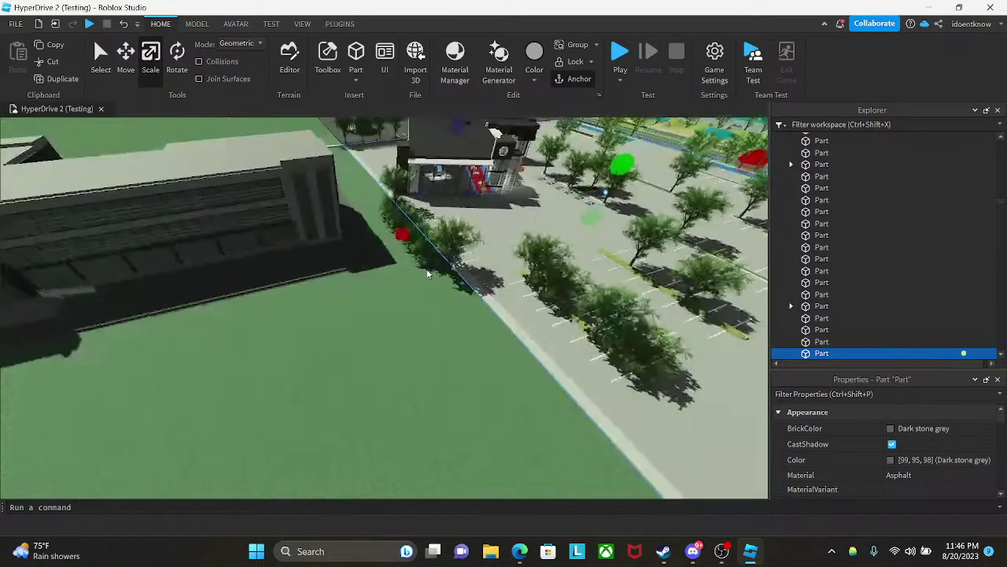
- Duplicate the shortened asphalt ground, move the copy over the mall lot and scale its edge flush with the border strip
key("ctrl+2")
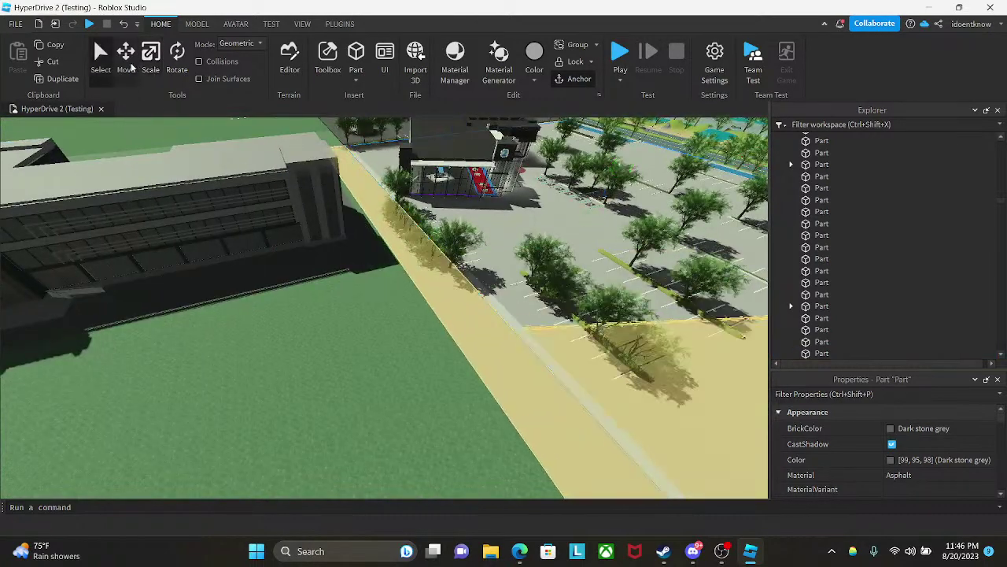
left_click_drag(488, 295, 66, 330)
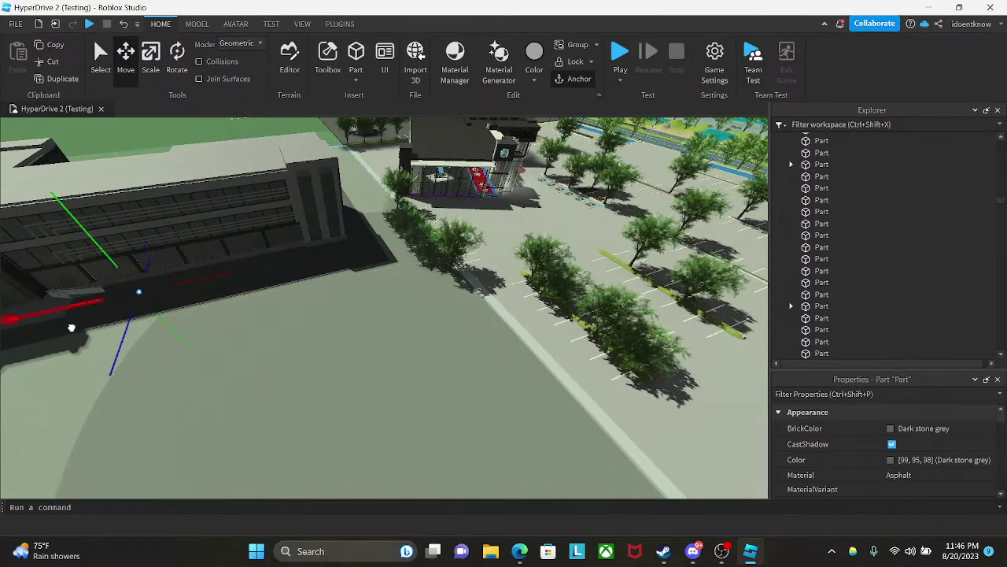
right_click_drag(209, 338, 179, 315)
key("w")
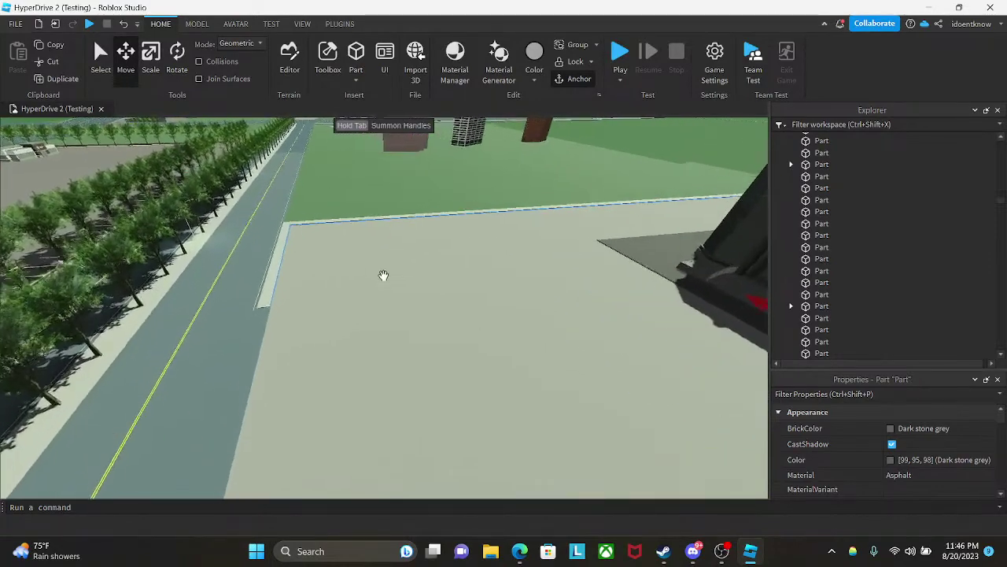
right_click_drag(383, 276, 384, 276)
key("w")
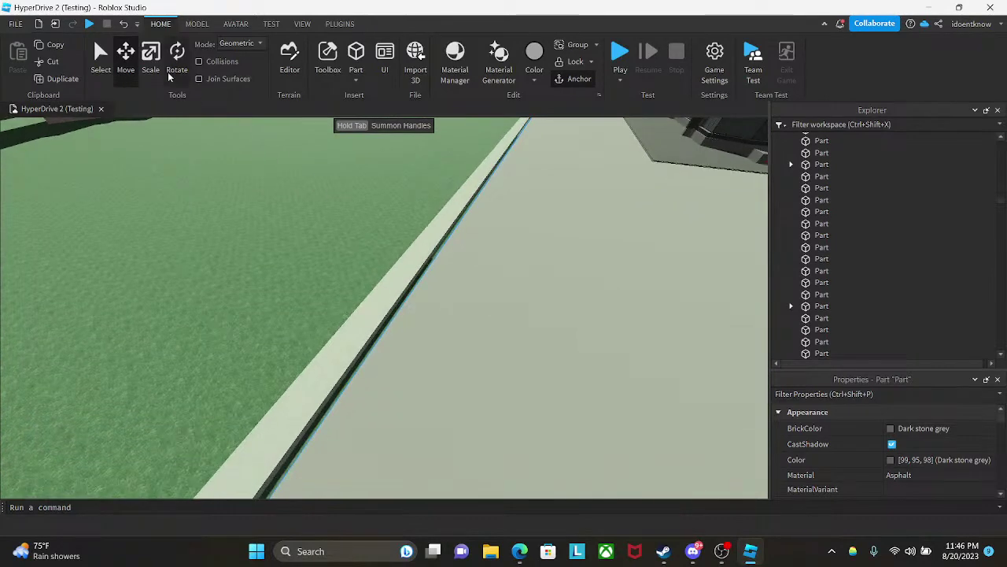
left_click_drag(493, 132, 481, 136)
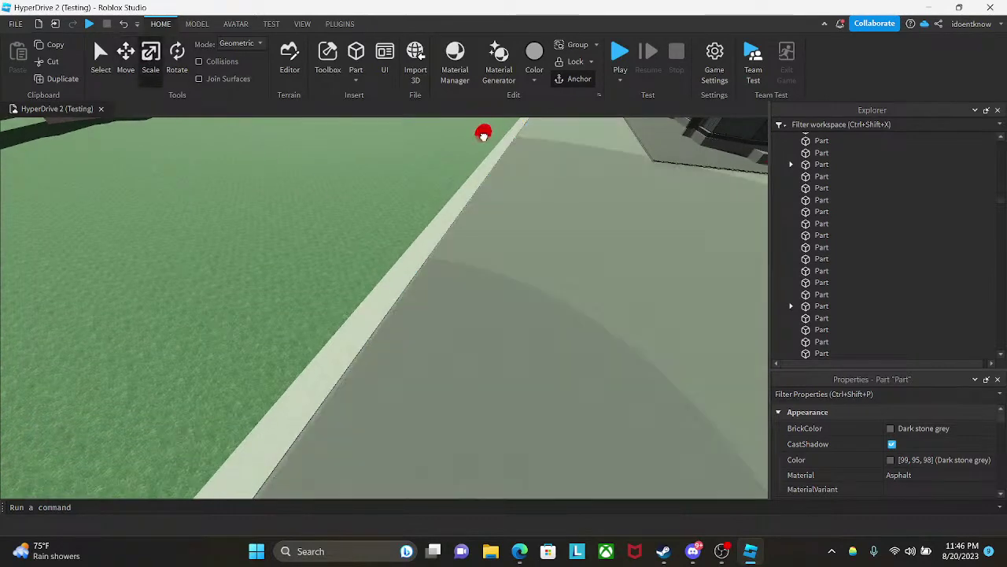
right_click_drag(486, 136, 348, 238)
left_click(406, 149)
right_click_drag(407, 150, 411, 163)
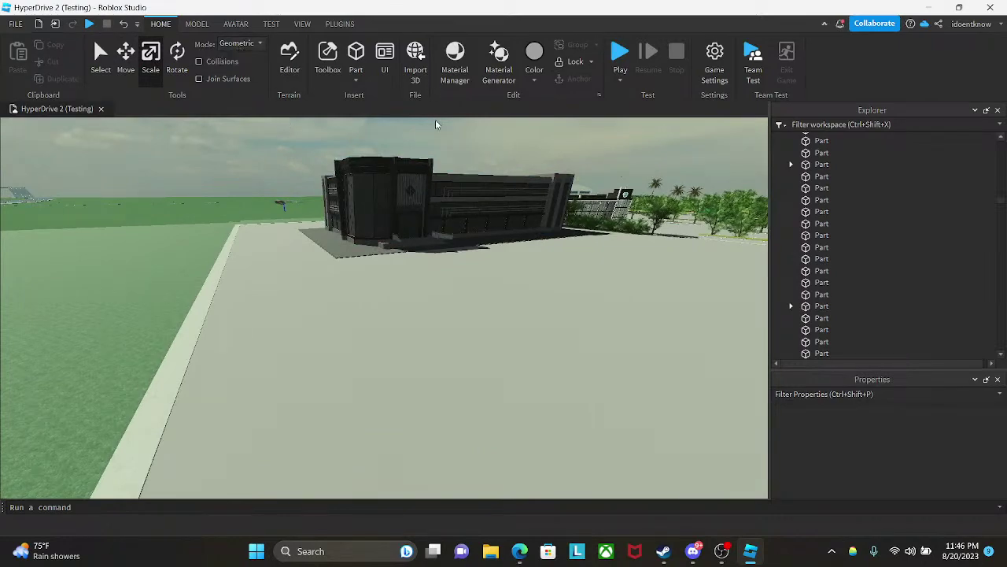
- Insert a new block part and position it on the empty lot in front of the mall
right_click_drag(436, 123, 443, 132)
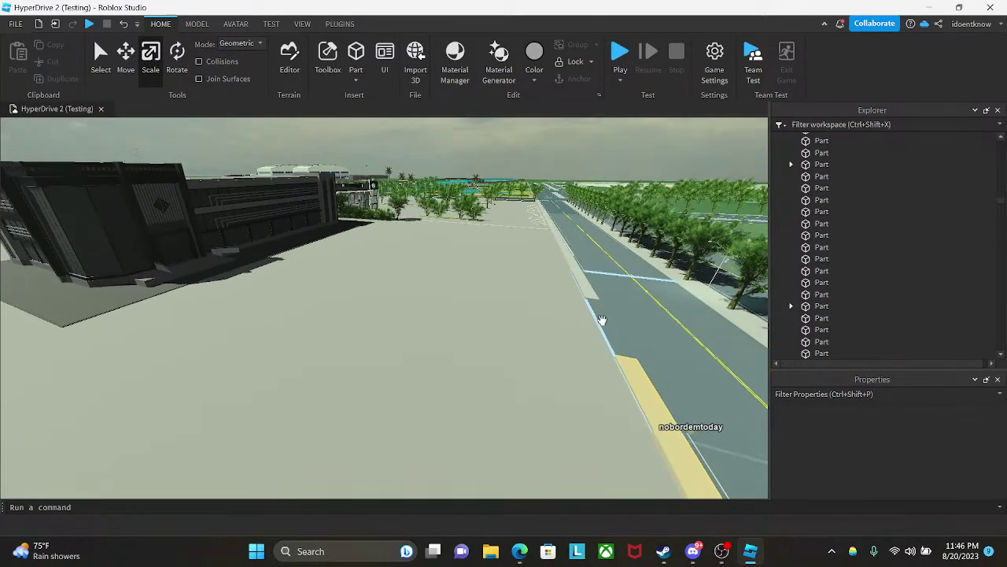
left_click(521, 289)
scroll(464, 296, "down", 8)
right_click_drag(446, 299, 452, 301)
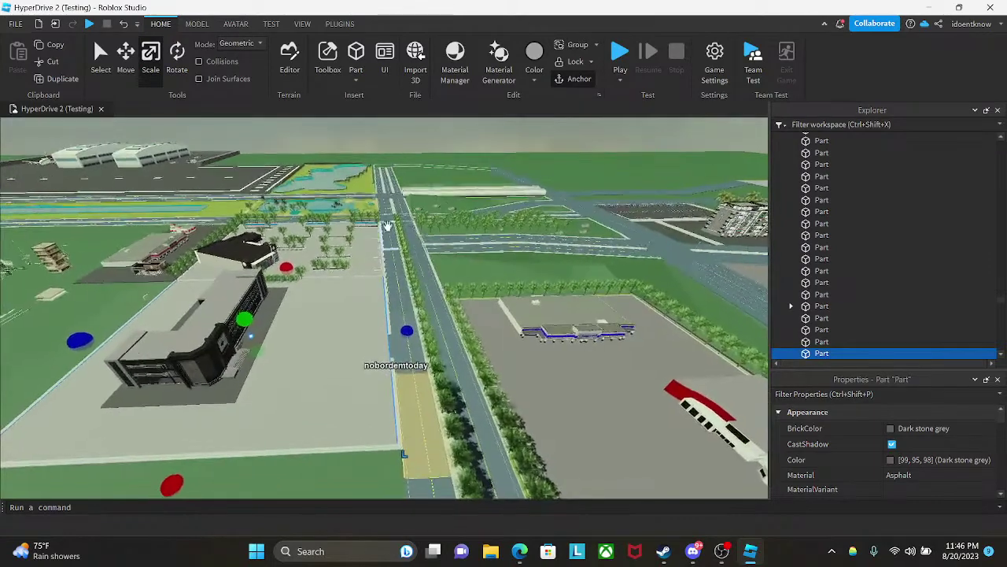
left_click(355, 56)
key("f")
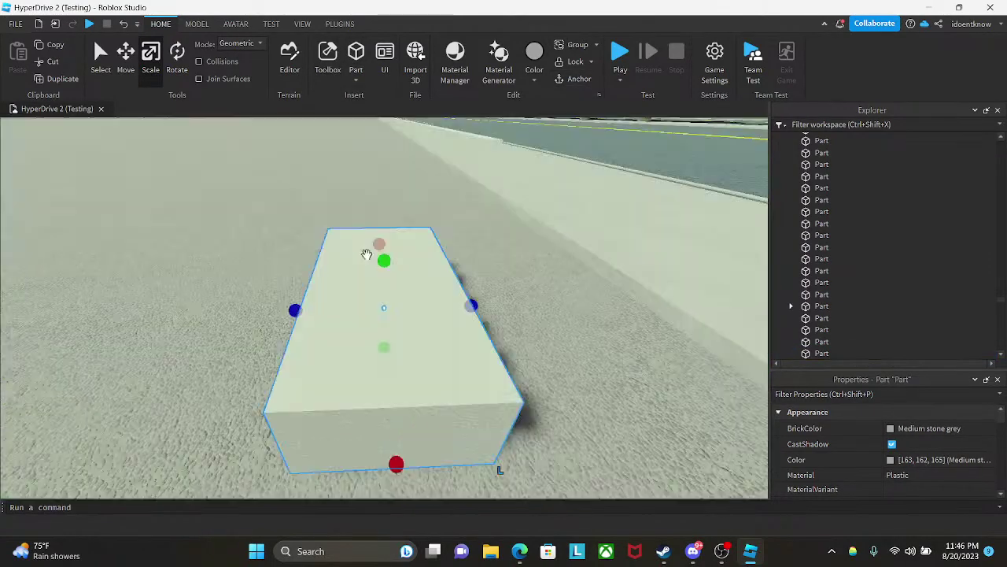
right_click_drag(366, 254, 436, 330)
left_click_drag(436, 331, 521, 272)
right_click_drag(459, 282, 387, 355)
right_click_drag(554, 365, 461, 354)
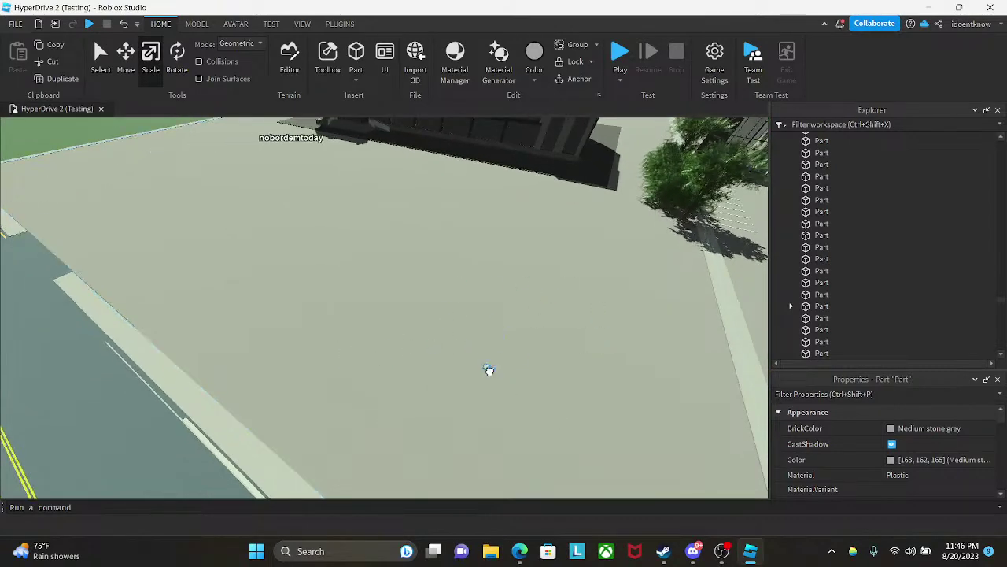
- Scale the new block lengthwise in both directions into a long, narrow strip across the empty lot
right_click_drag(490, 367, 518, 356)
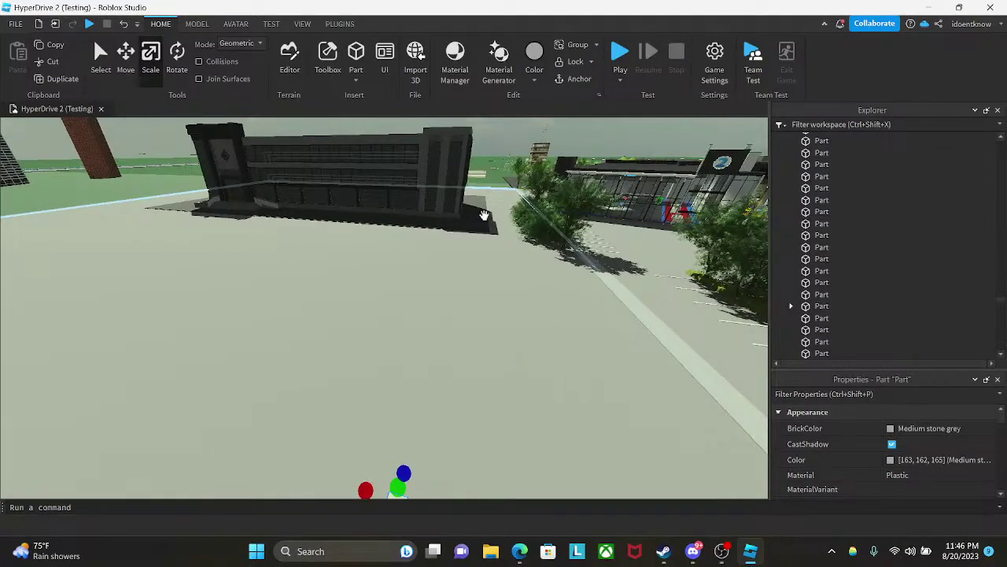
right_click_drag(462, 259, 461, 259)
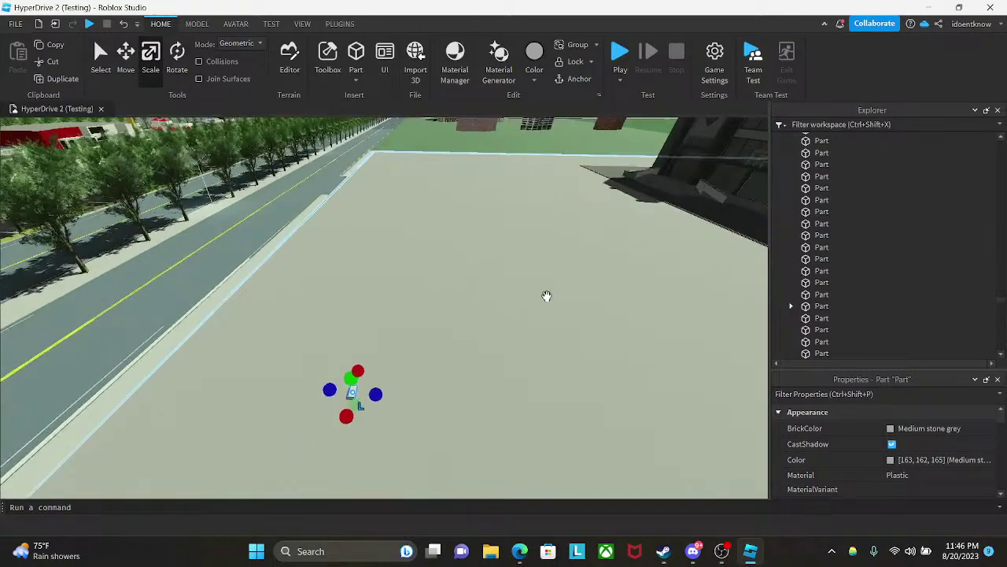
mouse_move(482, 365)
right_mouse_down()
mouse_move(497, 362)
mouse_move(469, 357)
right_mouse_up()
left_click_drag(395, 341, 400, 341)
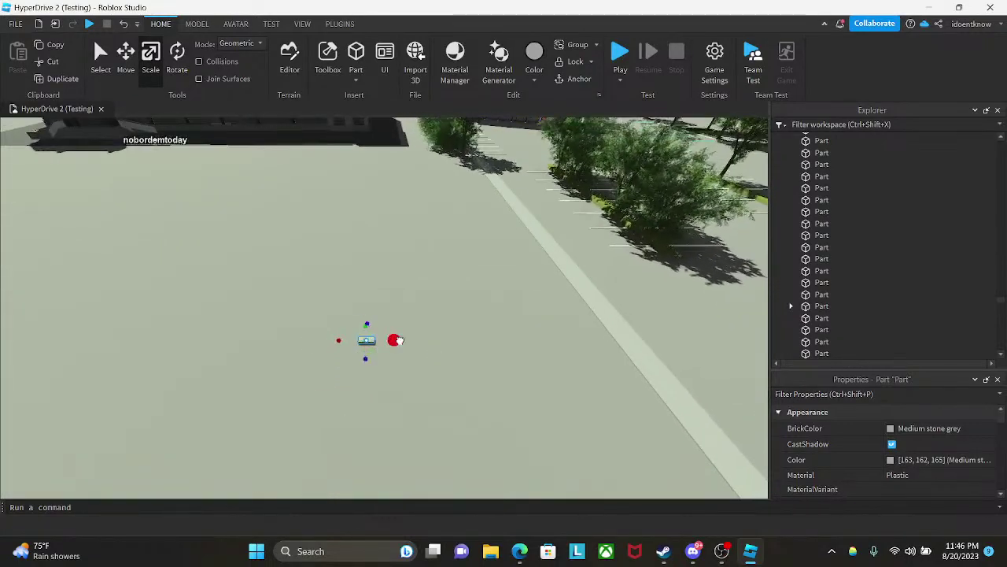
left_click_drag(194, 362, 194, 362)
right_click_drag(376, 360, 389, 373)
key("s")
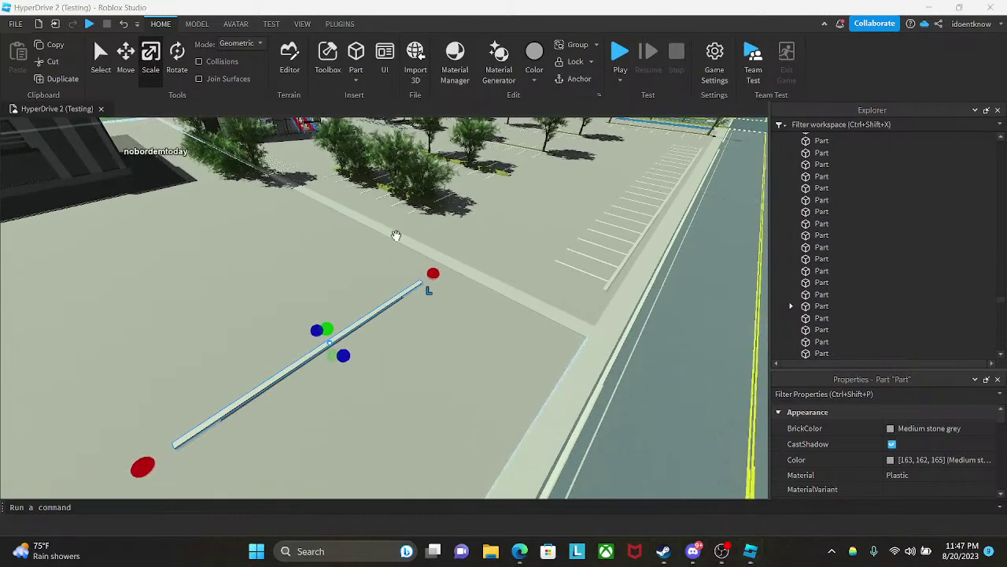
- Check the parking lot reference photo in Discord, return to Roblox Studio and move the long strip against the mall's base
left_click(693, 551)
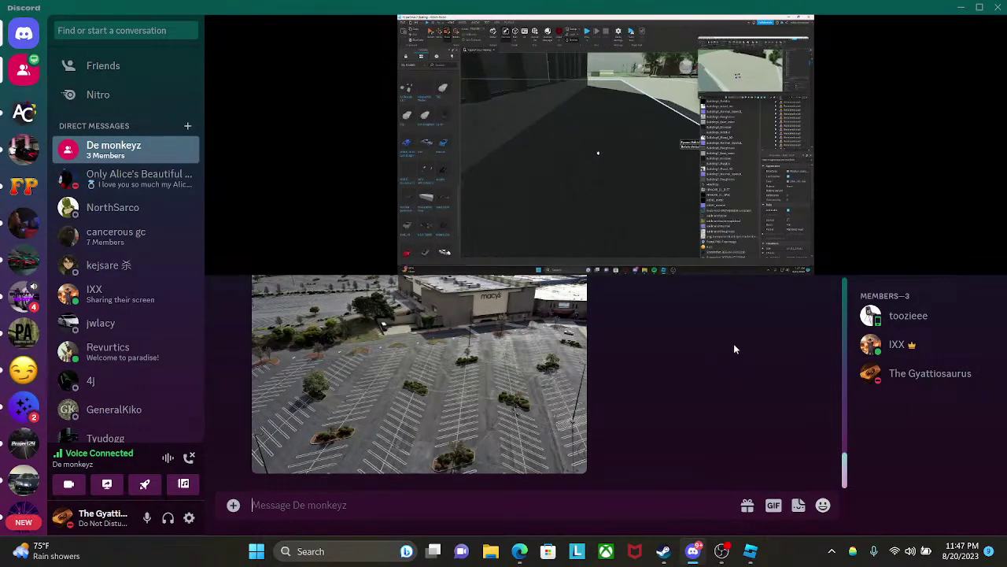
left_click(750, 551)
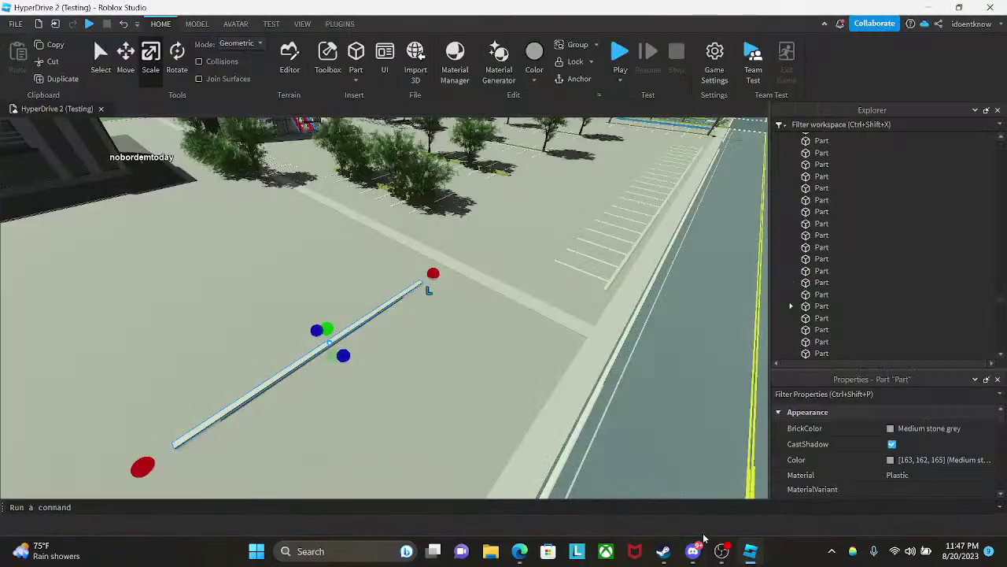
right_click_drag(587, 396, 539, 454)
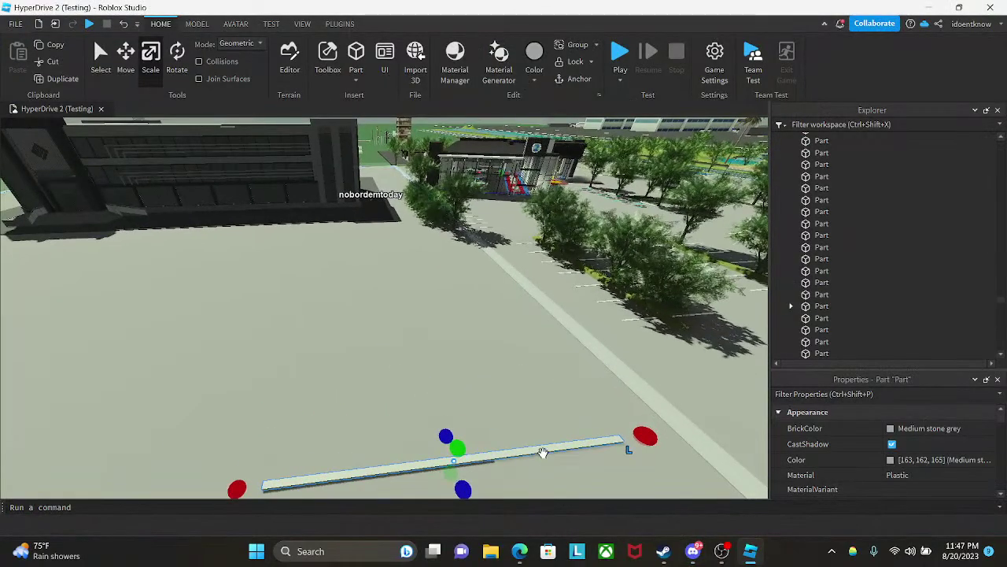
left_click_drag(542, 452, 527, 418)
left_click_drag(403, 249, 400, 235)
key("w")
right_click_drag(401, 300, 404, 297)
scroll(401, 300, "up", 6)
scroll(322, 229, "down", 3)
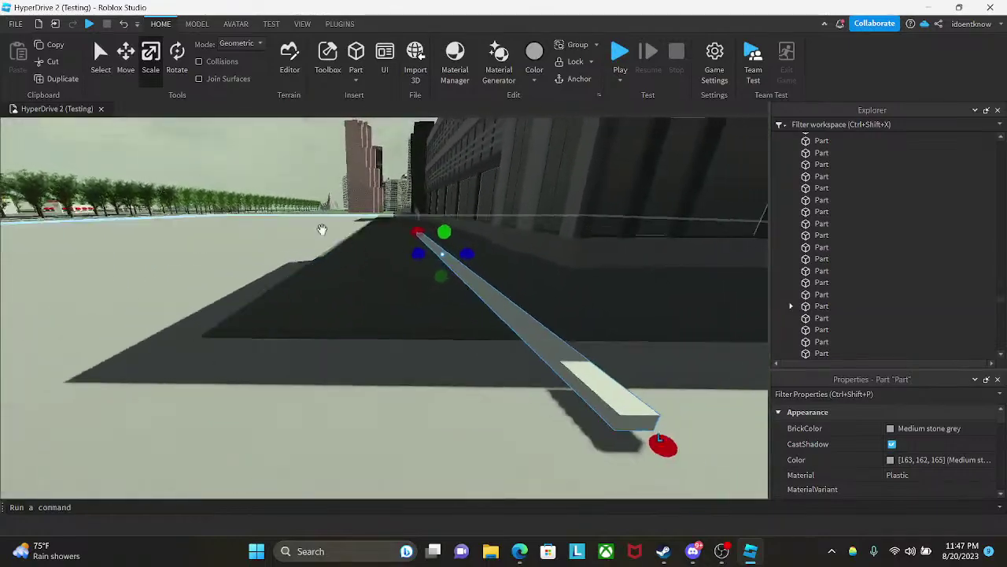
- Delete the black asphalt ground parts lying along the front of the mall
right_click_drag(299, 200, 297, 198)
scroll(298, 198, "down", 3)
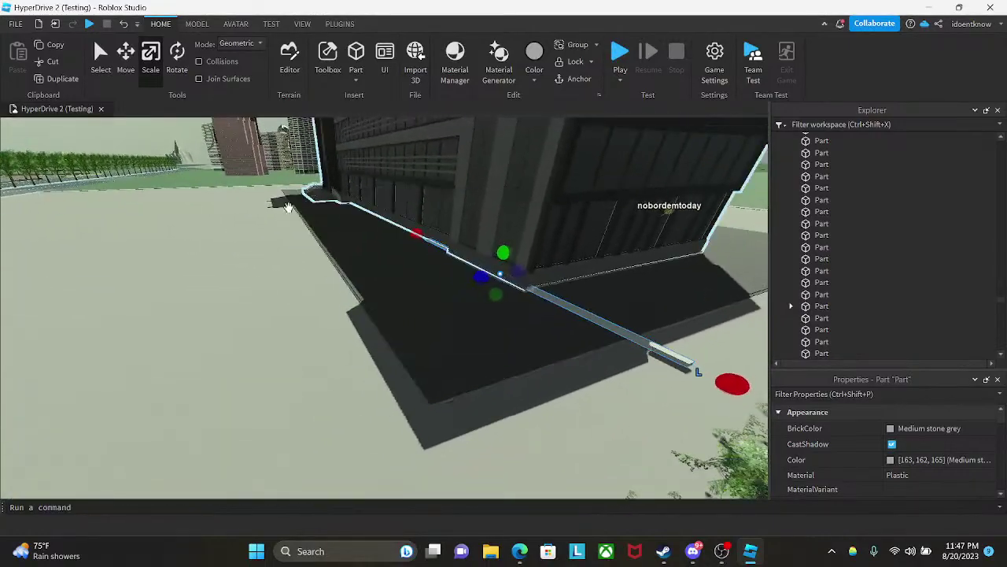
left_click(358, 268)
key("Delete")
left_click(370, 277)
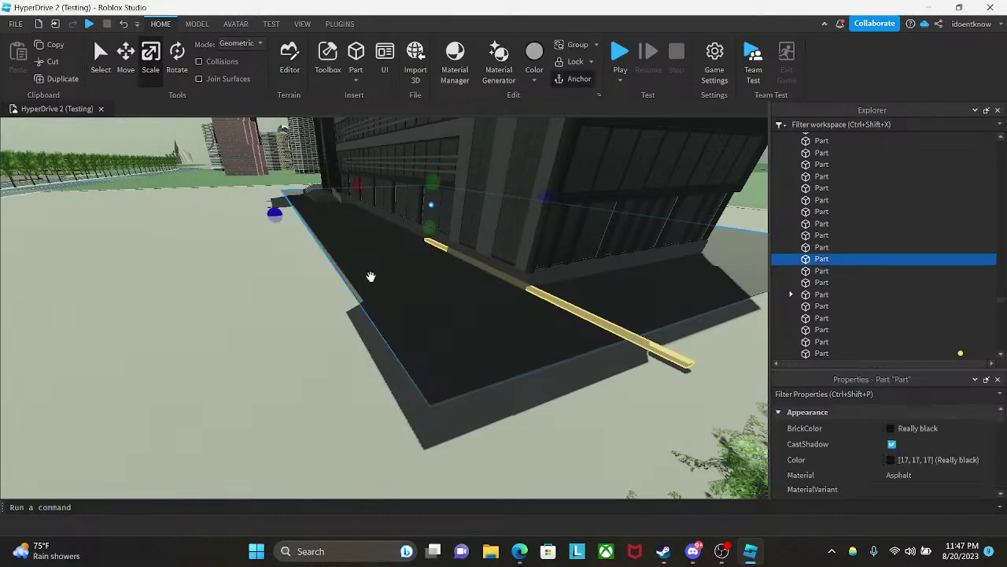
key("Delete")
- Scale the long grey strip sideways into a wide rectangular slab covering the lot beside the mall corner
key("w")
right_click_drag(550, 333, 551, 303)
left_click(519, 335)
left_click_drag(524, 262, 248, 224)
- Insert the A-Chassis 1.6.1 car from the saved models and place it on the slab as a size reference
left_click(324, 63)
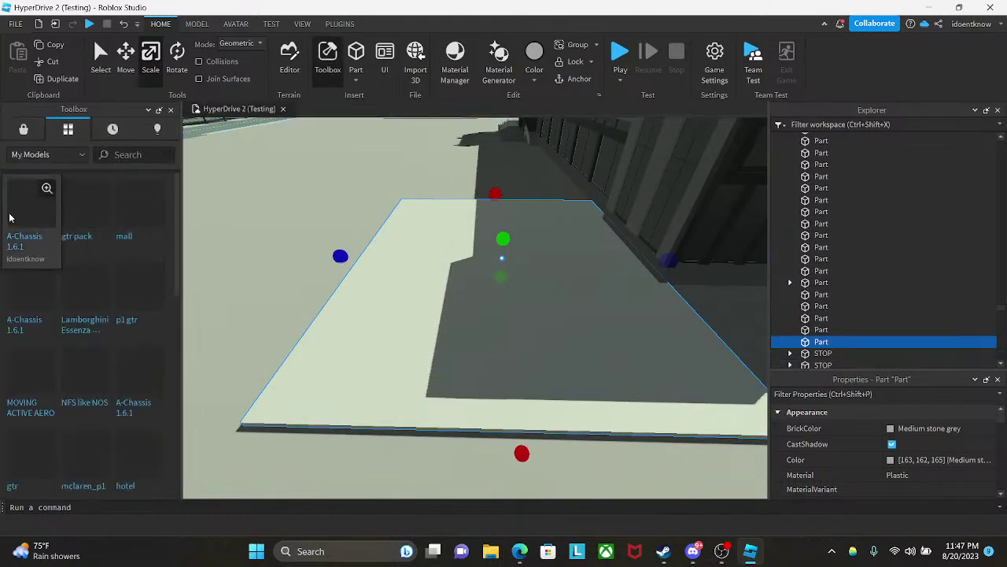
left_click_drag(26, 211, 295, 256)
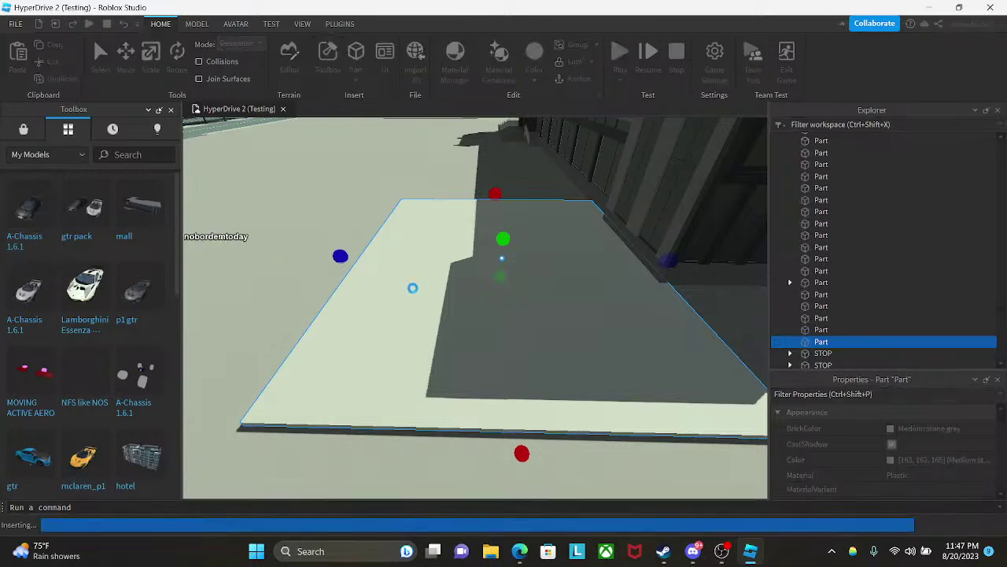
left_click_drag(412, 293, 324, 319)
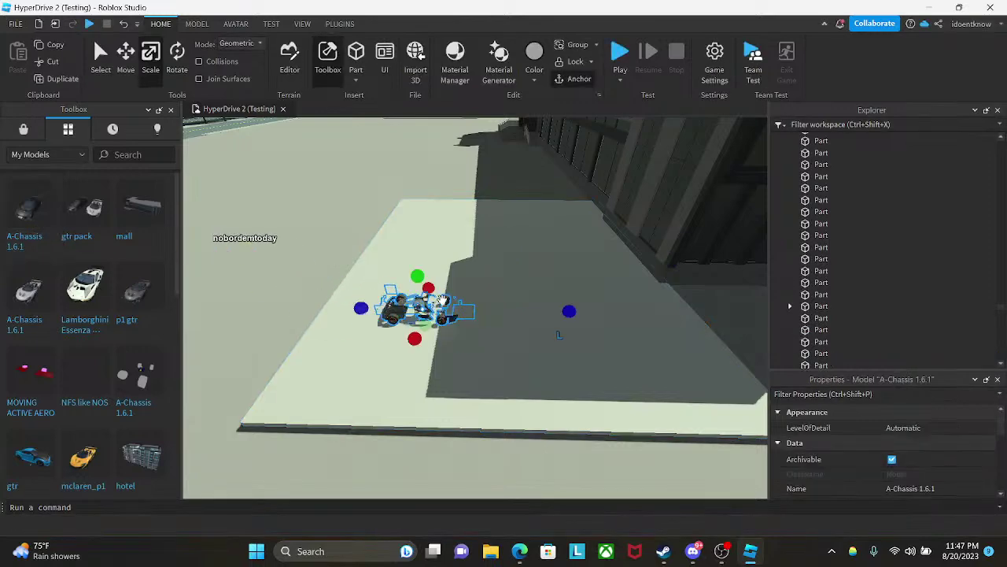
right_click_drag(478, 273, 405, 422)
key("Delete")
- Anchor the grey slab and scale it vertically so it extends down into the lot ground
left_click(490, 325)
left_click(578, 86)
right_click_drag(392, 306, 478, 453)
key("q")
right_click_drag(475, 401, 477, 399)
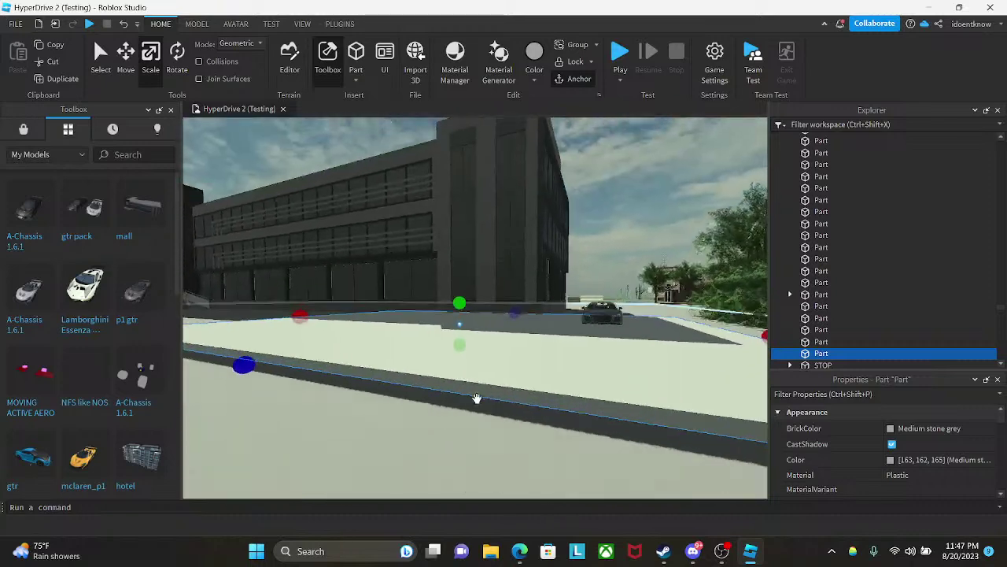
left_click_drag(461, 272, 462, 353)
right_click_drag(465, 346, 454, 334)
key("e")
key("s")
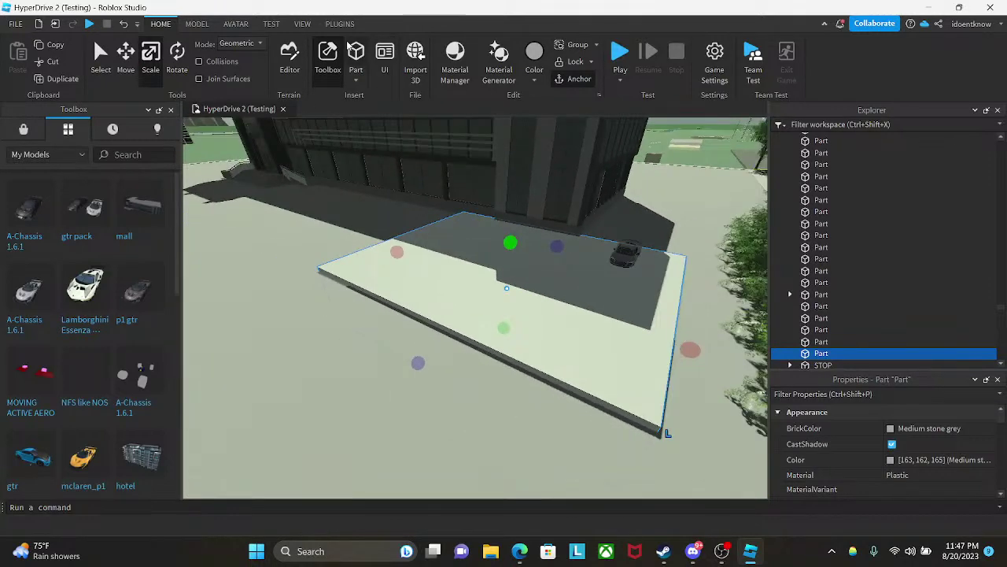
- Try a Union with the slab after inserting a small block on it, and undo the operation
left_click(356, 53)
left_click(338, 26)
left_click(297, 26)
left_click(235, 24)
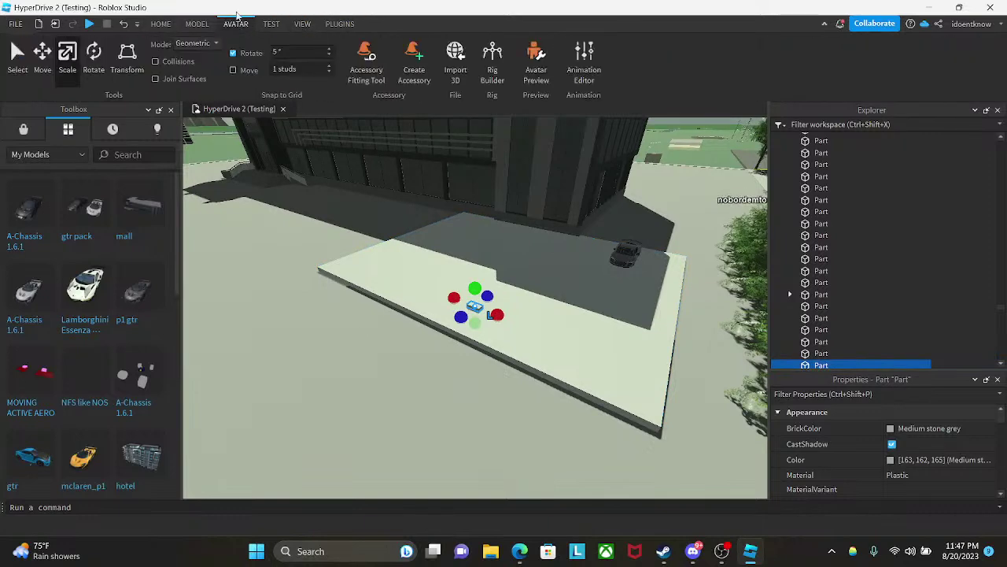
left_click(198, 24)
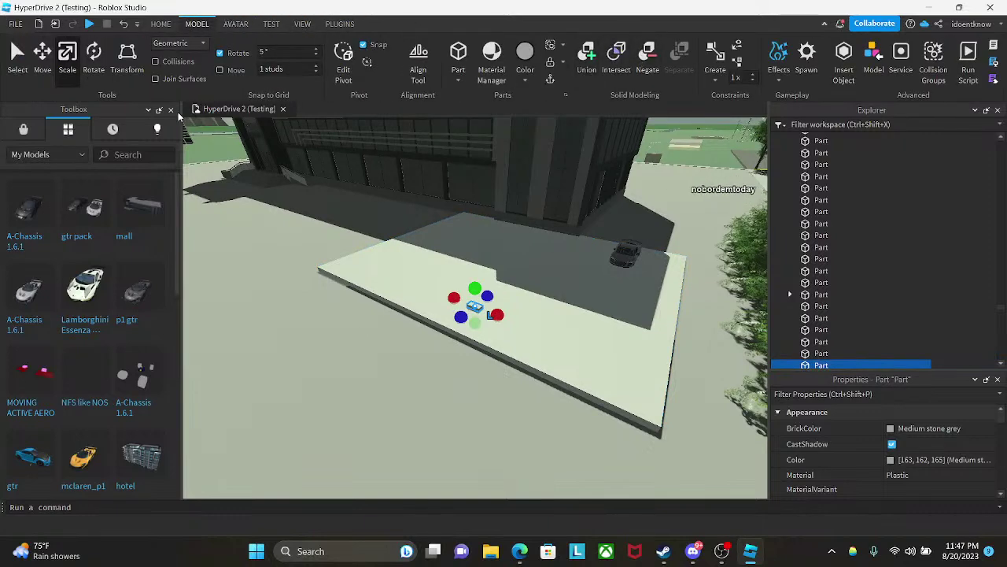
left_click(171, 110)
left_click(586, 55)
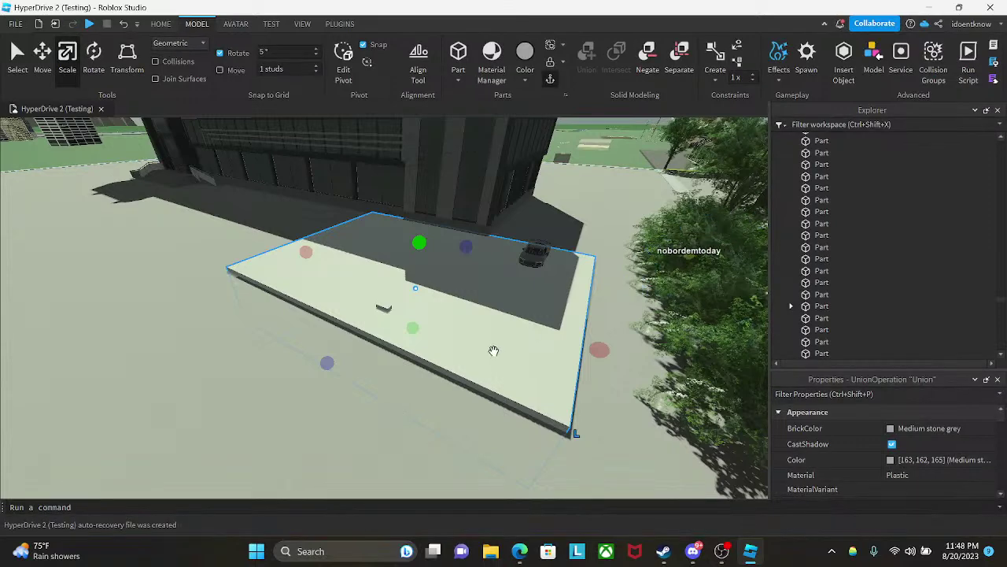
key("ctrl+z")
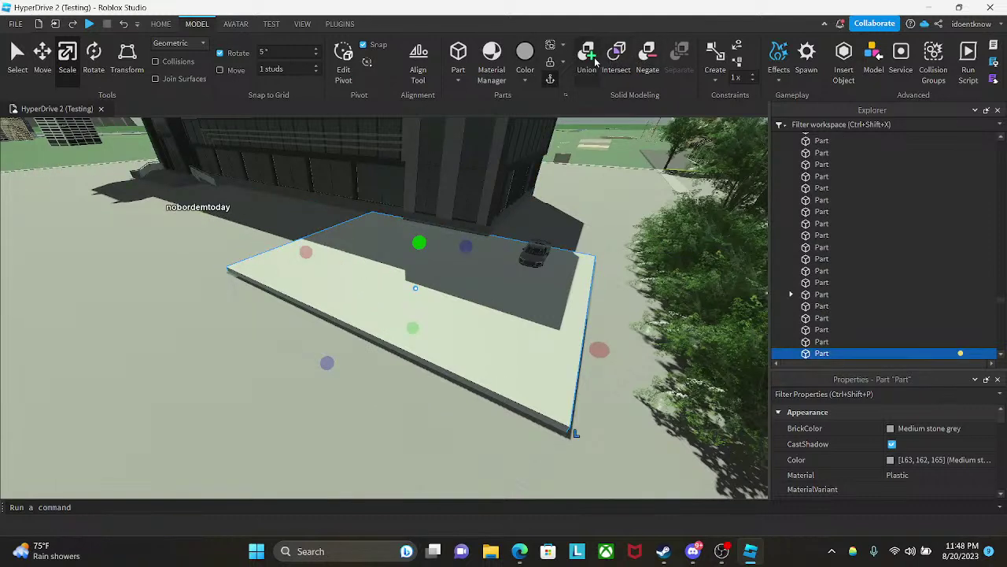
- Try to union the slab with the surrounding lot ground, separate the two parts again and undo these changes
left_click(591, 187, "ctrl")
left_click(587, 55)
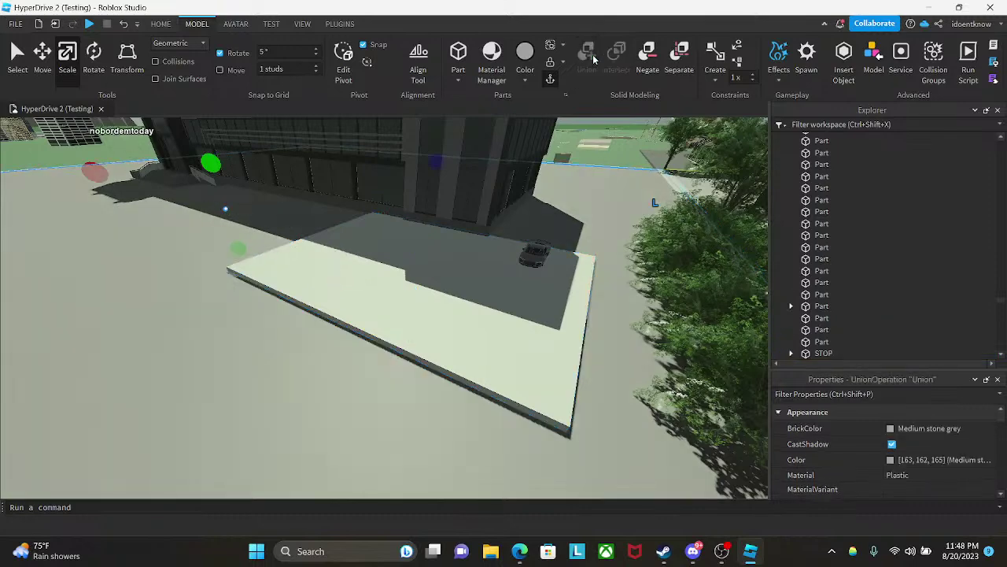
left_click(681, 58)
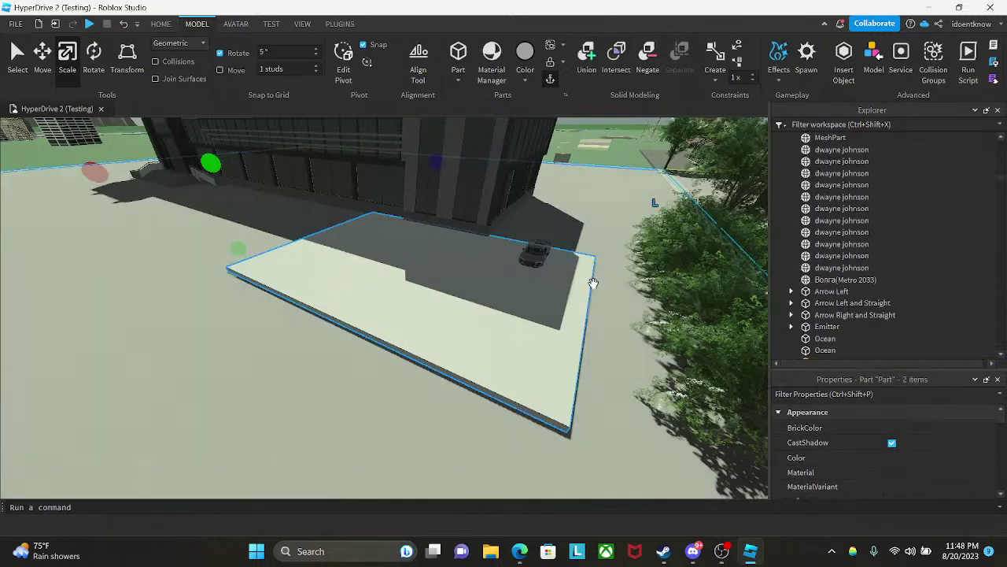
right_click_drag(593, 283, 578, 386)
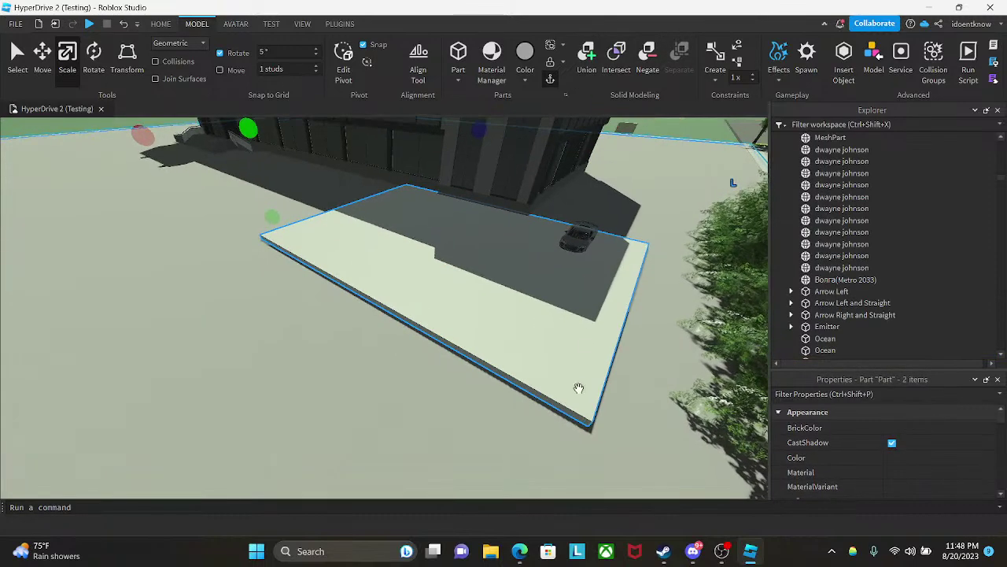
left_click(675, 127)
left_click_drag(562, 306, 281, 265)
key("ctrl+z")
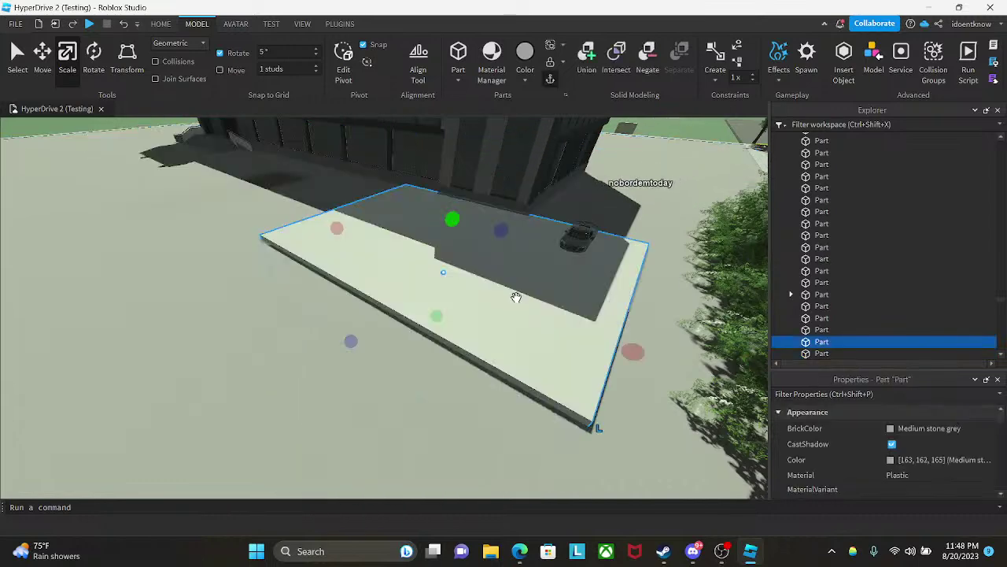
key("ctrl+z")
key("ctrl+z")
key("ctrl+z")
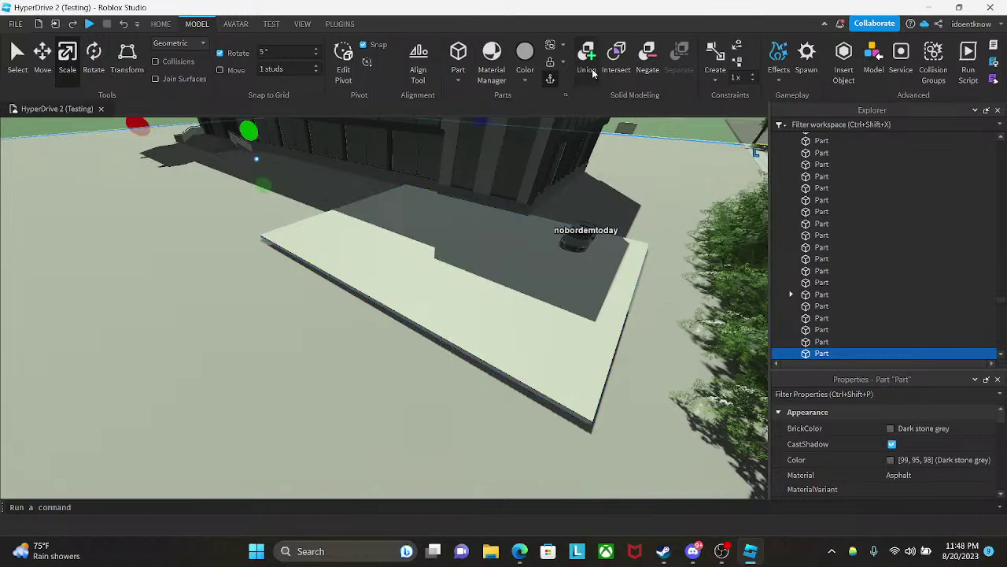
- Try to negate the slab and the lot ground together and union them, and undo both operations
left_click(574, 299, "ctrl")
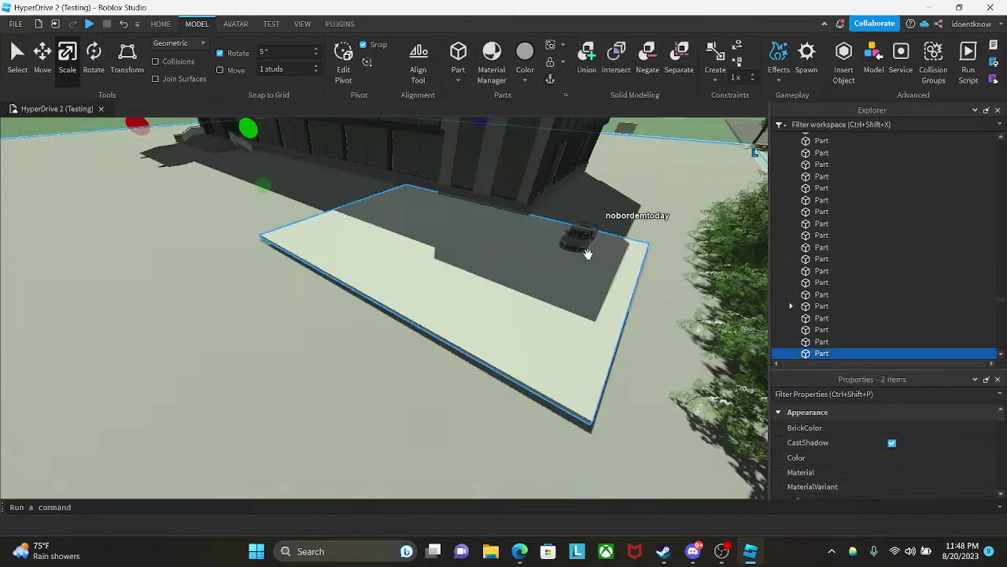
left_click(645, 54)
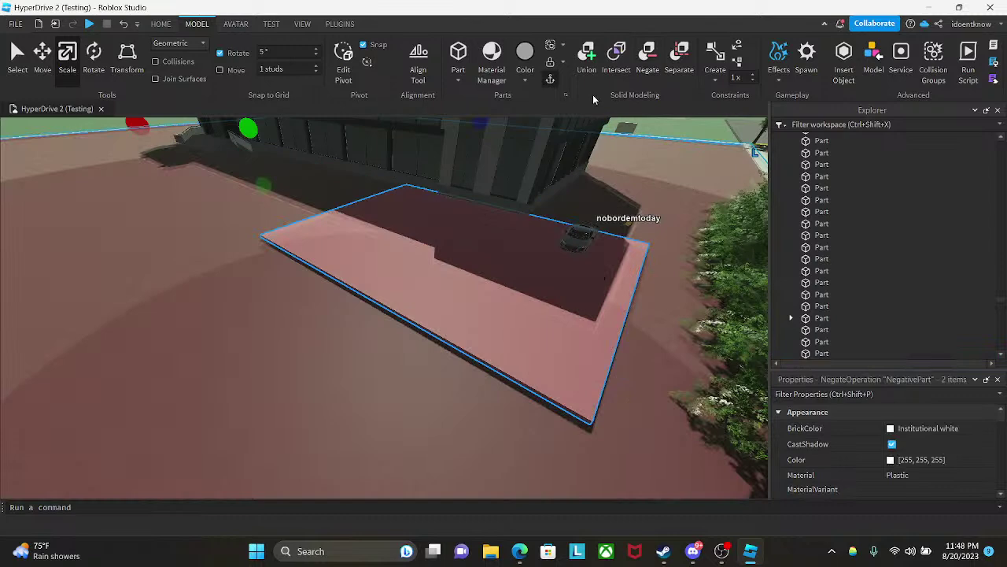
left_click(586, 55)
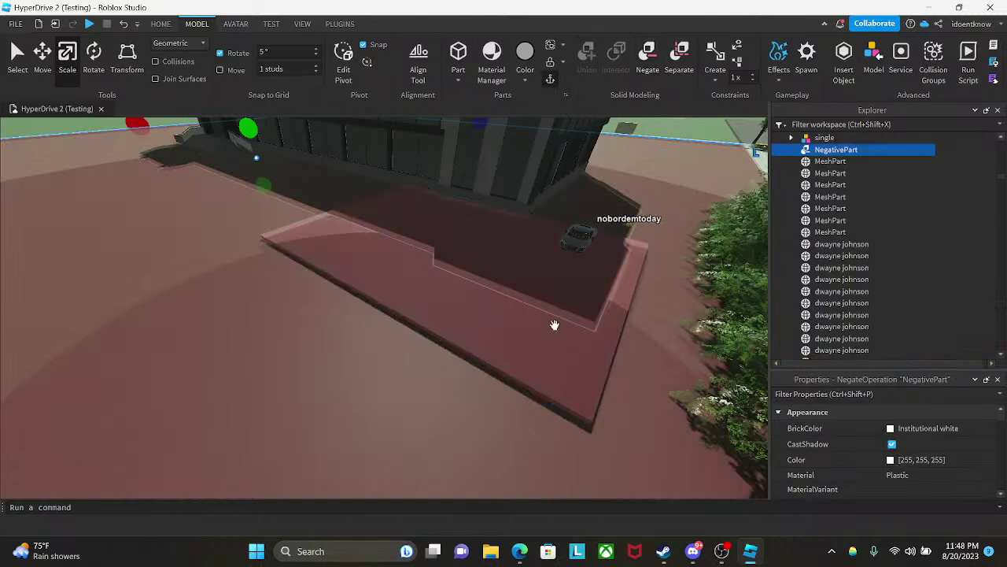
key("ctrl+z")
key("ctrl+z")
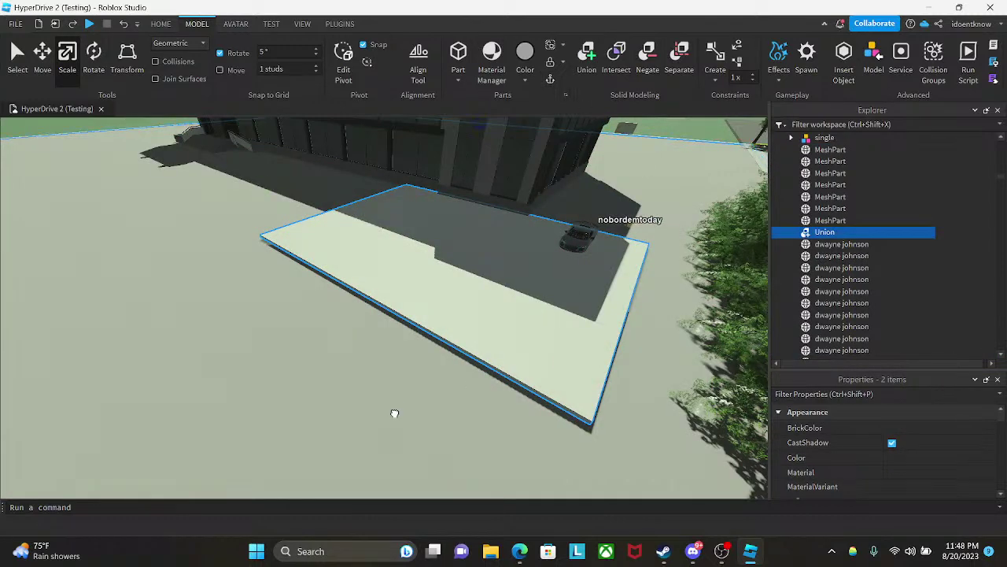
- Try to negate the lot ground around the slab, and undo the negation
left_click(670, 137)
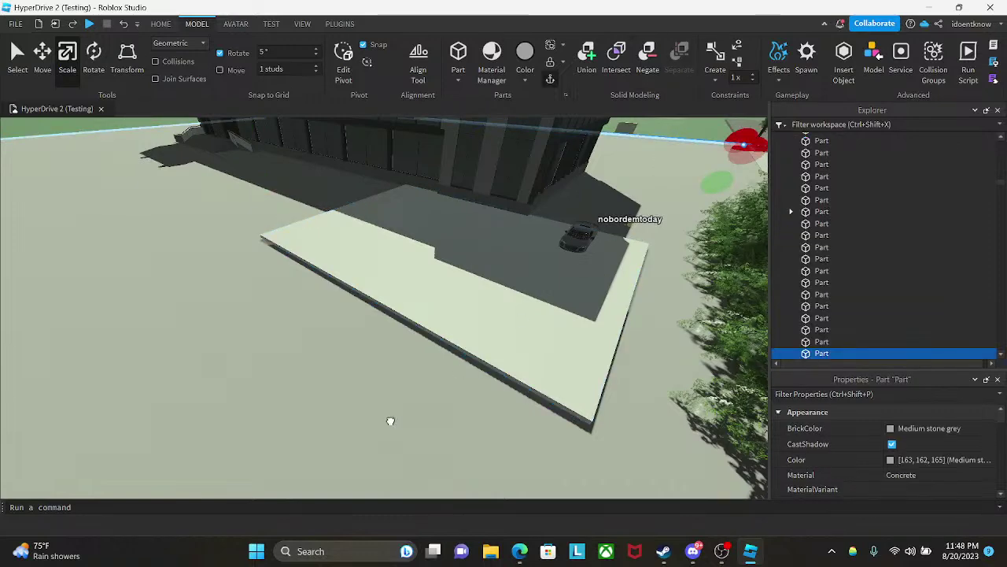
left_click(389, 420)
left_click(650, 57)
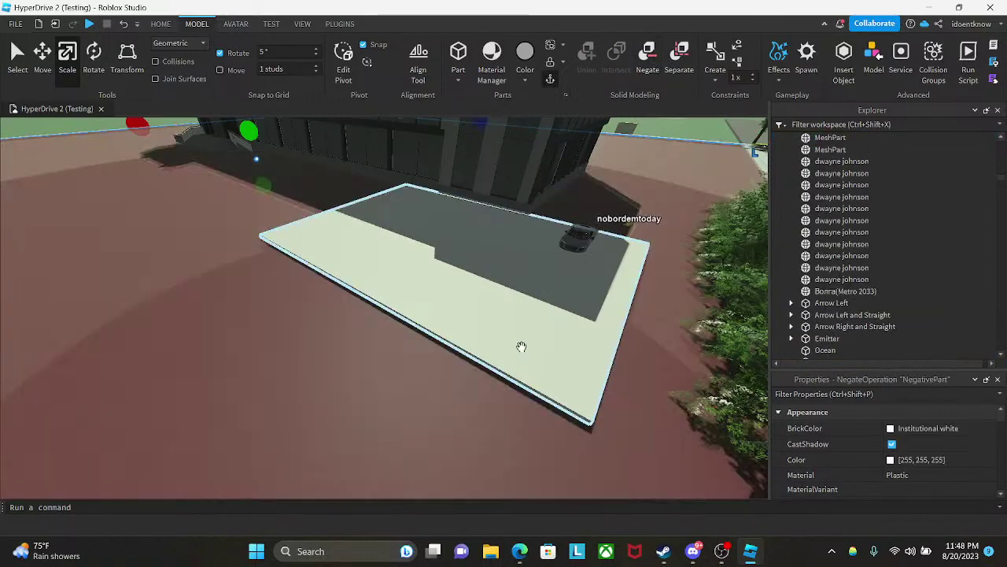
key("ctrl+z")
right_click_drag(660, 266, 660, 274)
key("ctrl+z")
- Try to cut the lot ground by negating only the slab and uniting the two, and undo both operations
left_click(576, 251)
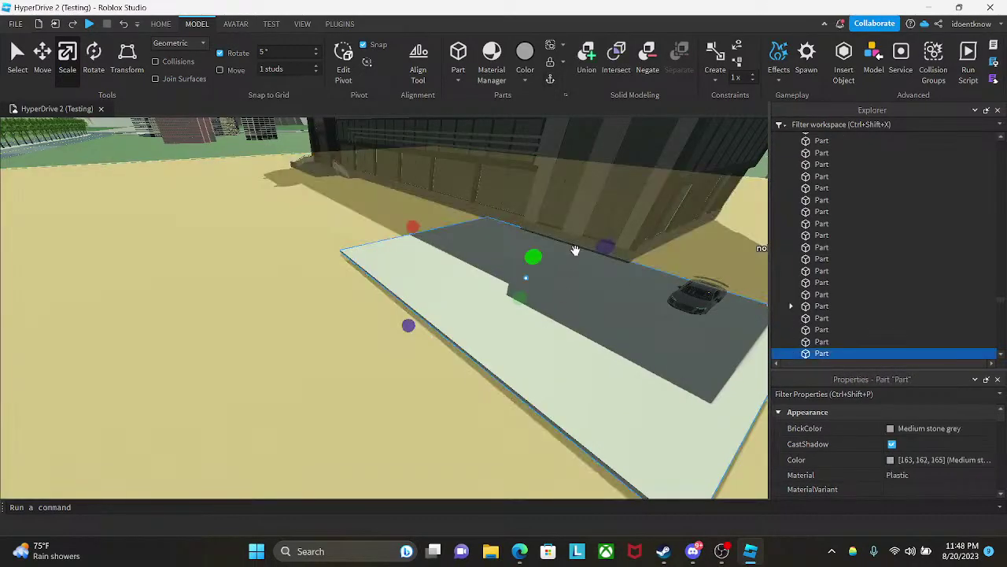
right_click_drag(566, 293, 565, 292)
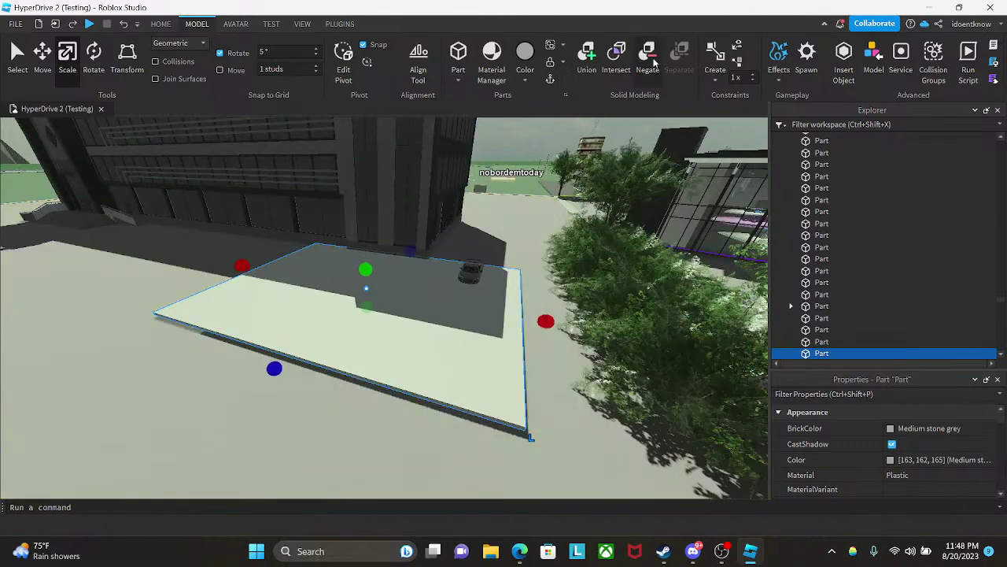
left_click(651, 60)
scroll(578, 162, "up", 3)
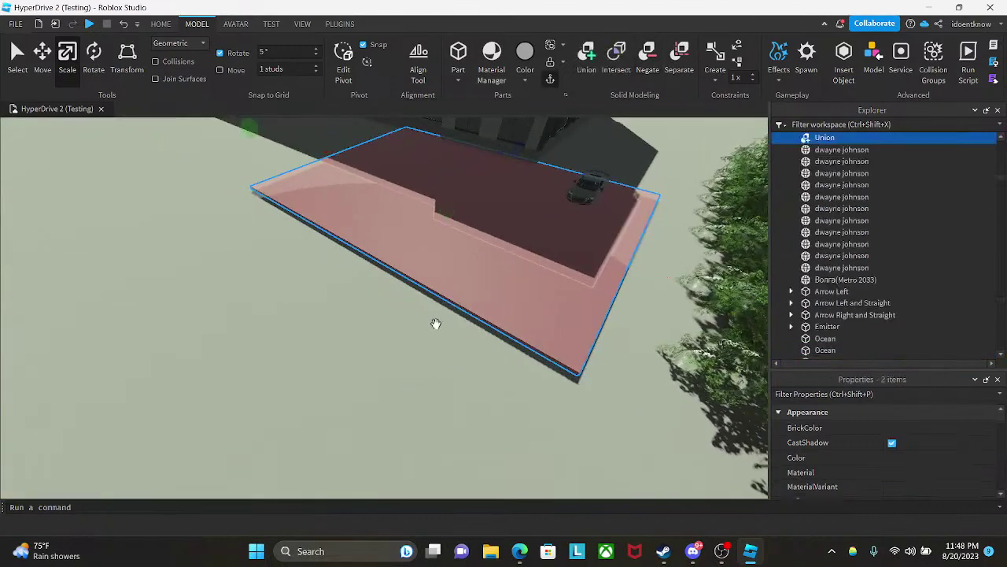
left_click(588, 63)
right_click_drag(547, 298, 546, 297)
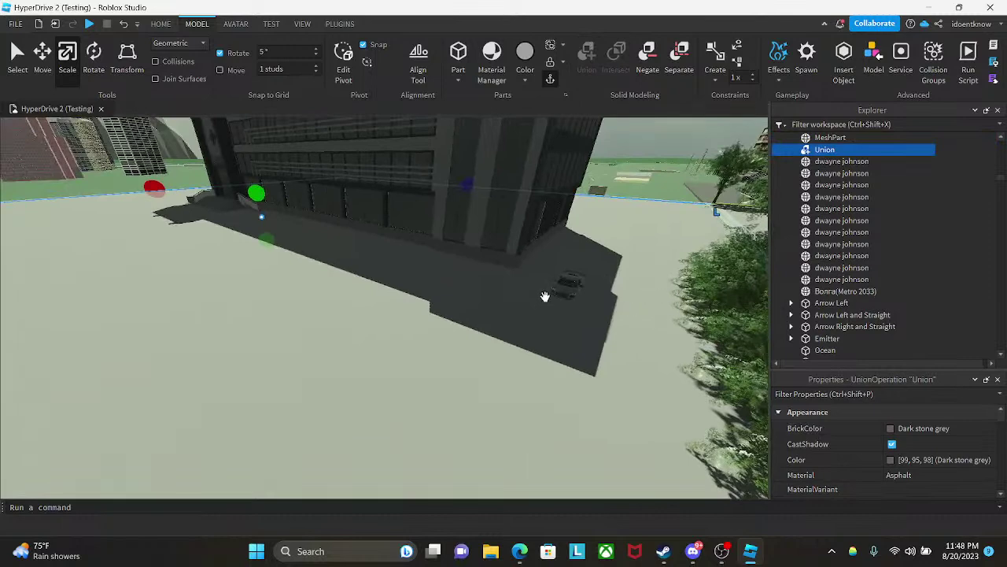
right_click_drag(546, 297, 504, 286)
key("ctrl+z")
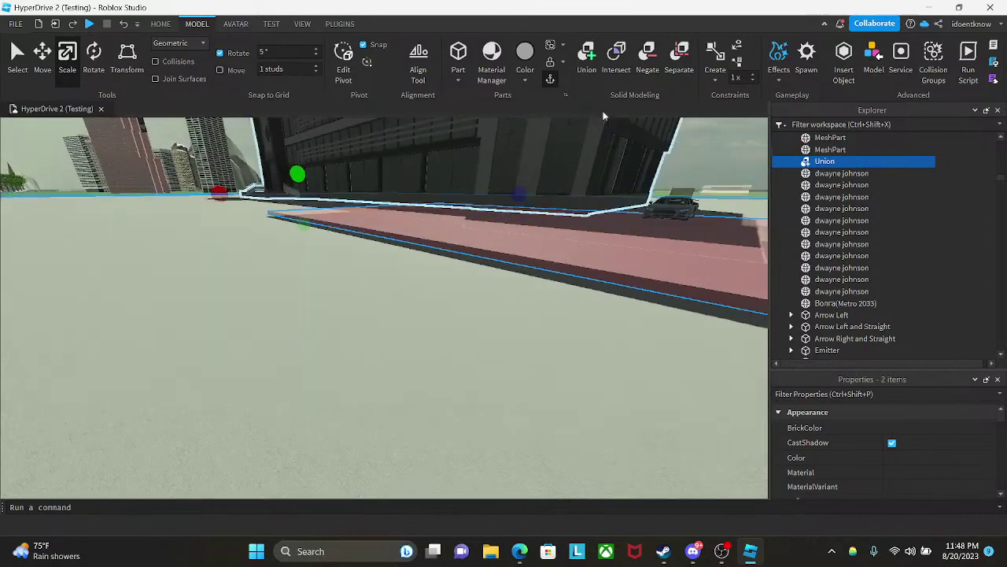
key("ctrl+z")
- Scale the slab deeper through the lot ground, negate it and union it with the ground to cut a rectangular pit
left_click_drag(482, 240, 486, 359)
right_click_drag(500, 333, 500, 333)
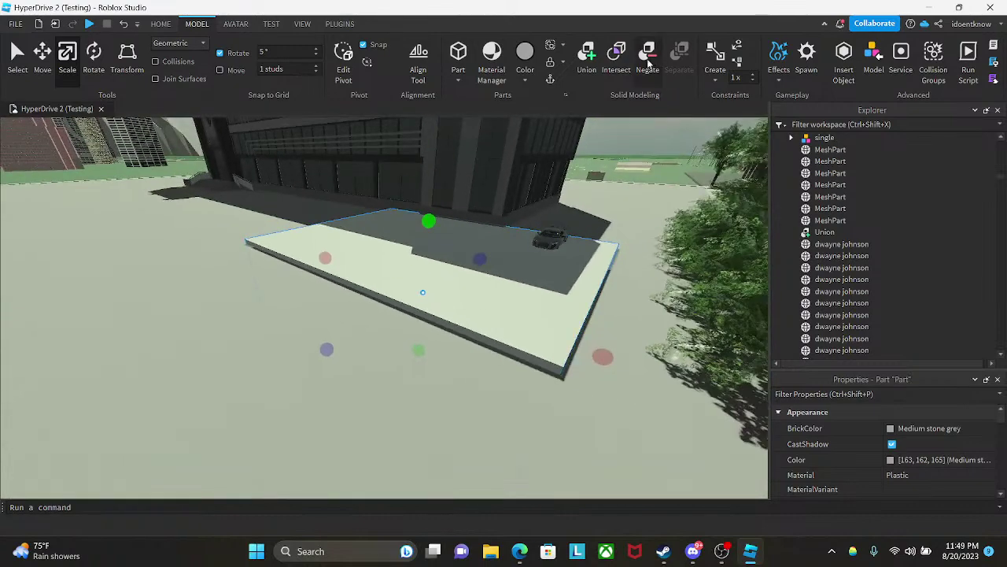
left_click(647, 61)
left_click(540, 294, "ctrl")
left_click(590, 67)
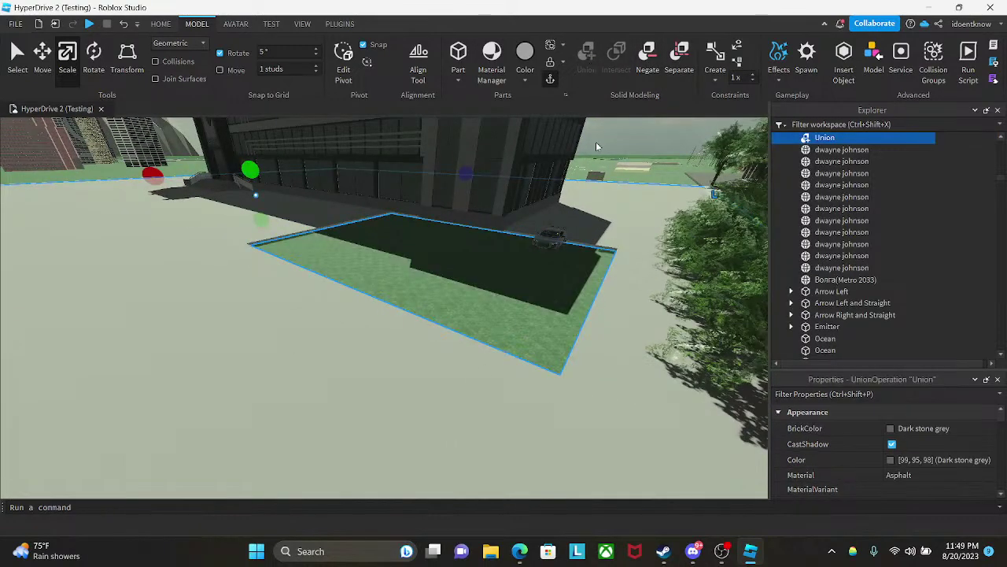
- Examine the rectangular pit cut into the lot ground from above and from down at its grass floor
right_click_drag(593, 295, 589, 299)
scroll(588, 299, "up", 5)
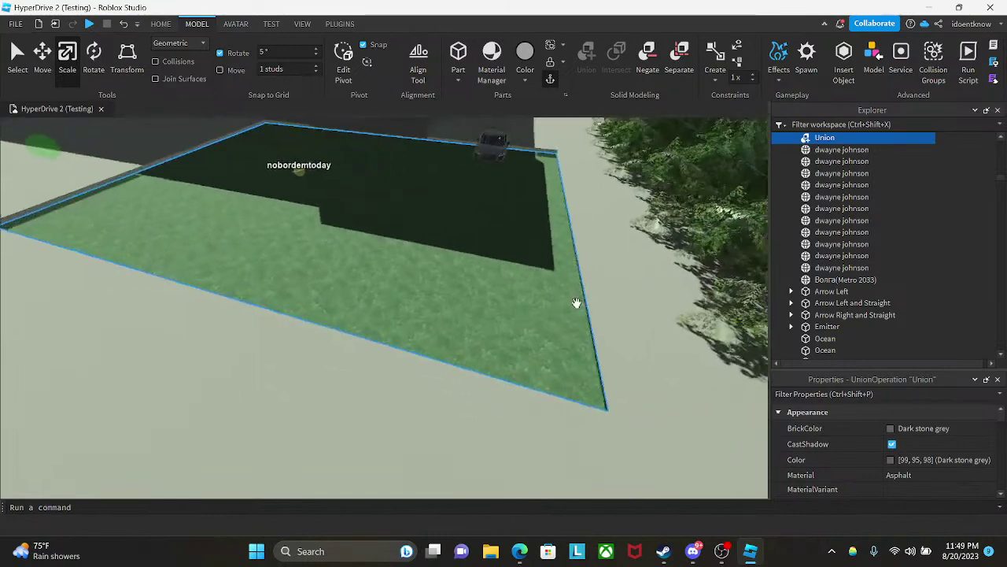
scroll(488, 316, "down", 5)
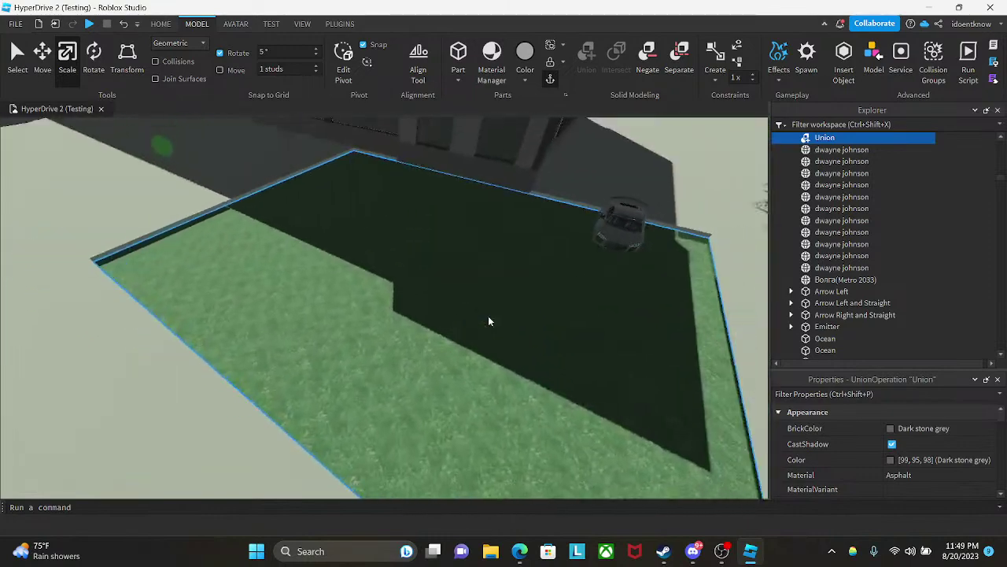
scroll(473, 260, "up", 6)
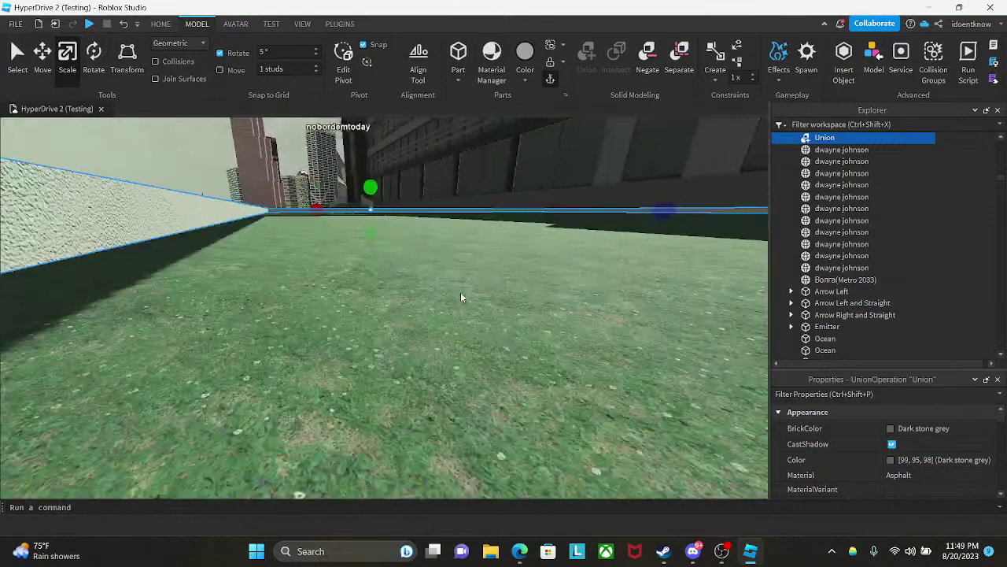
left_click(446, 377)
scroll(458, 351, "up", 3)
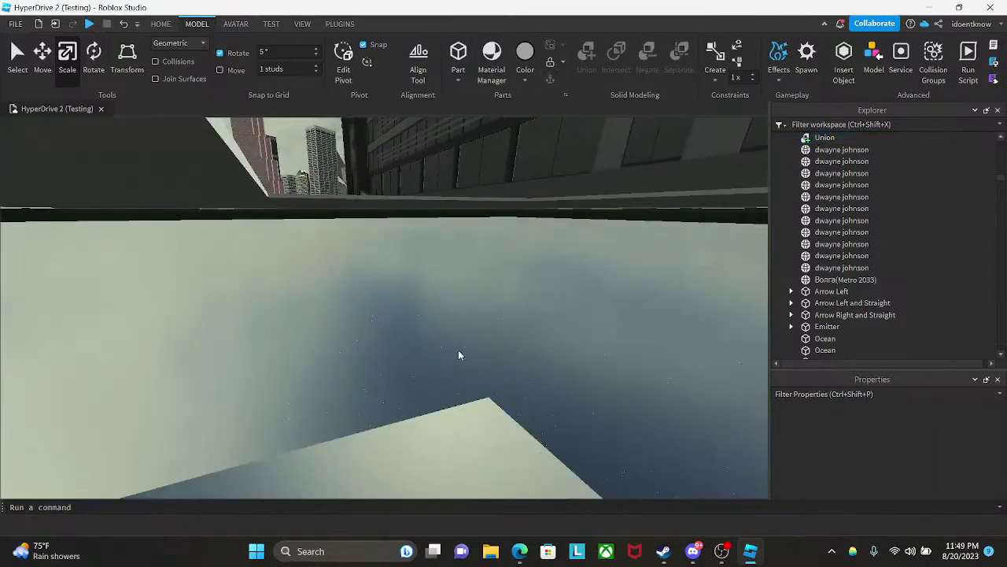
scroll(414, 213, "down", 2)
left_click(304, 25)
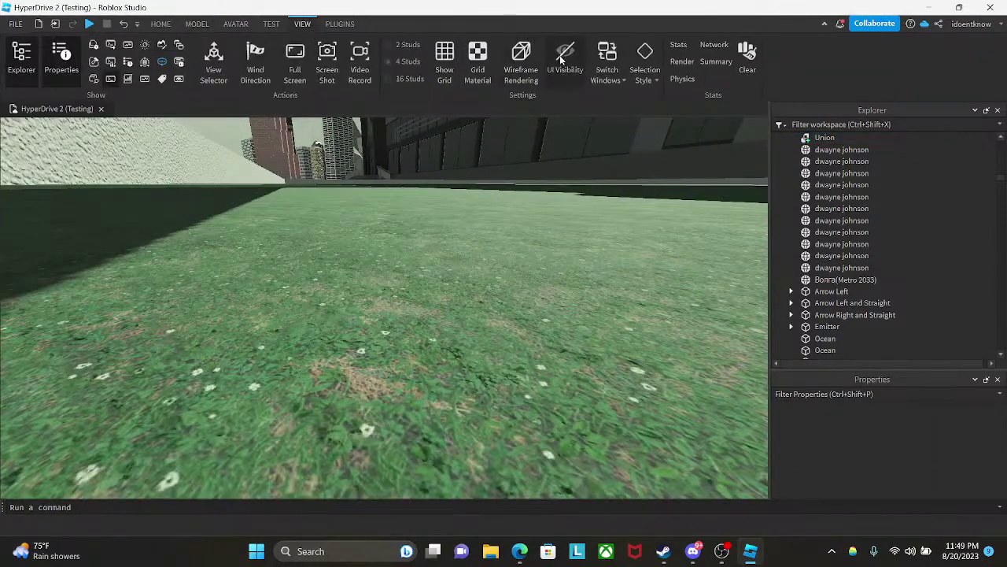
left_click(197, 23)
left_click(160, 24)
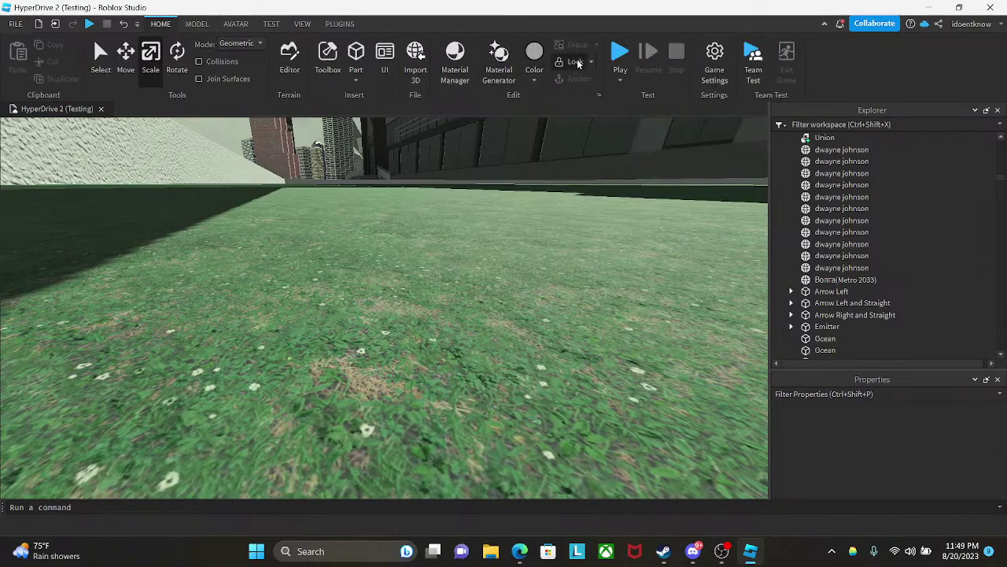
- Examine the grass baseplate beneath the rectangular pit from ground level and from above beside the mall
scroll(542, 325, "down", 3)
right_click_drag(543, 326, 550, 235)
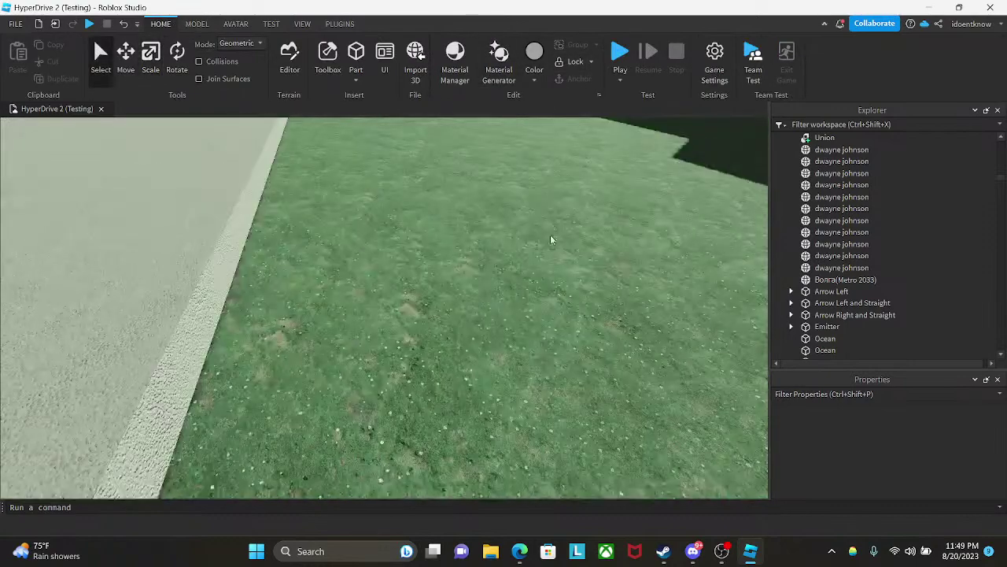
right_click_drag(553, 270, 551, 267)
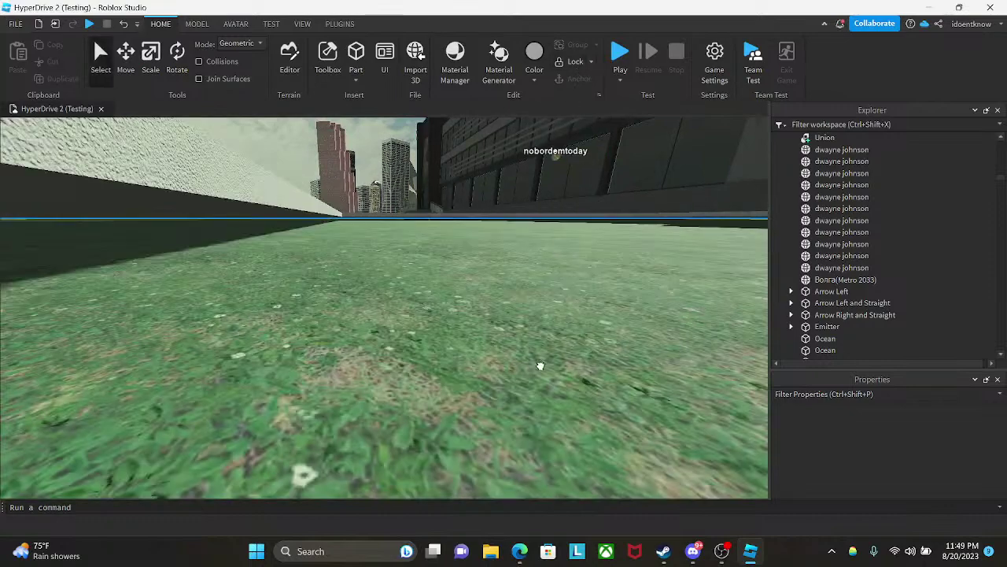
left_click(540, 366)
scroll(542, 328, "down", 10)
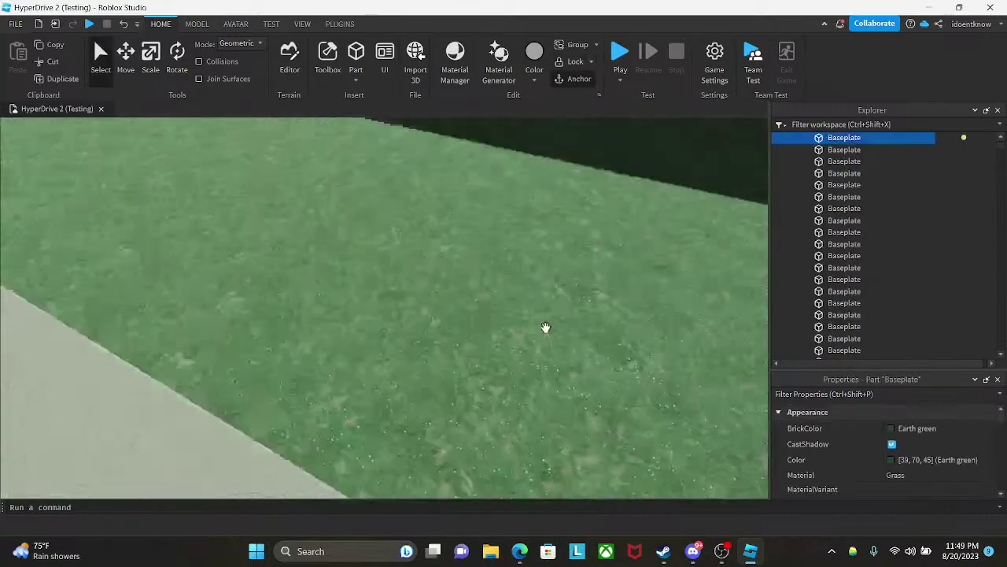
key("w")
right_click_drag(536, 313, 623, 226)
key("w")
scroll(515, 229, "down", 5)
right_click_drag(624, 225, 623, 225)
key("w")
left_click(407, 283)
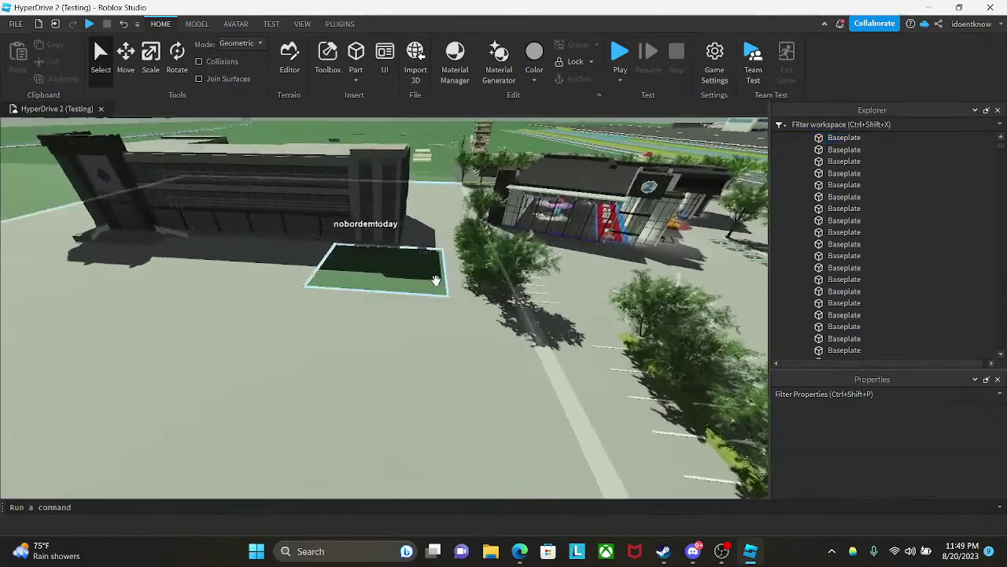
key("w")
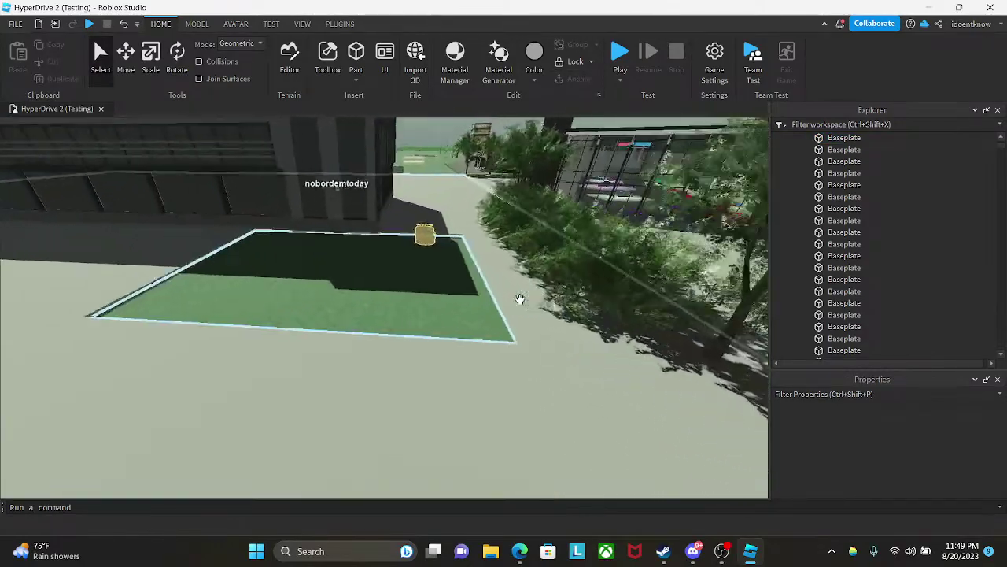
right_click_drag(520, 304, 528, 303)
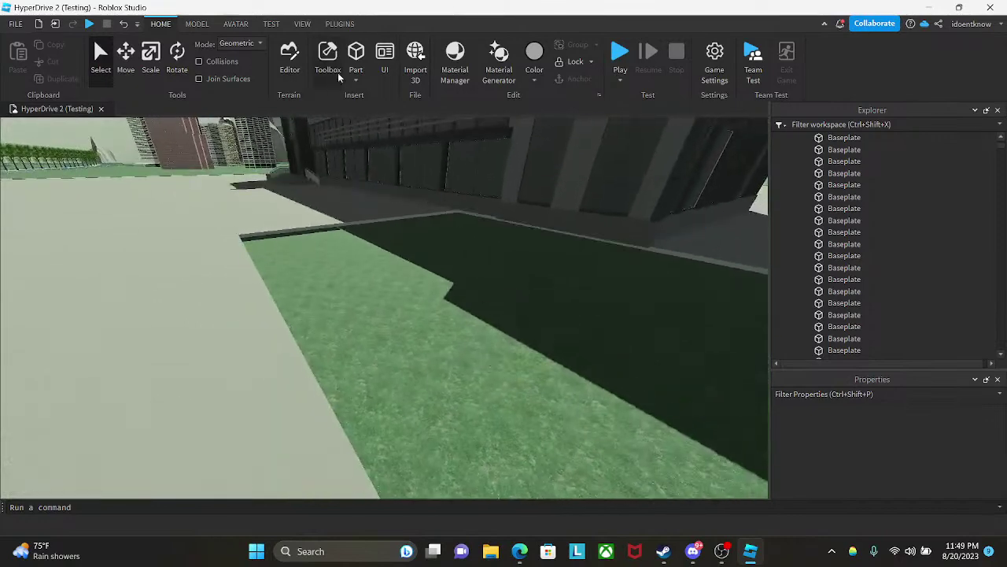
- Insert a part on the pit's grass floor and scale it lengthwise toward the adjoining pit wall
left_click(356, 54)
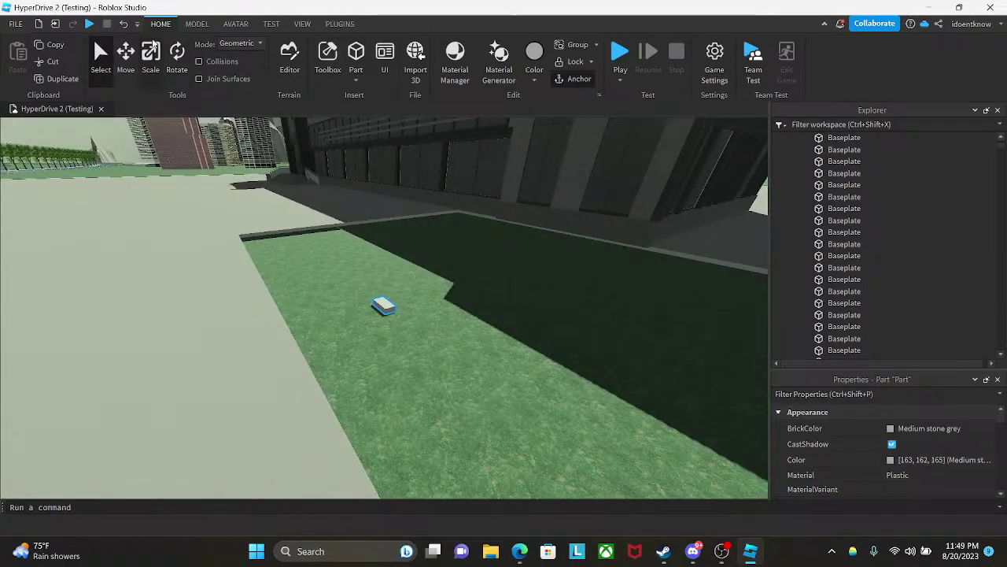
key("ctrl+3")
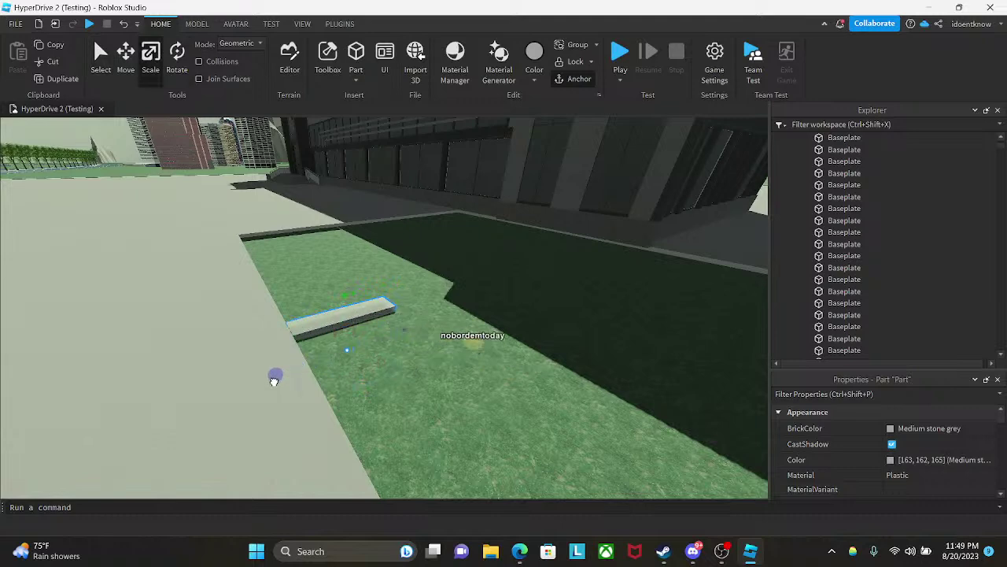
key("w")
right_click_drag(326, 337, 368, 351)
key("w")
left_click_drag(366, 358, 354, 358)
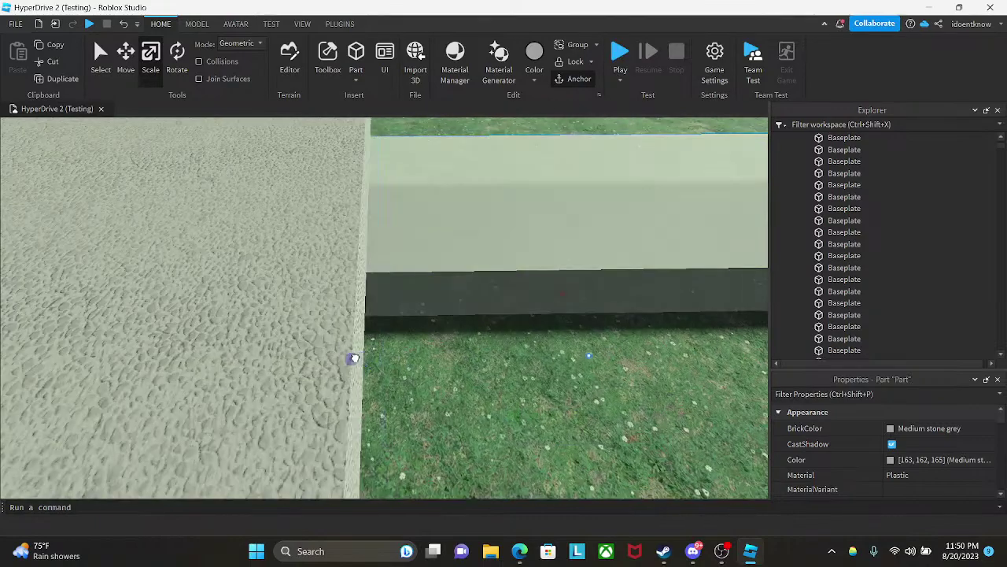
- Scale the part out to the remaining pit walls so that it covers the whole rectangular opening
right_click_drag(357, 359, 469, 351)
key("w")
left_click_drag(583, 376, 414, 383)
right_click_drag(414, 382, 414, 383)
left_click_drag(414, 383, 414, 382)
right_click_drag(414, 383, 415, 383)
left_click_drag(415, 382, 416, 381)
right_click_drag(415, 383, 416, 381)
left_click_drag(417, 381, 356, 363)
right_click_drag(356, 362, 607, 376)
left_click_drag(606, 376, 338, 342)
right_click_drag(443, 317, 484, 387)
left_click(493, 330)
right_click_drag(502, 270, 499, 290)
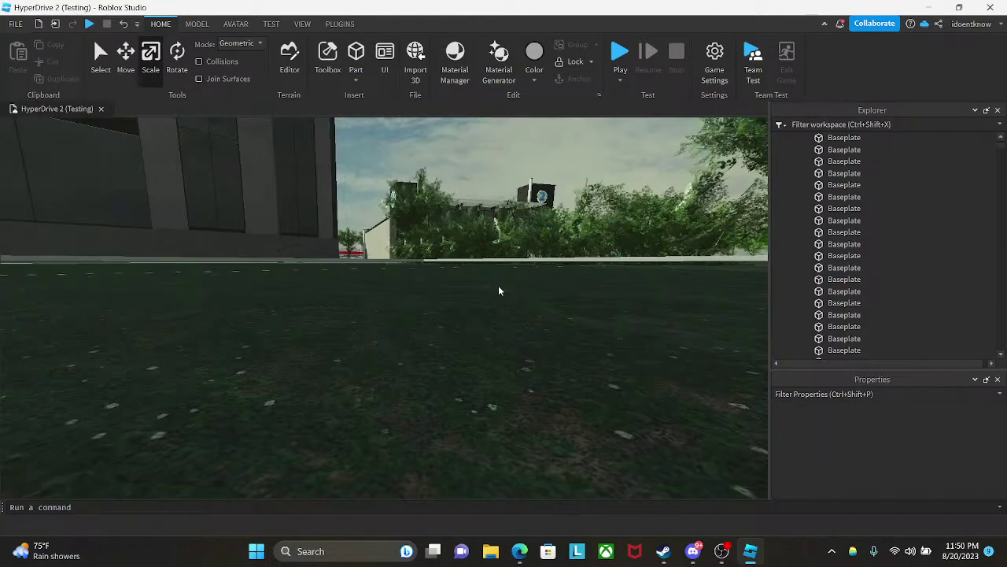
right_click_drag(486, 462, 477, 344)
scroll(477, 344, "down", 2)
- Enable move snapping at 10 studs and raise the pit-filling slab above the pit
left_click(483, 286)
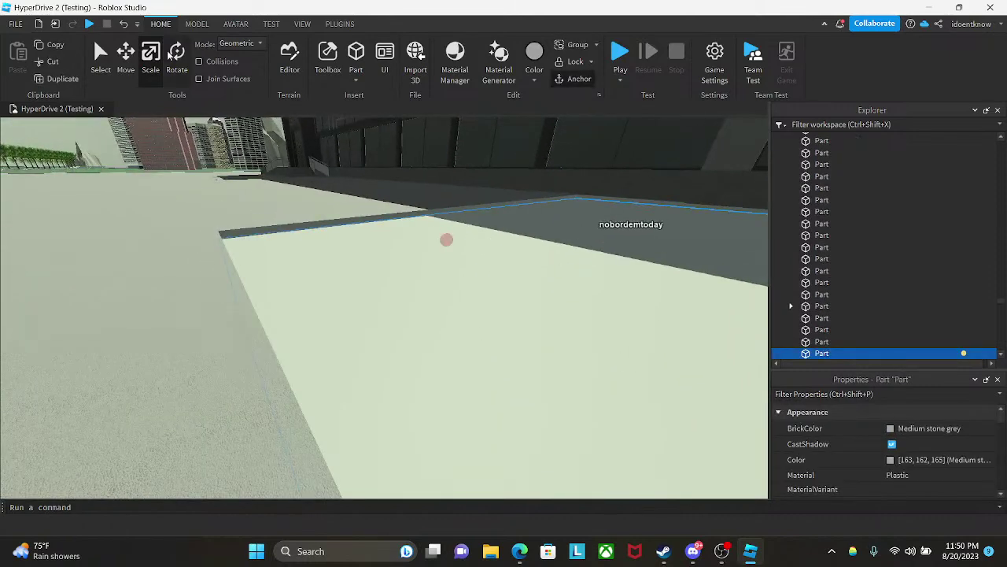
right_click_drag(432, 244, 532, 254)
scroll(533, 254, "down", 2)
left_click(206, 22)
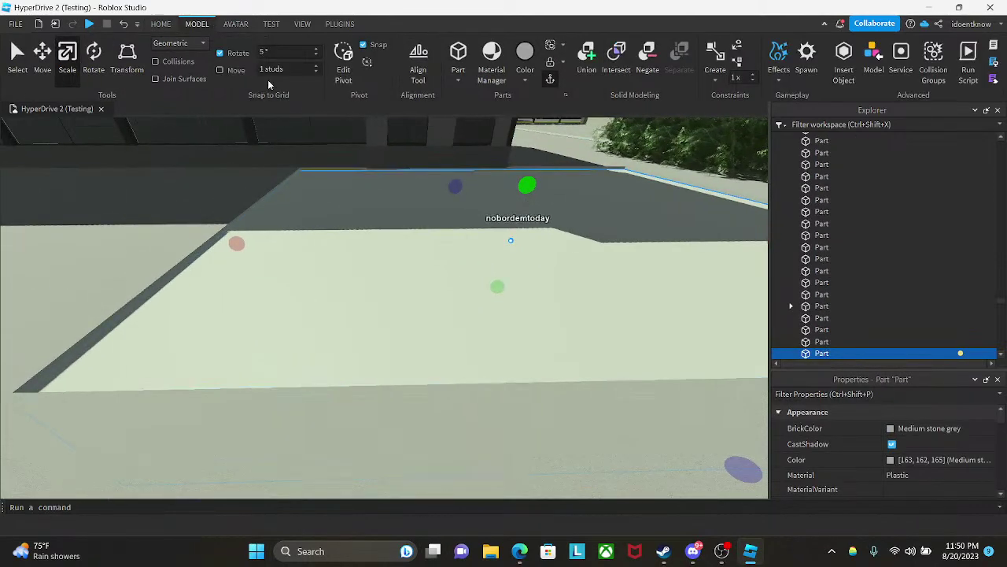
left_click(238, 74)
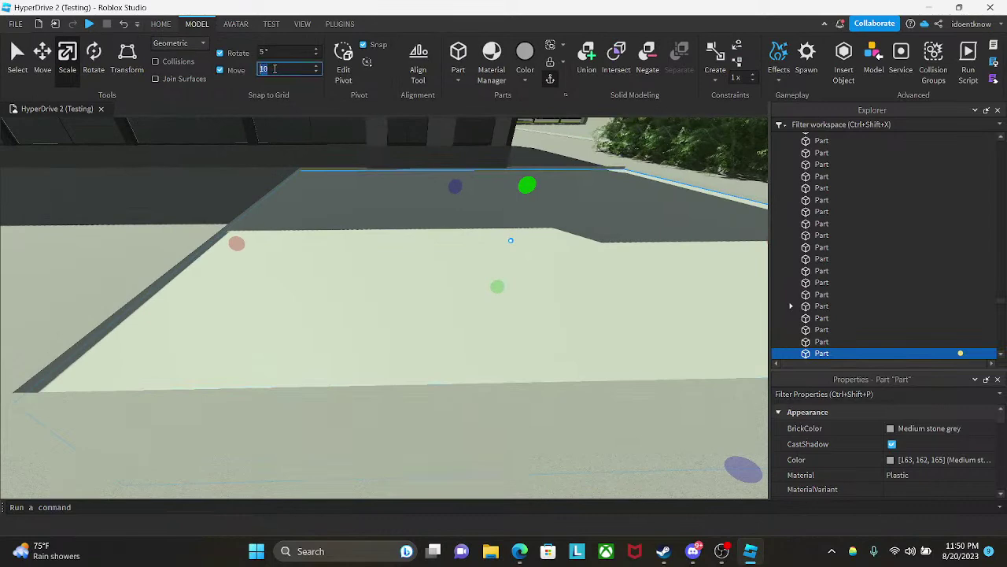
left_click(160, 25)
left_click(126, 56)
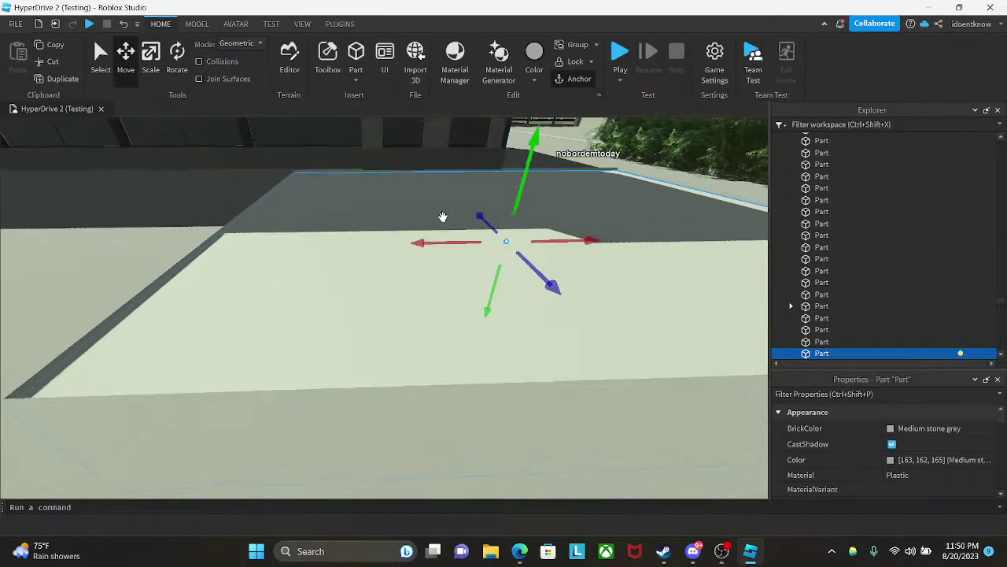
right_click_drag(443, 218, 447, 208)
left_click_drag(490, 314, 490, 134)
- Examine the grass floor and the pit edges beneath the raised slab
right_click_drag(504, 224, 509, 285)
scroll(509, 285, "down", 4)
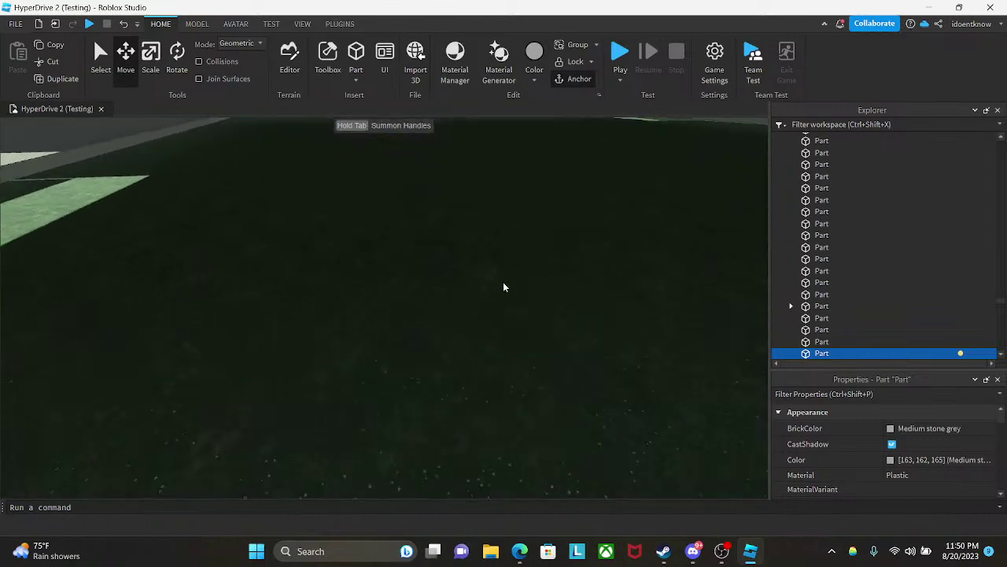
right_click_drag(538, 275, 567, 364)
key("w")
left_click(517, 346)
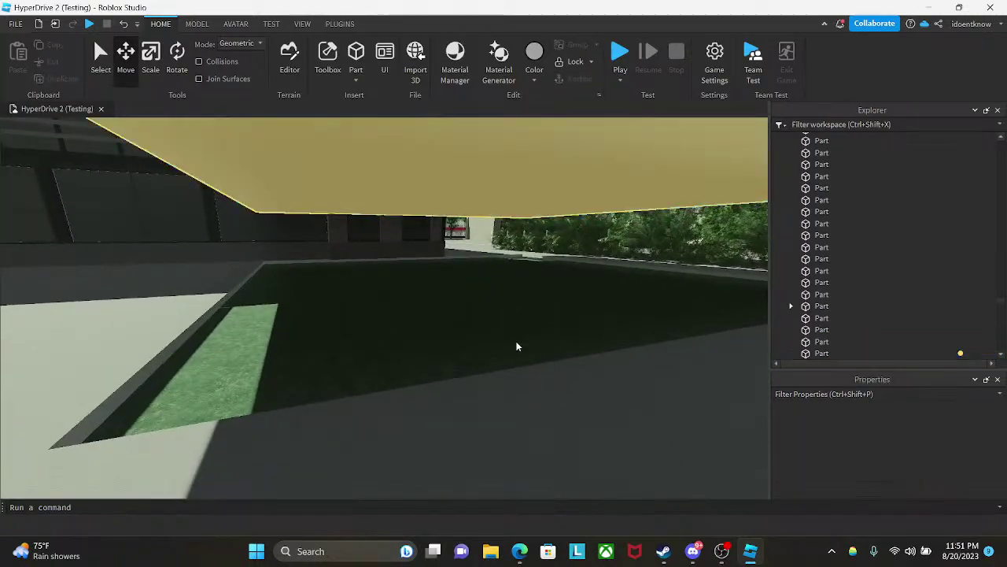
key("w")
right_click_drag(491, 331, 491, 331)
right_click_drag(427, 414, 446, 409)
key("w")
- Unlock the grass baseplate beneath the pit and rename it 1
left_click(569, 64)
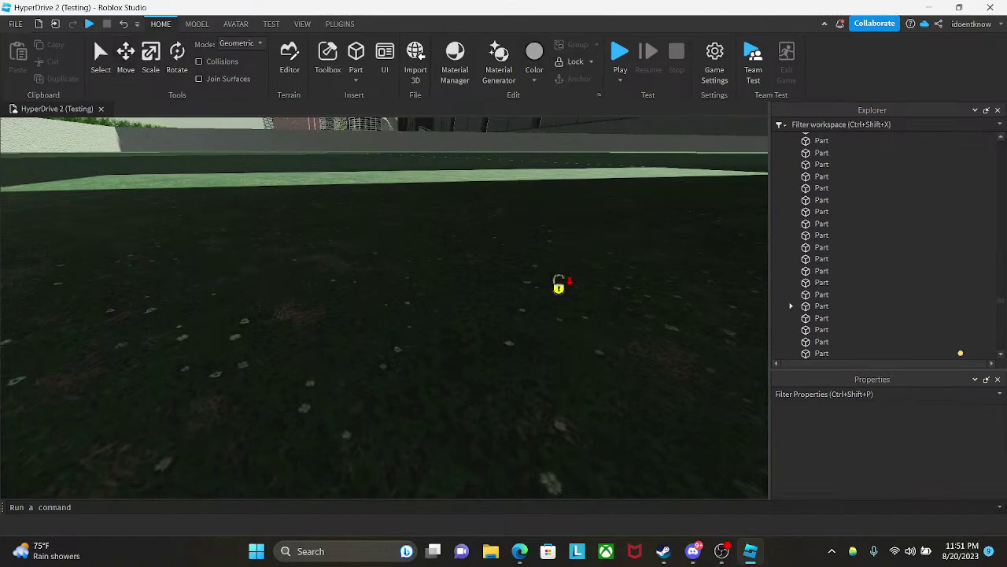
left_click(567, 65)
right_click_drag(477, 221, 477, 221)
key("s")
left_click(480, 306)
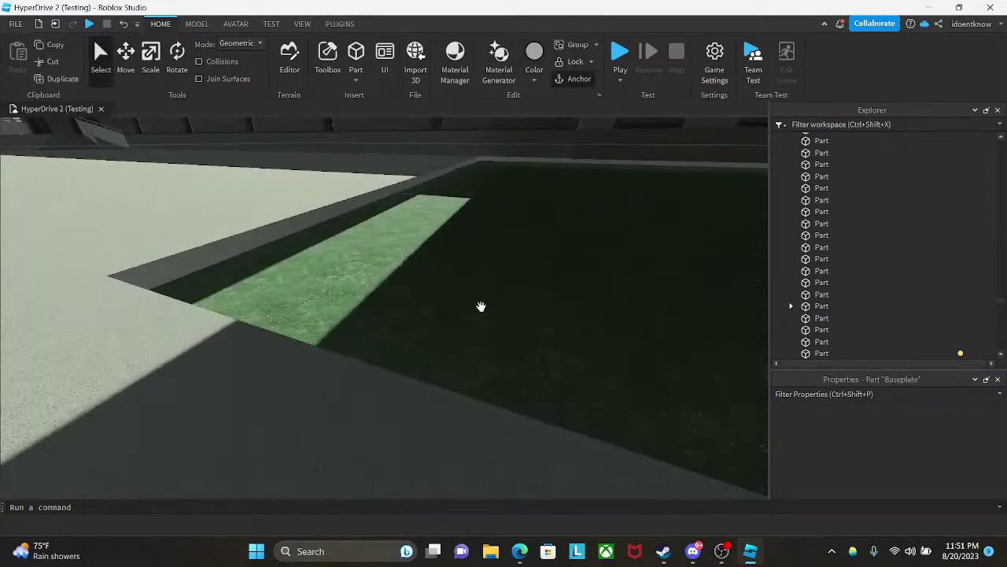
right_click_drag(480, 307, 477, 306)
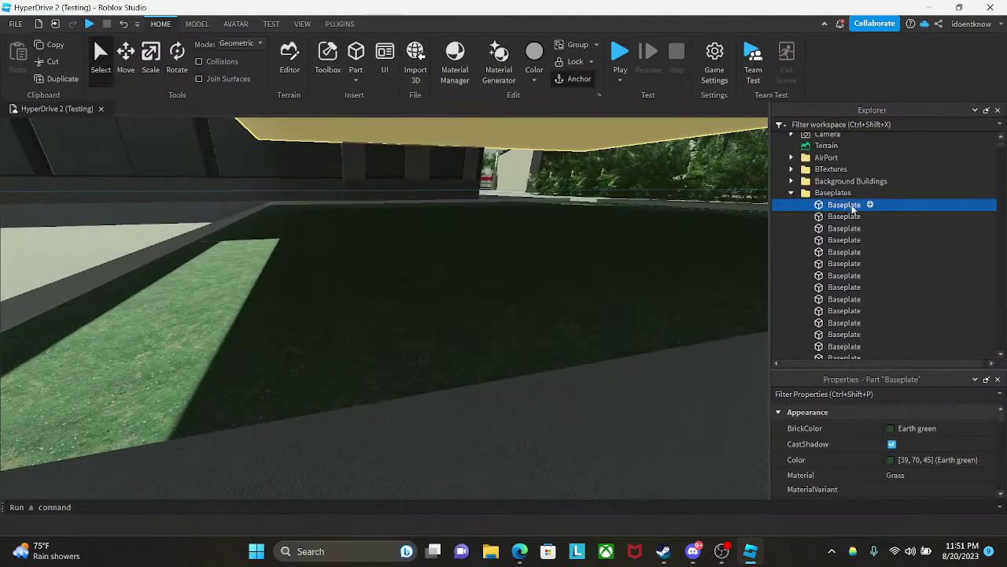
key("s")
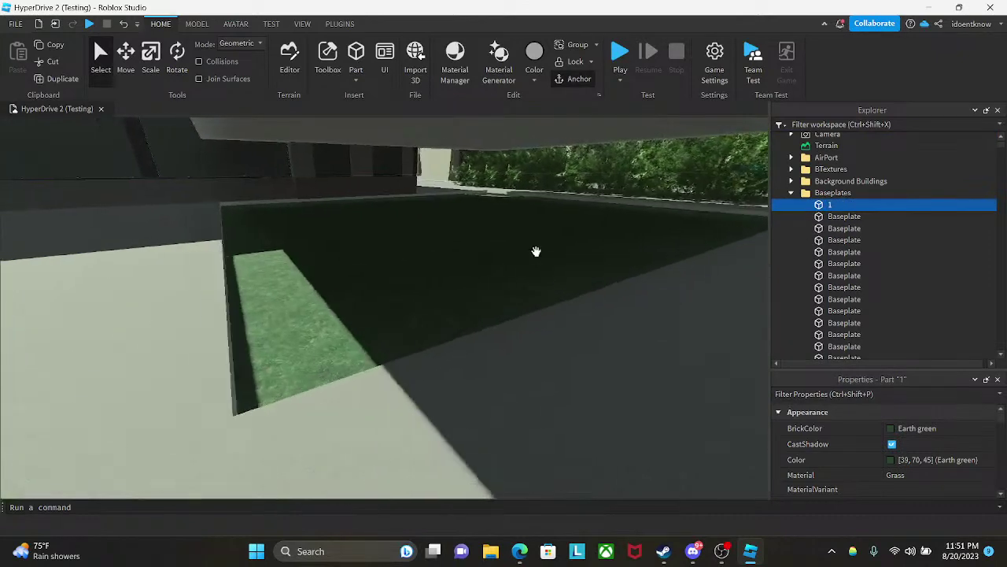
- Lower the raised slab back into the pit so that it passes through the grass baseplate
right_click_drag(535, 252, 504, 196)
left_click(504, 196)
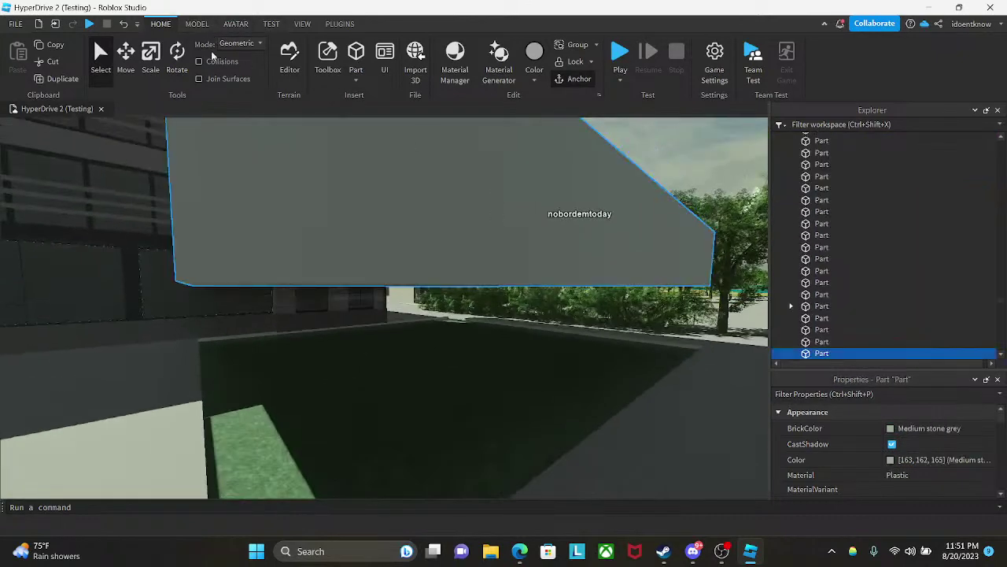
left_click(126, 55)
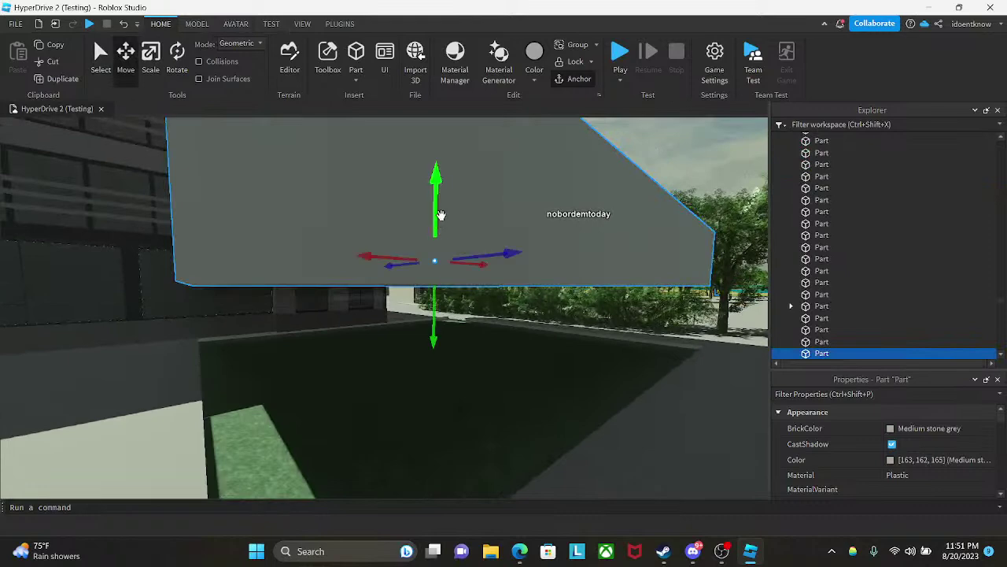
left_click_drag(440, 215, 492, 280)
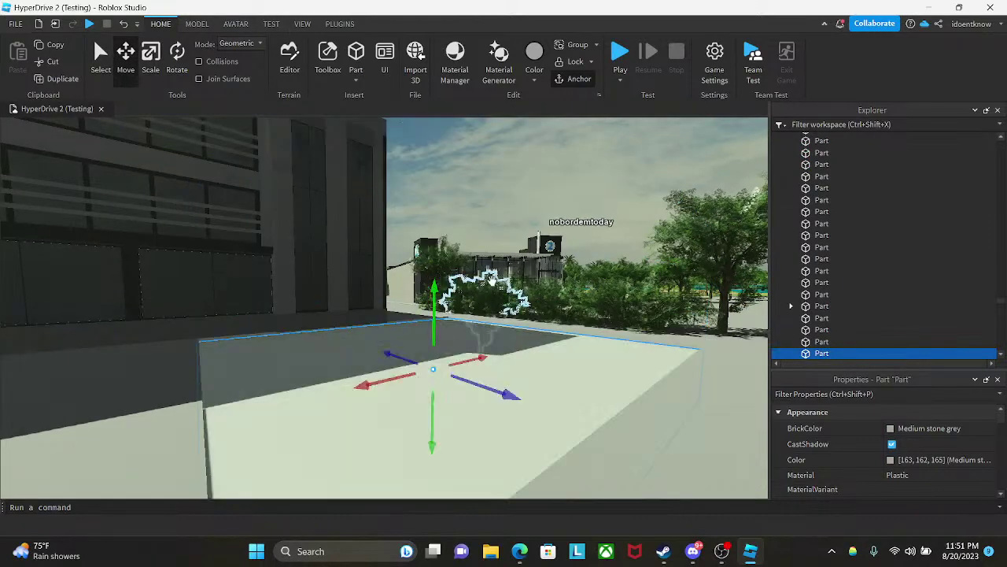
key("w")
right_click_drag(492, 279, 497, 247)
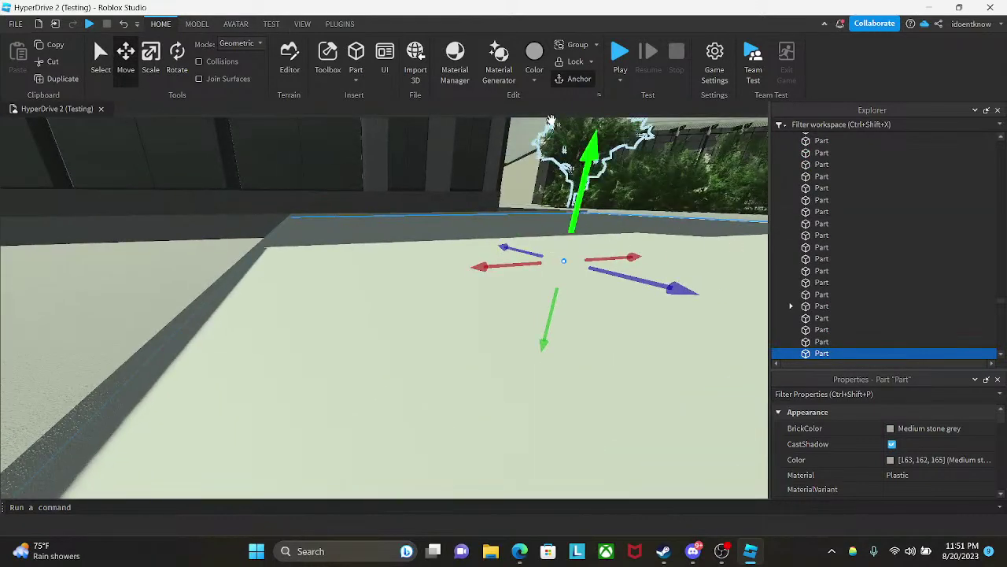
- Negate the slab and union it with baseplate 1 to cut the pit through the grass
left_click(303, 24)
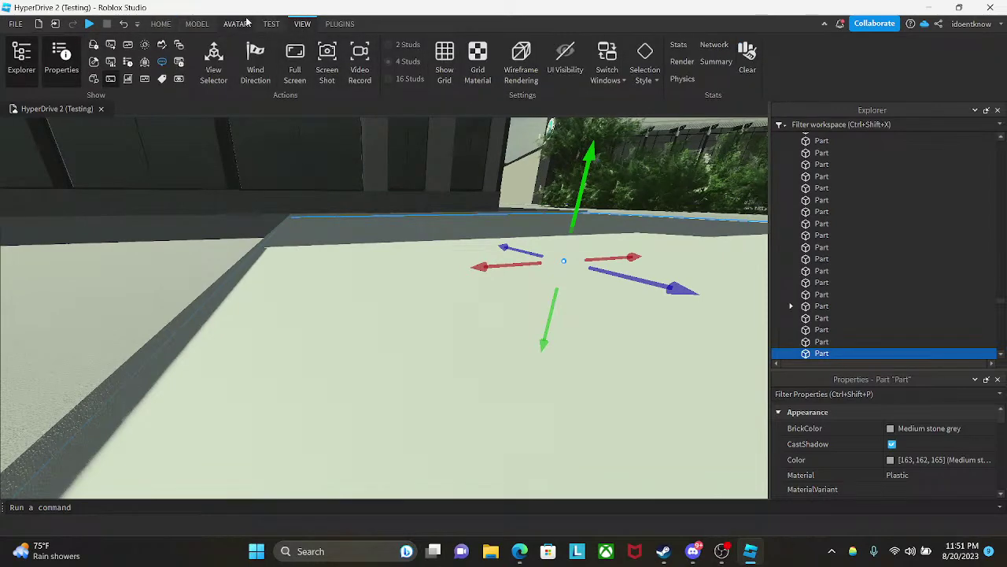
left_click(197, 23)
left_click(647, 57)
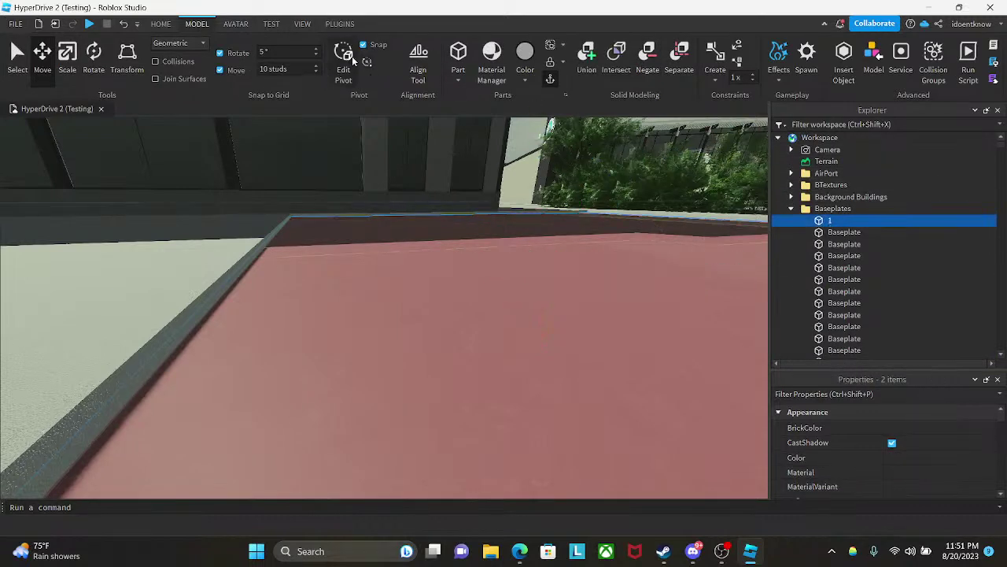
left_click(587, 54)
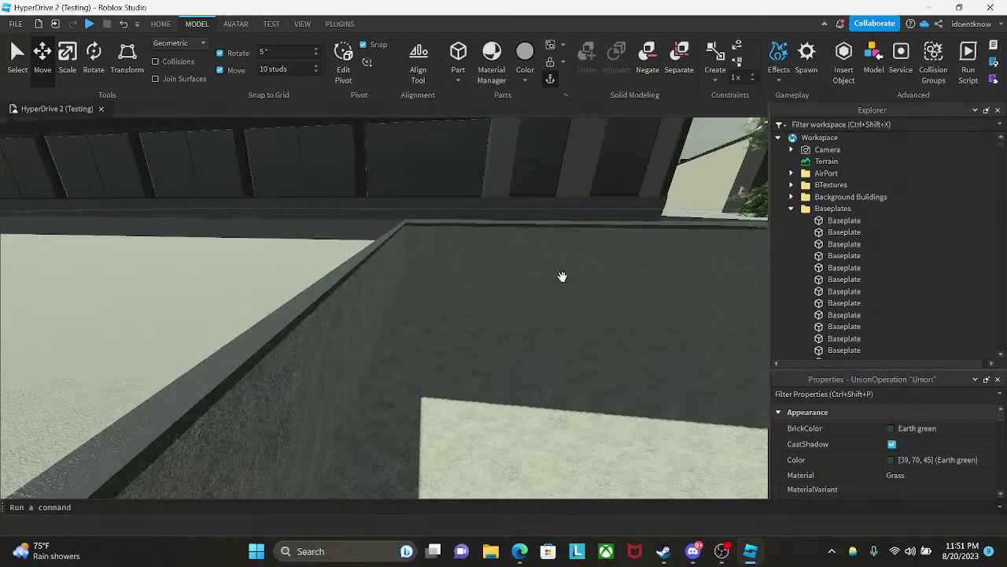
- Examine the deepened pit from beneath the ground, from inside and from above its edges
key("s")
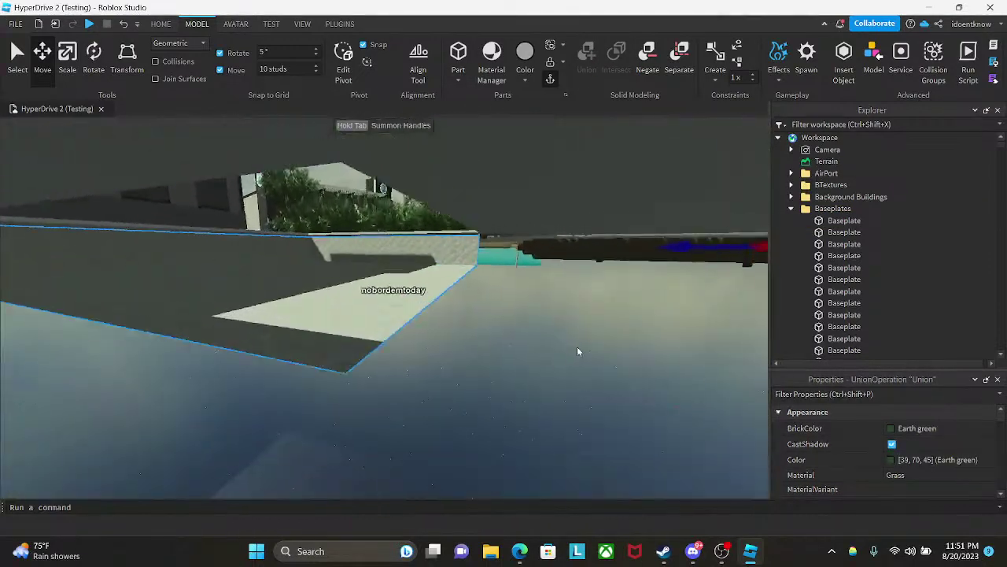
right_click_drag(577, 352, 515, 258)
key("s")
key("w")
key("a")
key("w")
key("s")
key("w")
key("s")
right_click_drag(502, 329, 371, 159)
key("w")
key("s")
key("w")
key("s")
key("s")
key("s")
key("a")
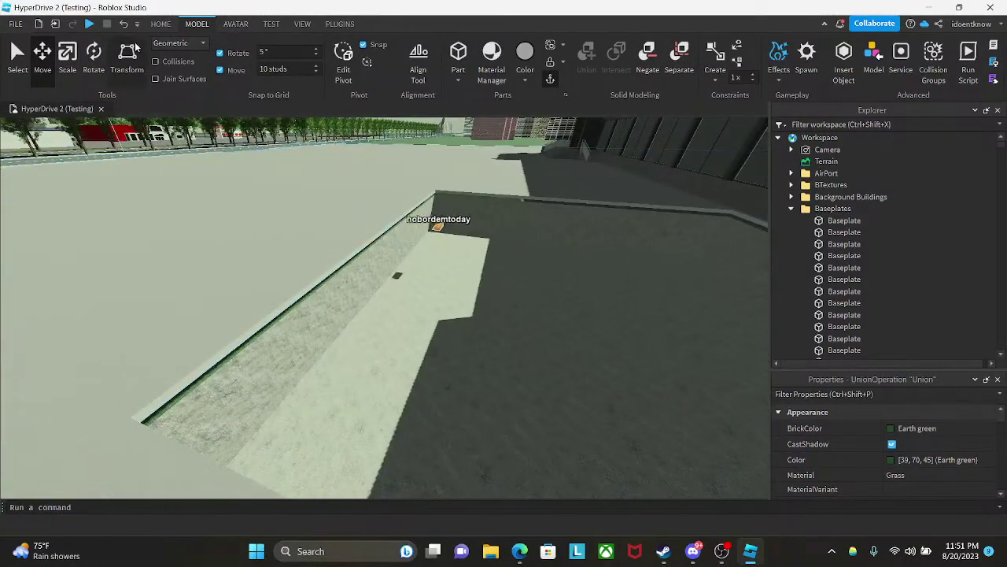
- Insert a new part on the ground beside the pit's corner and turn off move snapping
left_click(159, 25)
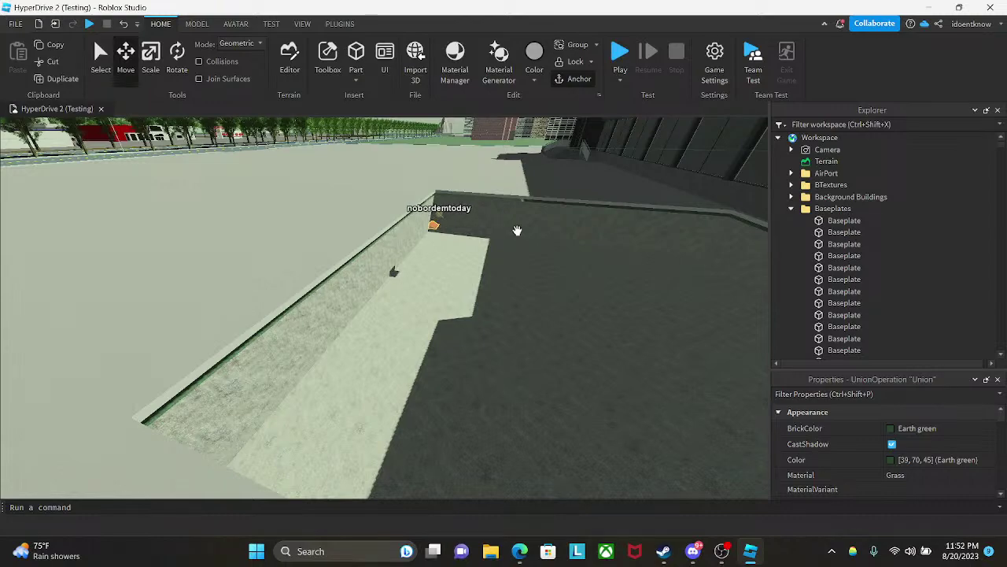
right_click_drag(517, 231, 517, 229)
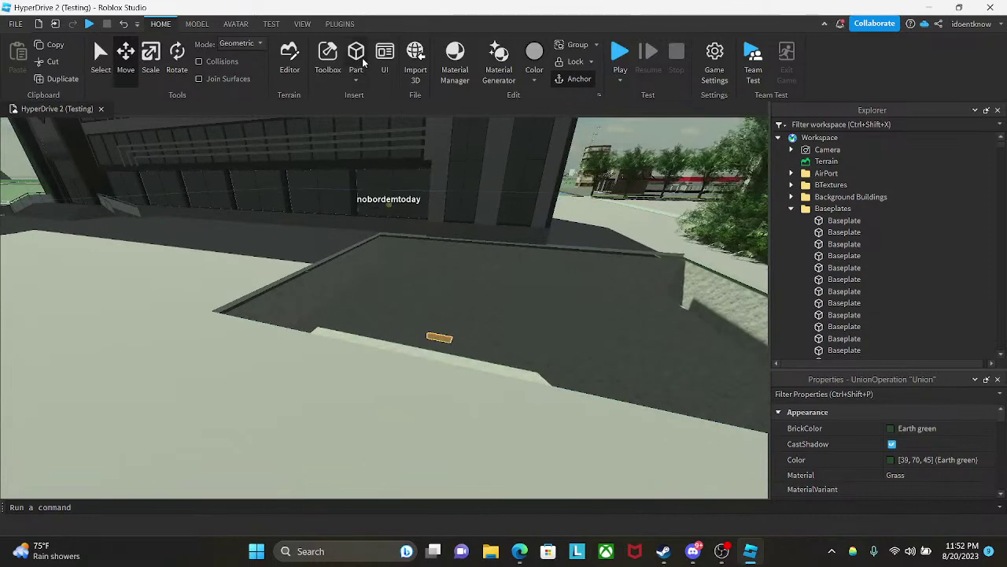
left_click(356, 55)
left_click(235, 260)
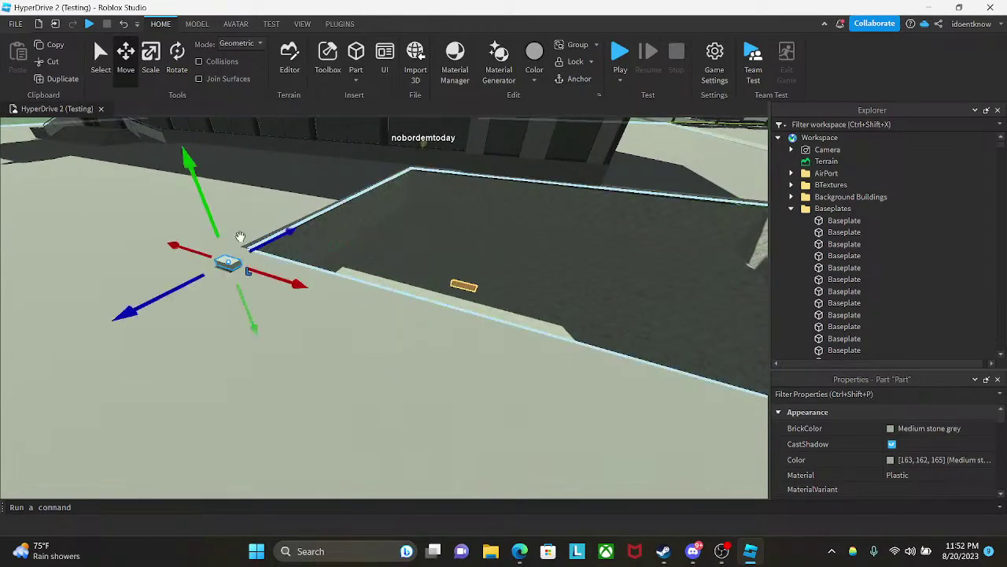
left_click(196, 24)
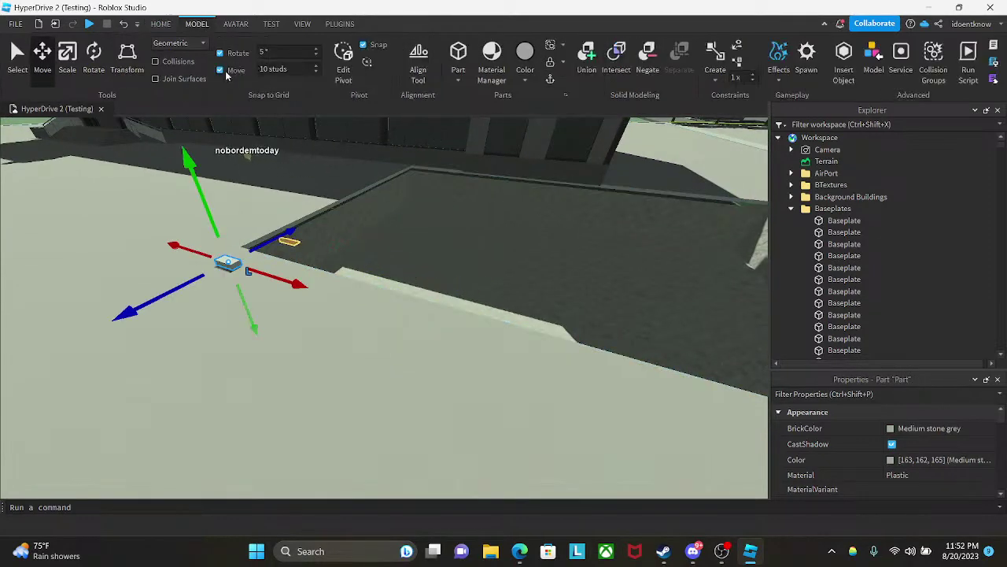
right_click_drag(235, 153, 235, 152)
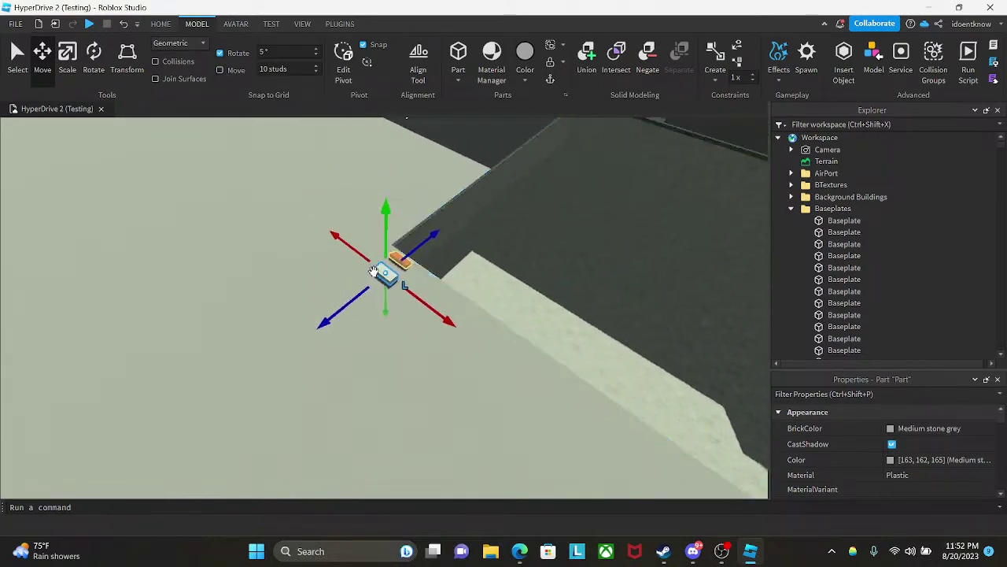
scroll(380, 284, "up", 2)
scroll(381, 284, "up", 2)
right_click_drag(382, 288, 383, 288)
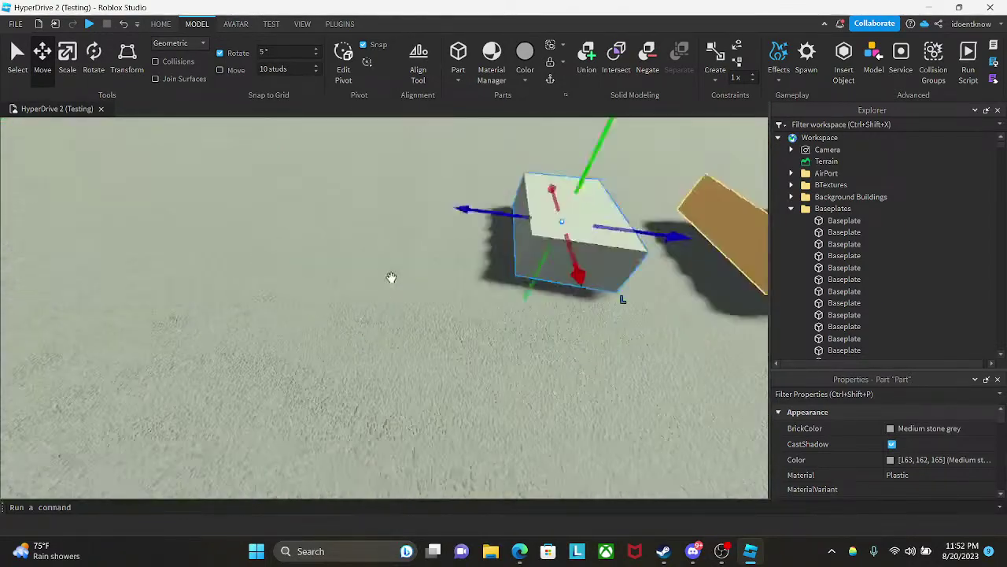
- Move the new part across the ground until it sits against the upper end of the wedge ramp at the pit's corner
scroll(391, 276, "down", 3)
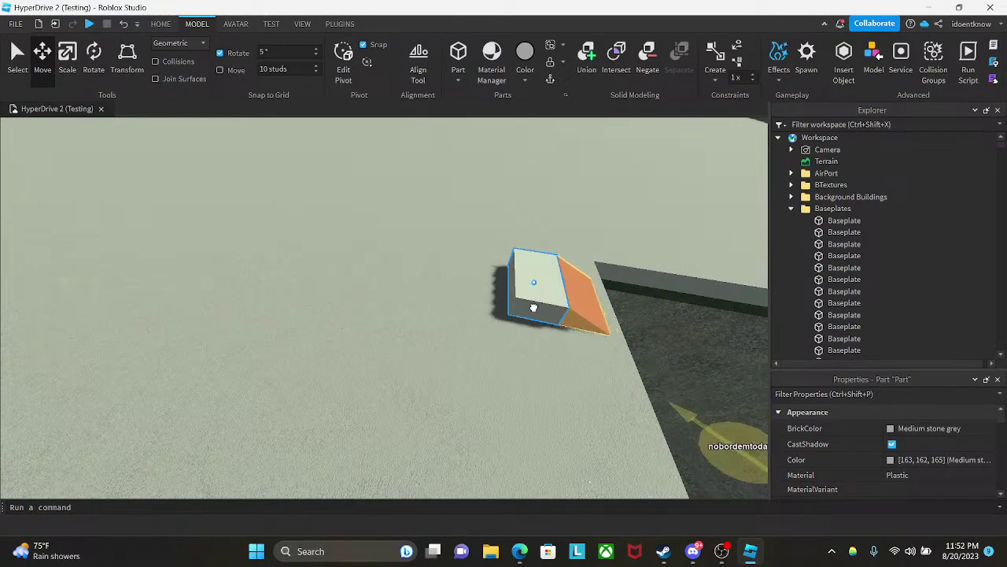
mouse_move(542, 297)
right_mouse_down()
mouse_move(530, 295)
mouse_move(540, 301)
right_mouse_up()
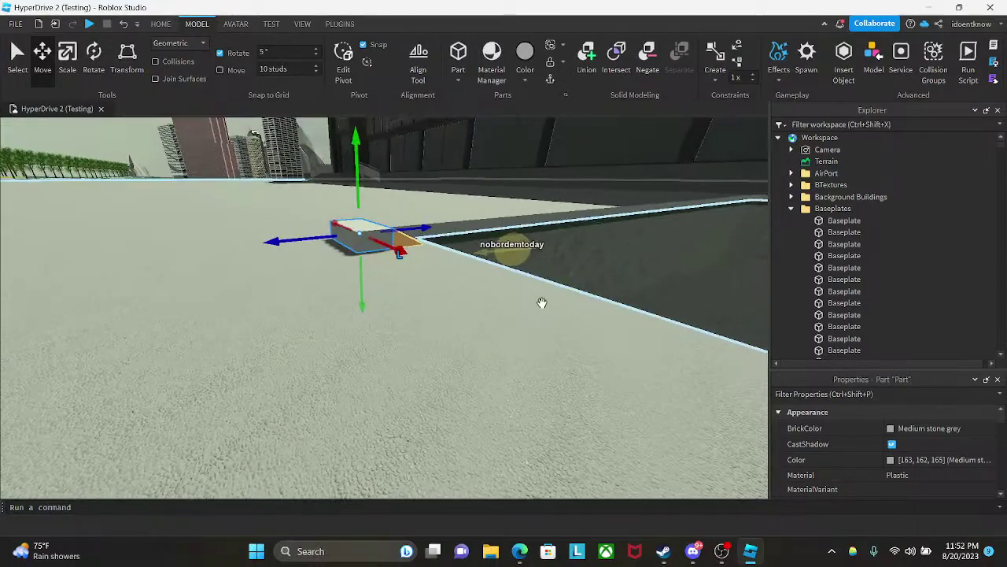
scroll(543, 303, "up", 1)
key("e")
key("w")
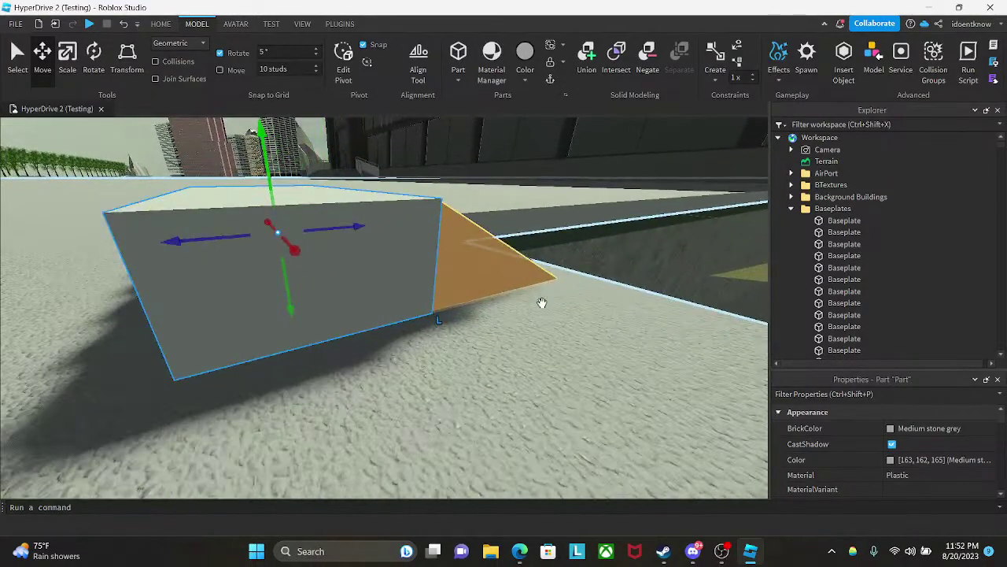
key("w")
right_click_drag(542, 303, 543, 301)
key("s")
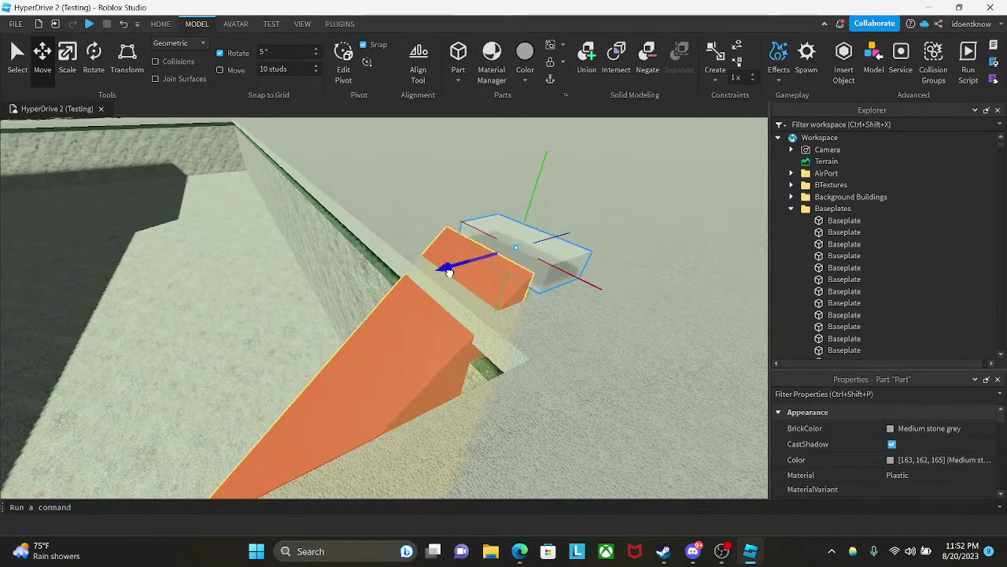
right_click_drag(624, 227, 644, 225)
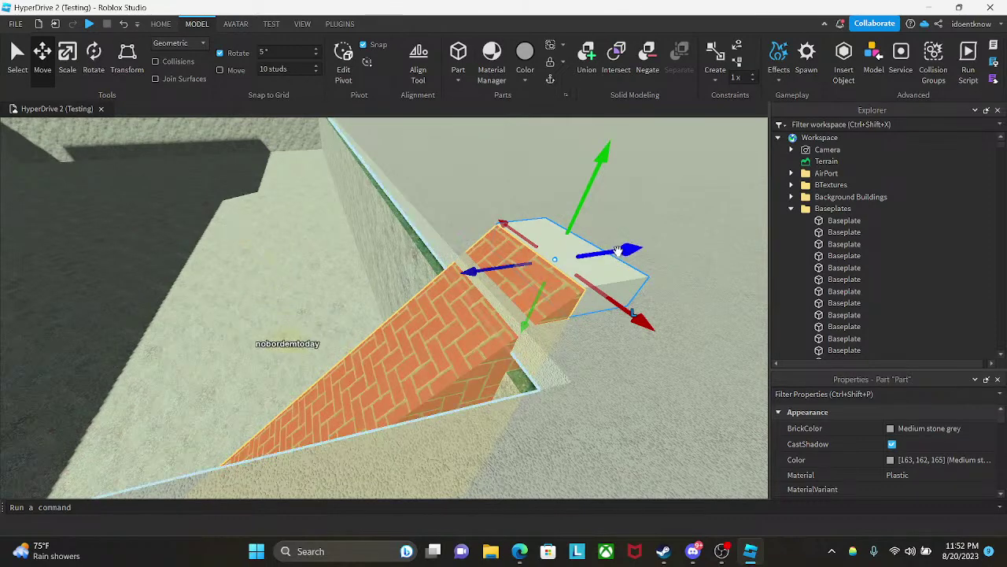
right_click_drag(681, 270, 682, 271)
key("q")
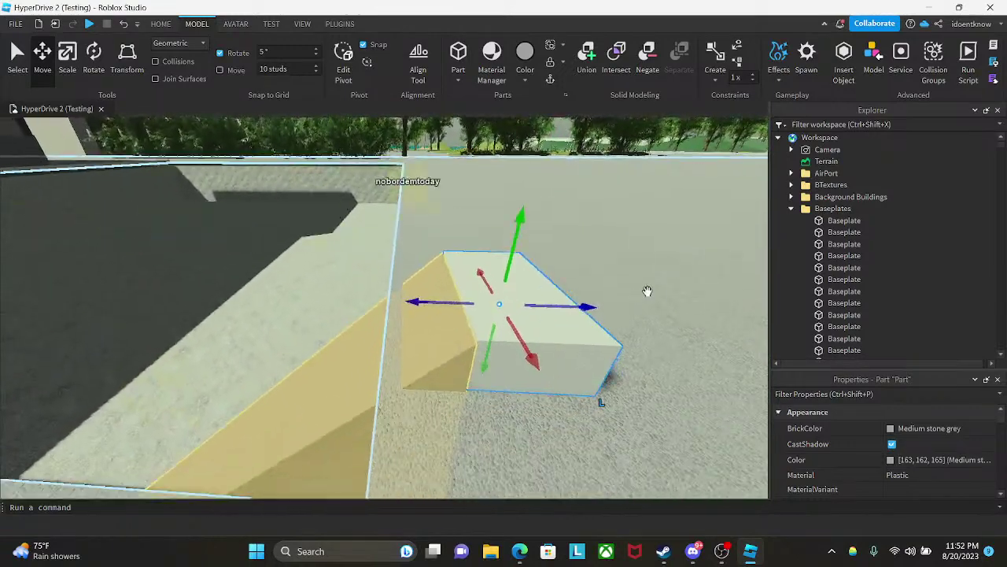
right_click_drag(669, 283, 669, 282)
key("w")
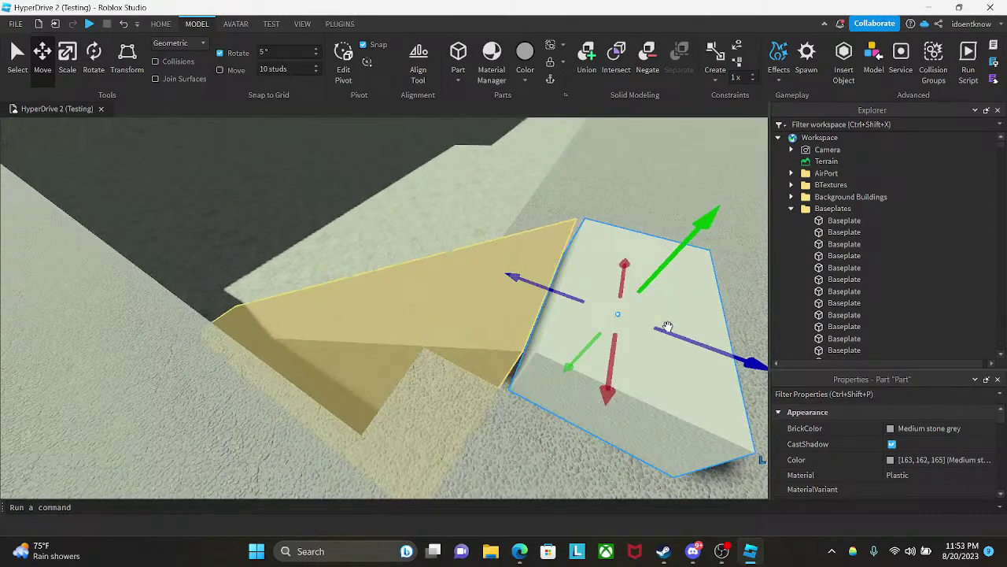
- Fine-tune the part's position so that it lines up with the wedge ramp's upper edge
left_click_drag(667, 326, 653, 329)
right_click_drag(662, 286, 662, 288)
key("d")
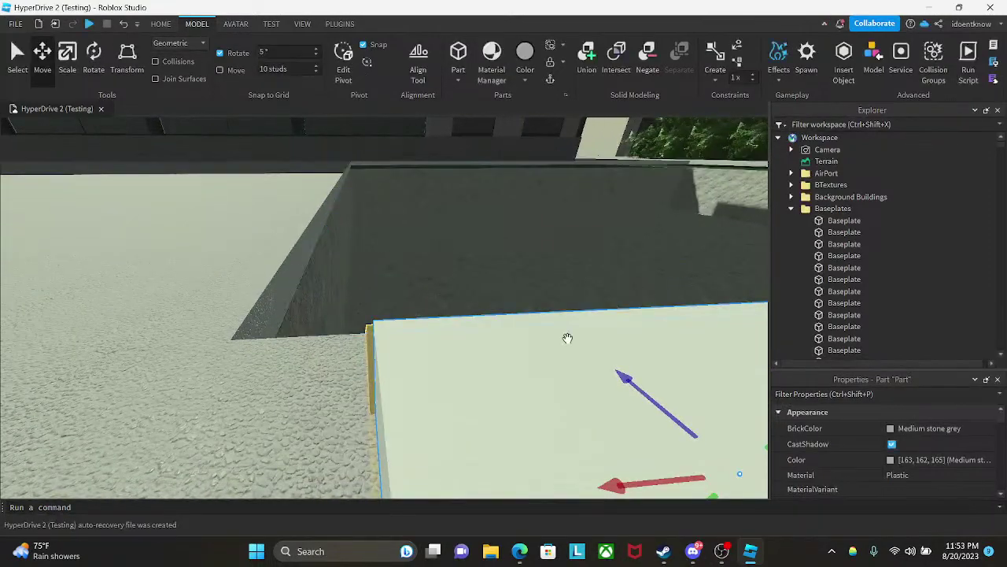
right_click_drag(568, 339, 568, 339)
key("q")
left_click_drag(678, 249, 656, 250)
right_click_drag(473, 284, 474, 284)
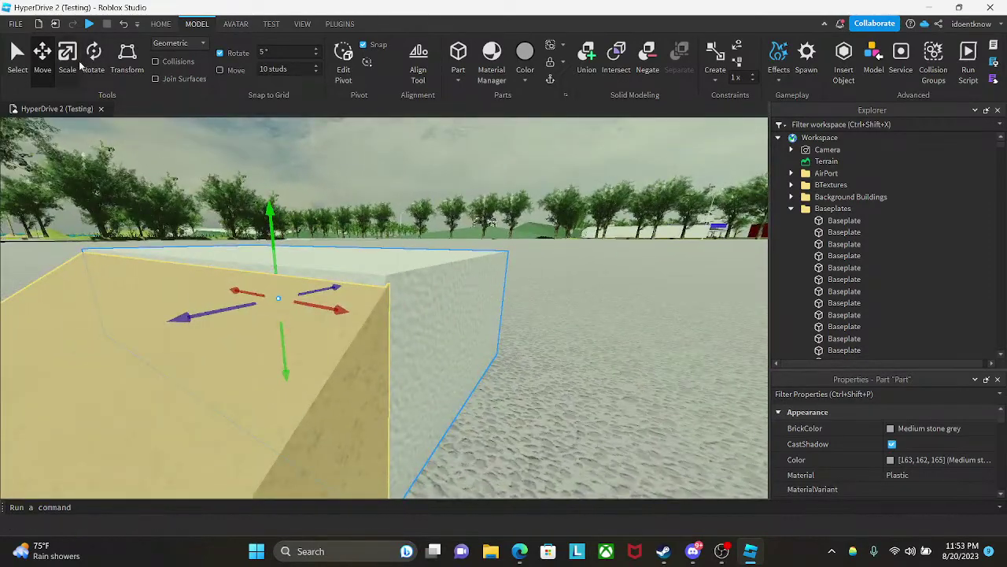
- Scale the part's height slightly to match the top of the ramp and clear the selection
left_click_drag(271, 228, 277, 230)
right_click_drag(420, 227, 629, 328)
left_click(566, 218)
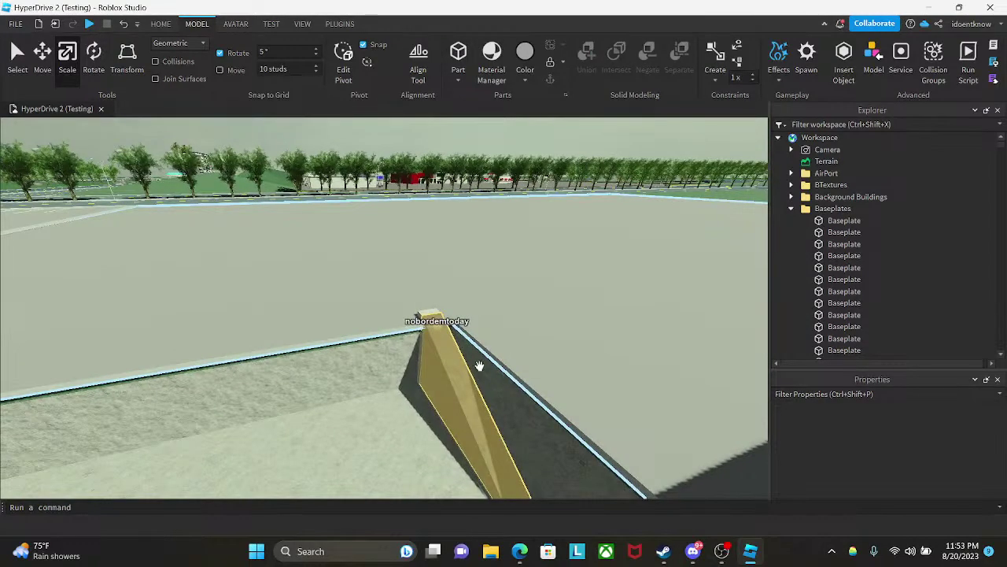
- Open the Toolbox, look at the parking lot reference photo in Discord and return to Roblox Studio
key("w")
right_click_drag(605, 320, 430, 217)
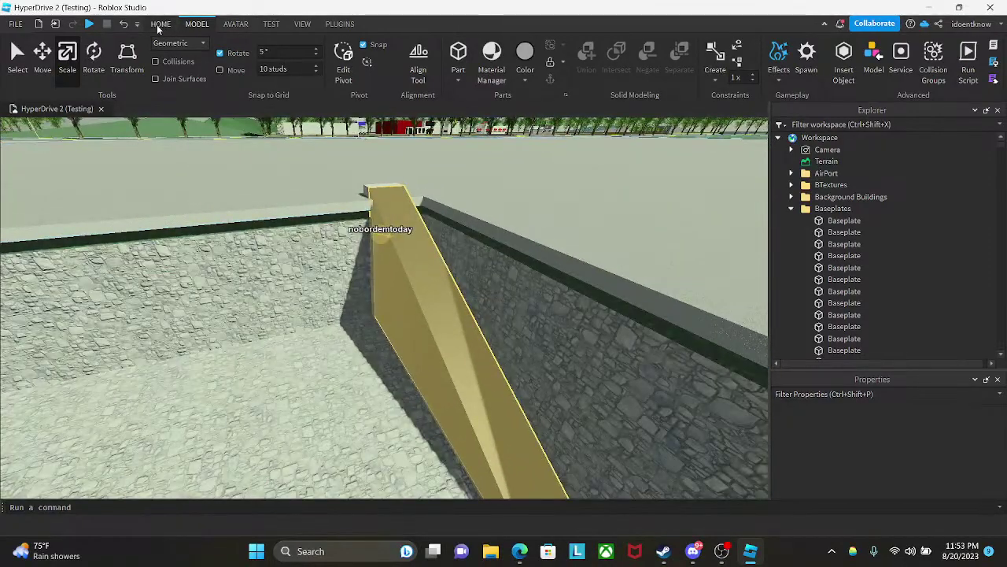
left_click(160, 23)
left_click(328, 59)
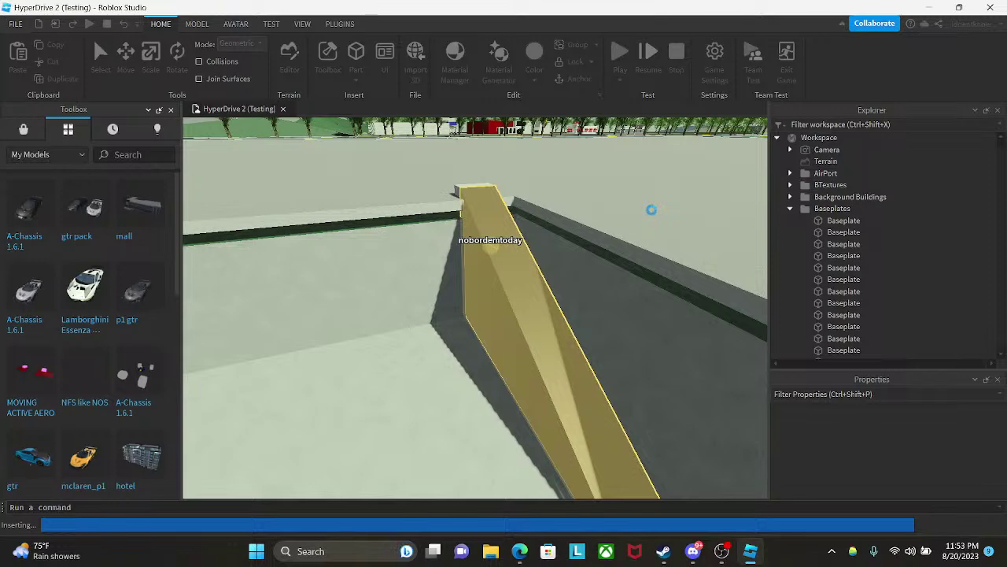
left_click(692, 552)
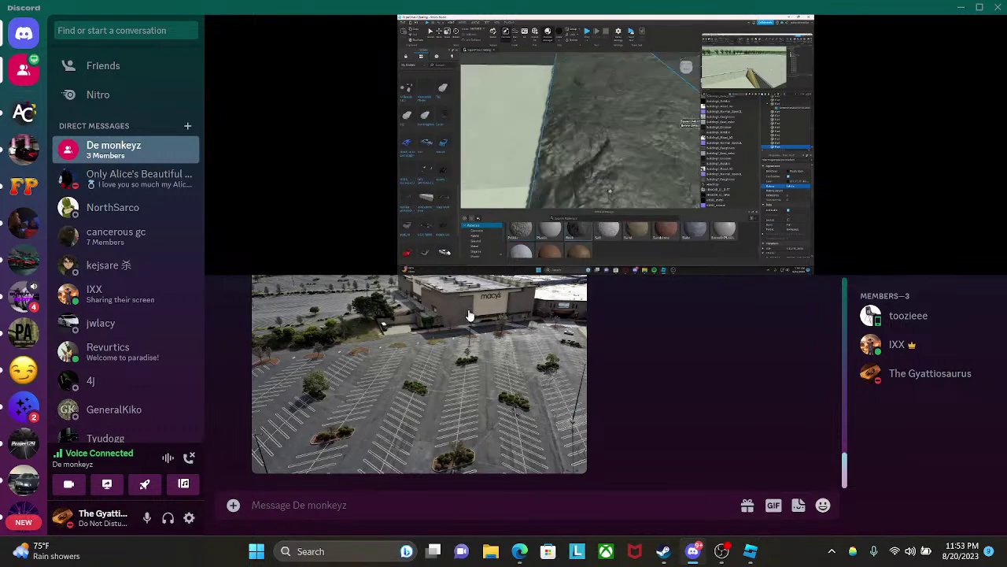
key("alt+Tab")
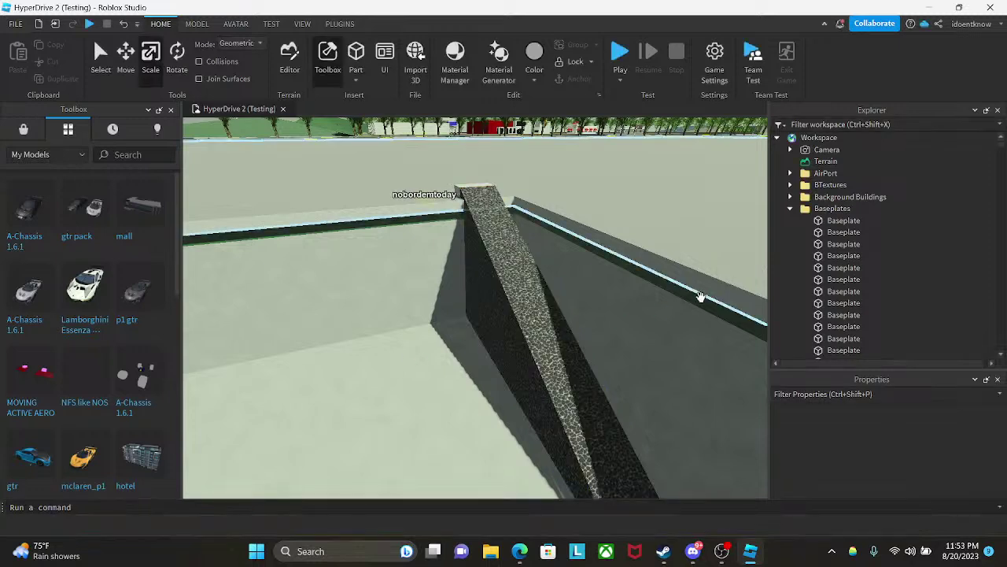
- Insert the A-Chassis 1.6.1 car from My Models onto the ground beside the pit
right_click_drag(695, 299, 647, 289)
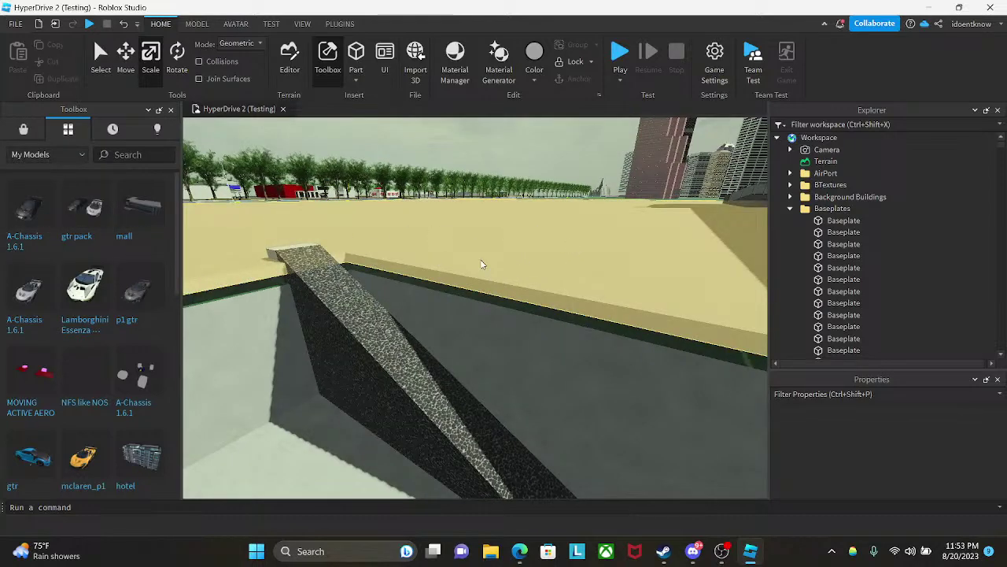
right_click_drag(524, 221, 493, 234)
key("w")
left_click_drag(52, 219, 218, 281)
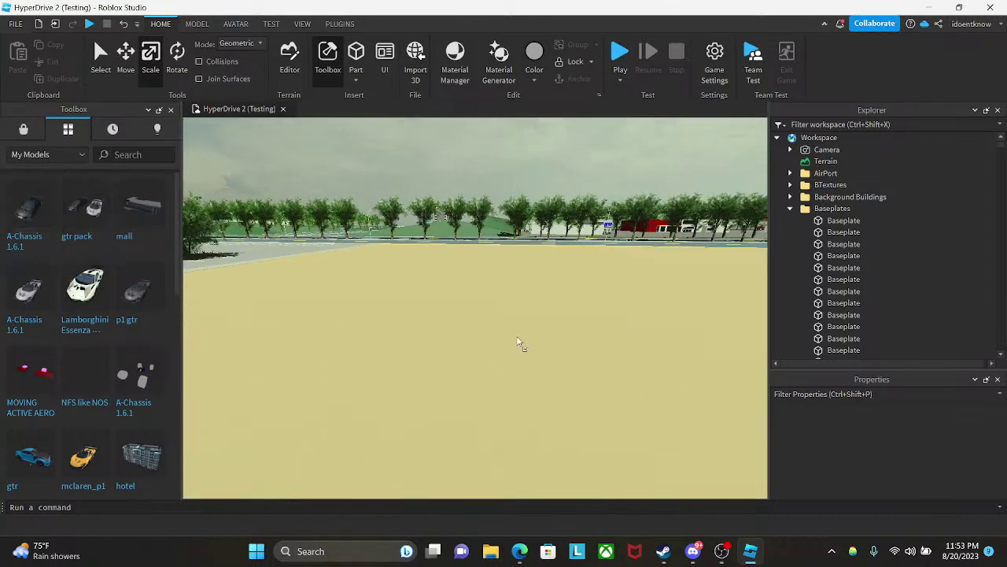
left_click_drag(517, 342, 424, 353)
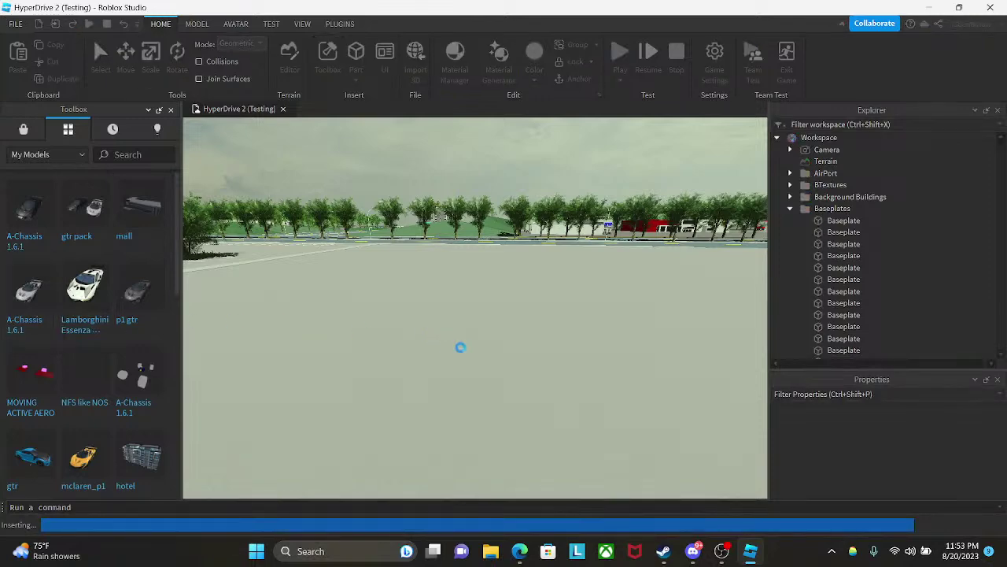
left_click_drag(528, 401, 606, 401)
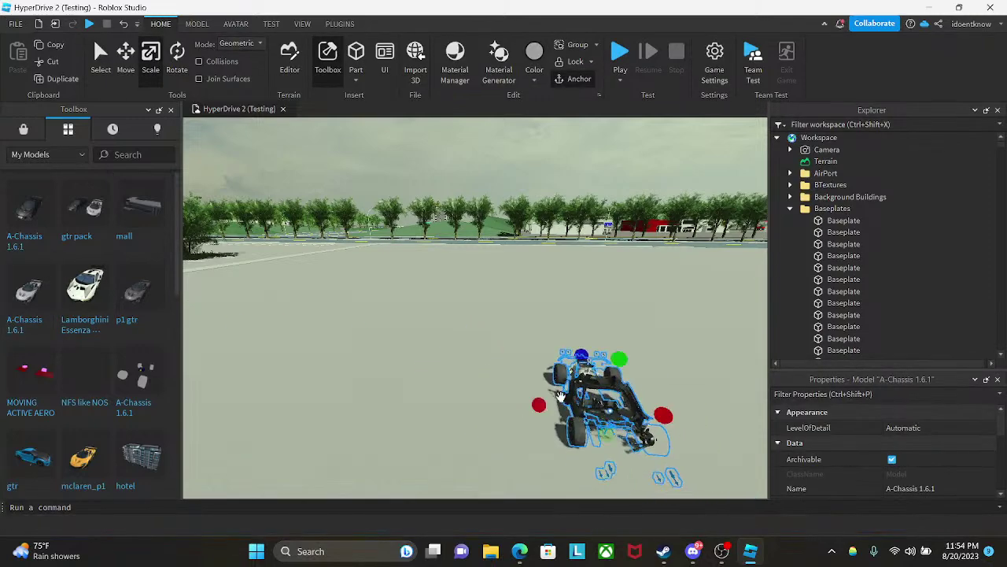
- Bring the white car over to the pit's corner and position it on the wedge ramp, pointing down into the pit
right_click_drag(601, 399, 598, 396)
key("s")
left_click_drag(412, 359, 590, 395)
key("w")
right_click_drag(591, 395, 592, 392)
key("s")
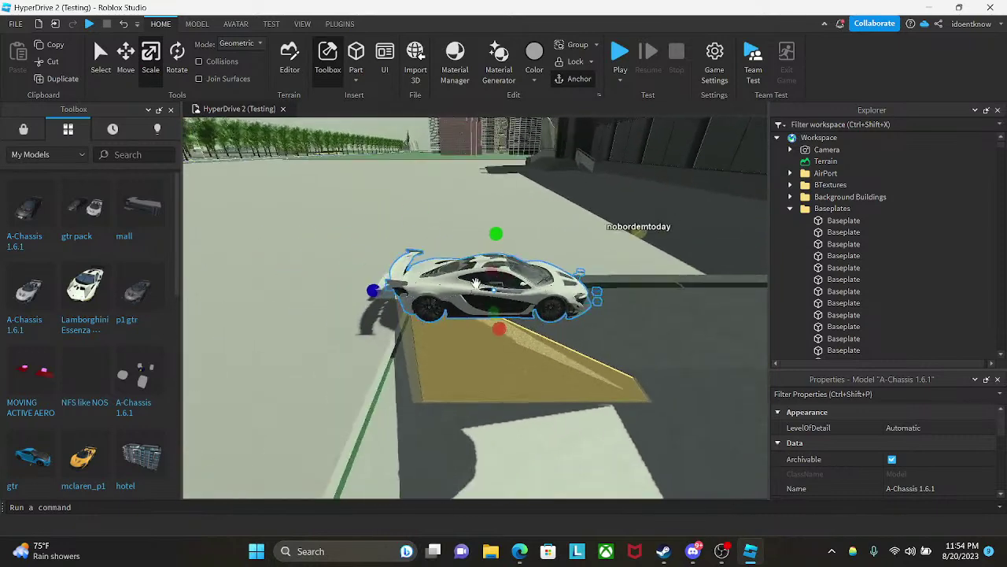
left_click_drag(477, 285, 565, 263)
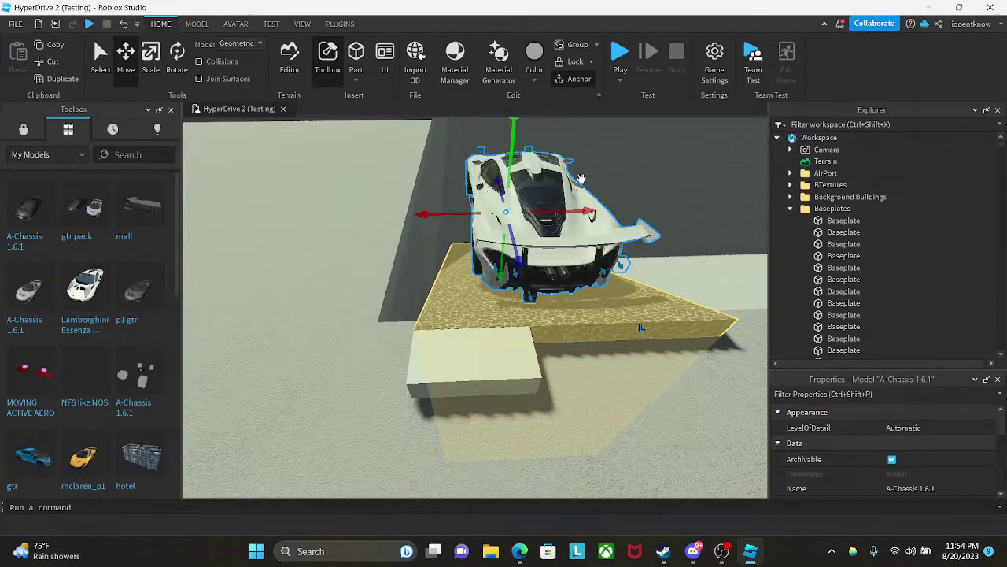
left_click_drag(581, 179, 365, 302)
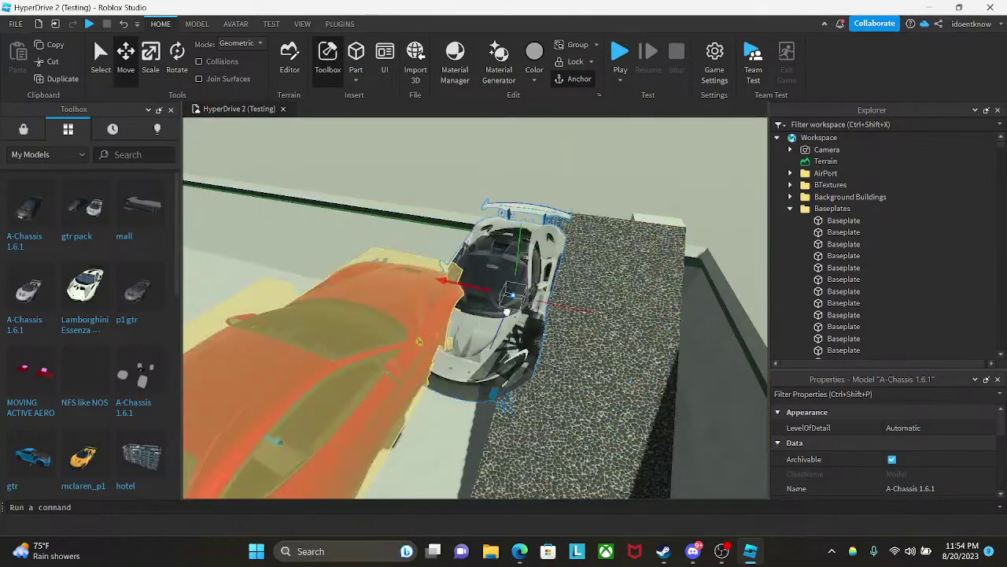
left_click_drag(508, 310, 594, 310)
- Examine the white car on the ramp from the front, rear and side to judge the ramp's width against it
key("s")
right_click_drag(594, 311, 602, 301)
key("s")
key("a")
key("s")
key("e")
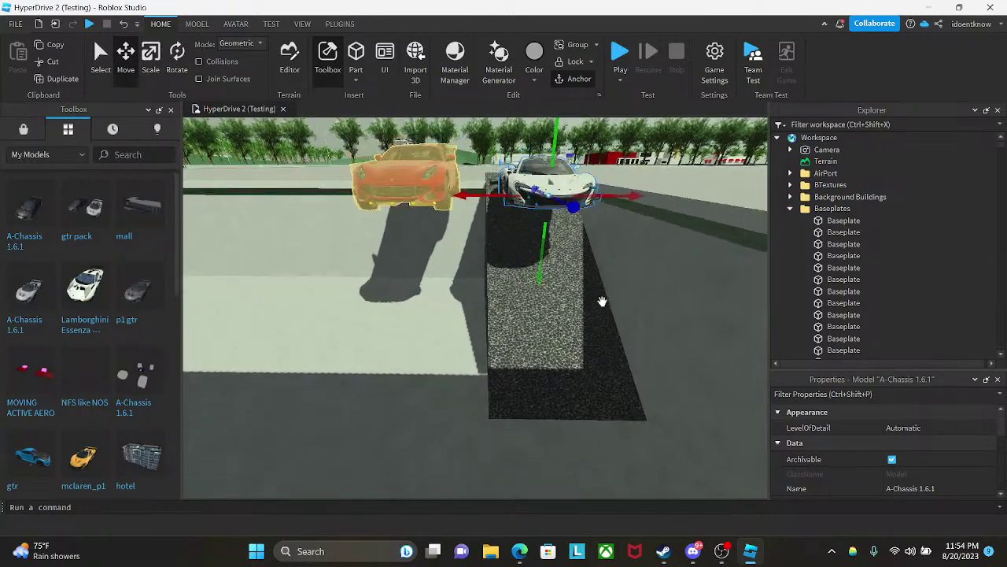
key("w")
key("w")
right_click_drag(602, 302, 603, 302)
key("w")
key("a")
key("s")
key("a")
key("s")
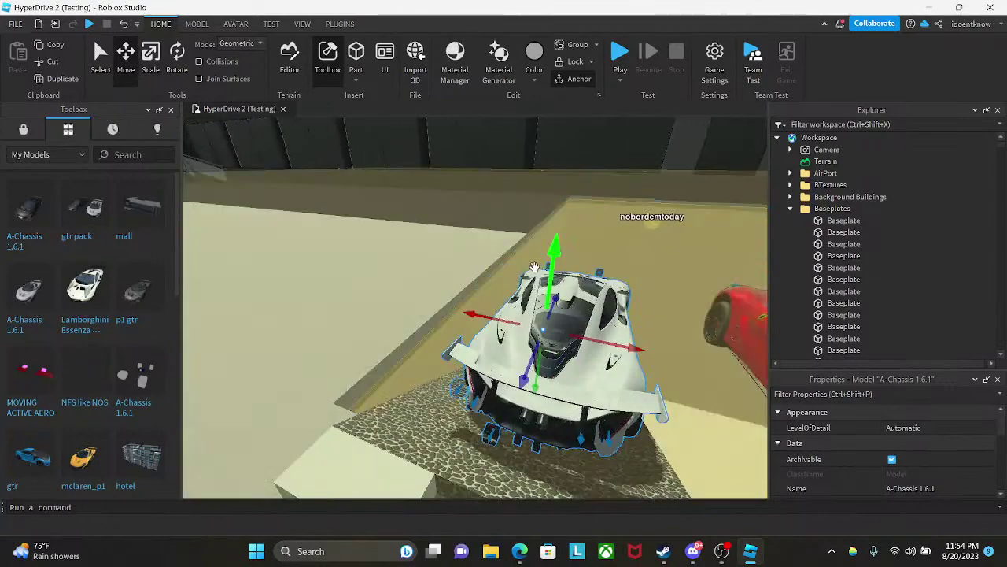
right_click_drag(534, 268, 612, 177)
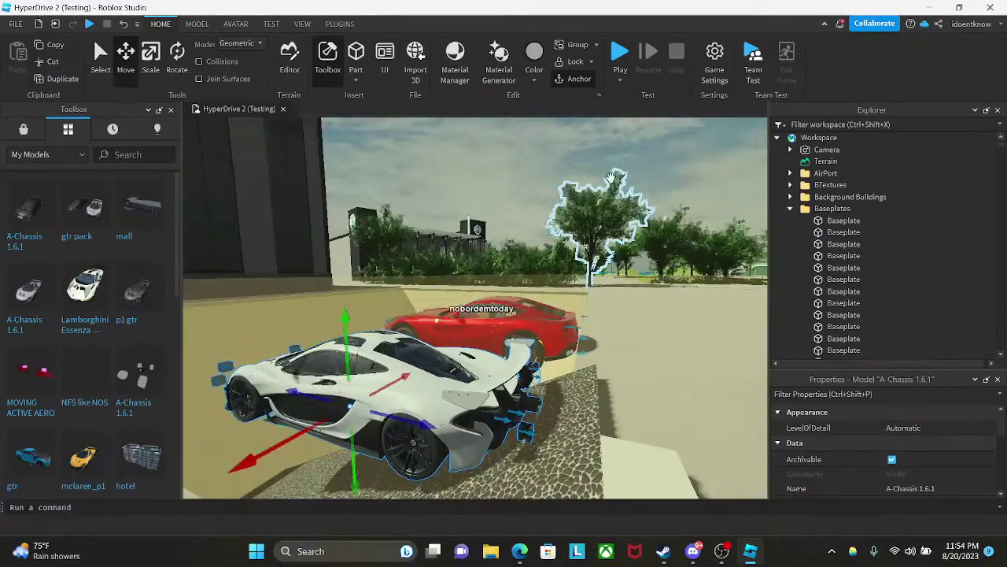
- Clear the selection and examine the red car's side window stickers and its dashboard
left_click(611, 178)
left_click(541, 150)
key("s")
right_click_drag(533, 182, 532, 182)
key("w")
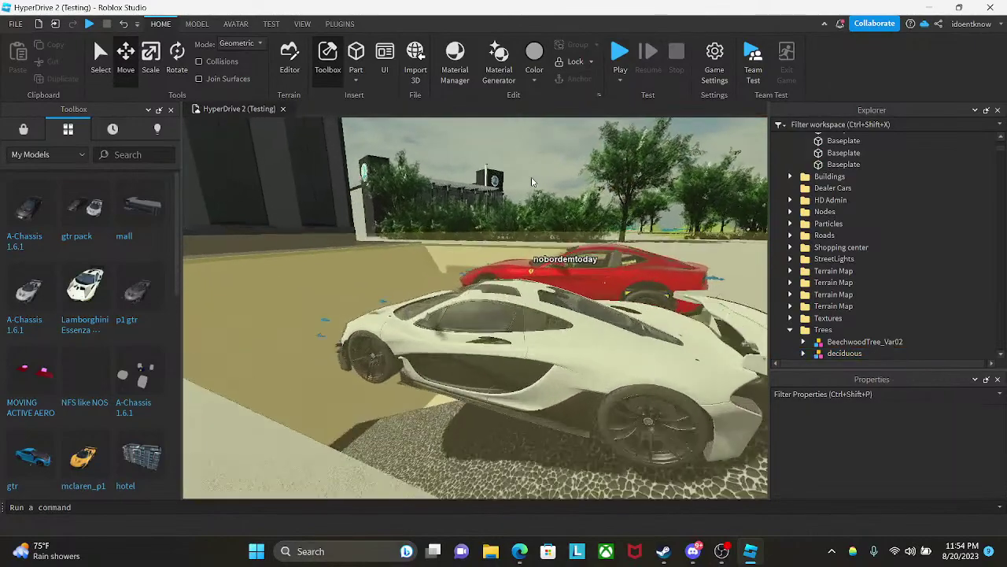
scroll(532, 176, "up", 10)
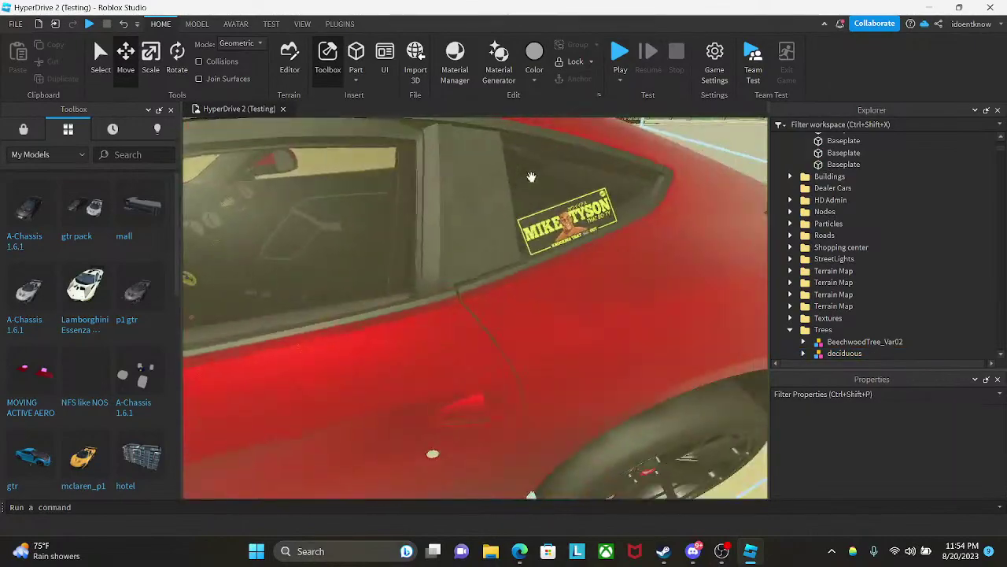
scroll(531, 176, "up", 10)
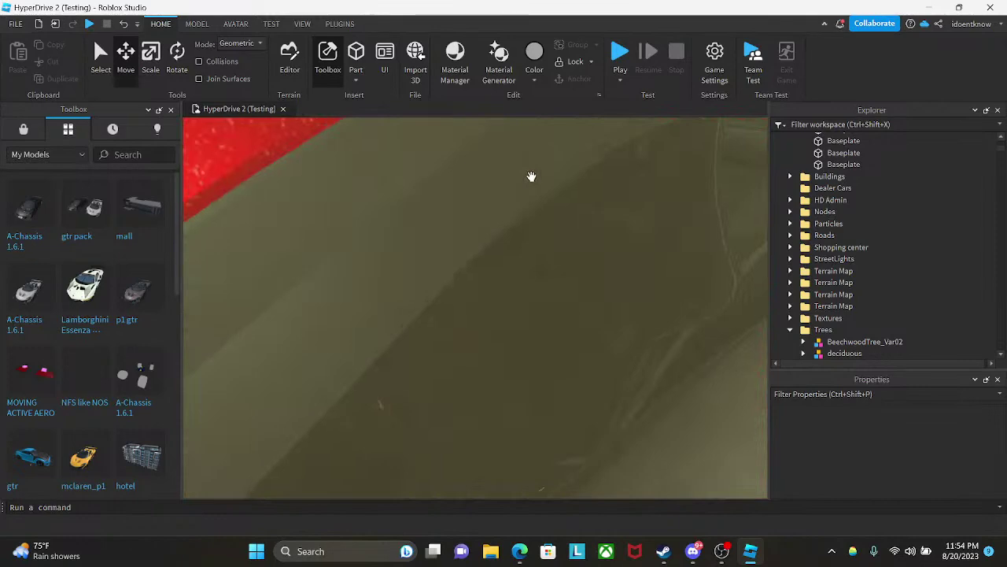
scroll(531, 176, "up", 10)
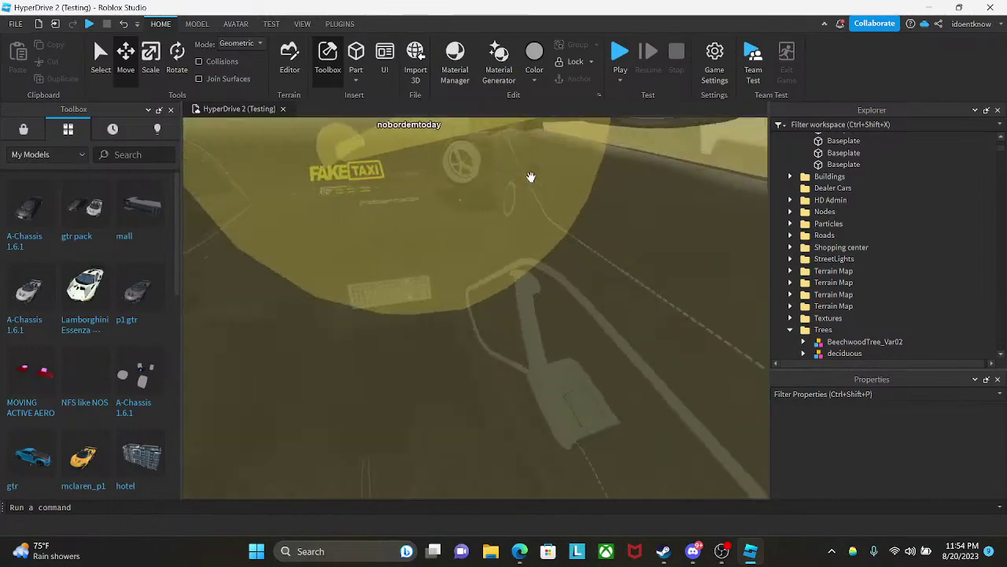
scroll(531, 177, "up", 8)
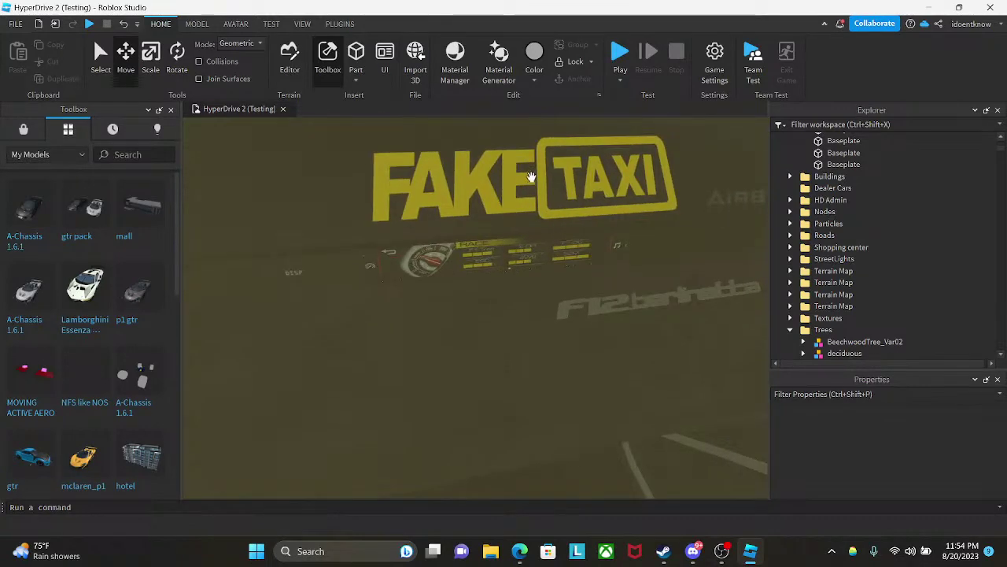
scroll(531, 176, "up", 4)
scroll(531, 177, "down", 6)
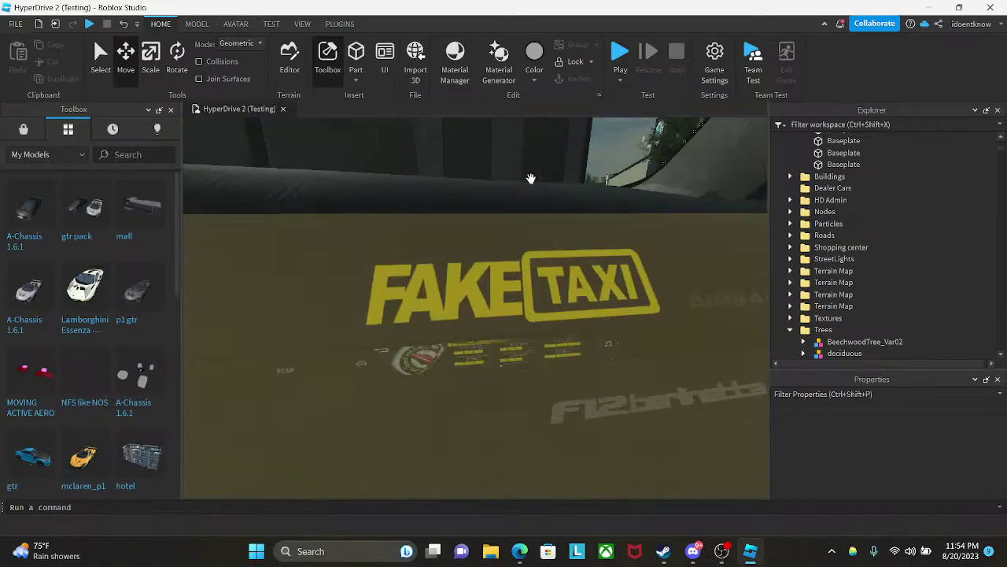
scroll(573, 233, "down", 8)
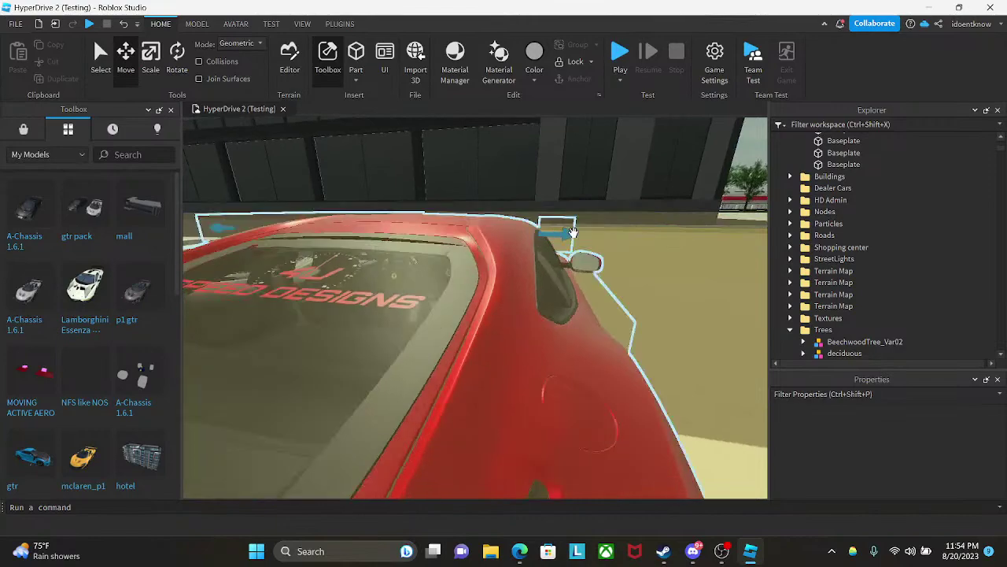
- Examine the red car's rear window and licence plate close up
scroll(573, 233, "down", 3)
scroll(573, 233, "up", 5)
key("a")
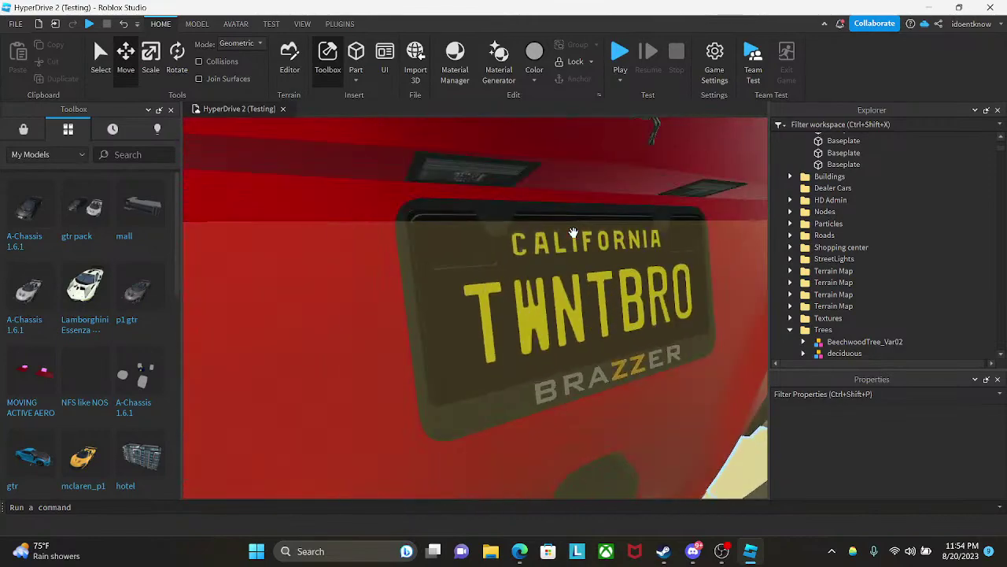
scroll(573, 233, "down", 6)
right_click_drag(573, 233, 617, 226)
key("w")
scroll(615, 225, "up", 10)
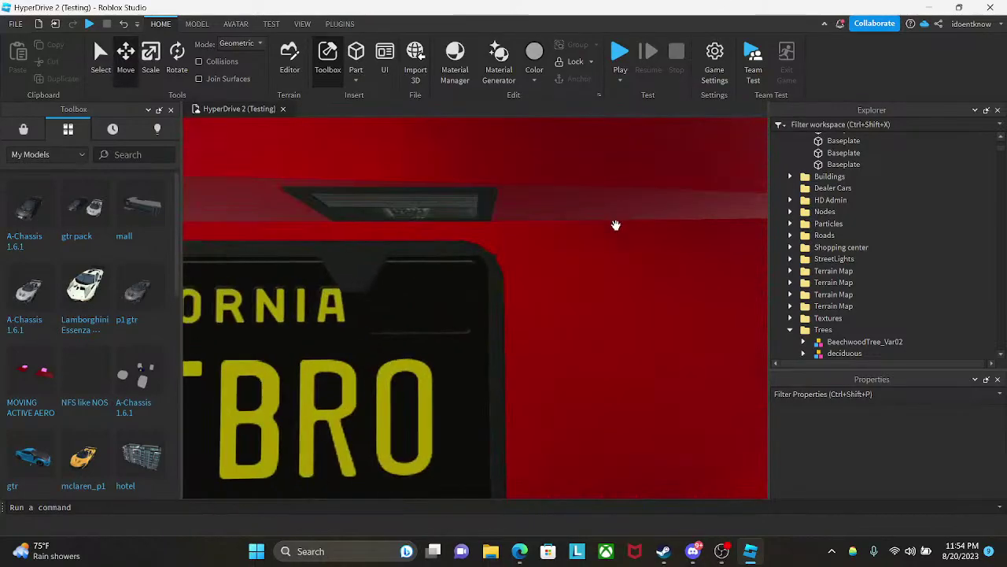
scroll(615, 225, "down", 5)
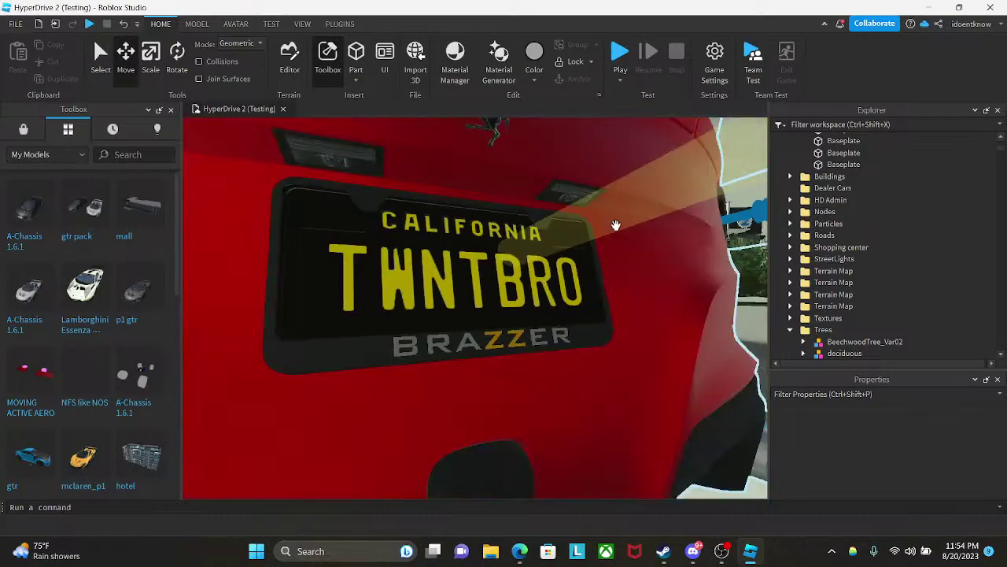
scroll(616, 225, "up", 3)
scroll(616, 225, "down", 3)
scroll(615, 225, "up", 5)
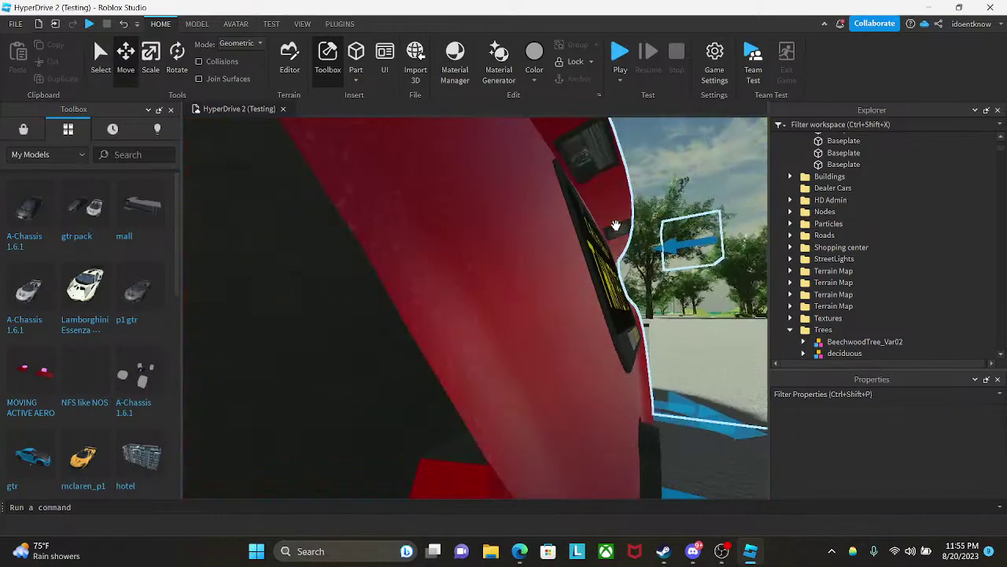
- Examine the two cars on the ramp and the pit around them, from close beside them and from overhead
scroll(616, 225, "down", 8)
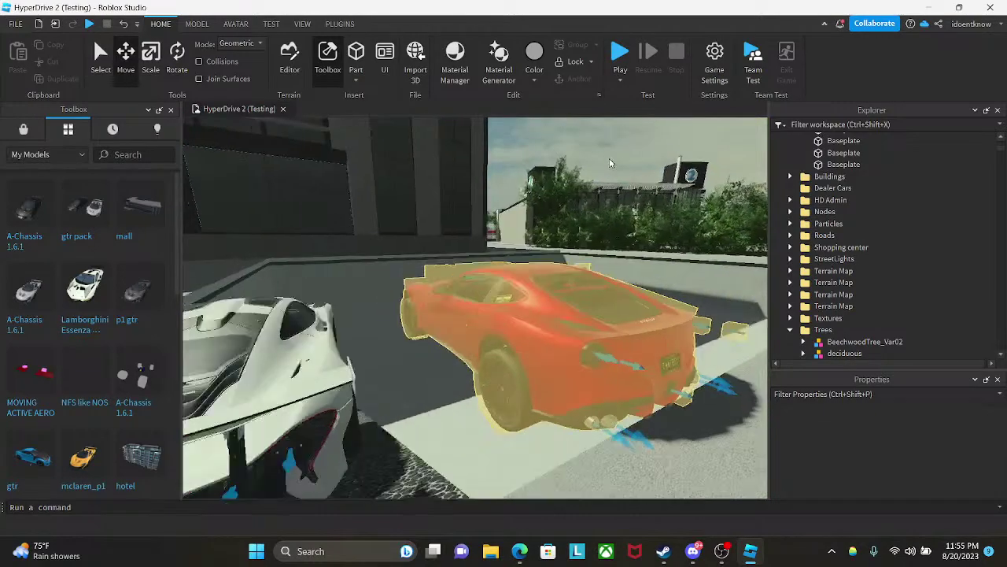
key("a")
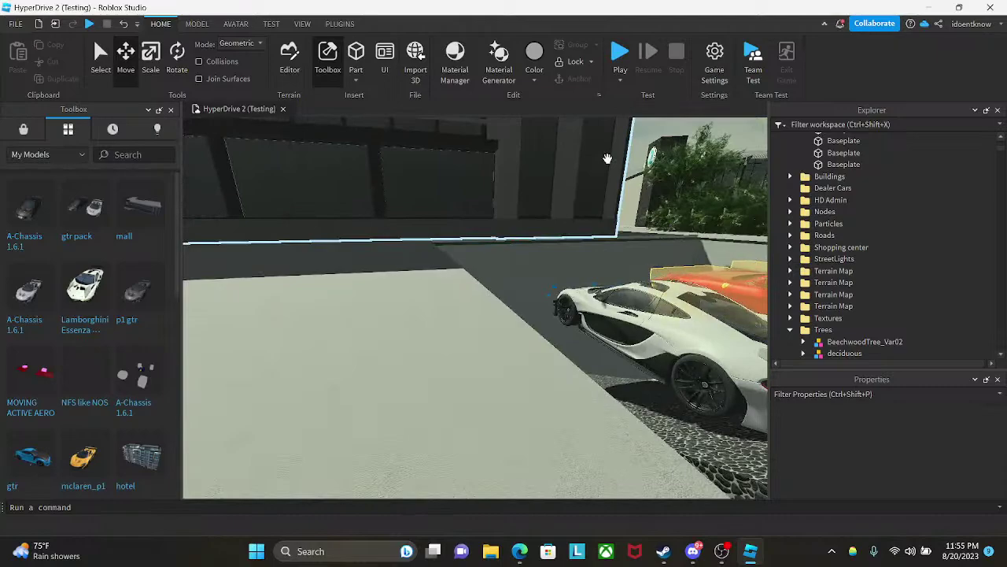
right_click_drag(591, 175, 523, 173)
key("a")
key("w")
key("q")
key("s")
key("a")
key("w")
middle_click_drag(522, 173, 523, 178)
right_click_drag(424, 173, 409, 200)
key("s")
key("w")
key("s")
key("w")
key("d")
key("e")
key("w")
key("w")
key("w")
key("w")
key("e")
key("w")
key("w")
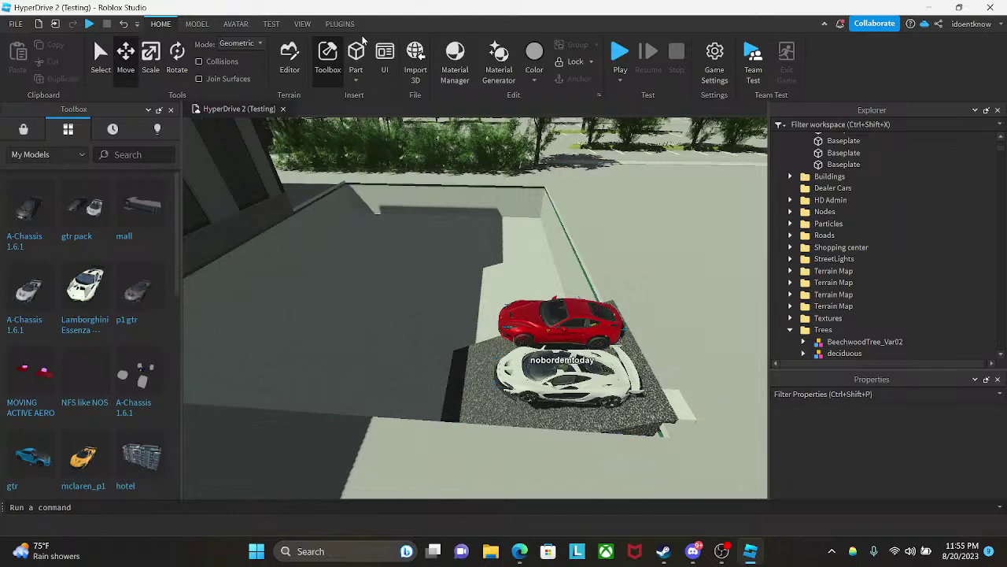
- Insert a block part and drag it over to the pit's wall on the mall side
scroll(474, 303, "up", 10)
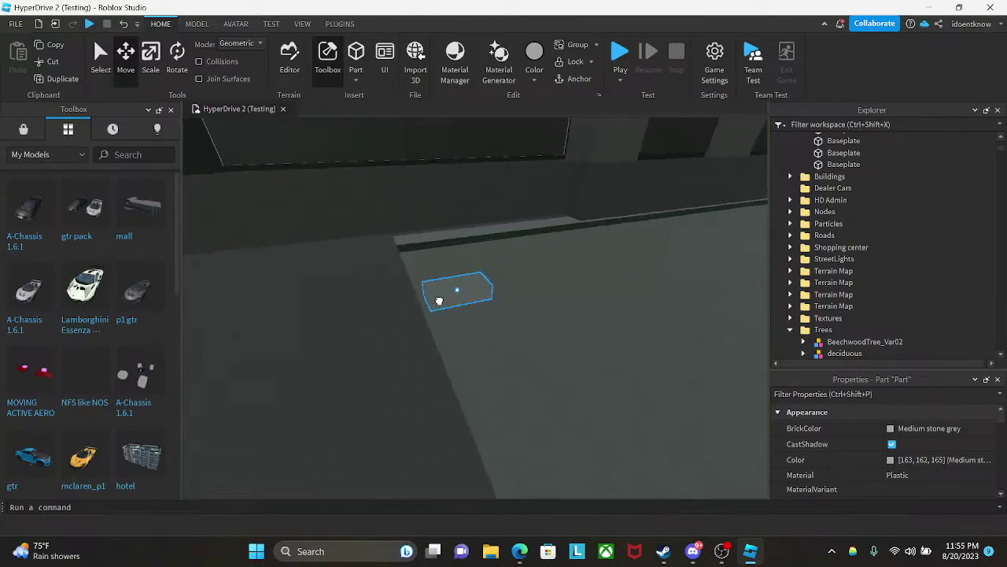
left_click_drag(439, 300, 396, 250)
mouse_move(377, 253)
right_mouse_down()
mouse_move(391, 251)
mouse_move(379, 254)
right_mouse_up()
key("w")
scroll(380, 252, "up", 10)
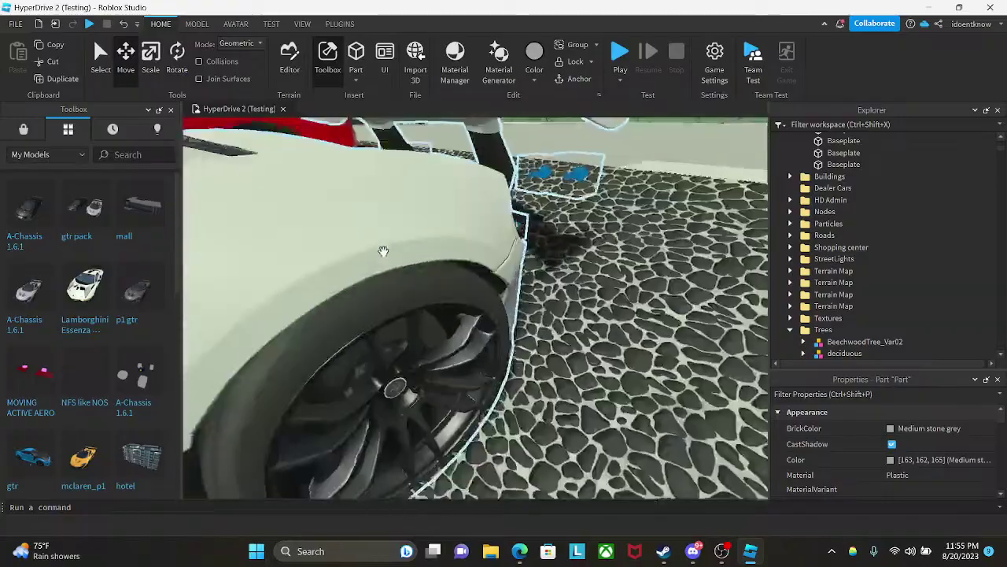
scroll(386, 251, "down", 10)
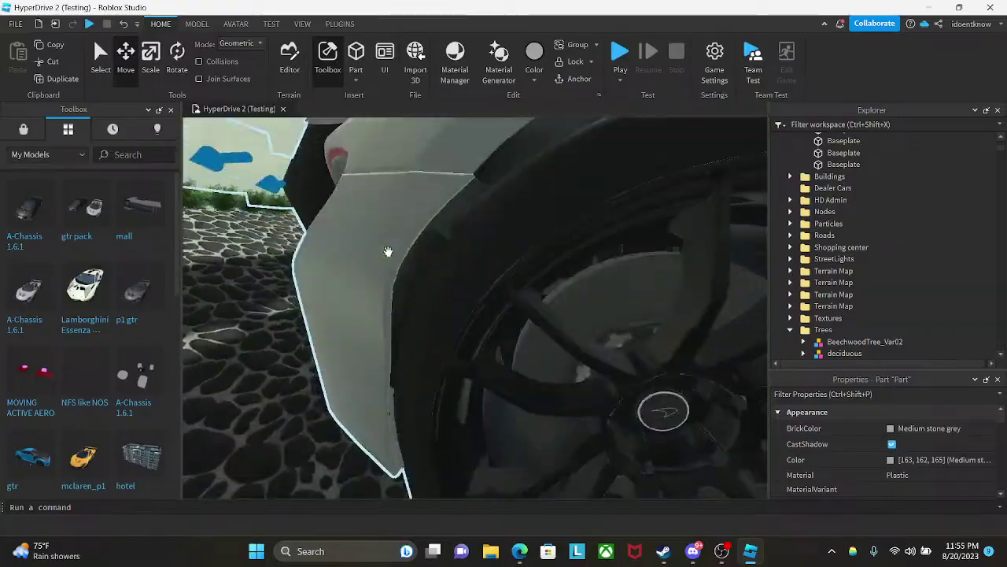
key("a")
- Position the part in the pit's mall-side corner and adjust its height against the top of the wall
right_click_drag(385, 252, 408, 240)
key("w")
scroll(385, 252, "up", 10)
scroll(408, 246, "up", 5)
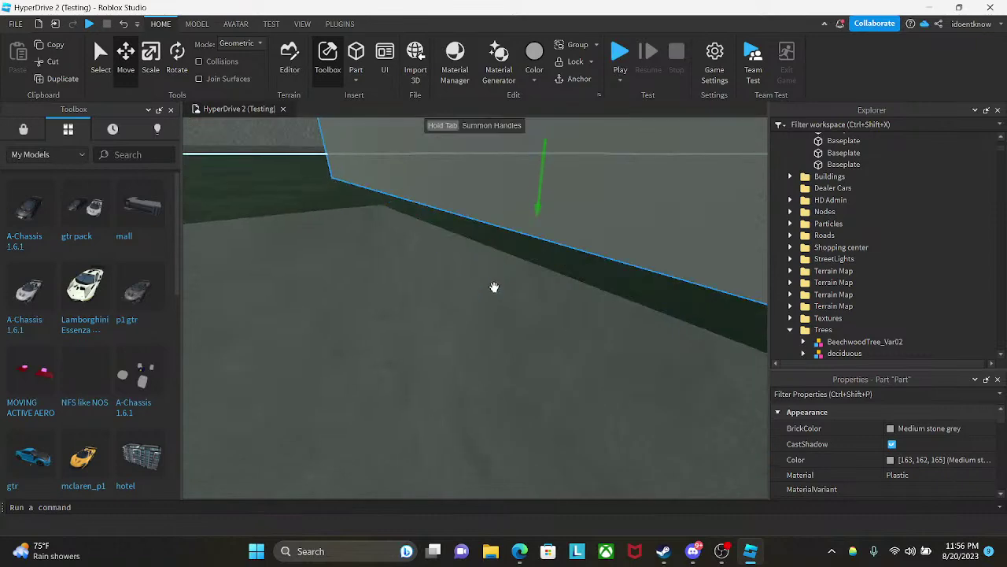
right_click_drag(494, 290, 514, 228)
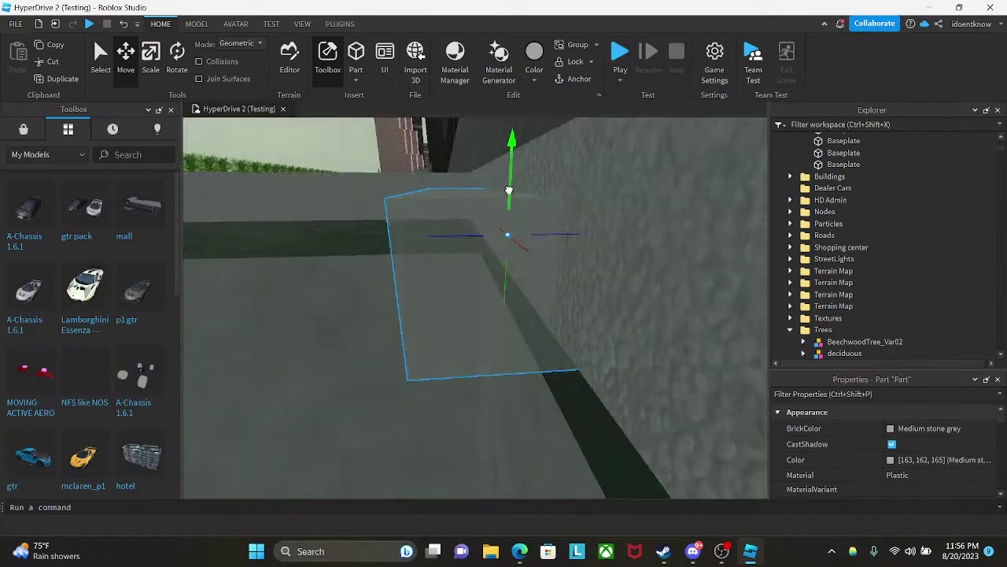
right_click_drag(533, 186, 526, 184)
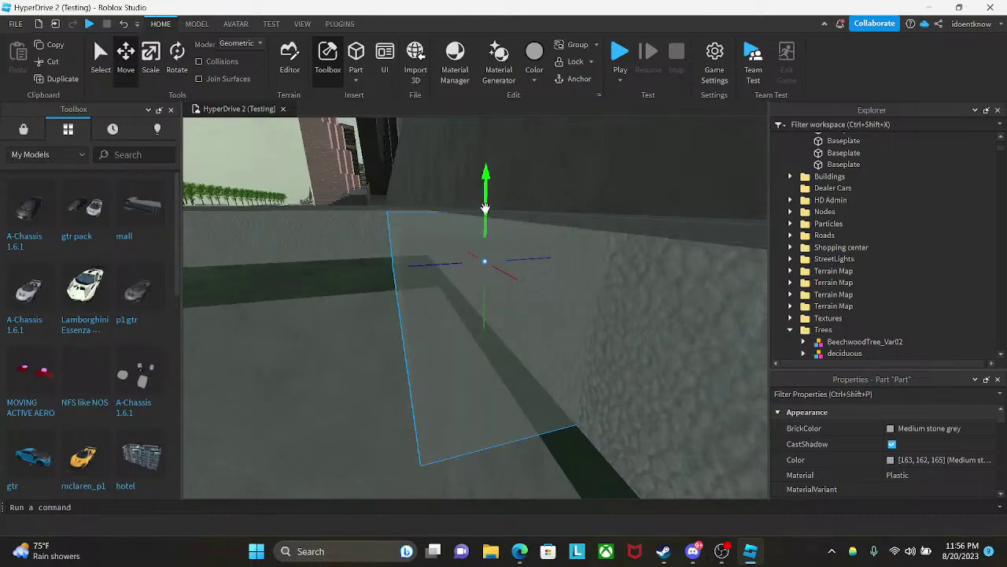
right_click_drag(486, 208, 533, 291)
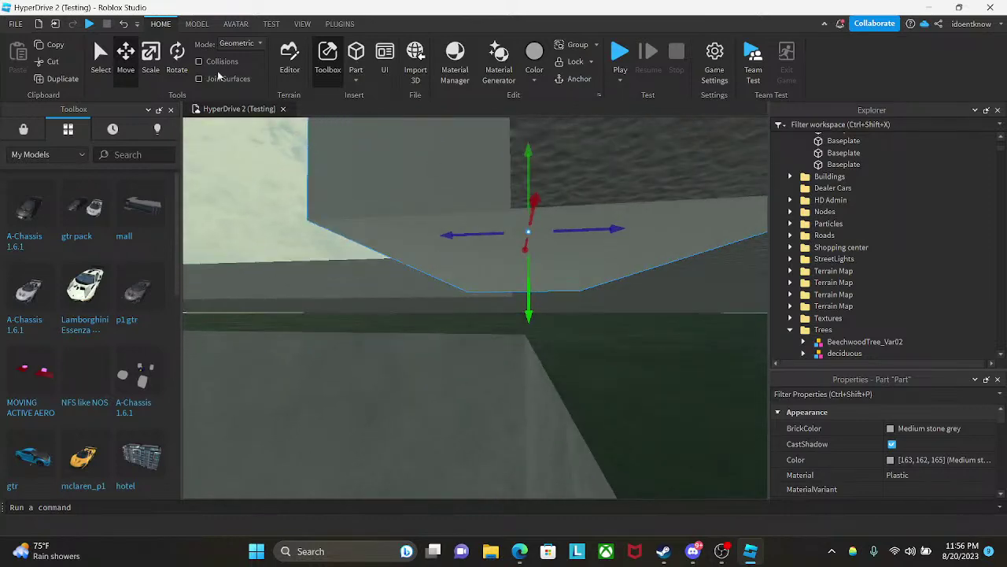
- Scale the part vertically so its underside lines up with the pit's rim
key("ctrl+3")
mouse_move(530, 299)
left_mouse_down()
mouse_move(530, 264)
mouse_move(530, 298)
left_mouse_up()
left_click(462, 180)
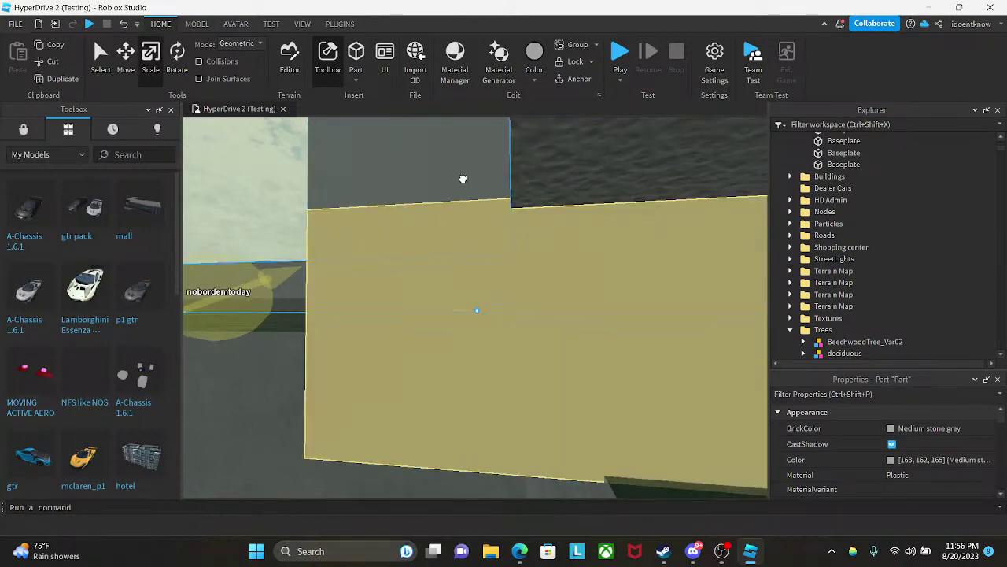
right_click_drag(436, 196, 439, 198)
- Try Concrete as the part's material, and set it to Asphalt instead
left_click(489, 229)
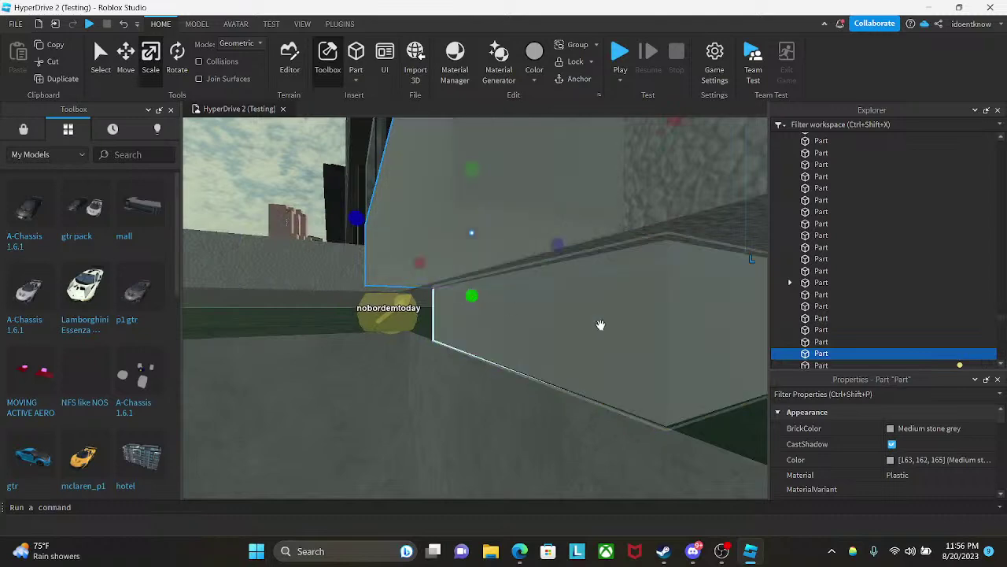
left_click(897, 475)
left_click(899, 476)
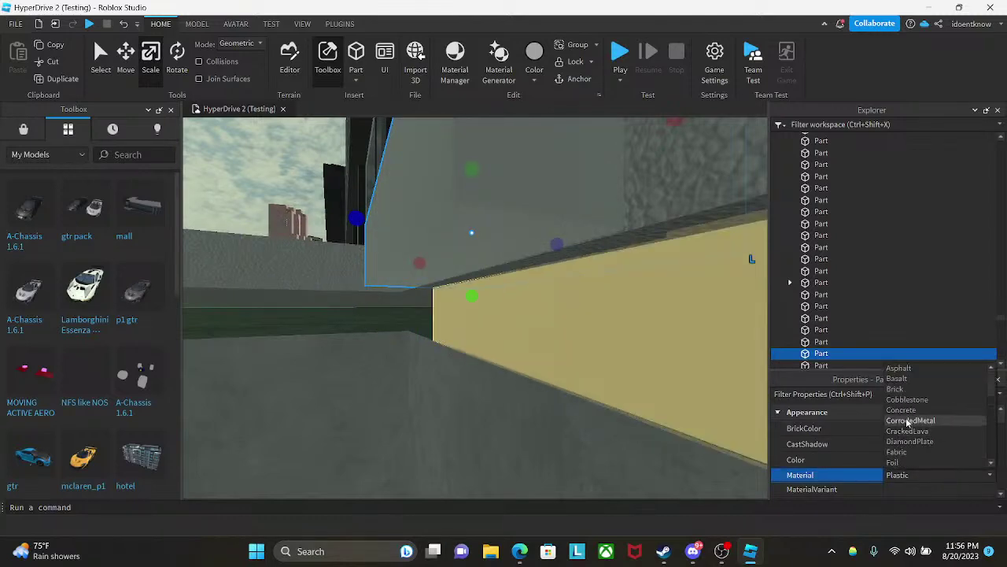
left_click(902, 410)
right_click_drag(551, 301, 546, 303)
scroll(546, 303, "down", 2)
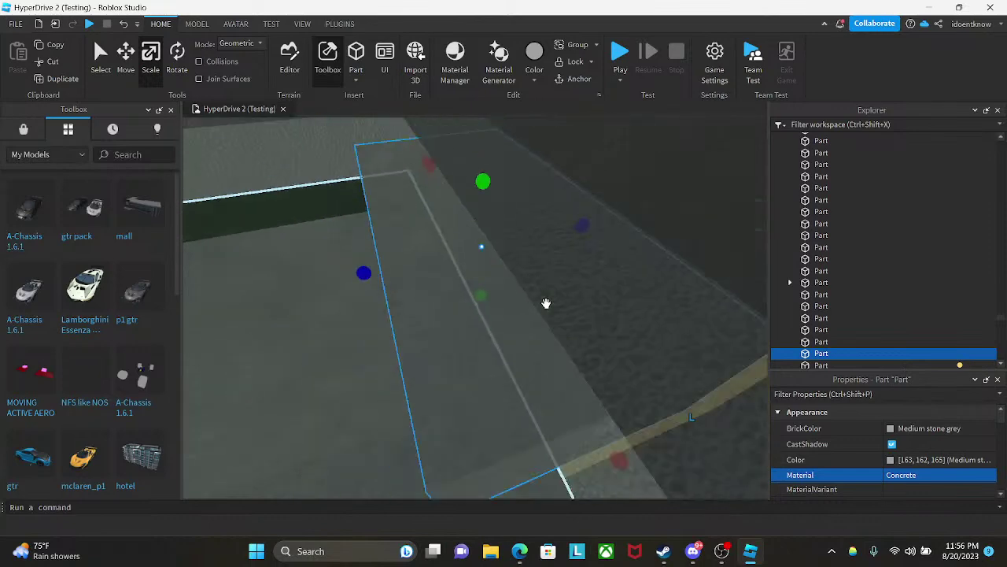
left_click(901, 474)
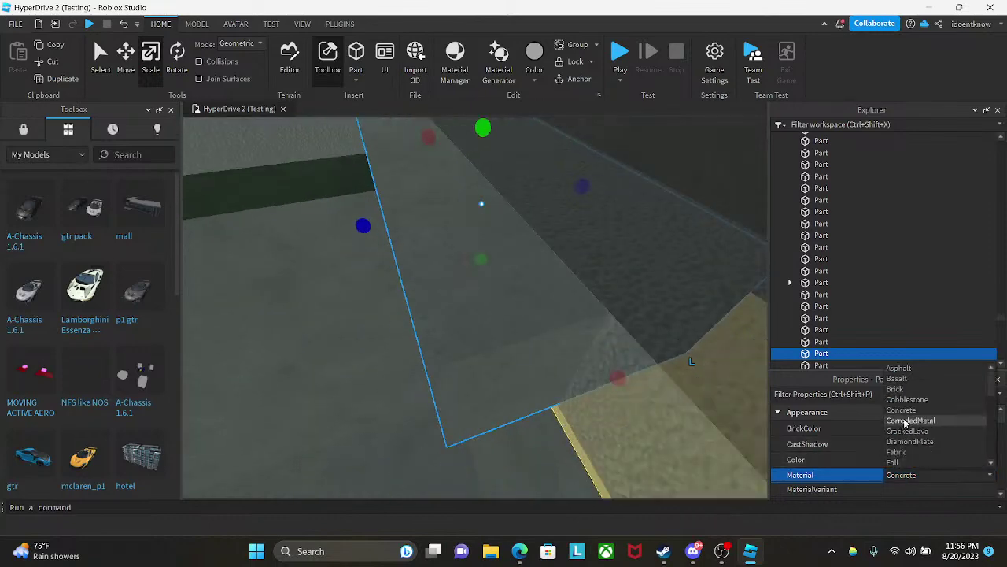
left_click(899, 368)
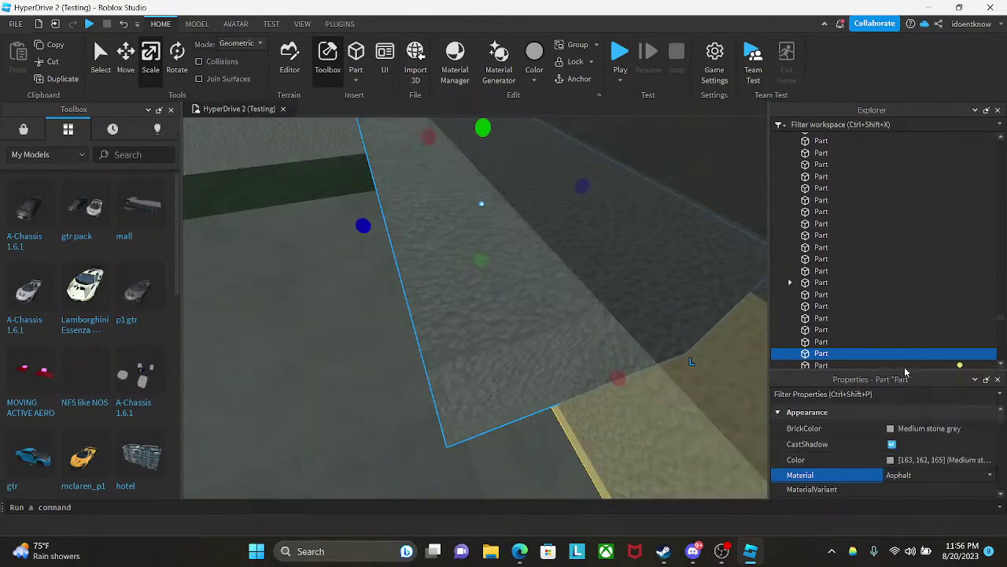
- Set the part's colour to Dark stone grey and turn off its shadow casting
right_click(551, 296)
left_click(929, 439)
left_click(927, 433)
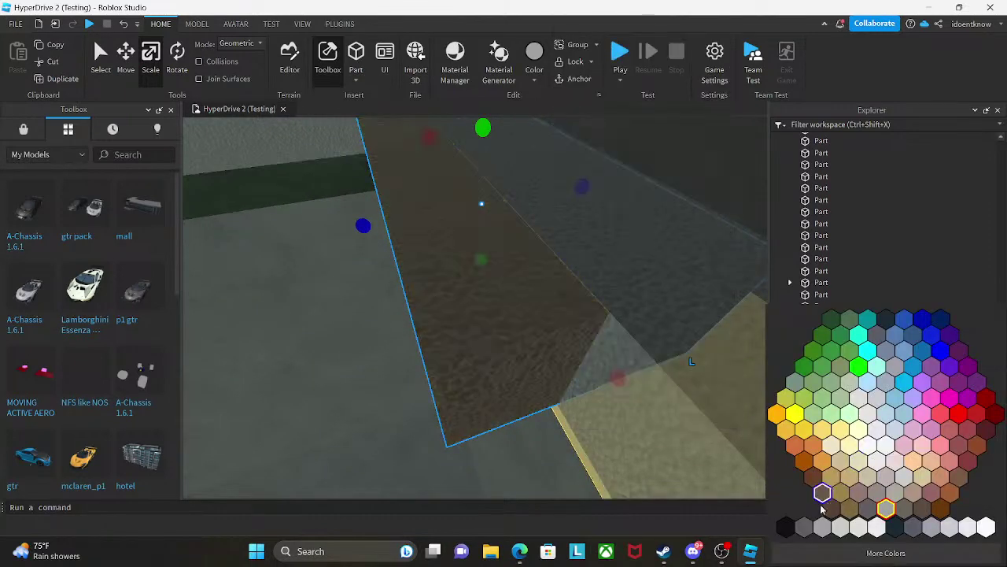
left_click(804, 526)
right_click_drag(523, 343, 529, 337)
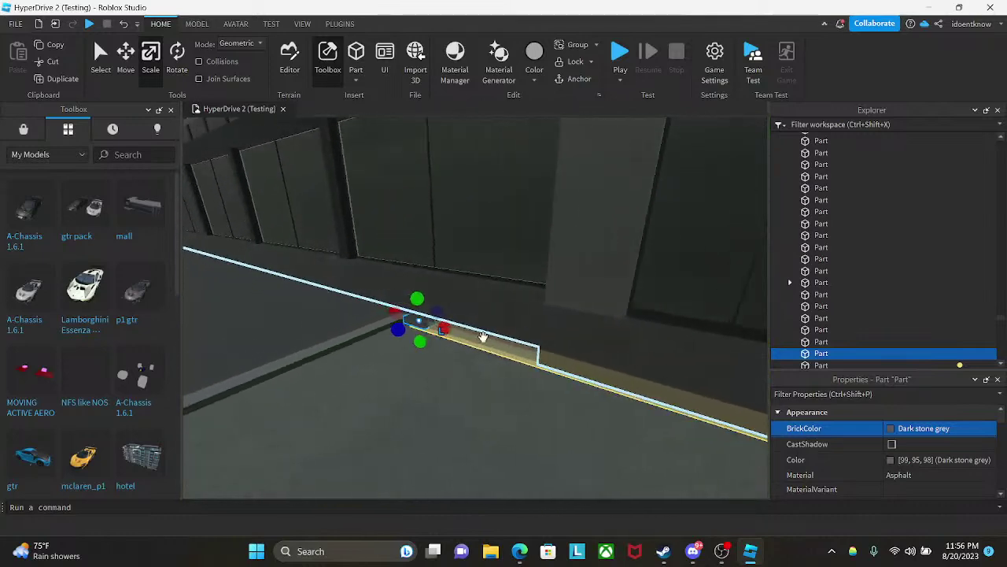
- Undo the first stretch of the part and lengthen it outward from the mall wall
left_click_drag(400, 333, 296, 376, "shift")
key("ctrl+z")
right_click_drag(533, 307, 533, 308)
right_click_drag(732, 325, 553, 318)
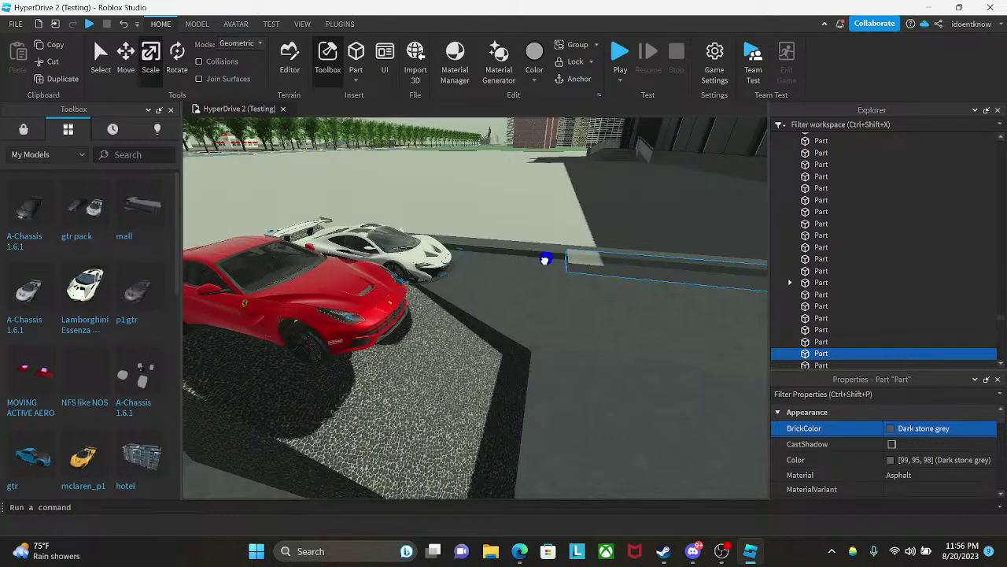
right_click_drag(545, 259, 485, 267)
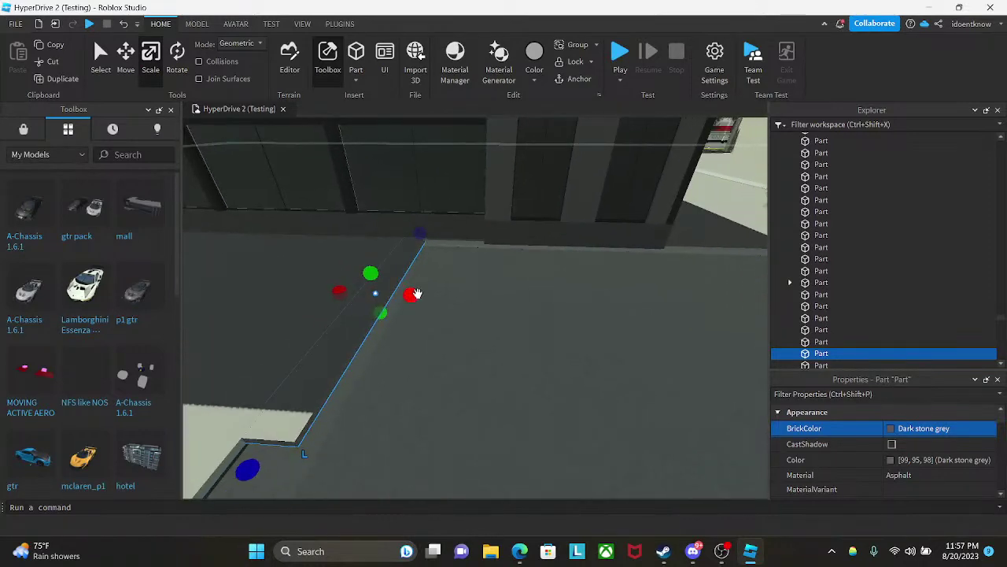
- Widen the part away from the cars until it reaches the far end wall of the pit
left_click_drag(417, 294, 503, 307)
right_click_drag(503, 309, 551, 286)
left_click_drag(503, 326, 523, 330)
right_click_drag(522, 330, 399, 249)
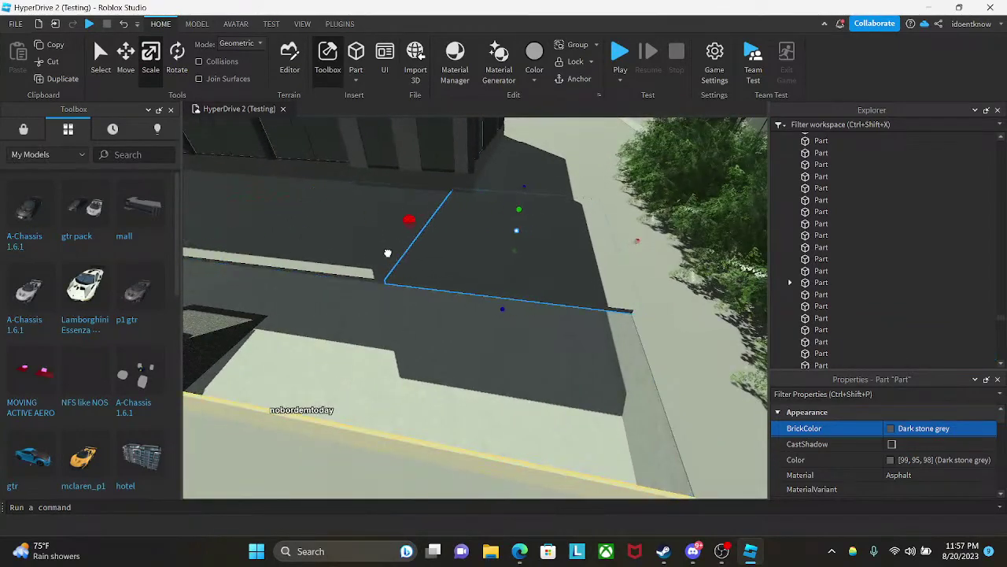
- Extend the part's opposite side toward the ramp where the cars stand
left_click_drag(388, 253, 312, 250)
key("a")
right_click_drag(312, 250, 351, 247)
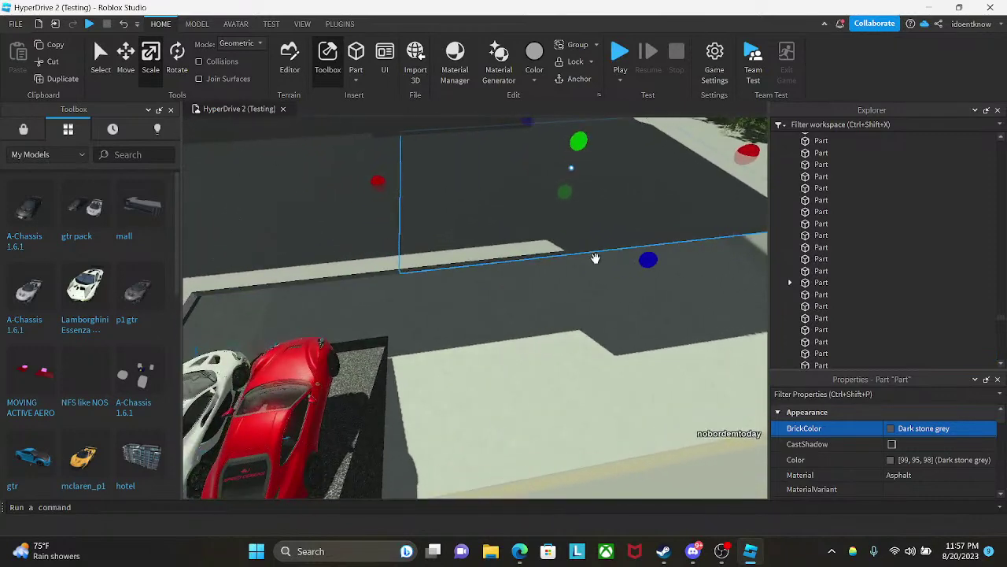
left_click_drag(378, 183, 369, 186)
right_click_drag(377, 212, 470, 244)
key("a")
- Stretch the part across the pit to its outer wall and fine-tune that edge to meet the surrounding ground
left_click_drag(470, 243, 593, 254)
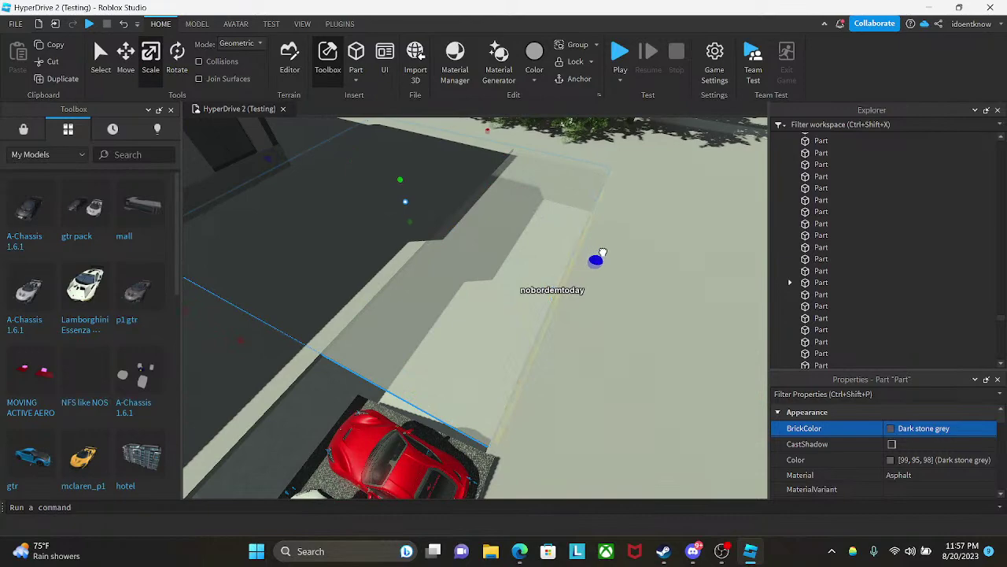
right_click_drag(603, 252, 592, 275)
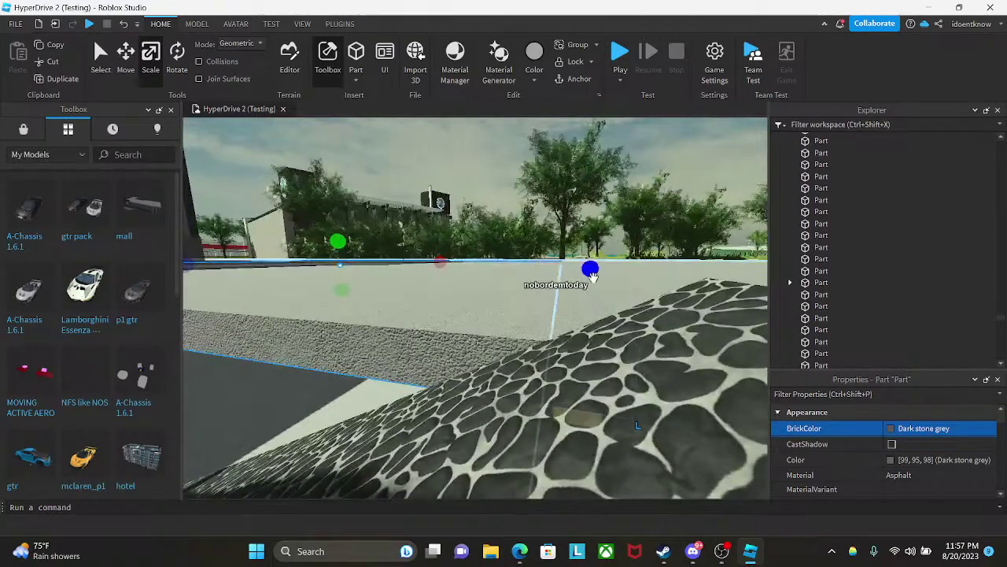
left_click_drag(594, 275, 590, 274)
right_click_drag(590, 274, 592, 270)
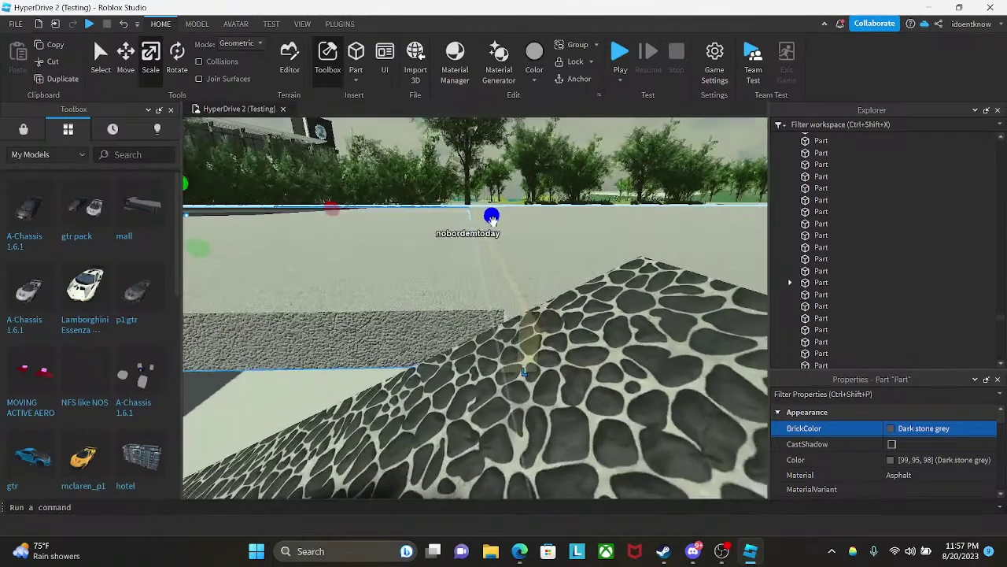
left_click_drag(494, 222, 492, 220)
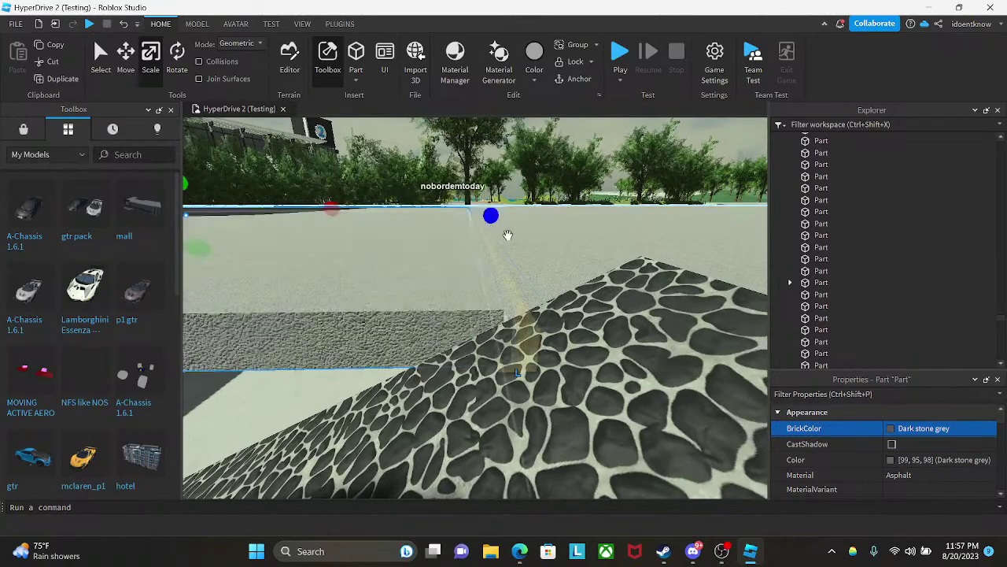
right_click_drag(507, 236, 524, 286)
scroll(535, 311, "down", 3)
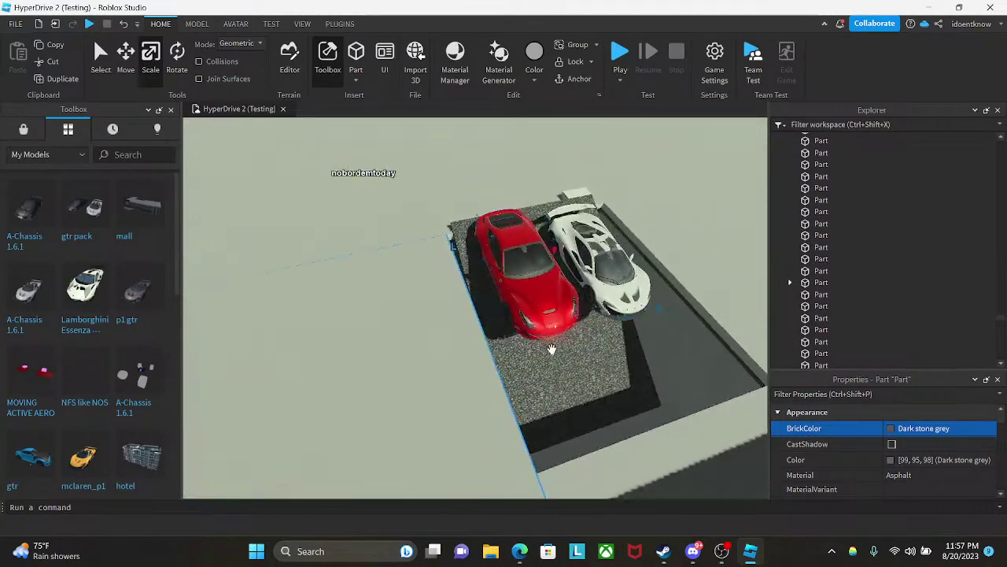
- Fine-tune the part's ramp-side edge so it runs alongside the ramp beside the red car
right_click_drag(551, 349, 443, 380)
left_click_drag(358, 401, 357, 412)
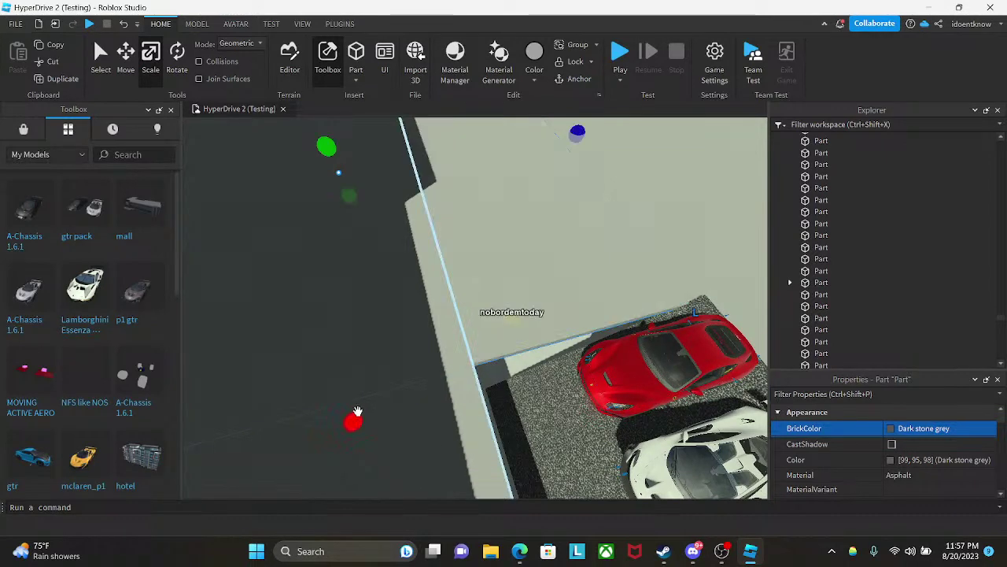
right_click_drag(455, 339, 459, 347)
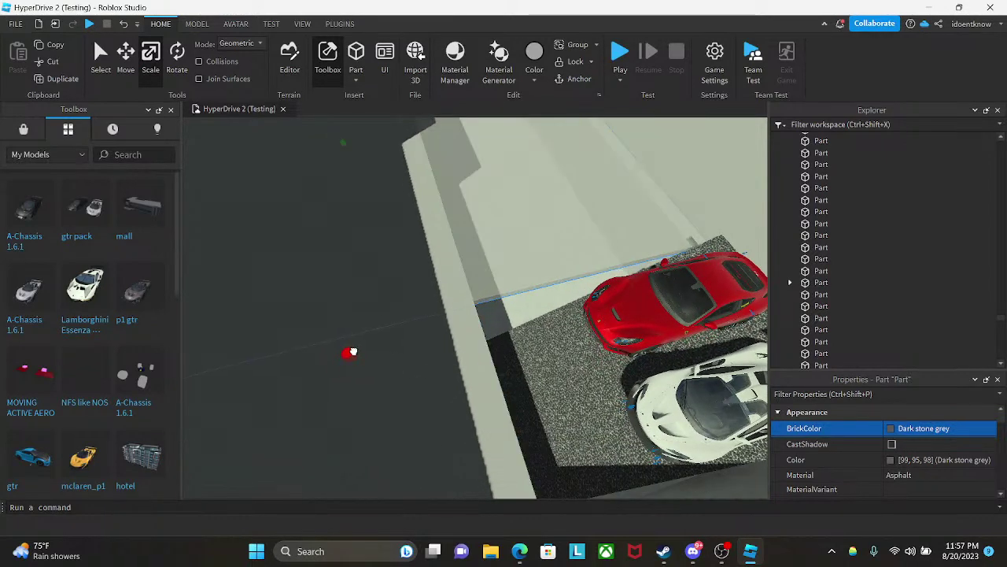
left_click_drag(352, 352, 352, 352)
- Clear the selection and examine the slab over the pit and the ramp opening left for the cars
right_click_drag(554, 298, 534, 333)
key("w")
key("e")
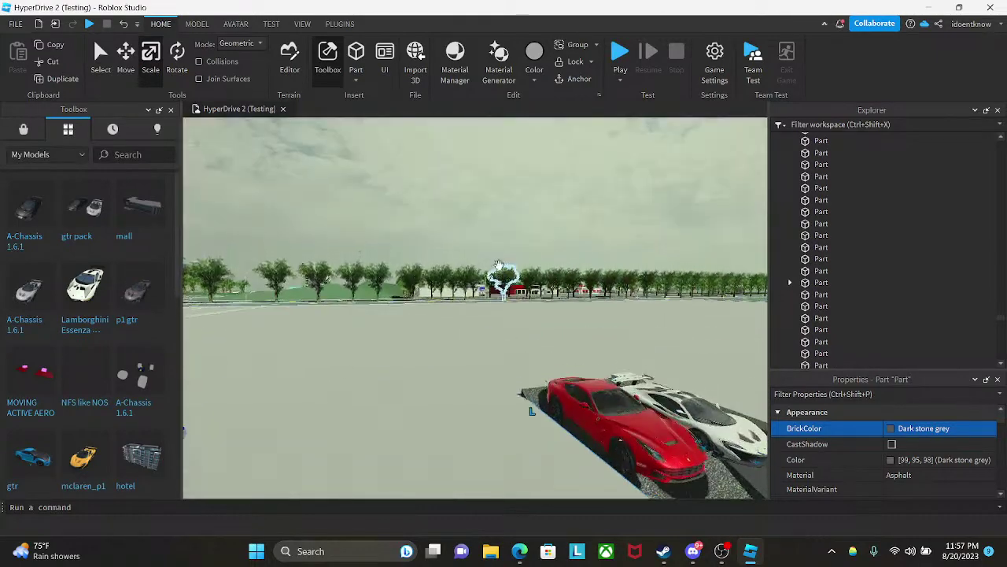
left_click(495, 229)
key("a")
right_click_drag(495, 229, 493, 226)
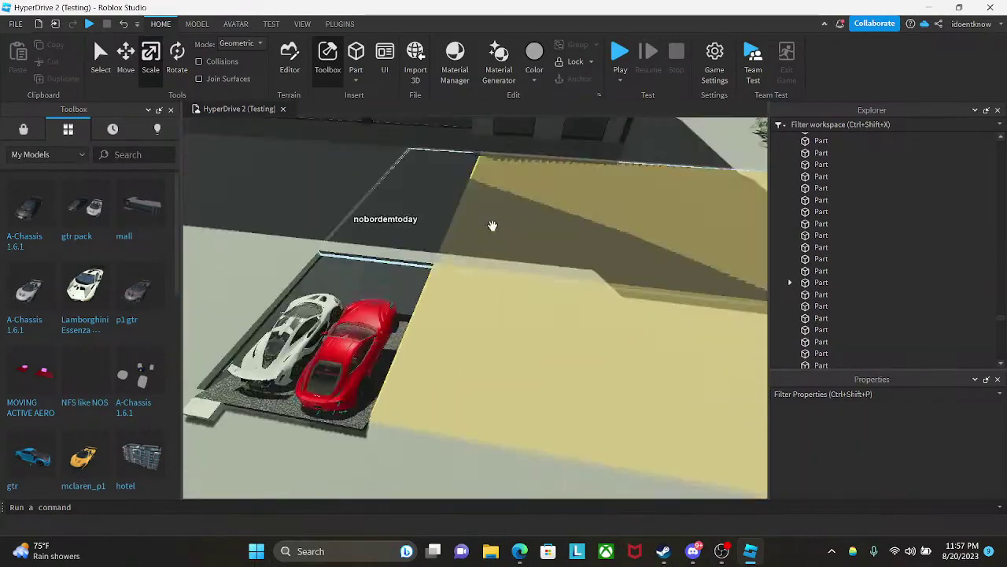
key("a")
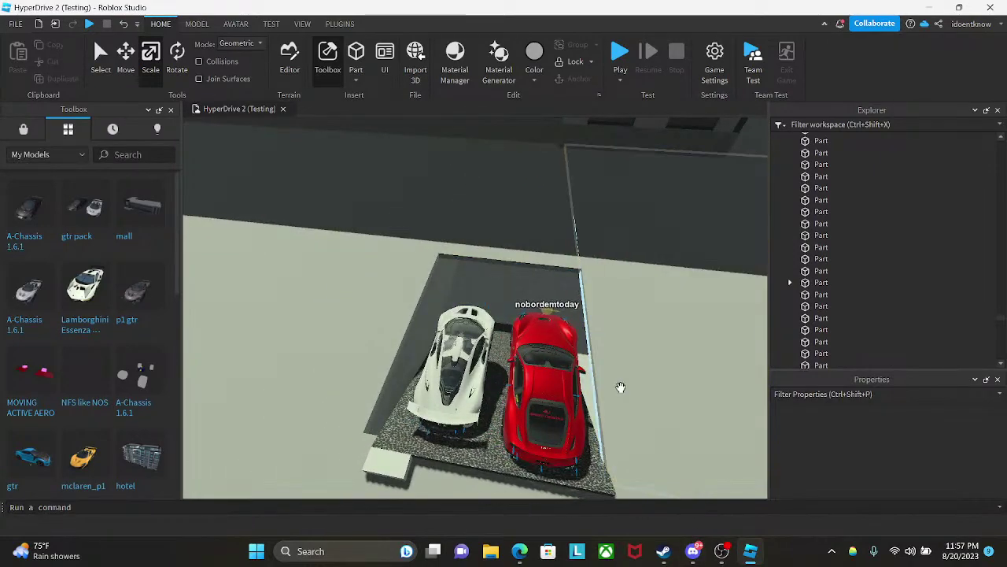
right_click_drag(620, 387, 618, 370)
- Select the pit's union, examine the space beneath the slab, and clear the selection to view the mall front
left_click(475, 300)
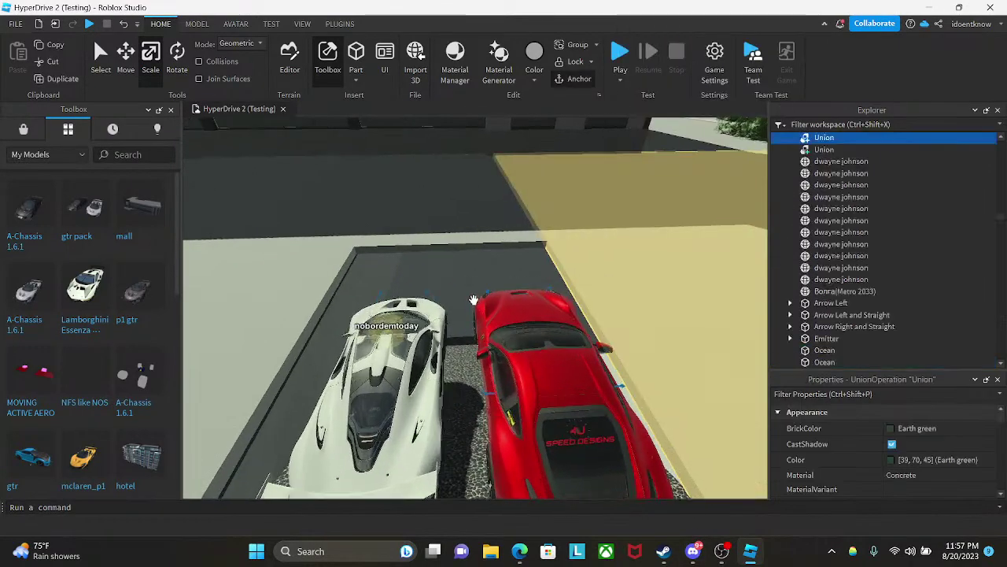
key("w")
right_click_drag(474, 301, 461, 284)
scroll(474, 300, "up", 10)
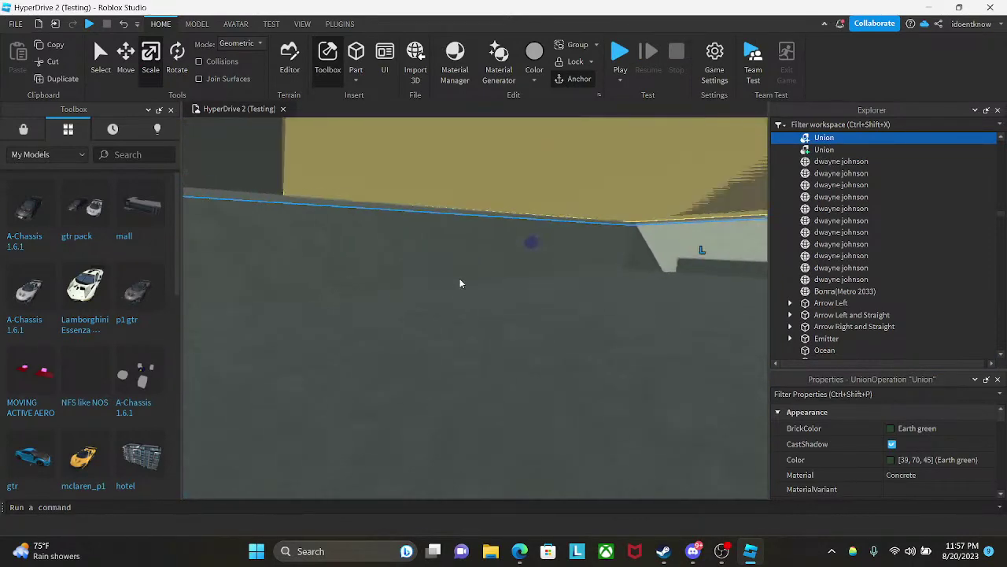
left_click(510, 301)
right_click_drag(571, 309, 472, 275)
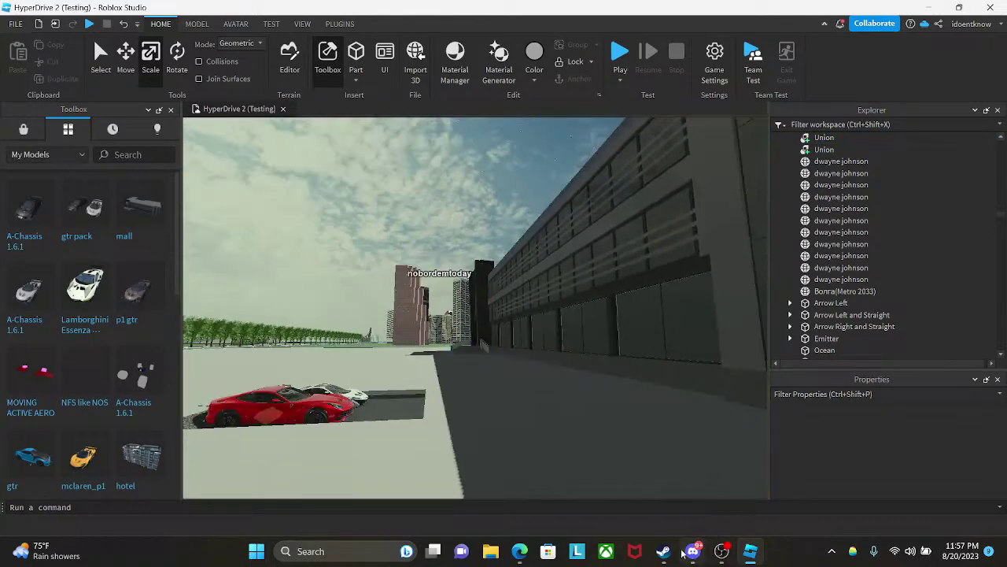
- Switch to Discord and look over the parking-lot reference photo and shared screen in the De monkeyz group chat
left_click(692, 551)
scroll(124, 337, "down", 5)
scroll(124, 337, "up", 5)
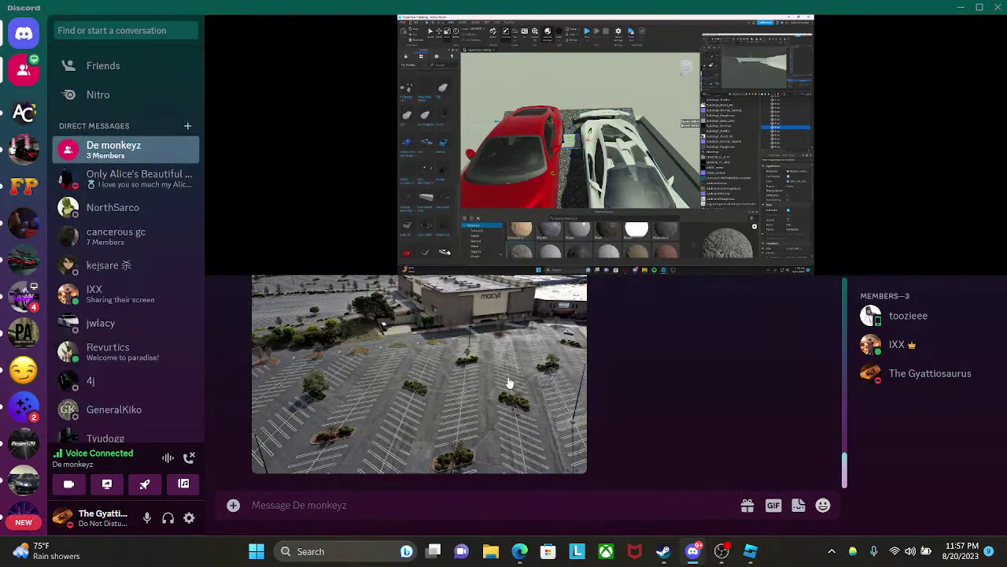
- Switch back to Roblox Studio and examine the ramp surface and its yellow centre line beneath the cars
left_click(751, 551)
right_click_drag(511, 383, 494, 354)
scroll(496, 360, "up", 6)
key("w")
key("w")
key("w")
key("w")
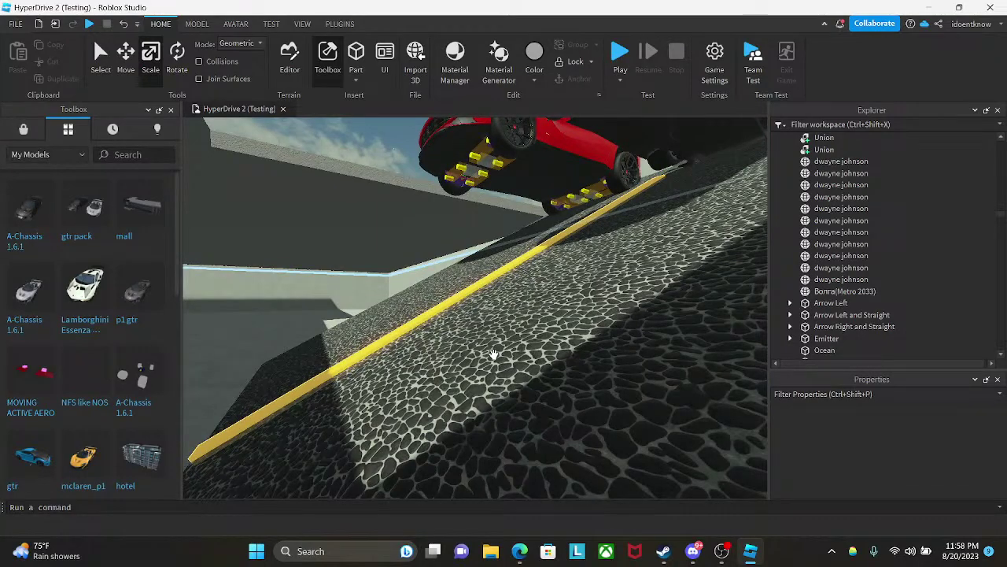
key("w")
right_click_drag(495, 355, 495, 354)
key("s")
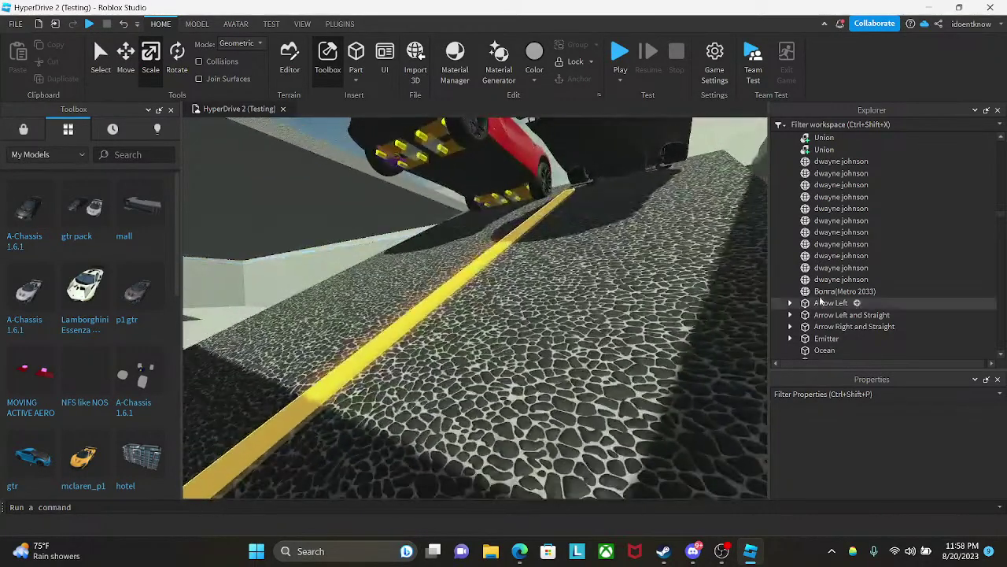
- Select the Волга(Metro 2033) mesh and focus the view on it to inspect the rusted car body
left_click(835, 292)
key("f")
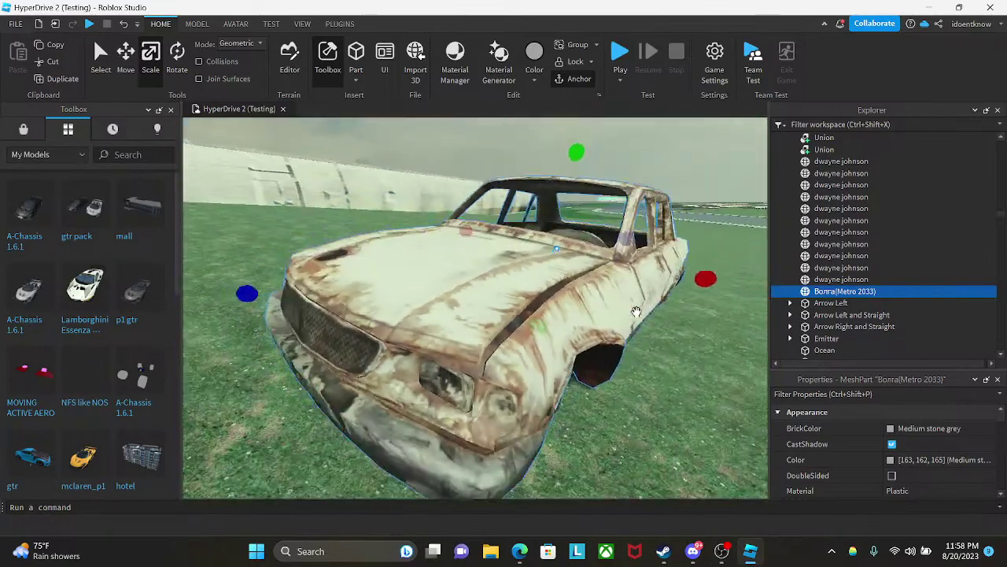
right_click_drag(636, 311, 504, 276)
- Select deciduous trees beside the road, clear the selection, and view the cars at the ramp again
left_click(496, 271)
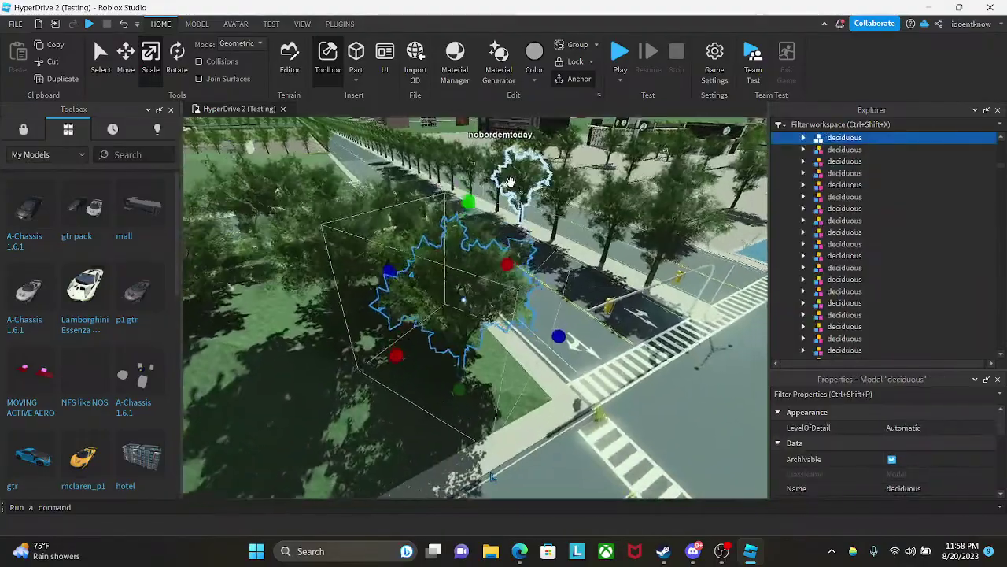
right_click_drag(510, 182, 537, 237)
left_click(497, 146)
left_click(506, 189)
left_click(566, 192)
left_click(567, 190)
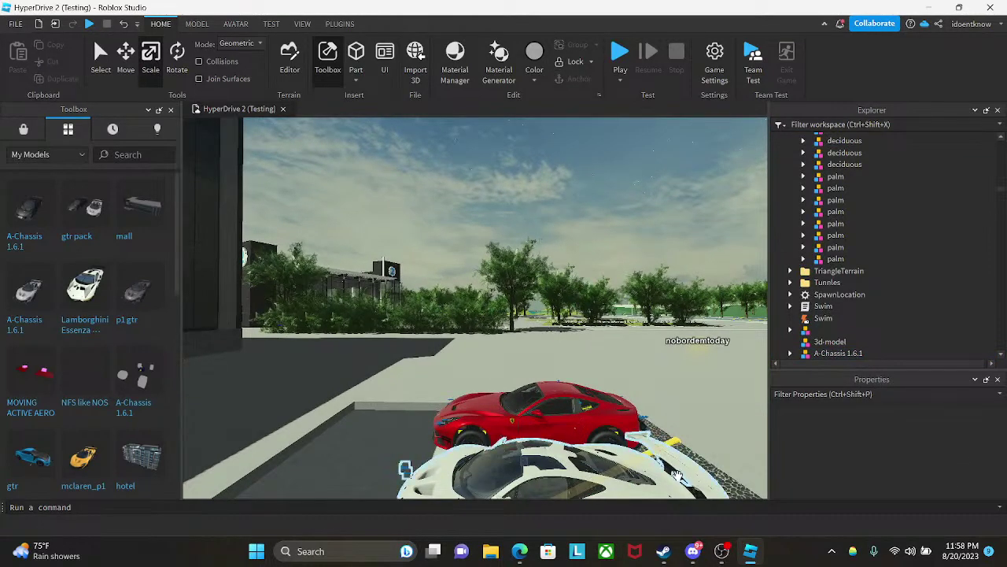
- Switch to Discord and send the messages "LOL" and "that aint good fr" to the De monkeyz group
left_click(694, 551)
scroll(3, 307, "down", 10)
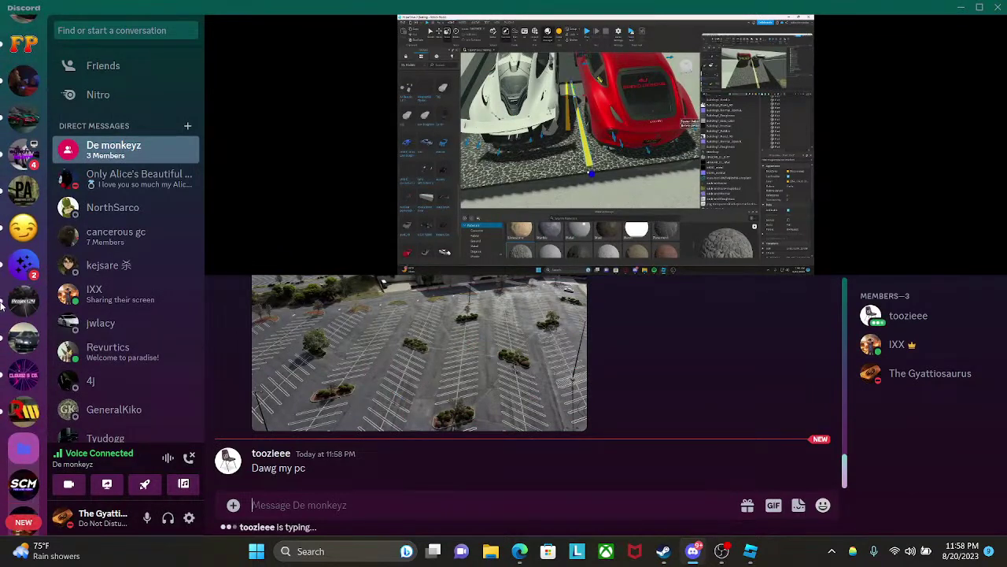
scroll(2, 307, "up", 10)
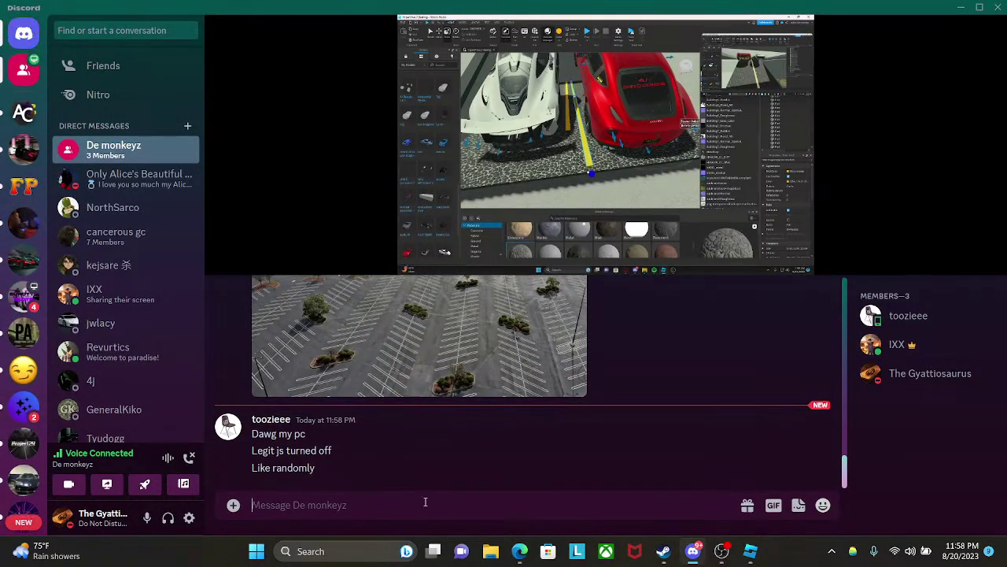
key("Return")
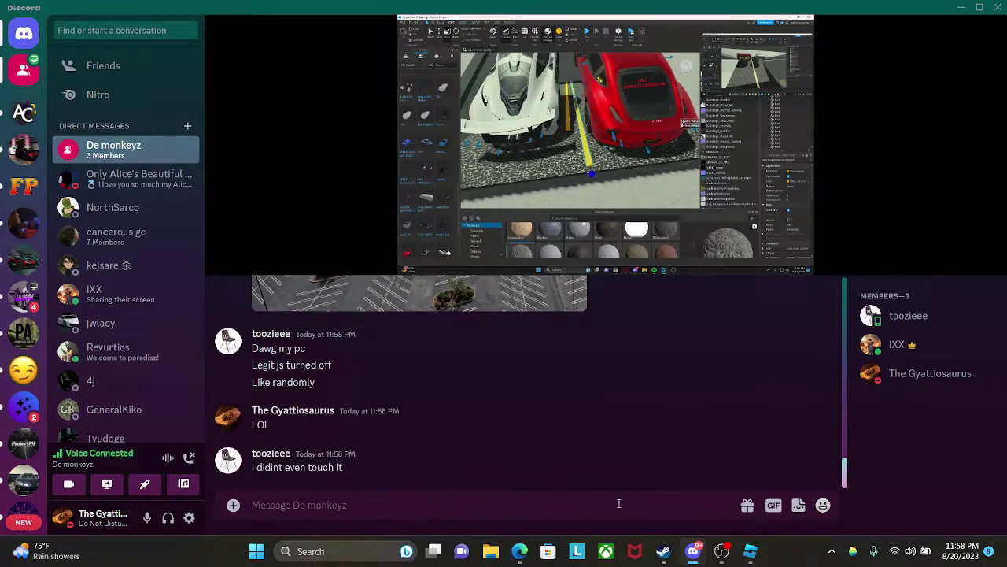
mouse_move(753, 553)
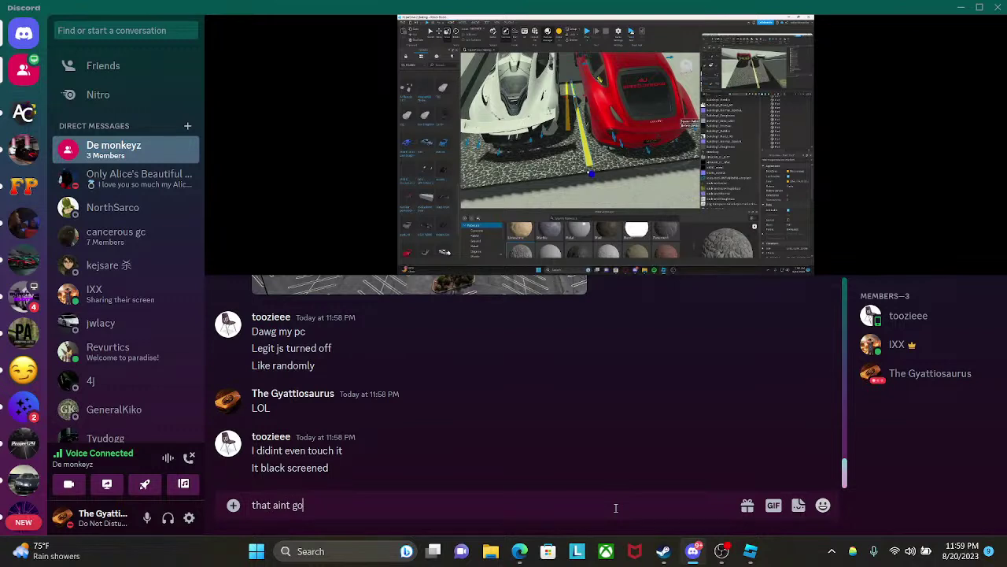
type("fr")
key("Return")
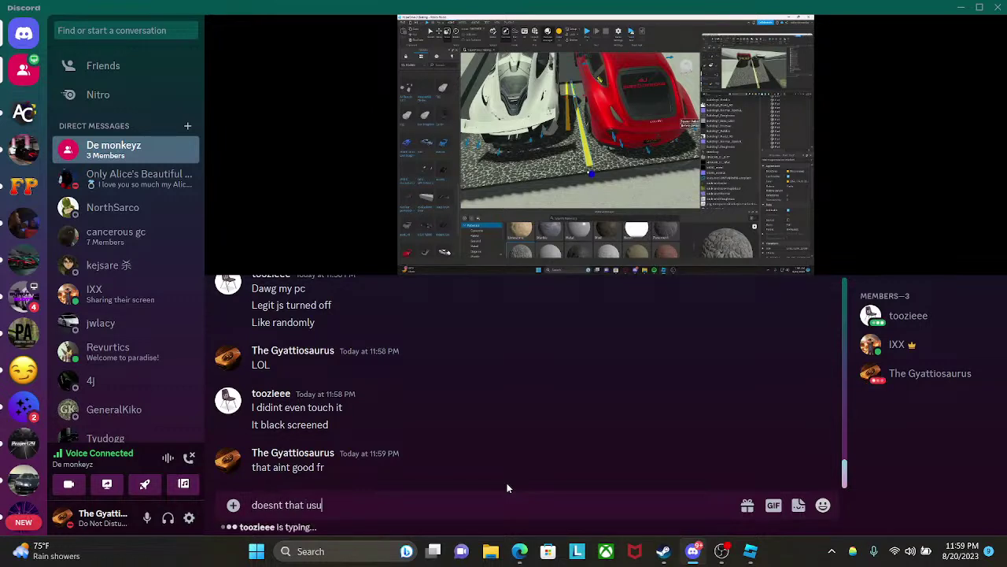
- Send the messages "doesnt that usually mean that something short circuited" and "DAMN" to the group chat
type("t mean")
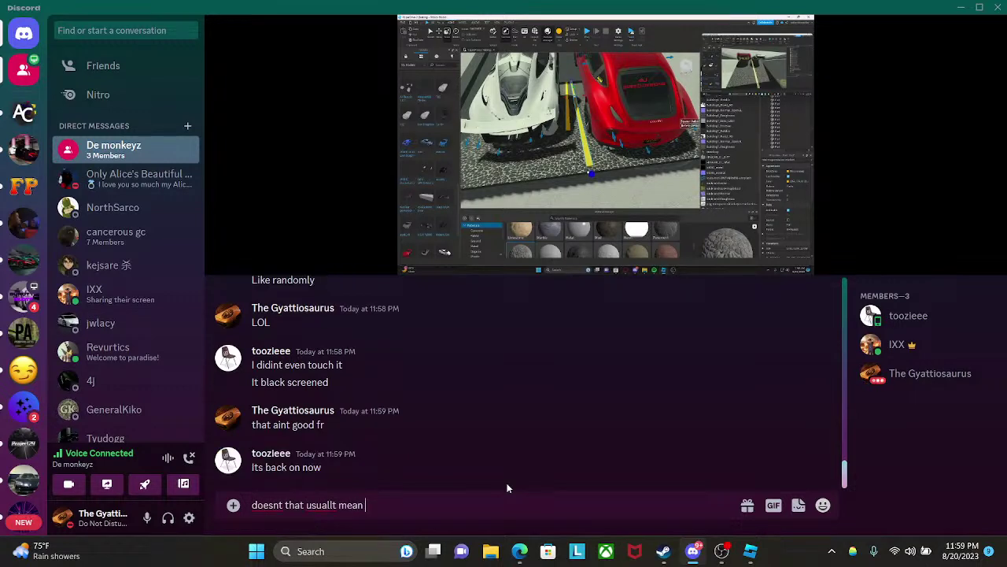
key("BackSpace")
type("y")
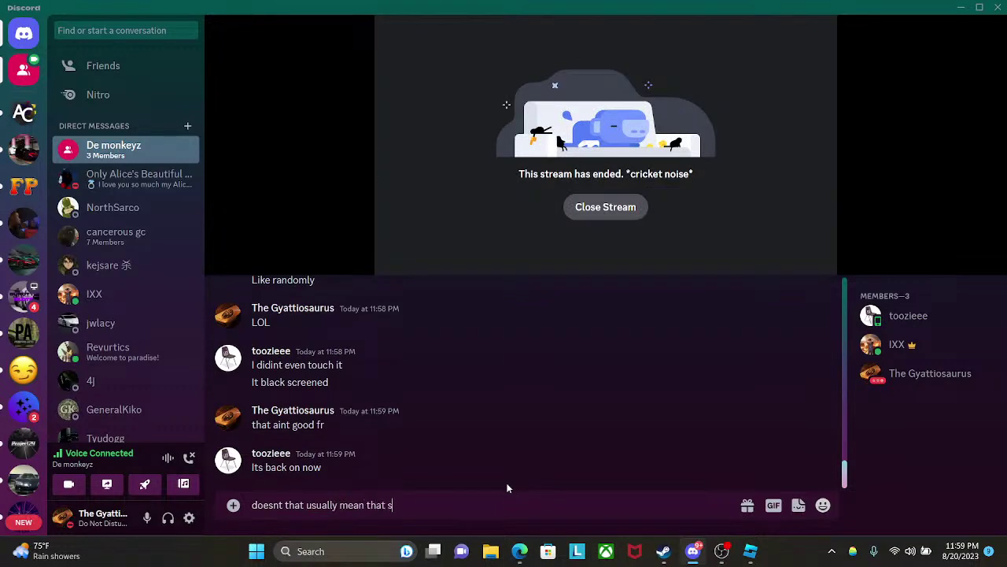
type("t ")
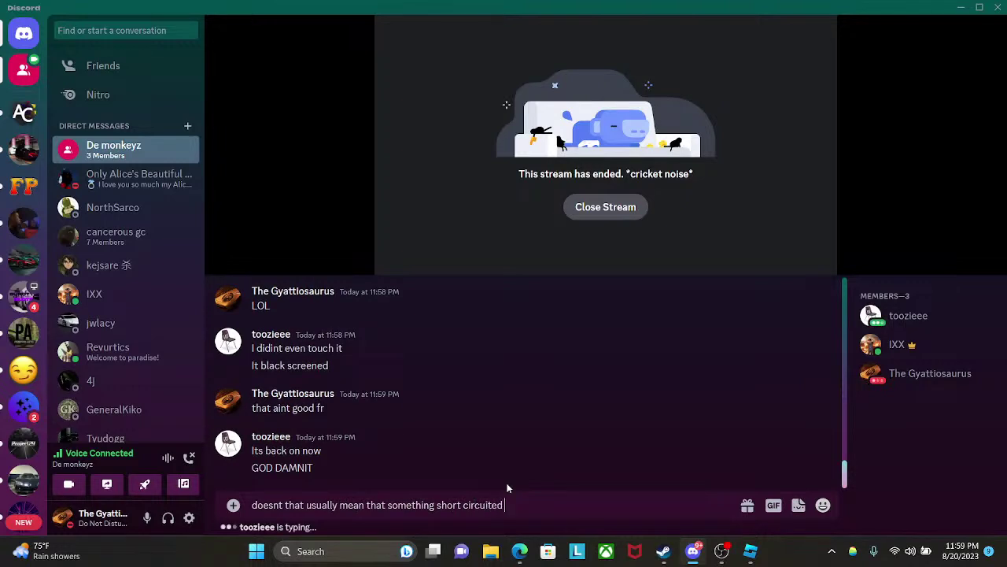
type("circuited")
key("Return")
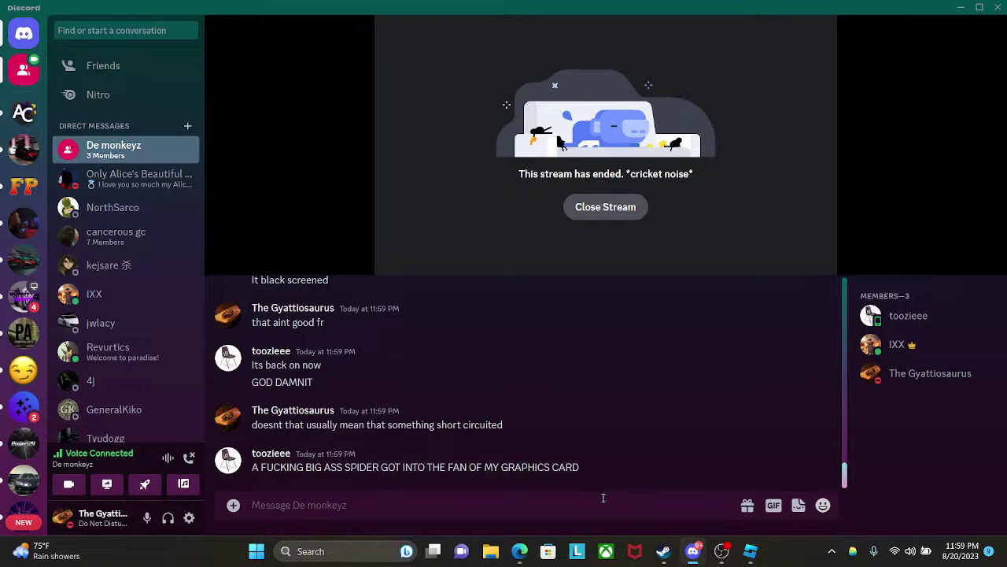
type("DAMN")
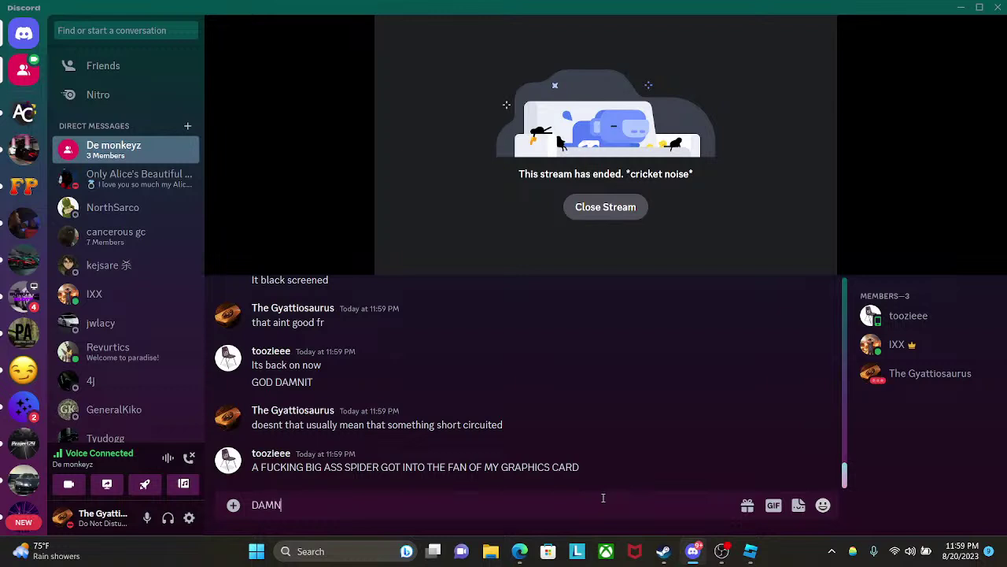
key("Return")
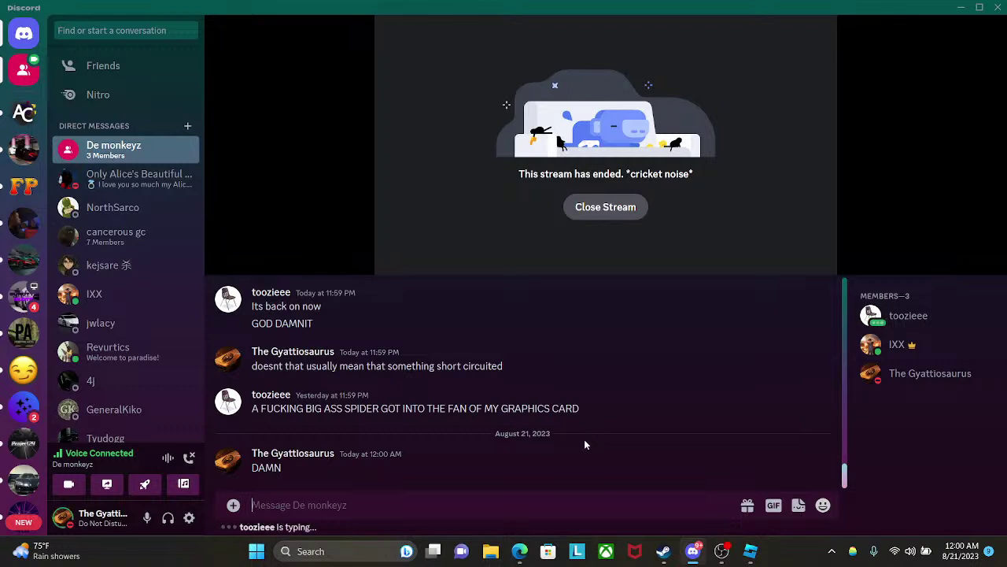
- Switch to Microsoft Edge, check the YouTube Studio live streaming page, and open youtube.com in a new tab
mouse_move(533, 551)
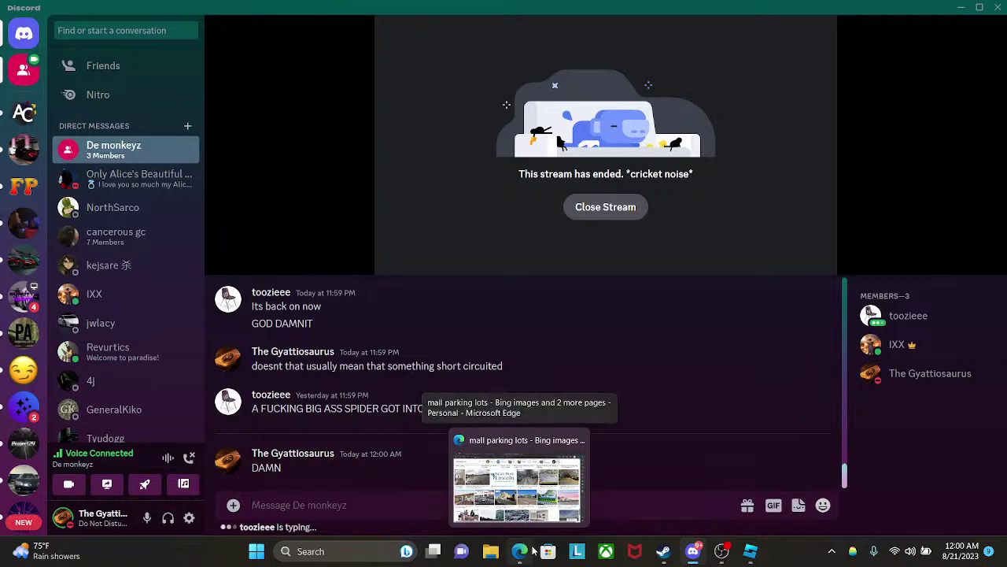
left_click(527, 551)
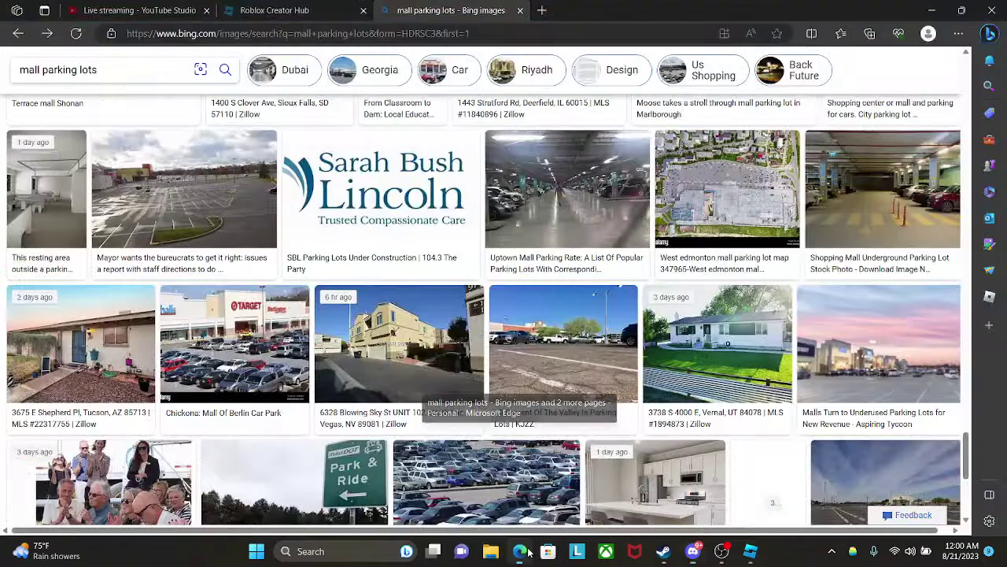
left_click(134, 11)
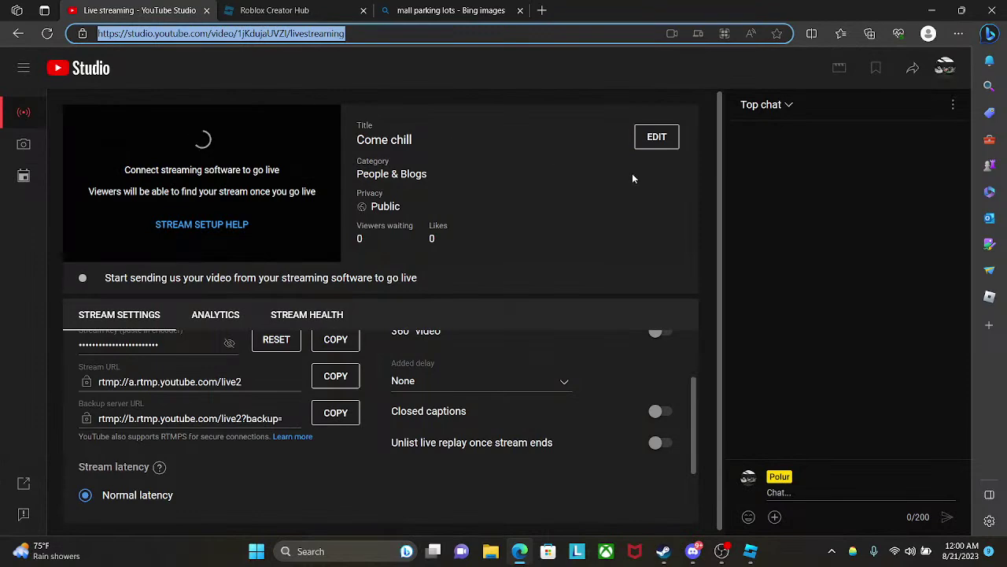
left_click(540, 7)
type("youtube.com")
key("Return")
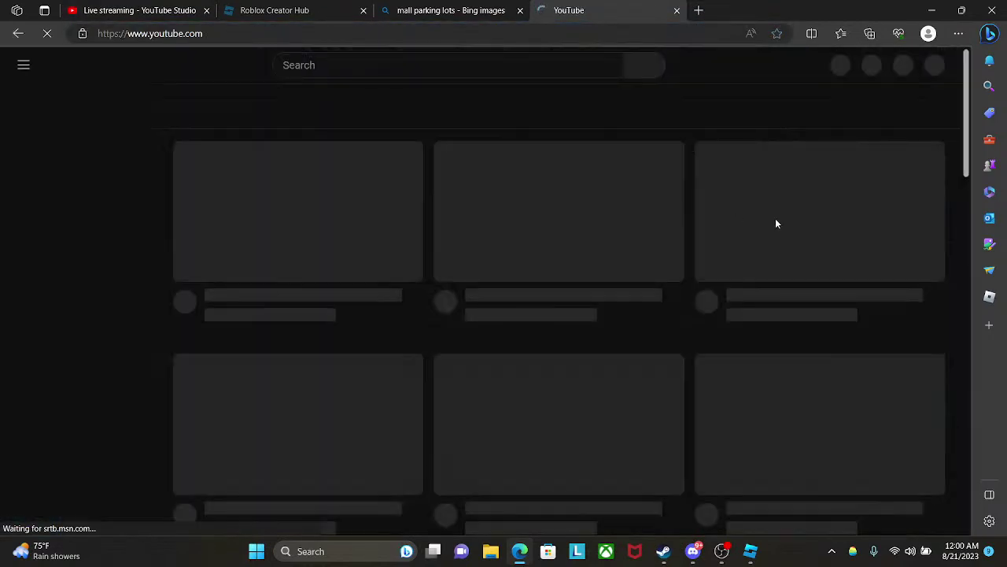
- Go to the account's own YouTube channel and open its "Come Chill" live stream
left_click(928, 71)
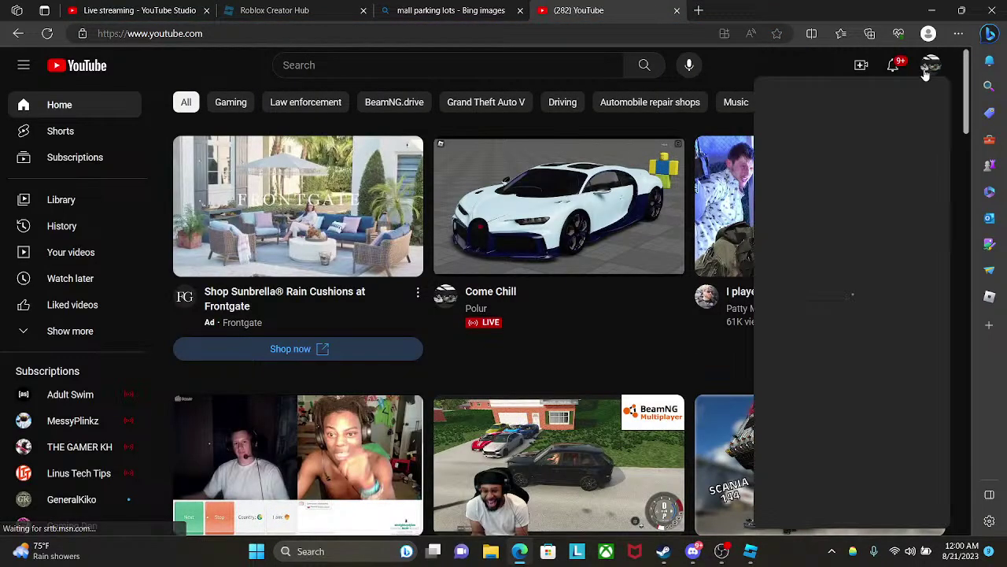
left_click(832, 151)
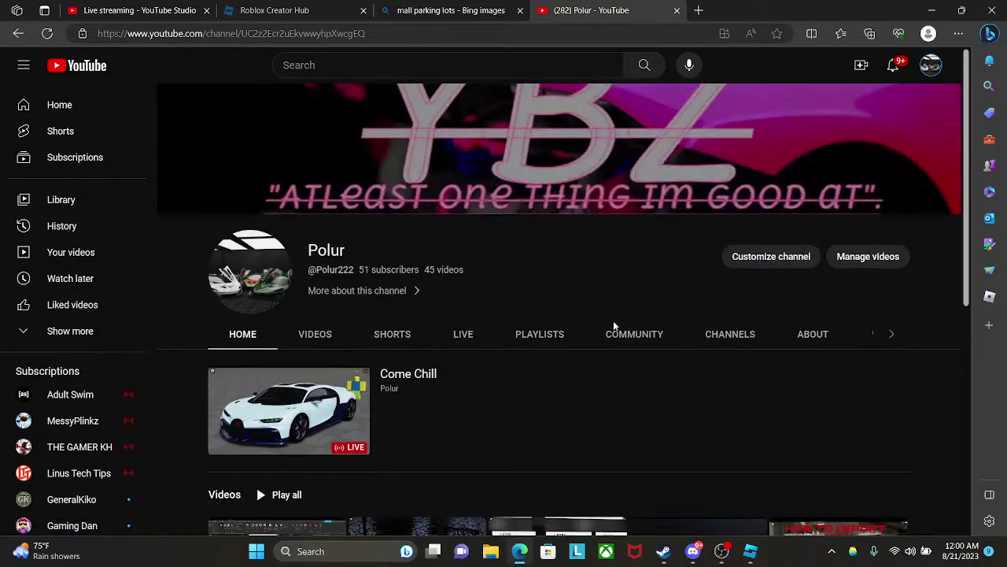
scroll(551, 367, "down", 2)
left_click(288, 261)
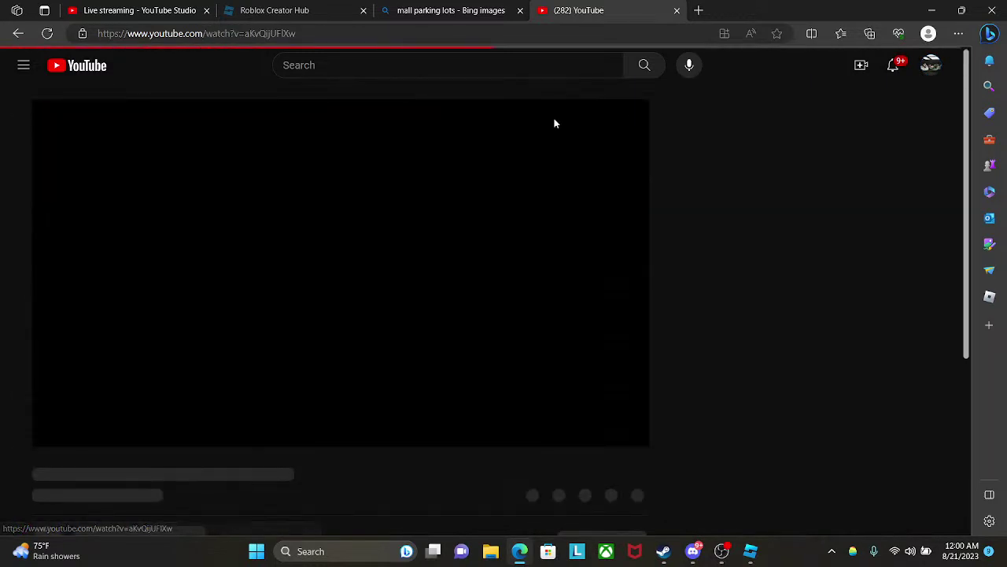
- Show the participants of the stream's live chat and look over the stream's viewer details
left_click(930, 68)
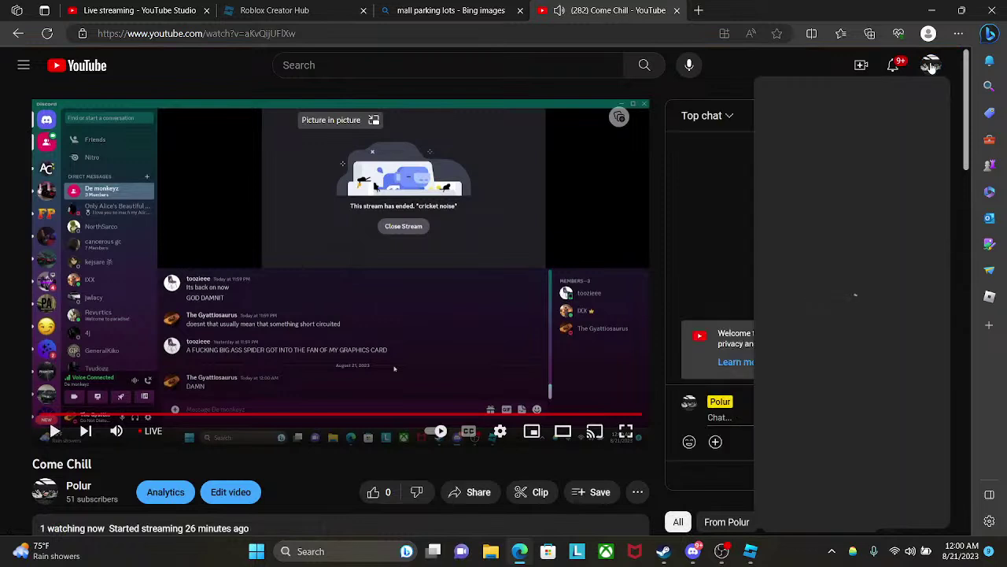
left_click(711, 107)
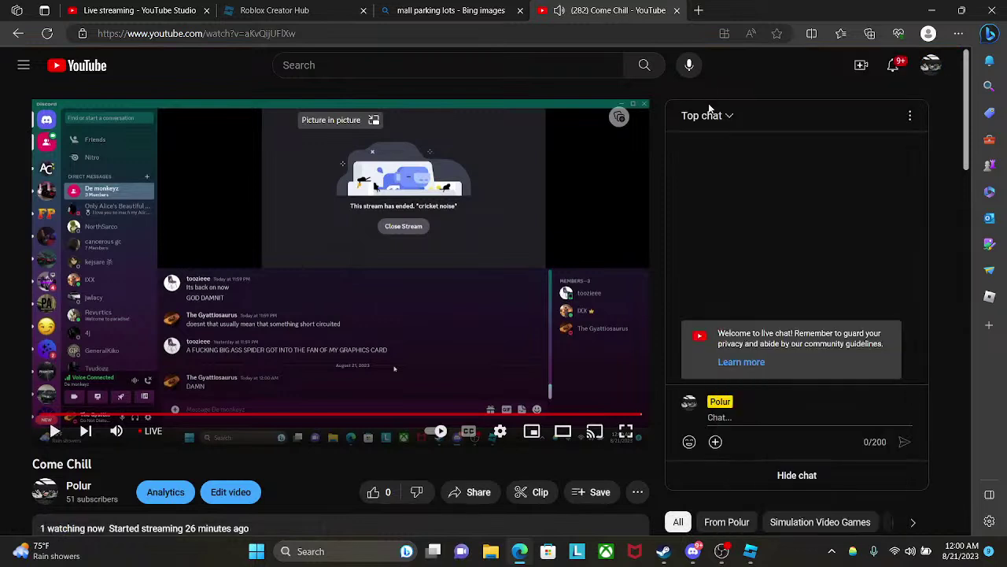
left_click(910, 118)
left_click(879, 169)
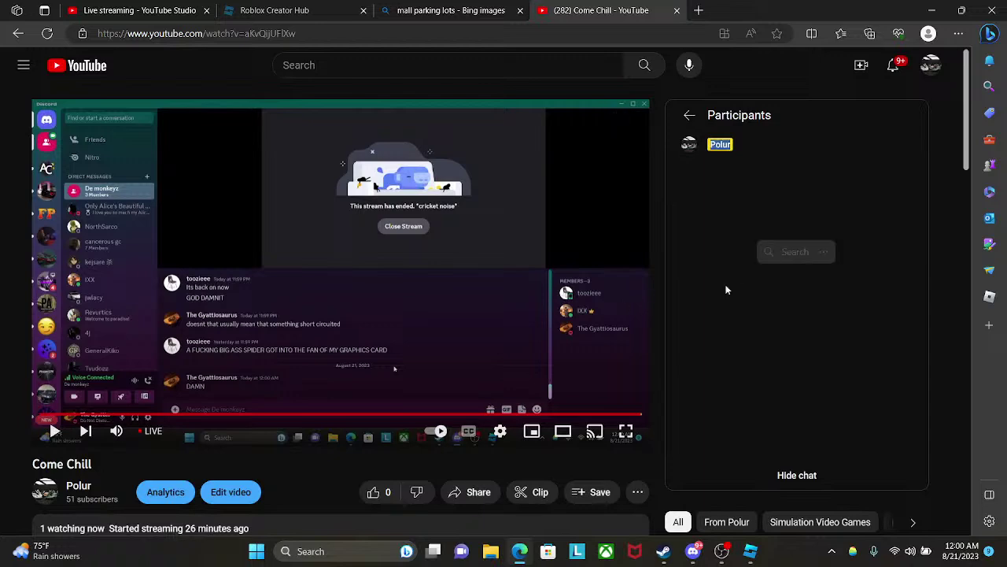
scroll(472, 375, "down", 2)
scroll(366, 328, "up", 2)
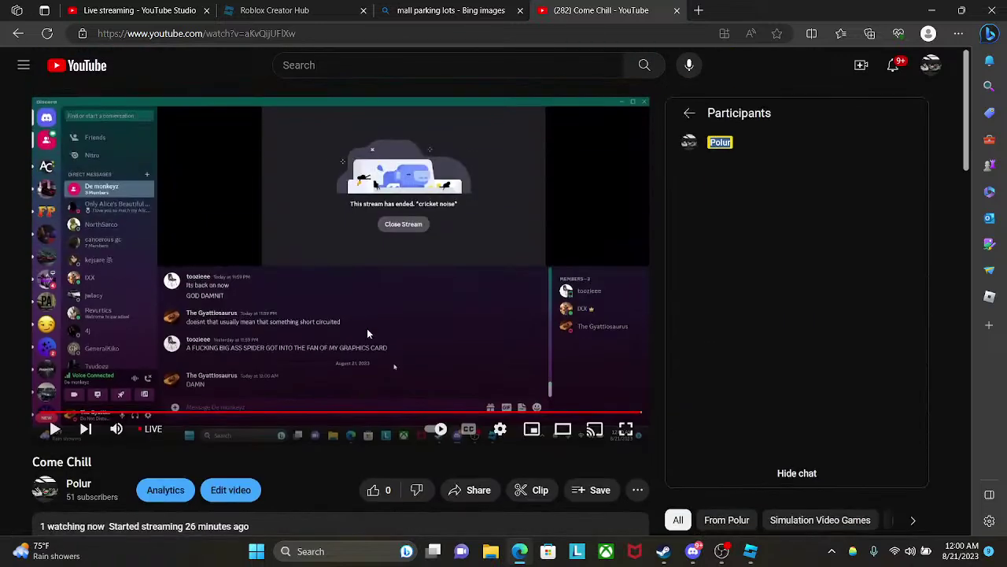
scroll(380, 335, "down", 2)
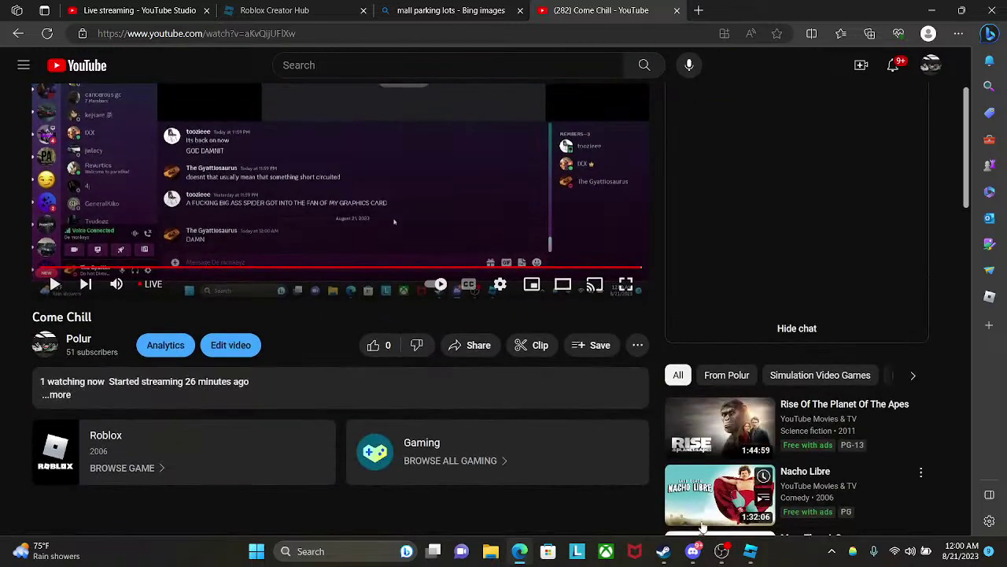
- Switch to Discord and browse the direct message list for a contact
left_click(692, 551)
scroll(134, 293, "down", 3)
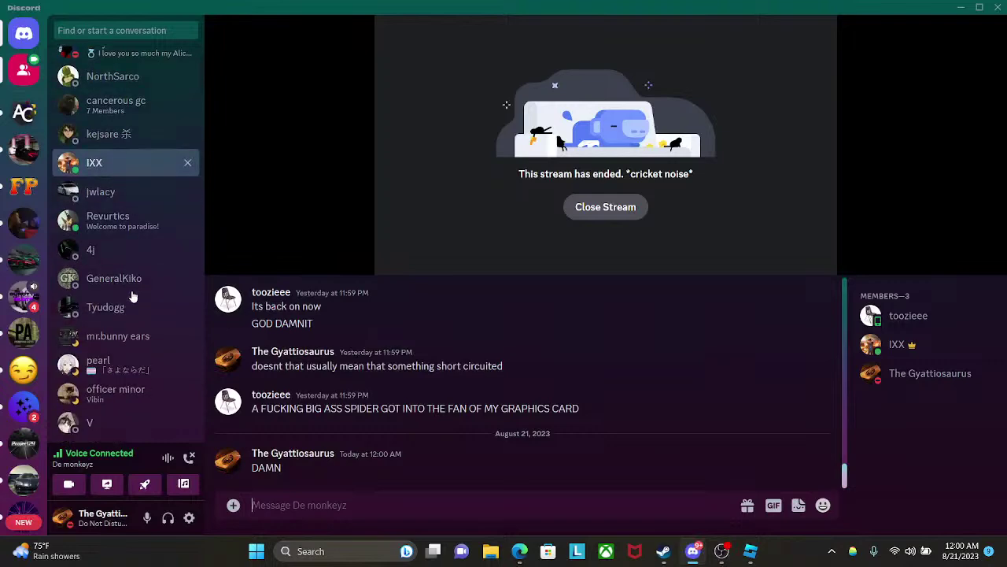
scroll(134, 252, "down", 8)
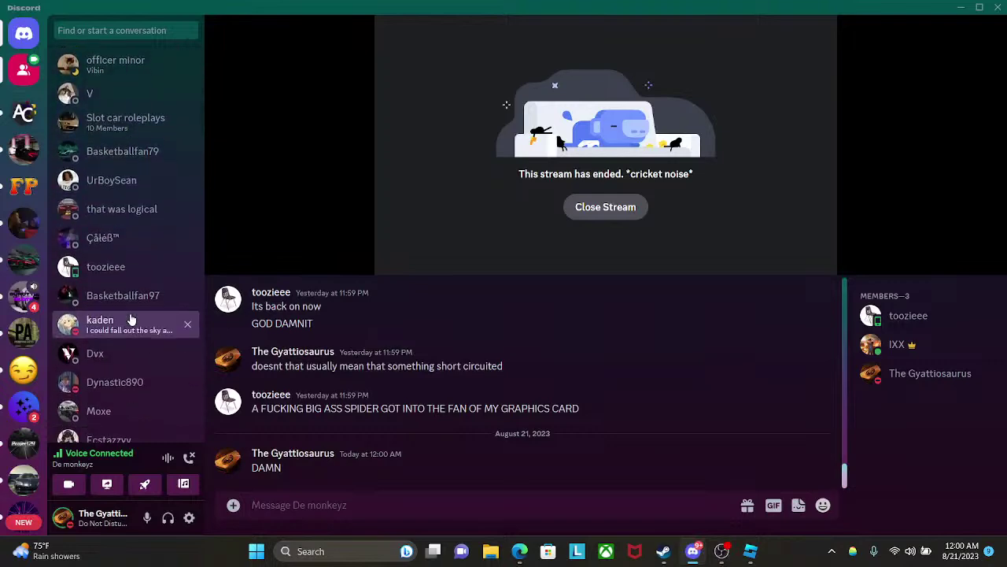
scroll(131, 318, "up", 3)
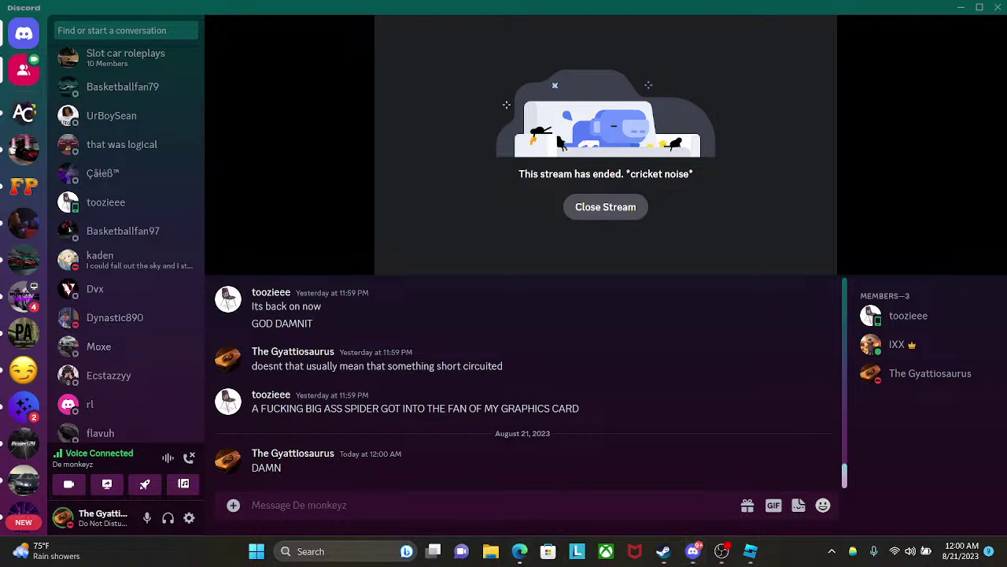
- Copy the "Come Chill" live stream's web address from Microsoft Edge and return to Discord with it
left_click(520, 551)
left_click(490, 551)
left_click(931, 112)
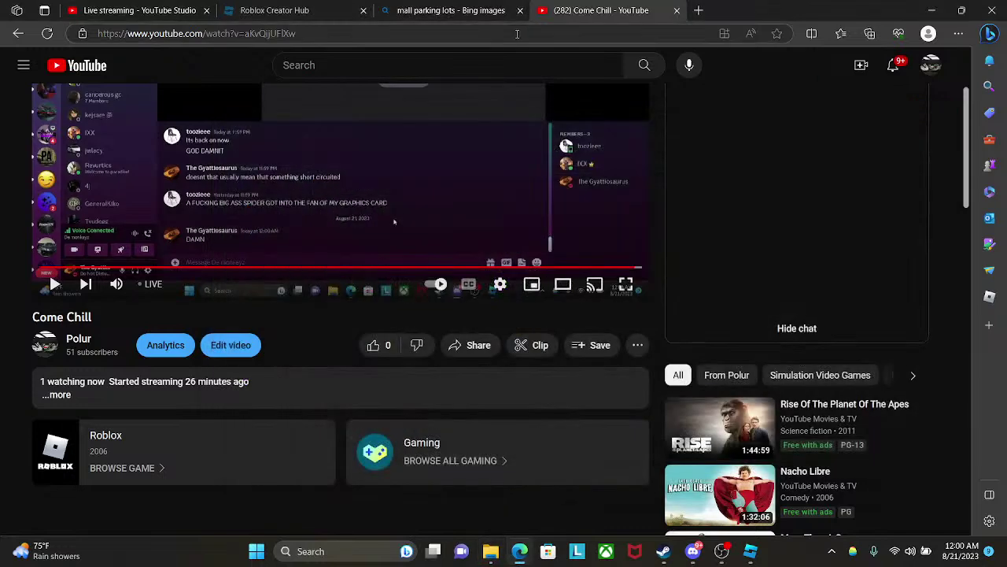
key("ctrl+l")
key("ctrl+c")
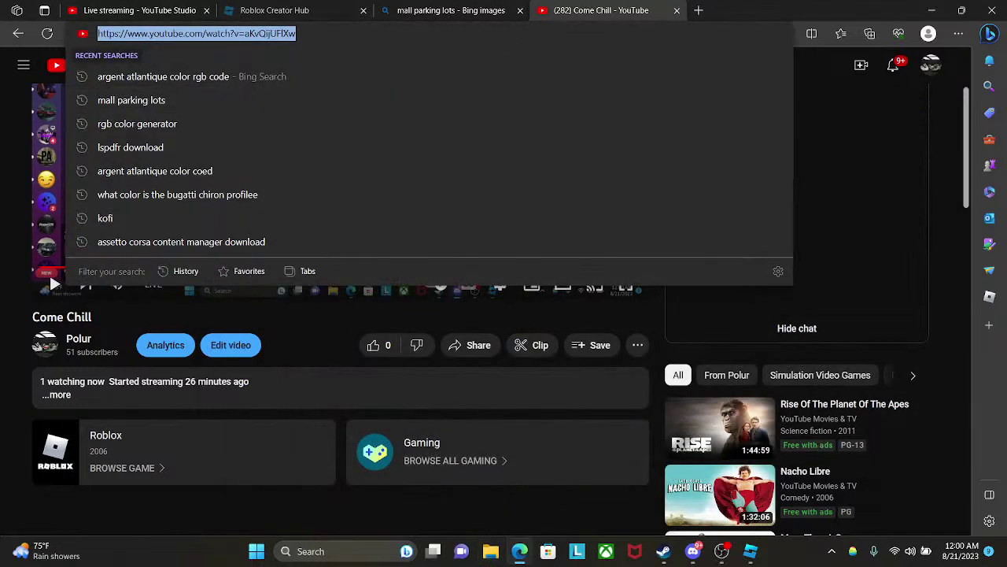
left_click(693, 551)
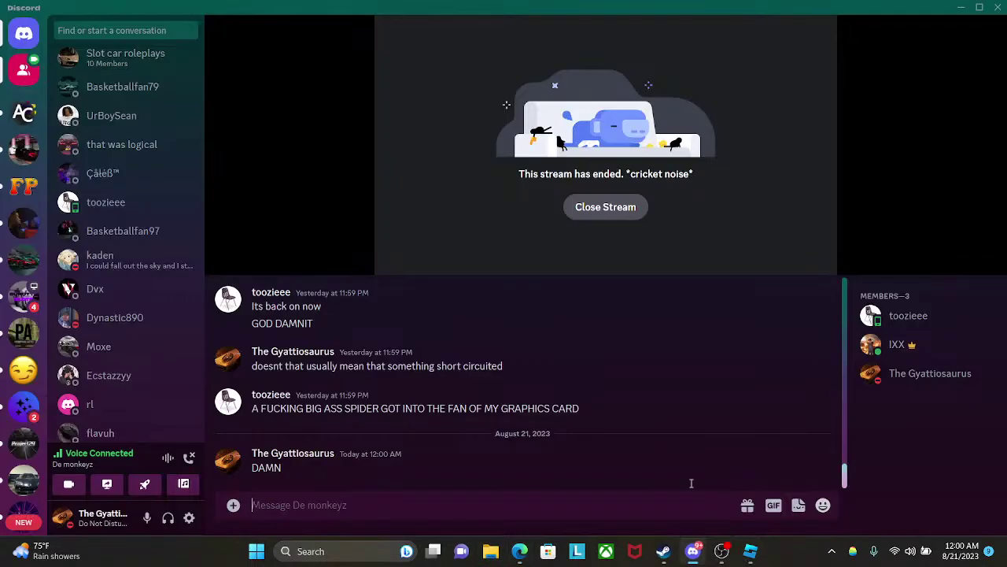
- Check the "Come Chill" stream page in Microsoft Edge, then return to Discord and close the ended stream in the group call
scroll(126, 344, "down", 5)
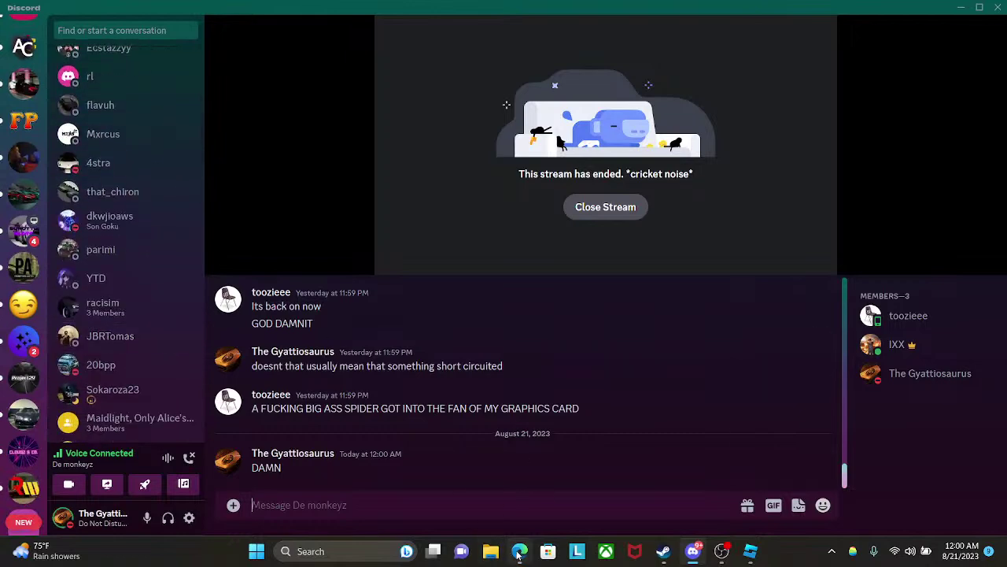
left_click(519, 551)
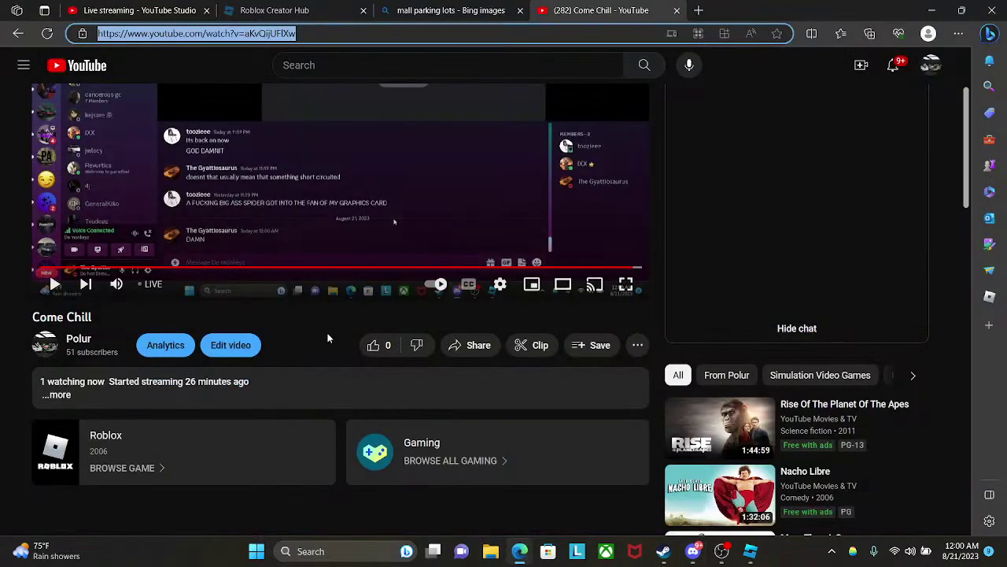
scroll(329, 338, "up", 2)
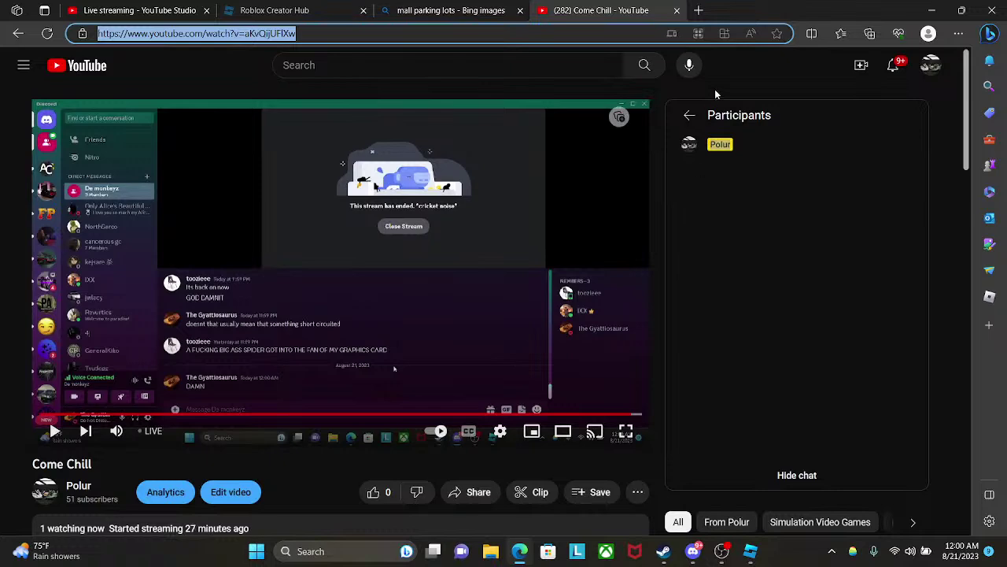
left_click(693, 551)
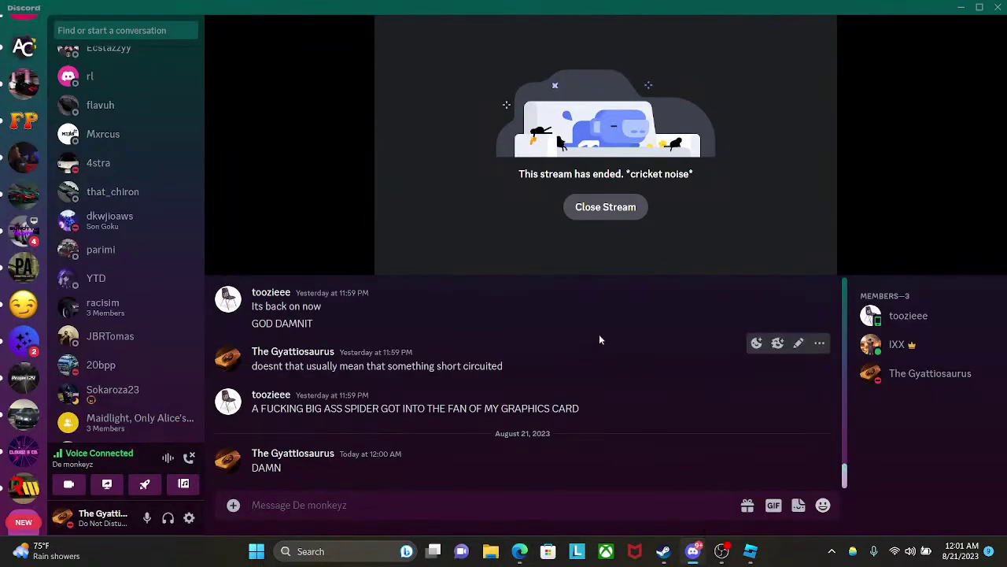
left_click(613, 205)
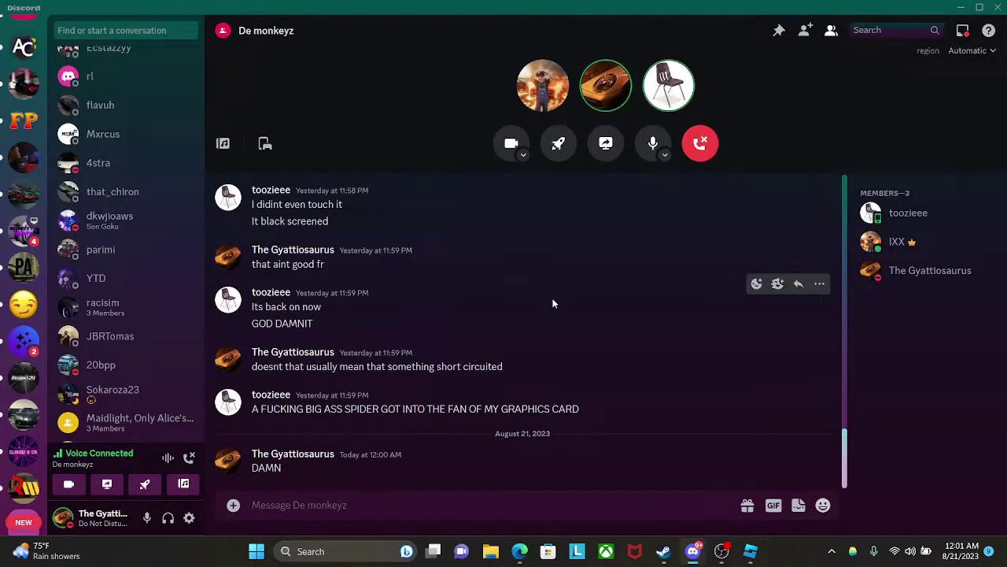
- Browse the direct message list and look through several conversations for contacts who could receive the live stream link
scroll(138, 338, "down", 3)
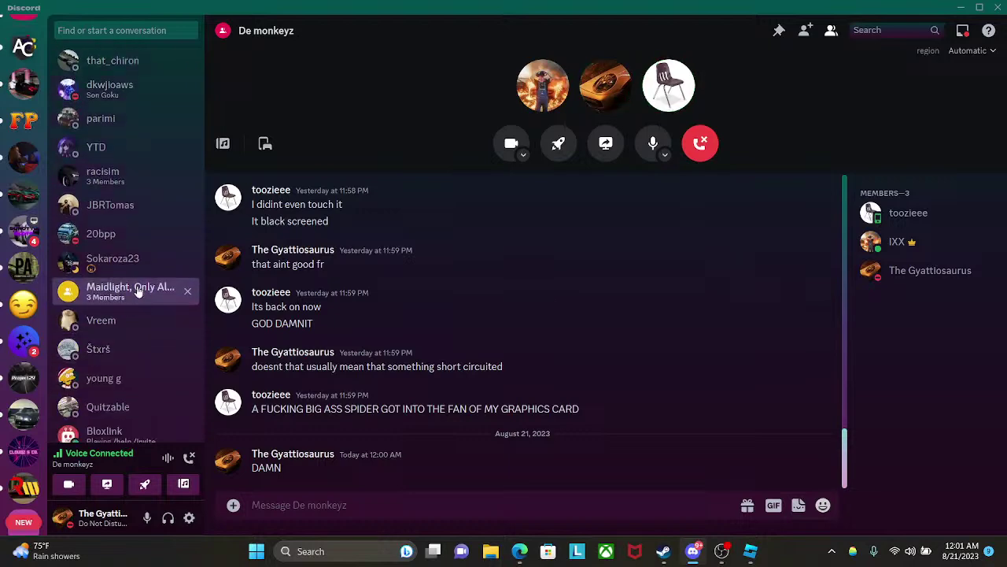
left_click(118, 289)
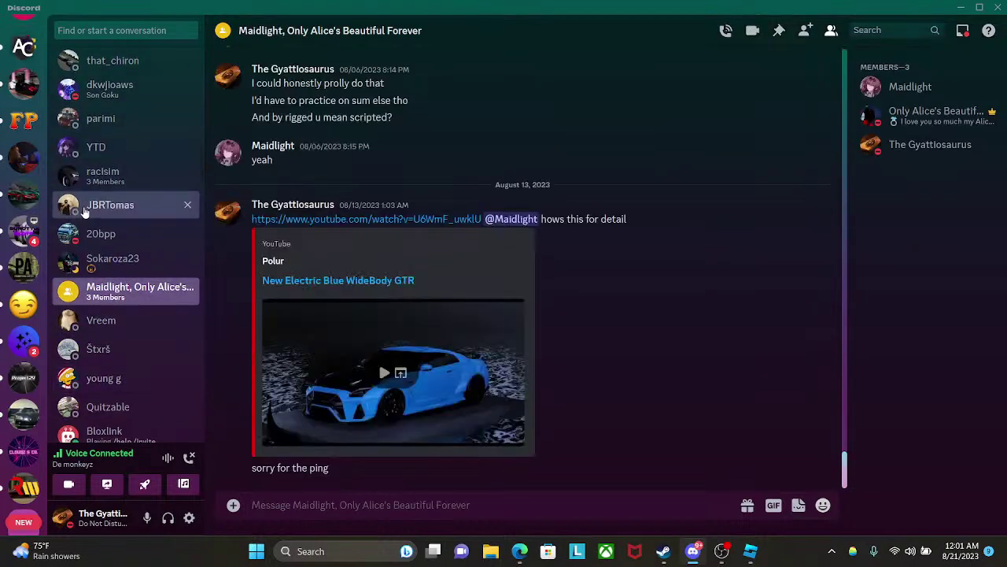
scroll(129, 333, "up", 2)
scroll(124, 286, "down", 3)
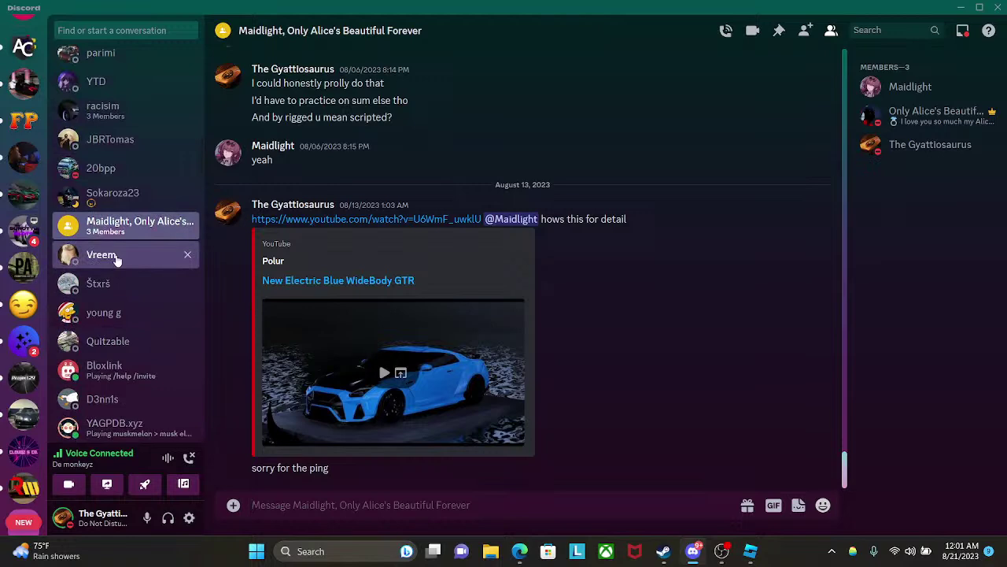
left_click(119, 255)
left_click(114, 342)
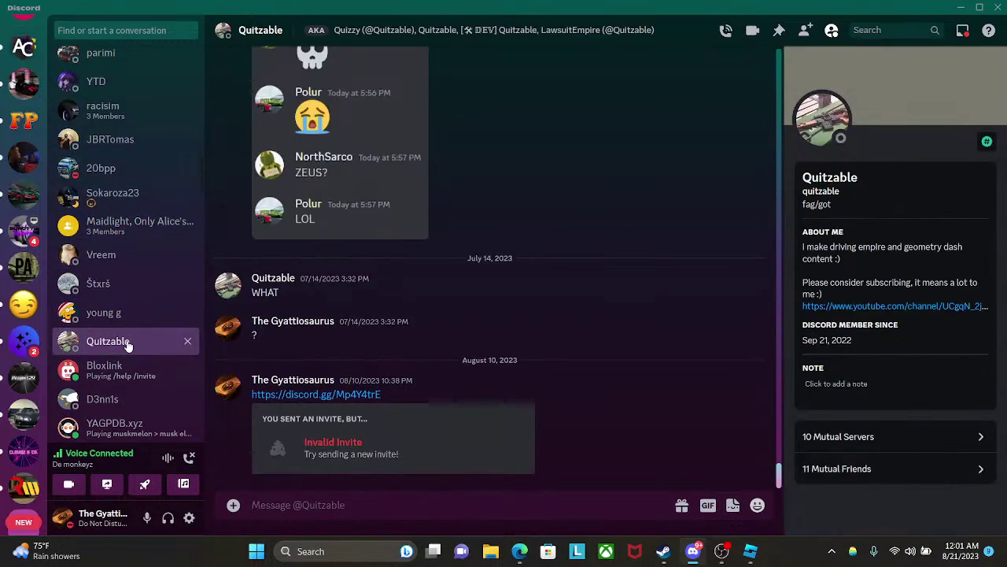
scroll(128, 344, "down", 5)
scroll(131, 344, "up", 7)
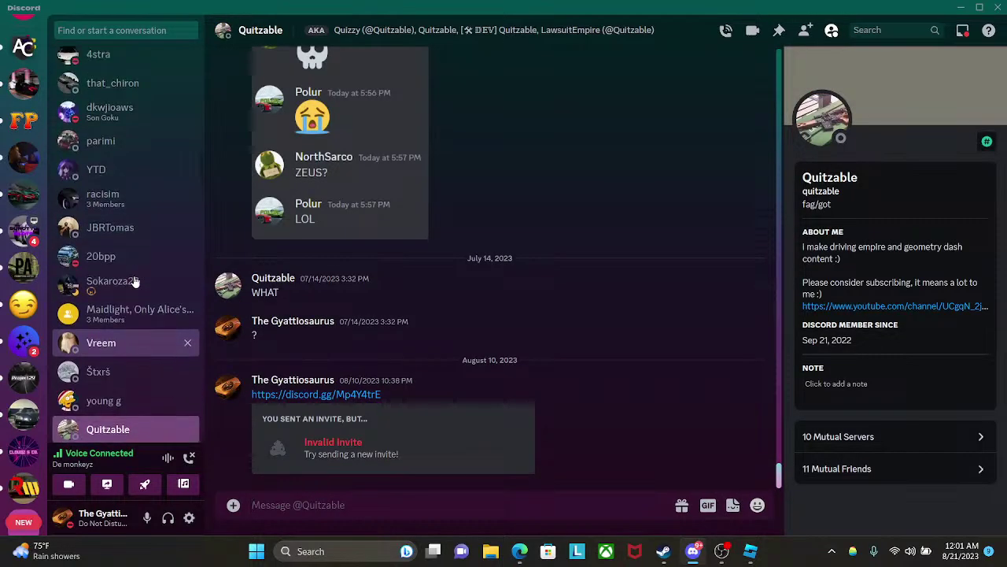
scroll(134, 281, "down", 2)
scroll(95, 331, "down", 2)
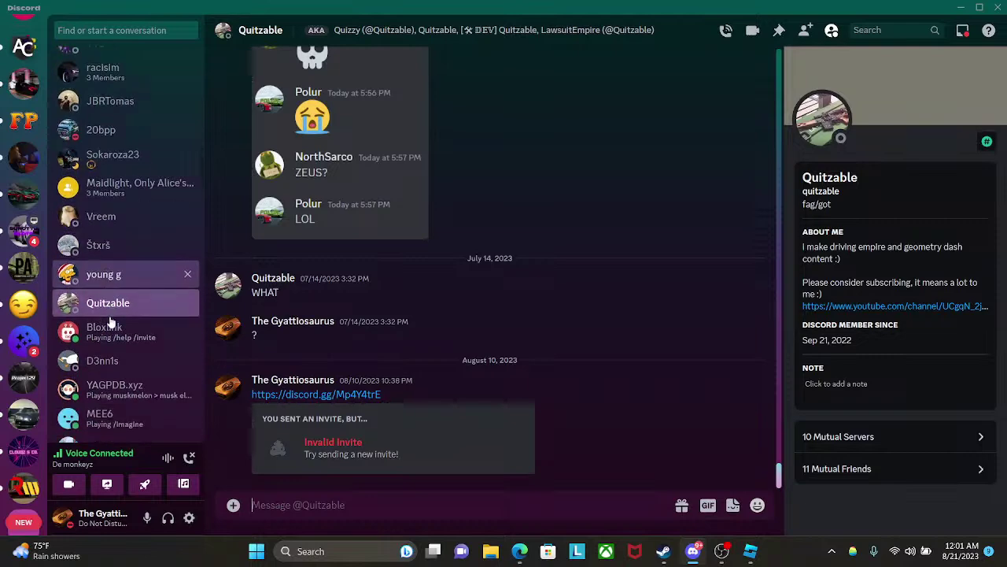
- Send the copied "Come Chill" live stream link to two contacts in their direct messages
left_click(110, 333)
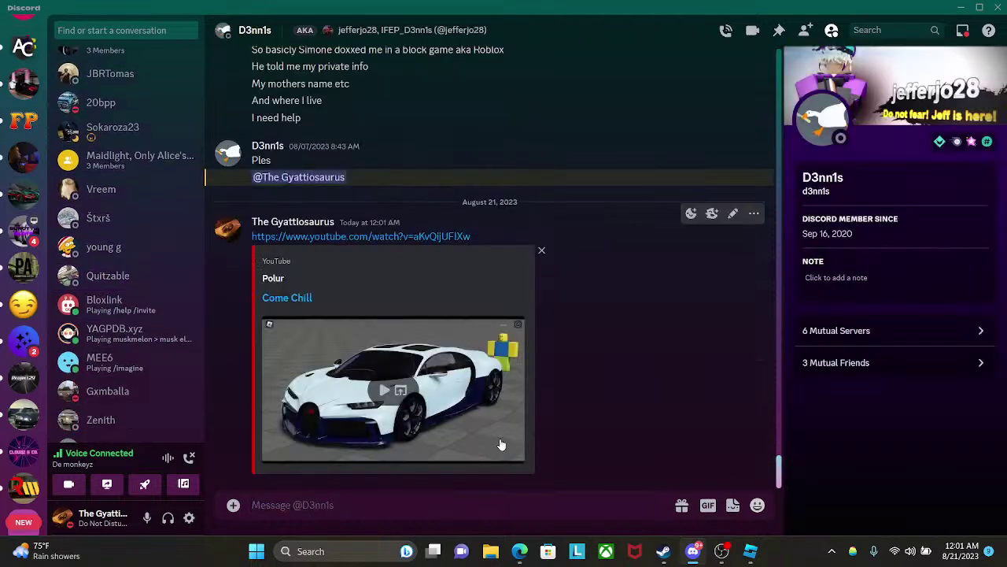
scroll(130, 299, "up", 5)
scroll(131, 300, "up", 3)
left_click(118, 344)
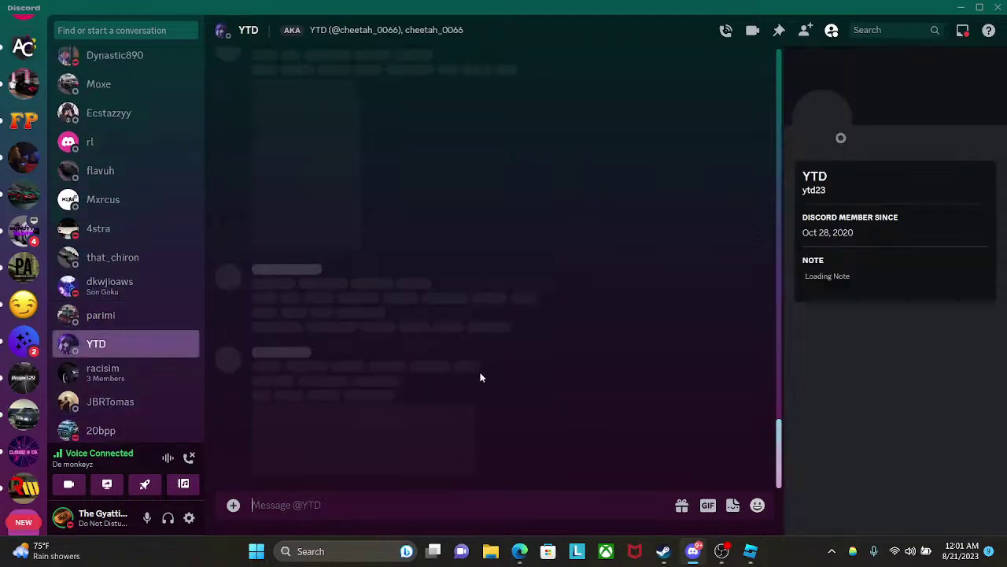
scroll(134, 259, "up", 3)
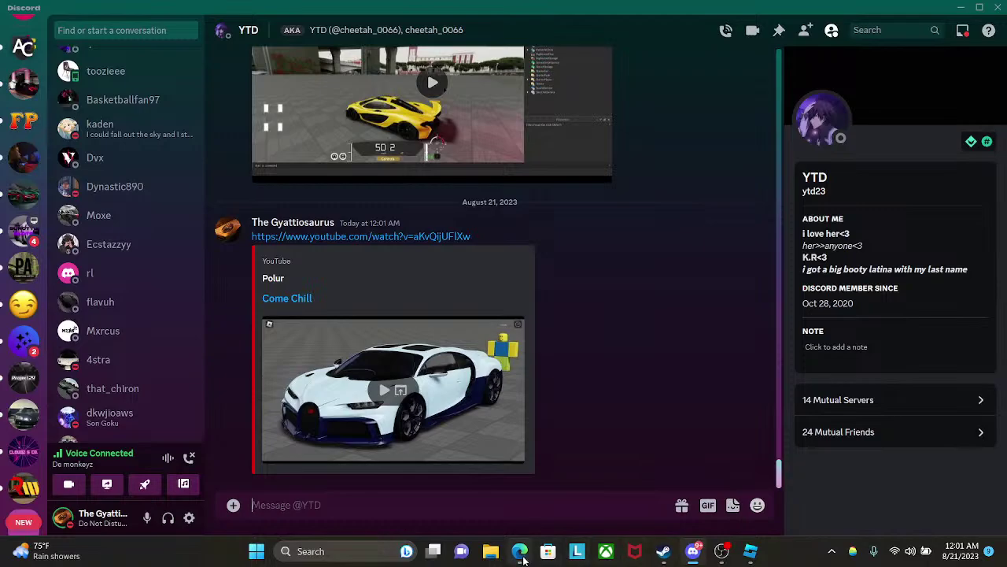
- Check the stream page in Microsoft Edge, then send its link in Discord to the contact who shared the Da Hood server invite
left_click(519, 551)
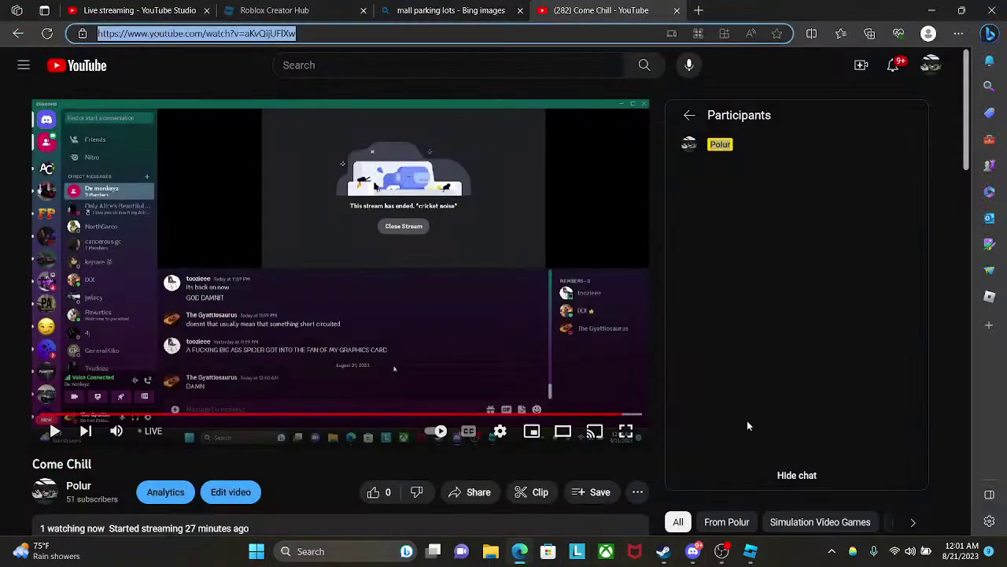
left_click(693, 551)
scroll(131, 290, "up", 8)
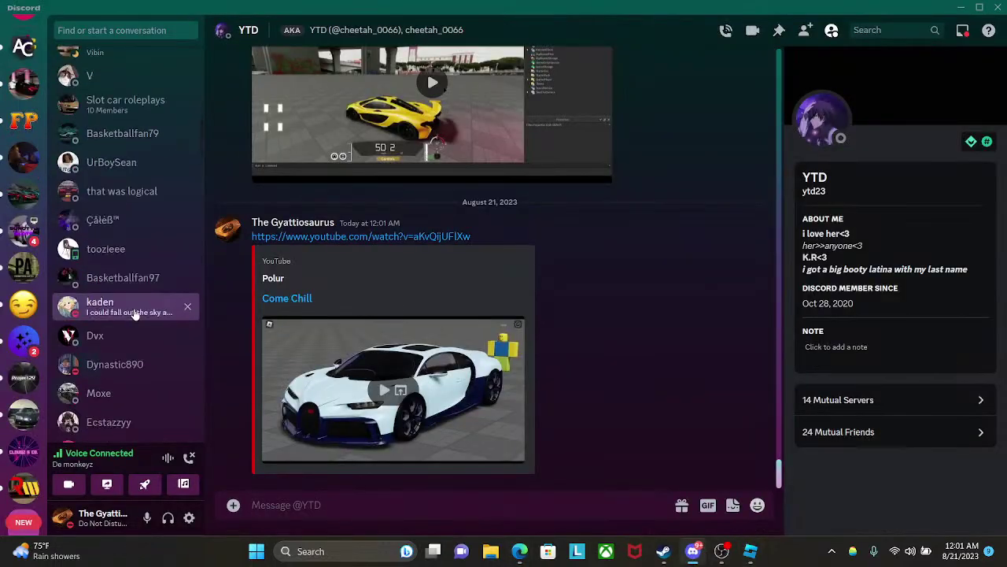
left_click(131, 289)
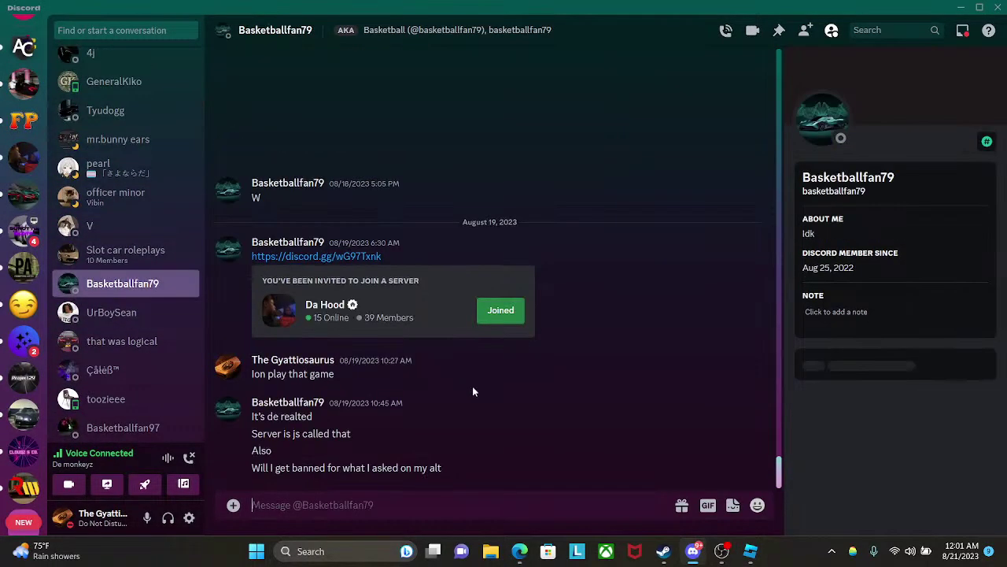
key("ctrl+v")
key("Return")
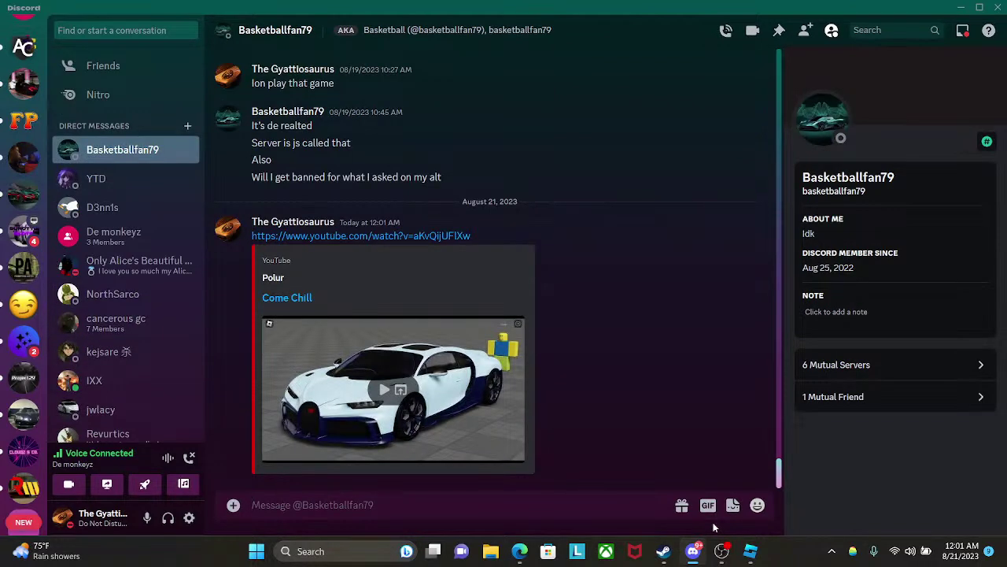
- Switch to Roblox Studio and inspect the white and red cars on the ramp from ground level
left_click(752, 552)
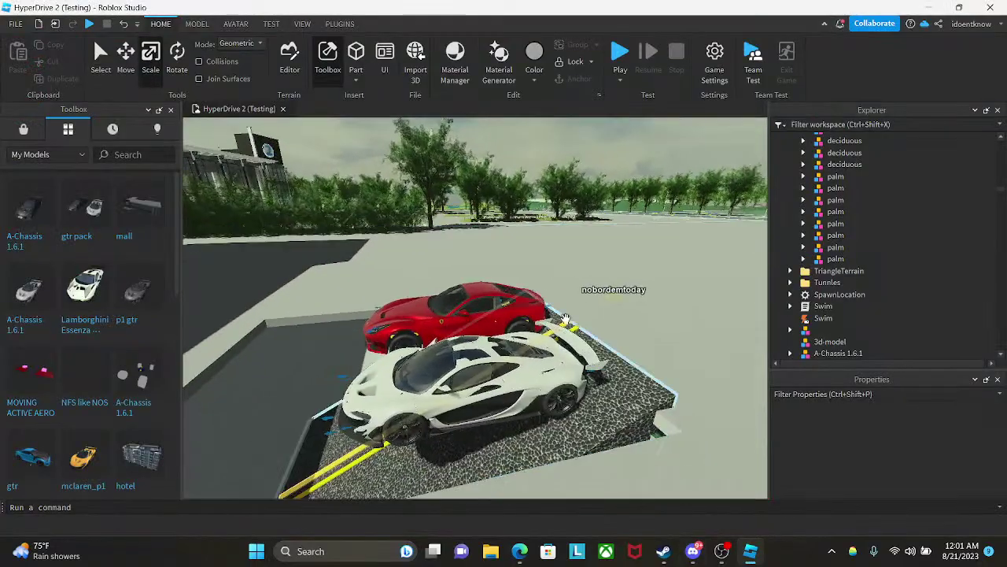
key("w")
right_click_drag(565, 318, 578, 330)
key("w")
key("w")
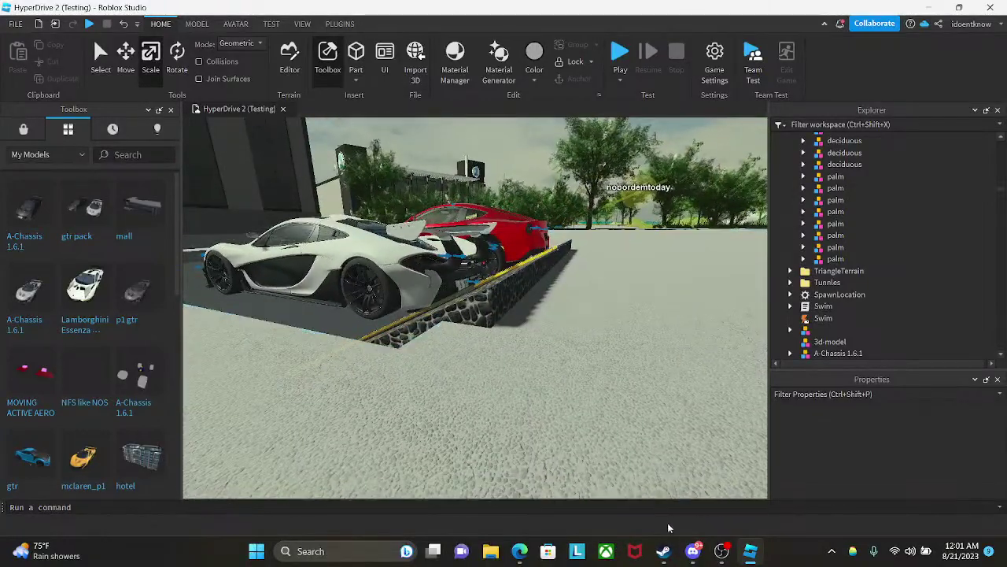
- Return to Discord and send the "Come Chill" link to the contact whose chat contains the SDG&E outage screenshot
left_click(693, 551)
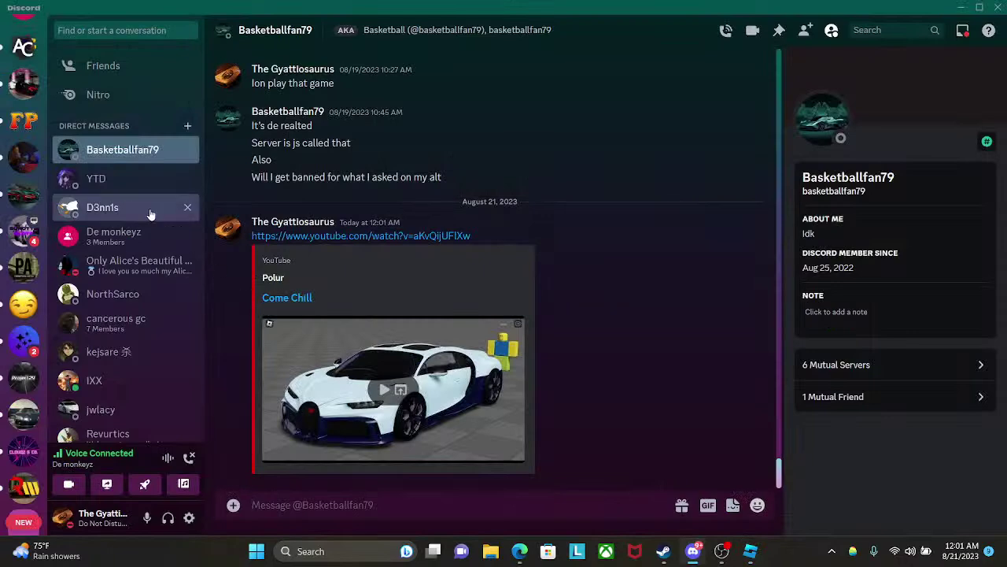
scroll(142, 262, "down", 1)
scroll(146, 283, "down", 2)
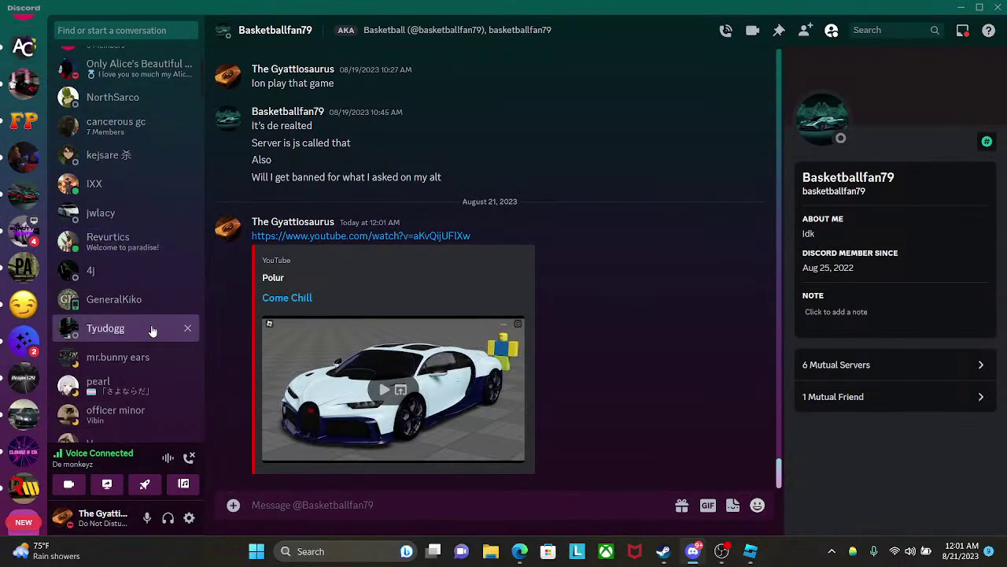
left_click(145, 338)
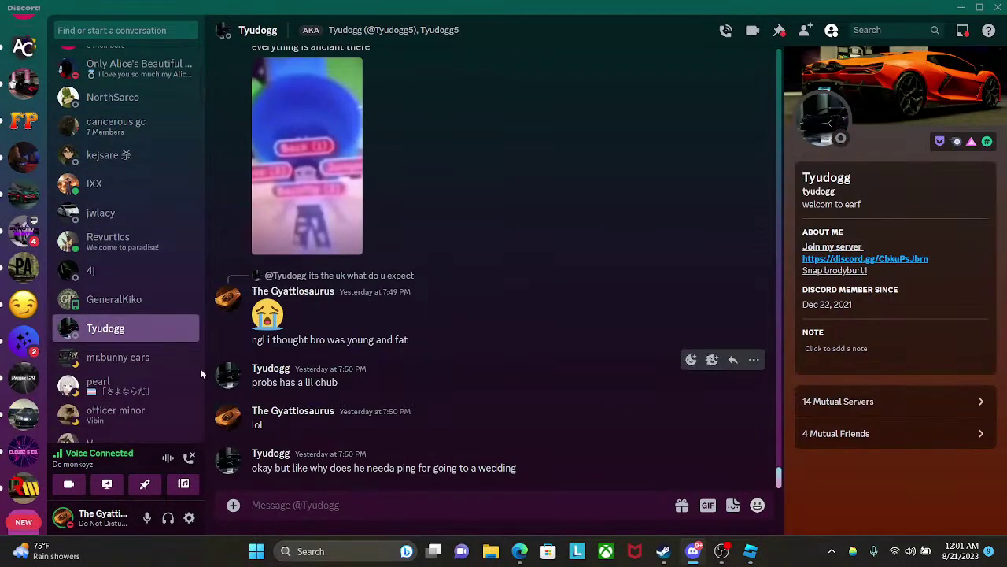
left_click(142, 356)
type("https://www.youtube.com/watch?v=aKvQijUFIXw")
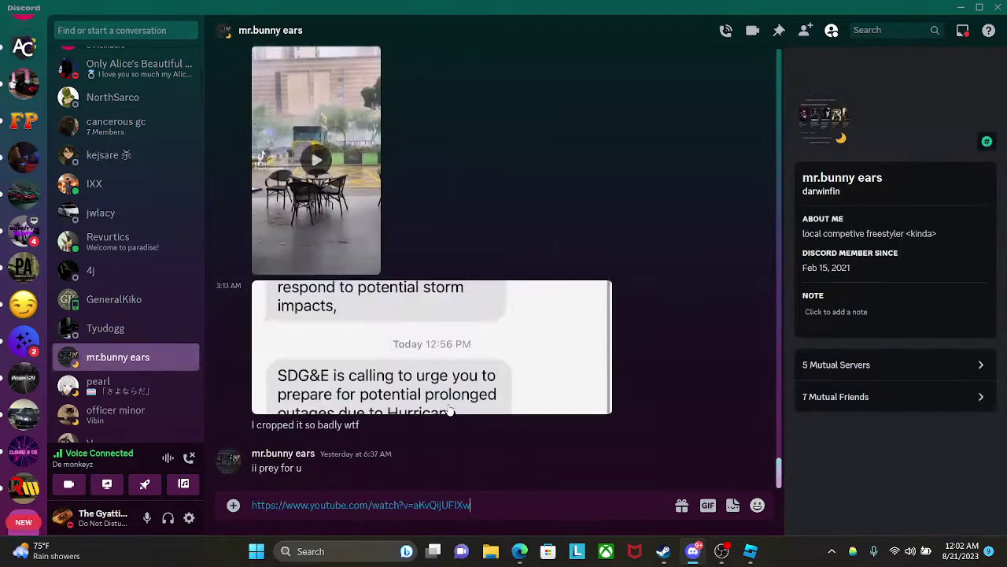
key("Return")
- Send the "Come Chill" link in the direct message chat containing the light blue car's interior pictures
left_click(124, 383)
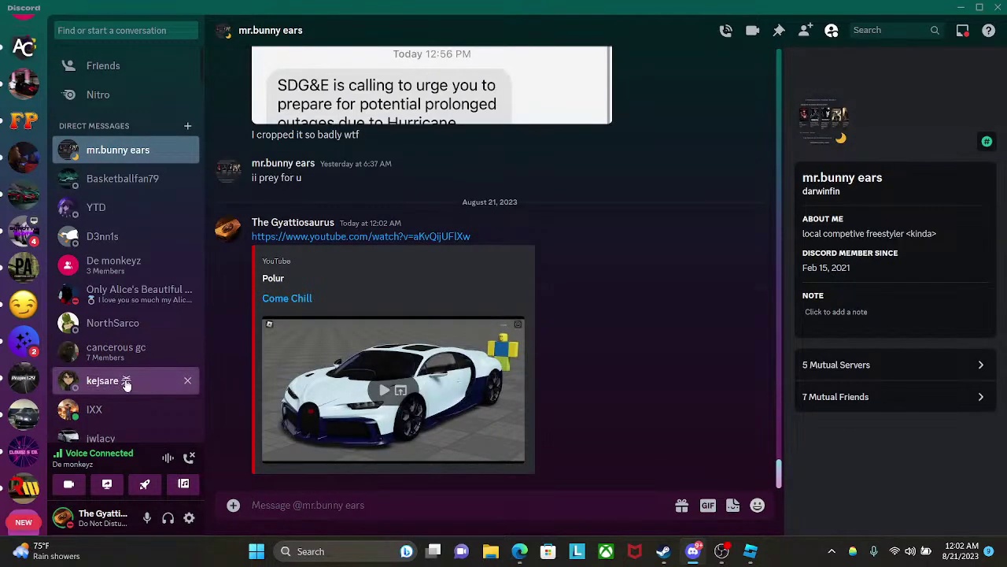
scroll(101, 248, "down", 4)
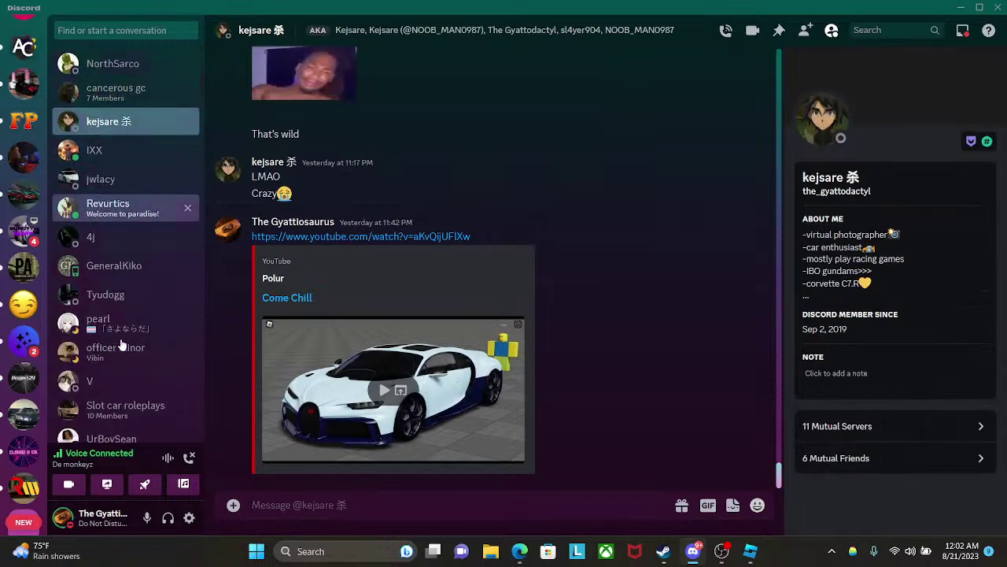
left_click(101, 238)
type("https://www.youtube.com/watch?v=aKvQijUFlXw")
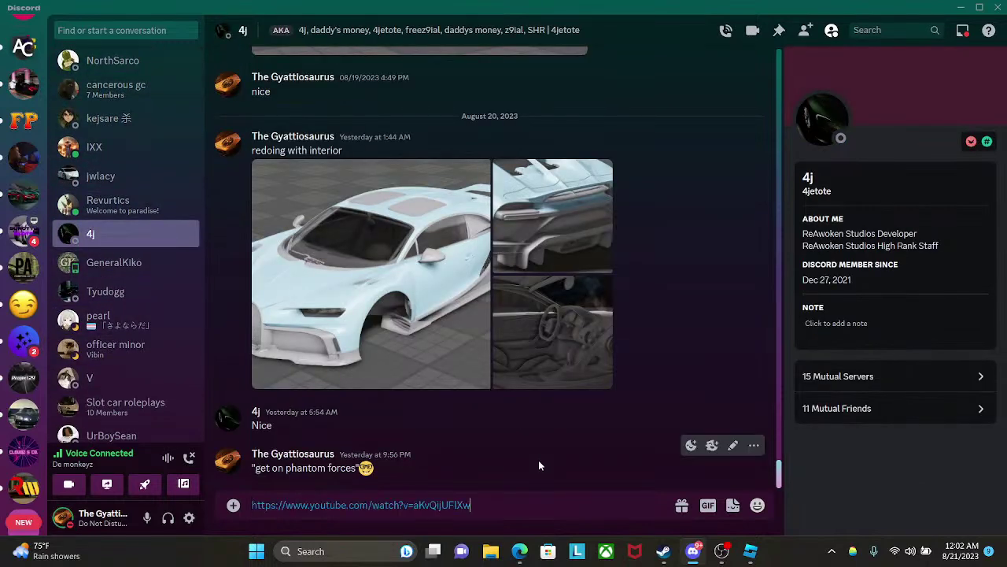
key("Return")
- Send the "Come Chill" live stream link to the contact with whom the buggy chassis versions were discussed
scroll(118, 272, "down", 3)
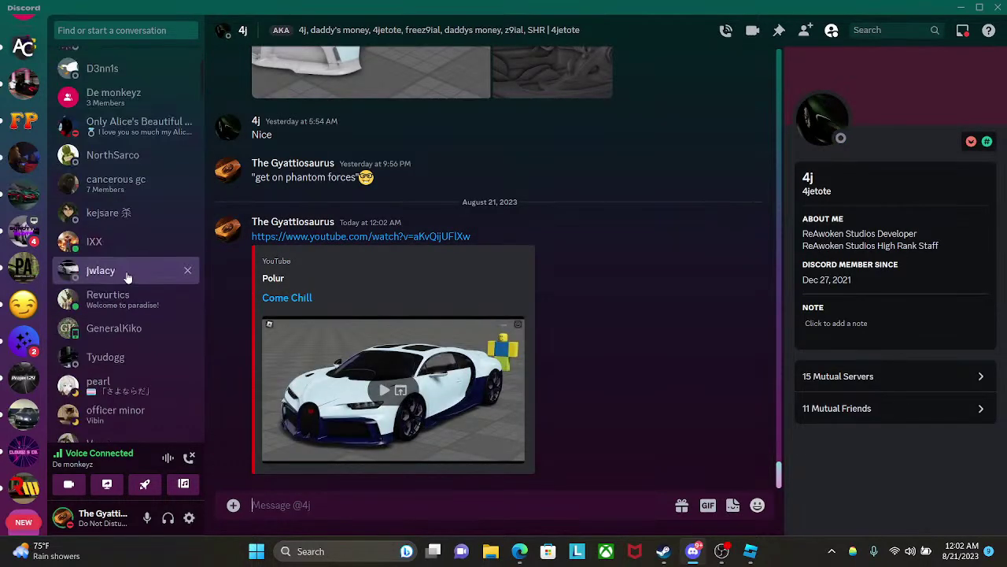
left_click(132, 336)
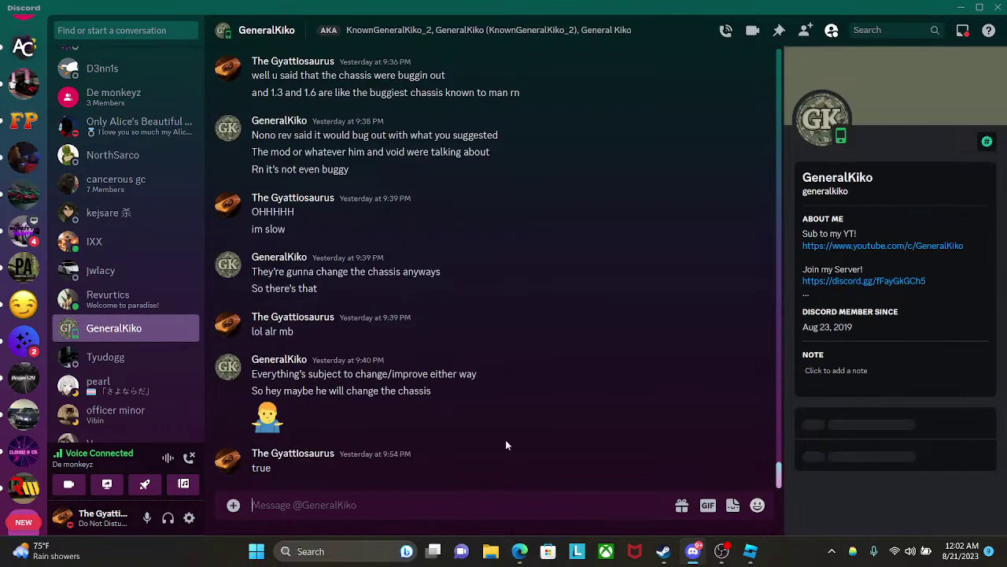
left_click(520, 551)
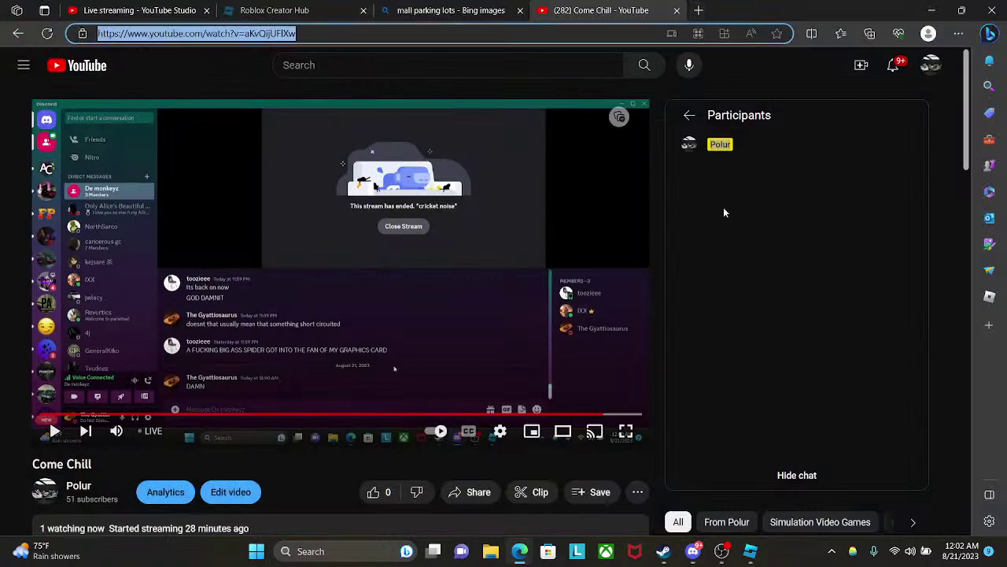
left_click(693, 551)
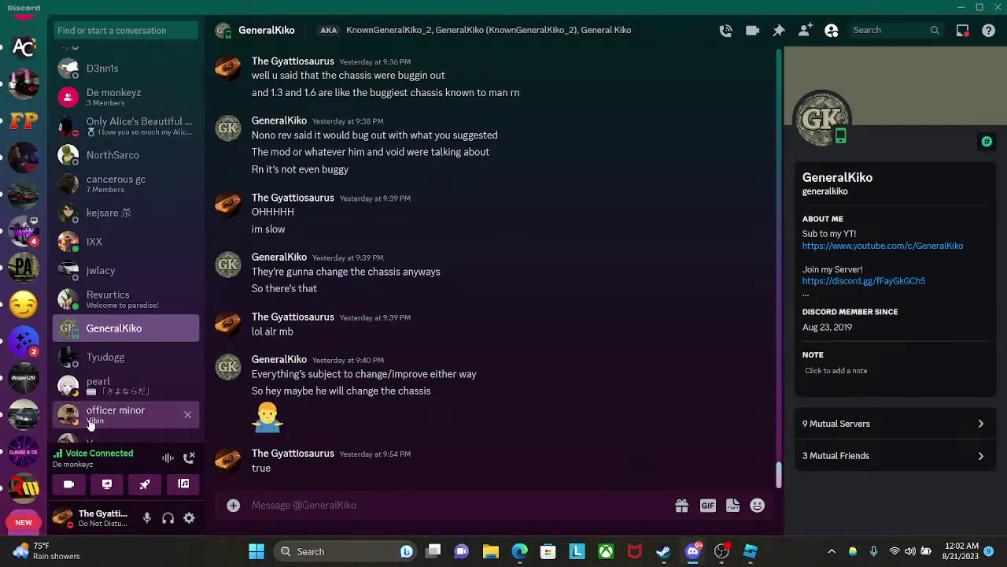
type("https://www.youtube.com/watch?v=aKvQijUFlXw")
key("Return")
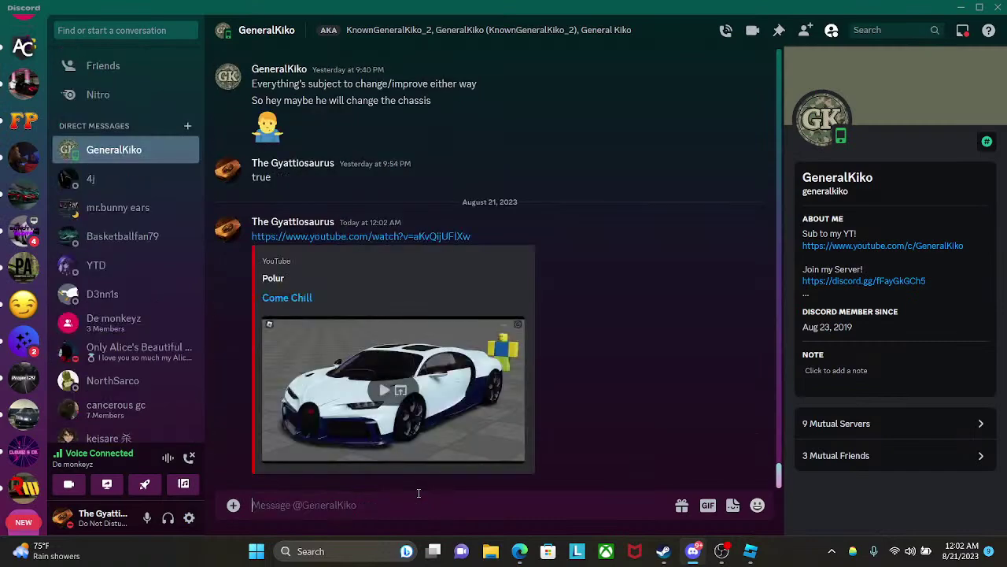
- Look at the stream page in Microsoft Edge once more and switch back to Roblox Studio
left_click(520, 551)
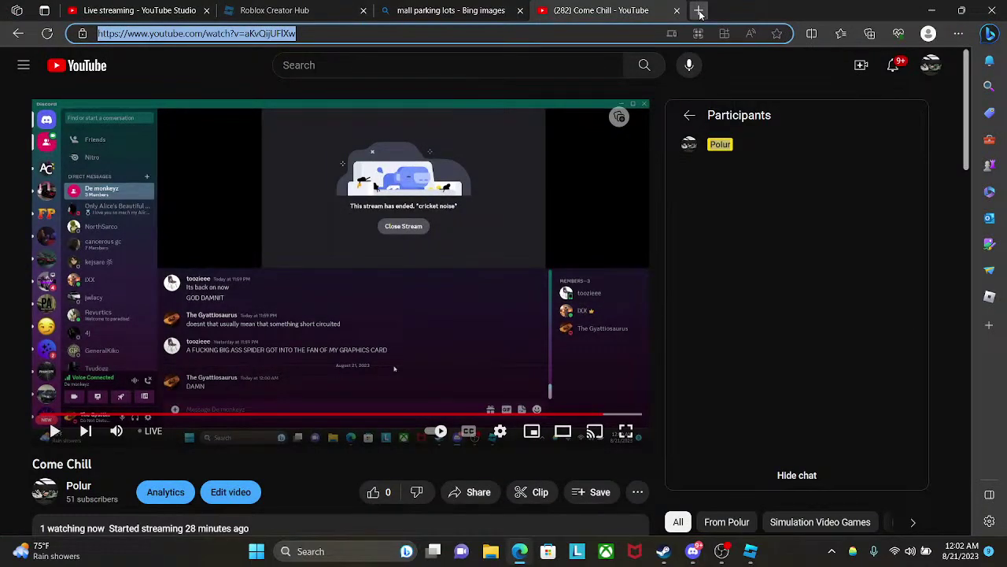
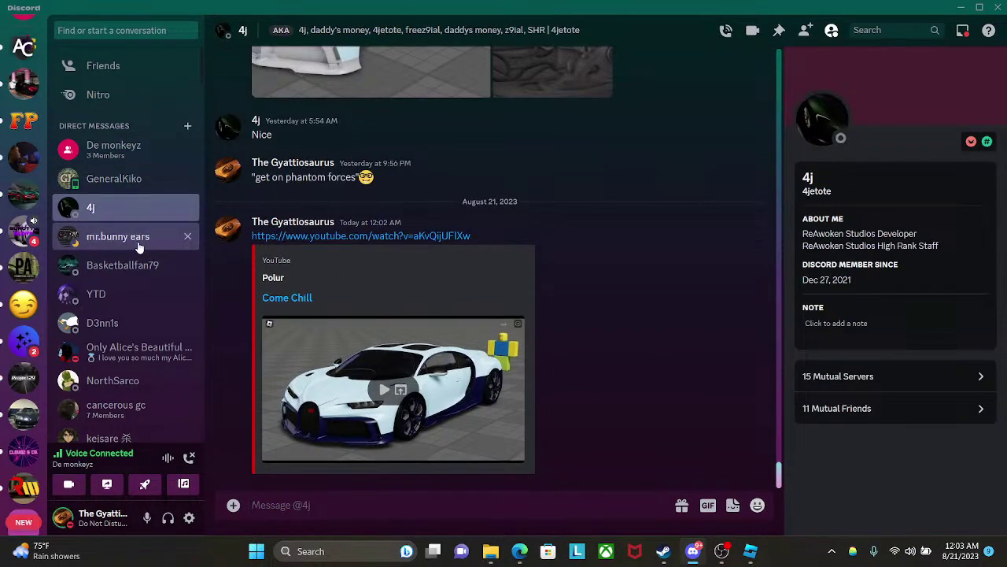
left_click(750, 550)
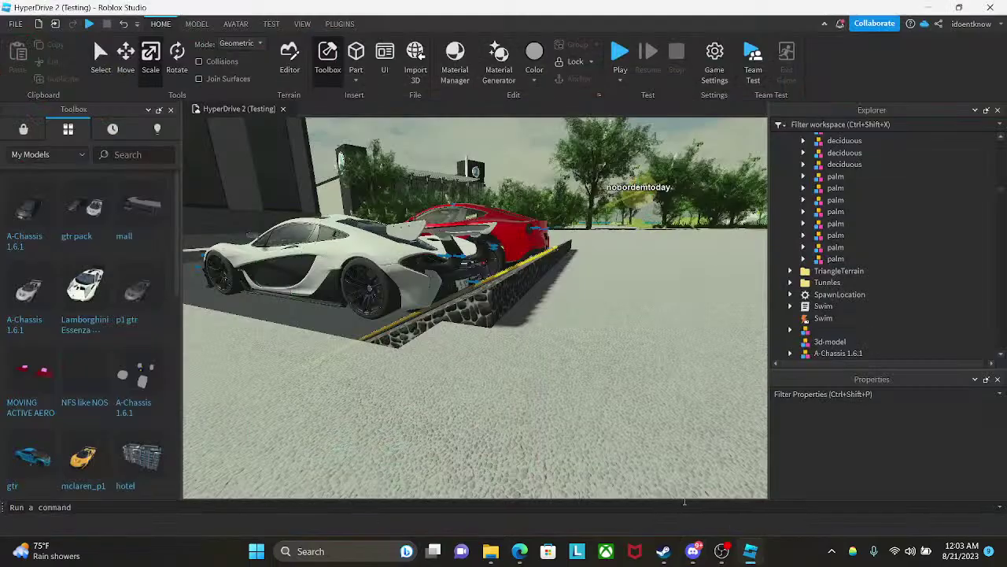
- Switch to Microsoft Edge, open the "Come Chill" stream's analytics and examine the concurrent viewers chart, closing the highlight tip
left_click(520, 551)
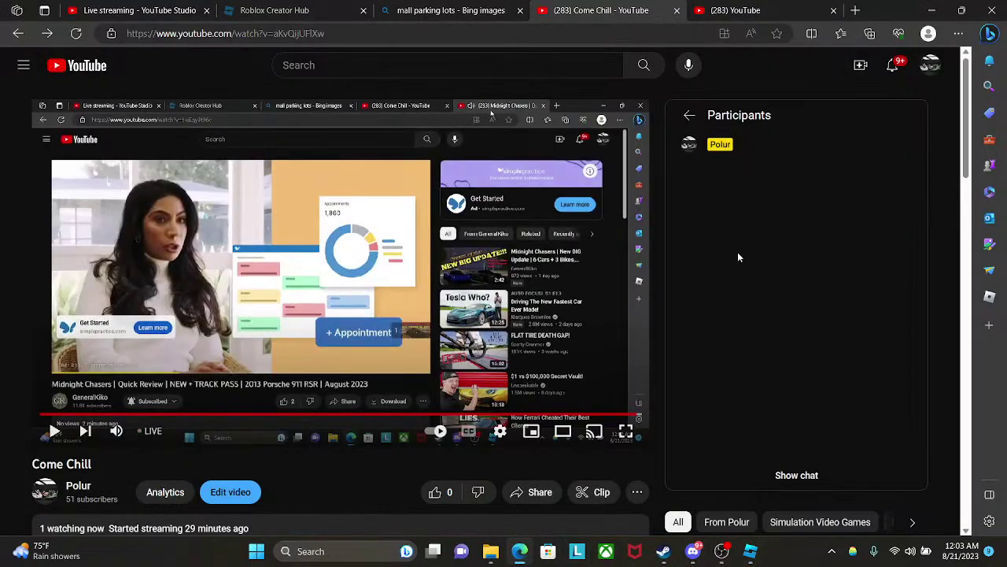
scroll(738, 257, "down", 4)
scroll(725, 472, "up", 4)
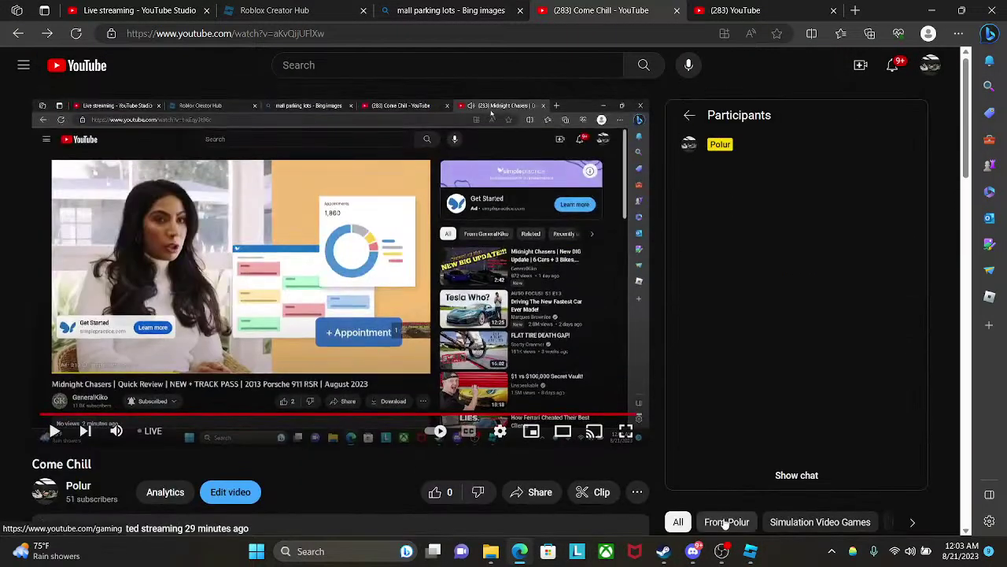
scroll(300, 459, "down", 2)
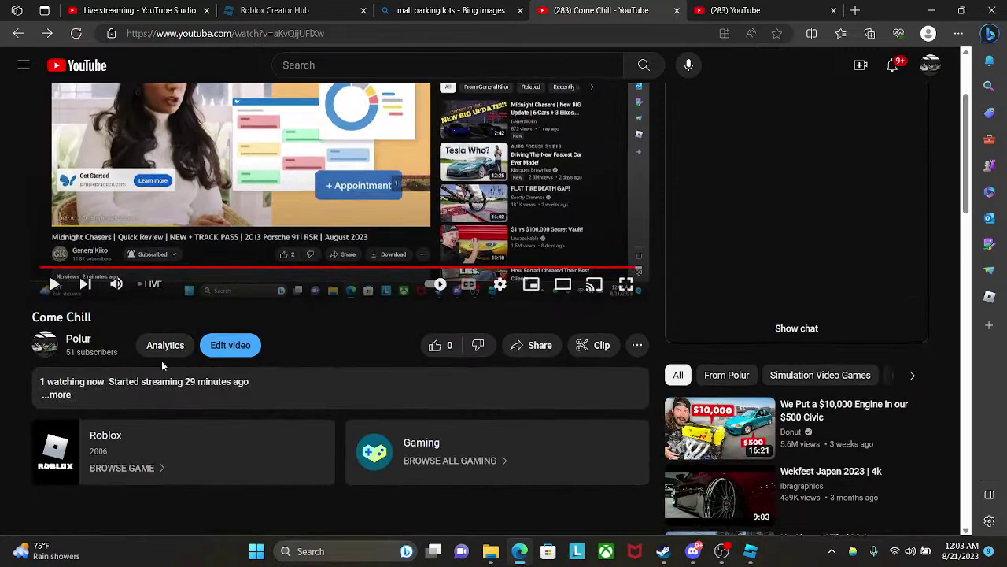
left_click(165, 346)
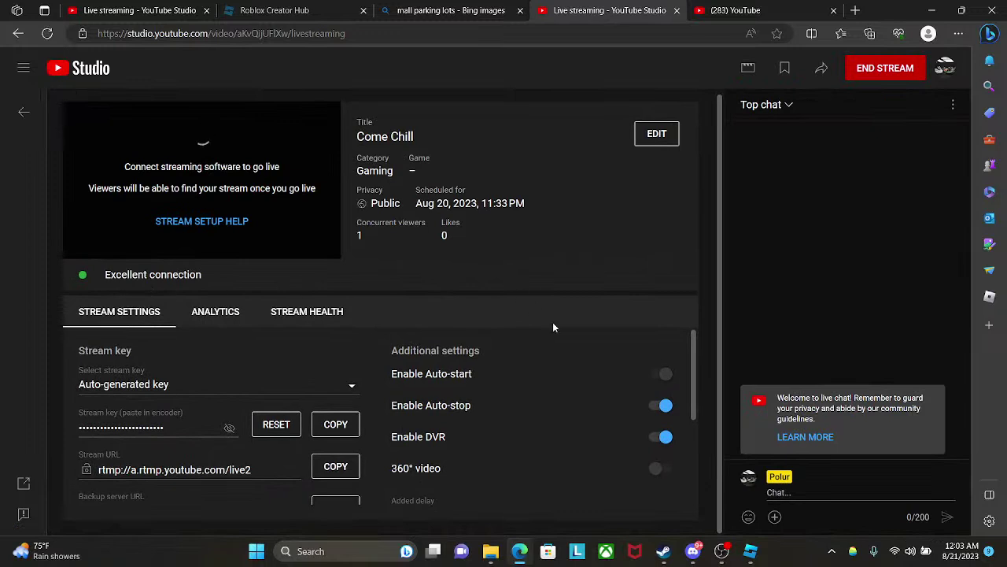
scroll(603, 389, "down", 4)
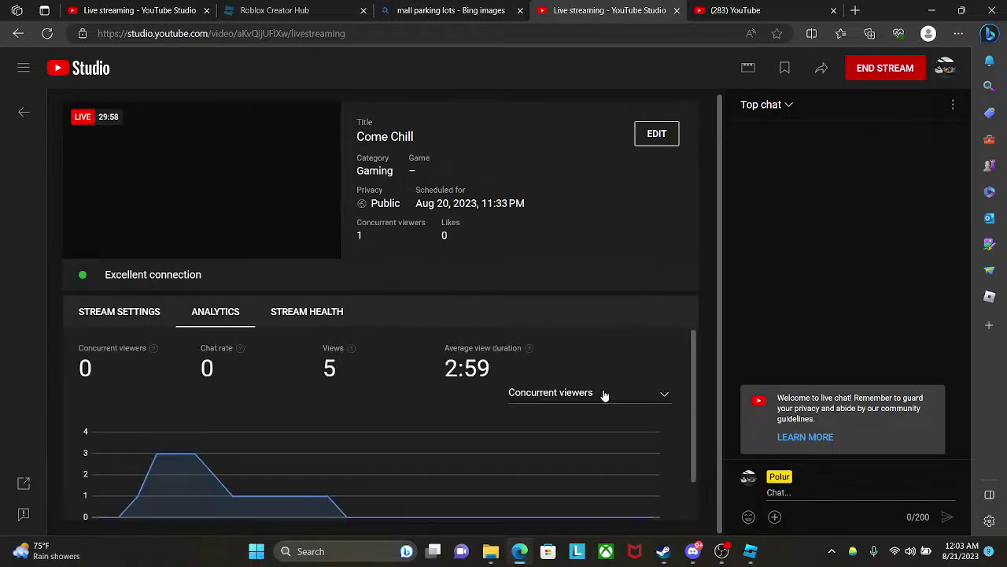
scroll(524, 408, "down", 1)
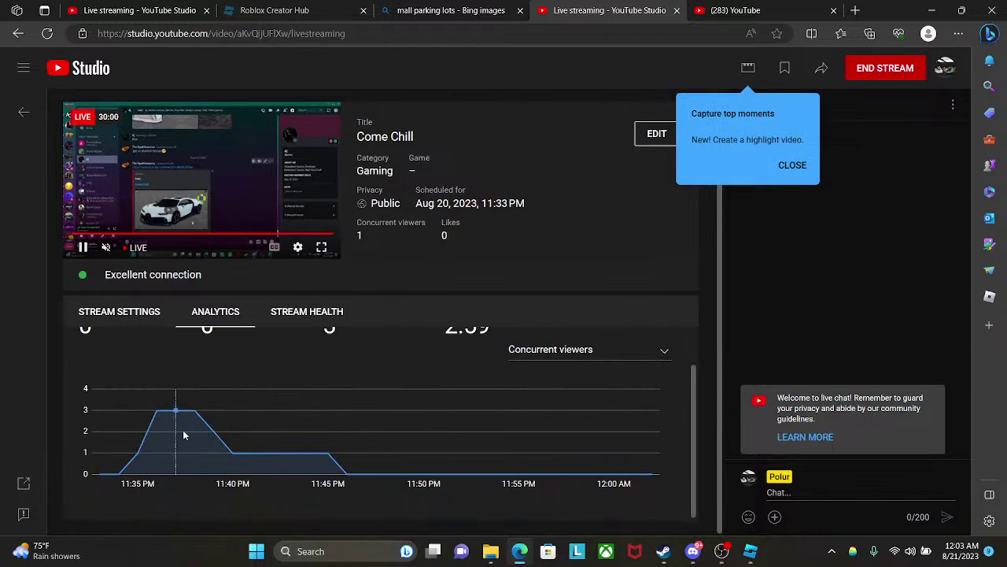
scroll(189, 434, "up", 1)
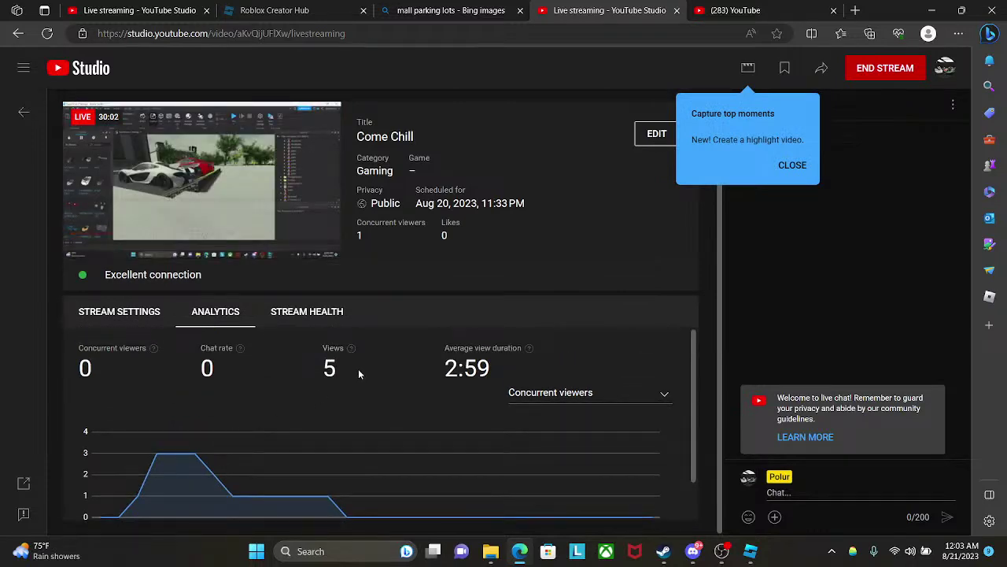
left_click(862, 205)
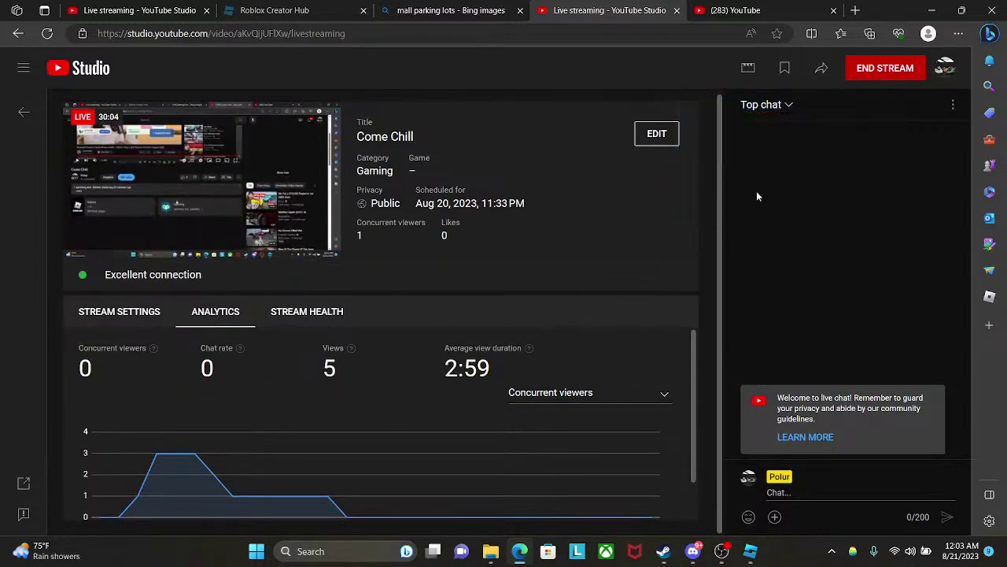
- Check the link sent in Discord, then return to the "Come Chill" watch page in Microsoft Edge and pause playback
left_click(440, 10)
left_click(686, 555)
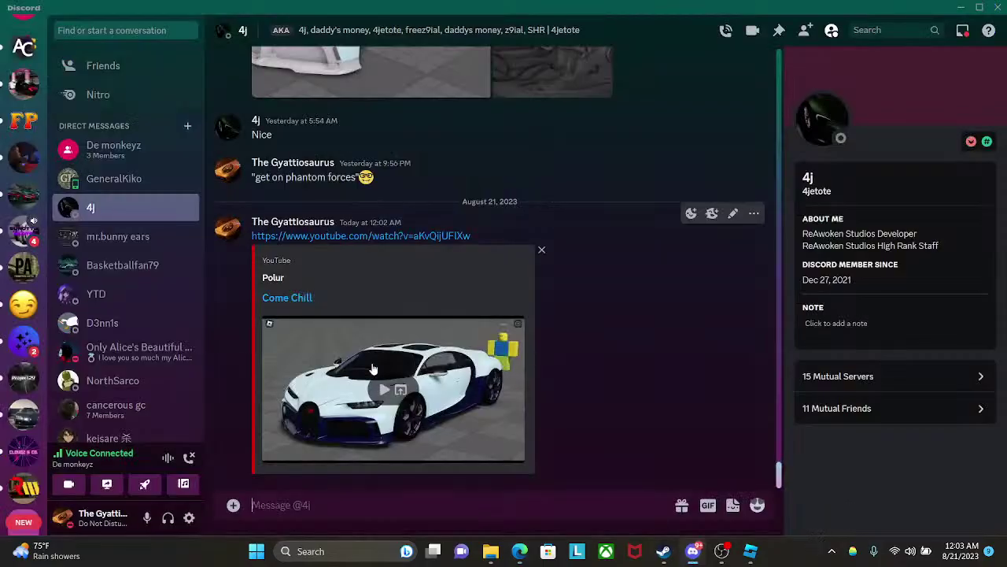
scroll(29, 217, "up", 2)
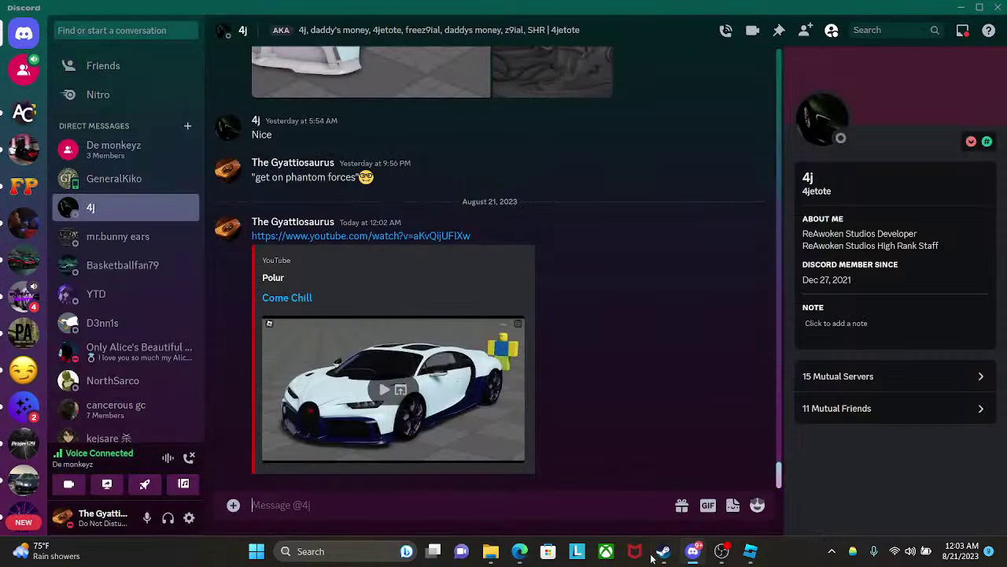
left_click(522, 552)
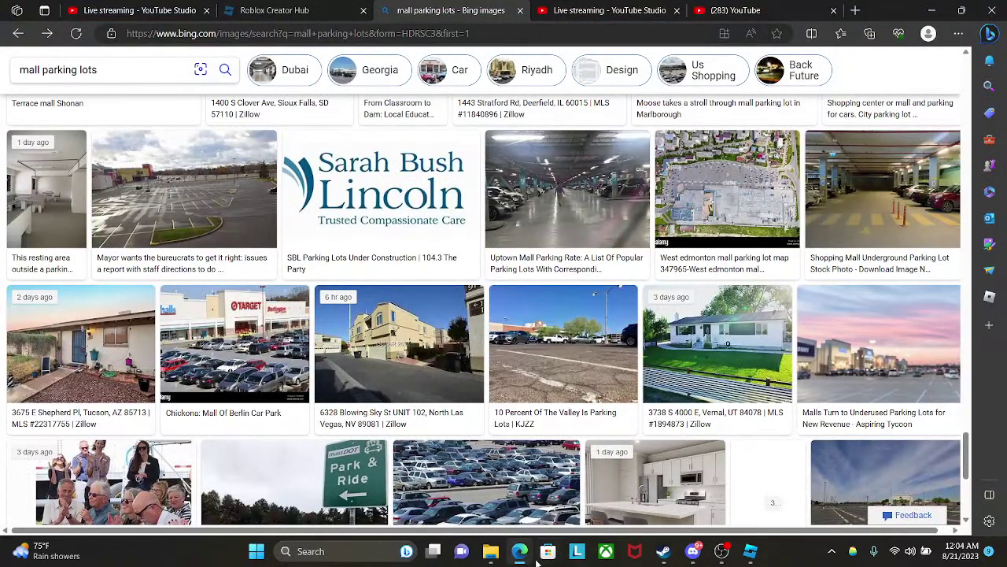
left_click(582, 10)
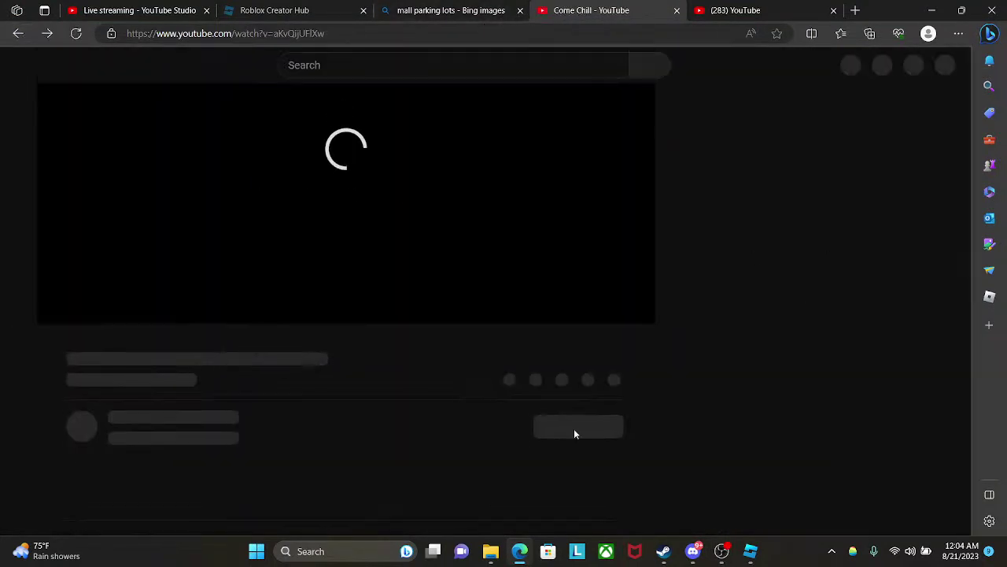
left_click(465, 231)
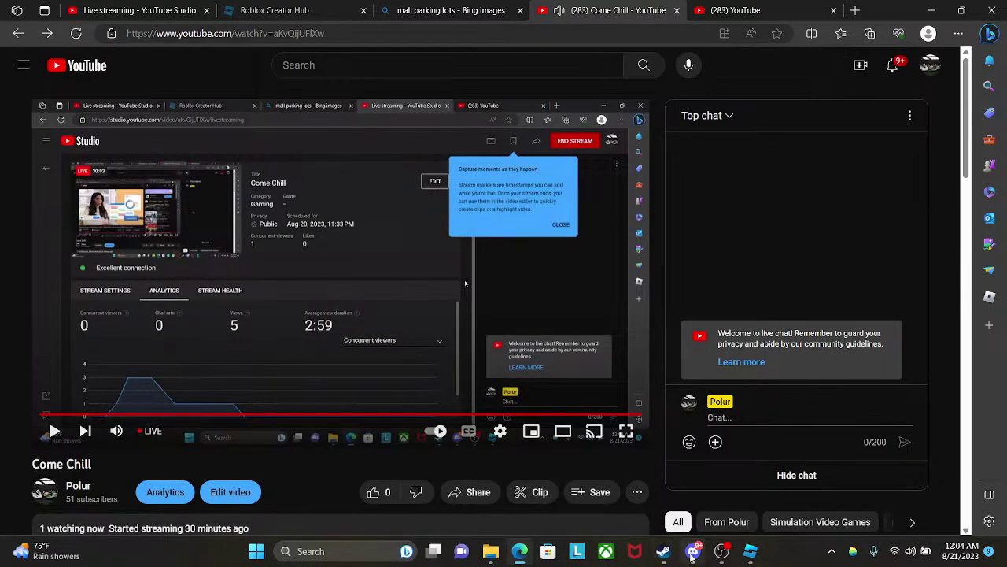
- Switch to Discord, look through the server list and return to Roblox Studio
left_click(693, 553)
scroll(2, 350, "down", 5)
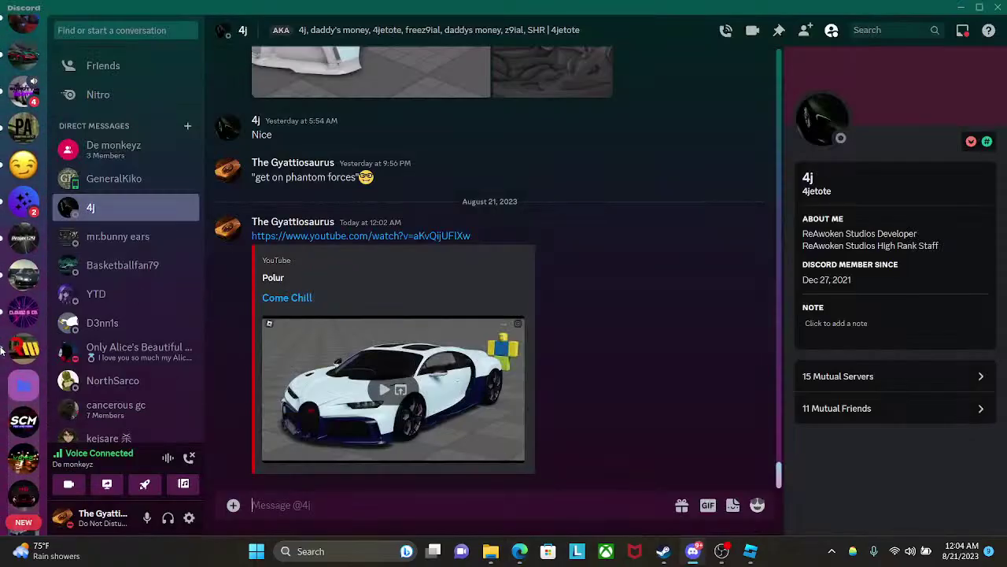
scroll(12, 351, "down", 10)
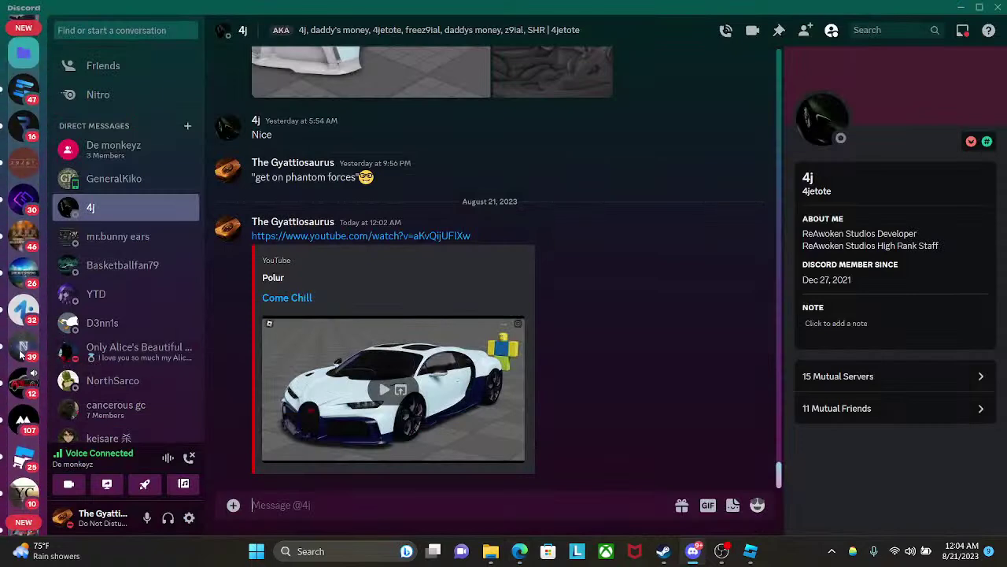
scroll(22, 349, "down", 10)
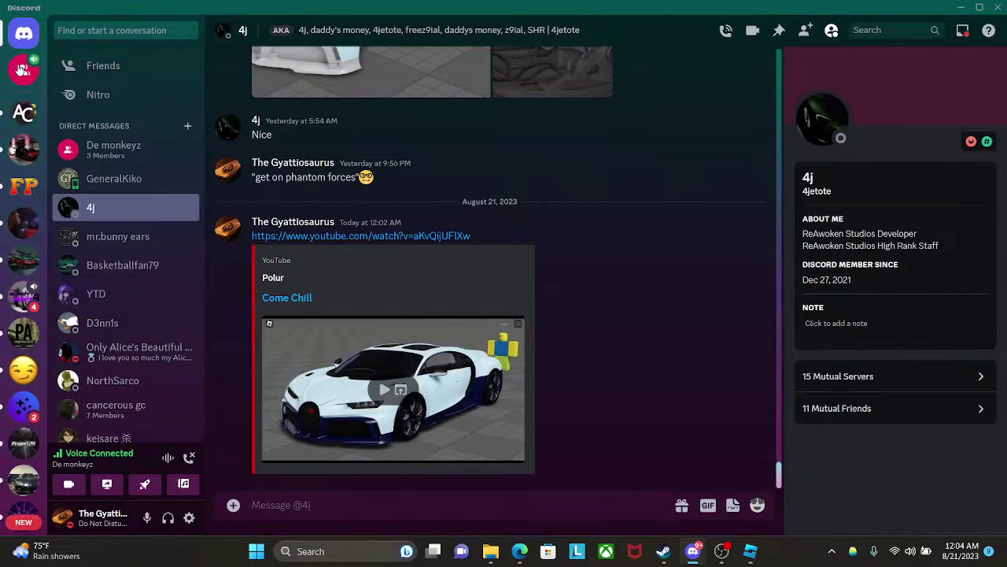
left_click(22, 70)
left_click(751, 549)
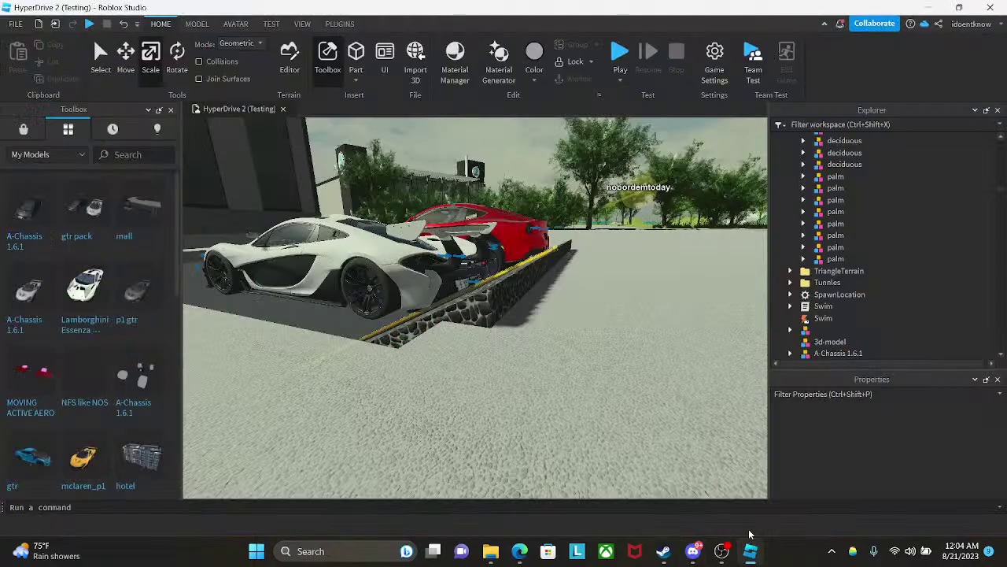
left_click(520, 559)
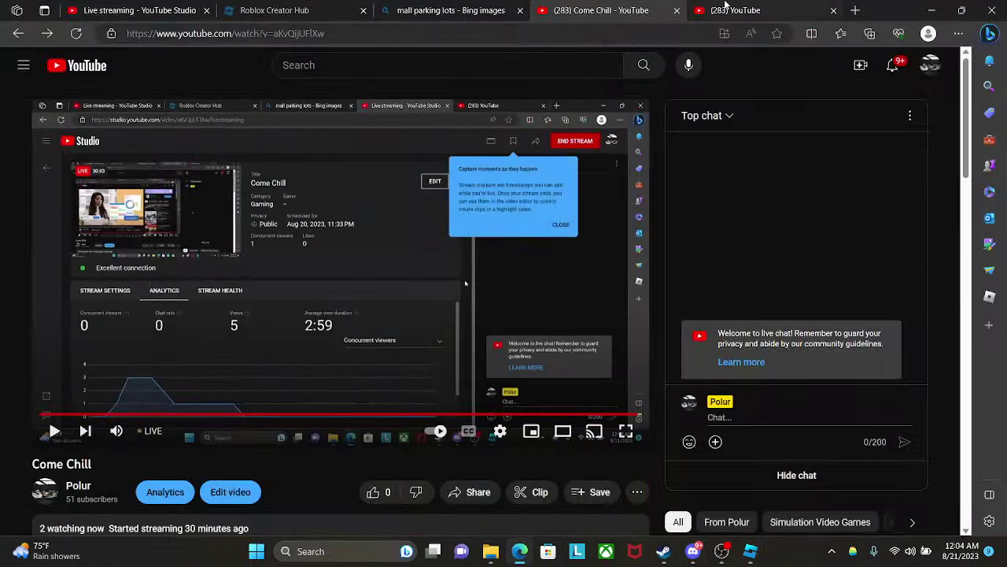
left_click(725, 8)
left_click(292, 8)
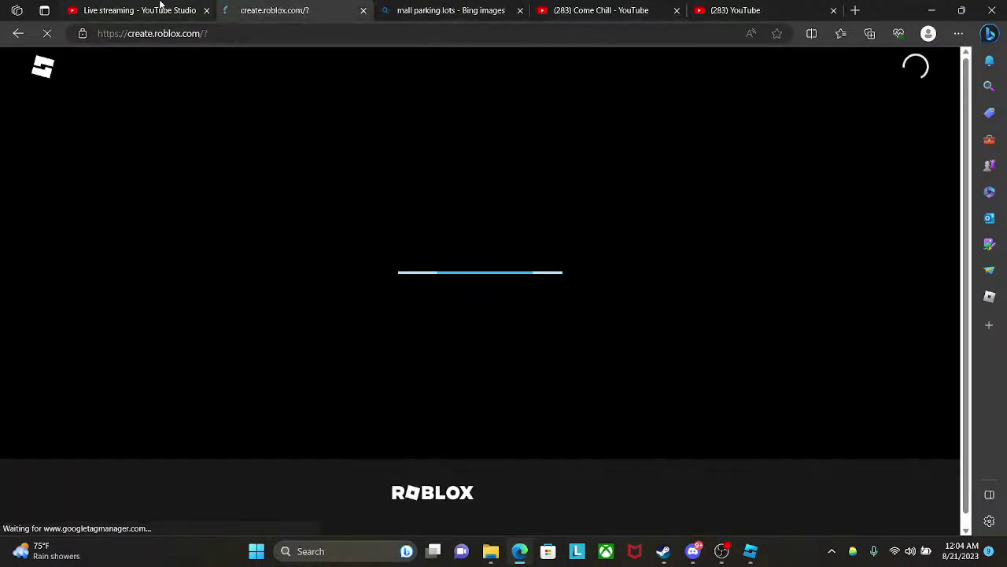
left_click(404, 6)
left_click(322, 8)
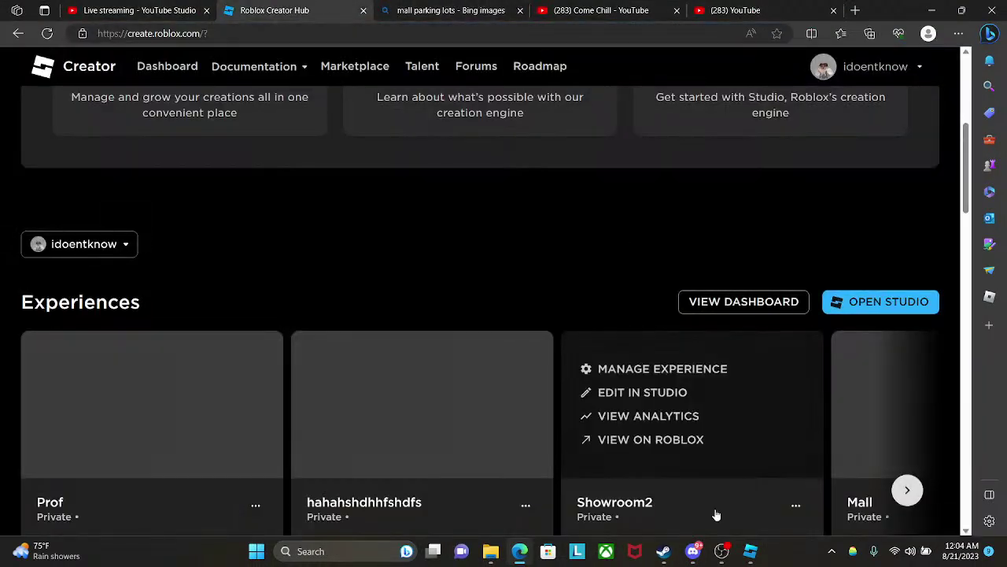
left_click(693, 551)
left_click(750, 551)
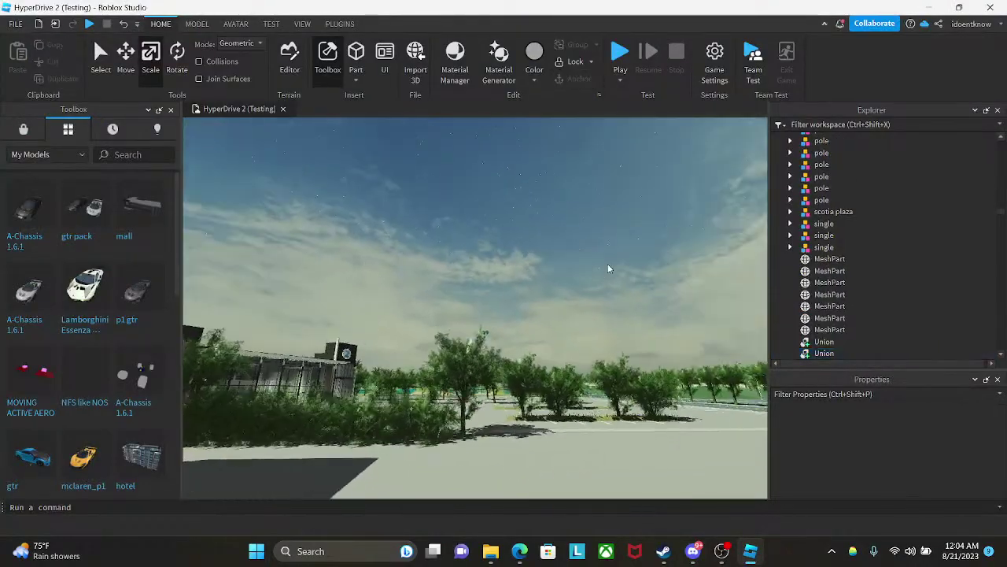
- Set the reflectance of the black neon part covering the HyperDrive 2 "One Man Three Cars" poster to 0.1
mouse_move(607, 268)
right_mouse_down()
mouse_move(614, 275)
mouse_move(608, 263)
right_mouse_up()
key("w")
key("w")
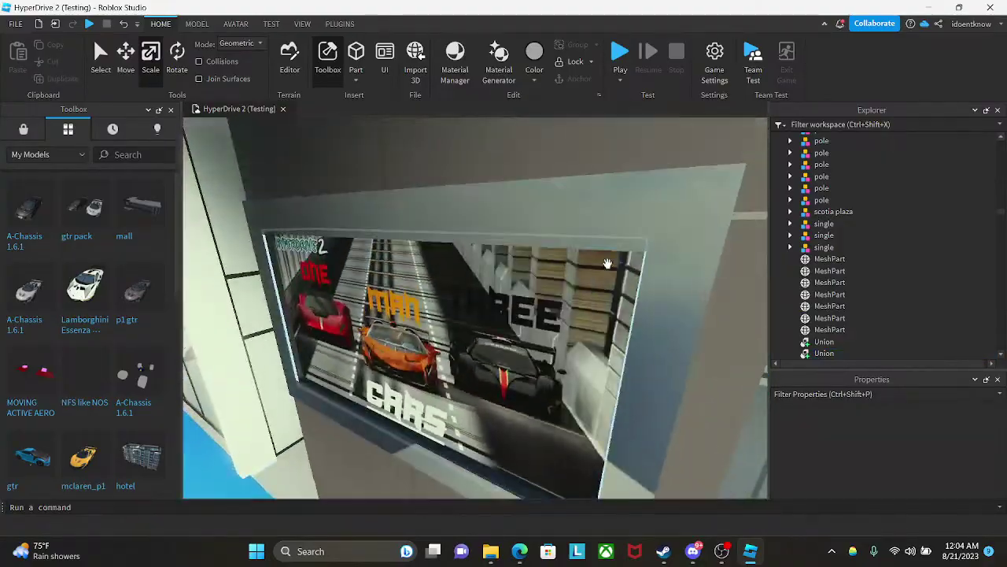
key("w")
right_click_drag(608, 264, 607, 264)
key("s")
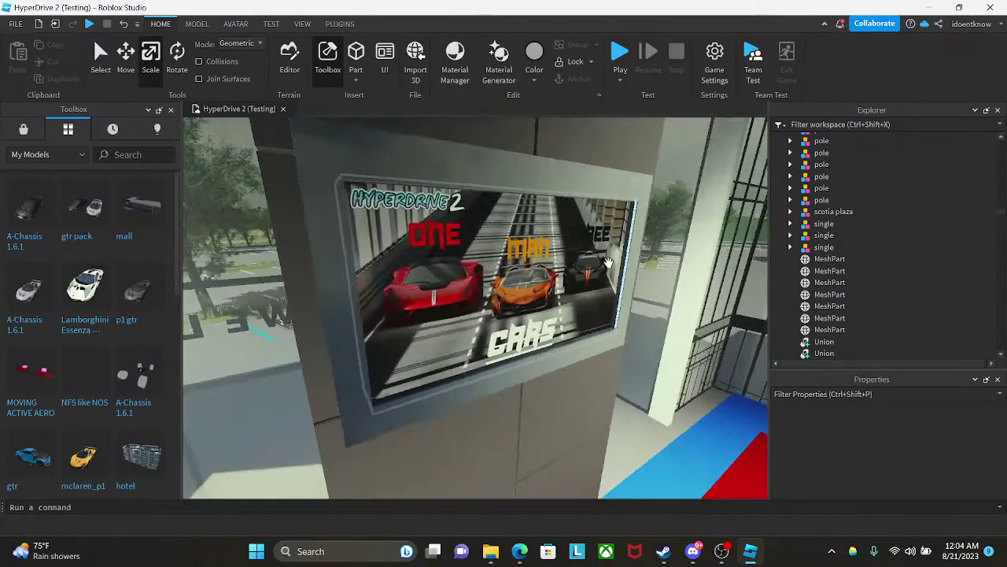
left_click(607, 263)
scroll(953, 454, "down", 1)
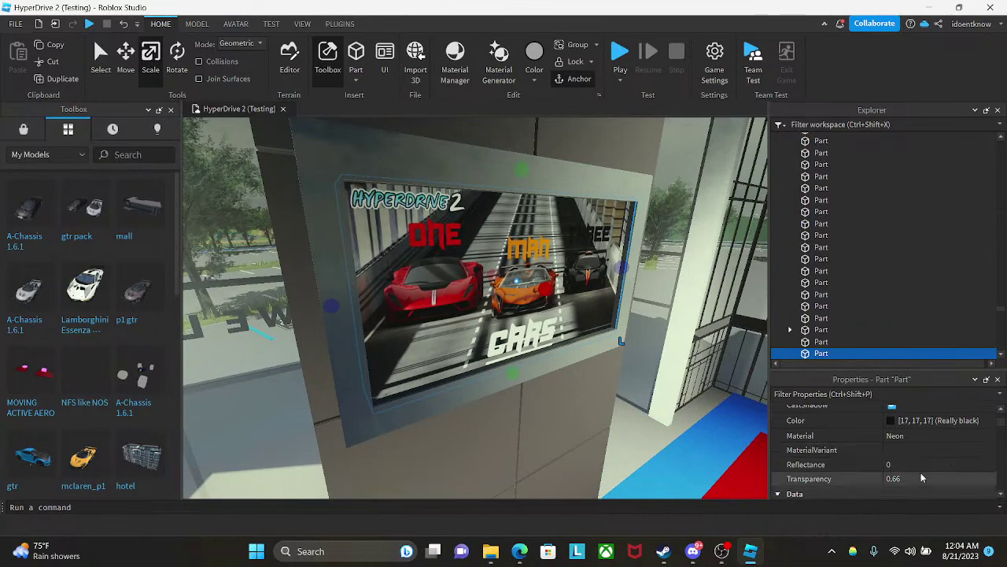
left_click(922, 467)
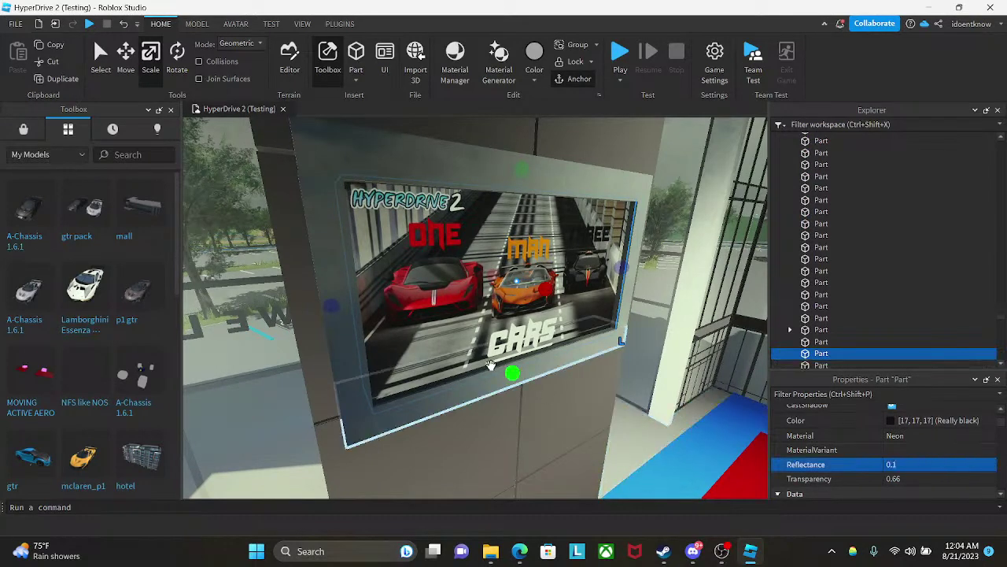
- Try a transparency of 0.45 on the poster's cover part and restore the previous value
right_click_drag(491, 365, 491, 367)
key("w")
type("s")
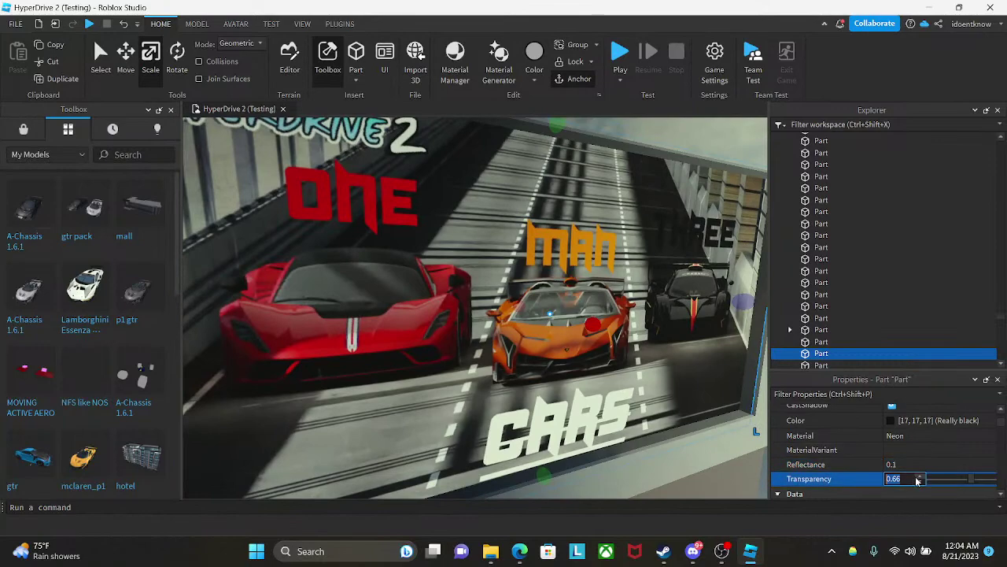
type(".45")
key("BackSpace")
key("BackSpace")
key("BackSpace")
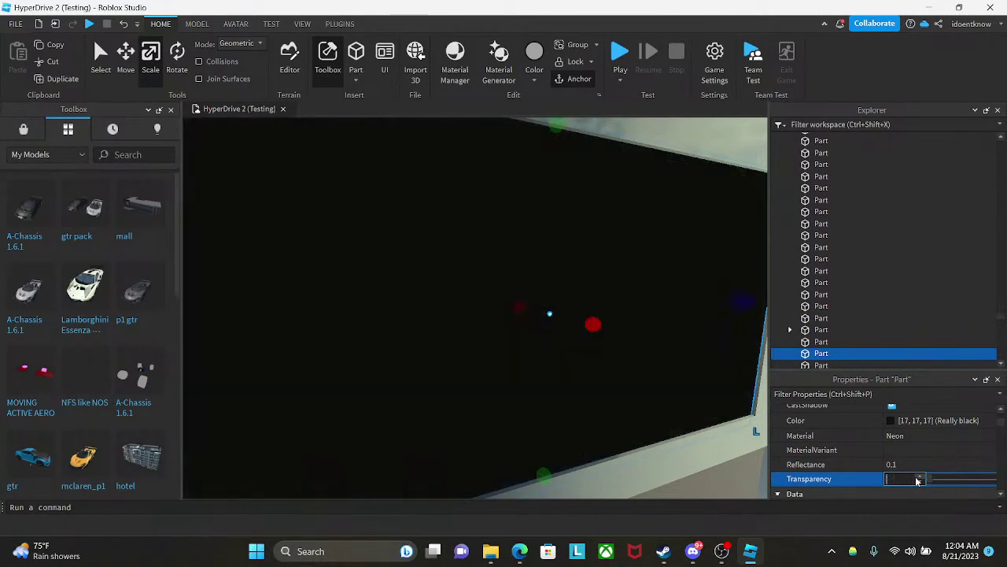
key("Return")
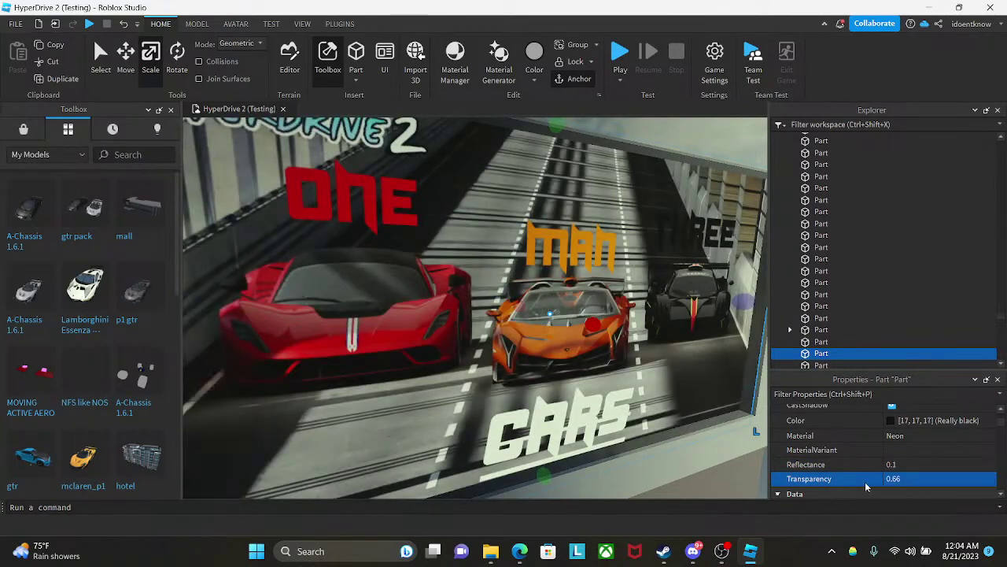
- Examine the tree-lined parking lot, the car showroom interior and the surrounding roads of the map
right_click_drag(578, 427, 498, 331)
key("w")
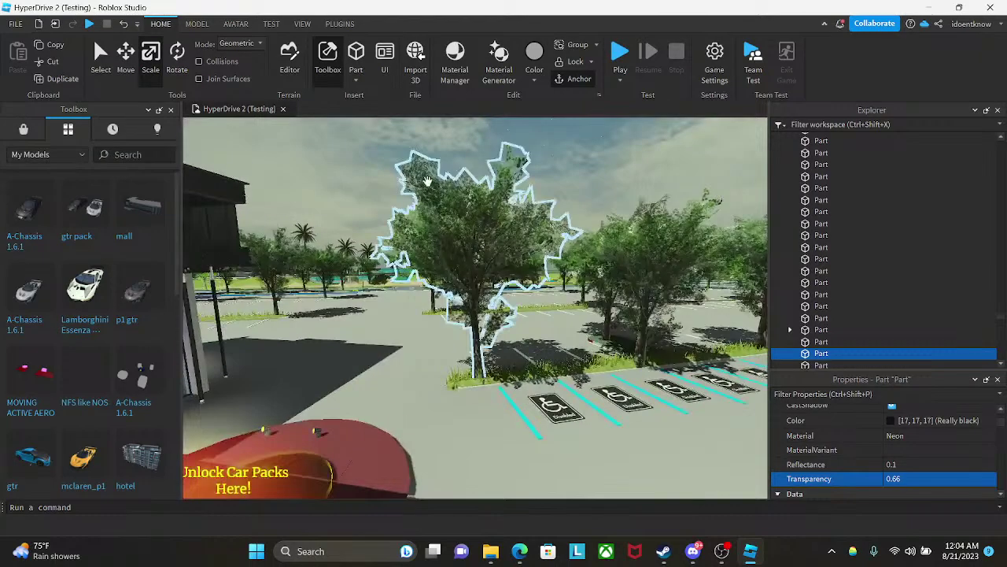
left_click(426, 181)
left_click(358, 165)
scroll(359, 165, "down", 10)
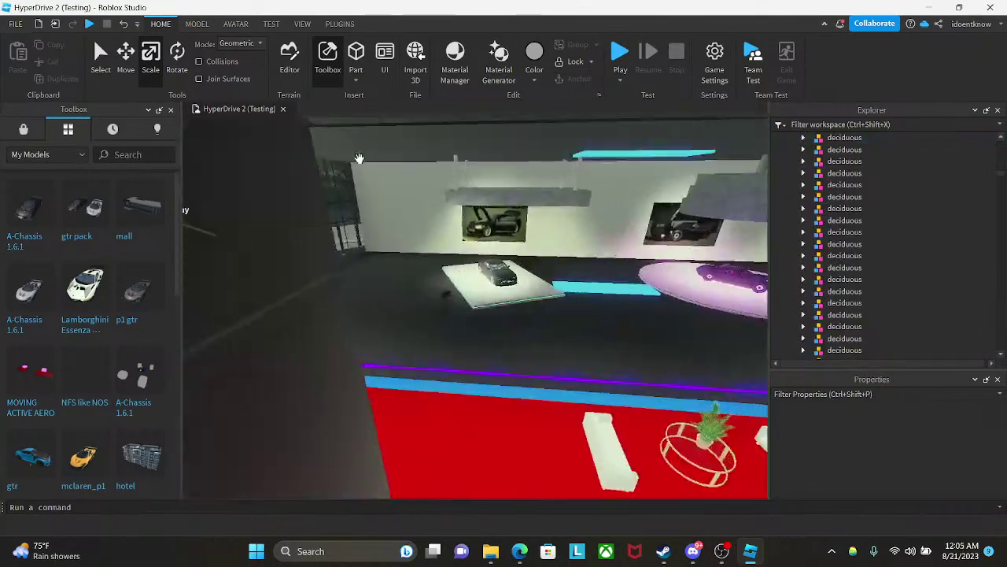
key("w")
right_click_drag(358, 158, 378, 158)
key("w")
key("w")
key("w")
key("w")
key("w")
key("w")
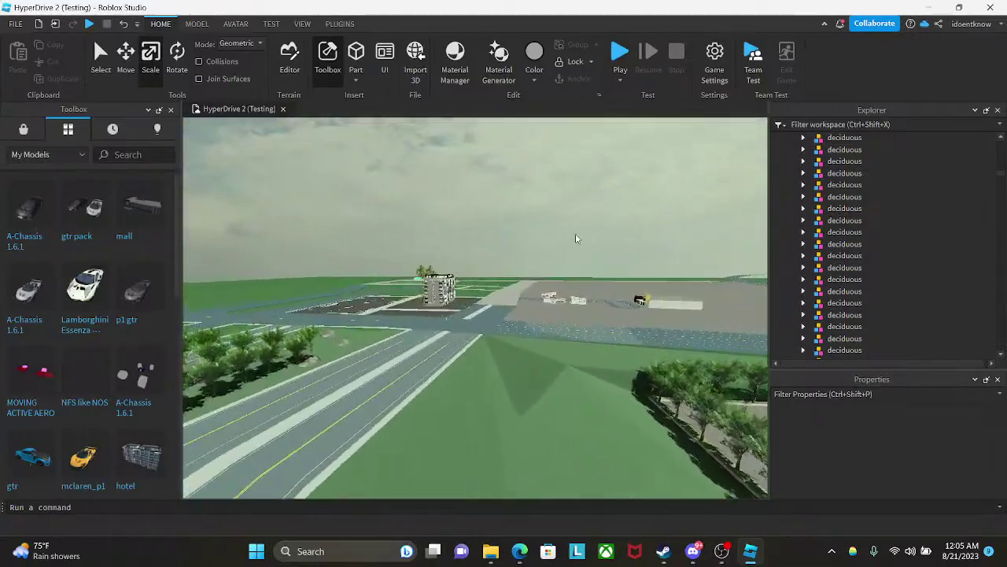
- Collapse the Workspace tree and set the Lighting service's Technology to Future
scroll(853, 227, "up", 15)
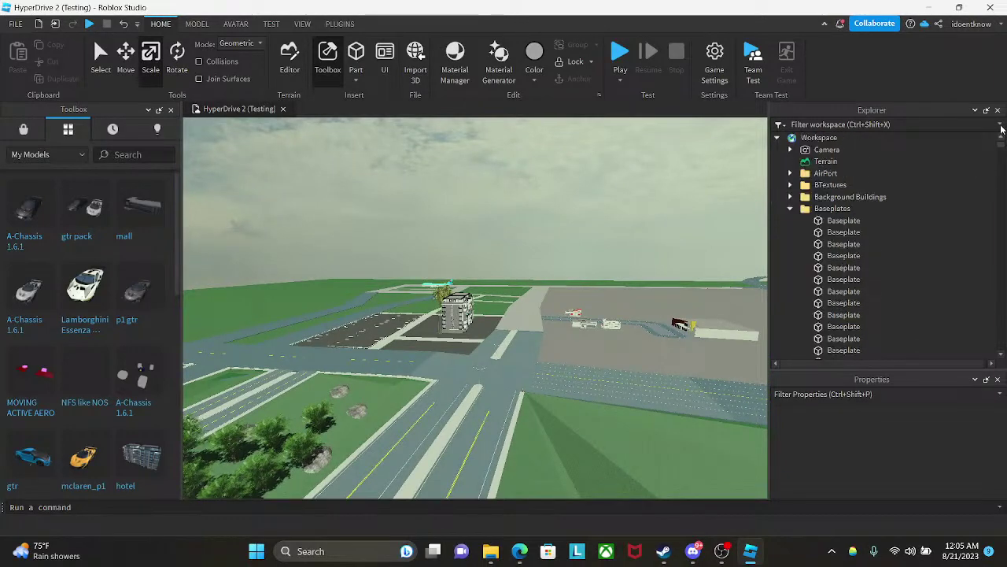
left_click(778, 137)
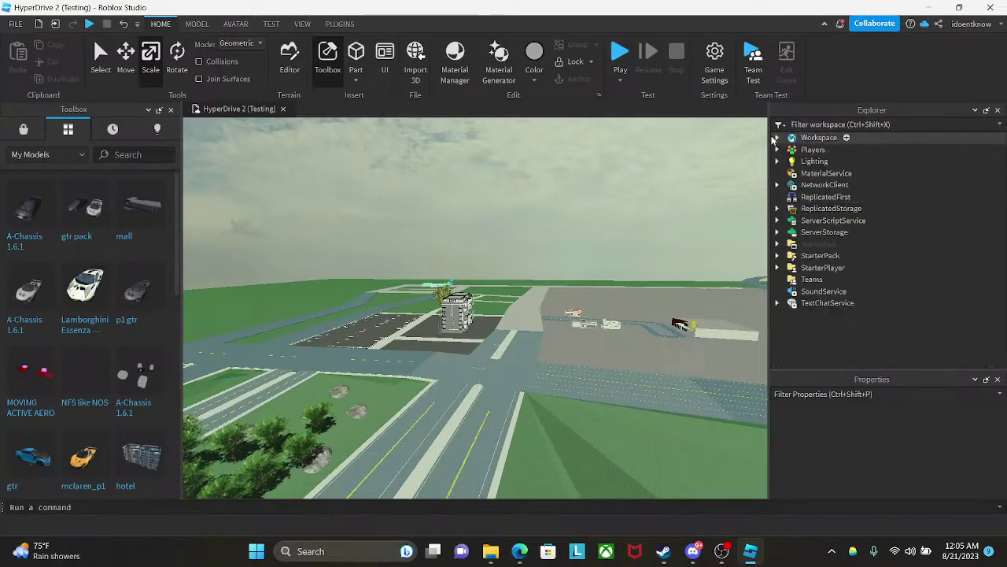
left_click(811, 161)
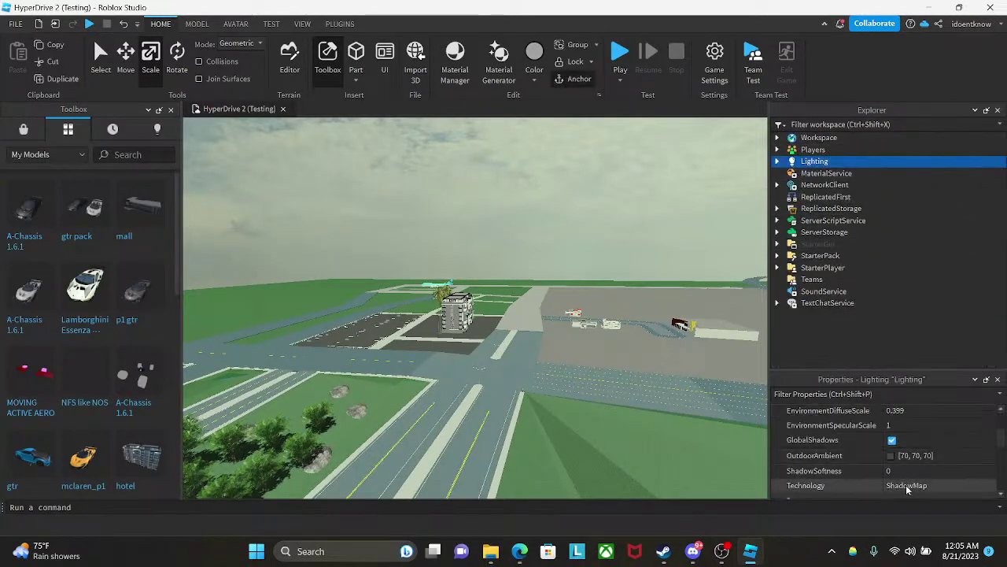
right_click_drag(542, 411, 520, 373)
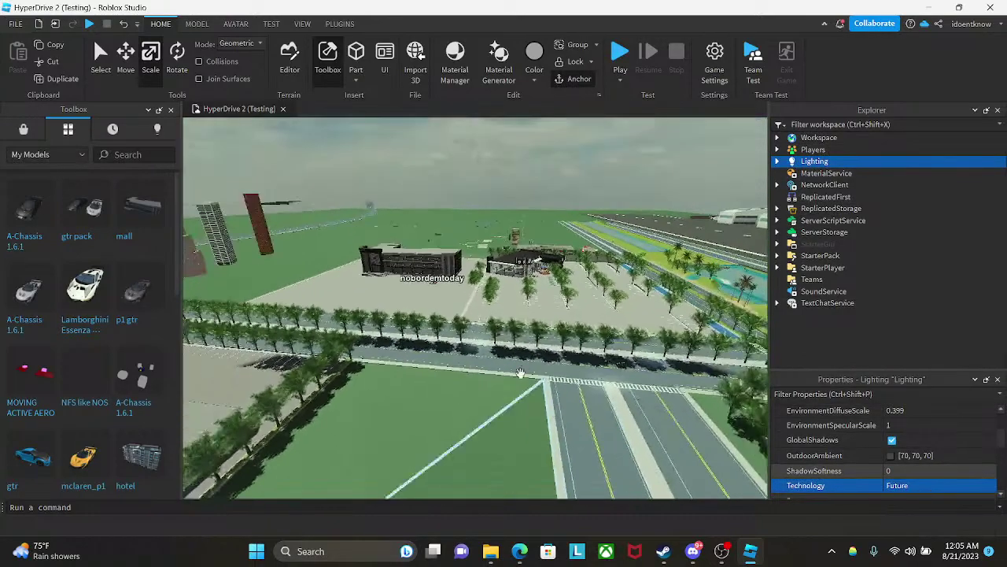
- Examine the Dealer model from outside and the lit car display inside its showroom
left_click(531, 262)
key("f")
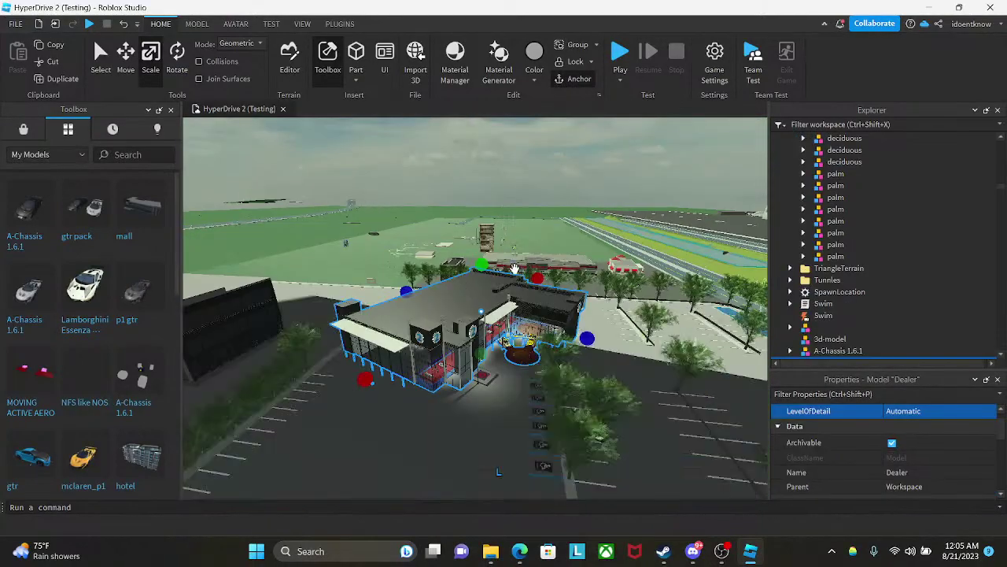
right_click_drag(431, 307, 428, 299)
right_click_drag(610, 380, 594, 378)
key("w")
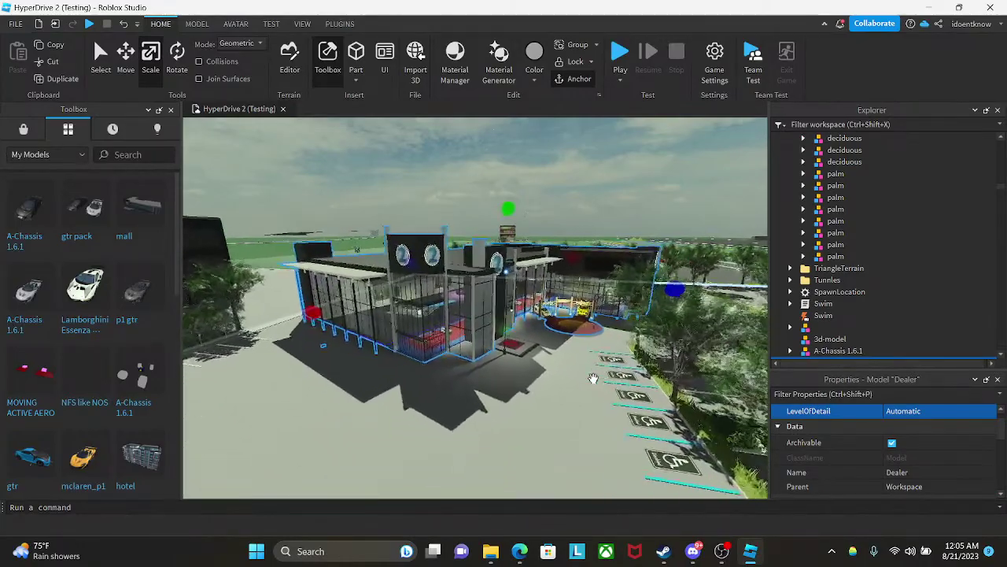
key("w")
right_click_drag(524, 372, 516, 373)
key("a")
right_click_drag(700, 412, 653, 413)
scroll(914, 463, "up", 1)
scroll(835, 262, "down", 4)
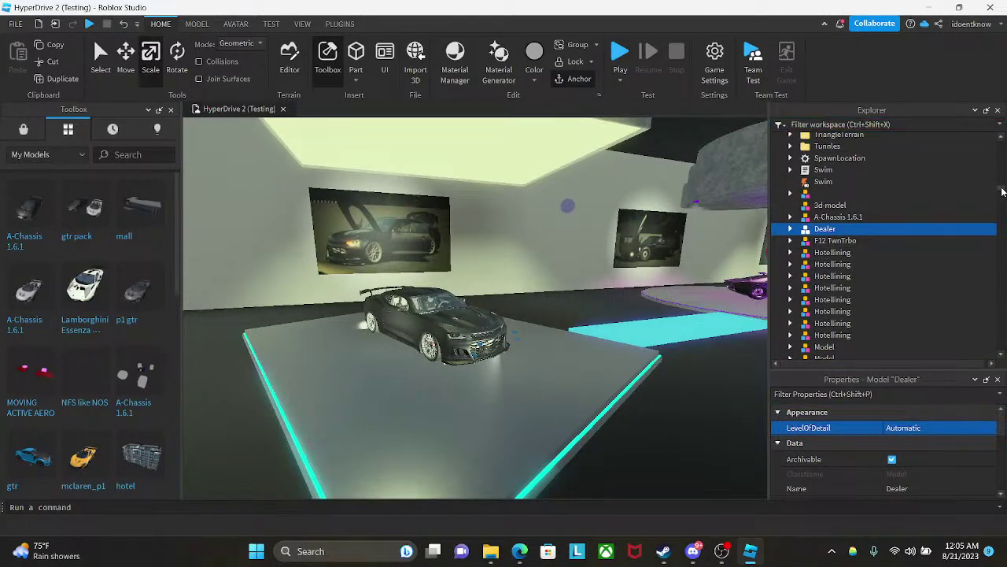
- Collapse the Workspace tree, try ShadowMap as the Lighting service's Technology, and set it back to Future
left_click_drag(1002, 192, 1001, 135)
left_click(777, 138)
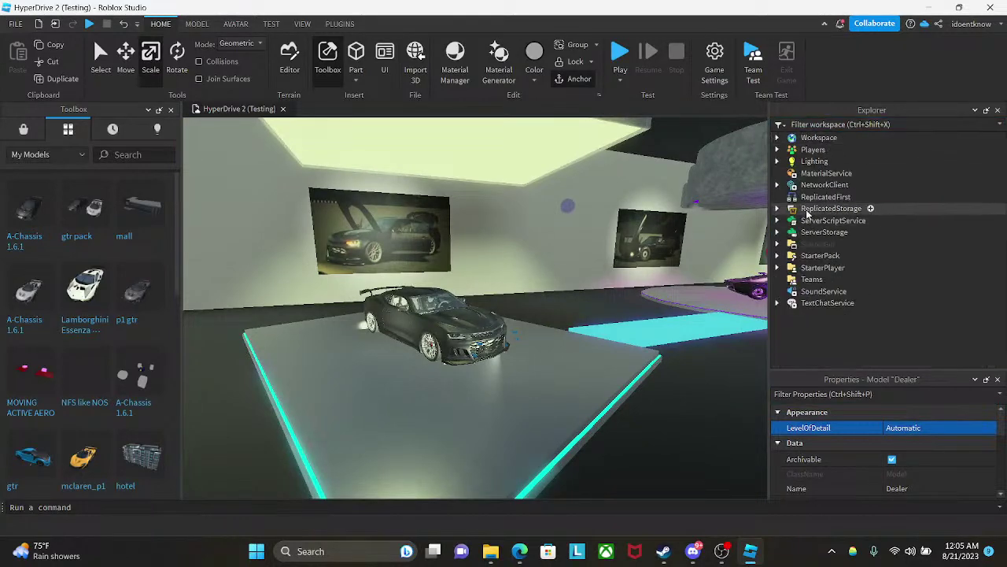
left_click(811, 161)
scroll(925, 475, "down", 3)
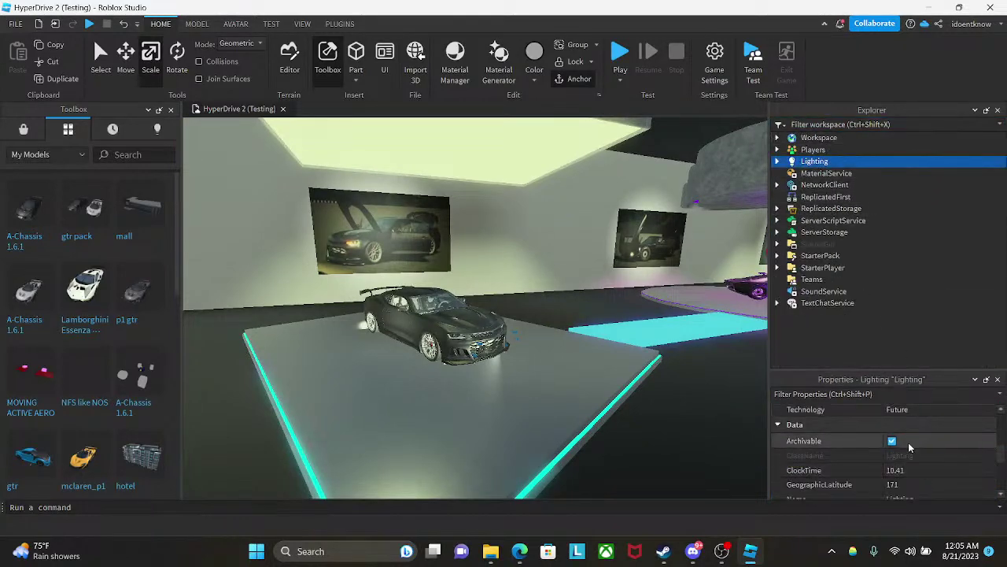
scroll(911, 437, "up", 2)
left_click(905, 488)
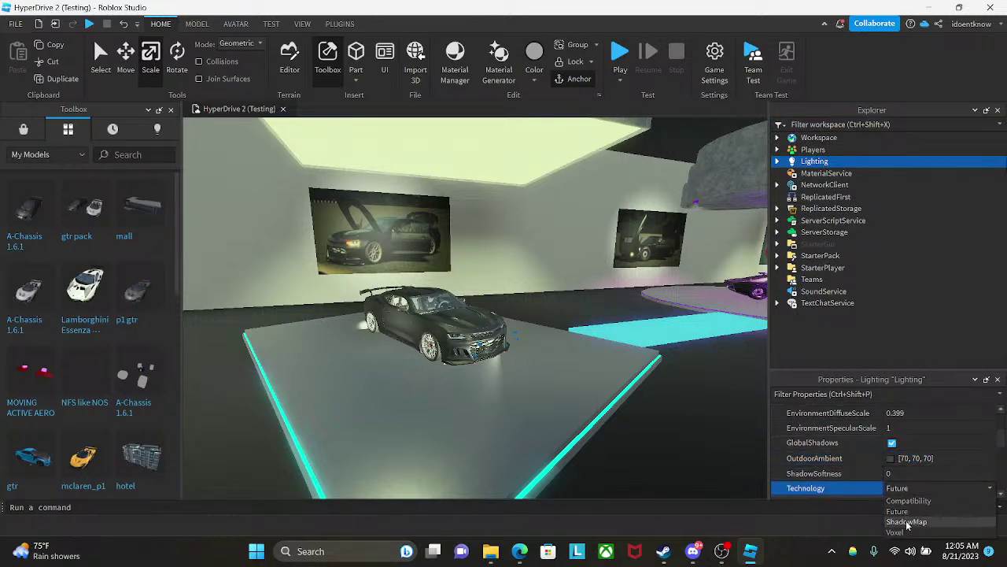
left_click(906, 521)
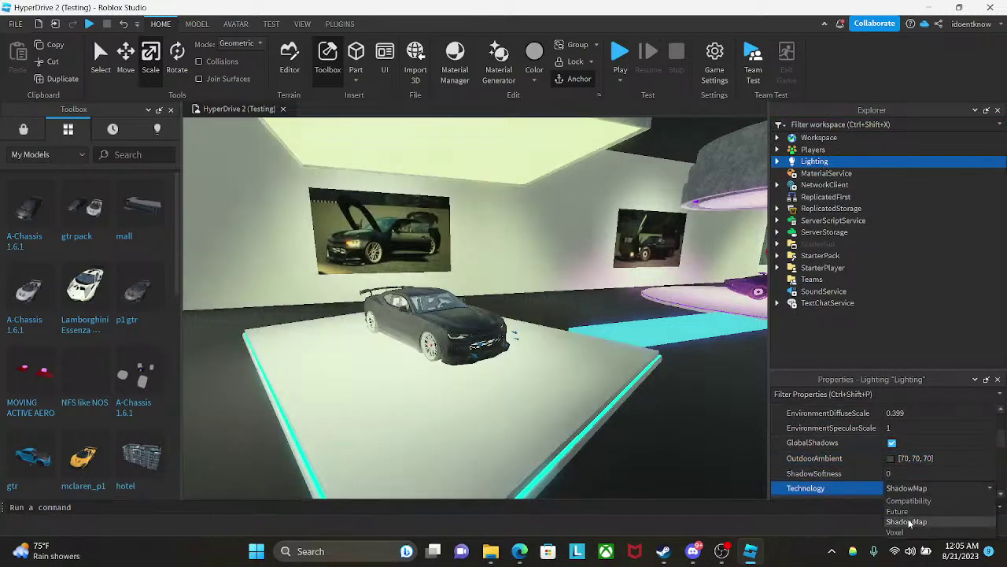
left_click(914, 492)
left_click(912, 511)
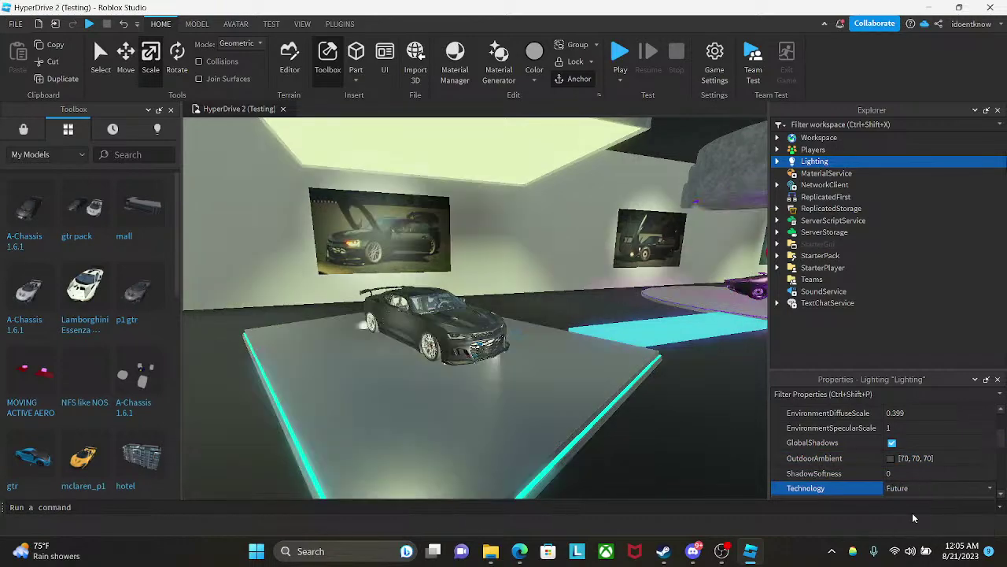
- Switch to Discord and check the group chat and the direct message conversation containing the shared stream link
left_click(555, 510)
left_click(519, 550)
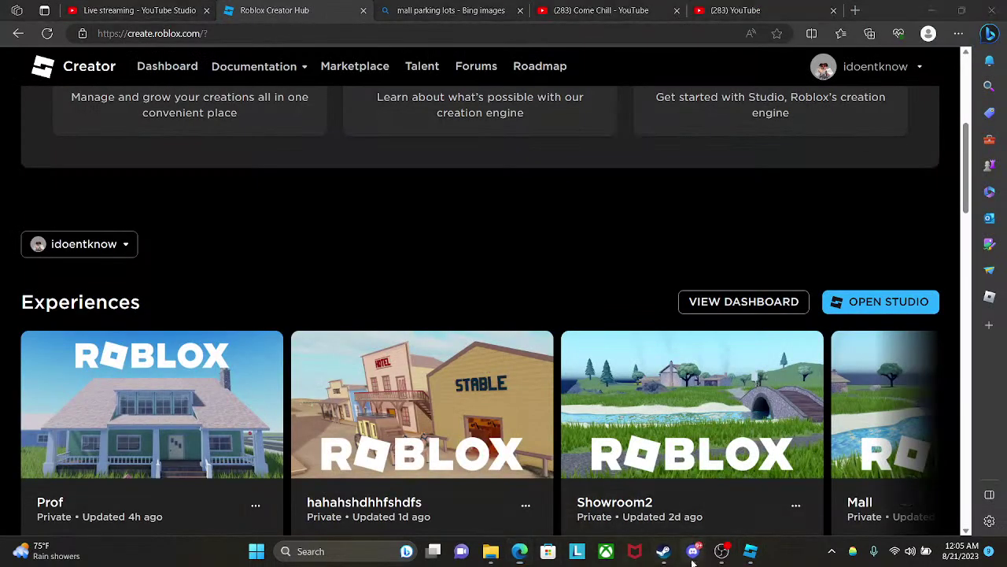
left_click(692, 551)
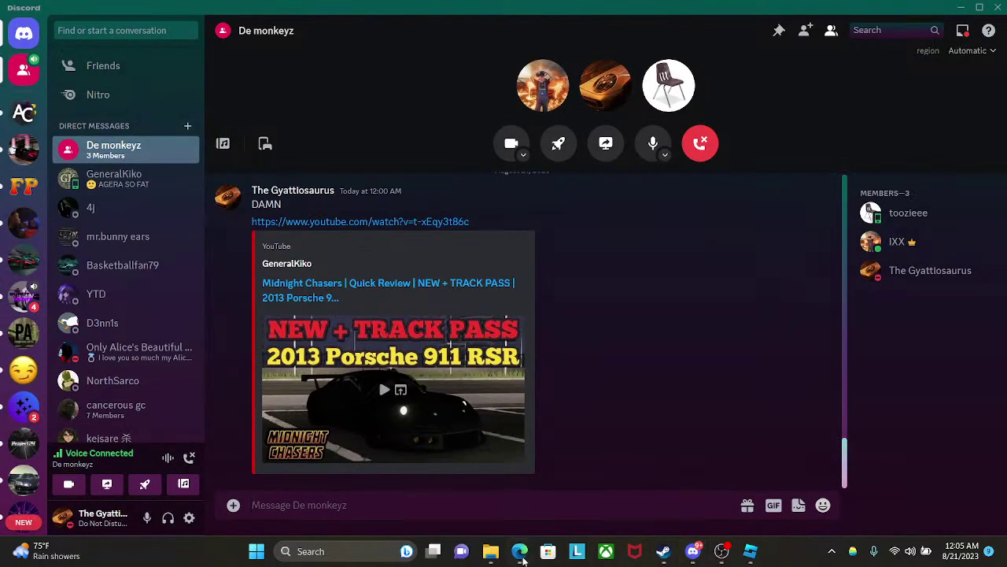
left_click(118, 236)
- Switch to the browser and post "lol" in the live chat of the Come Chill stream on YouTube
left_click(519, 551)
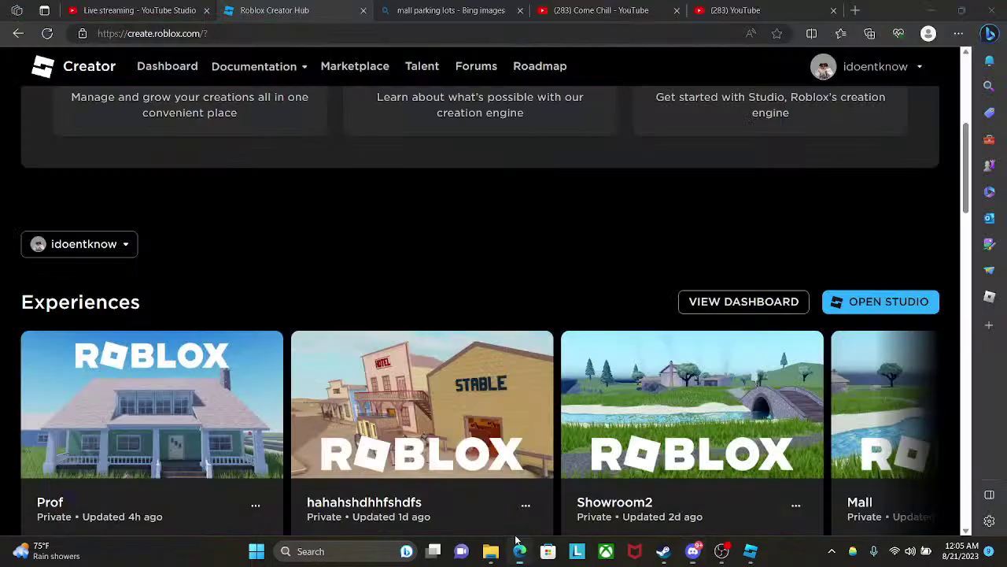
left_click(735, 10)
left_click(602, 10)
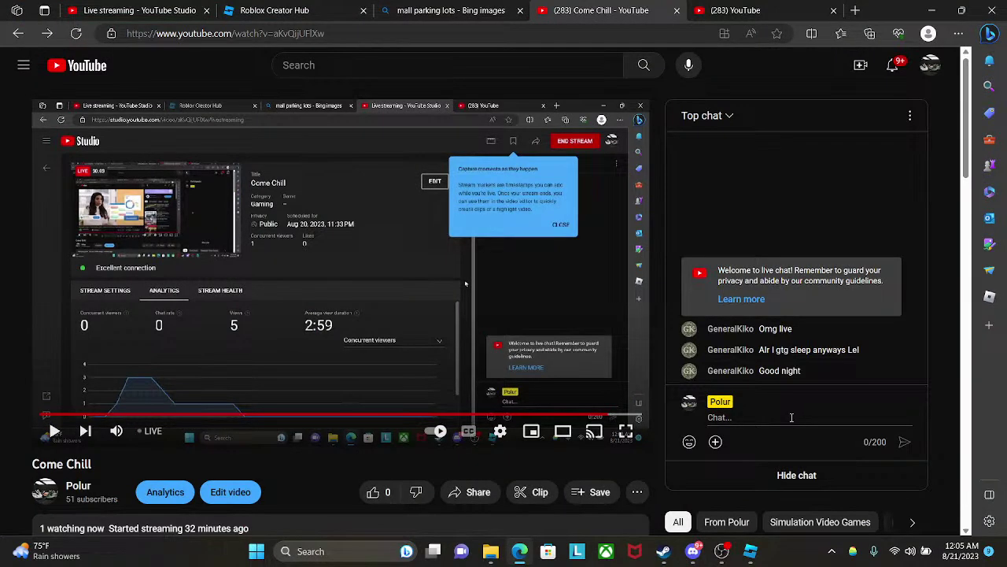
key("Return")
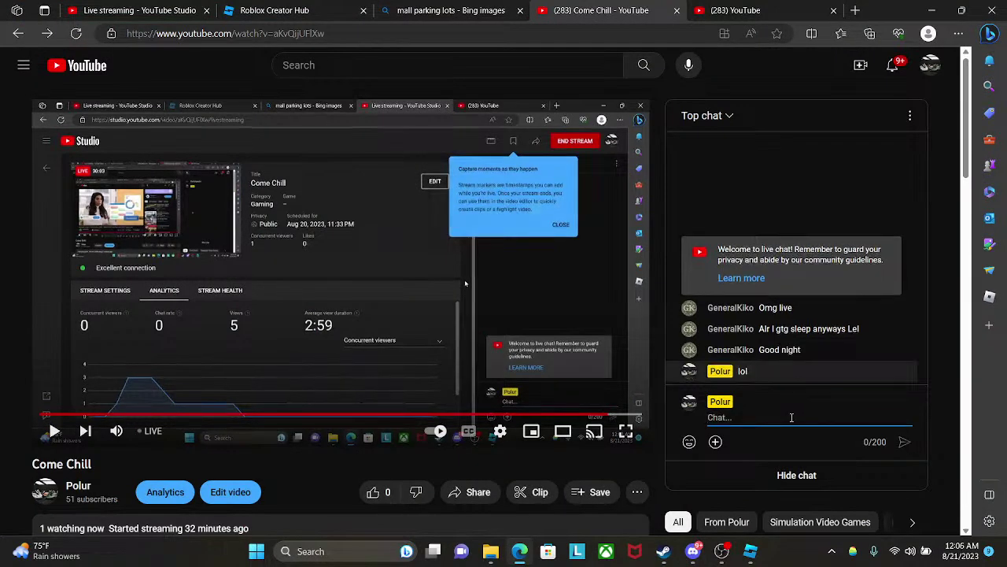
- Check the Discord conversation again and view the participants of the Come Chill stream's live chat on YouTube
left_click(751, 553)
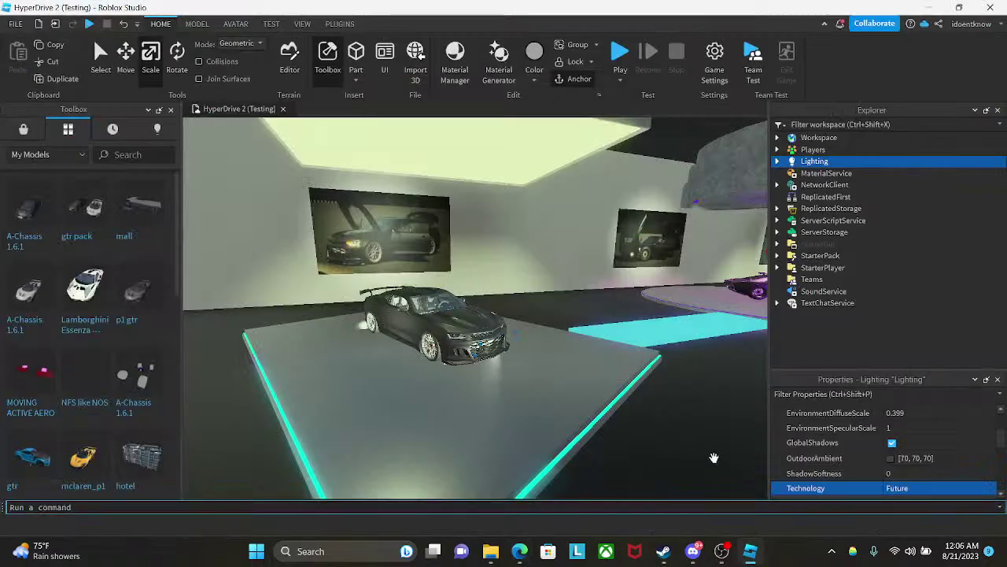
left_click(696, 554)
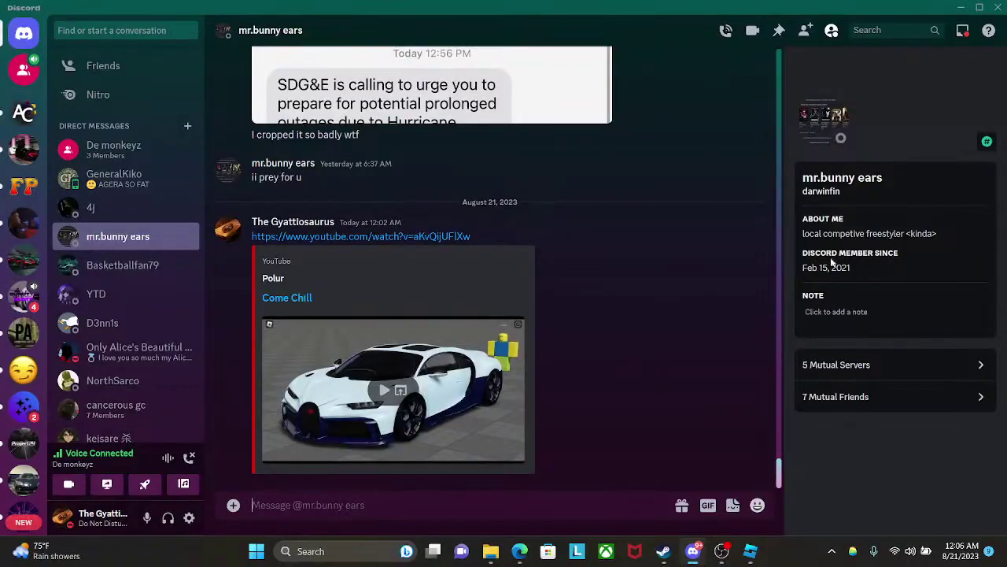
left_click(523, 555)
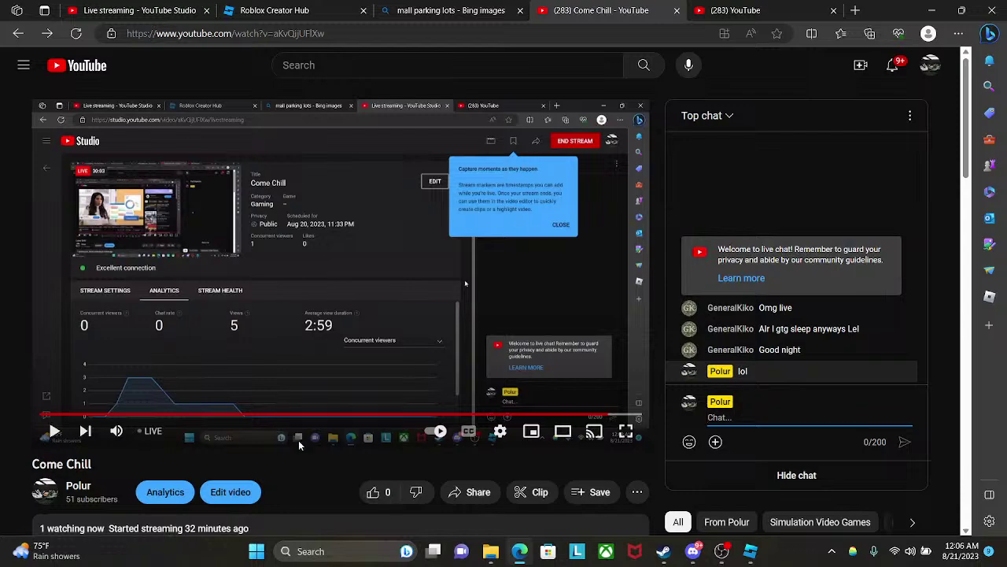
scroll(342, 423, "down", 5)
scroll(342, 422, "up", 5)
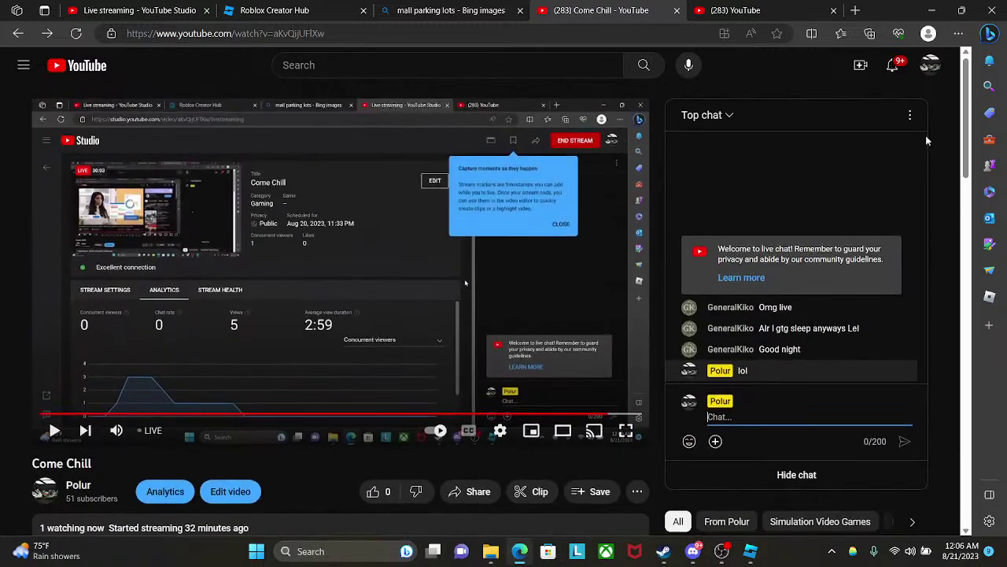
left_click(910, 115)
left_click(823, 168)
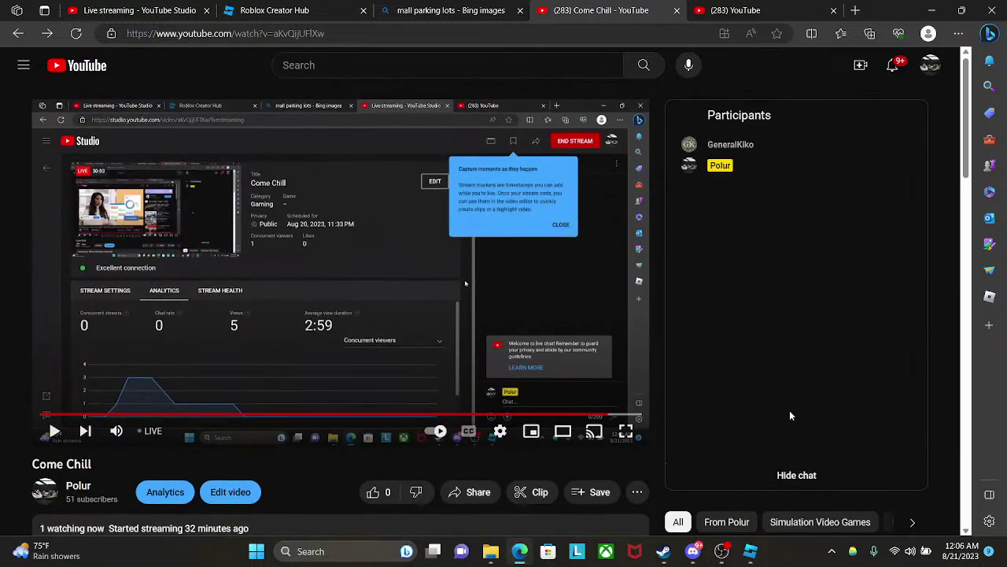
left_click(272, 10)
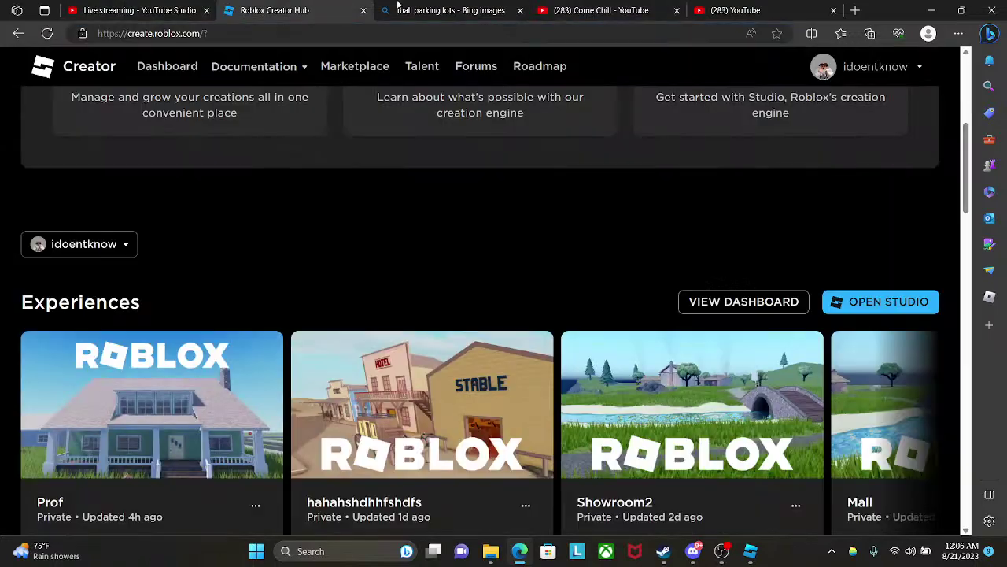
left_click(581, 7)
- Switch to Roblox Studio and examine the lot between the dealership and the long dark building, focusing on the paved patch beside it
left_click(749, 553)
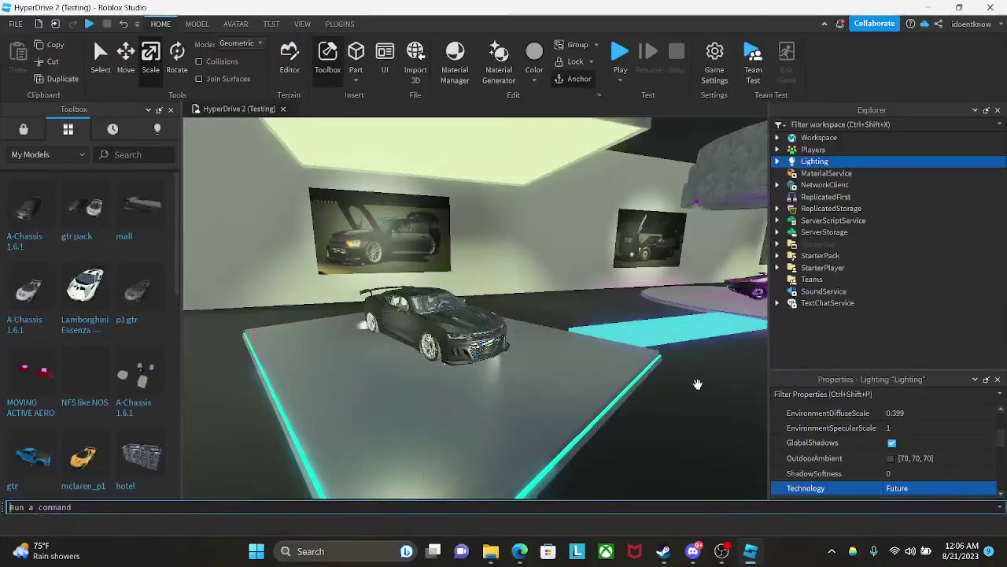
right_click_drag(488, 276, 442, 278)
key("s")
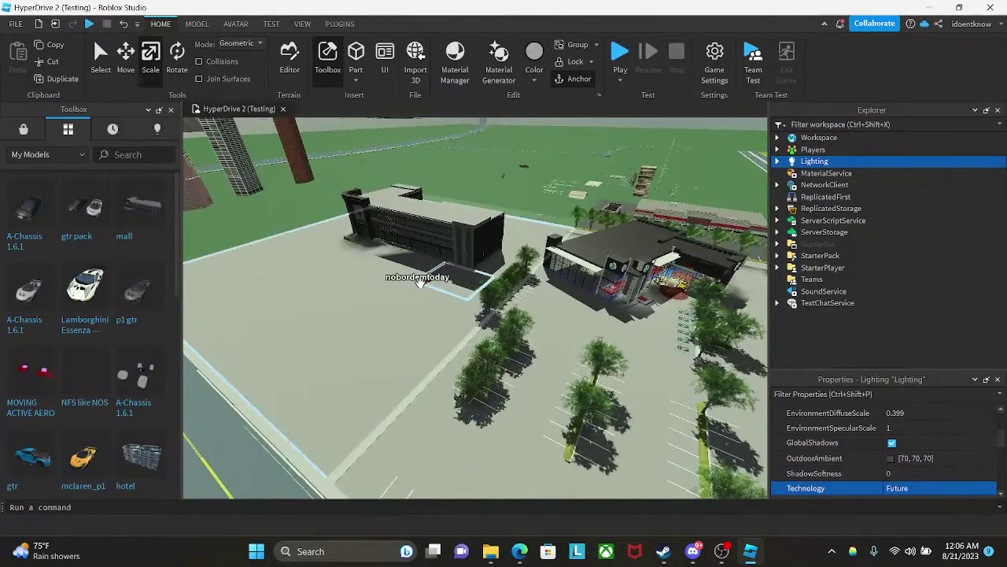
left_click(423, 277)
key("f")
right_click_drag(483, 128, 435, 148)
left_click(433, 143)
- Switch to Discord and look through the server list
left_click(693, 551)
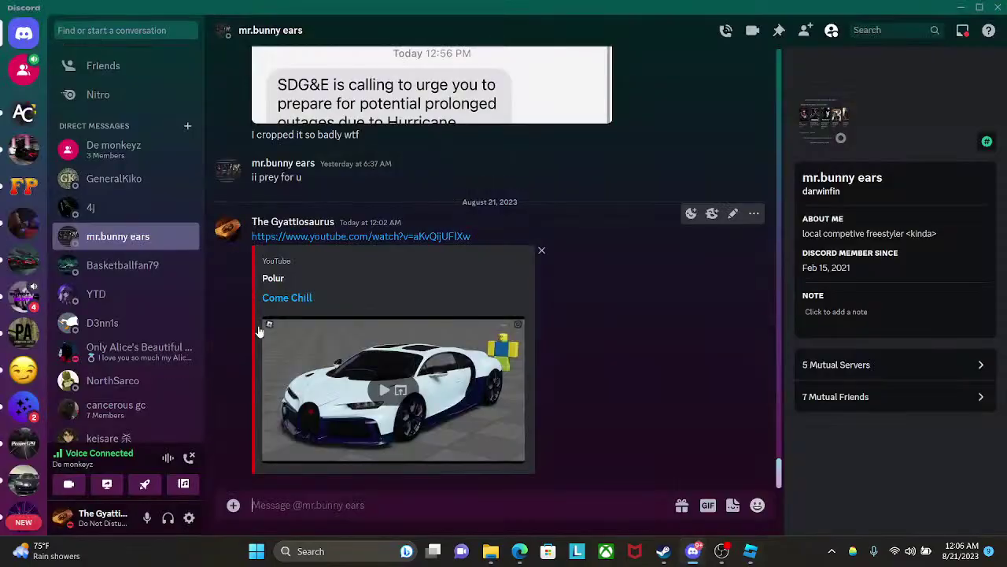
scroll(2, 309, "down", 10)
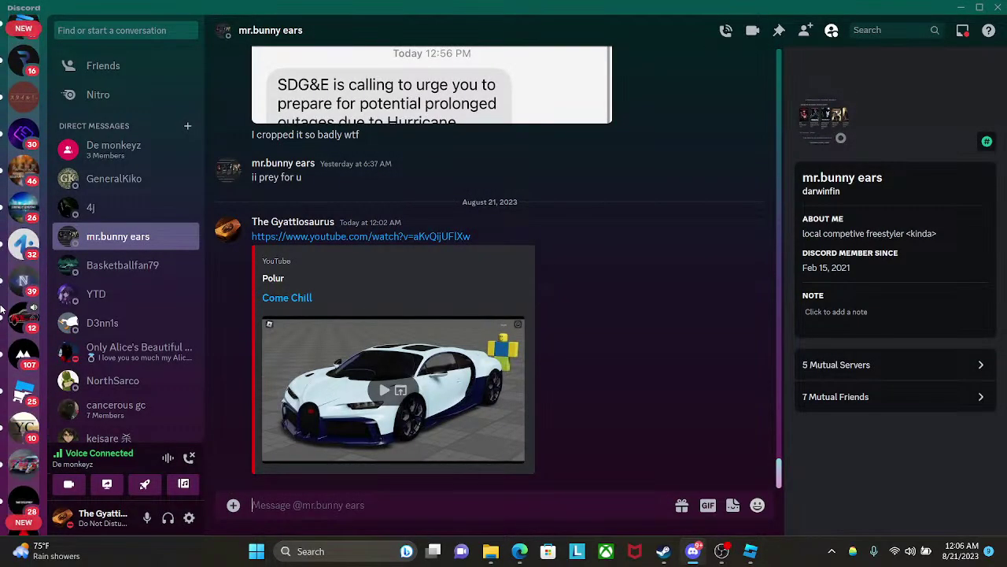
scroll(2, 309, "down", 15)
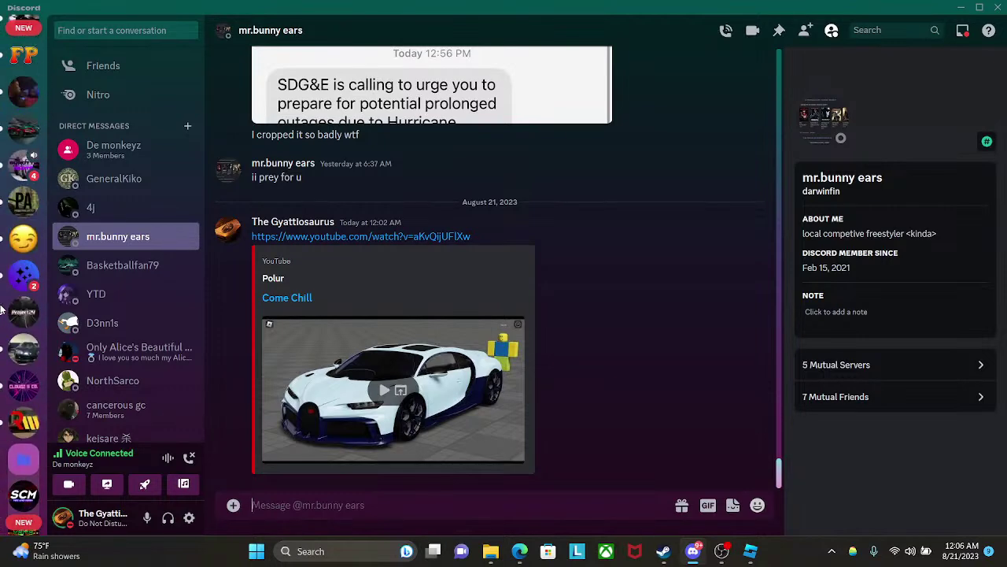
- Switch back to Roblox Studio and examine the dark multi-storey building's facade and the empty lot in front of it
left_click(750, 551)
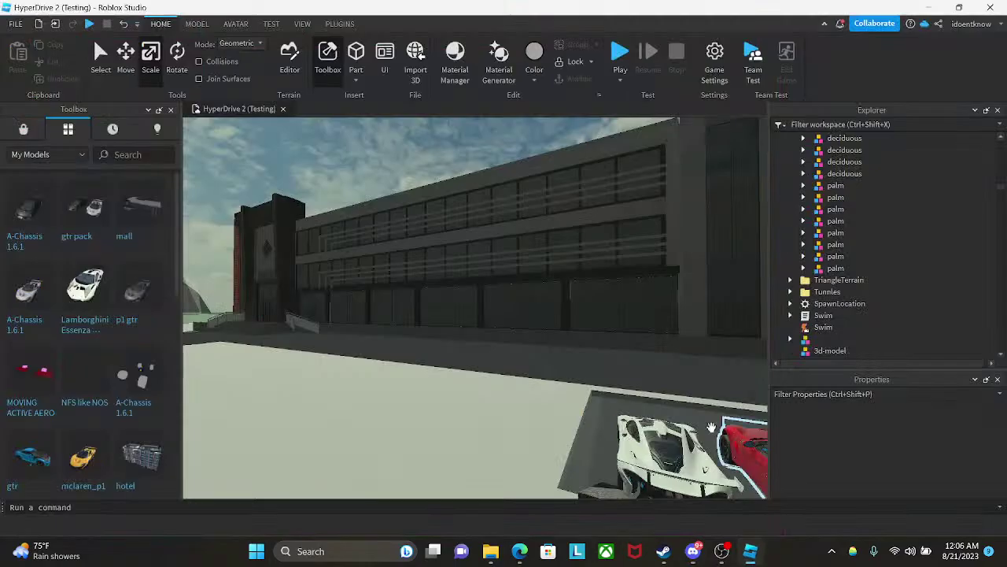
right_click_drag(480, 342, 477, 298)
key("w")
key("w")
right_click_drag(477, 298, 481, 297)
key("w")
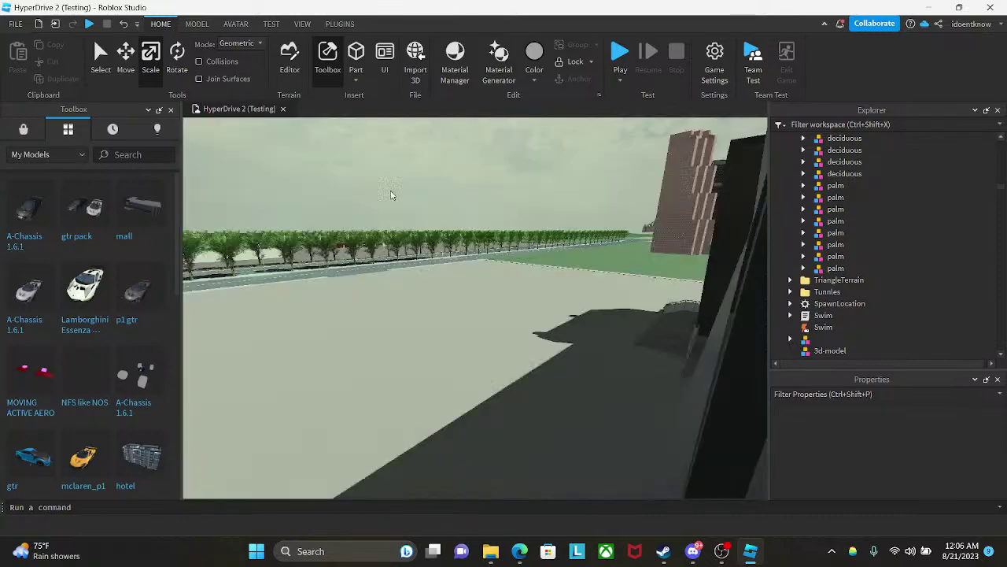
- Switch to Discord and open the Twitch stream link shared in the De monkeyz group chat
right_click_drag(478, 432, 478, 433)
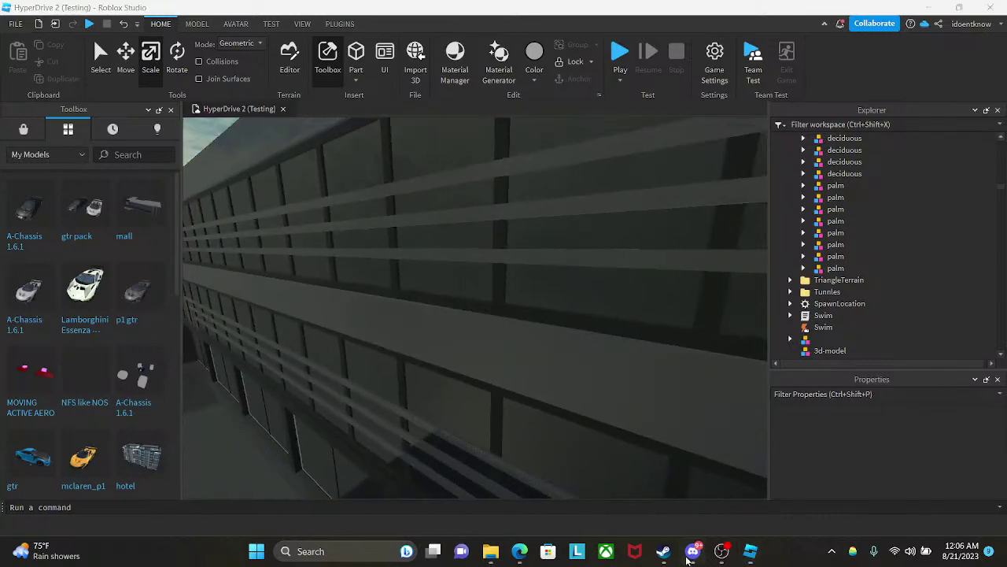
left_click(692, 551)
left_click(118, 154)
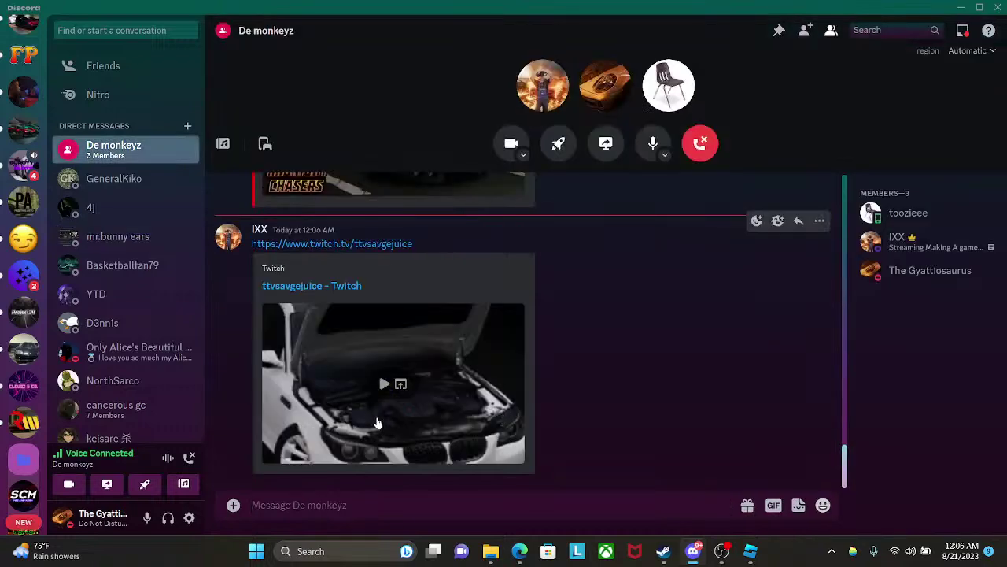
left_click(332, 287)
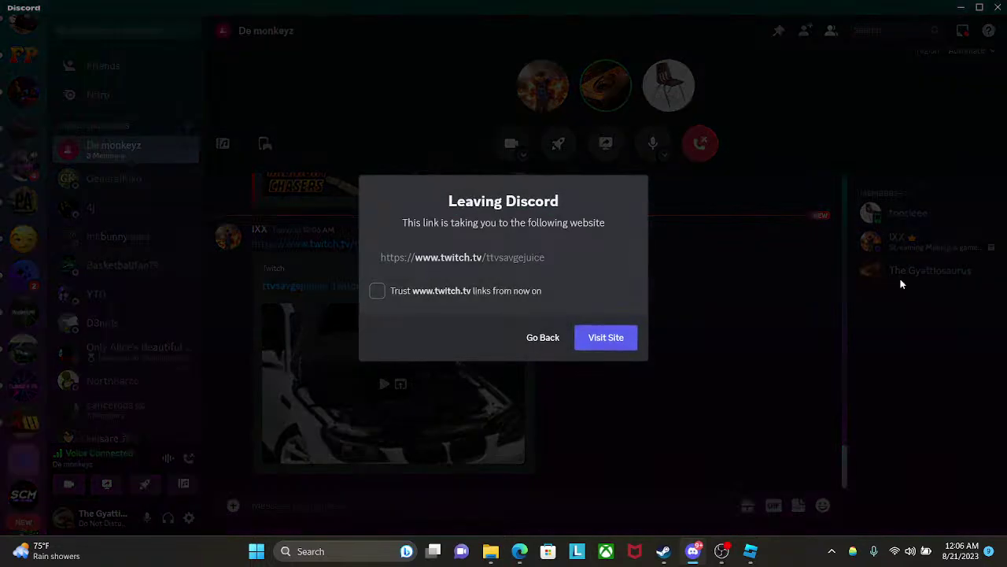
left_click(605, 338)
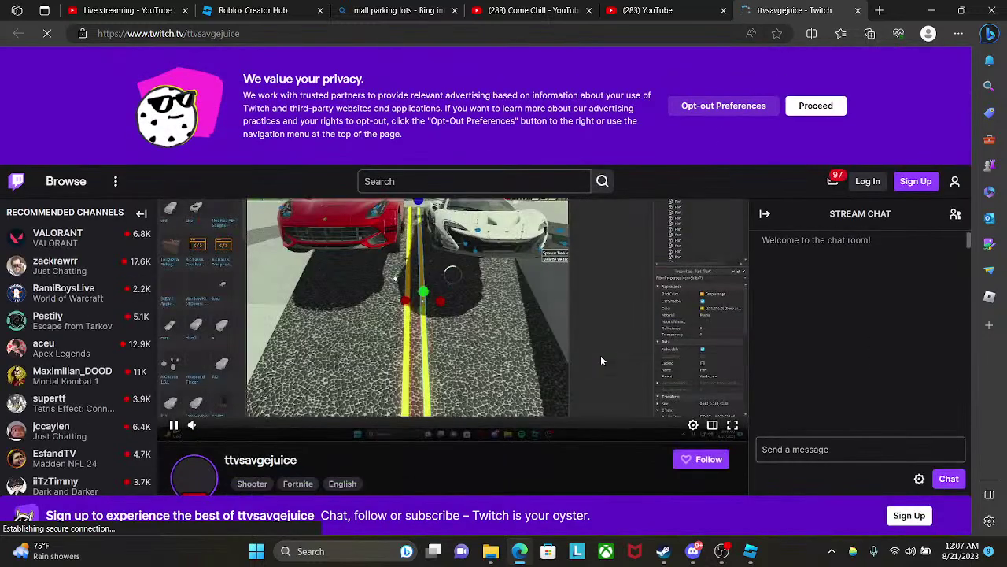
- Look over the friend's Roblox Studio stream page on Twitch and close it
scroll(599, 358, "down", 1)
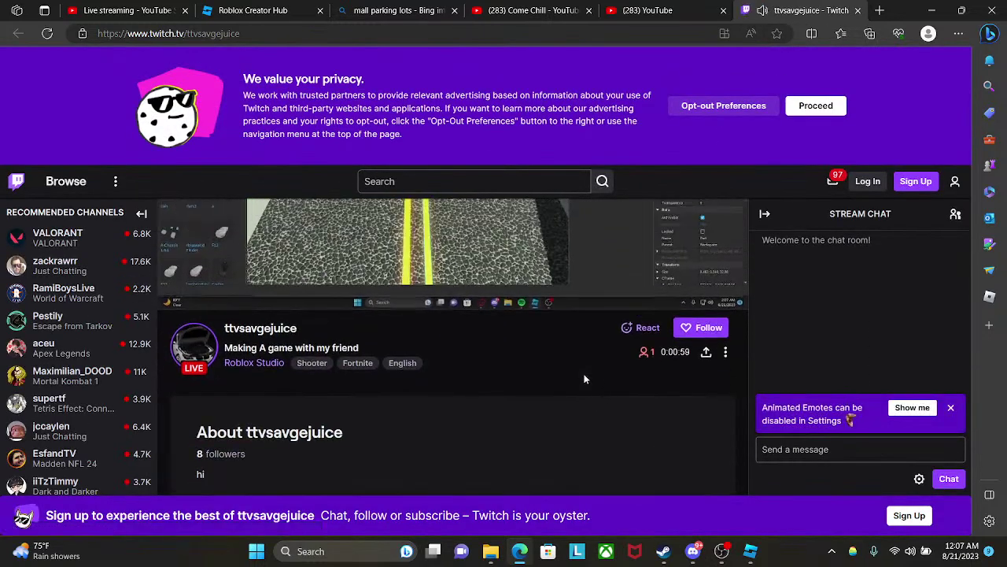
scroll(582, 373, "down", 1)
scroll(582, 374, "up", 3)
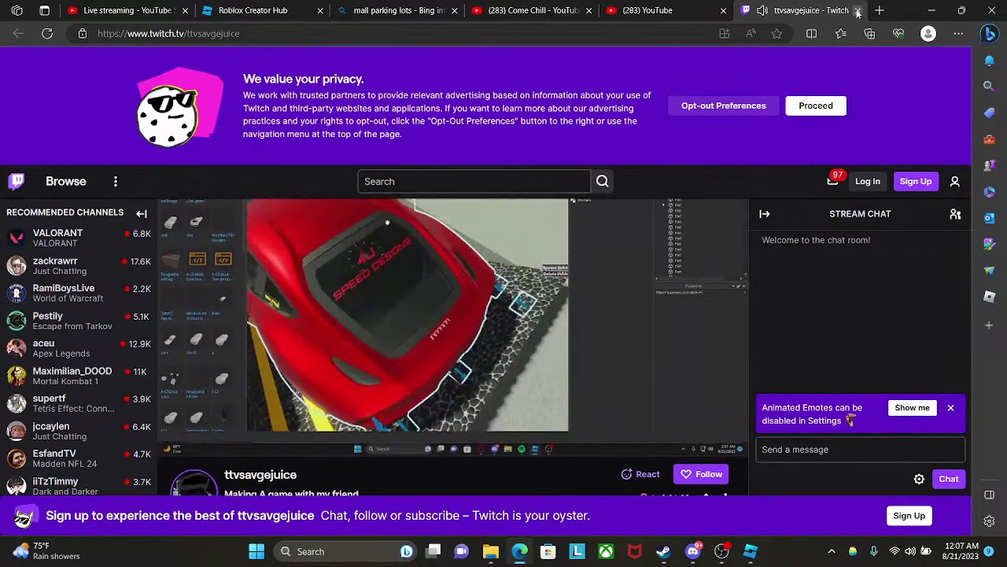
key("ctrl+w")
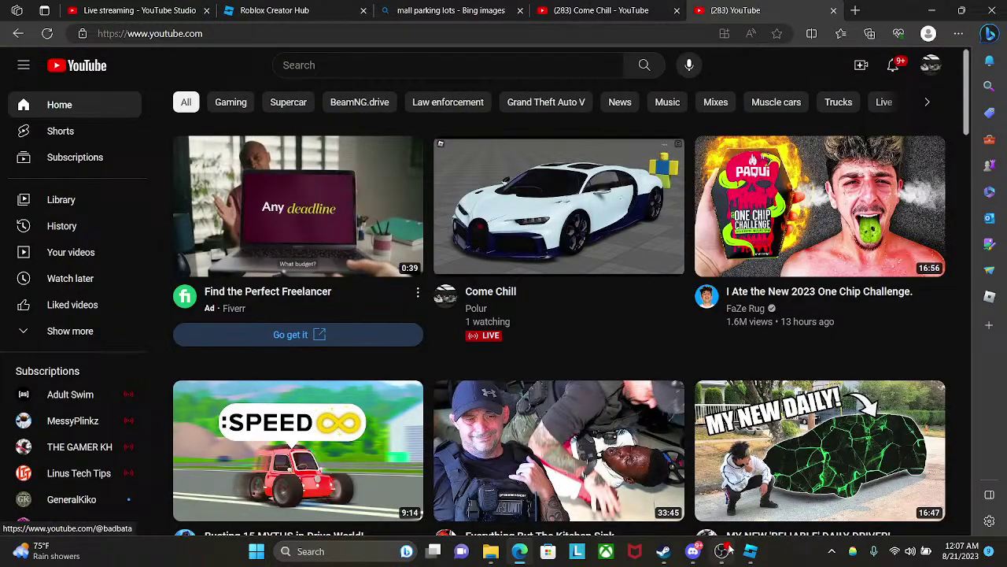
- Switch to Discord to review the recent De monkeyz group messages, and return to Roblox Studio
left_click(696, 552)
scroll(447, 354, "up", 3)
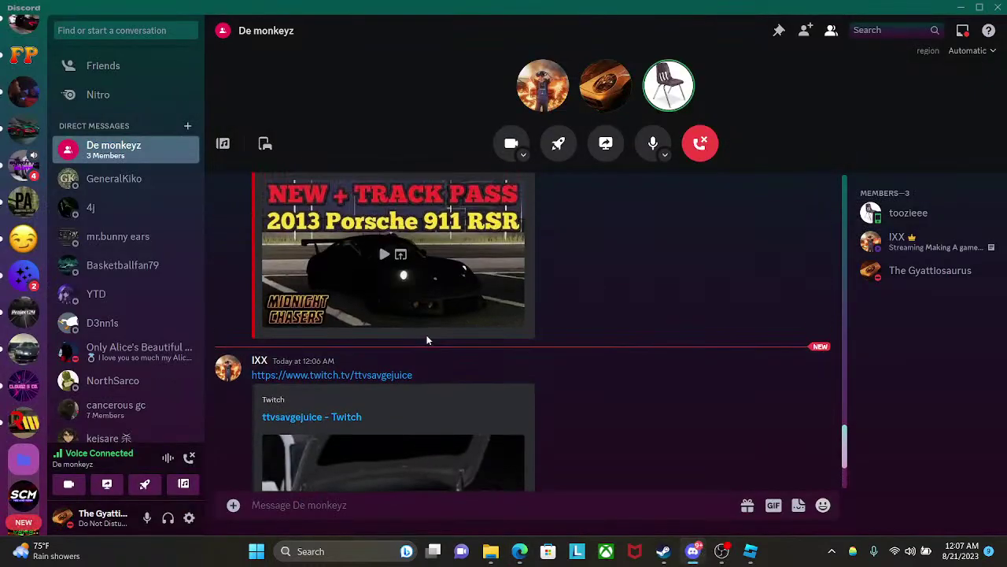
scroll(427, 340, "down", 3)
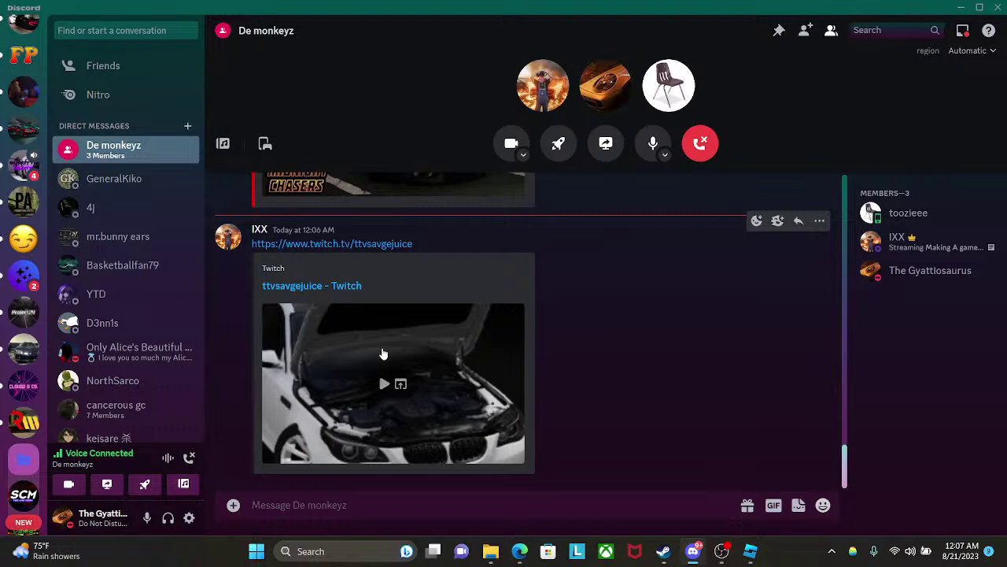
left_click(751, 553)
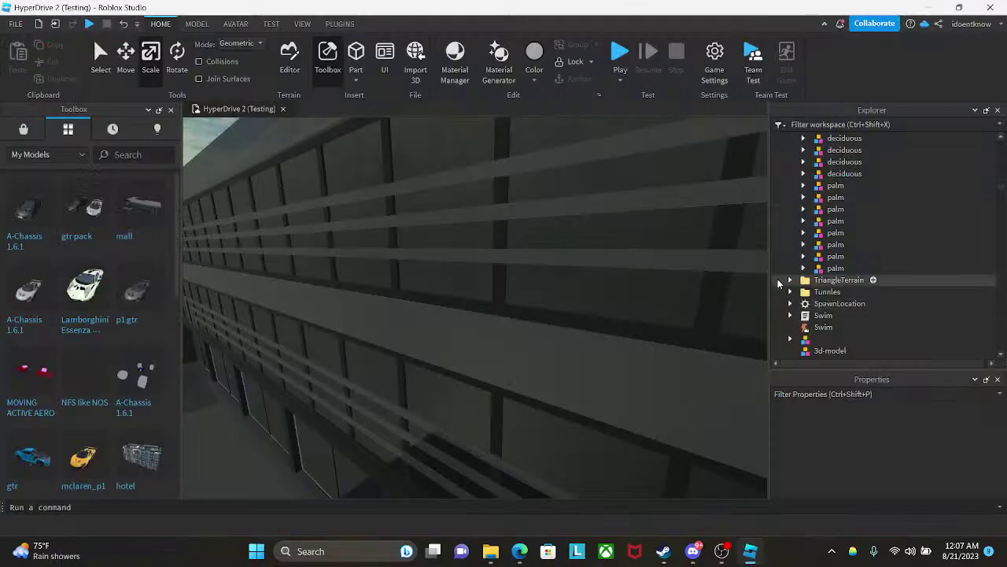
- Switch to the Come Chill YouTube live stream in Edge and return from its participants list to the live chat
left_click(523, 552)
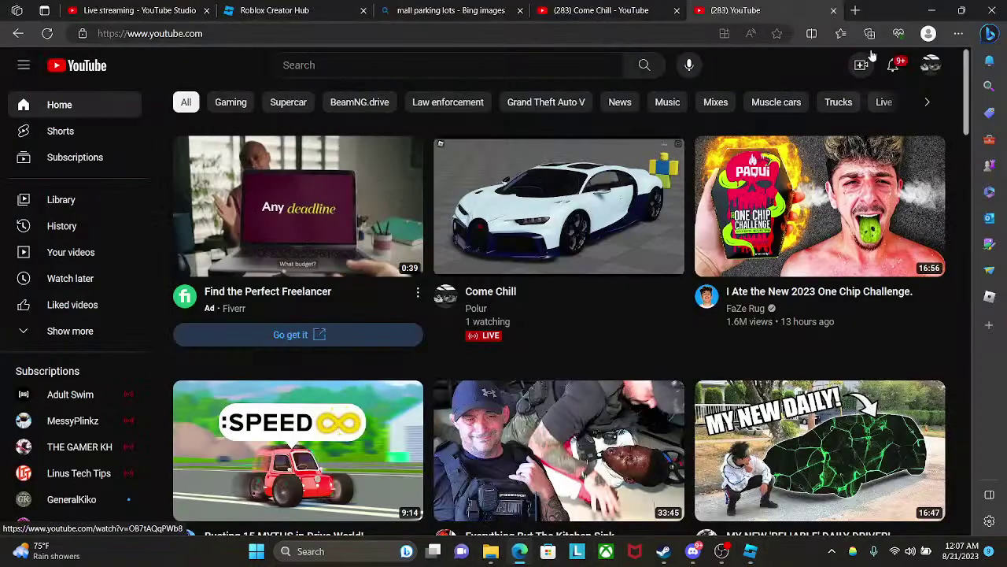
left_click(590, 7)
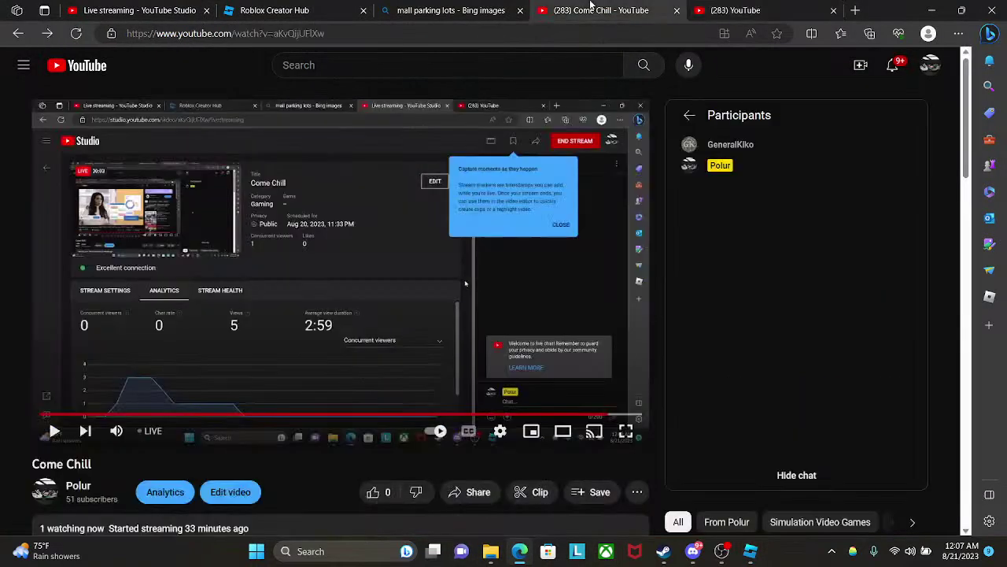
left_click(690, 116)
scroll(344, 417, "down", 3)
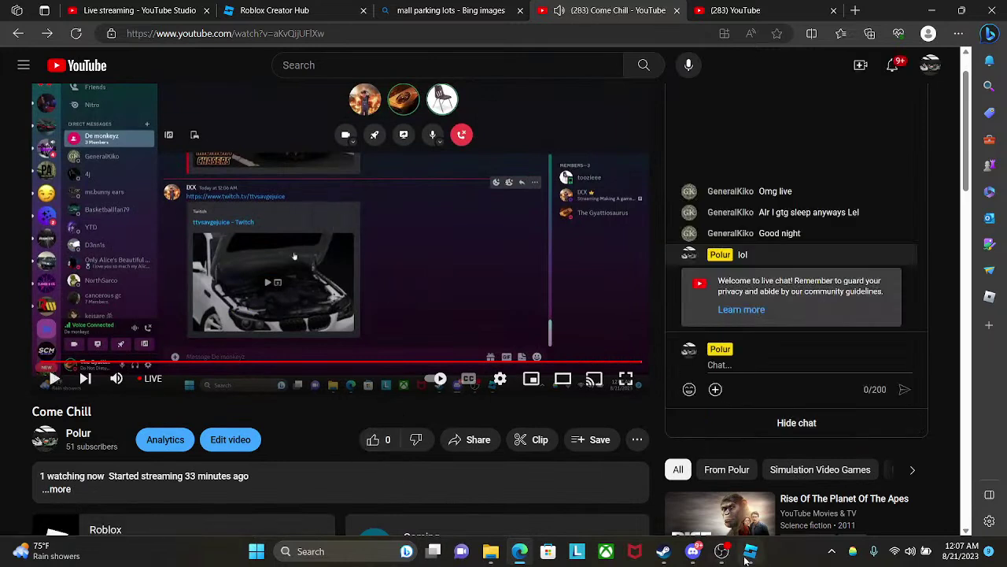
- Switch back to Roblox Studio, close the Toolbox and set the transform mode to Physical
left_click(750, 551)
key("q")
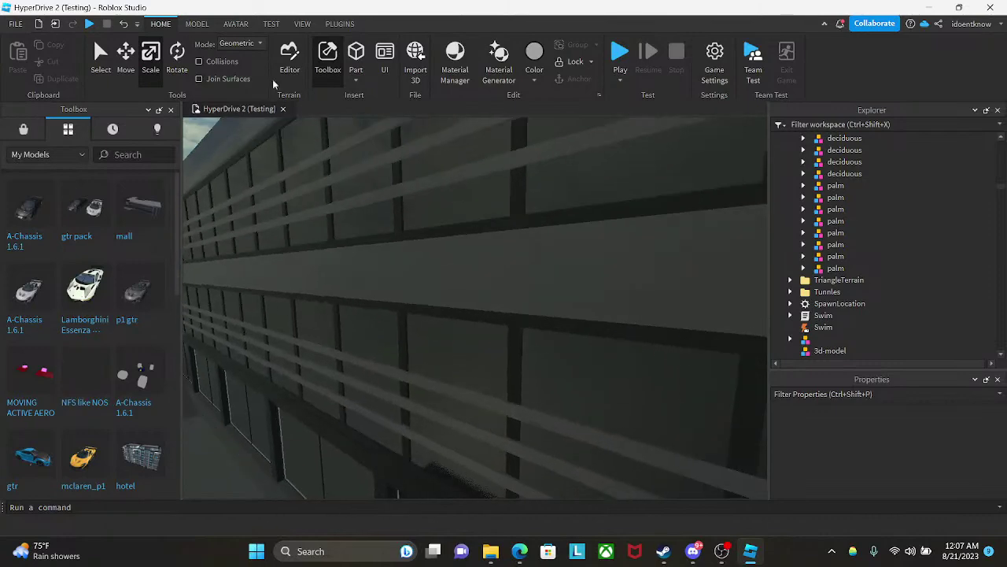
left_click(171, 109)
left_click(234, 70)
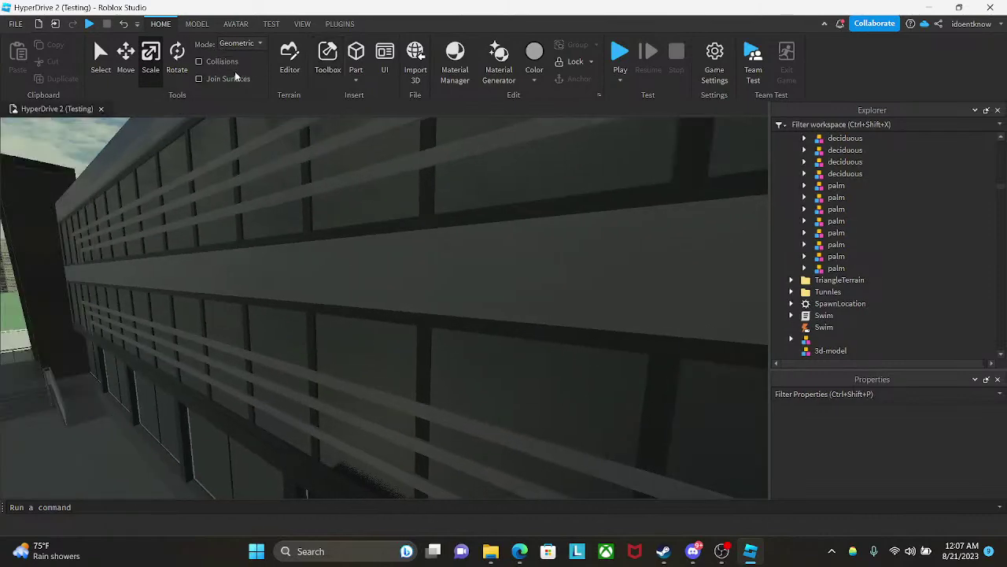
mouse_move(553, 365)
right_mouse_down()
mouse_move(545, 356)
mouse_move(548, 383)
right_mouse_up()
left_click(242, 52)
- Select the mall's window glass mesh nukus62_002_001 and set its BrickColor to Really black
key("w")
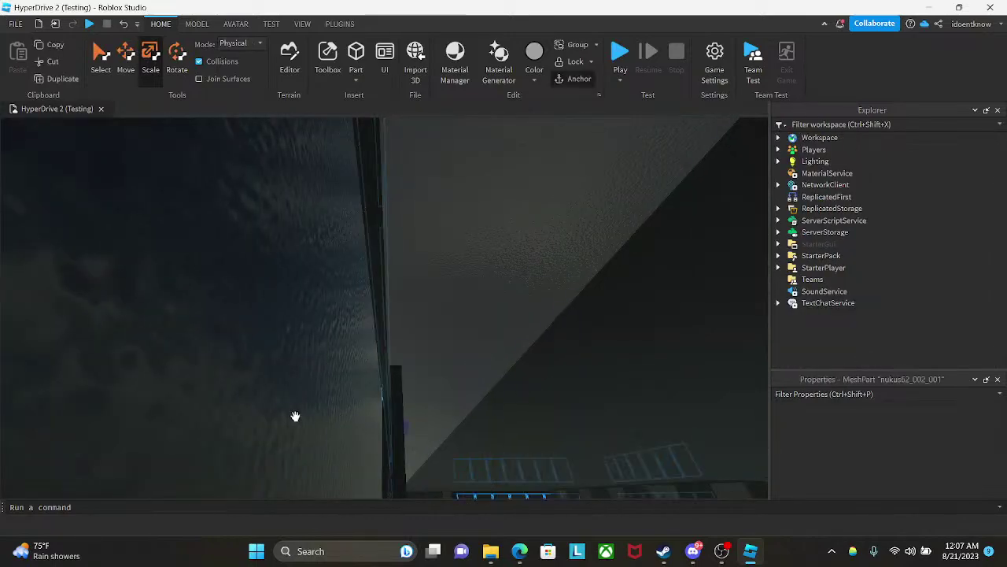
right_click_drag(296, 417, 335, 414)
key("s")
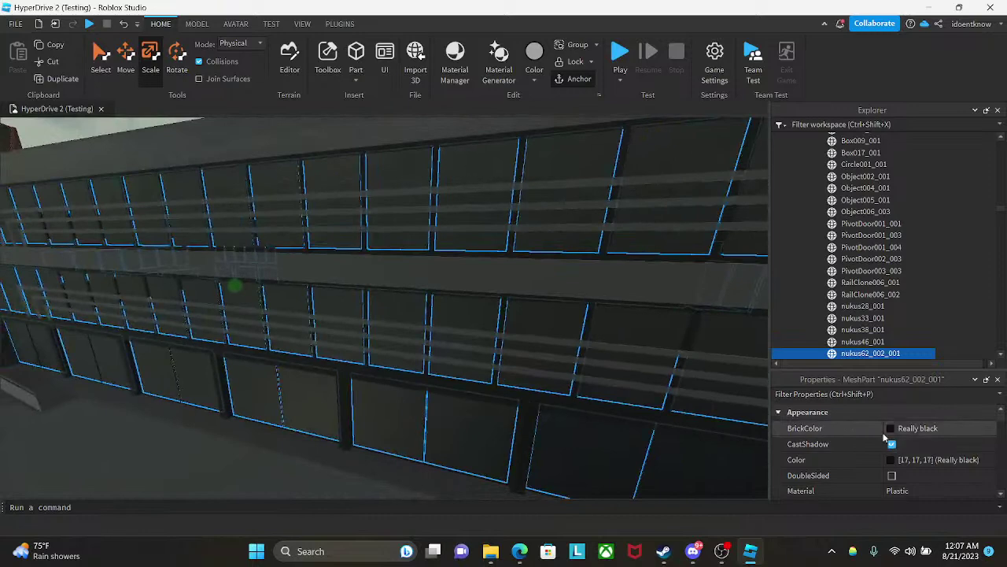
left_click(884, 432)
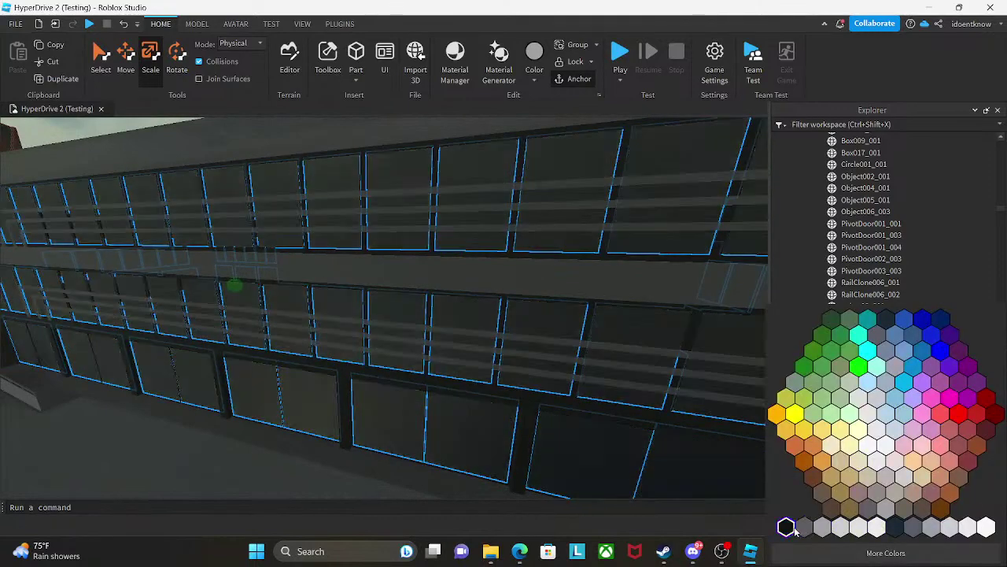
left_click(787, 526)
- Set the window glass mesh's transparency to 0.66
left_click(923, 459)
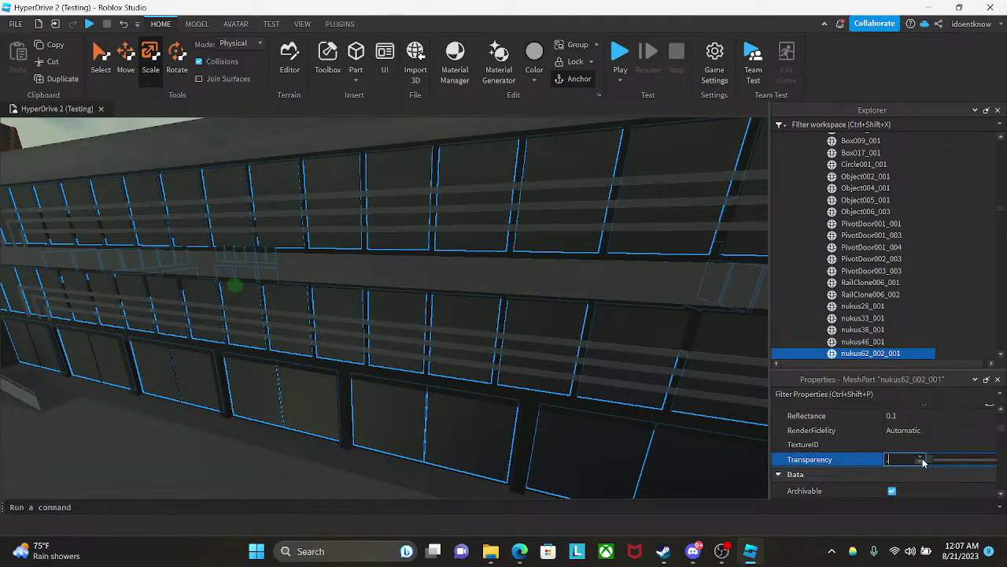
type(".66")
right_click_drag(488, 389, 488, 389)
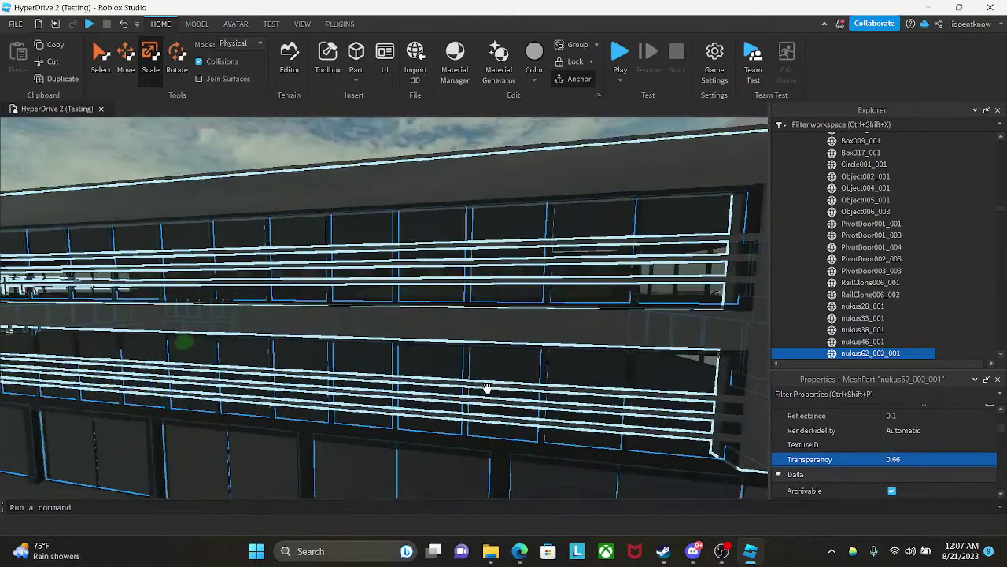
- Change the window glass mesh's BrickColor to Lily white and its transparency to 0.77
scroll(887, 415, "up", 3)
left_click(888, 430)
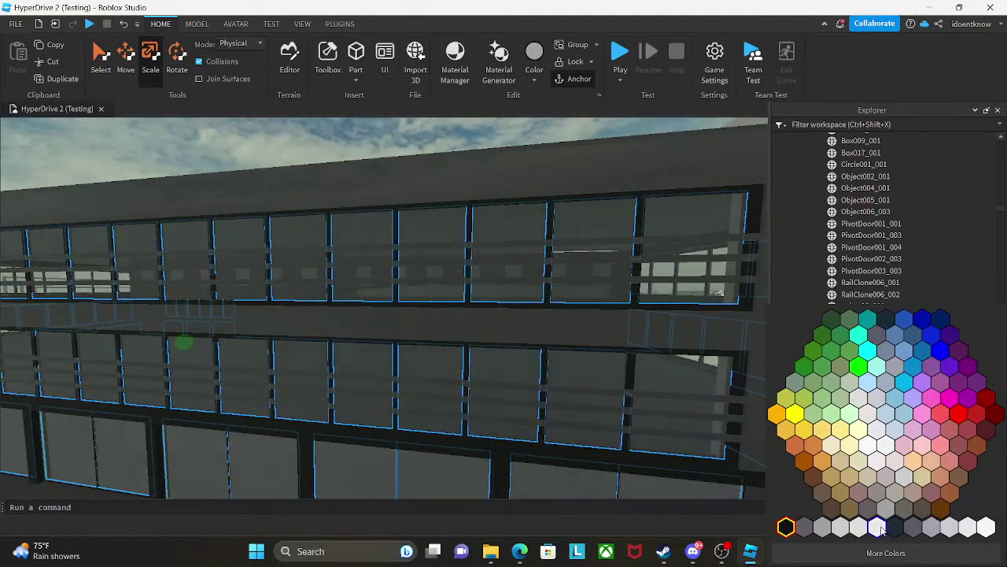
left_click(879, 527)
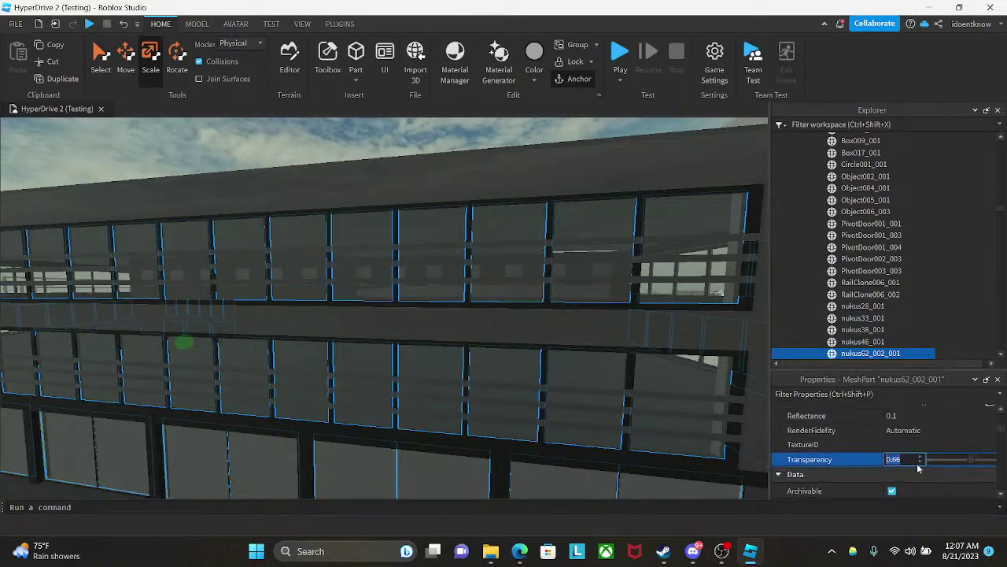
type(".77")
key("Return")
scroll(917, 466, "up", 2)
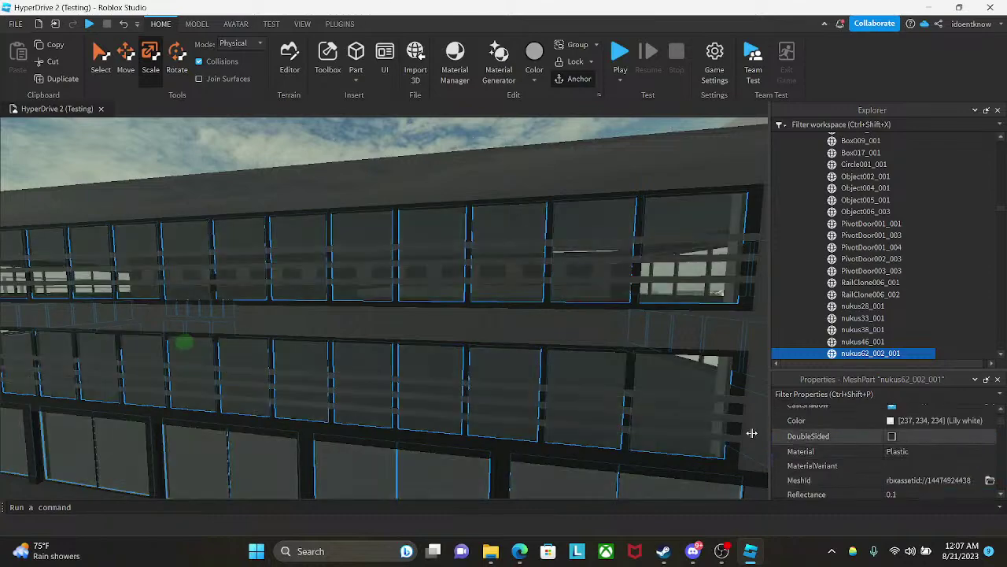
- Deselect the glass and examine the mall's windows and front entrance from outside
right_click_drag(451, 244, 451, 244)
key("a")
left_click(372, 196)
right_click_drag(372, 196, 373, 196)
key("w")
key("w")
right_click_drag(585, 281, 619, 257)
key("w")
left_click(611, 264)
right_click_drag(650, 422, 652, 419)
key("w")
key("s")
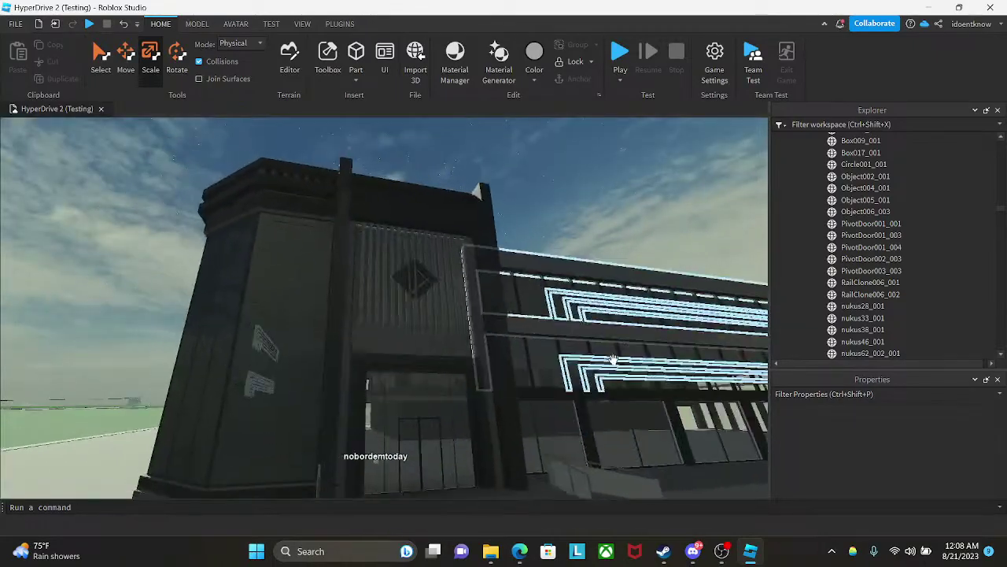
scroll(633, 334, "down", 2)
right_click_drag(626, 258, 554, 207)
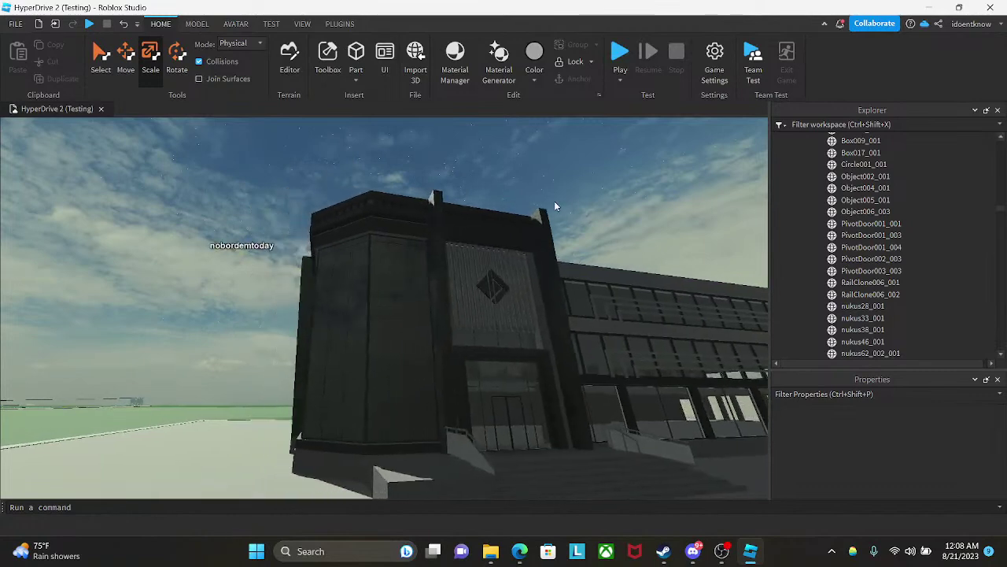
- Inspect the mall's interior floors and entrance facade to check how the glass looks from both sides
right_click_drag(640, 199, 638, 198)
key("w")
key("w")
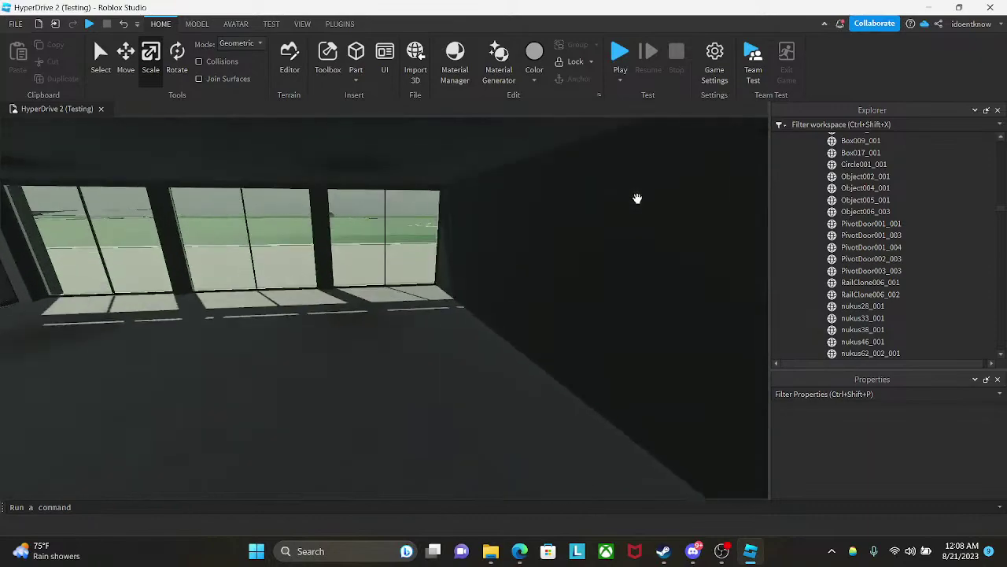
scroll(638, 198, "down", 10)
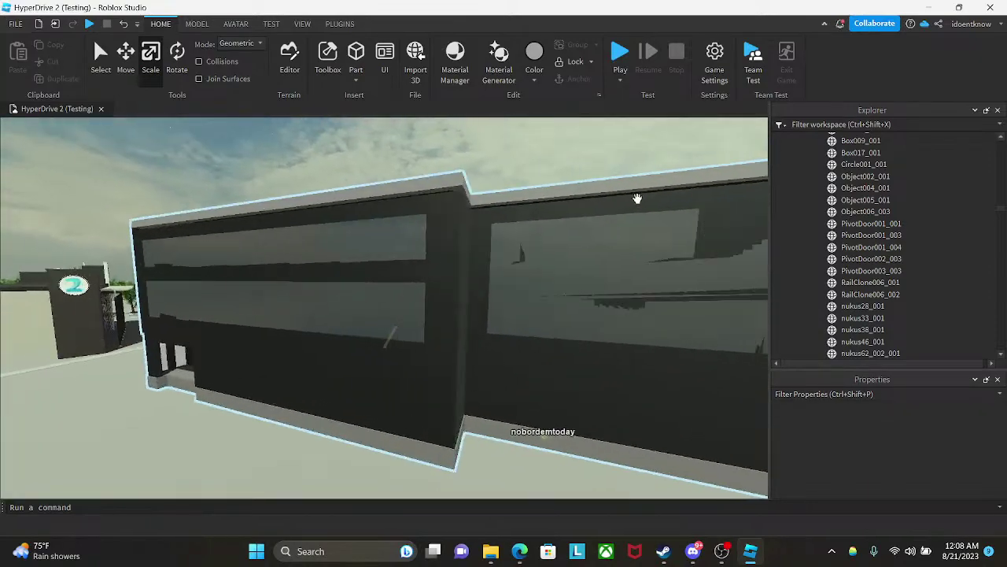
scroll(637, 198, "up", 8)
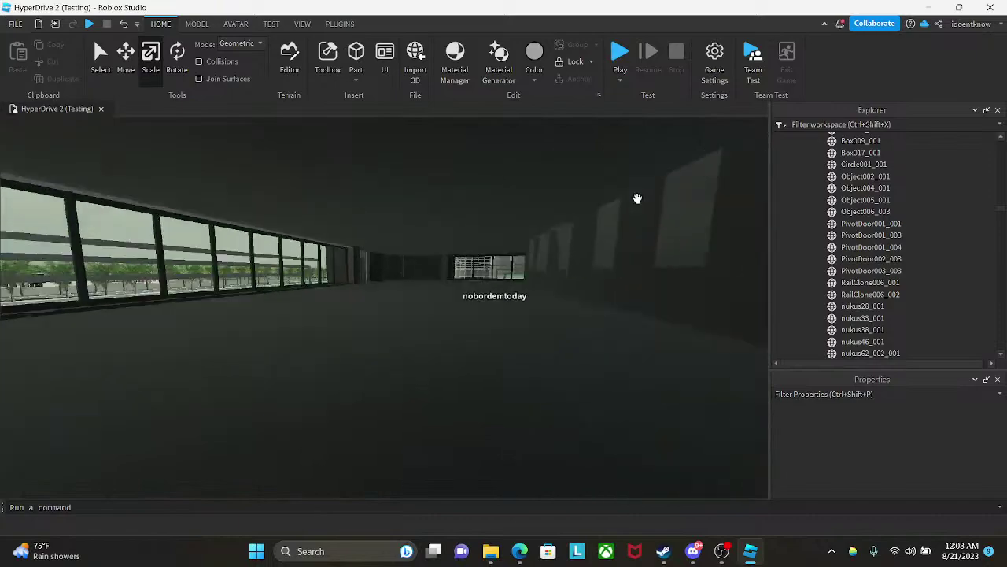
scroll(637, 198, "up", 3)
scroll(638, 198, "up", 2)
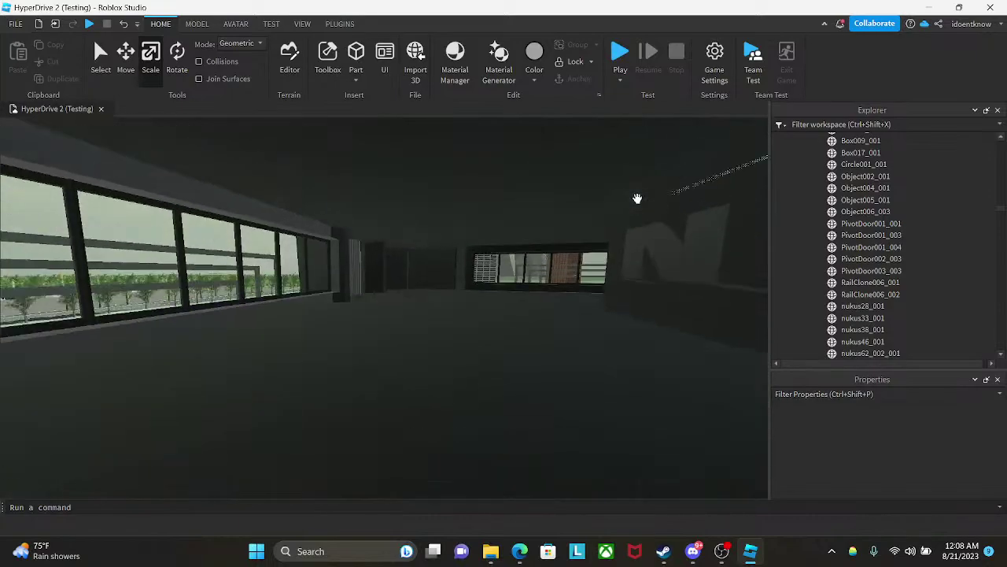
scroll(637, 198, "up", 6)
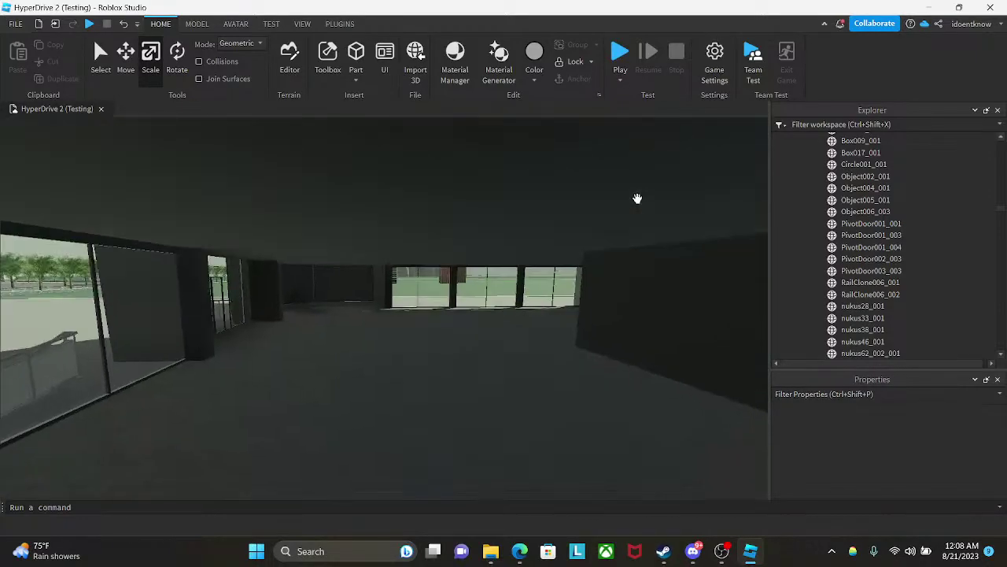
scroll(495, 200, "up", 8)
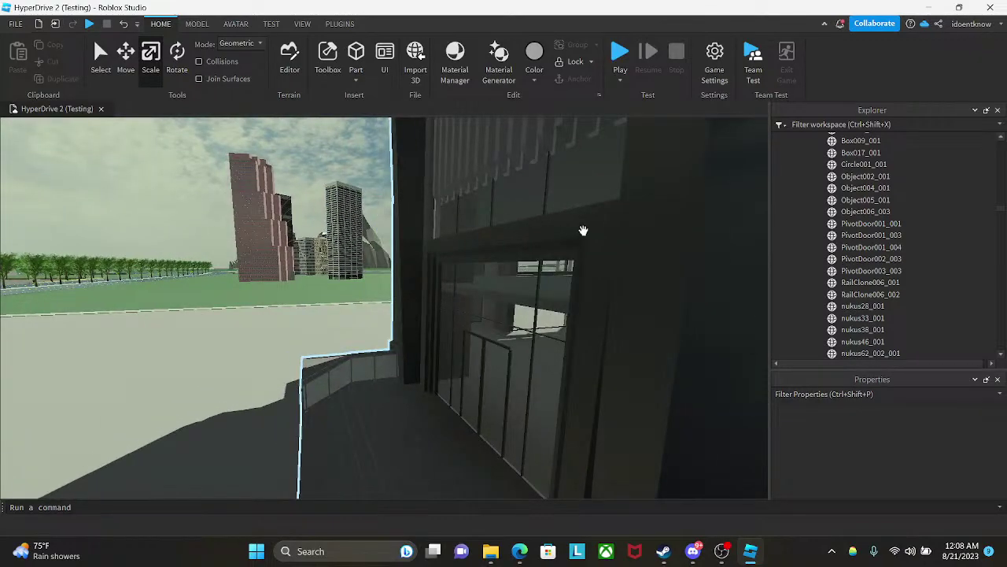
scroll(584, 231, "up", 8)
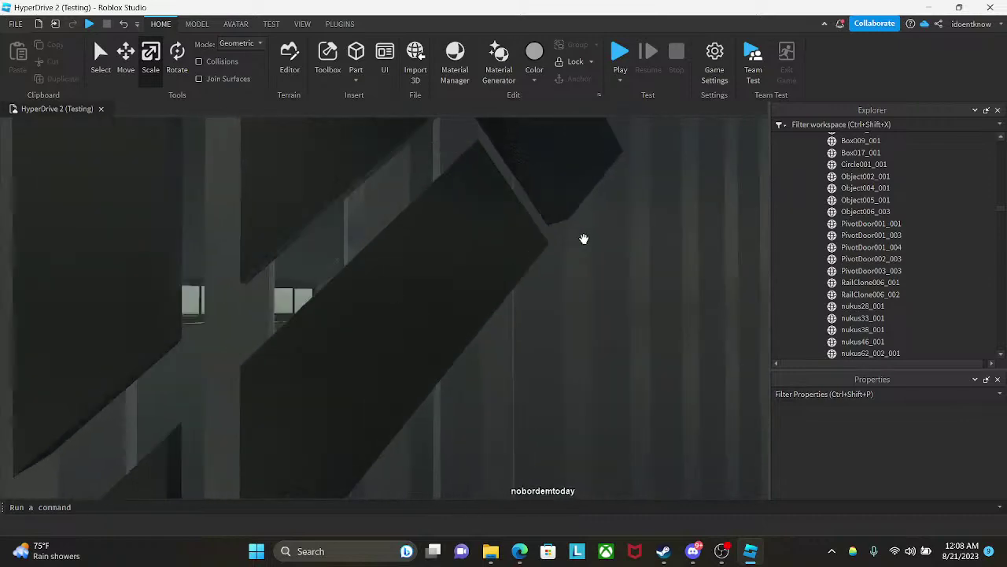
scroll(583, 238, "up", 8)
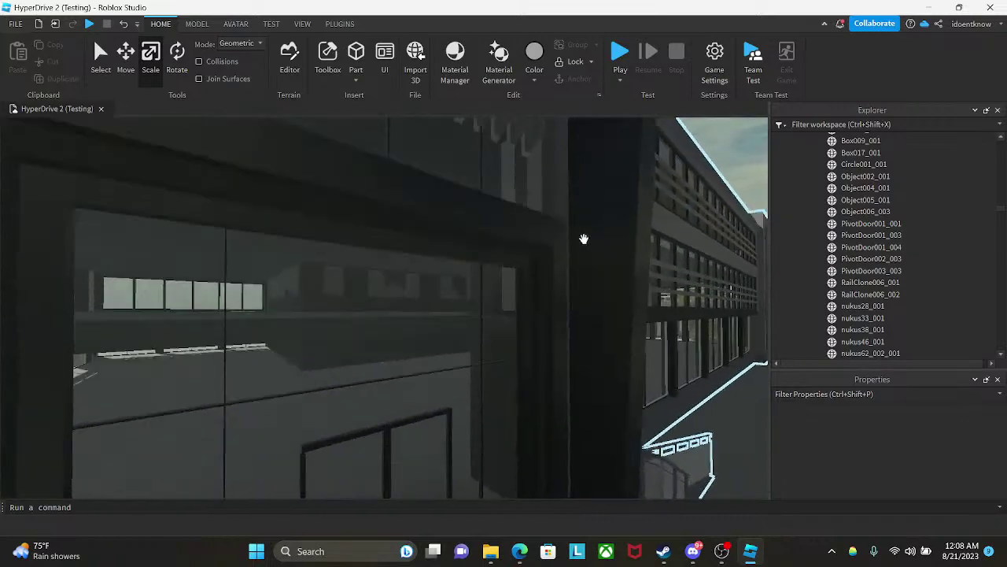
scroll(583, 238, "up", 8)
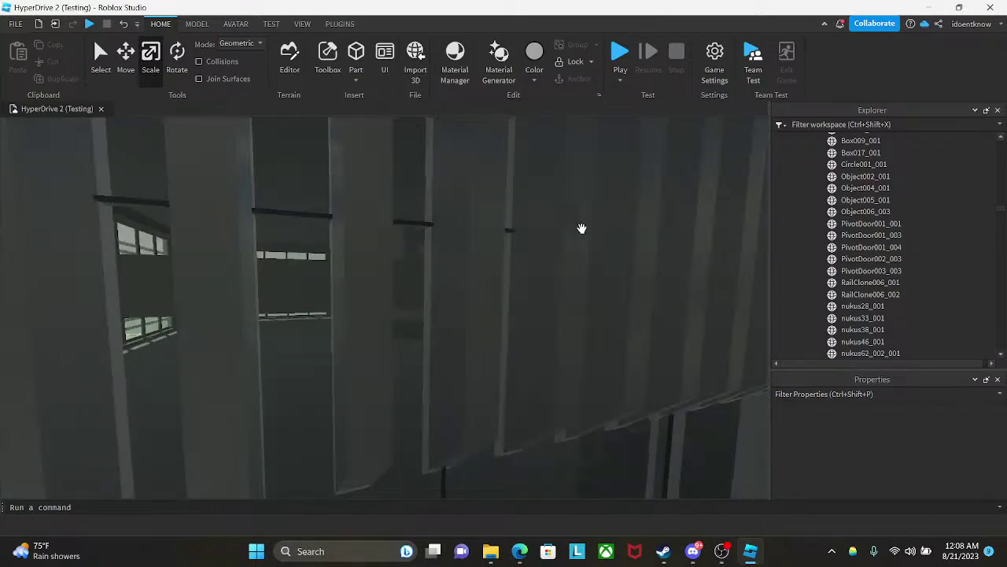
scroll(581, 228, "up", 8)
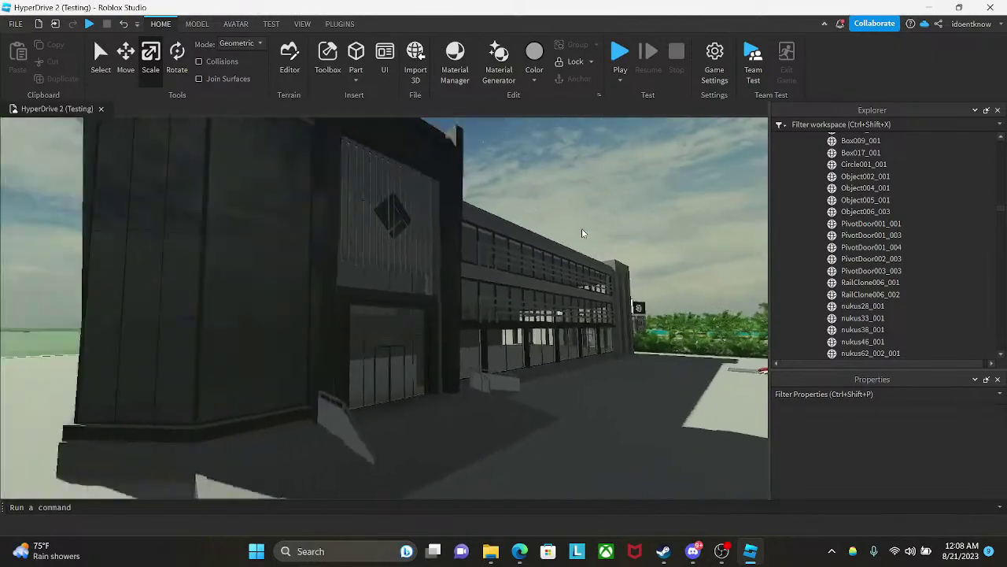
- Set the transform mode to Physical and open the BrickColor choices for the corner tower's window frame mesh
scroll(581, 228, "up", 8)
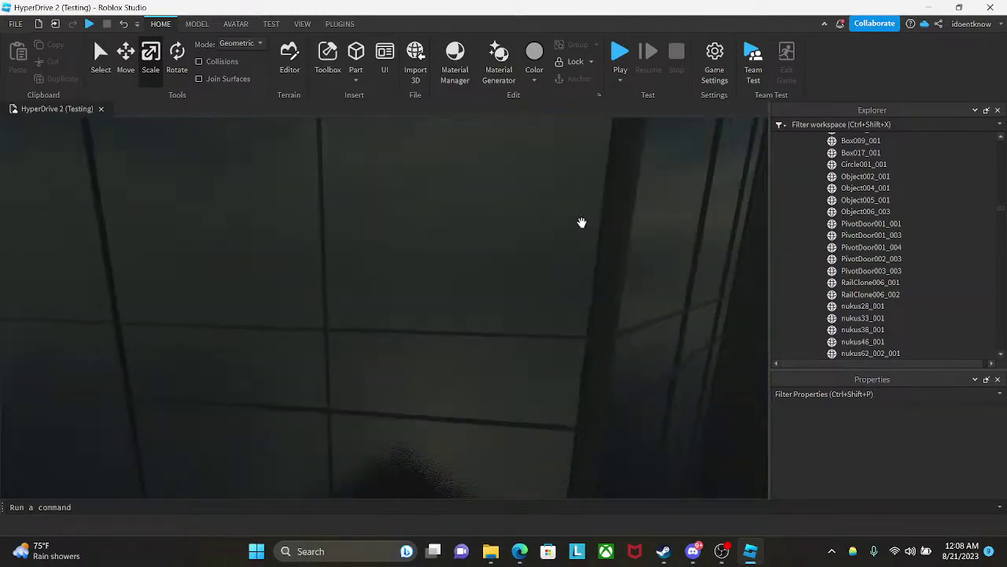
scroll(582, 223, "down", 8)
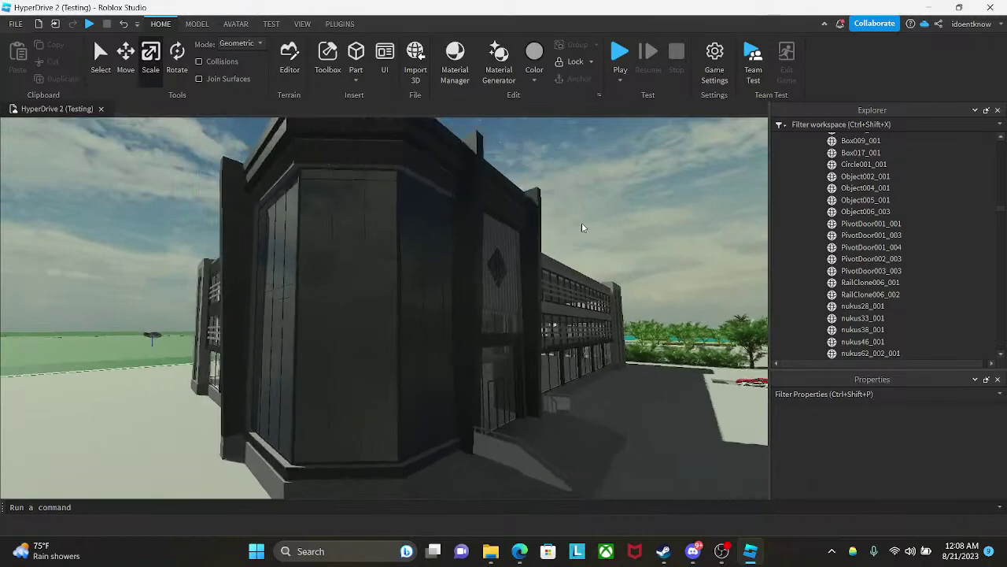
scroll(582, 224, "up", 5)
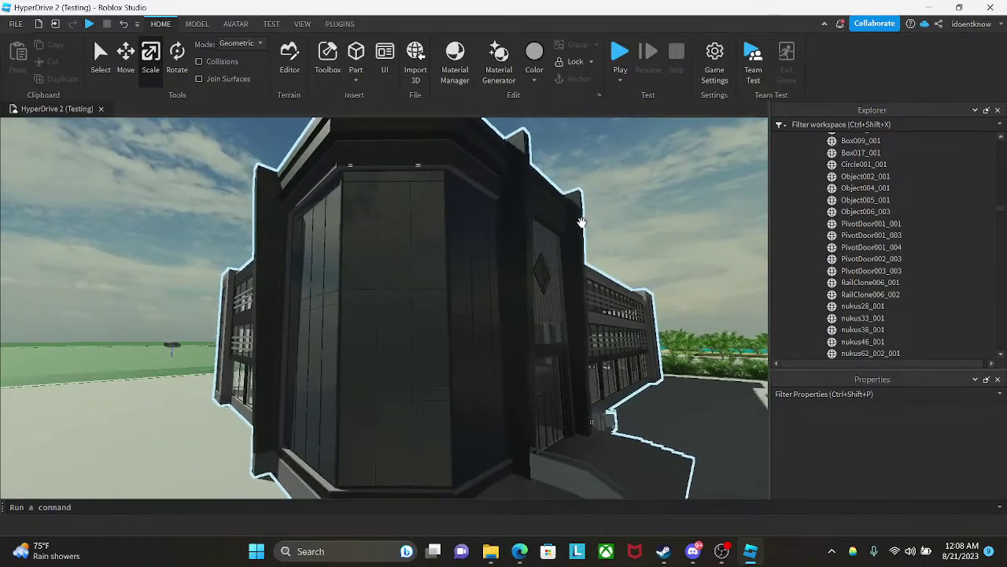
scroll(445, 201, "up", 2)
left_click(240, 43)
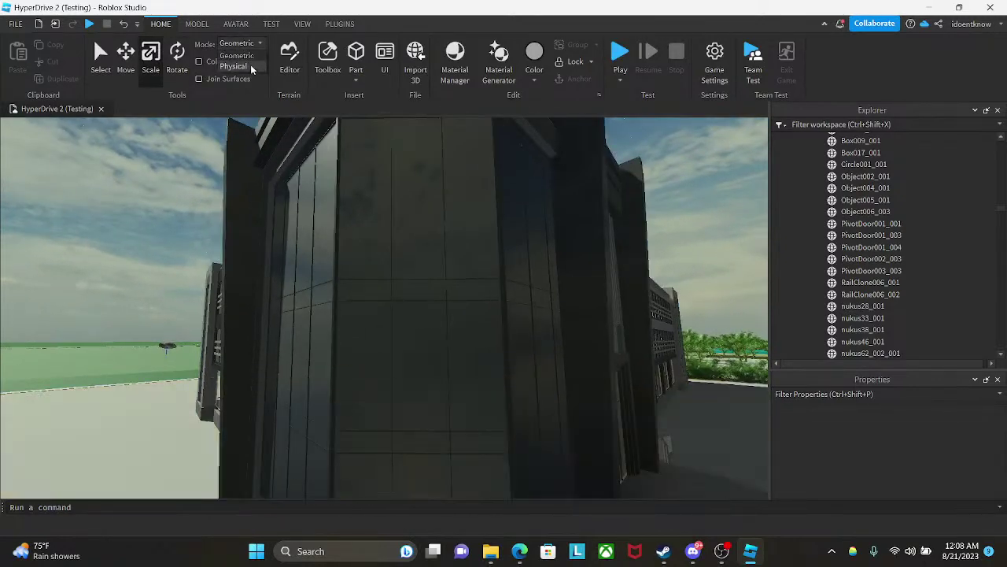
left_click(460, 228)
left_click(916, 426)
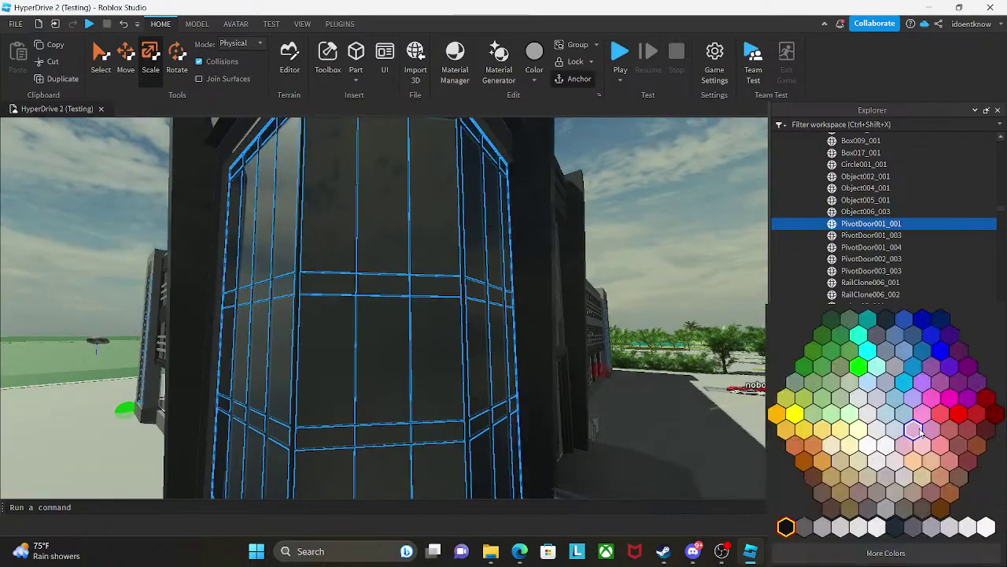
- Change the corner tower's glass mesh, PivotDoor001_004, to a near-white BrickColor and set its transparency to 0.66
key("a")
right_click_drag(606, 219, 739, 226)
key("w")
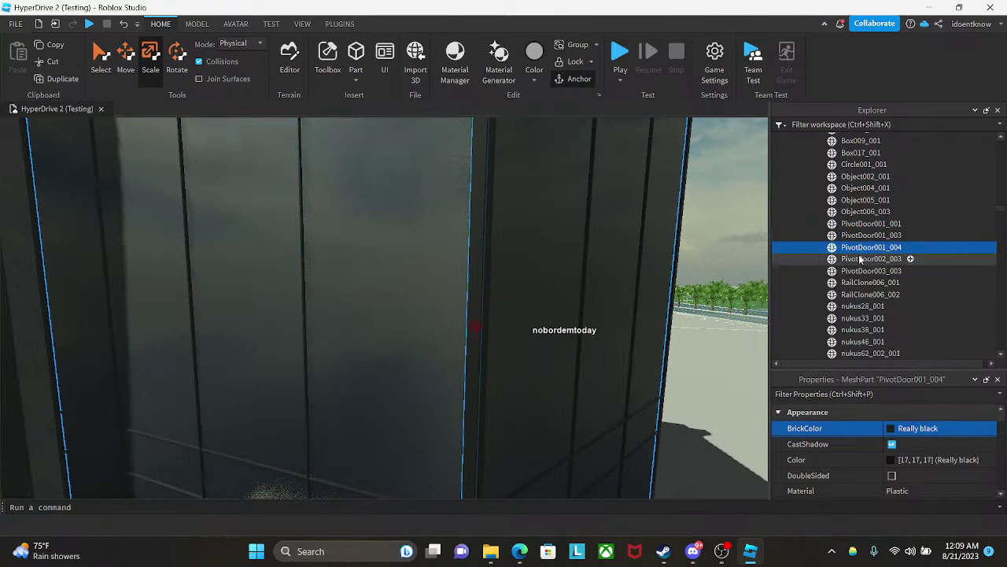
left_click(931, 428)
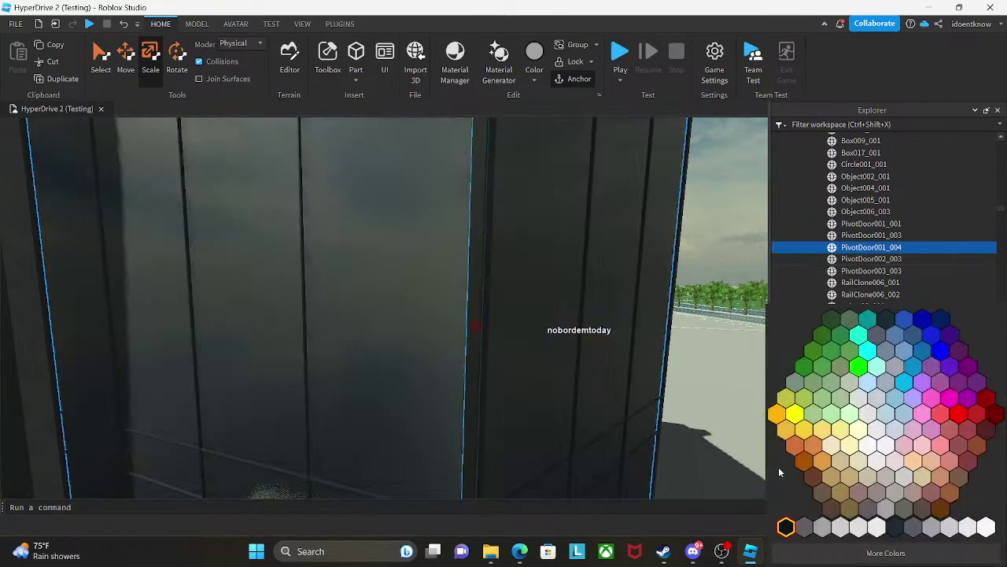
left_click(948, 468)
scroll(948, 468, "down", 1)
scroll(929, 495, "down", 1)
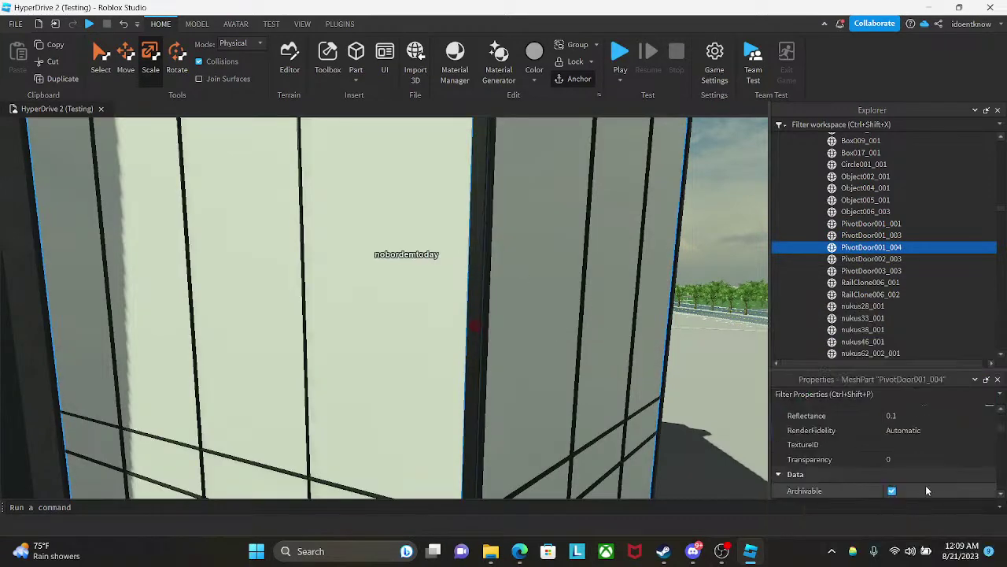
left_click(917, 459)
type(".98")
key("Return")
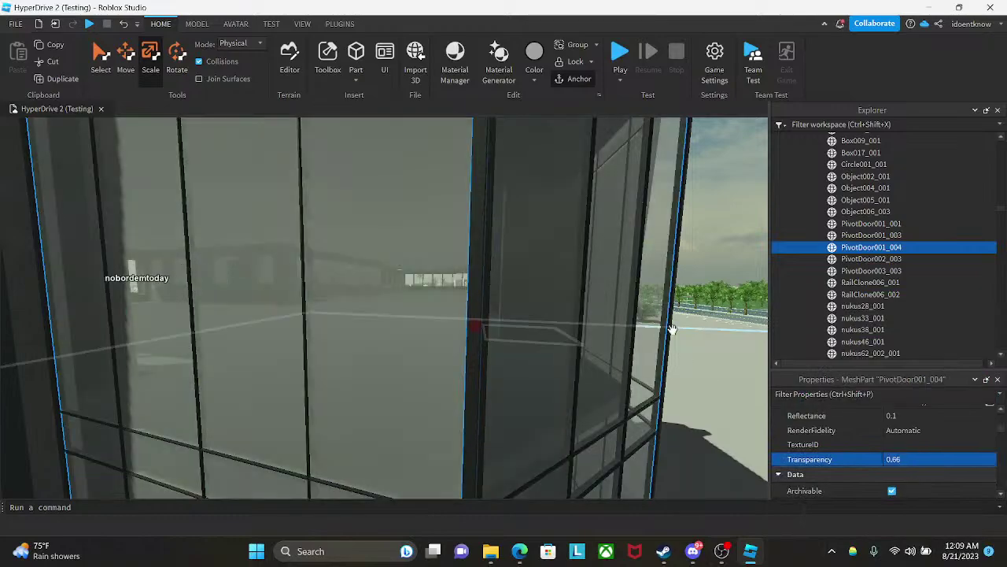
- Set the rear window glass mesh Box006_001 to transparency 0.86 and BrickColor Lily white
left_click(715, 234)
right_click_drag(715, 234, 705, 241)
key("s")
key("w")
key("w")
key("w")
right_click_drag(384, 279, 383, 281)
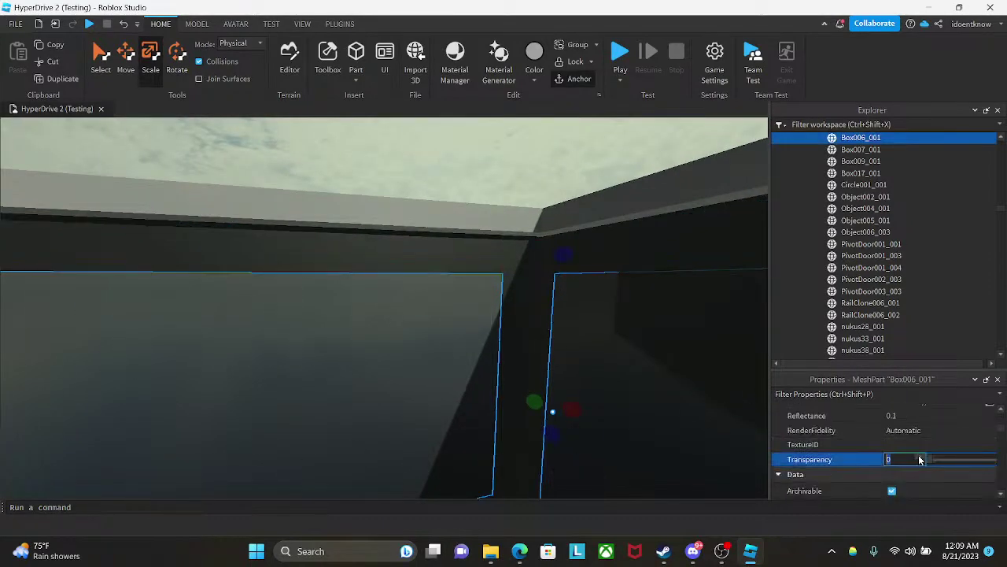
type("0.86")
key("Return")
scroll(903, 440, "up", 2)
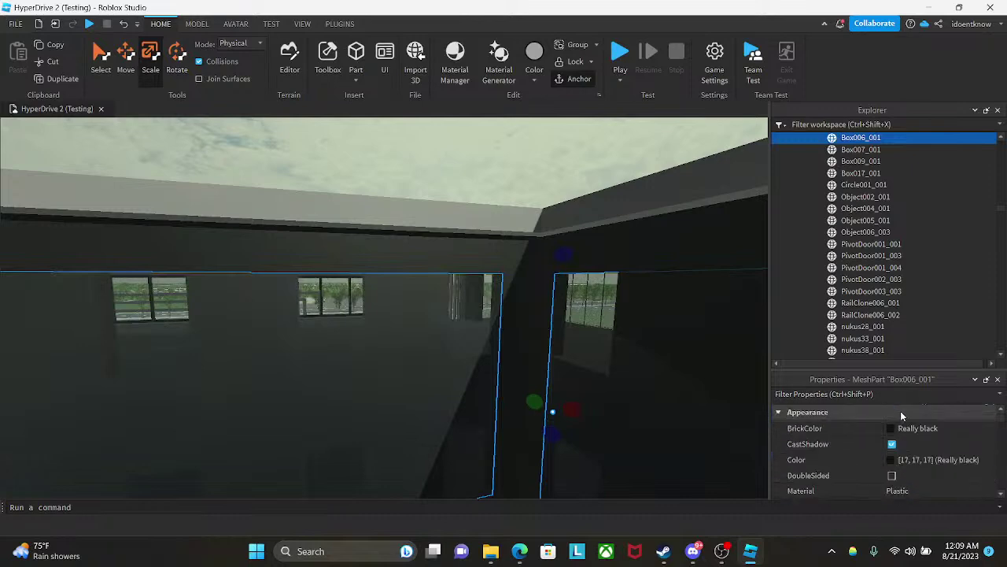
left_click(902, 419)
left_click(877, 529)
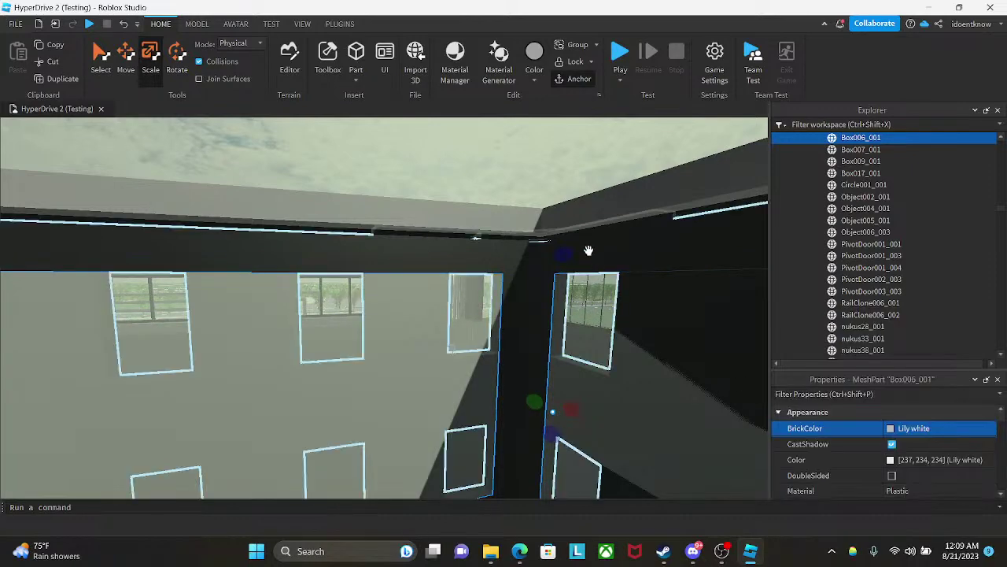
- Nudge the rear glass mesh horizontally with the Move tool in Geometric mode so it separates from the overlapping wall, and deselect it
key("s")
right_click_drag(554, 193, 561, 192)
key("a")
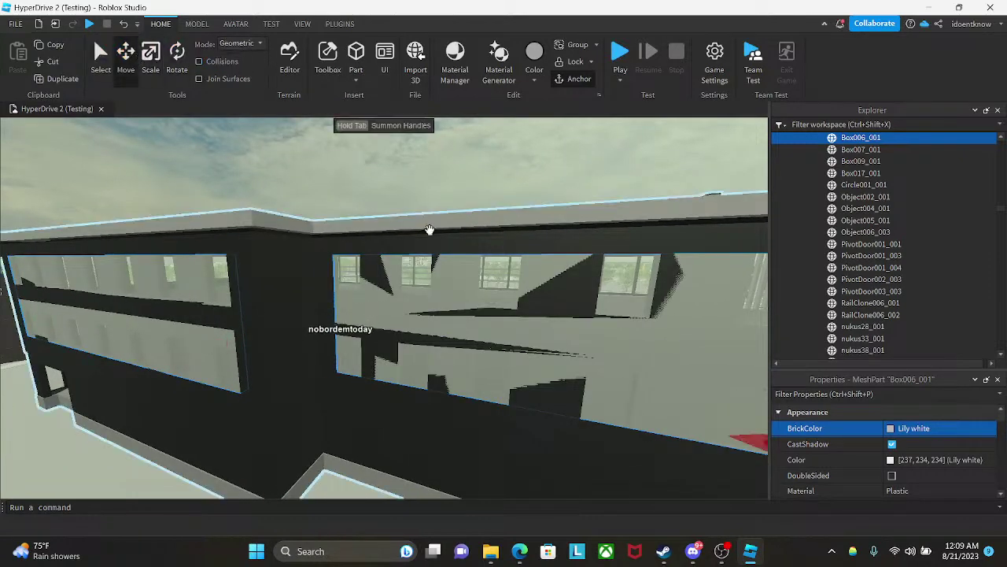
right_click_drag(430, 230, 355, 272)
left_click_drag(378, 301, 368, 302)
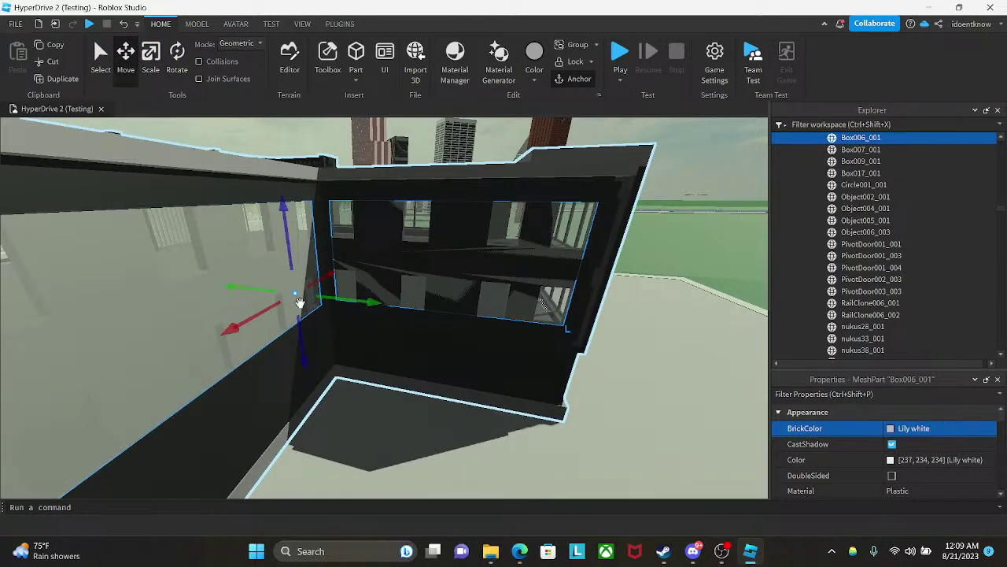
left_click_drag(259, 314, 259, 315)
right_click_drag(321, 299, 322, 299)
key("s")
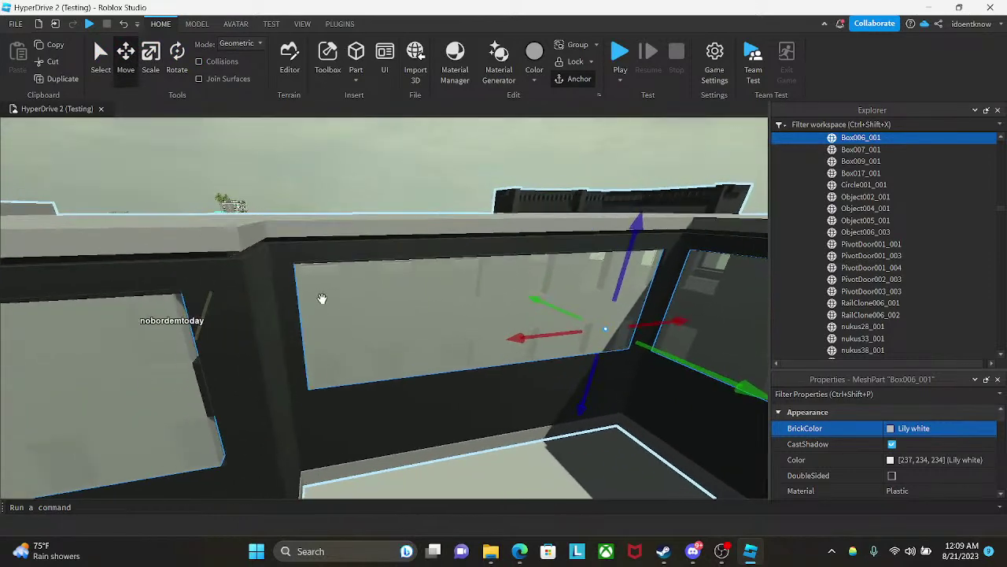
scroll(322, 297, "down", 2)
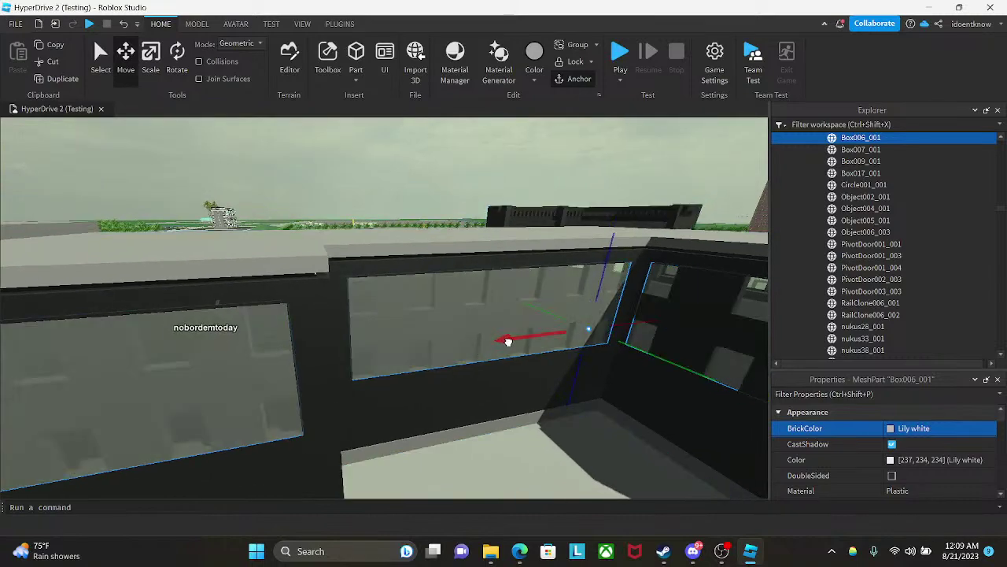
right_click_drag(486, 259, 487, 261)
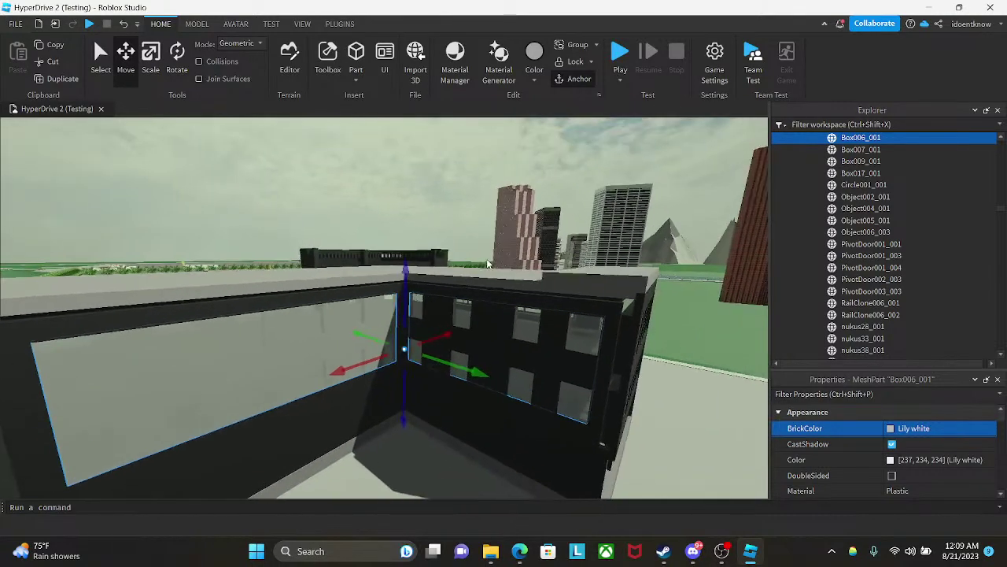
key("w")
left_click(506, 178)
- Reselect the rear glass mesh and move it inward behind the outer walls so it shows only through the window openings
right_click_drag(506, 178, 503, 196)
key("w")
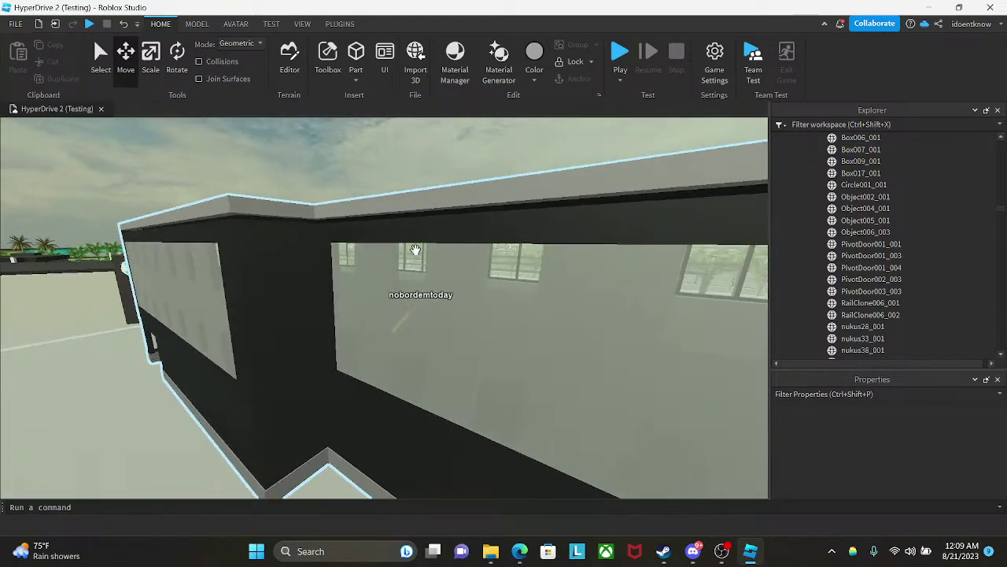
key("s")
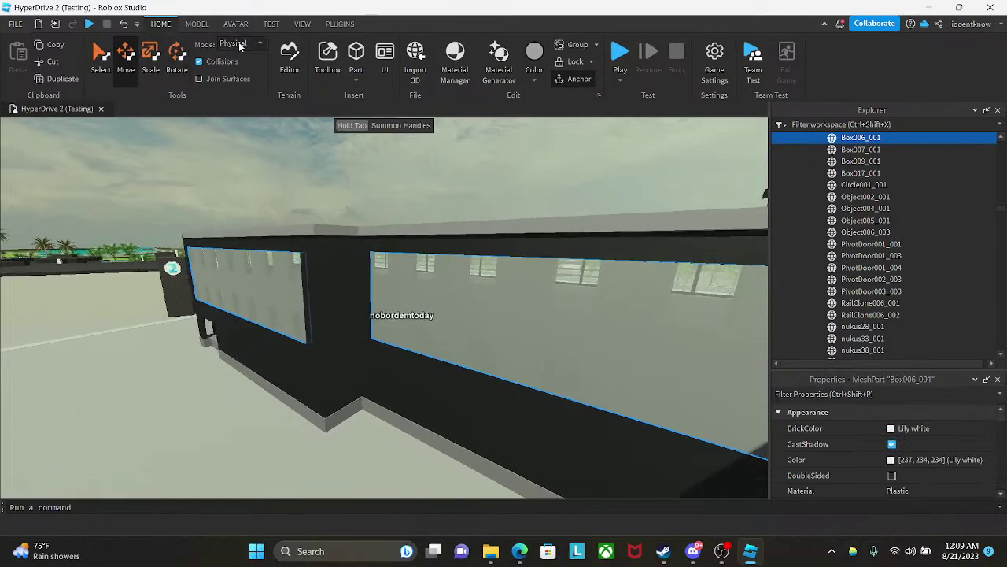
right_click_drag(248, 352, 432, 365)
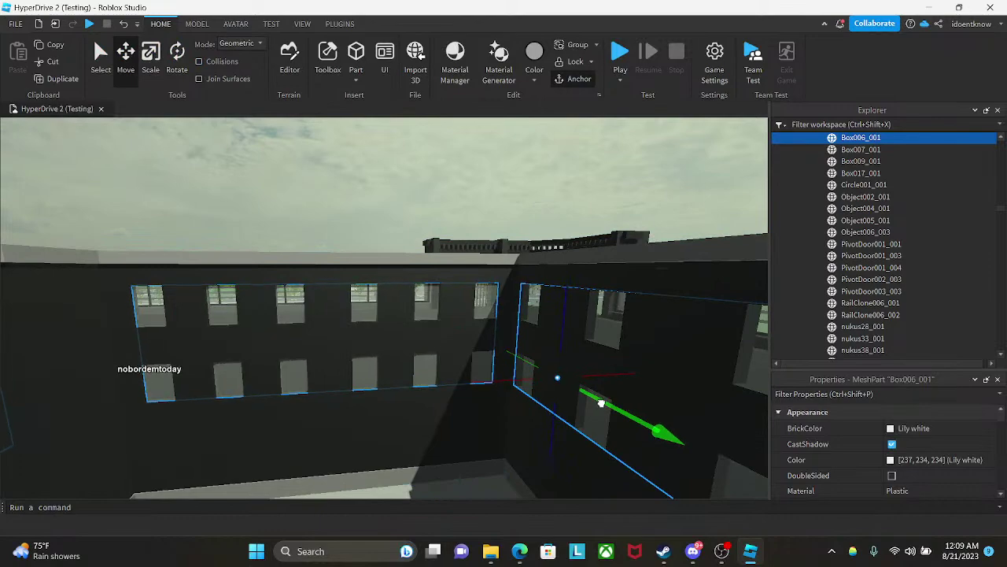
key("s")
left_click(579, 236)
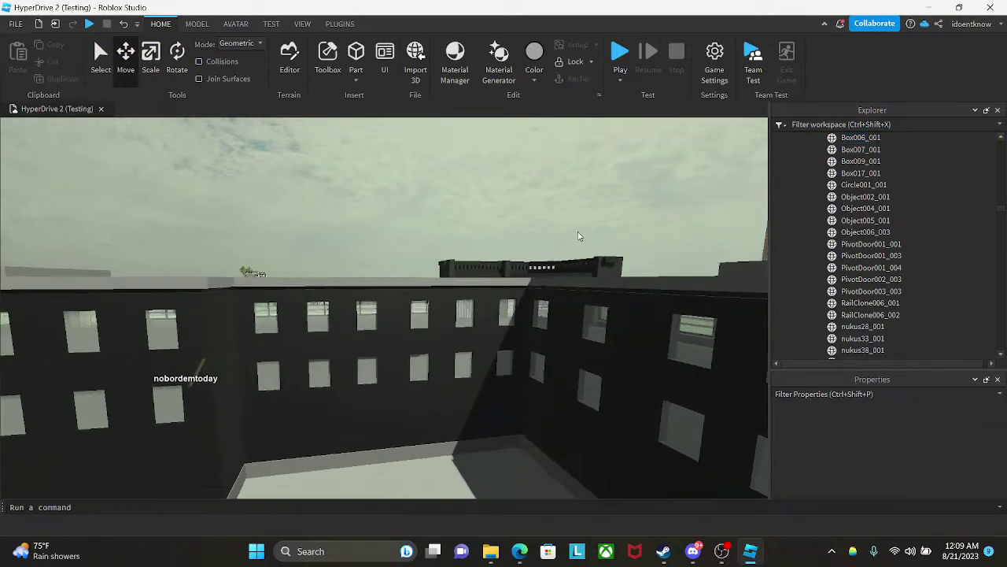
- Examine the mall's rear walls, interior and front facade to check how the glass looks from all sides
right_click_drag(578, 235, 578, 233)
key("a")
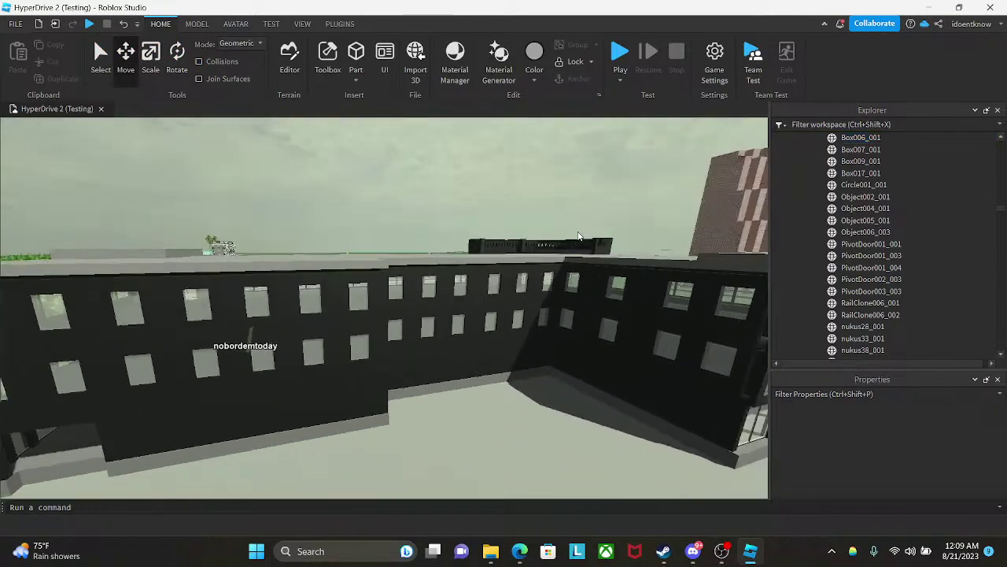
key("a")
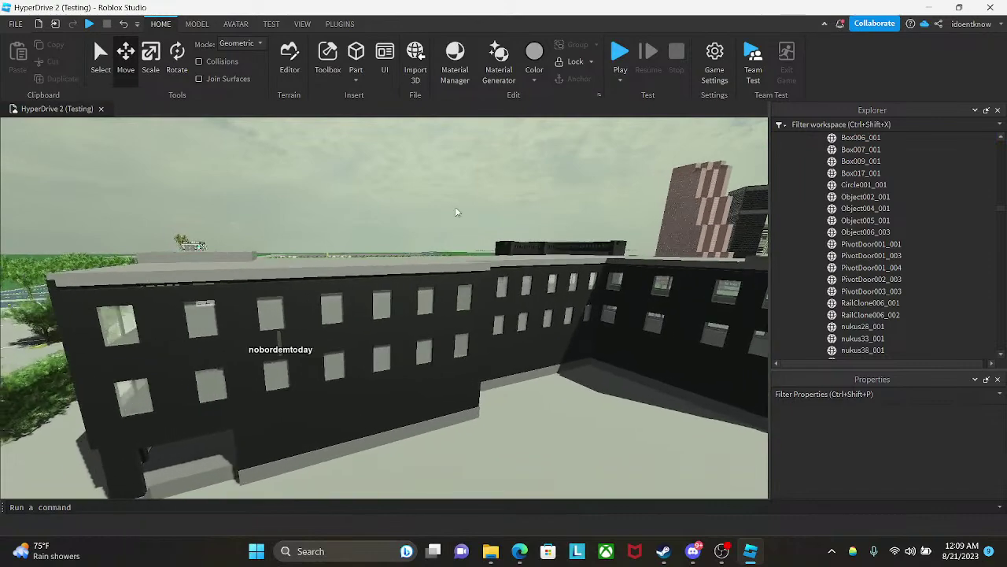
right_click_drag(420, 212, 349, 214)
key("w")
key("a")
key("a")
right_click_drag(407, 223, 421, 193)
key("w")
scroll(421, 194, "down", 8)
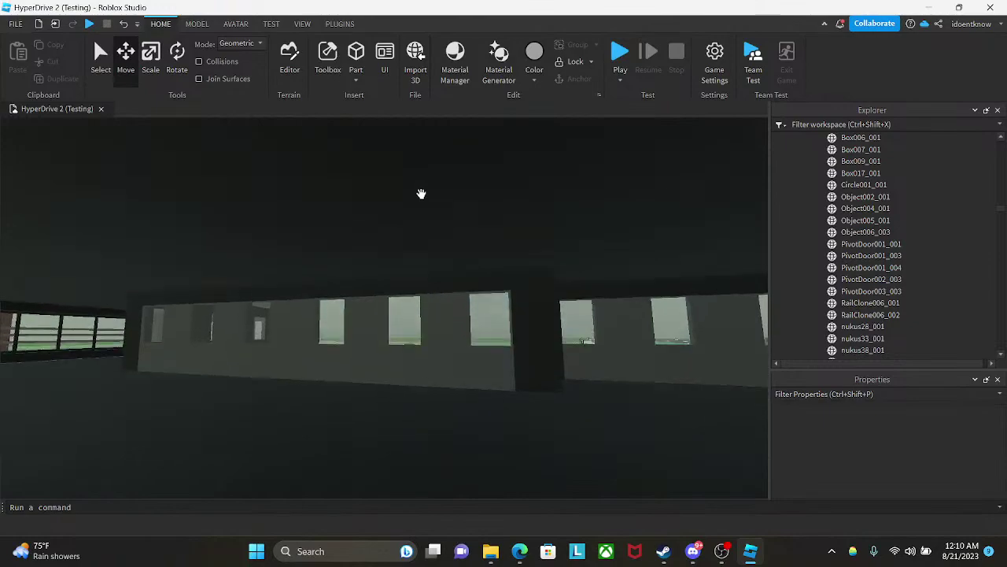
key("s")
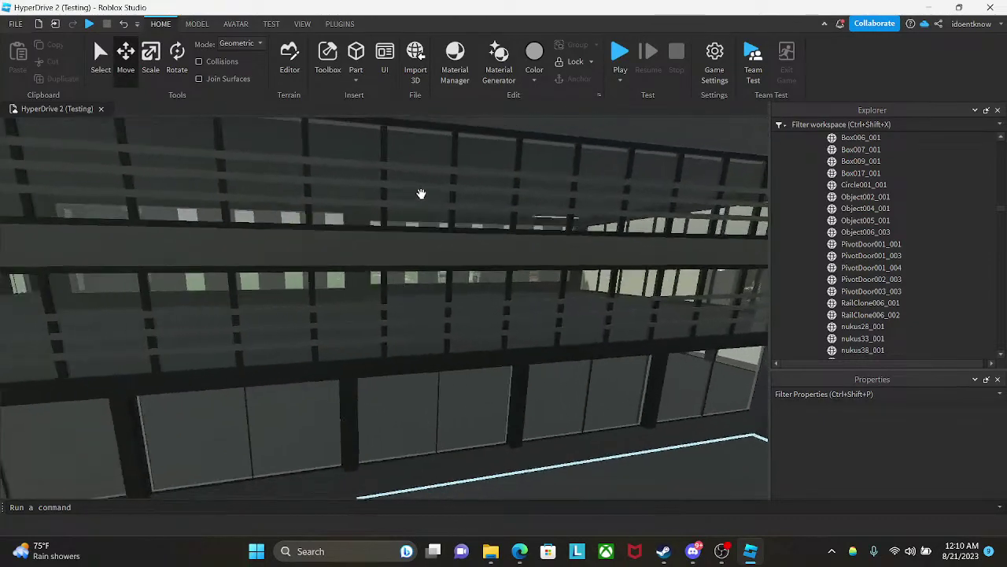
key("a")
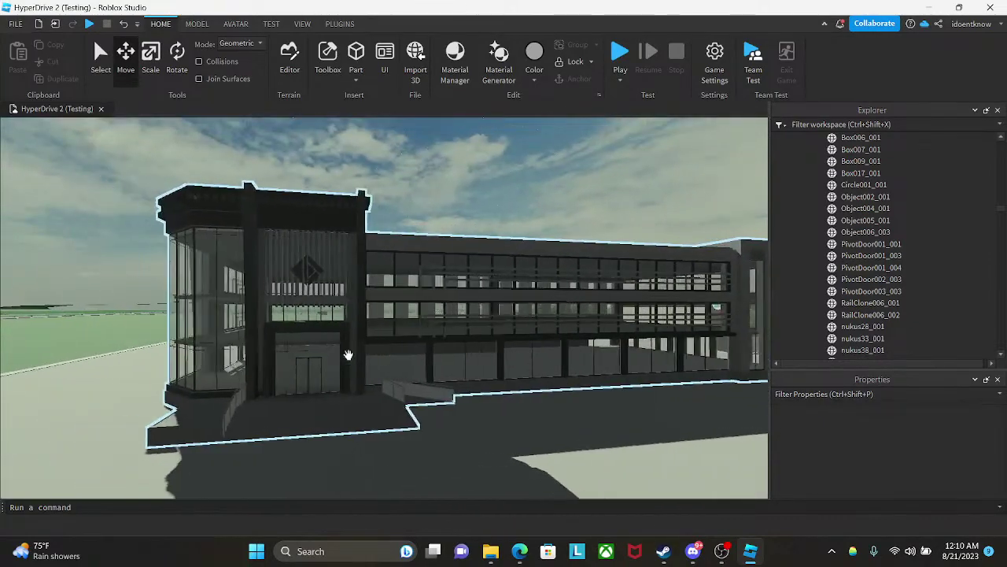
right_click_drag(451, 351, 465, 360)
key("s")
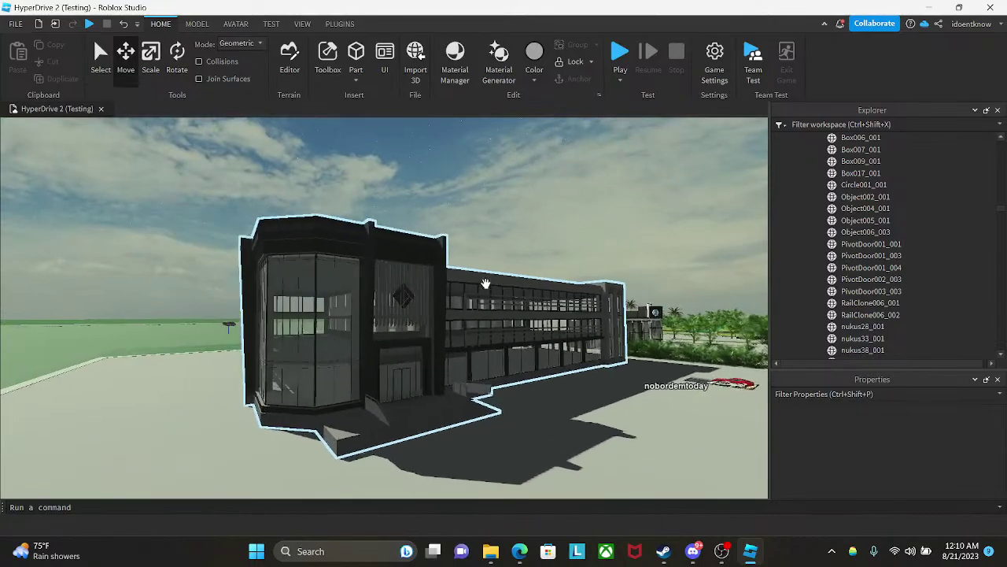
key("alt+Tab")
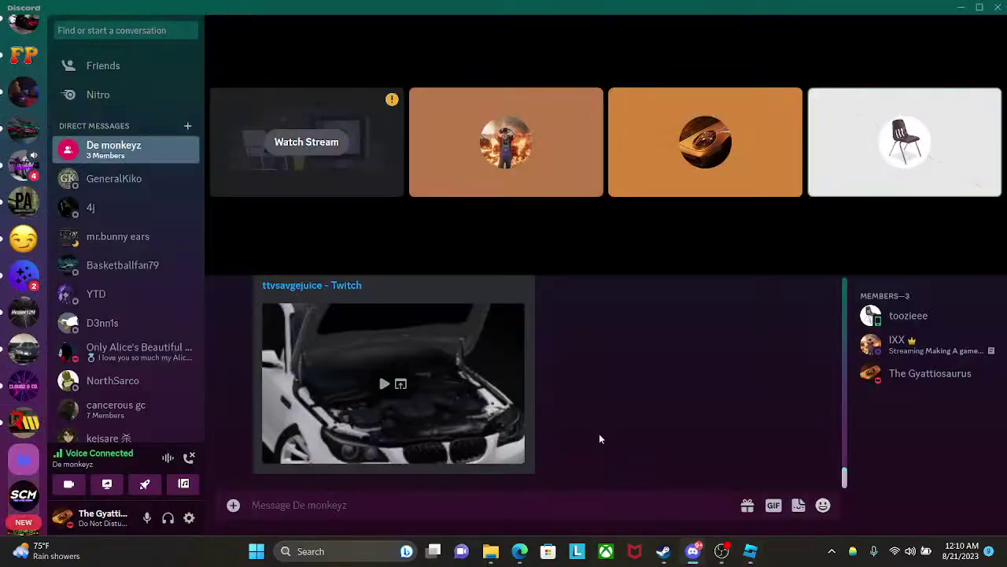
left_click(722, 552)
left_click(750, 552)
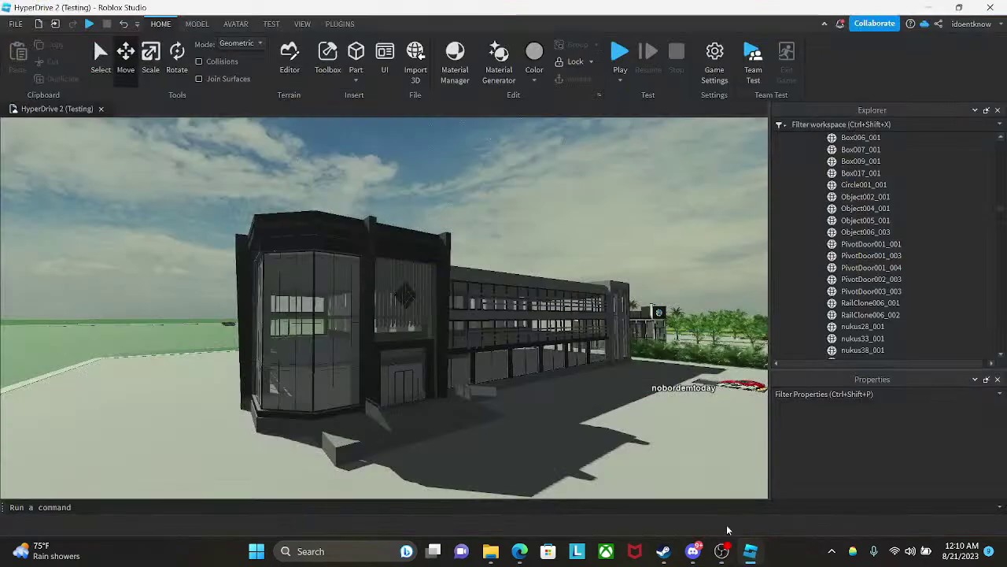
- Switch to the Edge browser and search YouTube for "2017 music"
left_click(519, 551)
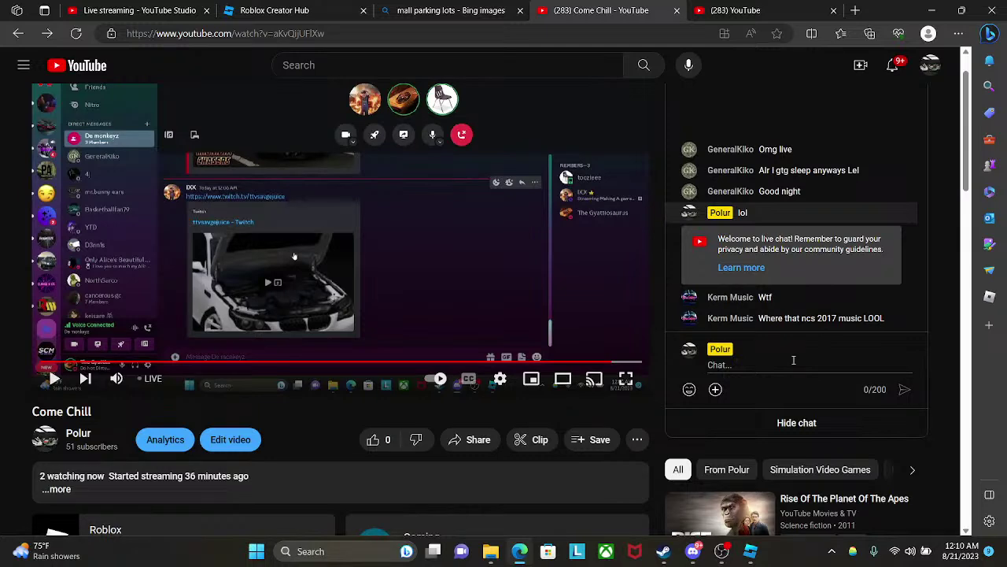
left_click(734, 10)
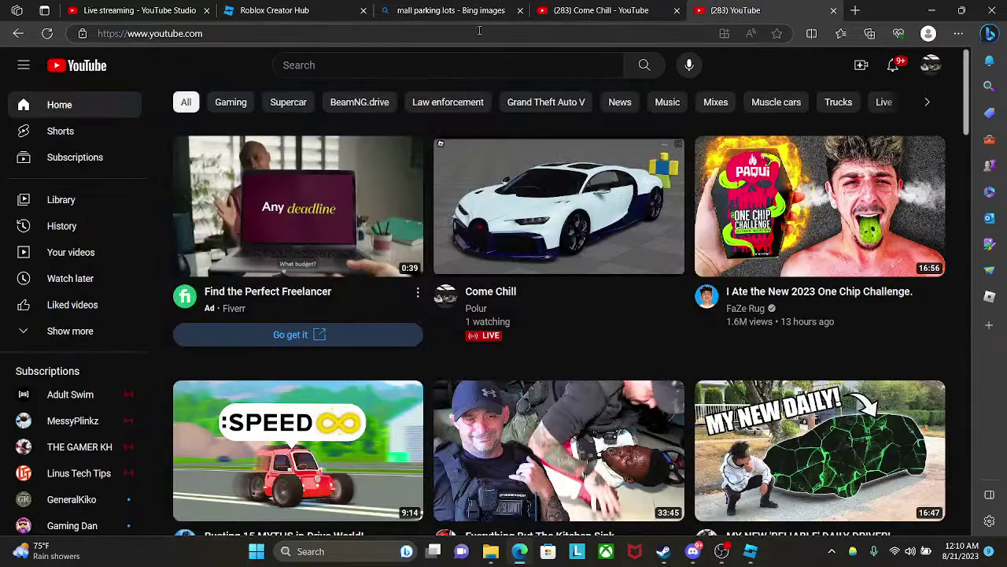
left_click(431, 65)
type("2017 musi")
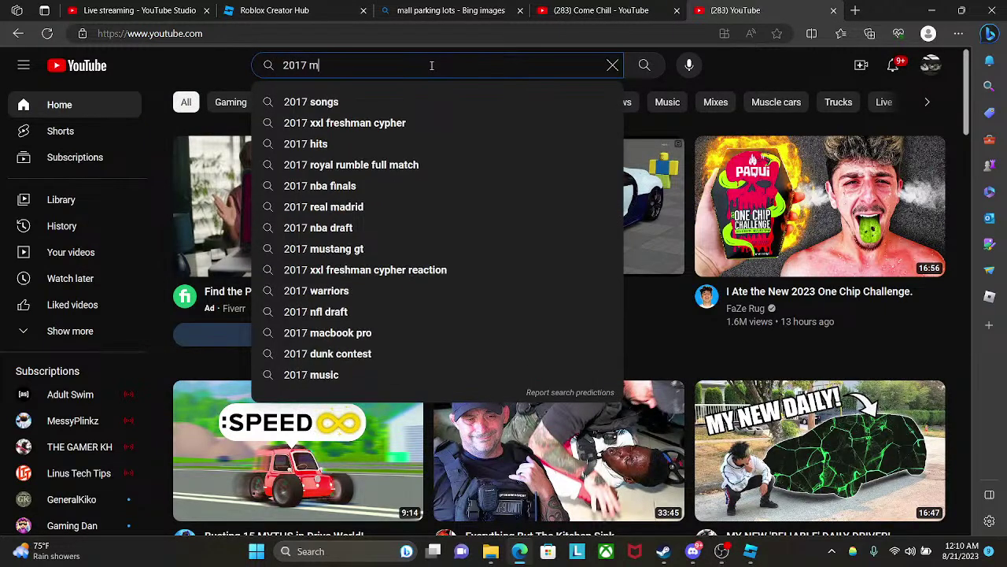
type("c")
key("Return")
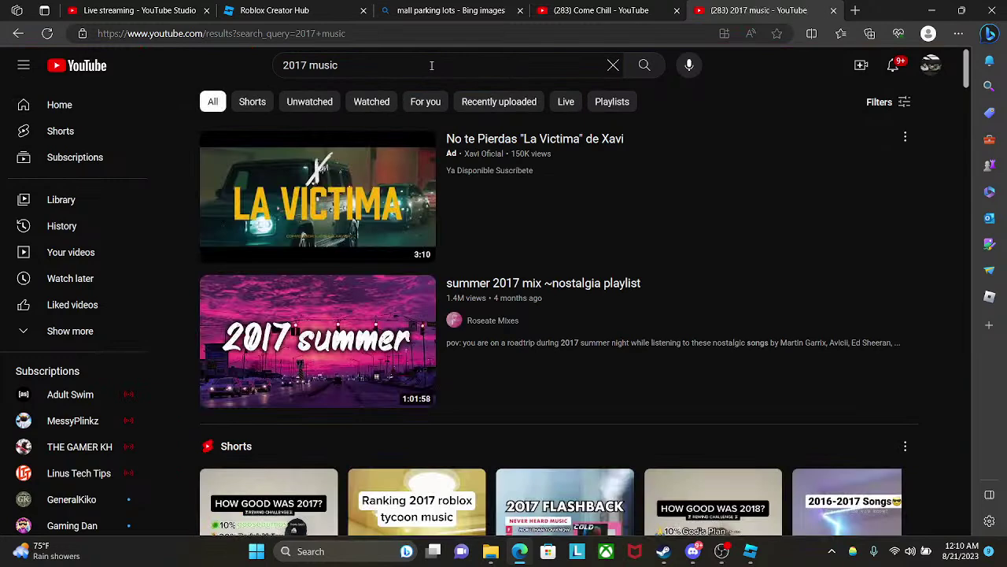
- Play the video "summer 2017 mix ~nostalgia playlist" and mute the player
left_click(344, 324)
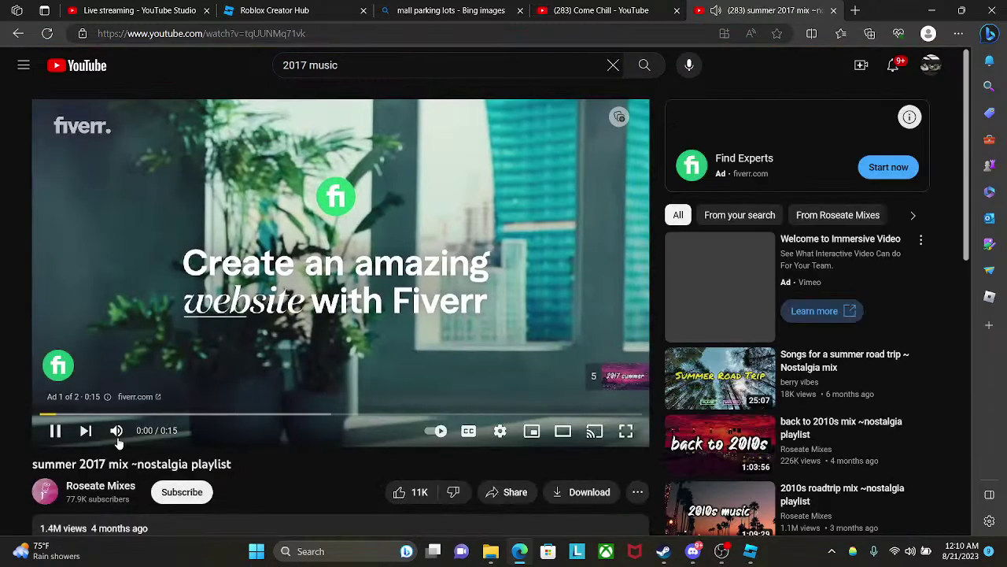
left_click(117, 430)
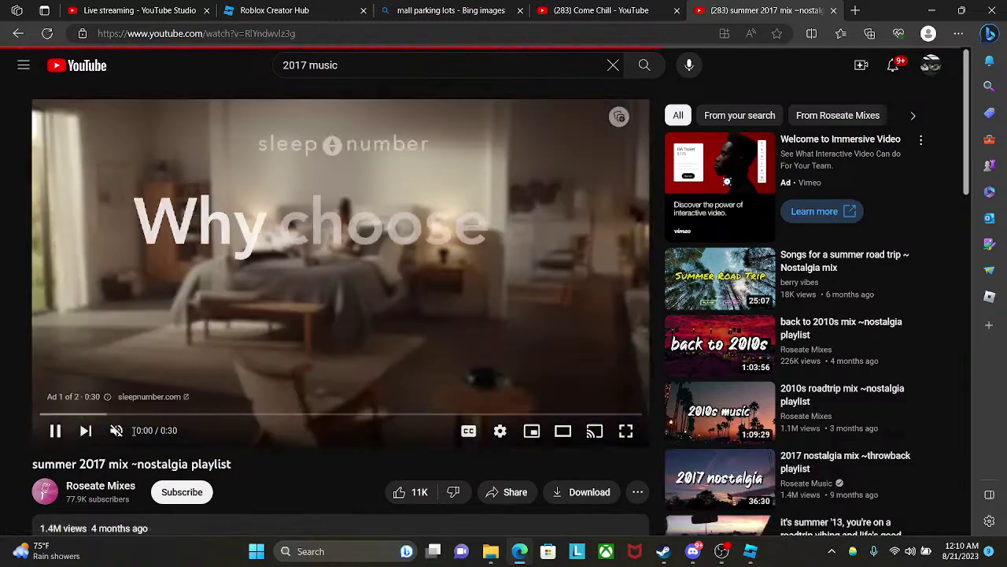
- Go back to the ad-free playback of "summer 2017 mix ~nostalgia playlist" and unmute it
left_click(21, 36)
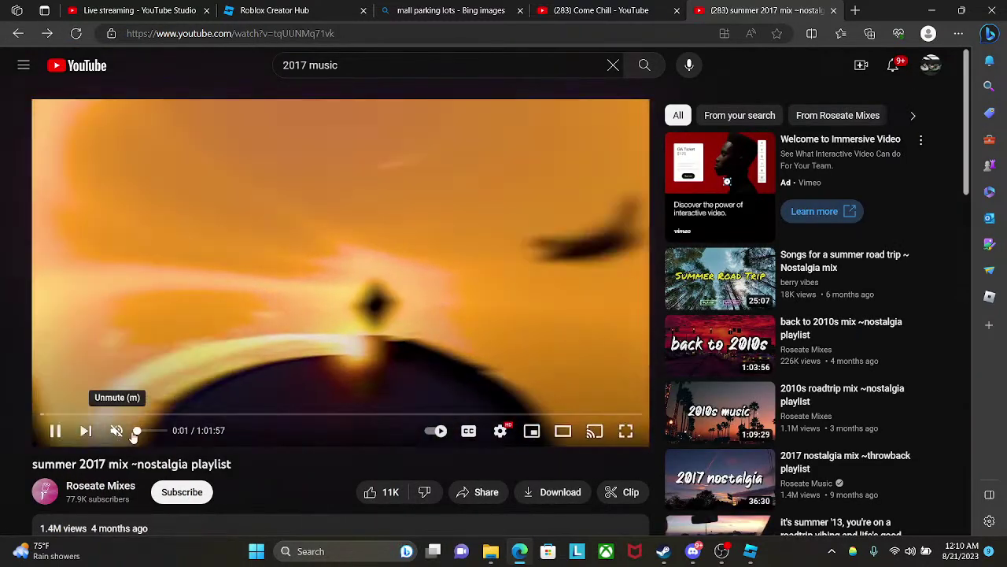
left_click(117, 430)
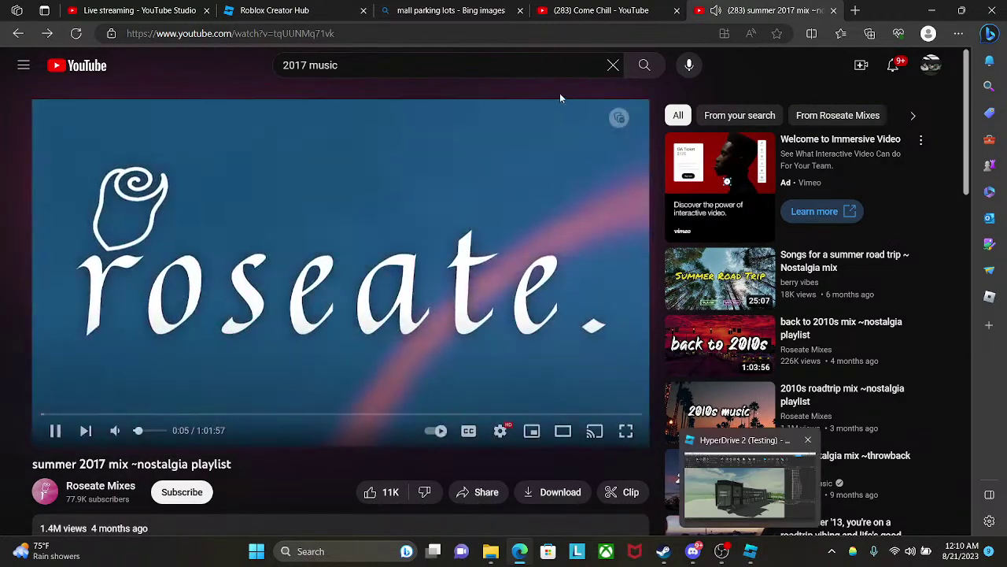
- Open the "Come Chill" live stream page and check its chat messages and participants list
left_click(598, 11)
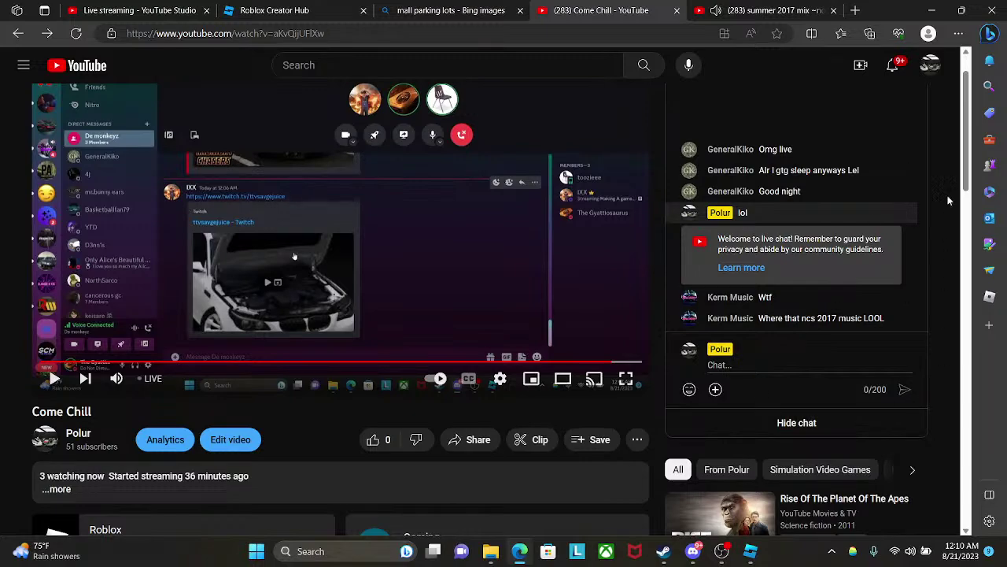
scroll(506, 483, "down", 4)
scroll(504, 484, "up", 5)
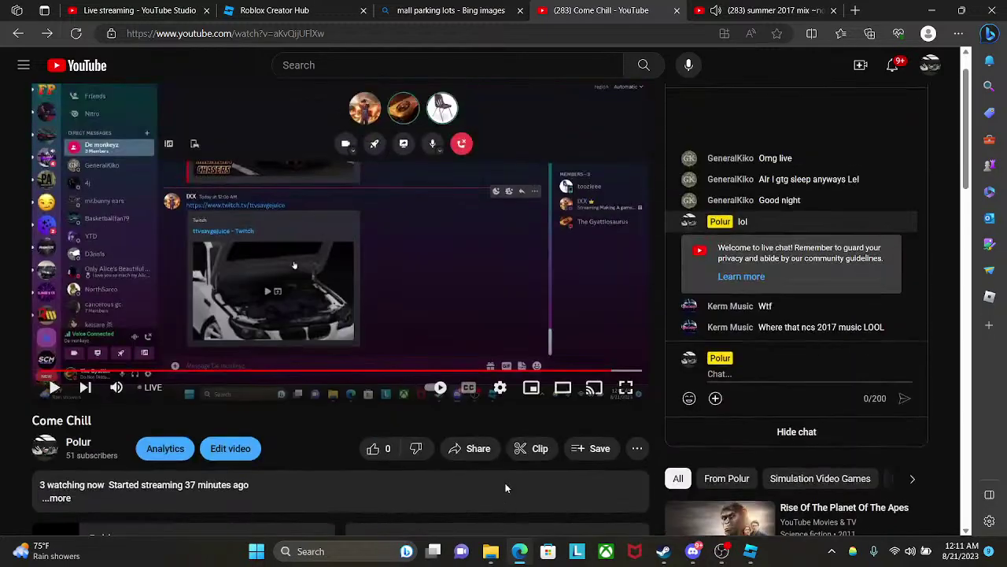
left_click(910, 116)
left_click(768, 168)
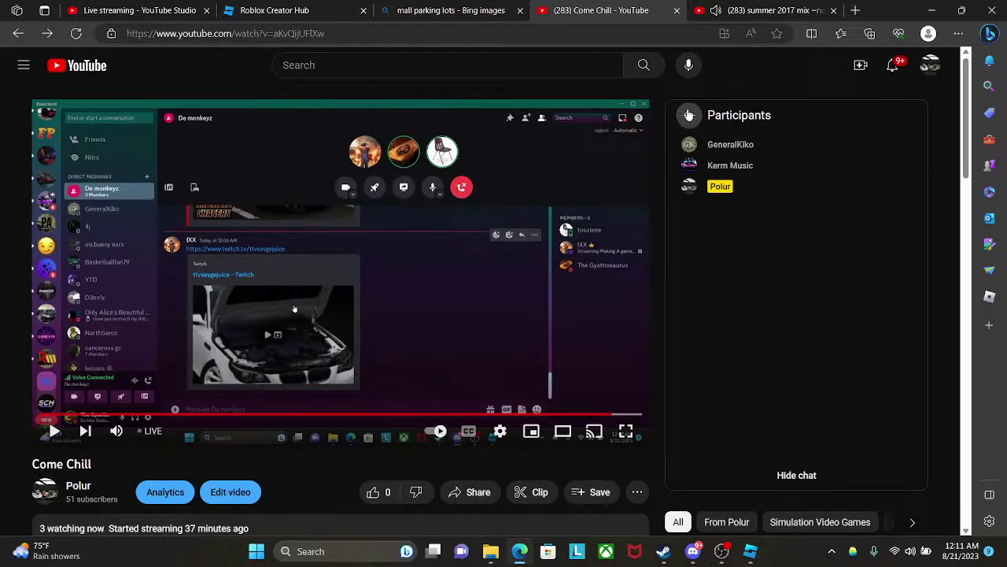
left_click(689, 116)
scroll(650, 452, "down", 5)
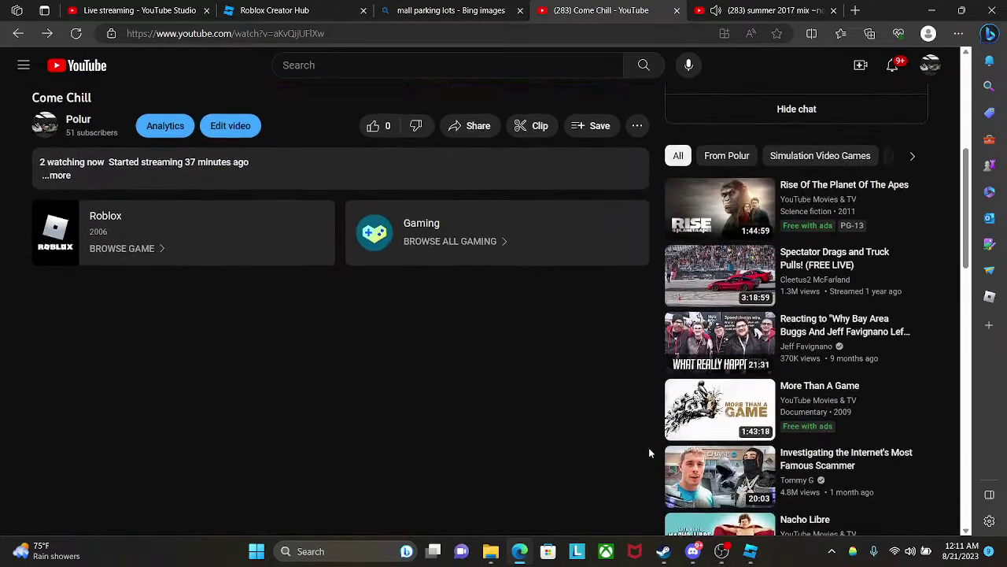
scroll(650, 451, "up", 4)
scroll(565, 459, "down", 2)
scroll(565, 458, "up", 2)
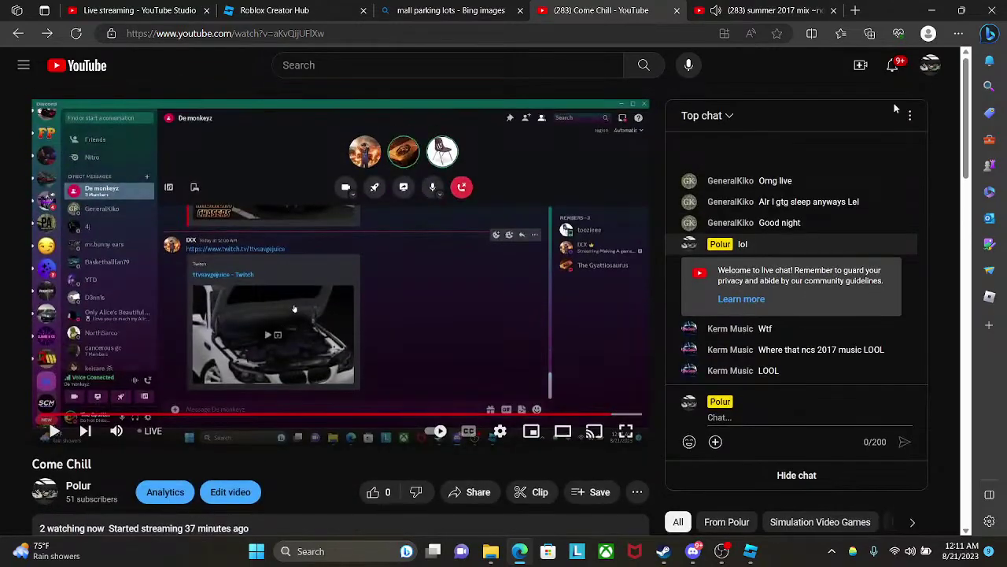
left_click(910, 116)
left_click(834, 170)
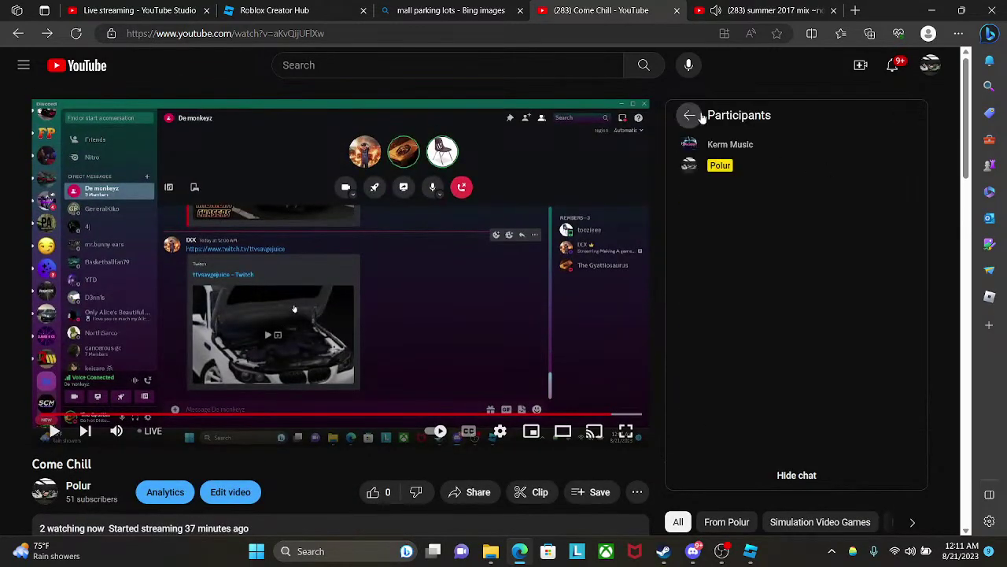
left_click(702, 116)
scroll(553, 421, "down", 3)
scroll(553, 421, "up", 2)
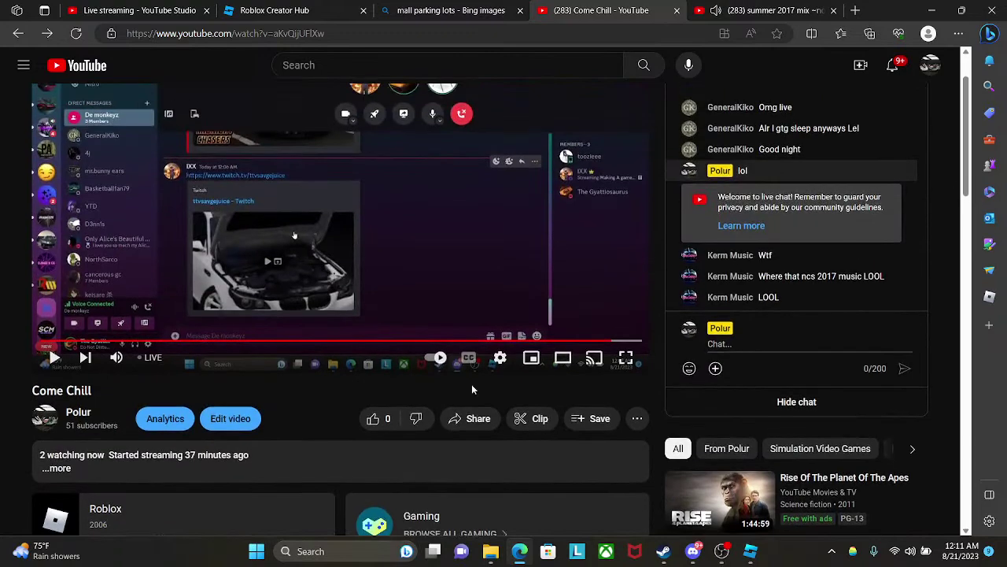
- Switch to Roblox Studio and examine the mall's front and adjoining pavement, checking the Discord call in between
left_click(751, 551)
right_click_drag(553, 337, 554, 337)
key("w")
key("w")
right_click_drag(568, 270, 568, 270)
left_click(692, 553)
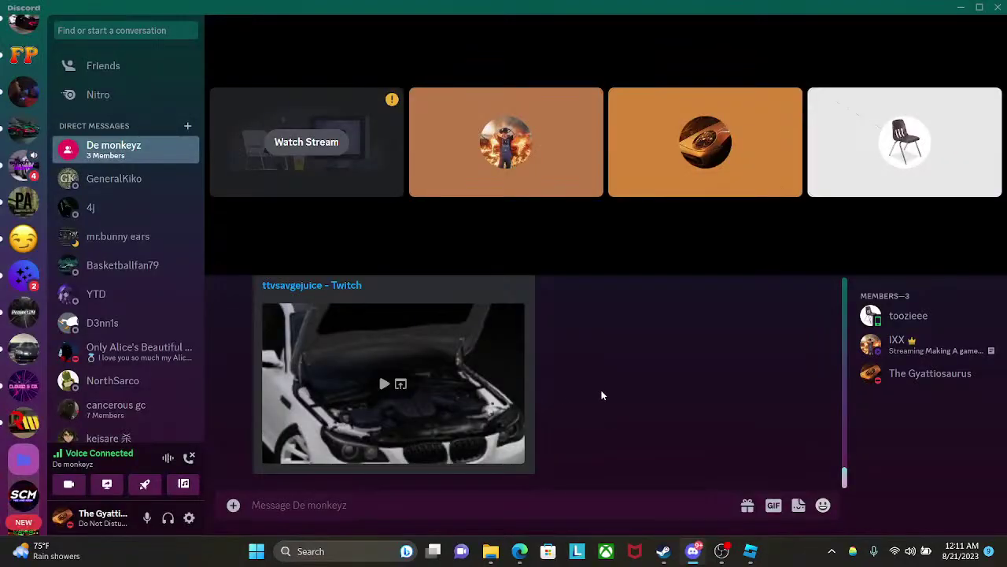
left_click(751, 551)
key("w")
mouse_move(522, 380)
right_mouse_down()
mouse_move(501, 383)
mouse_move(511, 384)
right_mouse_up()
key("w")
key("w")
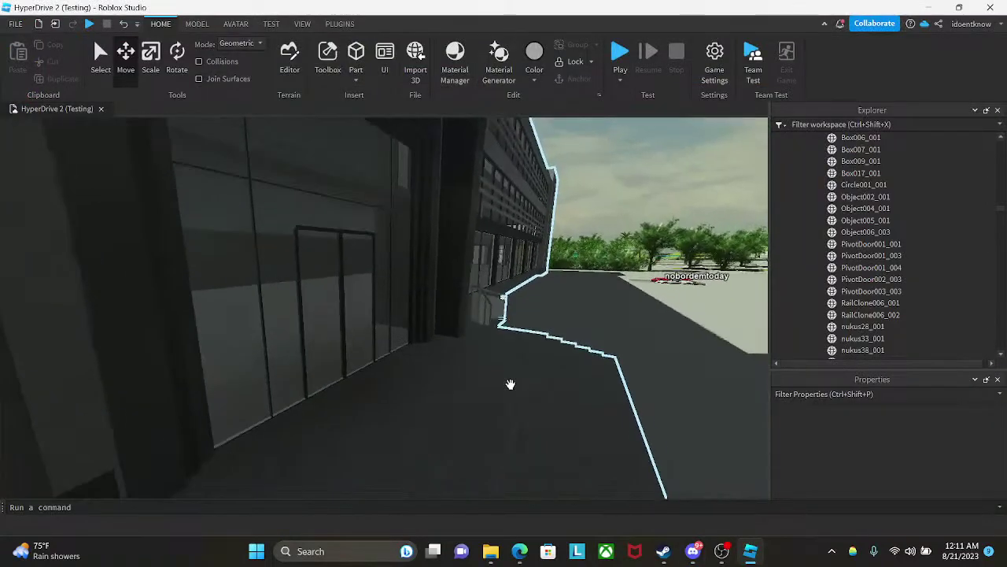
key("w")
right_click_drag(610, 374, 611, 371)
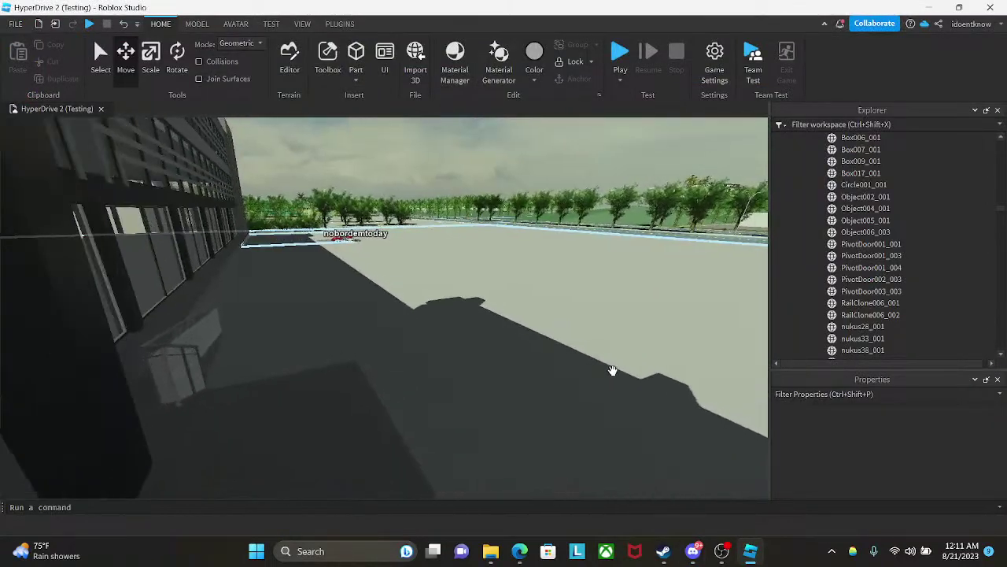
- Inspect the parked cars outside the mall, its glazed facade and the interior behind the windows
right_click_drag(539, 328, 539, 327)
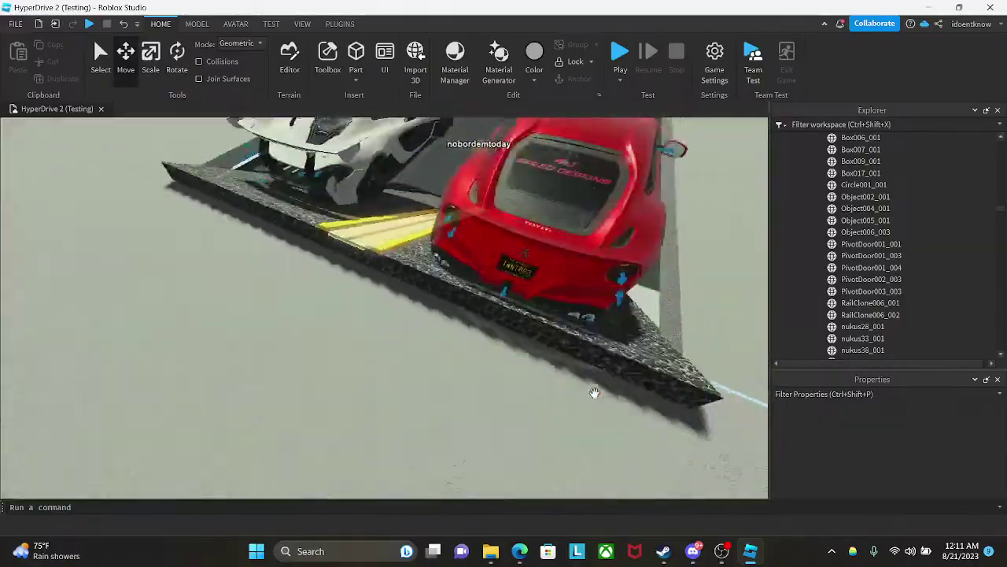
key("w")
right_click_drag(594, 392, 595, 387)
key("s")
scroll(606, 385, "down", 5)
right_click_drag(669, 336, 669, 336)
scroll(582, 318, "up", 5)
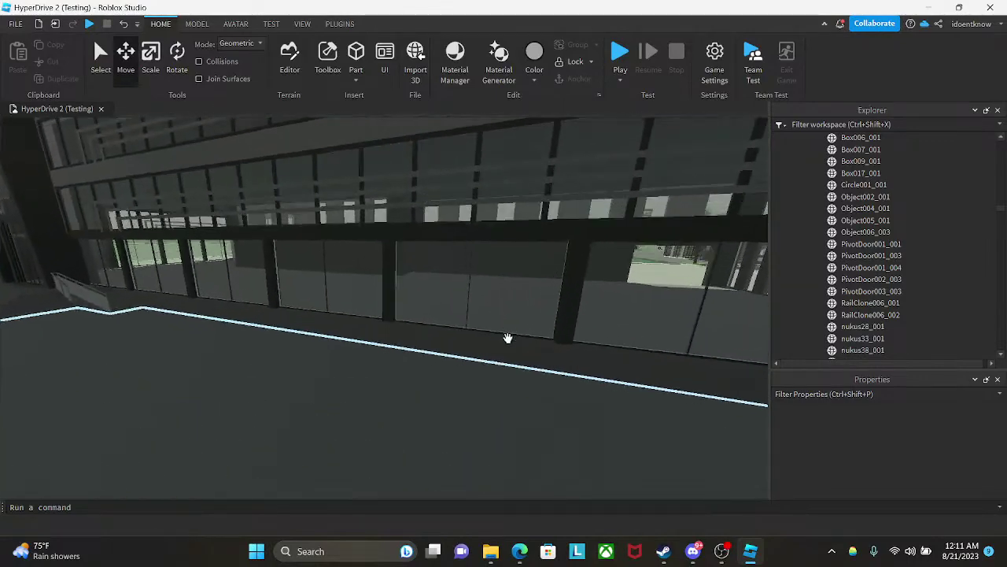
right_click_drag(509, 333, 476, 294)
key("w")
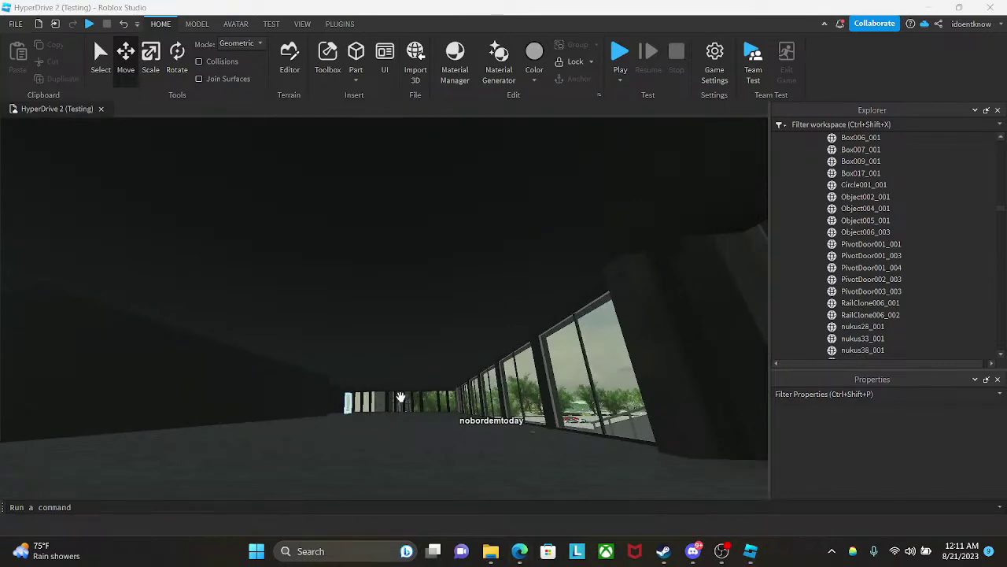
- Check the "Come Chill" live chat in Edge for new messages and look at the Discord group call
left_click(516, 547)
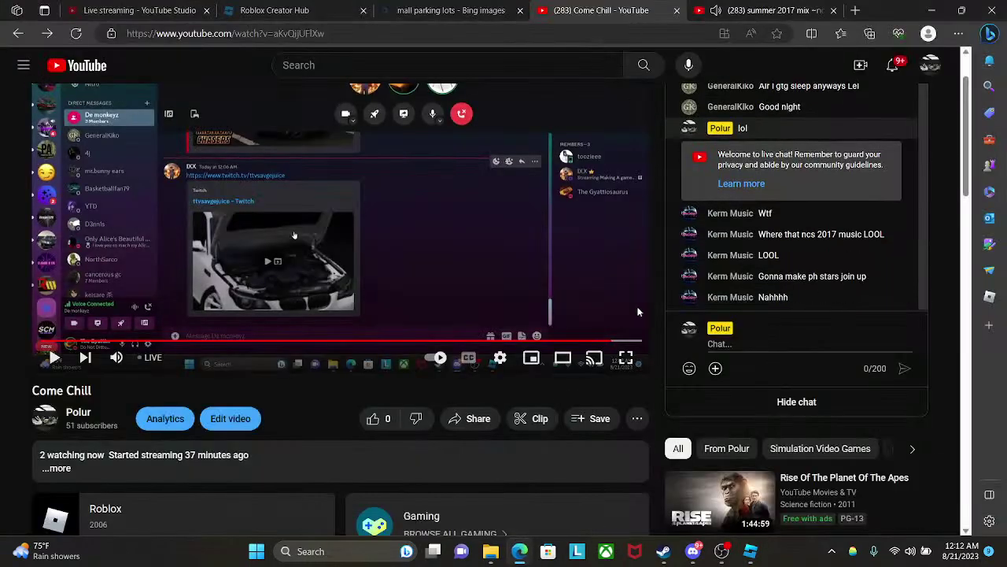
scroll(478, 382, "down", 2)
scroll(435, 331, "up", 3)
scroll(436, 331, "up", 1)
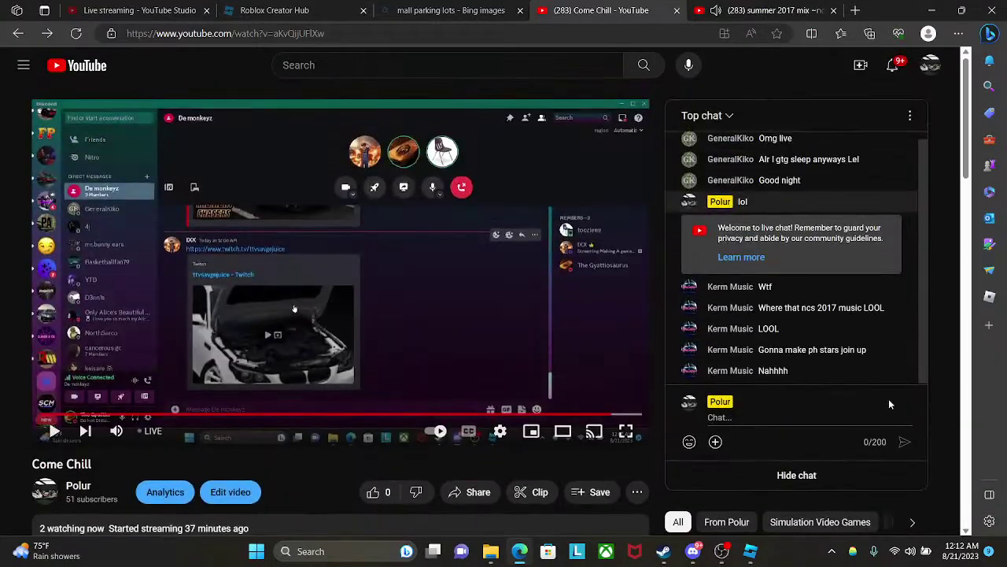
left_click(791, 426)
left_click(752, 551)
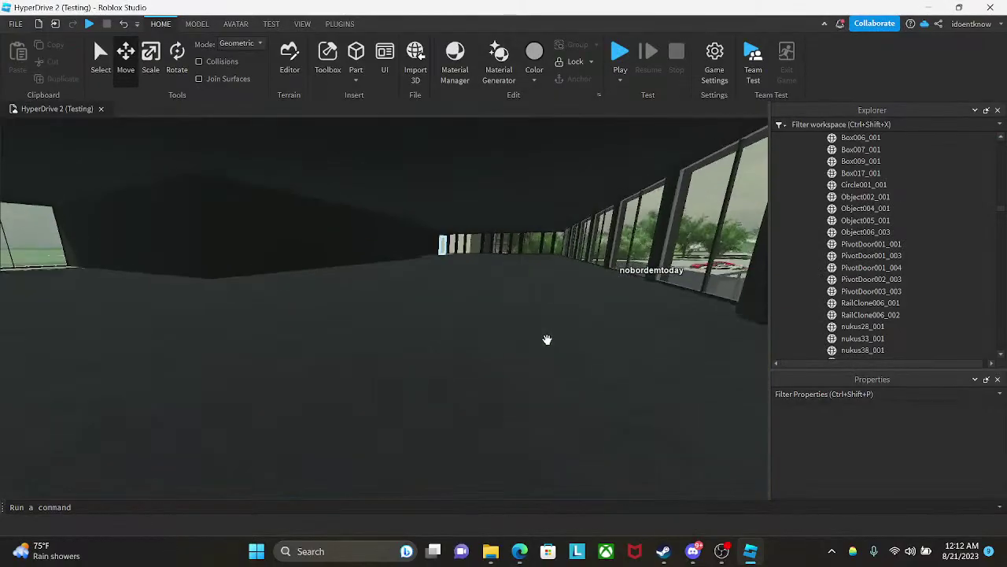
left_click(693, 551)
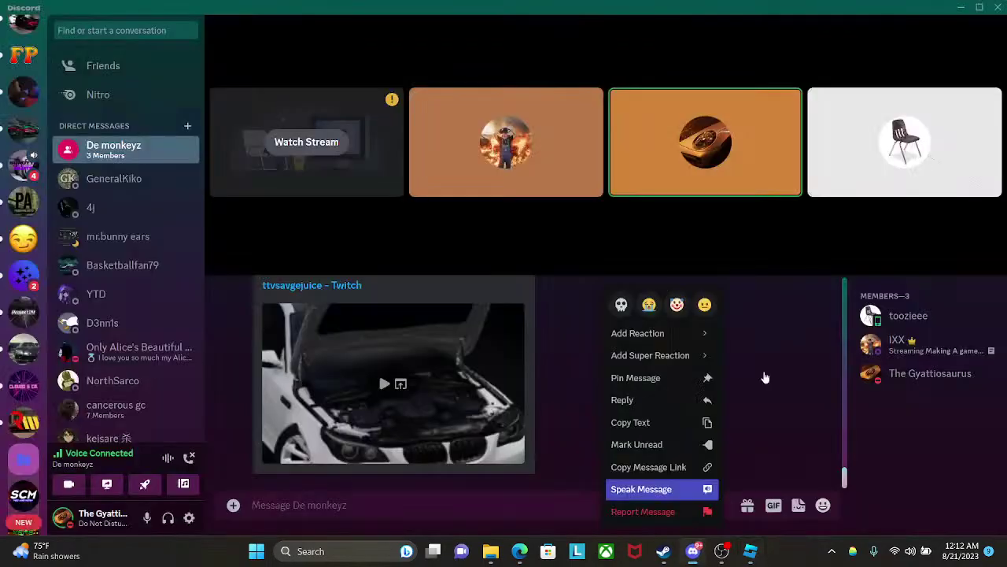
- Switch back to Roblox Studio, place a new block part on the open ground outside the mall and anchor it
left_click(747, 560)
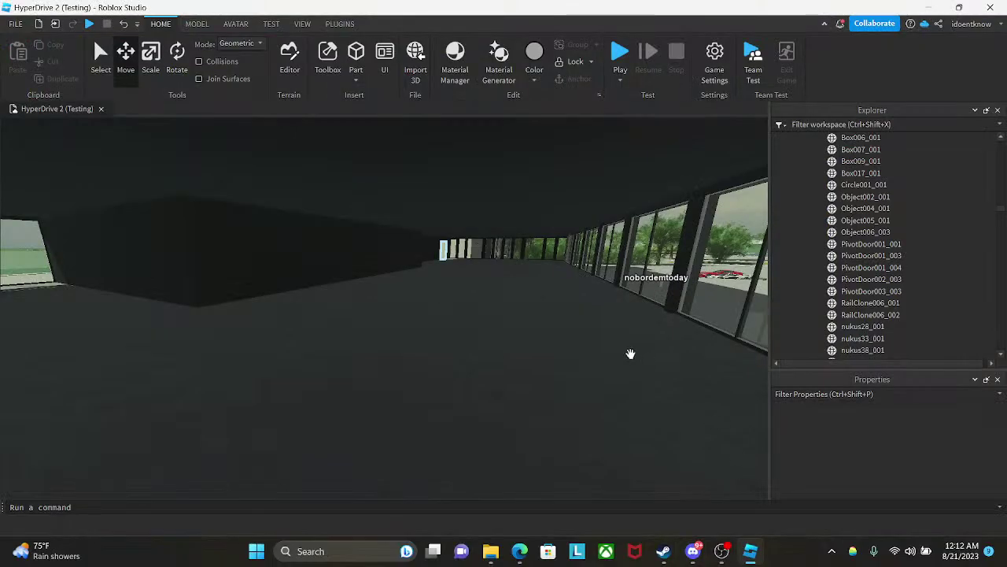
right_click_drag(632, 354, 509, 329)
key("w")
left_click(359, 69)
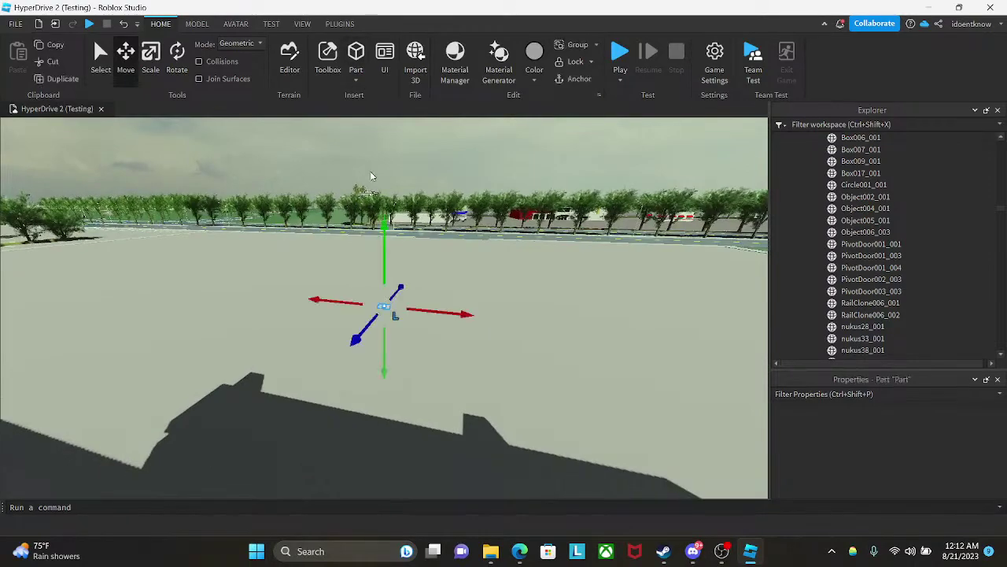
left_click_drag(383, 306, 453, 402)
right_click_drag(479, 401, 477, 386)
key("w")
key("s")
key("w")
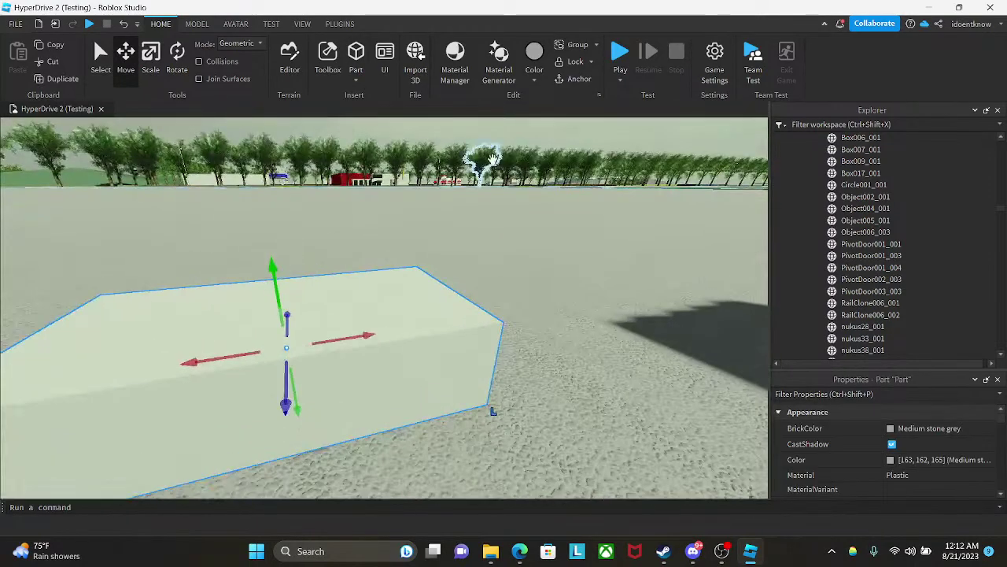
right_click_drag(568, 303, 568, 303)
- Switch to Edge, play "2017 nostalgia mix ~throwback playlist" on YouTube and skip ahead to about 11:37
left_click(521, 551)
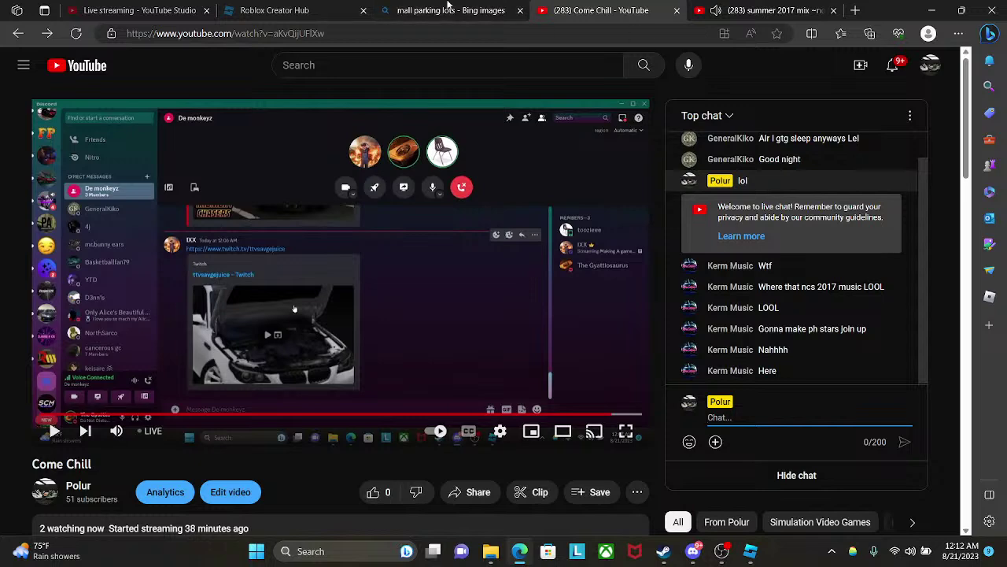
left_click(774, 10)
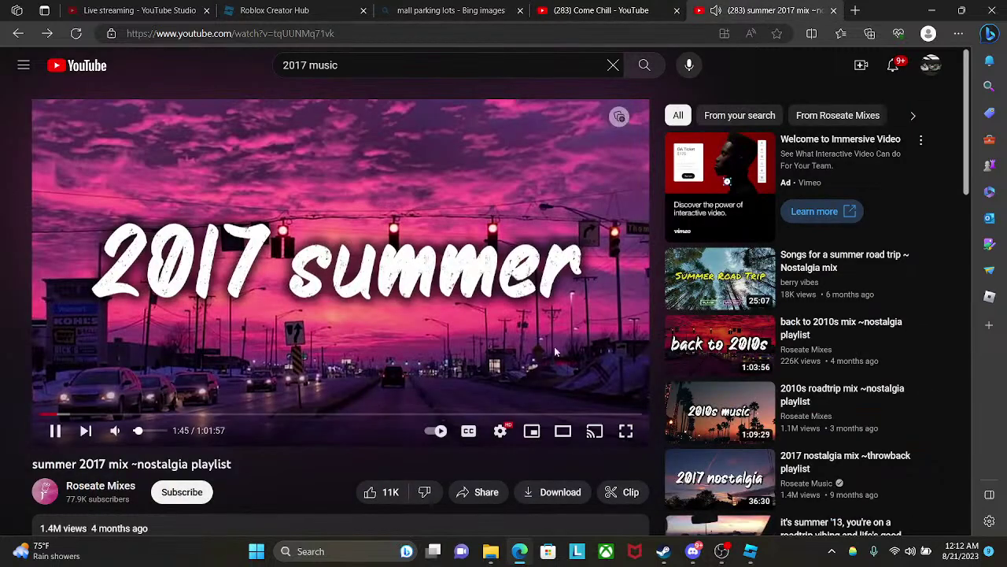
scroll(736, 429, "down", 3)
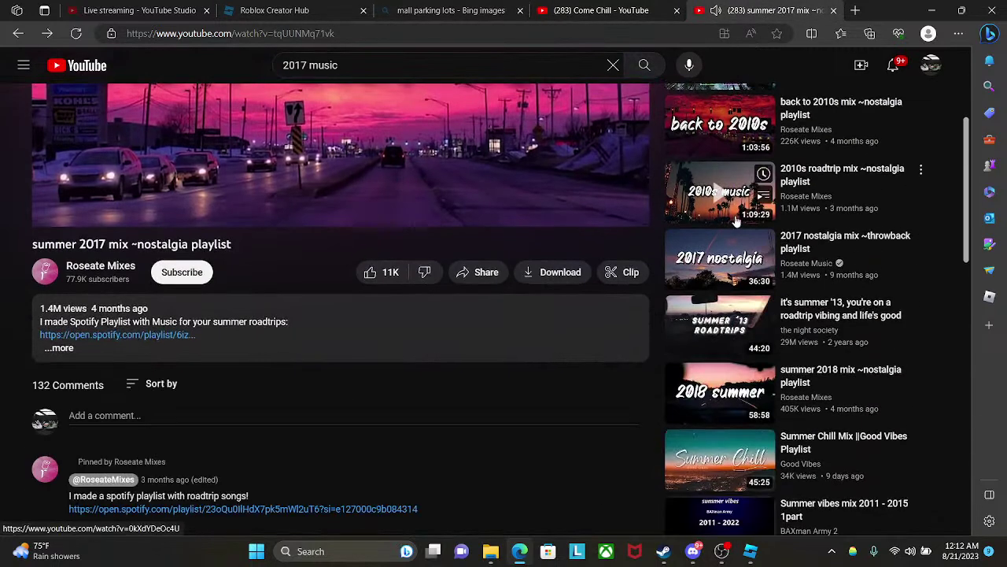
left_click(720, 250)
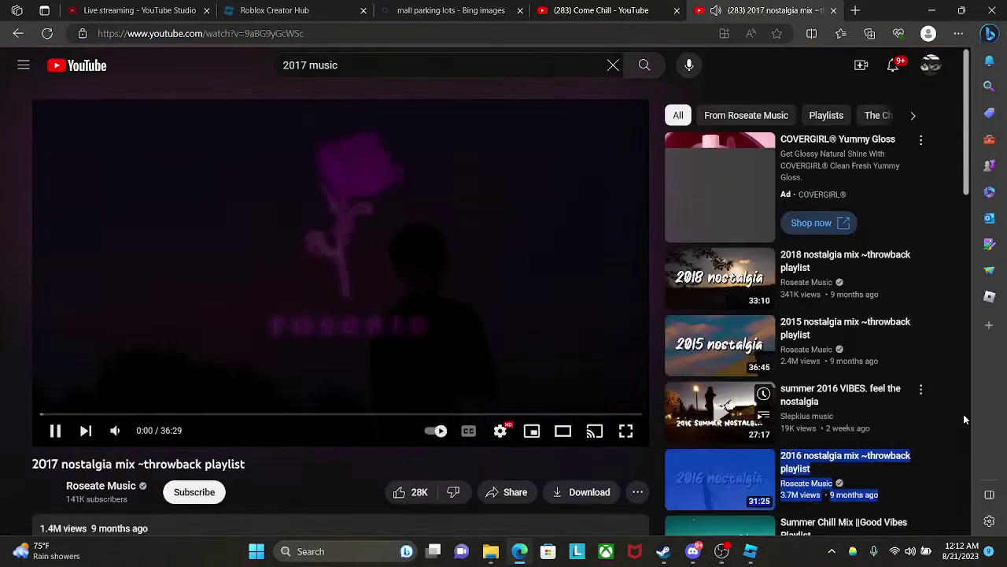
scroll(967, 403, "down", 8)
scroll(339, 378, "up", 4)
scroll(339, 382, "up", 3)
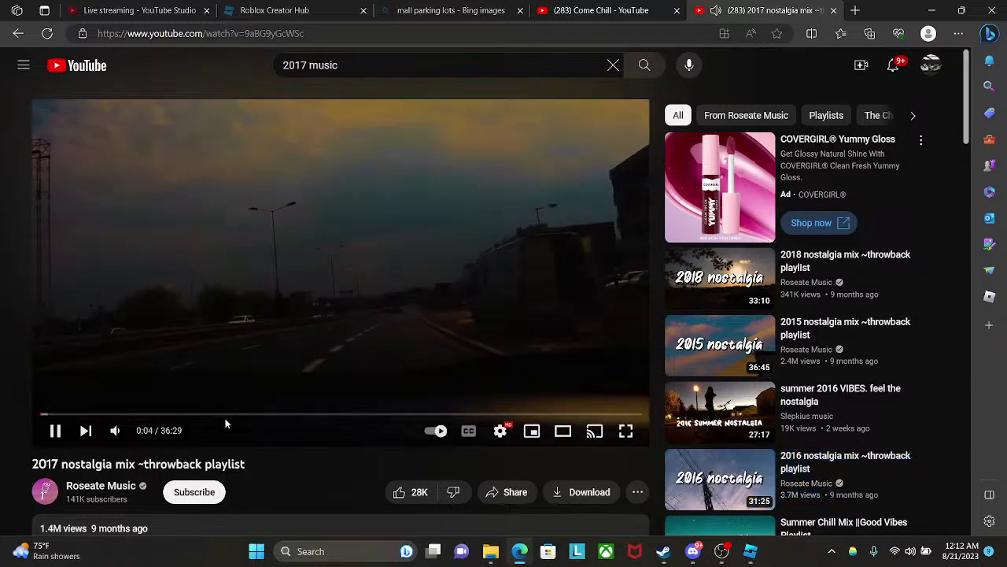
left_click(232, 413)
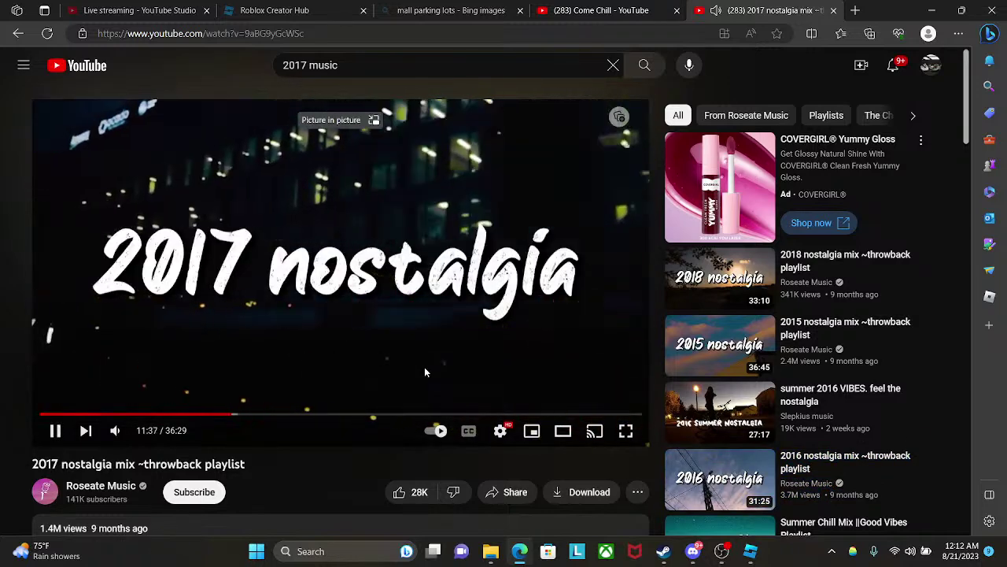
scroll(424, 371, "down", 2)
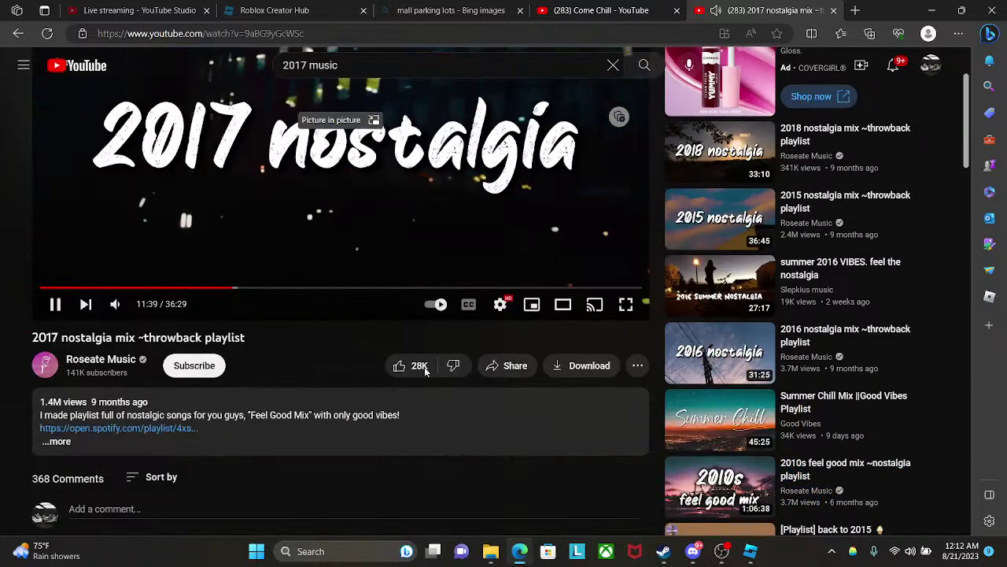
scroll(327, 343, "up", 2)
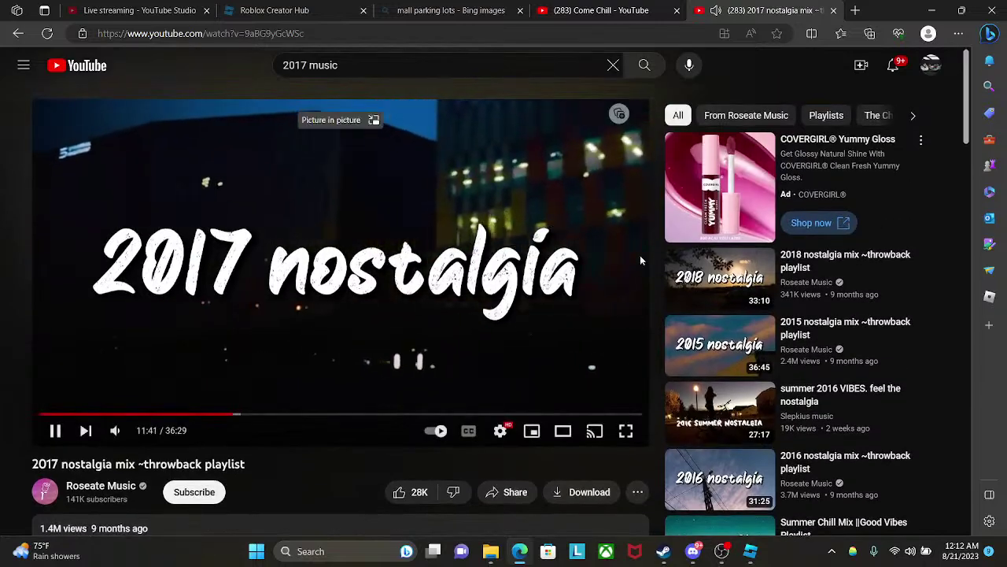
- Return to Roblox Studio and give the new block part the colour Really black, SmoothPlastic material and a reflectance of 0.1
left_click(753, 554)
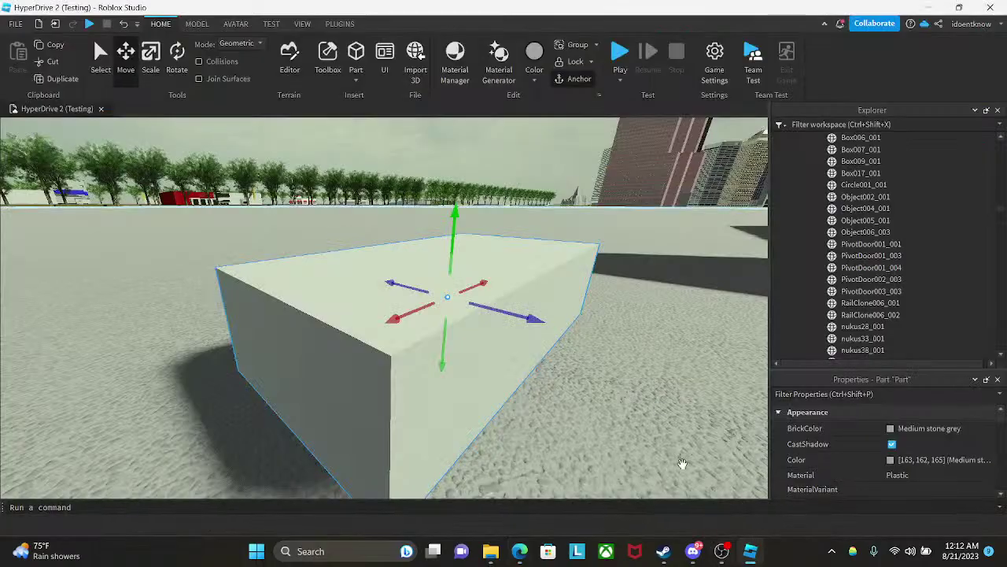
right_click_drag(683, 464, 652, 382)
key("s")
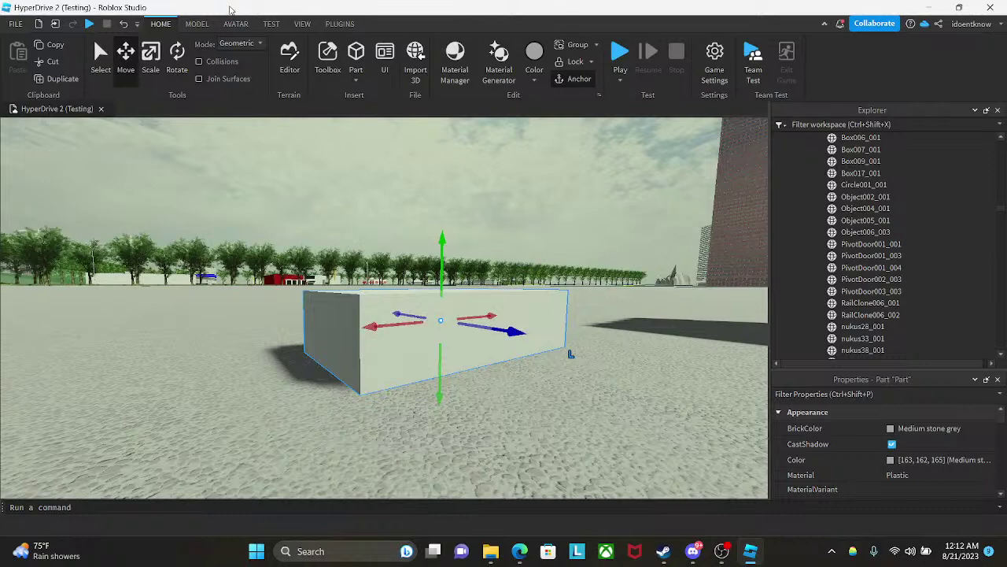
left_click(924, 428)
left_click(805, 527)
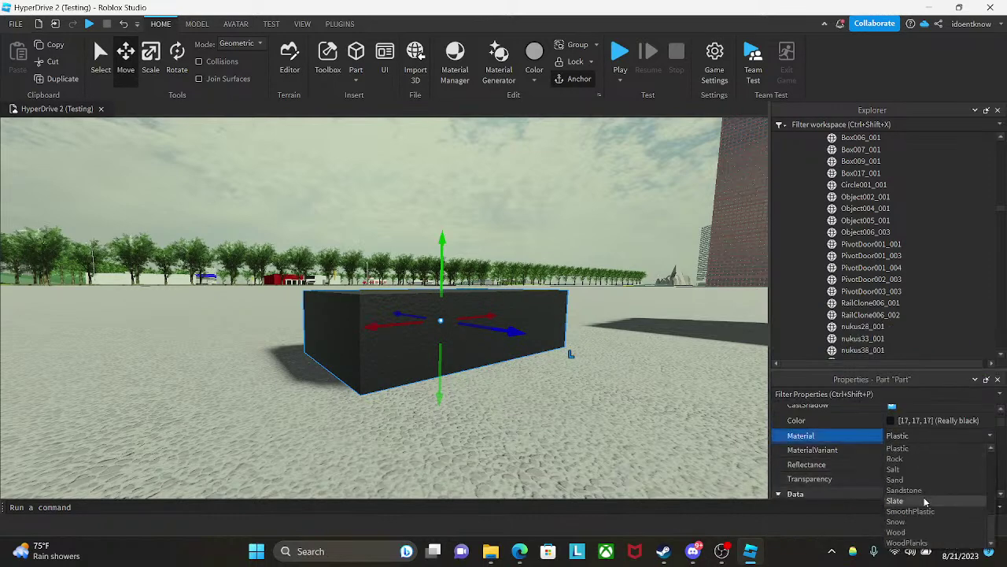
left_click(926, 511)
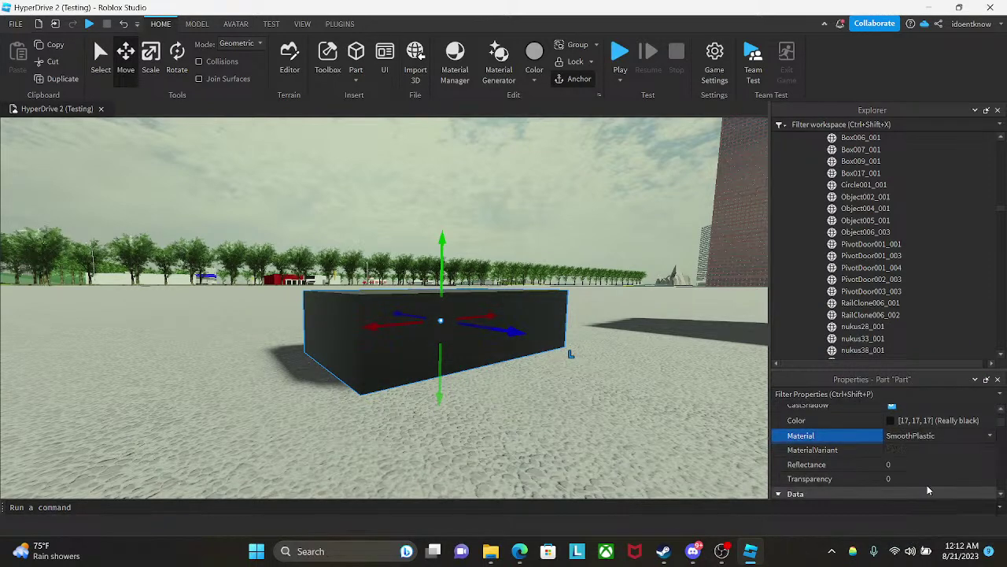
type(".1")
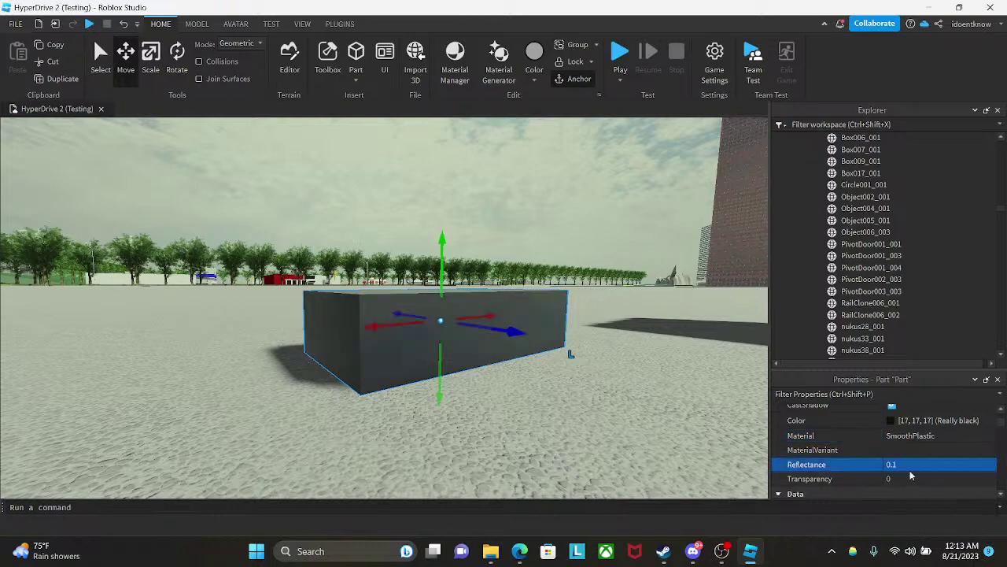
- Move the black block from the open ground into the mall and set it on the floor near the windows
right_click_drag(483, 181, 431, 188)
left_click_drag(369, 307, 322, 367)
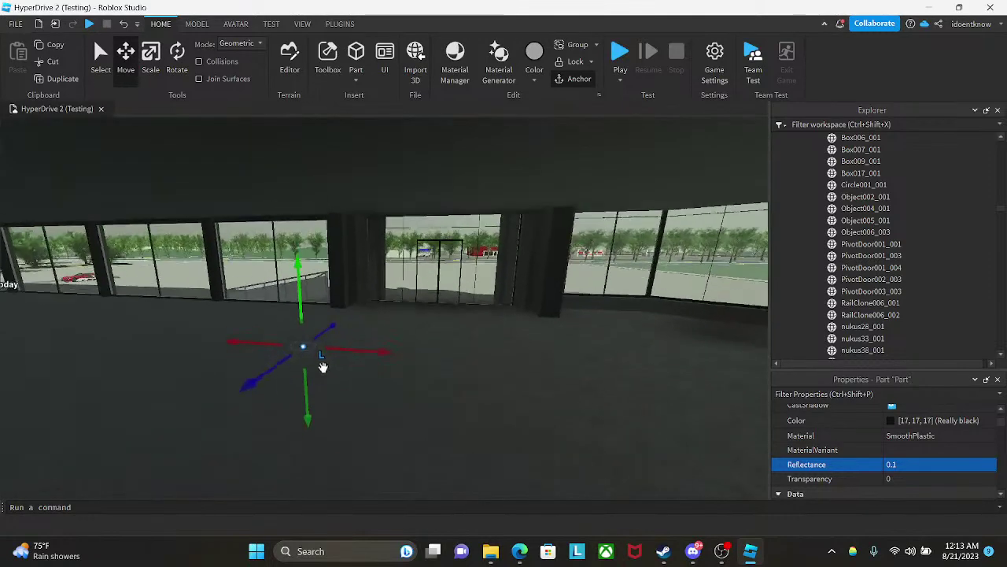
right_click_drag(323, 367, 302, 327)
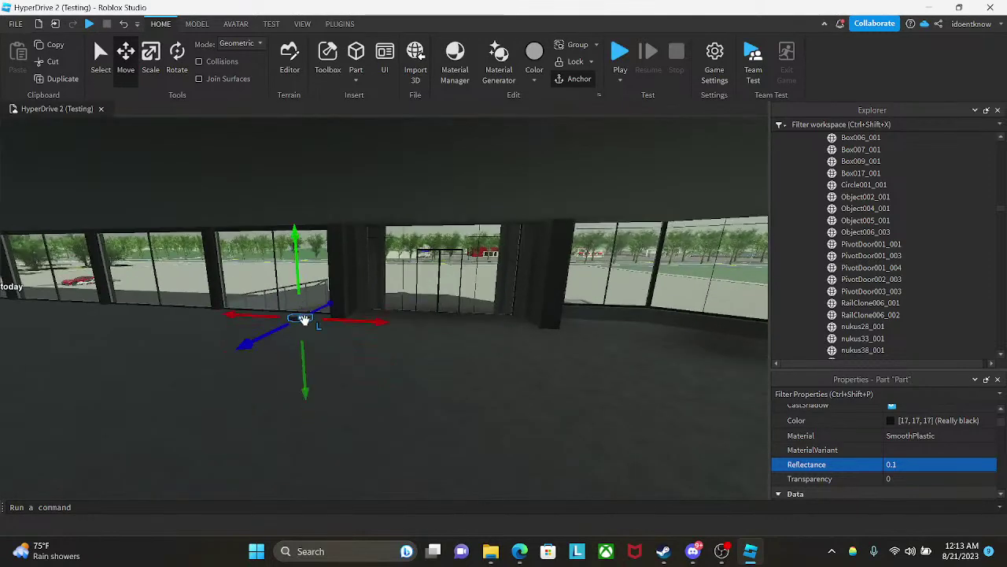
left_click_drag(303, 319, 328, 330)
right_click_drag(328, 331, 328, 332)
left_click_drag(329, 330, 328, 332)
right_click_drag(328, 331, 329, 331)
left_click_drag(328, 331, 328, 336)
right_click_drag(328, 331, 329, 336)
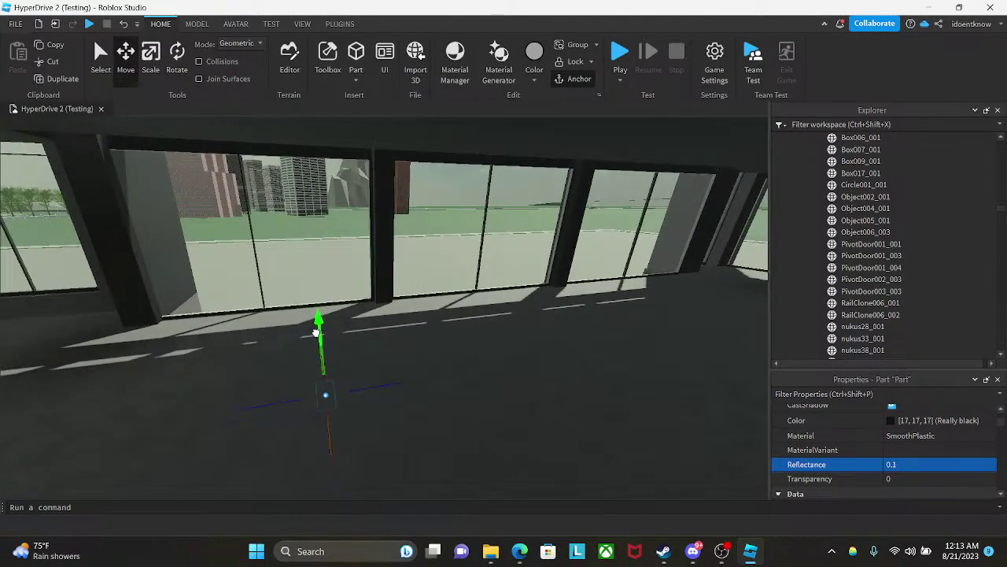
right_click_drag(334, 298, 258, 215)
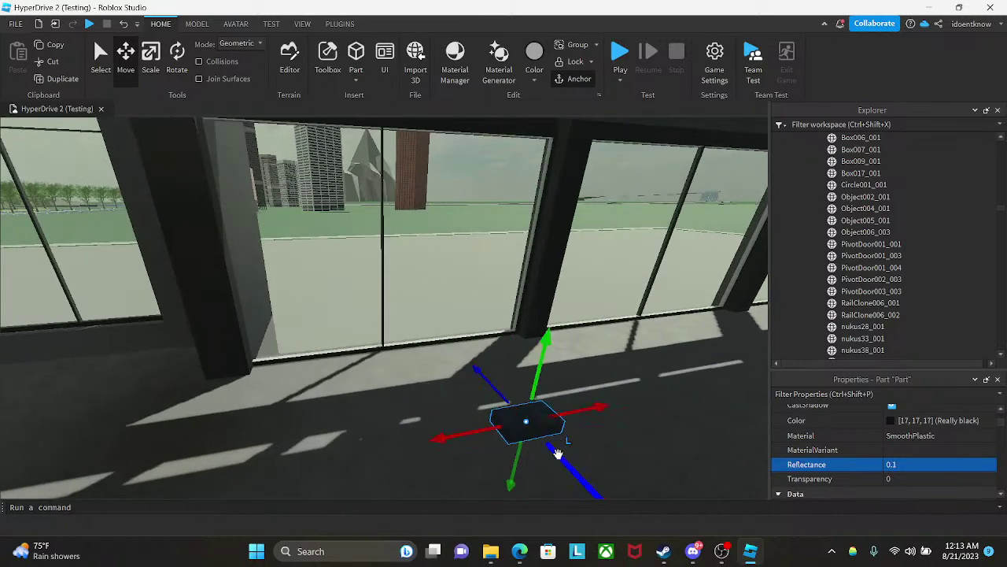
- Position the black block at the base of the window, directly beside the dark pillar
left_click_drag(485, 383, 477, 374)
key("w")
right_click_drag(477, 374, 477, 401)
left_click_drag(406, 413, 120, 448)
key("w")
right_click_drag(269, 402, 390, 371)
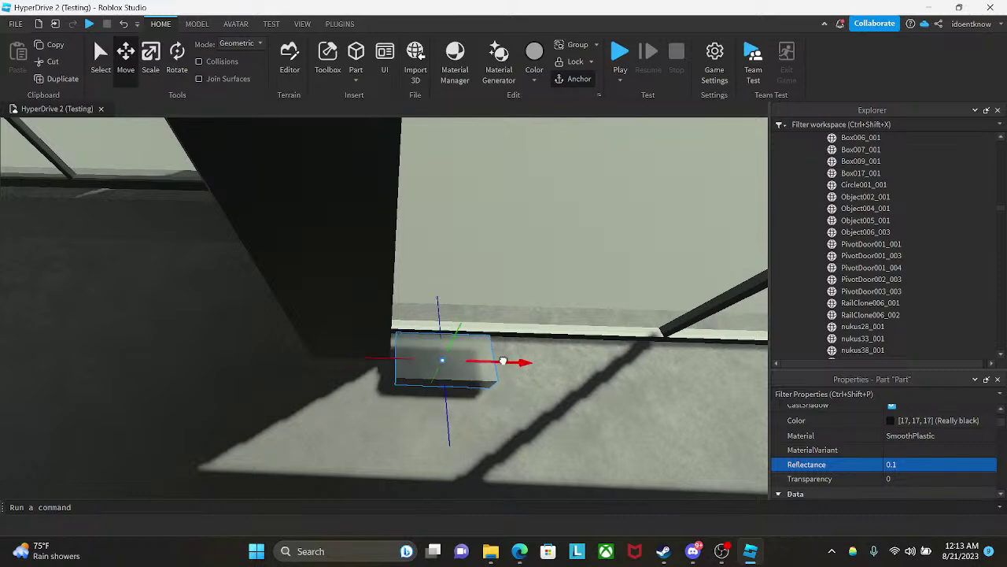
left_click_drag(496, 360, 502, 362)
right_click_drag(481, 351, 354, 260)
- Scale the black block lengthwise into a long bar spanning the window bay between the two pillars
left_click(152, 63)
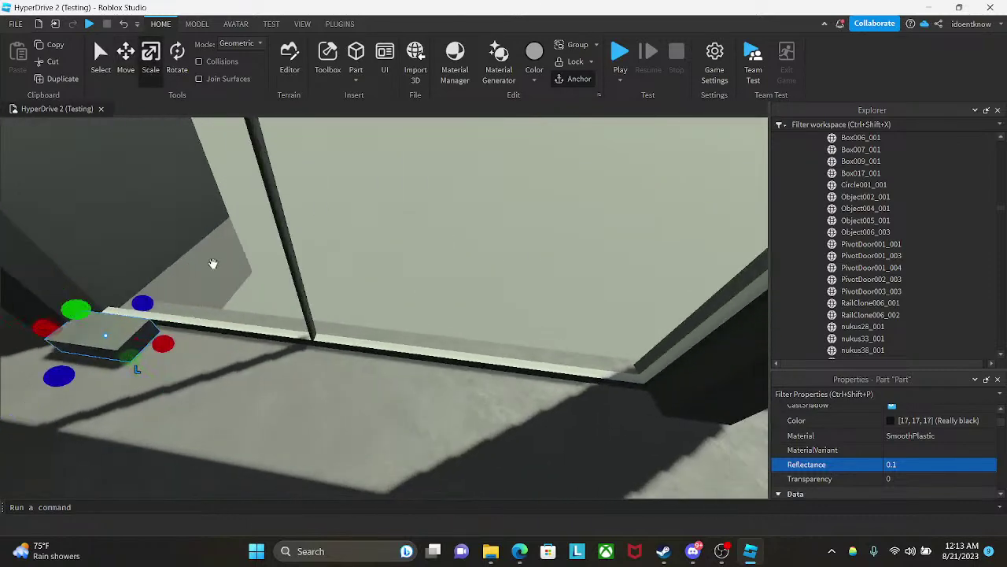
left_click_drag(172, 346, 667, 407)
key("w")
key("d")
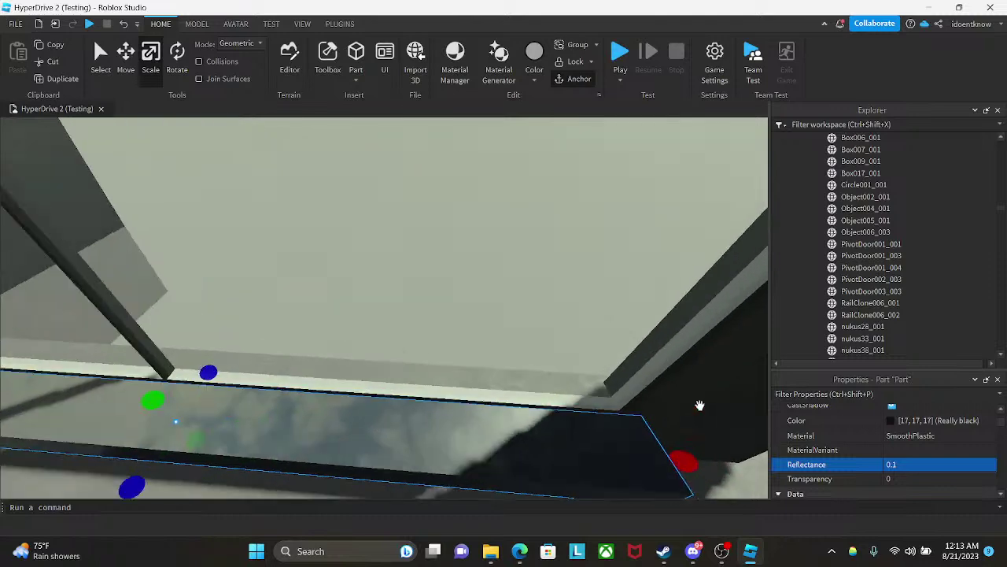
key("a")
key("s")
key("a")
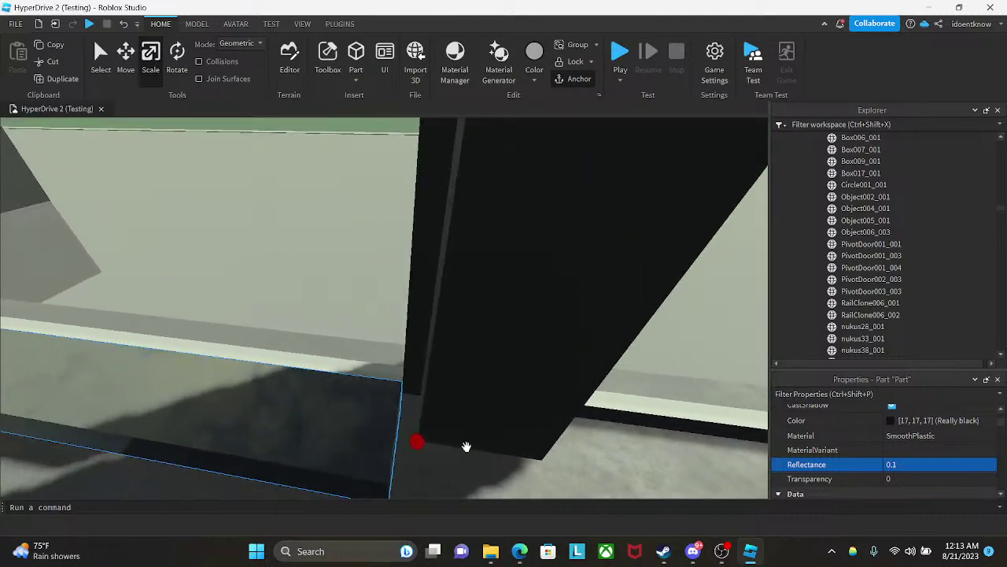
key("s")
right_click_drag(423, 428, 400, 362)
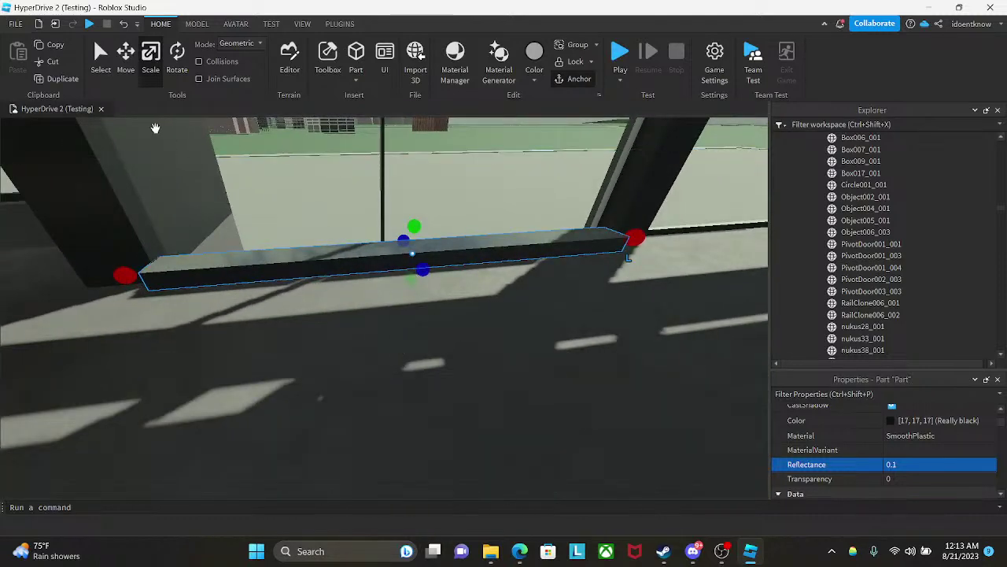
- Move the long black bar out of the mall onto the open ground
key("s")
left_click_drag(308, 259, 204, 277)
right_click_drag(204, 276, 204, 276)
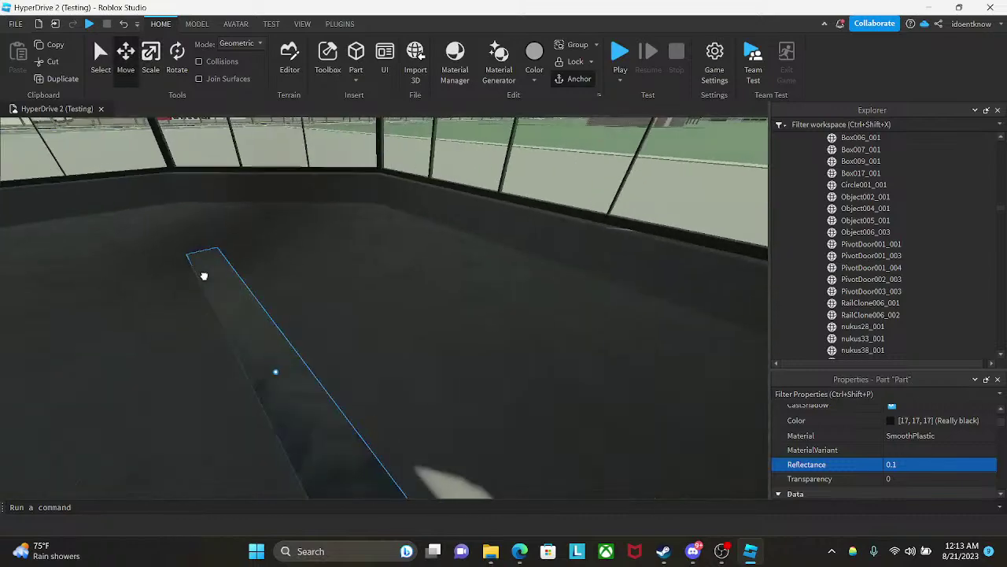
left_click_drag(203, 277, 203, 276)
right_click_drag(203, 276, 204, 276)
left_click_drag(204, 276, 204, 277)
right_click_drag(204, 277, 204, 276)
key("w")
left_click_drag(204, 276, 205, 275)
right_click_drag(204, 276, 205, 275)
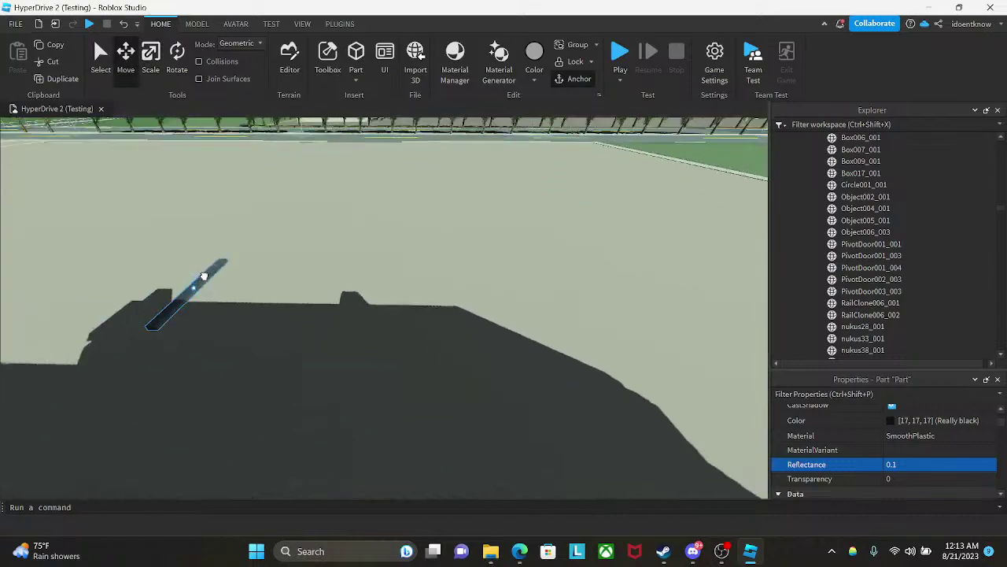
left_click_drag(205, 275, 286, 248)
right_click_drag(286, 248, 287, 259)
key("w")
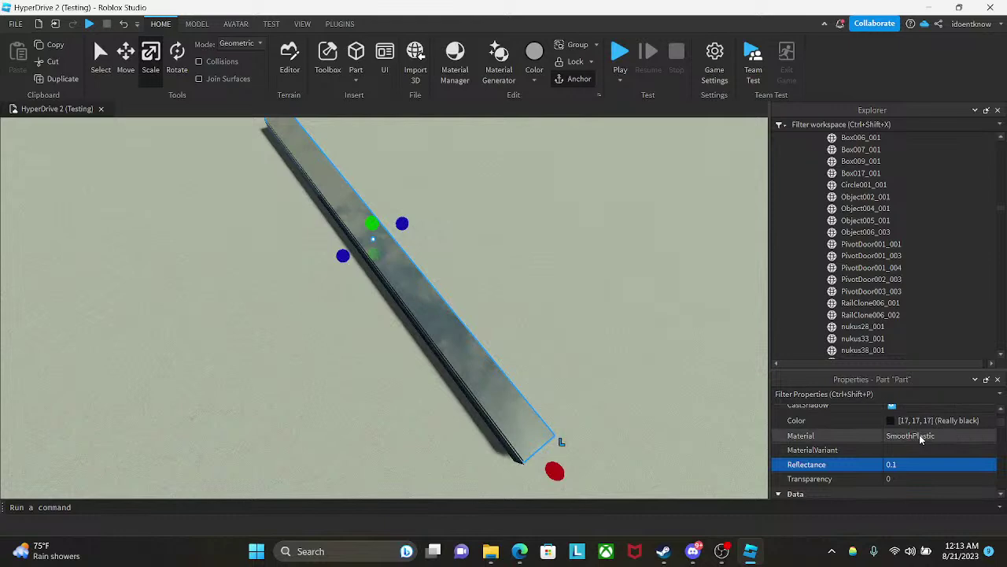
- Set the BrickColor of the selected strip on the bar's top face to Lily white
scroll(921, 439, "up", 2)
left_click(913, 428)
left_click(871, 532)
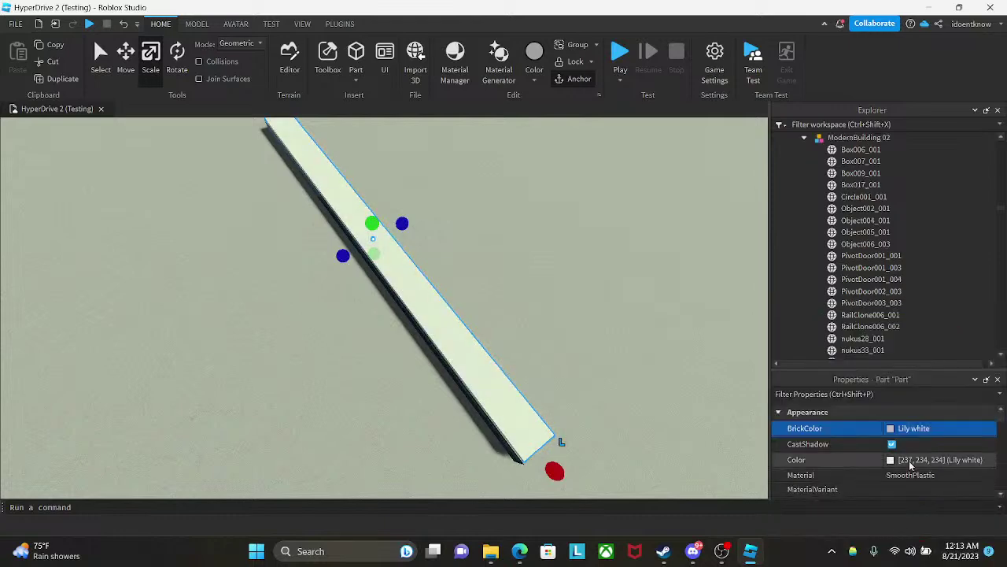
left_click(917, 432)
left_click(873, 534)
- Change the material of the white top strip to Neon
right_click_drag(625, 390, 630, 383)
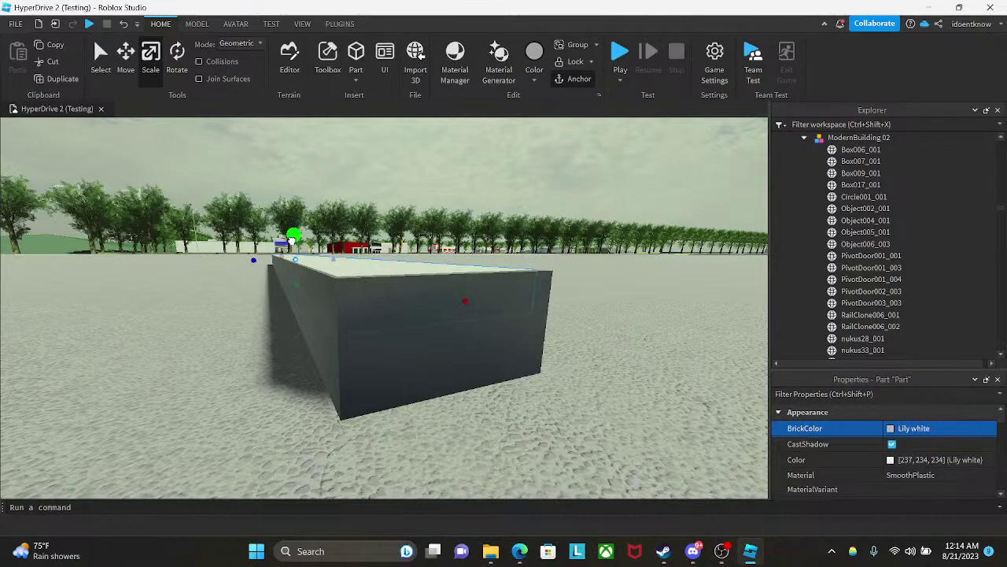
right_click_drag(502, 308, 502, 308)
key("q")
key("w")
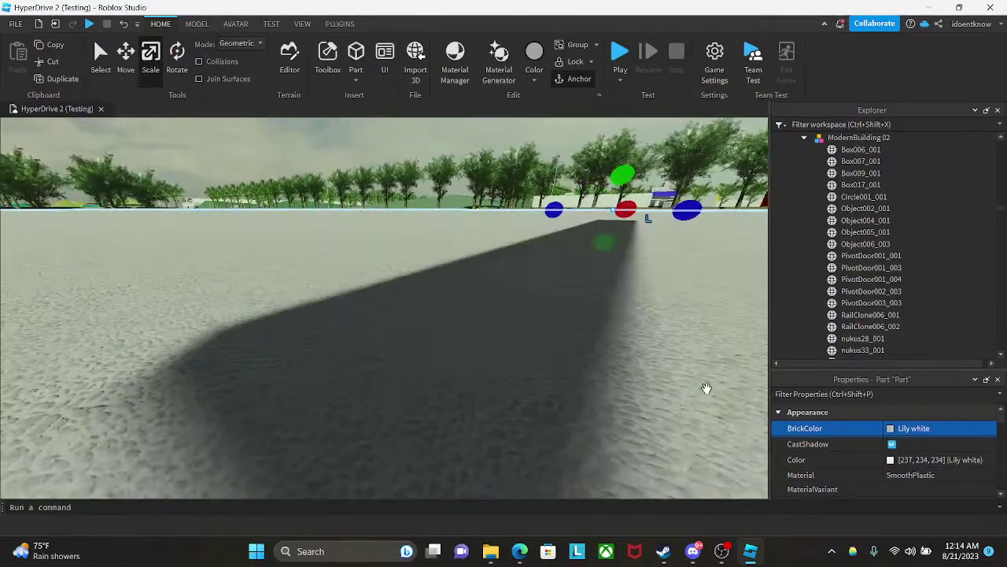
key("s")
key("e")
left_click(949, 471)
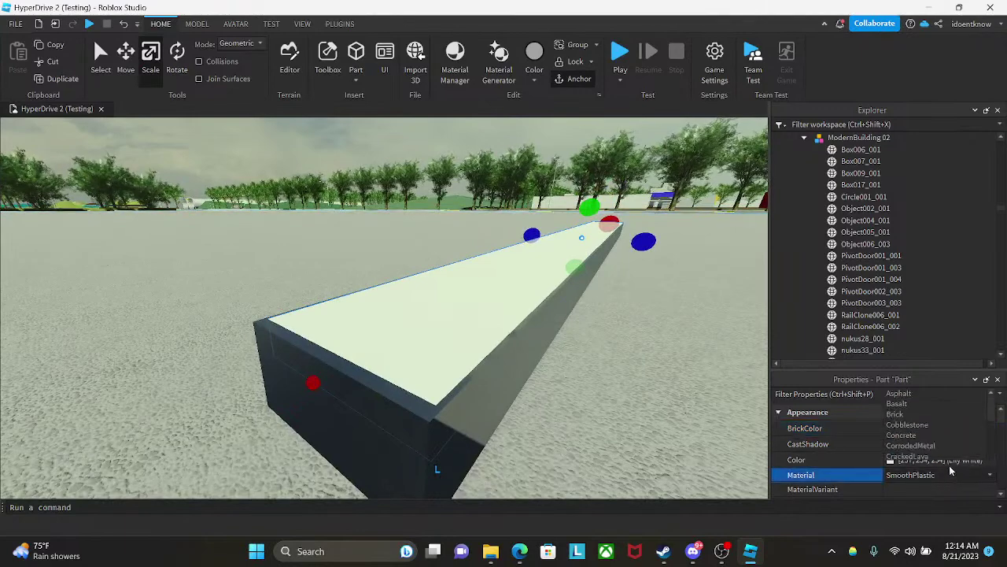
left_click(896, 399)
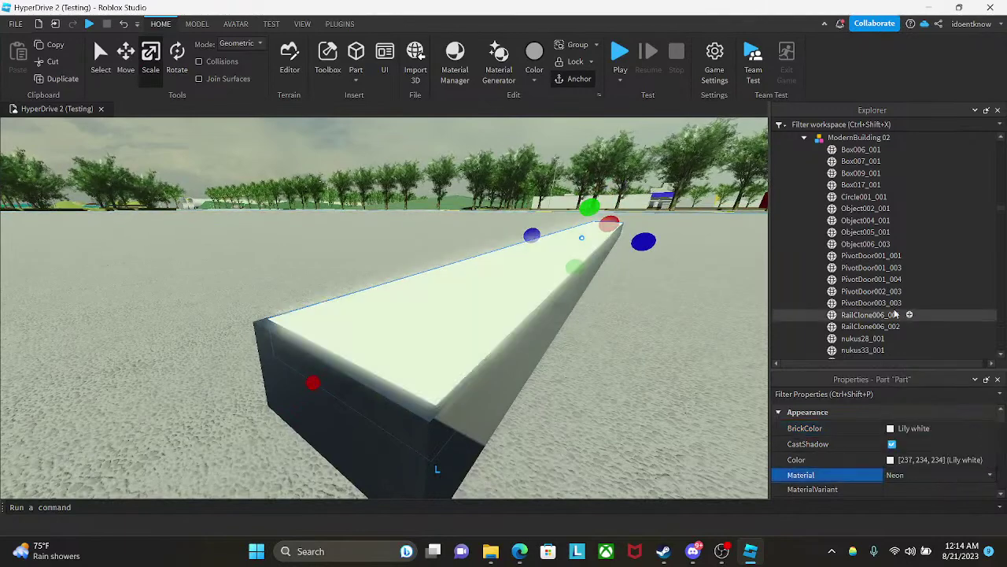
- Select the neon strip and insert a SurfaceLight into it
scroll(895, 314, "up", 8)
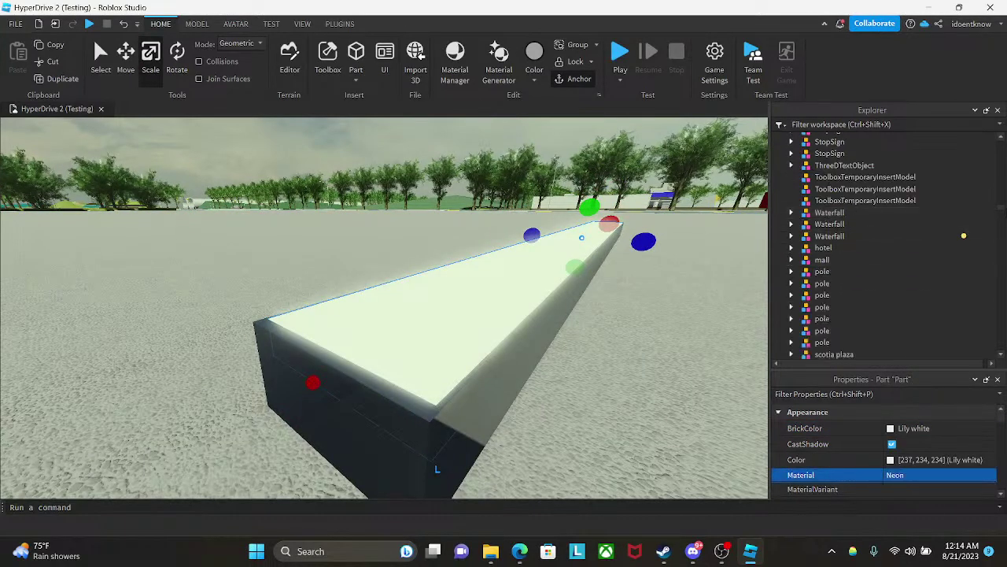
left_click_drag(1003, 210, 997, 112)
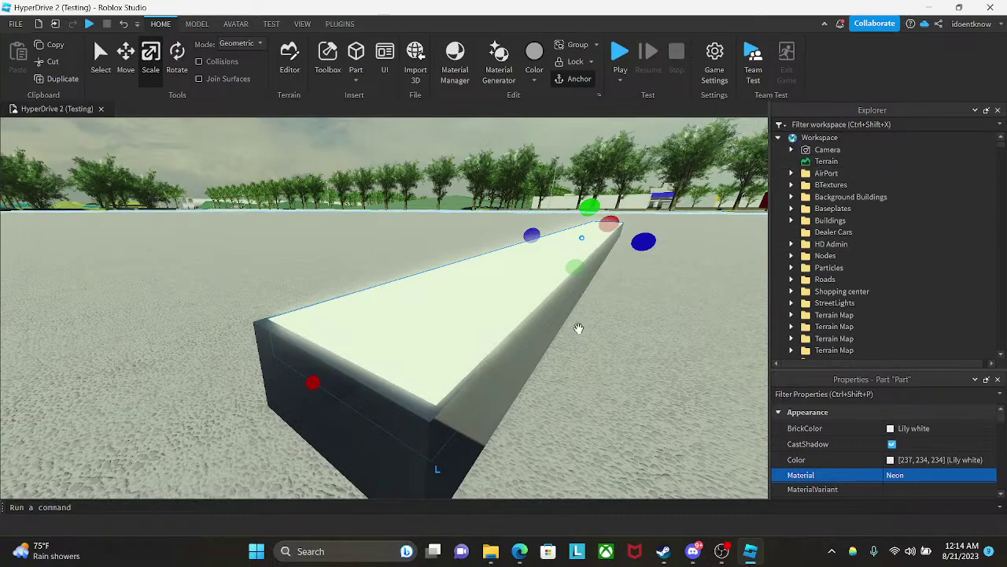
right_click_drag(514, 313, 522, 310)
left_click(522, 311)
left_click(590, 157)
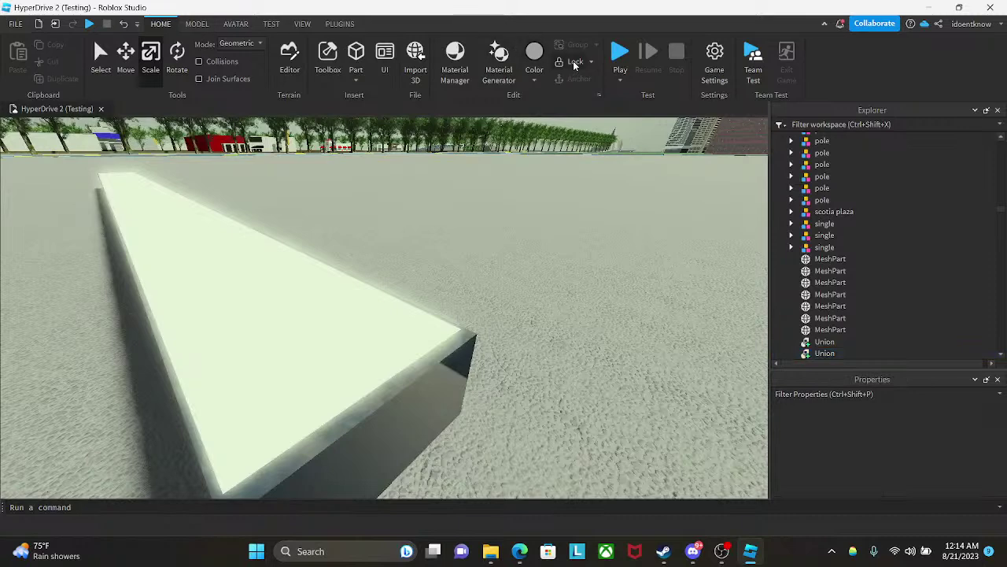
right_click_drag(402, 181, 406, 181)
left_click(449, 294)
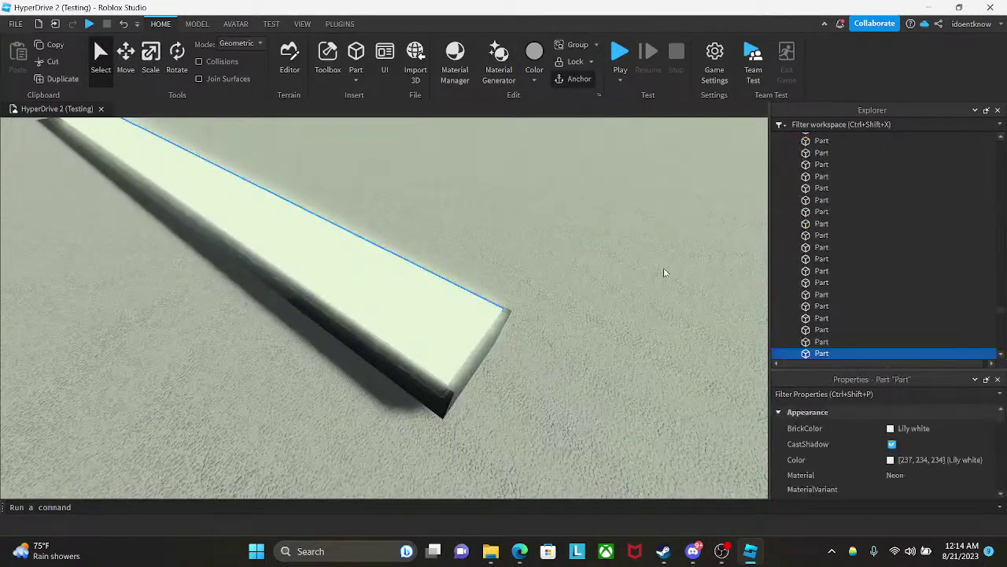
left_click(838, 354)
type("surf")
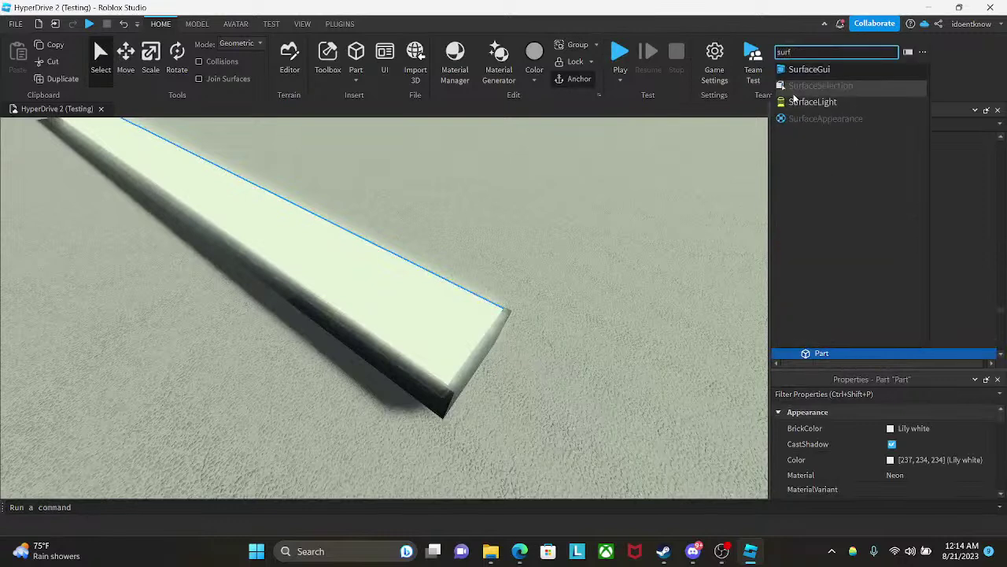
left_click(799, 102)
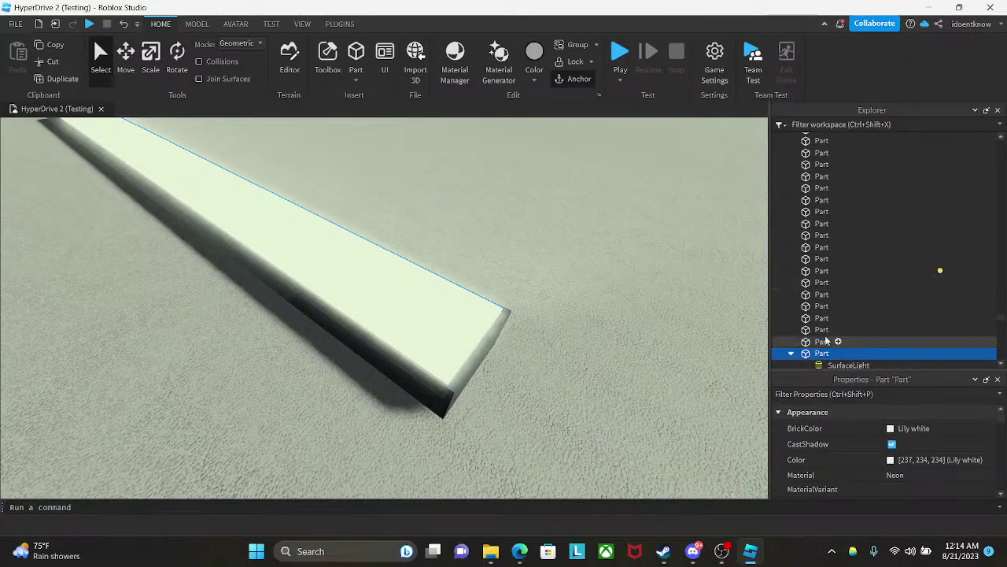
- Set the SurfaceLight's Face property to Top
right_click_drag(592, 362, 592, 316)
scroll(592, 315, "down", 3)
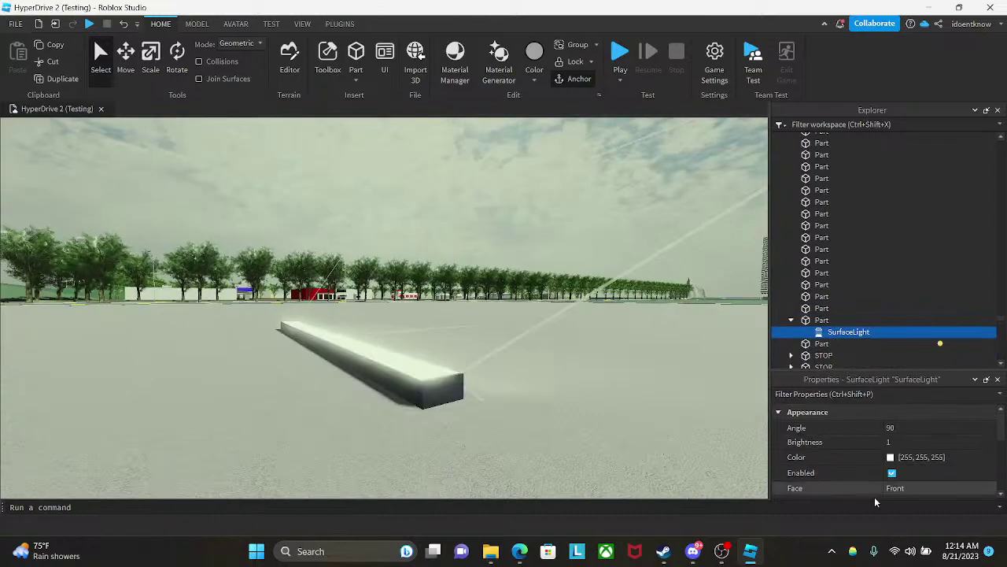
left_click(905, 489)
left_click(909, 554)
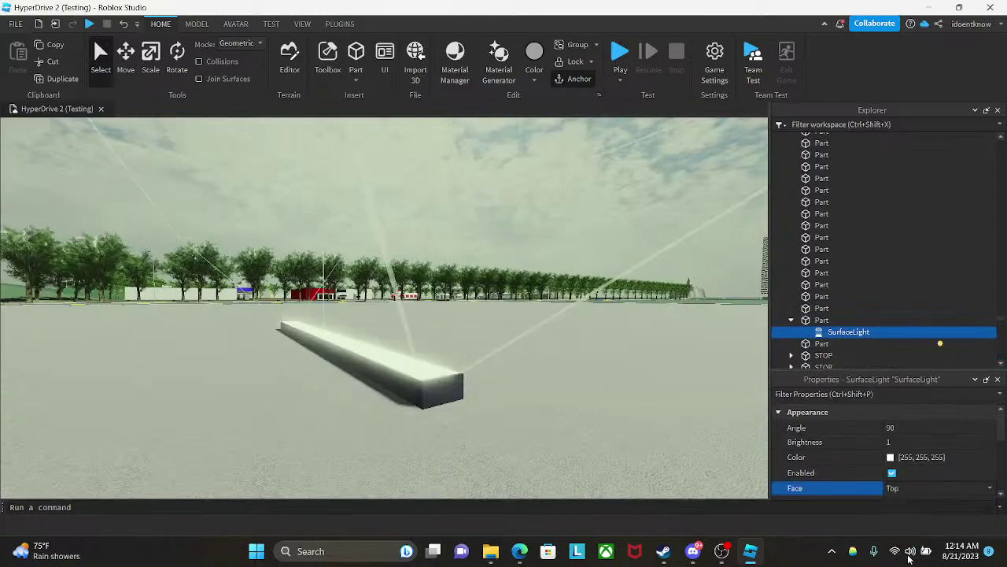
- Select the neon strip together with the black bar and group them as a model
right_click_drag(558, 363, 544, 353)
key("e")
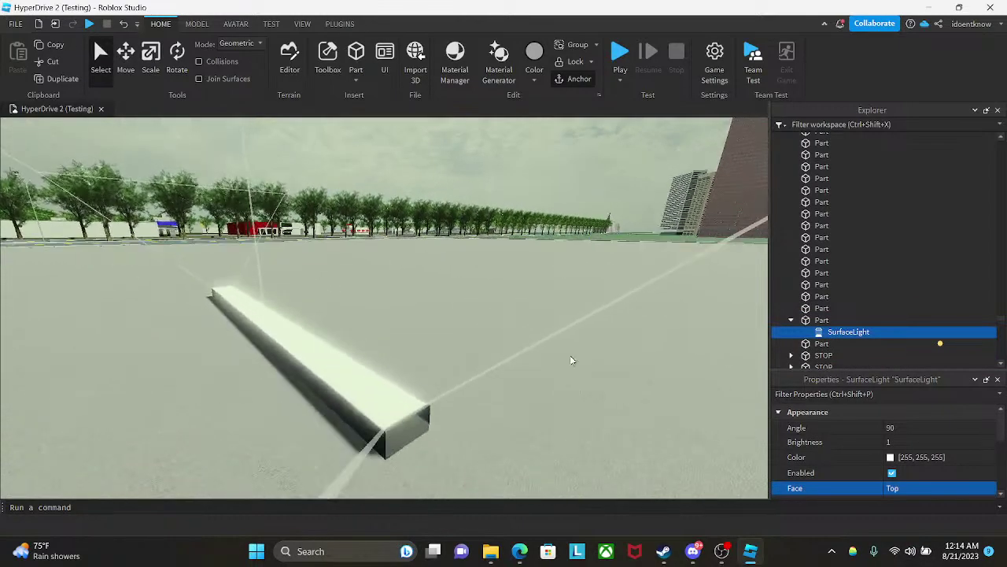
key("a")
left_click(418, 411)
left_click(417, 401, "ctrl")
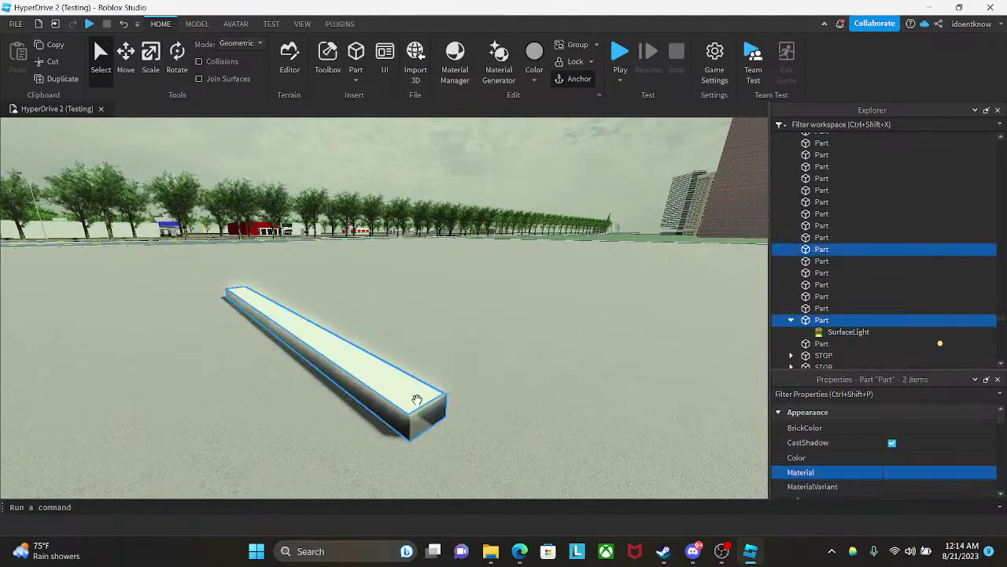
right_click(417, 401)
left_click(521, 128)
- Move the light model into the mall's interior and raise it above the floor
key("a")
right_click_drag(402, 396, 493, 397)
key("w")
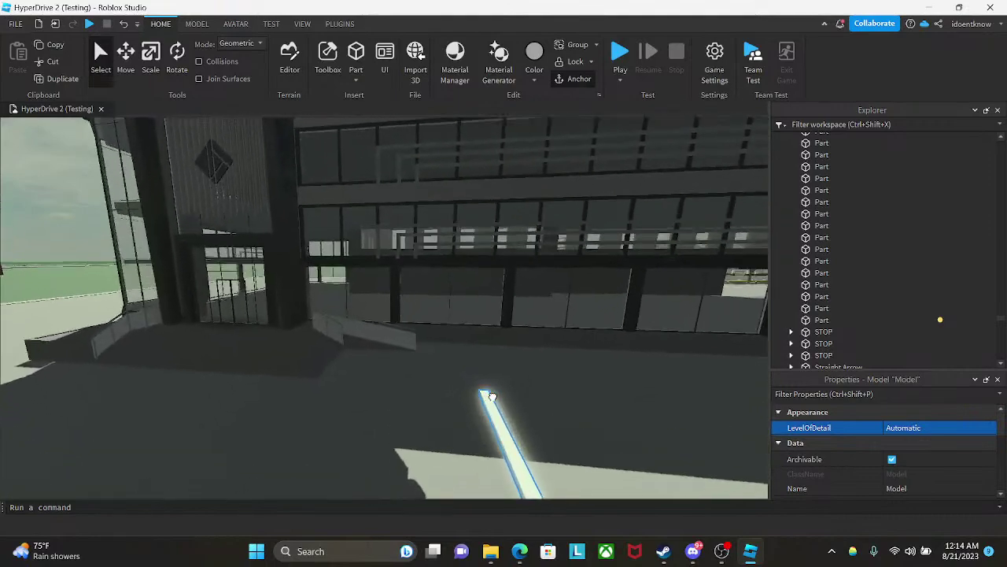
key("w")
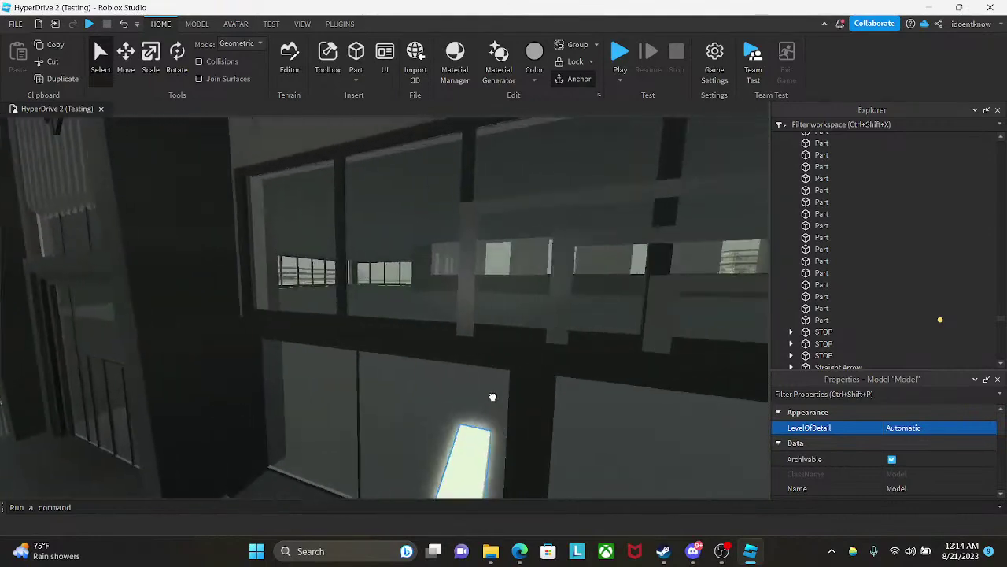
key("w")
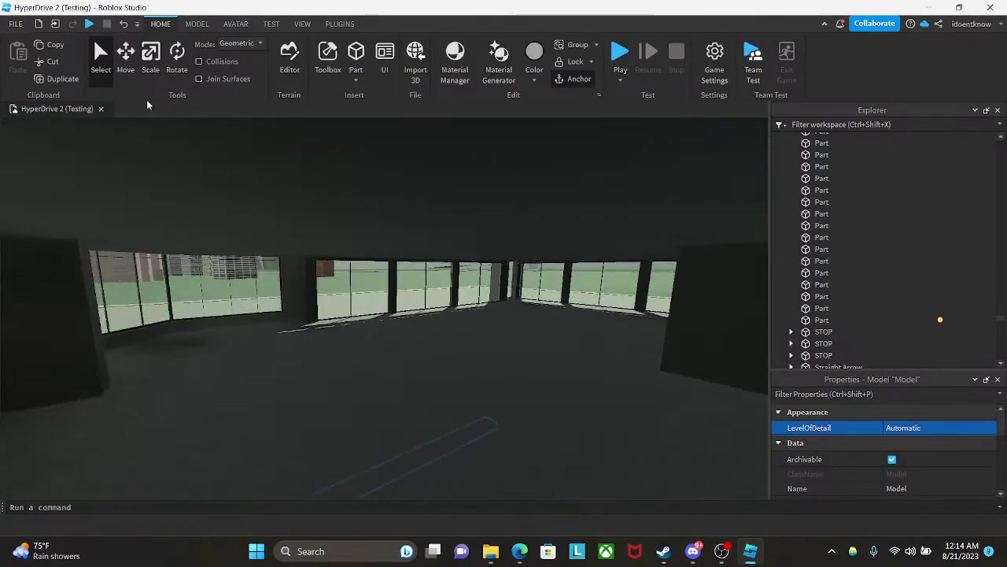
left_click_drag(429, 393, 439, 318)
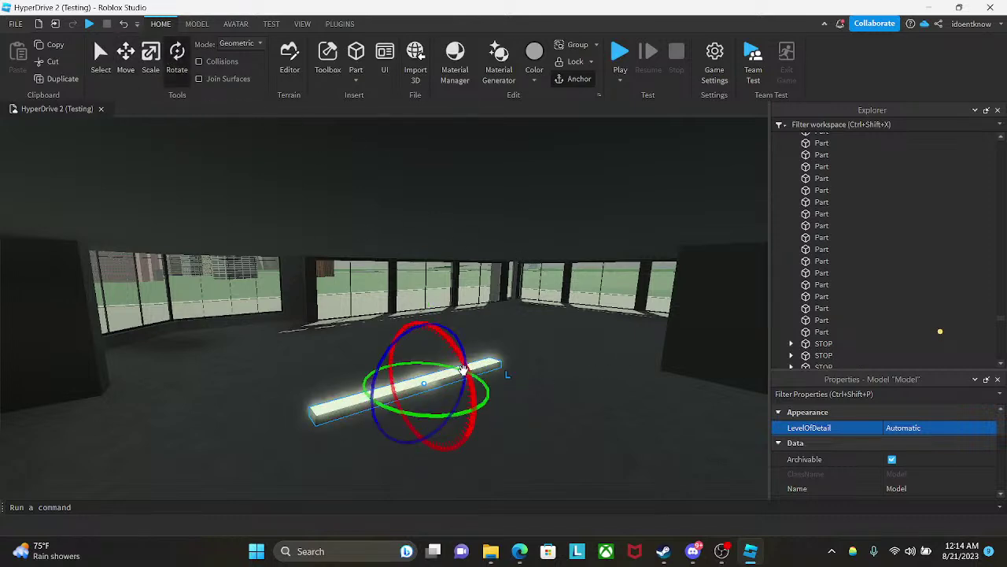
- Flip the light model so its neon side faces down and raise it against the mall's ceiling
left_click_drag(469, 383, 367, 356)
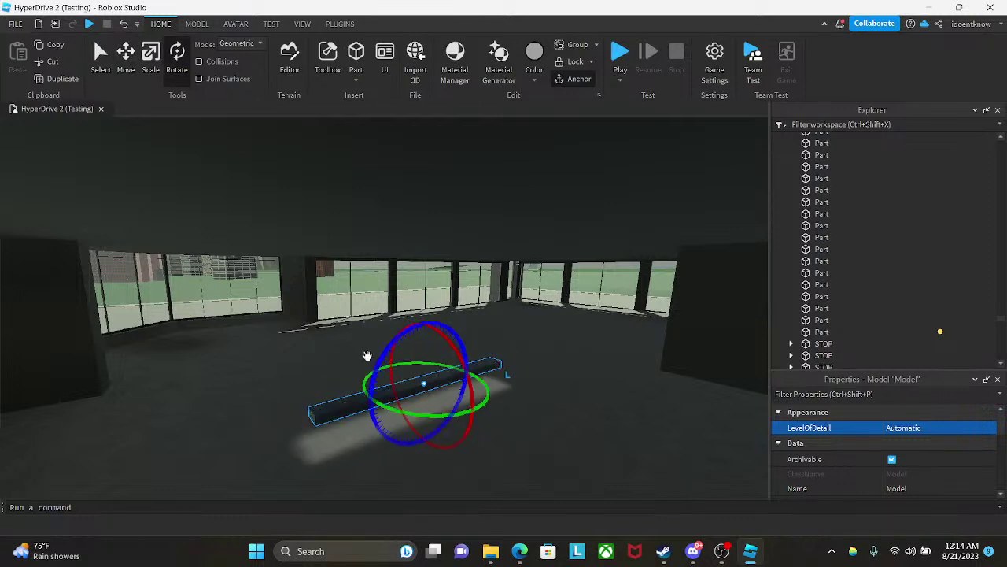
left_click_drag(428, 293, 440, 155)
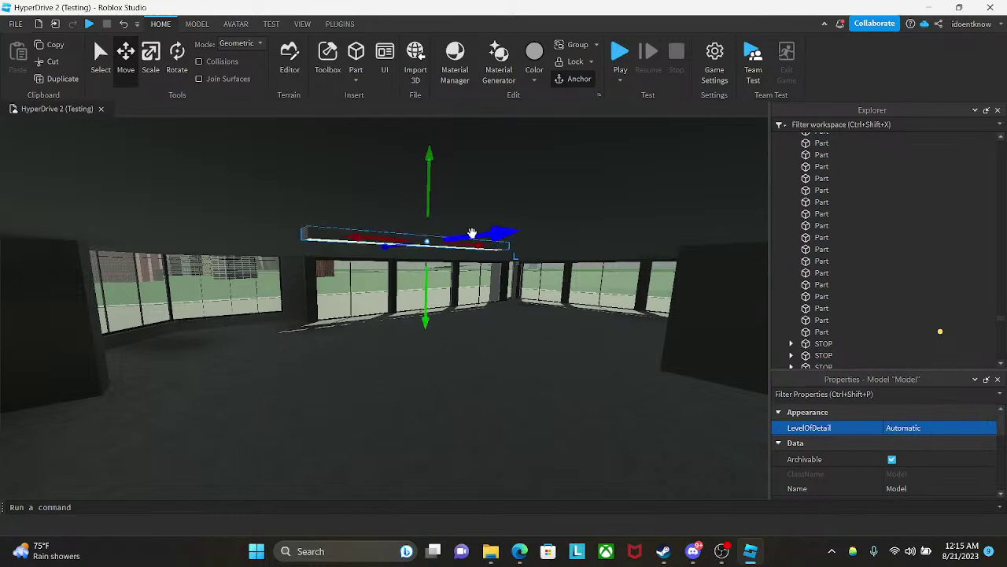
key("w")
right_click_drag(473, 233, 470, 231)
key("q")
right_click_drag(499, 279, 500, 279)
key("e")
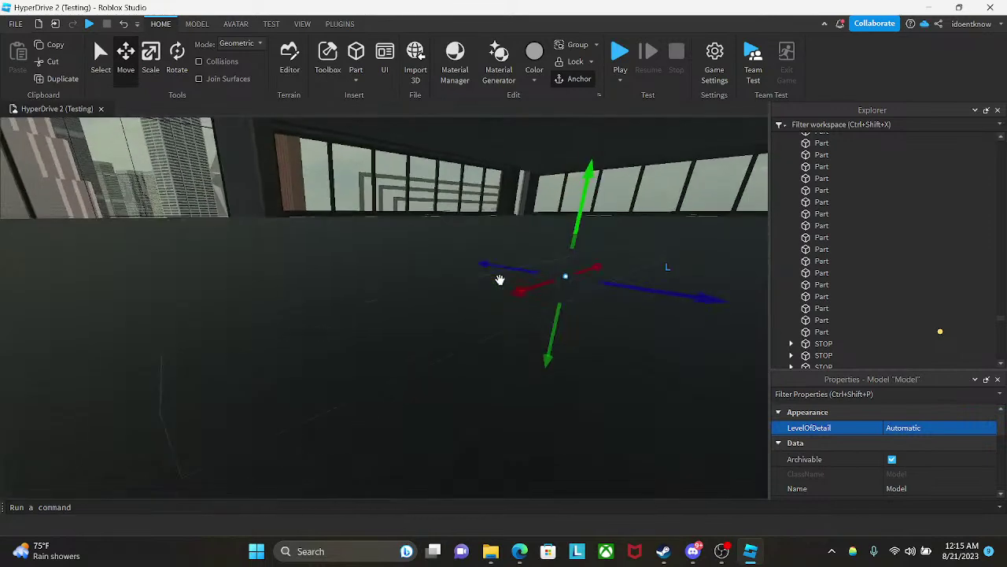
key("e")
key("a")
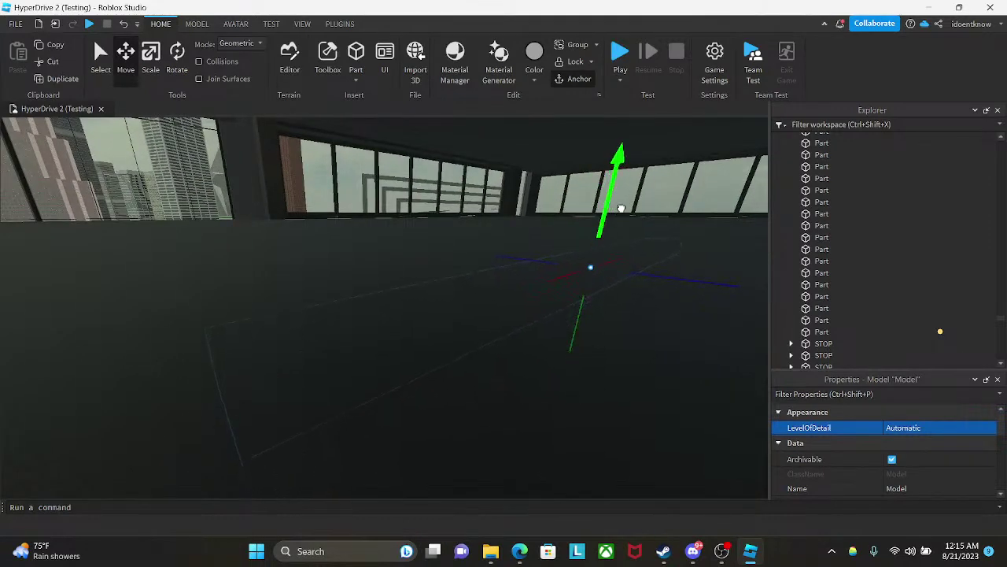
key("q")
right_click_drag(596, 256, 595, 257)
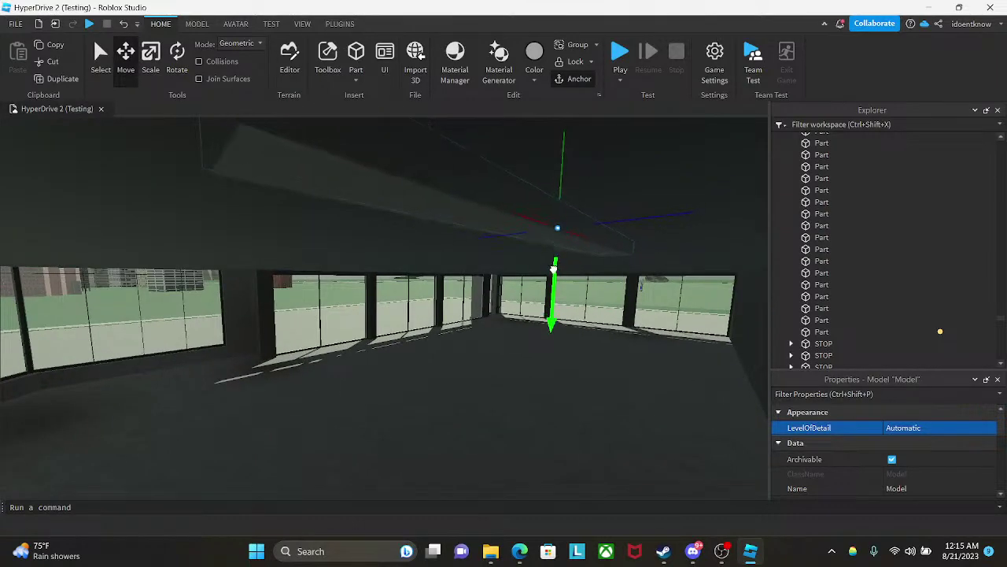
left_click_drag(553, 272, 552, 273)
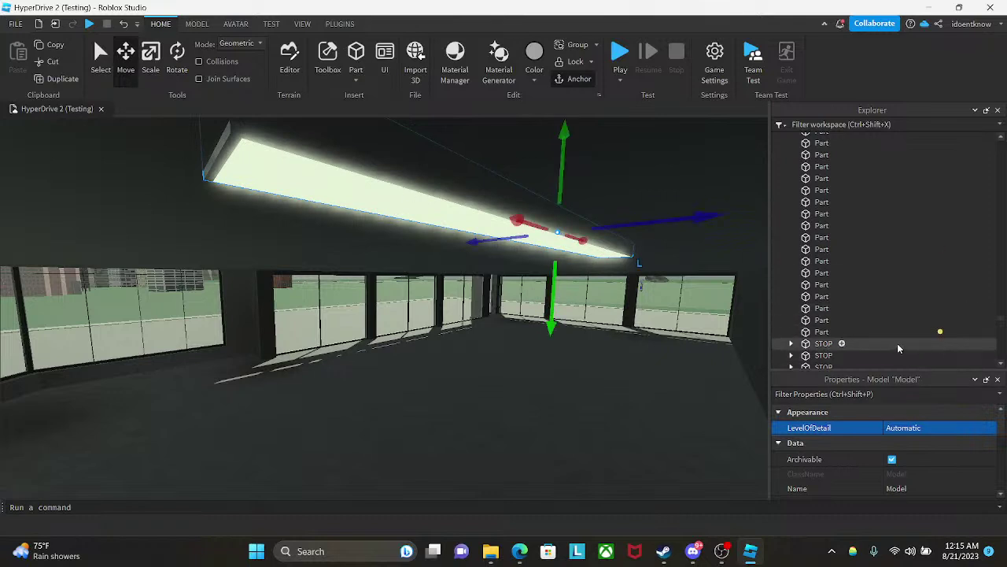
- Select the SurfaceLight inside the fixture's neon part and set its Range to 30
left_click_drag(1003, 322, 1003, 193)
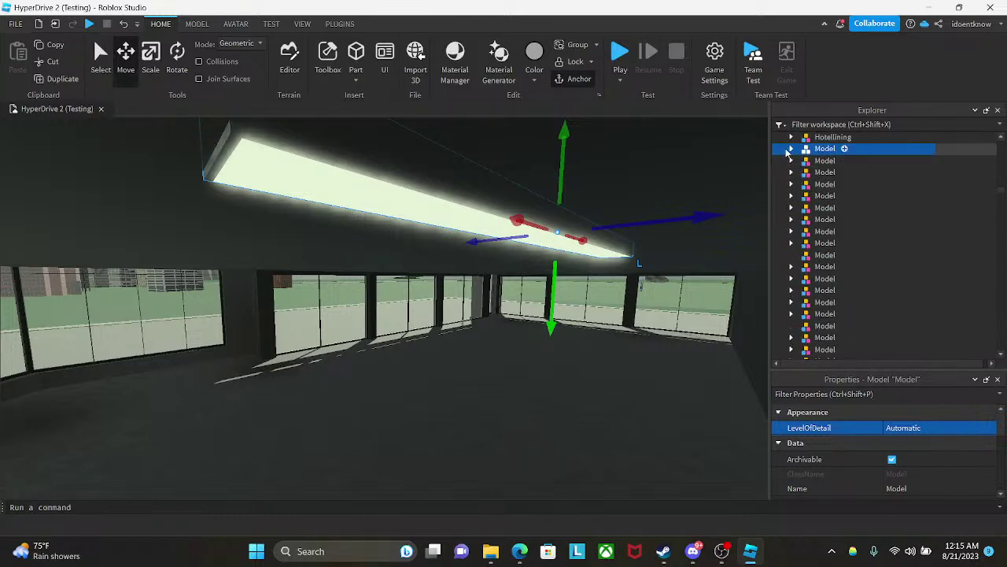
left_click(832, 172)
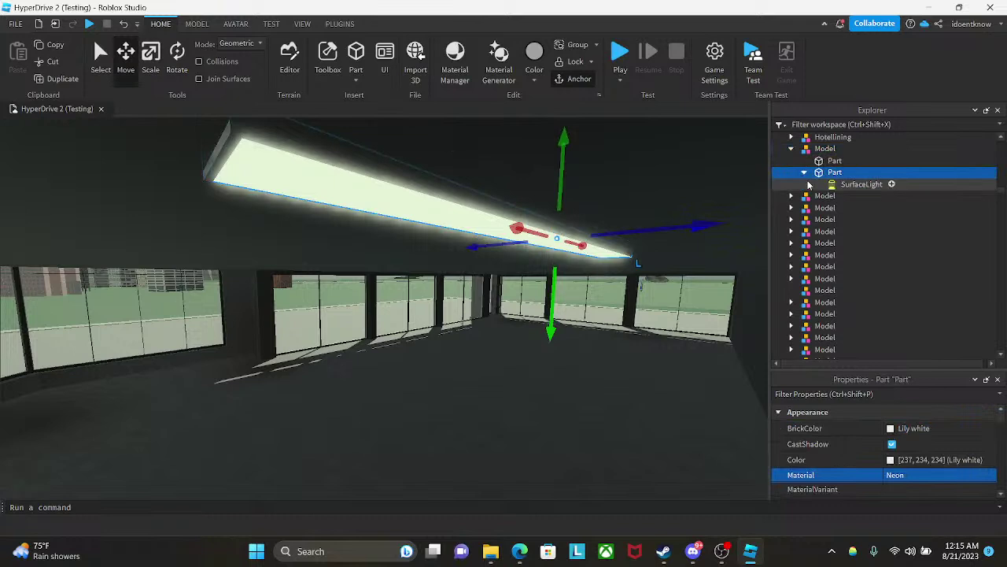
left_click(850, 184)
scroll(919, 460, "down", 2)
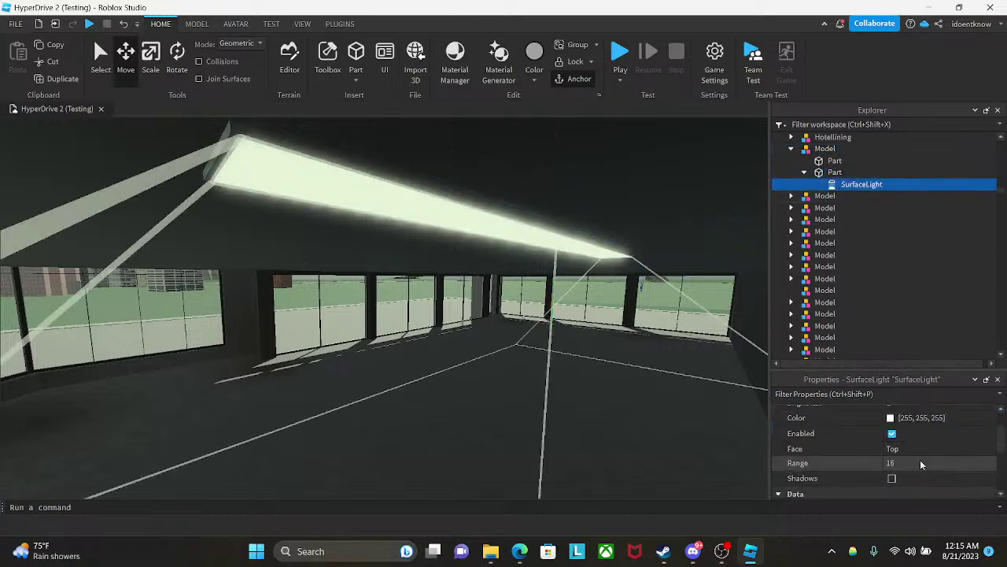
left_click(921, 462)
left_click(947, 462)
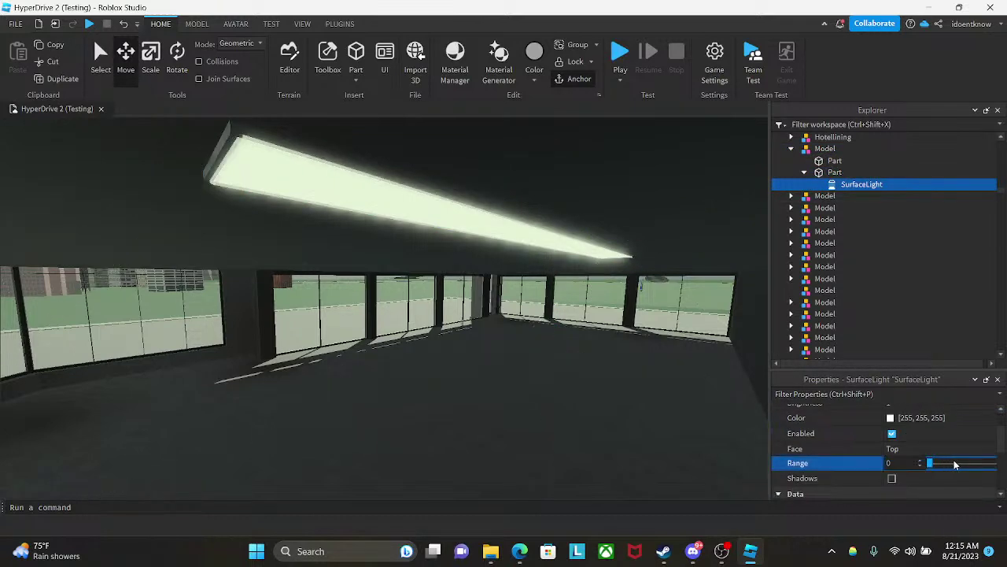
left_click_drag(929, 462, 961, 461)
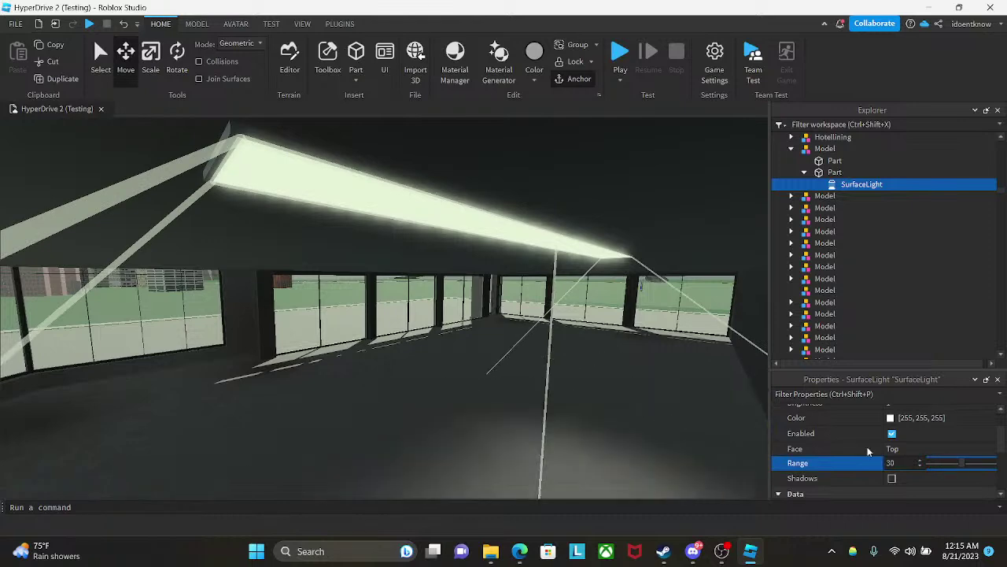
middle_click_drag(575, 430, 555, 390)
scroll(555, 390, "up", 2)
scroll(556, 390, "down", 3)
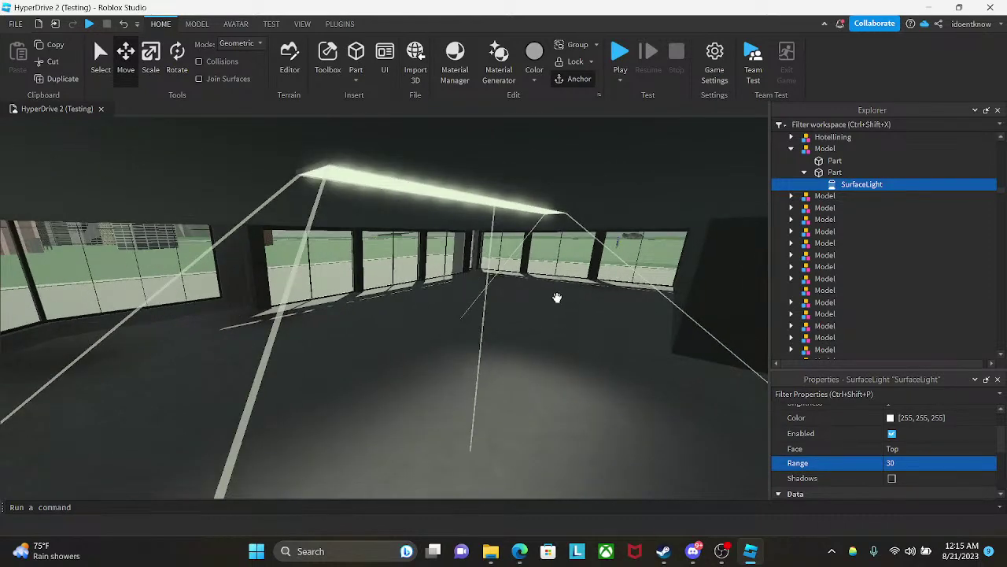
- Select the whole light model and move it across the ceiling until it sits beside the row of windows
left_click(823, 148)
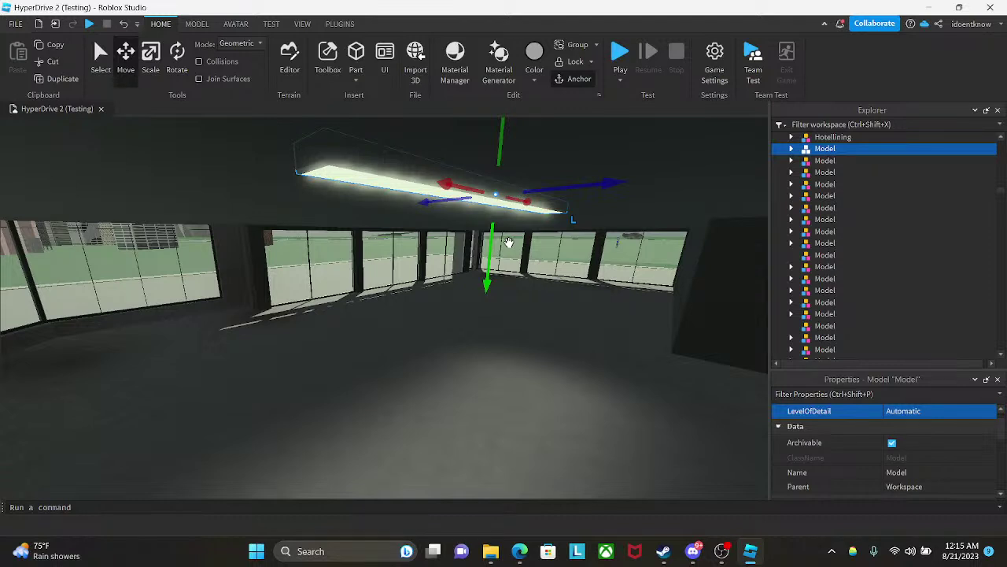
left_click_drag(466, 194, 616, 192)
right_click_drag(617, 191, 591, 205)
key("w")
key("w")
middle_click_drag(589, 274, 554, 193)
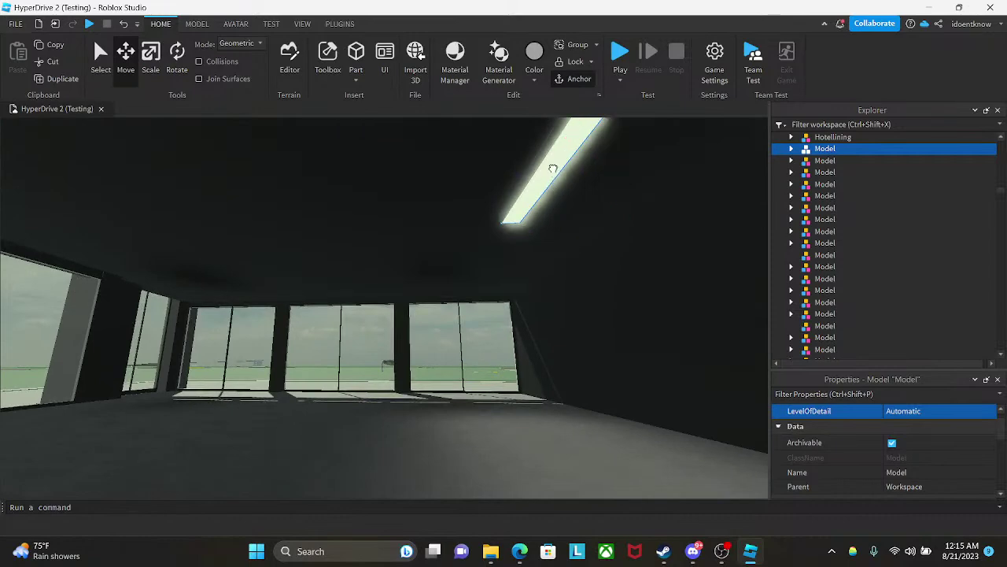
left_click_drag(553, 169, 518, 208)
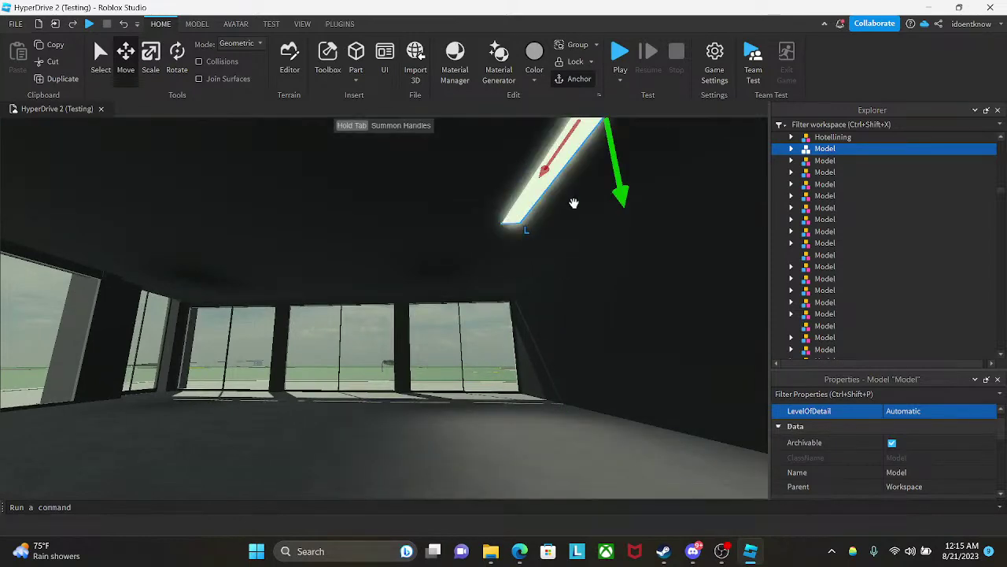
right_click_drag(574, 203, 568, 179)
left_click_drag(495, 236, 295, 260)
right_click_drag(456, 277, 493, 251)
left_click_drag(519, 246, 287, 339)
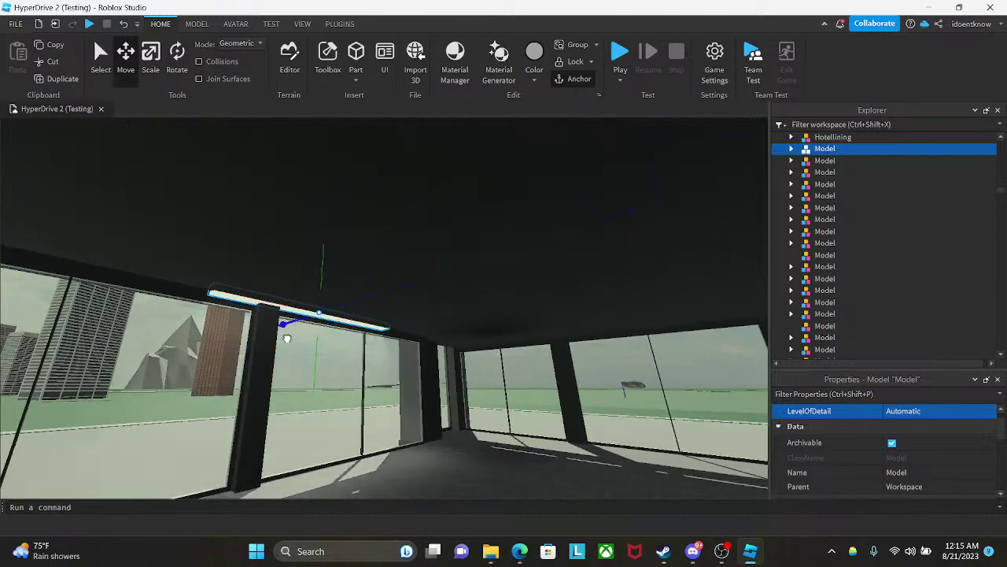
right_click_drag(287, 338, 421, 292)
left_click_drag(381, 273, 490, 280)
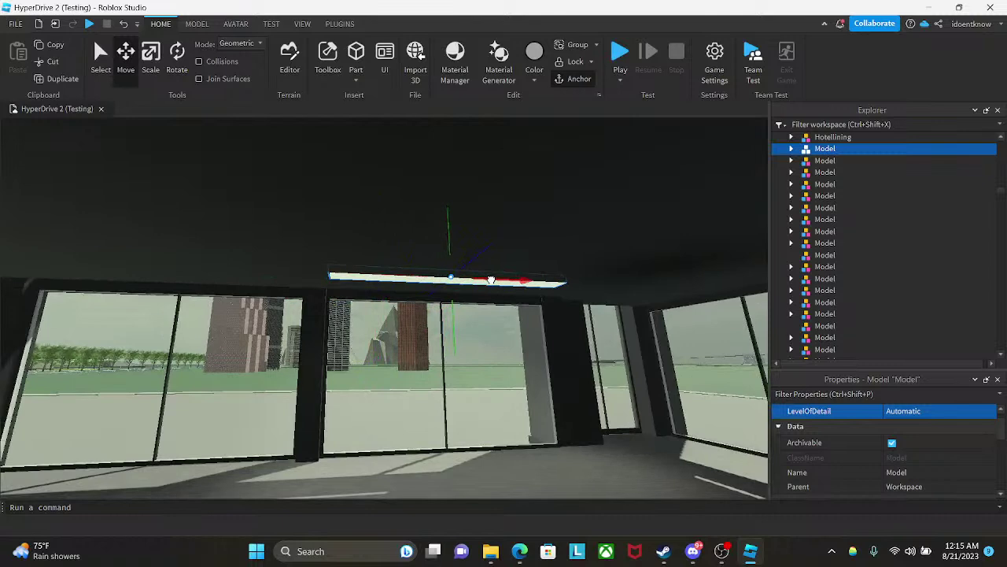
- Duplicate the ceiling light twice and space the copies parallel to it across the room toward the opposite wall
right_click_drag(491, 280, 529, 288)
left_click_drag(435, 289, 627, 302)
key("ctrl+d")
right_click_drag(628, 301, 627, 310)
key("d")
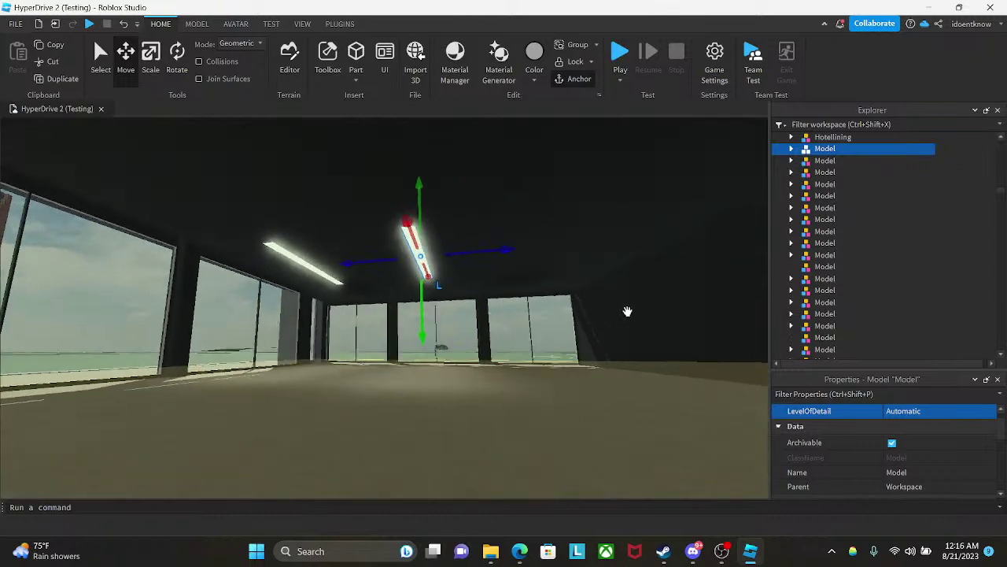
key("ctrl+d")
left_click_drag(437, 265, 587, 262)
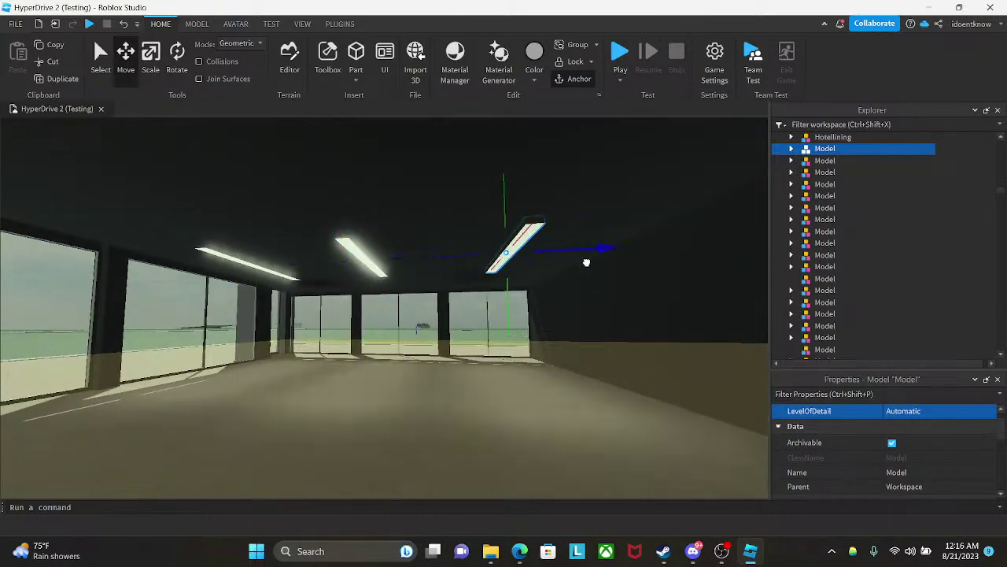
- Select all three ceiling lights, duplicate them and move the copies lengthwise along the ceiling to continue the rows
right_click_drag(588, 263, 438, 259)
left_click(448, 221, "ctrl")
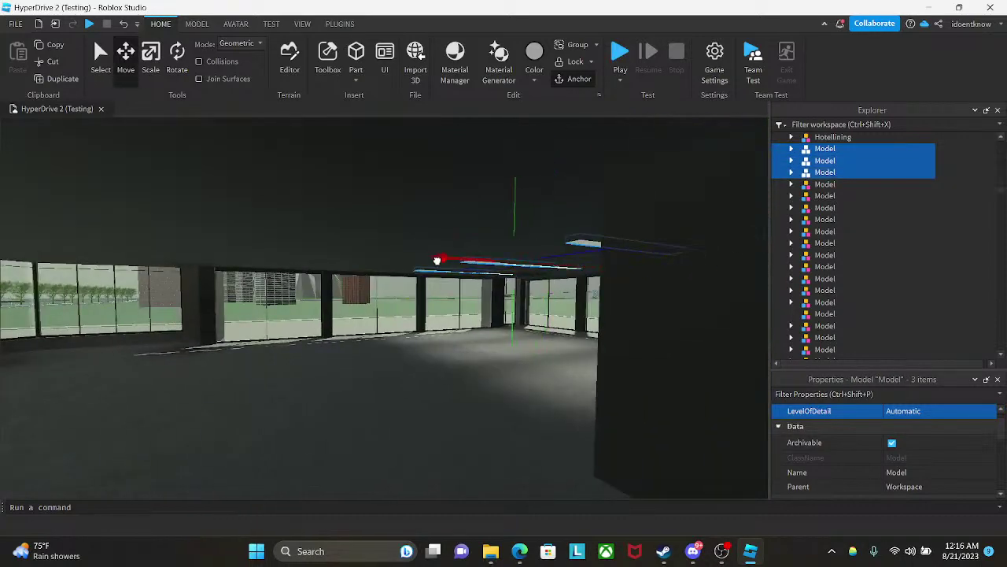
left_click_drag(437, 259, 216, 267)
right_click_drag(216, 267, 215, 266)
key("w")
right_click_drag(478, 289, 463, 280)
key("w")
left_click(470, 283)
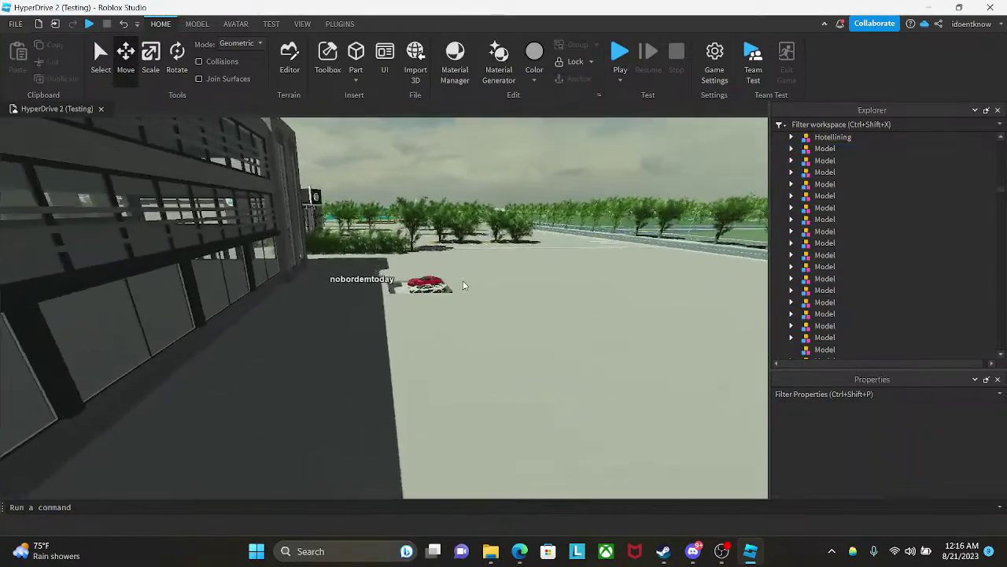
- Examine the translucent teal panels and their particle effects outside the mall from several angles
key("w")
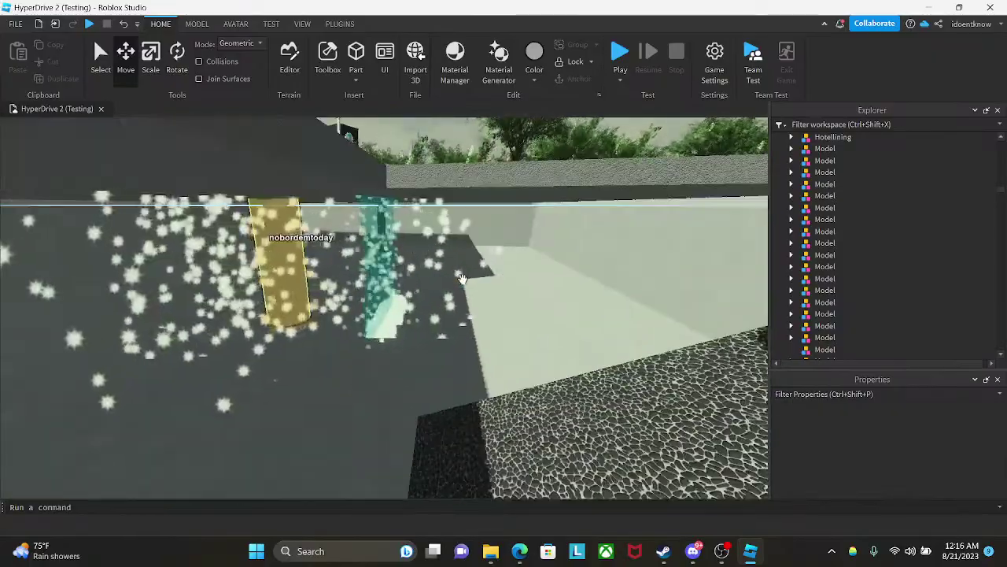
key("w")
right_click_drag(462, 279, 463, 280)
key("s")
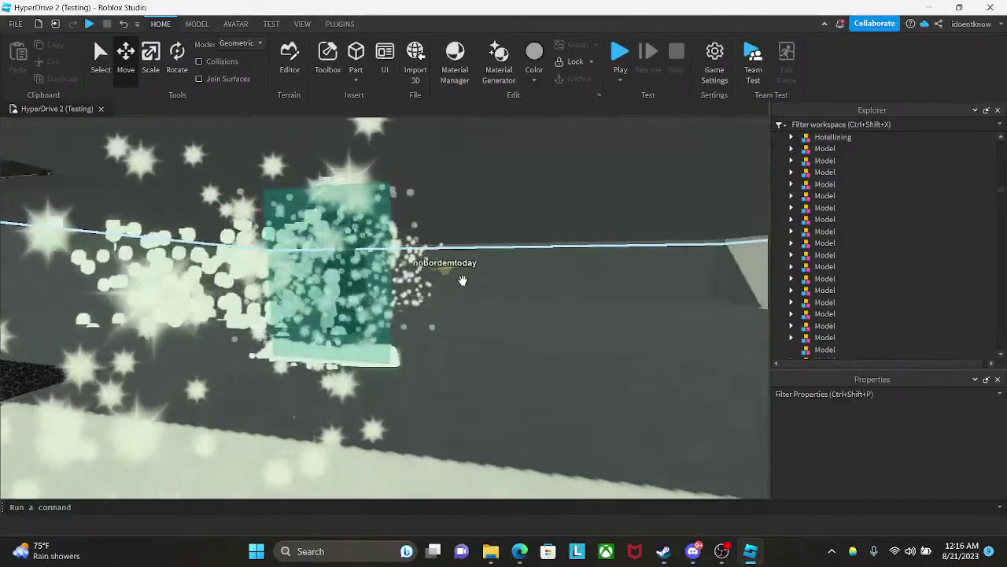
key("w")
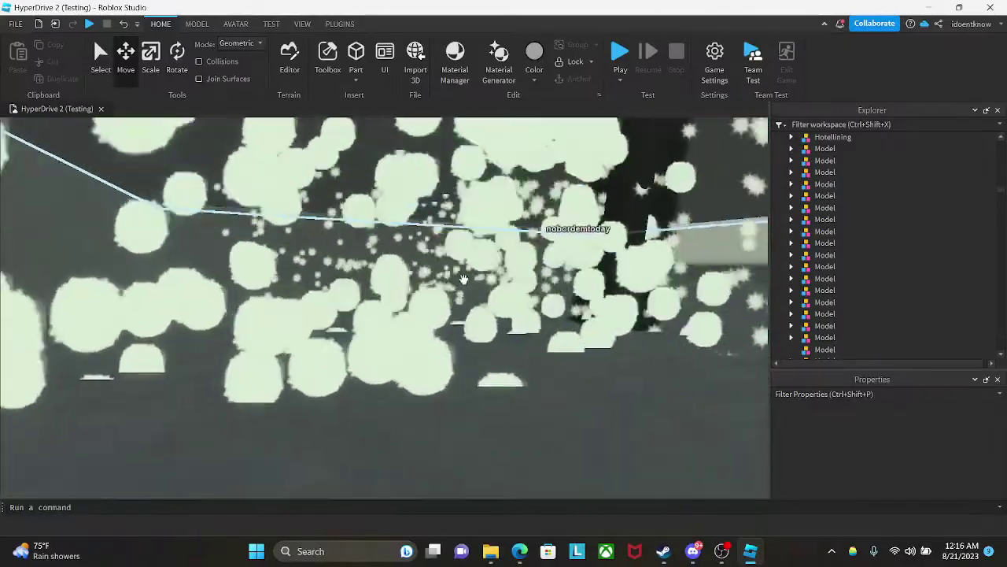
key("w")
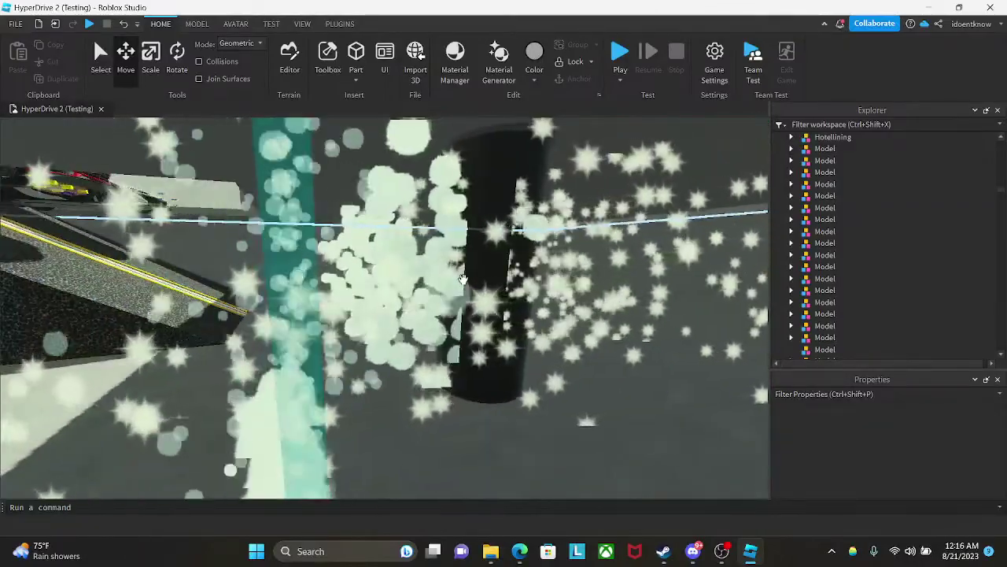
key("s")
right_click_drag(463, 279, 462, 279)
key("w")
key("a")
key("w")
key("d")
key("w")
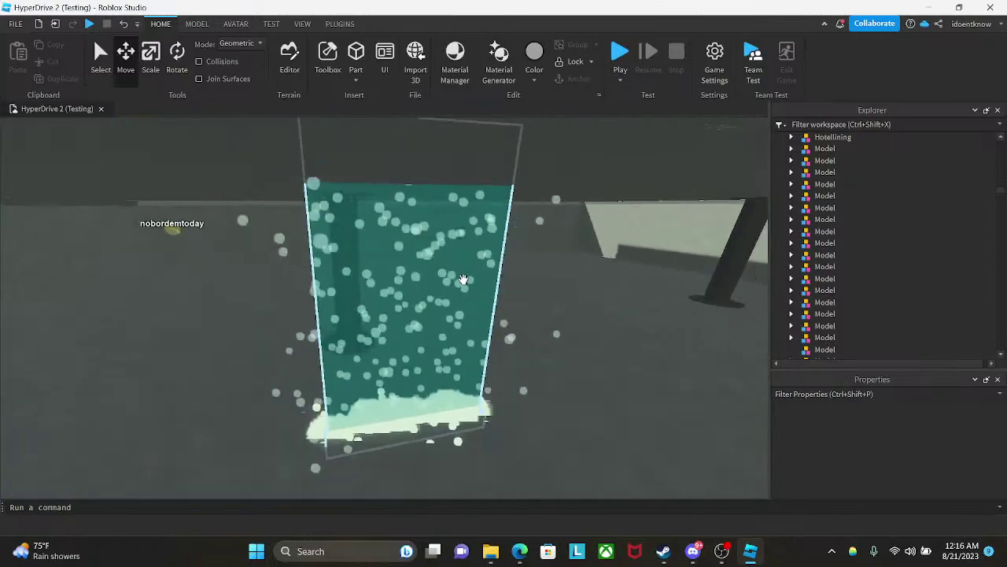
key("w")
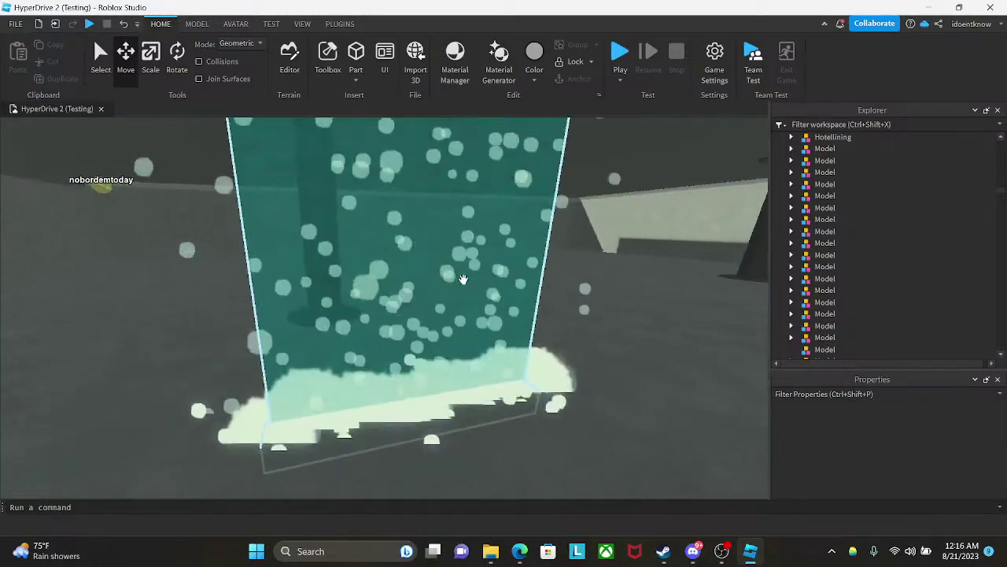
key("w")
right_click_drag(463, 279, 463, 280)
key("w")
right_click_drag(464, 280, 459, 280)
key("w")
key("e")
key("q")
key("w")
key("w")
key("w")
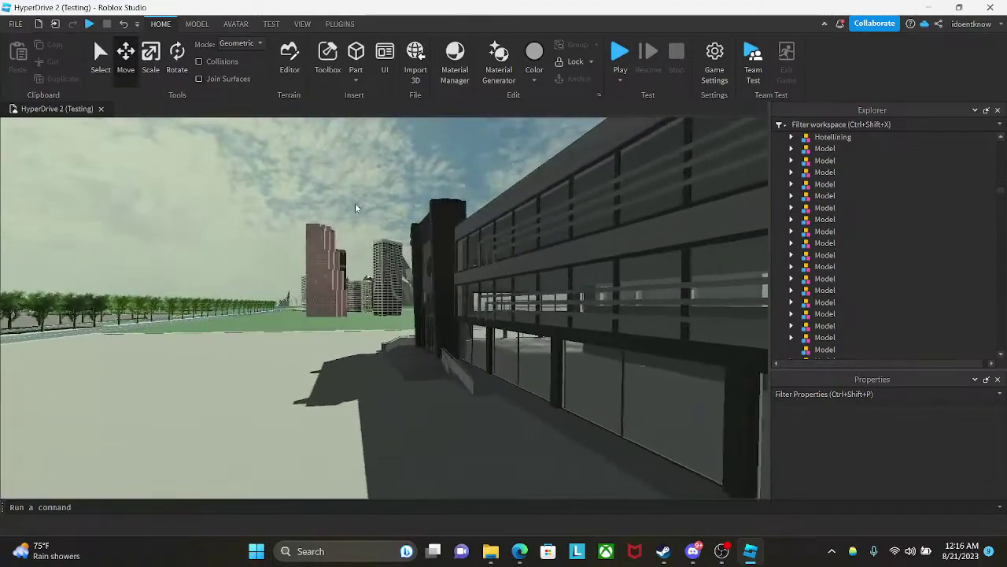
- Duplicate one of the mall's ceiling lights and move the copy sideways across the ceiling toward the entrance doors
right_click_drag(355, 203, 355, 203)
key("w")
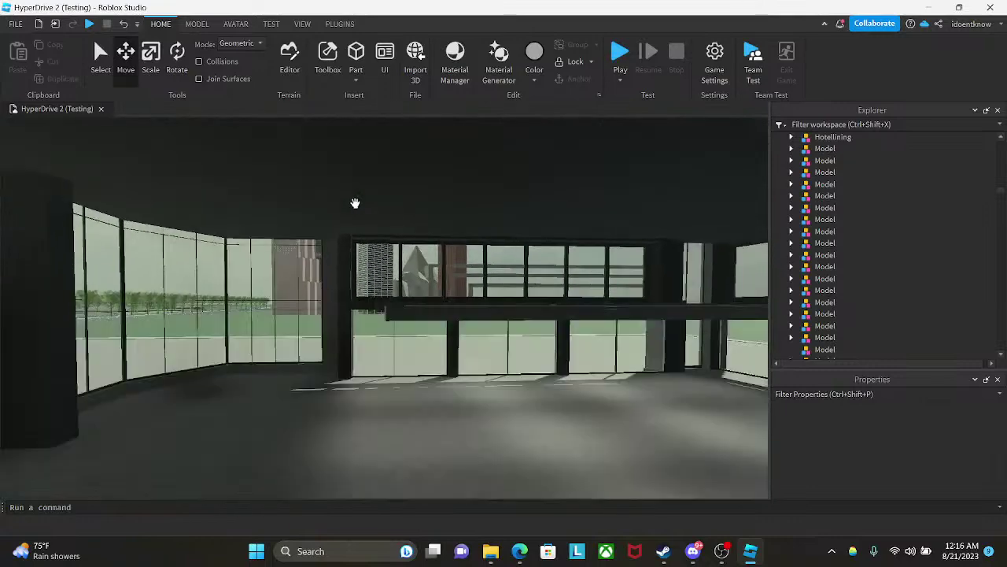
key("s")
right_click_drag(371, 223, 366, 225)
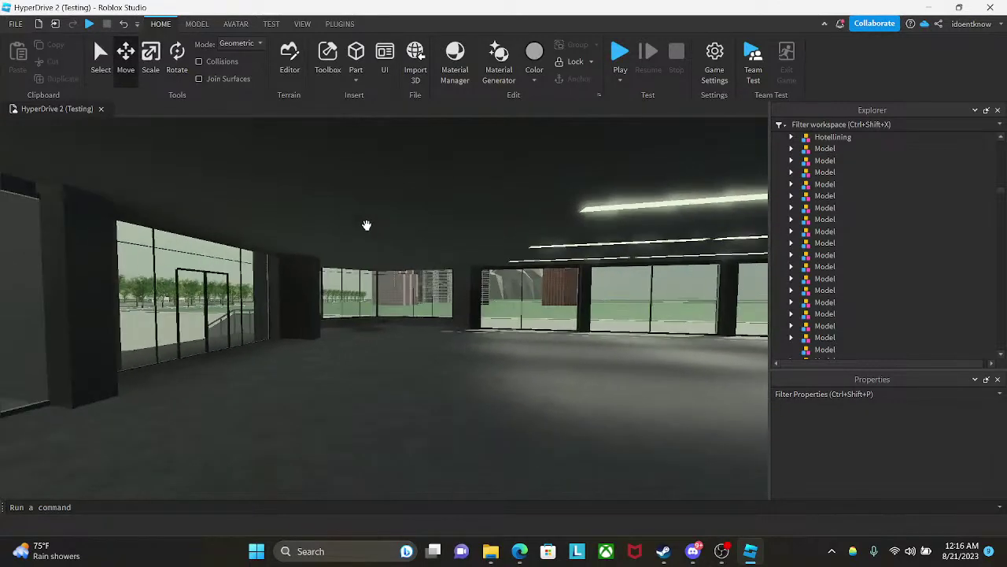
left_click(610, 215)
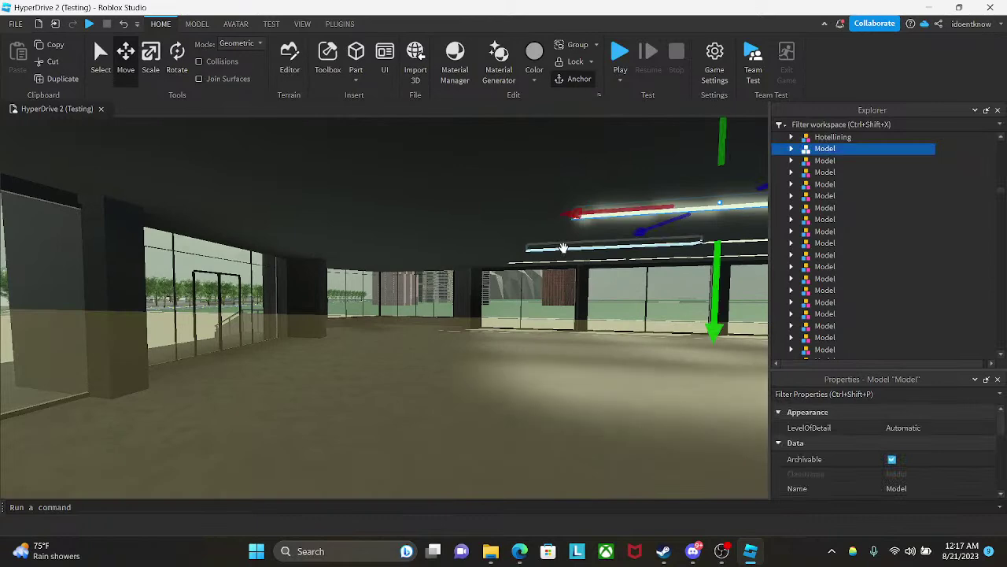
left_click_drag(634, 225, 310, 235)
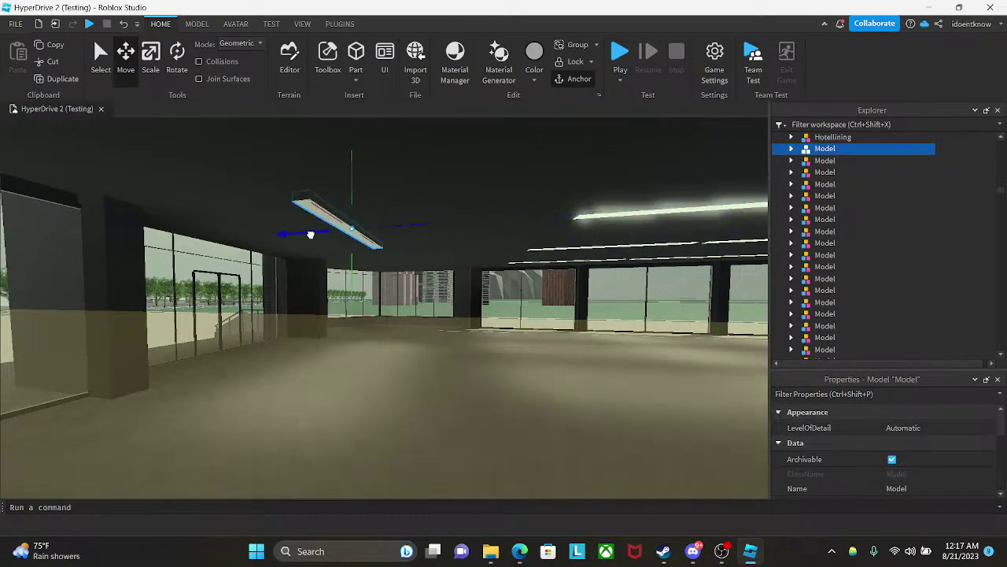
key("w")
key("a")
left_click_drag(382, 219, 354, 225)
- Reposition the copied light near the entrance doors lengthwise along the ceiling, parallel to the front windows
key("w")
right_click_drag(399, 232, 402, 232)
key("d")
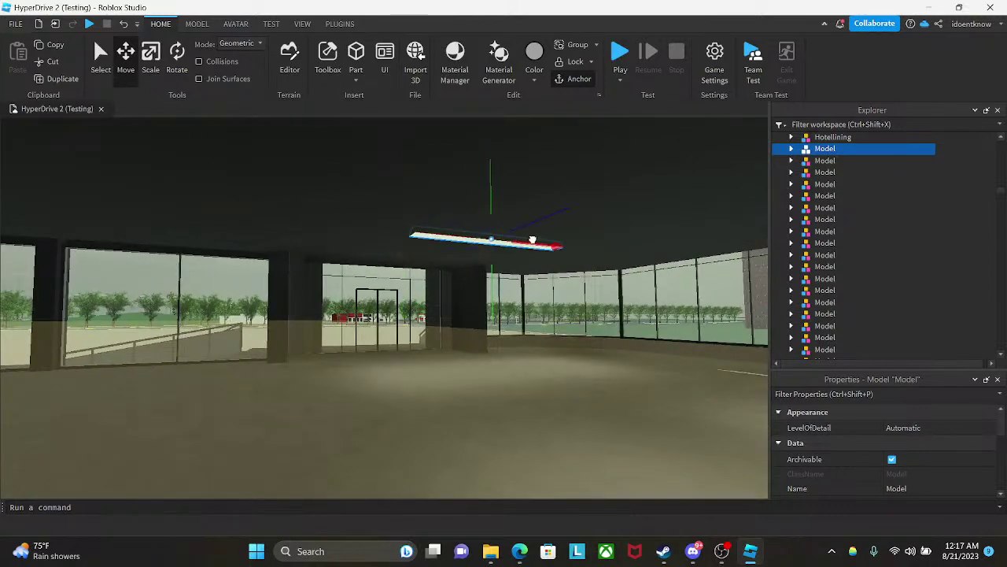
left_click_drag(533, 239, 549, 240)
key("d")
right_click_drag(523, 247, 522, 247)
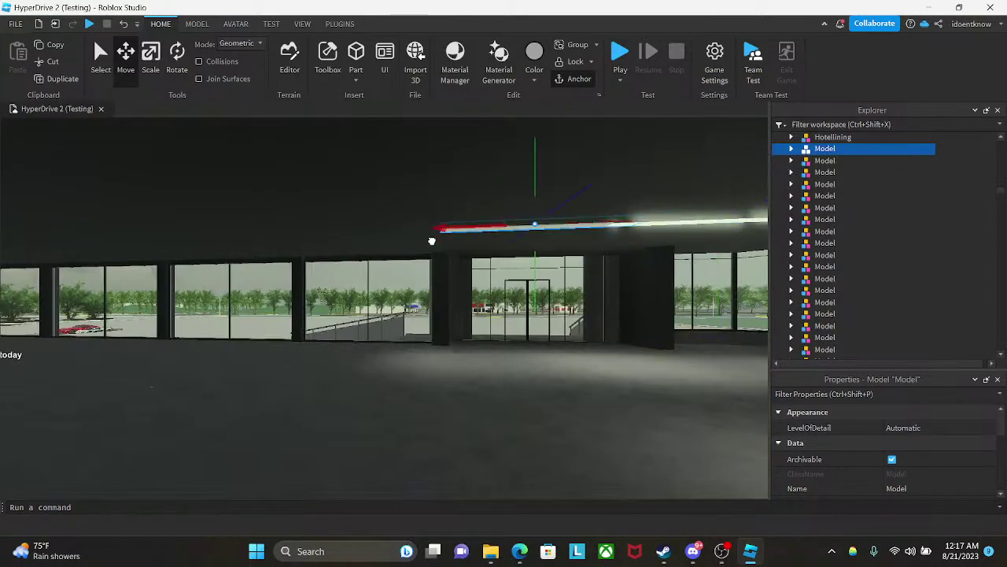
key("a")
right_click_drag(386, 241, 402, 241)
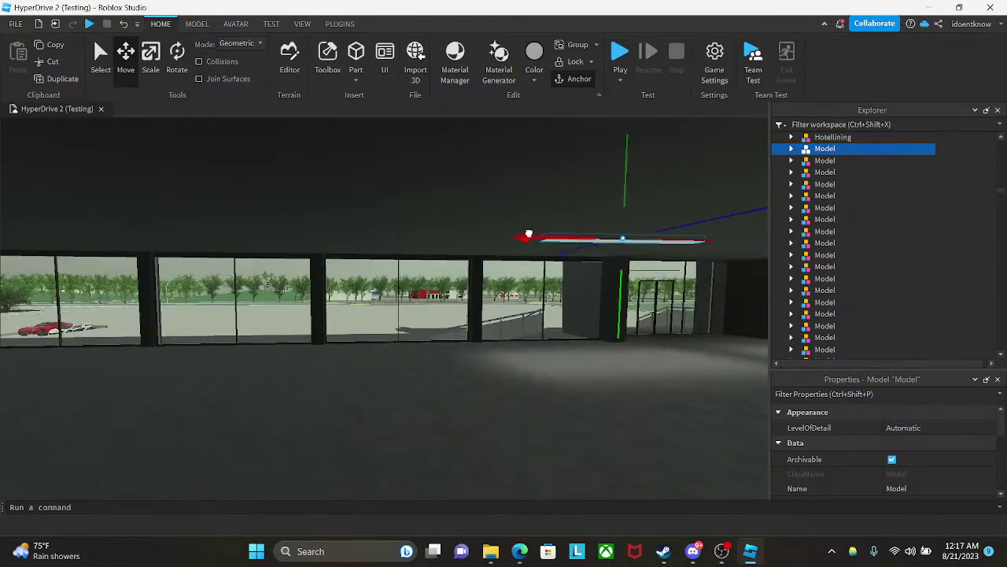
- Duplicate the light repeatedly and space the copies end to end in a row along the front window wall
left_click_drag(529, 233, 345, 239)
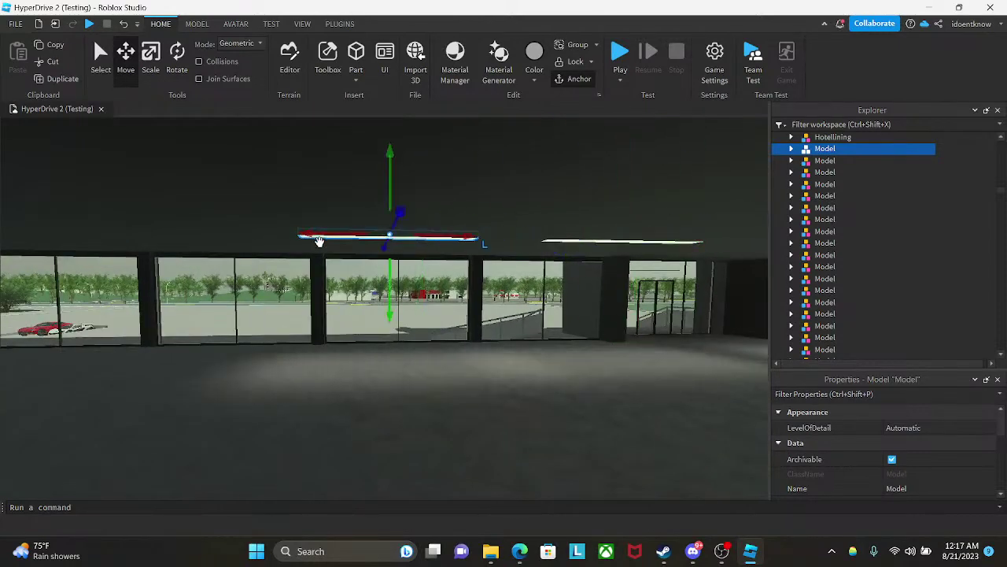
key("a")
left_click_drag(506, 241, 317, 238)
key("a")
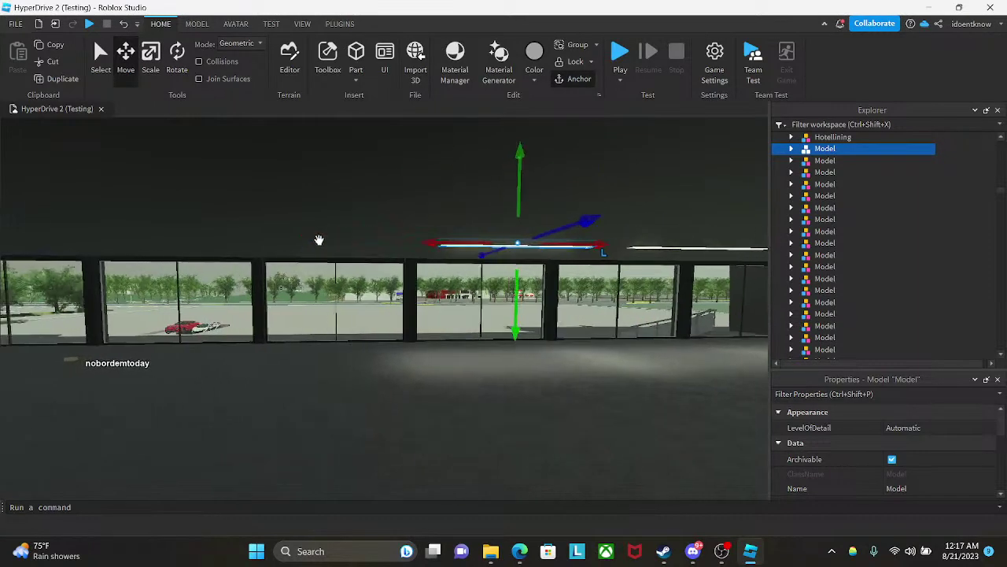
right_click_drag(456, 216, 451, 223)
left_click_drag(556, 211, 351, 221)
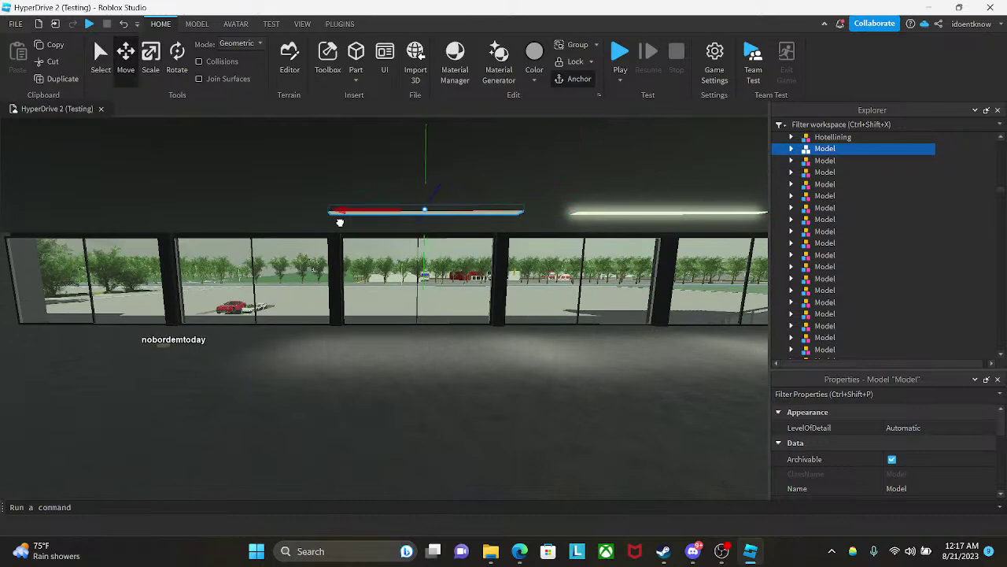
key("a")
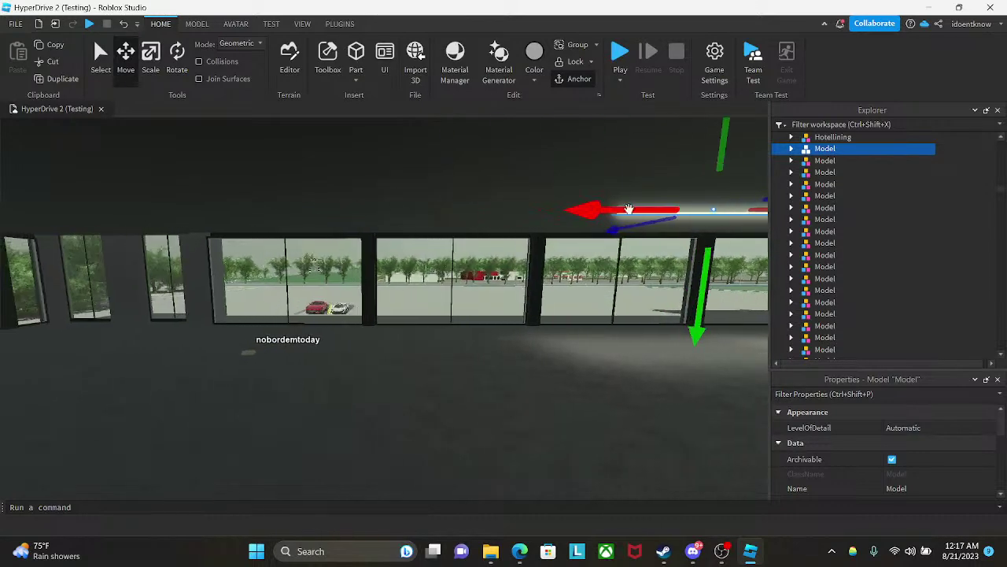
key("a")
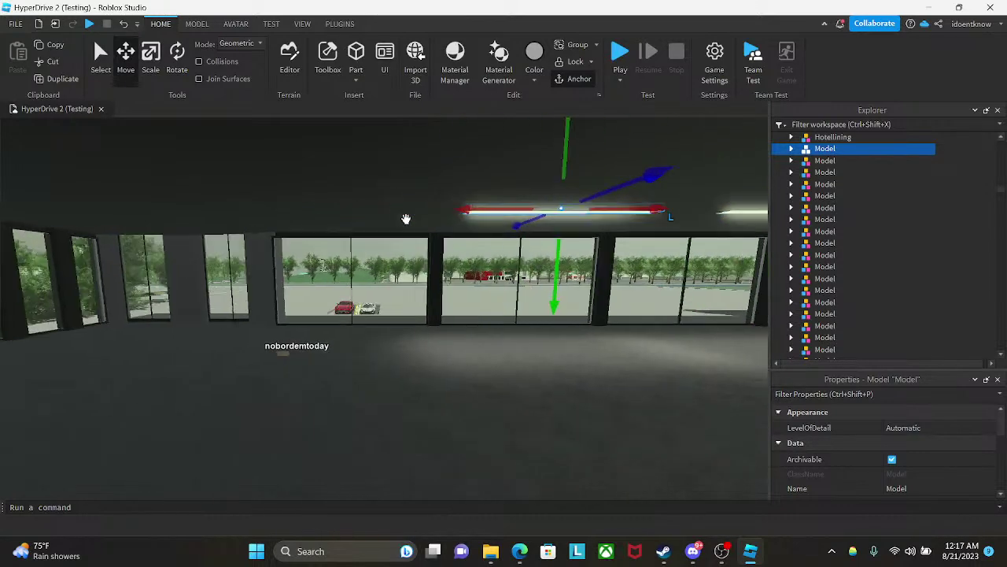
left_click_drag(627, 202, 399, 206)
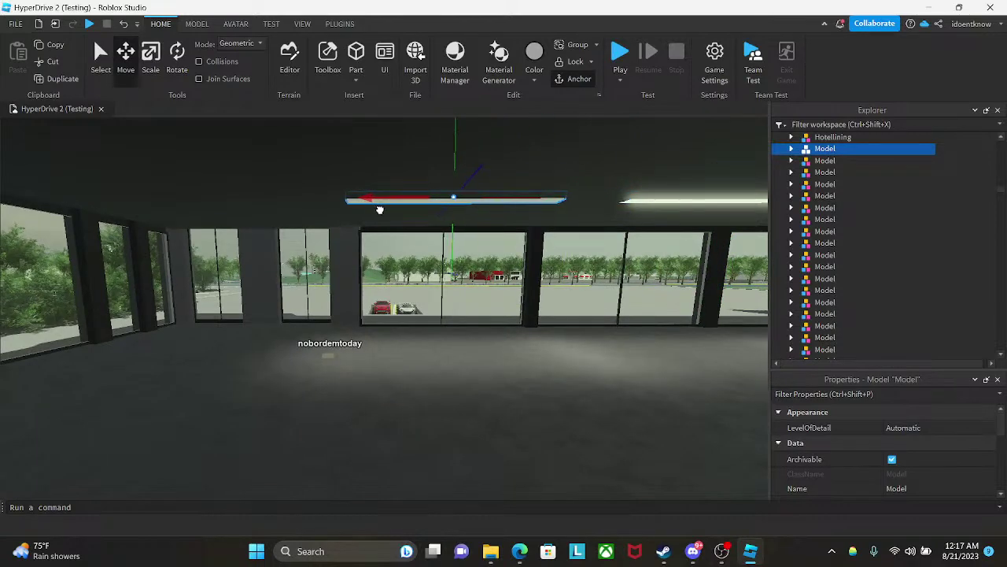
- Select the seven lights along the front windows, duplicate them and move the copies sideways to form a parallel row
right_click_drag(382, 212, 383, 211)
right_click_drag(587, 279, 587, 278)
key("d")
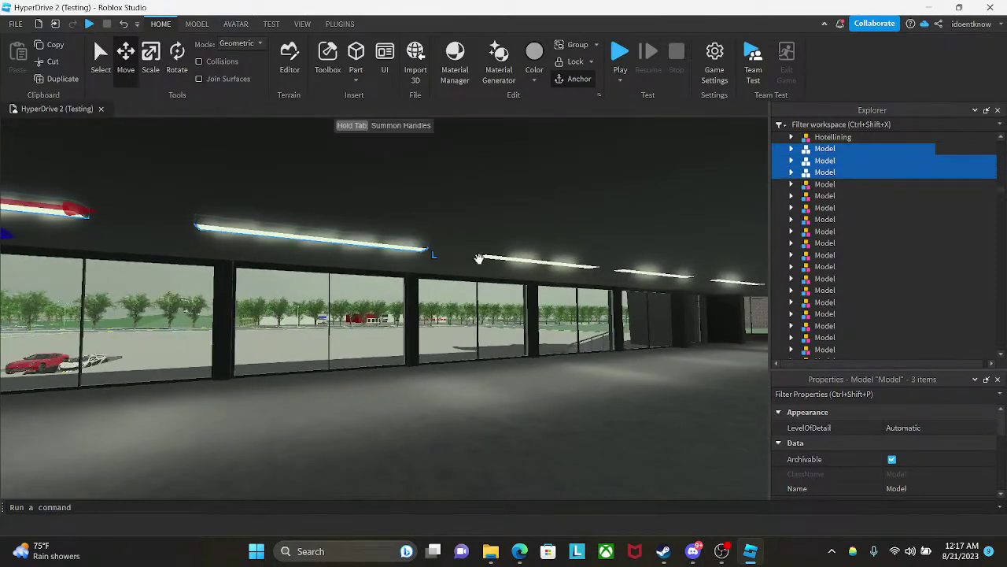
left_click(671, 276)
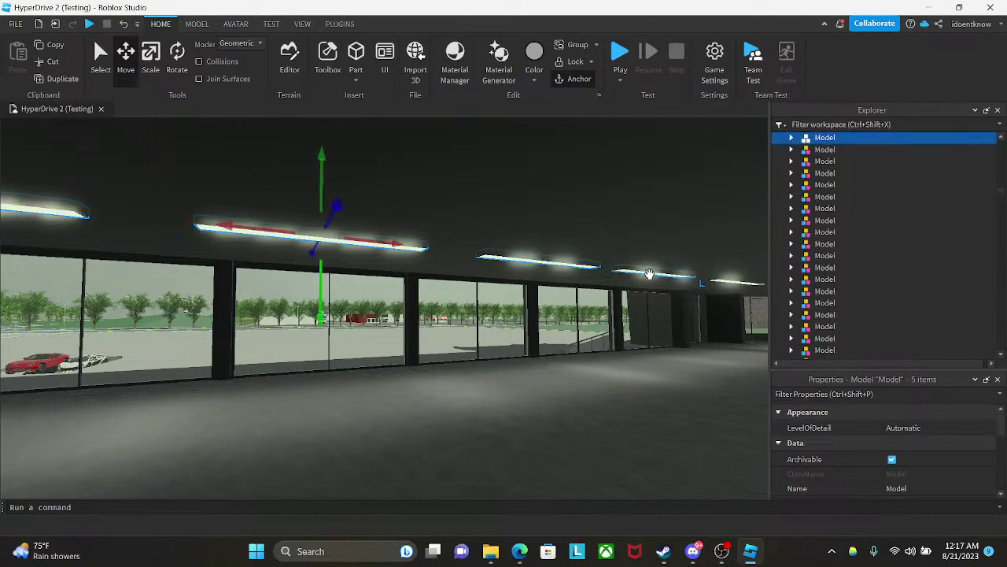
right_click_drag(714, 285, 713, 284)
key("w")
left_click(670, 241, "shift")
right_click_drag(671, 241, 690, 269)
left_click(521, 266, "shift")
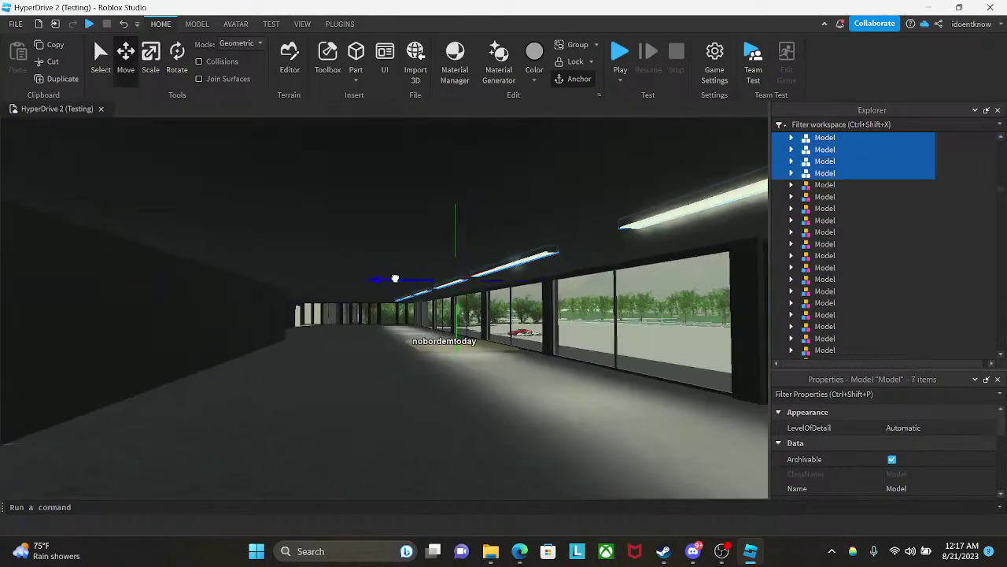
left_click_drag(395, 279, 322, 281)
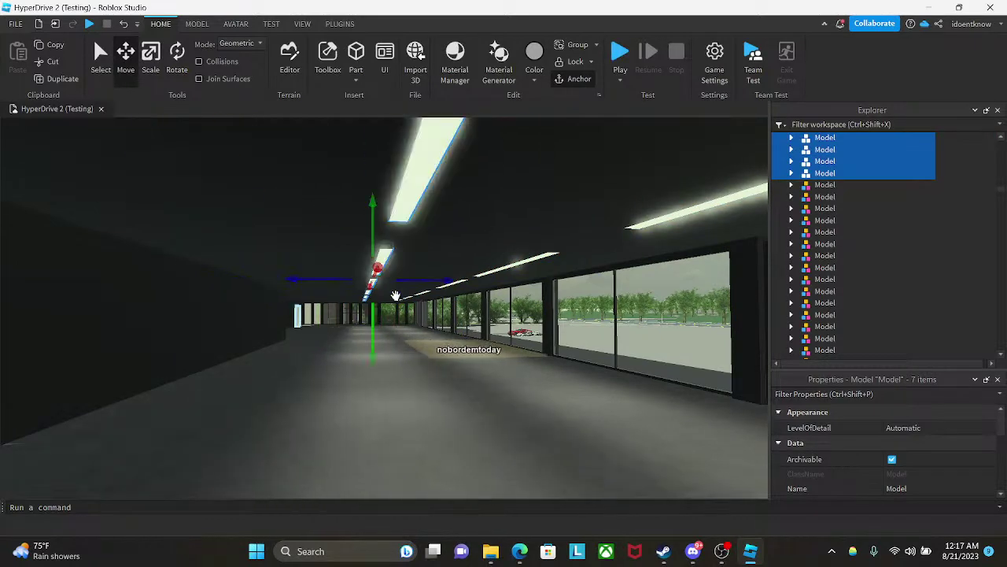
- Duplicate the new seven-light row once more and move the copies further sideways toward the opposite wall
key("a")
right_click_drag(394, 295, 379, 298)
key("ctrl+d")
left_click_drag(346, 273, 289, 275)
right_click_drag(290, 275, 313, 278)
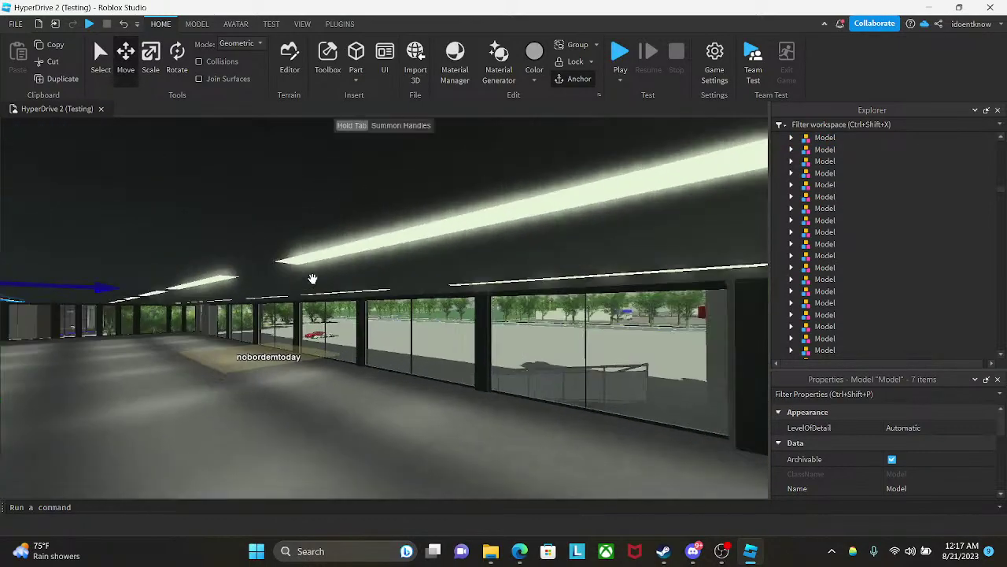
- Examine the lit rows inside the mall, the roof and the parked cars outside
key("w")
right_click_drag(400, 220, 399, 203)
key("w")
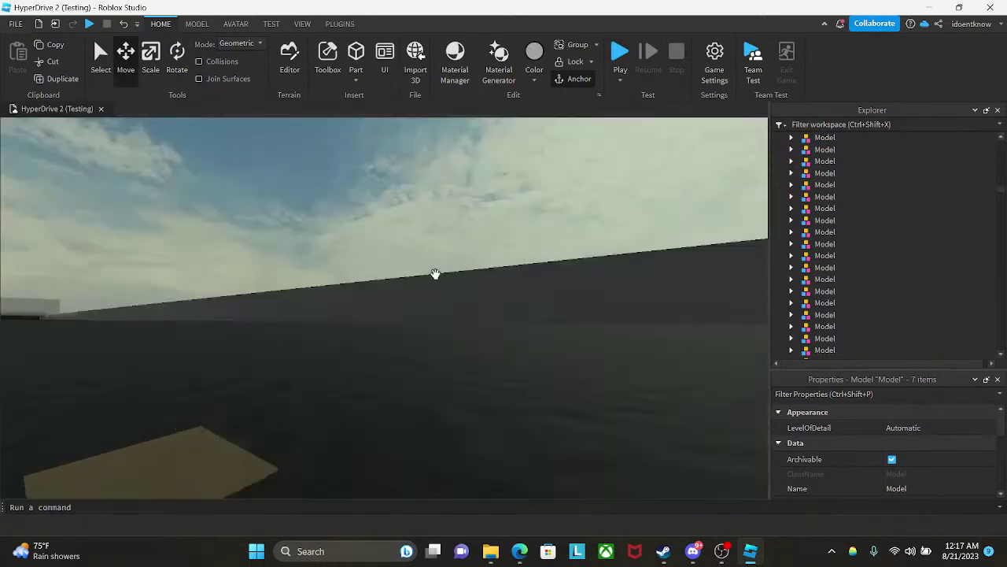
left_click(462, 250)
right_click_drag(444, 262, 444, 257)
key("w")
key("q")
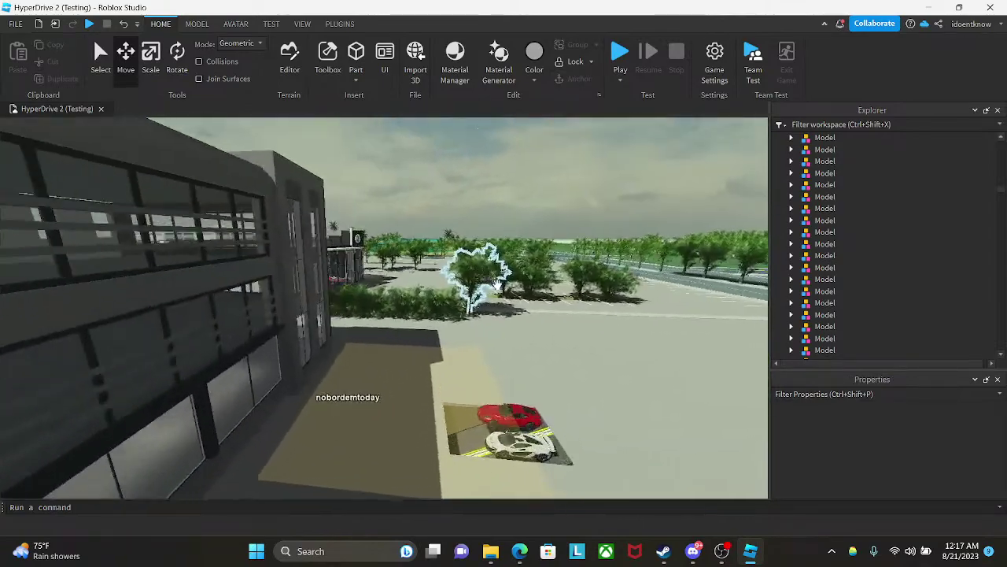
key("w")
key("q")
scroll(558, 421, "up", 10)
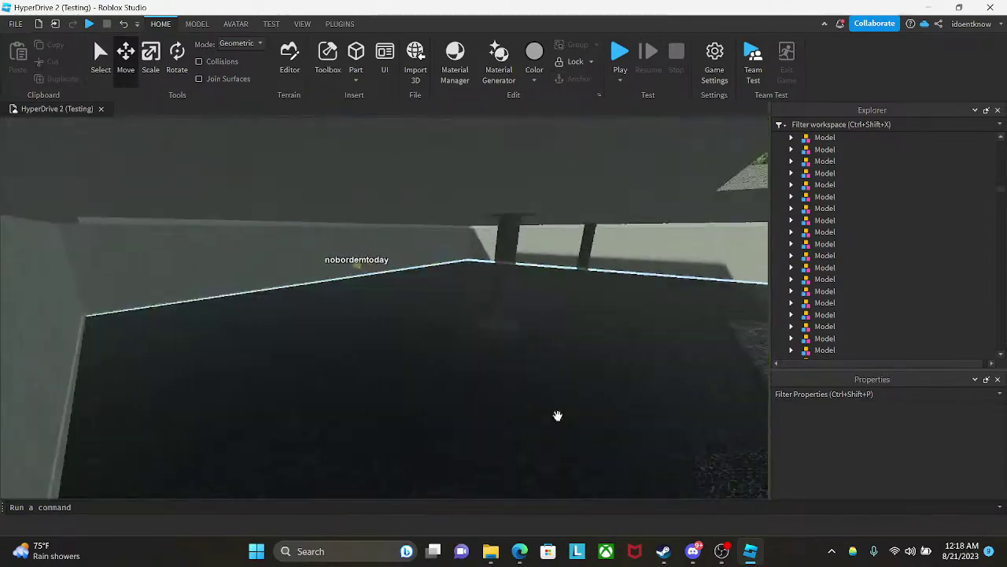
right_click_drag(558, 416, 558, 415)
key("w")
scroll(558, 421, "down", 5)
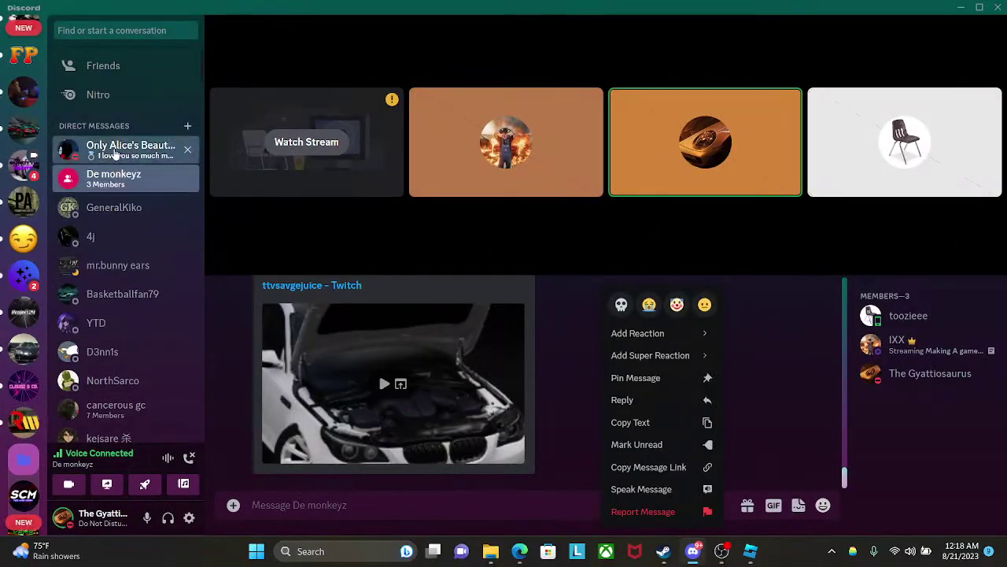
- Switch to Discord, read the direct message with the lighting advice and play its linked YouTube track "Personal"
left_click(115, 153)
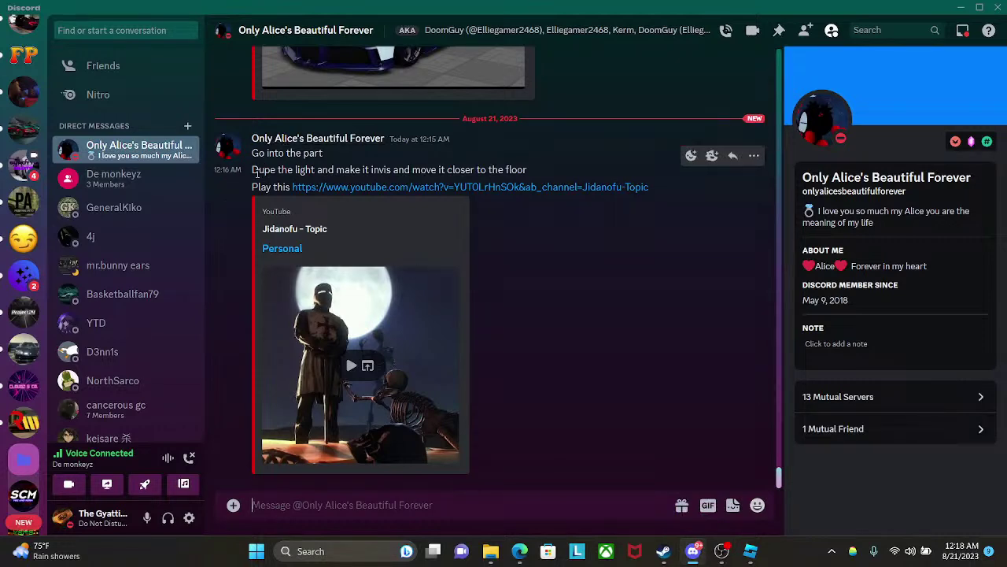
left_click(277, 249)
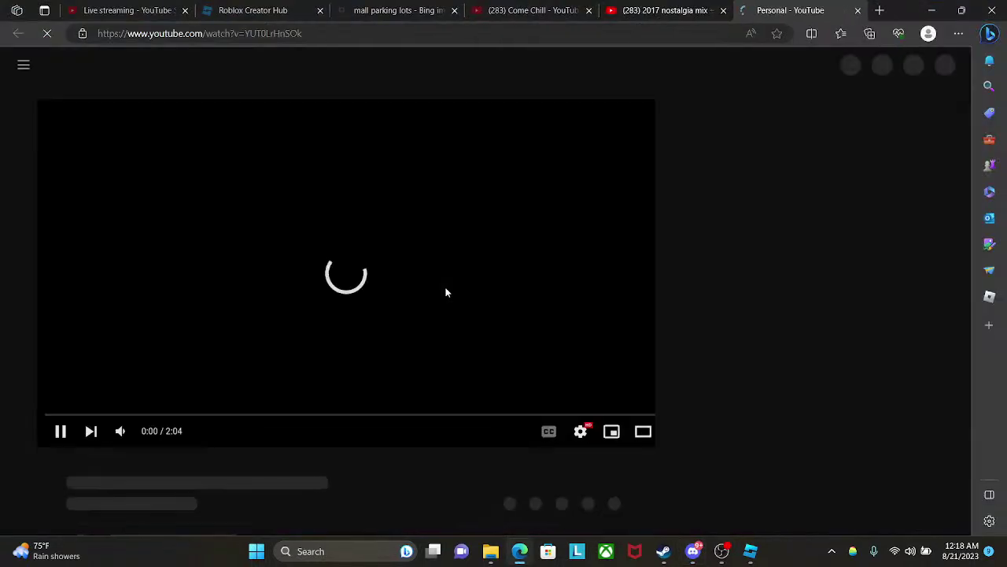
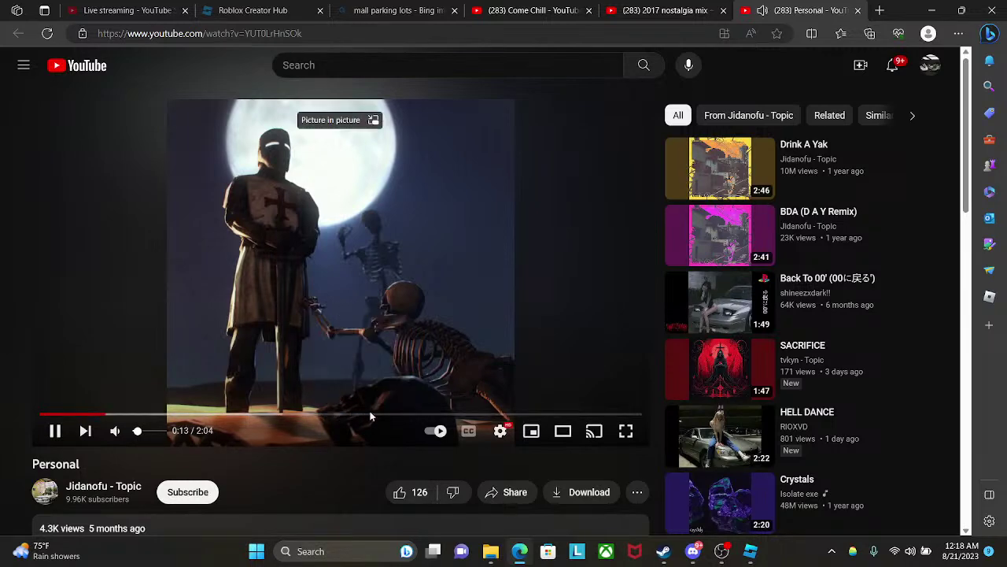
left_click(694, 553)
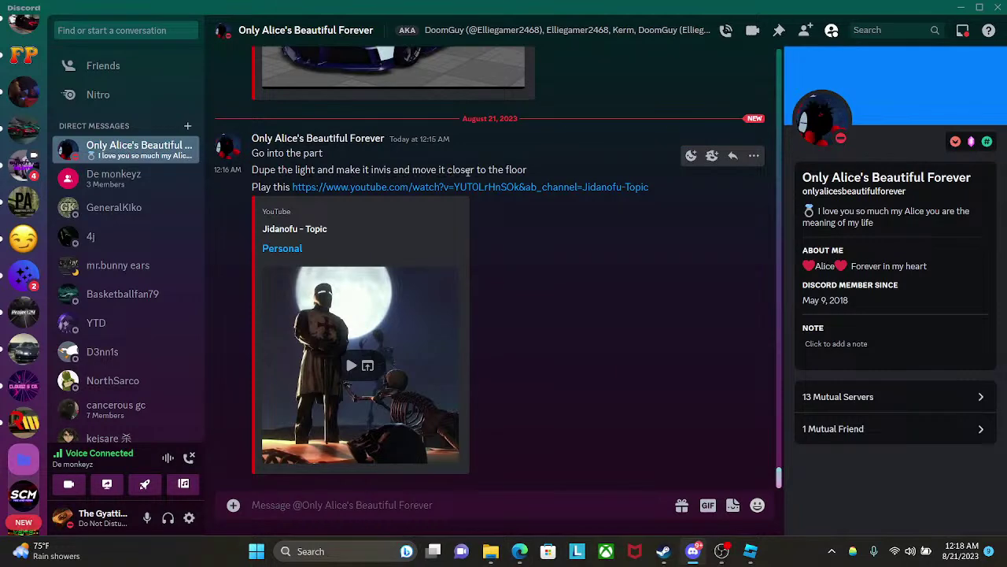
left_click(520, 550)
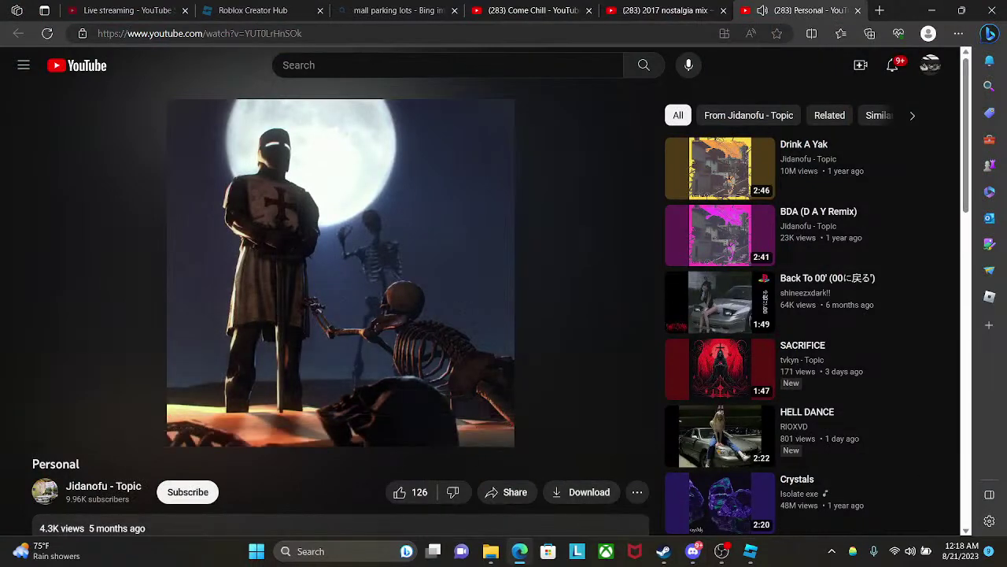
left_click(693, 551)
- Switch back to Roblox Studio and delete the ceiling light that crosses the other rows inside the mall
left_click(750, 551)
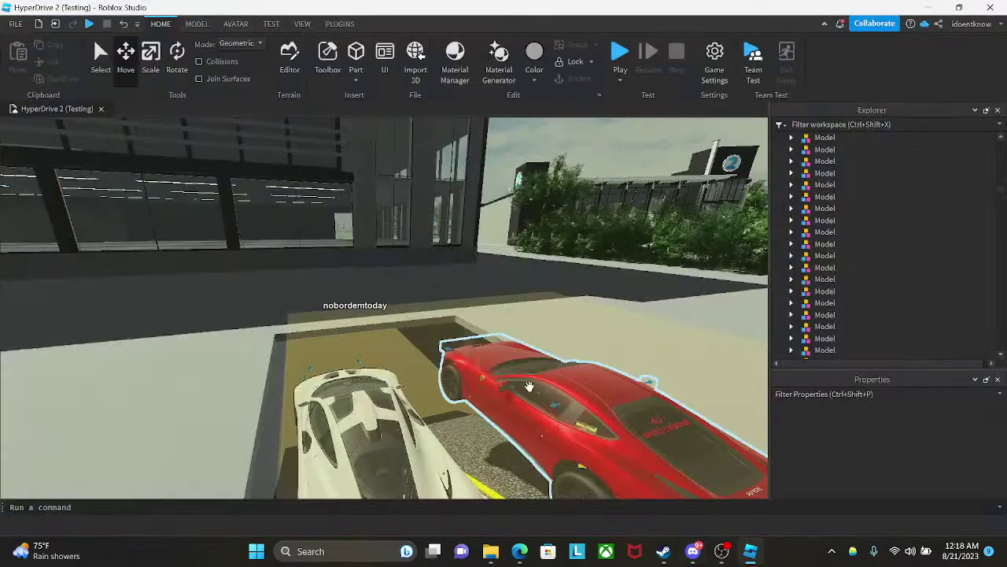
scroll(531, 384, "up", 5)
key("w")
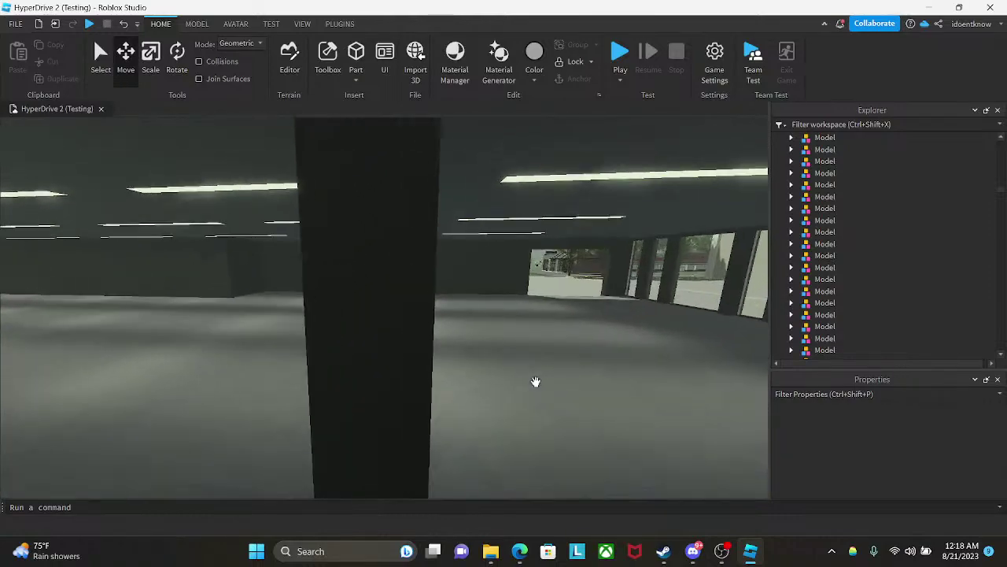
right_click_drag(535, 381, 491, 266)
key("d")
key("w")
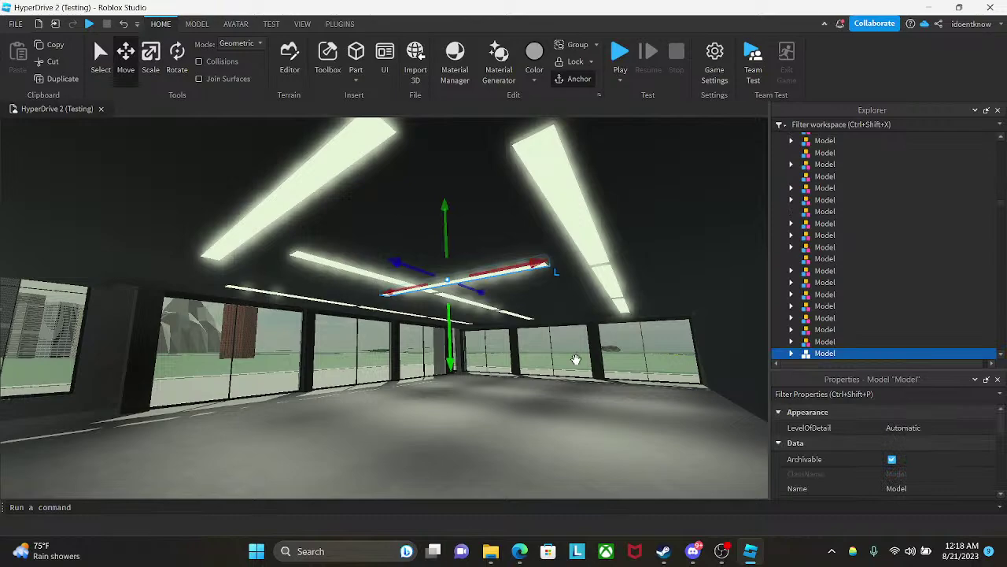
key("Delete")
- Select the middle light in each of the three adjoining ceiling rows and delete them to open up gaps
mouse_move(499, 379)
right_mouse_down()
mouse_move(513, 383)
mouse_move(490, 362)
right_mouse_up()
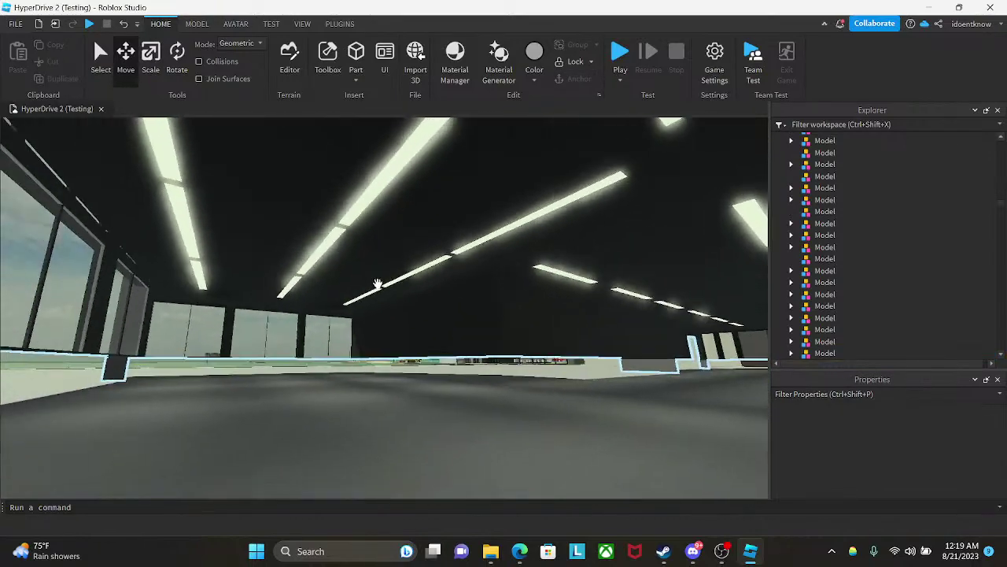
right_click_drag(378, 284, 355, 270)
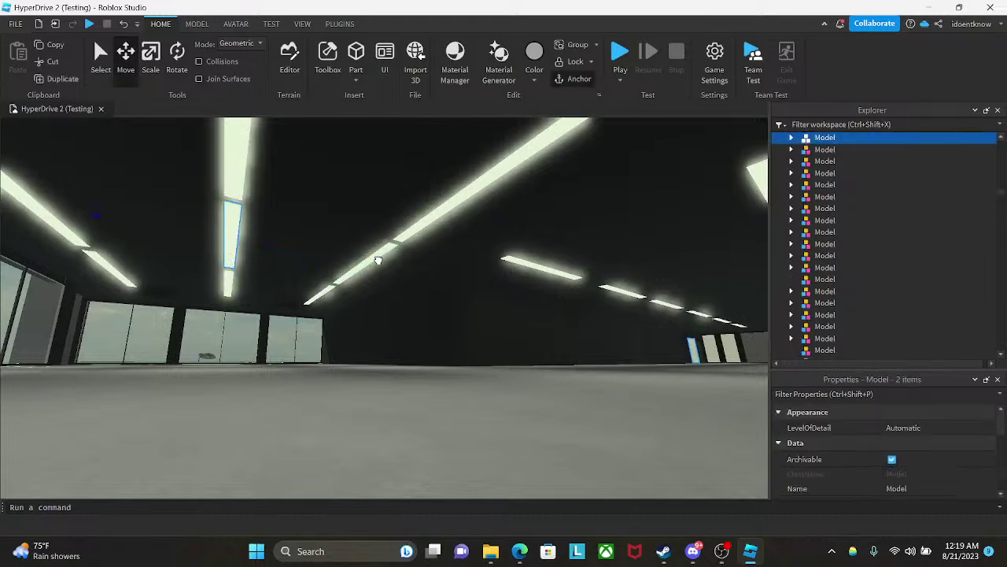
left_click(367, 258, "ctrl")
right_click_drag(367, 259, 330, 260)
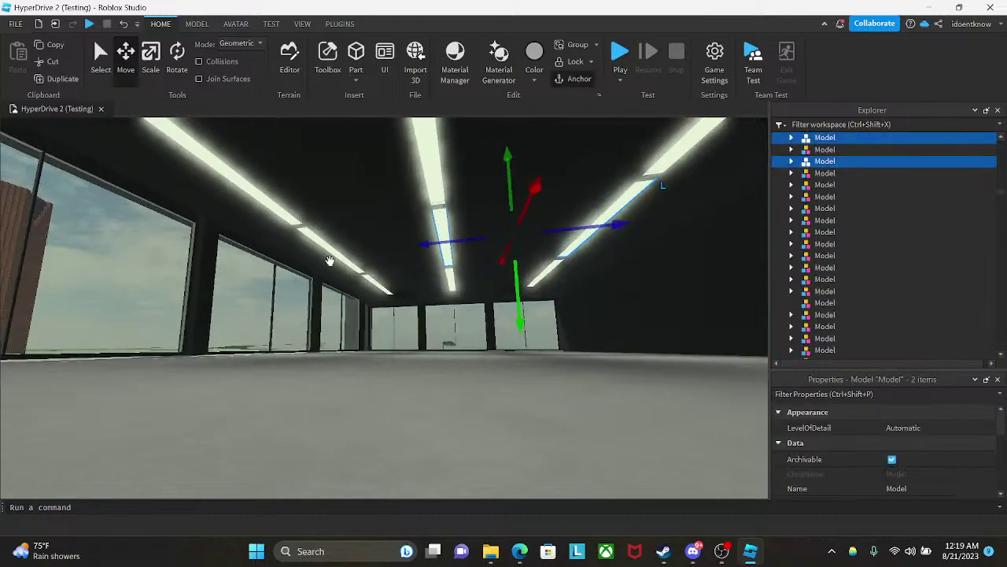
key("Delete")
- Examine the mall's entrance tower, thinned-out interior lighting, front facade and roof from several angles
right_click_drag(515, 406, 516, 406)
key("s")
key("s")
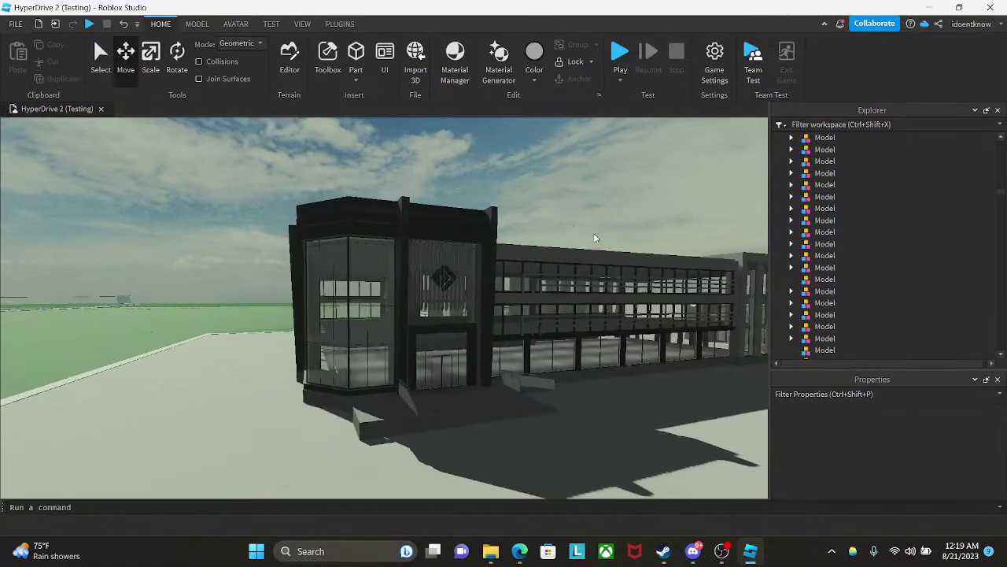
key("w")
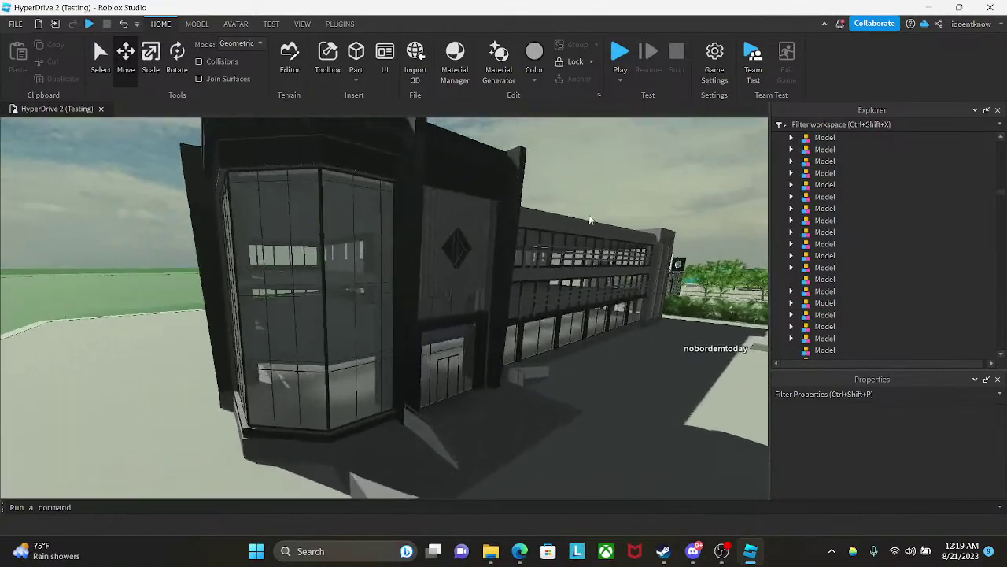
key("w")
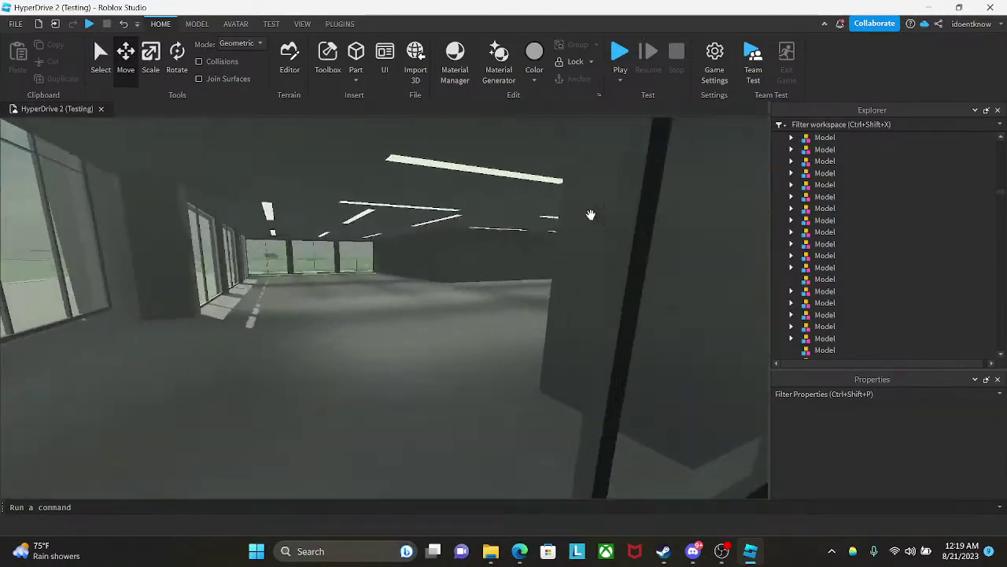
key("w")
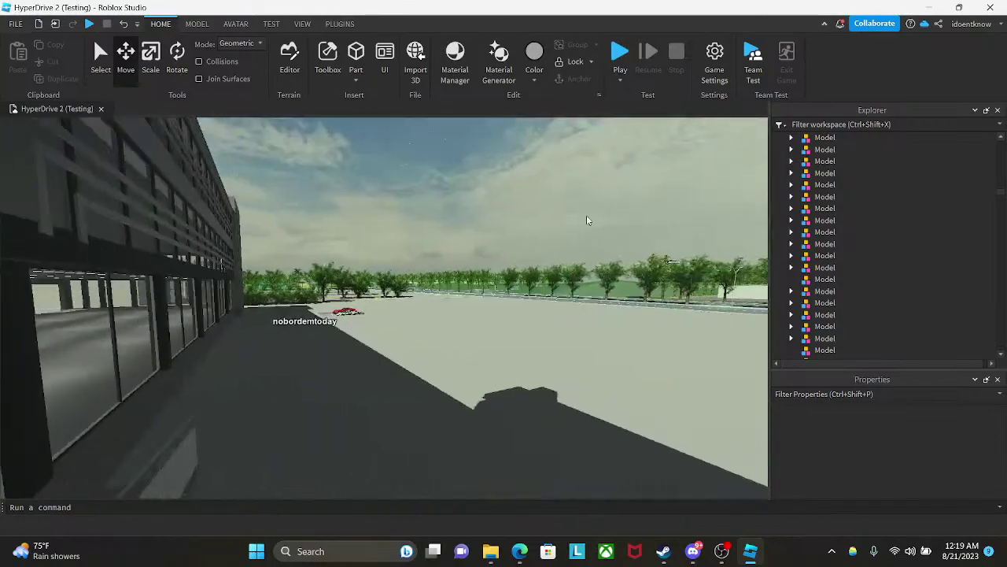
right_click_drag(586, 217, 591, 215)
key("s")
key("e")
key("w")
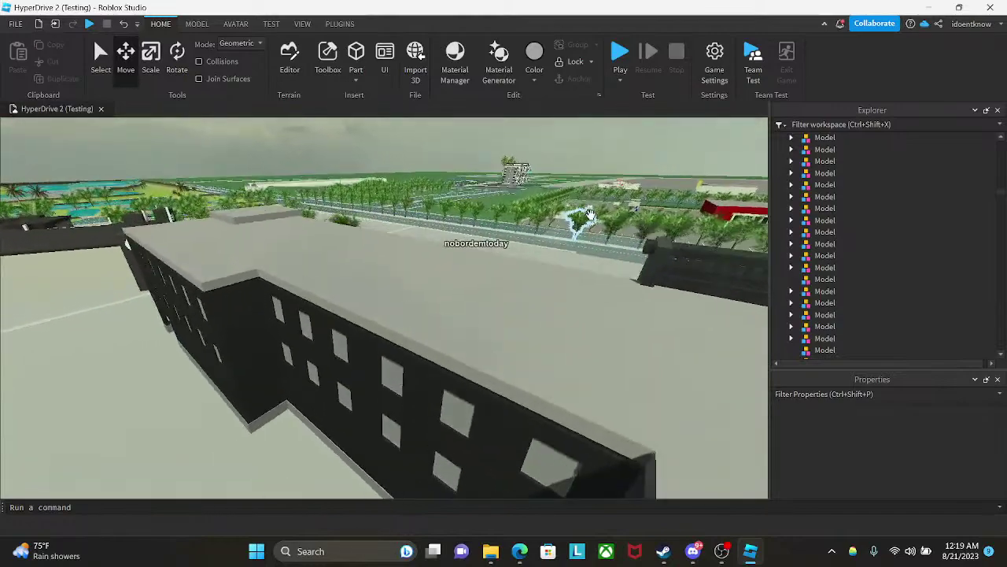
key("w")
right_click_drag(493, 223, 497, 185)
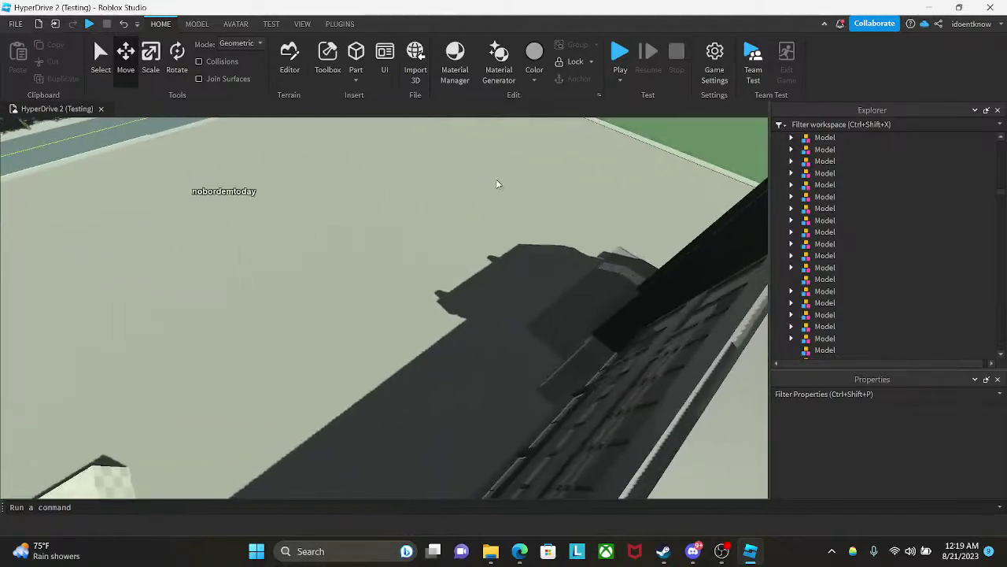
- Examine the mall's underground level, the parking area with the two parked cars and the front facade
right_click_drag(442, 260, 440, 256)
key("w")
key("w")
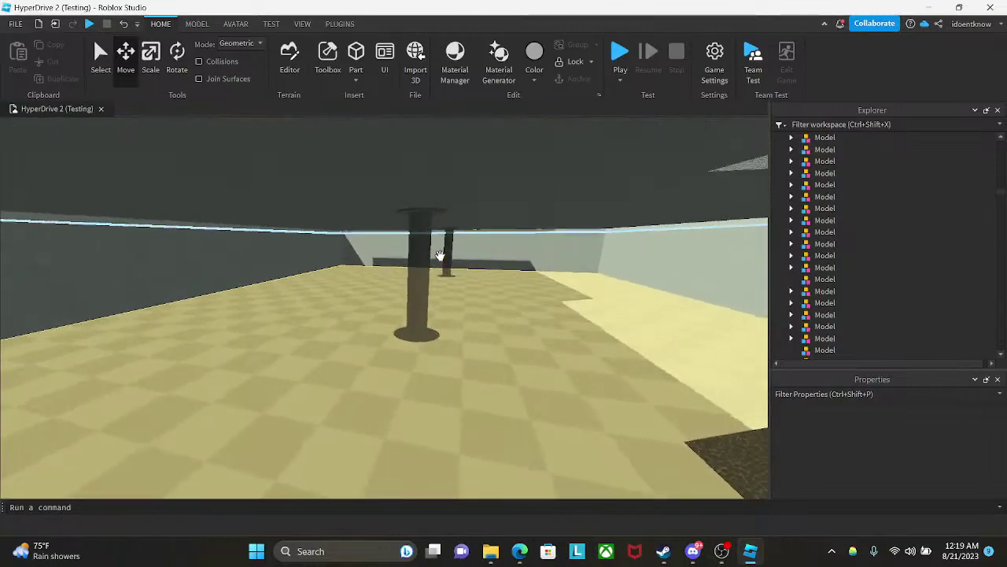
key("w")
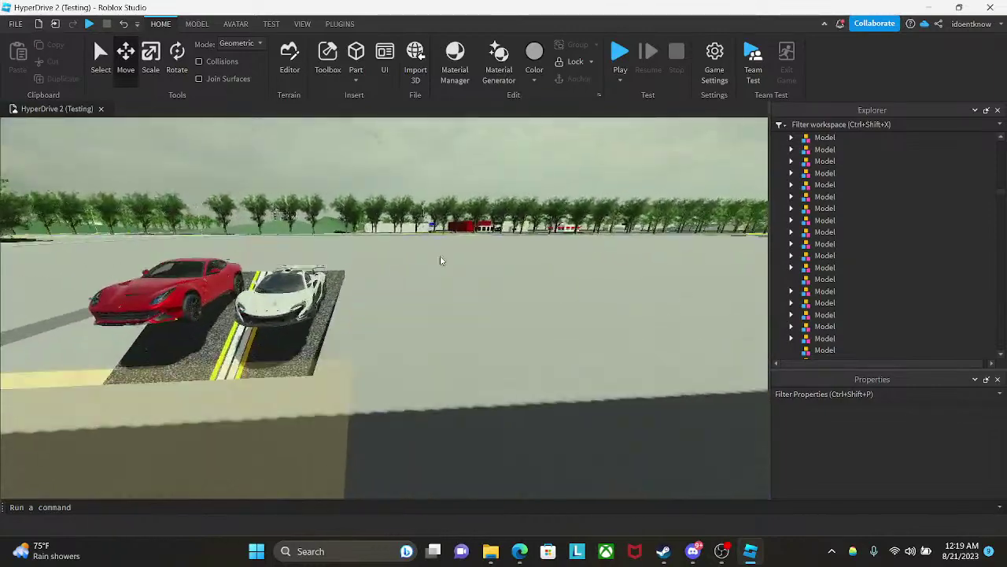
key("w")
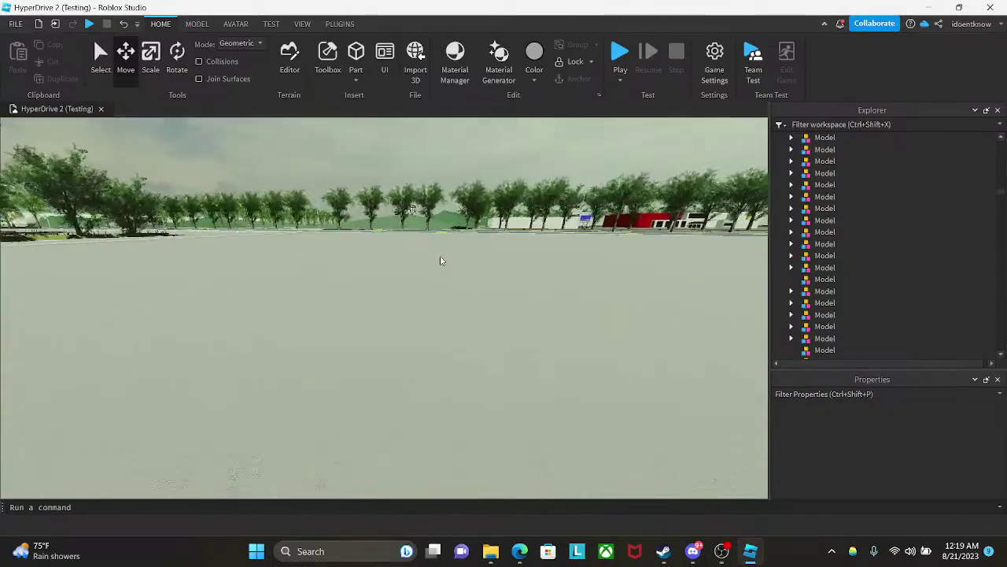
key("w")
right_click_drag(441, 261, 444, 258)
key("w")
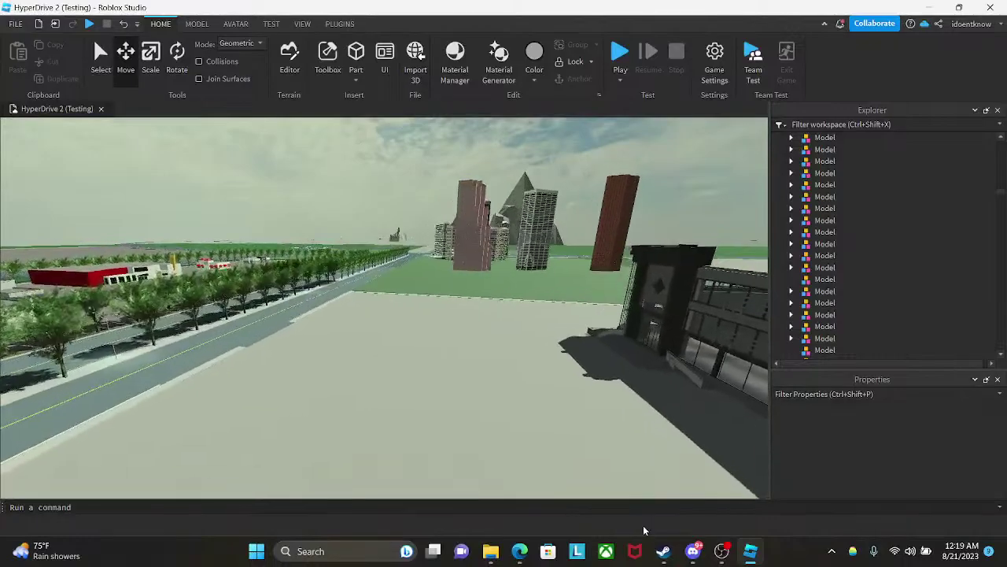
key("w")
right_click_drag(514, 429, 506, 430)
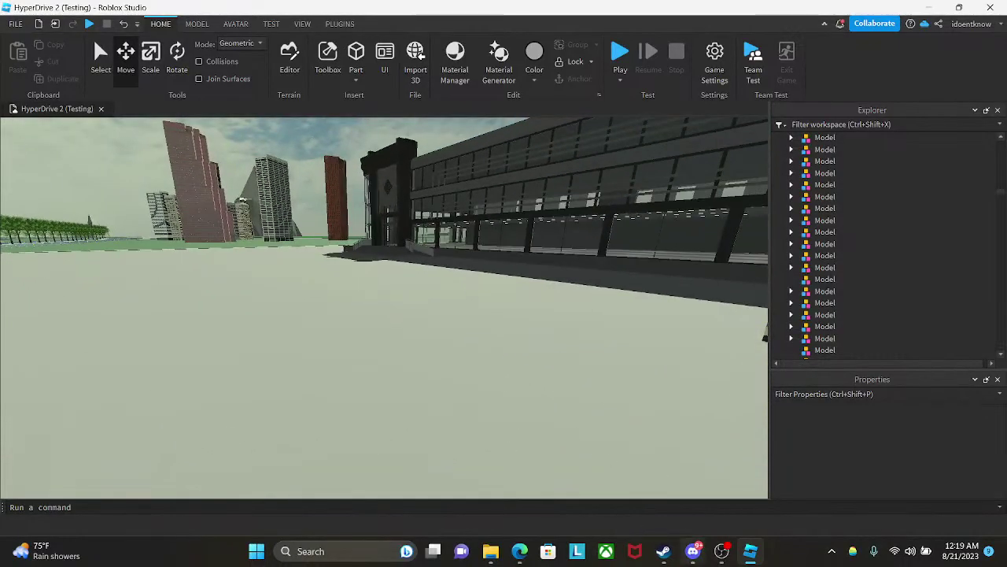
- Switch to Discord and reread the direct message with the lighting advice
key("alt+Tab")
scroll(24, 239, "up", 3)
scroll(728, 464, "up", 3)
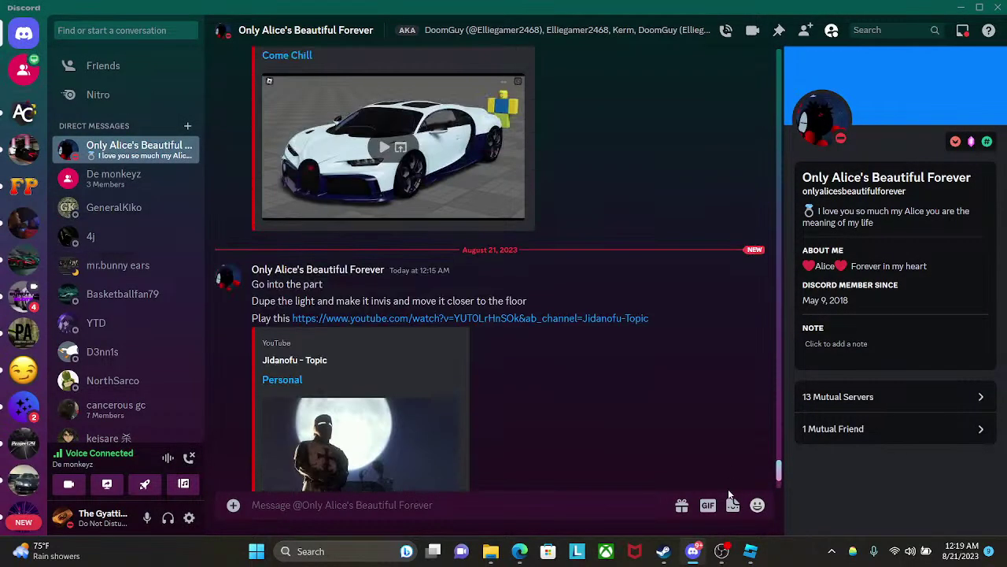
scroll(665, 513, "down", 2)
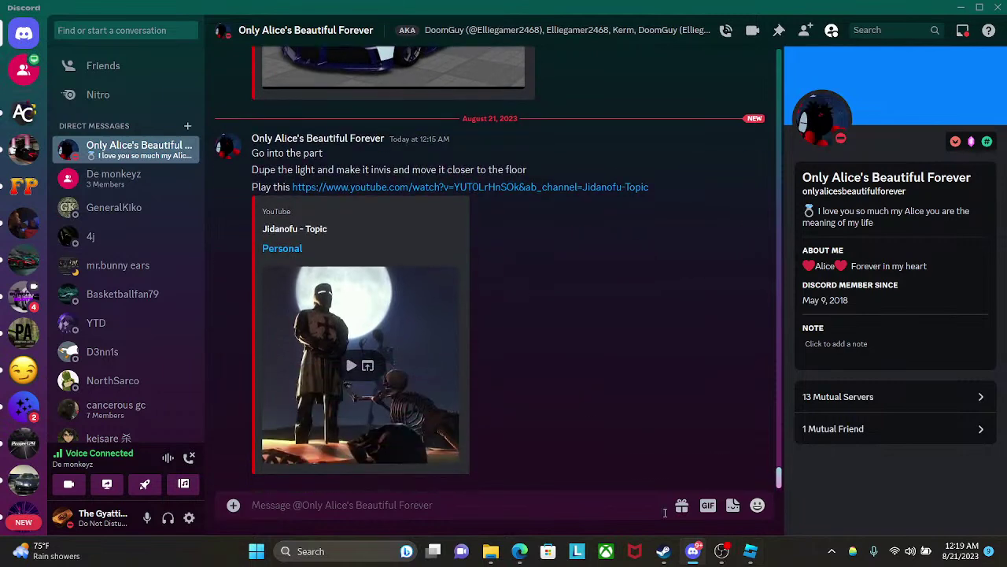
- Switch to the browser, play the YouTube track "Drink A Yak" and skip its ad
left_click(520, 551)
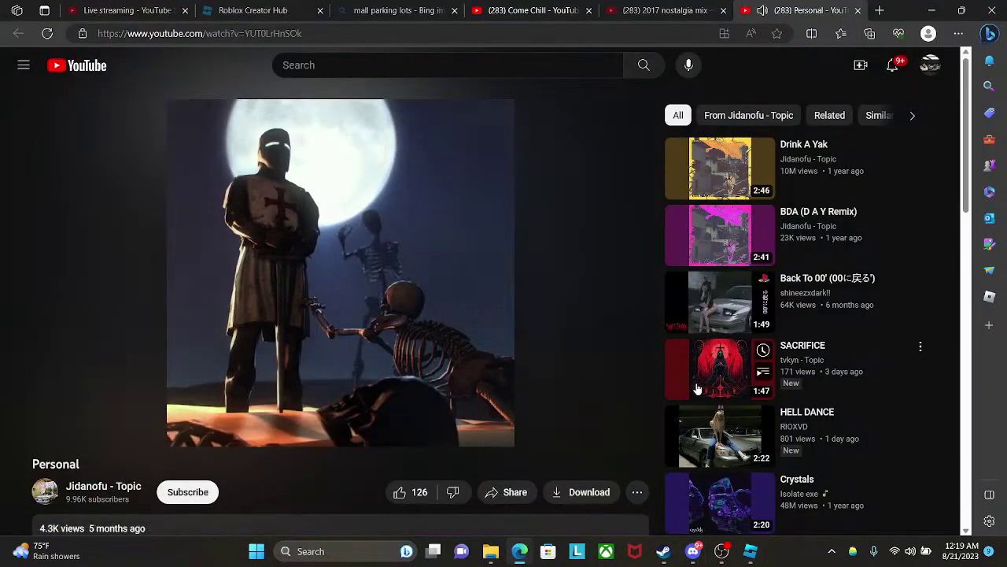
left_click(736, 162)
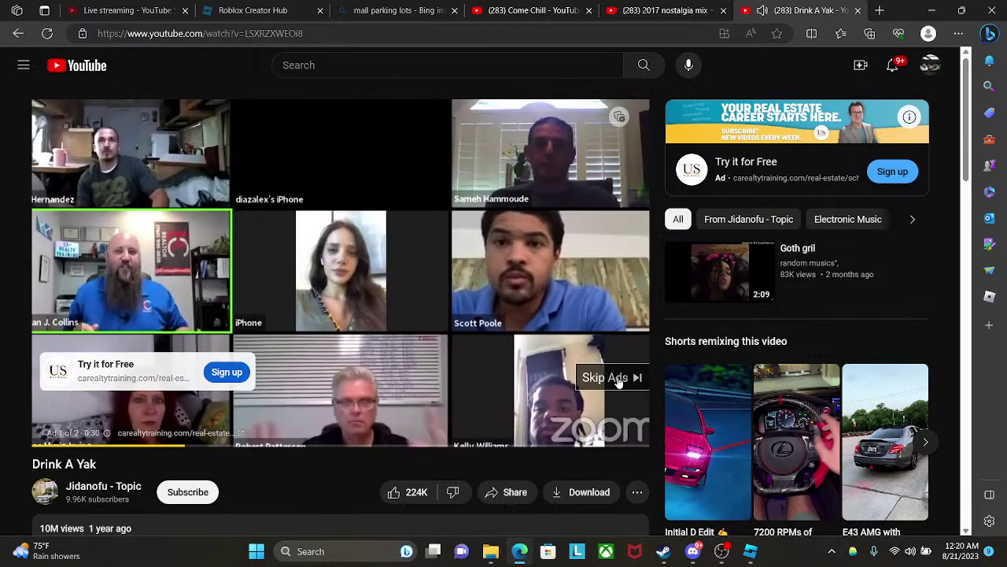
left_click(618, 379)
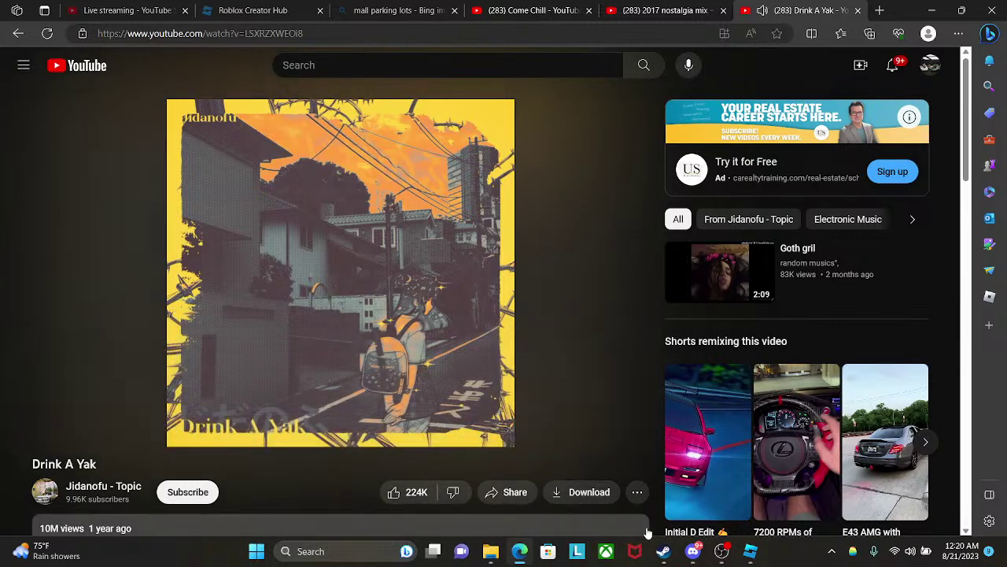
- Switch back to Roblox Studio and examine the mall's entrance, its ceiling light rows and the forecourt
left_click(692, 551)
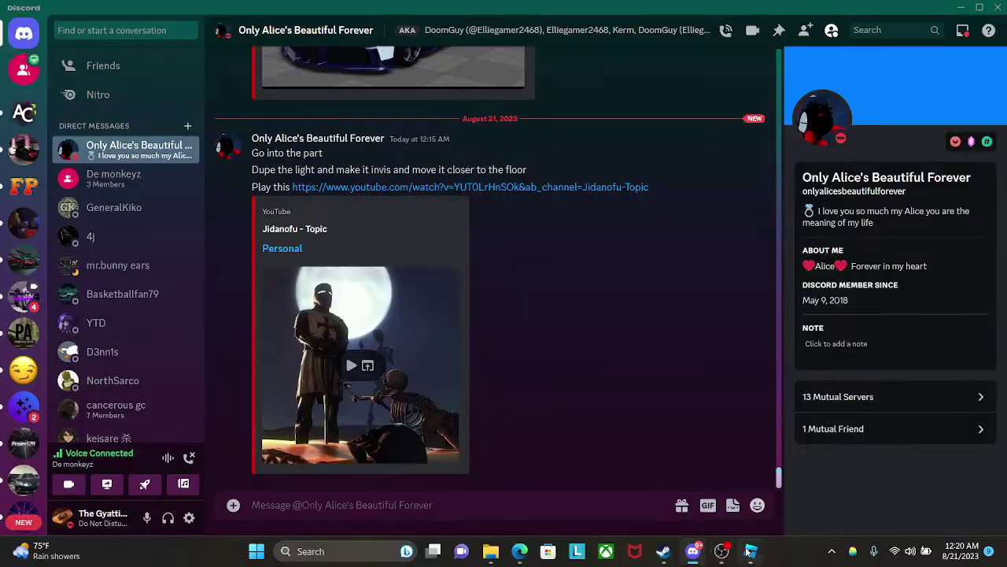
left_click(750, 551)
key("w")
right_click_drag(484, 406, 446, 389)
key("w")
key("w")
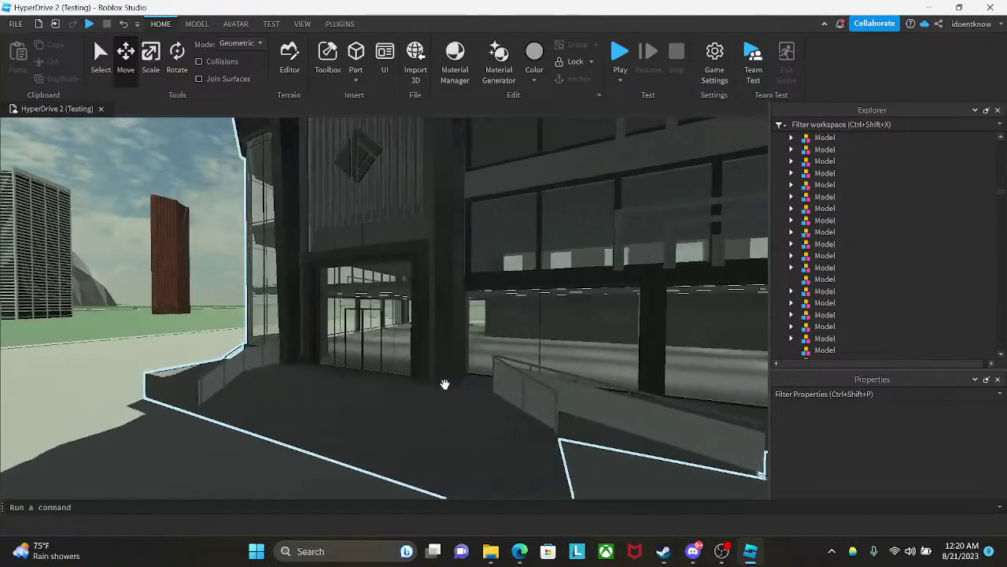
key("a")
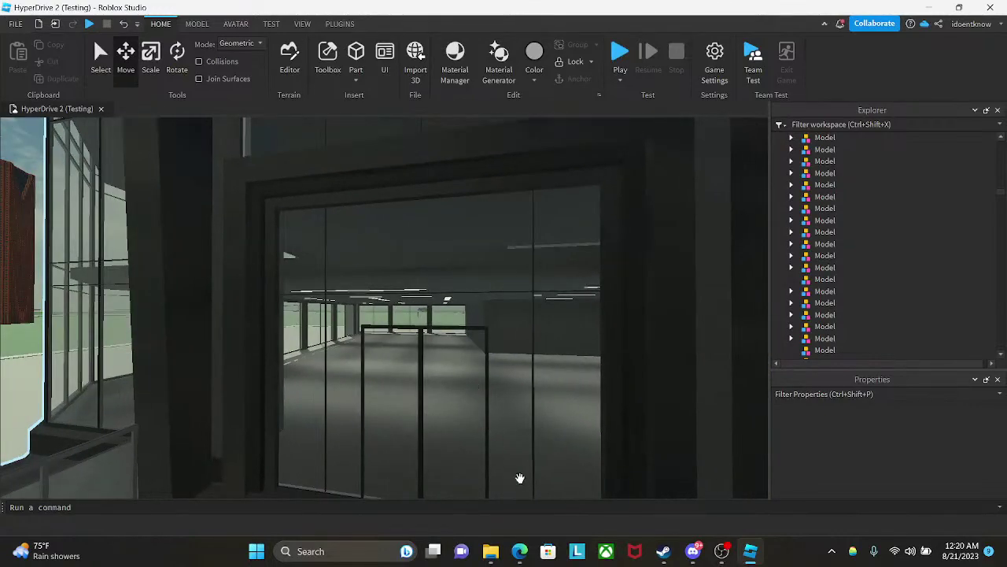
key("w")
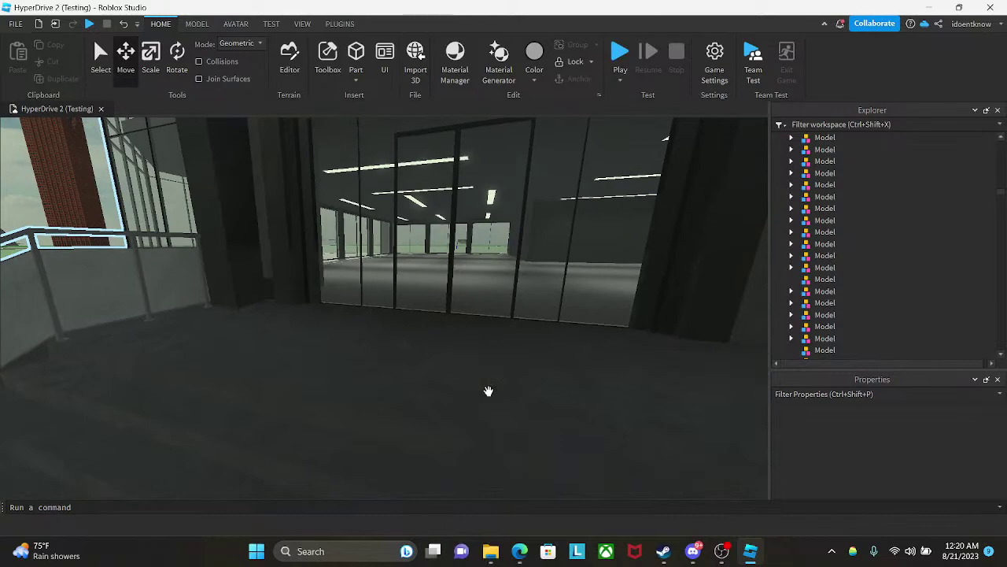
key("w")
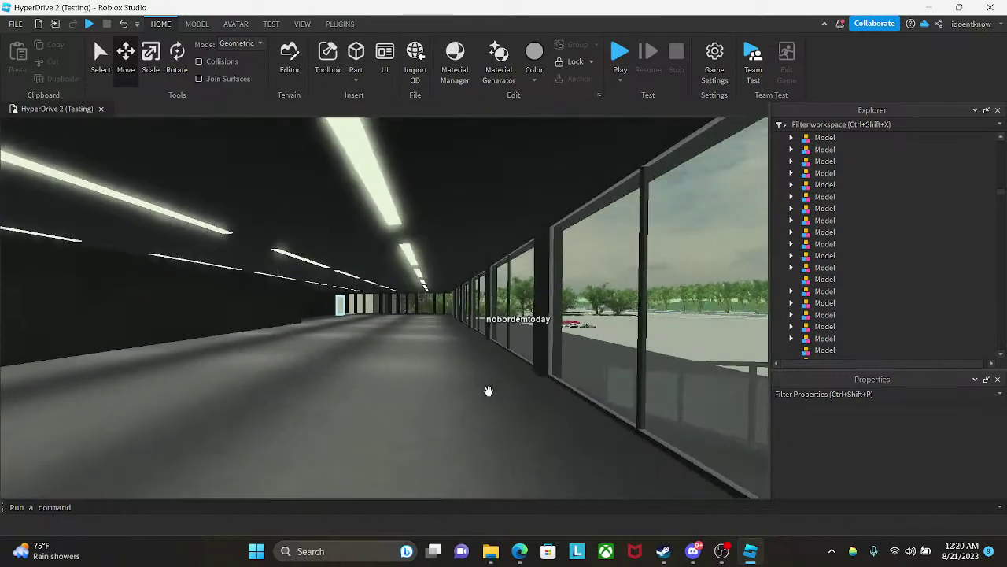
right_click_drag(488, 391, 505, 454)
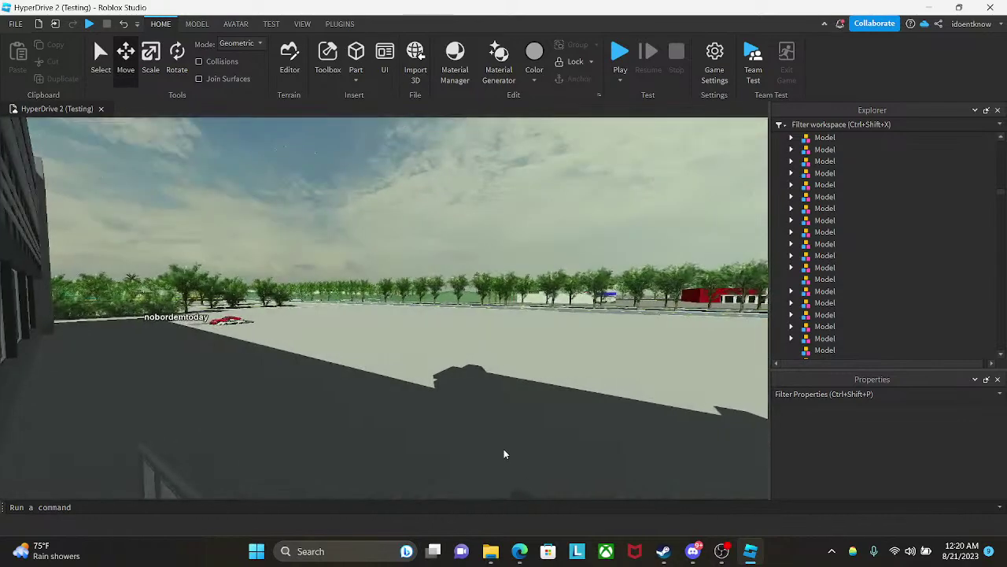
- Bring up the playing track's volume control in the browser and look through the server list in Discord
left_click(520, 549)
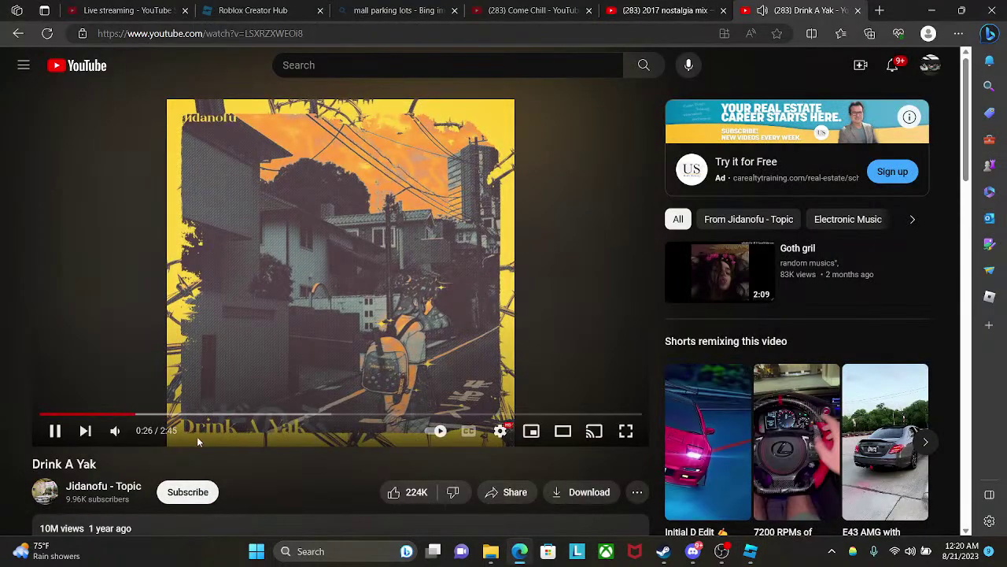
mouse_move(116, 431)
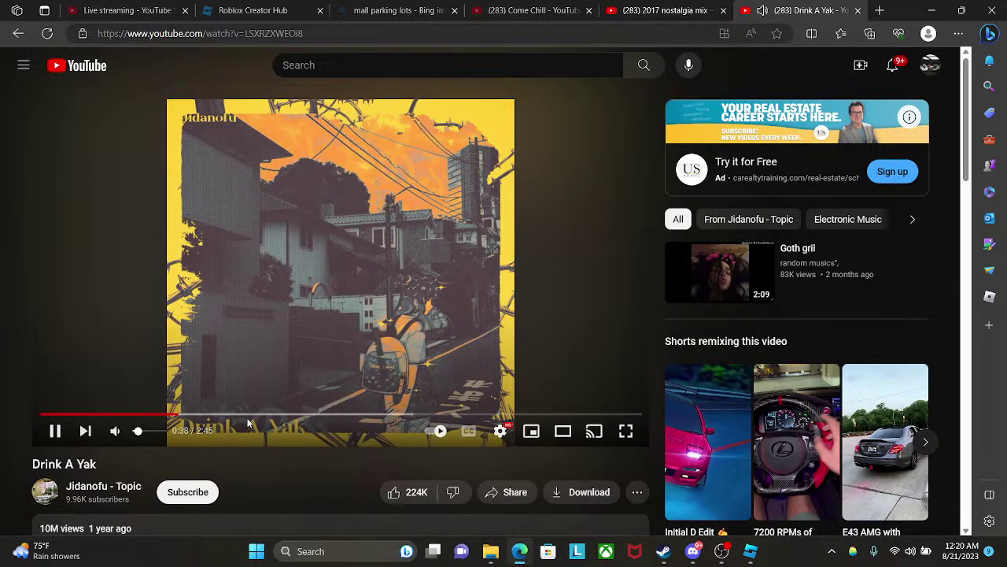
left_click(693, 551)
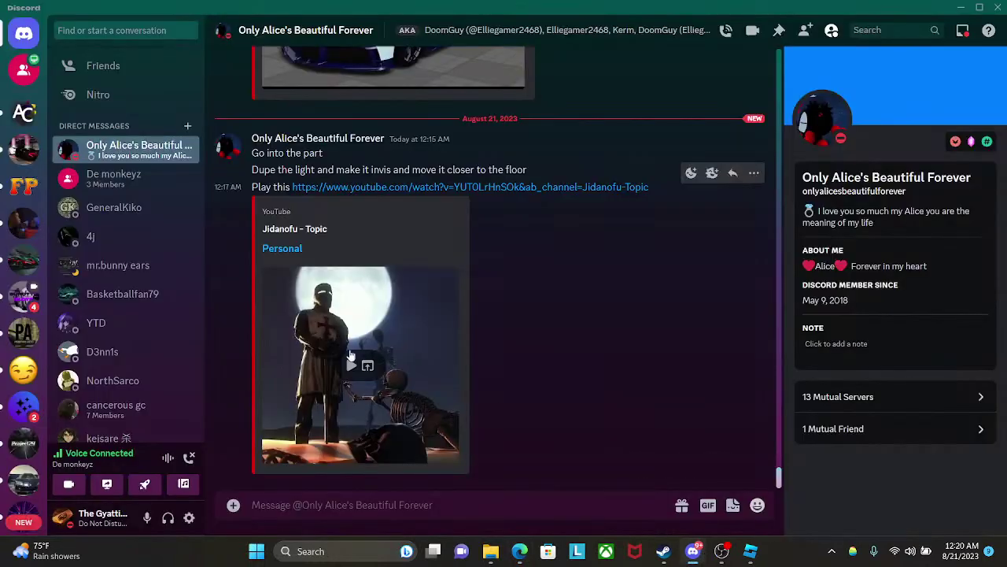
scroll(126, 351, "down", 3)
scroll(20, 370, "down", 10)
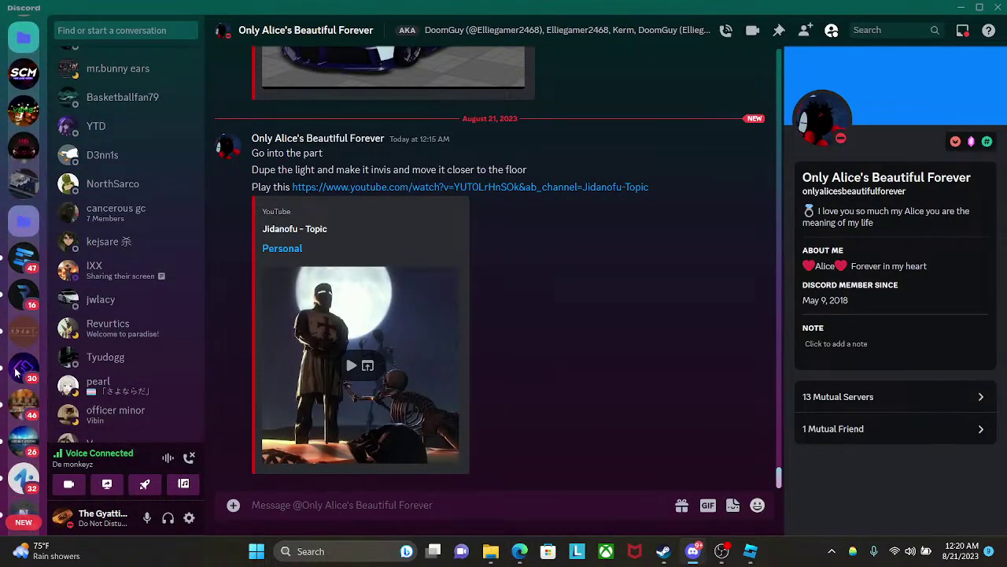
scroll(15, 372, "down", 10)
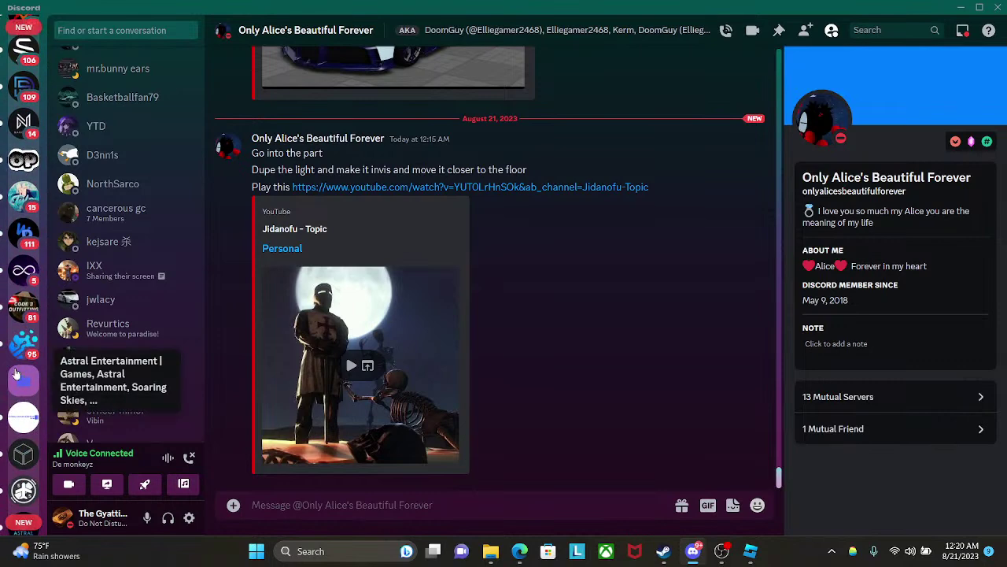
- Switch back to Roblox Studio and examine the underground parking ramp beneath the two cars outside the mall
left_click(751, 551)
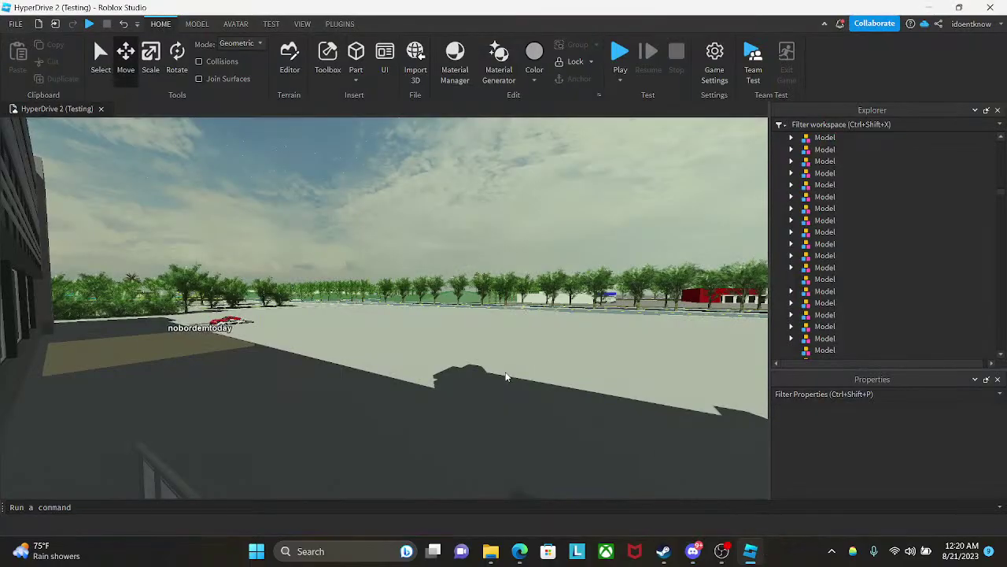
right_click_drag(506, 377, 506, 377)
key("w")
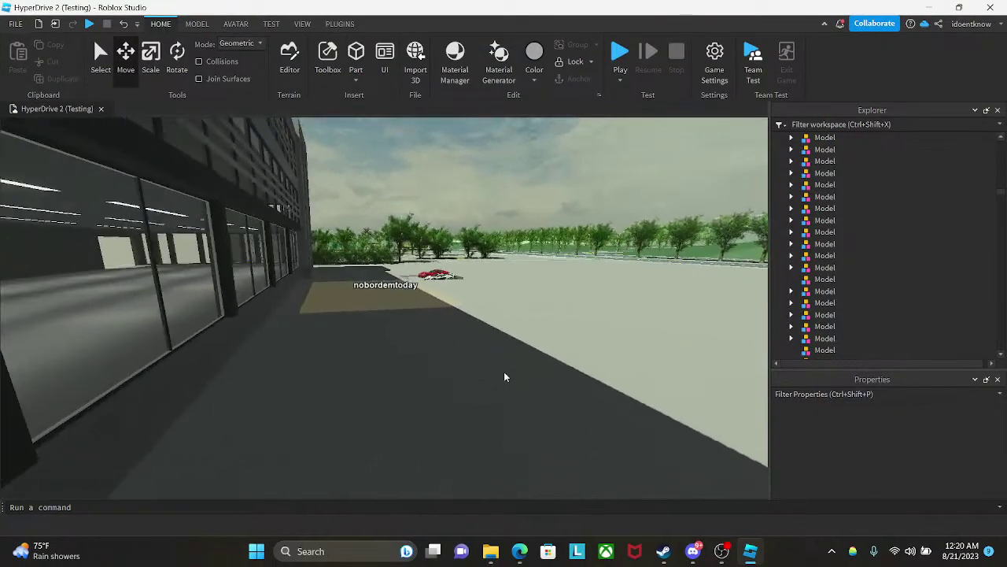
key("w")
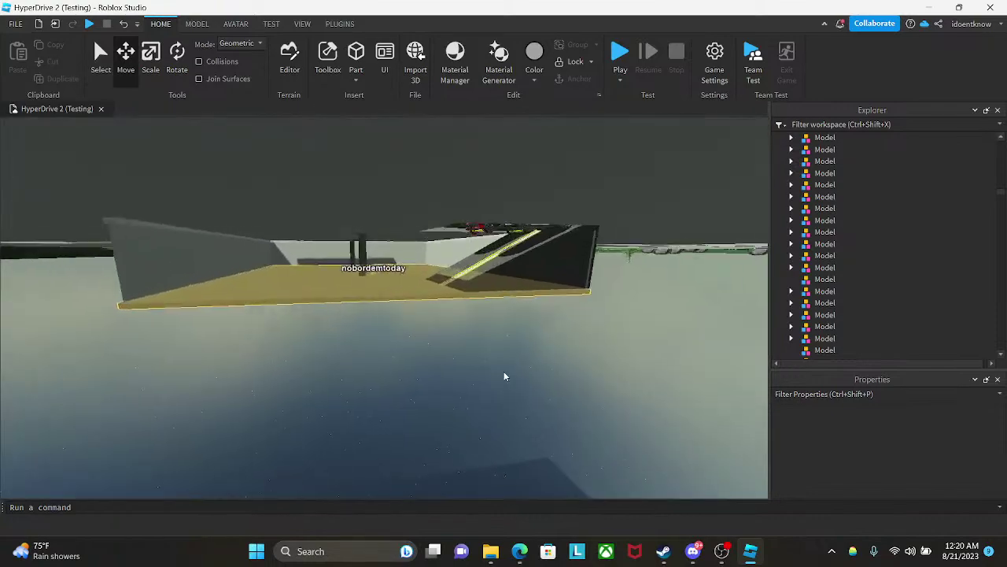
key("w")
mouse_move(505, 373)
right_mouse_down()
mouse_move(511, 350)
mouse_move(500, 355)
right_mouse_up()
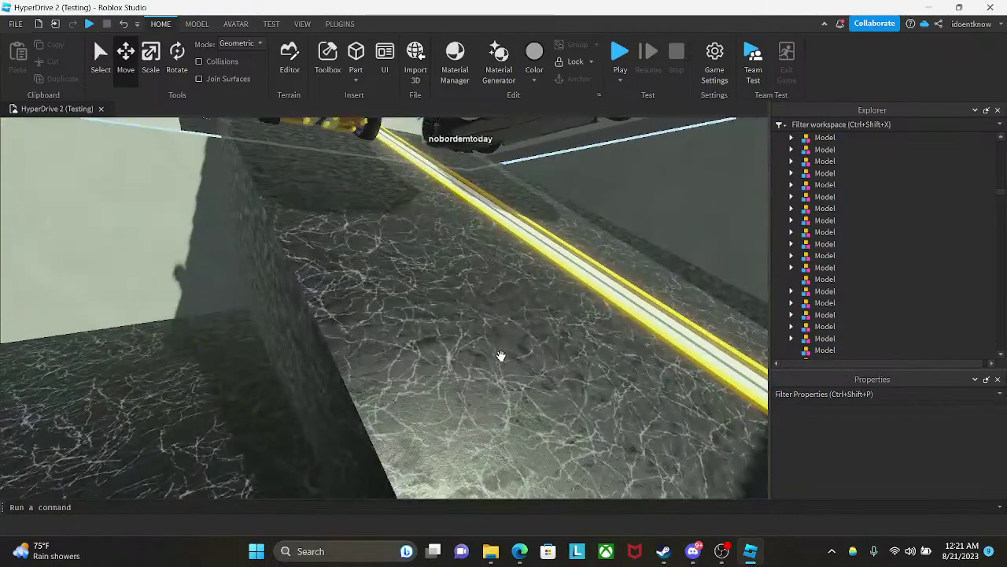
right_click_drag(501, 355, 501, 356)
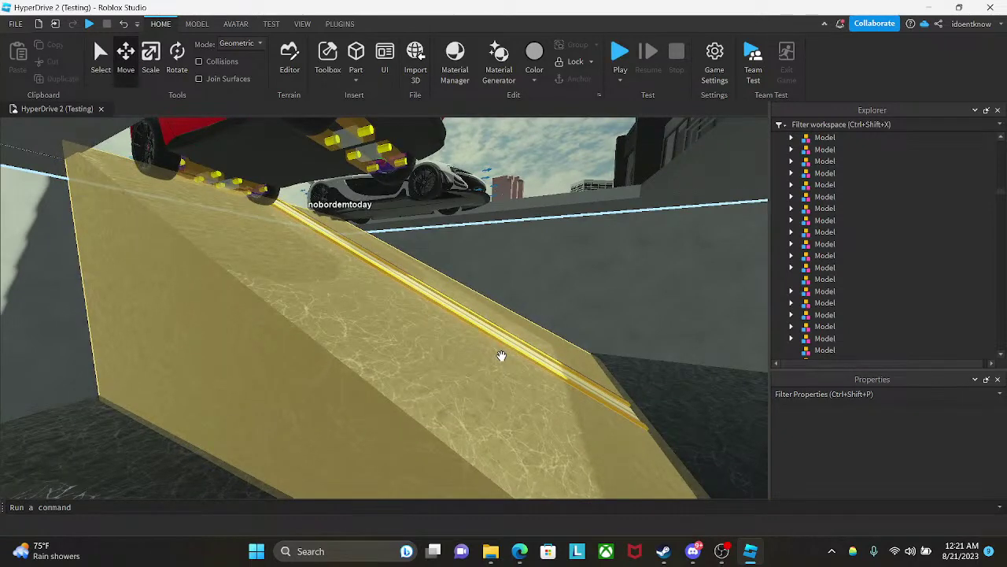
- Select the commerce court west tower, focus the view on it and clear the selection
key("w")
right_click_drag(493, 413, 494, 418)
left_click(493, 314)
key("f")
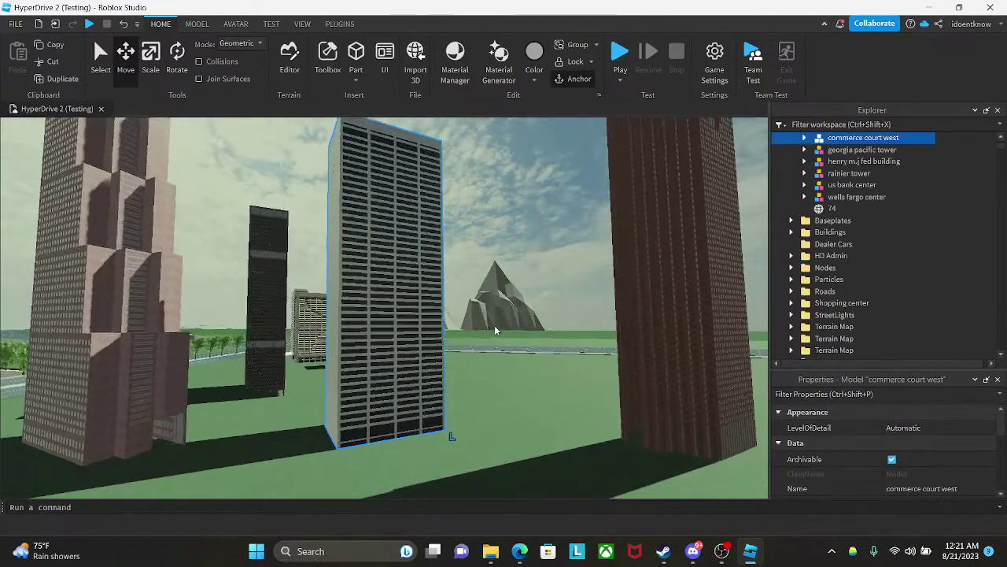
left_click(488, 307)
- Inspect the Background Buildings folder in the workspace hierarchy and select its wells fargo center model, then deselect it
key("w")
scroll(863, 247, "up", 4)
scroll(864, 248, "up", 1)
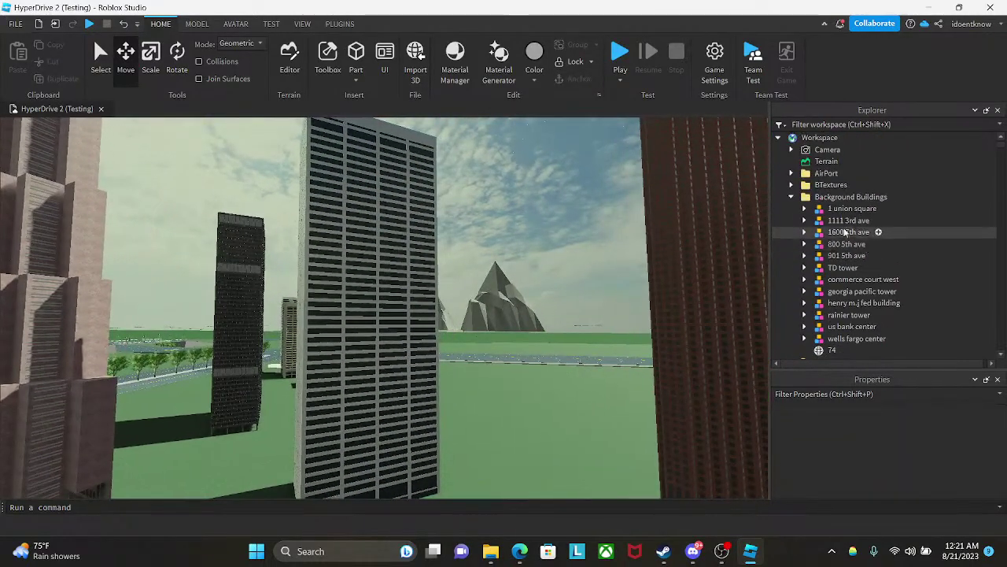
left_click(832, 197)
left_click(786, 197)
left_click(820, 339)
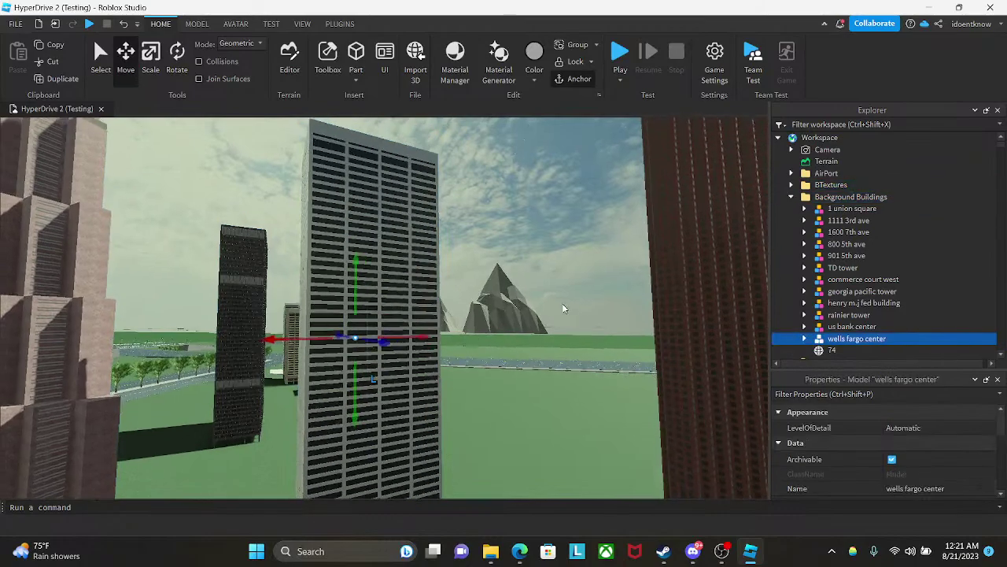
left_click(504, 308)
- Examine the background towers, the surrounding roads and the distant mountains from above
key("w")
right_click_drag(483, 313, 405, 300)
key("d")
key("a")
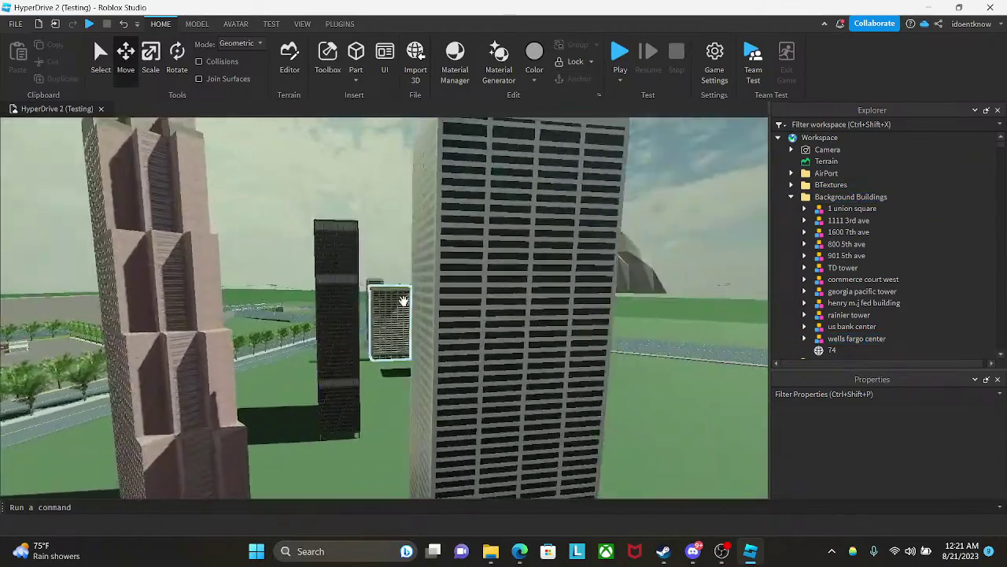
key("w")
key("w")
key("a")
key("e")
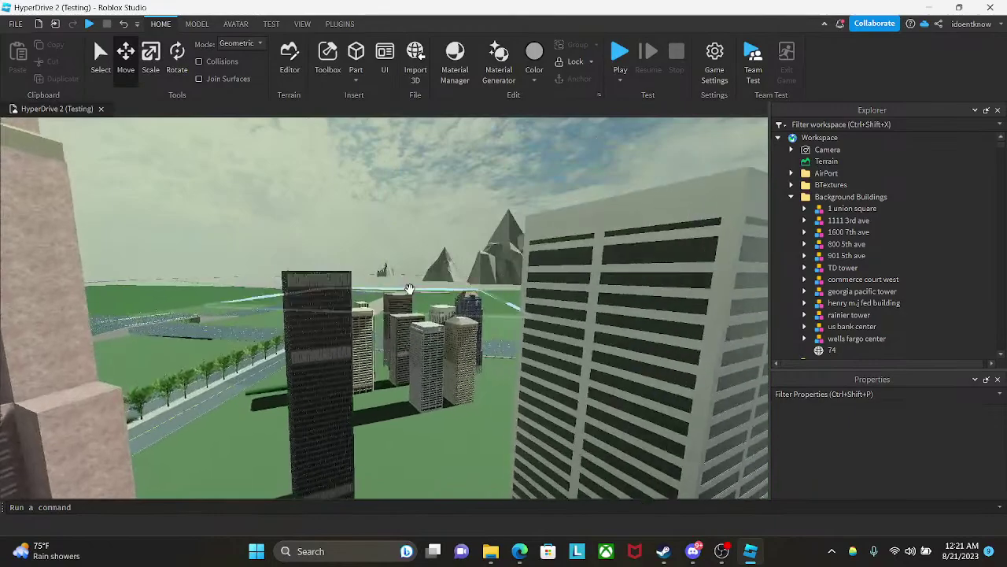
left_click(400, 296)
left_click(494, 286)
right_click_drag(494, 286, 508, 311)
key("w")
left_click(498, 322)
key("w")
key("a")
key("e")
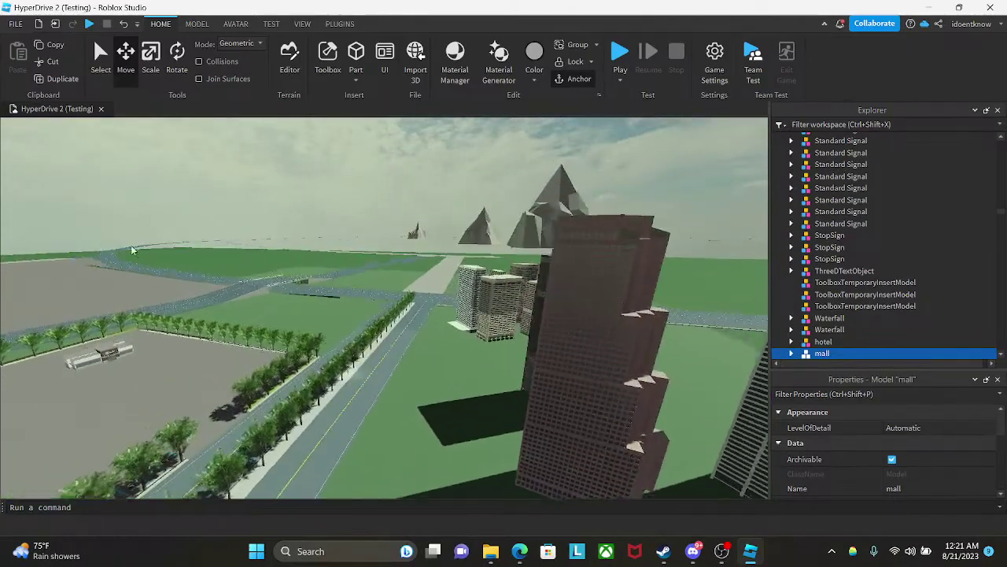
key("w")
key("a")
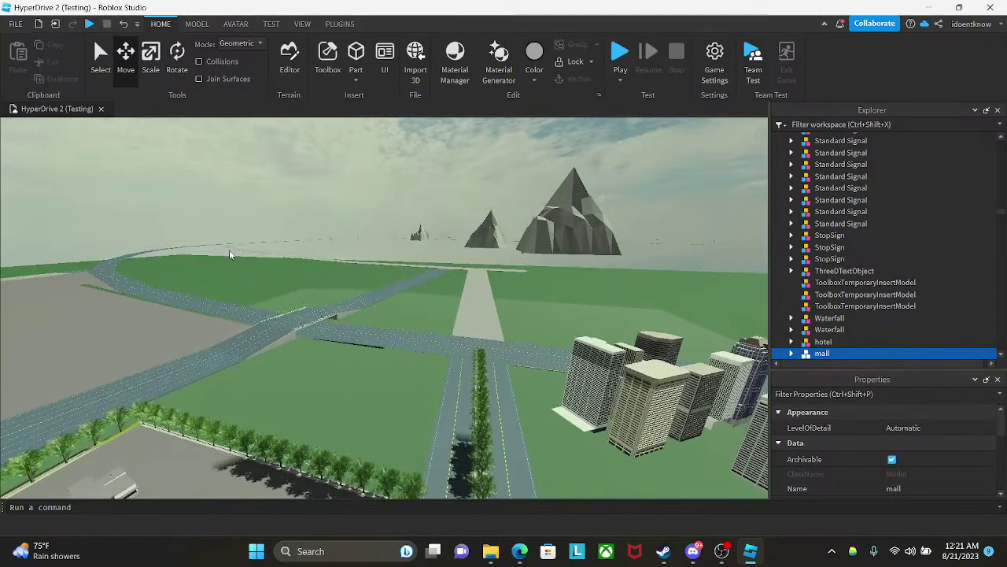
- Select the distant Dark stone grey asphalt part beyond the city and inspect it up close
left_click(229, 255)
key("f")
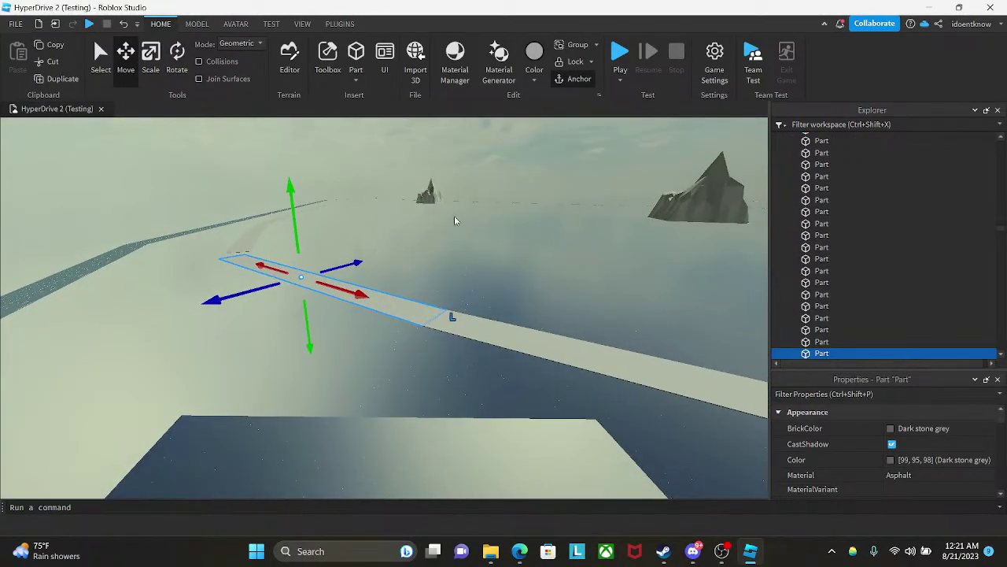
right_click_drag(454, 221, 647, 311)
right_click_drag(464, 257, 368, 262)
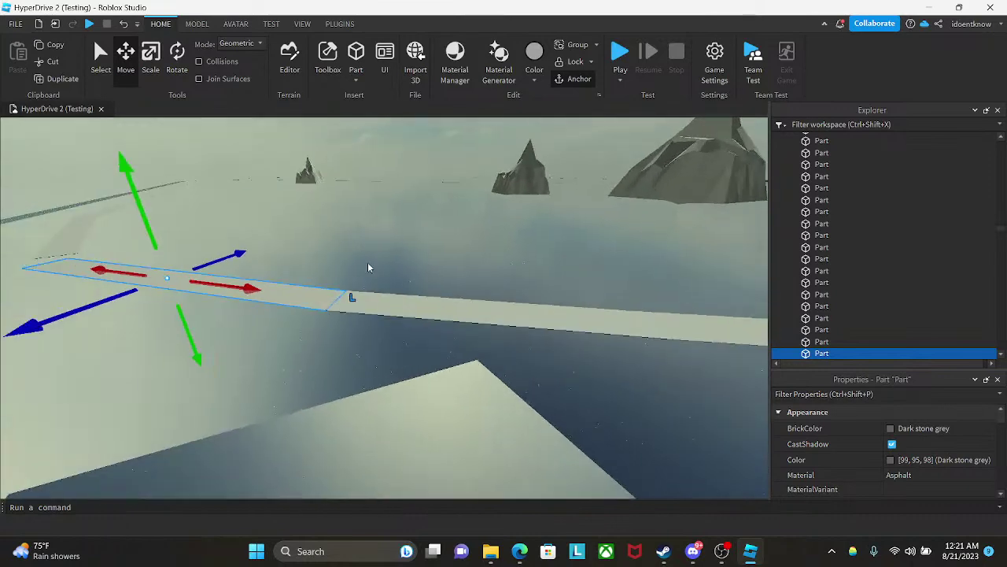
- Select Rendered road segments of the distant highway and focus the view on each to follow the road
left_click(529, 180)
left_click(456, 183)
key("f")
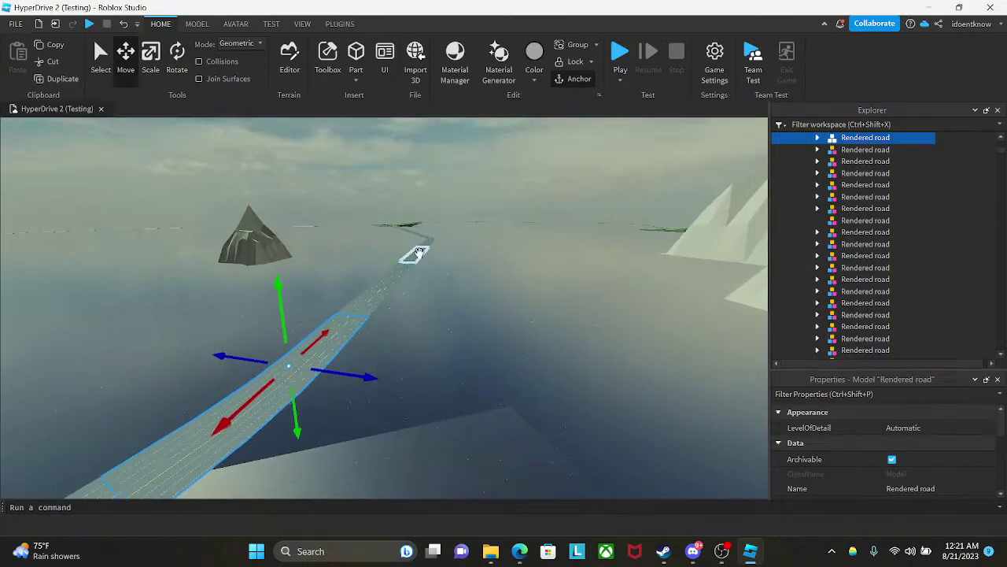
left_click_drag(409, 245, 401, 227)
left_click(400, 226)
key("f")
right_click_drag(431, 261, 432, 266)
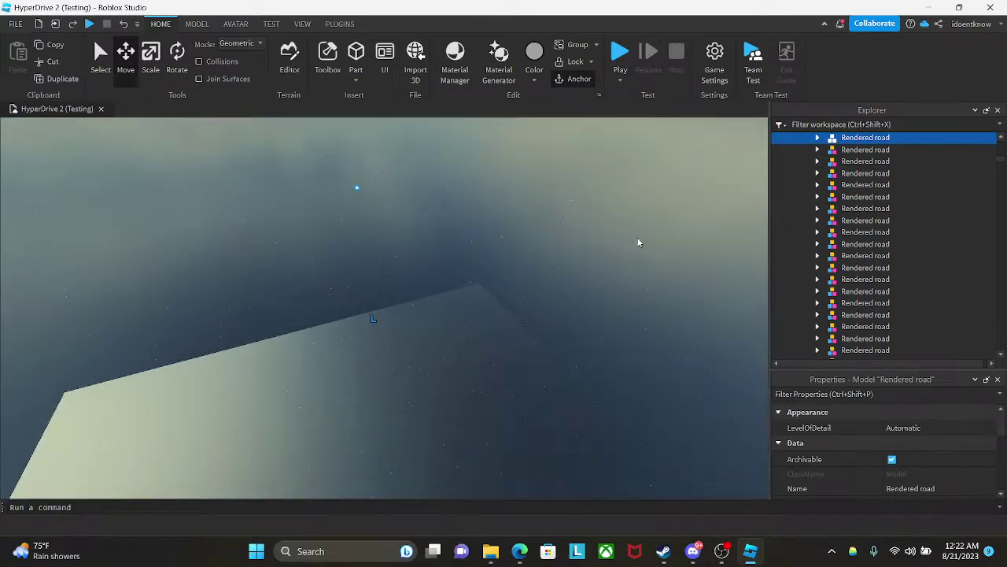
- Select another Rendered road model from the workspace hierarchy, focus on it and look around its surroundings
right_click_drag(638, 243, 638, 241)
left_click(799, 234)
key("f")
right_click_drag(683, 266, 656, 410)
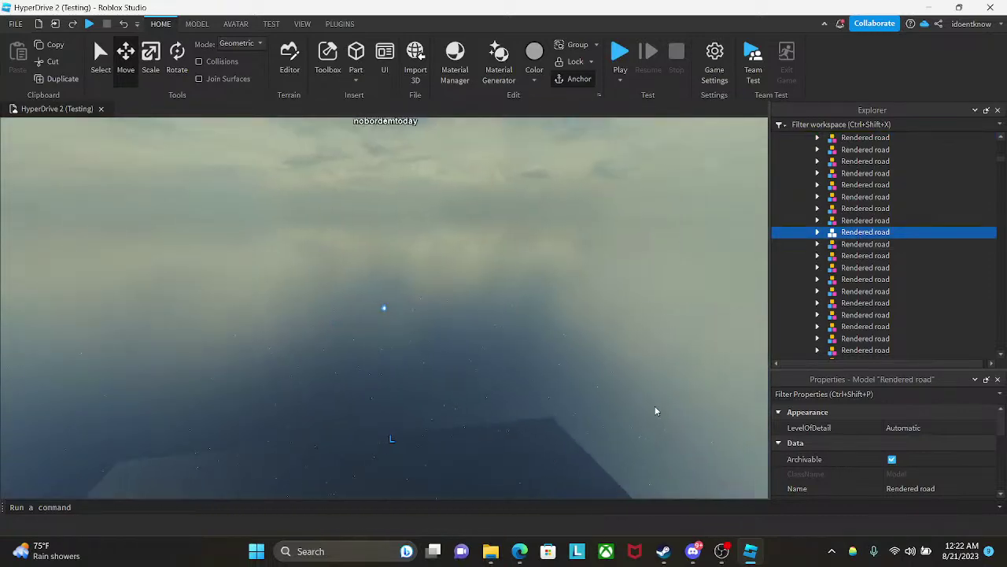
right_click_drag(683, 327, 675, 328)
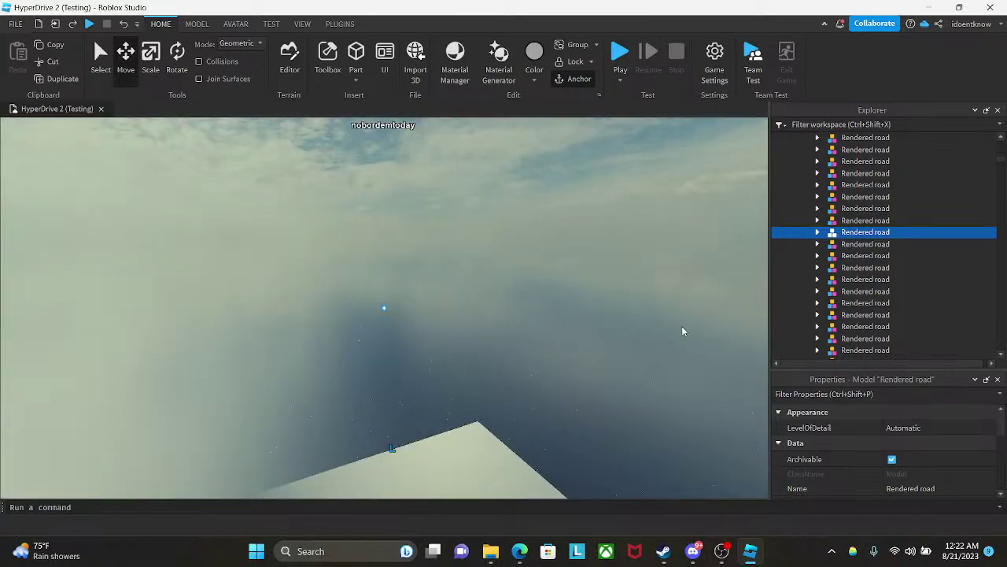
right_click_drag(536, 280, 530, 281)
- Select an Earth green Baseplate from the workspace hierarchy, focus on it and survey the whole map from above
scroll(967, 226, "down", 5)
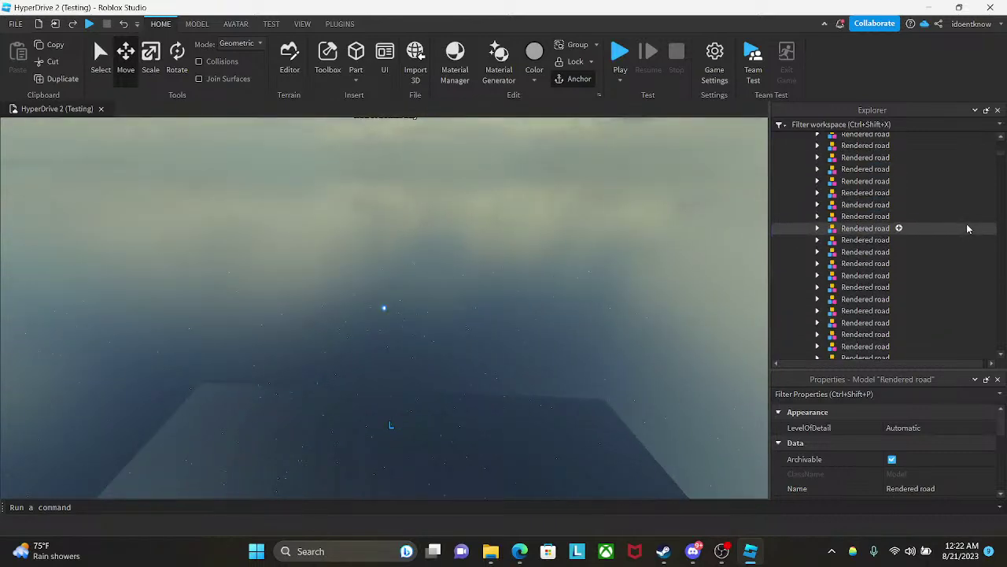
scroll(967, 224, "down", 5)
left_click(905, 259)
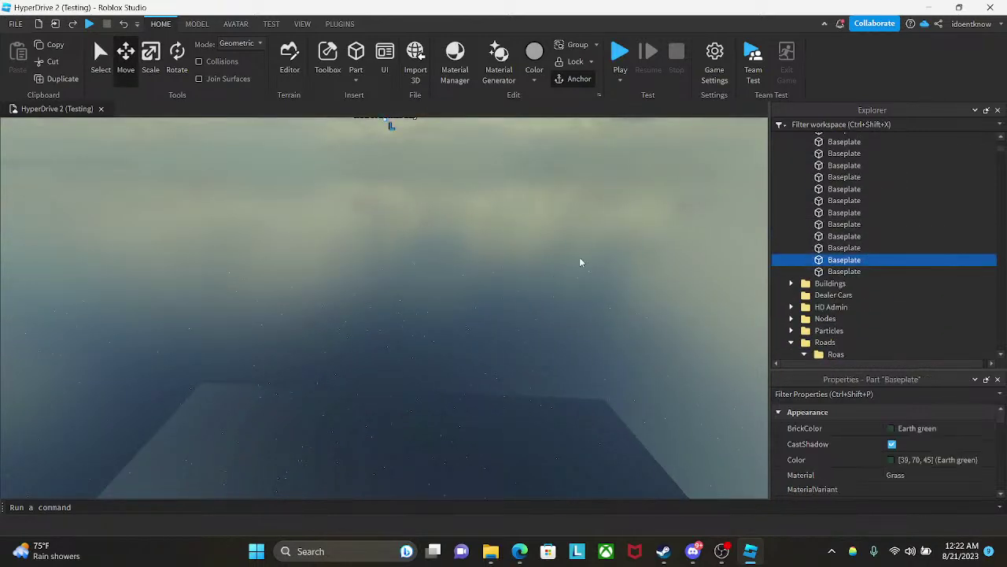
key("f")
right_click_drag(579, 257, 562, 265)
scroll(819, 250, "down", 3)
right_click_drag(473, 236, 417, 264)
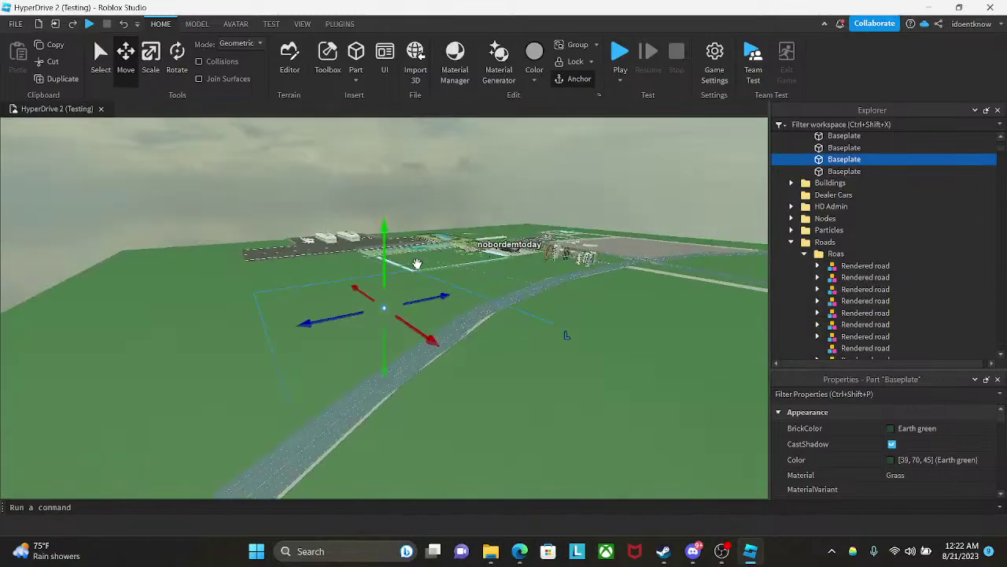
right_click_drag(545, 250, 546, 250)
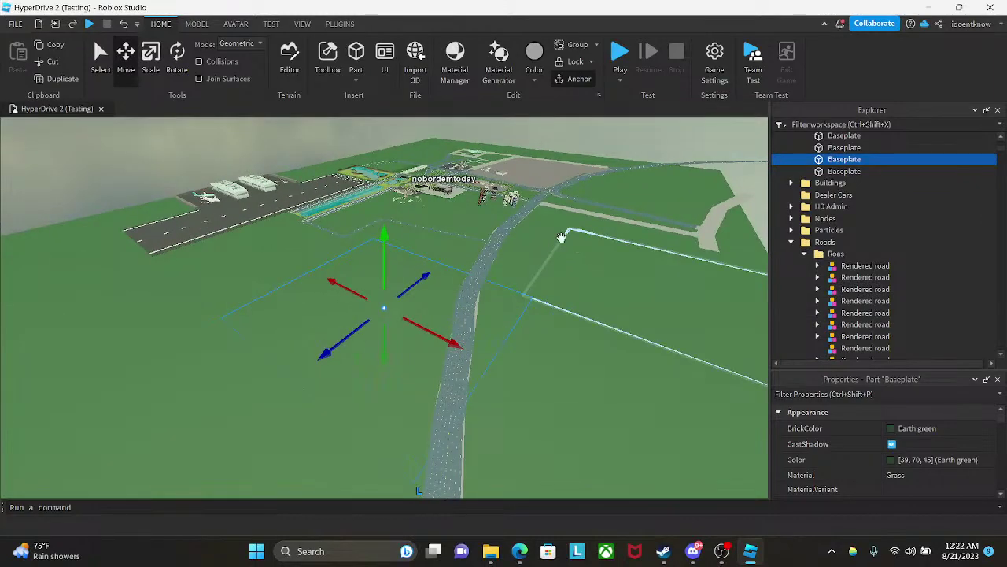
- Select the mall model, focus the view on it and examine its roof and surrounding lots
left_click(447, 190)
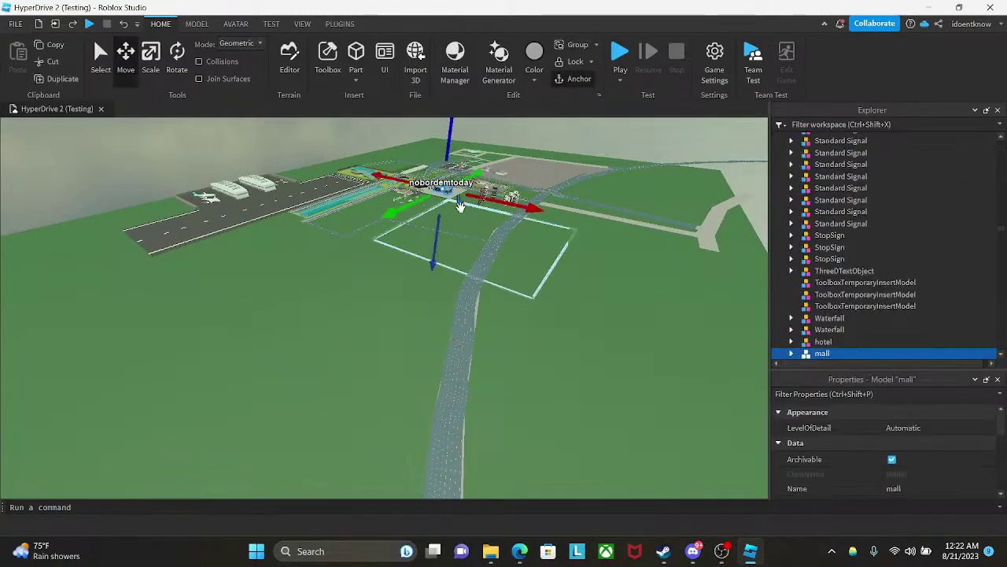
key("f")
scroll(918, 230, "up", 5)
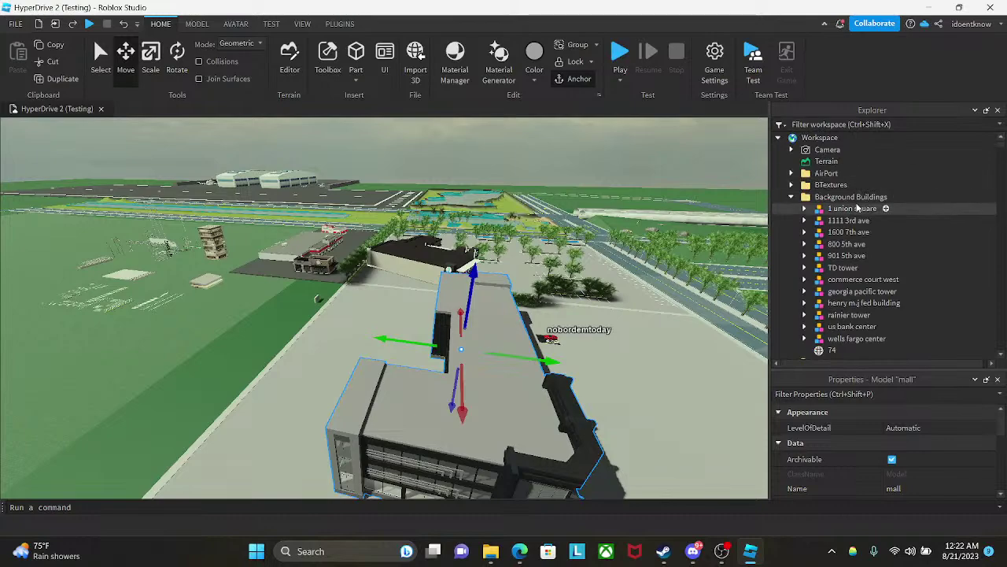
right_click_drag(577, 217, 586, 218)
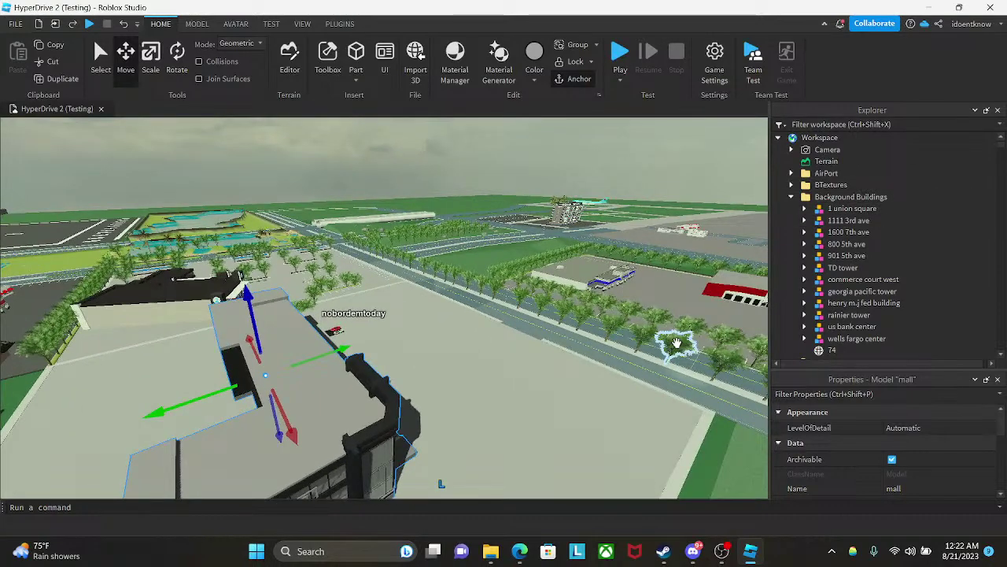
- Select a deciduous tree in the parking lot, focus on it and inspect the parking rows beside the mall
key("f")
right_click_drag(528, 366, 531, 349)
key("w")
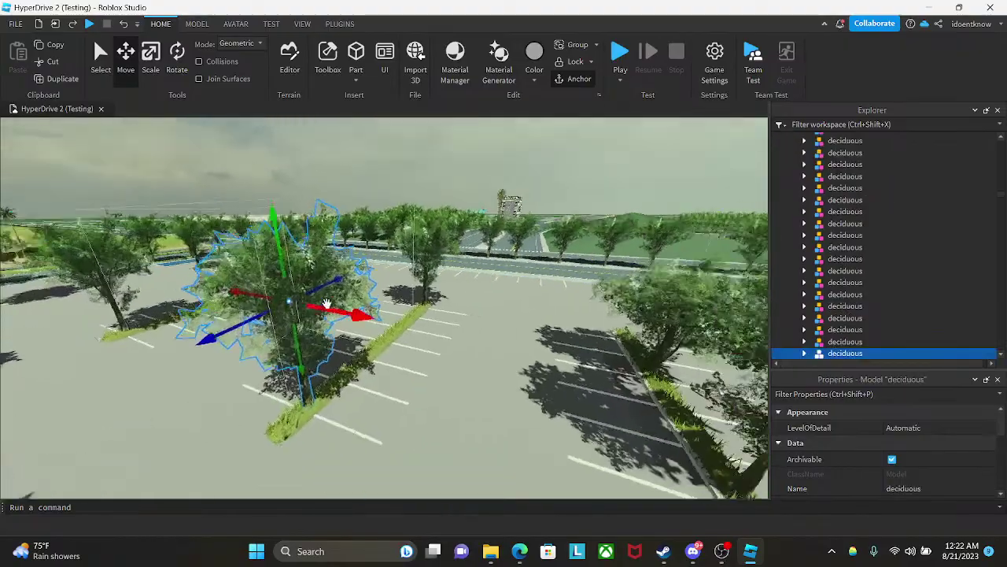
right_click_drag(326, 302, 331, 305)
- Switch to Discord, read the coordinates posted in the De monkeyz group chat, and return to Roblox Studio
left_click(693, 555)
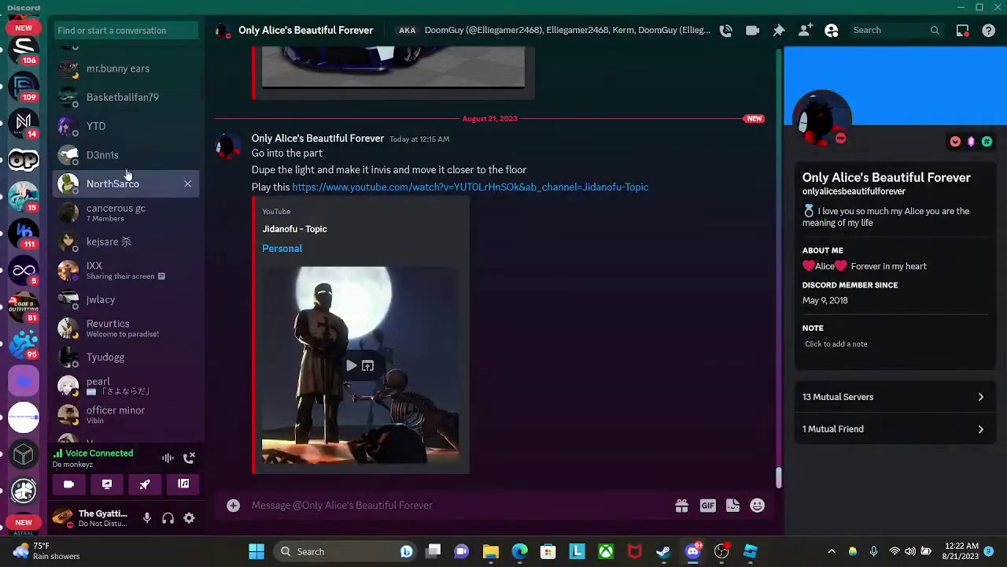
scroll(125, 161, "up", 3)
left_click(116, 147)
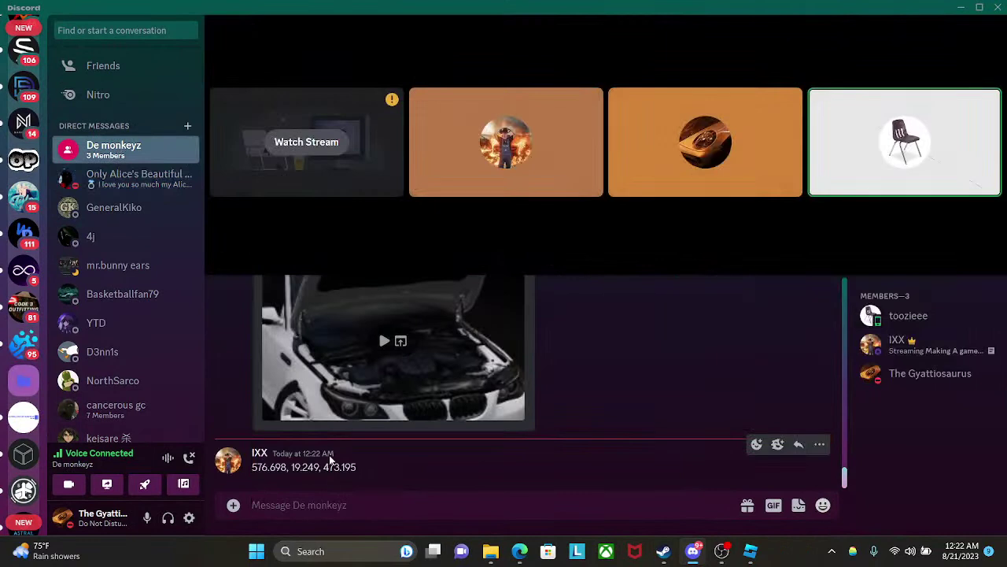
left_click(752, 552)
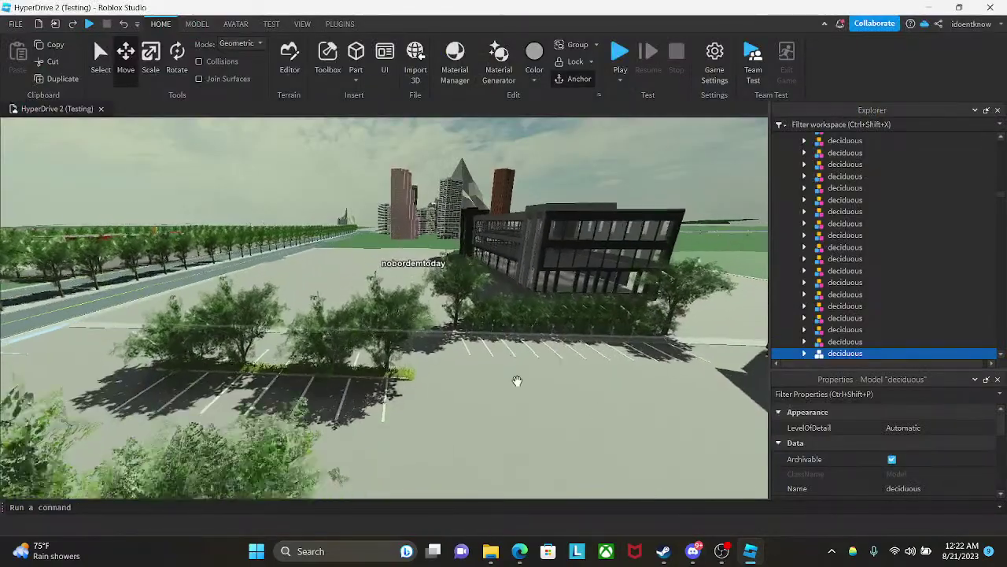
- Inspect the mall's exterior from the parking lot up to the cars parked beside the building
key("w")
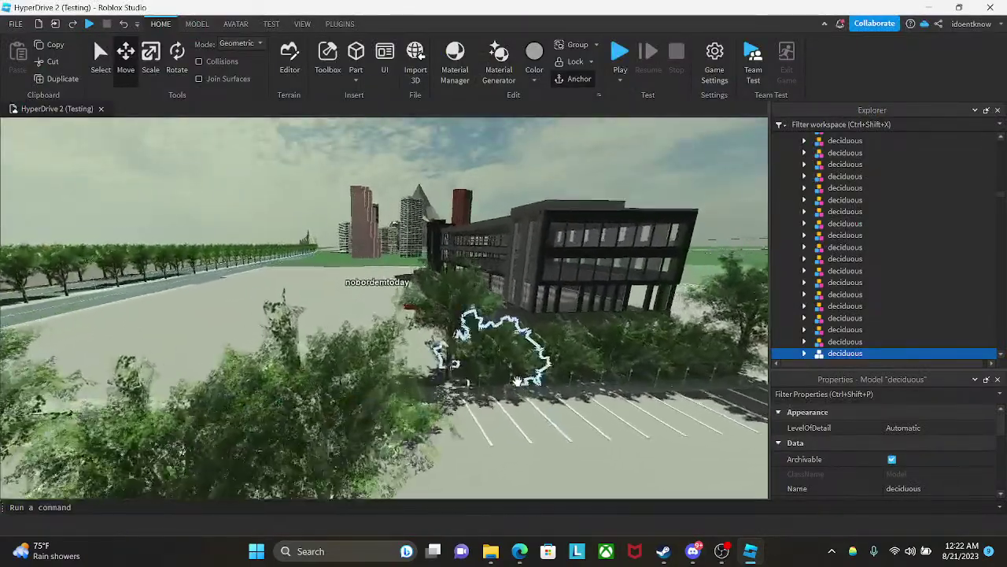
key("w")
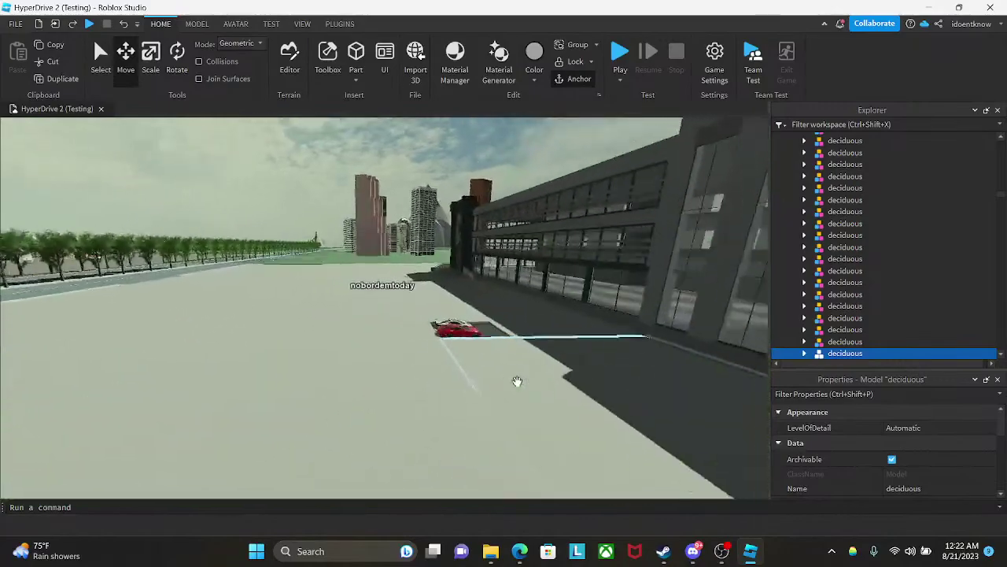
right_click_drag(518, 381, 518, 381)
key("w")
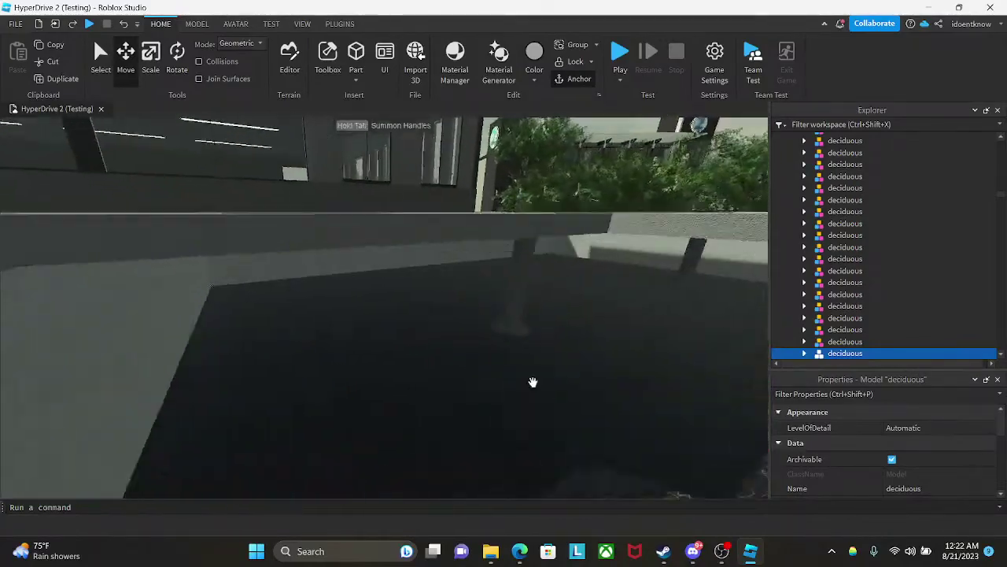
key("w")
right_click_drag(533, 382, 533, 381)
key("e")
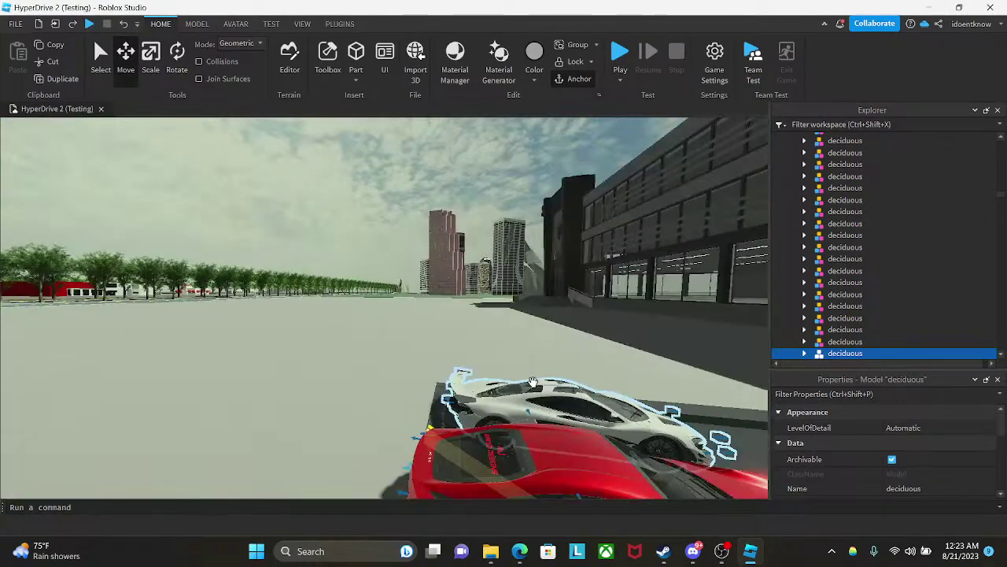
- Select the commerce court west tower, clear the selection, and survey the background towers and the tree-lined road
left_click(515, 270)
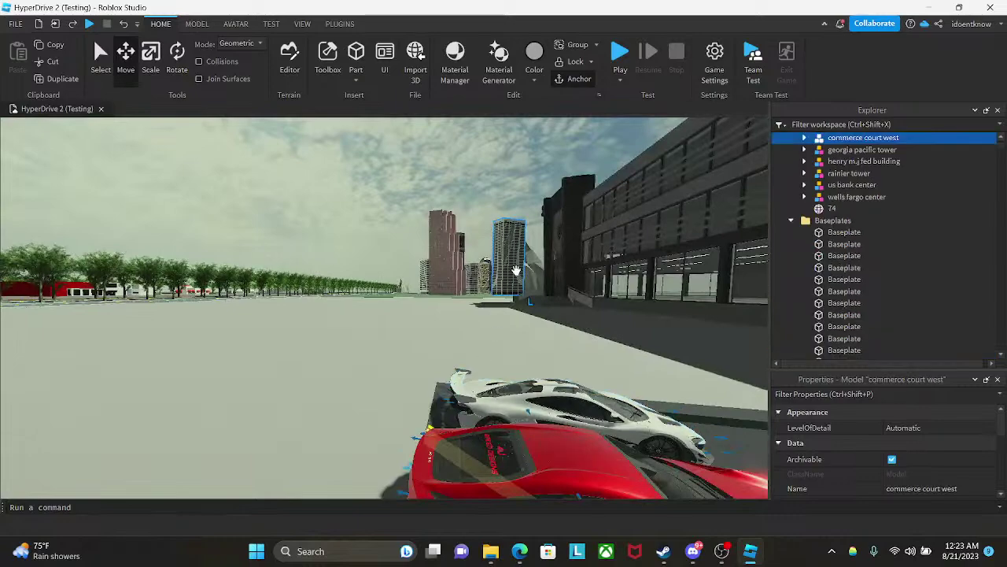
key("w")
left_click(537, 264)
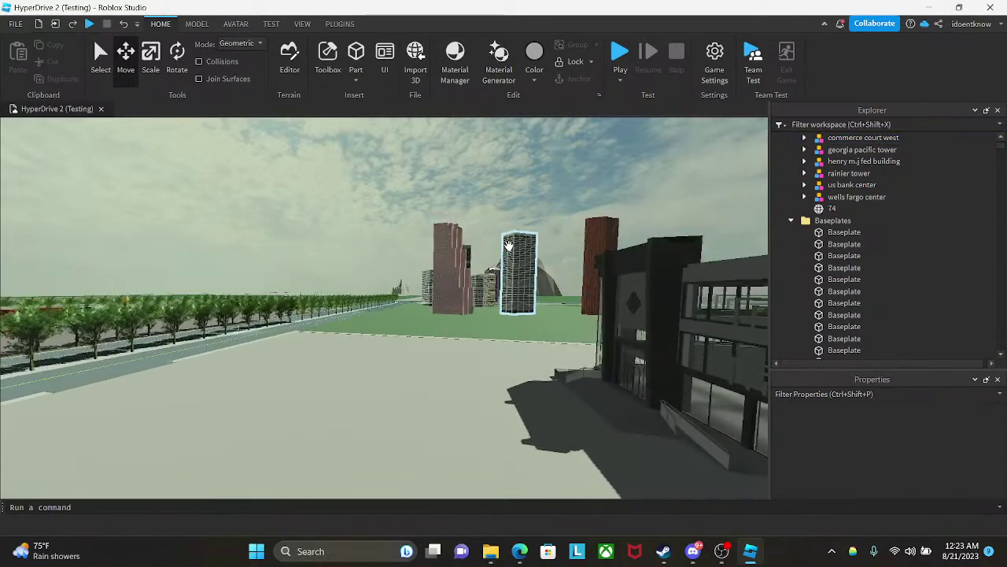
right_click_drag(482, 175, 446, 228)
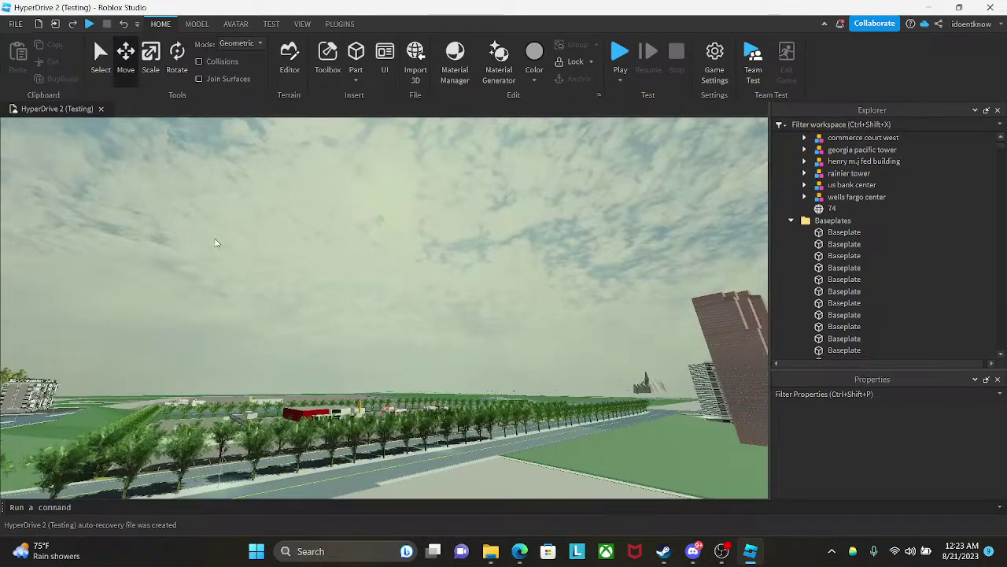
right_click_drag(457, 313, 444, 301)
right_click_drag(446, 256, 446, 256)
key("w")
key("e")
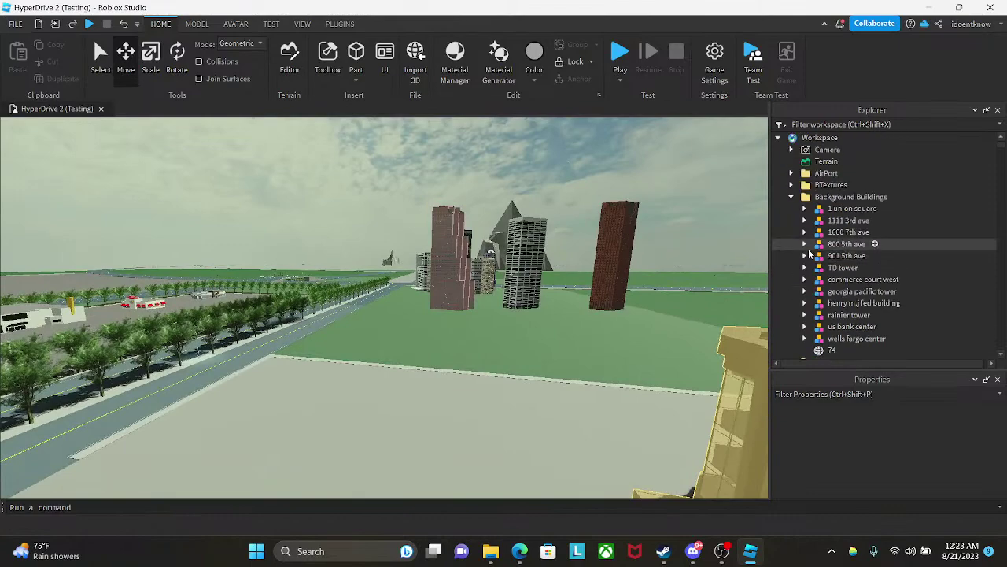
- Look through the Background Buildings folder in the hierarchy and inspect the roadside trees, curb and grass verge up close
scroll(808, 249, "down", 3)
scroll(834, 237, "up", 3)
scroll(834, 236, "up", 2)
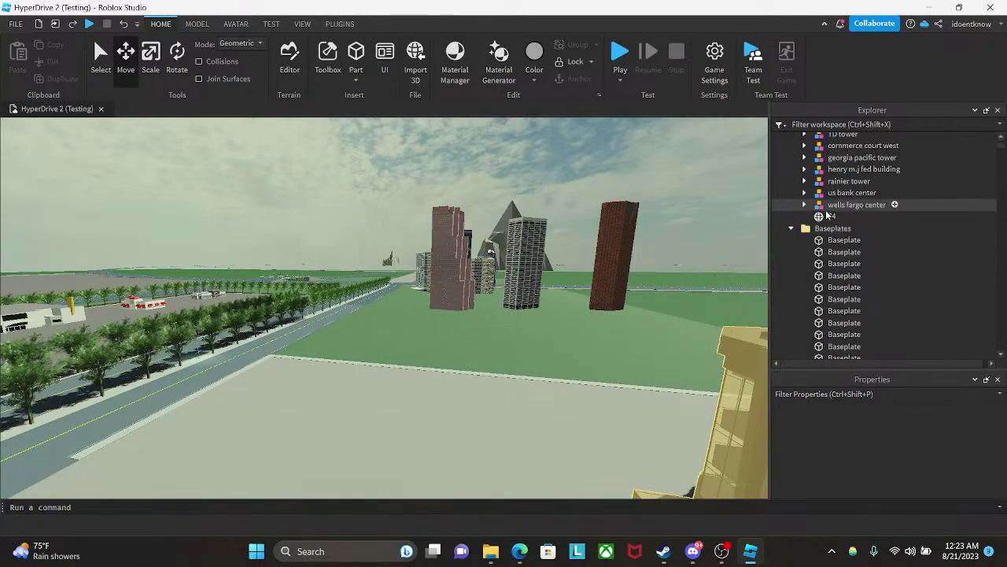
right_click_drag(555, 234, 537, 216)
key("w")
key("w")
key("w")
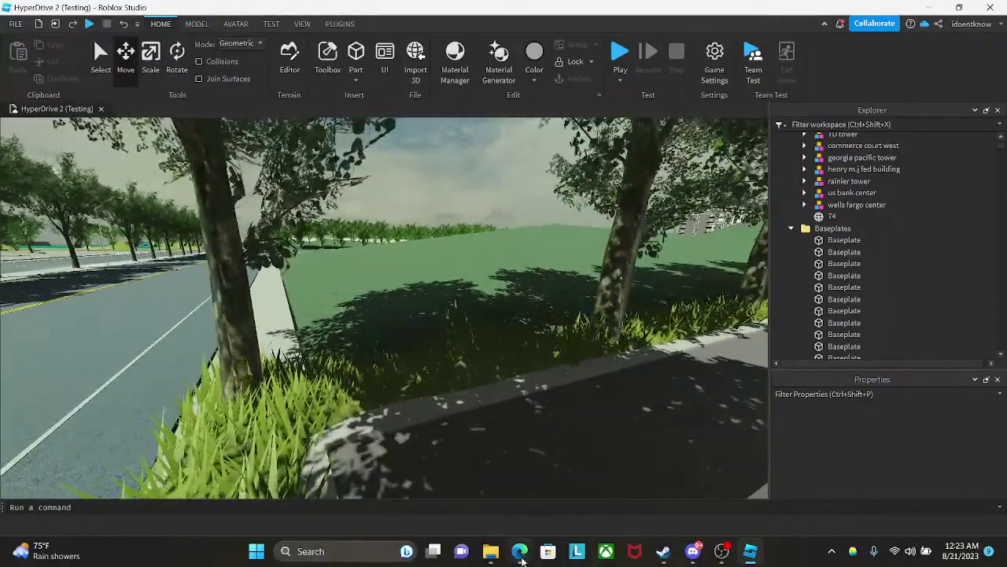
- Switch to Edge, close the Ice Cube video's tab, try the 2018 nostalgia mix and return to the 2017 nostalgia mix
left_click(520, 553)
left_click(665, 10)
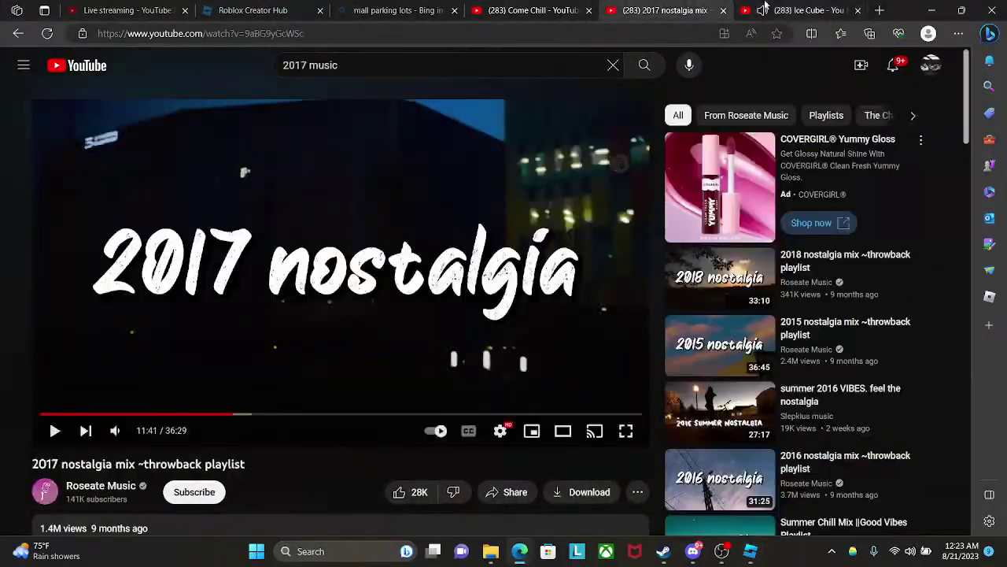
left_click(860, 11)
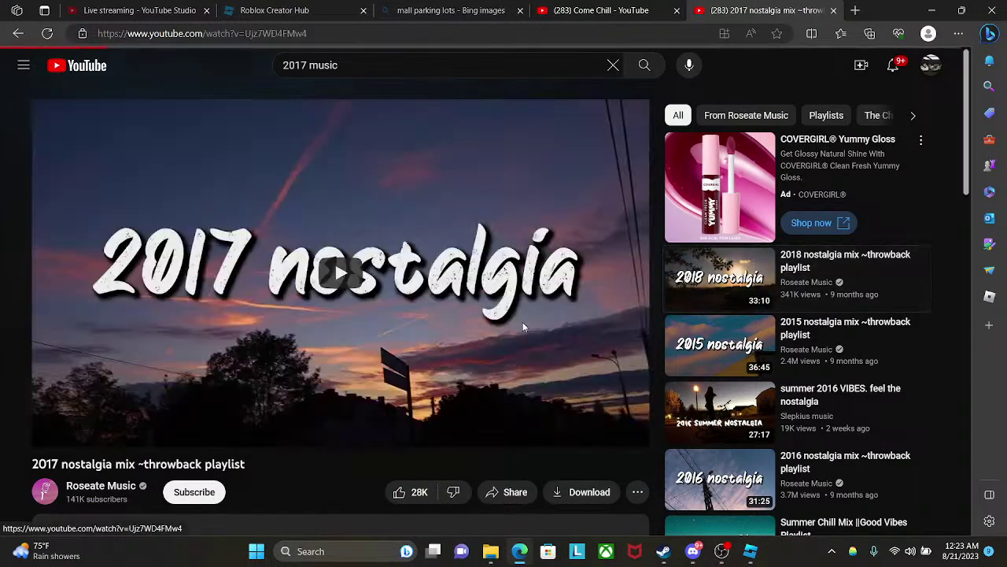
left_click(730, 296)
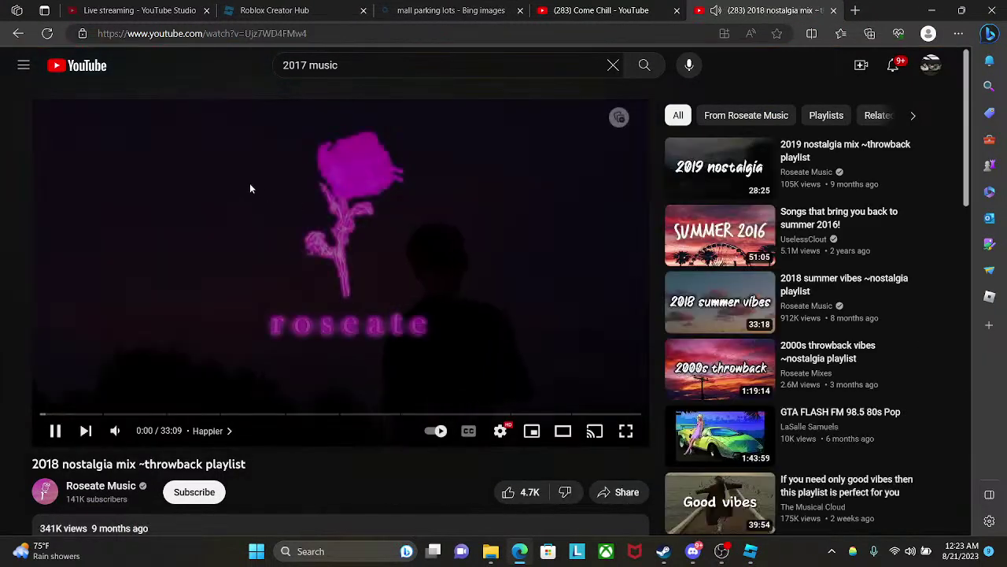
key("alt+Left")
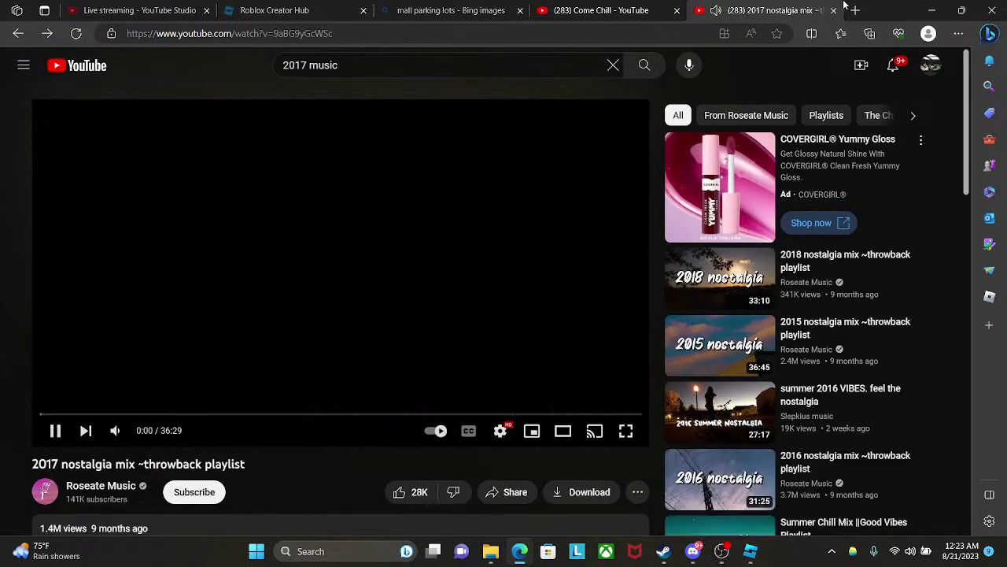
left_click(856, 10)
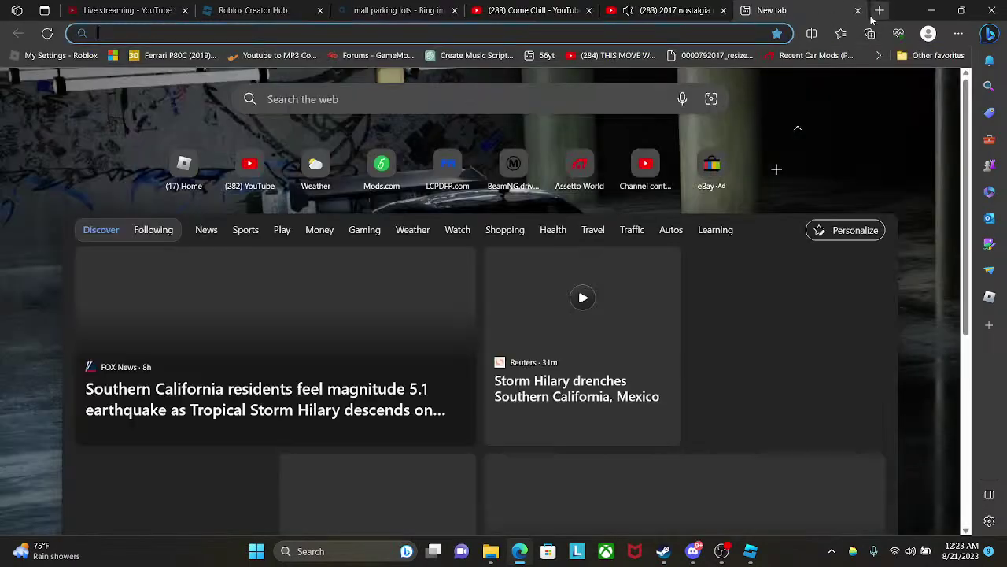
left_click(858, 10)
- Switch to Discord, enlarge the map screenshot shared in the group chat, close it and return to Roblox Studio
left_click(694, 552)
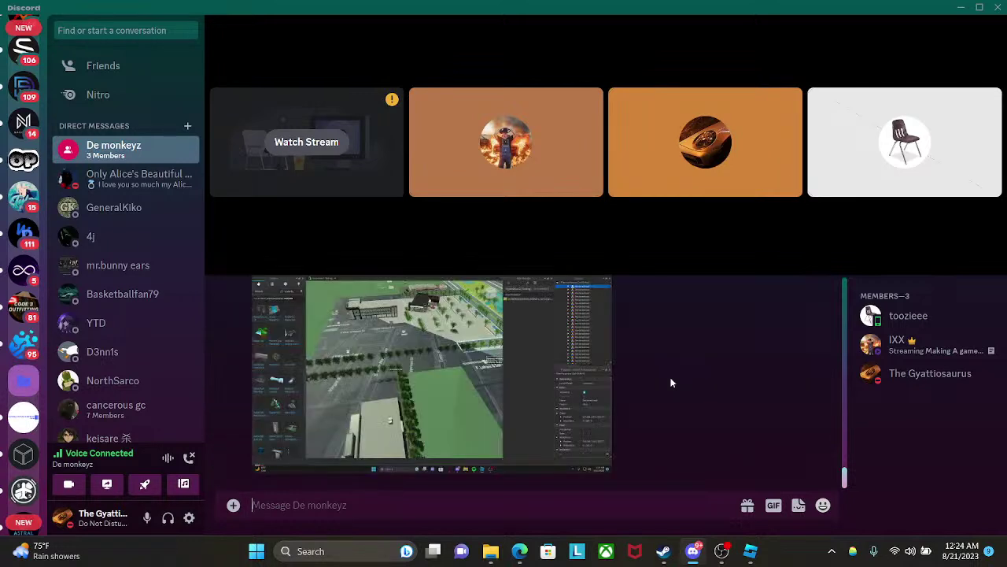
right_click(639, 407)
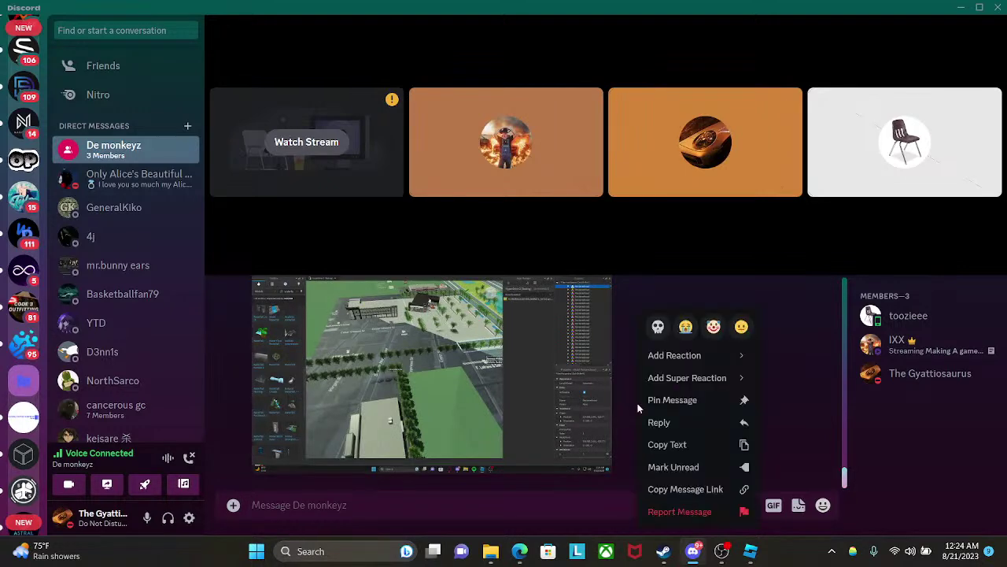
left_click(483, 492)
left_click(459, 420)
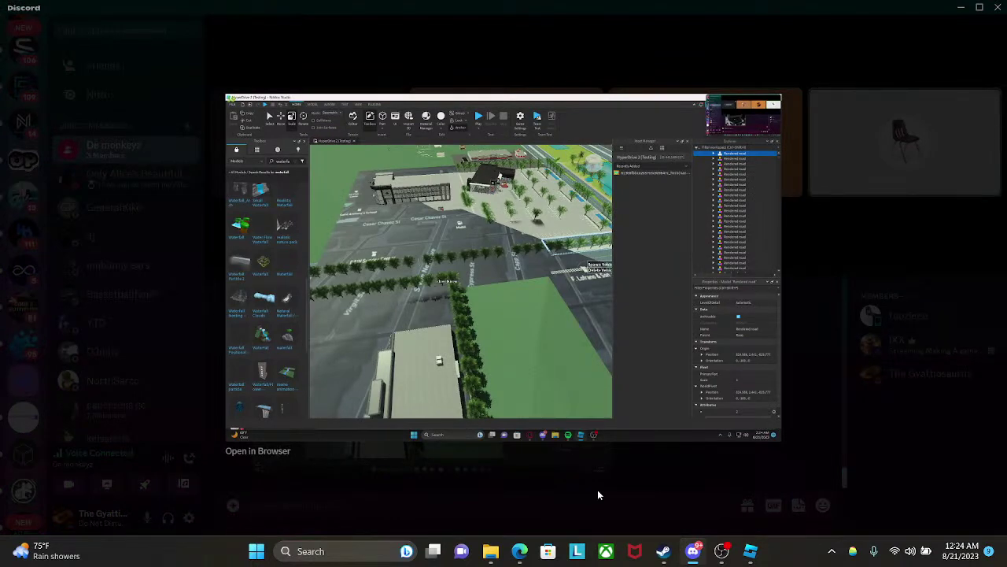
left_click(600, 493)
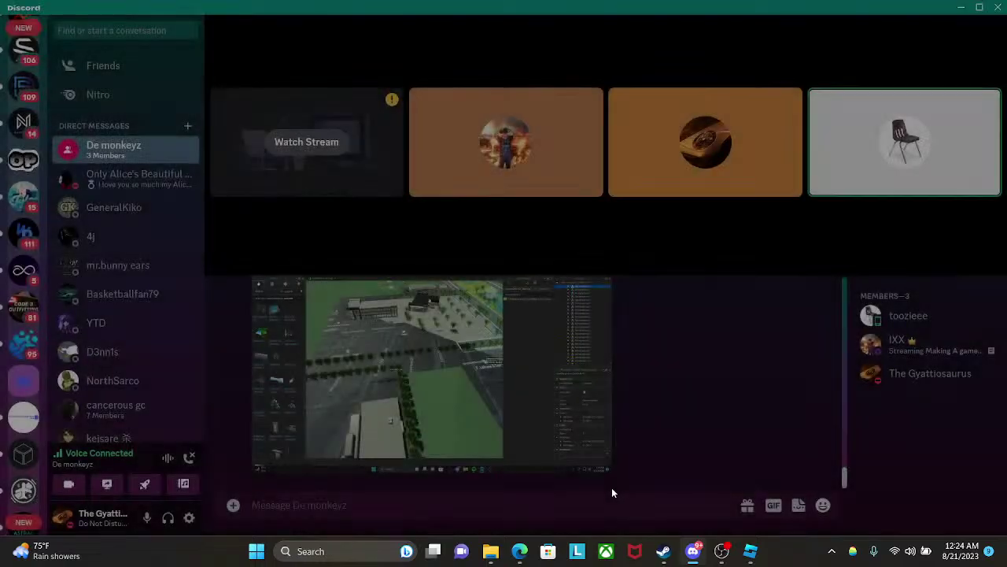
left_click(750, 551)
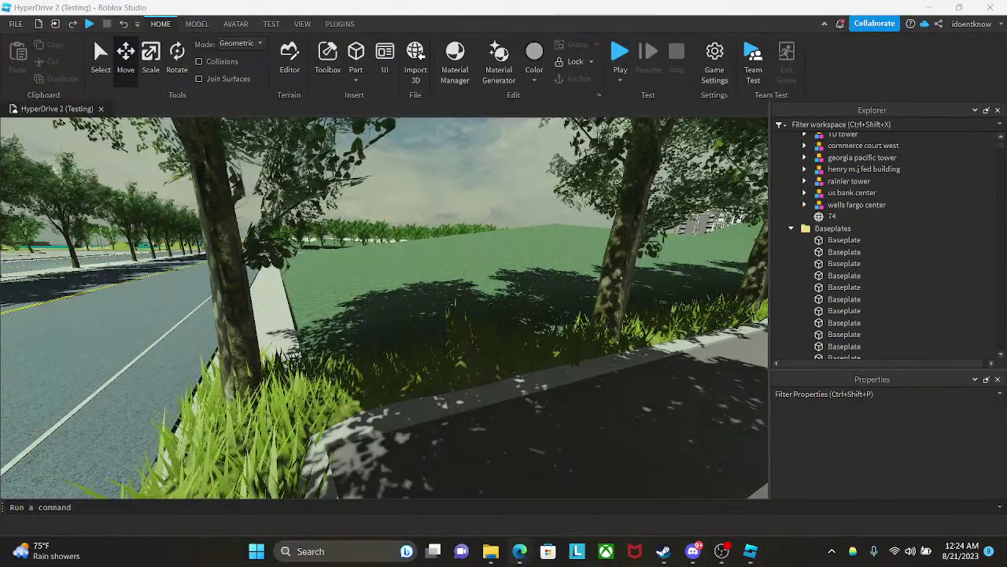
- Check the paused 2017 nostalgia mix in Edge, return to Roblox Studio and select the mall model
key("alt+Tab")
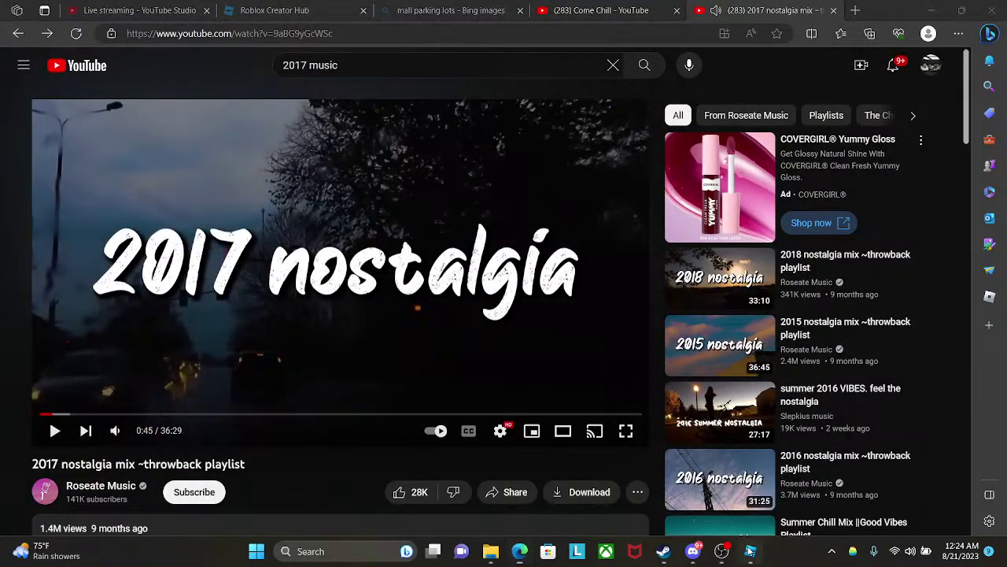
key("alt+Tab")
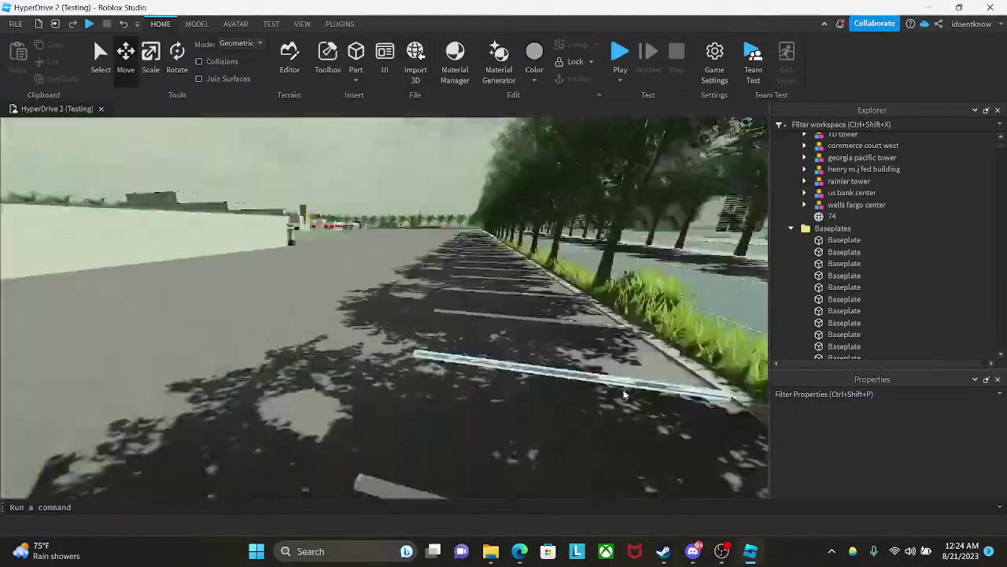
key("w")
right_click_drag(624, 394, 622, 394)
left_click(368, 324)
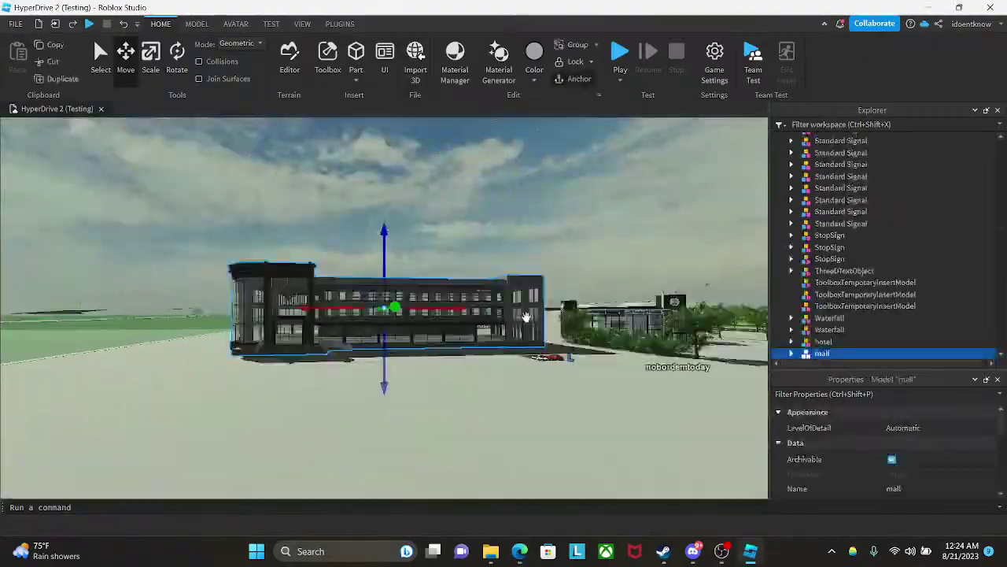
- Focus on the red F12 TwnTrbo car parked beside the mall, clear the selection and look across the lot to the road
left_click(360, 285)
key("f")
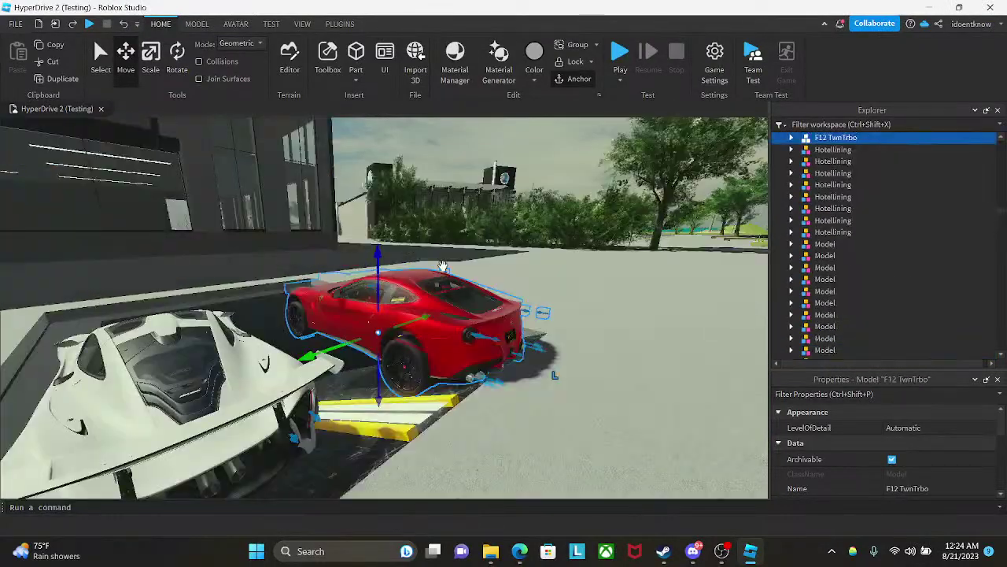
scroll(468, 170, "up", 3)
left_click(468, 171)
key("w")
right_click_drag(467, 171, 467, 171)
key("w")
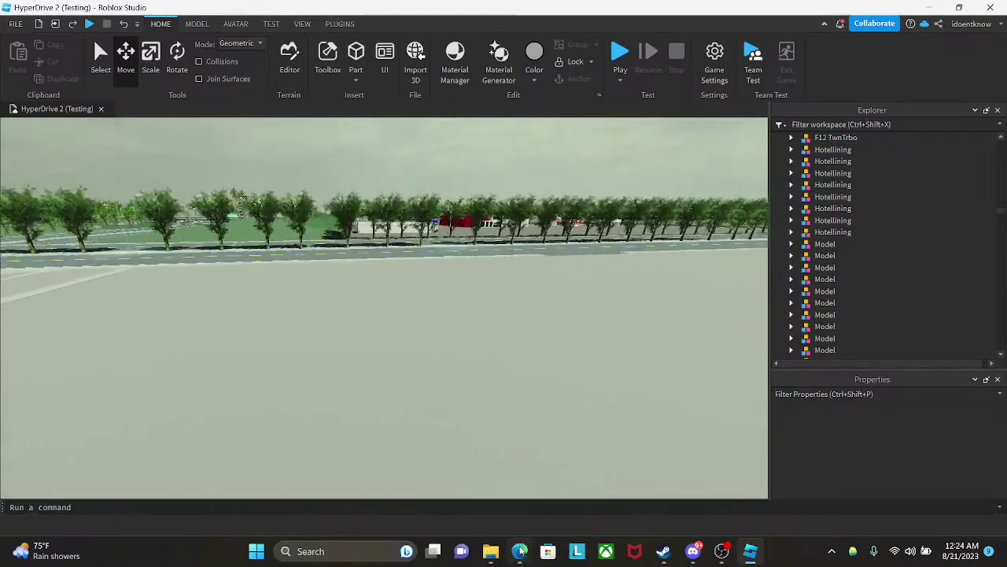
- Switch to Discord and open the YouTube link shared in the direct message
left_click(520, 551)
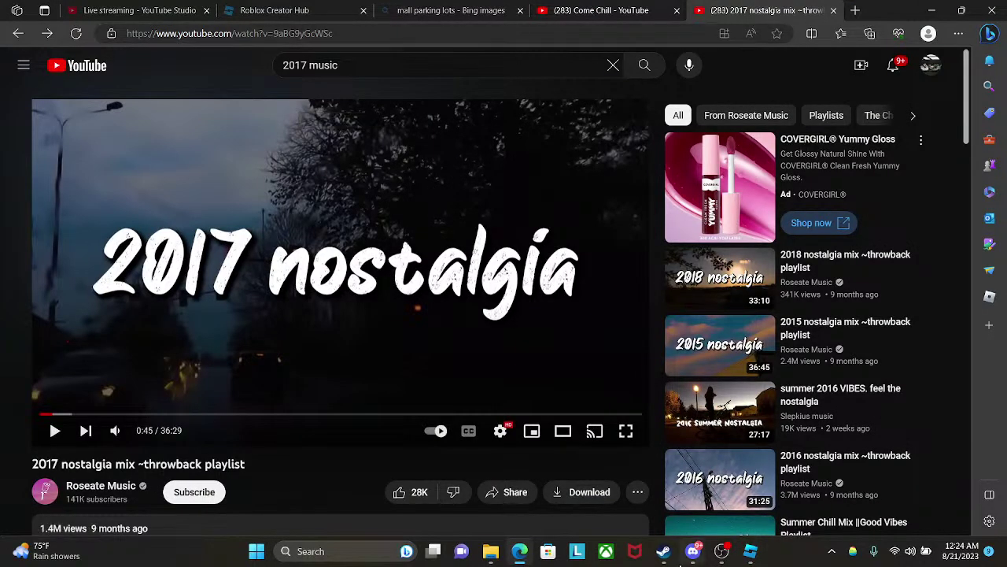
left_click(693, 551)
left_click(131, 179)
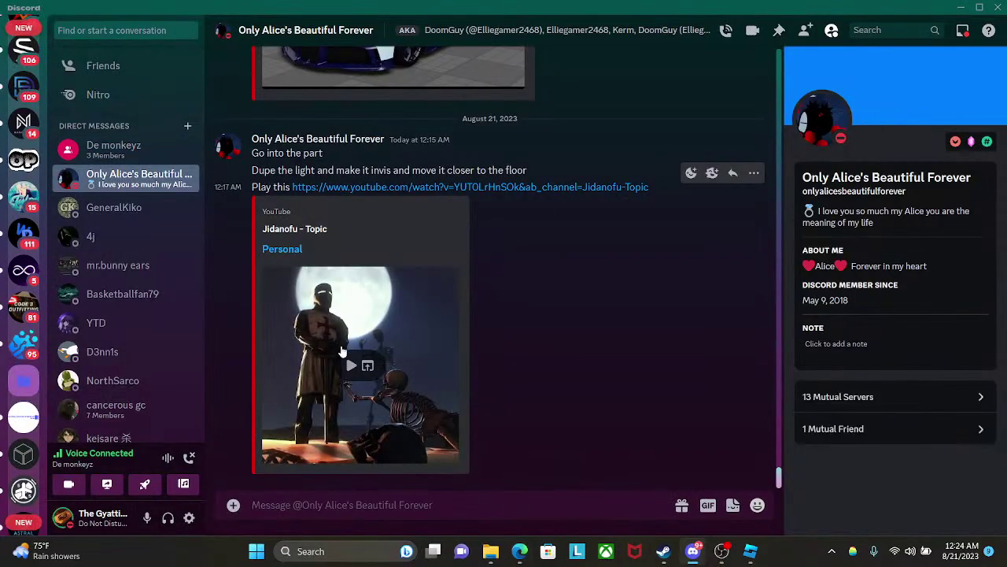
left_click(504, 191)
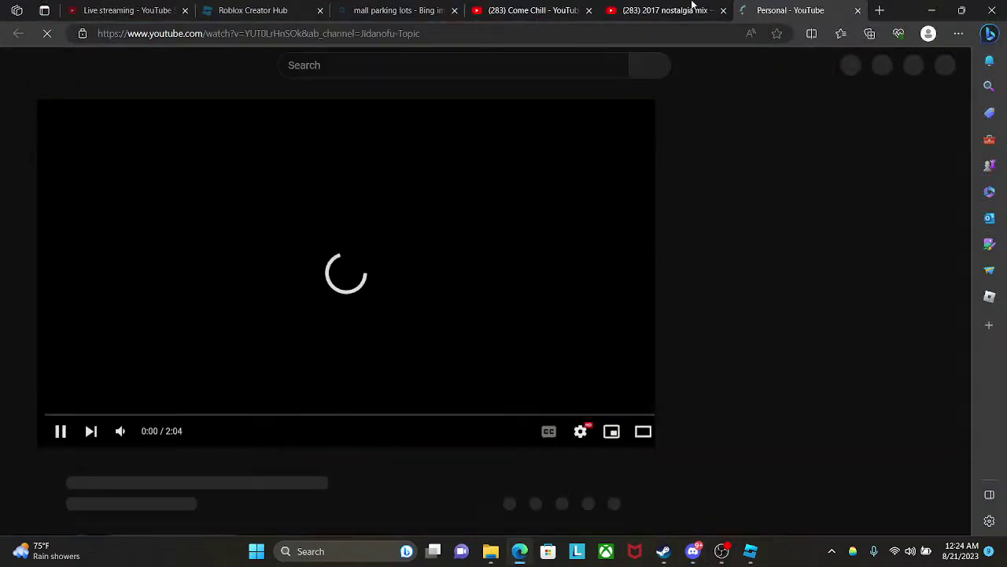
- Close the 2017 nostalgia mix tab and start the Electronic music mix recommended beside the Personal video
left_click(642, 15)
left_click(755, 10)
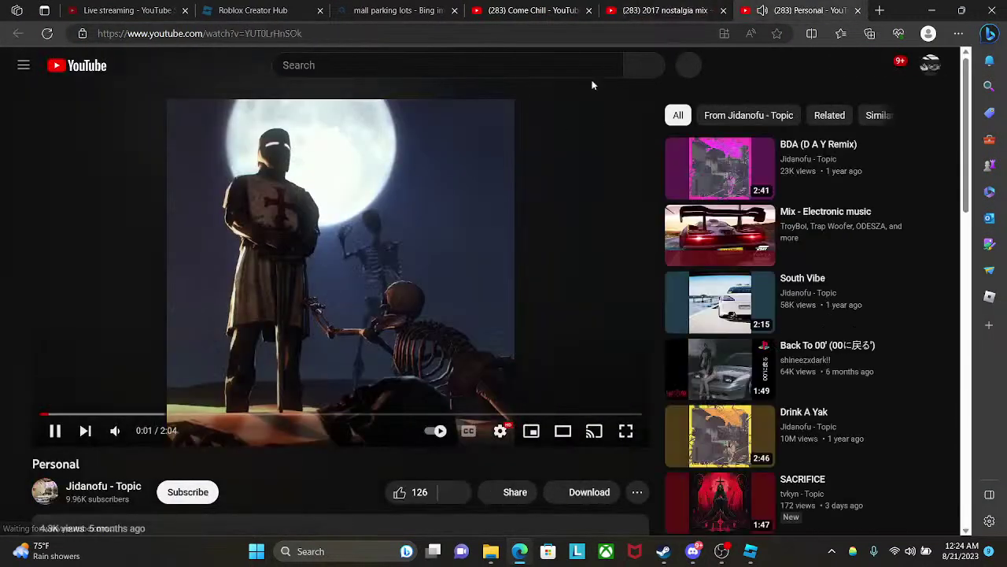
left_click(682, 10)
left_click(723, 11)
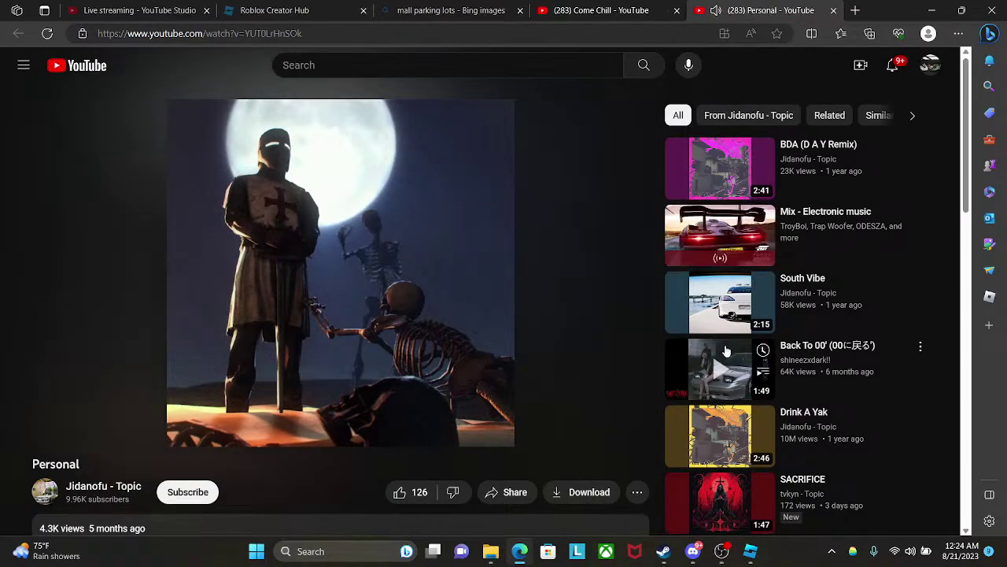
left_click(719, 234)
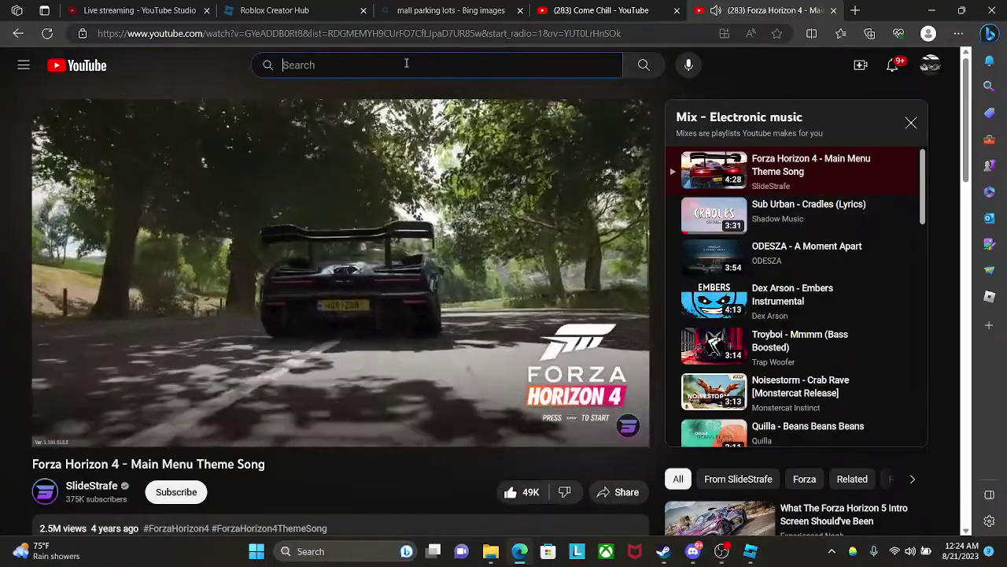
- Search YouTube for "forza theme songs"
left_click(406, 65)
type("forza")
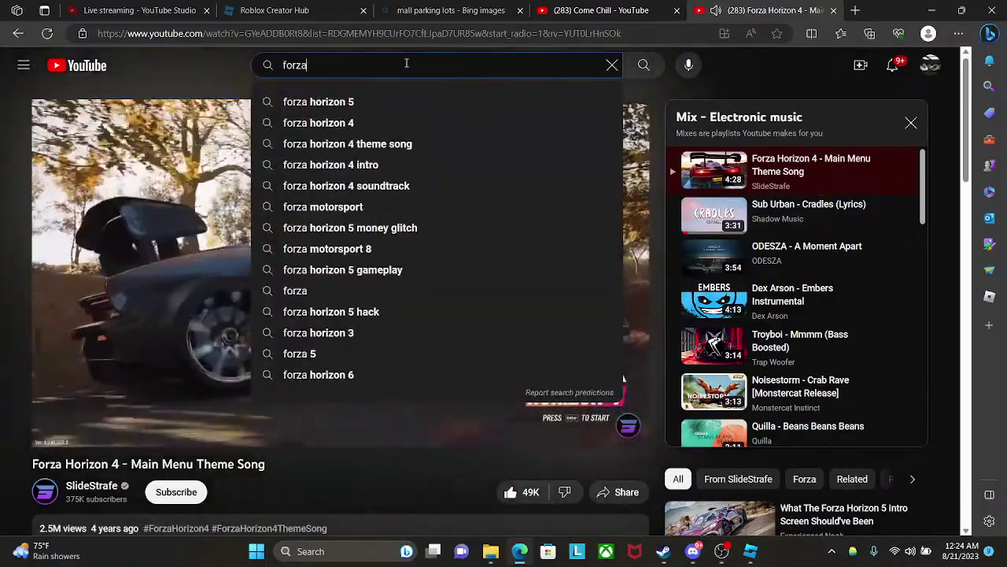
key("BackSpace")
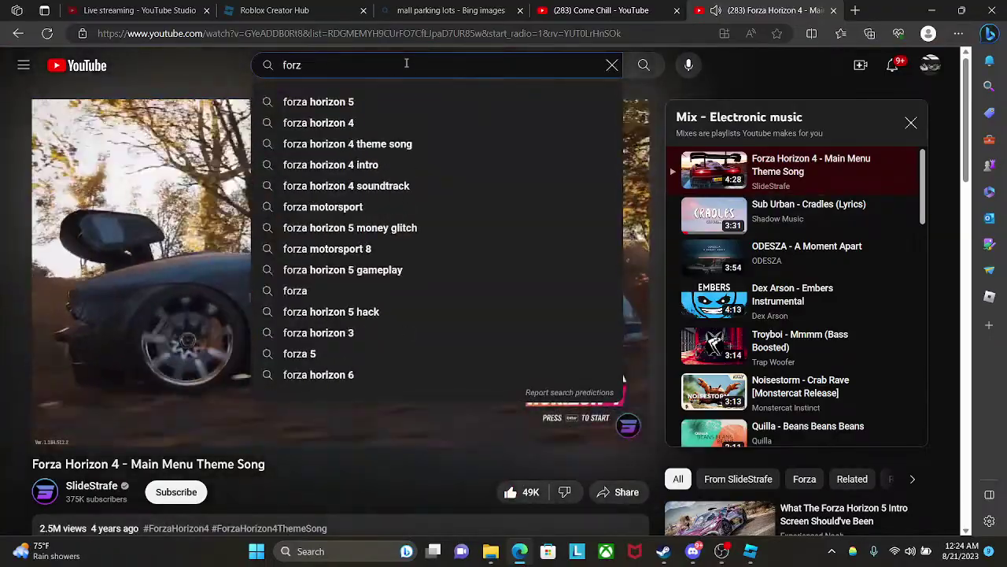
type("a t")
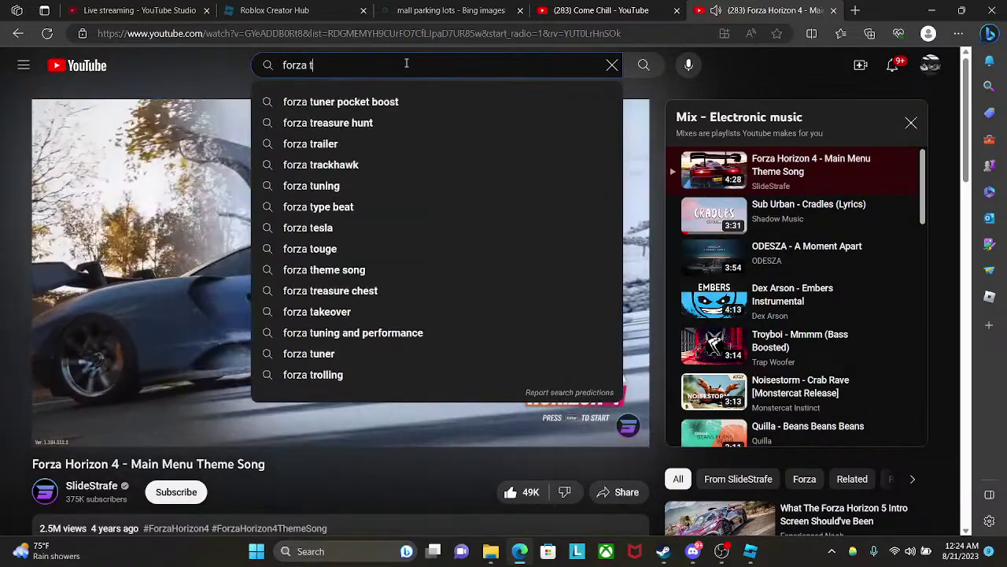
type("heme songs")
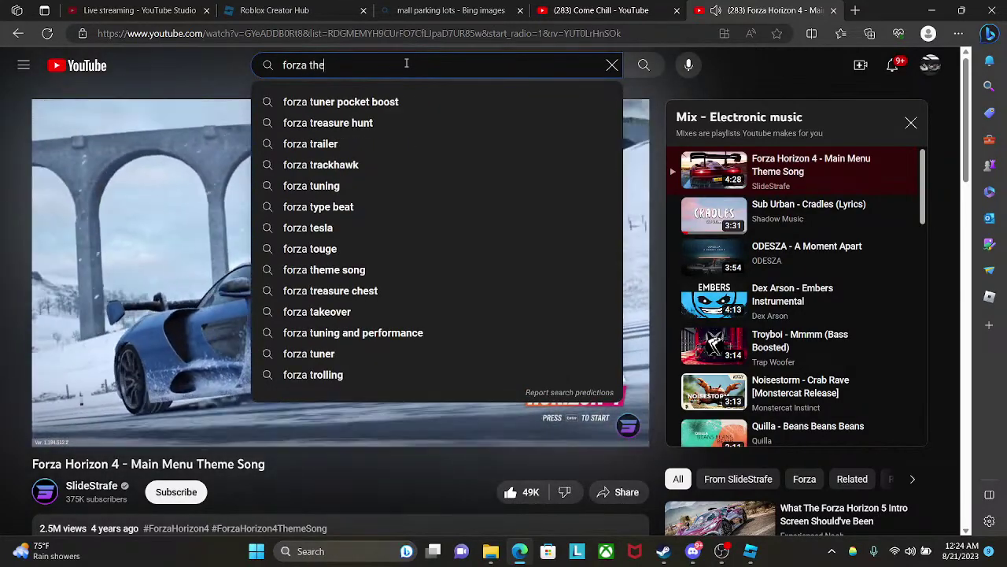
key("Return")
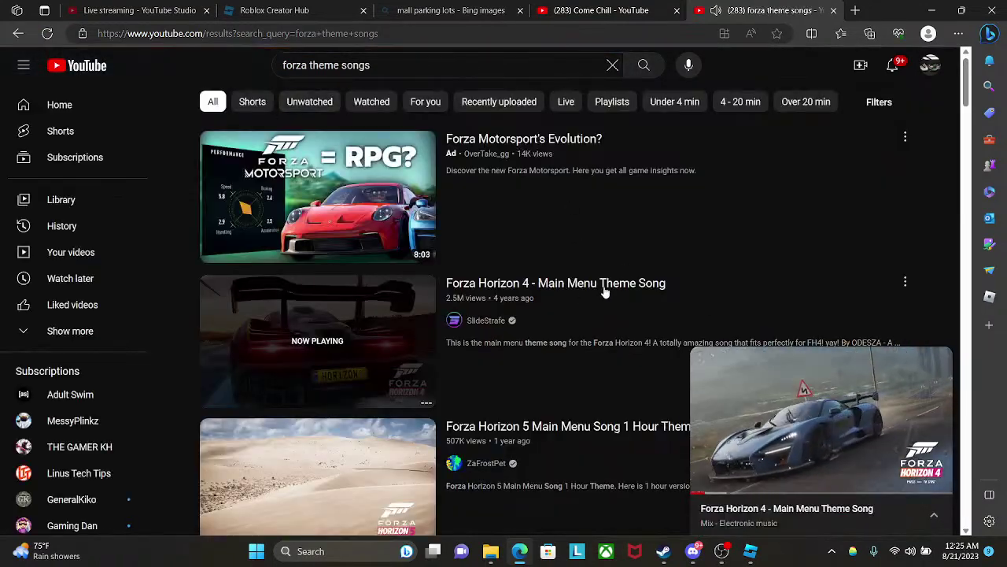
- Expand the Forza Horizon 4 - Main Menu Theme Song from the miniplayer back to its full video page
mouse_move(780, 372)
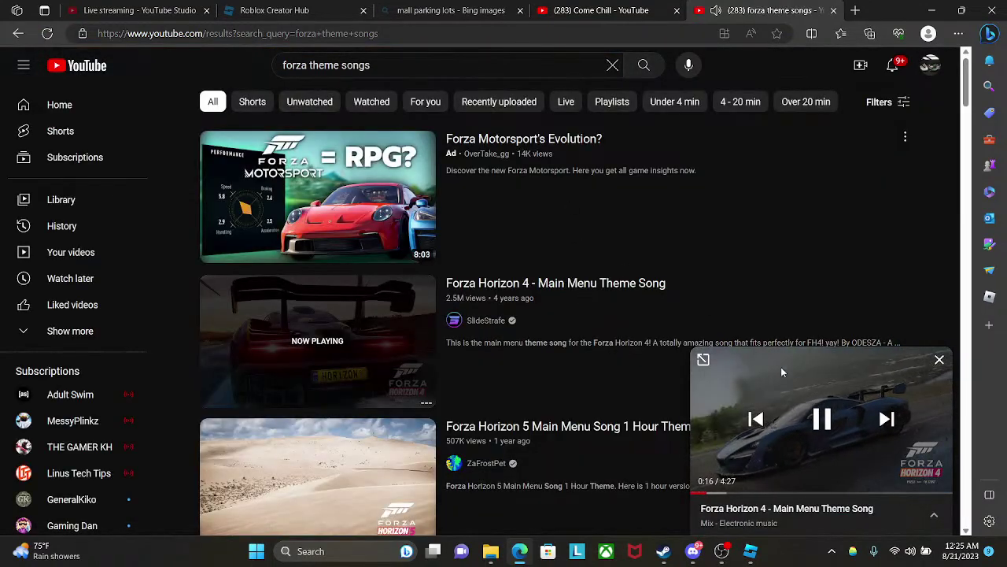
left_click(703, 360)
left_click(759, 519)
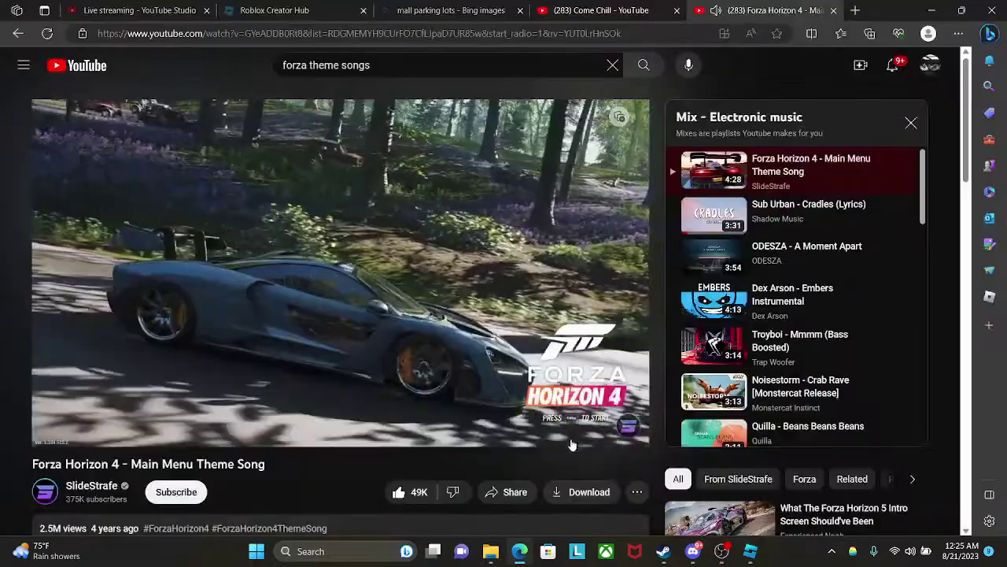
right_click(568, 444)
left_click(606, 359)
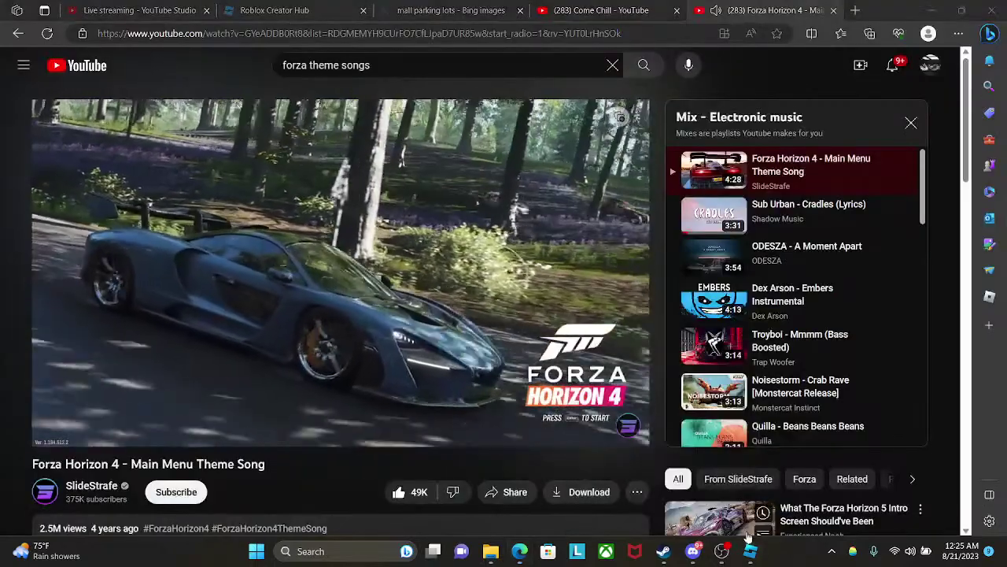
- Switch to Roblox Studio and inspect the glass-fronted building with the clock-like tower sign and the surrounding bushes
left_click(751, 551)
right_click_drag(569, 297, 554, 259)
key("w")
key("w")
key("w")
key("w")
key("s")
right_click_drag(542, 410, 532, 413)
key("w")
key("w")
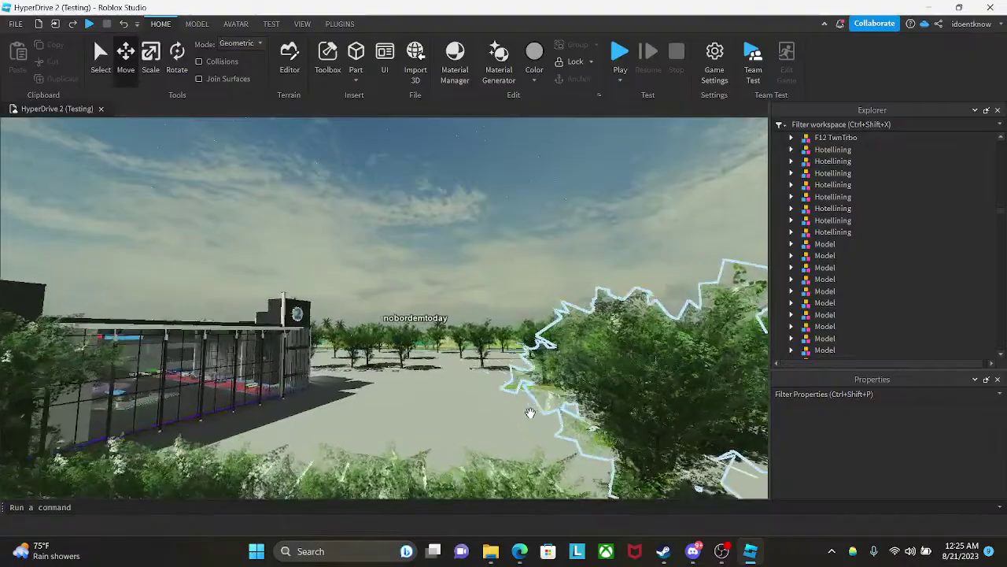
- Survey the tree-dotted parking lot, the adjoining road and the distant white buildings from above
key("w")
right_click_drag(531, 413, 531, 411)
key("w")
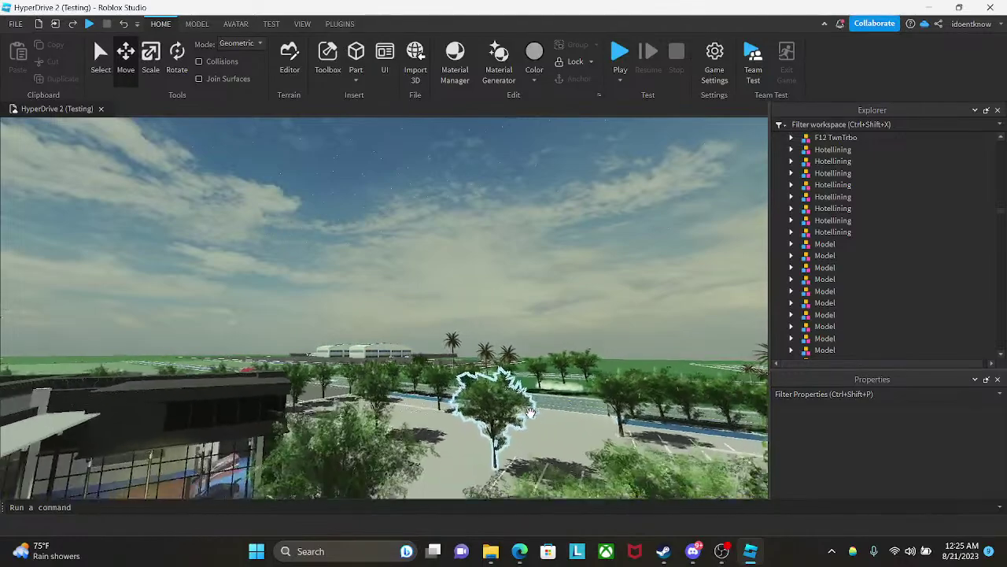
right_click_drag(531, 412, 531, 414)
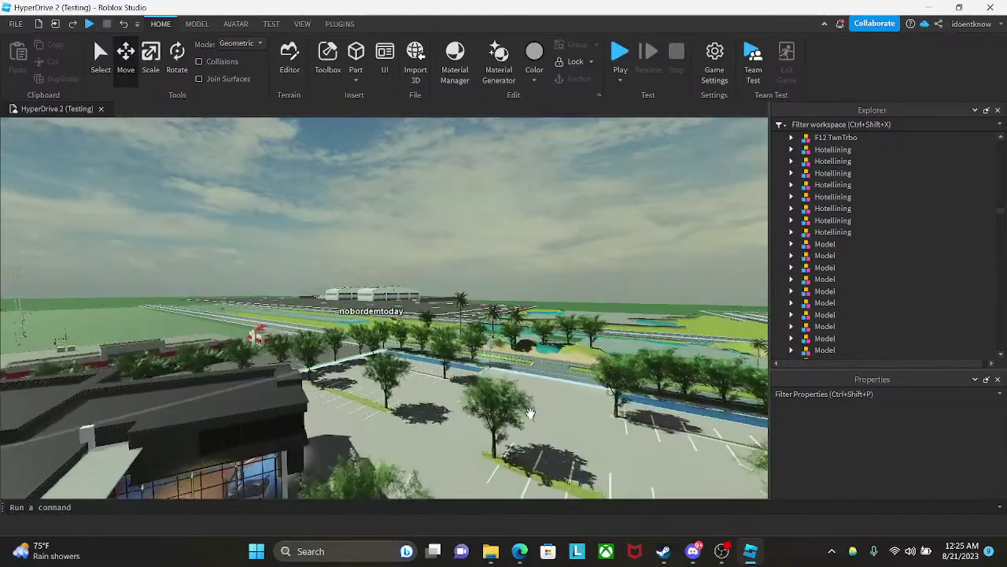
right_click_drag(531, 412, 527, 414)
key("s")
key("s")
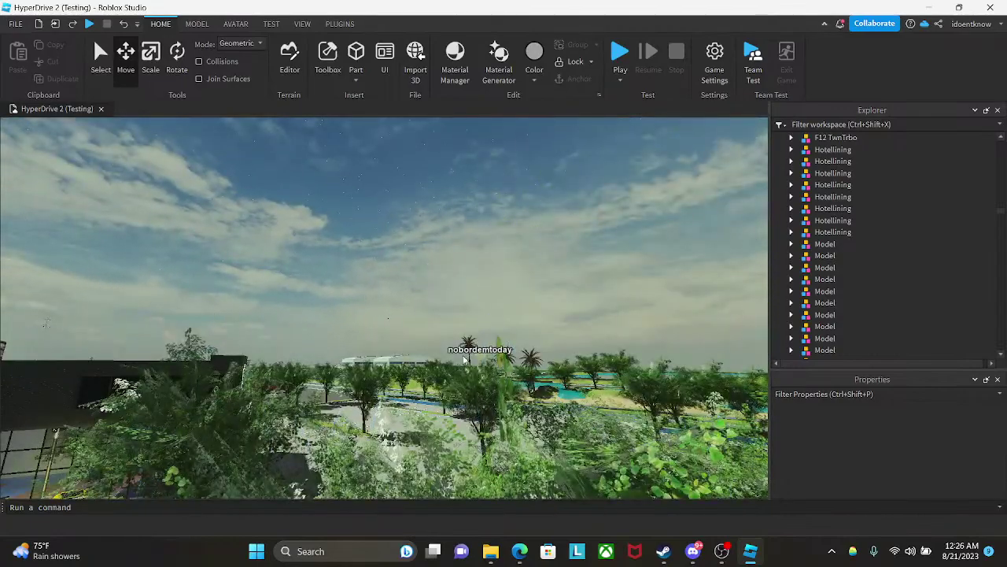
- Capture a screen snip of the distant white building above the parking-lot trees
key("super+shift+s")
key("Escape")
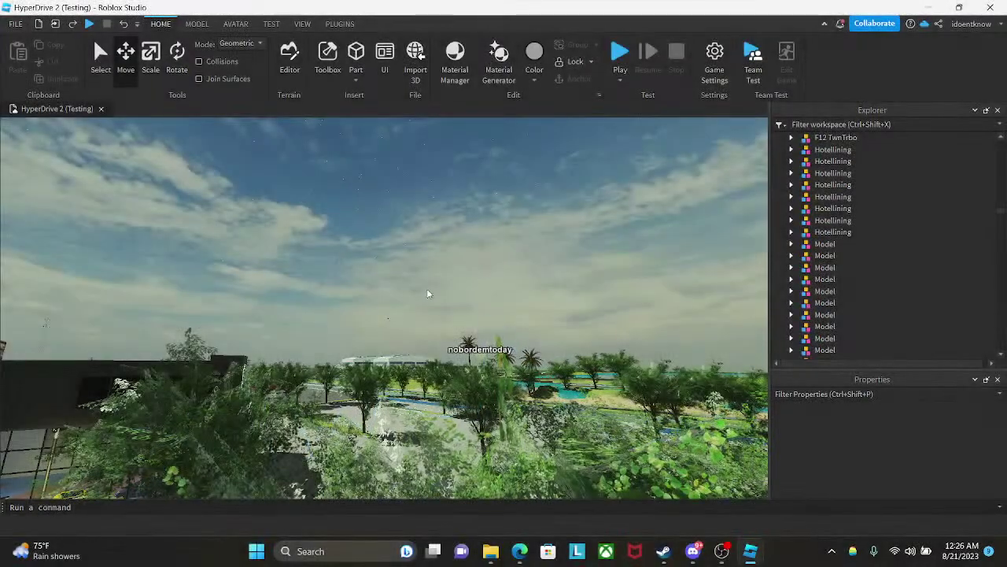
key("super+shift+s")
left_click_drag(357, 281, 441, 396)
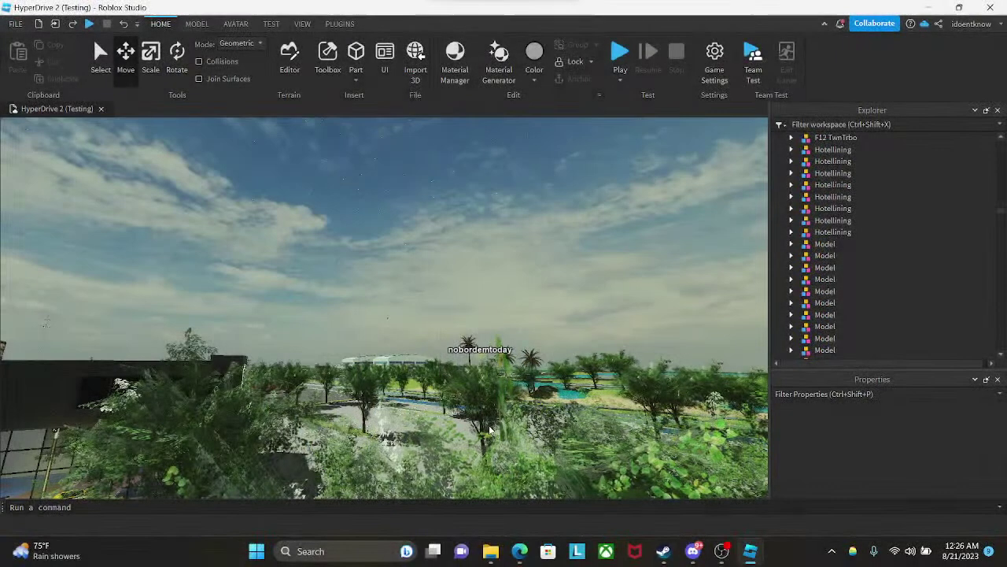
- Focus on the parked red car beside the mall, view it with the white car and clear the selection
right_click_drag(567, 444, 570, 443)
key("s")
key("s")
key("w")
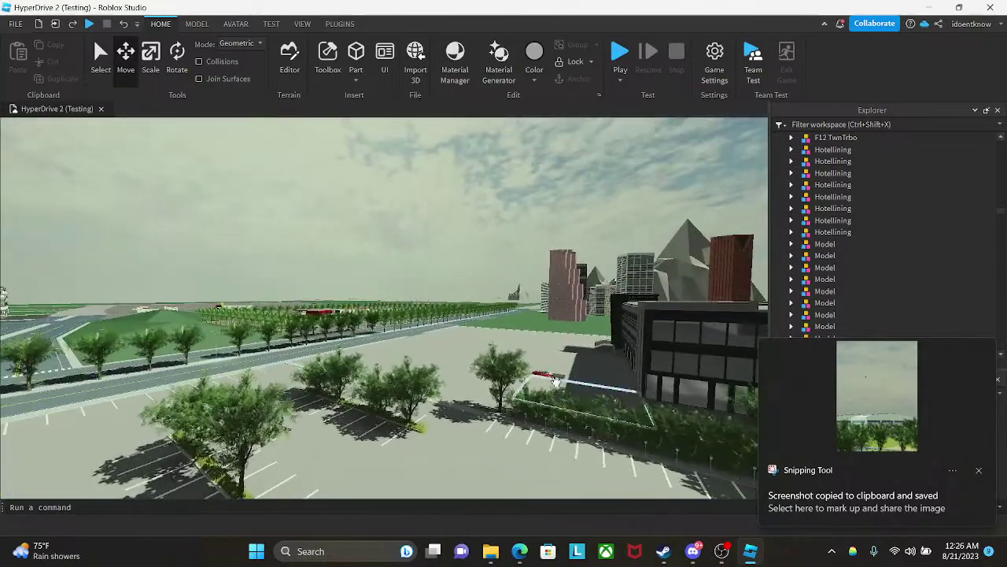
left_click(547, 373)
key("f")
key("w")
key("e")
left_click(476, 235)
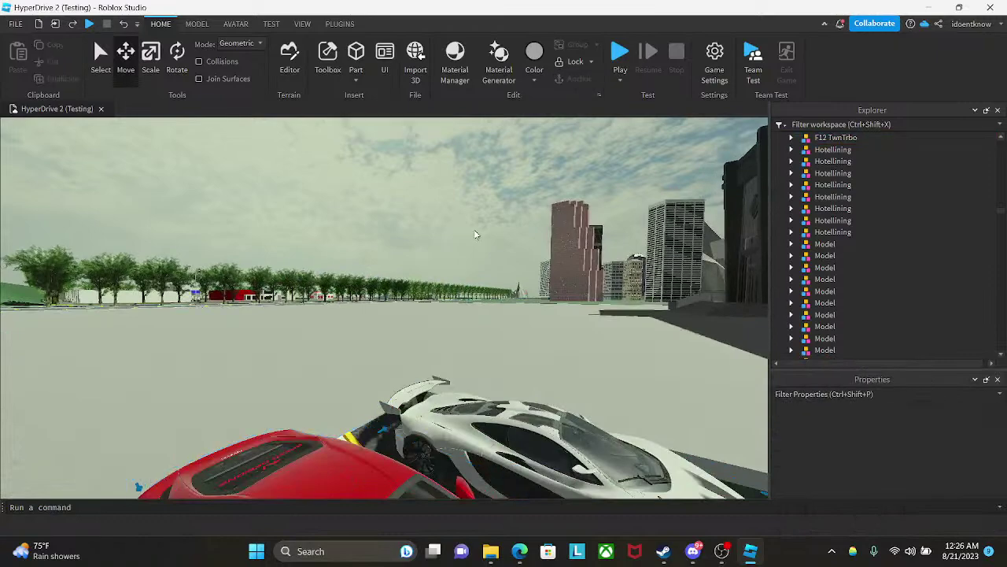
- Look over the parking-lot trees and the glass-fronted building next to the mall
right_click_drag(482, 250, 483, 252)
key("w")
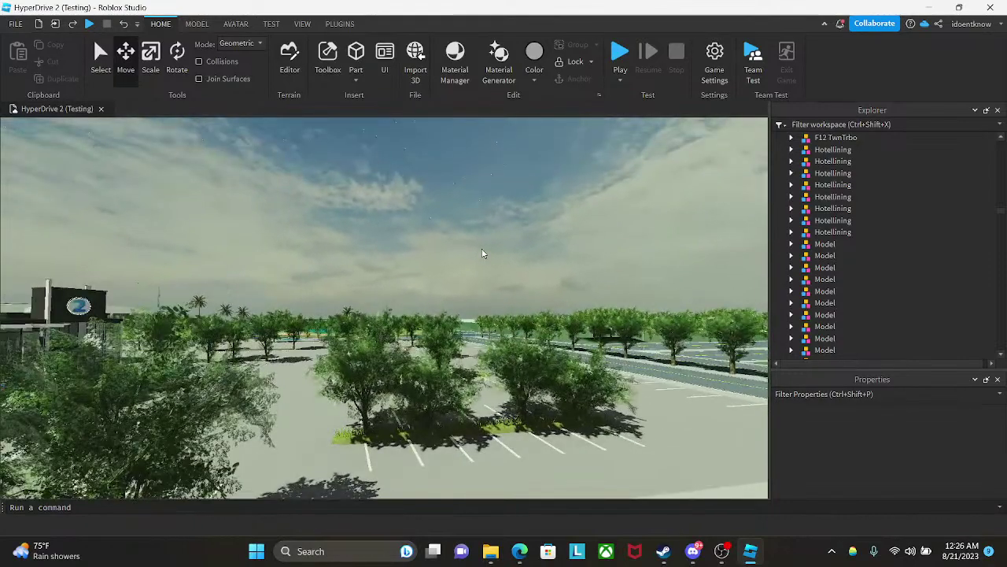
right_click_drag(483, 253, 502, 263)
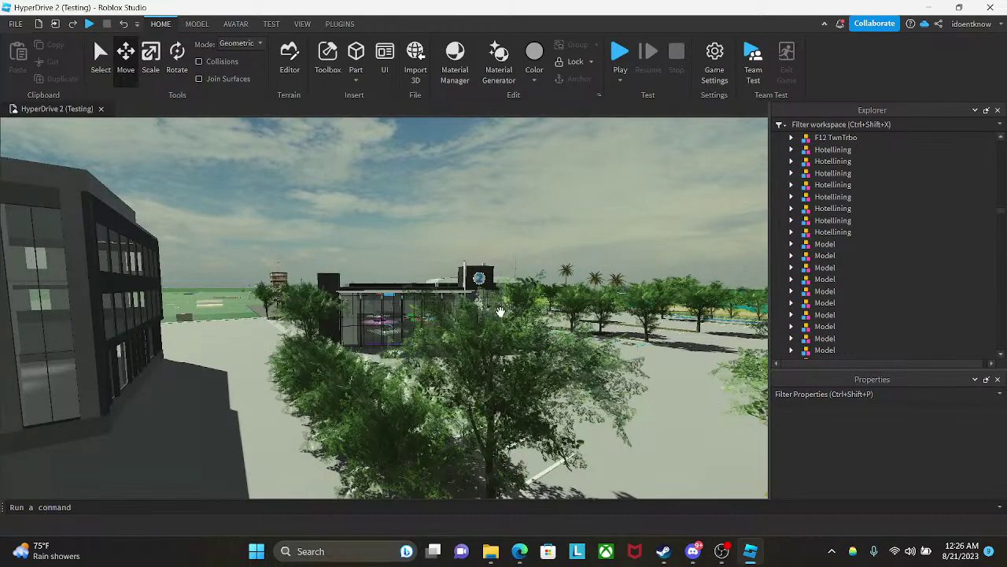
- Open GeForce Experience from the hidden background apps and bring up its list of games and apps
left_click(256, 551)
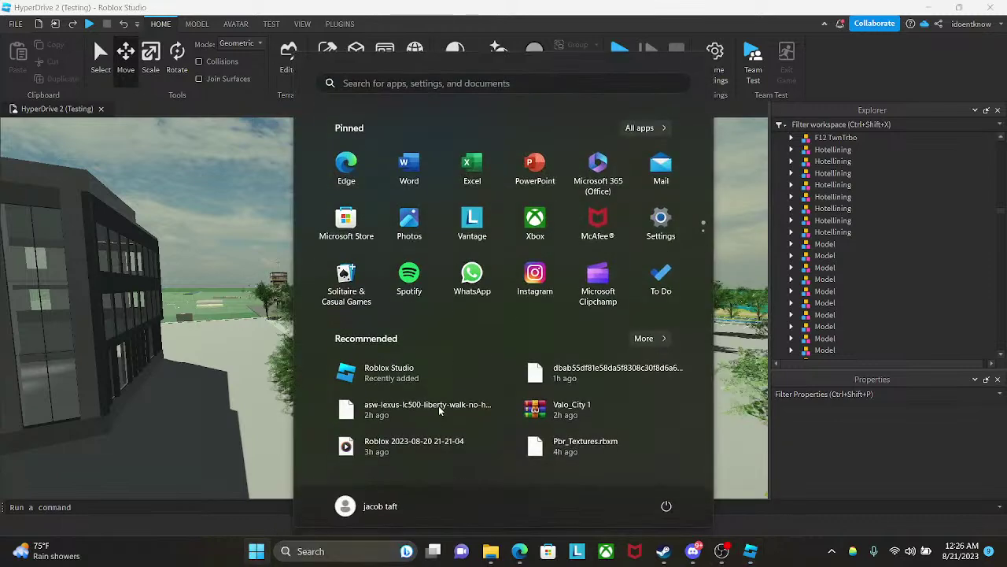
left_click(831, 551)
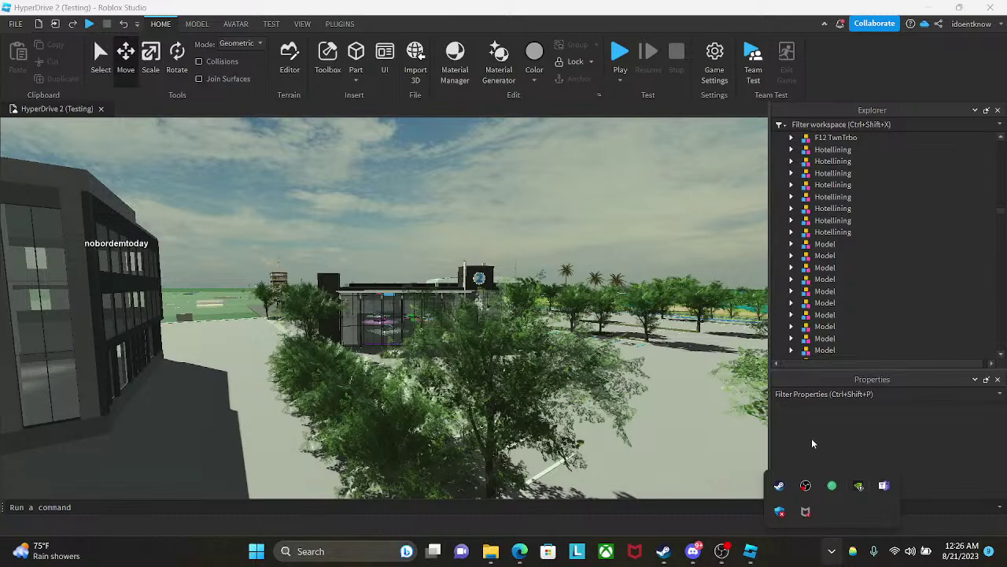
left_click(859, 484)
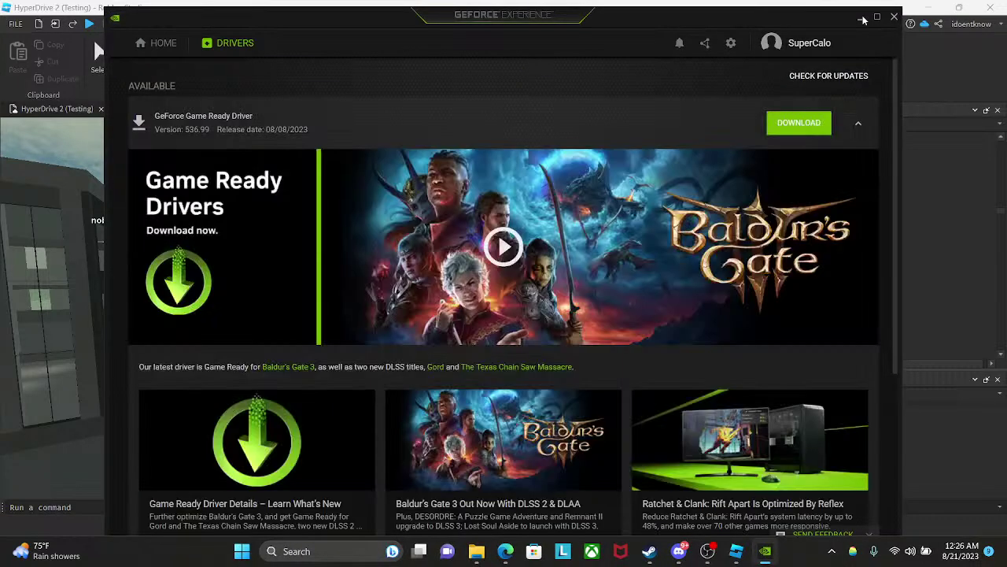
left_click(863, 17)
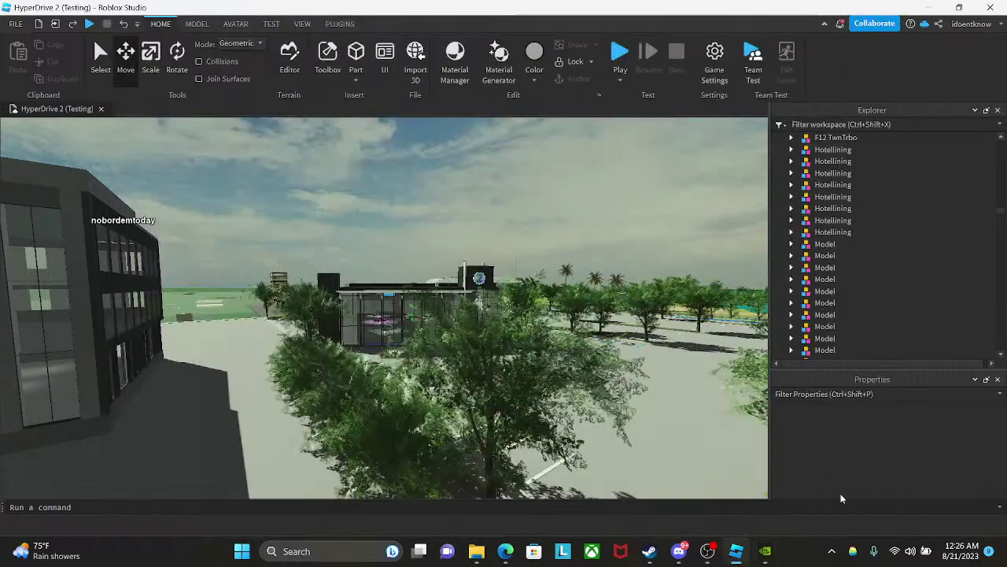
left_click(765, 551)
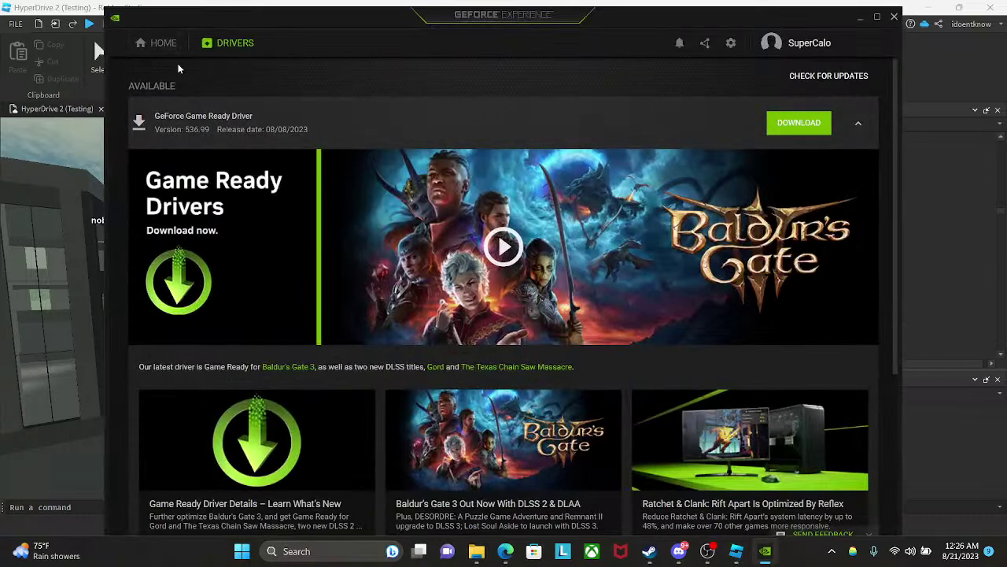
left_click(164, 45)
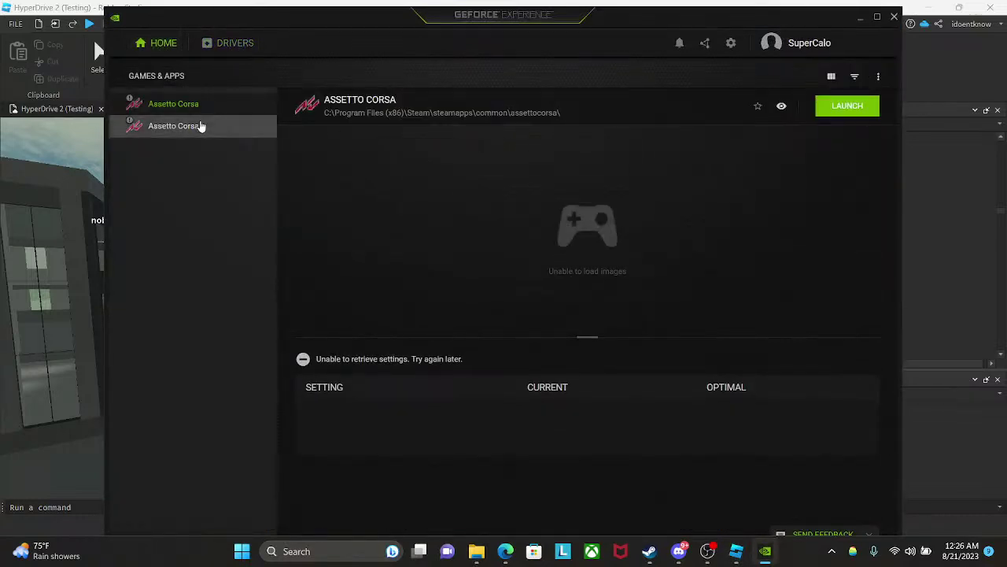
- Close GeForce Experience, open the NVIDIA Control Panel from the hidden background apps and close it after a look
left_click(894, 16)
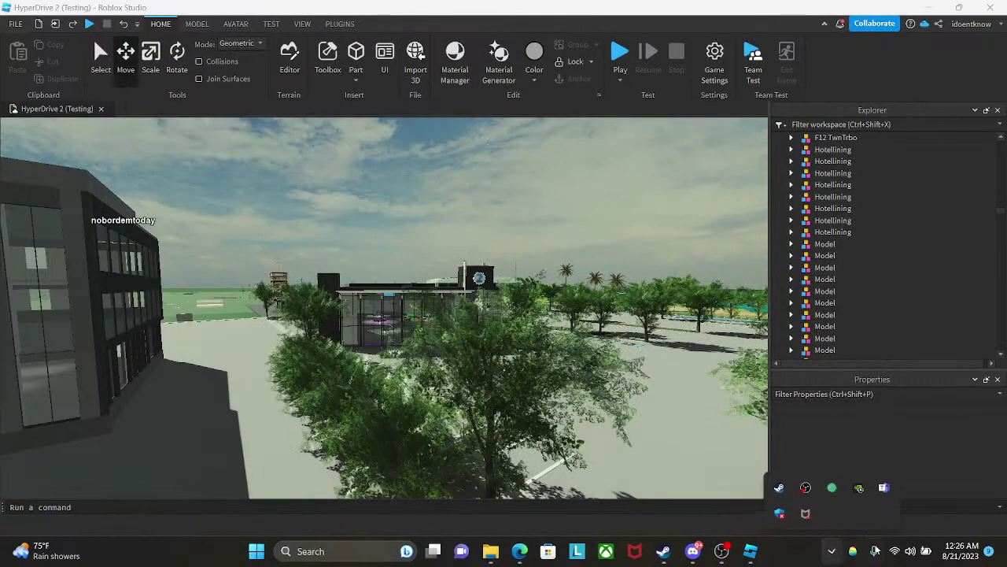
right_click(862, 485)
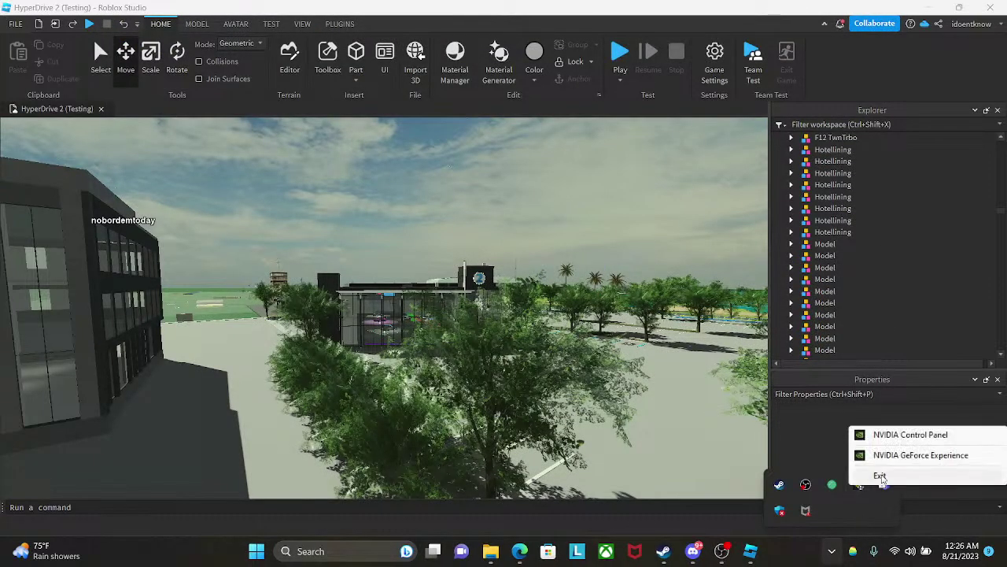
left_click(909, 435)
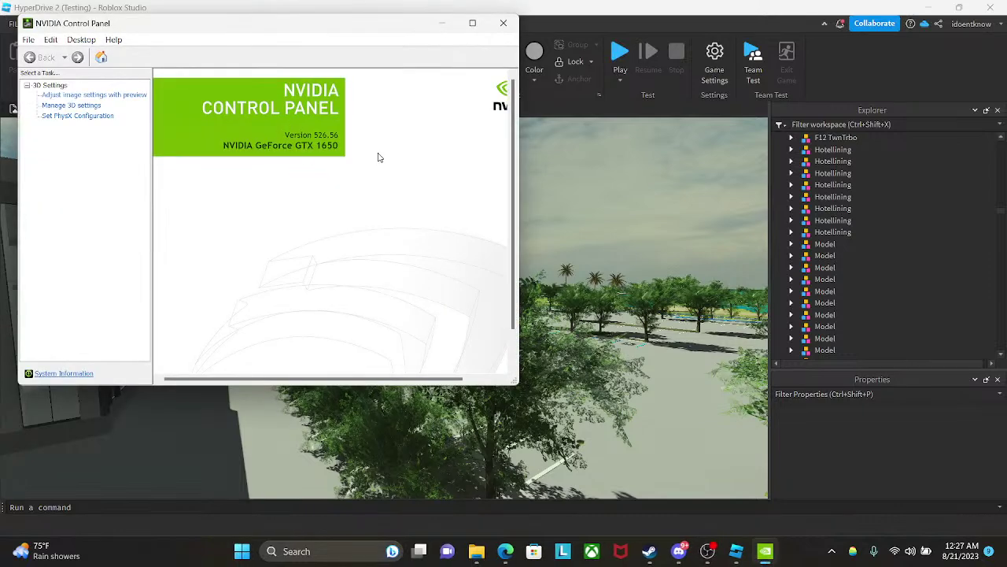
left_click(502, 24)
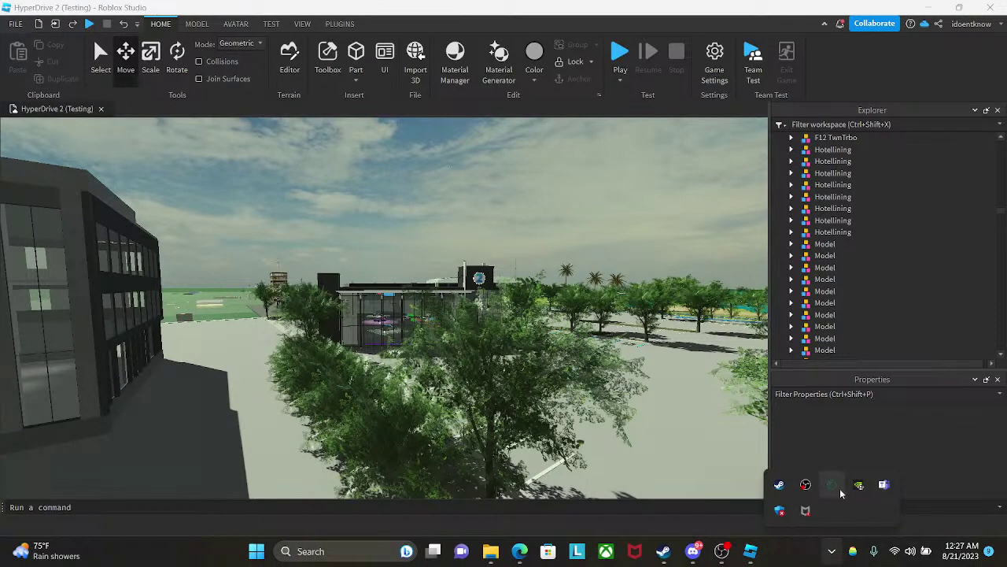
- Return from Discord to Roblox Studio and look along the mall's long glass facade toward the distant city towers
left_click(835, 486)
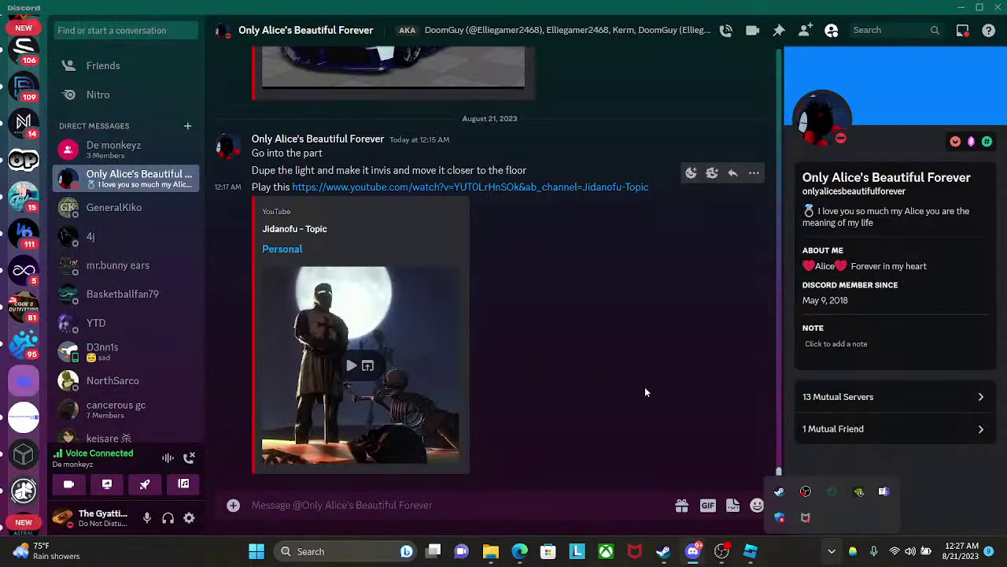
left_click(751, 551)
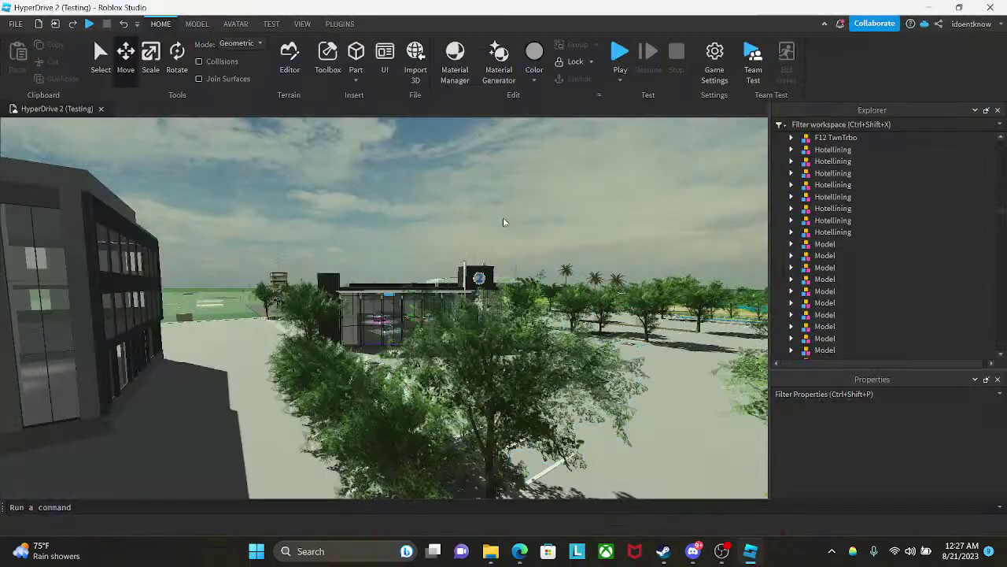
right_click_drag(504, 219, 502, 214)
key("w")
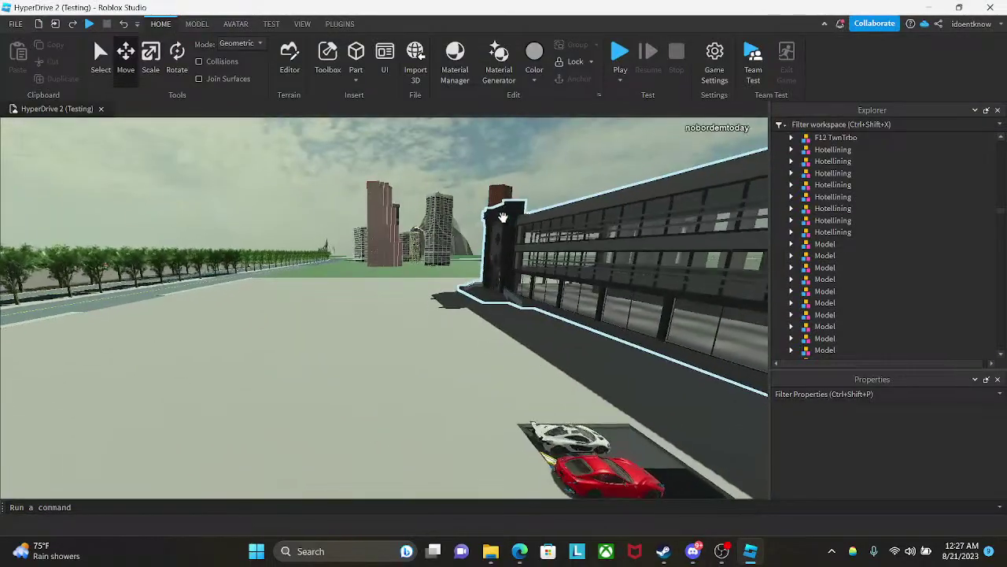
right_click_drag(428, 164, 482, 180)
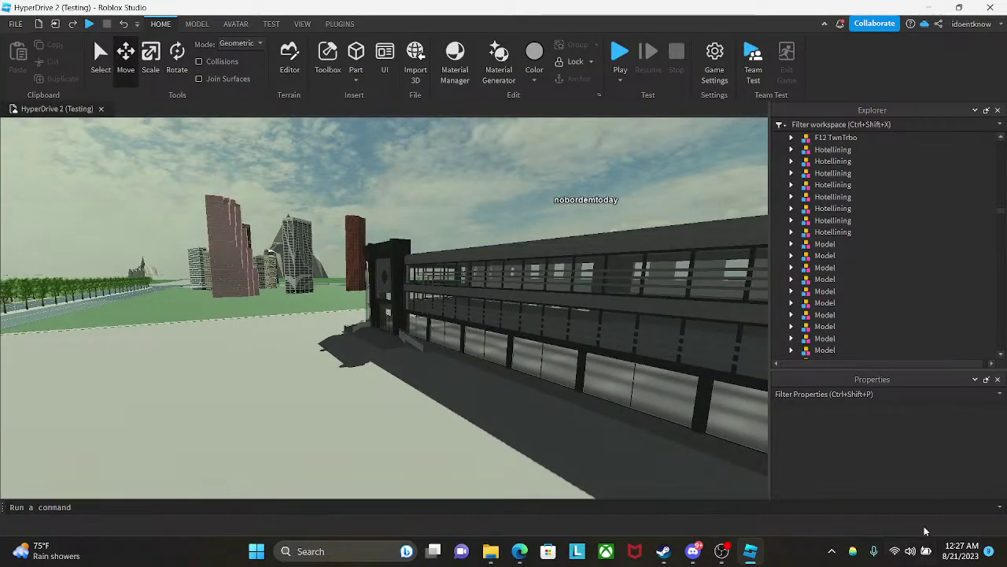
- Find and open GeForce Experience with a system search, show its available drivers and minimise the window
left_click(257, 551)
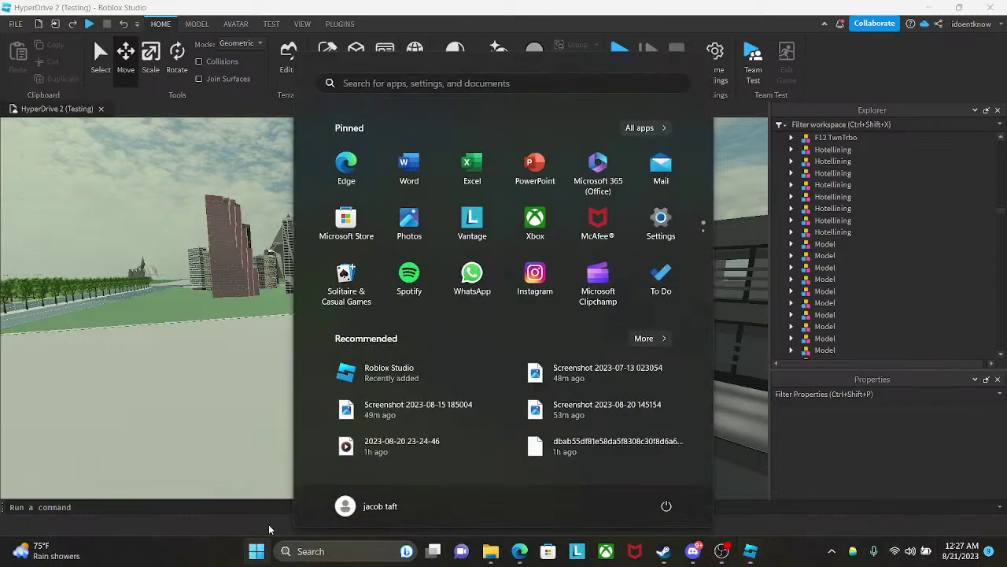
type("gef")
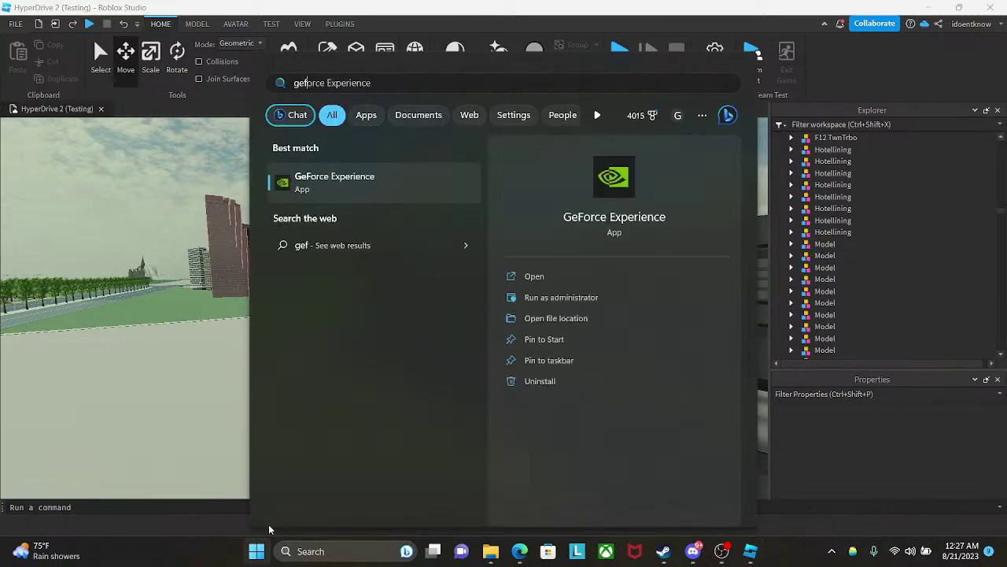
left_click(642, 279)
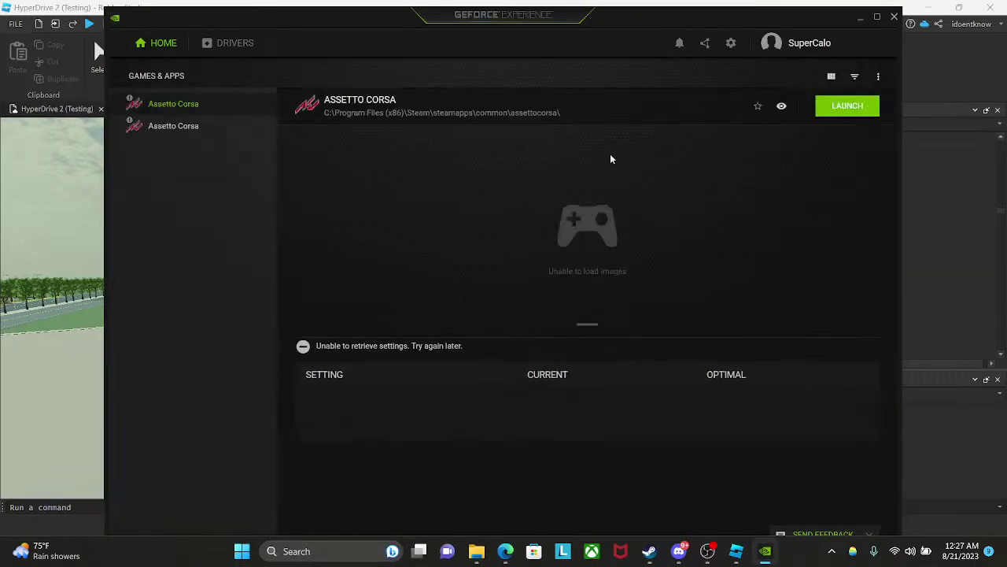
left_click(228, 43)
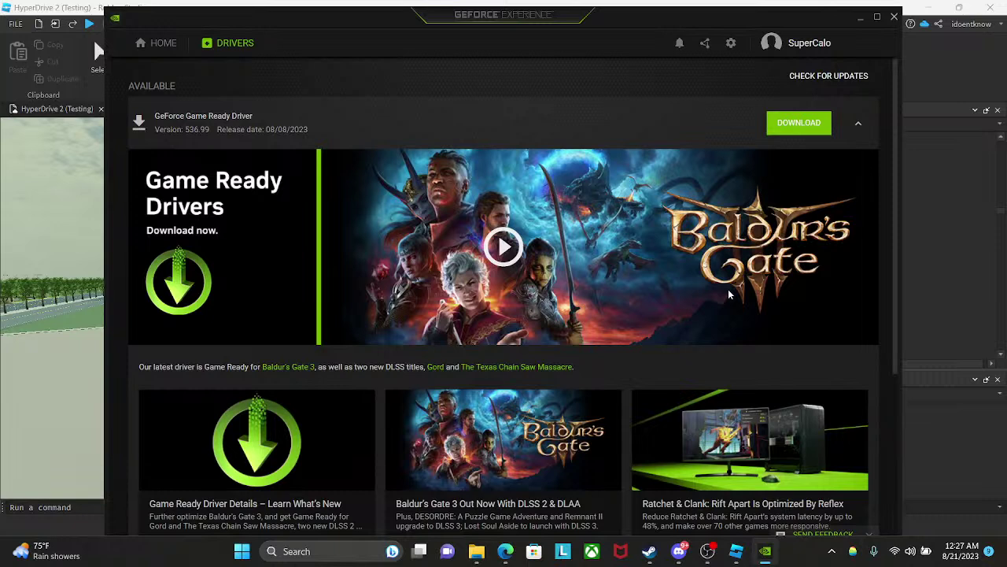
left_click(860, 21)
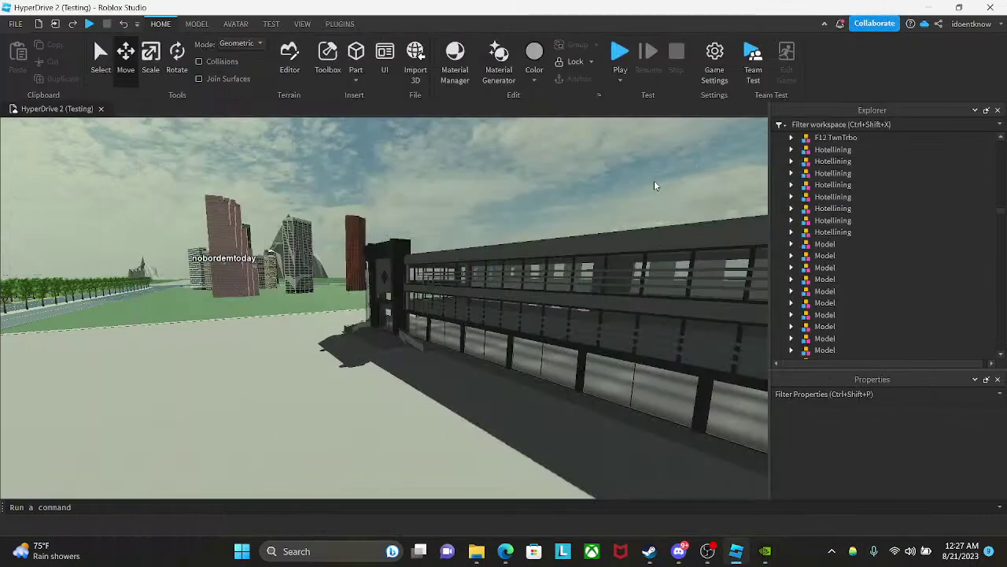
- Restore GeForce Experience, look through the driver page down to the currently installed driver and close the window
left_click(766, 555)
scroll(365, 169, "down", 5)
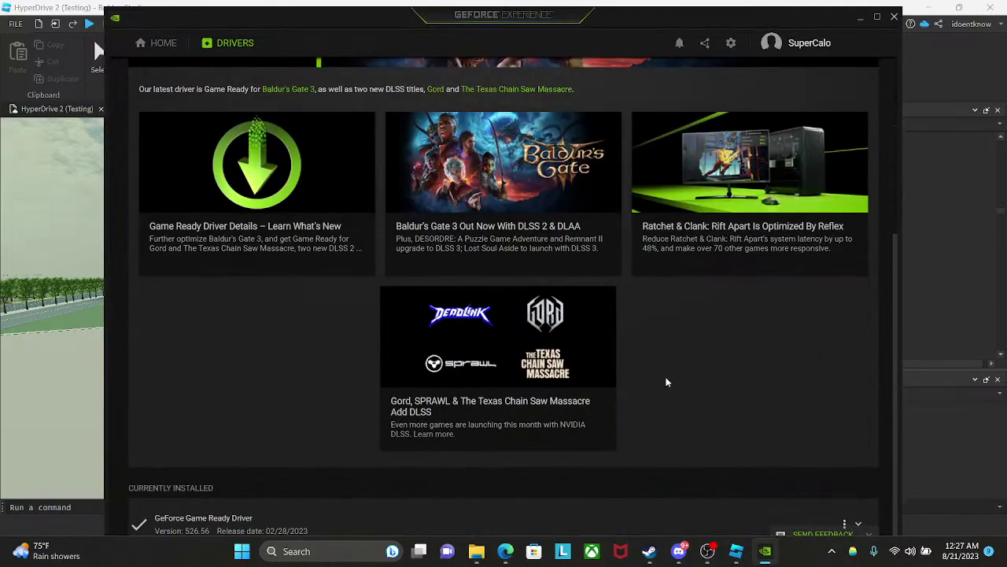
mouse_move(716, 15)
left_mouse_down()
mouse_move(721, 6)
mouse_move(692, 43)
mouse_move(729, 26)
left_mouse_up()
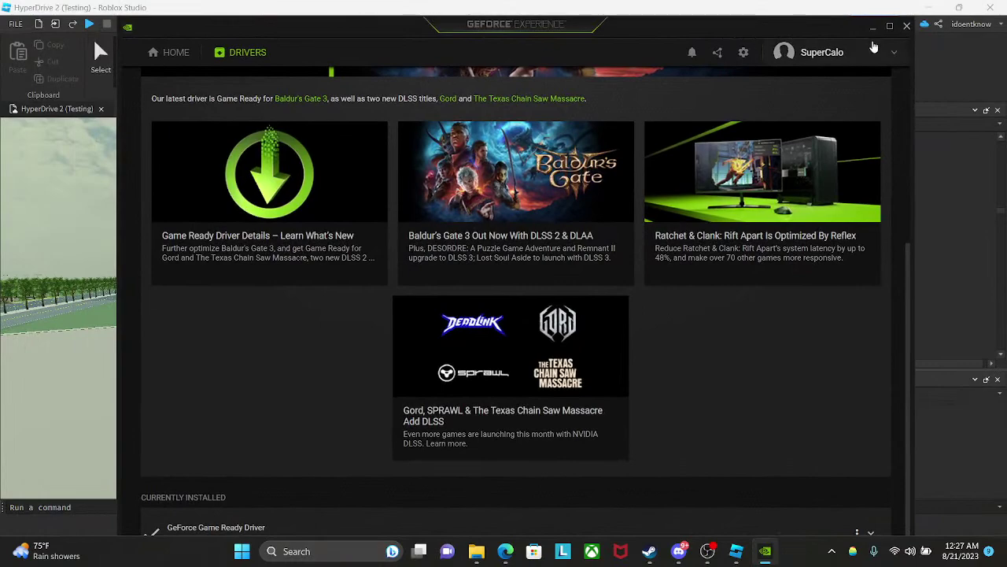
left_click(907, 25)
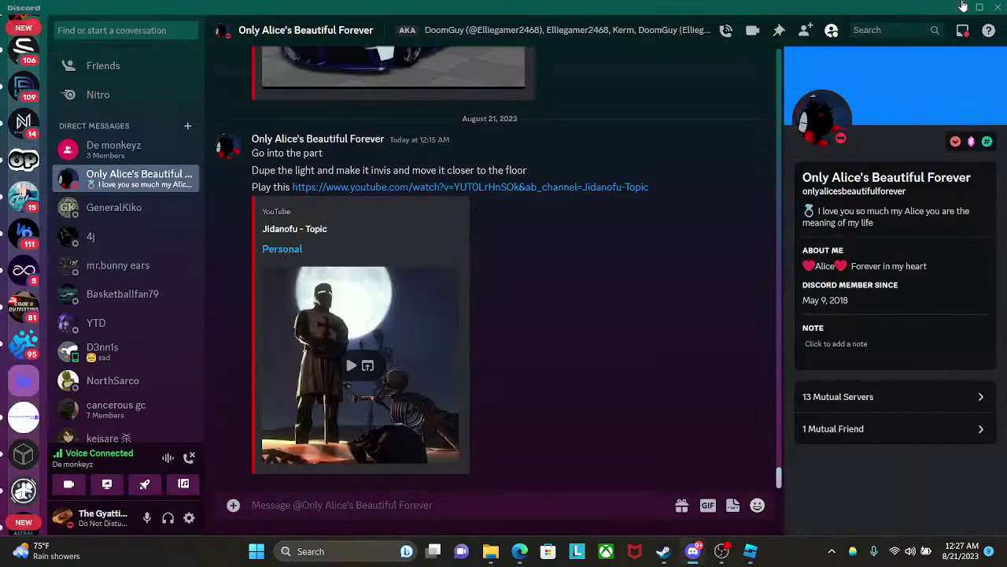
- Minimise the Discord, Roblox Studio, OBS and File Explorer windows to clear the desktop
left_click(962, 7)
left_click(917, 8)
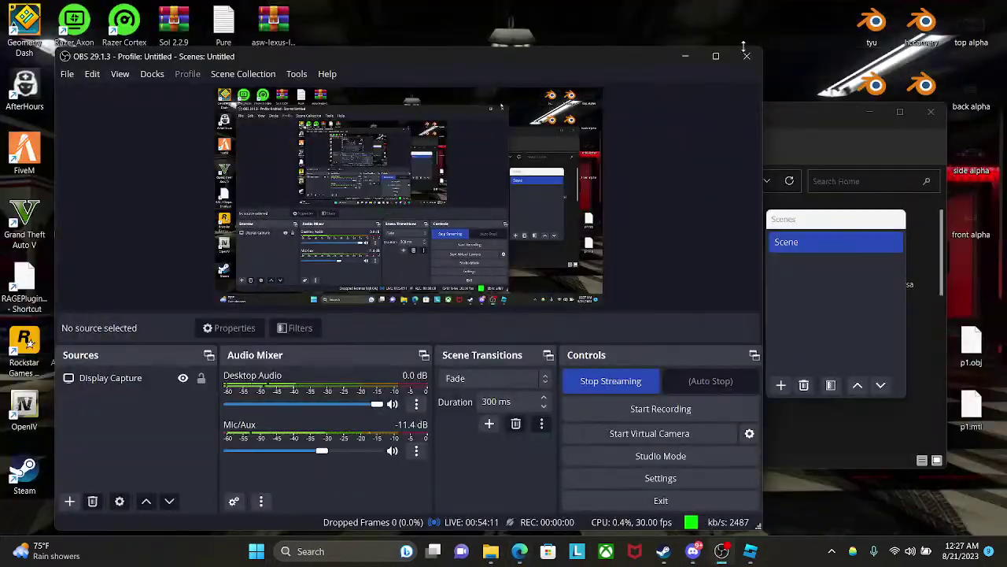
left_click(685, 57)
left_click(868, 111)
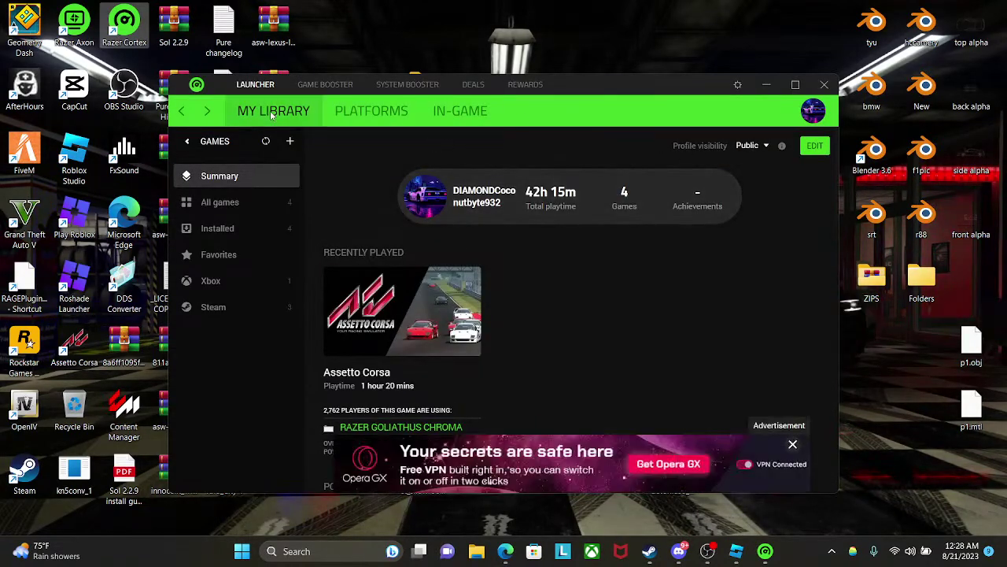
- Look at the Game Booster and the game library in Razer Cortex, and close it
left_click(318, 85)
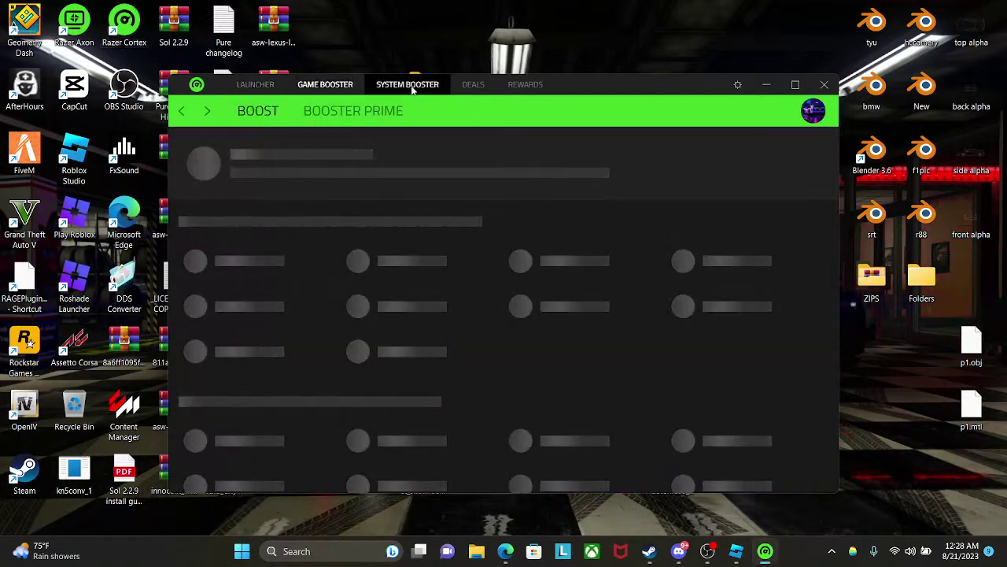
left_click(256, 85)
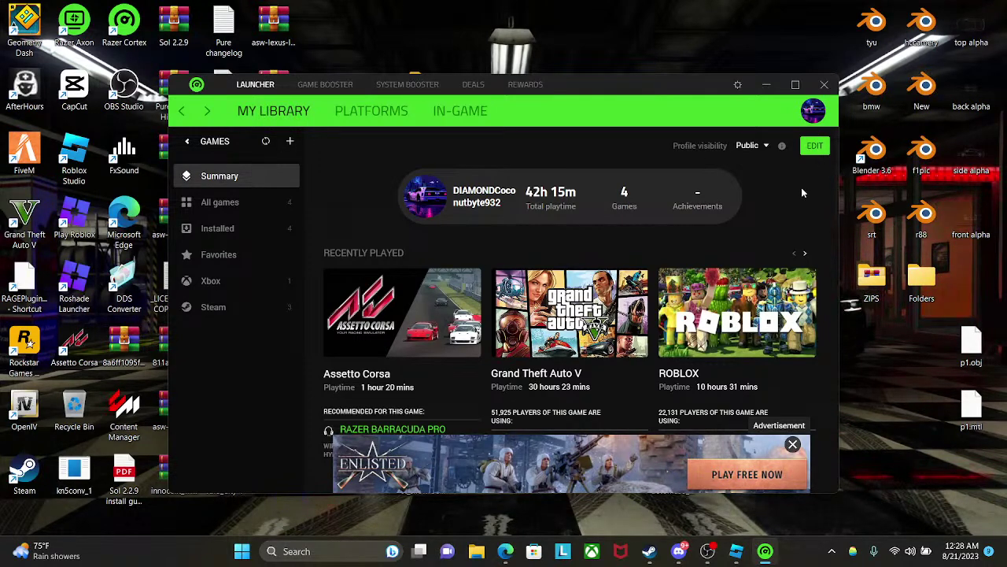
left_click(824, 84)
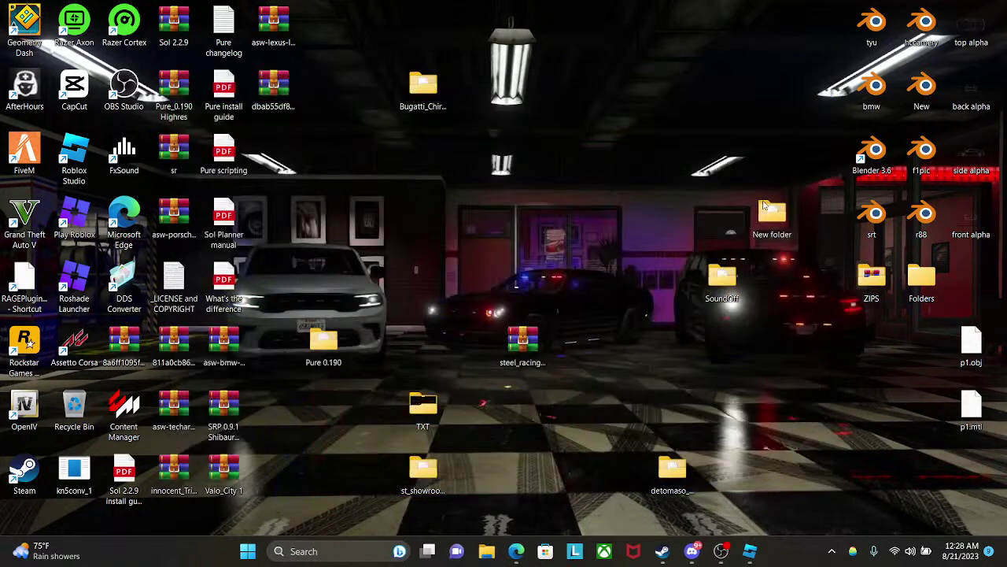
- Search the system for "msi", open System Configuration, view its services list and close it
left_click(270, 551)
type("msi")
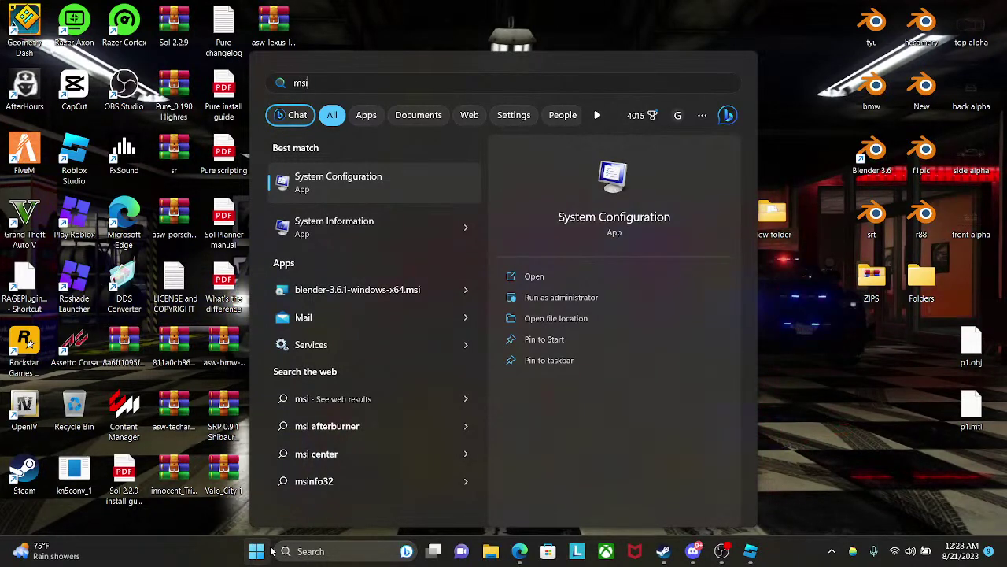
key("Return")
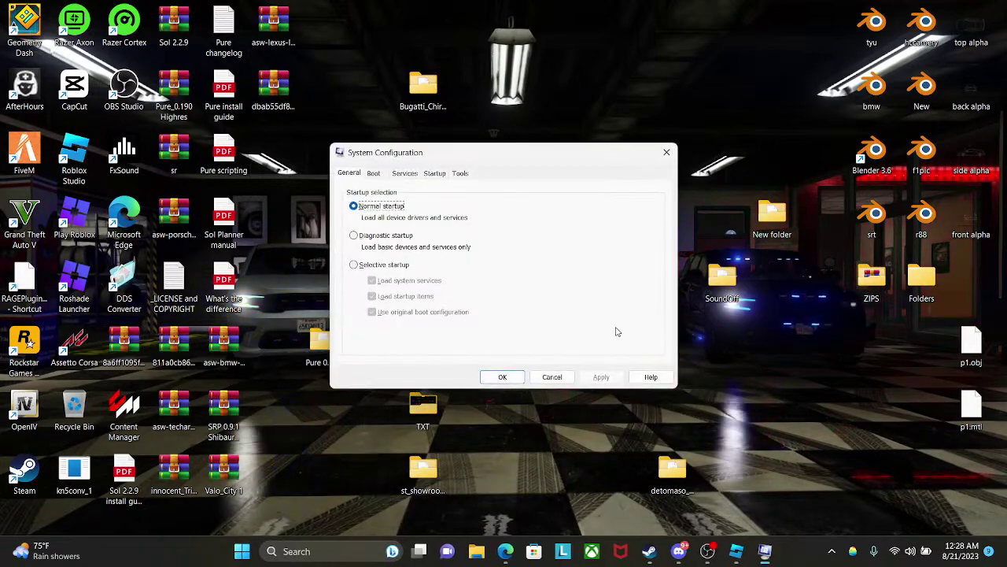
left_click(405, 173)
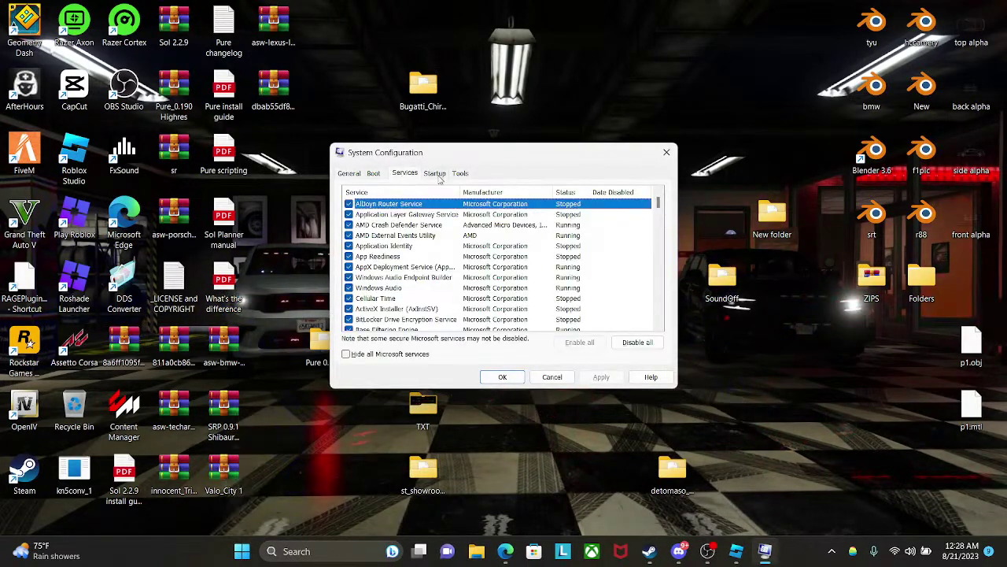
left_click(666, 153)
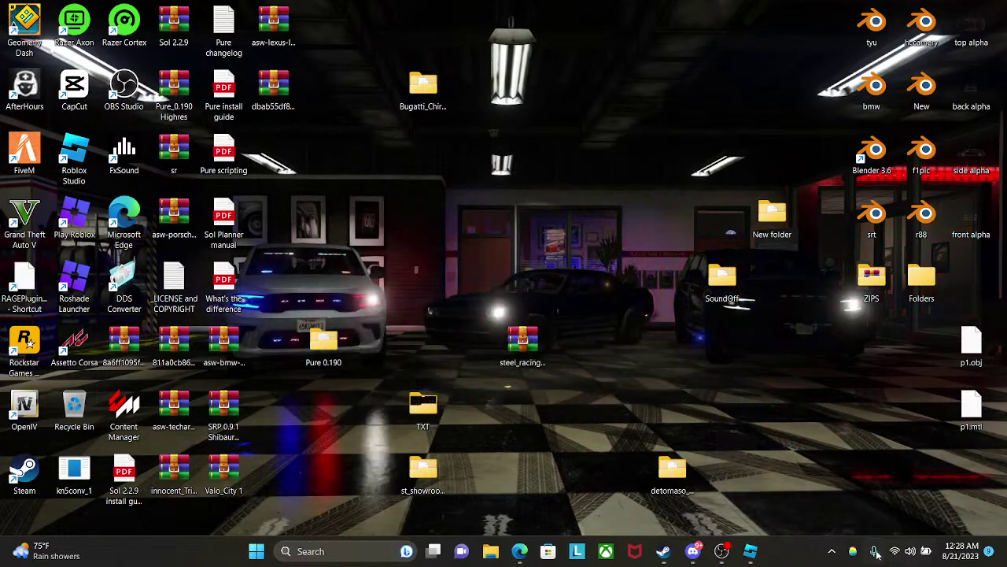
- Try to exit the NVIDIA app running among the hidden background apps
left_click(832, 551)
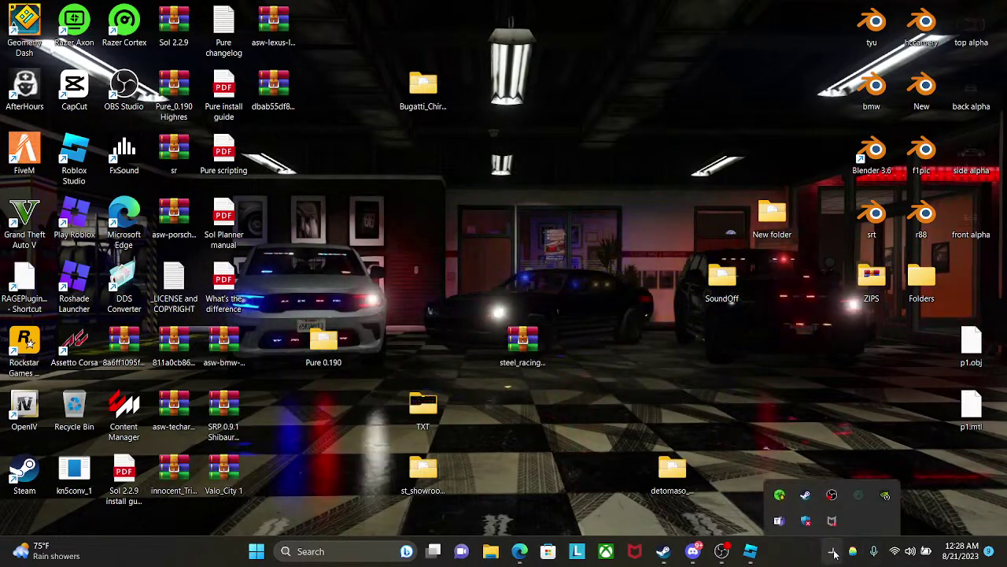
right_click(885, 487)
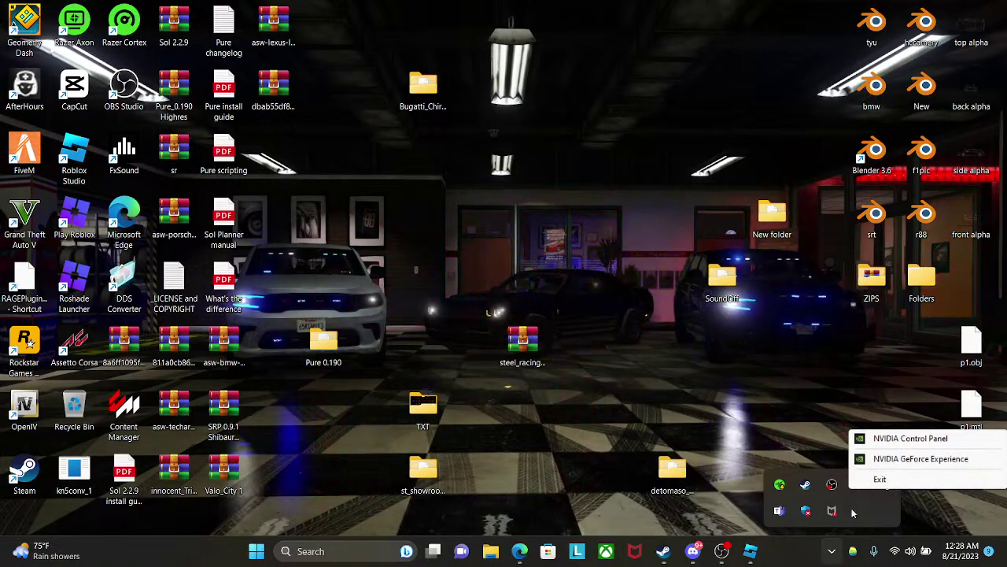
left_click(880, 479)
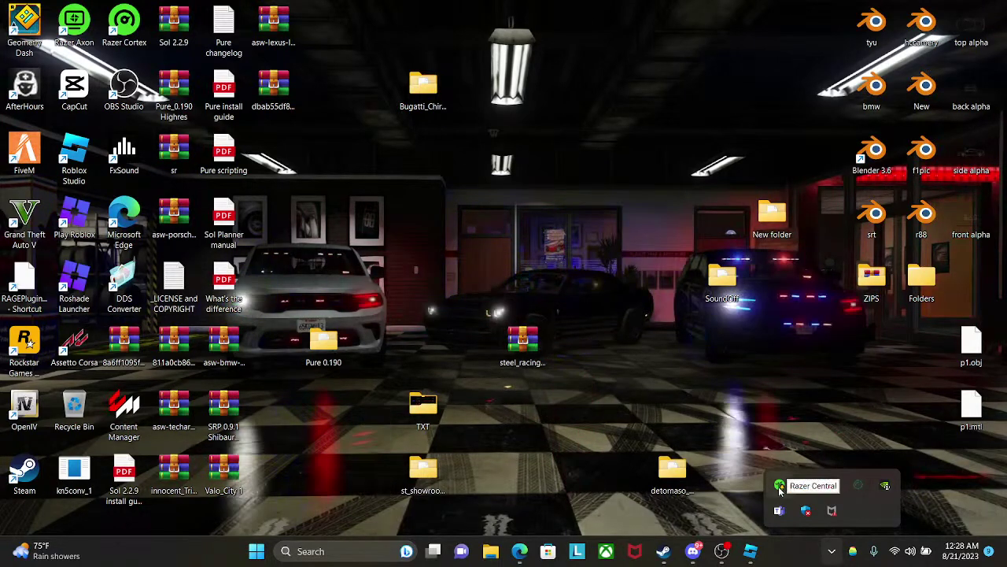
- Open GeForce Experience from the NVIDIA background app and close its window
right_click(886, 485)
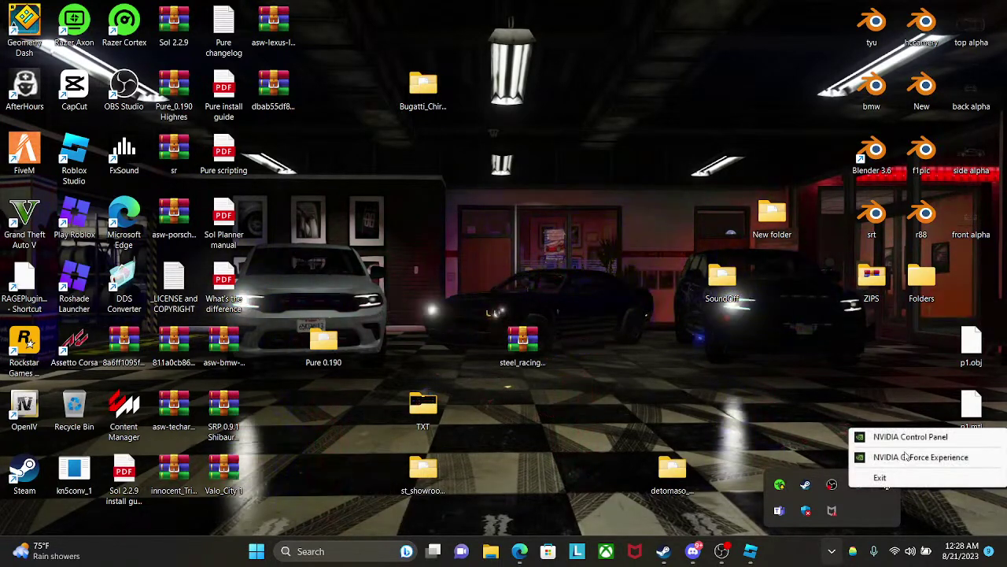
left_click(913, 457)
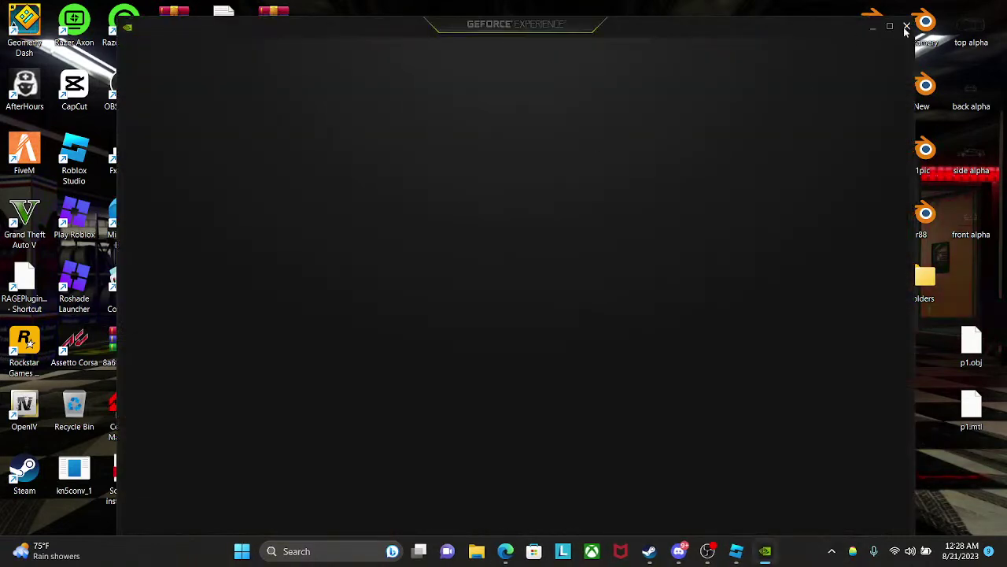
left_click(906, 27)
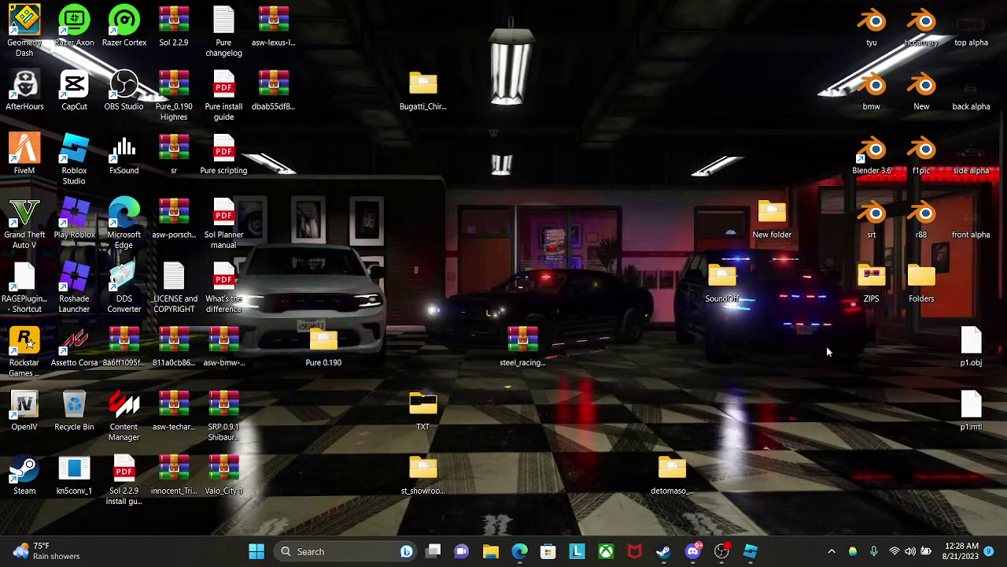
- Show the NVIDIA background app's options among the hidden background apps
left_click(832, 551)
right_click(857, 484)
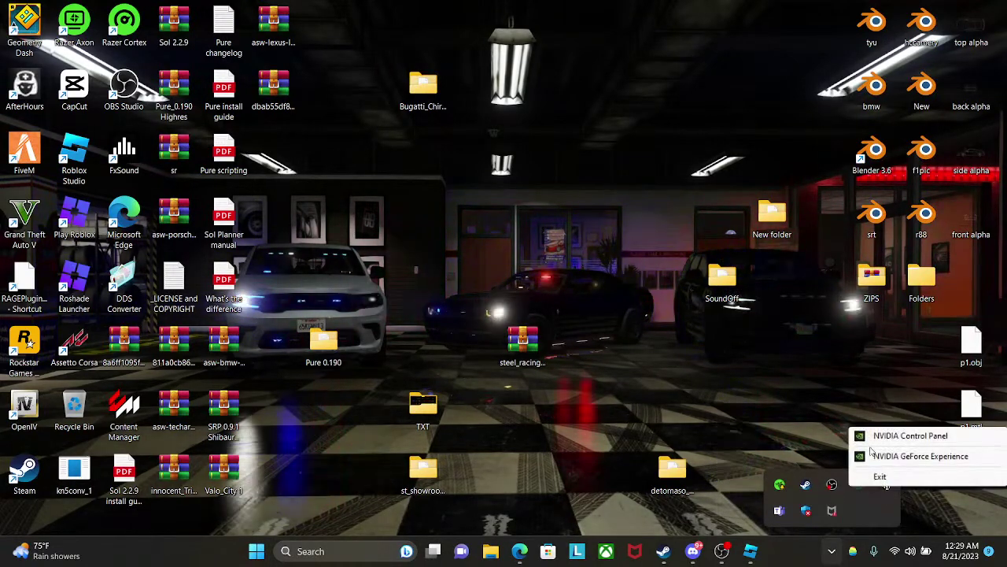
- Exit the NVIDIA application running in the system tray and switch to the HyperDrive 2 place in Roblox Studio
left_click(874, 455)
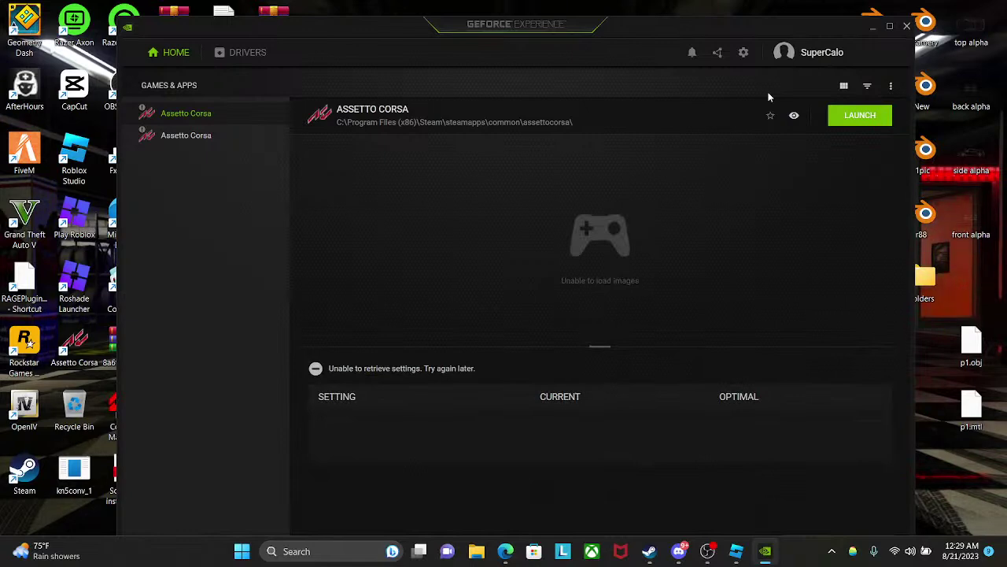
left_click(907, 26)
left_click(832, 551)
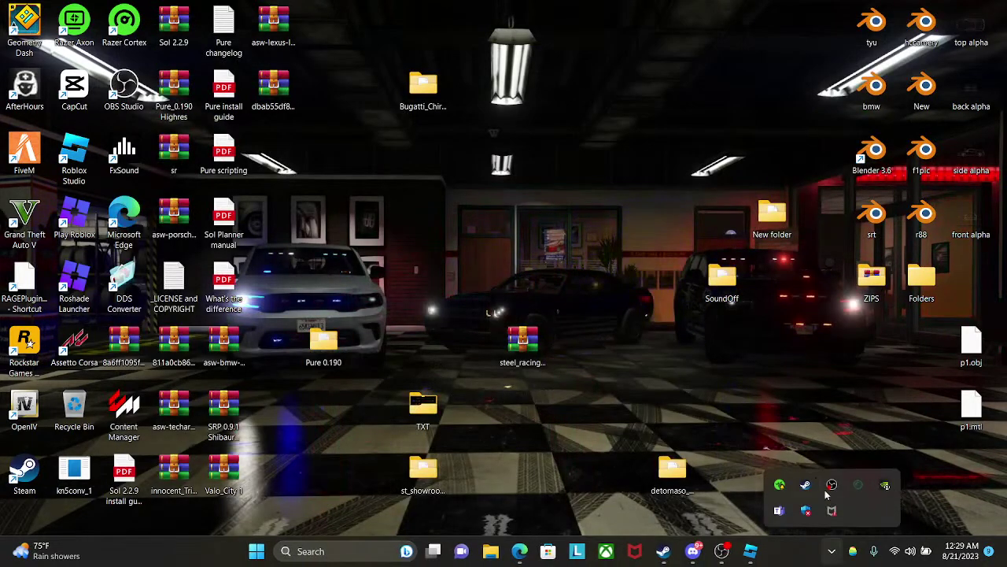
right_click(881, 486)
left_click(884, 477)
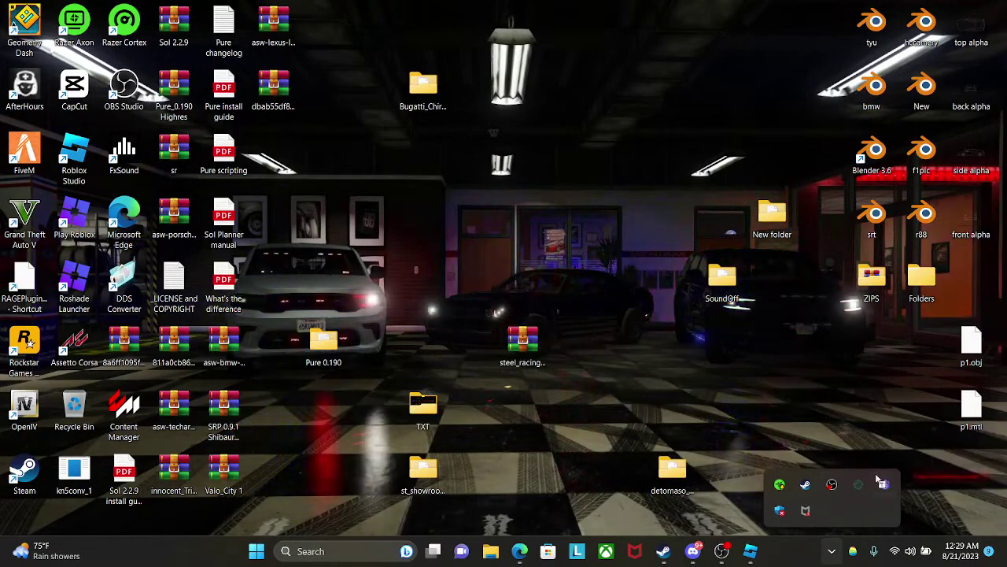
left_click(807, 381)
left_click(693, 550)
left_click(751, 551)
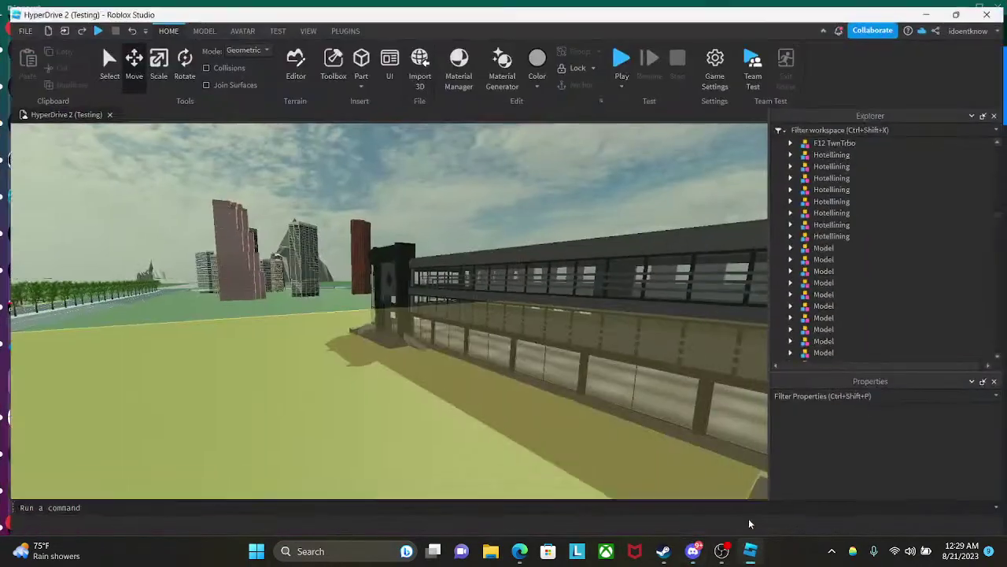
- Activate the Select tool and examine the mall building and its surroundings from outside
right_click_drag(506, 309, 504, 269)
key("e")
right_click_drag(271, 156, 271, 163)
key("w")
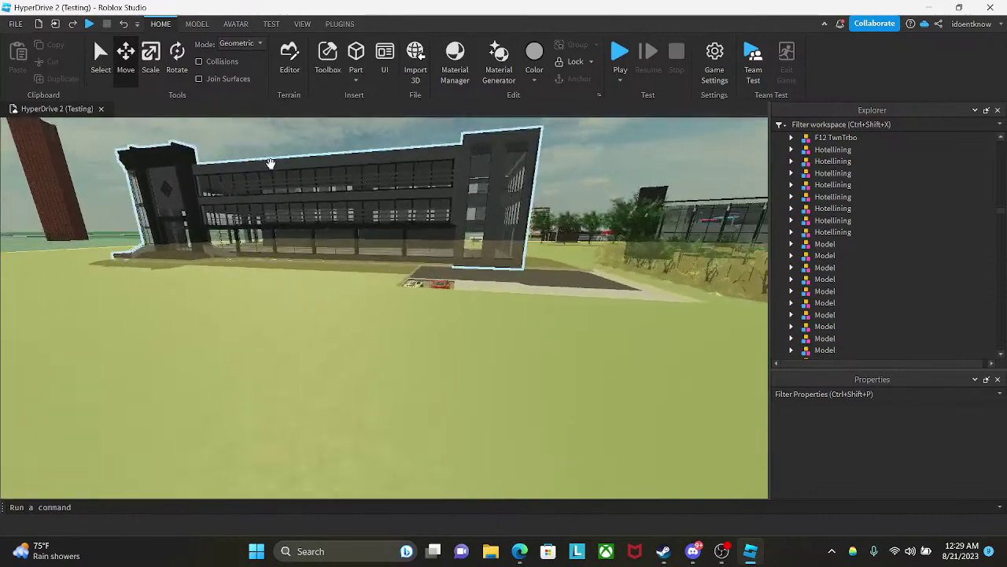
left_click(104, 61)
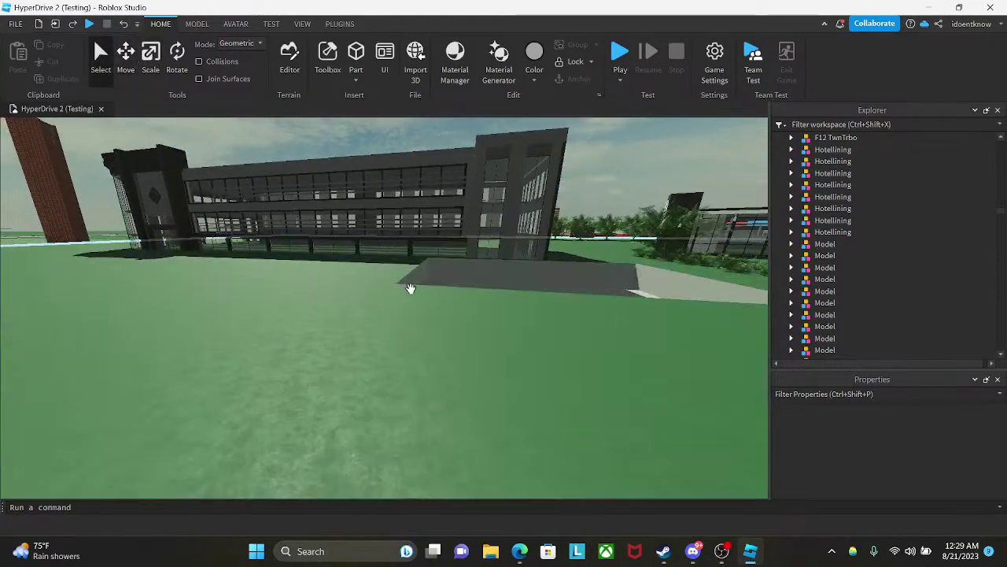
right_click_drag(409, 288, 410, 177)
key("e")
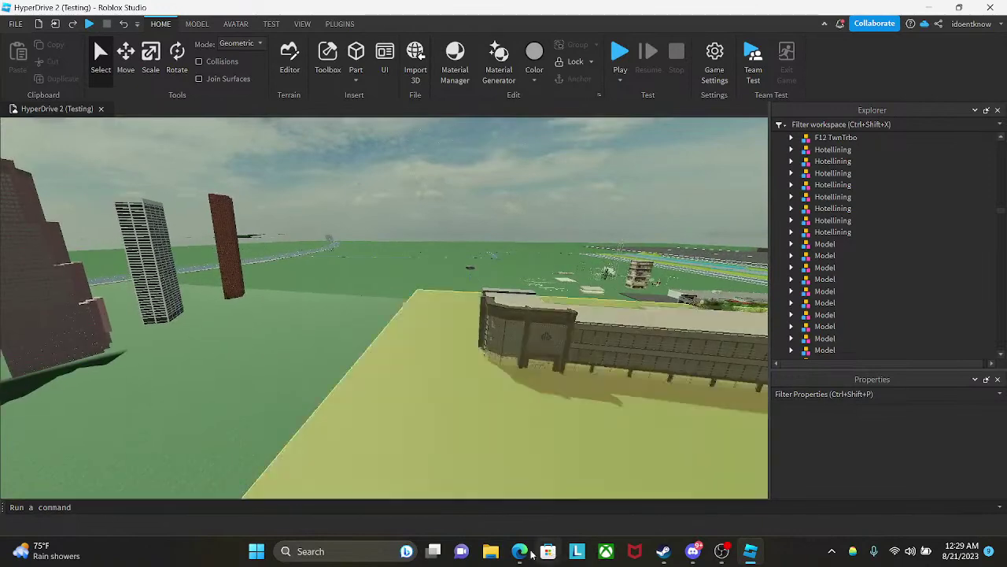
- Switch to the browser to play "ODESZA - A Moment Apart" from the YouTube mix and return to Roblox Studio
left_click(519, 551)
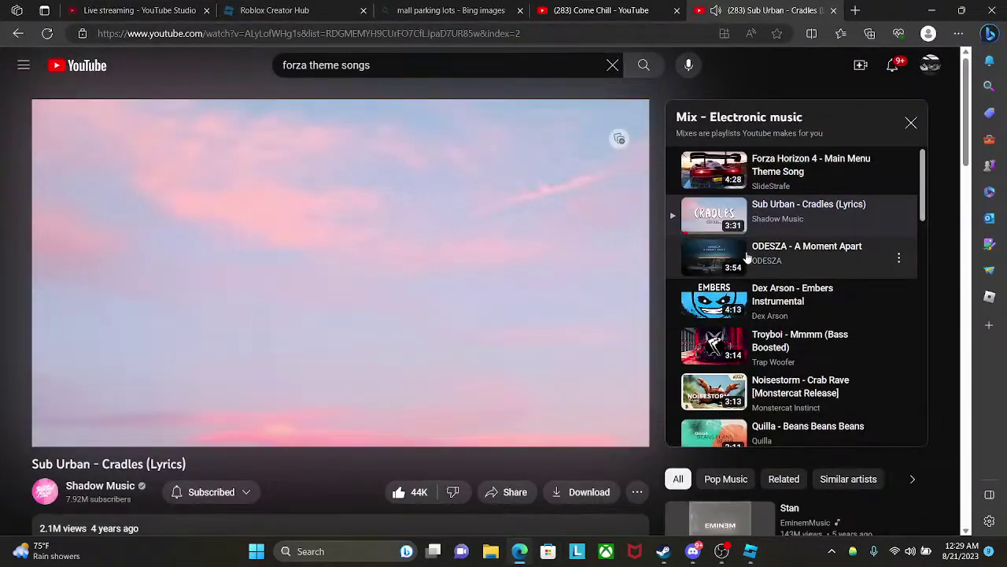
left_click(732, 267)
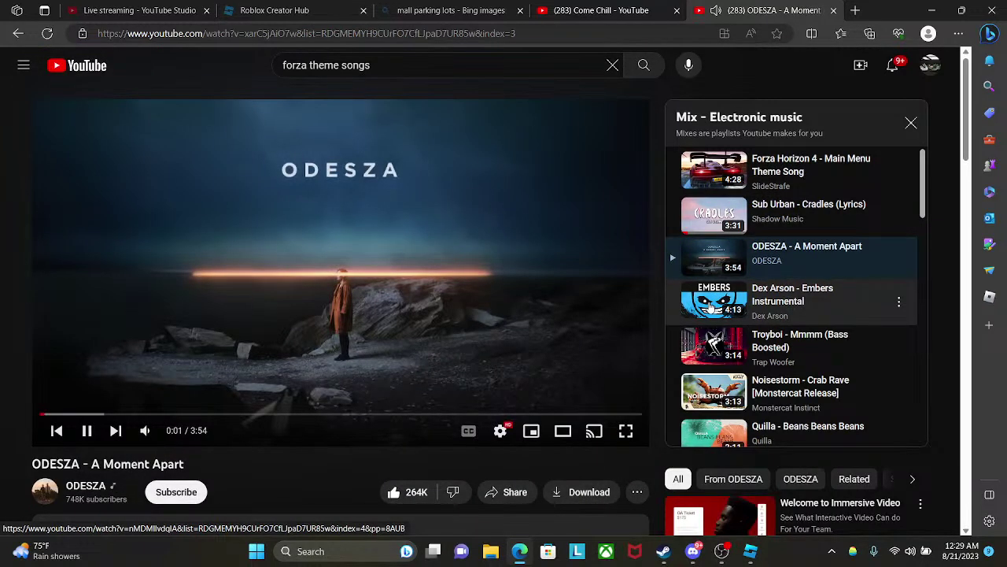
left_click(748, 555)
- Select the A-Chassis 1.6.1 car model beside the mall, focus the view on it and examine the area around it
right_click_drag(339, 277, 385, 243)
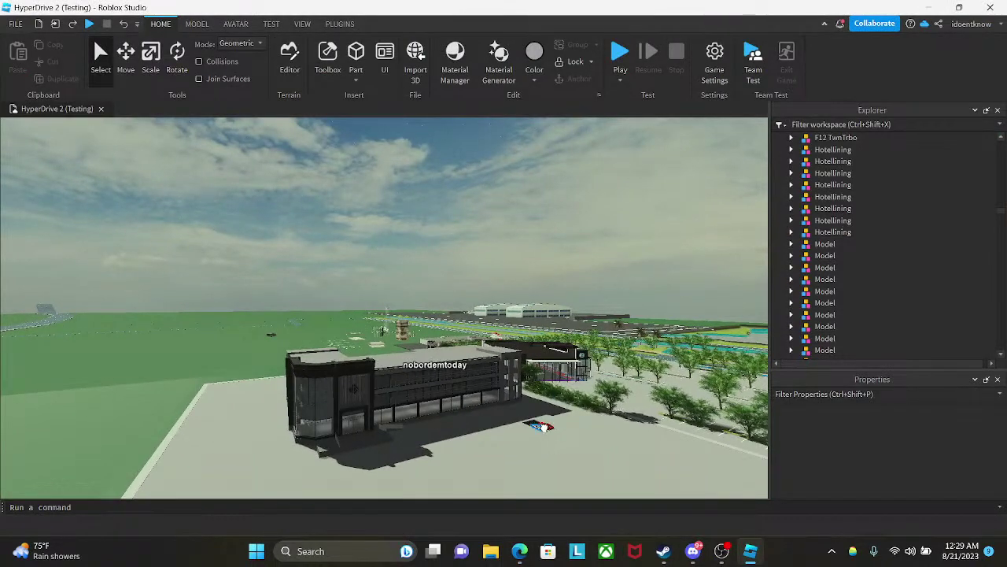
left_click(543, 427)
key("f")
key("w")
right_click_drag(543, 430, 517, 412)
key("w")
key("s")
key("w")
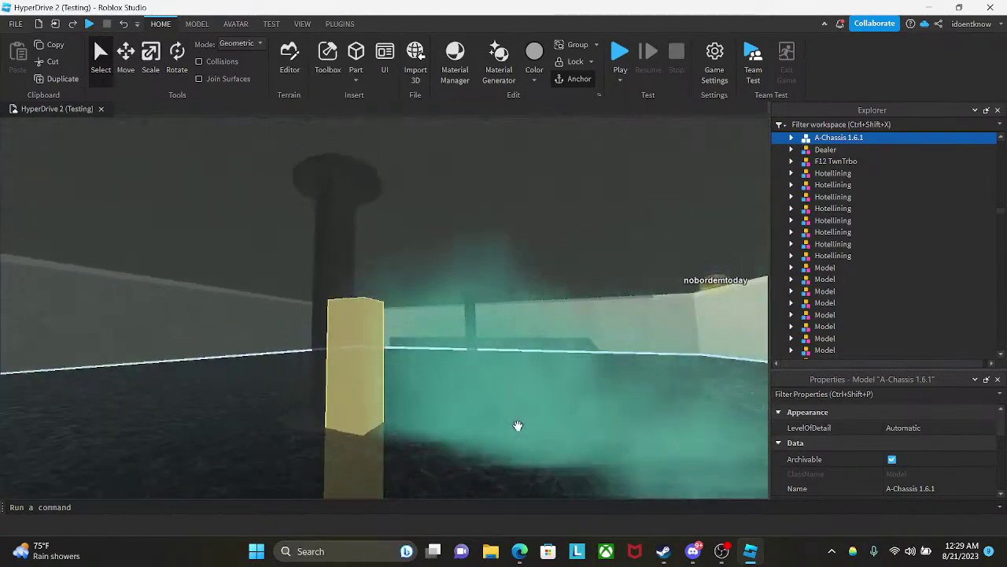
key("w")
right_click_drag(491, 443, 491, 443)
key("s")
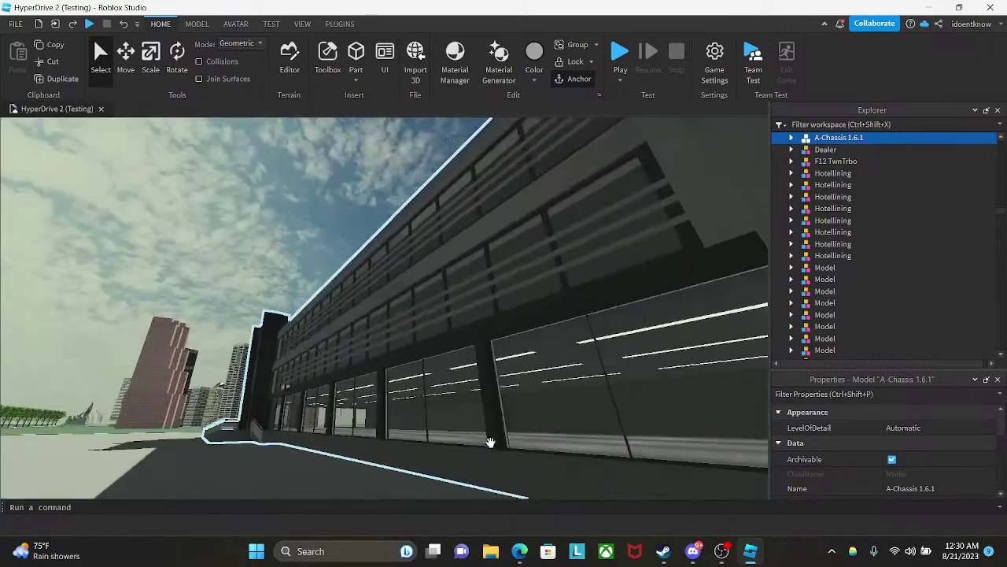
- Clear the selection and examine the mall's facade, ground-floor interior, entrance doors and the open lot in front
left_click(375, 280)
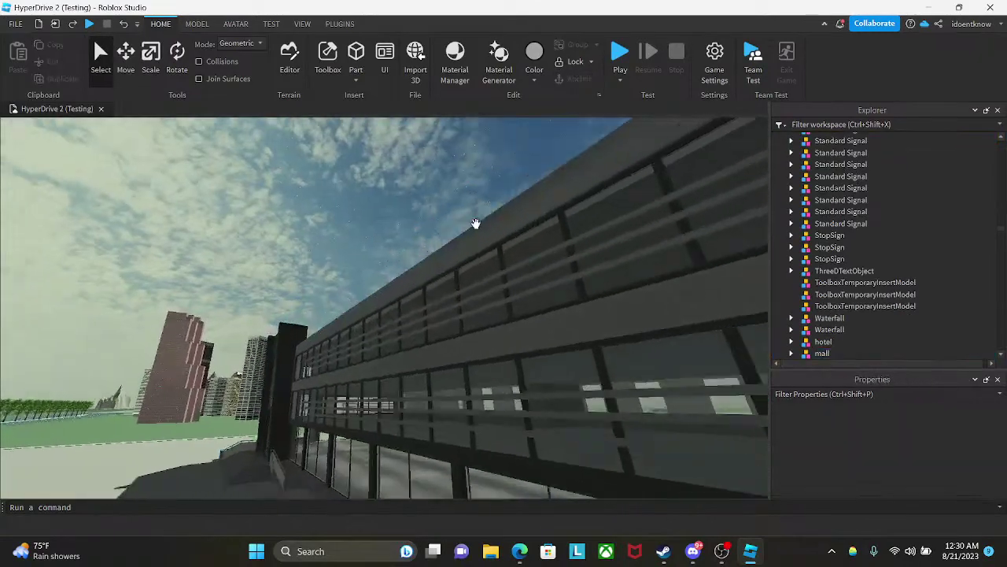
right_click_drag(554, 284, 555, 290)
key("w")
right_click_drag(554, 291, 554, 291)
key("w")
key("s")
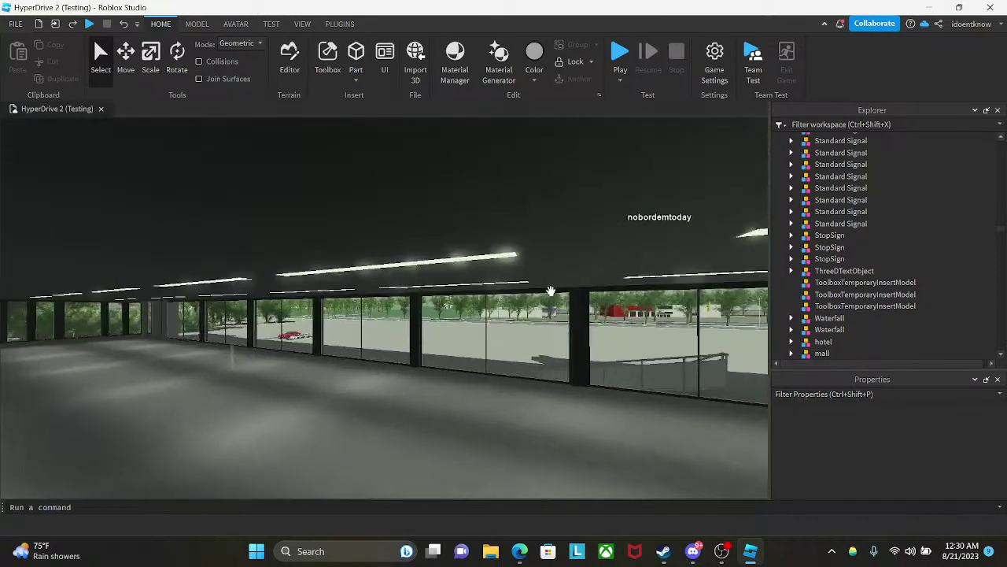
key("w")
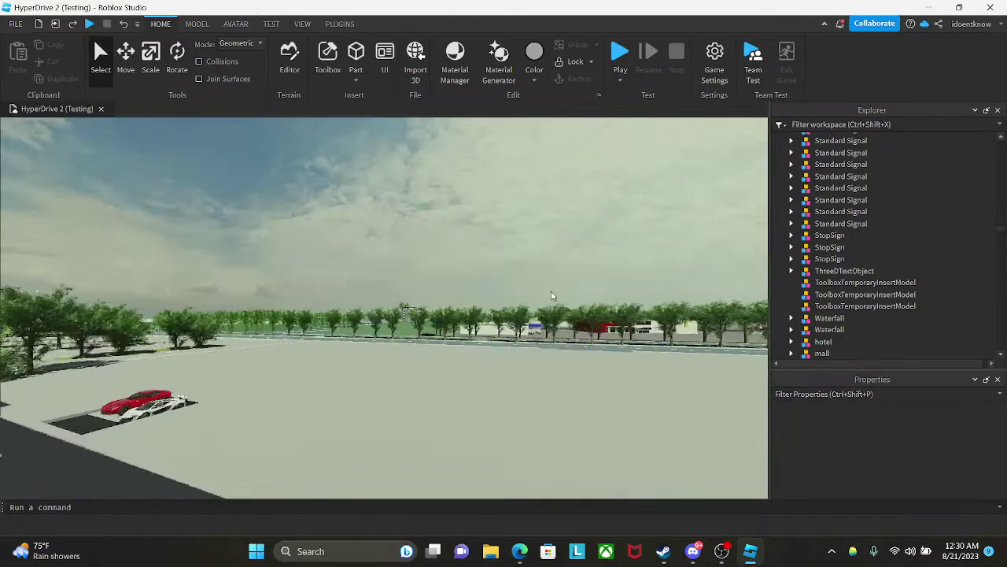
mouse_move(553, 292)
right_mouse_down()
mouse_move(521, 290)
mouse_move(559, 286)
mouse_move(551, 291)
right_mouse_up()
key("w")
key("w")
key("w")
key("w")
key("w")
key("w")
key("w")
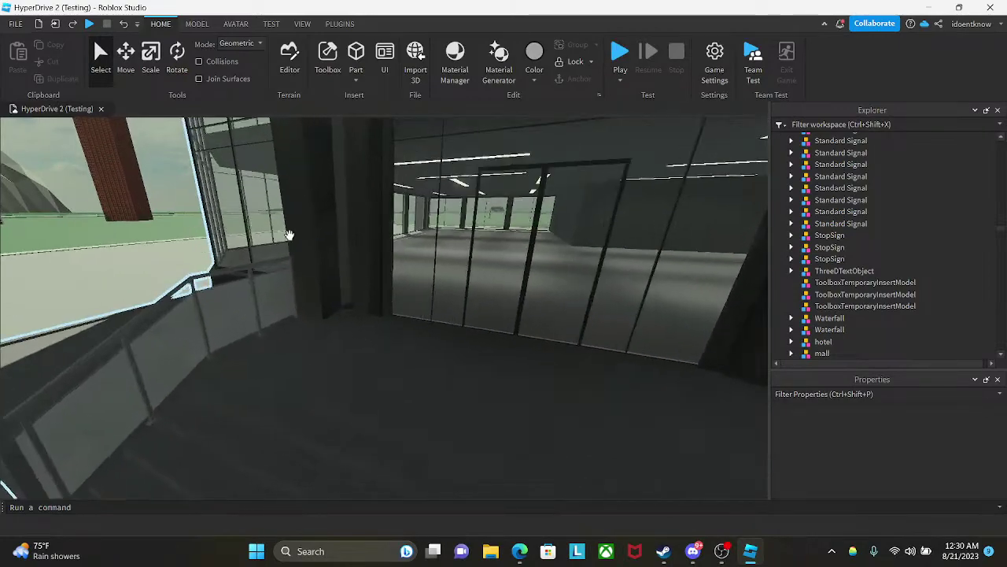
right_click_drag(288, 234, 291, 240)
key("w")
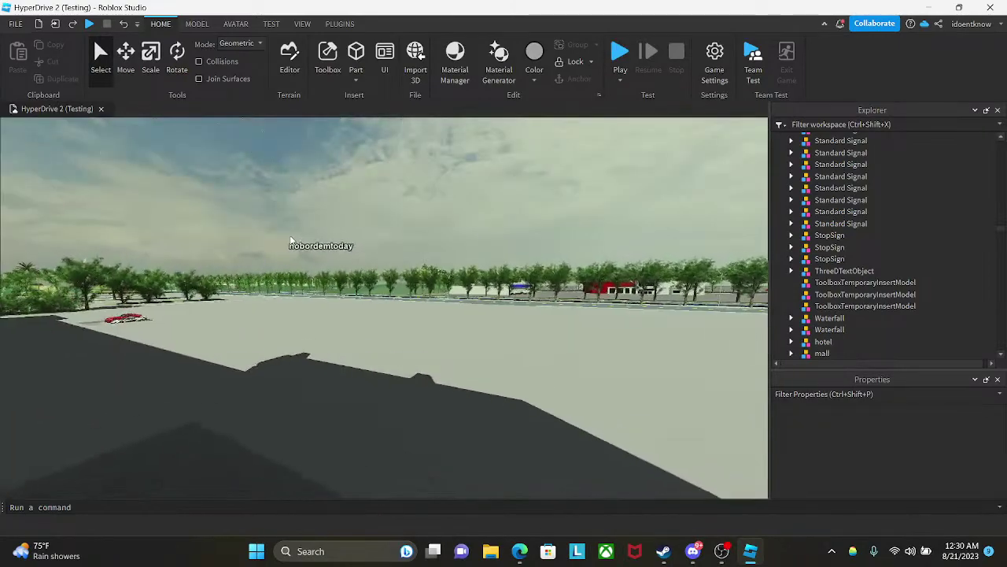
right_click_drag(456, 229, 438, 239)
key("s")
key("w")
key("w")
key("w")
key("w")
key("s")
key("s")
key("w")
right_click_drag(506, 241, 521, 246)
key("w")
key("w")
key("w")
- Select the hotel model, focus the view on it and examine the adjoining roads and lots
left_click(95, 252)
key("f")
right_click_drag(191, 220, 191, 220)
key("w")
right_click_drag(247, 182, 248, 182)
key("s")
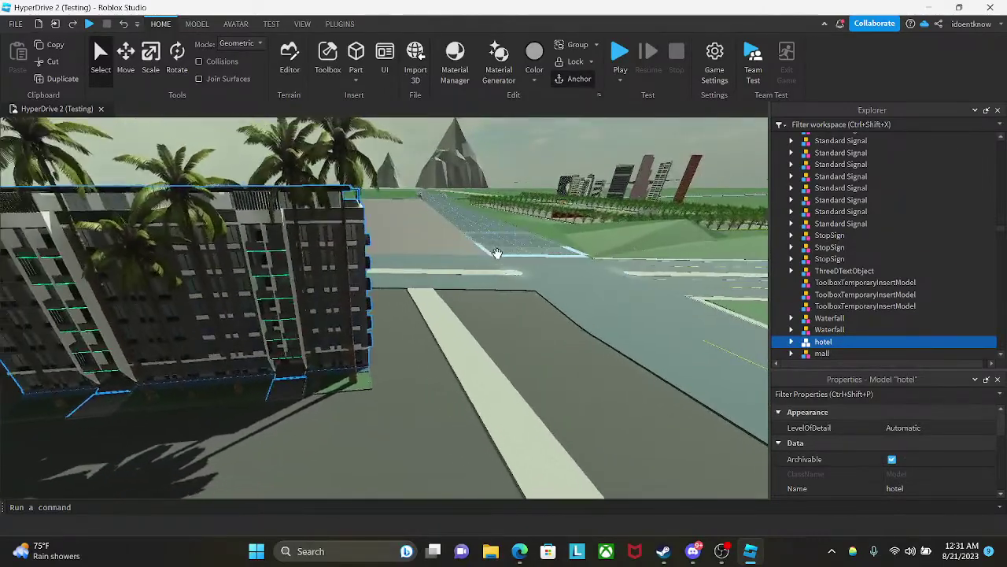
mouse_move(497, 254)
right_mouse_down()
mouse_move(567, 275)
mouse_move(498, 269)
right_mouse_up()
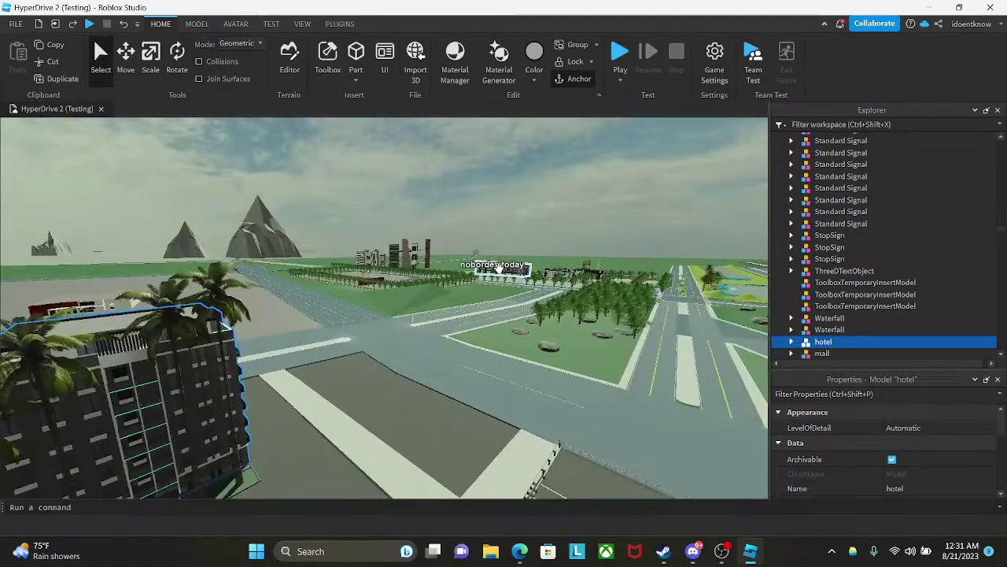
- Select the mall model, focus the view on it and examine the neighbouring car dealership's forecourt
left_click(498, 268)
key("f")
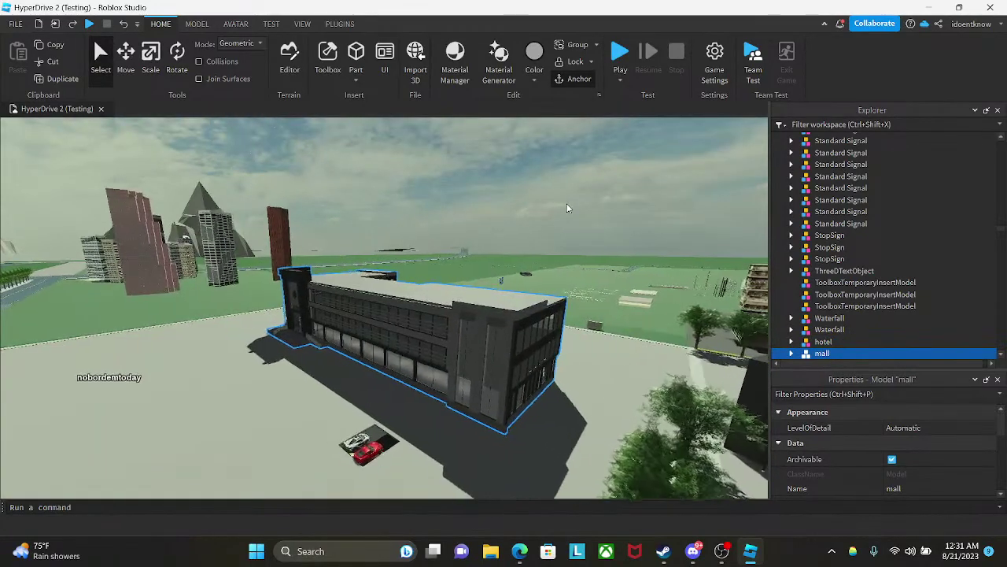
key("w")
right_click_drag(567, 203, 570, 208)
key("w")
key("w")
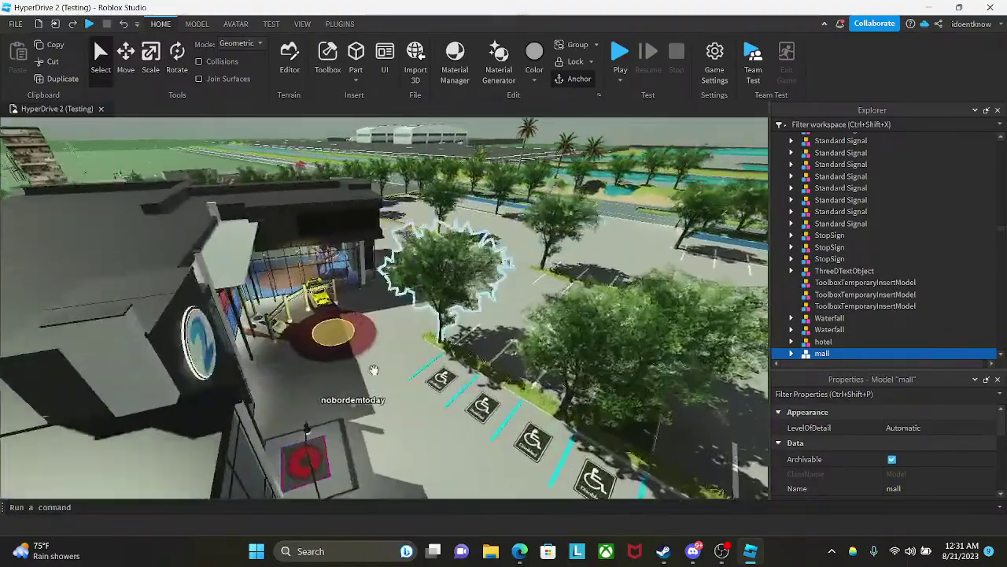
key("w")
- Select the Bullin Ruma 999 model inside the Dealer model and inspect the car pack display outside the dealership
left_click(325, 298)
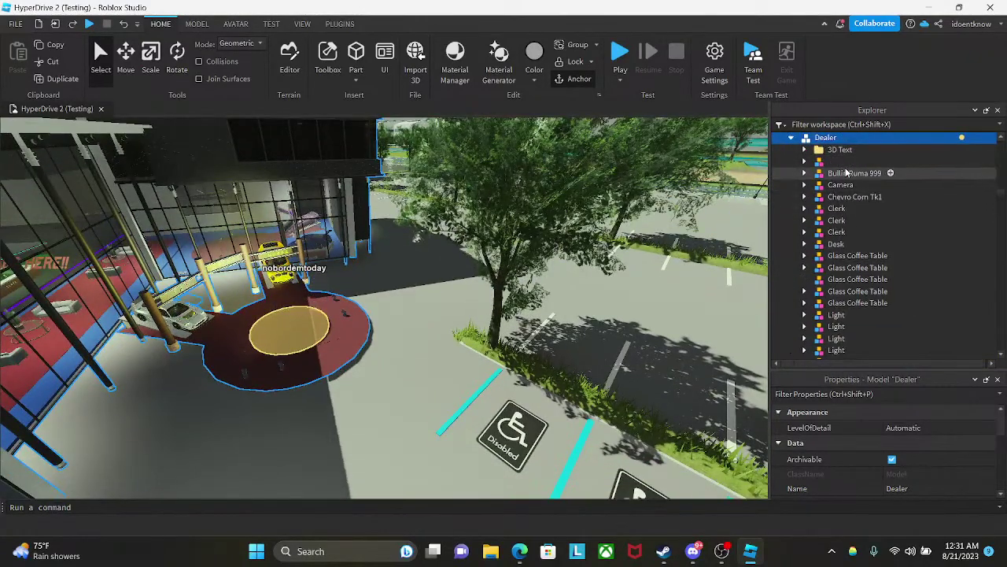
left_click(847, 172)
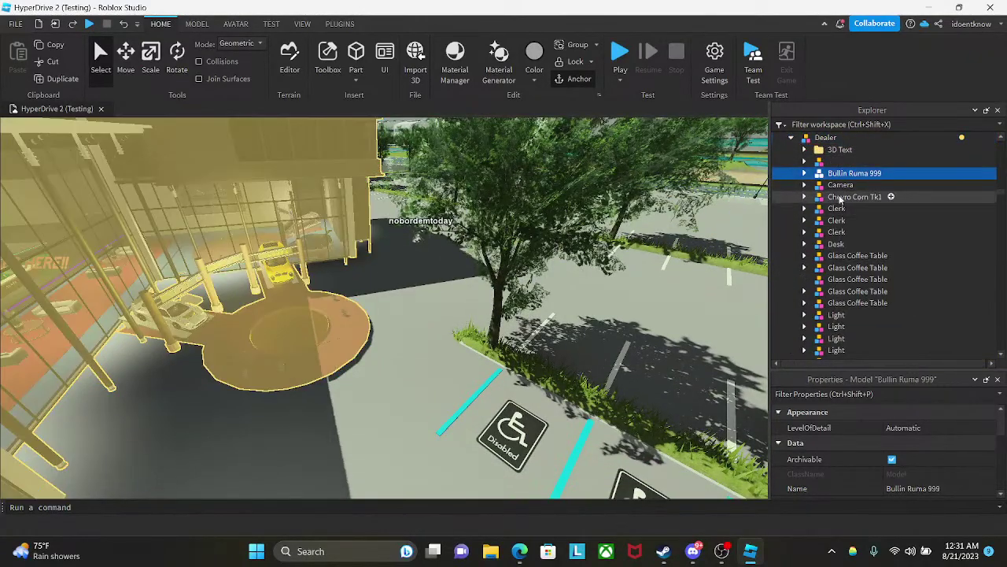
right_click_drag(640, 228, 596, 247)
key("s")
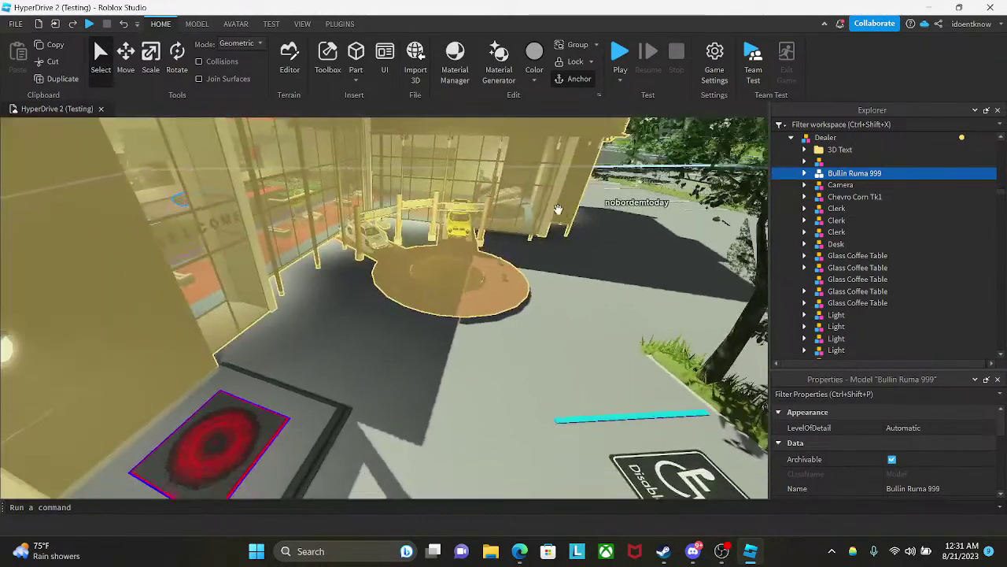
right_click(520, 181)
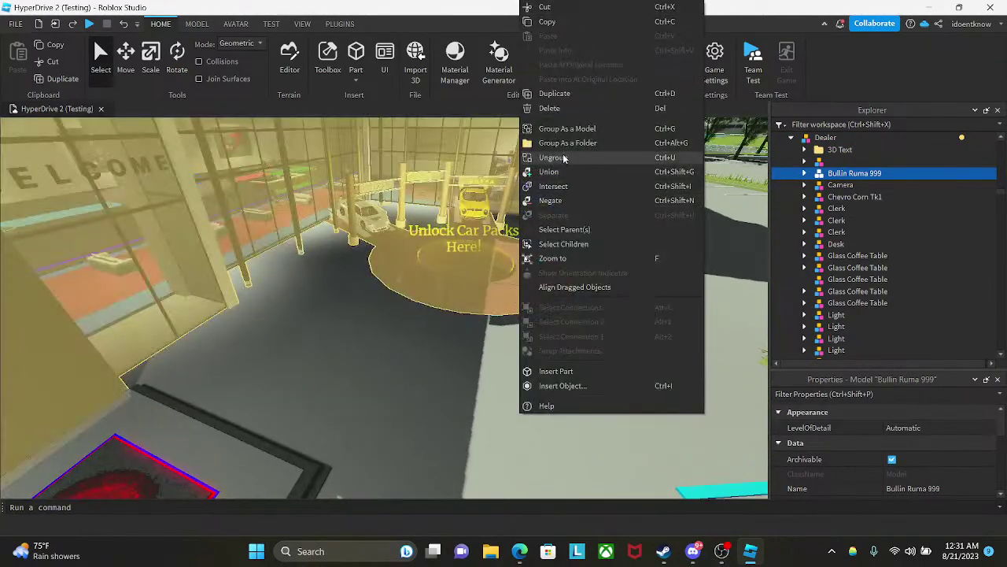
left_click(504, 189)
right_click_drag(525, 279, 508, 245)
key("s")
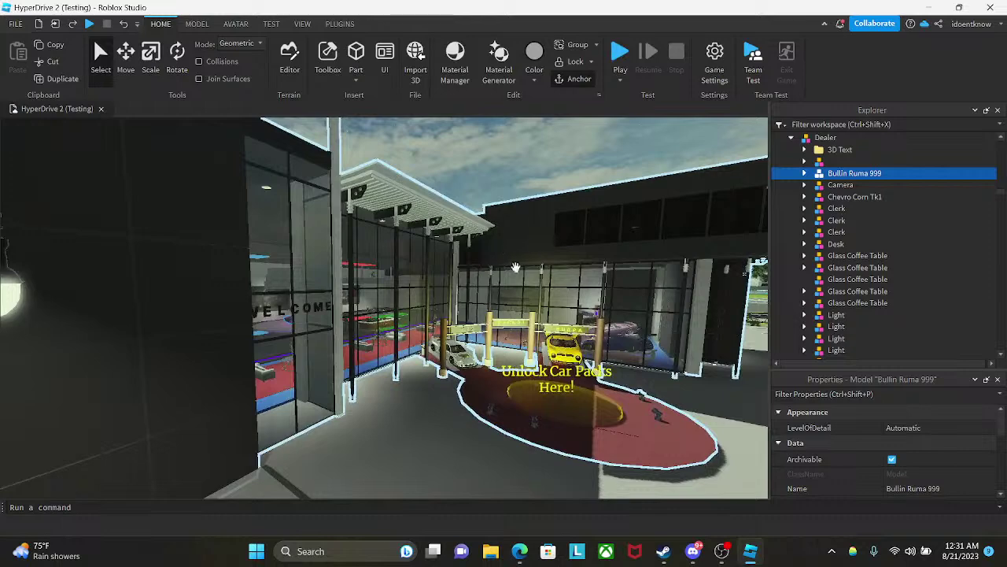
- Ungroup the Dealer model into its separate objects and clear the selection
right_click(515, 331)
left_click(468, 183)
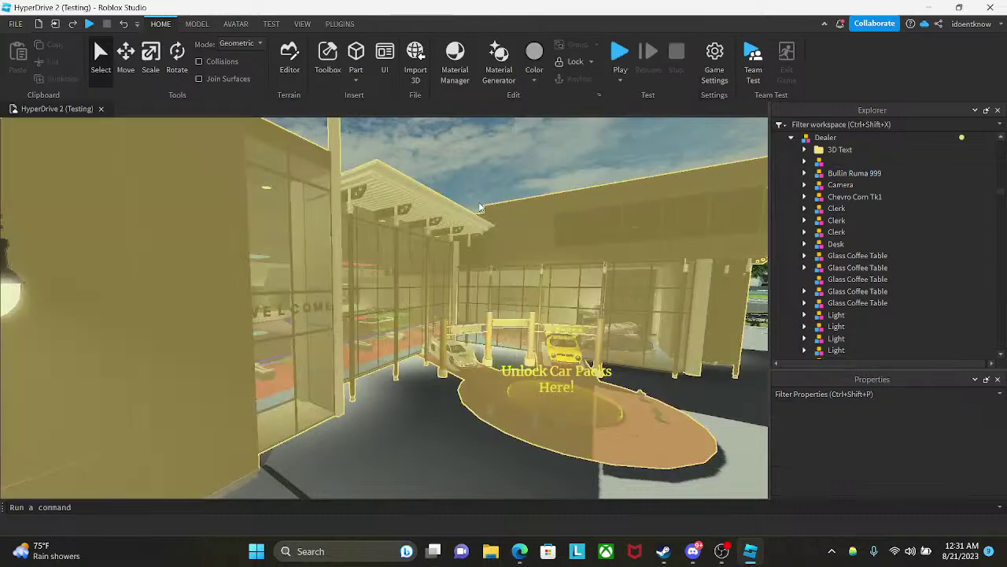
right_click(513, 270)
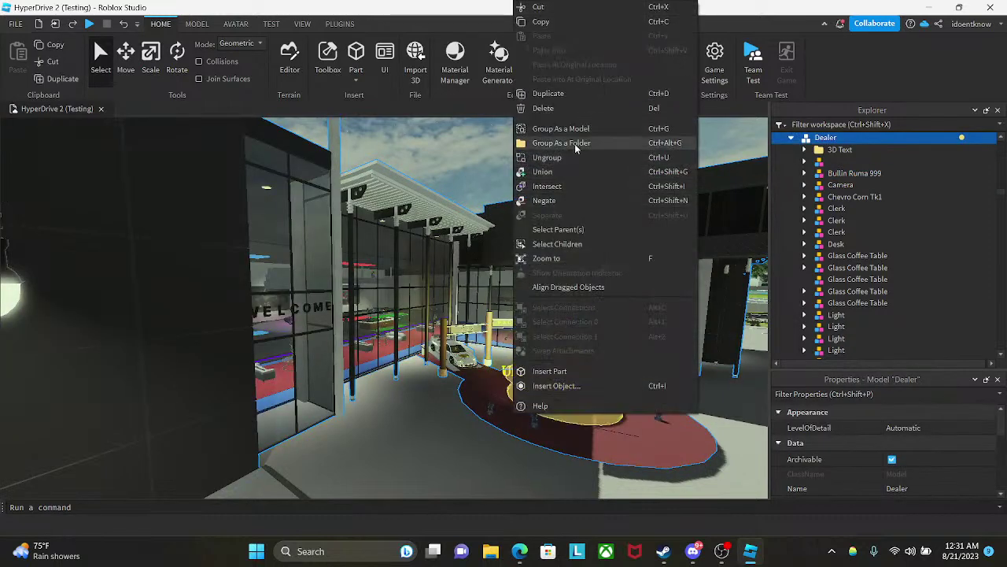
left_click(552, 155)
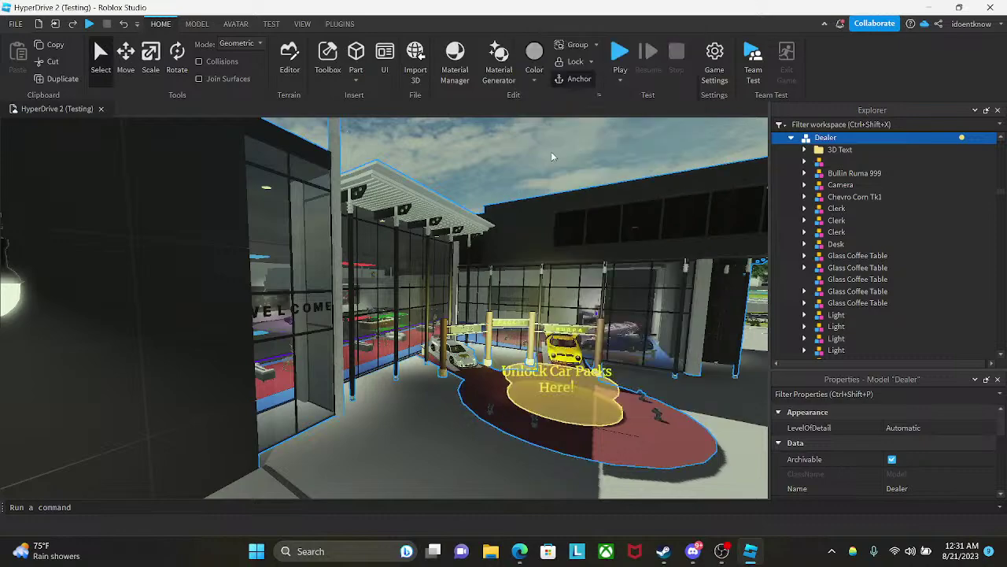
right_click(606, 214)
left_click(611, 161)
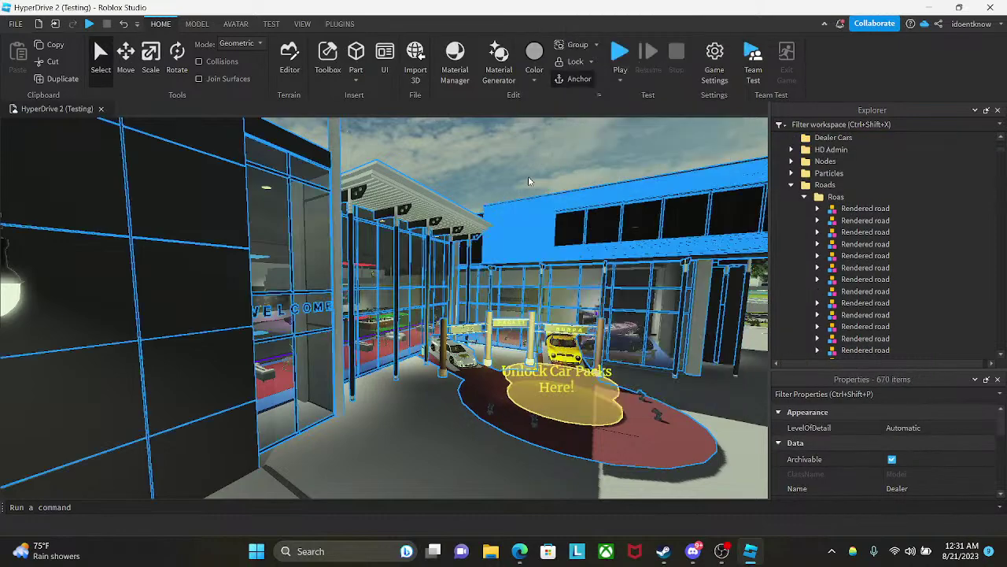
left_click(523, 173)
- Examine the "Unlock Car Packs Here!" display and its placement inside the mall's ground floor
right_click_drag(542, 330, 486, 159)
right_click(550, 322)
left_click(504, 365)
key("s")
key("s")
scroll(594, 314, "down", 8)
key("w")
scroll(594, 314, "down", 4)
scroll(593, 314, "down", 4)
key("w")
key("w")
key("s")
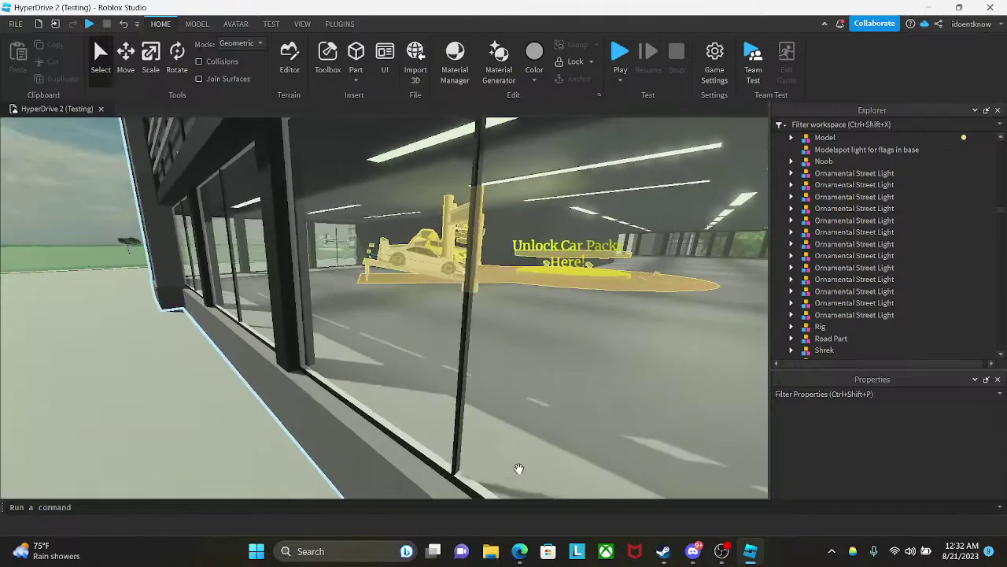
- Check the music video in the browser, then switch to Discord and read the new messages in the "cancerous gc" group chat
left_click(520, 551)
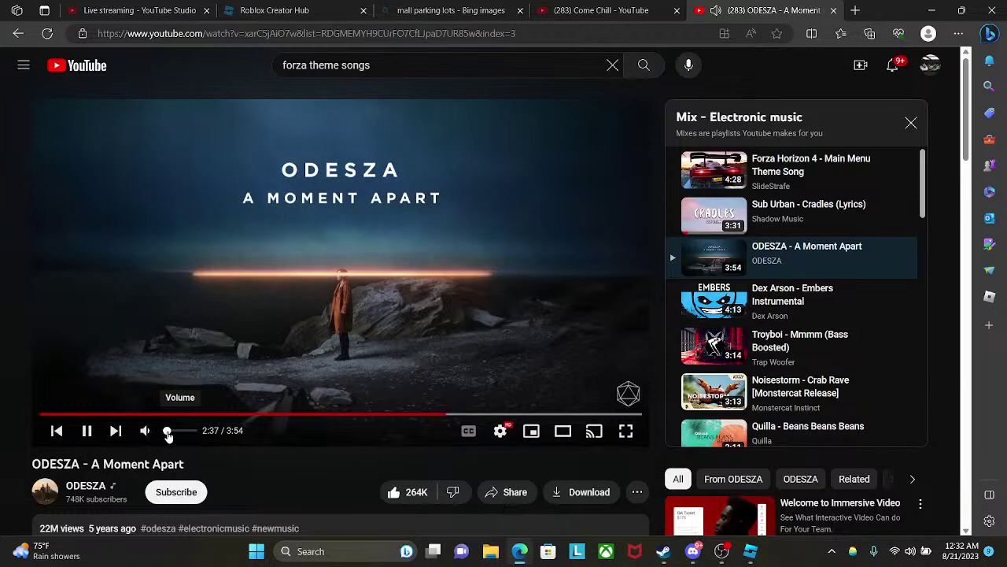
left_click(692, 551)
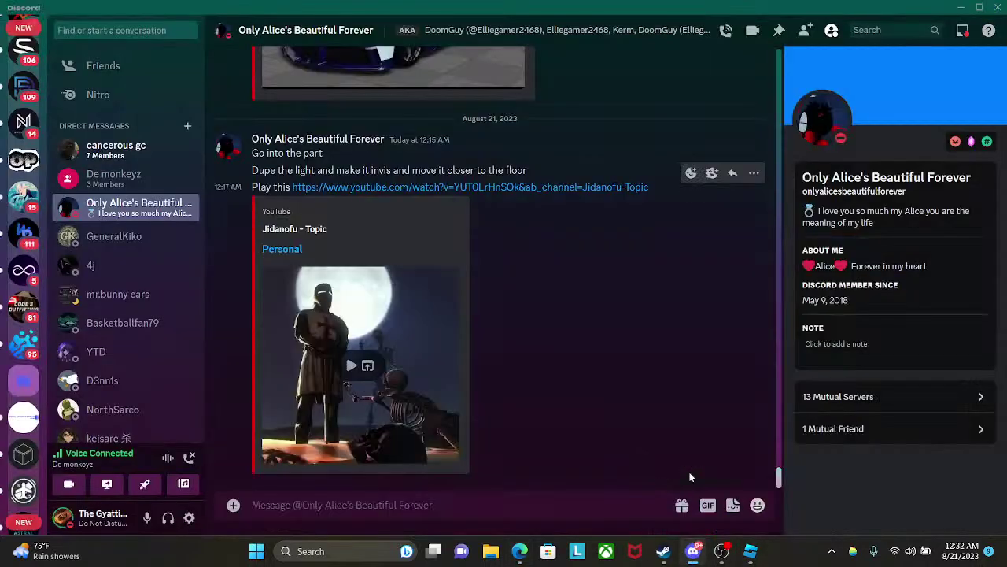
left_click(154, 152)
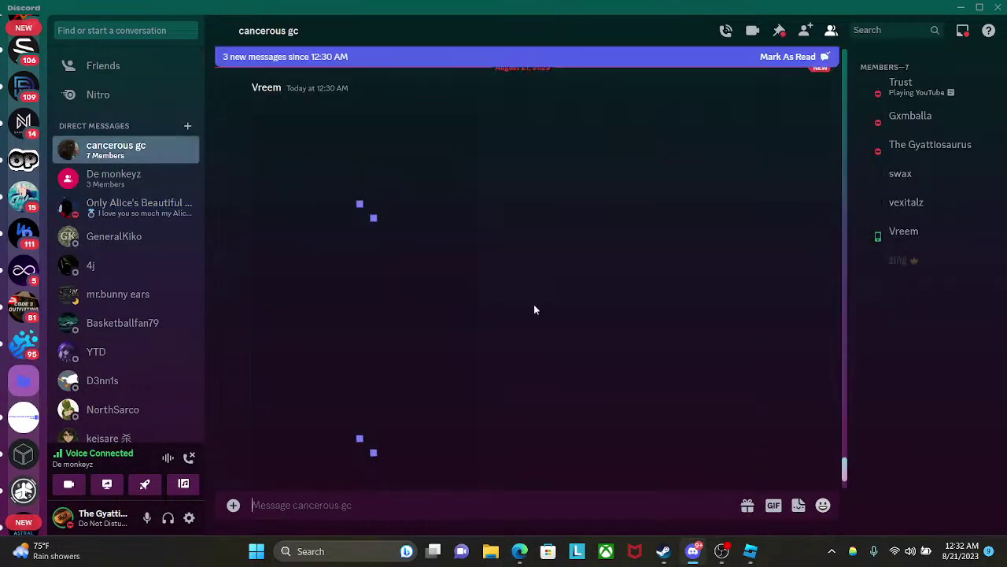
scroll(562, 394, "up", 2)
scroll(563, 395, "down", 3)
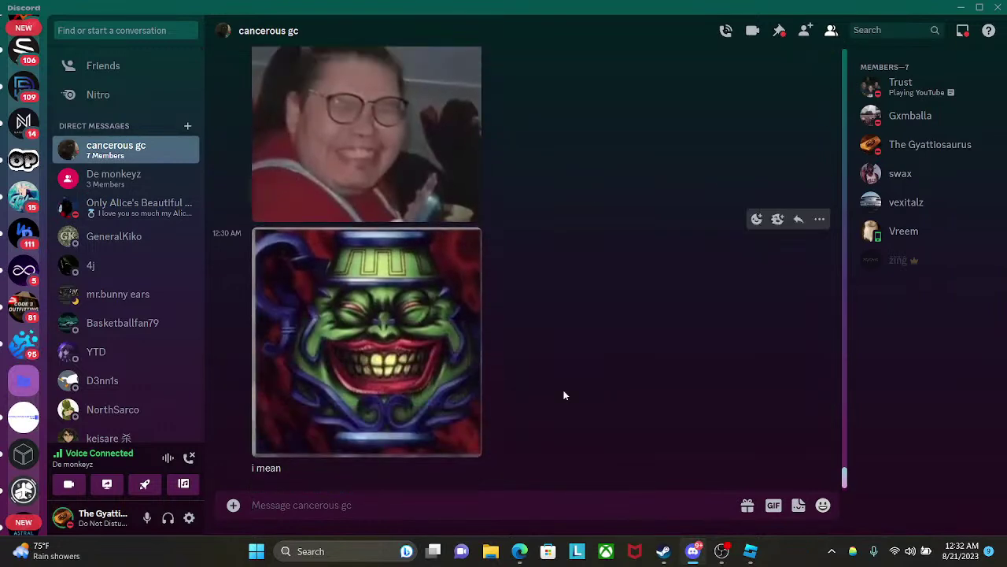
- View the two posted images in the group chat at full size and return to the conversation
left_click(438, 169)
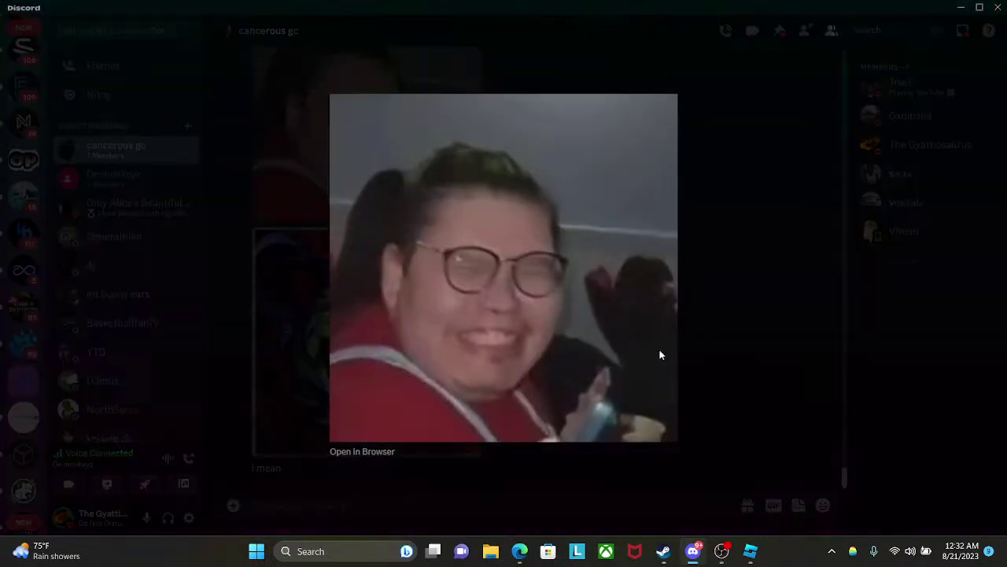
left_click(716, 300)
left_click(425, 331)
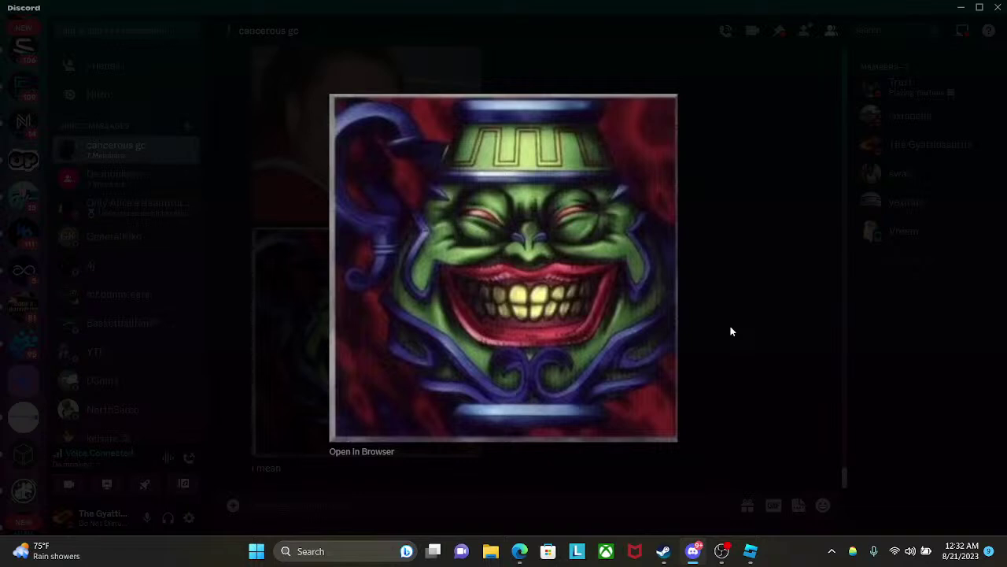
left_click(782, 345)
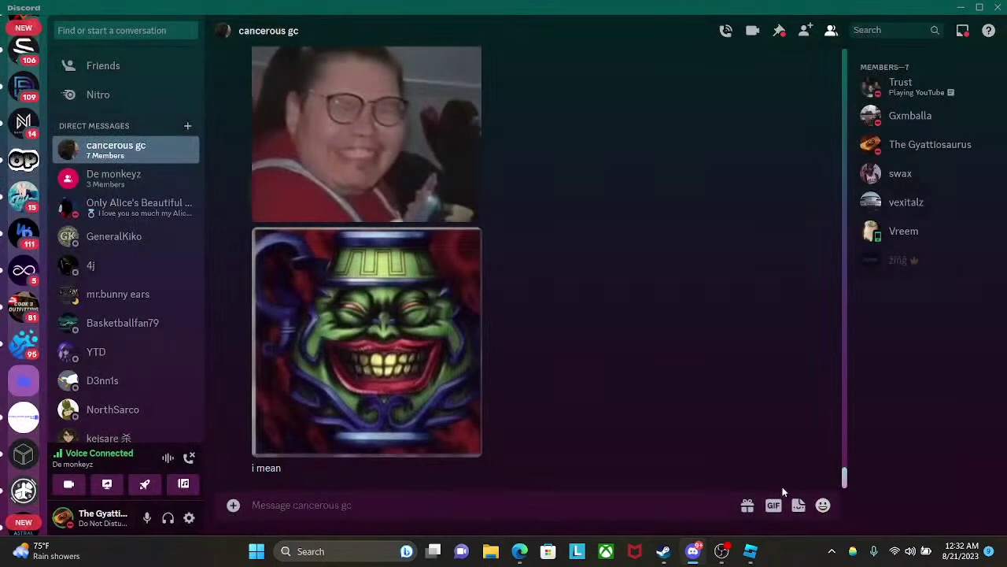
- Switch to Roblox Studio, look through the mall's interior and survey the surrounding HyperDrive 2 map from above
left_click(751, 550)
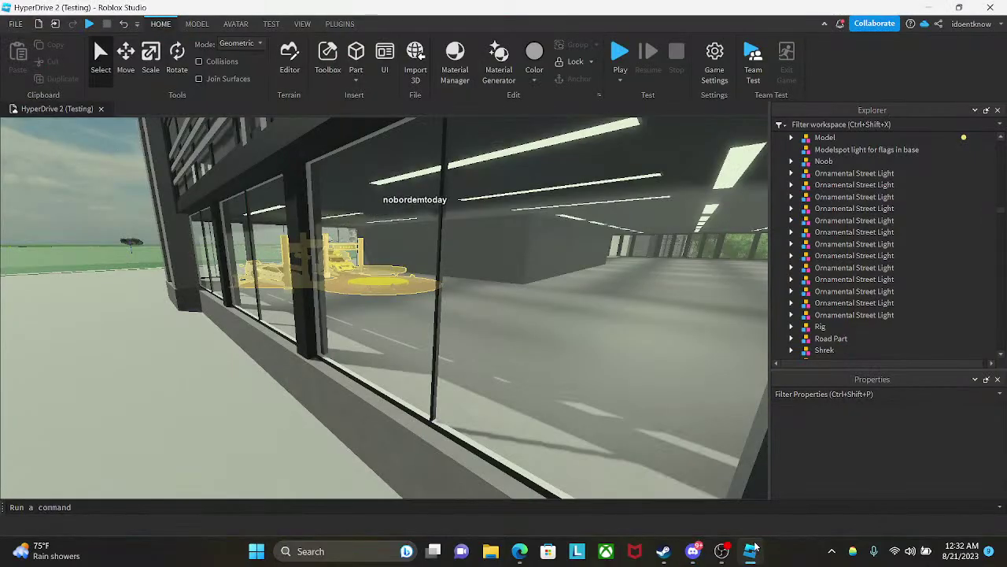
key("w")
right_click_drag(486, 430, 486, 430)
key("w")
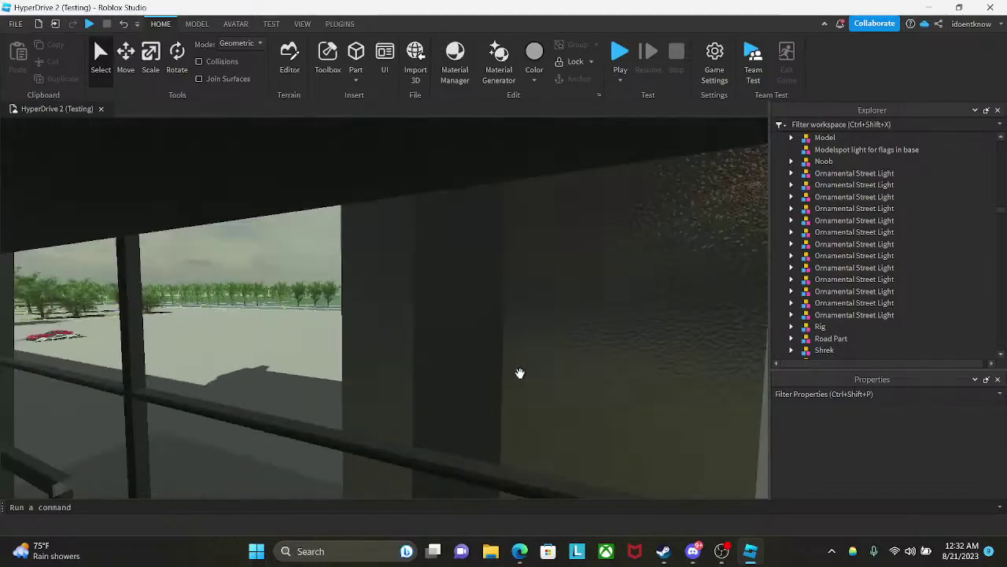
key("w")
right_click_drag(519, 370, 553, 270)
key("e")
key("s")
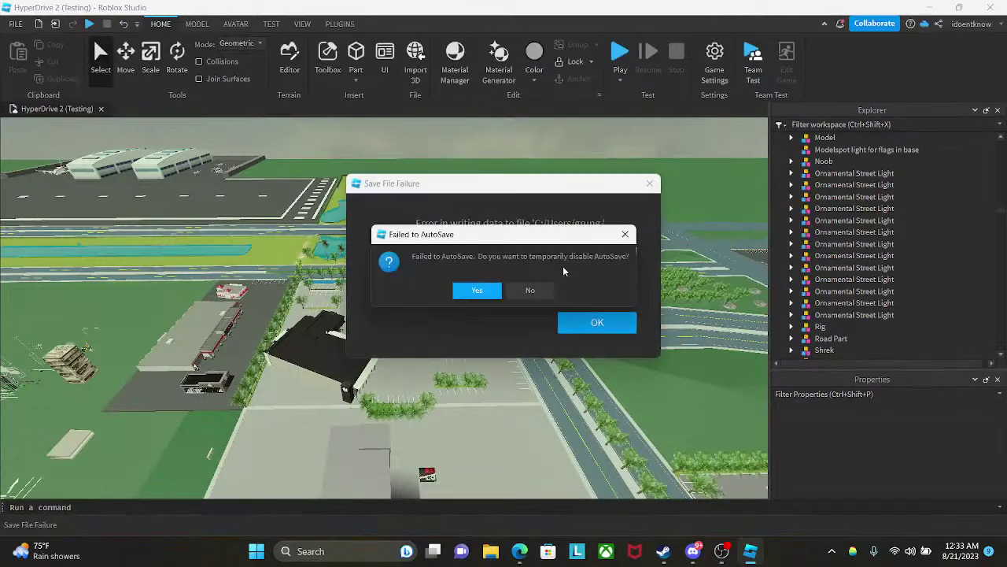
- Temporarily disable AutoSave and dismiss the save file failure notice
left_click(473, 292)
left_click(598, 322)
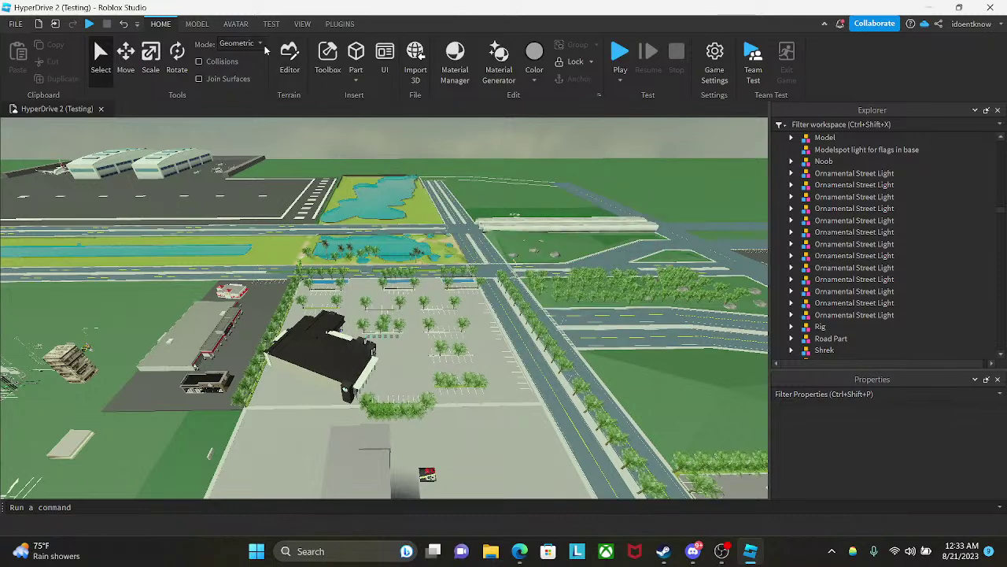
left_click(302, 24)
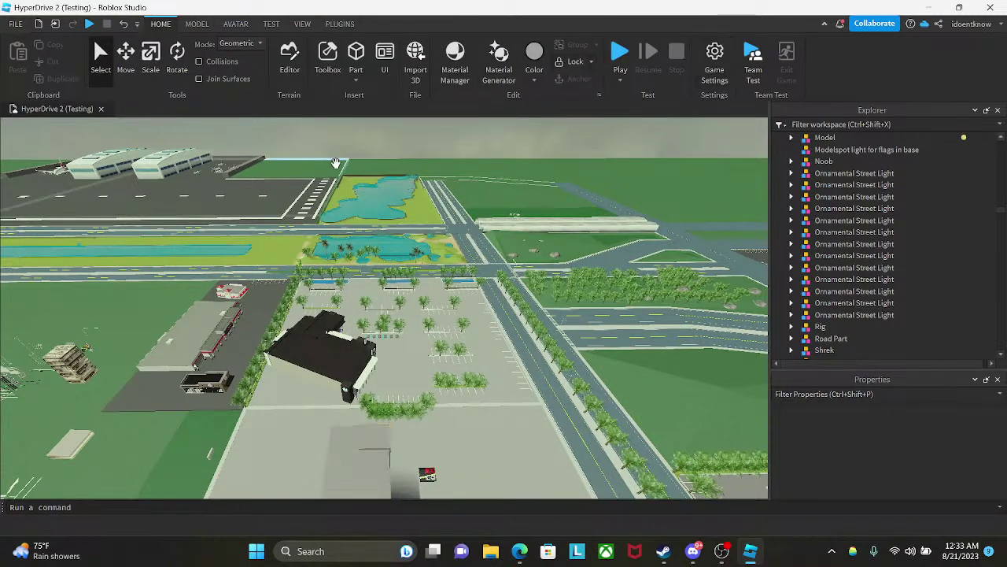
- Review the Basic Info, World and Other sections of the Game Settings, discarding any changes on closing
left_click(727, 47)
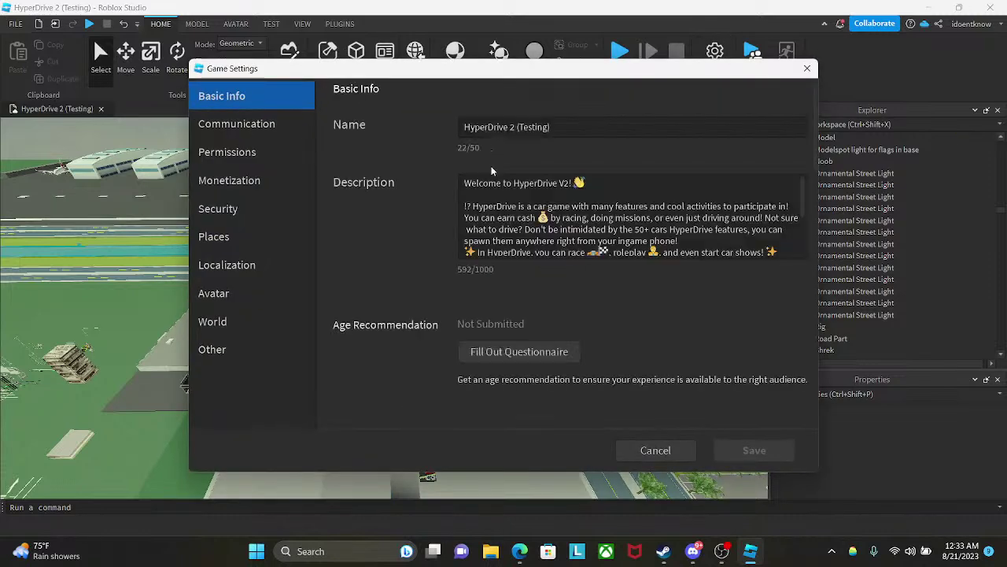
scroll(494, 274, "down", 15)
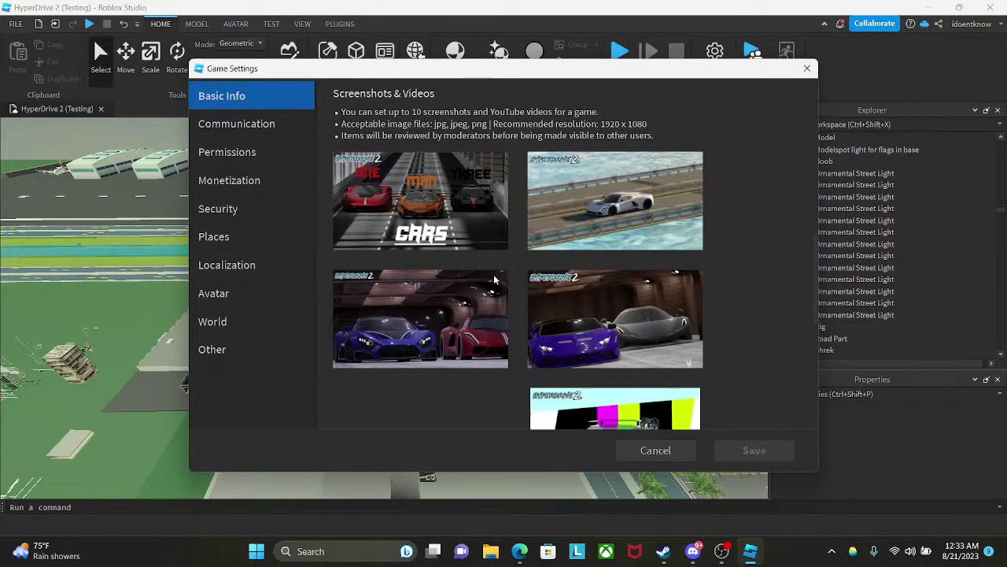
scroll(495, 279, "down", 5)
left_click(259, 356)
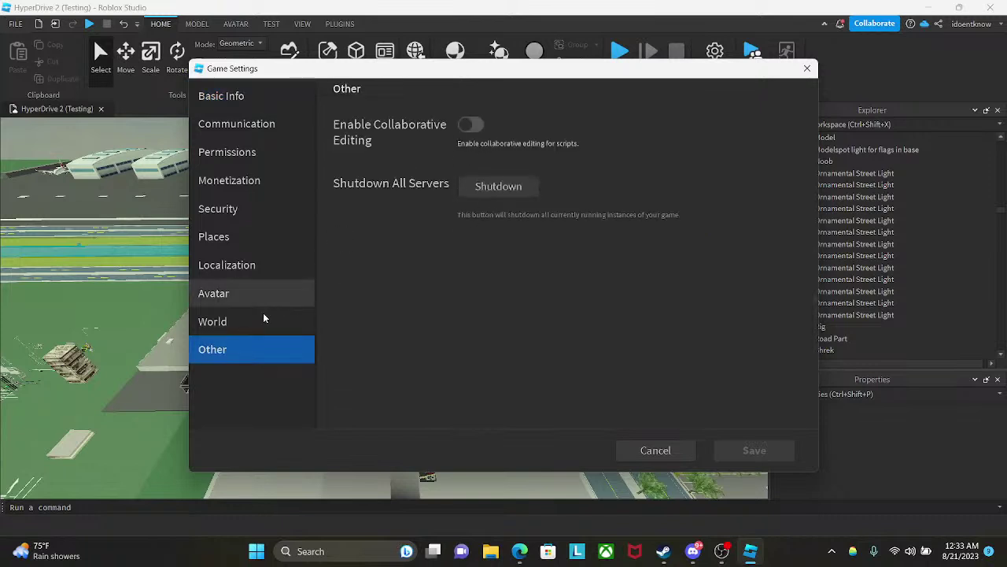
left_click(263, 319)
left_click(244, 352)
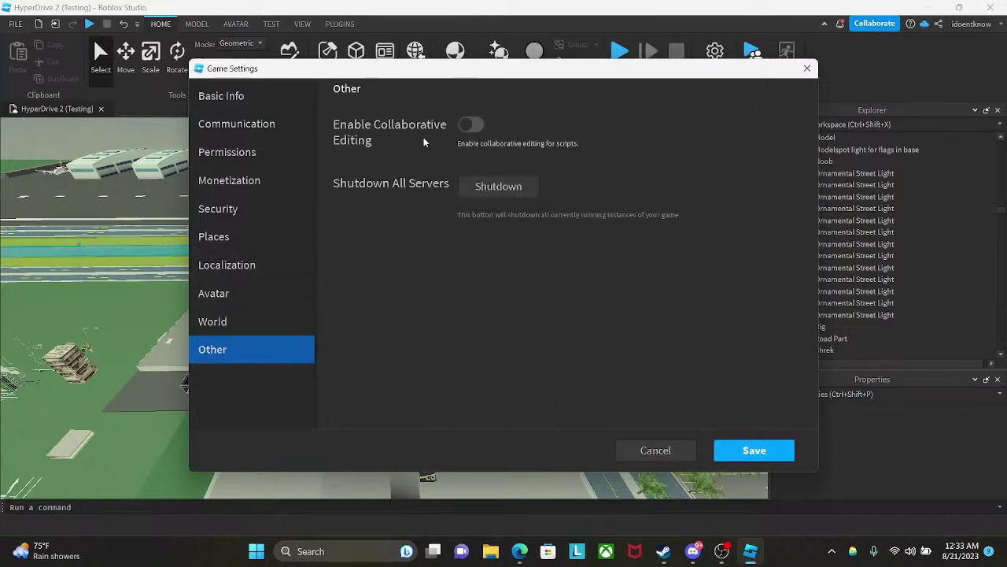
left_click(807, 69)
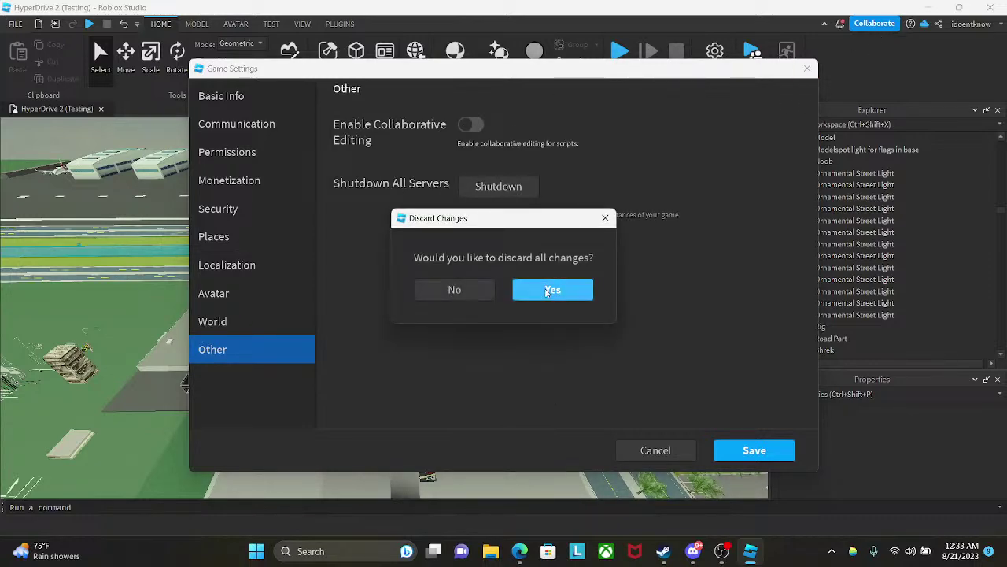
left_click(547, 291)
- Look through the place's collaborators and their access levels, and close the list without editing it
left_click(876, 22)
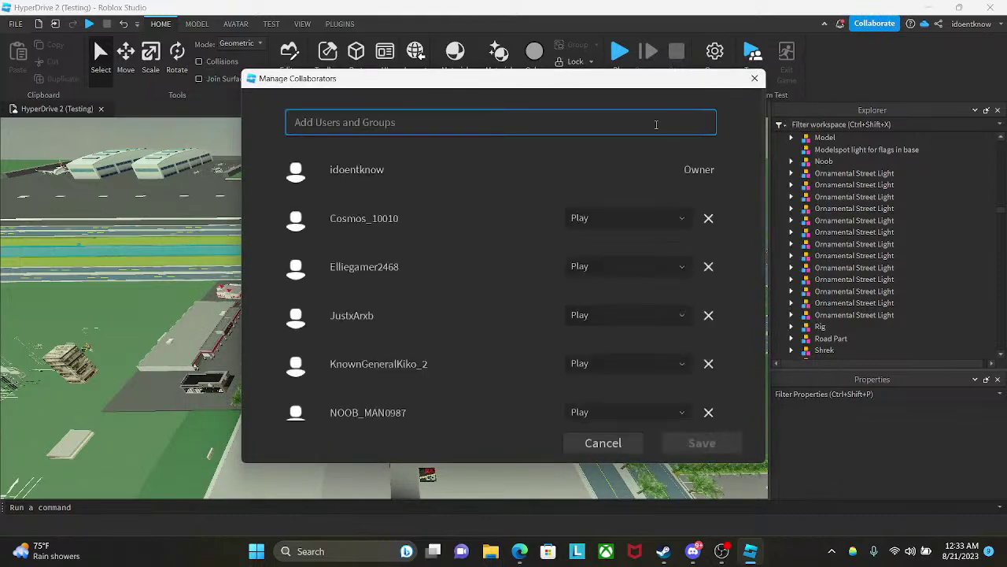
scroll(452, 186, "down", 3)
left_click(756, 78)
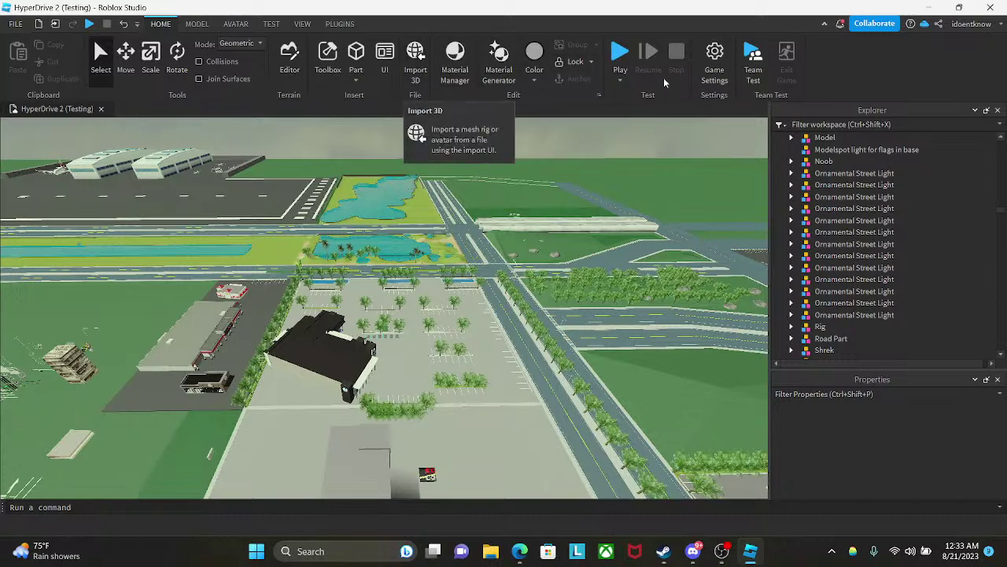
- Check the Communication, Permissions, Monetization and Security sections of the Game Settings and close them unchanged
left_click(714, 59)
left_click(238, 126)
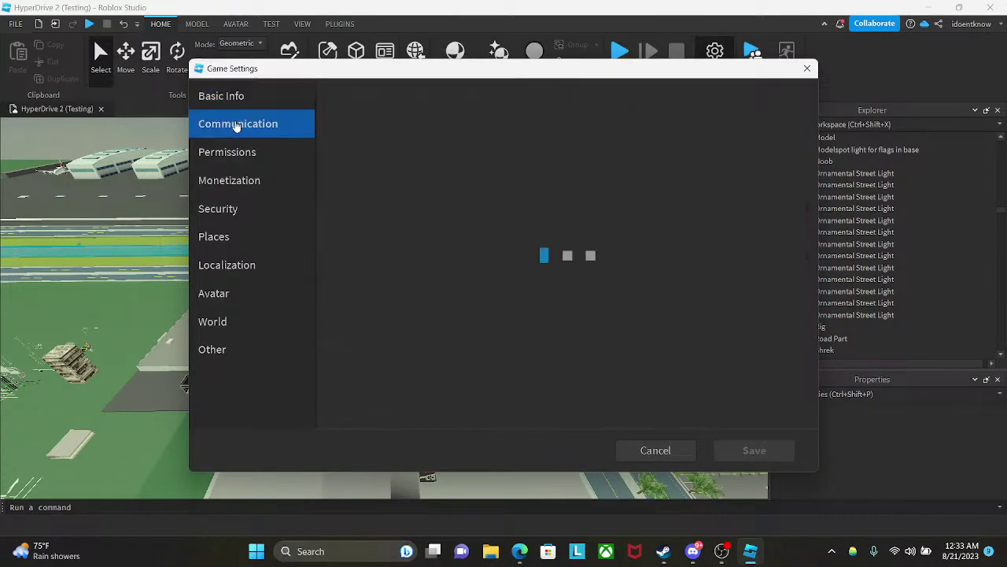
left_click(250, 152)
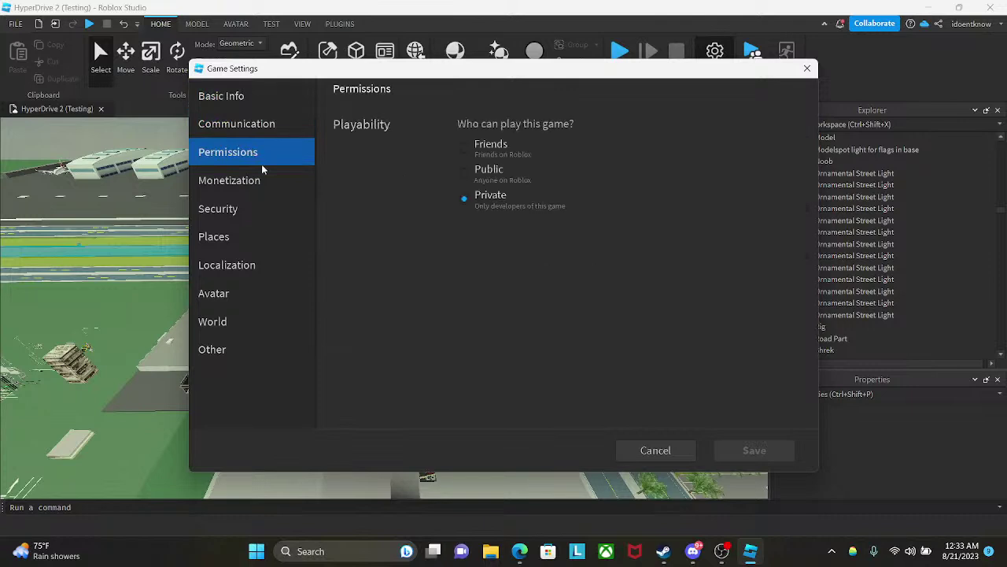
left_click(266, 180)
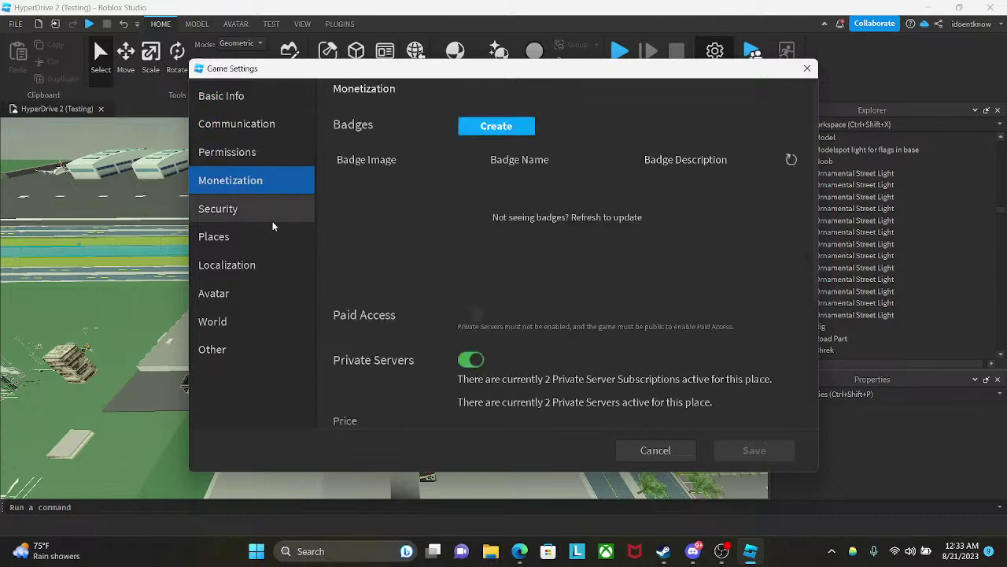
left_click(273, 212)
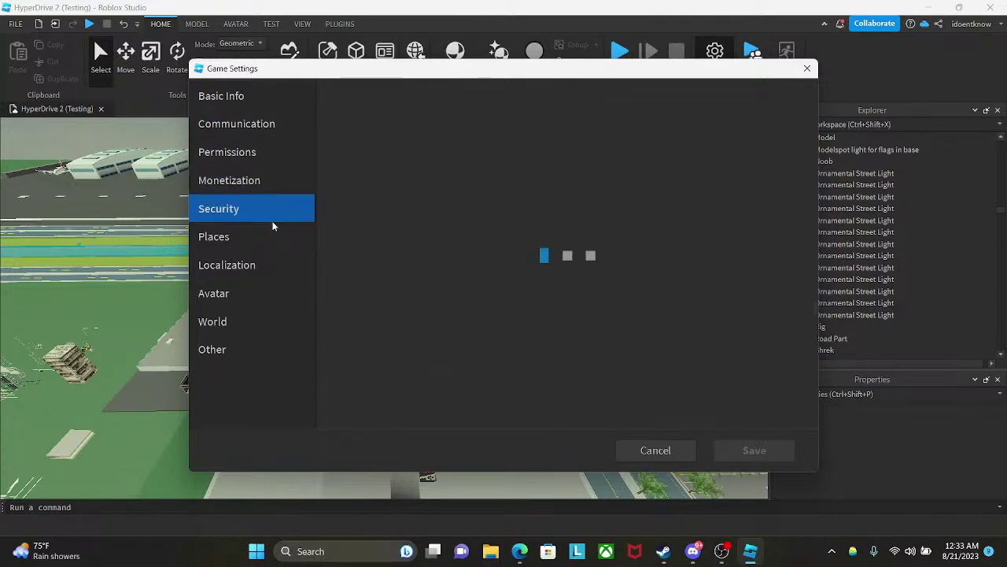
left_click(270, 182)
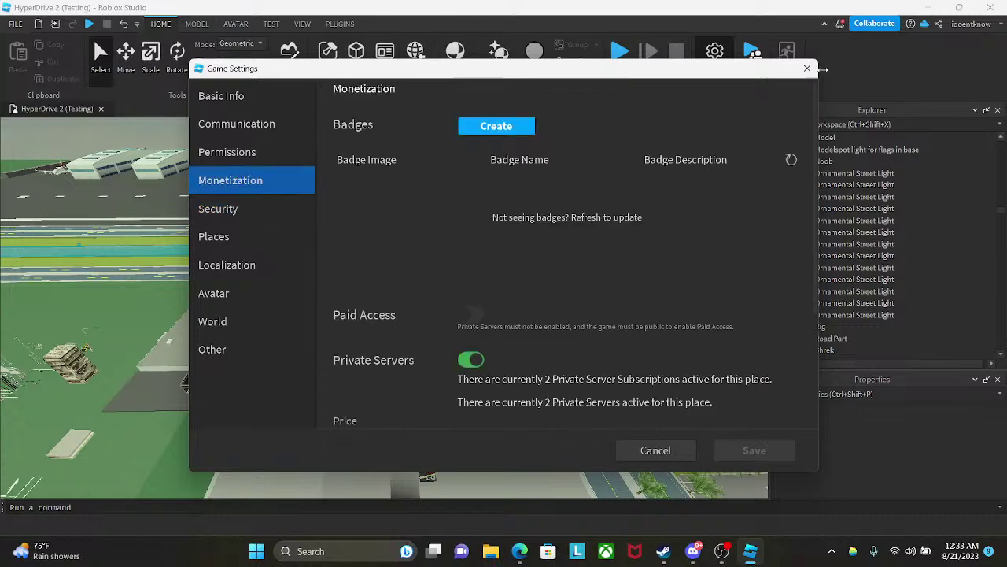
left_click(807, 68)
- Reopen the collaborator list and examine which users are already added
left_click(874, 23)
scroll(472, 283, "down", 5)
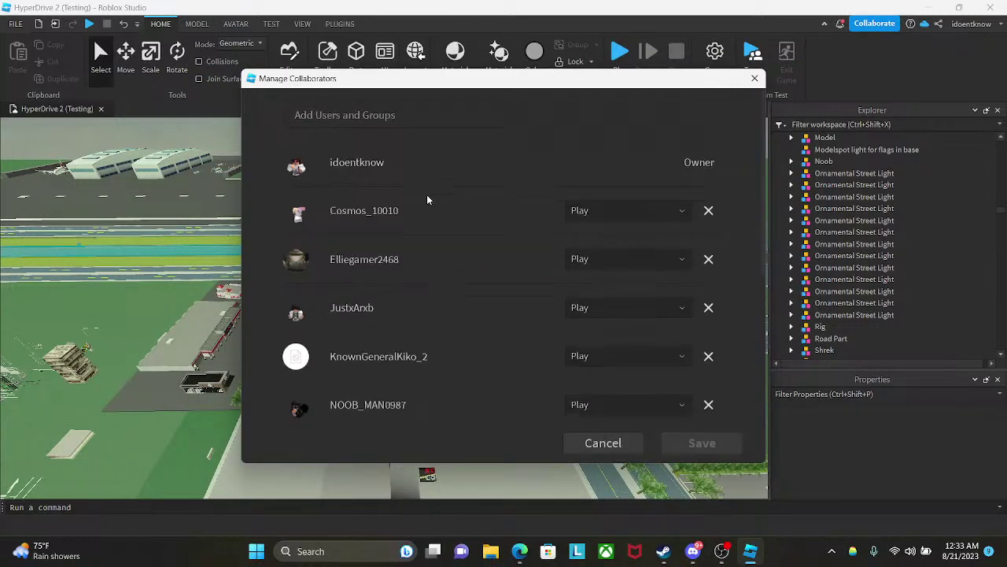
scroll(459, 254, "up", 5)
- Switch to Discord, find the GK server and read the latest posts in its new-video channel
left_click(693, 551)
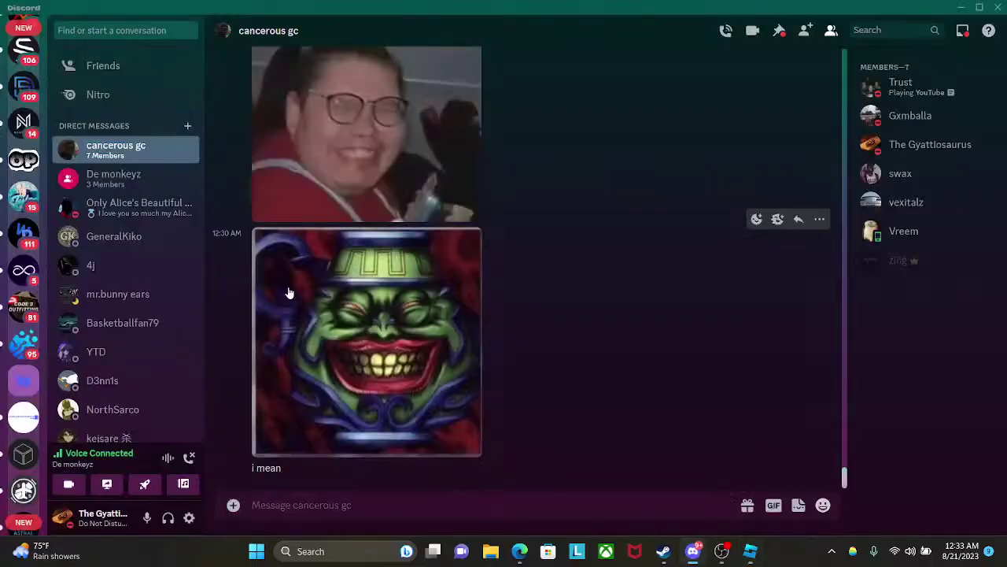
scroll(24, 381, "down", 6)
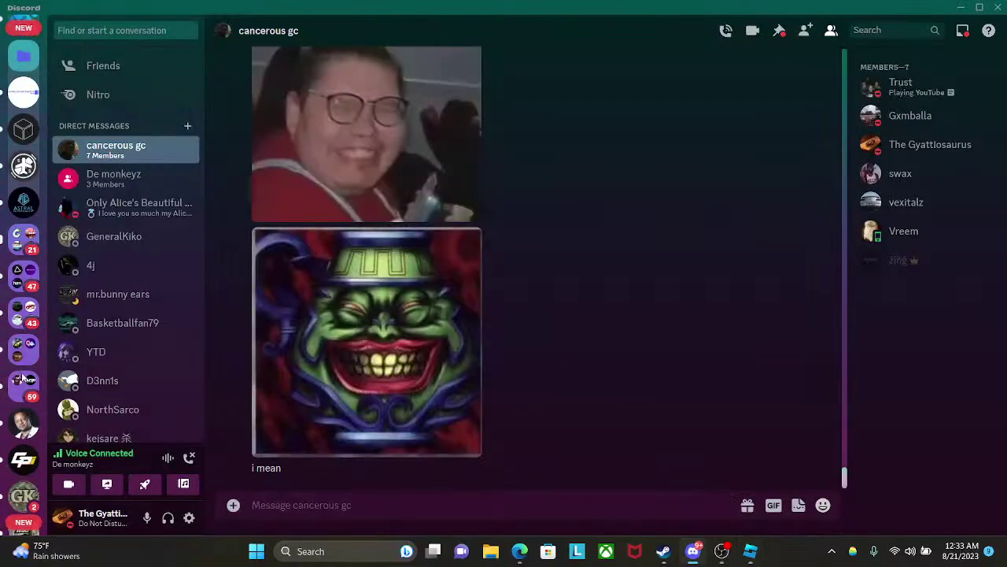
scroll(24, 326, "up", 2)
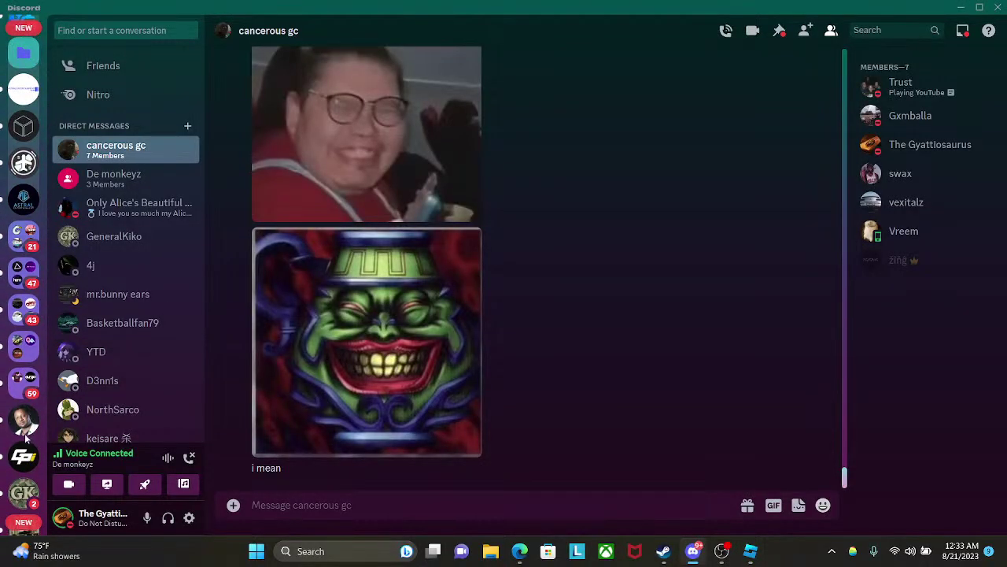
left_click(24, 493)
scroll(424, 425, "down", 4)
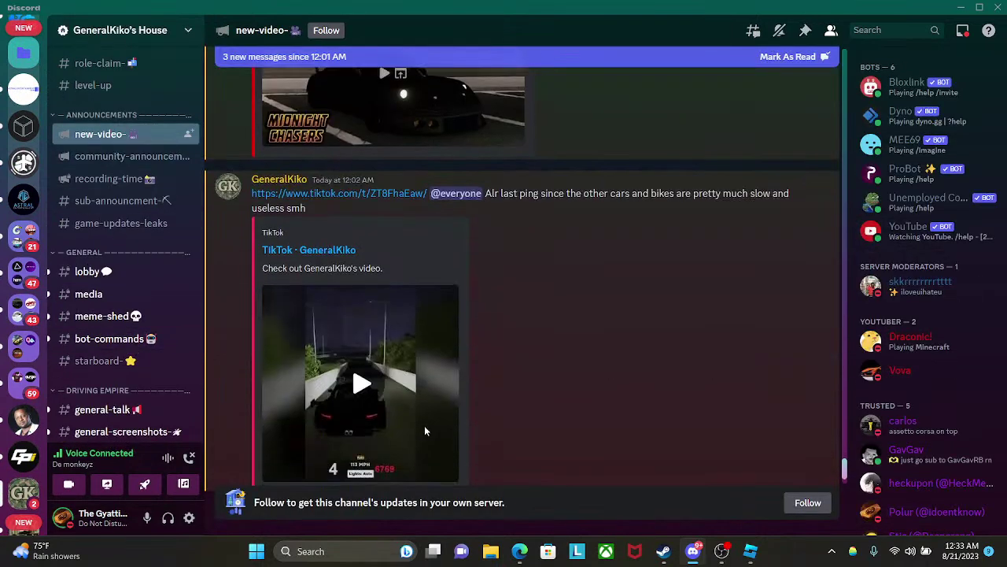
scroll(110, 386, "down", 3)
scroll(110, 382, "up", 5)
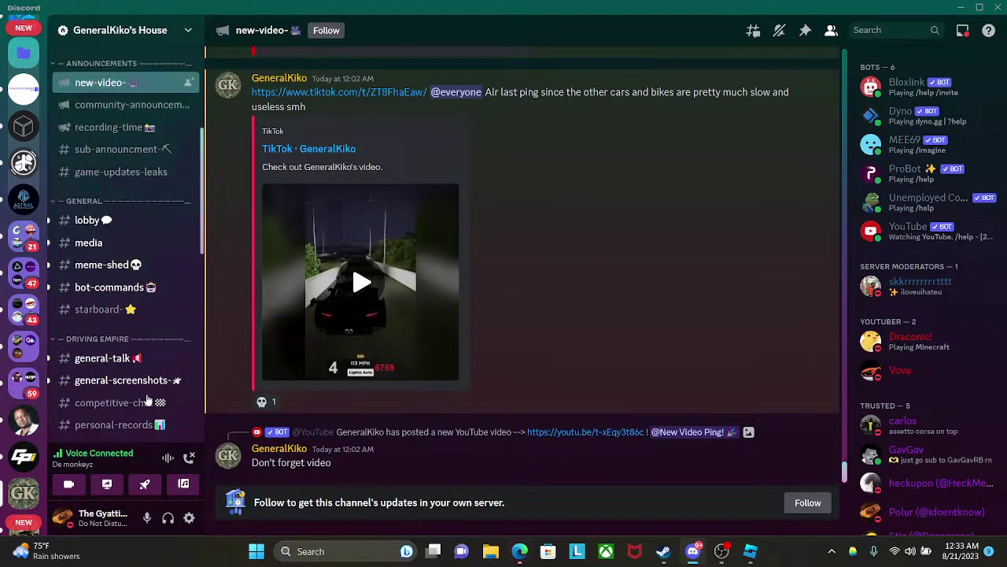
scroll(38, 368, "down", 4)
scroll(491, 359, "up", 3)
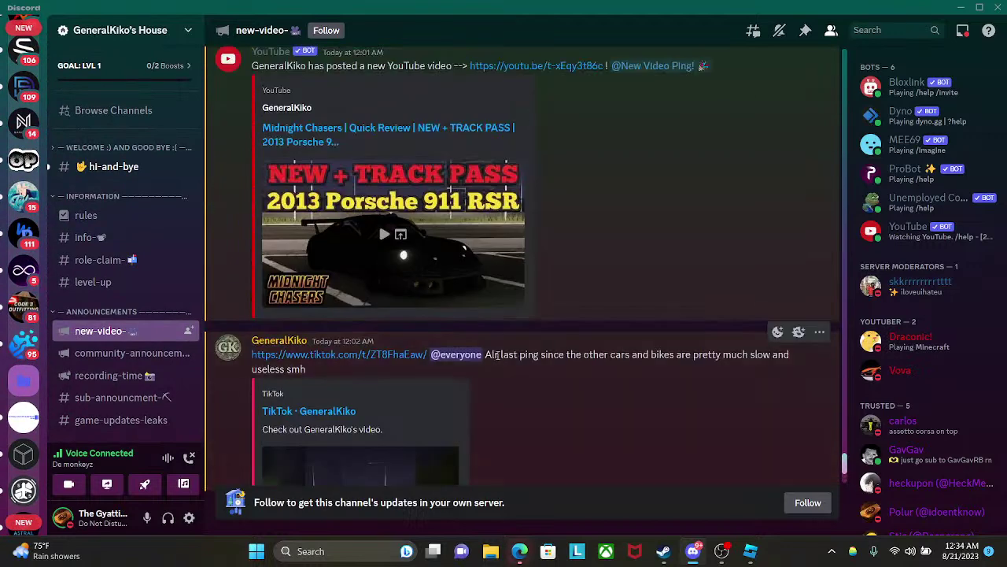
scroll(497, 360, "down", 2)
scroll(497, 360, "down", 1)
- Go to the HyperDrive server and read the recent messages in its qa-chat channel
scroll(2, 334, "down", 6)
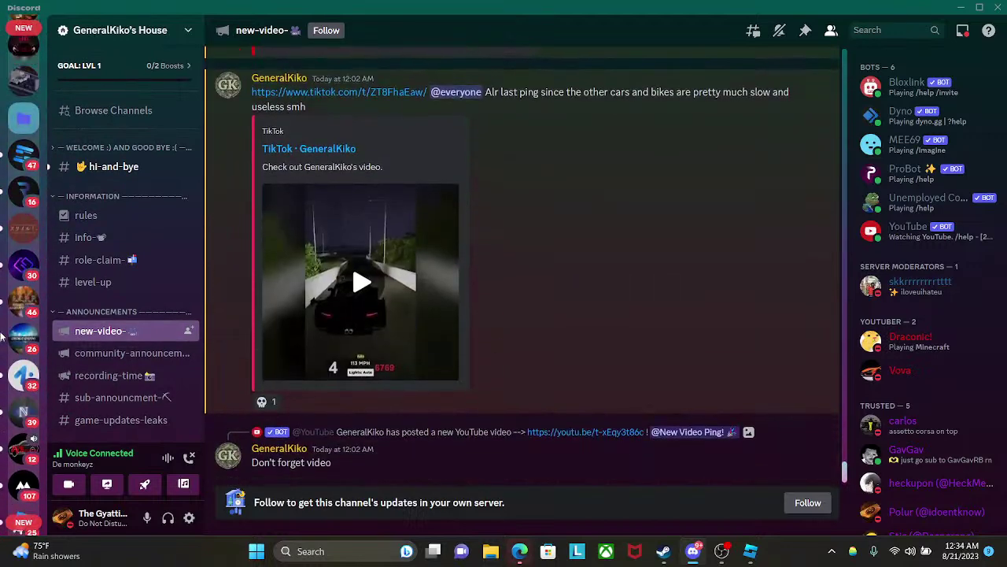
scroll(2, 335, "up", 3)
left_click(24, 374)
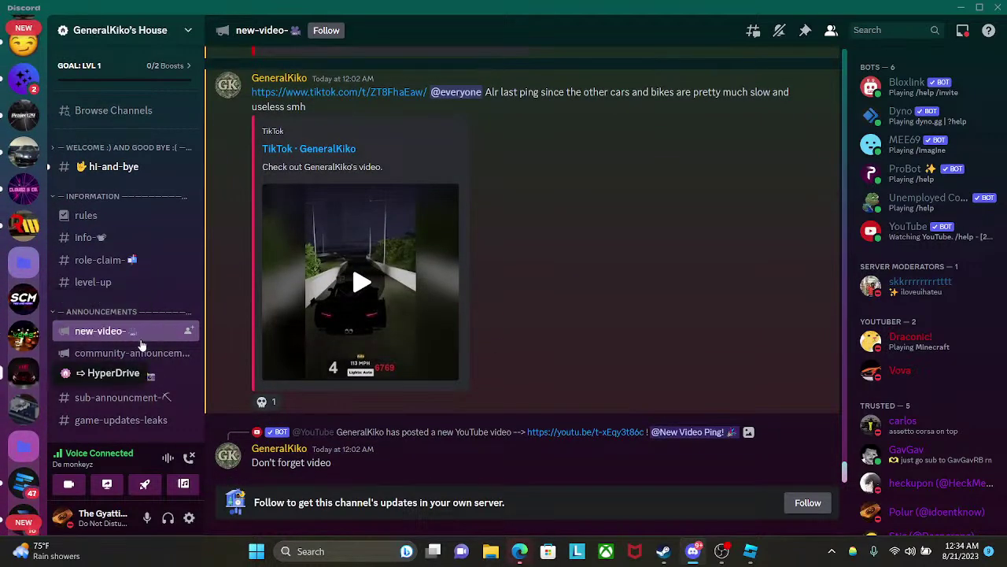
scroll(124, 297, "down", 3)
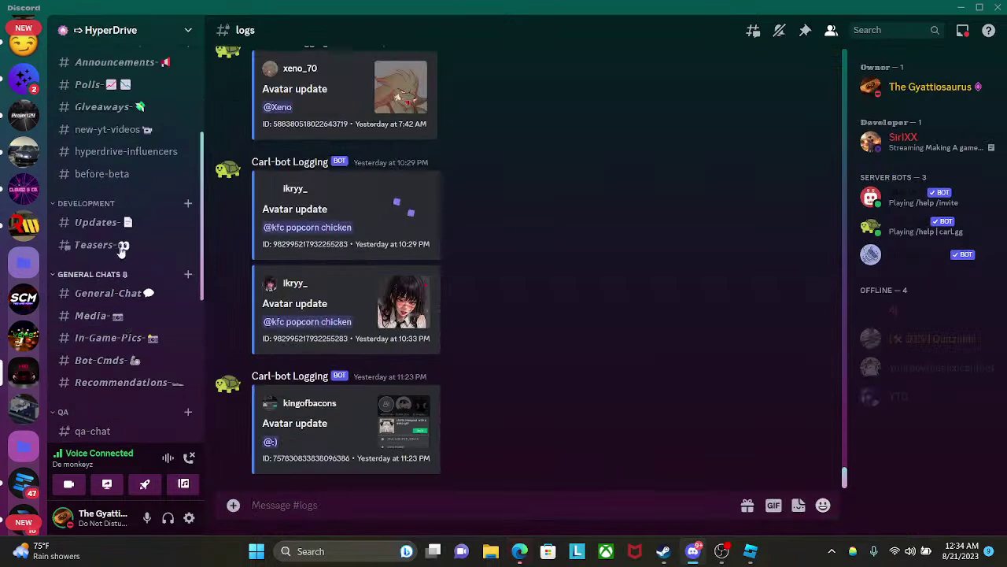
scroll(116, 324, "down", 3)
left_click(99, 300)
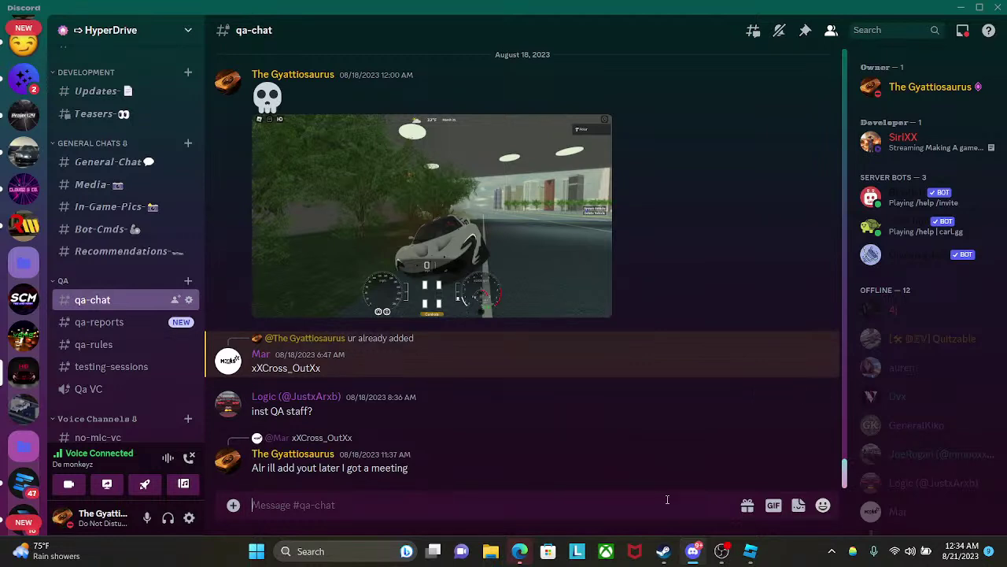
- Switch to OBS, unmute the Mic/Aux input for talking on the stream, mute it again and minimise the window
left_click(722, 552)
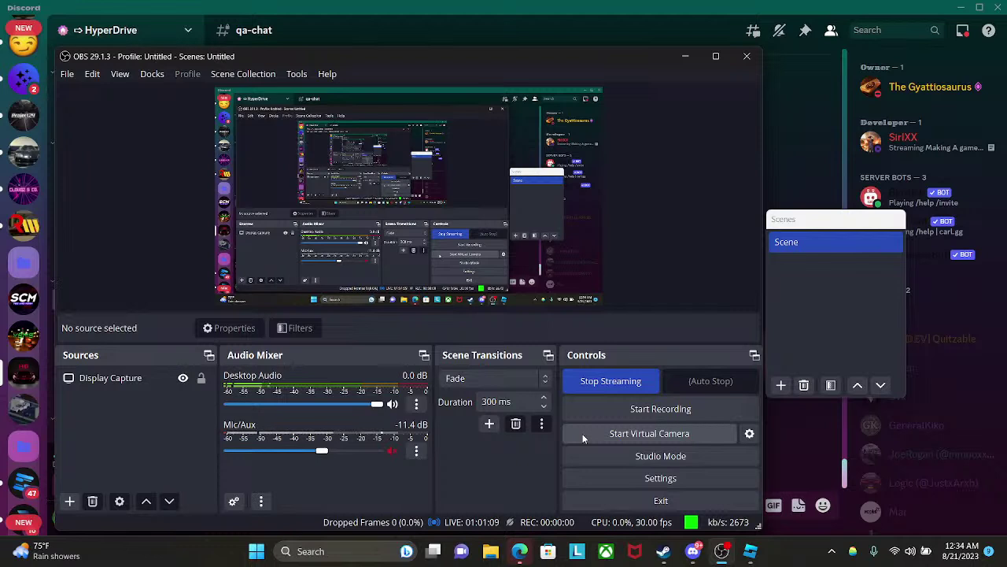
left_click(392, 451)
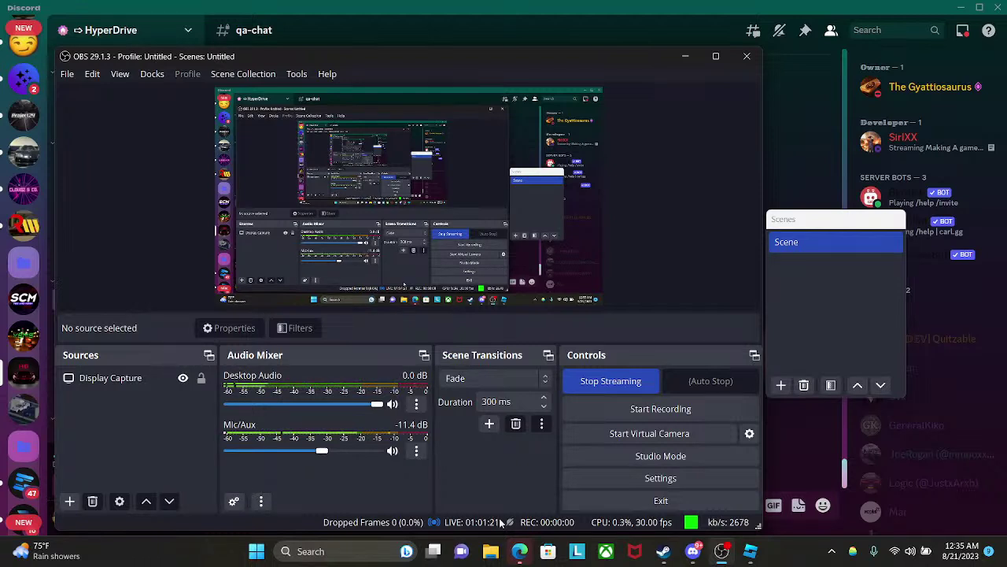
left_click(392, 450)
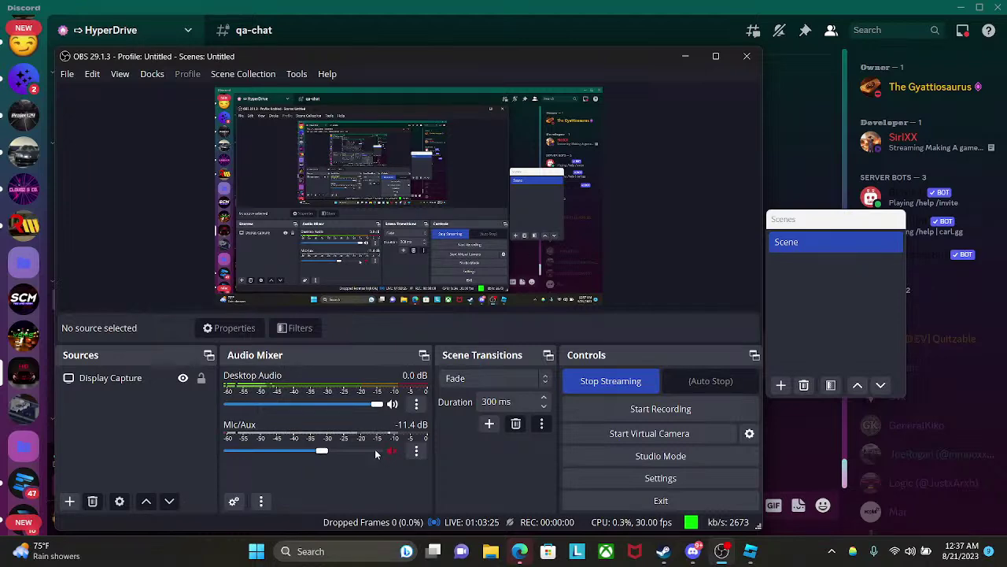
left_click(686, 56)
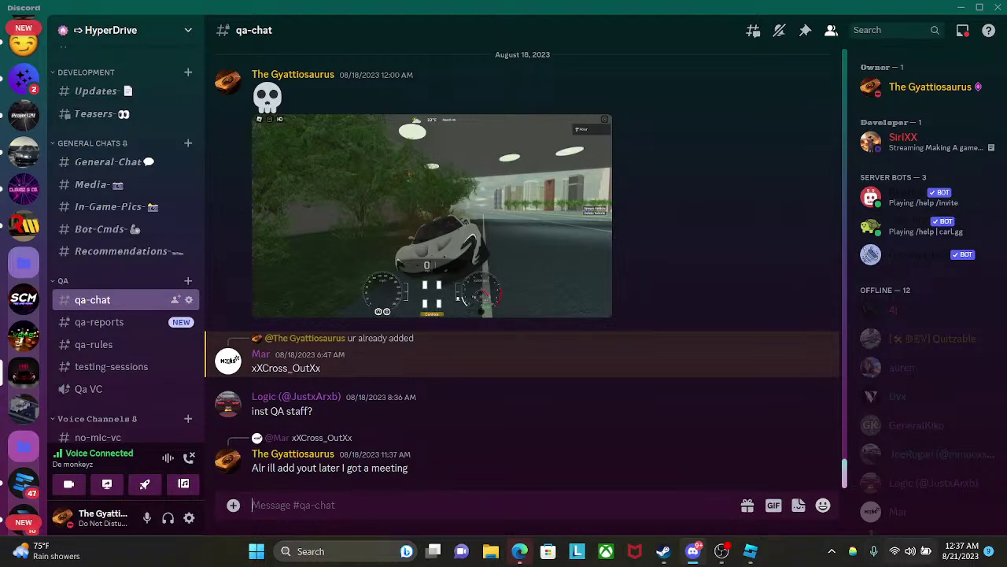
- Switch to Edge and dismiss the prompt about freeing up space on the YouTube mix page
left_click(520, 551)
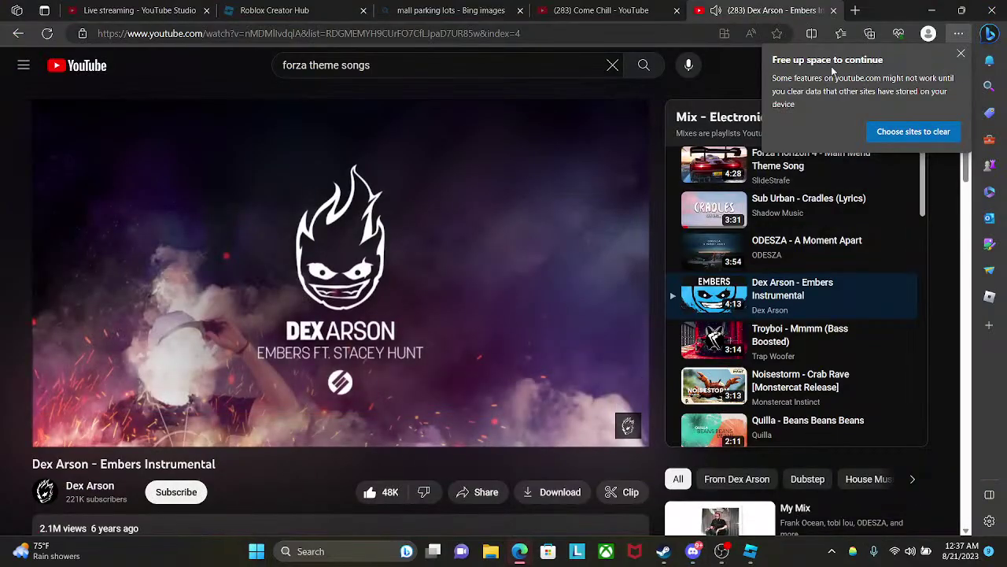
left_click(960, 53)
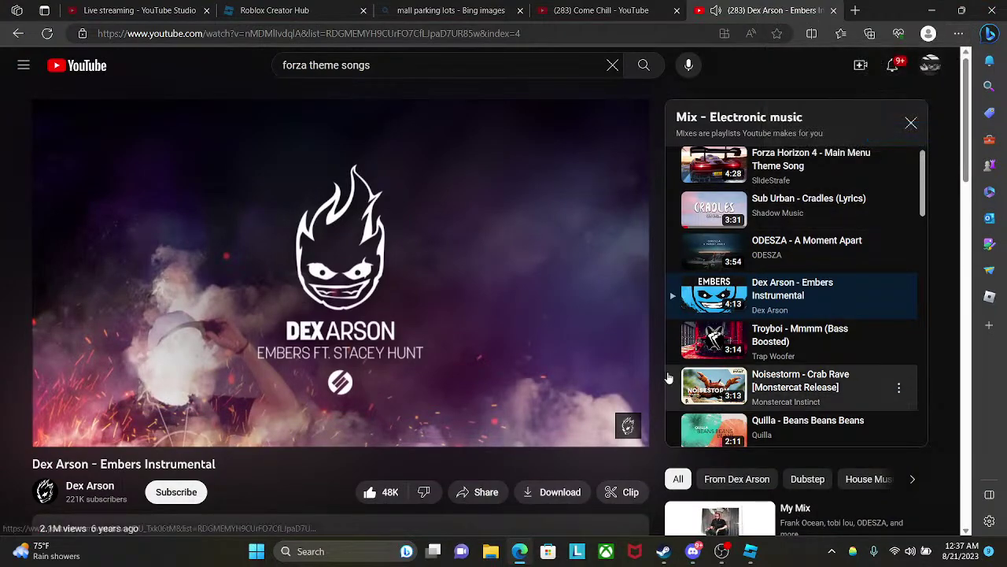
left_click(750, 550)
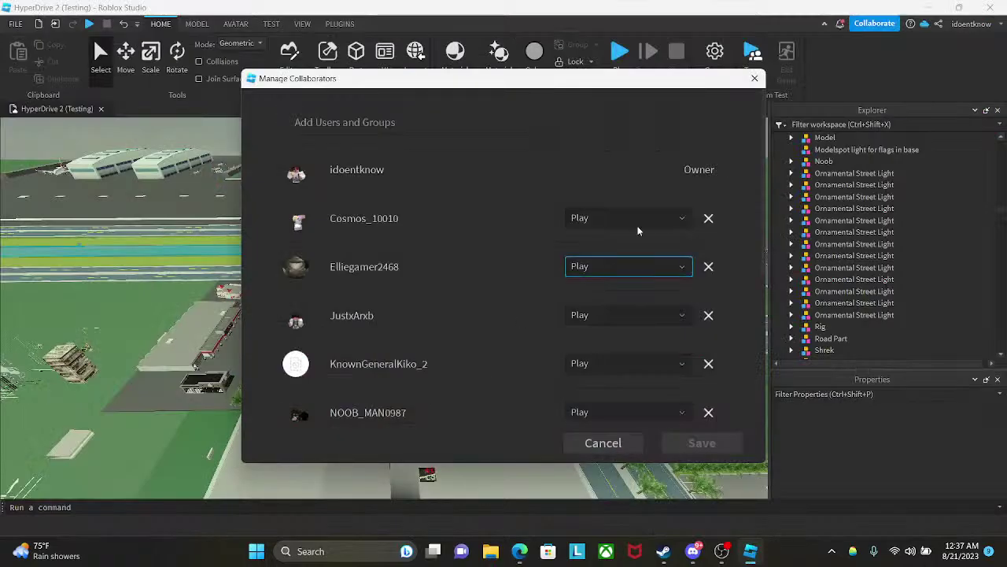
left_click(519, 551)
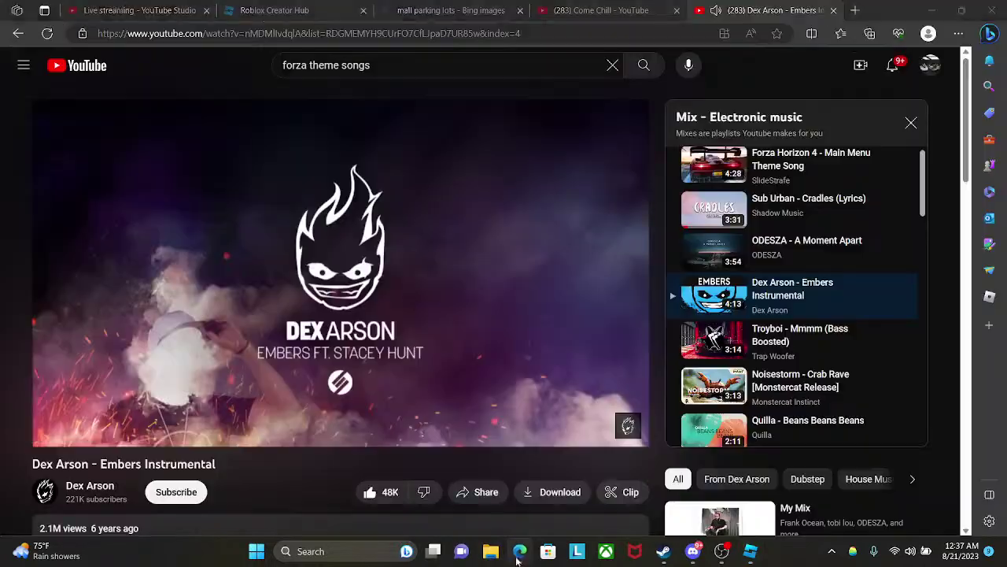
- Switch to Discord and copy the username that the QA member posted in qa-chat
left_click(692, 551)
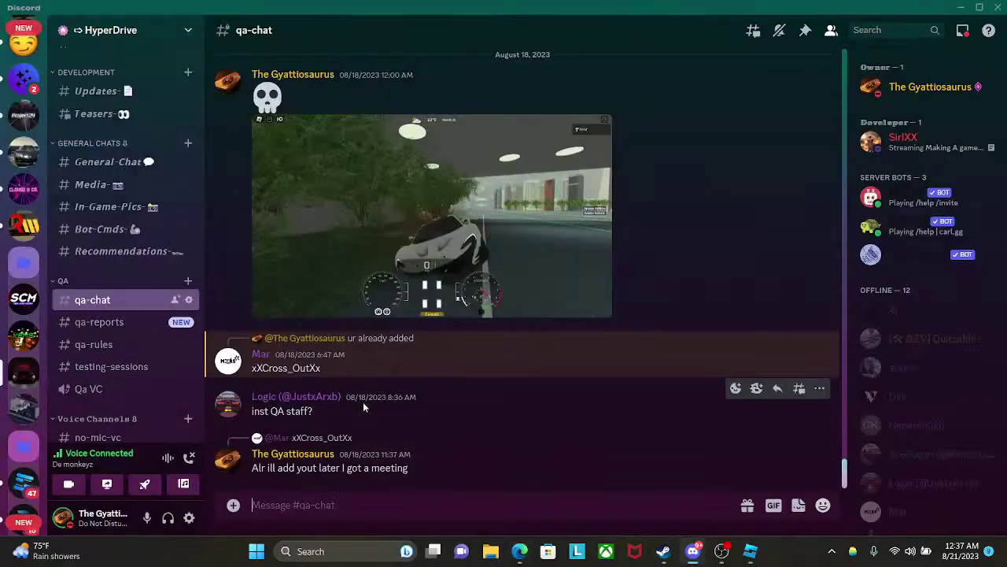
left_click_drag(337, 368, 236, 376)
key("ctrl+c")
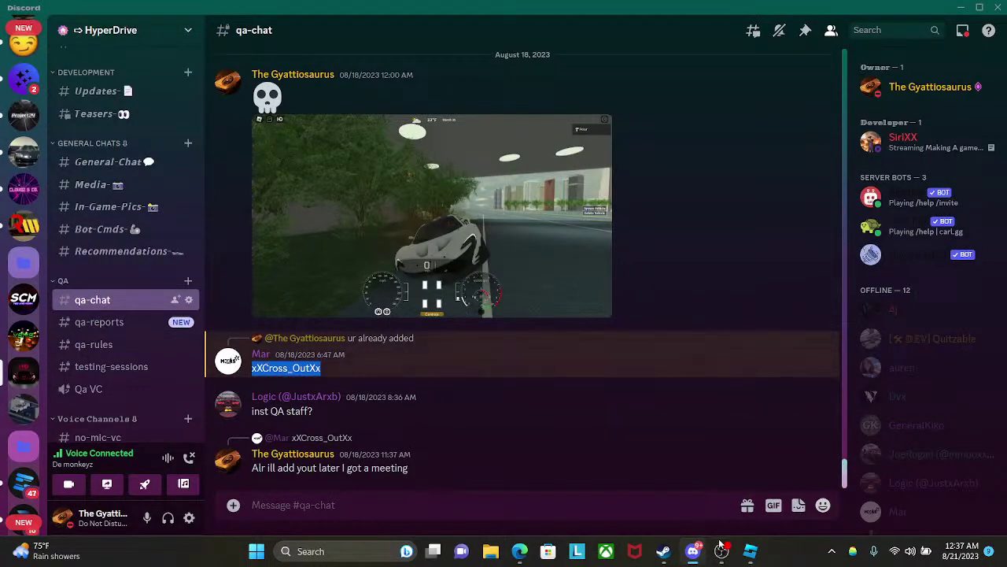
- In Roblox Studio, add the copied username as a collaborator with Play access and save the collaborator list
left_click(750, 551)
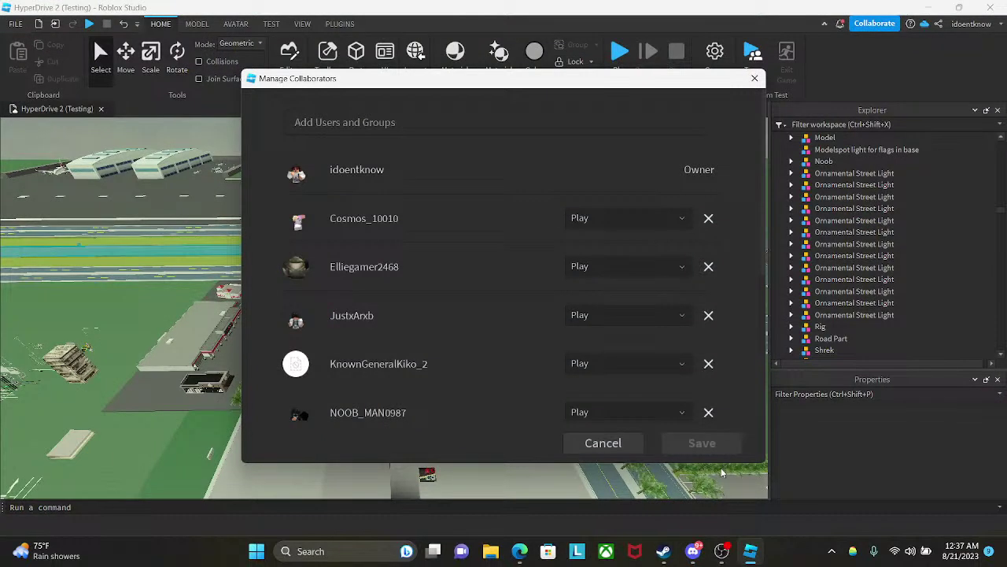
left_click(420, 113)
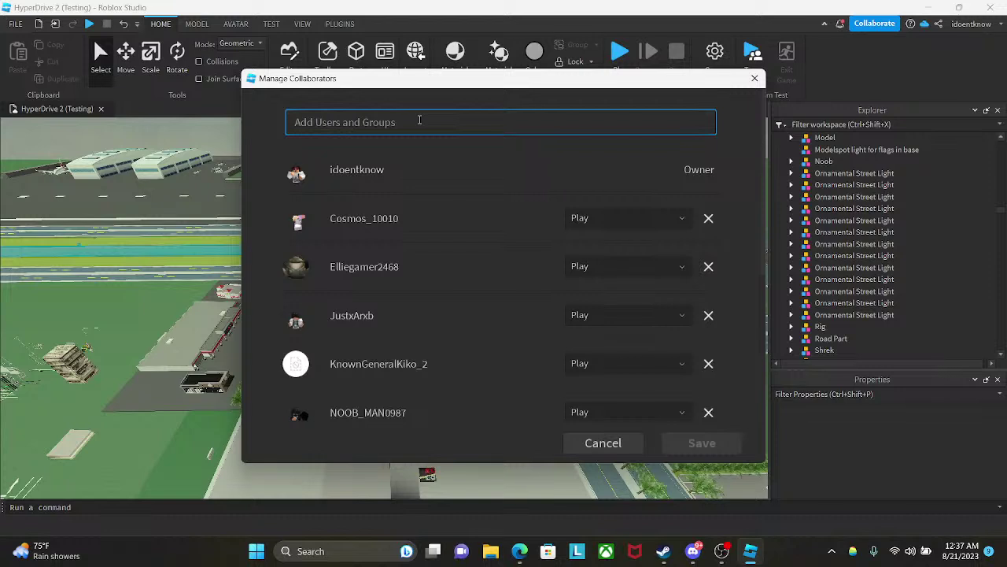
key("ctrl+v")
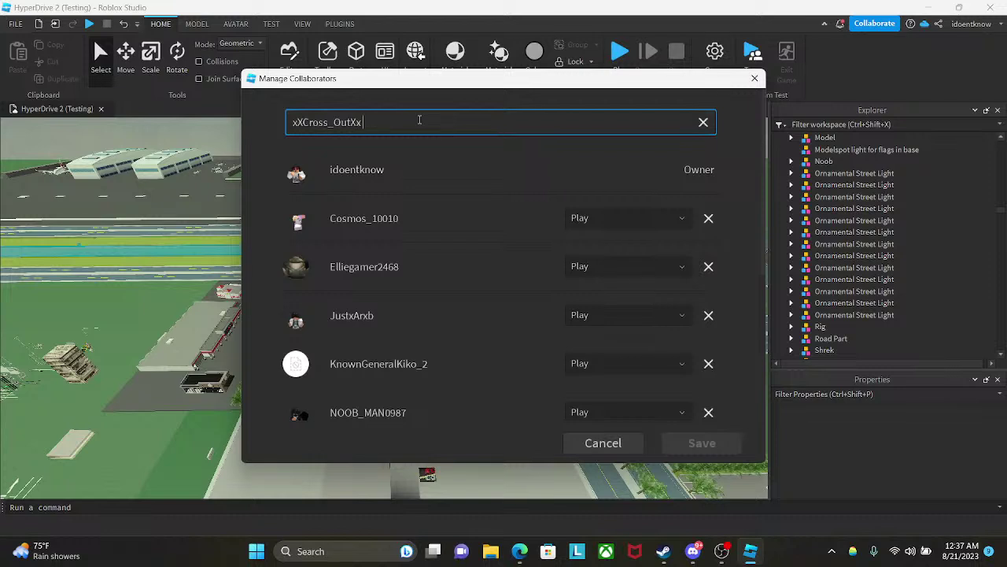
left_click(560, 168)
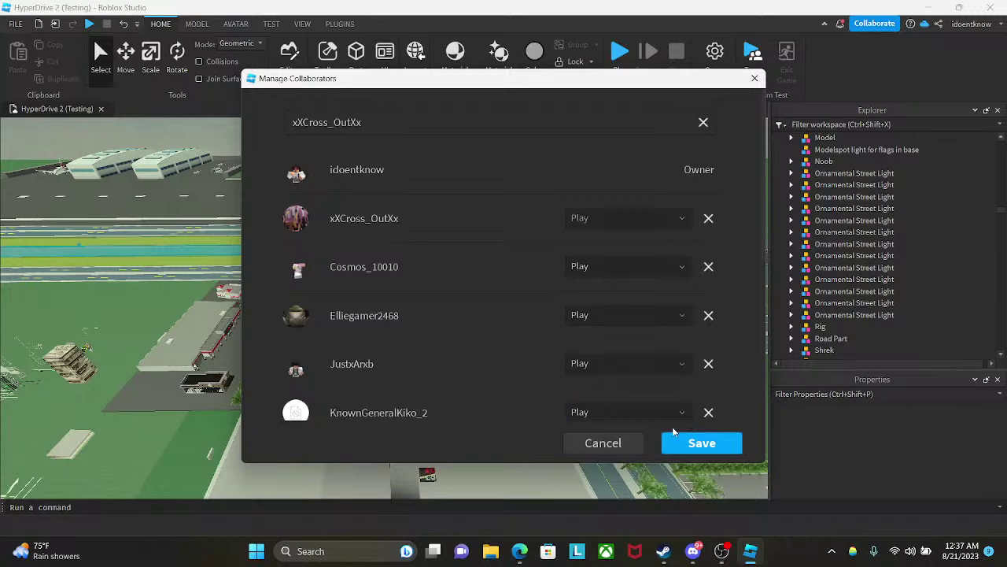
left_click(703, 443)
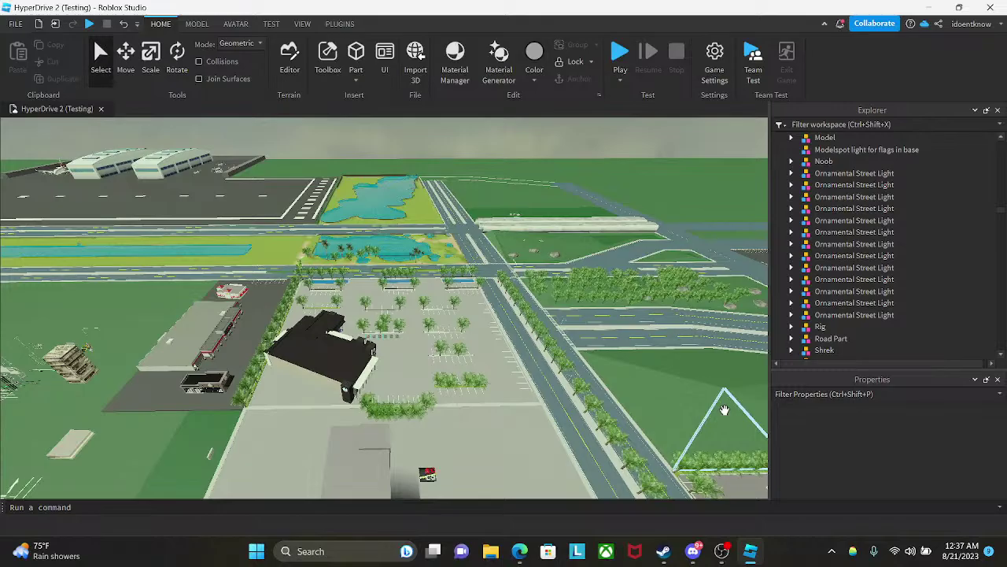
- Return to Discord and open the De monkeyz group call from the server list
left_click(692, 551)
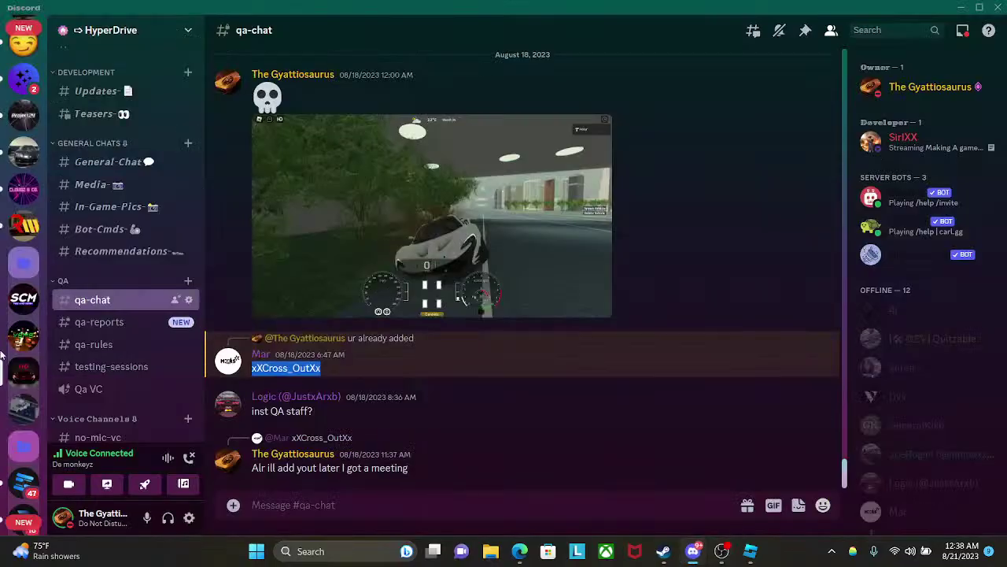
scroll(6, 355, "up", 5)
left_click(30, 68)
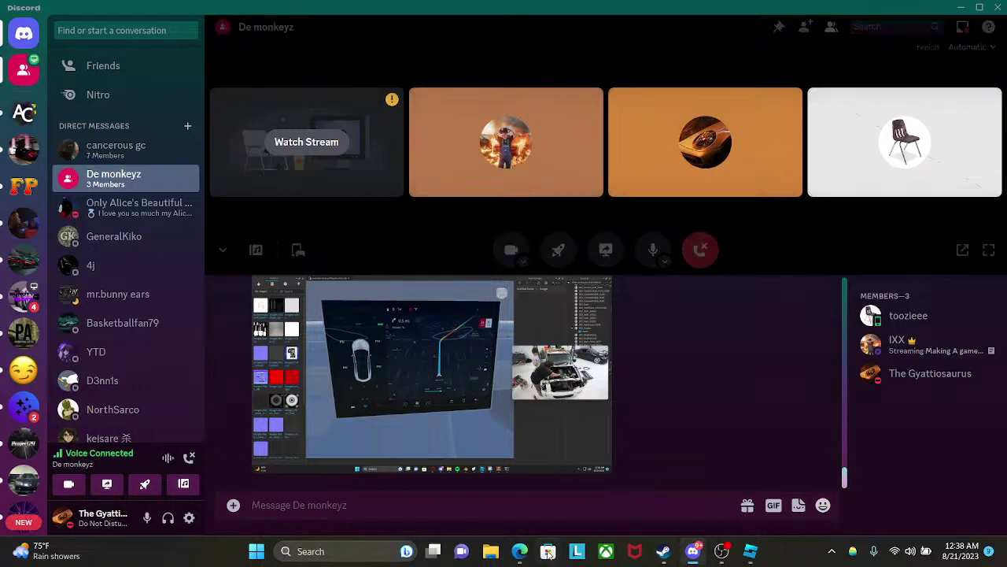
- Switch to Edge, search YouTube for "forza theme songs" and play "Forza Horizon 4 - Main Menu Theme Song"
left_click(519, 551)
left_click(387, 291)
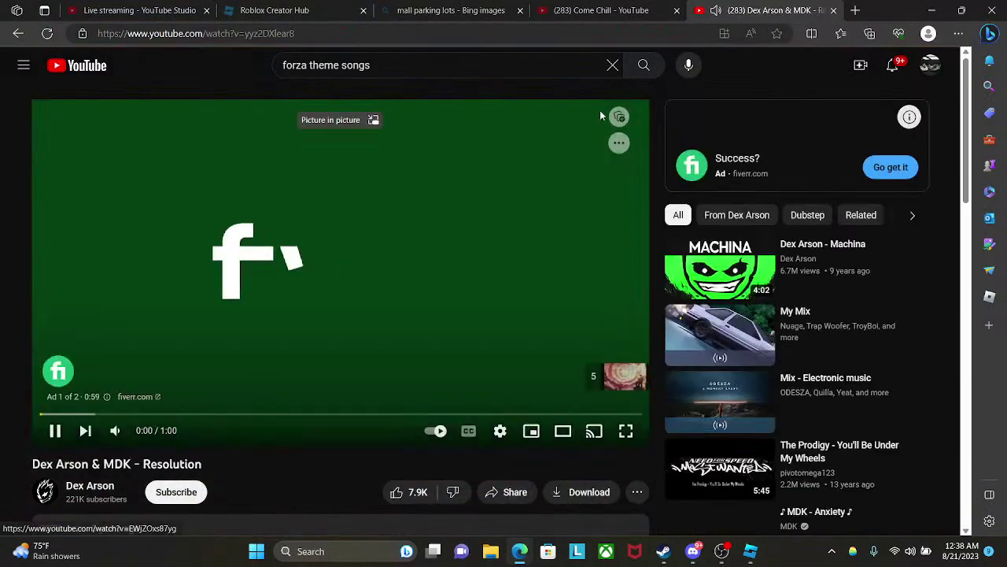
left_click(576, 70)
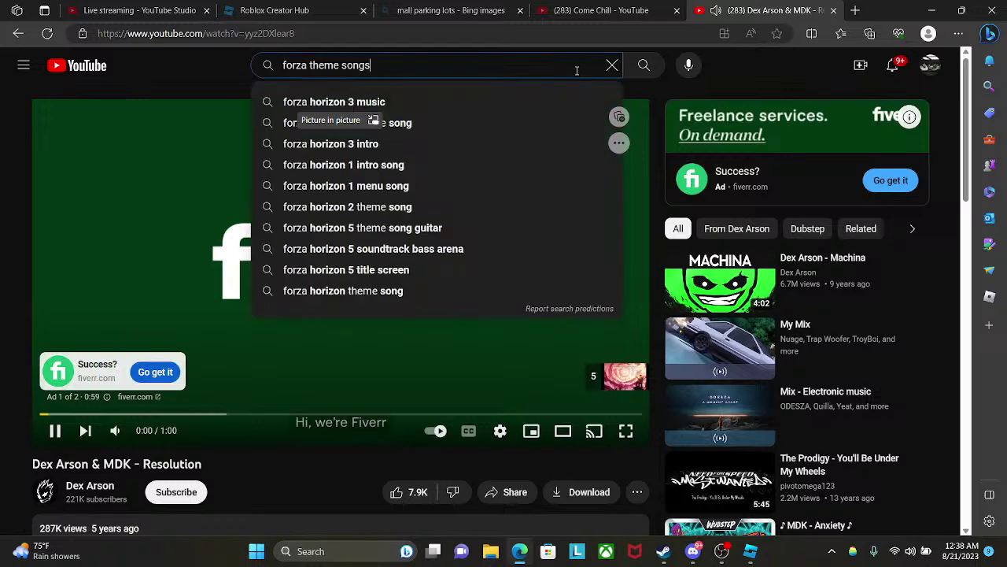
key("Return")
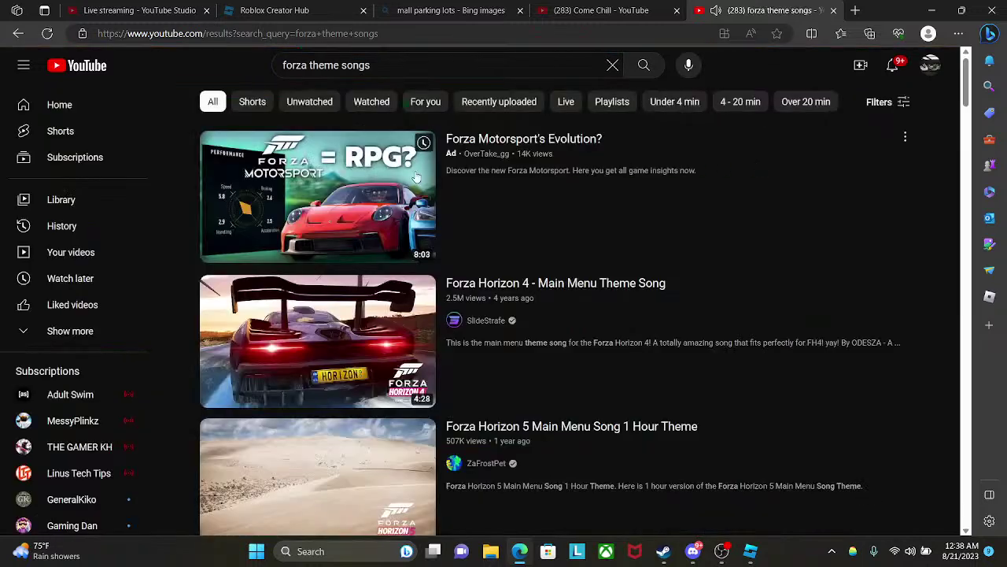
left_click(362, 314)
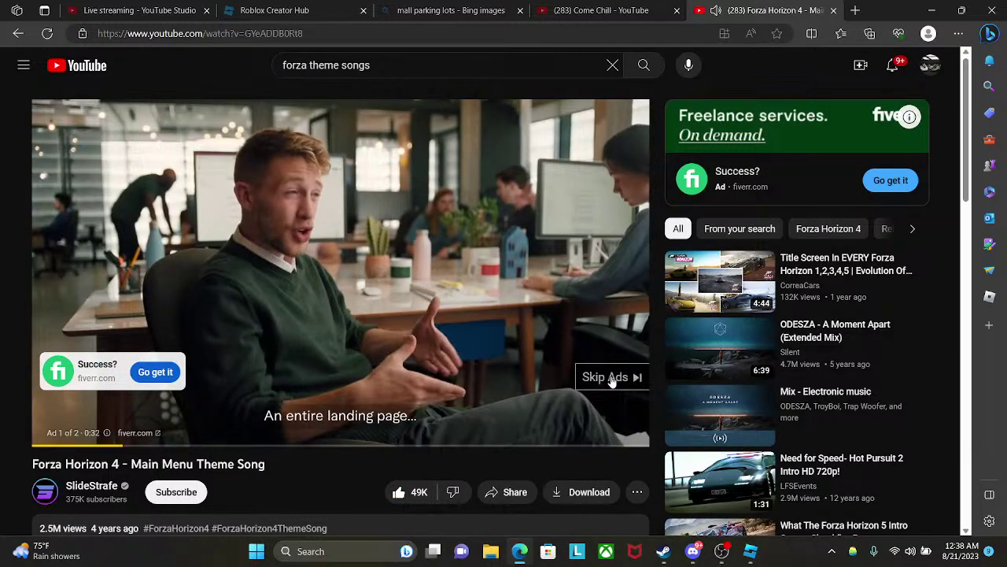
- Switch back to Discord and check the De monkeyz group conversation and its call participants
left_click(663, 551)
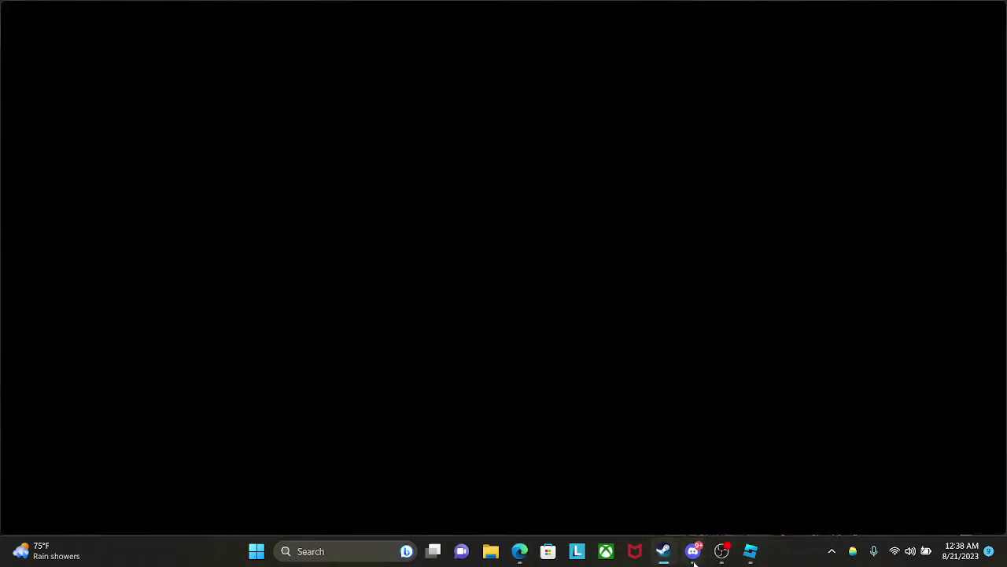
left_click(694, 560)
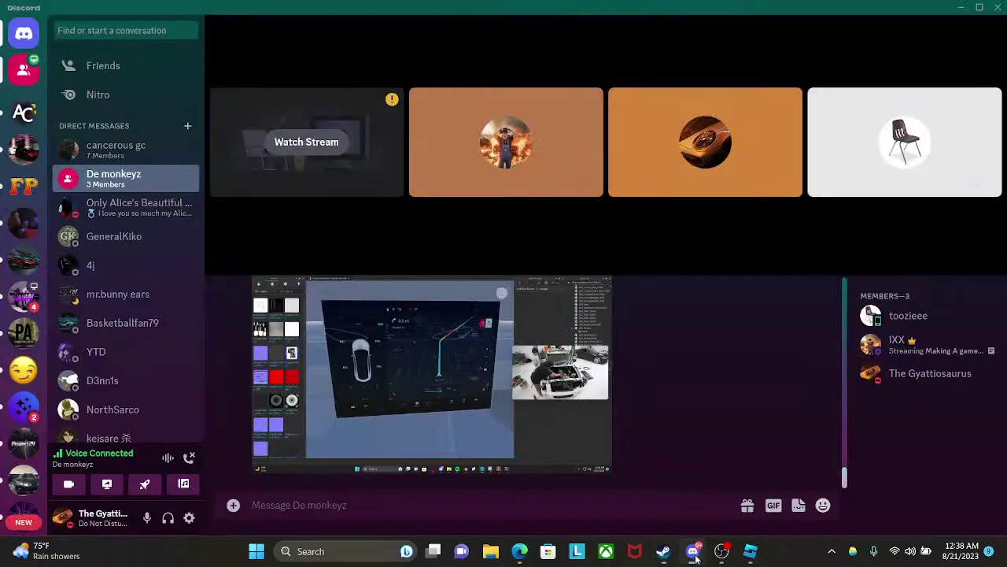
left_click(118, 150)
left_click(114, 174)
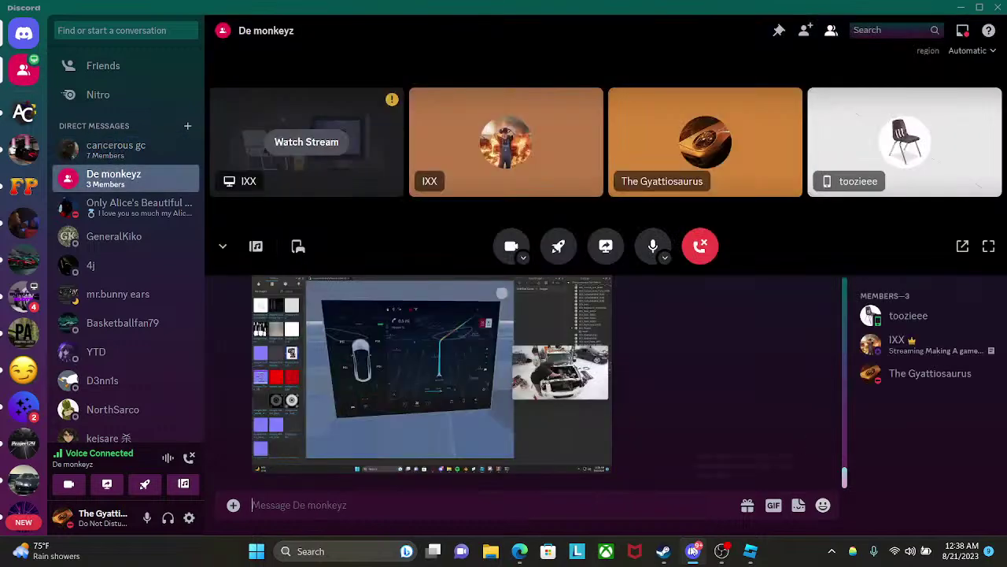
- Switch to Roblox Studio, select the mall model and inspect its exterior and the dealership display inside
left_click(751, 550)
right_click_drag(515, 331, 507, 334)
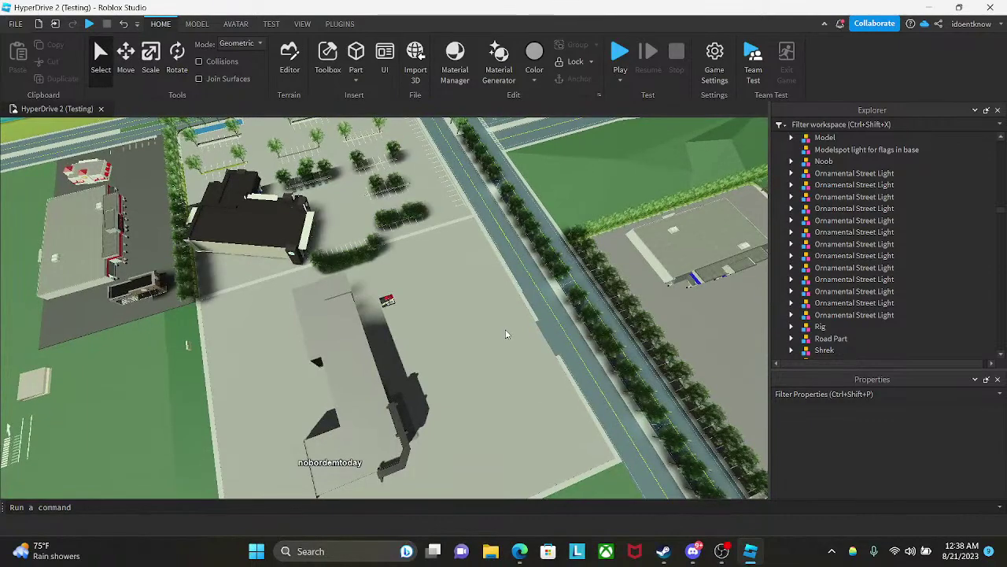
left_click(407, 432)
right_click_drag(515, 412, 513, 406)
scroll(513, 406, "up", 10)
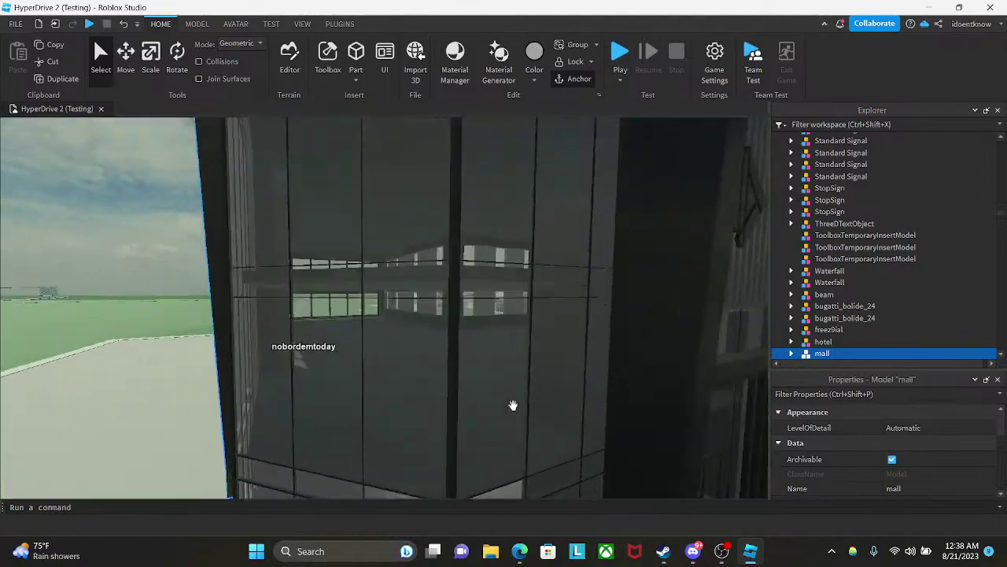
scroll(513, 406, "up", 8)
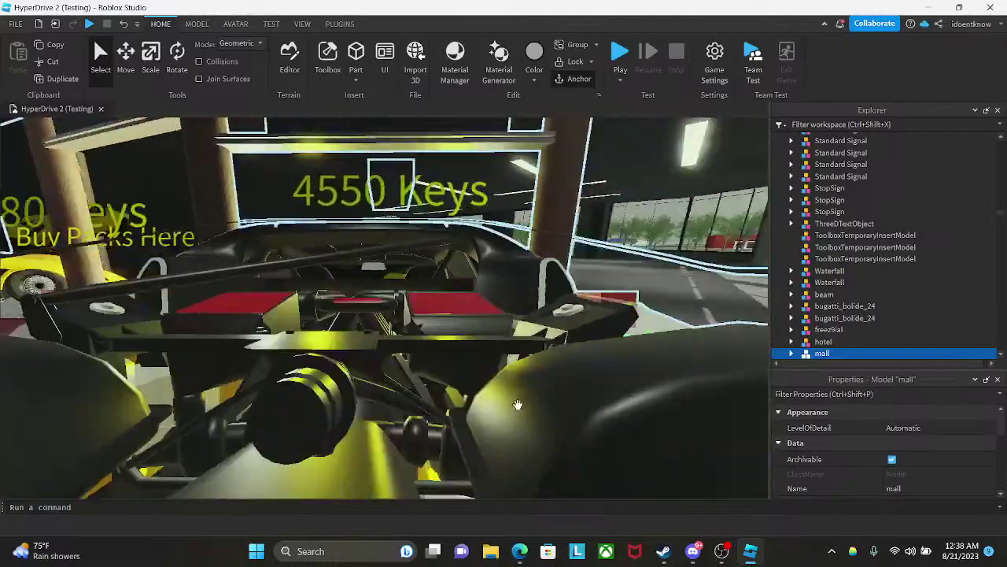
- Examine the white display car up close, including its dashboard gauges, cabin, bodywork and the ramp beneath it
right_click_drag(518, 405, 513, 407)
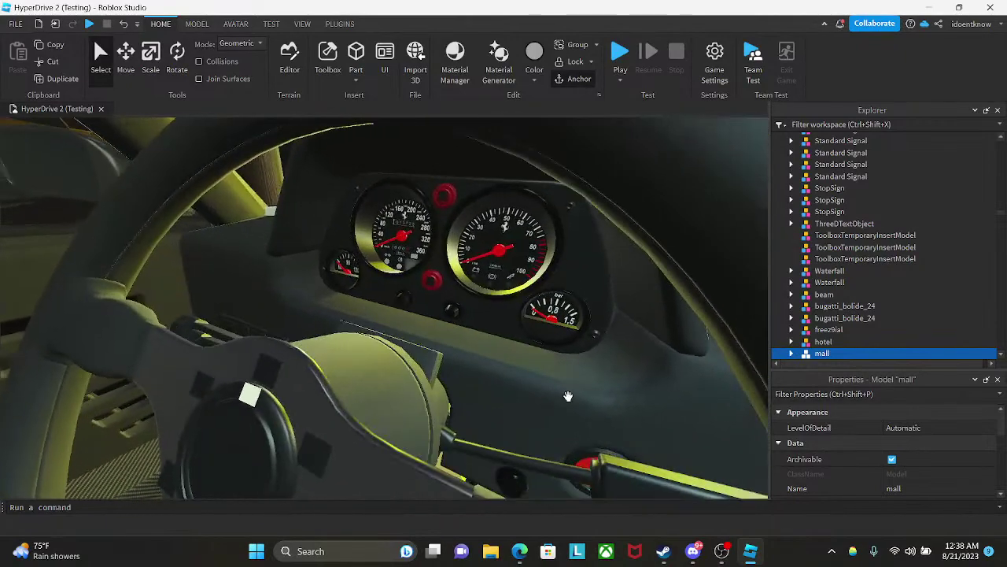
scroll(601, 392, "up", 6)
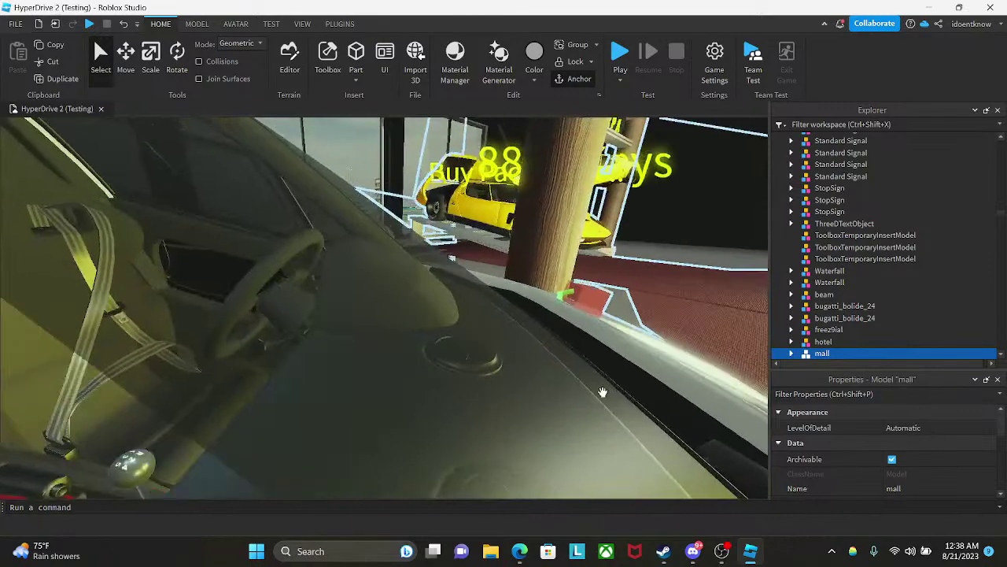
scroll(603, 392, "up", 4)
scroll(602, 392, "up", 1)
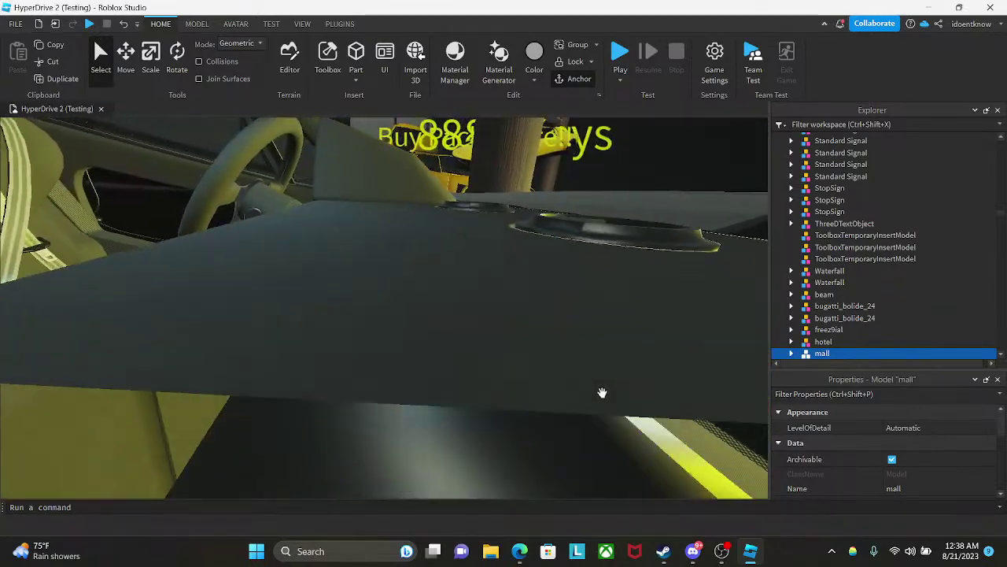
scroll(594, 396, "up", 3)
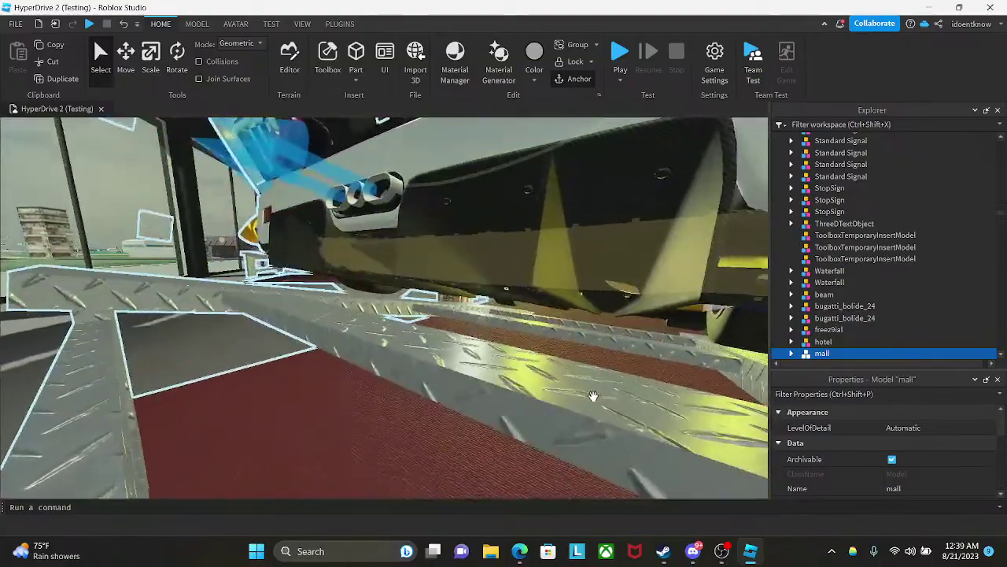
right_click_drag(593, 395, 586, 398)
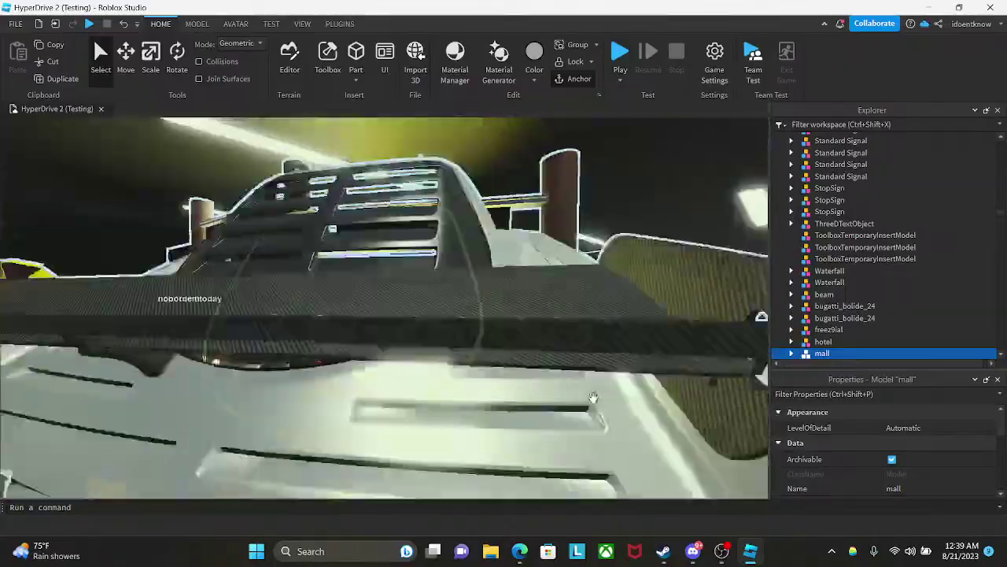
- Look around the empty mall hall and examine the rear end of the white display car on its platform
right_click_drag(594, 398, 593, 397)
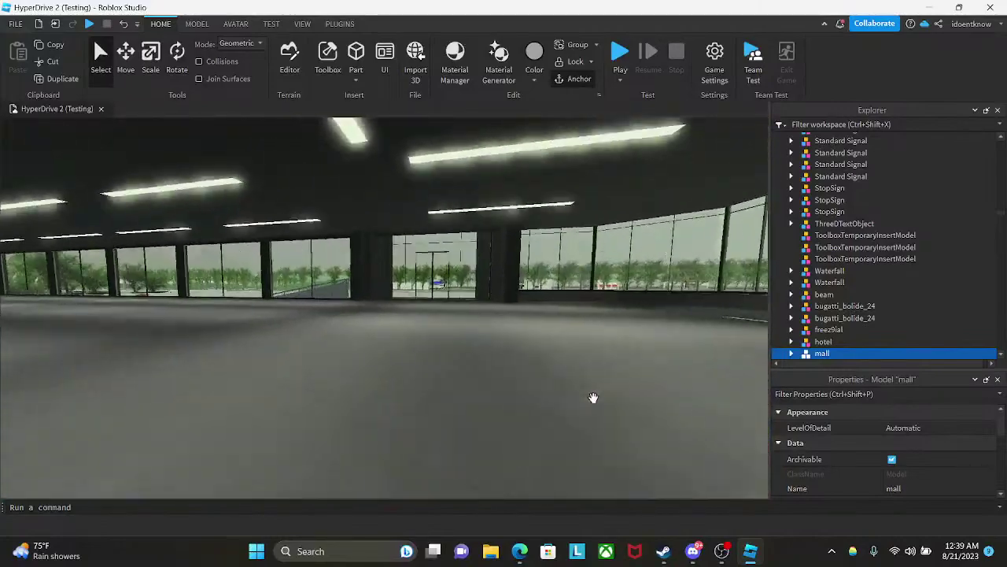
right_click_drag(593, 397, 593, 397)
key("w")
key("w")
key("s")
key("w")
key("s")
key("w")
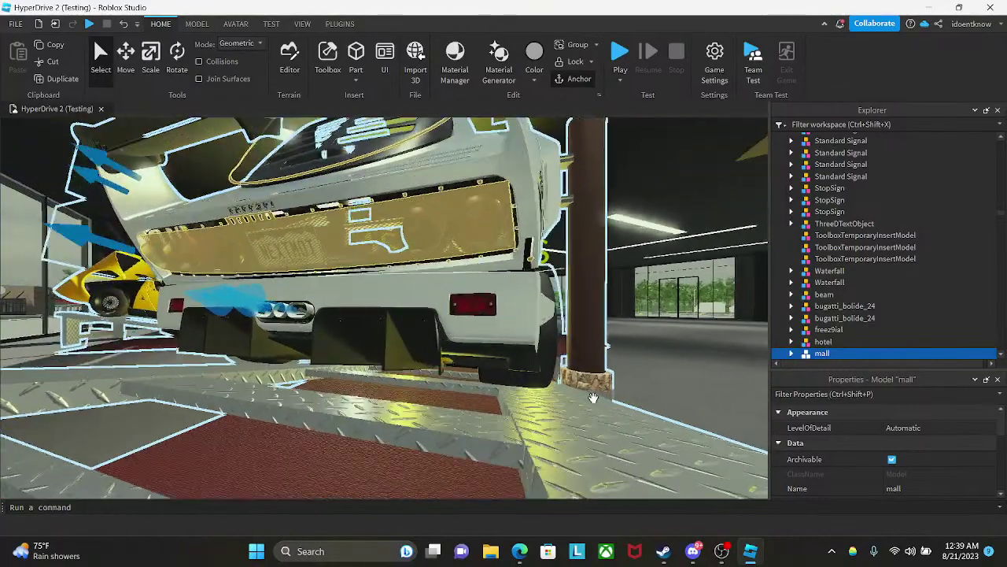
key("a")
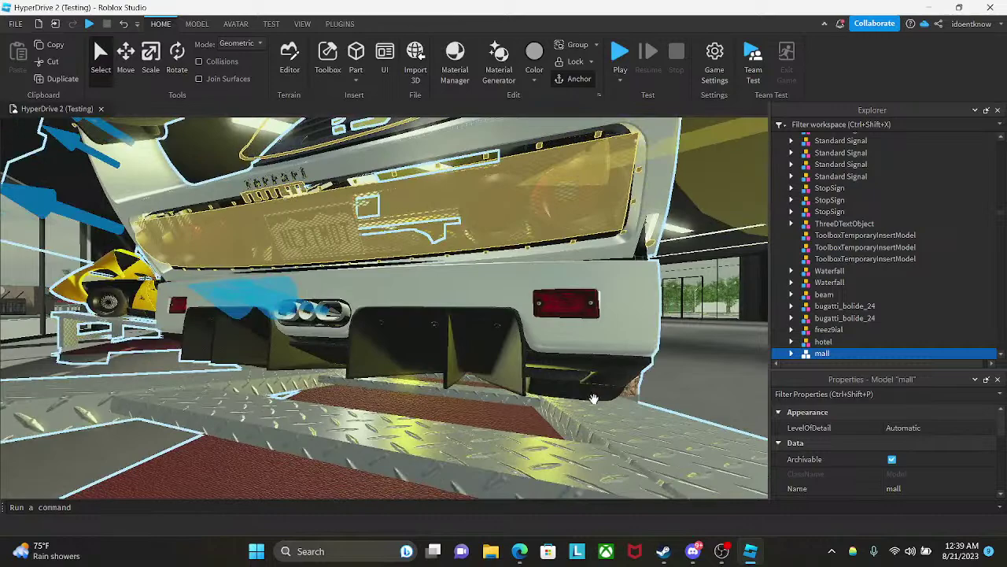
- Switch to Edge and adjust the playback volume of the Forza Horizon 4 theme video
left_click(519, 551)
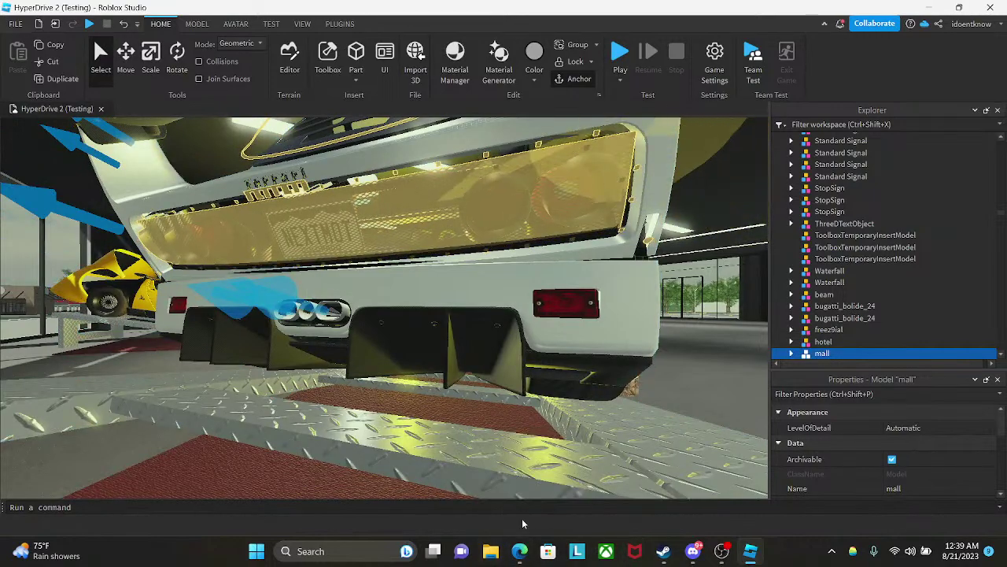
left_click(520, 550)
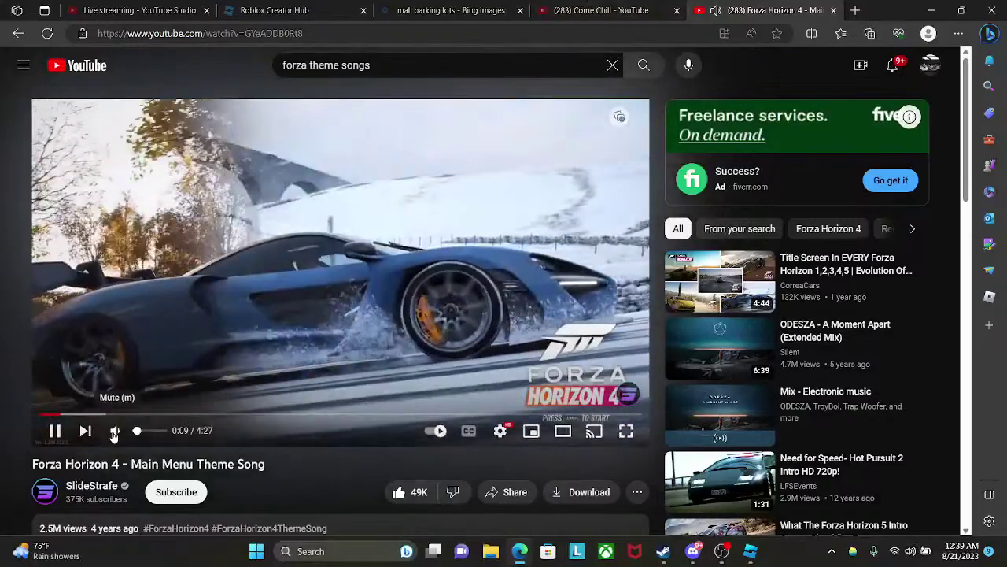
left_click_drag(139, 435, 140, 436)
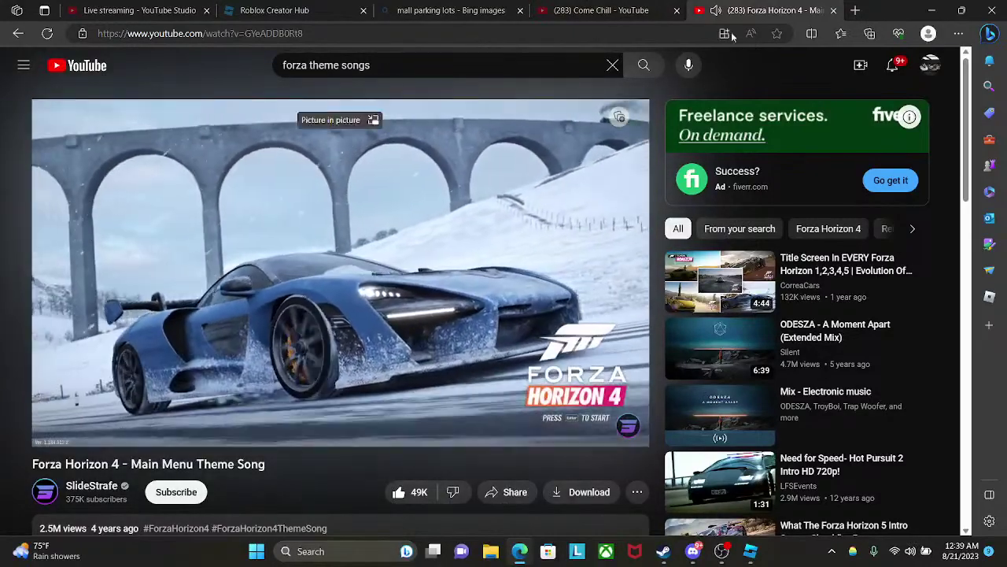
- Check the participants list of the Come Chill stream's live chat, reload the stream page and open the list again
left_click(606, 11)
left_click(910, 116)
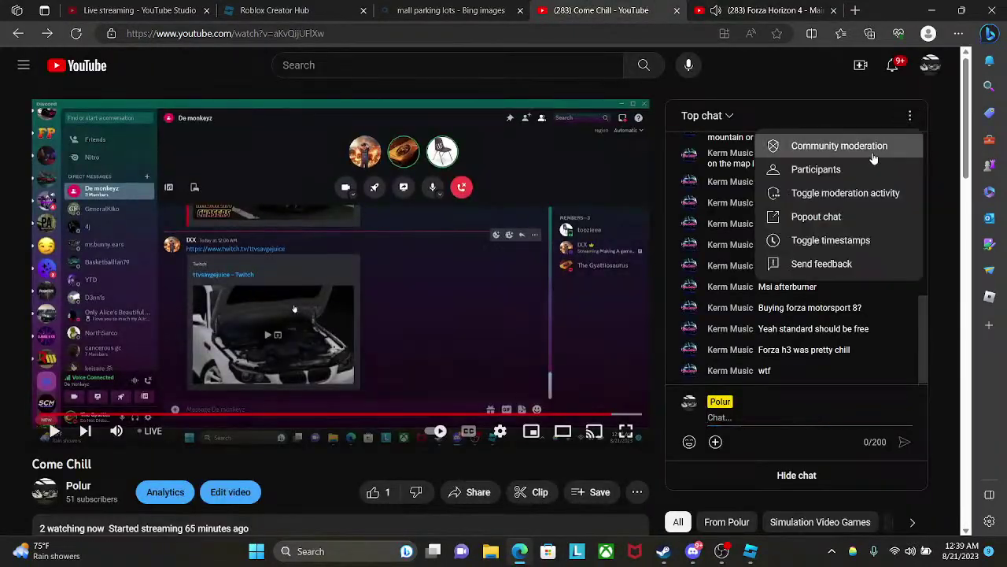
left_click(802, 170)
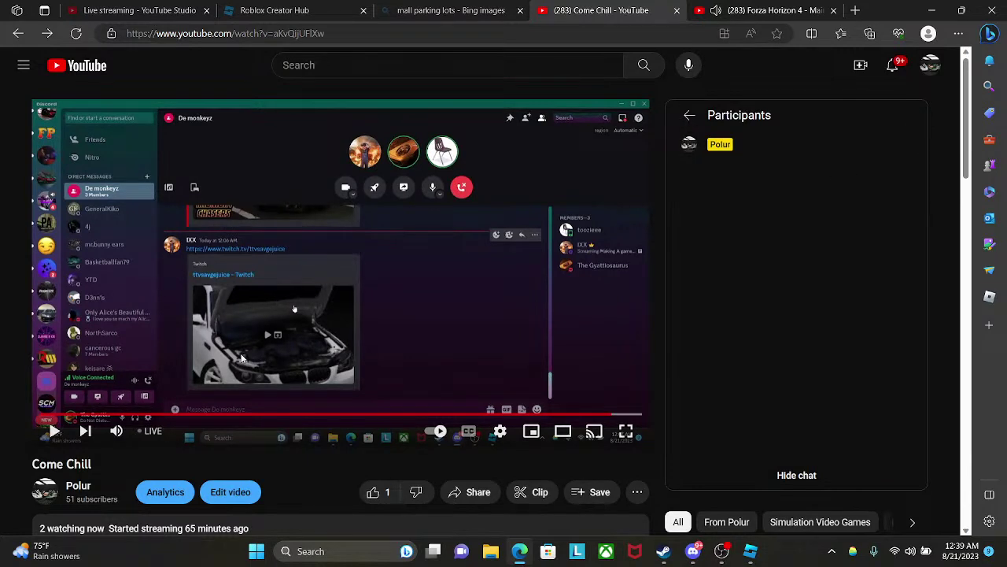
key("F5")
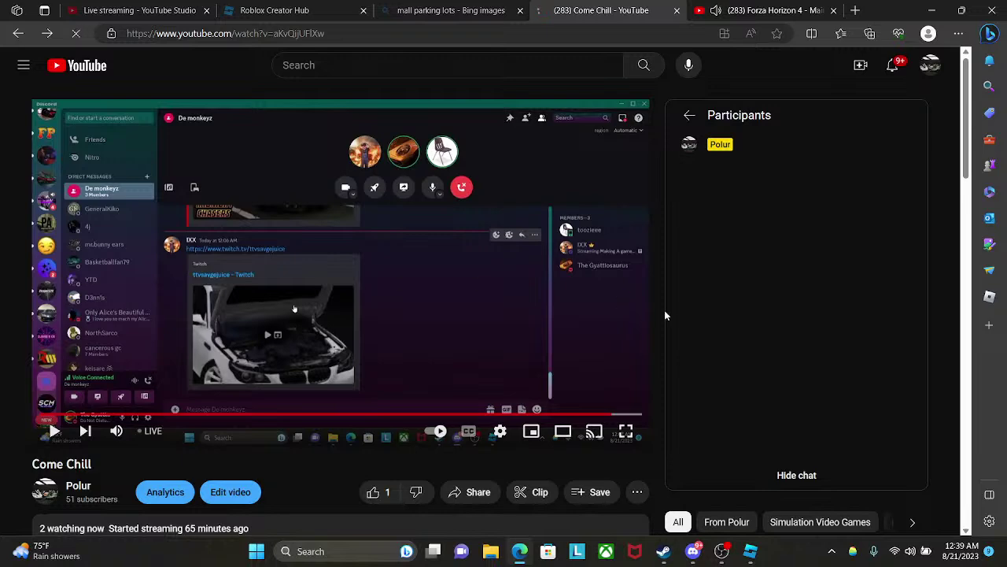
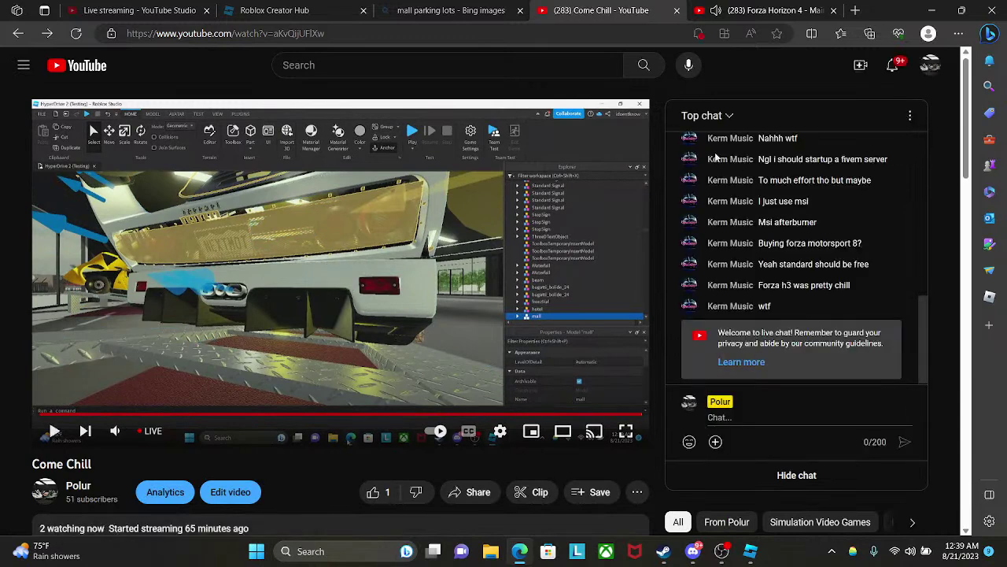
left_click(910, 115)
left_click(819, 170)
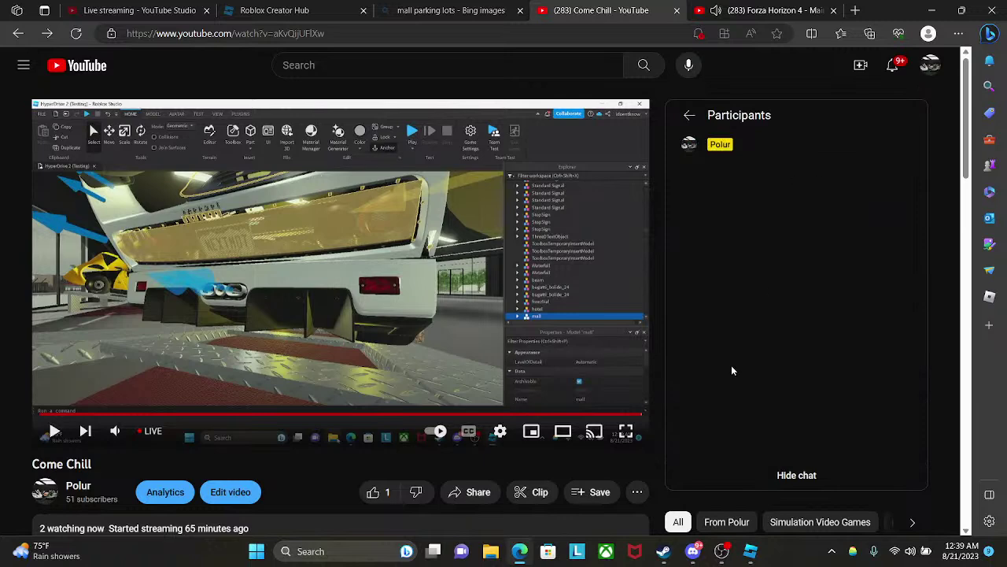
- Look through the stream page's viewer details and recommended videos, and return to the participants list
scroll(357, 400, "down", 2)
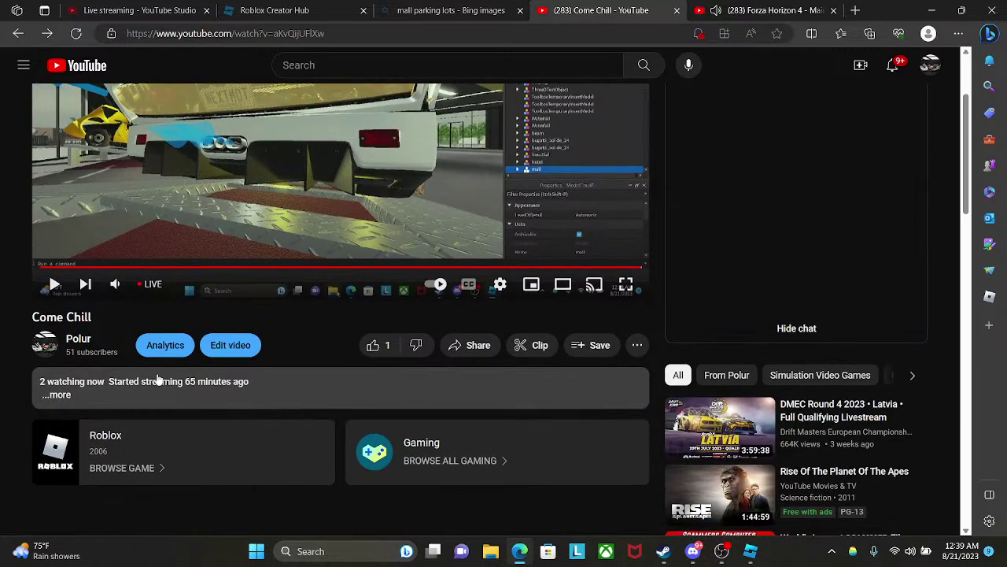
scroll(431, 423, "up", 2)
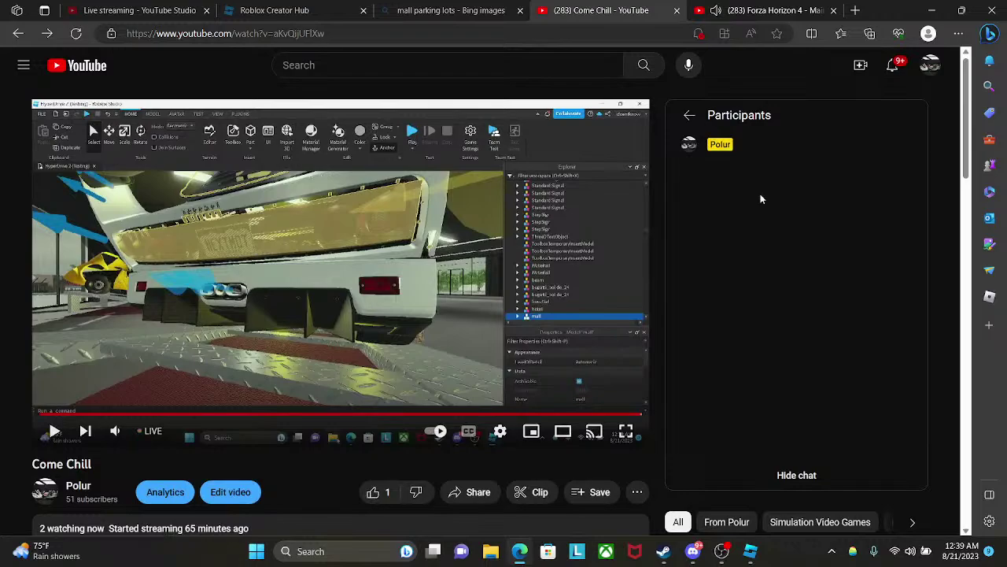
scroll(592, 324, "down", 7)
scroll(594, 323, "up", 4)
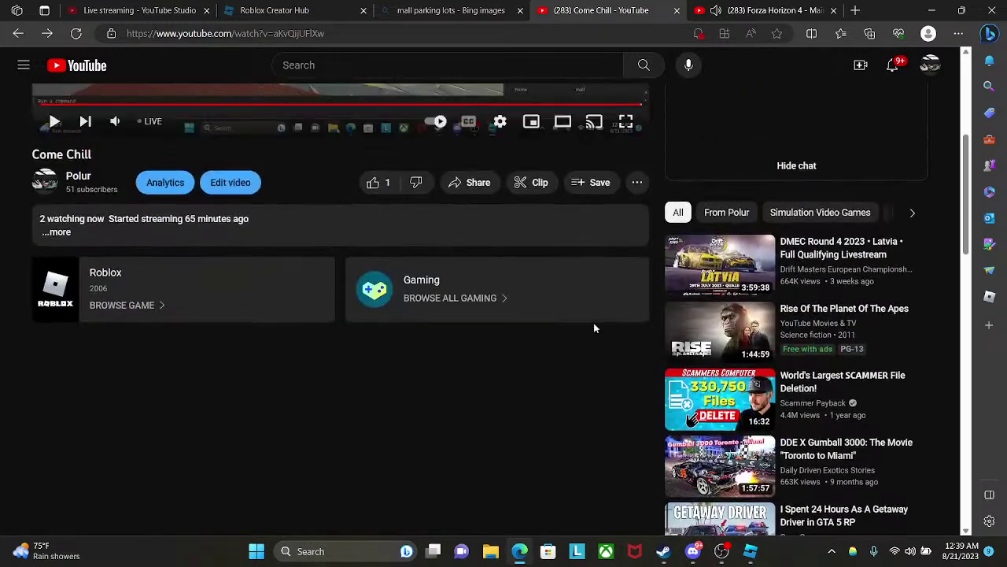
scroll(593, 323, "up", 4)
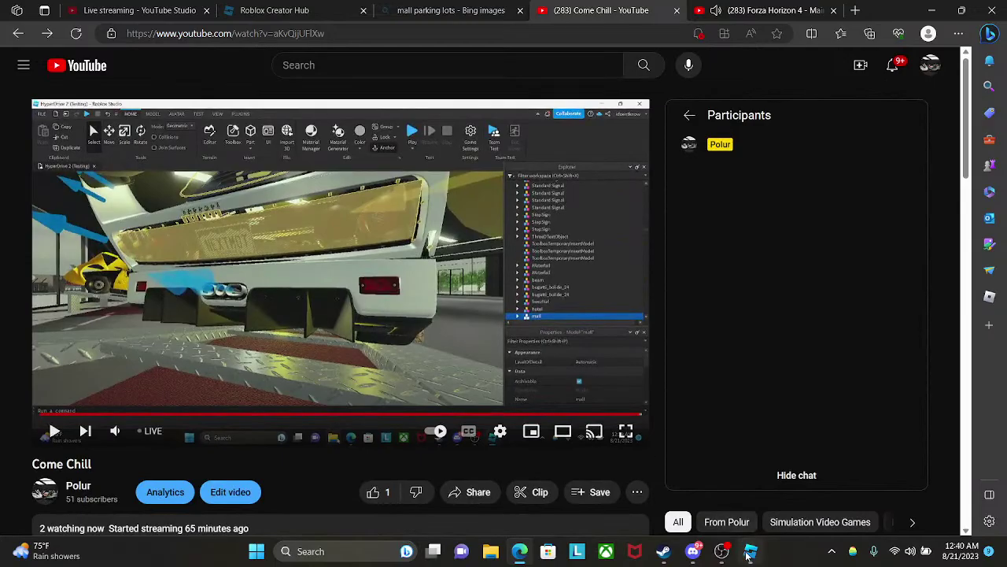
- Switch to Roblox Studio and examine the white display car's rear plate and grille, the mall hall and the exterior
left_click(750, 551)
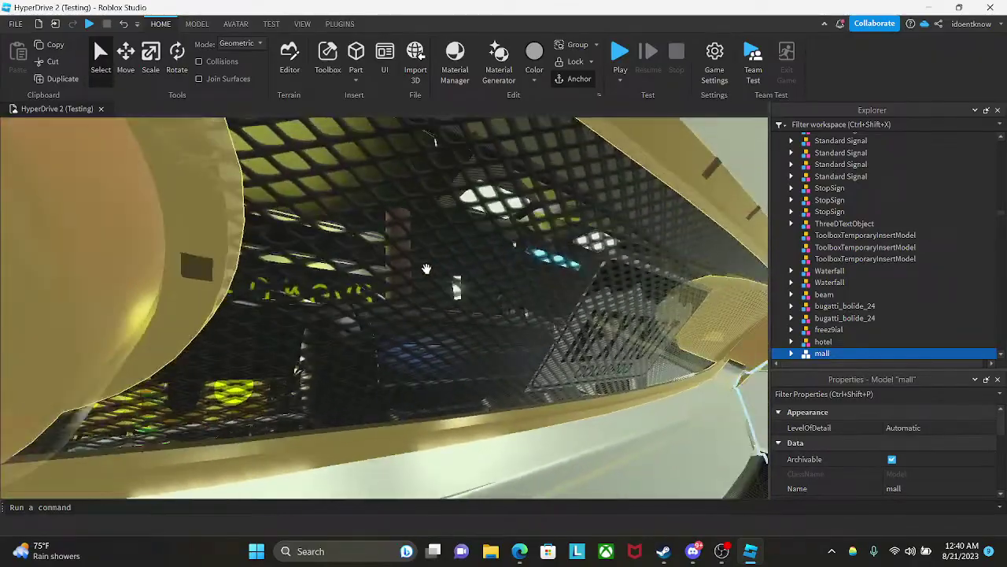
right_click_drag(426, 268, 426, 269)
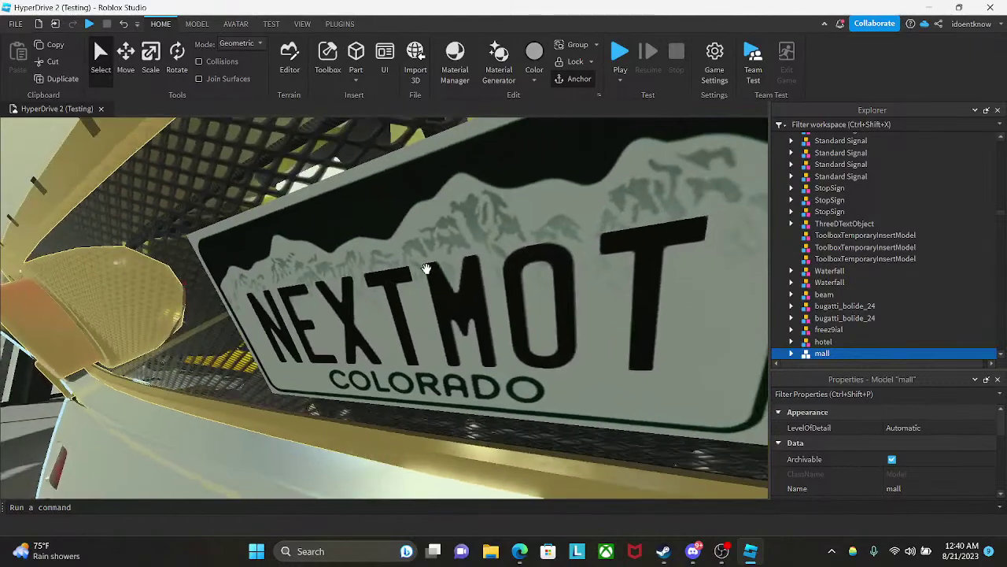
scroll(426, 270, "down", 10)
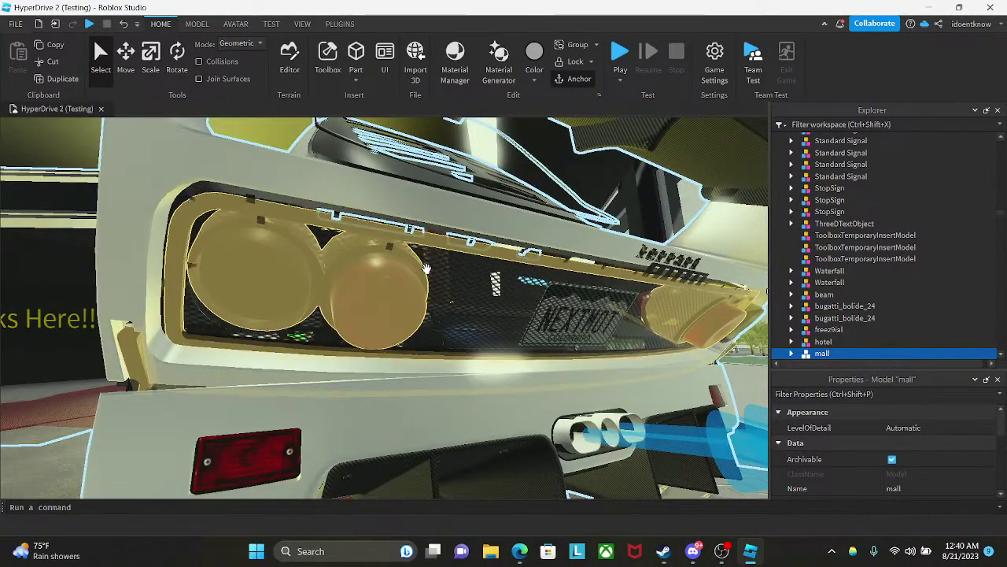
right_click_drag(425, 269, 425, 270)
scroll(426, 270, "down", 3)
scroll(426, 270, "up", 4)
scroll(425, 269, "up", 6)
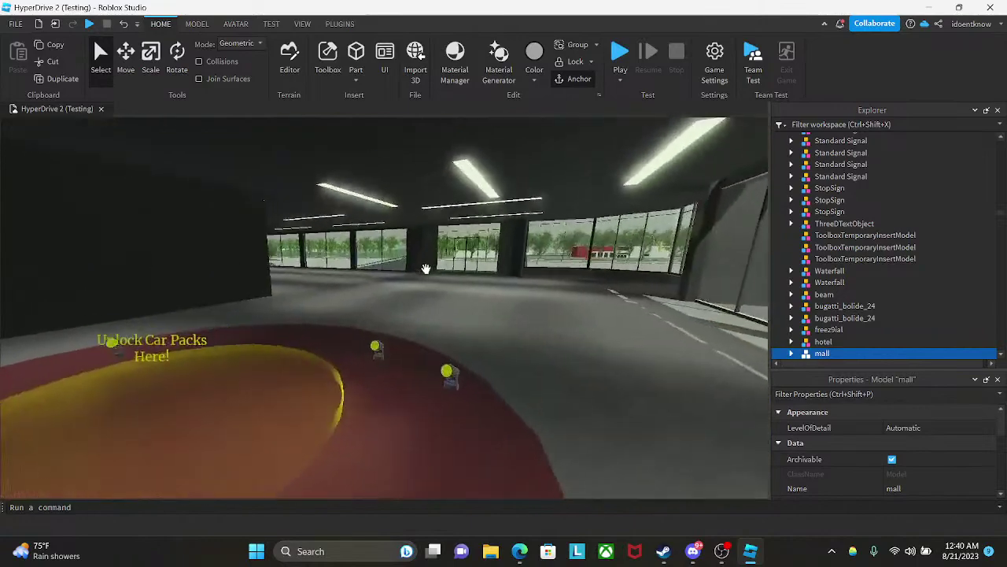
scroll(508, 268, "up", 8)
right_click_drag(508, 268, 510, 268)
key("e")
key("w")
key("a")
- Check the stream's participants list in Edge and return to Roblox Studio
left_click(526, 549)
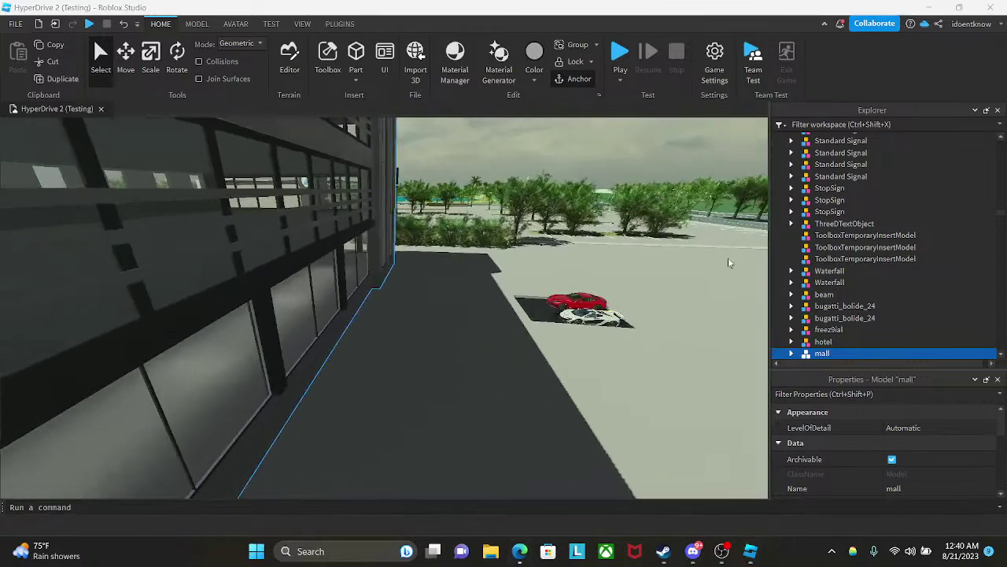
left_click(520, 551)
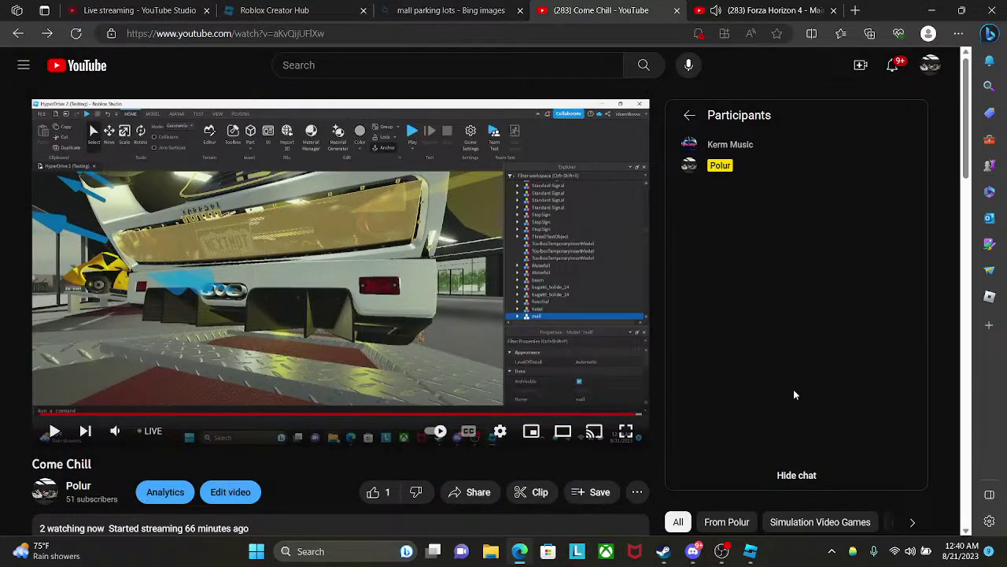
left_click(750, 551)
- Look through the mall's empty hall and inspect the raised side doorway from outside
key("w")
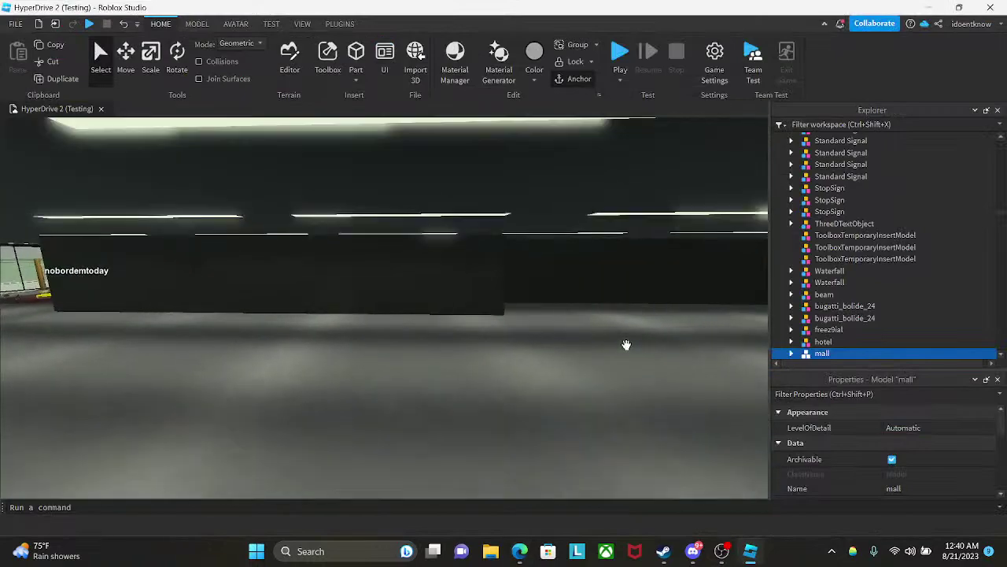
key("w")
right_click_drag(626, 345, 639, 338)
key("w")
key("w")
key("s")
key("w")
key("s")
key("w")
key("s")
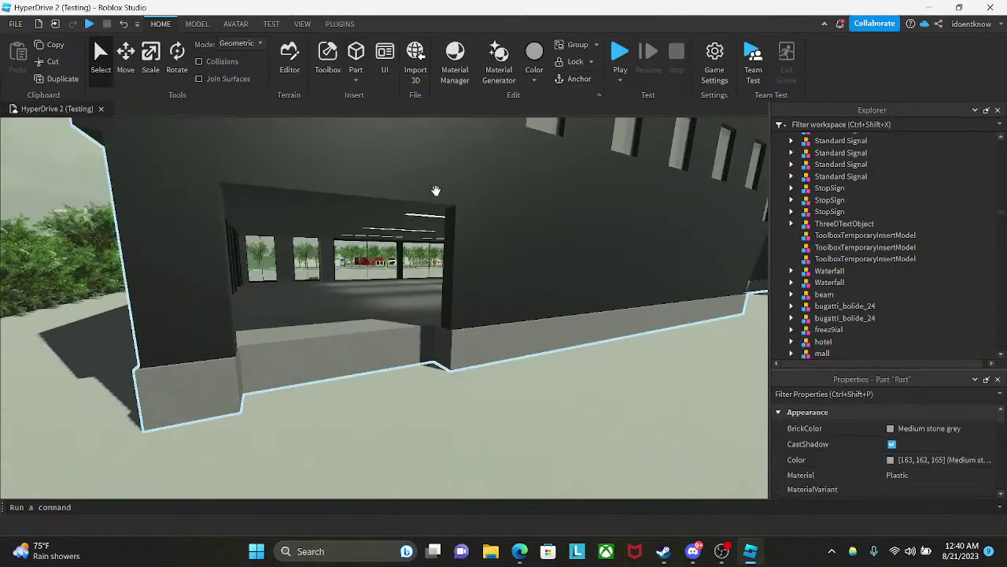
- Delete the plain part and insert a wedge part on the ground outside the mall's raised side doorway
right_click_drag(554, 333, 553, 332)
key("Delete")
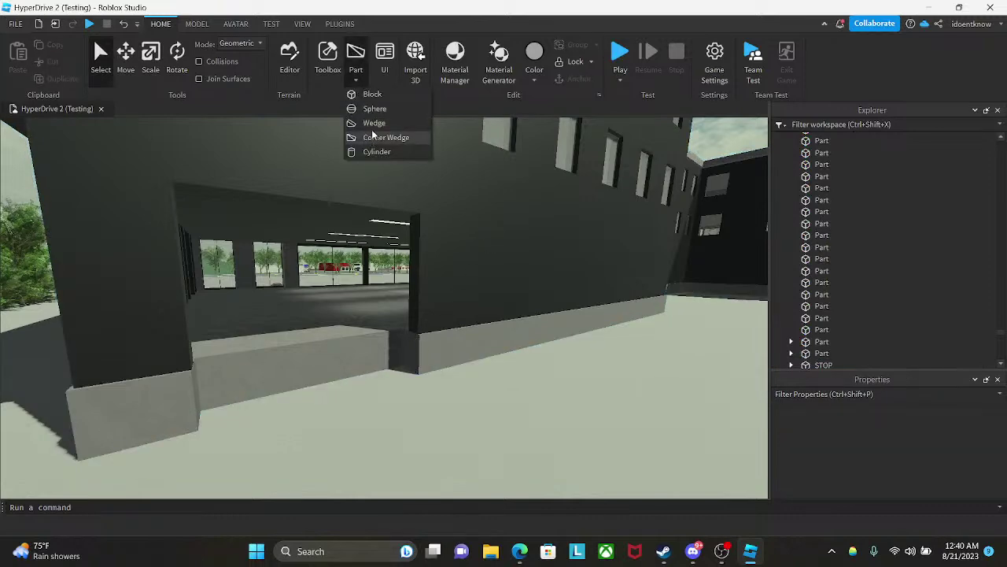
key("ctrl+z")
key("s")
right_click_drag(377, 219, 380, 218)
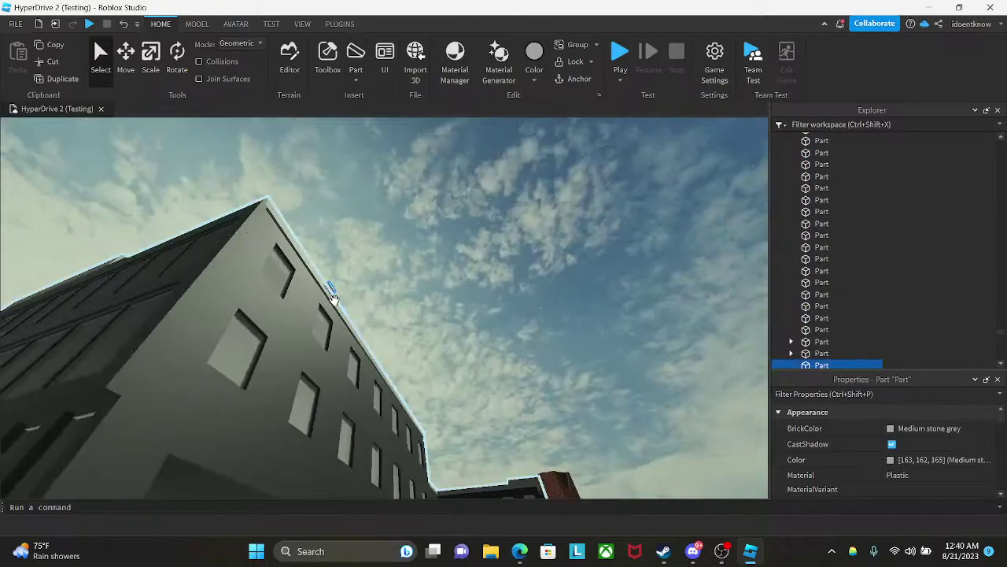
key("f")
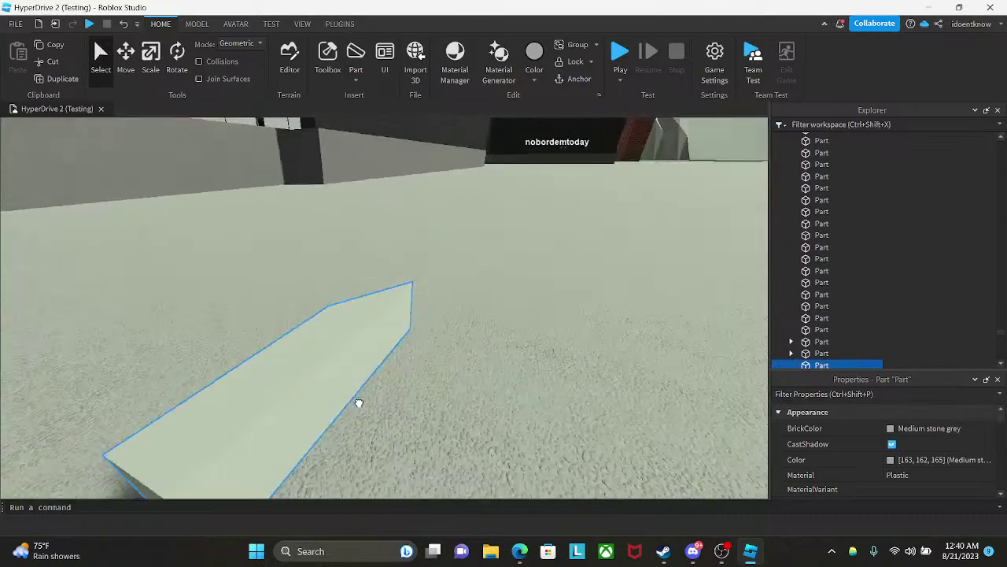
key("s")
right_click_drag(394, 370, 394, 370)
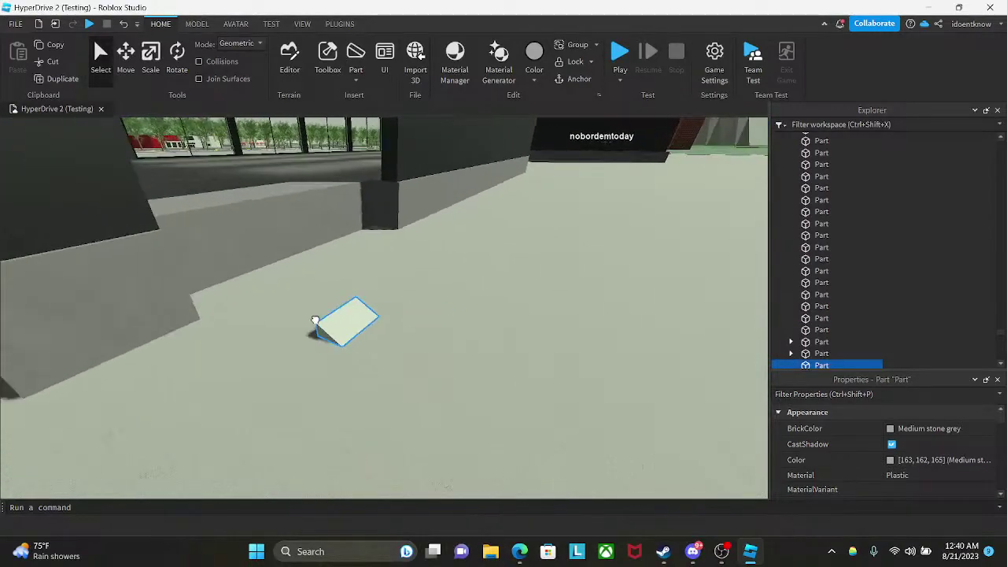
- Place the wedge against the doorway's base and scale it up in height towards the raised sill
key("w")
right_click_drag(278, 285, 355, 267)
key("ctrl+z")
key("s")
left_click(156, 71)
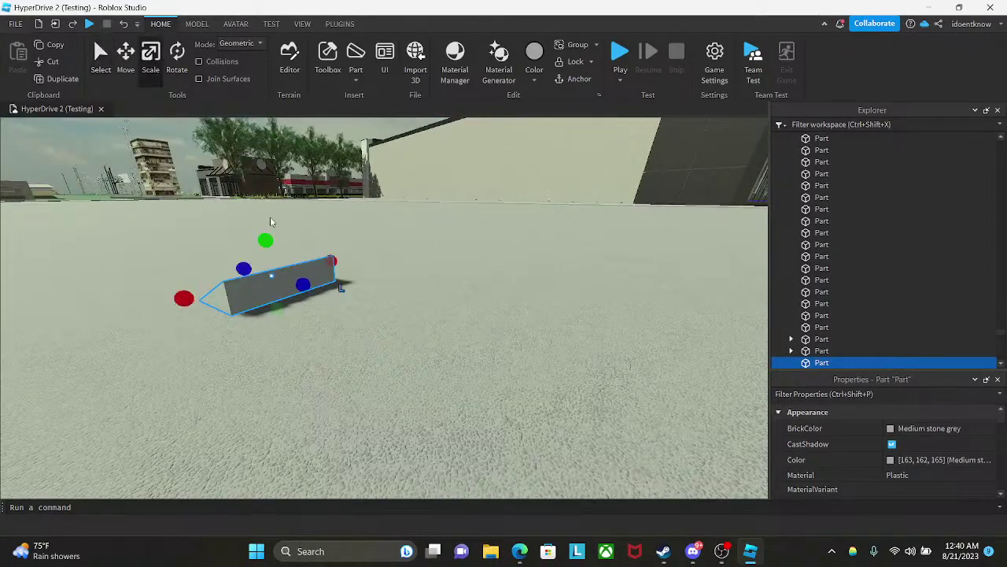
right_click_drag(272, 222, 276, 234)
key("a")
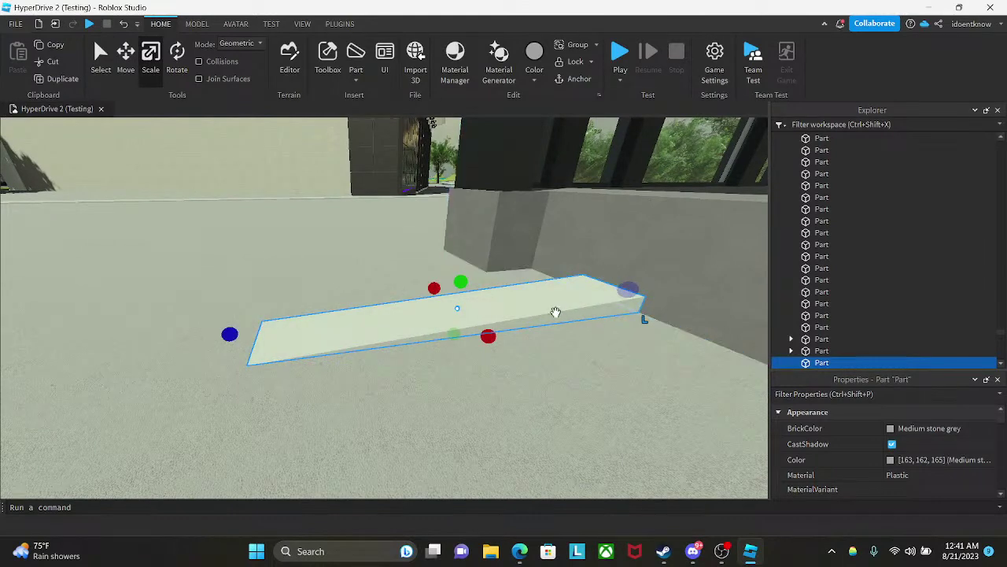
left_click_drag(471, 284, 463, 238)
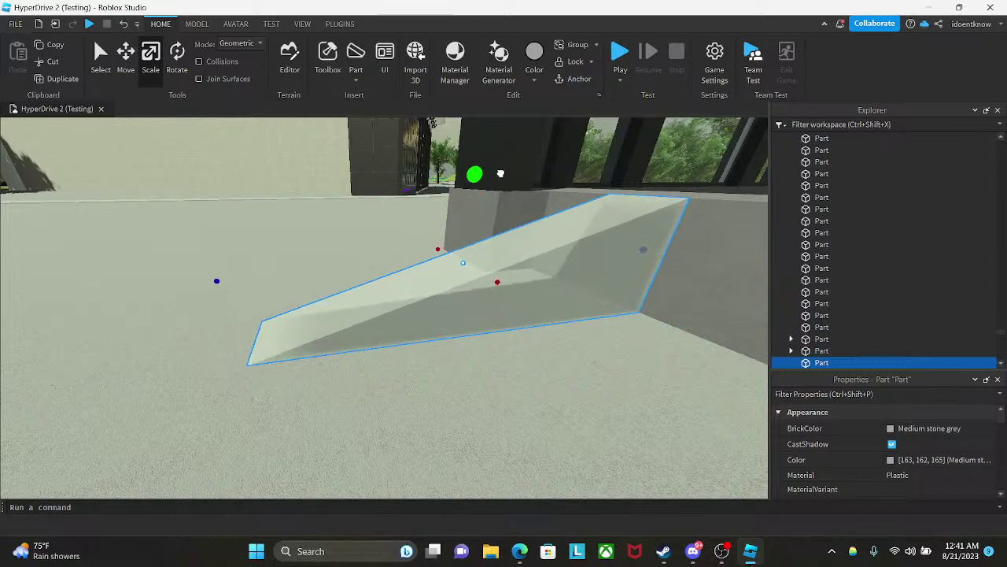
- Fine-tune the wedge's scale so its upper edge lines up with the top of the mall's concrete base
key("w")
right_click_drag(531, 202, 482, 203)
key("e")
key("w")
key("d")
key("q")
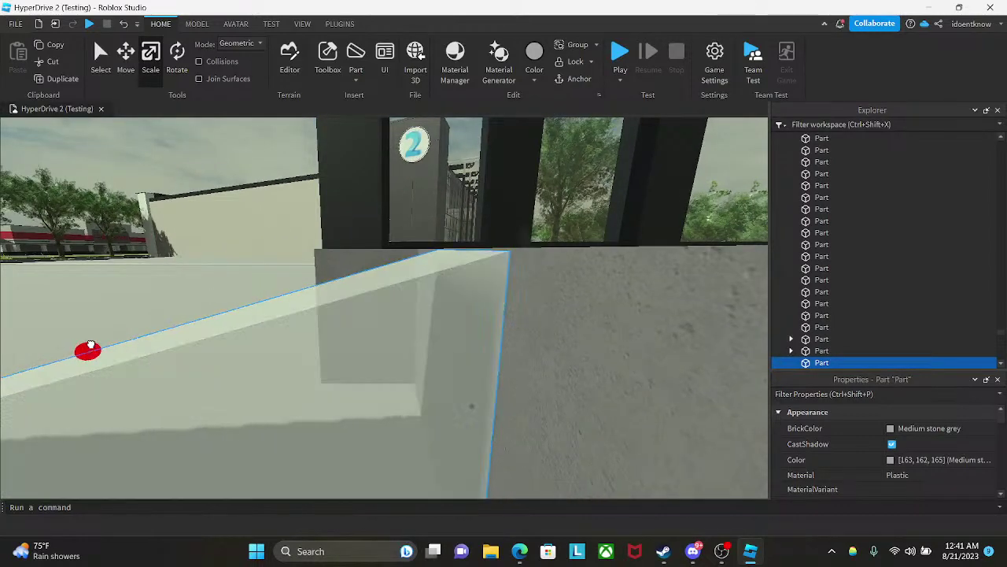
left_click_drag(94, 338, 120, 346)
right_click_drag(120, 346, 120, 346)
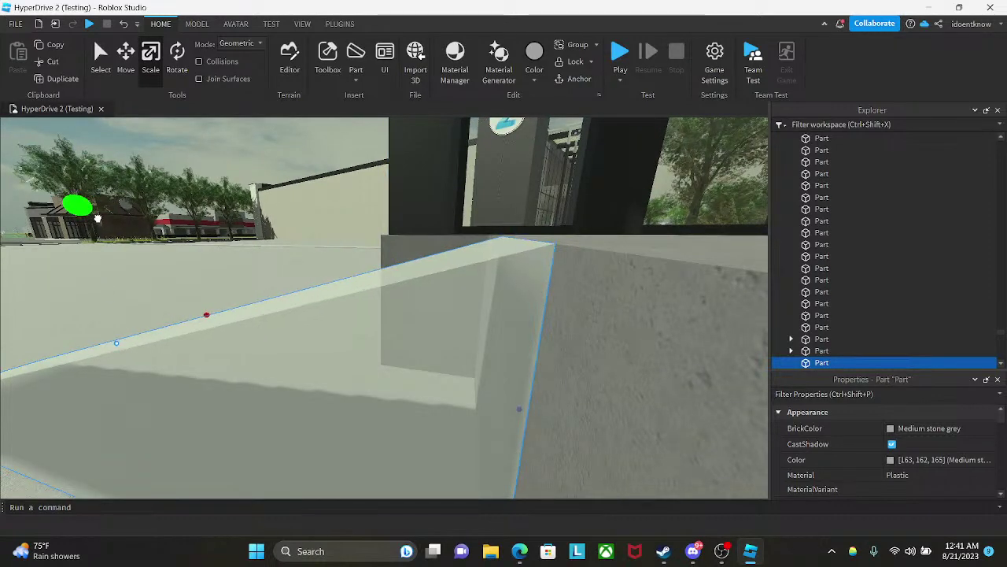
- Widen the wedge so the ramp spans the full width of the mall's side doorway
key("s")
right_click_drag(365, 235, 377, 289)
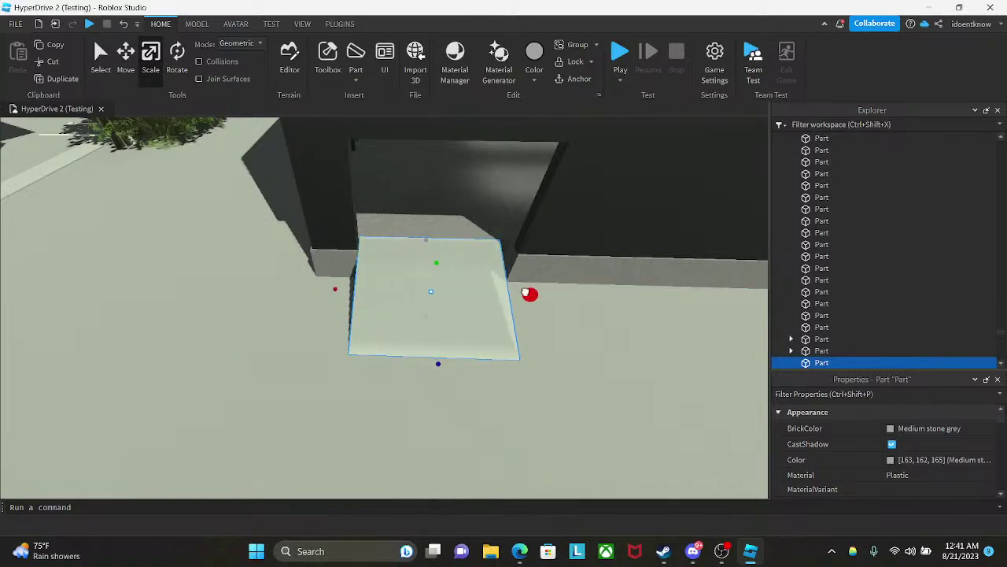
left_click_drag(540, 294, 537, 295)
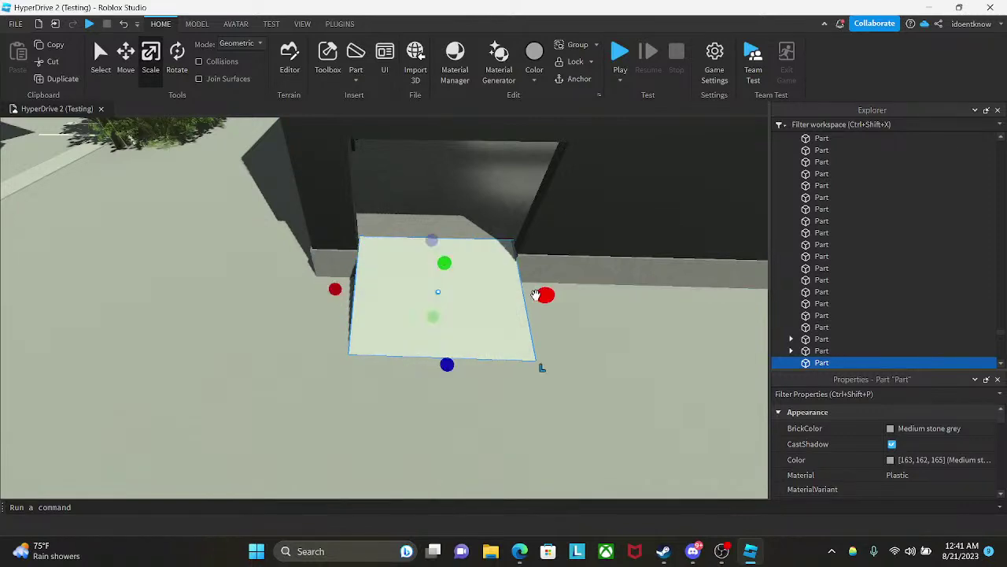
- Undo the ramp's accidental displacement and lengthen it outward from the doorway for a gentler slope
key("w")
right_click_drag(537, 295, 513, 292)
key("a")
key("q")
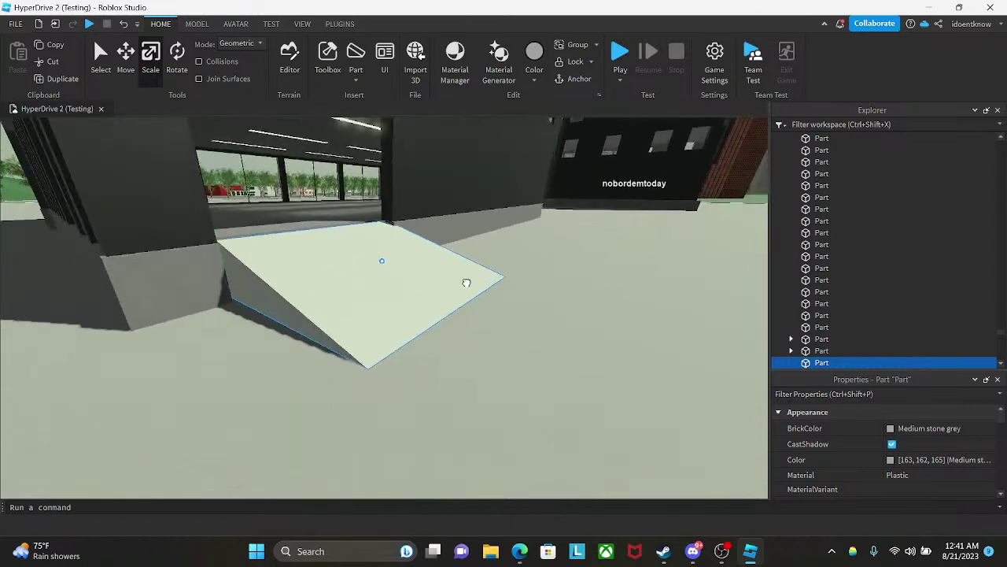
left_click_drag(459, 279, 529, 303)
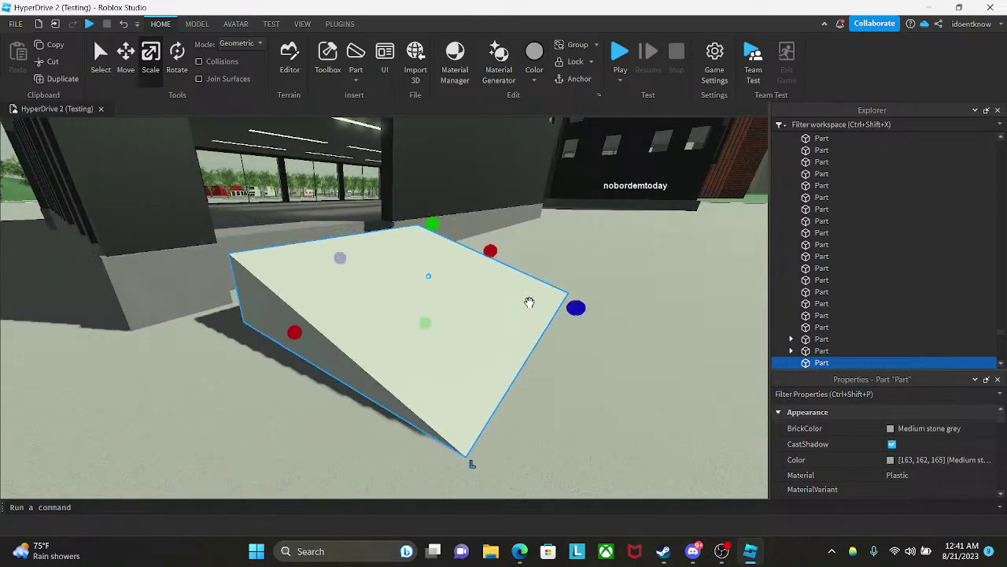
key("ctrl+z")
left_click_drag(461, 280, 572, 304)
right_click_drag(572, 304, 303, 355)
- Select only the mall's concrete base mesh beside the ramp to check its color and material, leaving Collisions off
key("a")
key("s")
key("a")
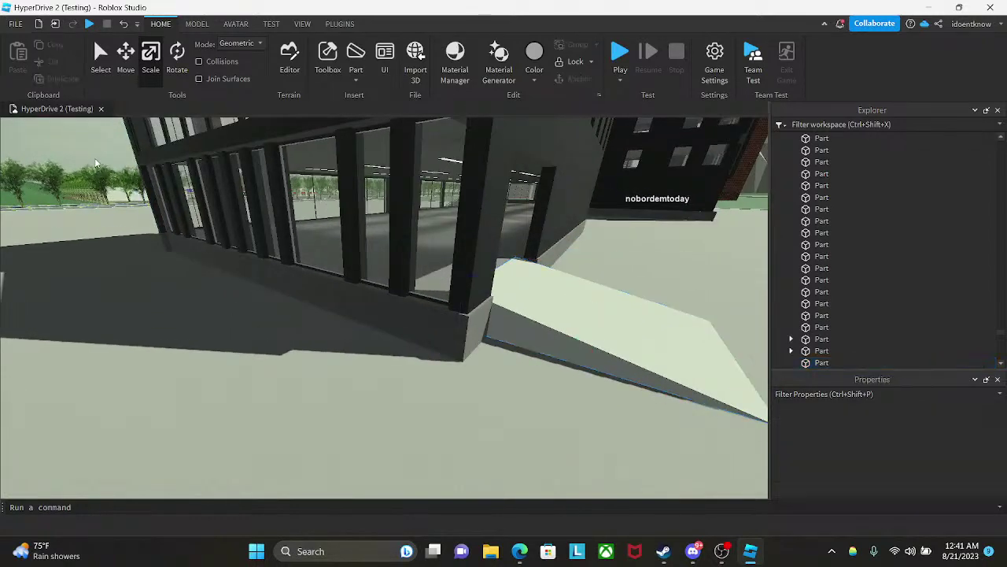
right_click_drag(100, 152, 528, 322)
left_click(527, 323)
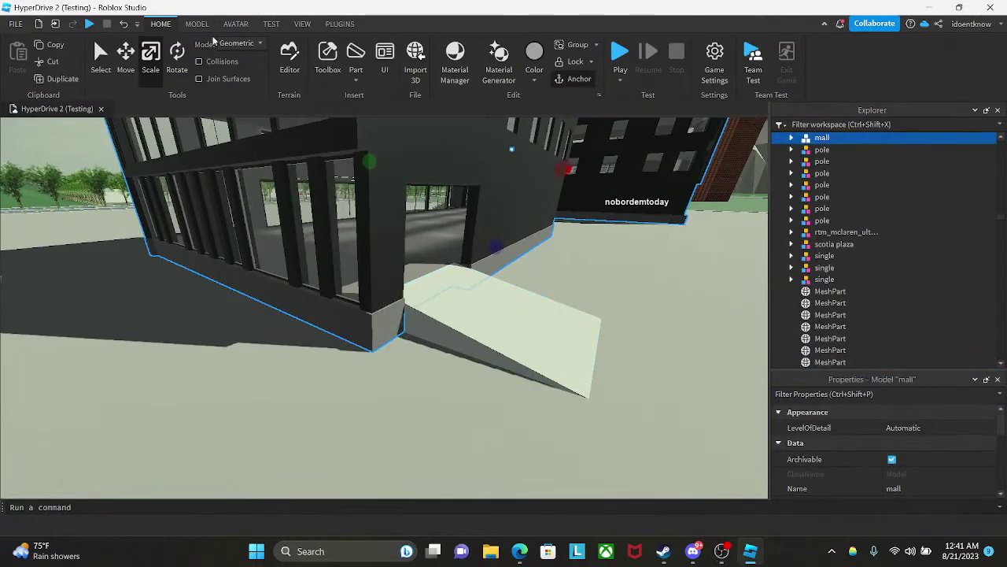
left_click(244, 68)
left_click(339, 310, "alt")
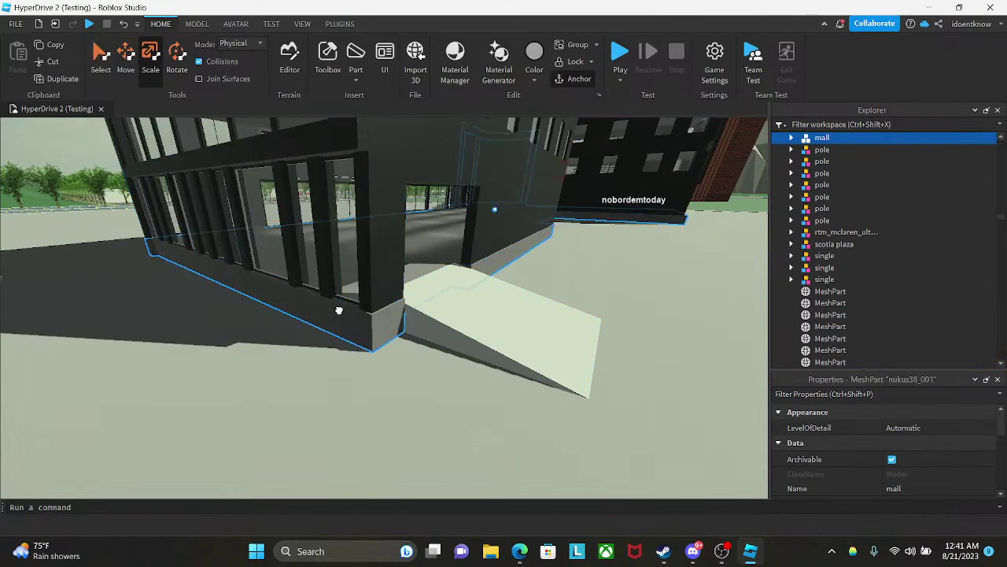
key("a")
right_click_drag(490, 303, 264, 260)
key("a")
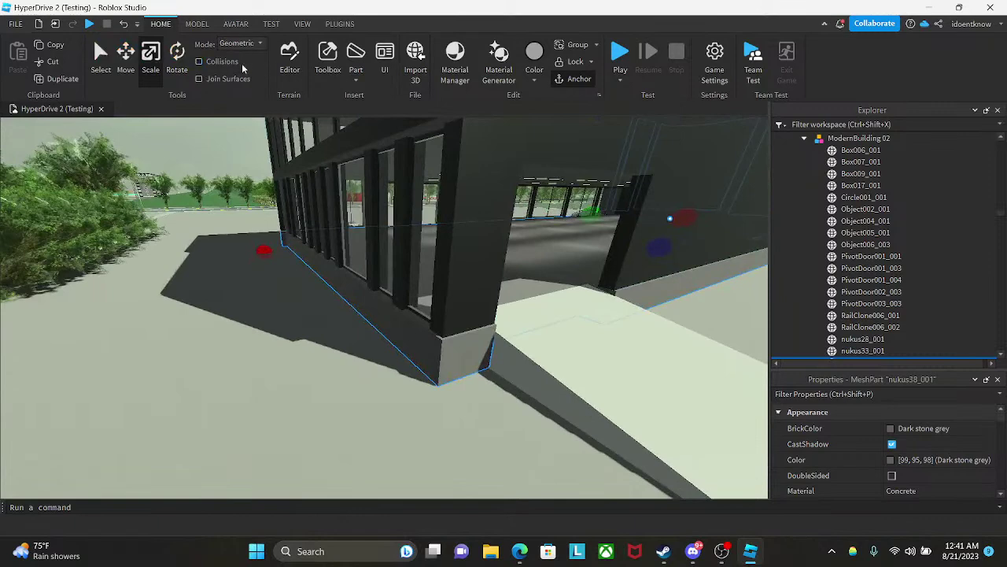
- Insert a new block part on the ground against the mall's concrete base, beside the ramp
right_click_drag(334, 212, 432, 260)
left_click_drag(298, 213, 352, 328)
right_click_drag(351, 319, 351, 328)
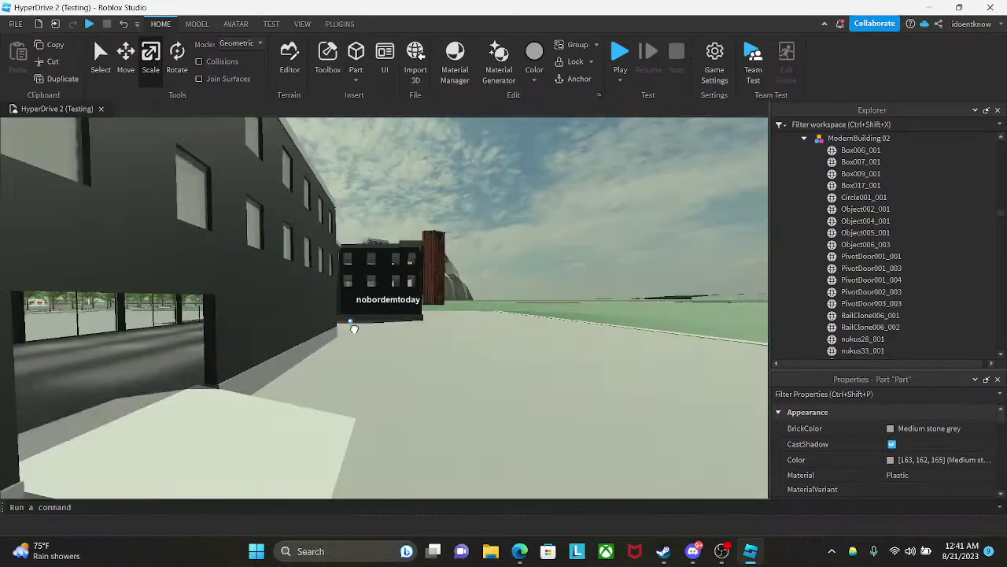
left_click_drag(351, 328, 348, 320)
right_click_drag(351, 328, 349, 320)
left_click_drag(349, 320, 351, 318)
right_click_drag(349, 320, 351, 318)
left_click_drag(351, 318, 351, 321)
right_click_drag(351, 318, 291, 362)
scroll(351, 320, "up", 10)
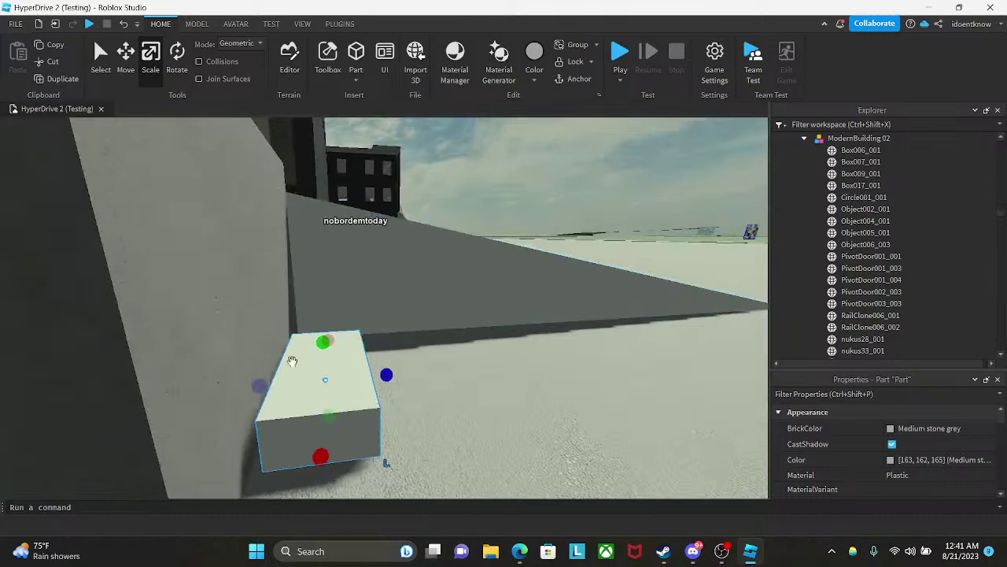
- Scale the block sideways so it spans the base's face from the mall's corner to the ramp
key("a")
left_click_drag(295, 386, 280, 388)
right_click_drag(314, 379, 330, 370)
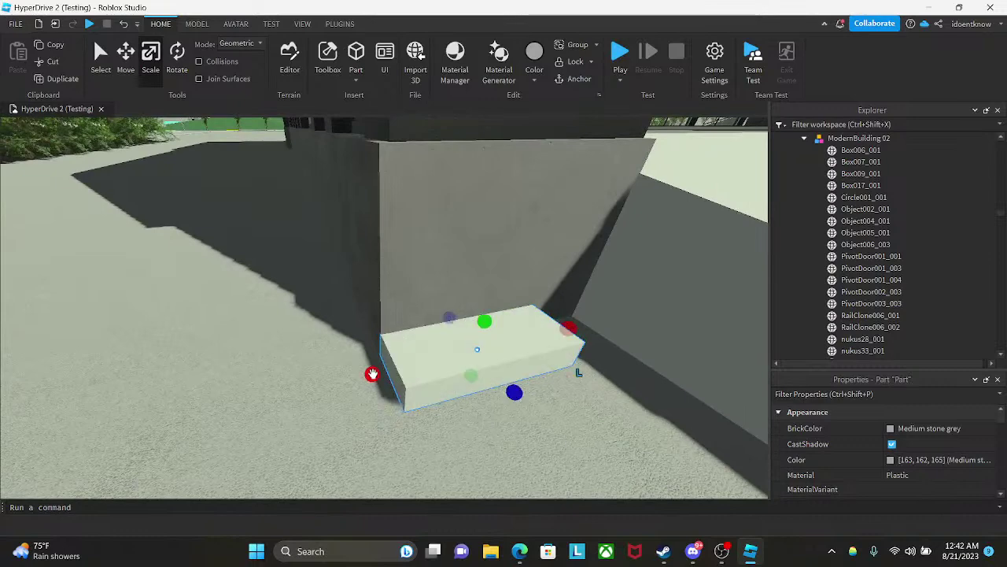
right_click_drag(514, 328, 516, 329)
left_click_drag(430, 309, 495, 310)
right_click_drag(500, 309, 461, 347)
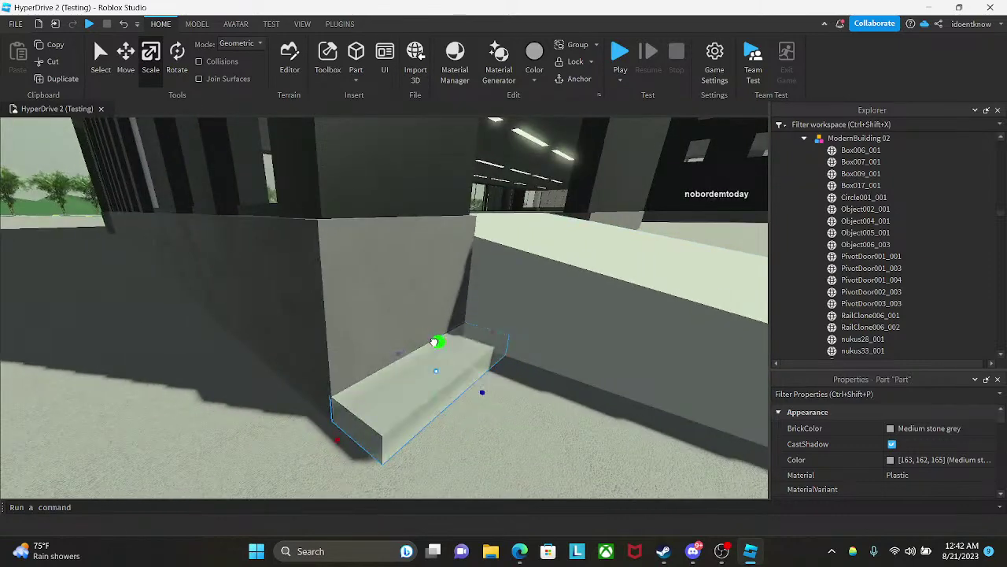
- Raise the block's height until its upper face is level with the top of the mall's concrete base
left_click_drag(433, 342, 438, 236)
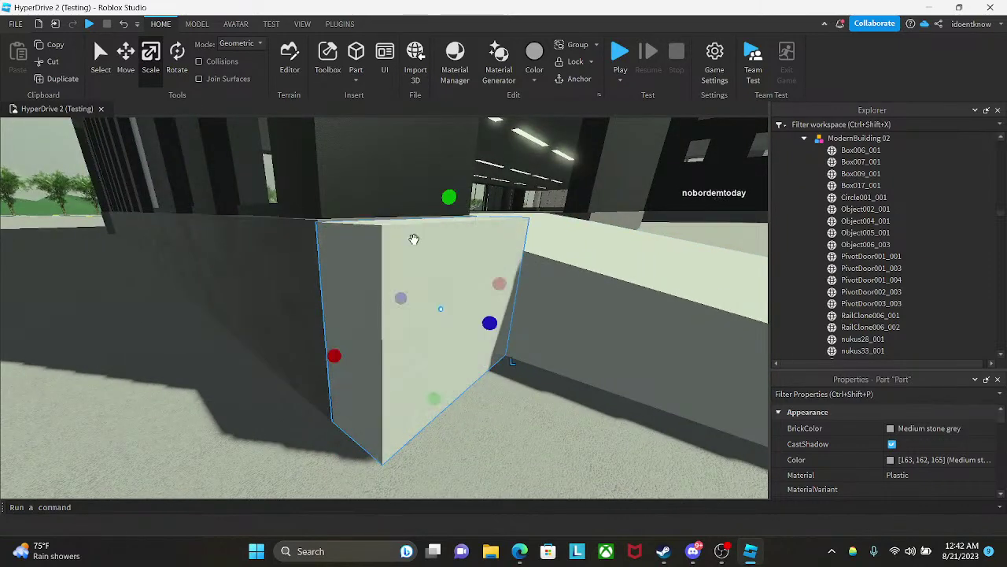
key("e")
key("w")
key("a")
left_click_drag(584, 260, 590, 256)
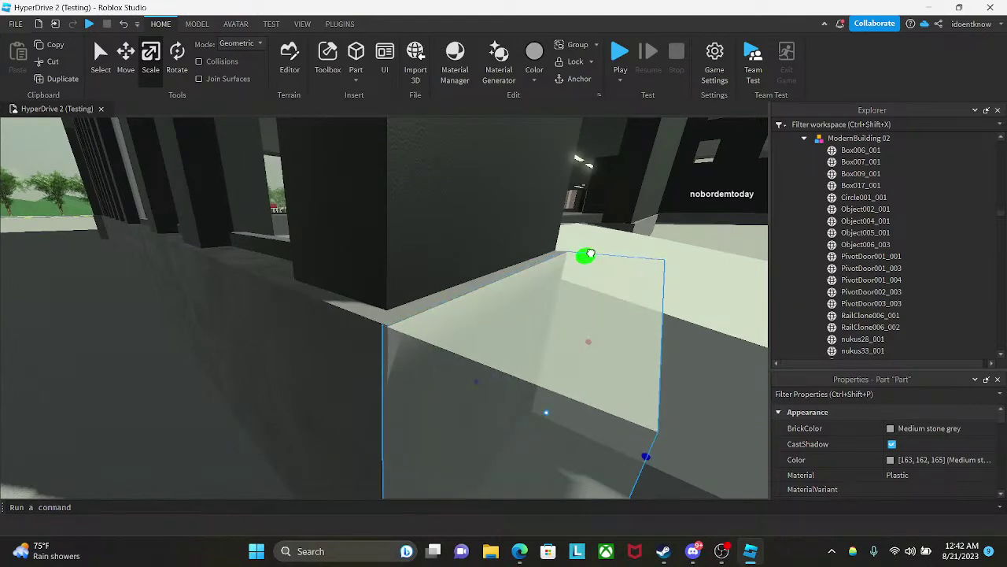
key("s")
right_click_drag(590, 253, 417, 297)
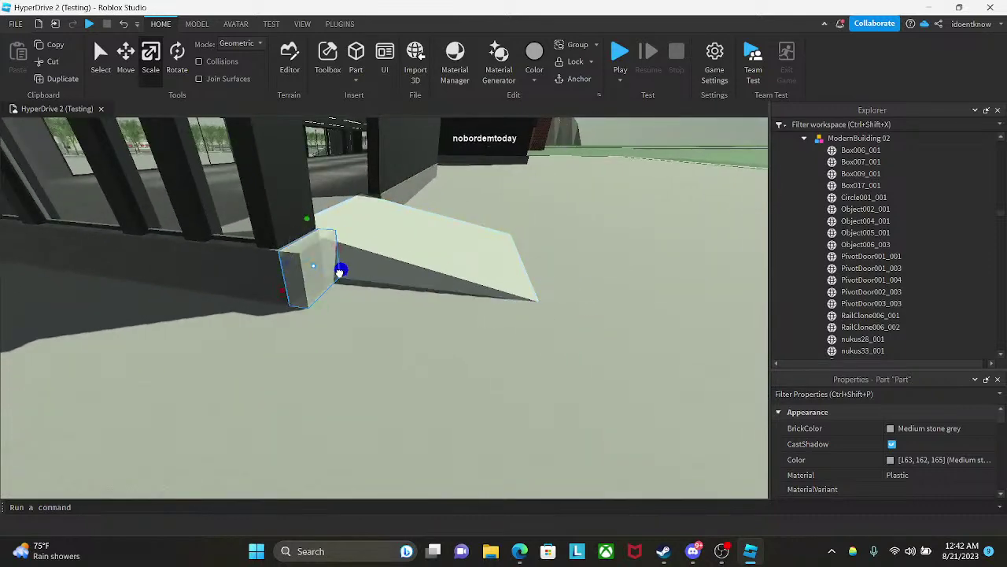
- Lengthen the block outward from the wall so it runs alongside the ramp to its lower end
left_click_drag(339, 272, 569, 294)
scroll(577, 296, "up", 5)
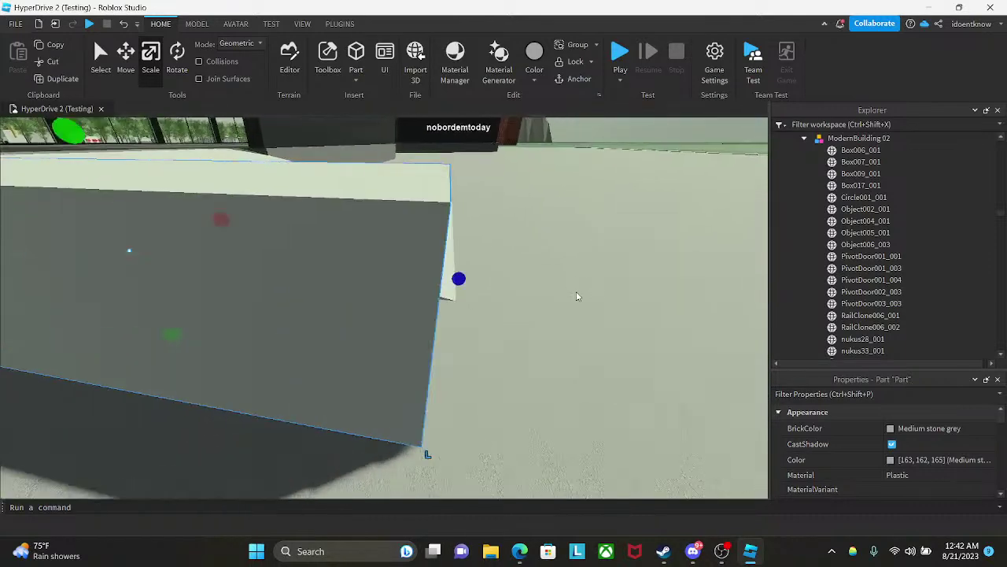
key("a")
key("d")
right_click_drag(520, 292, 519, 292)
left_click_drag(448, 287, 477, 295)
key("q")
right_click_drag(477, 294, 624, 371)
key("e")
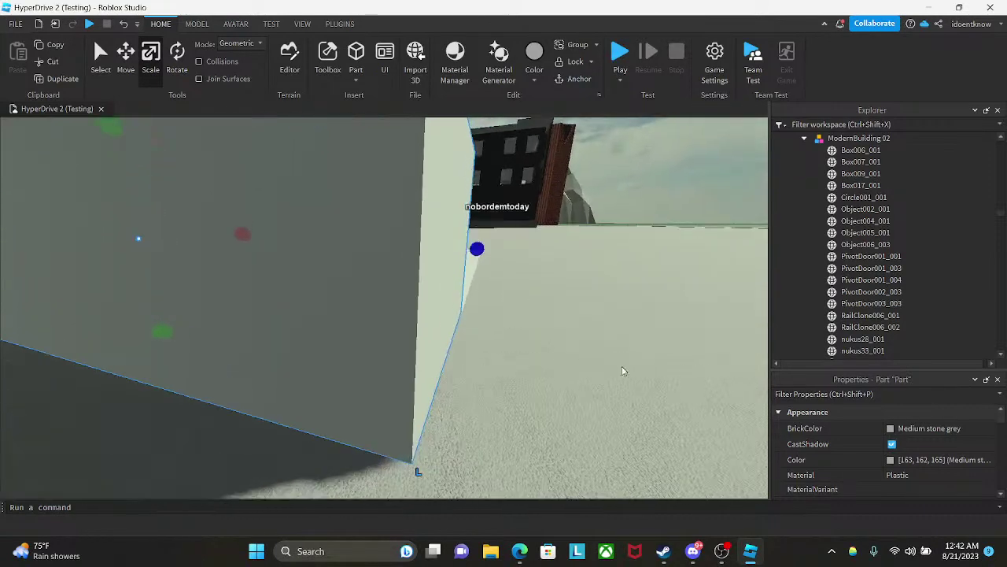
- Color the side block Dark stone grey and set its material to Concrete
left_click(534, 72)
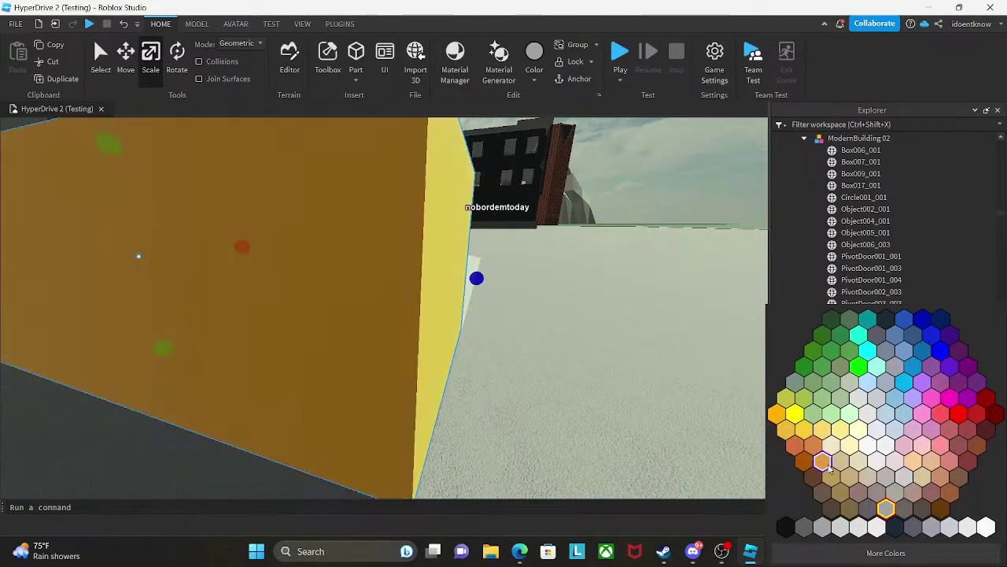
left_click(804, 526)
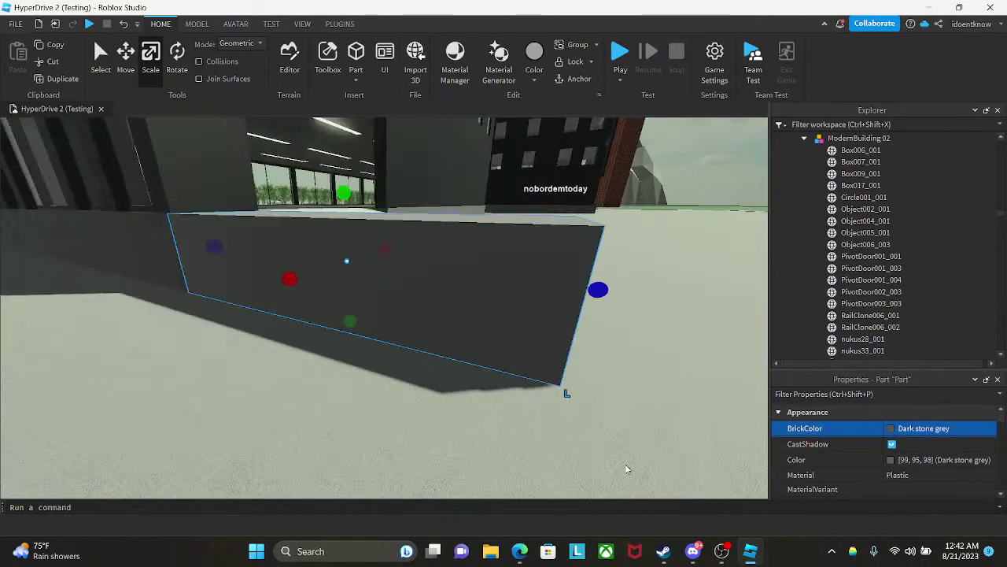
scroll(627, 464, "up", 3)
key("s")
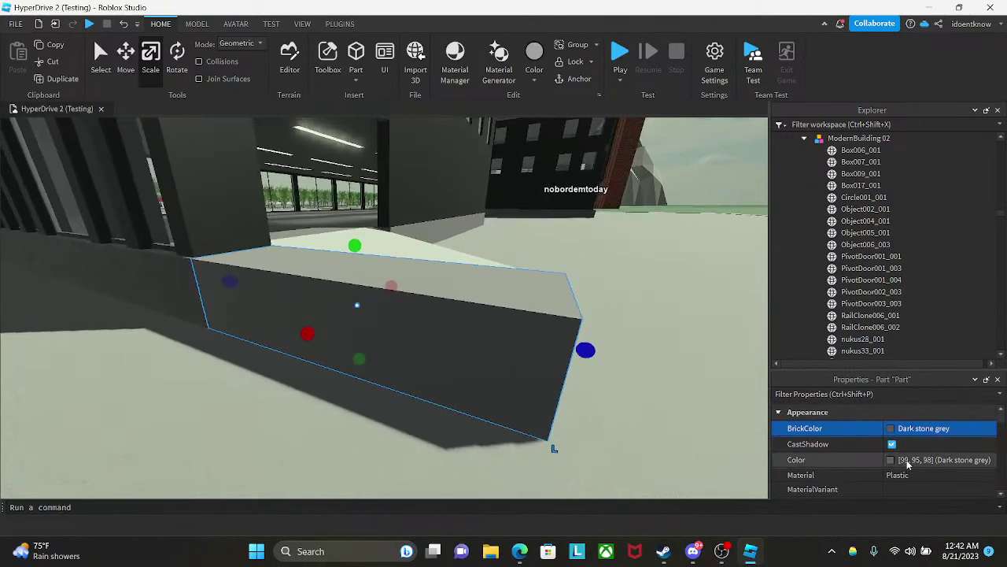
left_click(919, 475)
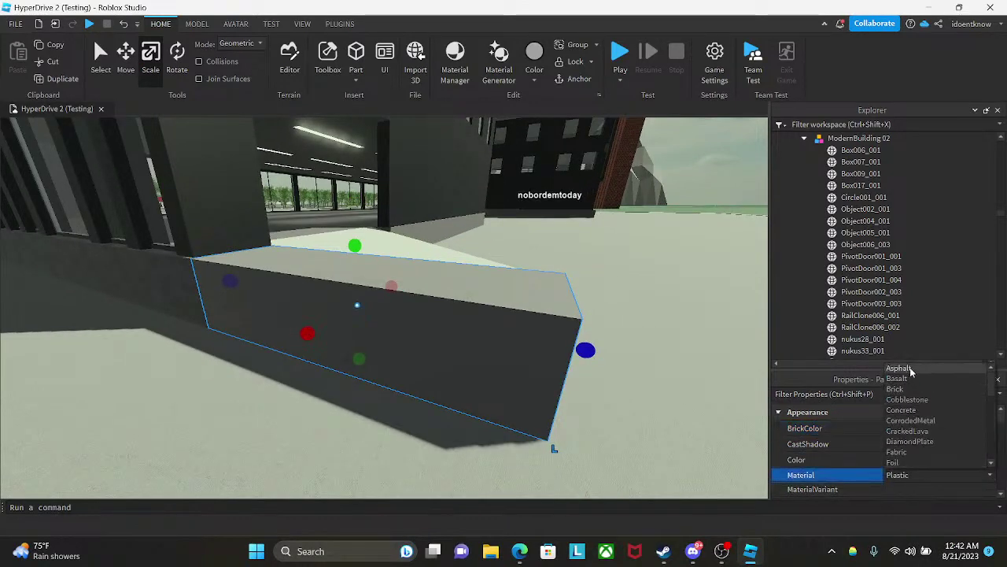
left_click(910, 409)
- Duplicate the concrete block and move the copy flush against the ramp's opposite side
scroll(664, 418, "up", 5)
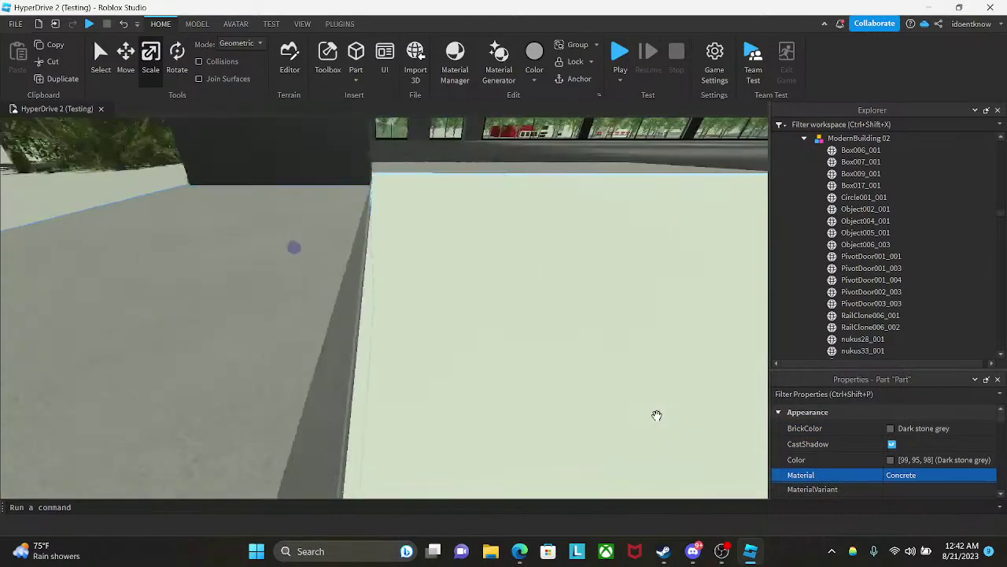
right_click_drag(657, 416, 660, 415)
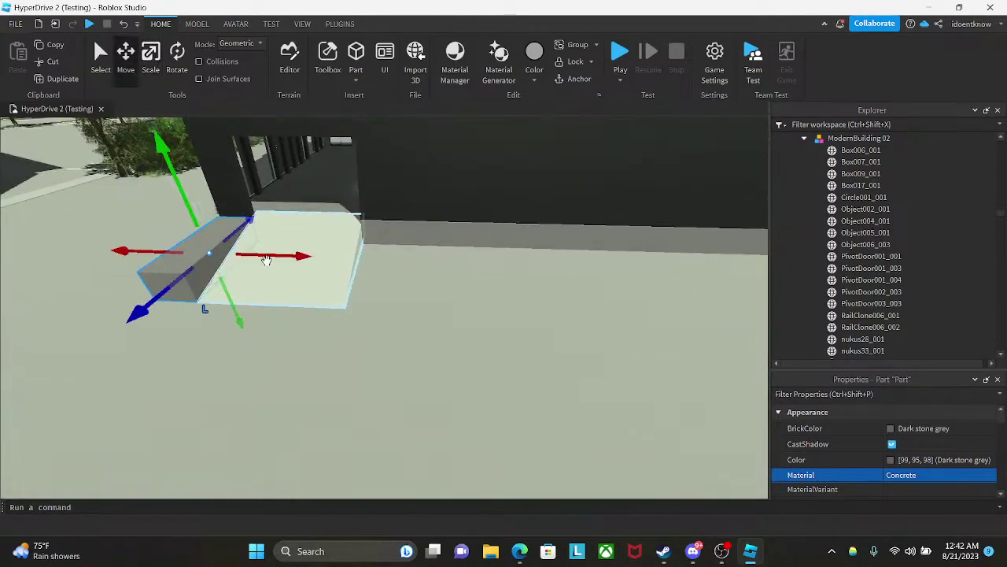
left_click_drag(430, 265, 425, 273)
right_click_drag(426, 274, 676, 261)
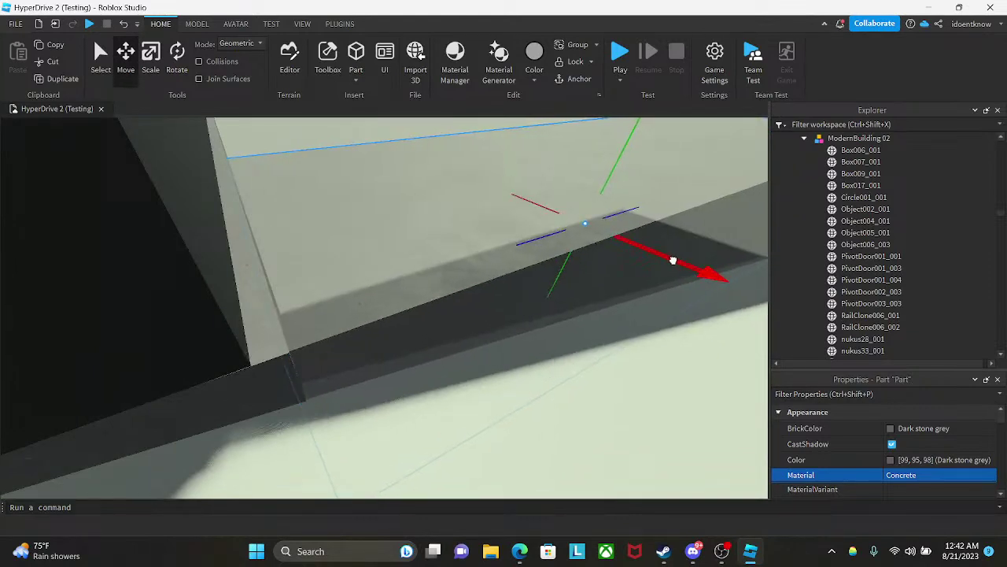
right_click_drag(460, 320, 388, 307)
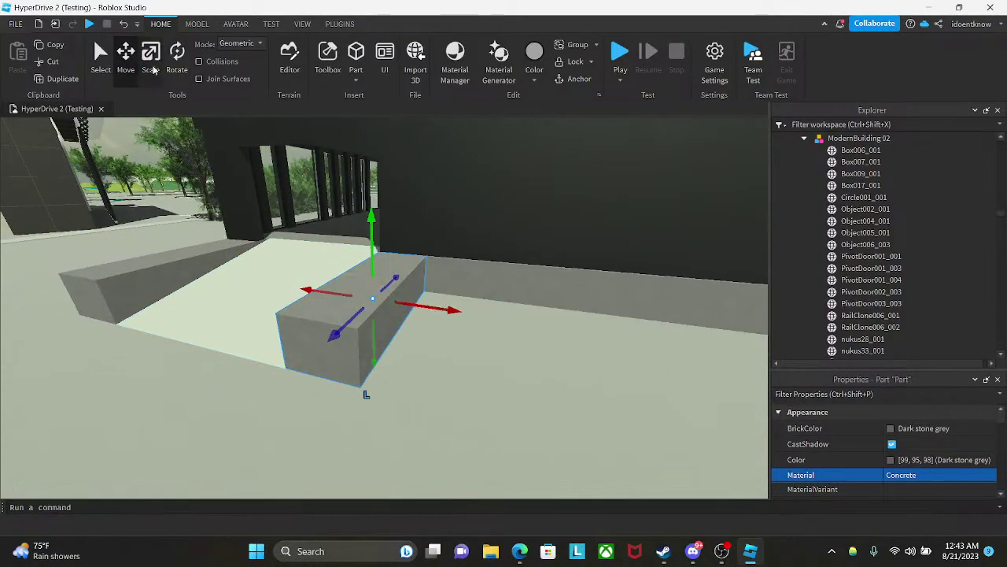
- Widen the copied concrete block along the mall's wall toward the corner where the base steps back
left_click_drag(422, 305, 587, 310)
key("d")
right_click_drag(611, 291, 611, 290)
key("w")
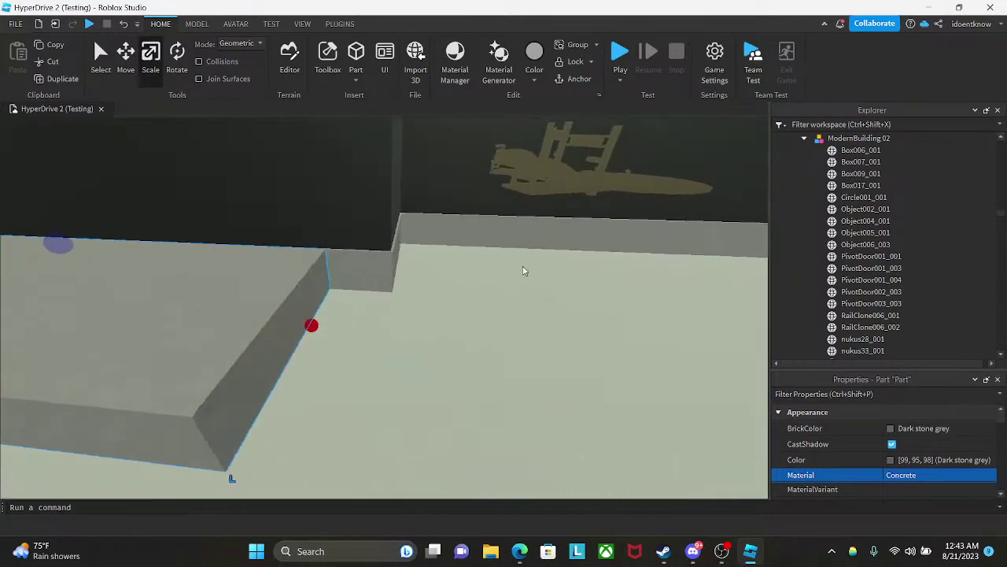
left_click(213, 327)
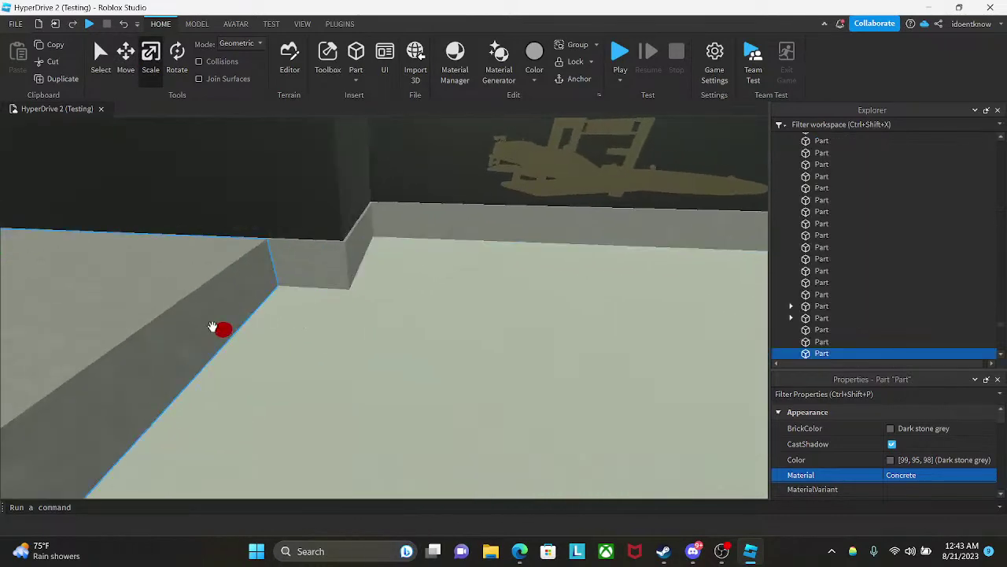
mouse_move(228, 336)
right_mouse_down()
mouse_move(348, 336)
mouse_move(339, 336)
right_mouse_up()
key("w")
right_click_drag(380, 305, 379, 304)
left_click_drag(287, 223, 284, 224)
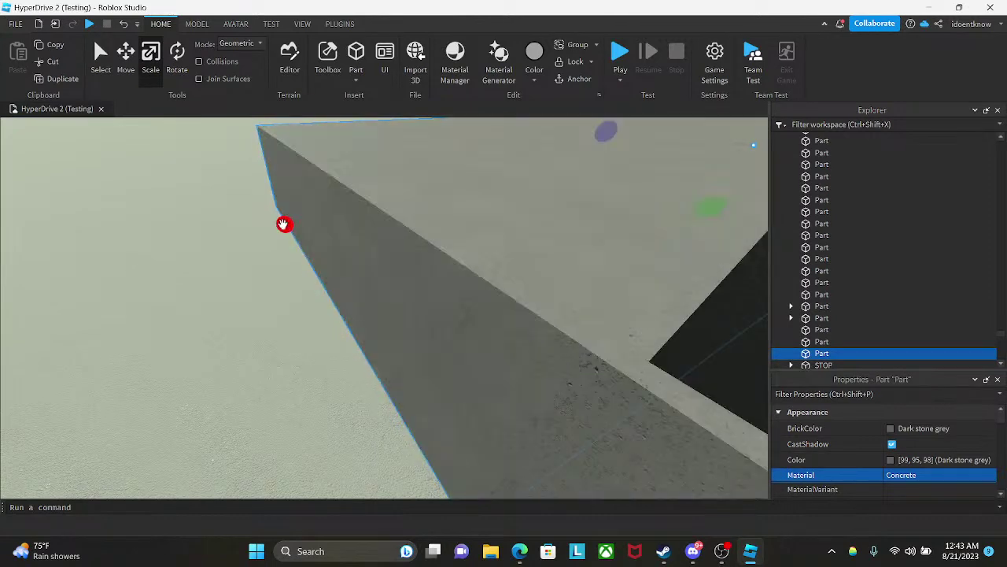
- Deselect the block and inspect how the ramp and both concrete side blocks meet the mall
right_click_drag(293, 219, 292, 219)
left_click(318, 138)
right_click_drag(318, 137, 318, 135)
key("w")
key("a")
key("w")
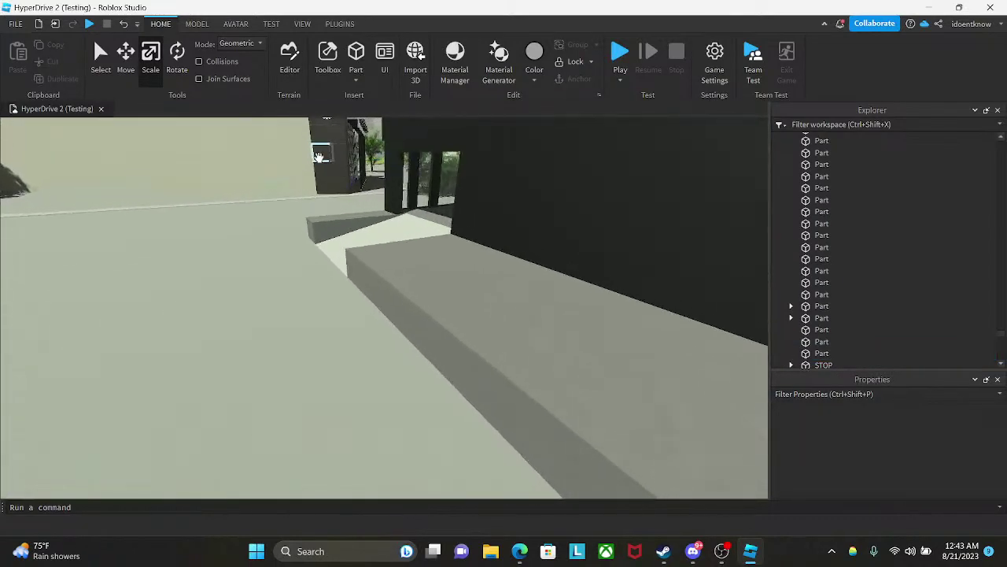
right_click_drag(291, 251, 313, 282)
key("s")
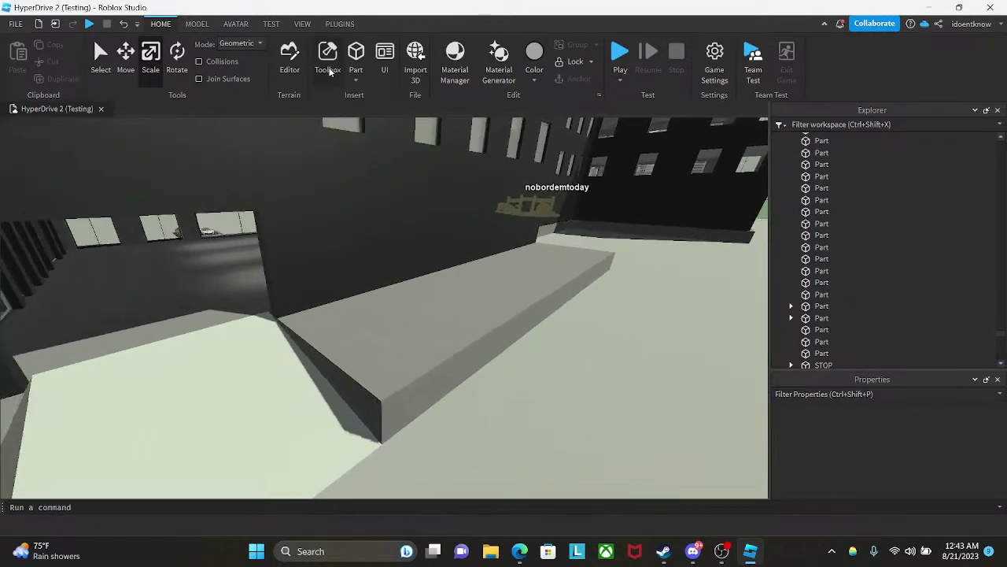
left_click(328, 57)
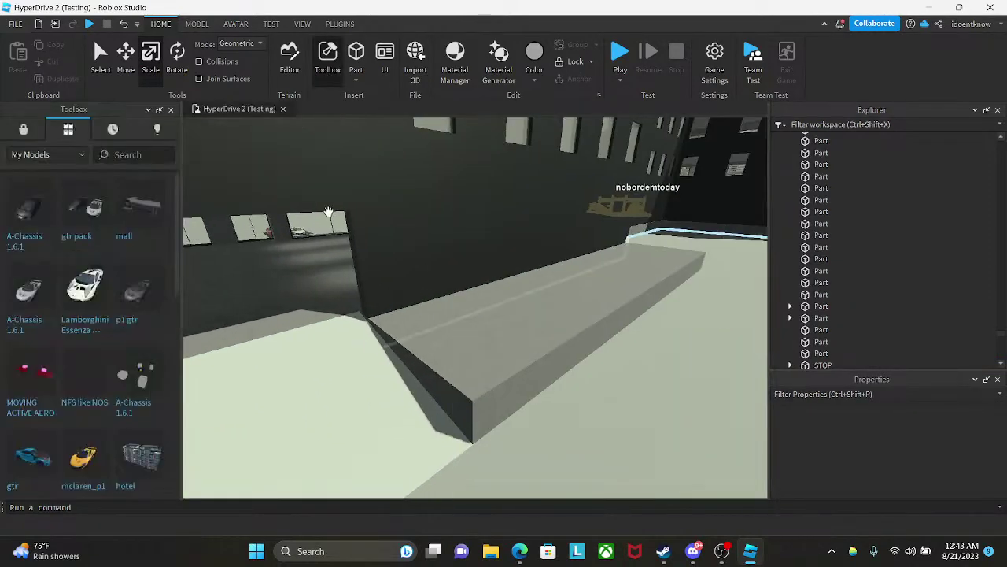
left_click(24, 129)
type("npc")
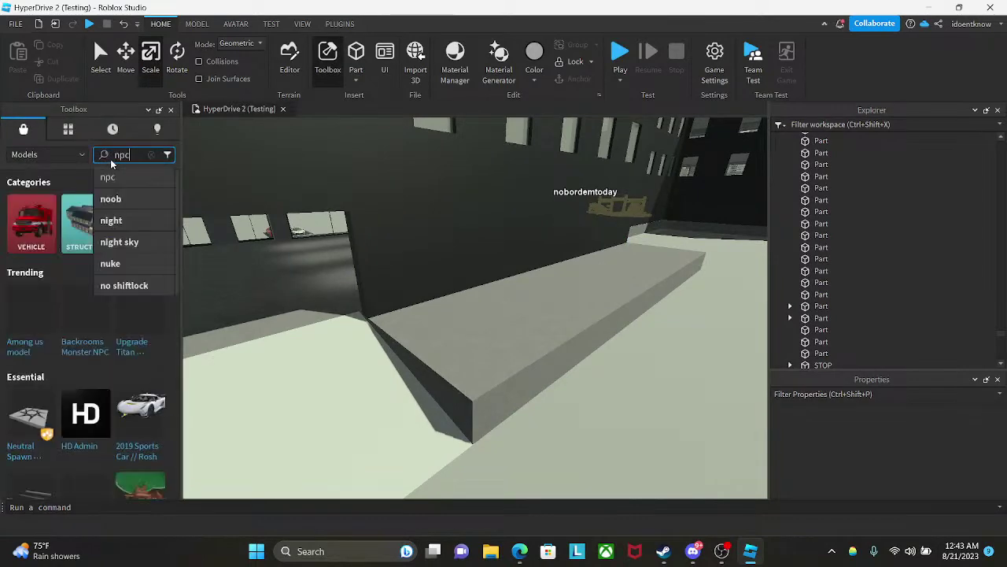
left_click(171, 110)
- Spawn a character model from your own Roblox username with the Load Character plugin, without Spawn at Origin
left_click(339, 24)
scroll(905, 49, "down", 2)
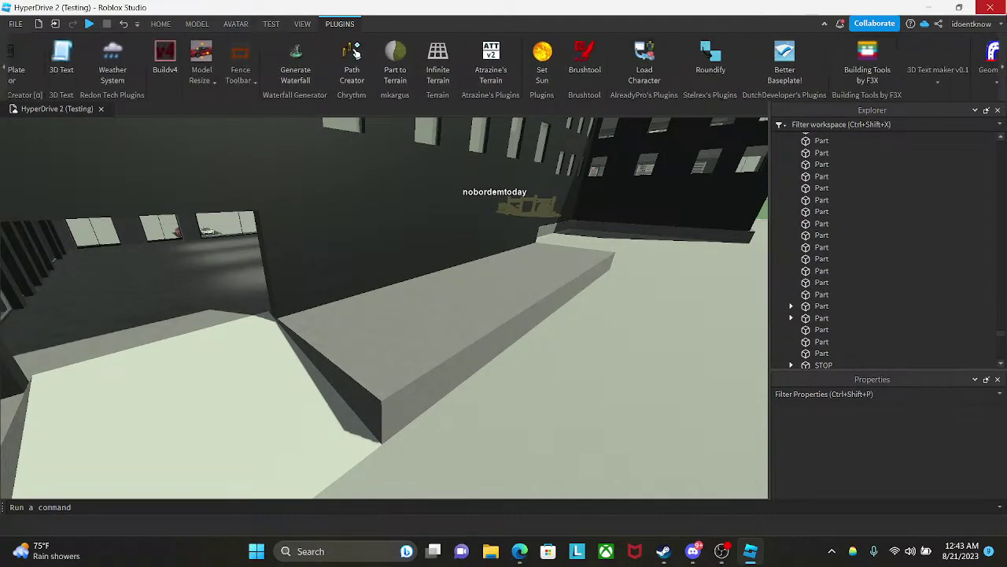
scroll(131, 55, "down", 3)
left_click(923, 54)
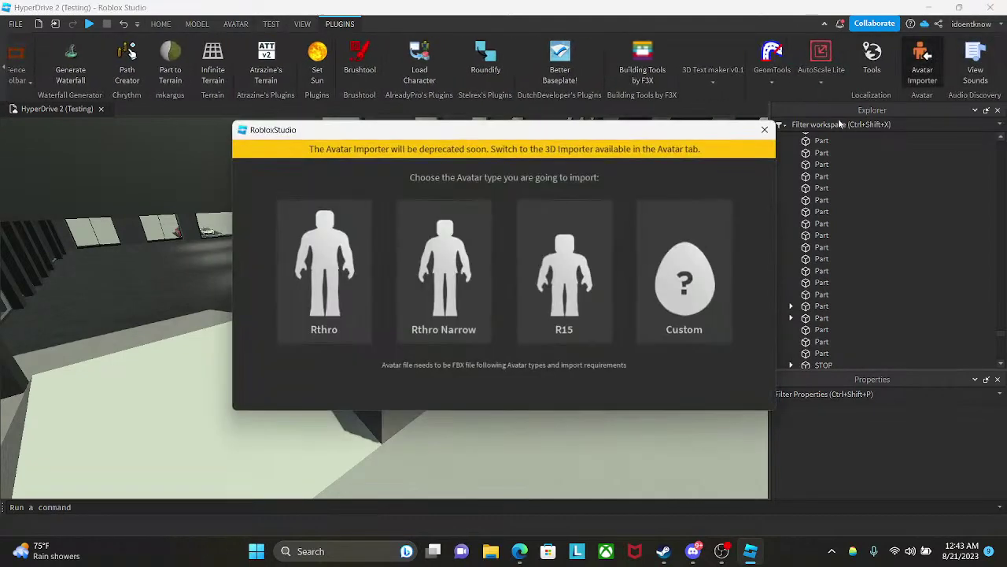
left_click(765, 129)
left_click(419, 61)
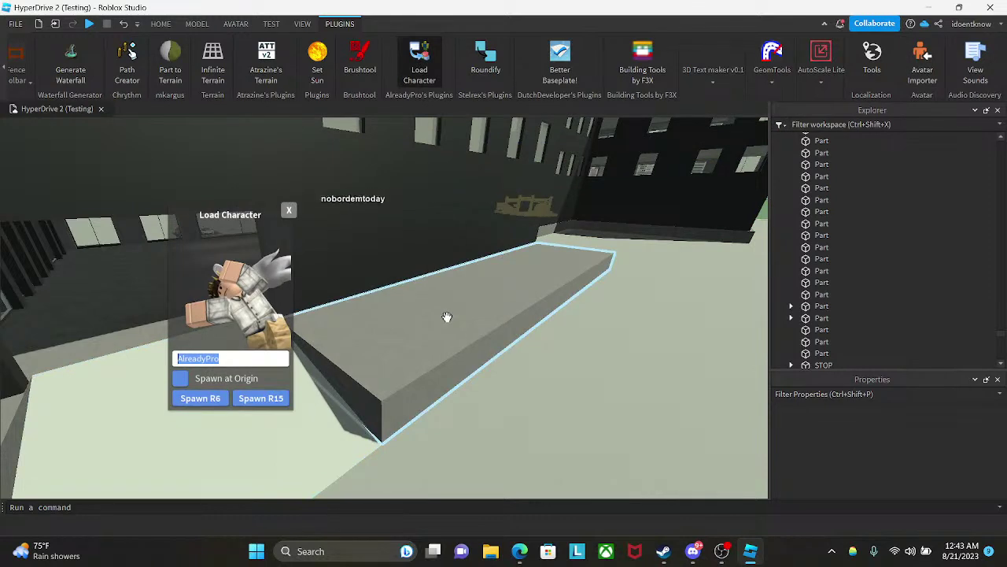
type("idoe")
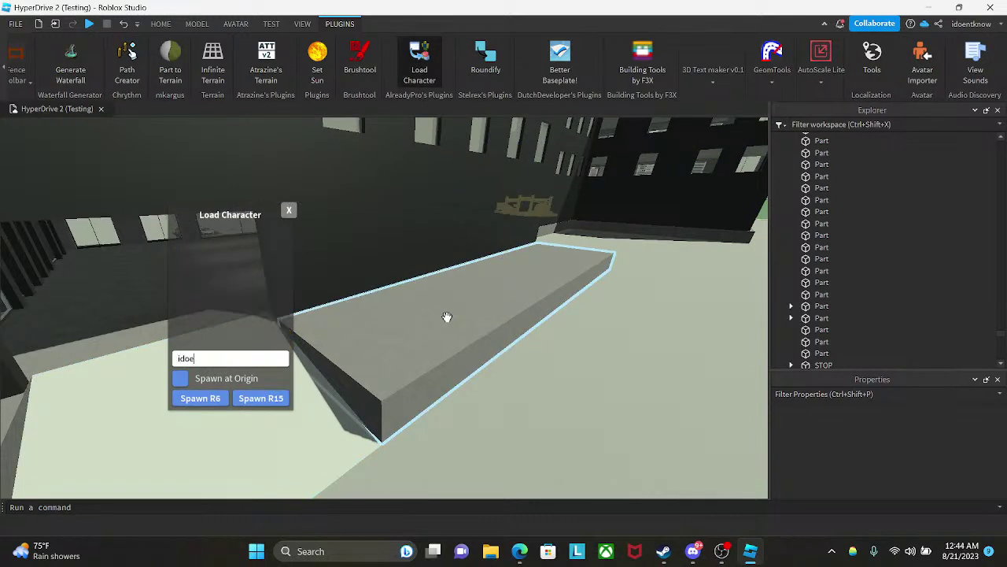
type("ntknow")
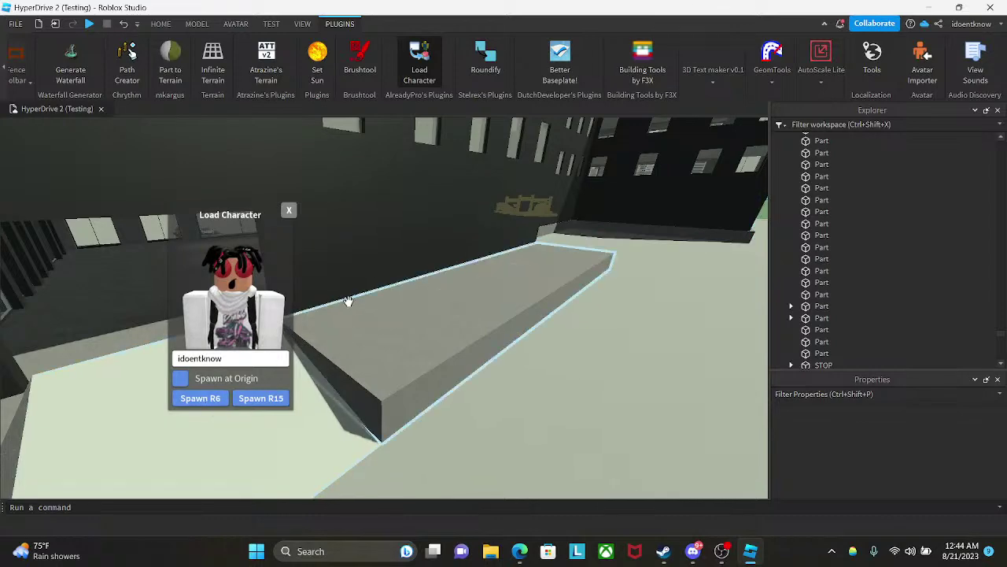
right_click_drag(449, 295, 448, 296)
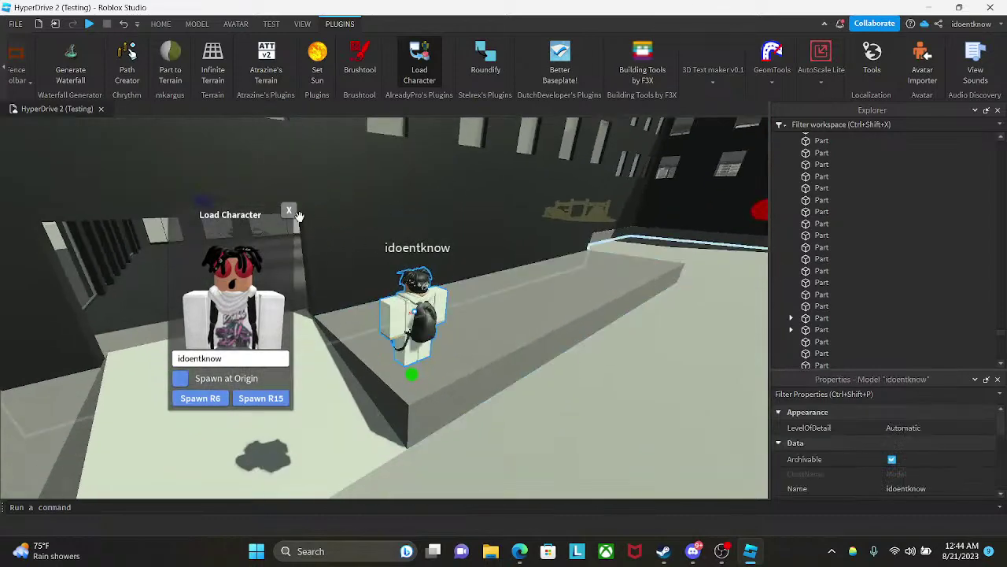
left_click(289, 212)
- Stand the spawned character on the long concrete block, near its edge beside the ramp
scroll(413, 331, "down", 3)
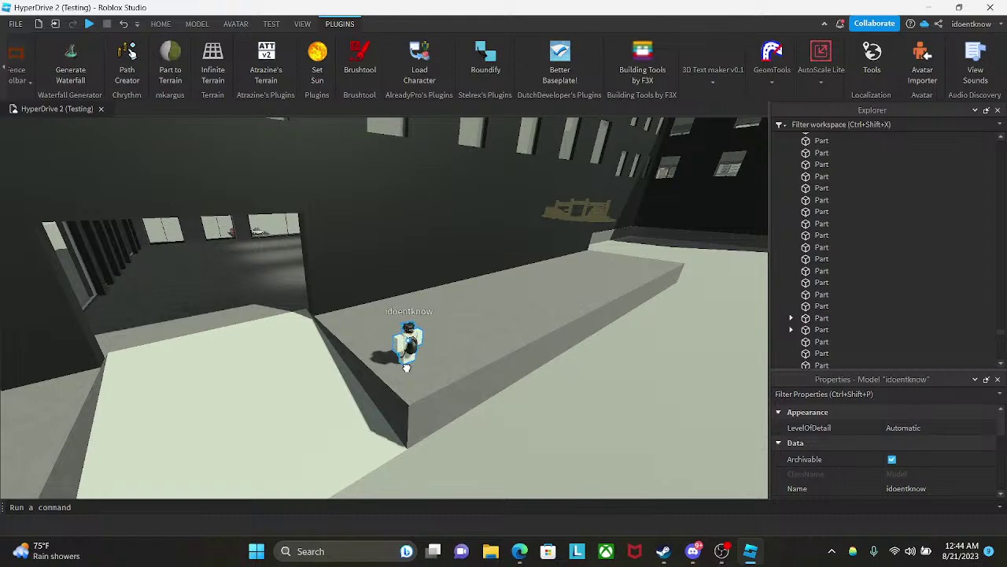
key("ctrl+l")
right_click_drag(500, 305, 500, 305)
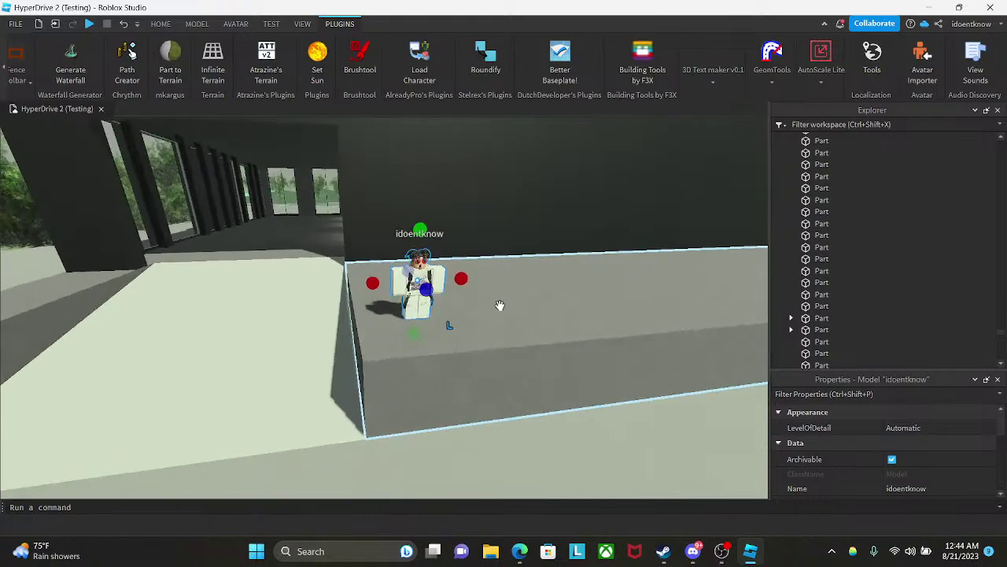
scroll(512, 305, "up", 3)
- Rotate the spawned character slightly in place on the concrete block
left_click(151, 24)
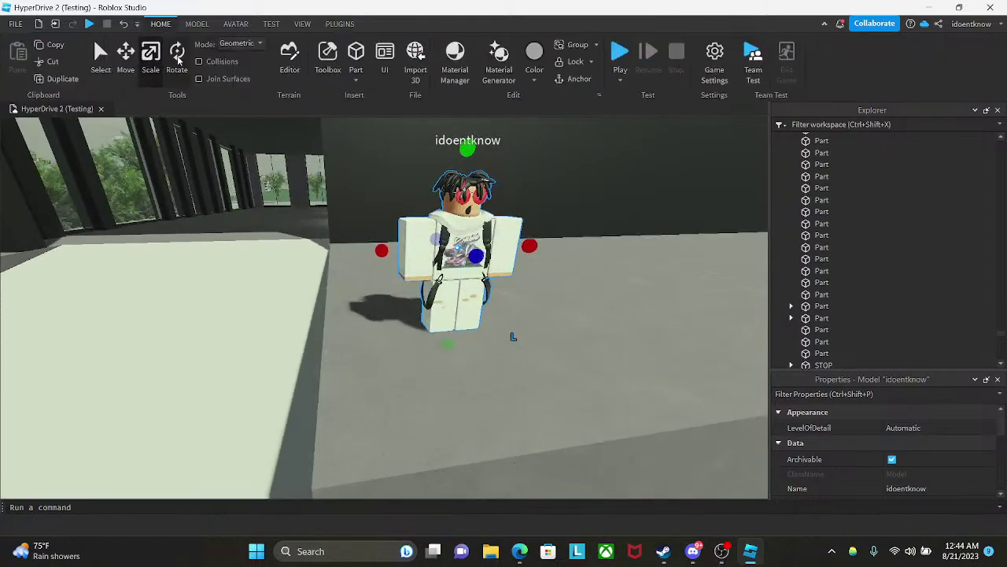
left_click_drag(454, 265, 411, 259)
scroll(458, 270, "up", 3)
scroll(476, 304, "down", 1)
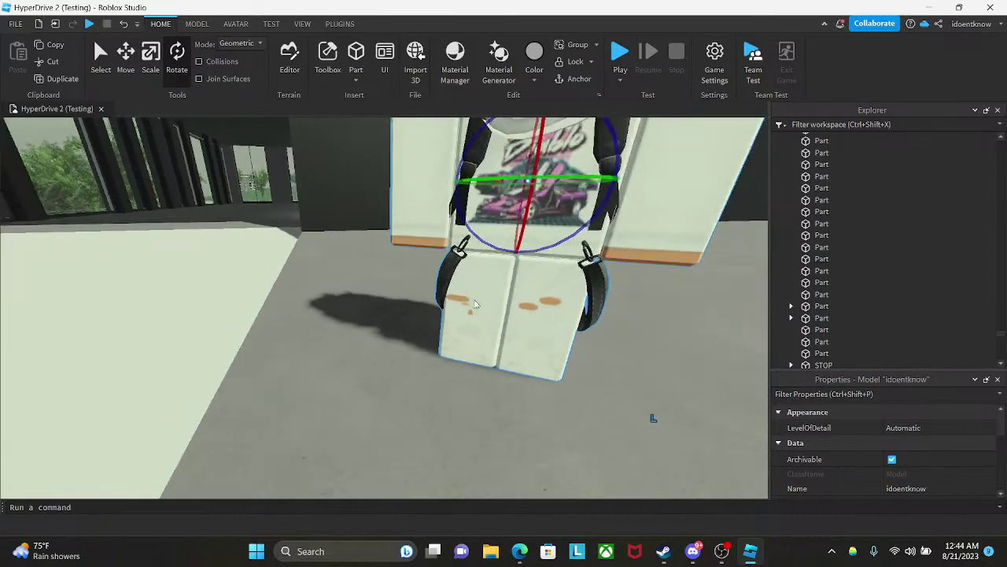
scroll(474, 303, "down", 5)
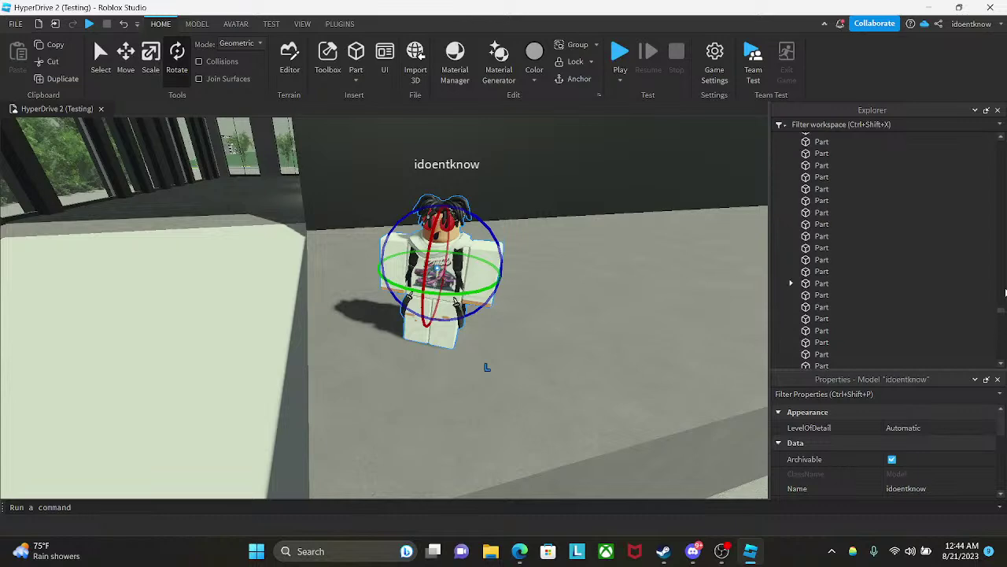
- Find the spawned character model in the workspace hierarchy and rename it as Welcome To the Showroom
scroll(905, 252, "up", 10)
left_click(800, 209)
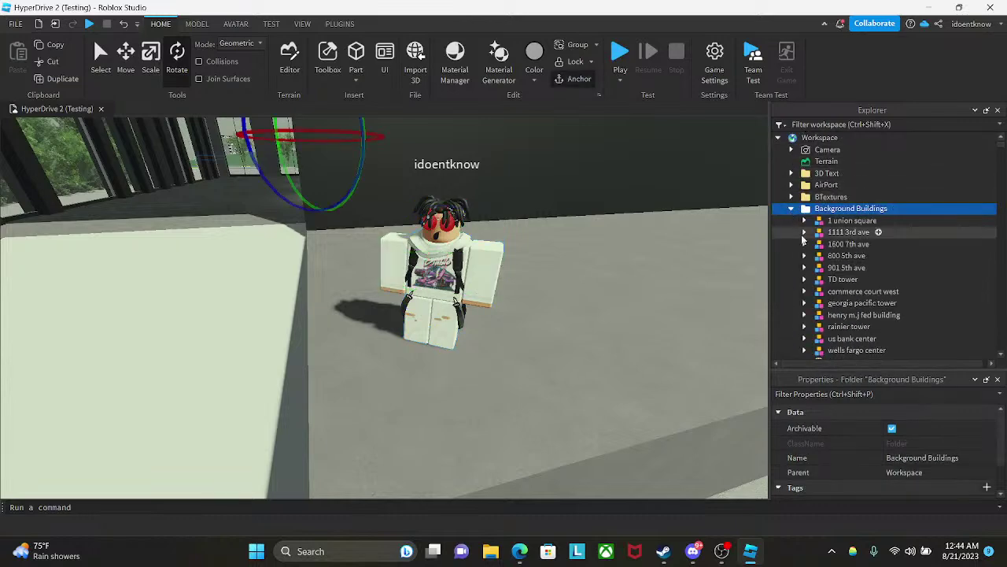
scroll(820, 254, "down", 6)
scroll(829, 254, "up", 1)
left_click(793, 206)
scroll(850, 229, "up", 4)
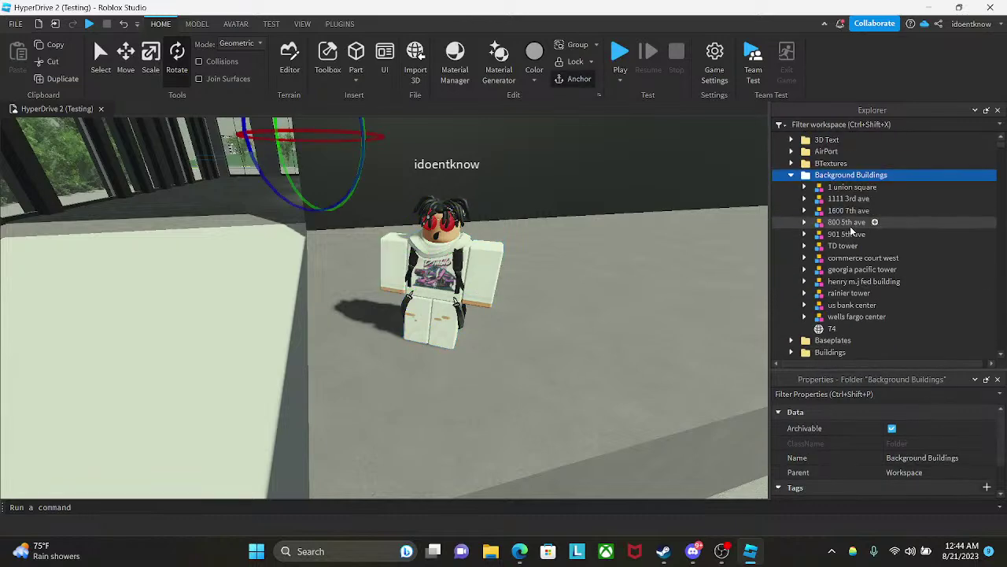
scroll(827, 228, "up", 2)
left_click(793, 208)
left_click(792, 291)
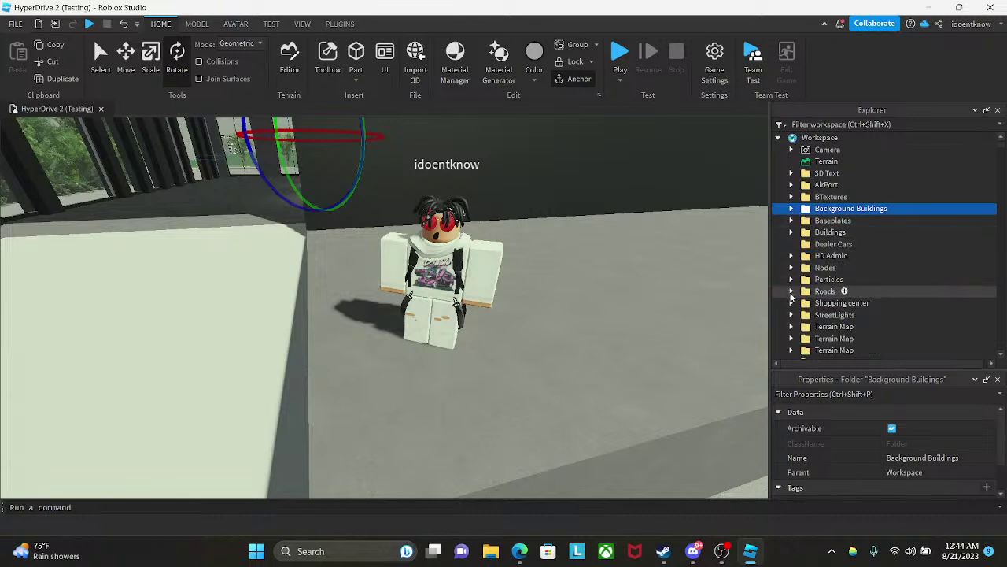
scroll(813, 281, "down", 10)
left_click(438, 270)
scroll(936, 286, "down", 3)
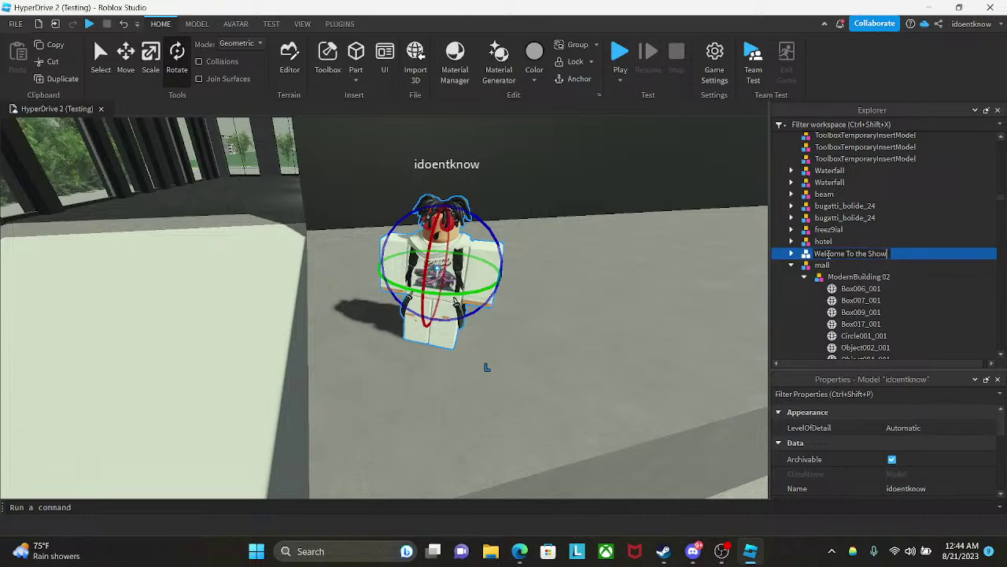
- Add an exclamation mark to the character model's name so it reads Welcome To the Showroom!
key("s")
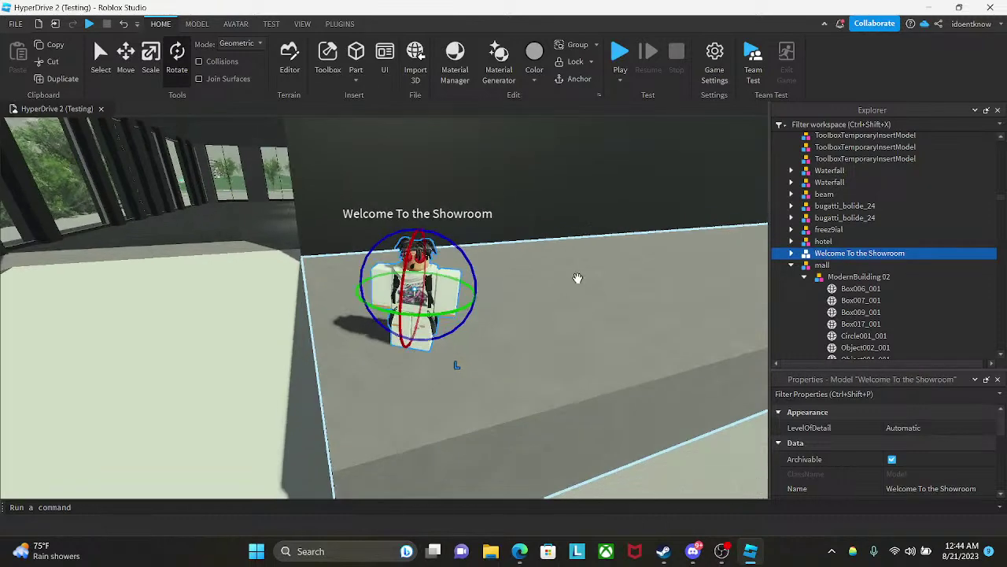
right_click_drag(577, 279, 609, 260)
left_click(624, 197)
key("w")
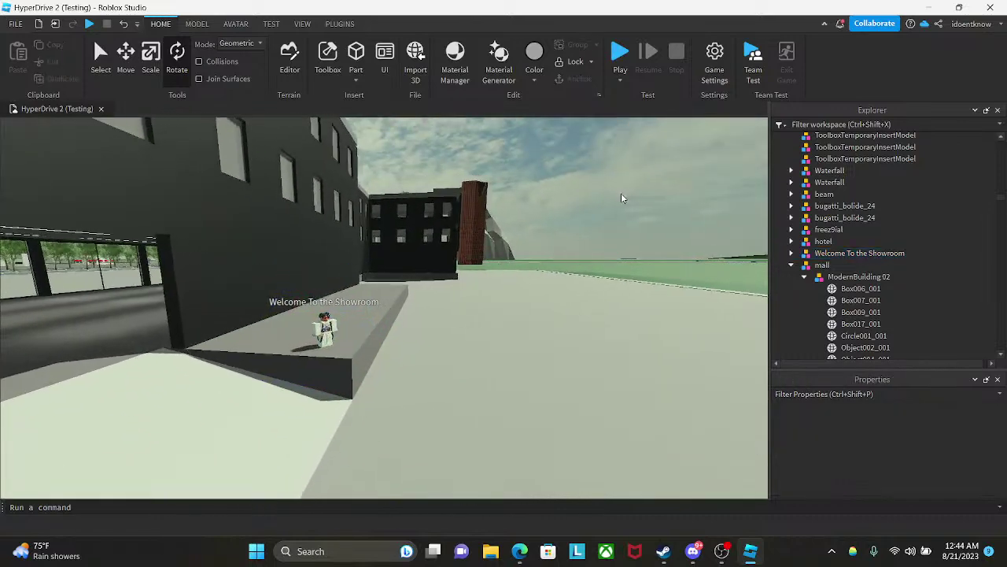
right_click_drag(622, 194, 622, 193)
left_click(850, 266)
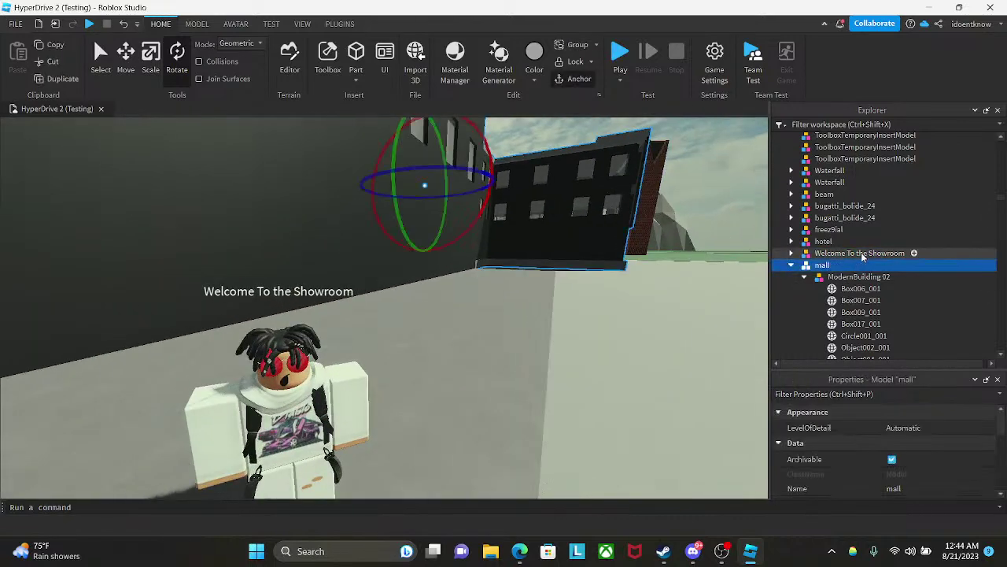
left_click(898, 253)
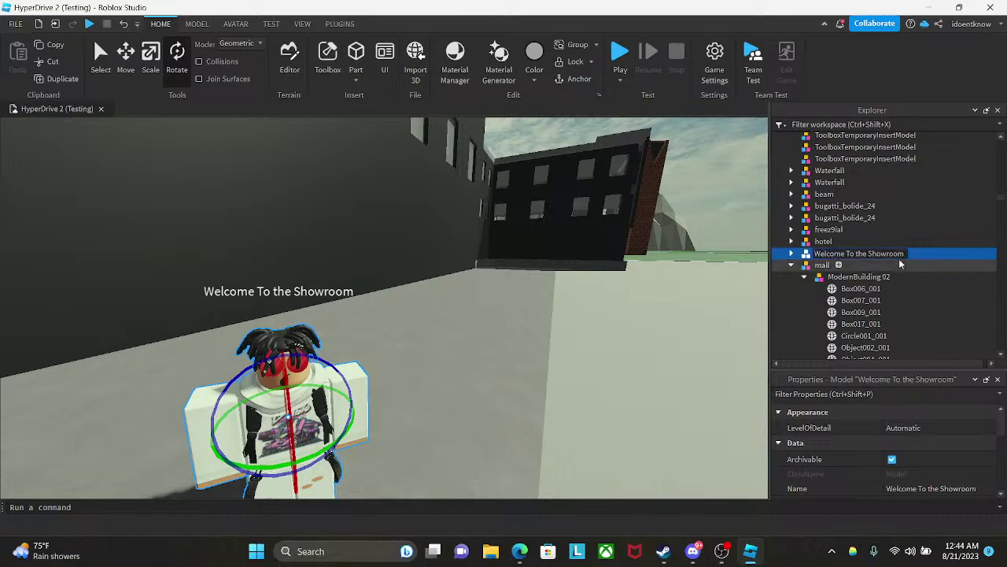
type("!")
key("Return")
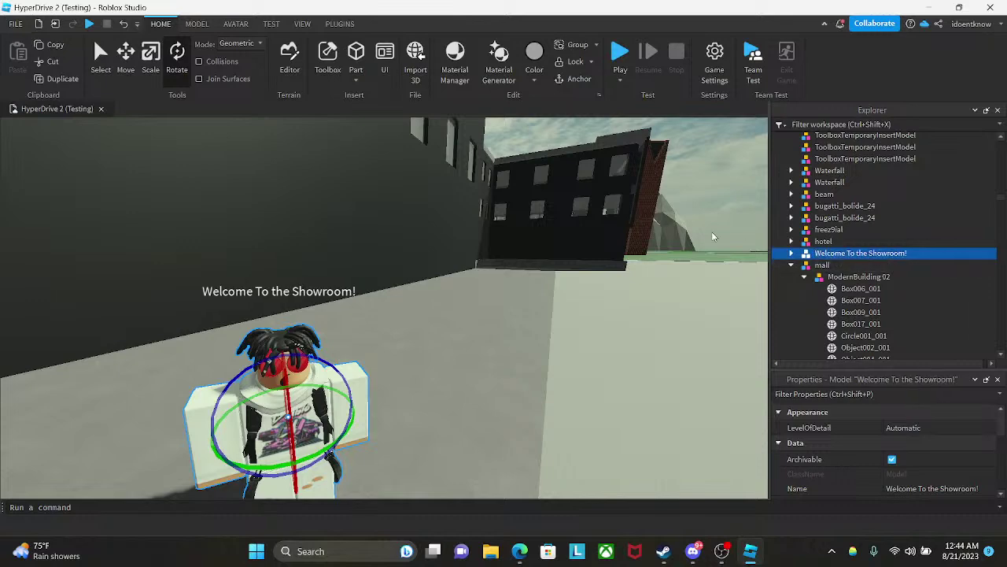
- Deselect the character and inspect the mall's exterior from the side entrance around to the glass facade
left_click(690, 184)
key("s")
right_click_drag(691, 184, 667, 167)
key("a")
key("s")
key("w")
left_click(388, 273)
left_click_drag(388, 273, 385, 314)
key("w")
right_click_drag(396, 317, 417, 220)
key("w")
left_click(420, 218)
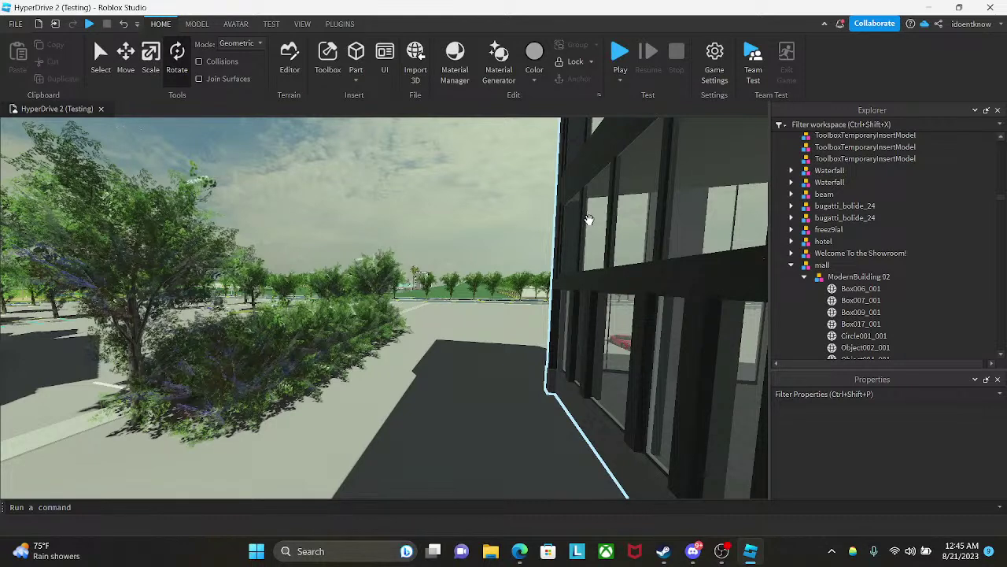
- Examine the trees and shrubs beside the mall and the paved area with the parked cars
key("w")
right_click_drag(593, 213, 512, 230)
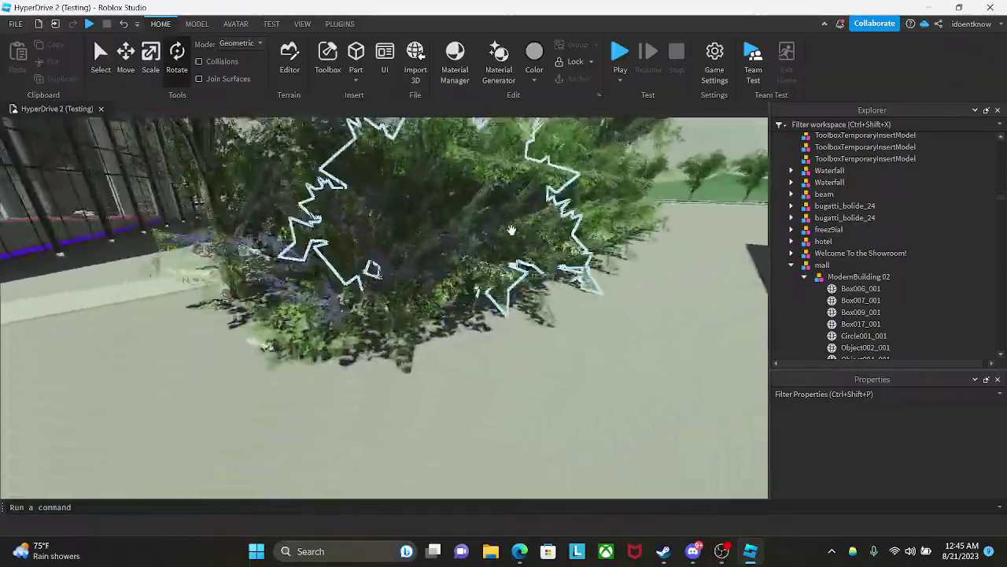
key("w")
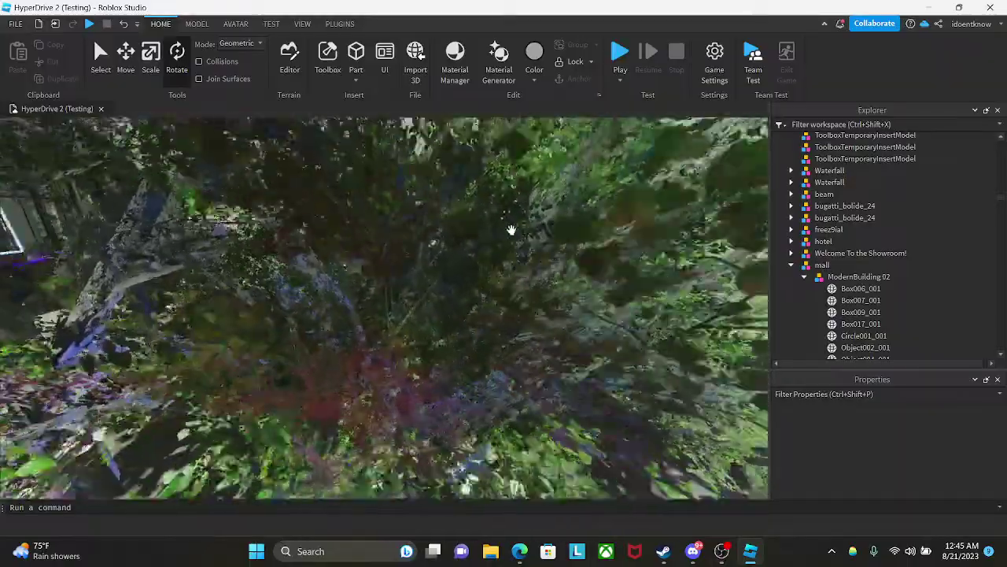
key("w")
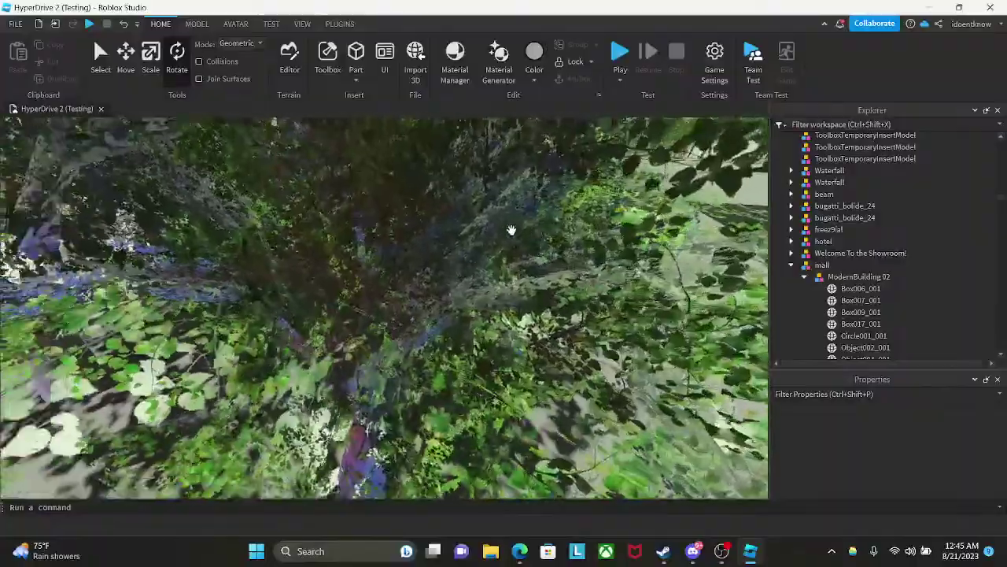
key("w")
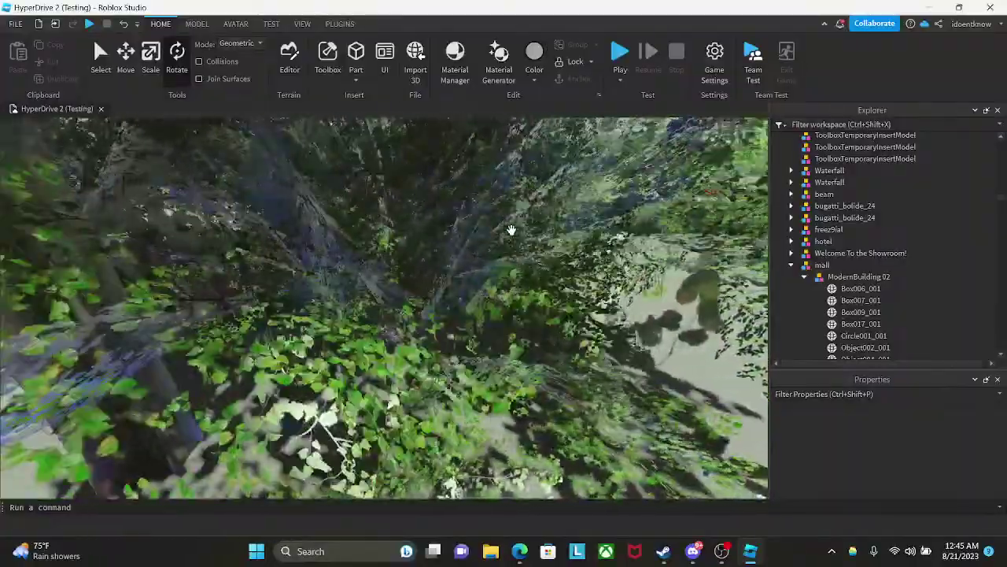
key("w")
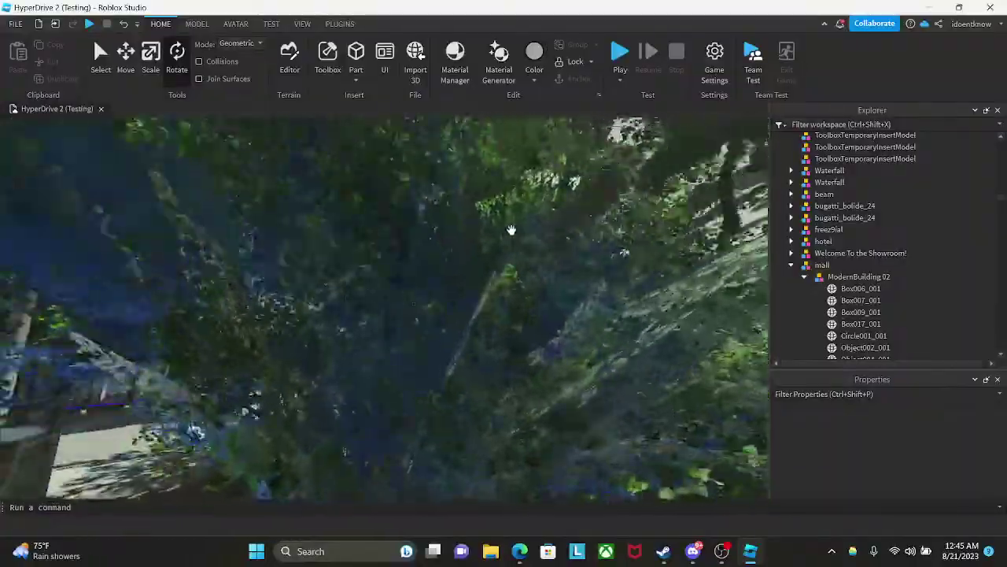
key("w")
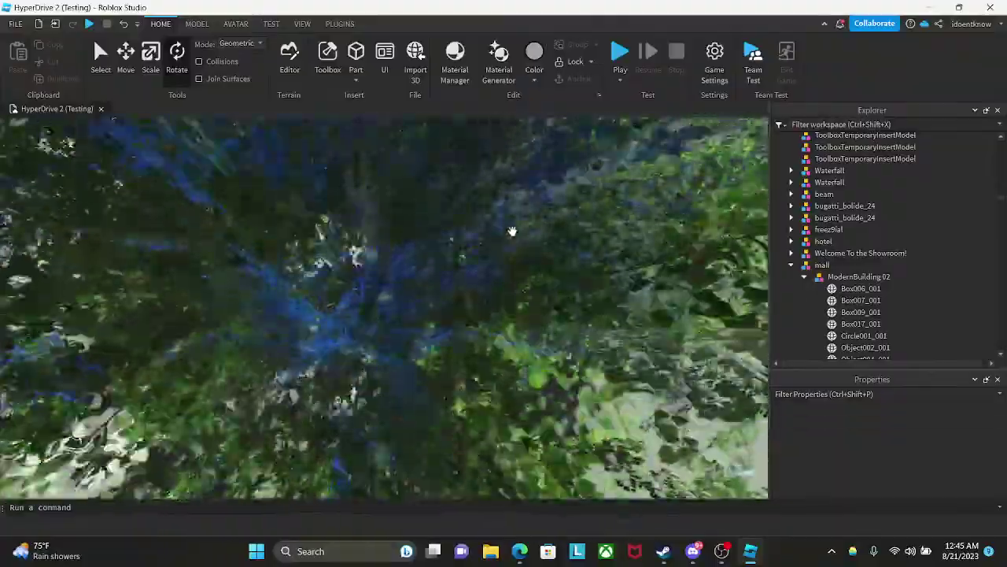
key("w")
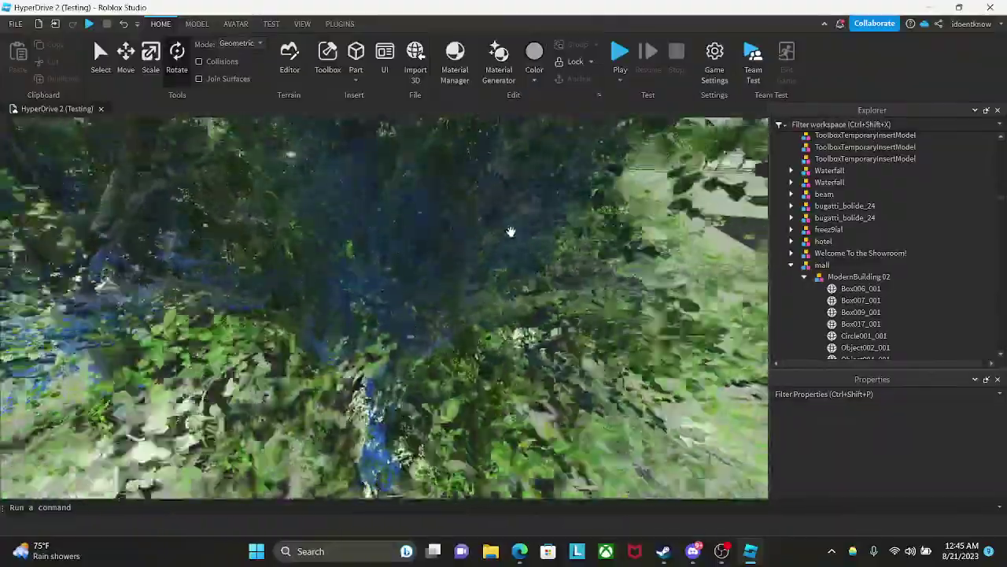
key("s")
right_click_drag(511, 231, 515, 227)
key("w")
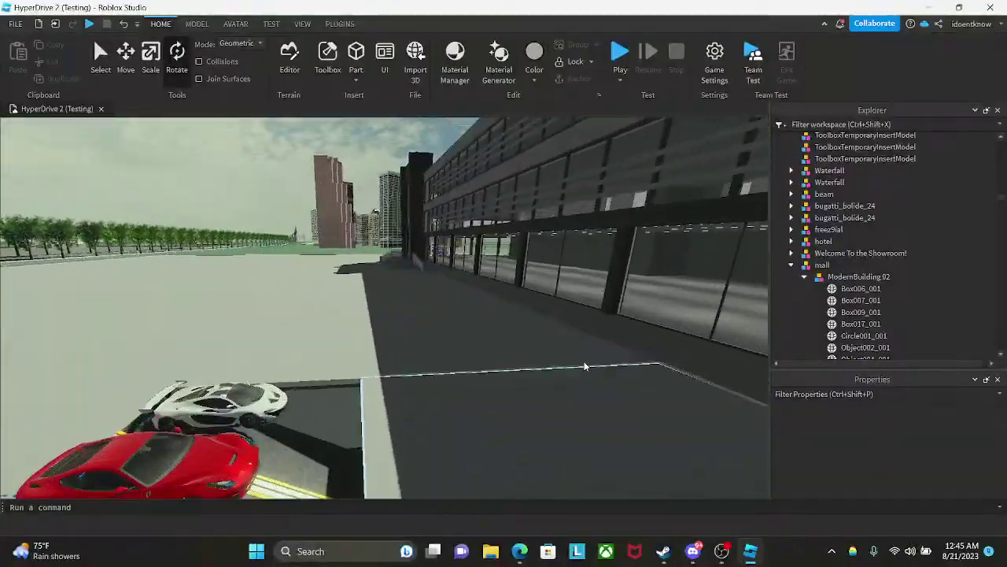
- Check the live stream's YouTube page in the browser and return to Roblox Studio
left_click(515, 553)
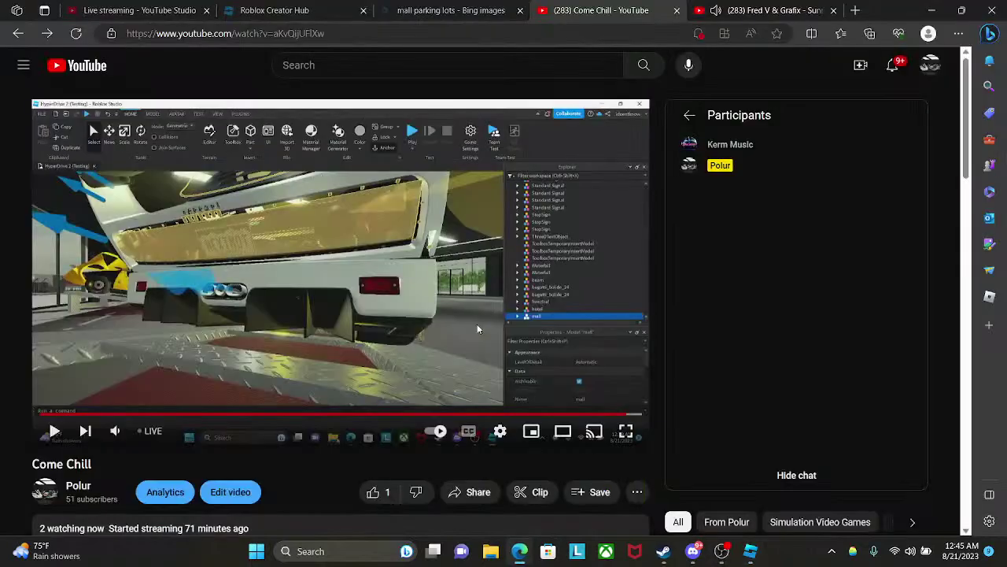
left_click(751, 552)
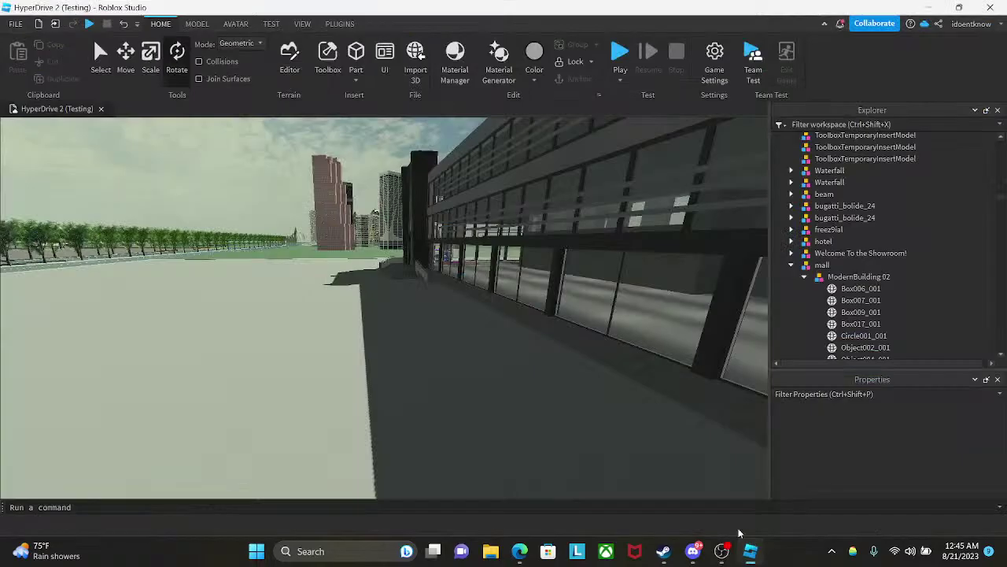
- Inspect the mall's car showroom interior, including the display cars and the characters behind the purchase counter
key("w")
right_click_drag(566, 331, 566, 331)
key("w")
key("s")
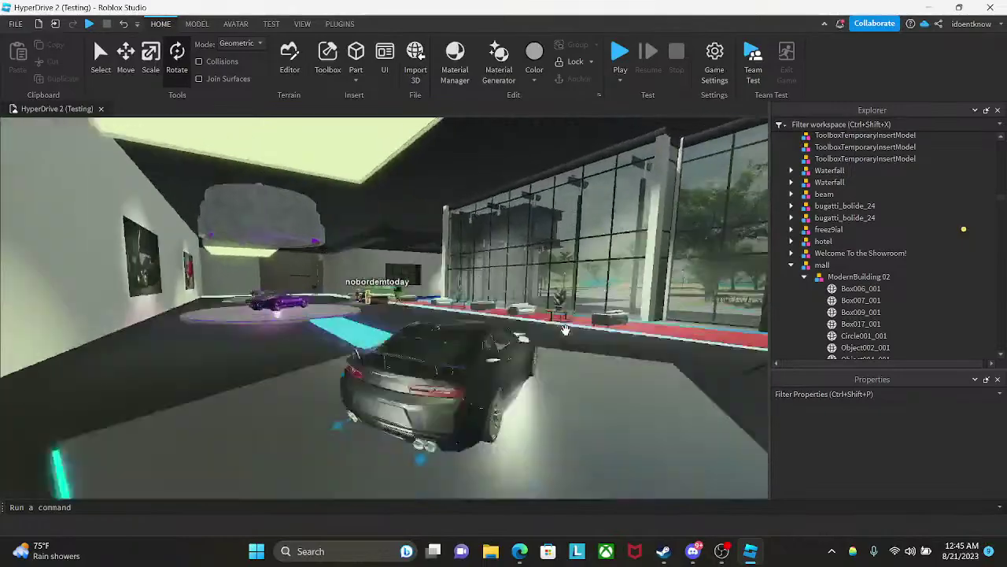
key("w")
right_click_drag(565, 330, 561, 330)
key("w")
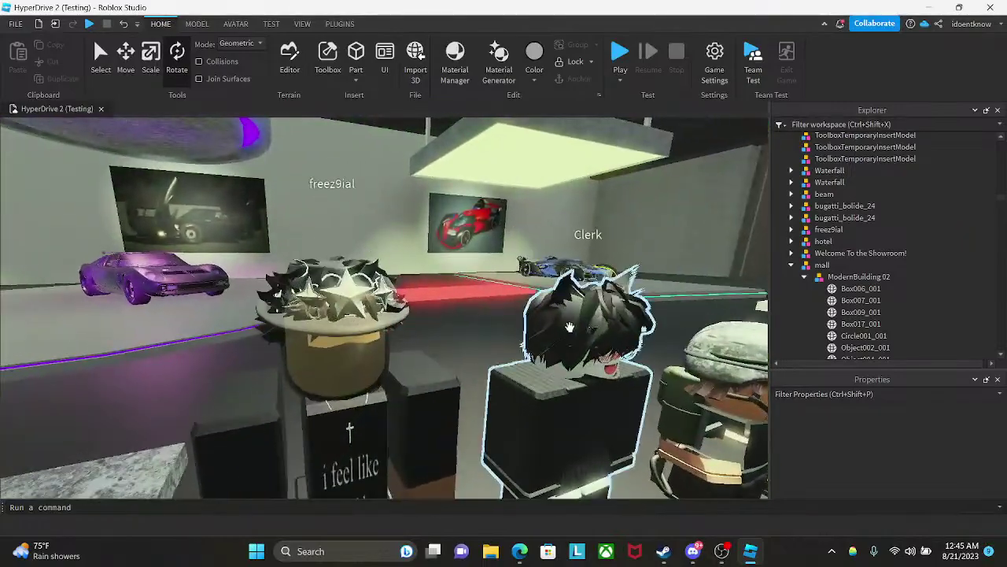
key("s")
right_click_drag(694, 292, 626, 286)
key("w")
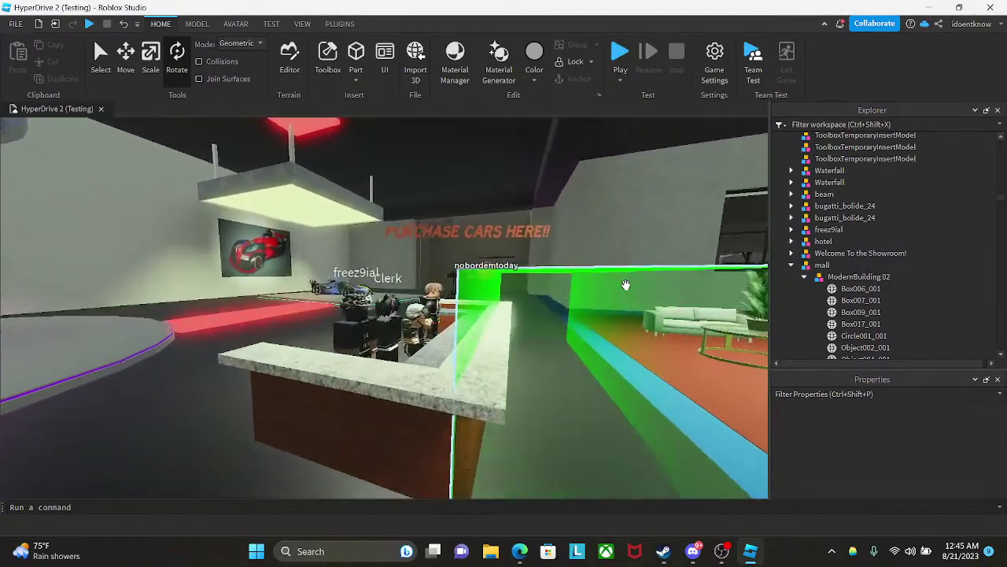
key("w")
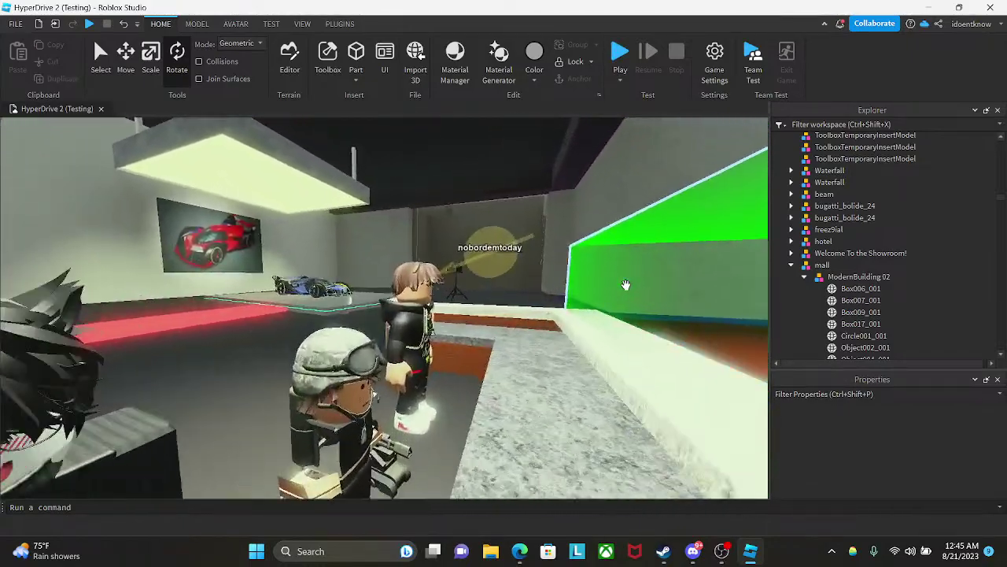
key("w")
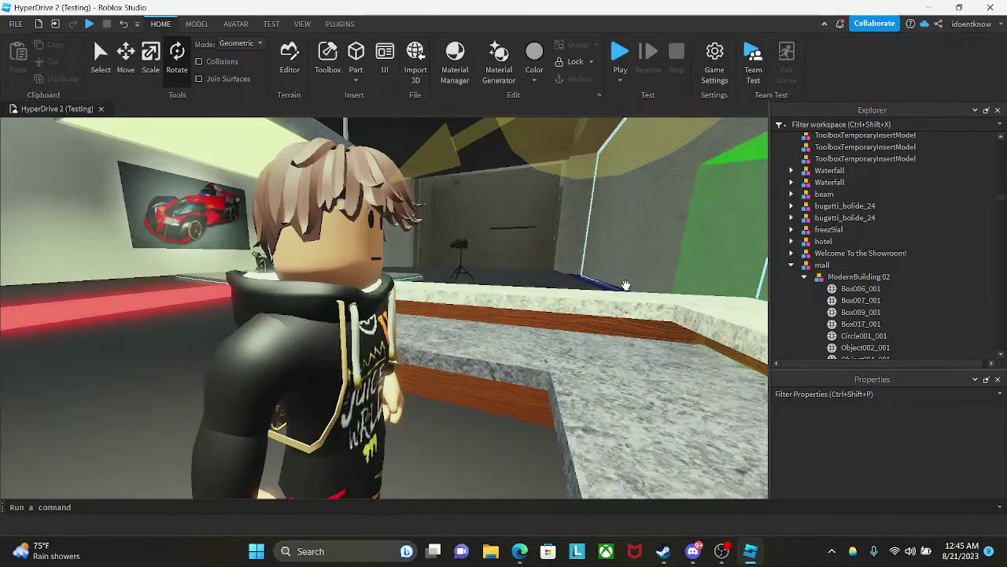
- Examine the purchase counter from its other side and the lounge with sofas, table and coloured flooring
key("s")
key("d")
right_click_drag(626, 285, 657, 282)
key("d")
key("s")
key("s")
key("e")
key("d")
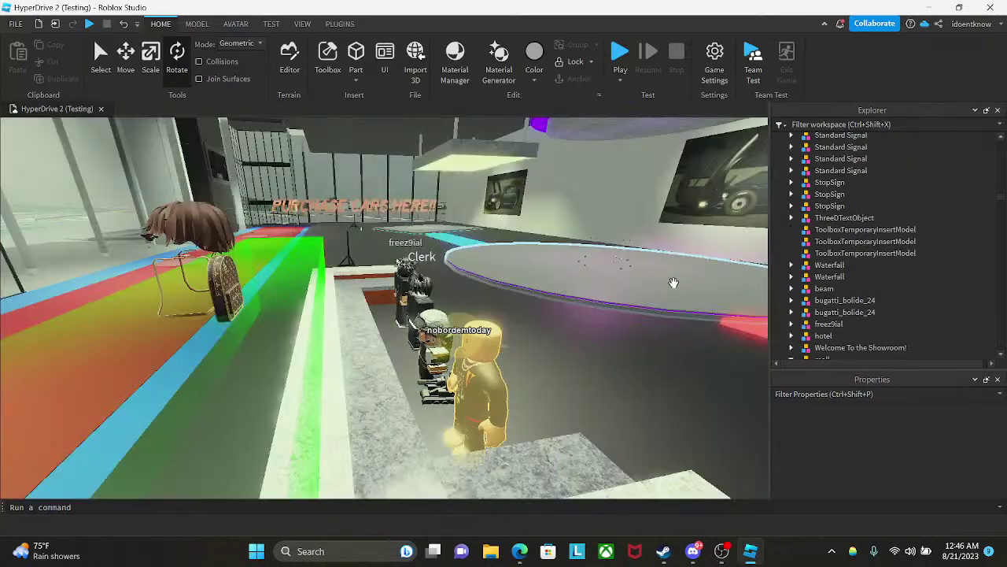
right_click_drag(674, 283, 617, 273)
right_click_drag(721, 281, 717, 281)
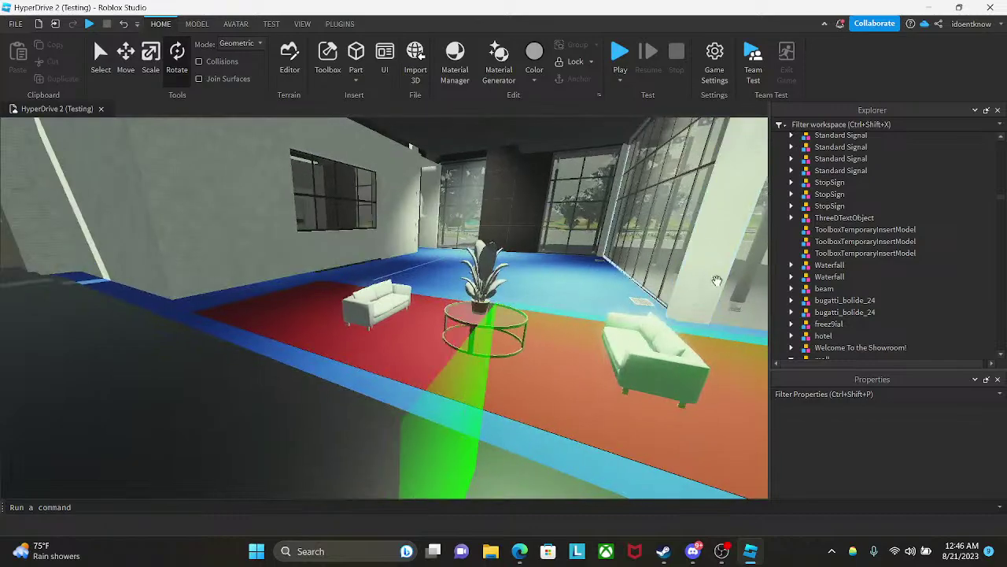
right_click_drag(582, 265, 555, 279)
mouse_move(477, 250)
right_mouse_down()
mouse_move(475, 264)
mouse_move(474, 238)
right_mouse_up()
key("w")
key("w")
- View the shared screenshot and the server list in Discord, and switch back to Roblox Studio
left_click(693, 551)
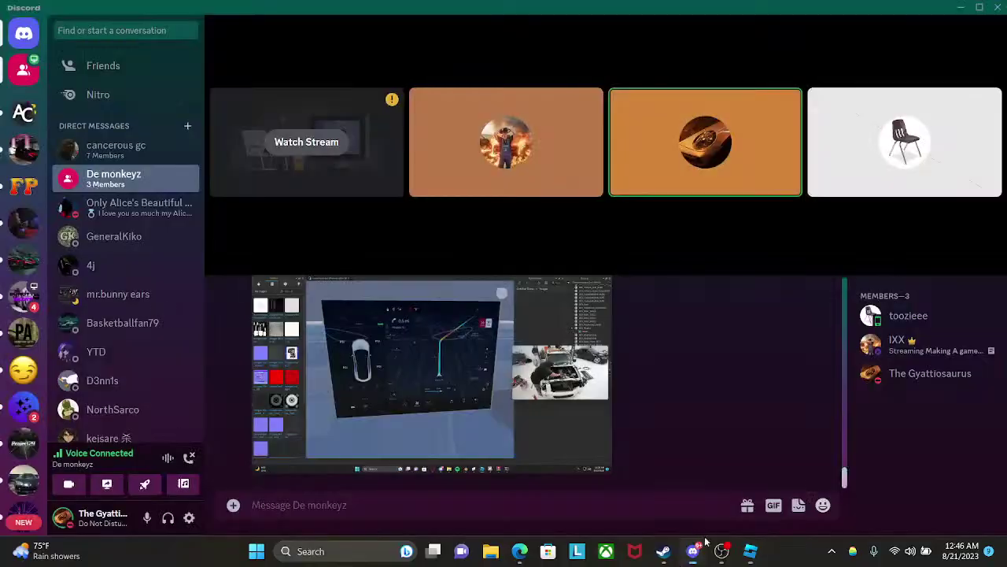
left_click(414, 399)
left_click(417, 444)
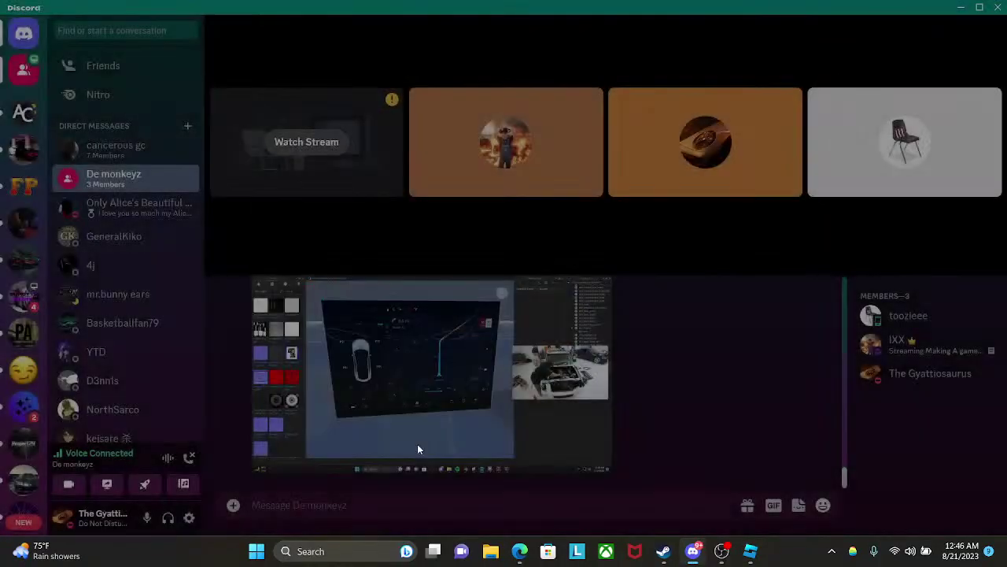
scroll(85, 349, "down", 5)
scroll(4, 344, "down", 5)
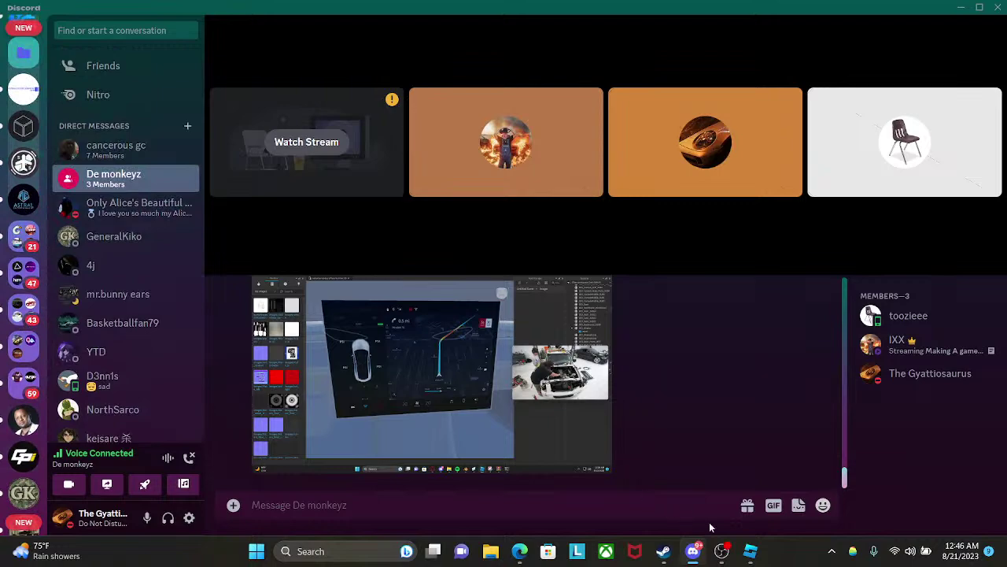
left_click(751, 551)
- Inspect the mall's long glass facade, its interior and the open paved area in front of it
right_click_drag(467, 395, 450, 383)
key("a")
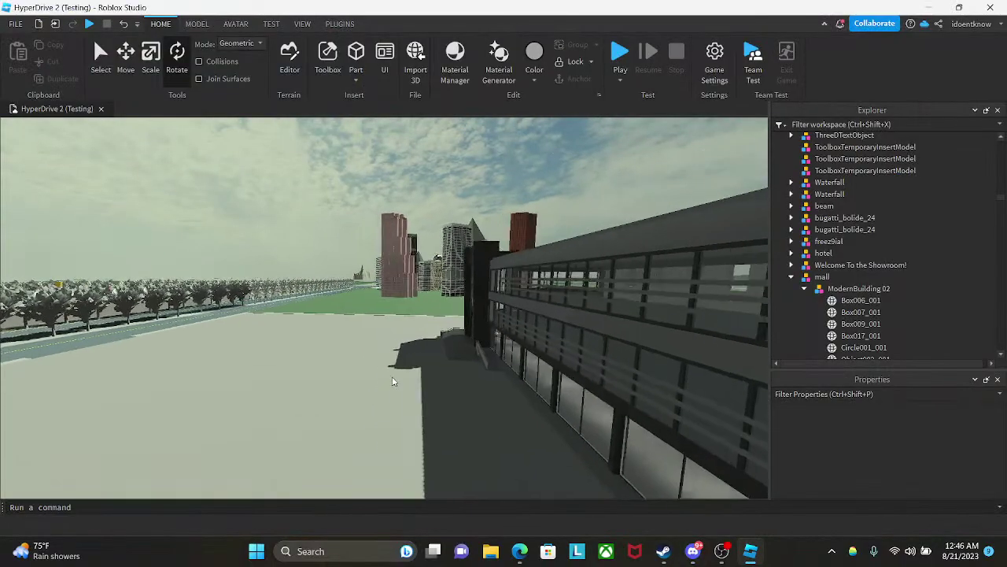
right_click_drag(464, 429, 471, 422)
scroll(471, 425, "up", 10)
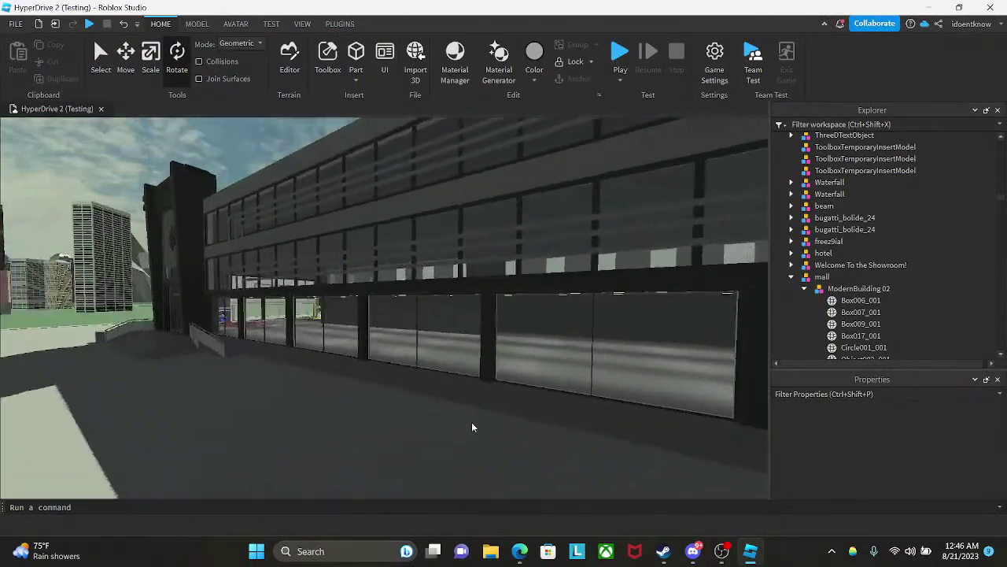
scroll(469, 422, "up", 10)
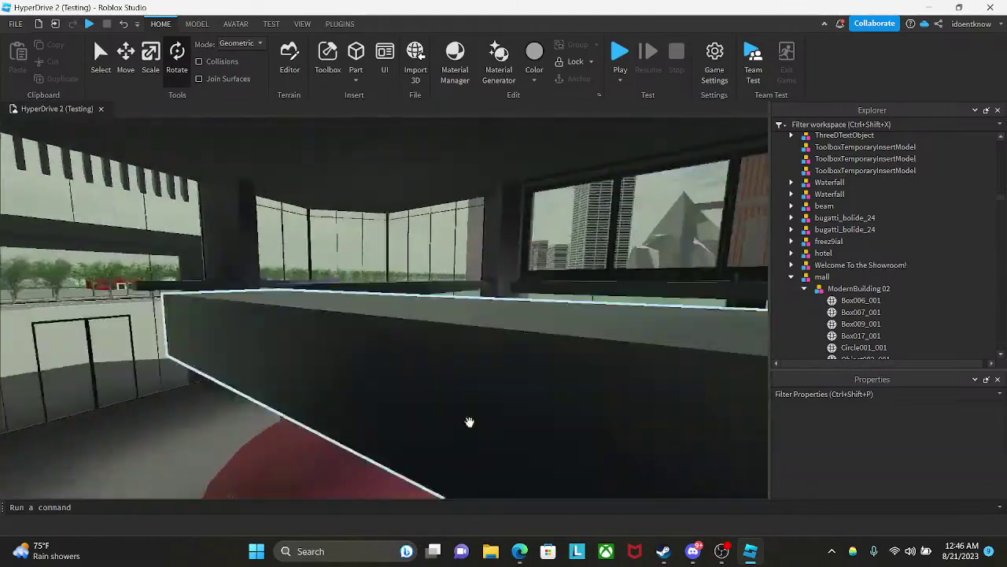
right_click_drag(470, 422, 469, 423)
key("w")
scroll(470, 422, "up", 10)
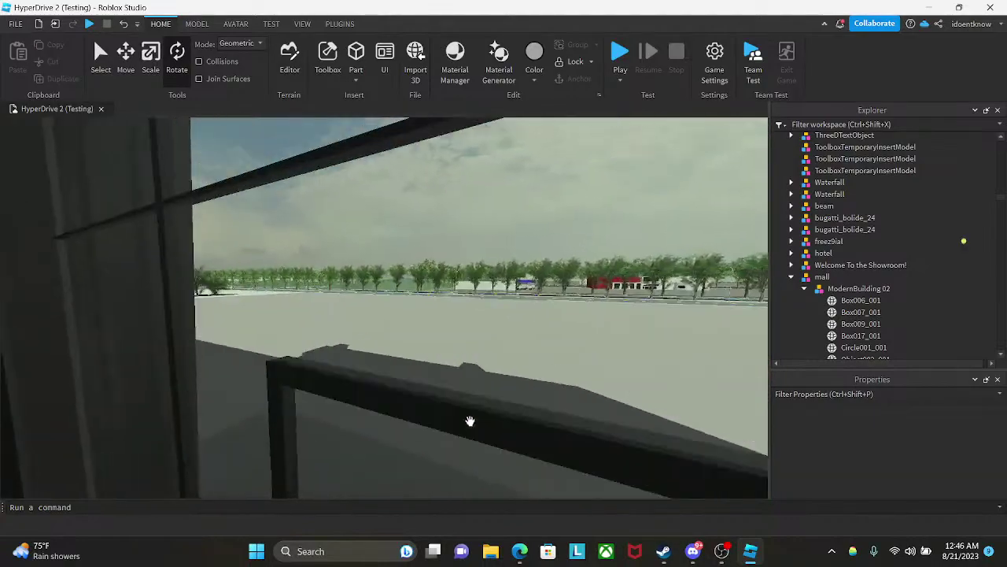
key("w")
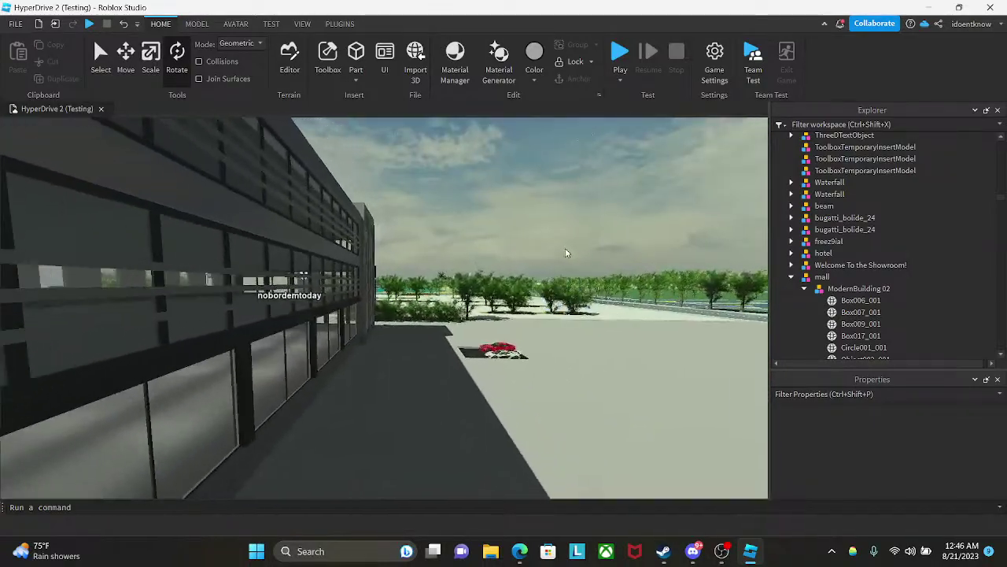
- Survey the area beyond the mall facade, including the road intersection, the wooded median and the distant hotel
right_click_drag(542, 315, 542, 316)
key("w")
right_click_drag(542, 317, 465, 240)
key("w")
key("w")
key("w")
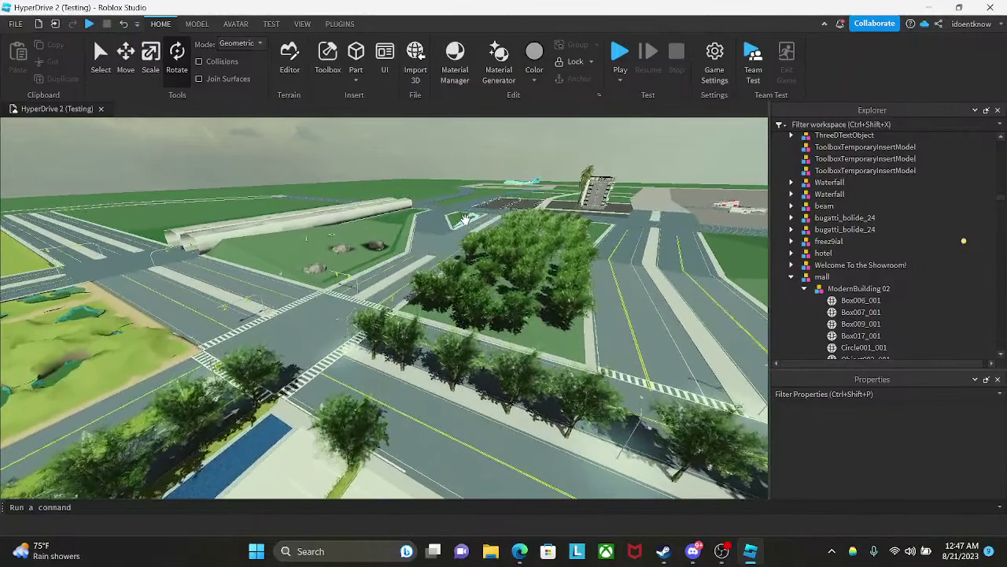
- Browse the installed plugins for a suitable building tool
left_click(340, 29)
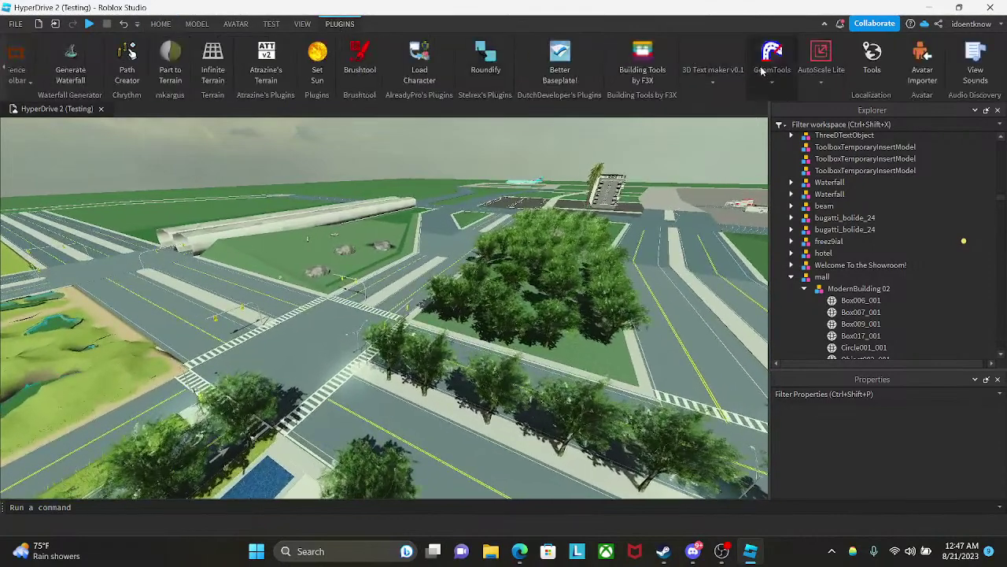
scroll(182, 57, "up", 3)
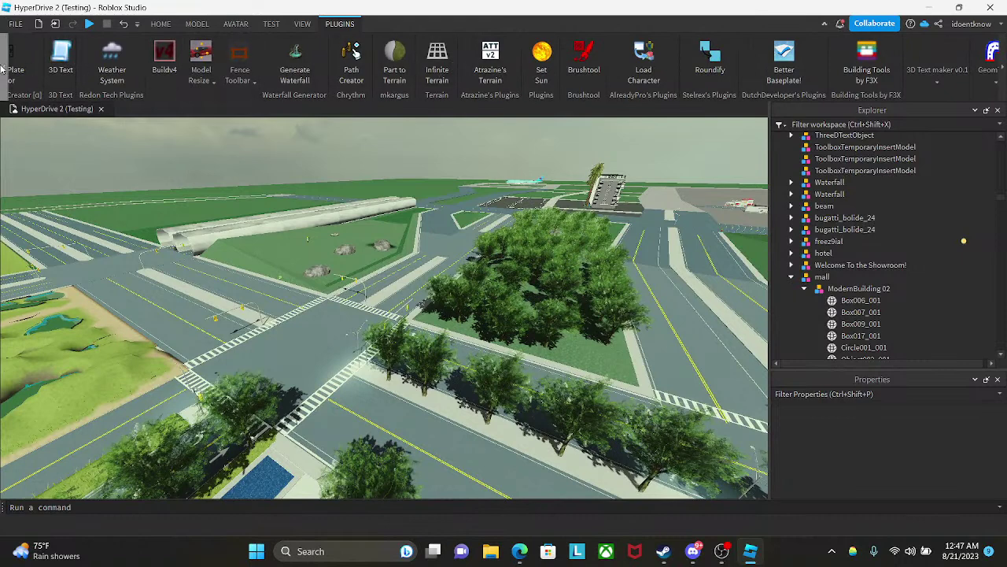
scroll(3, 69, "up", 1)
left_click(1003, 67)
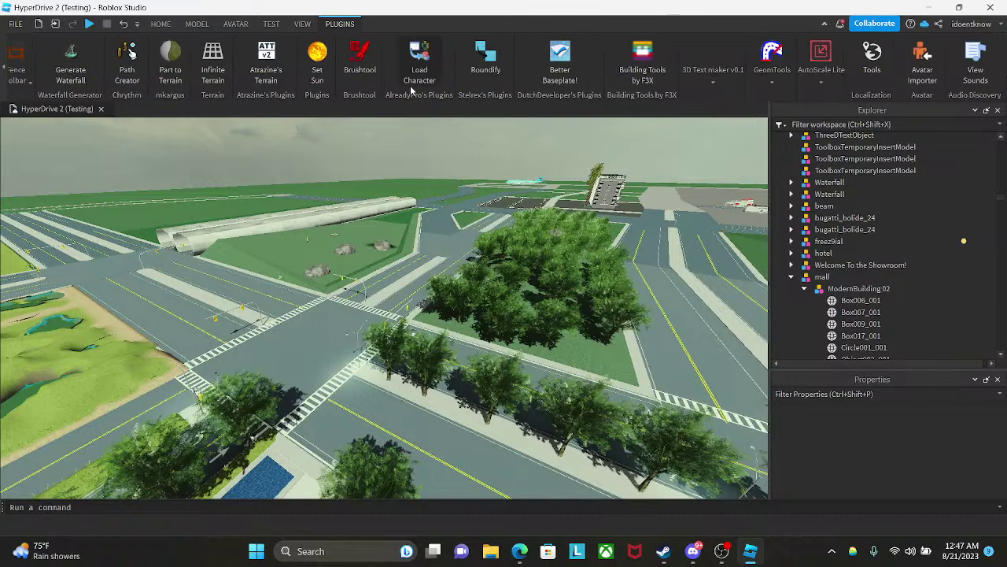
scroll(3, 71, "up", 3)
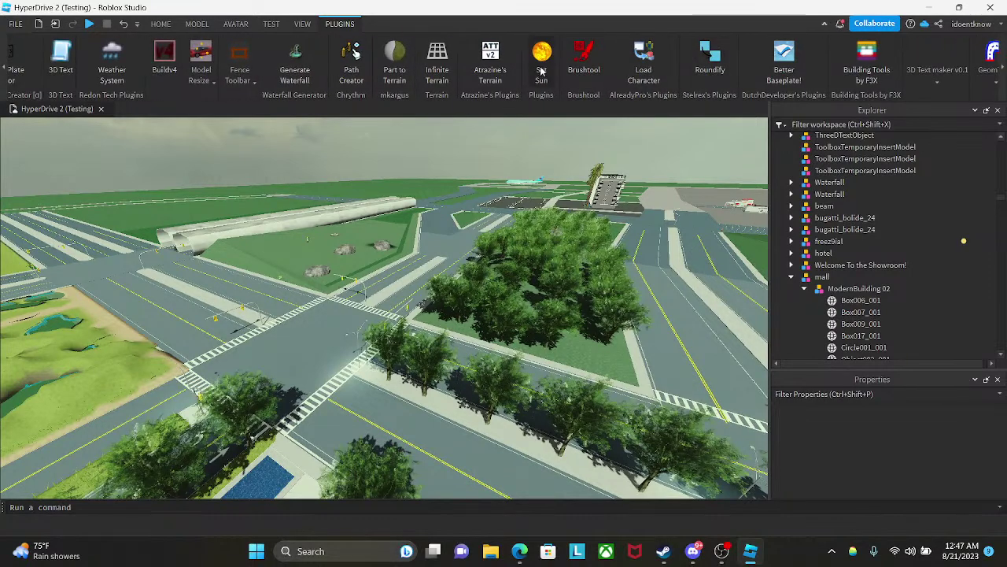
- Examine the mall's parking lot with its tree islands and the road running alongside it
right_click_drag(551, 252, 697, 199)
key("s")
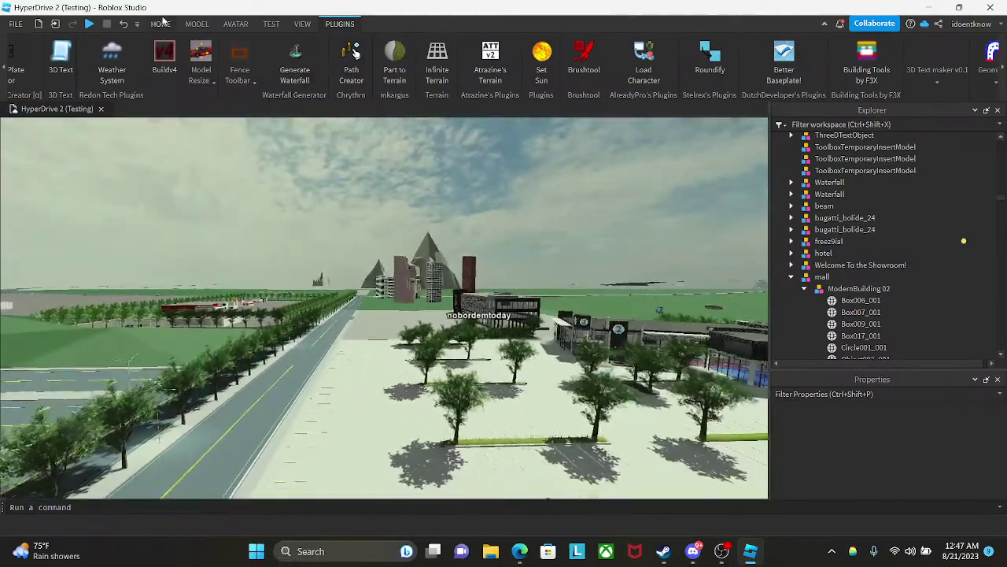
key("w")
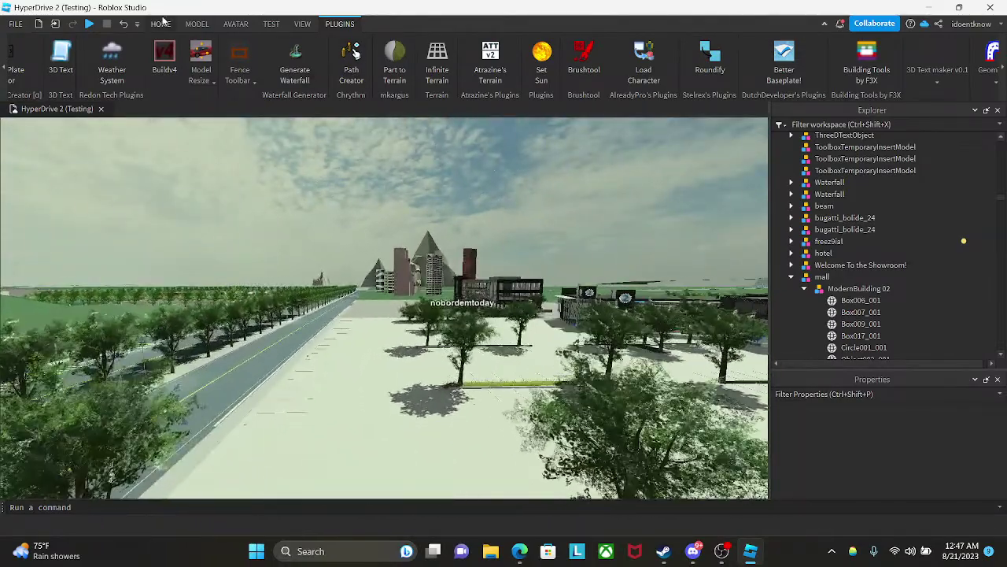
left_click(162, 23)
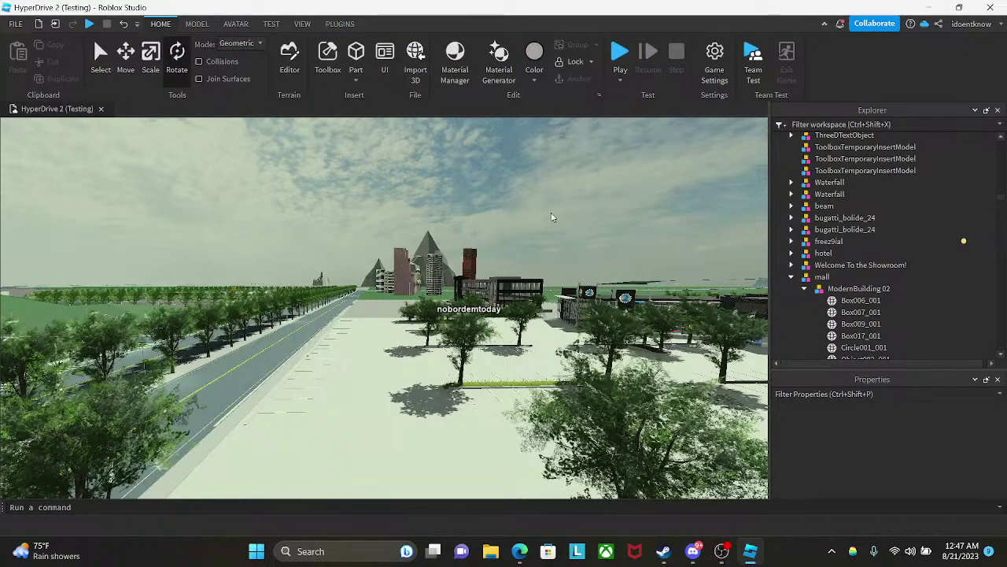
right_click_drag(554, 214, 546, 255)
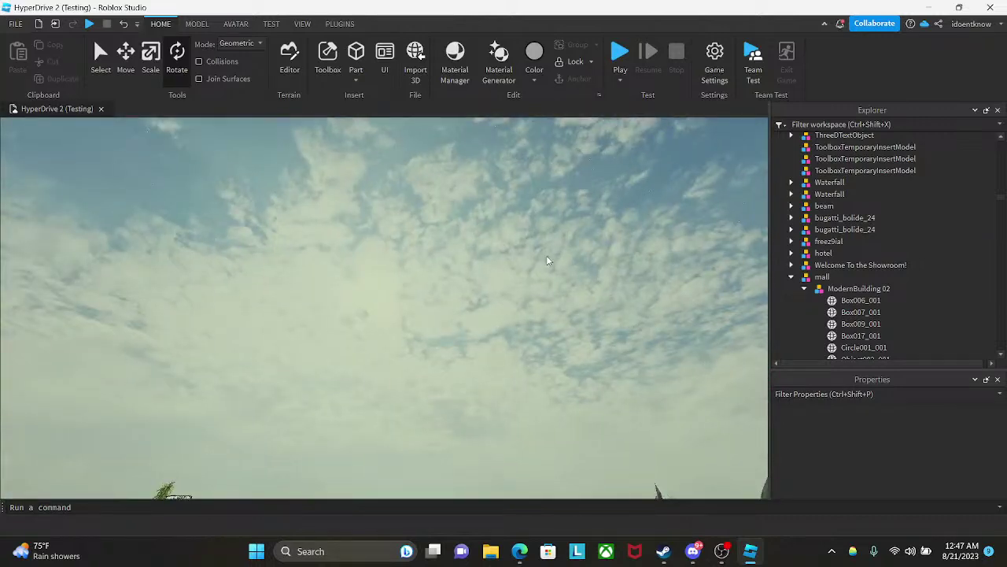
right_click_drag(682, 417, 503, 330)
key("w")
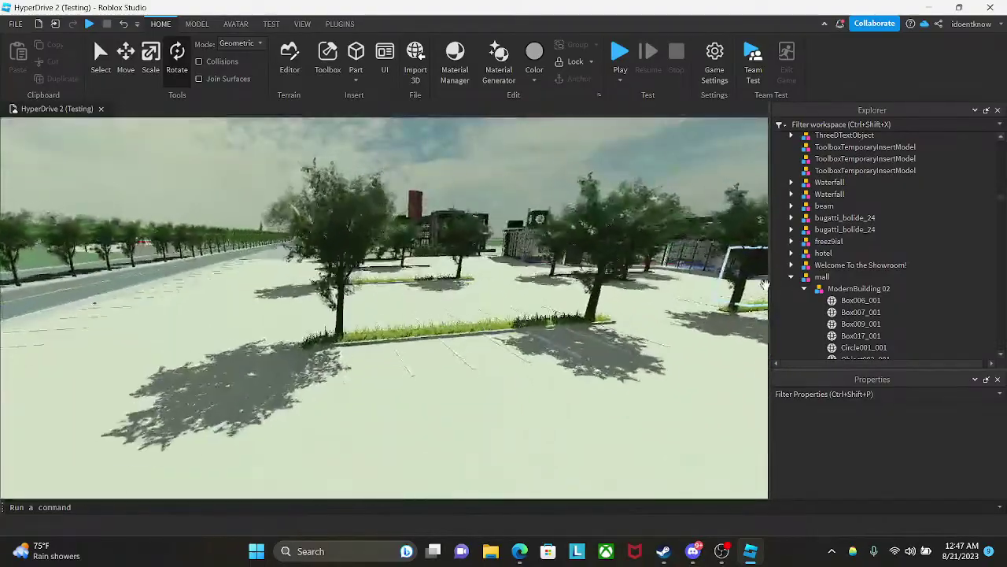
- Return to the start of the Explorer tree and collapse the Workspace contents
scroll(891, 229, "up", 5)
scroll(892, 230, "up", 3)
left_click_drag(1002, 199, 1002, 141)
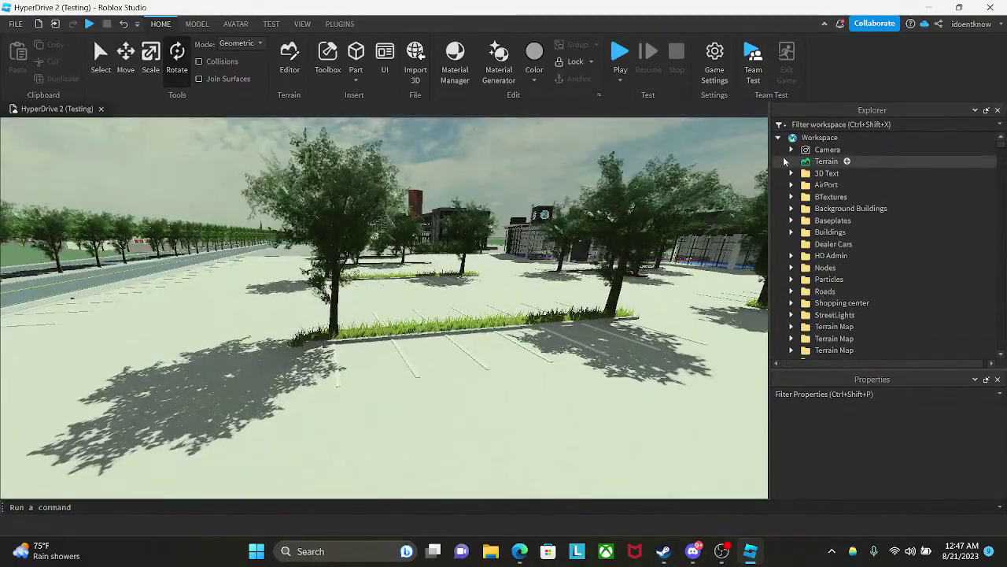
- Survey the map from above, covering the city towers, mountains, shopping lots and the outside of the mall building
key("e")
right_click_drag(556, 196, 547, 273)
left_click(544, 185)
key("w")
key("w")
key("w")
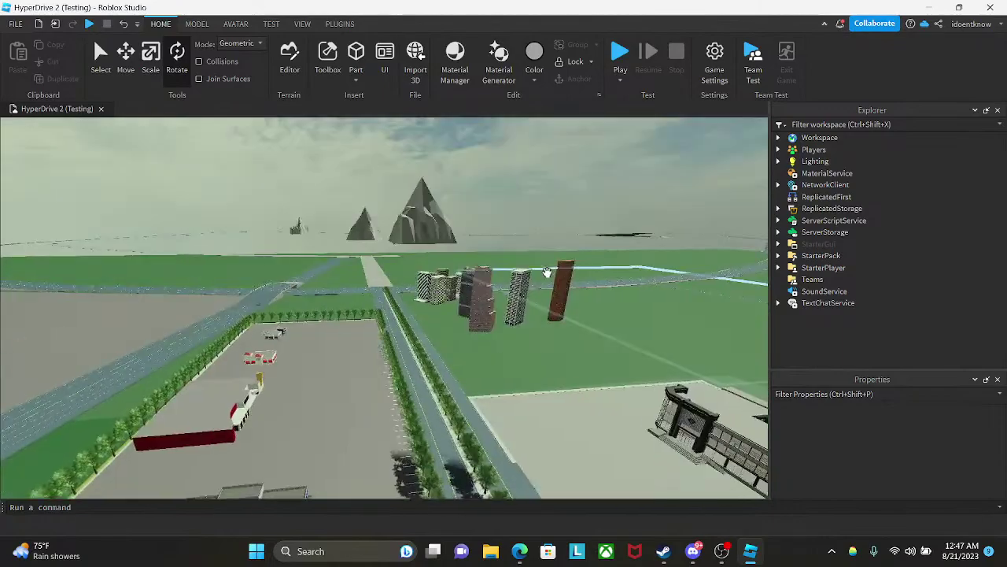
right_click_drag(580, 211, 544, 204)
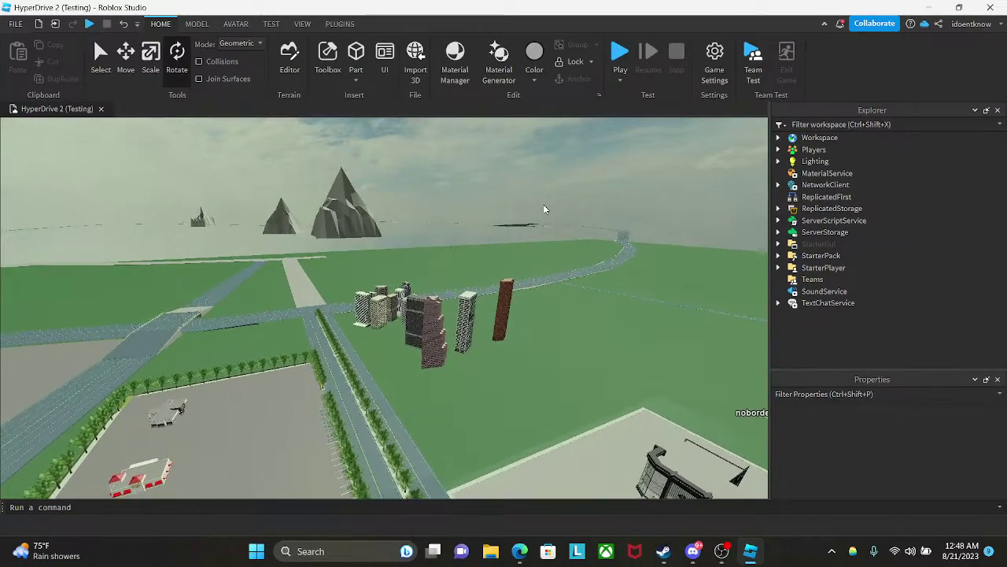
right_click_drag(543, 205, 550, 210)
key("w")
key("e")
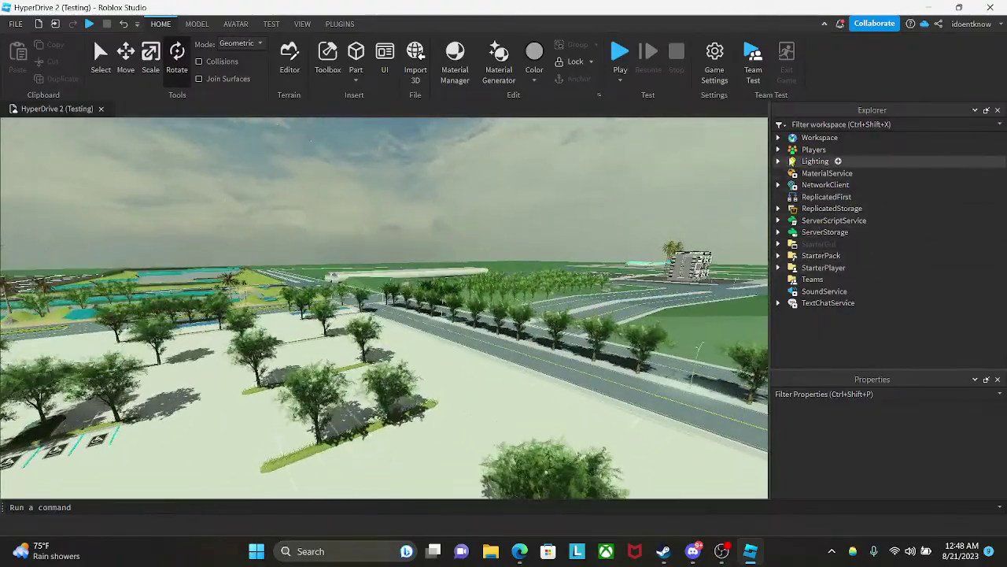
right_click_drag(607, 181, 616, 182)
key("a")
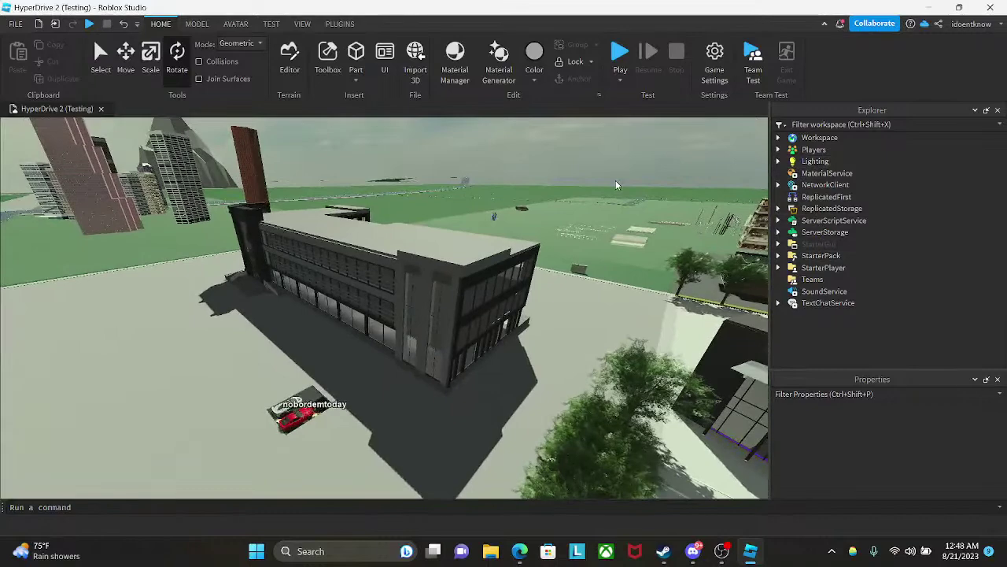
- Switch to the browser, leave the Forza song video and browse the YouTube home page recommendations
left_click(527, 554)
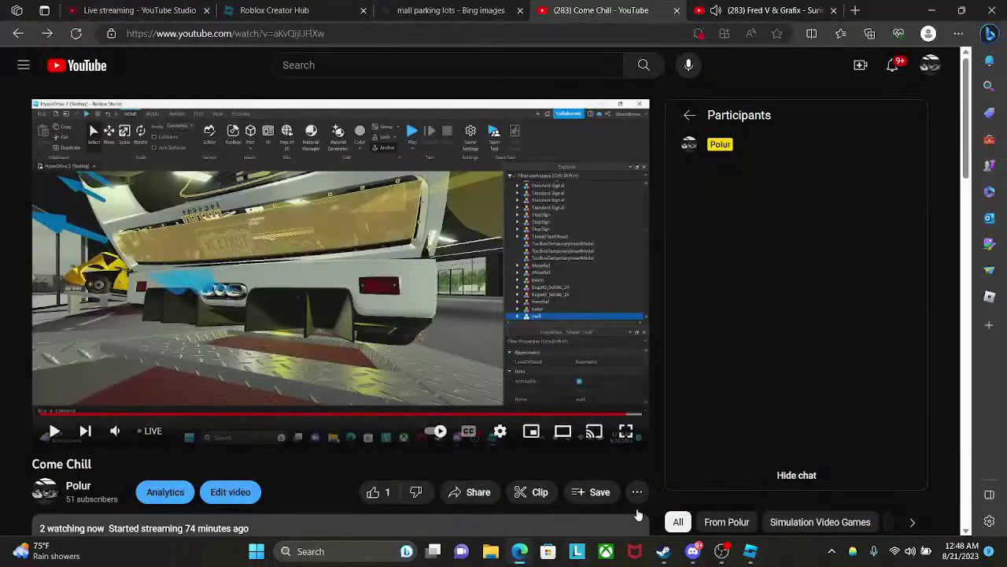
left_click(771, 9)
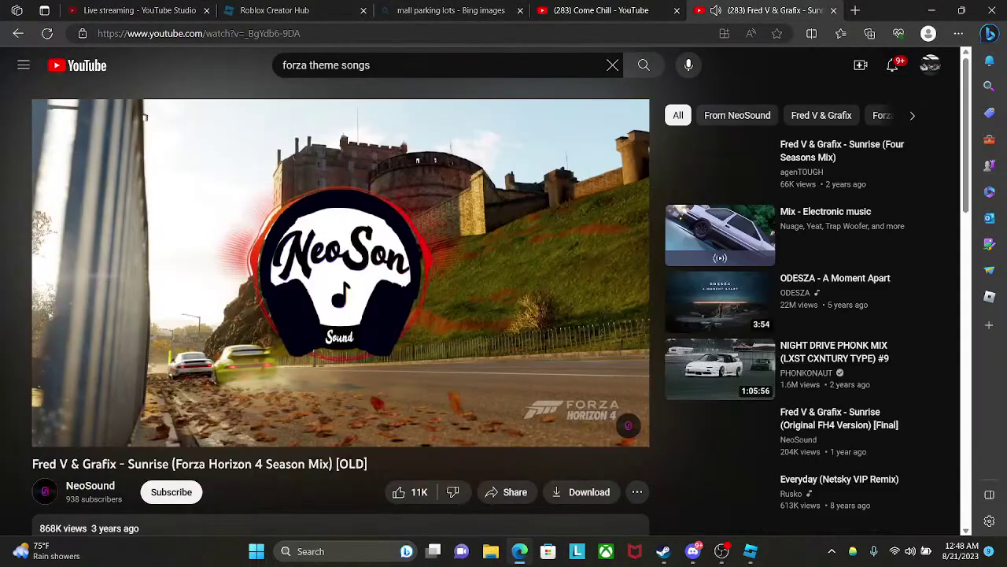
left_click(117, 67)
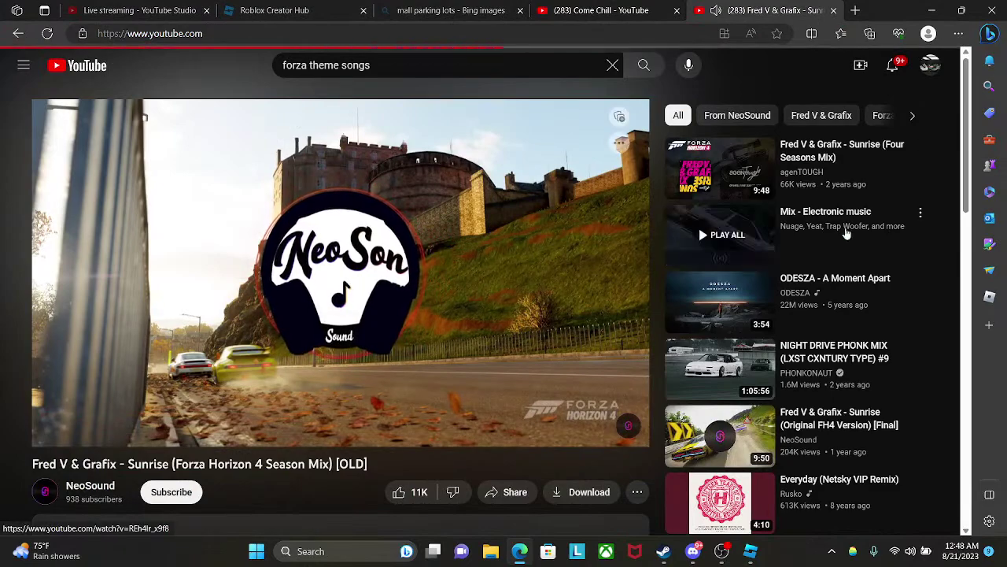
scroll(675, 309, "down", 7)
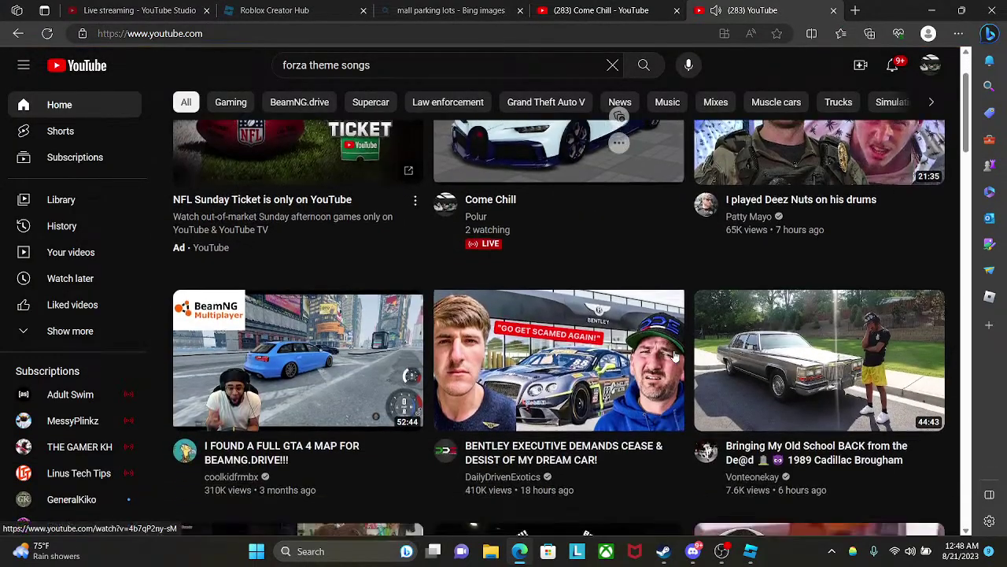
scroll(675, 357, "down", 3)
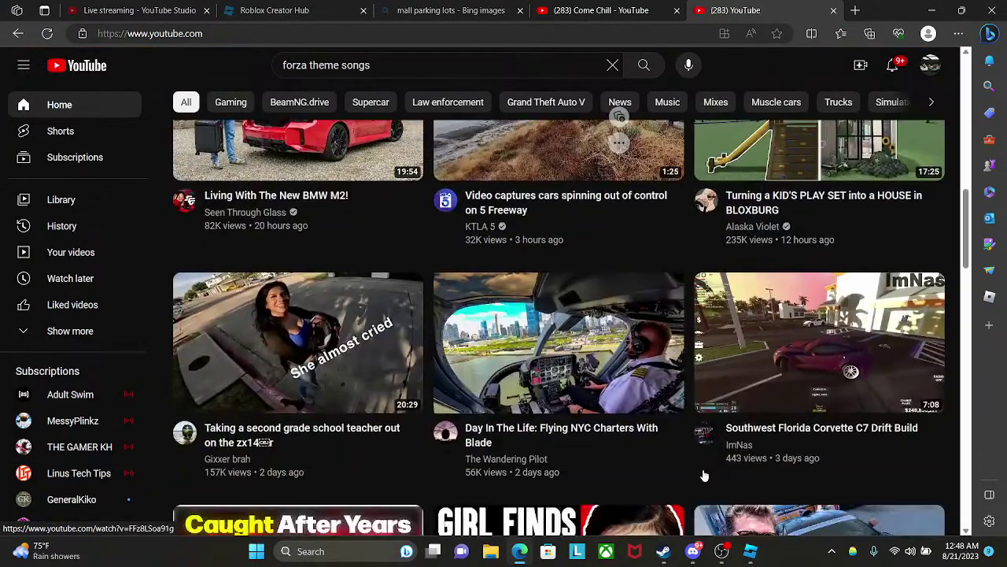
scroll(842, 423, "up", 3)
scroll(842, 424, "down", 3)
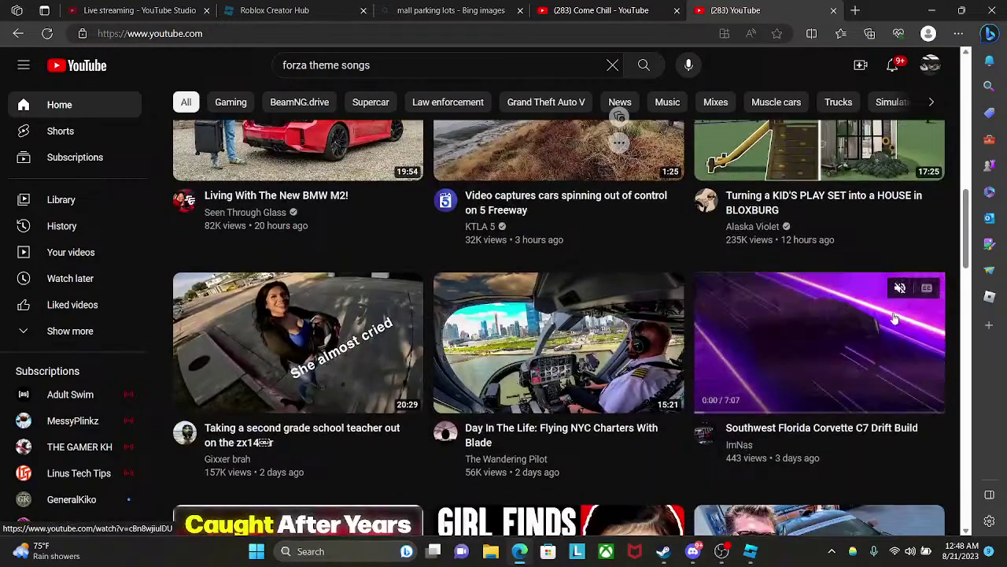
- Open the account's own YouTube channel page and view its live stream and videos
left_click(930, 65)
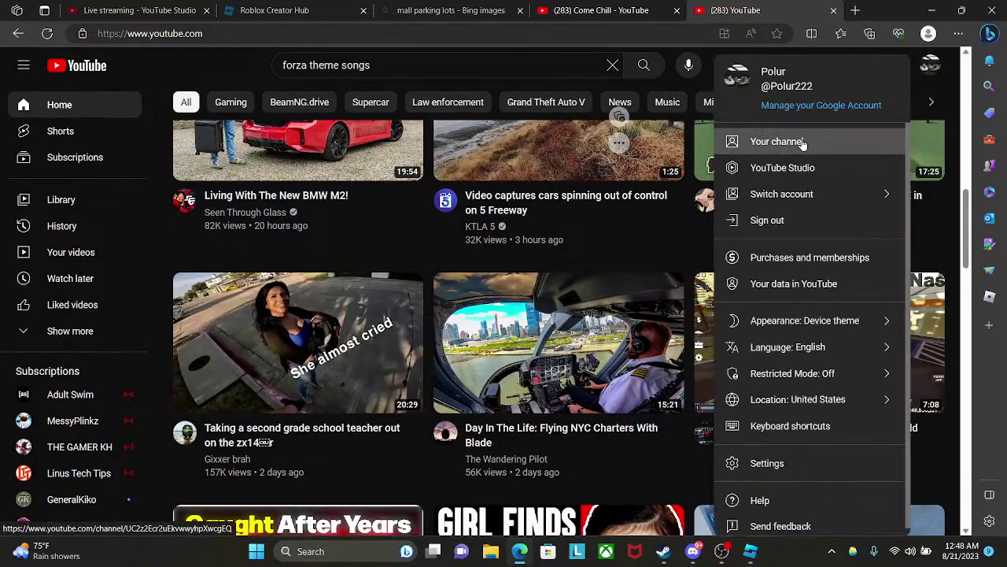
left_click(802, 142)
scroll(425, 494, "down", 2)
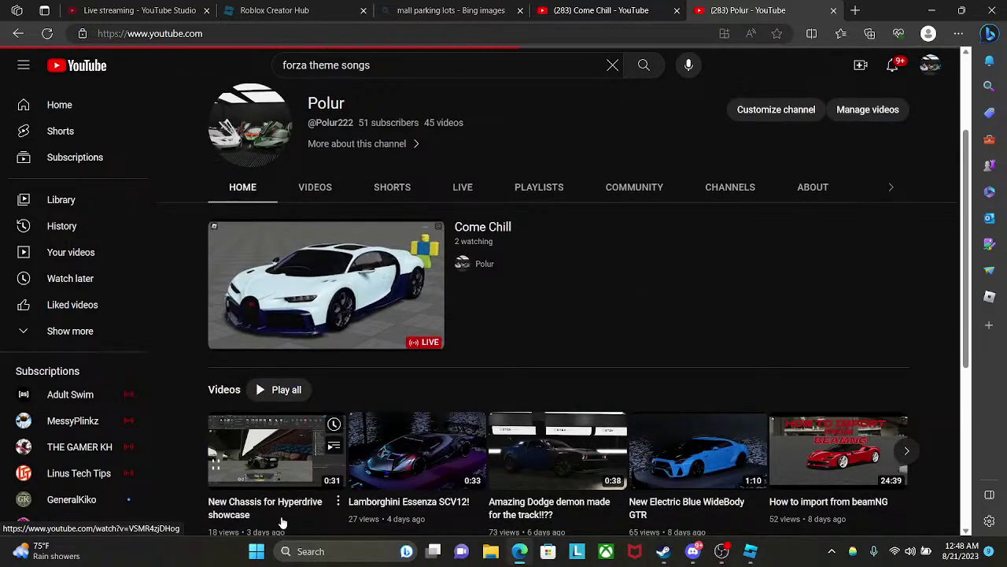
- Launch Spotify, start playback at a reduced volume and go back to the track 11.11
left_click(257, 551)
type("spotify")
key("Return")
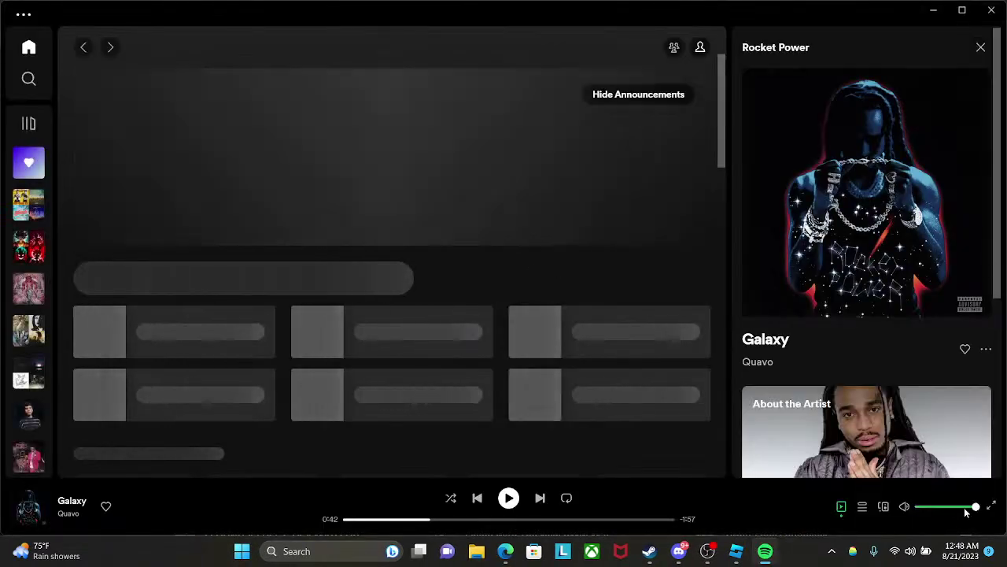
left_click_drag(973, 509, 954, 510)
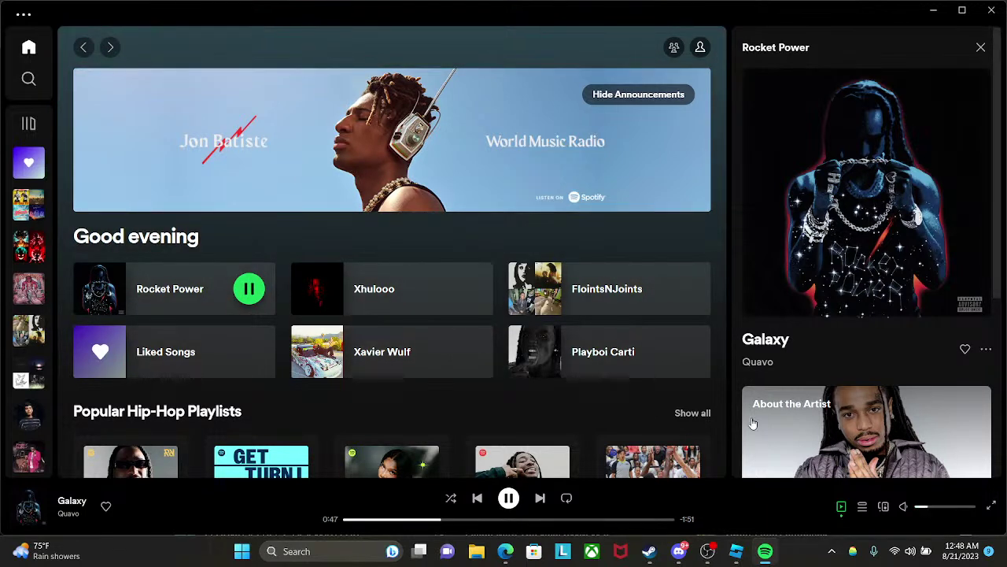
left_click(476, 499)
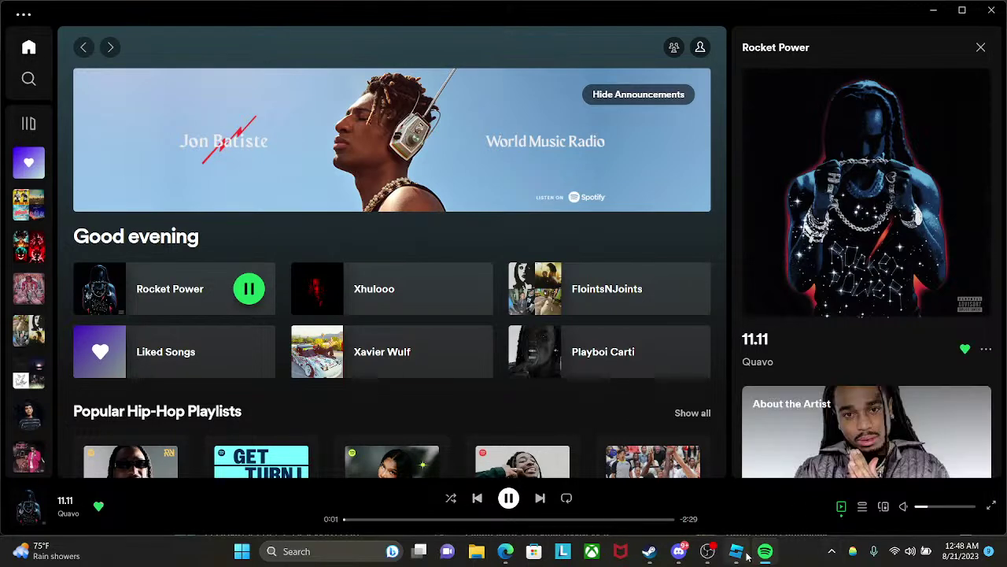
- Check the group call in Discord and switch back to Roblox Studio
mouse_move(739, 554)
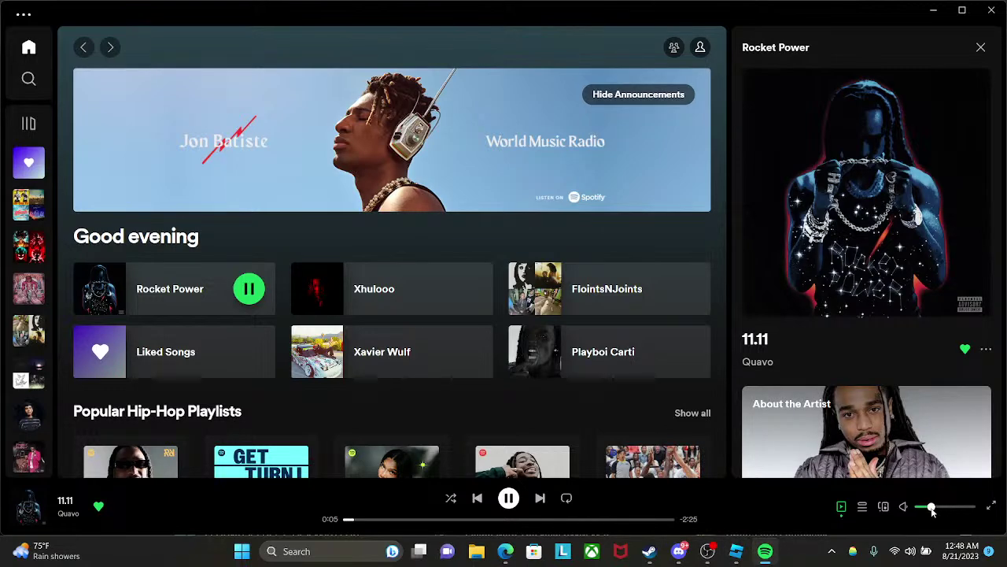
left_click(679, 551)
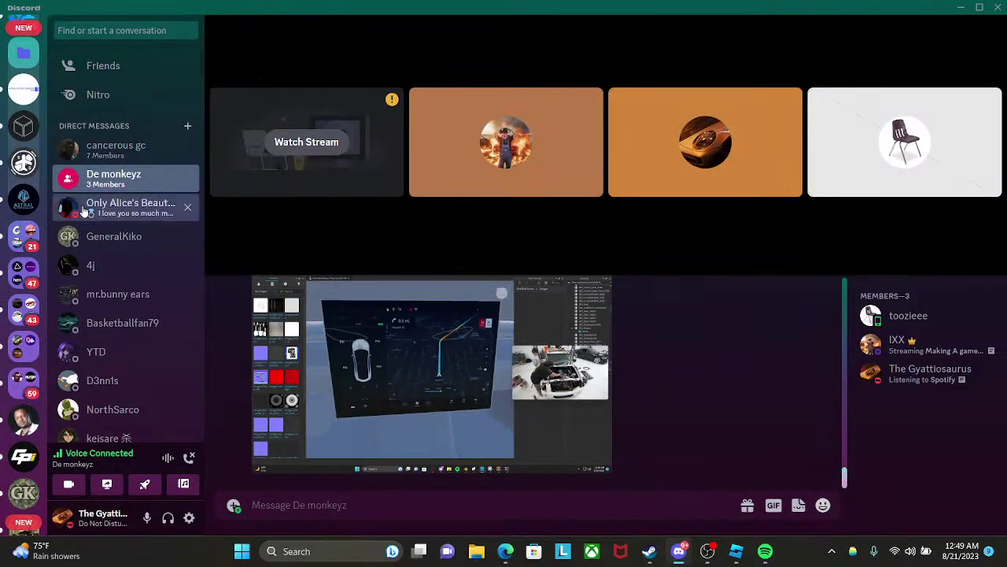
left_click(735, 551)
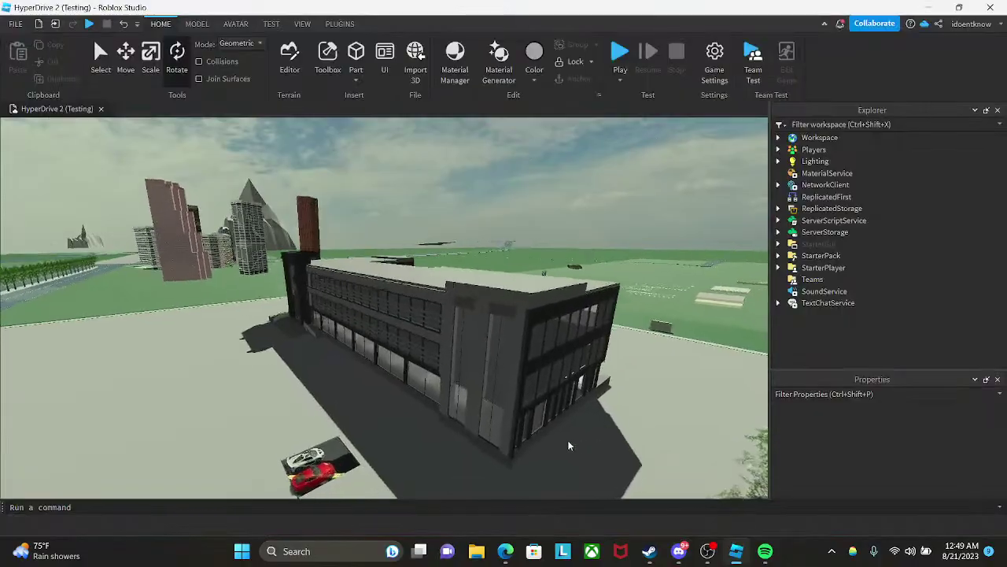
- Survey the map around the mall, from the road network and tree-lined lots to the canal and airport runway
key("w")
right_click_drag(556, 441, 556, 441)
key("w")
key("w")
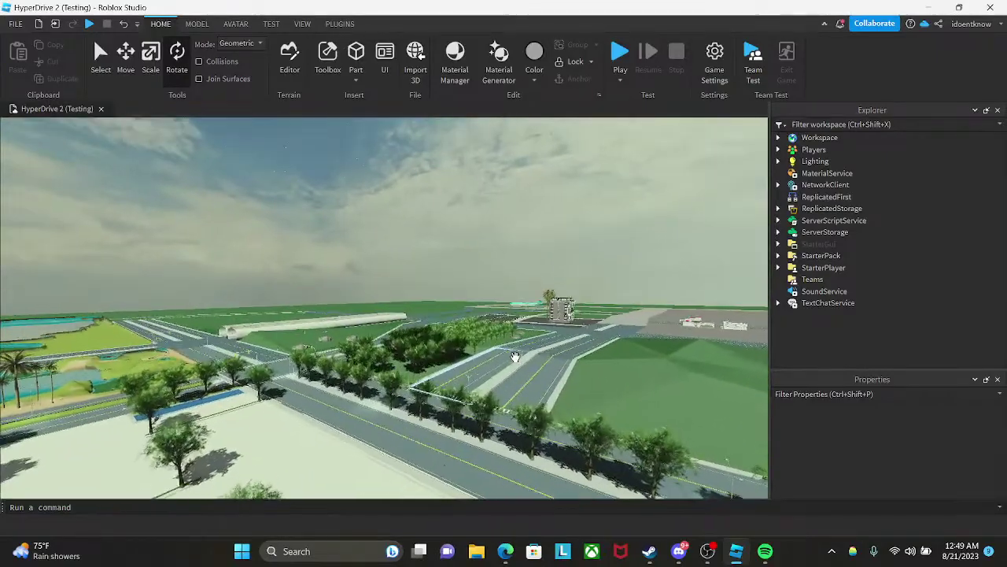
right_click_drag(515, 357, 532, 349)
key("w")
key("w")
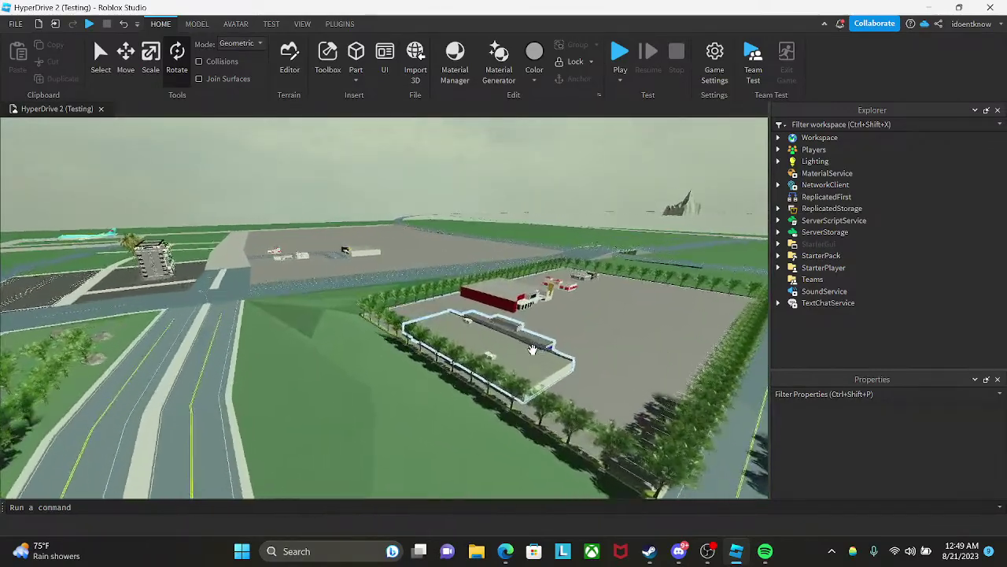
right_click_drag(535, 290, 515, 195)
key("w")
right_click_drag(444, 313, 424, 184)
key("w")
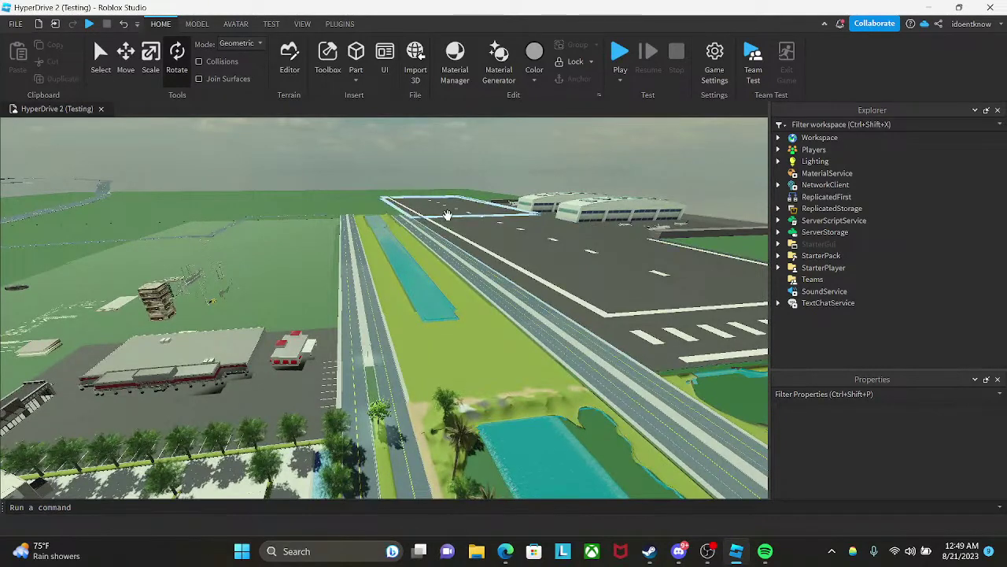
- Select the weathered apartment block on the grass field and inspect it and the props around it from several sides
right_click_drag(456, 207, 456, 207)
left_click(371, 262)
key("f")
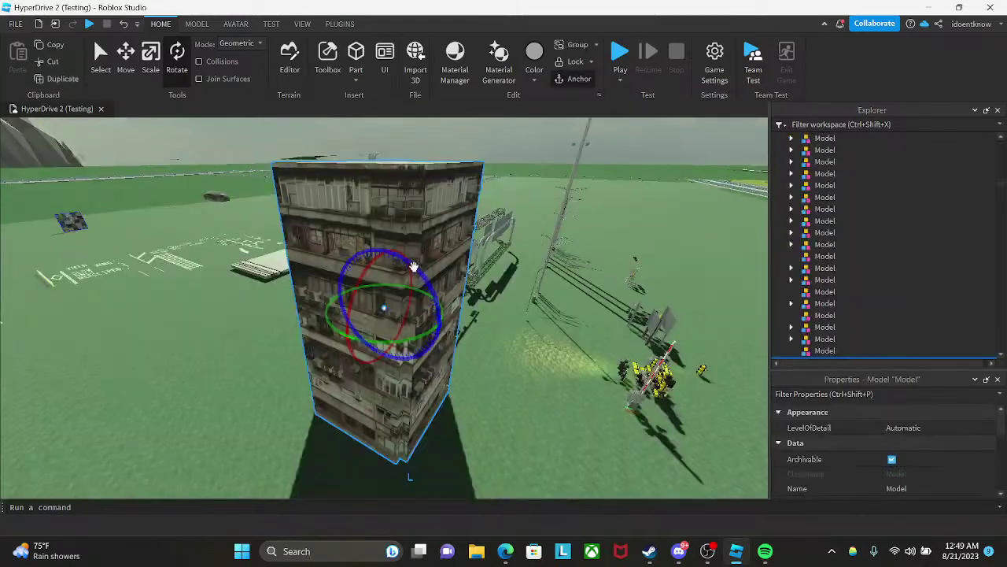
right_click_drag(426, 258, 425, 258)
key("w")
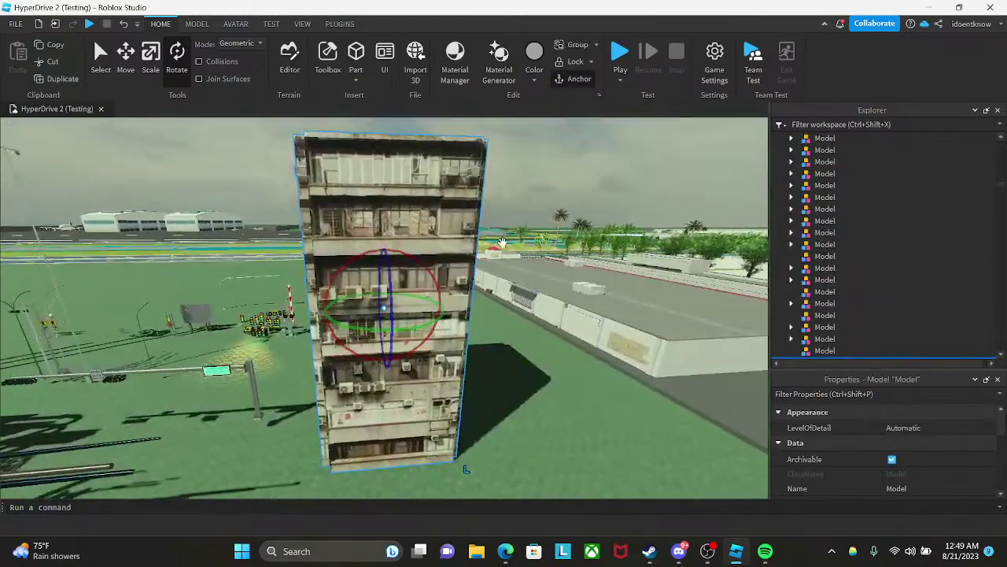
right_click_drag(497, 216, 497, 215)
key("a")
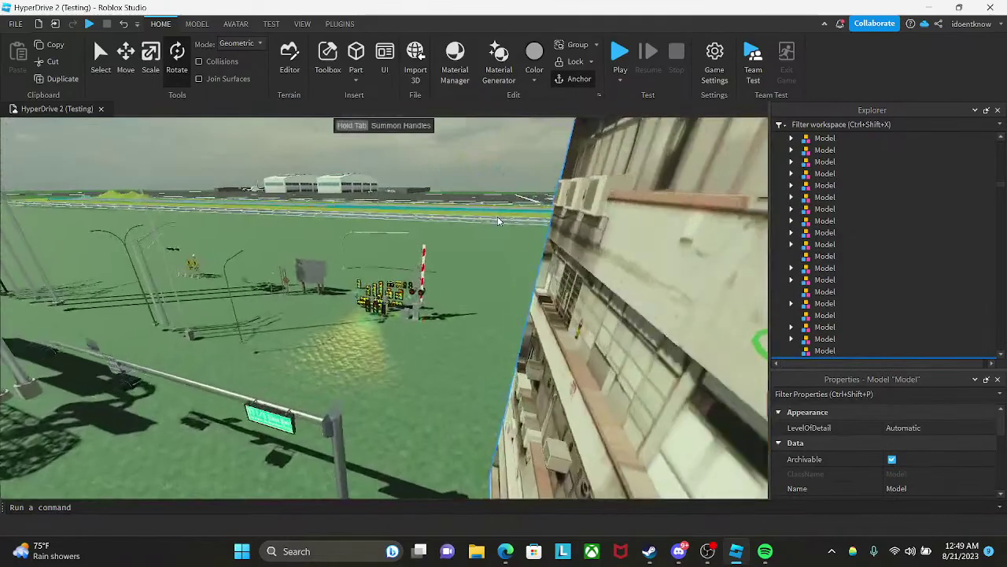
- Inspect the group of traffic lights and the signal control box on the grass field up close
key("w")
key("w")
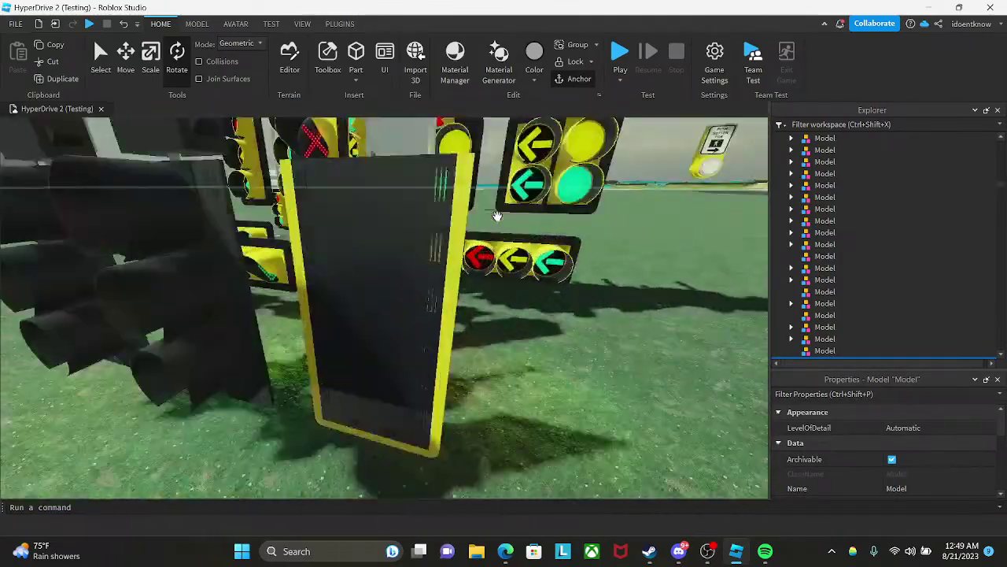
key("s")
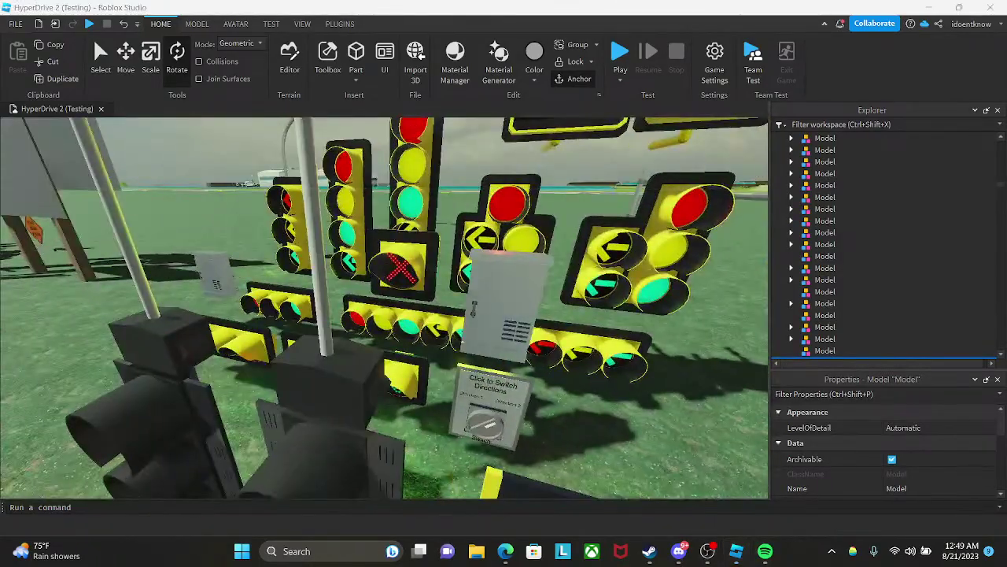
- Switch to Spotify, search for "a moment" and play the song A Moment Apart by ODESZA
left_click(765, 552)
left_click(29, 80)
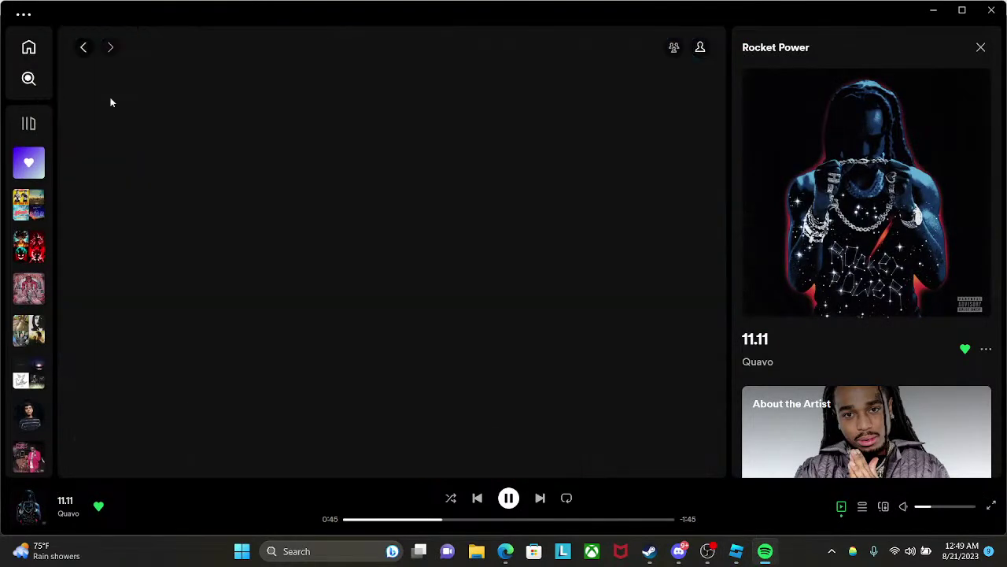
left_click(288, 61)
type("az")
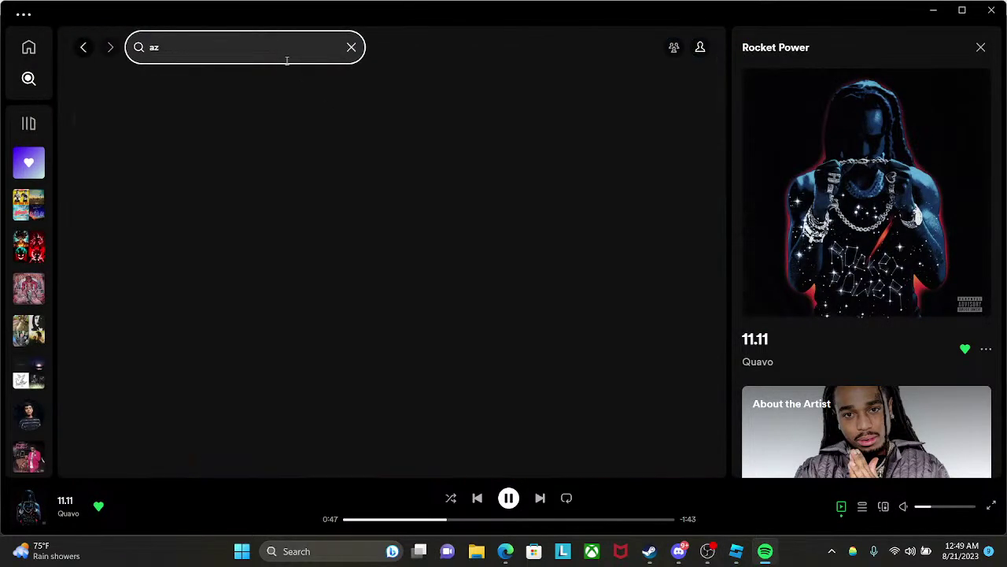
key("BackSpace")
type("mome")
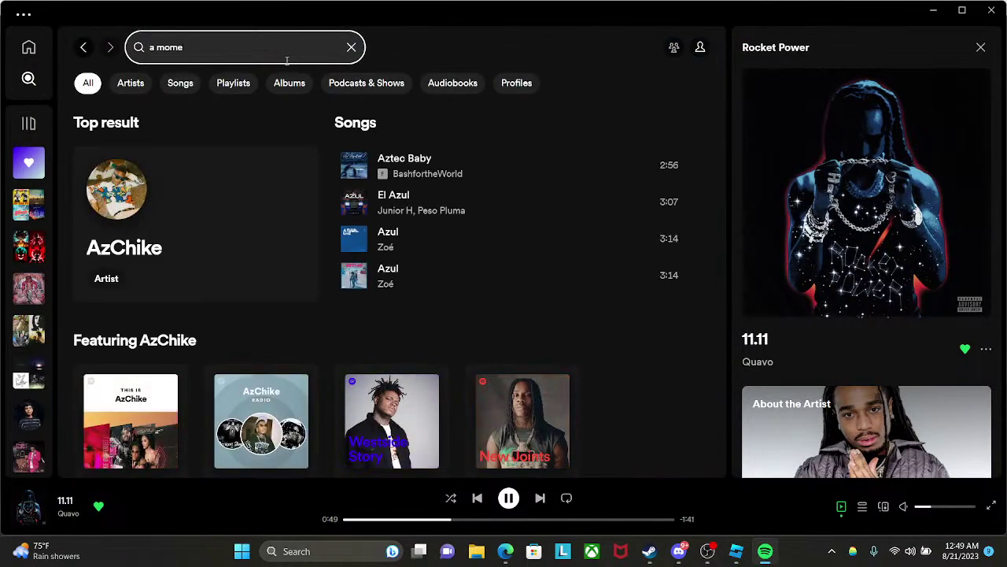
type("mt")
key("BackSpace")
key("BackSpace")
type("nt")
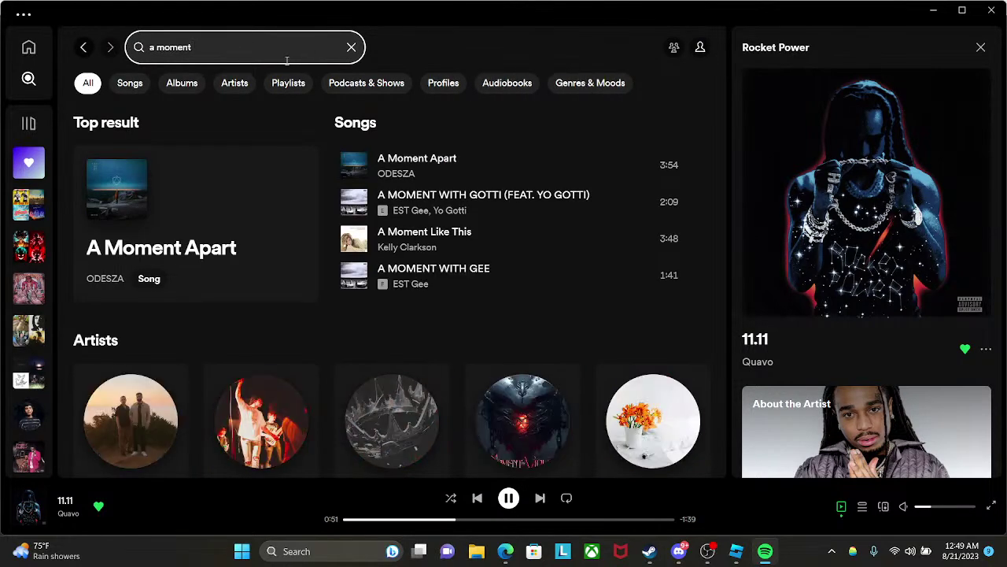
left_click(290, 273)
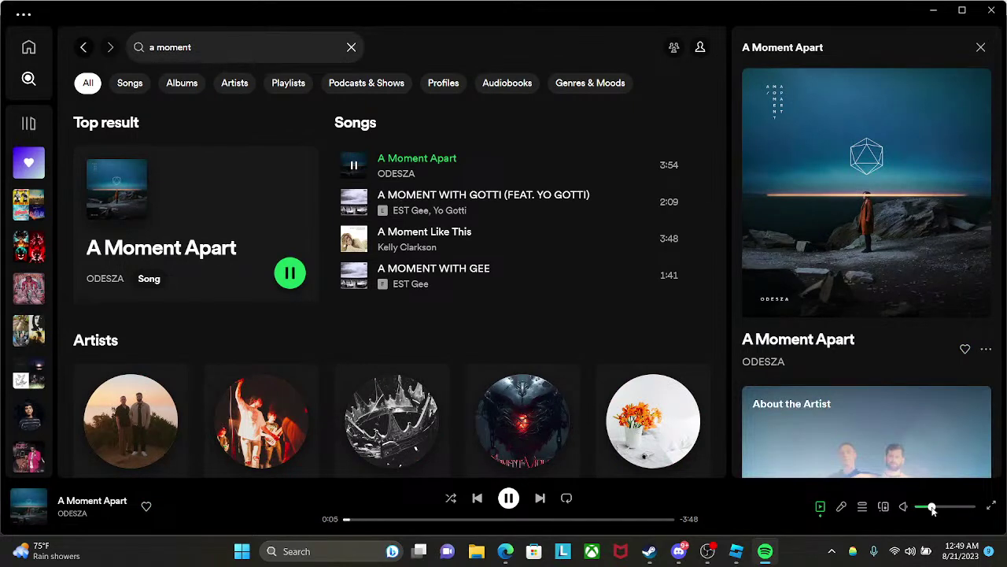
- Open Spotify's home page, check the group call in Discord and return to Spotify
left_click(28, 49)
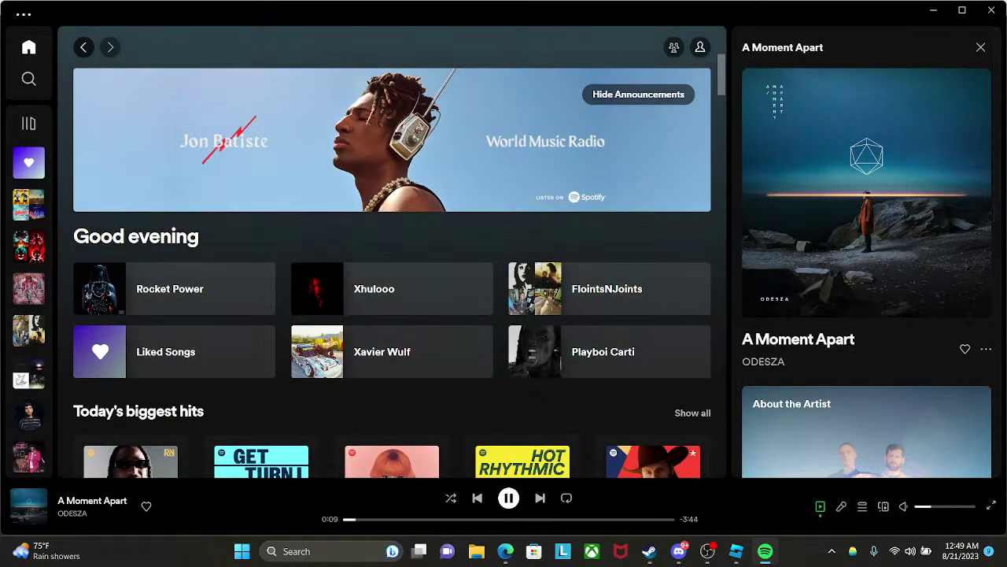
left_click(679, 553)
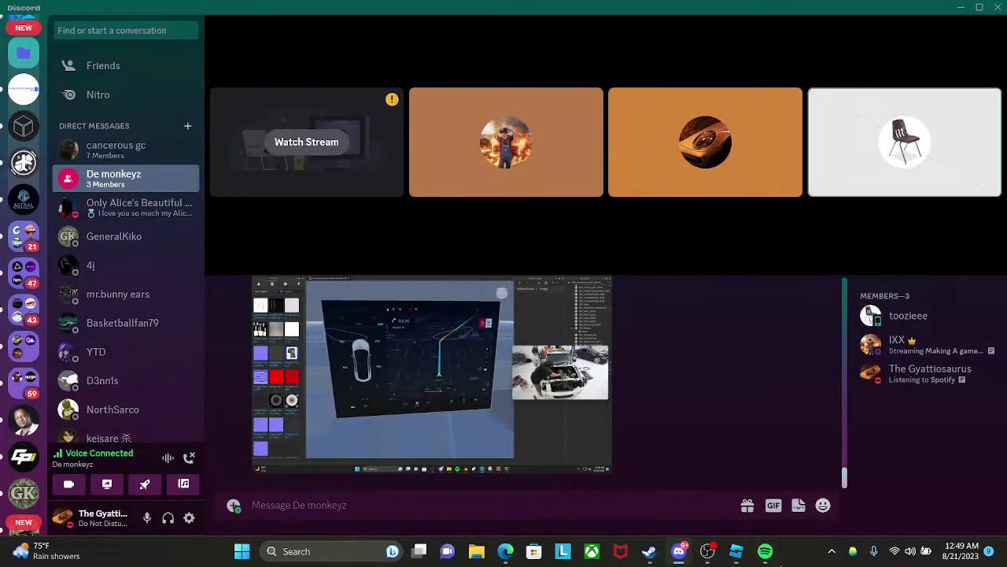
left_click(765, 551)
left_click(737, 551)
left_click(765, 551)
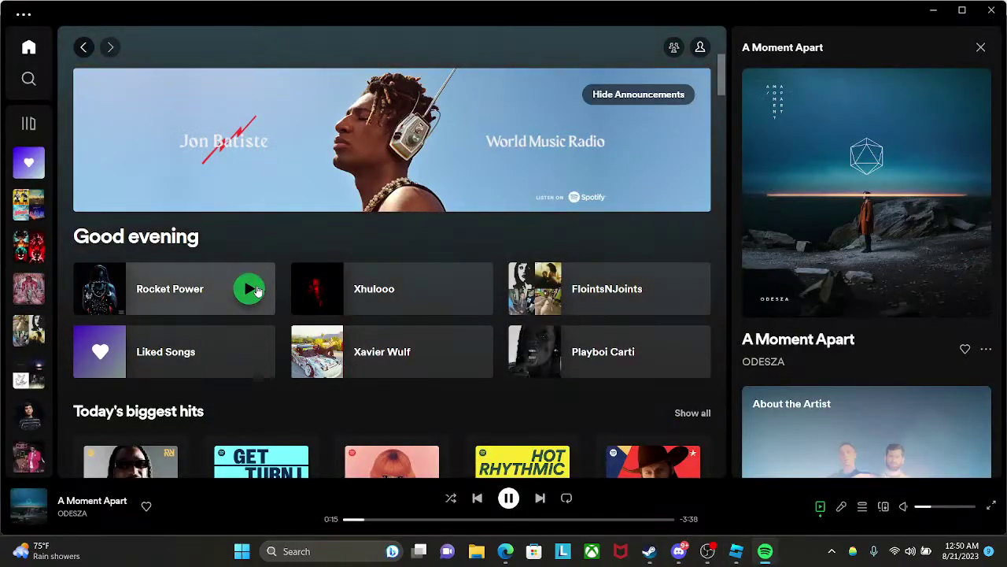
- Play the album Rocket Power, skip ahead to the track 11.11 and switch back to Roblox Studio
left_click(541, 499)
left_click(542, 499)
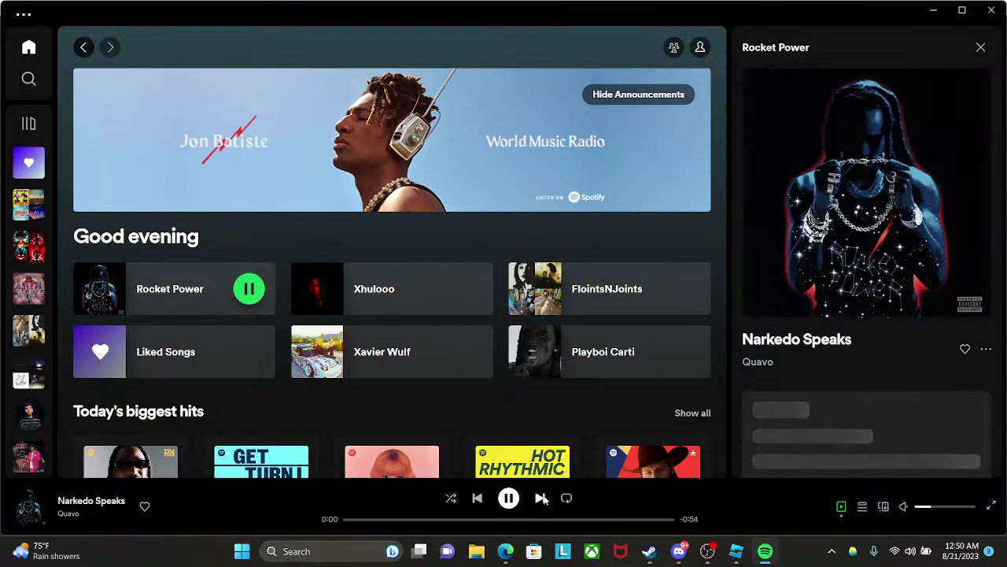
left_click(541, 498)
left_click(542, 498)
left_click(542, 498)
left_click(541, 498)
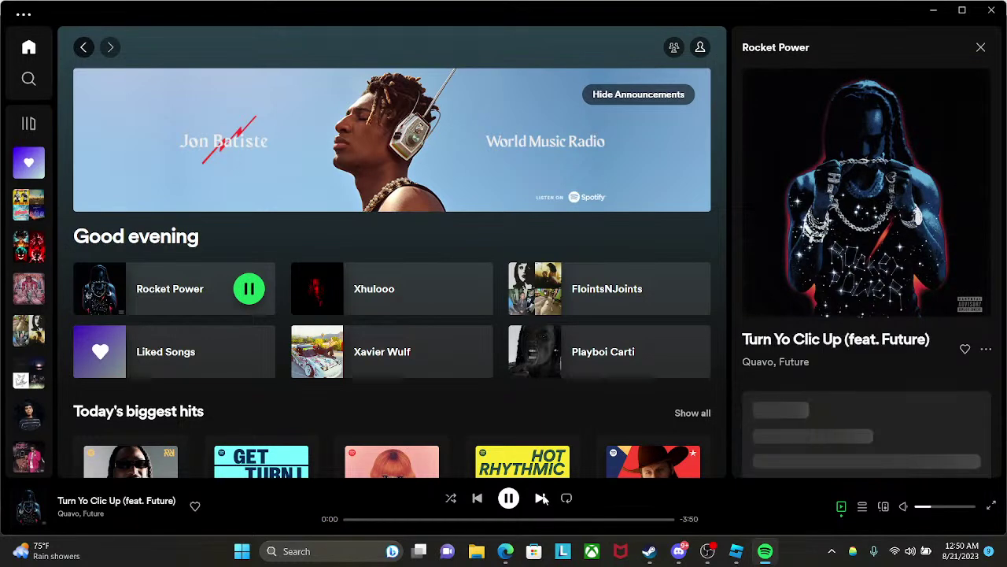
left_click(542, 499)
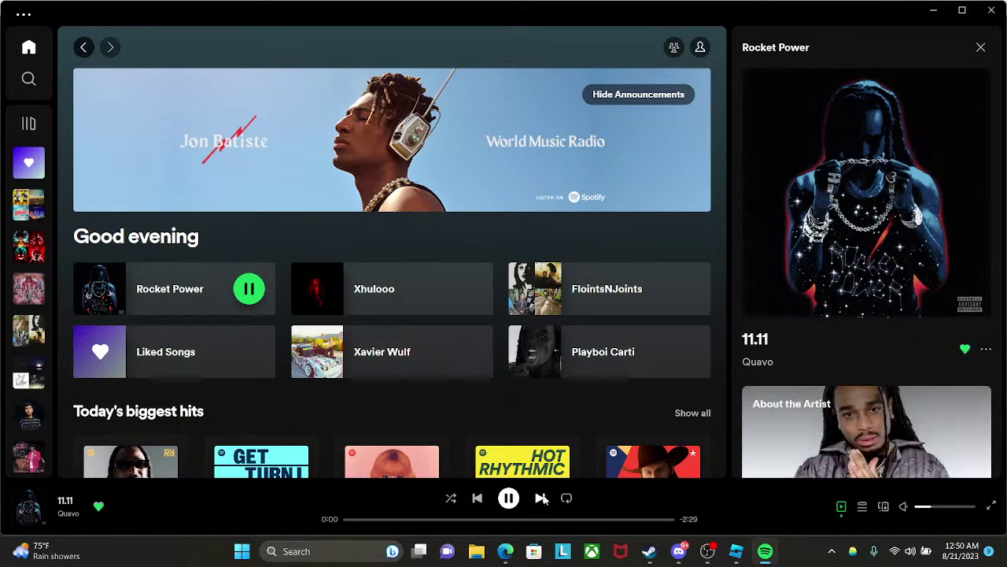
left_click(734, 551)
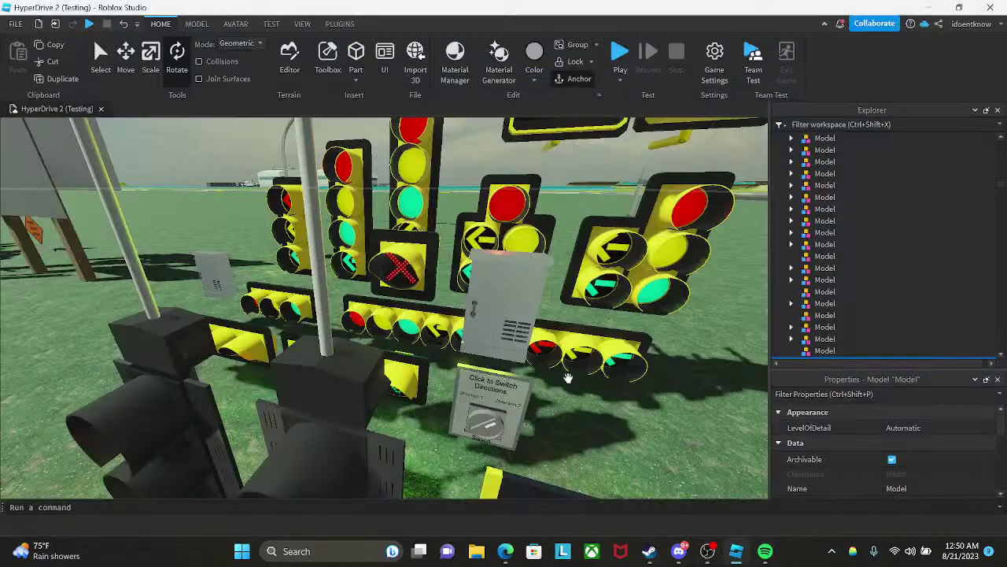
- Survey the props around the highway sign gantry, including the light poles and road pieces
right_click_drag(551, 381, 550, 384)
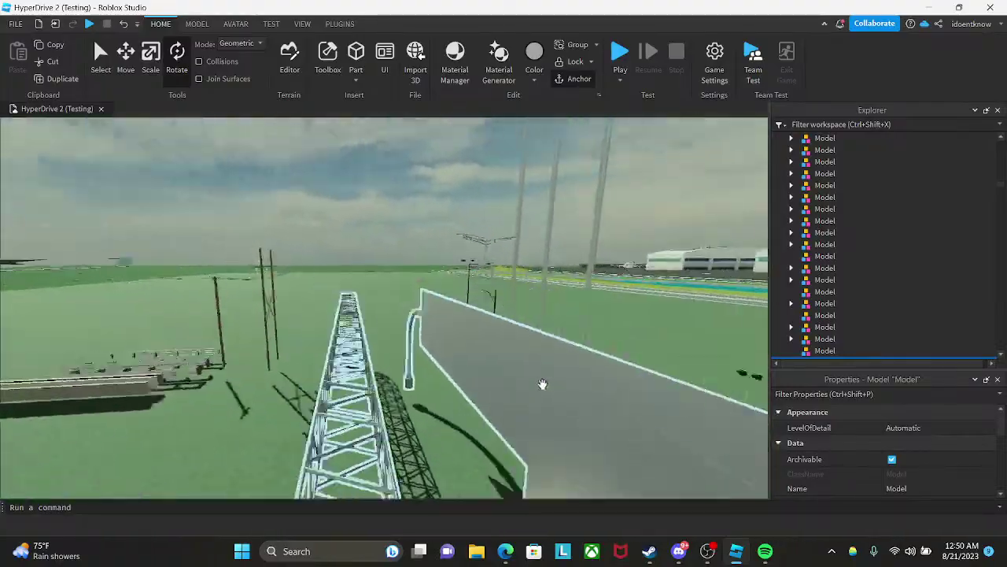
right_click_drag(543, 384, 546, 384)
right_click_drag(507, 307, 526, 303)
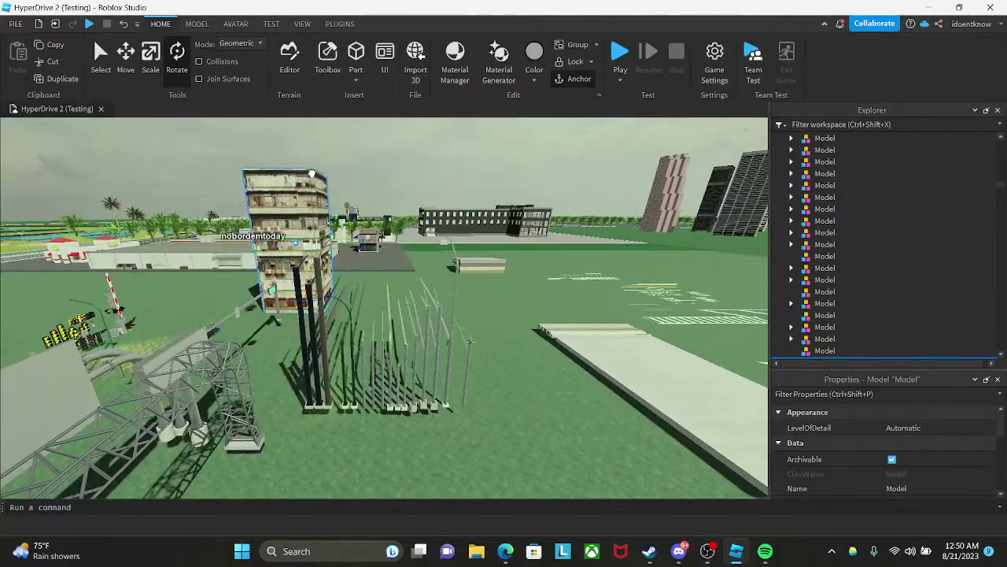
- Focus on the selected apartment block and examine its facades and the field around it from several sides
key("f")
scroll(353, 226, "up", 8)
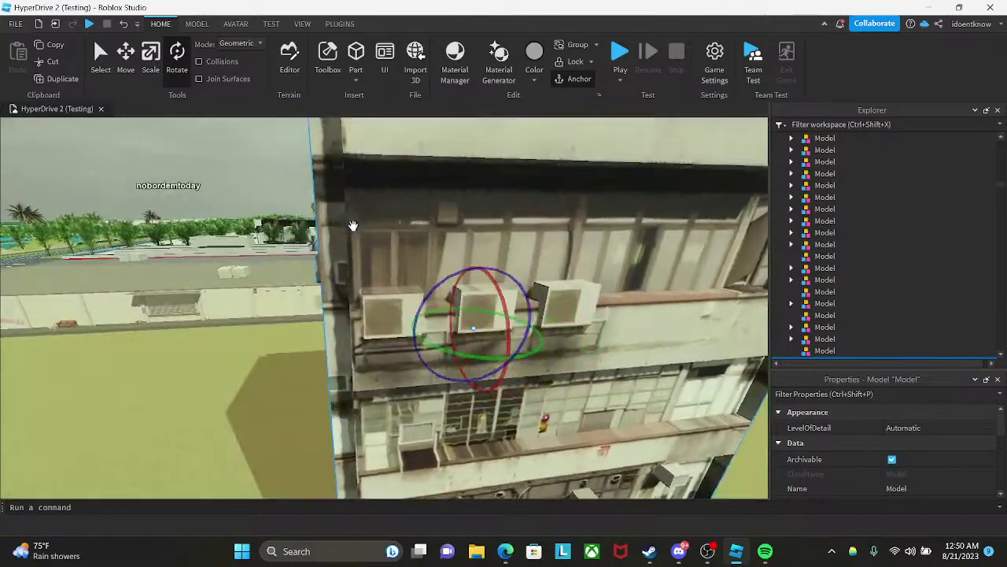
right_click_drag(354, 226, 458, 268)
key("w")
scroll(438, 288, "down", 3)
key("w")
scroll(458, 266, "down", 5)
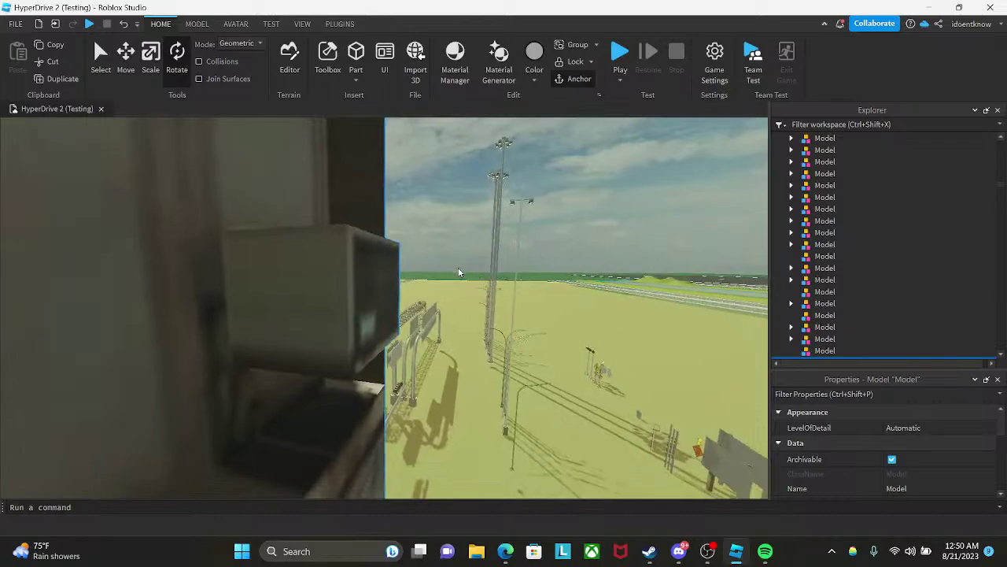
scroll(458, 268, "up", 5)
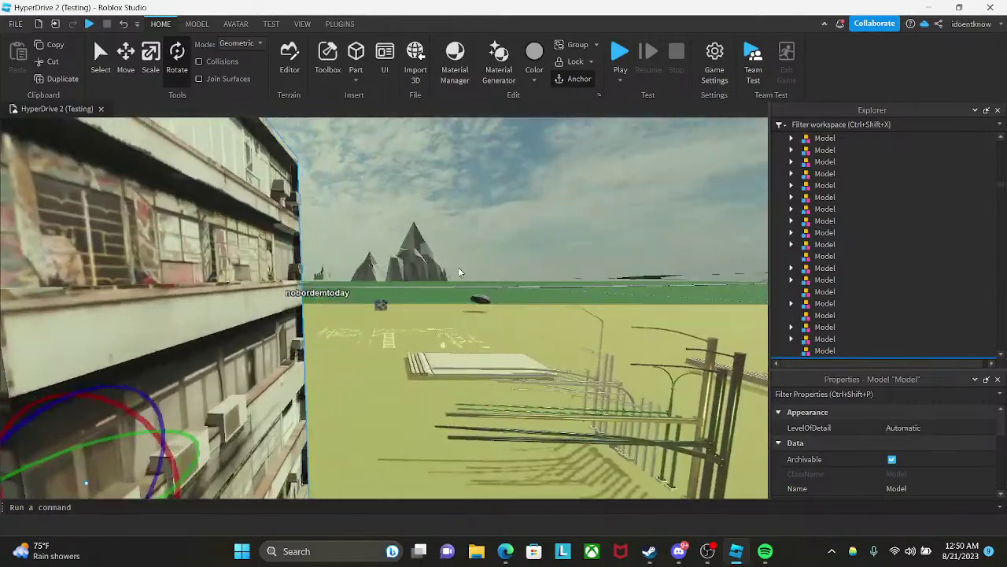
scroll(457, 267, "up", 3)
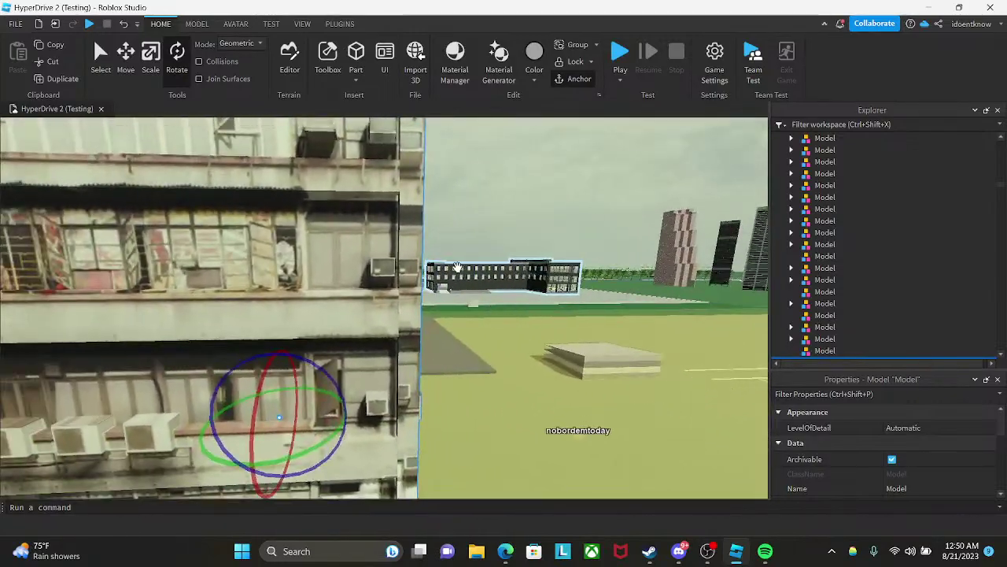
scroll(554, 258, "up", 5)
- Examine the apartment block's front, including the shop sign, balconies and air conditioners, from near and far
right_click_drag(515, 321, 516, 321)
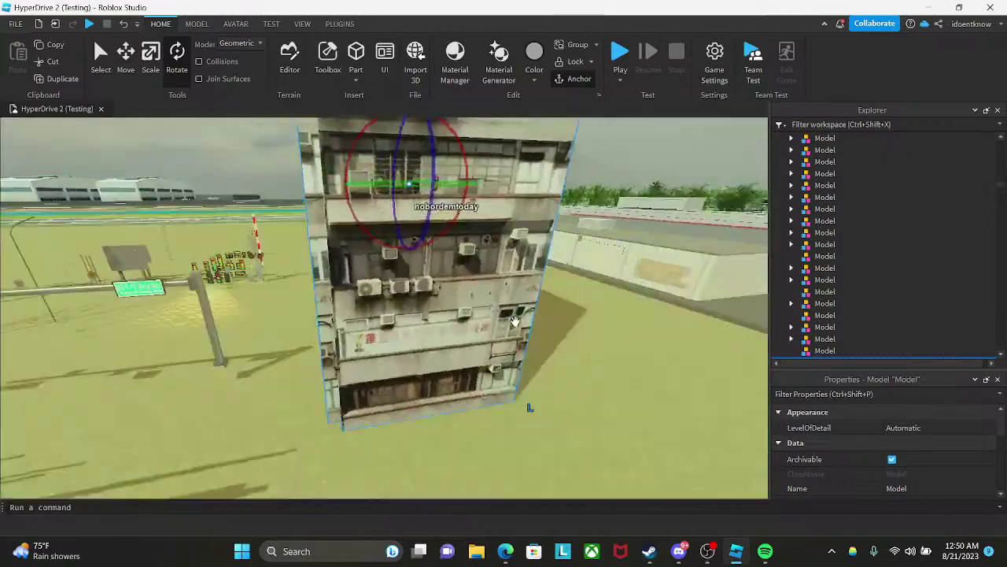
scroll(515, 321, "up", 10)
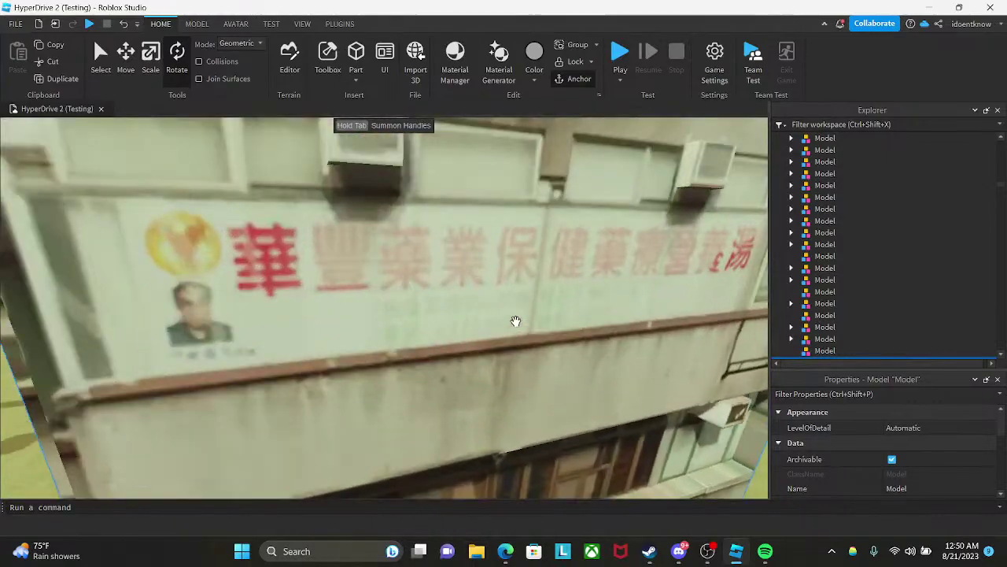
scroll(515, 321, "down", 8)
right_click_drag(515, 321, 465, 315)
scroll(515, 321, "up", 6)
scroll(436, 336, "up", 7)
scroll(432, 327, "up", 3)
scroll(431, 327, "down", 8)
scroll(457, 318, "down", 5)
- Select the hwy sign holders model and inspect its truss gantry and blank sign panels up close
left_click(405, 337)
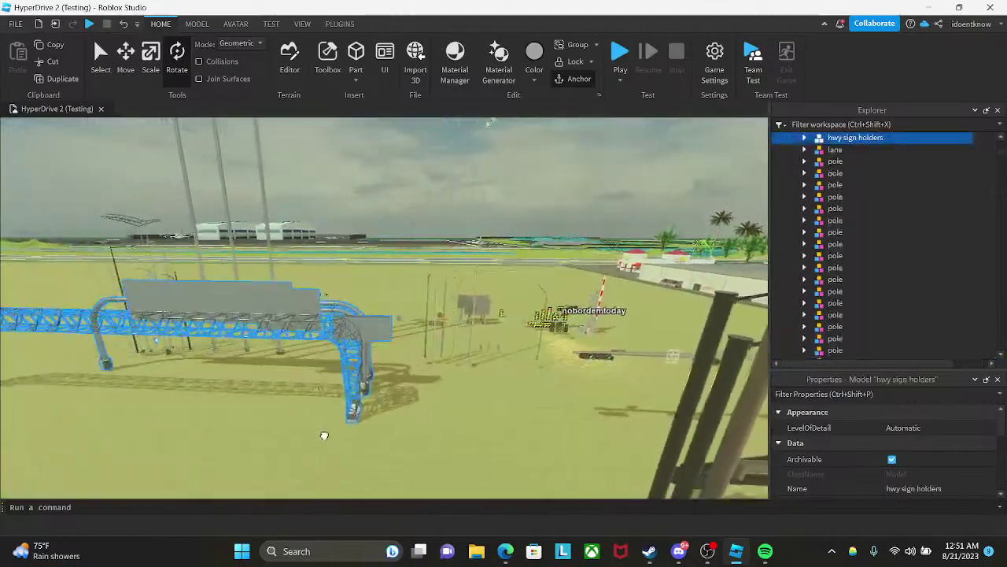
scroll(386, 370, "down", 3)
left_click(396, 179)
scroll(397, 179, "up", 5)
right_click_drag(397, 180, 397, 179)
scroll(397, 179, "up", 3)
scroll(397, 180, "up", 2)
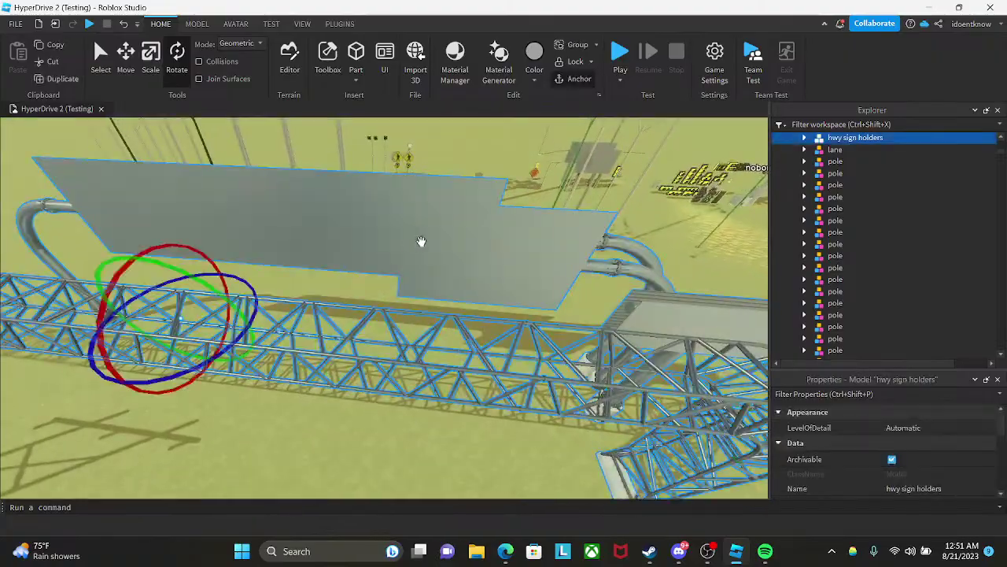
scroll(421, 242, "up", 2)
right_click_drag(421, 241, 416, 232)
key("w")
key("e")
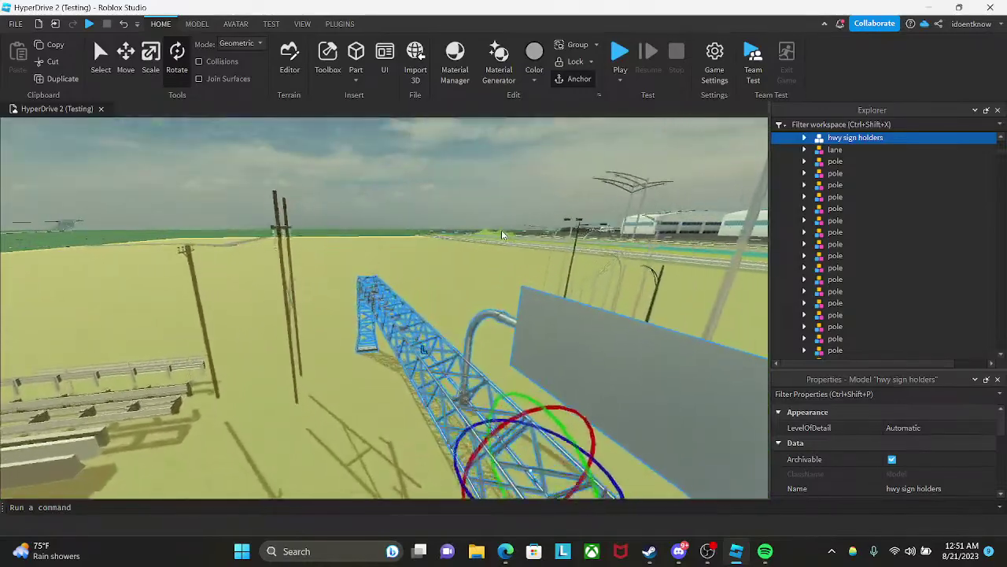
- Inspect the wooden utility poles and the barrier pieces beside them
key("w")
right_click_drag(498, 203, 497, 208)
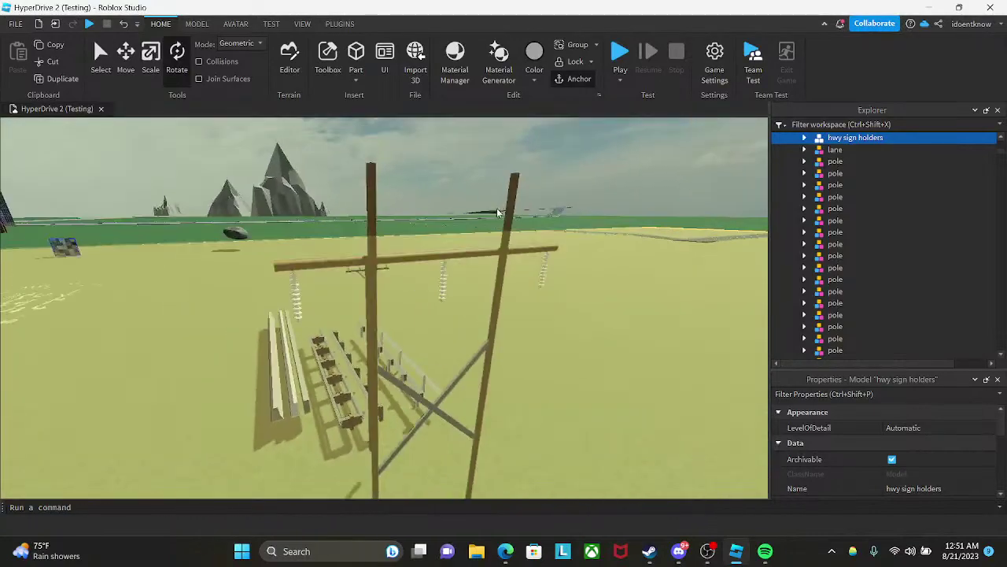
key("w")
key("e")
key("s")
- Check the installed plugin tools, and list the personal plugin inventory in the Toolbox
left_click(357, 26)
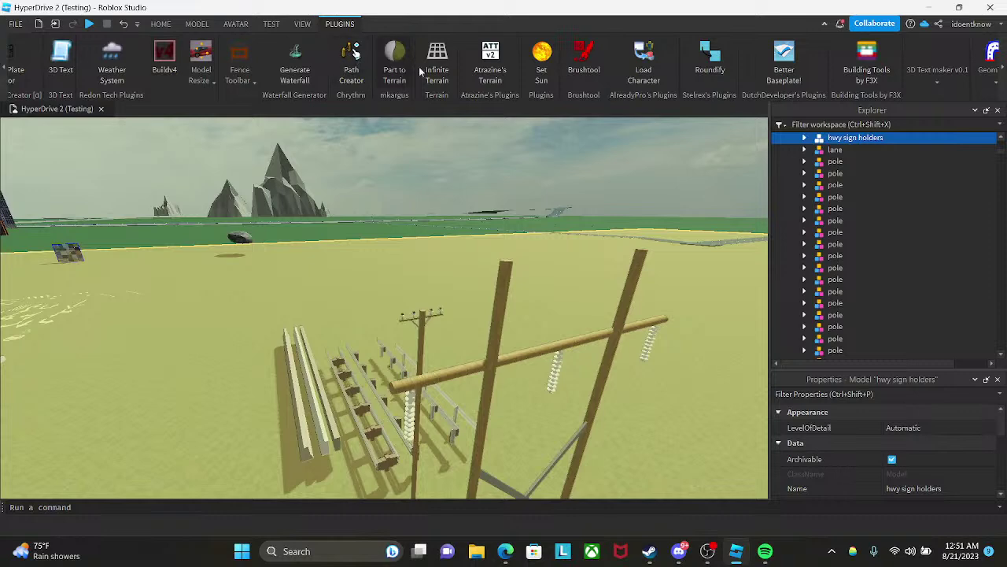
scroll(228, 55, "down", 5)
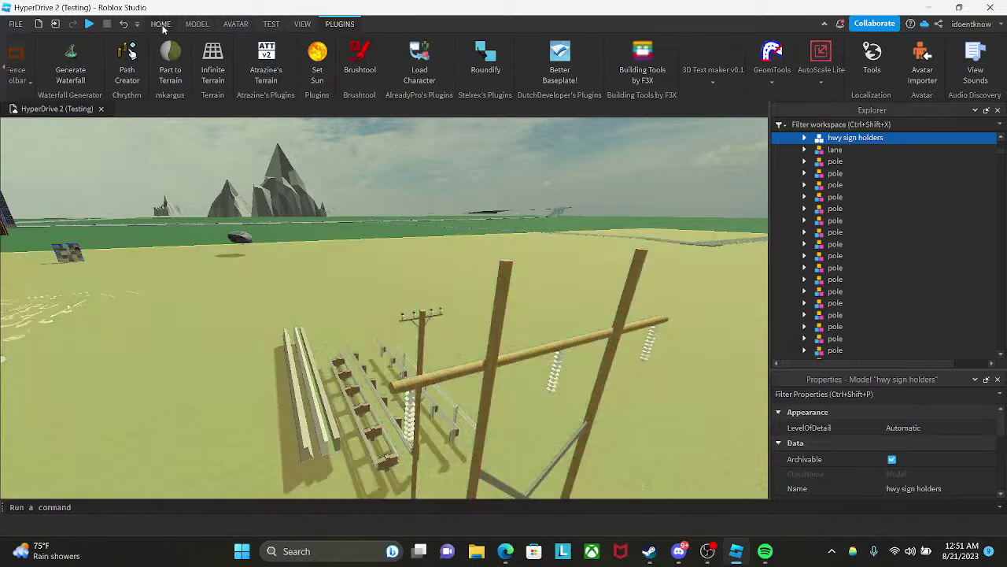
left_click(160, 24)
left_click(327, 57)
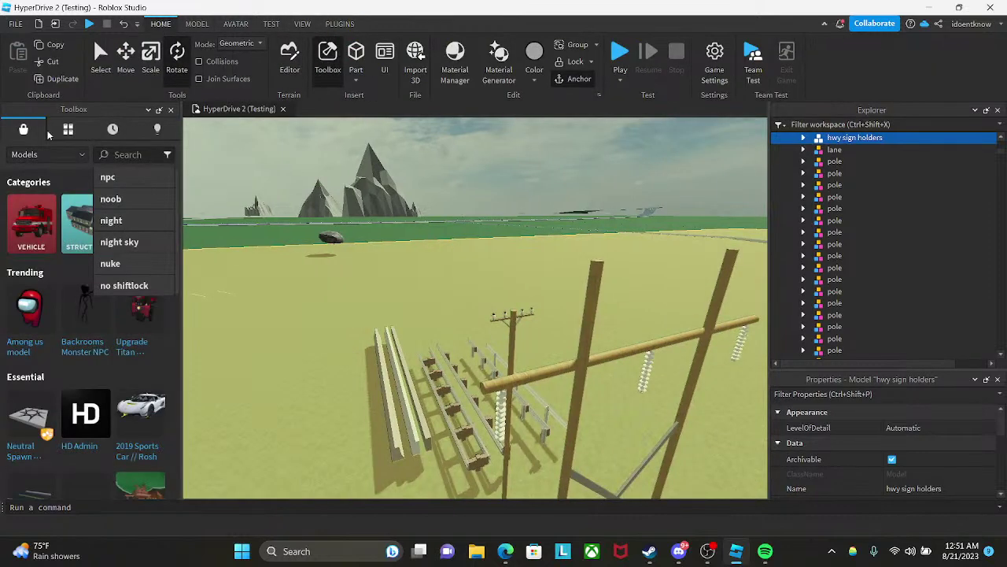
left_click(68, 129)
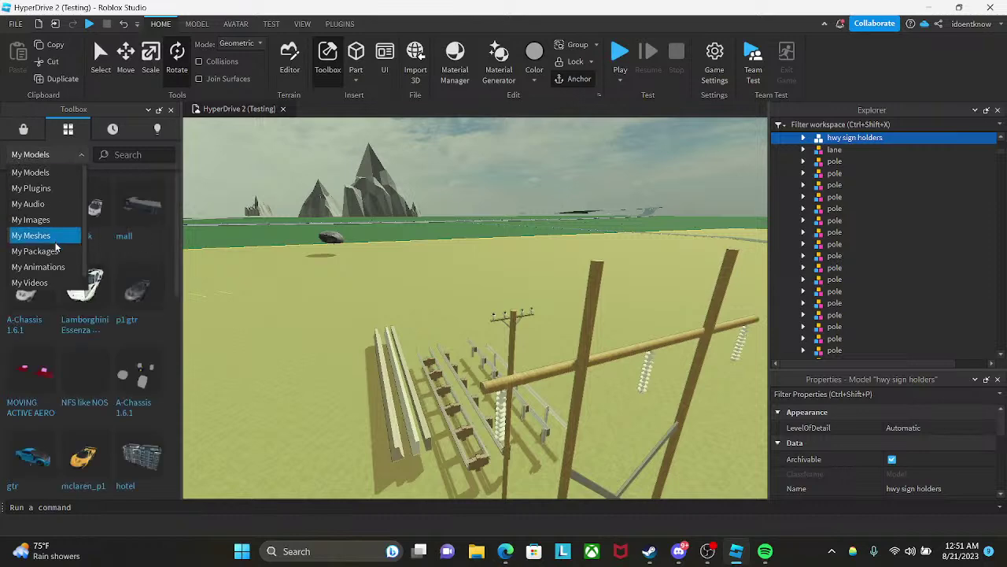
left_click(50, 189)
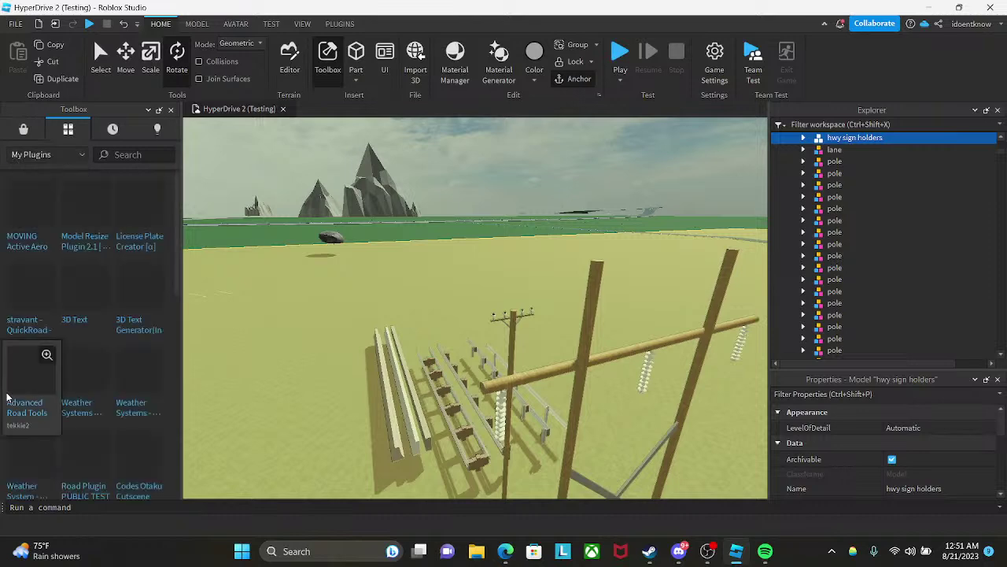
- Look through the personal plugin inventory, including the road, weather, terrain and building tools
scroll(119, 362, "down", 3)
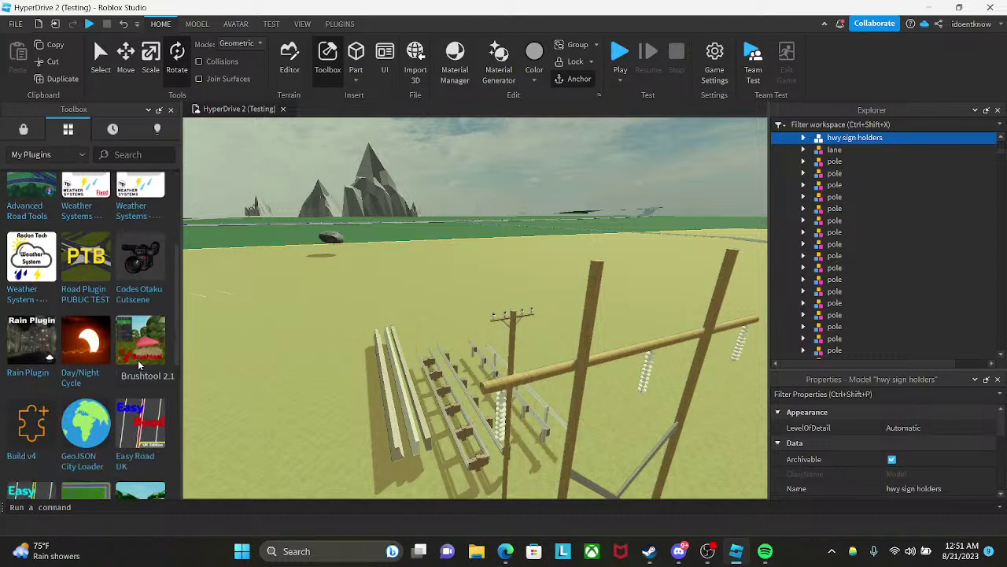
scroll(139, 364, "down", 2)
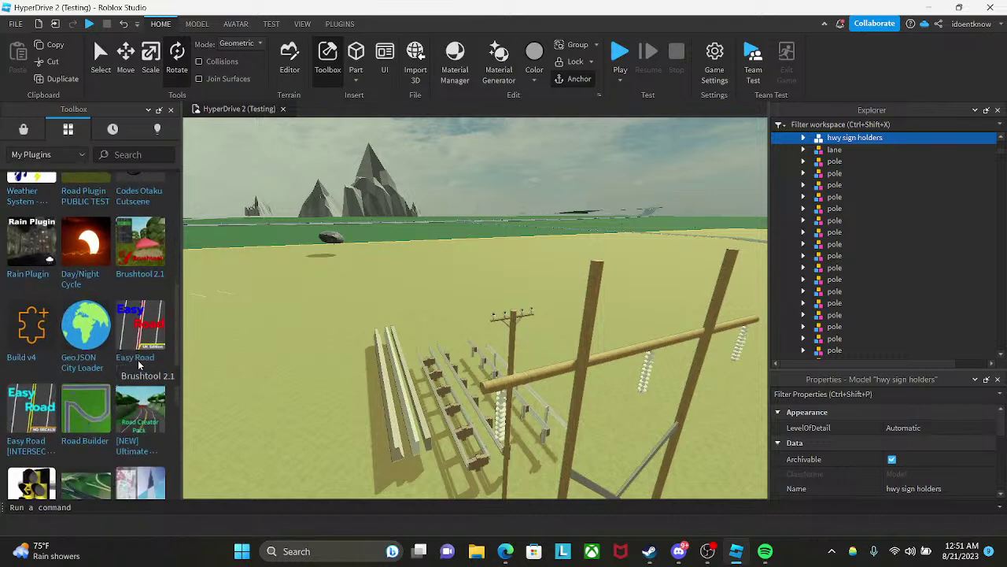
scroll(139, 364, "down", 2)
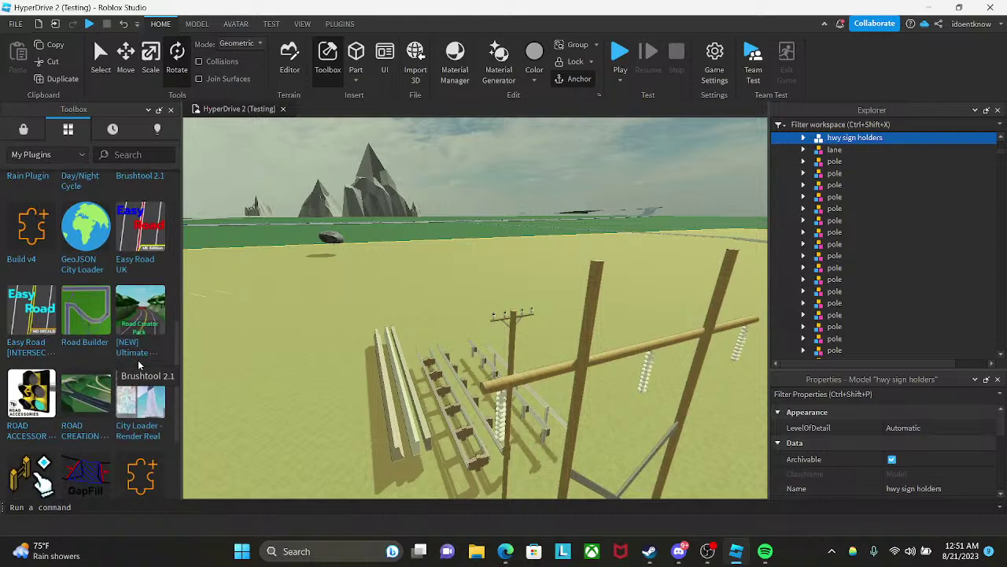
scroll(138, 364, "down", 3)
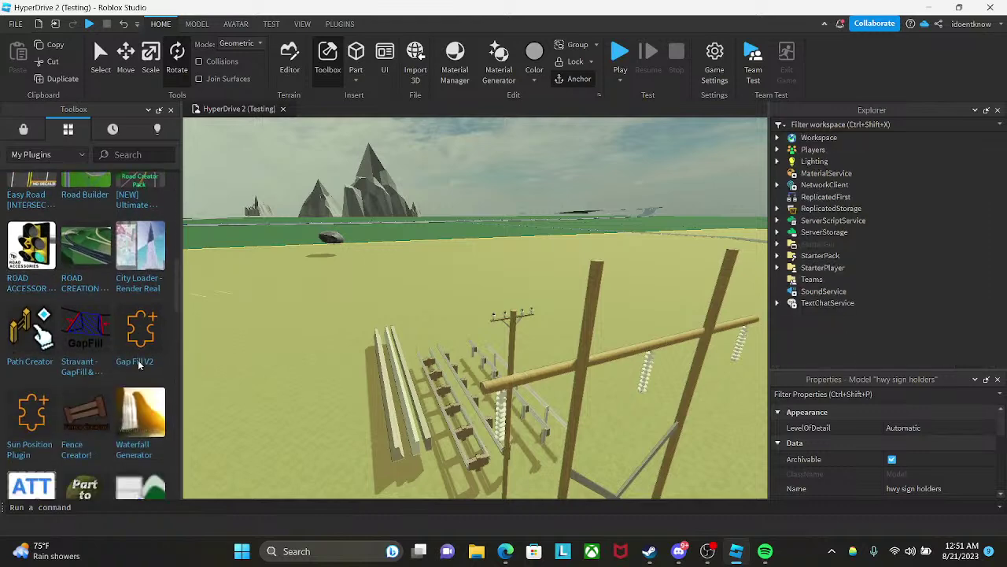
scroll(138, 360, "down", 4)
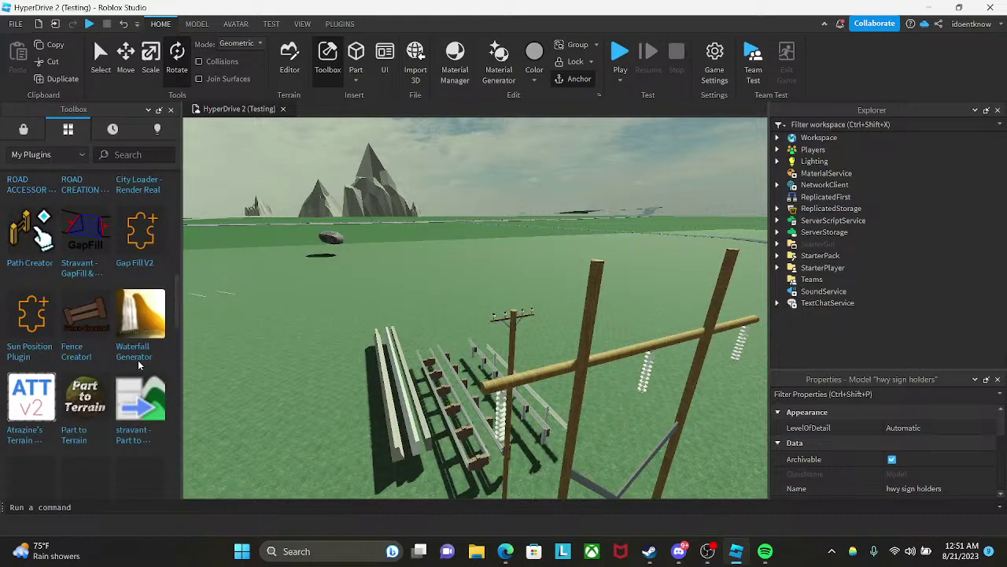
scroll(138, 360, "down", 4)
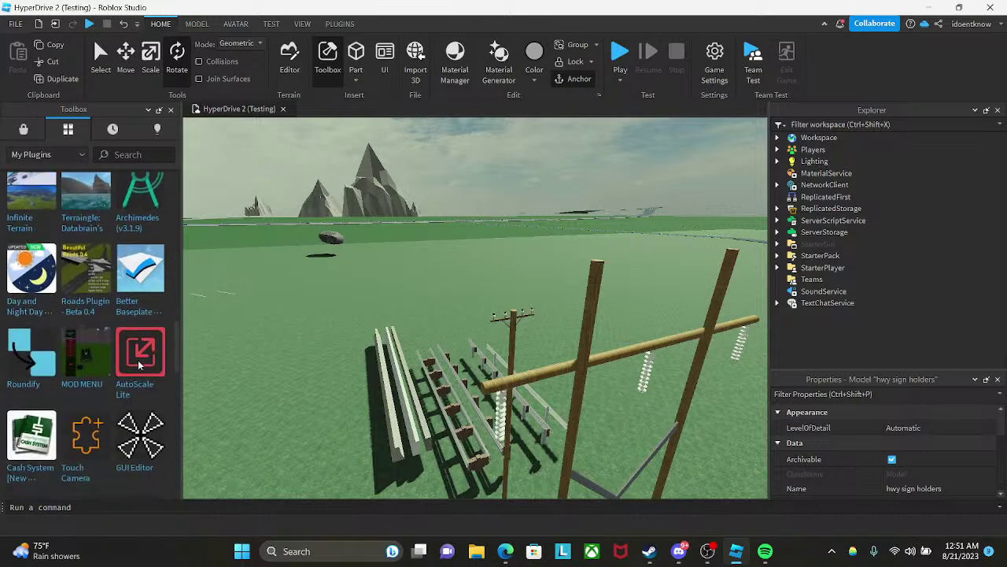
scroll(138, 360, "down", 8)
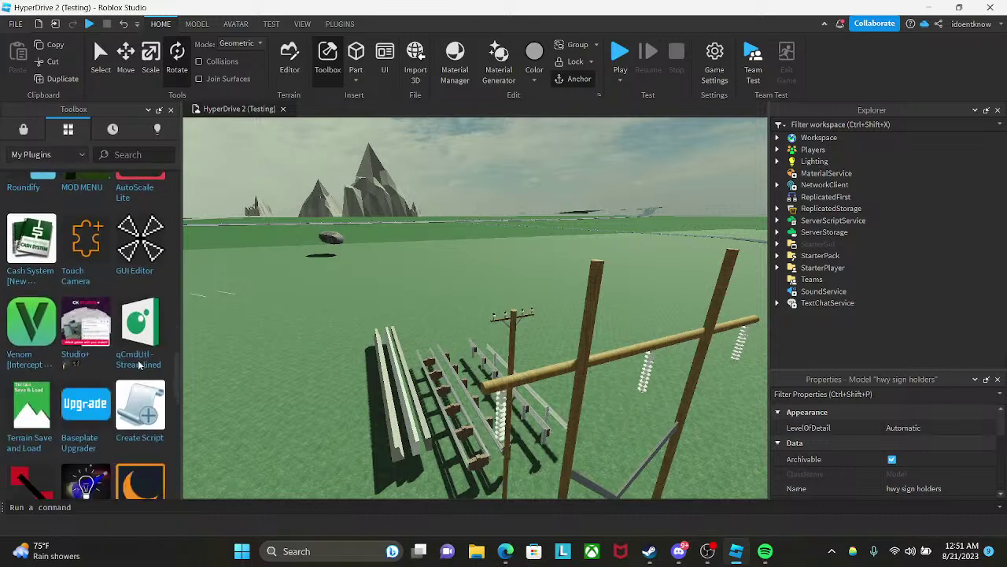
scroll(138, 364, "down", 2)
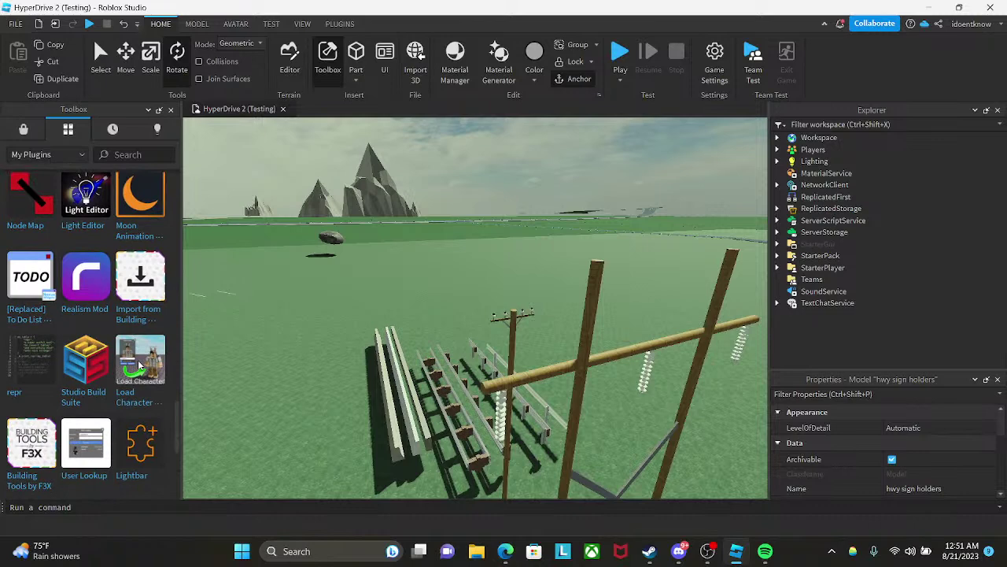
scroll(137, 366, "down", 4)
scroll(138, 364, "down", 10)
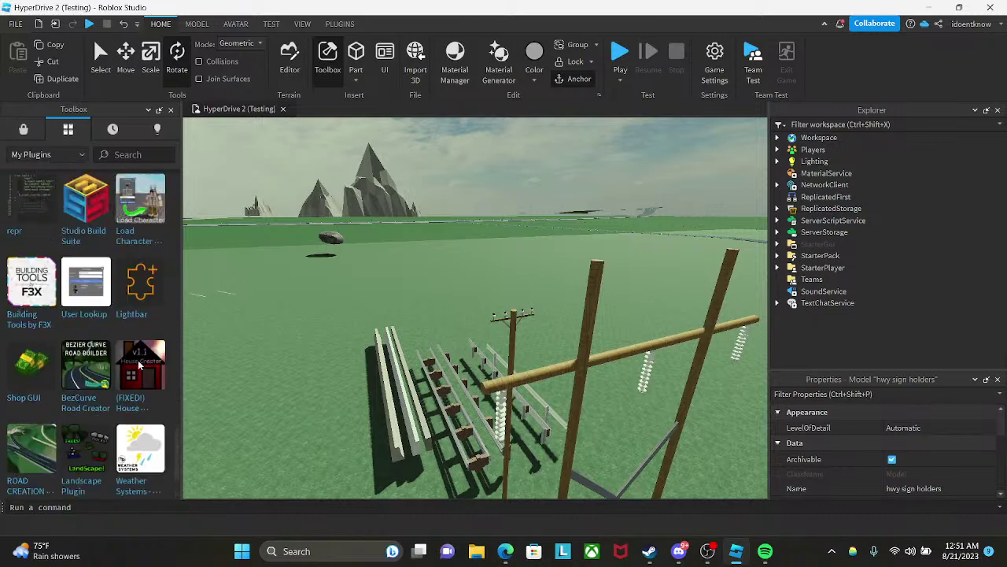
scroll(140, 363, "up", 5)
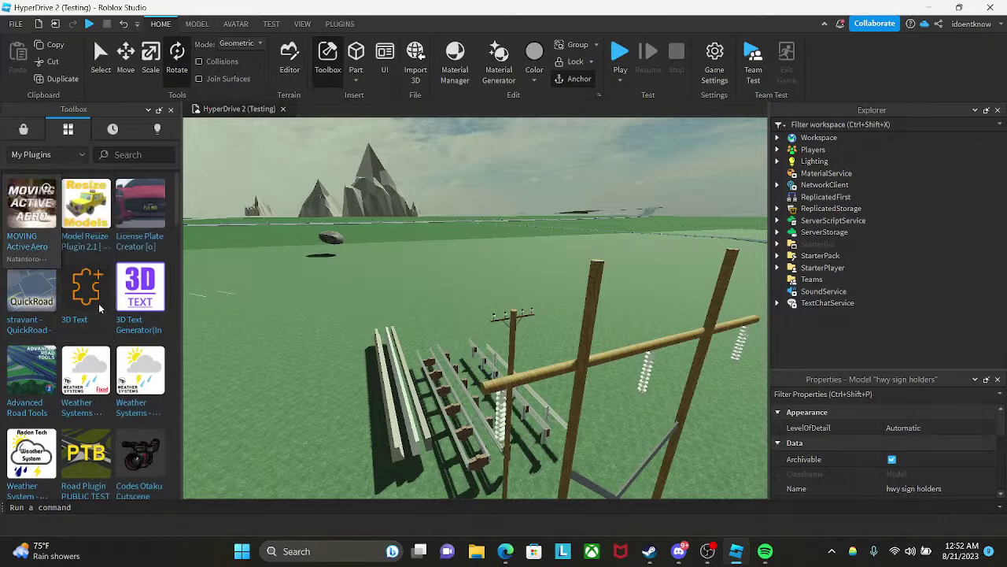
scroll(111, 300, "down", 2)
scroll(111, 300, "down", 5)
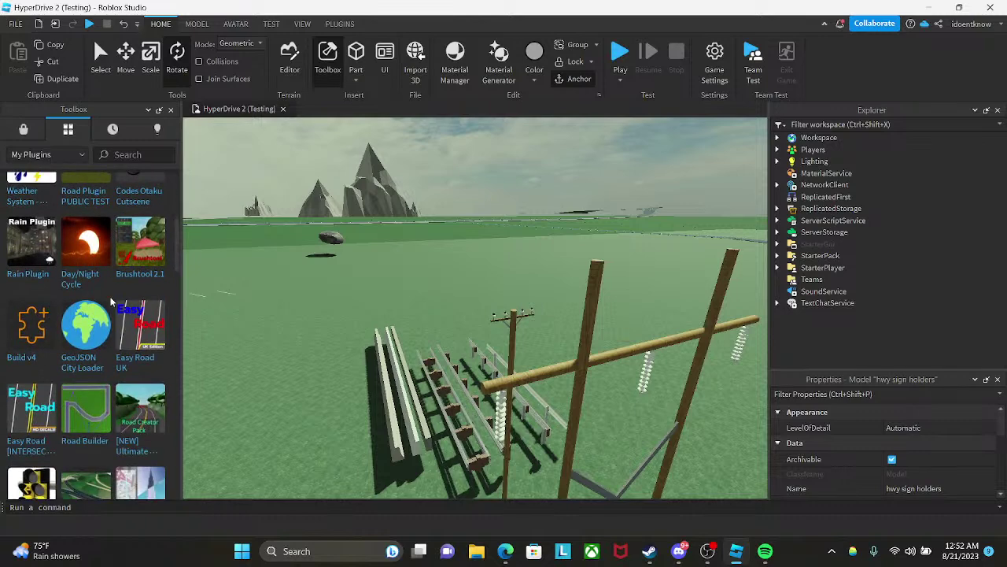
- Focus on the hwy sign holders, and select and focus on the collaborator's car model near the dark glass-fronted building
key("f")
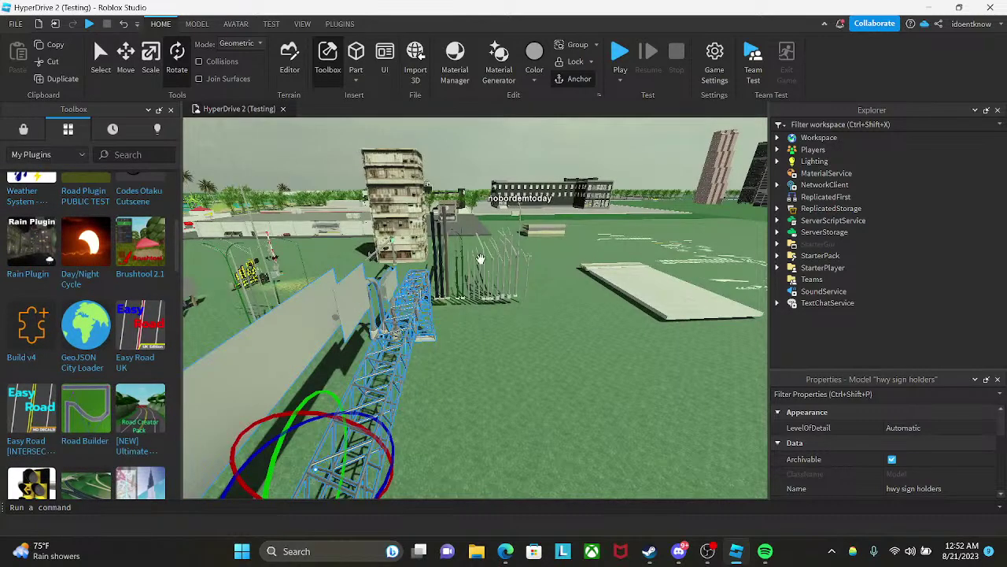
left_click(481, 198)
key("f")
right_click_drag(479, 208, 417, 271)
left_click(557, 252)
key("f")
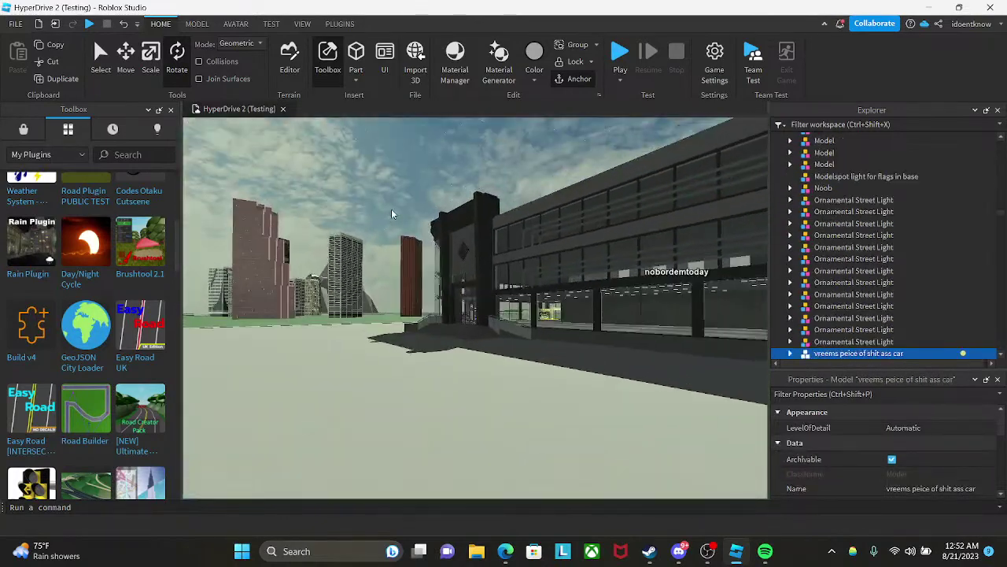
- Clear the selection and look further through the personal plugins for road and terrain tools
left_click(417, 184)
scroll(94, 382, "down", 5)
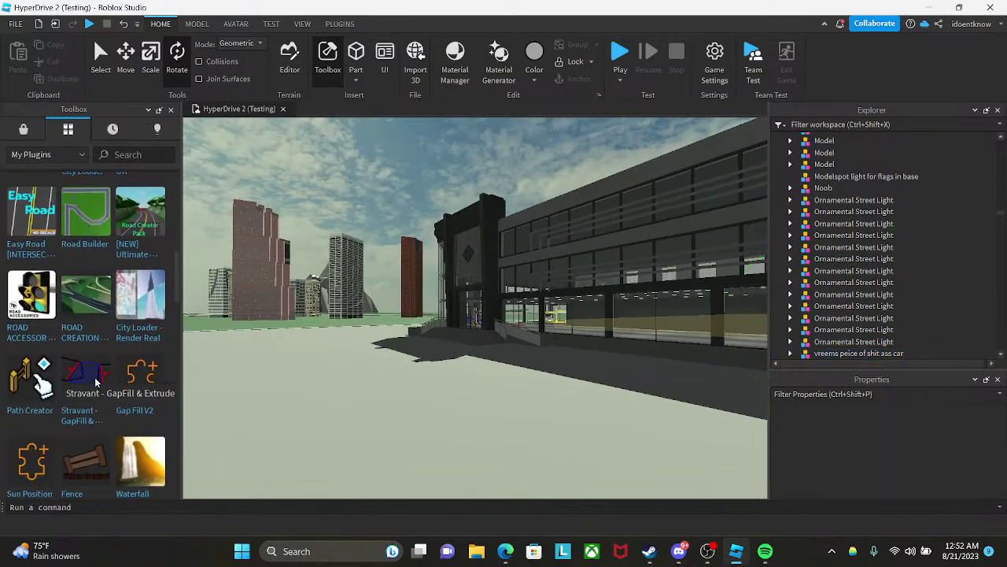
scroll(95, 382, "down", 4)
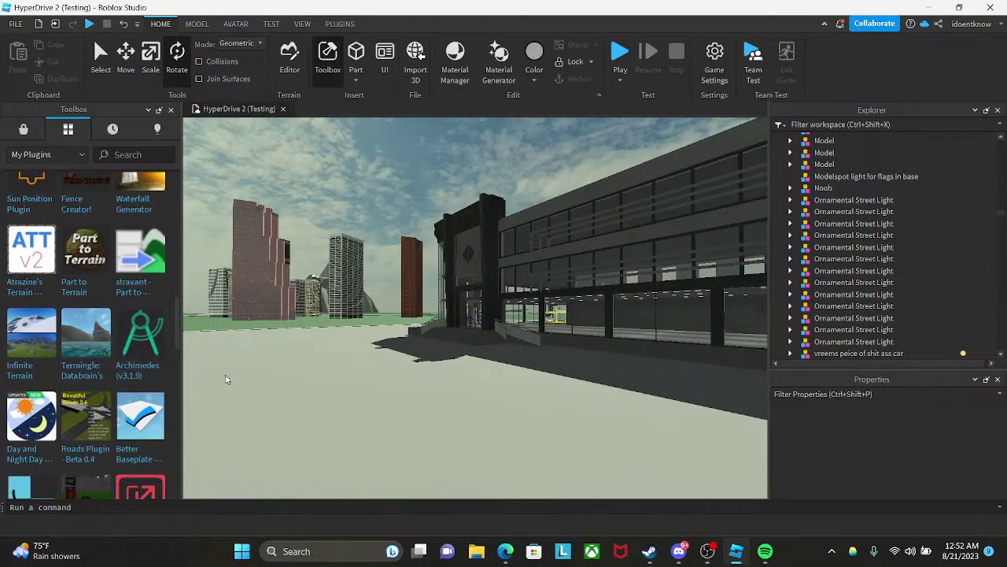
- Look over the glass-fronted building, and select and focus on the blue sports car in the grass field
right_click_drag(325, 369, 339, 368)
key("w")
key("w")
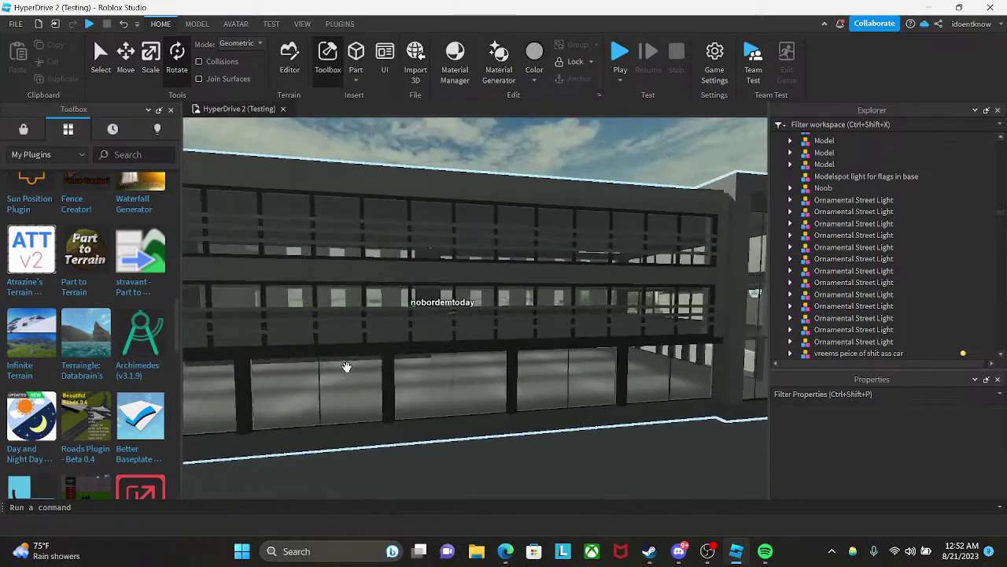
key("e")
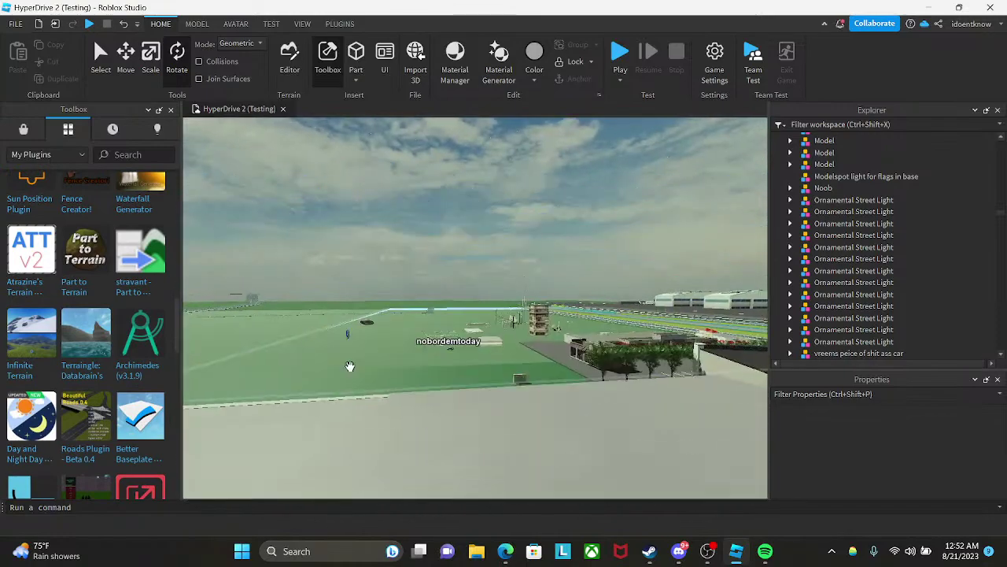
left_click(447, 358)
key("f")
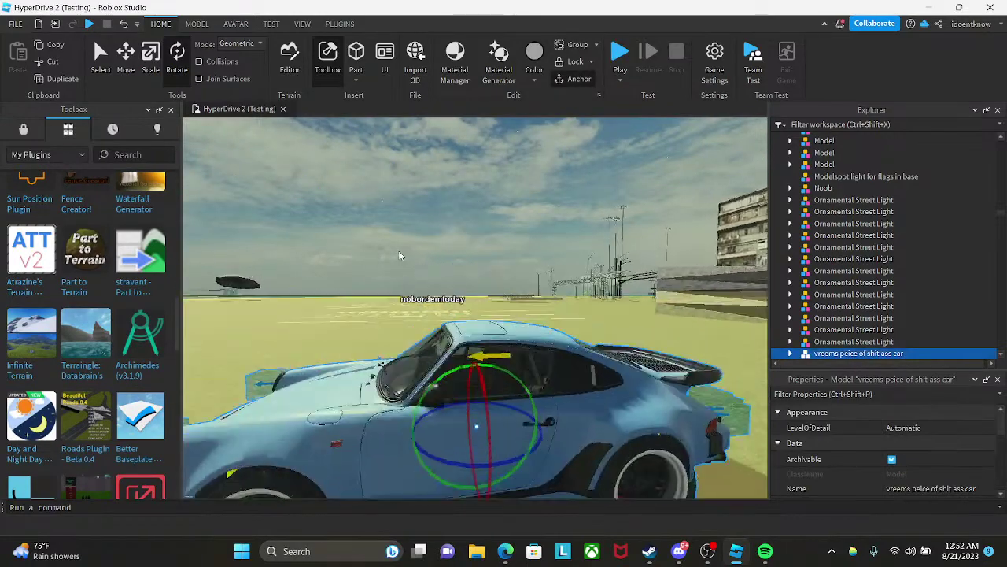
- Examine the blue sports car's cabin, including the steering wheel, door panels and centre controls
key("q")
right_click_drag(403, 256, 402, 252)
key("e")
key("a")
key("w")
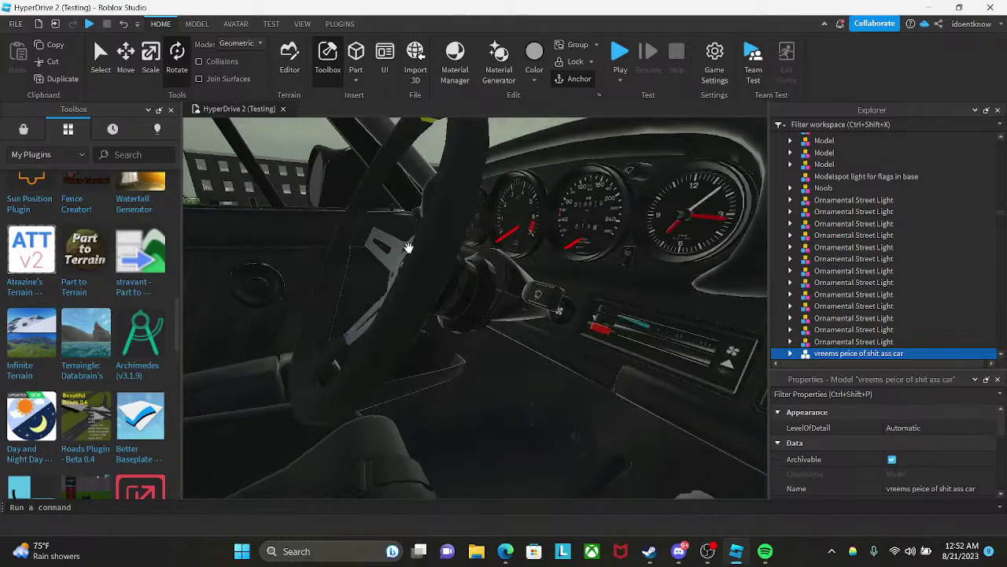
right_click_drag(407, 248, 407, 247)
key("s")
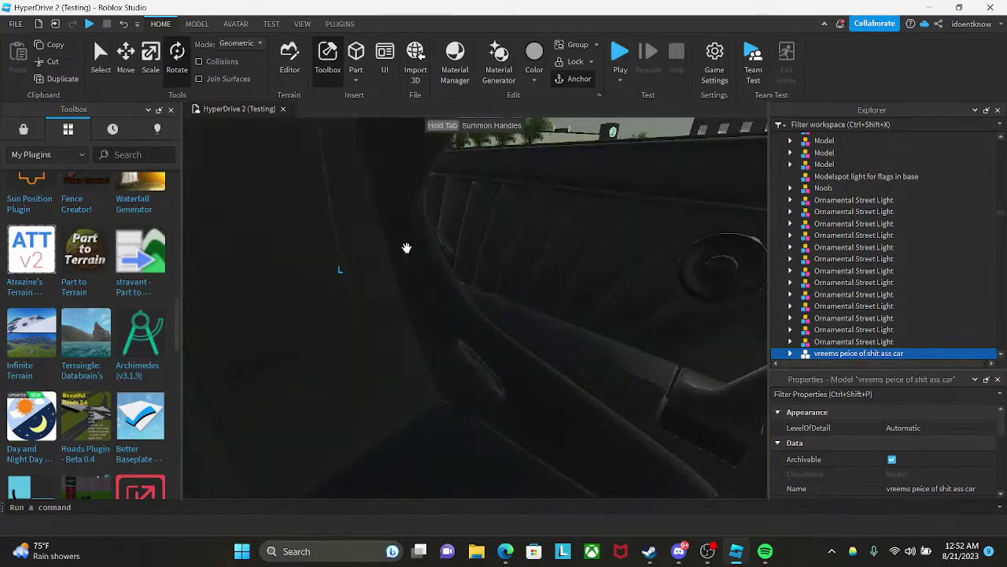
- Inspect the car's dashboard gauges, switches and steering wheel up close, and view the whole car from outside
right_click_drag(406, 248, 407, 248)
key("w")
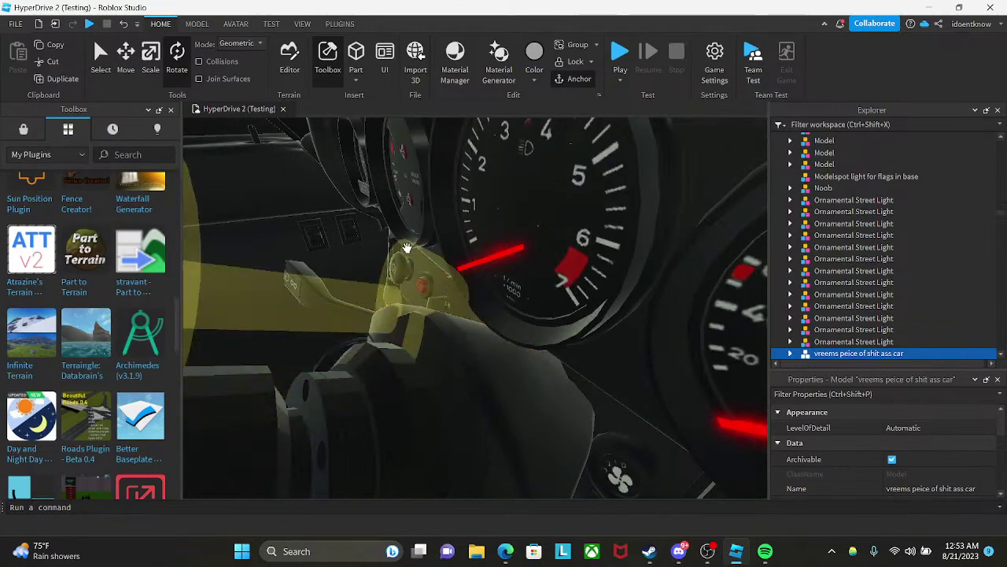
key("s")
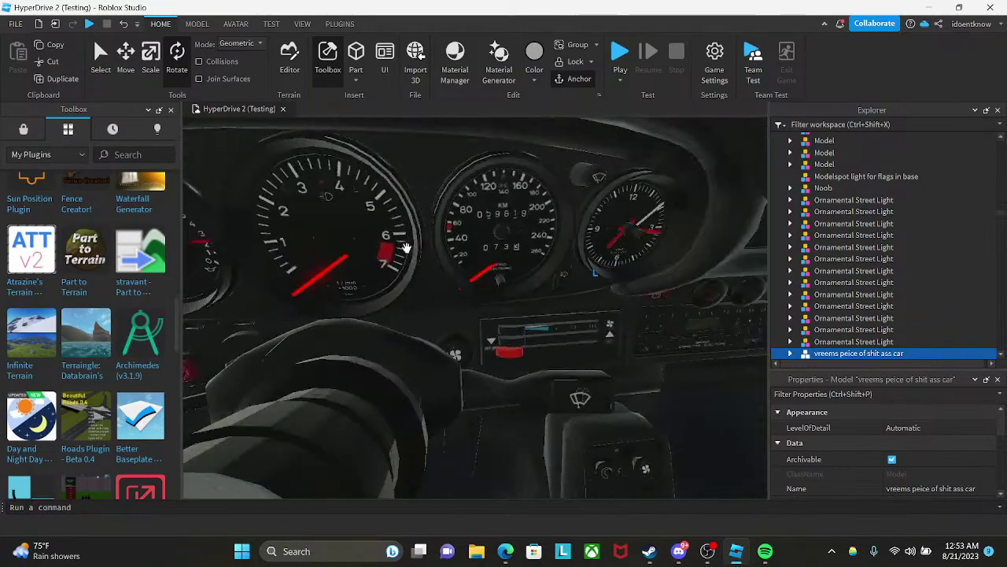
key("d")
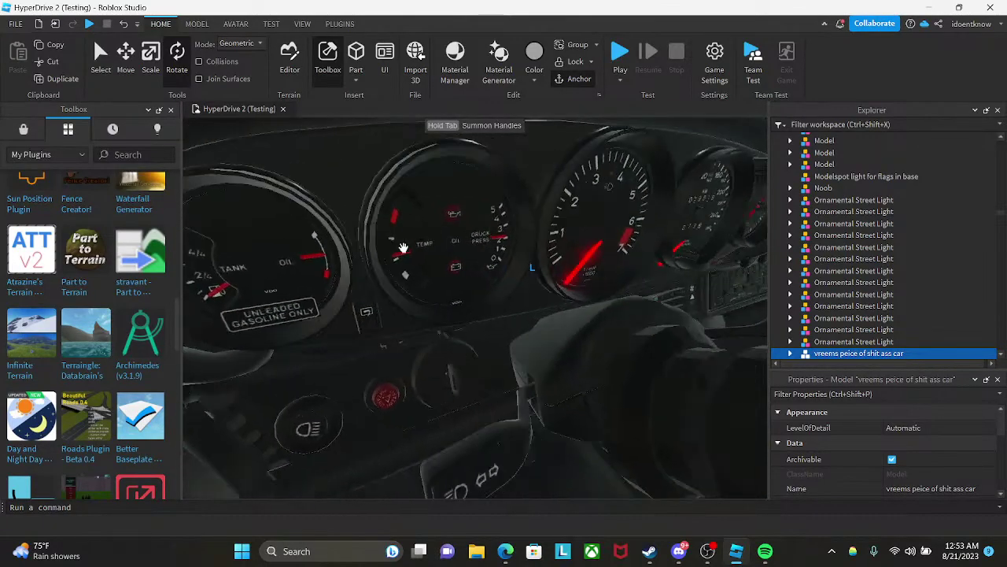
key("s")
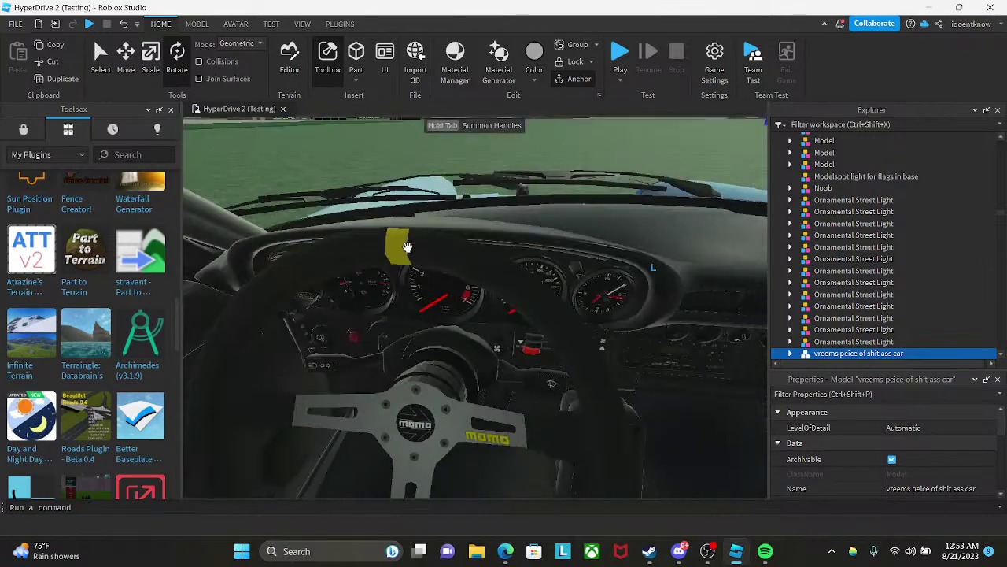
key("a")
right_click_drag(406, 248, 406, 248)
key("w")
key("s")
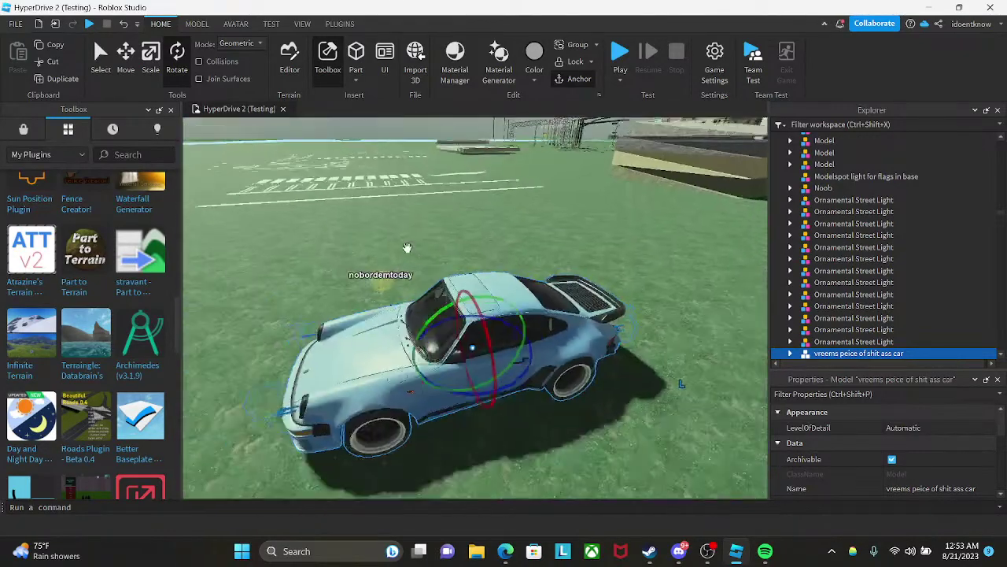
- Look across the field toward the buildings, check the group call in Discord and return to Roblox Studio
right_click_drag(407, 248, 441, 185)
key("w")
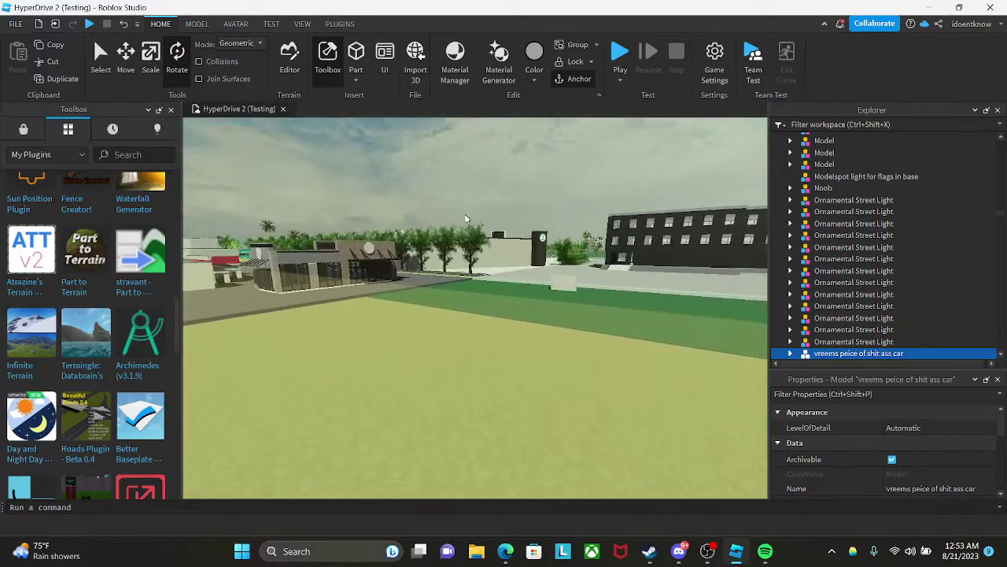
left_click(689, 553)
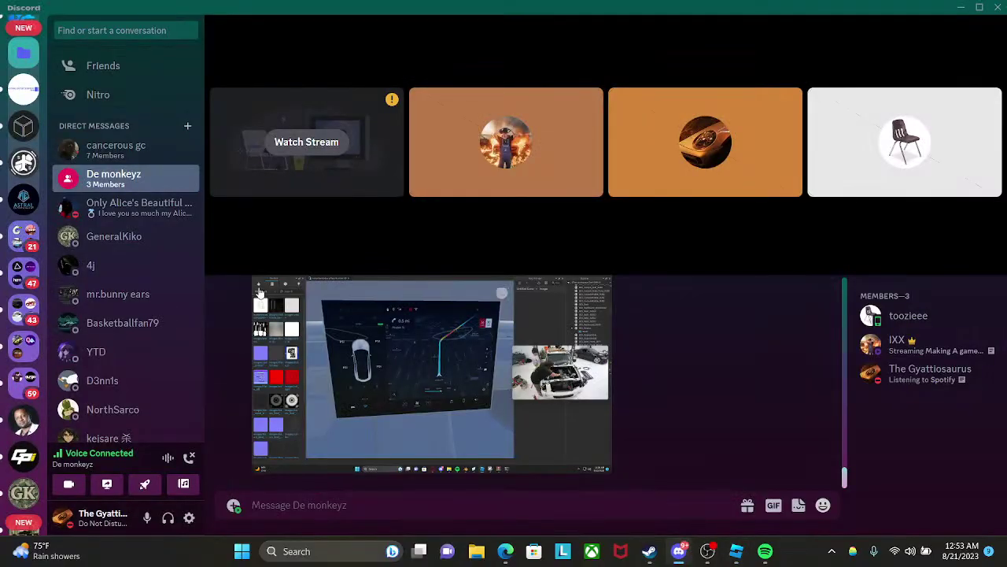
left_click(737, 551)
- Examine the blue sports car's exterior from several sides, including the rear spoiler, tail lights and wheels
scroll(583, 340, "up", 5)
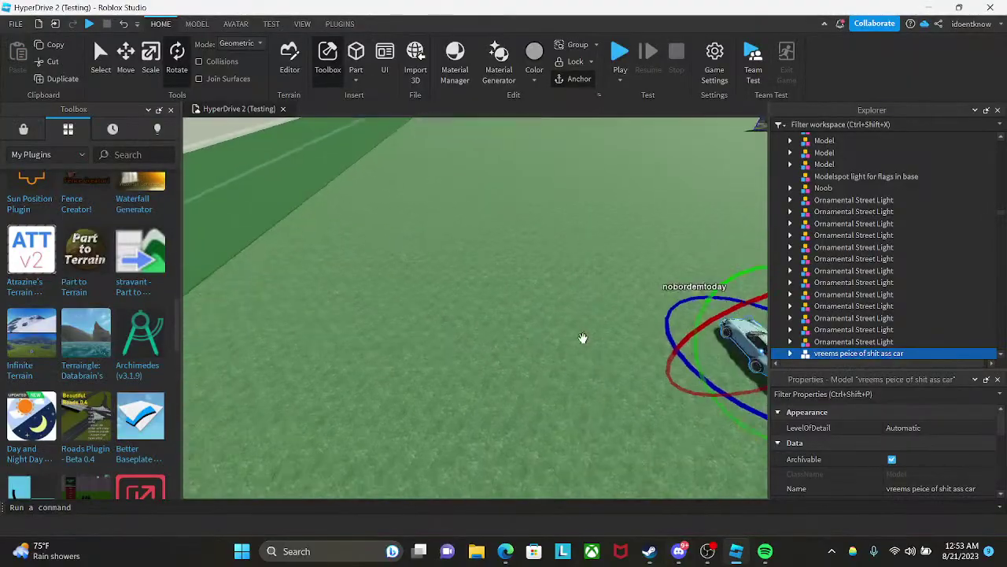
key("w")
right_click_drag(630, 337, 631, 337)
key("a")
key("w")
key("a")
key("s")
key("w")
key("a")
right_click_drag(630, 337, 629, 337)
key("s")
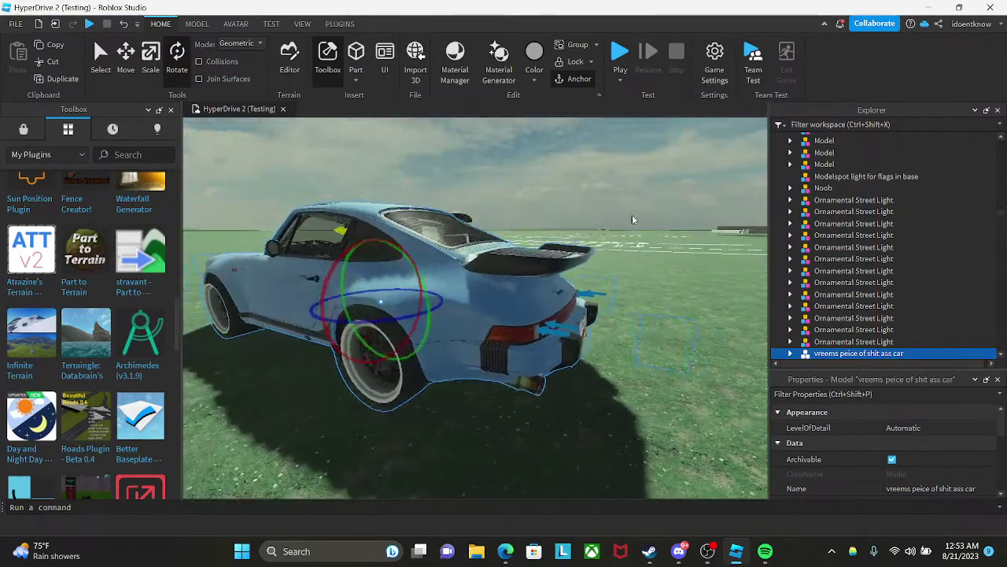
- Inspect the blue sports car's front end, including the headlights, bumper and front wheel
key("w")
right_click_drag(622, 208, 622, 208)
key("w")
key("w")
key("a")
key("a")
scroll(621, 208, "down", 8)
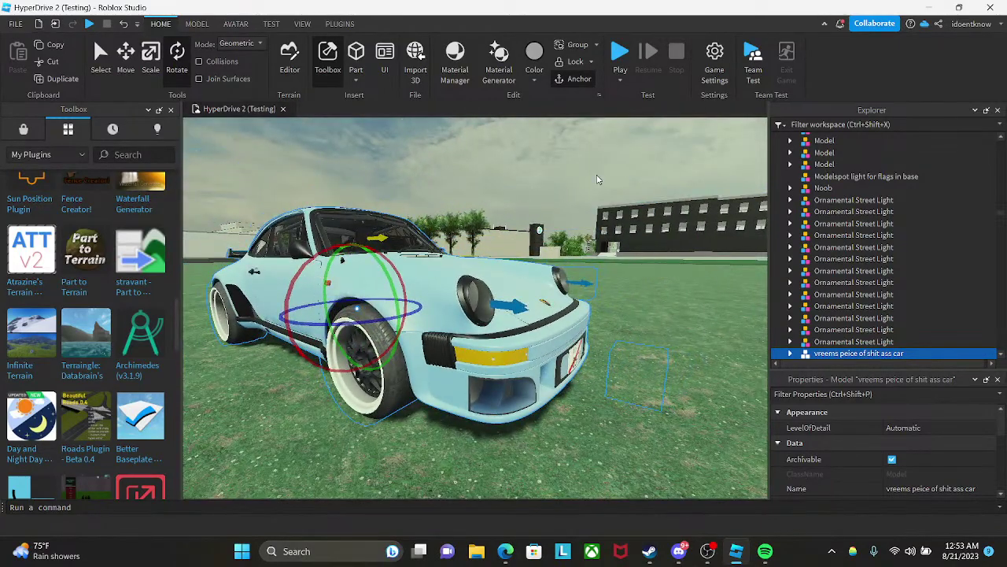
- Inspect the blue sports car's front and side up close, view it from farther away and deselect it
key("a")
right_click_drag(598, 180, 596, 172)
key("w")
key("s")
key("w")
key("s")
key("s")
right_click_drag(429, 290, 430, 290)
key("s")
right_click_drag(319, 357, 319, 358)
key("s")
left_click(405, 213)
- Survey the field beyond the car, including the stacked slabs, the tower and the grass near the black building
right_click_drag(495, 240, 493, 237)
key("a")
key("w")
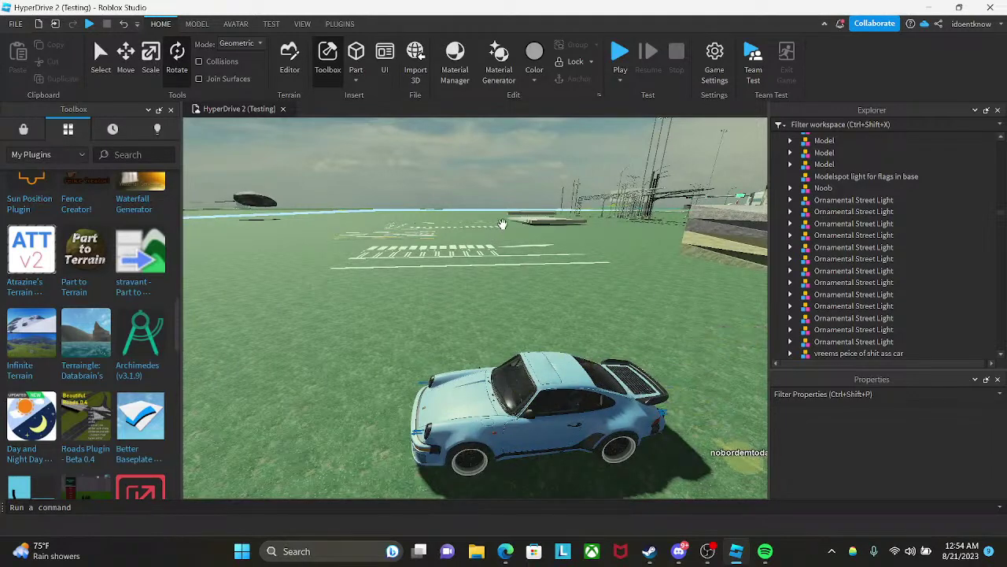
key("w")
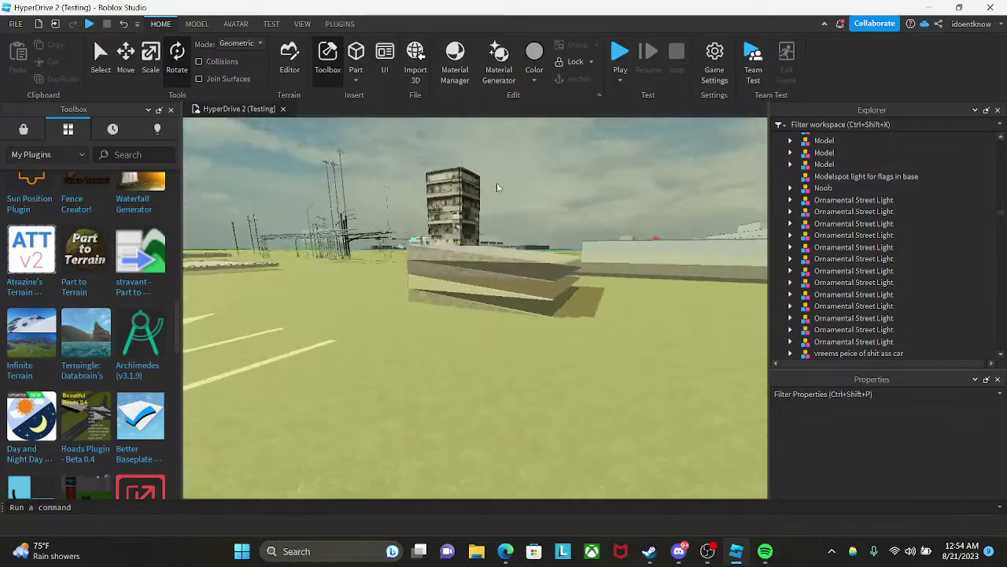
key("w")
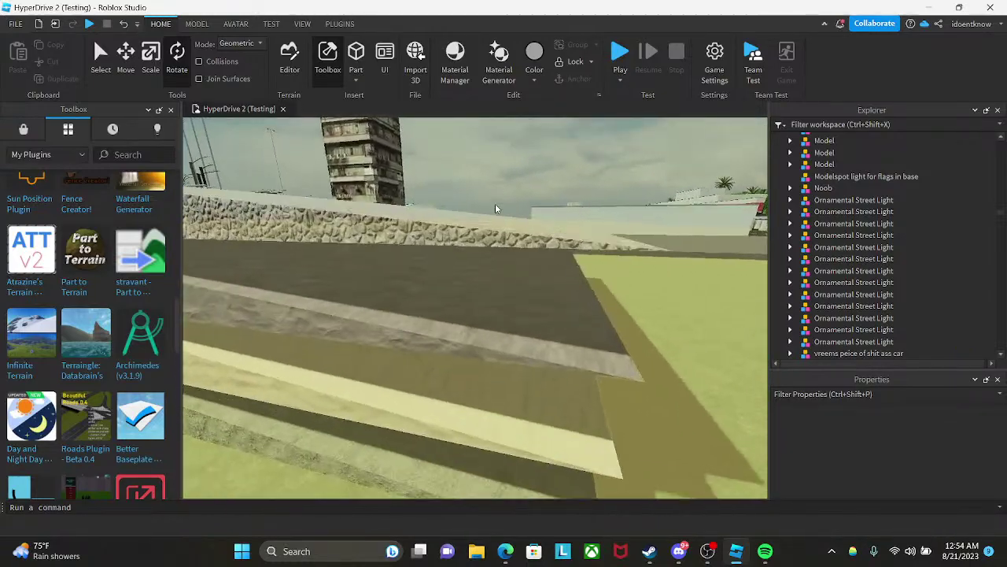
key("w")
key("w")
right_click_drag(496, 204, 498, 199)
key("w")
key("w")
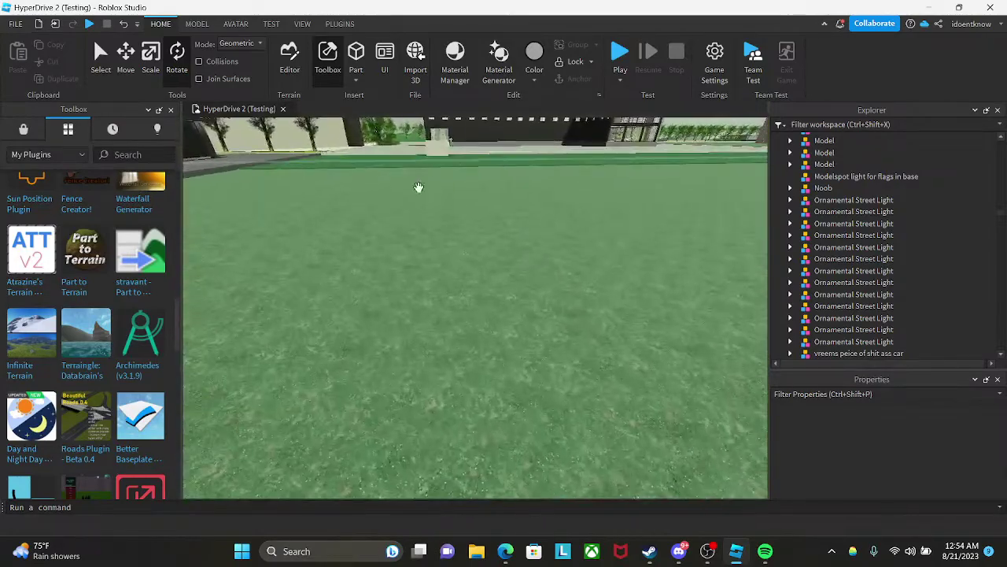
- Search the model library for "pbr grass" and insert the 2k Realistic Grass PBR material
left_click(23, 130)
left_click(116, 155)
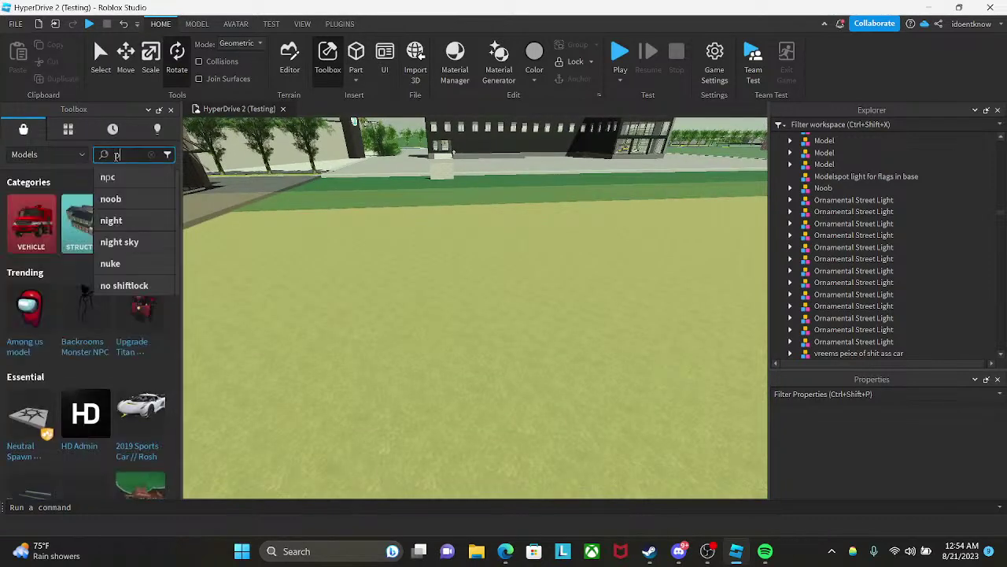
type("pbr gra")
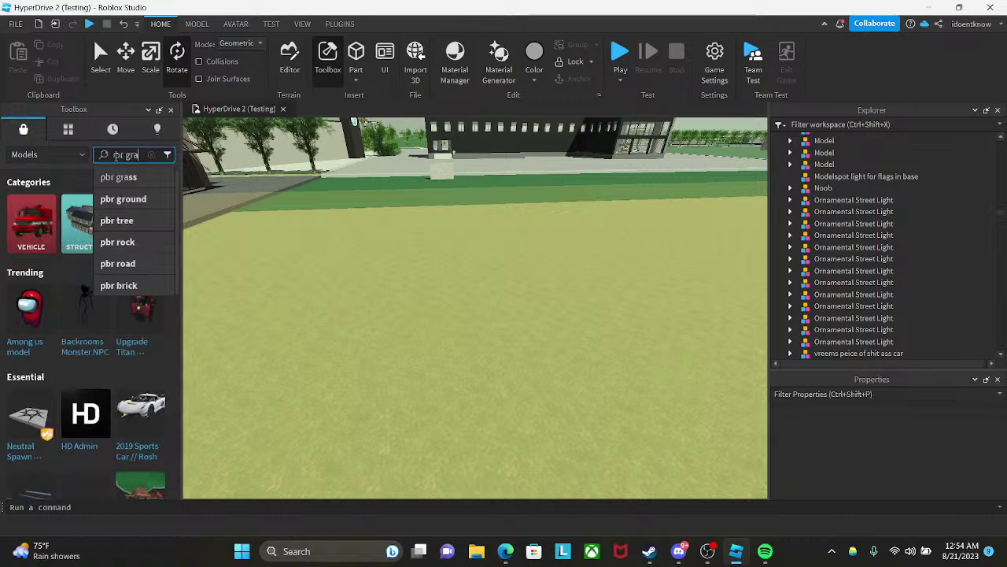
type("ss")
key("Return")
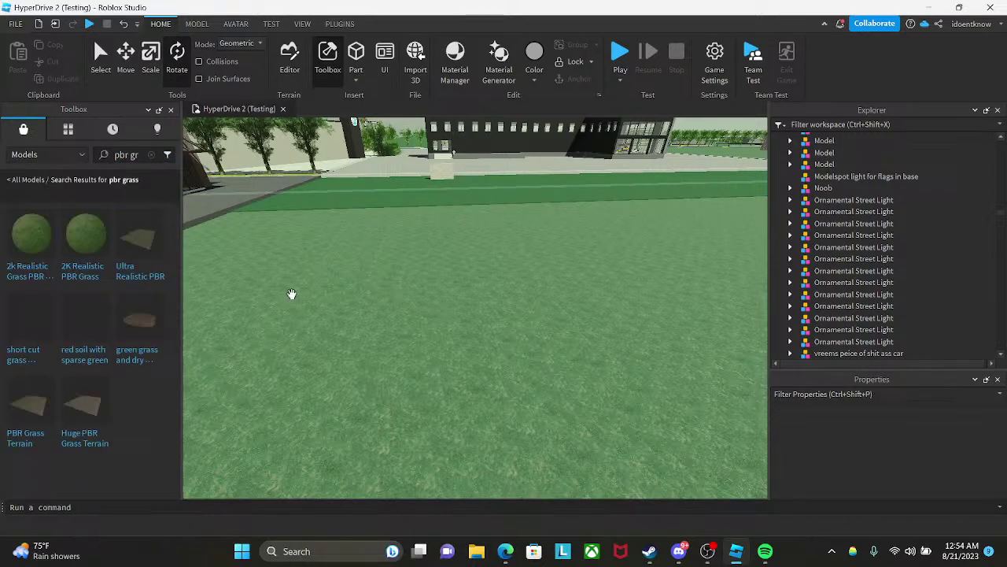
right_click_drag(291, 295, 296, 289)
key("a")
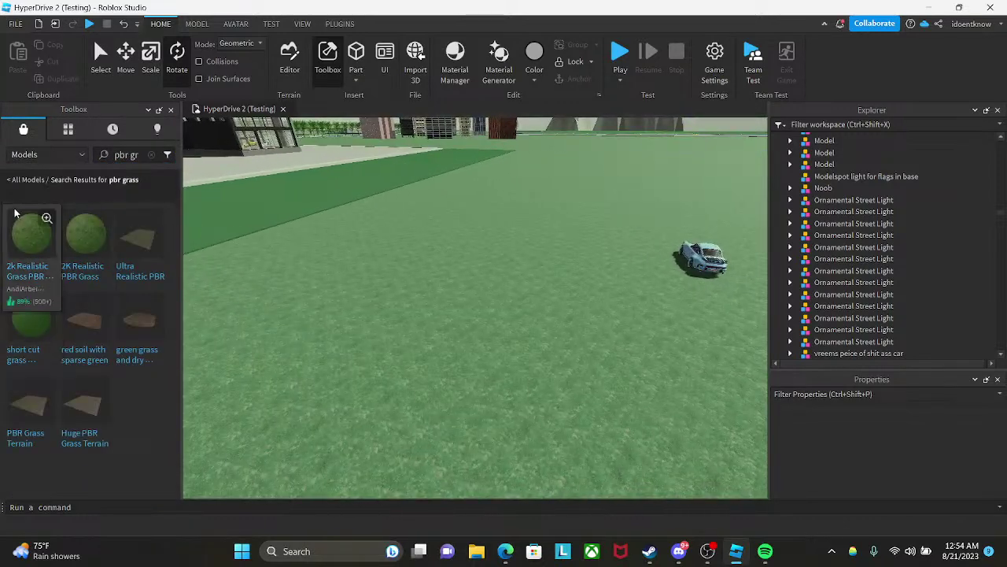
left_click(16, 245)
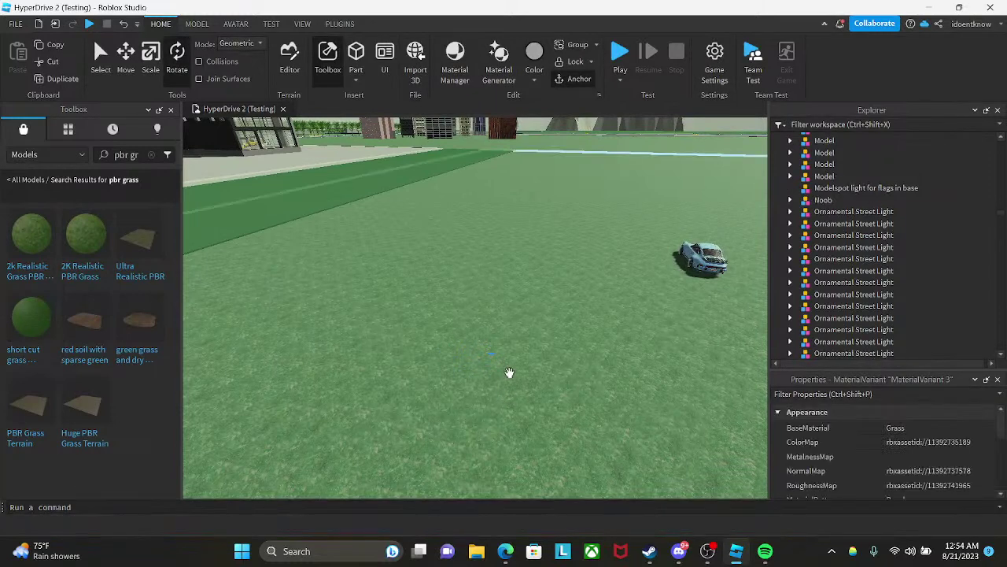
- Look through the workspace tree for the inserted grass material, checking the Textures folder
scroll(826, 186, "up", 5)
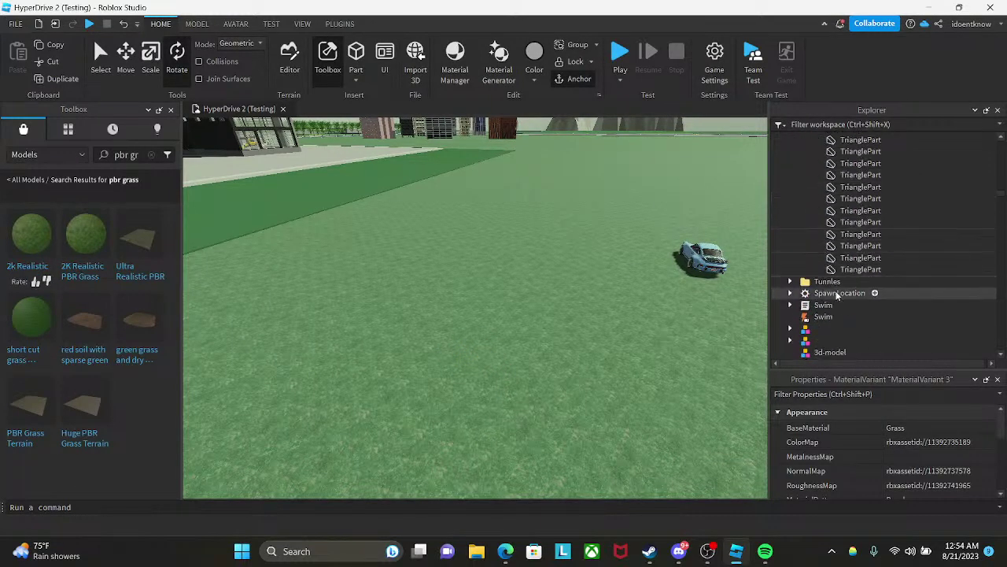
left_click_drag(1002, 199, 1002, 115)
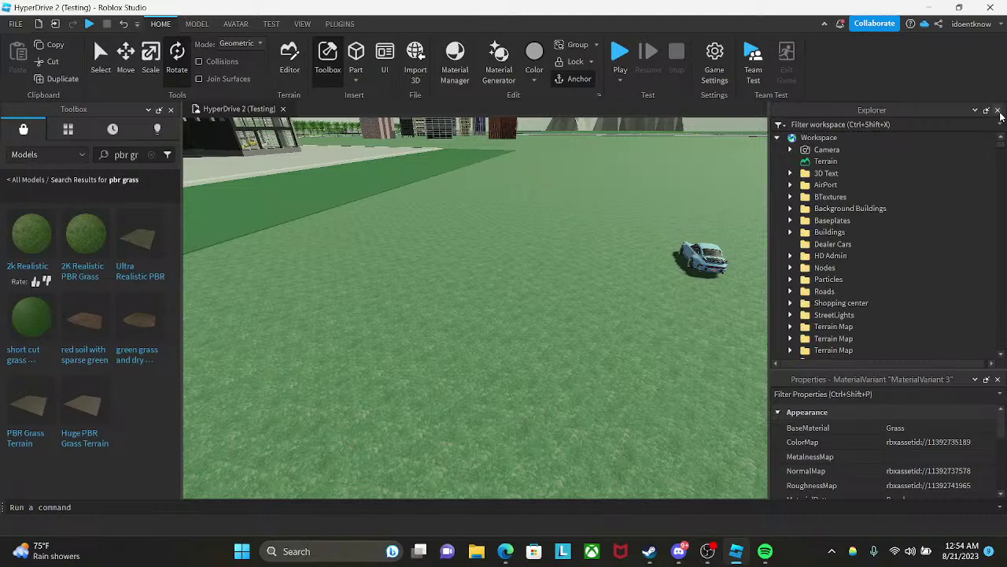
scroll(791, 244, "down", 3)
left_click(790, 274)
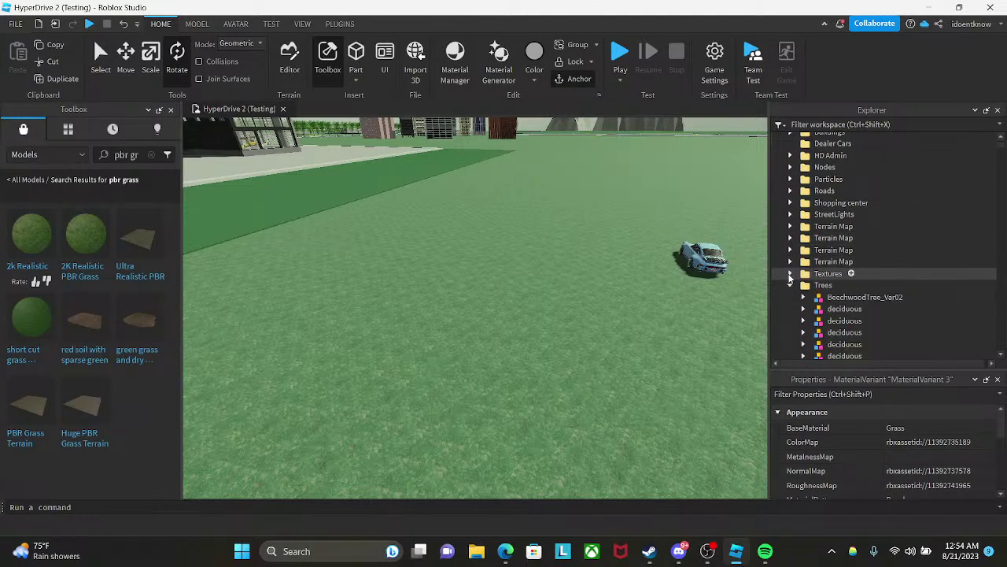
left_click(791, 274)
left_click(791, 275)
- Survey the shopping area from above, including the parking lot, tree rows and dark-roofed building
right_click_drag(674, 271, 674, 271)
key("w")
key("e")
right_click_drag(592, 241, 592, 241)
key("w")
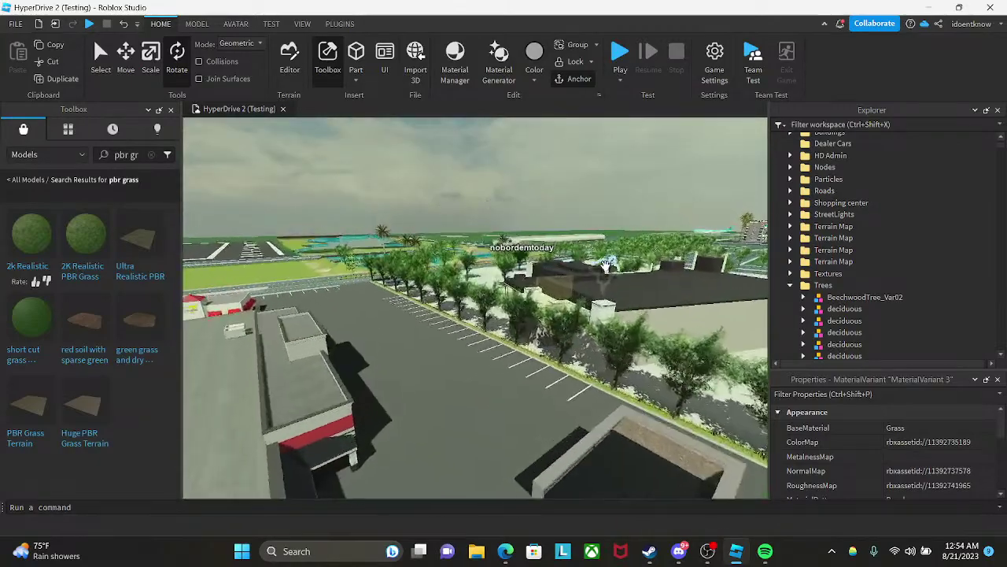
key("w")
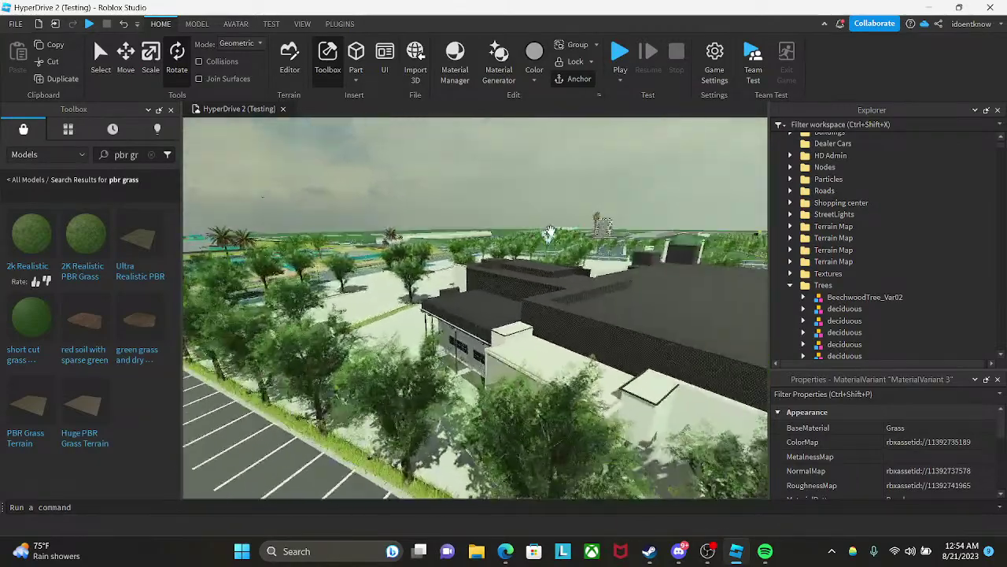
key("w")
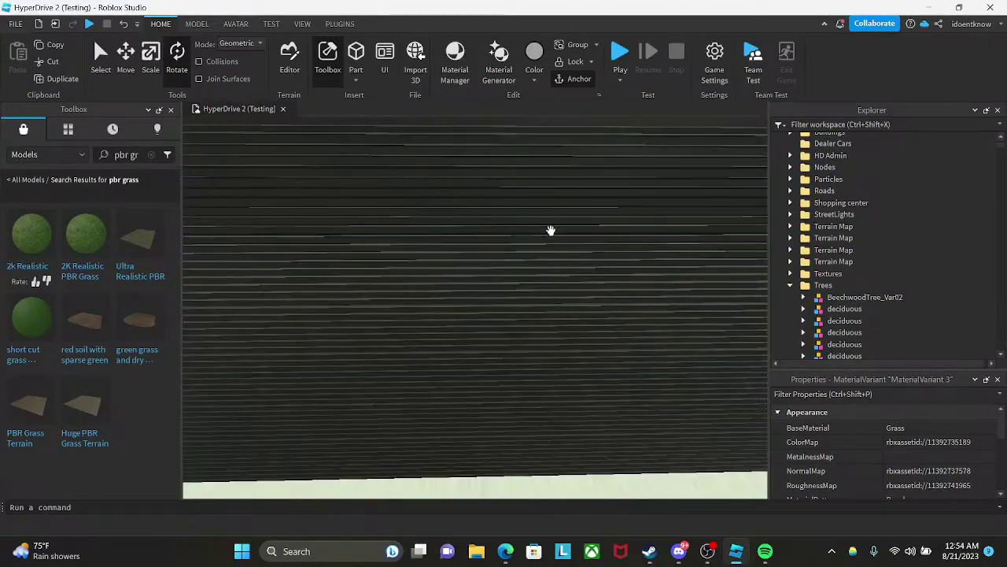
- Look through the car dealership's interior, including the display cars and clerk desk, and leave toward the tree-lined parking lot
key("w")
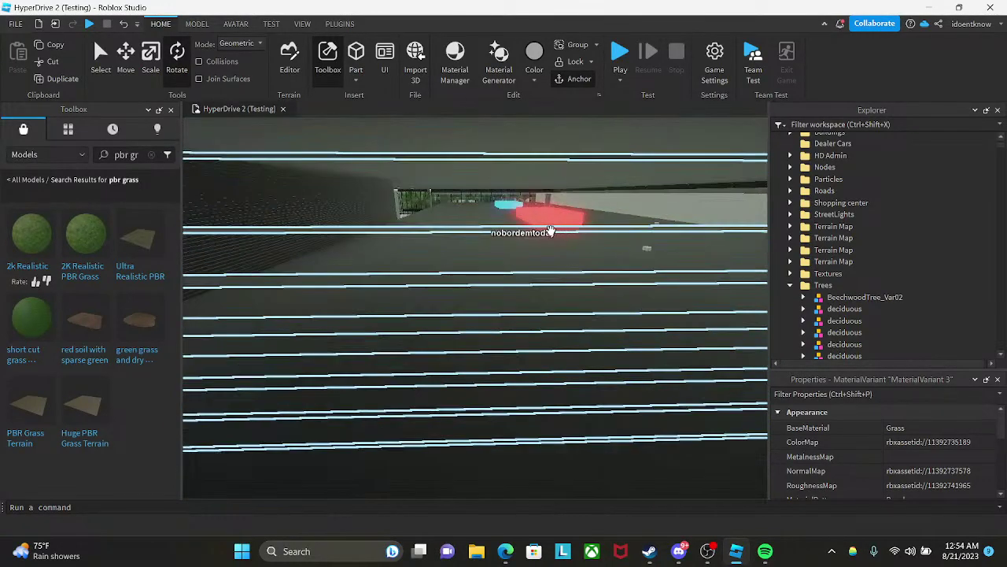
key("w")
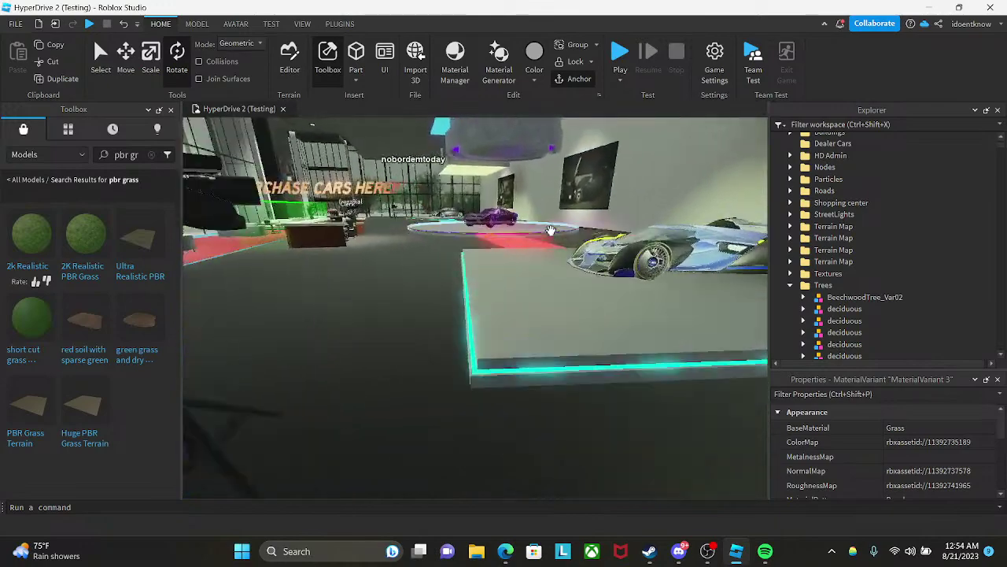
key("w")
right_click_drag(550, 230, 499, 288)
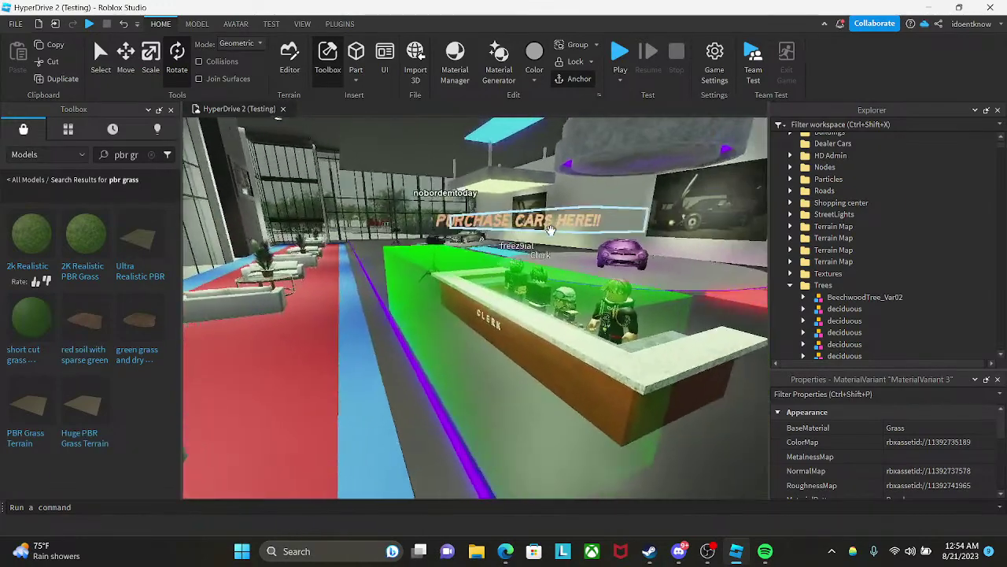
key("w")
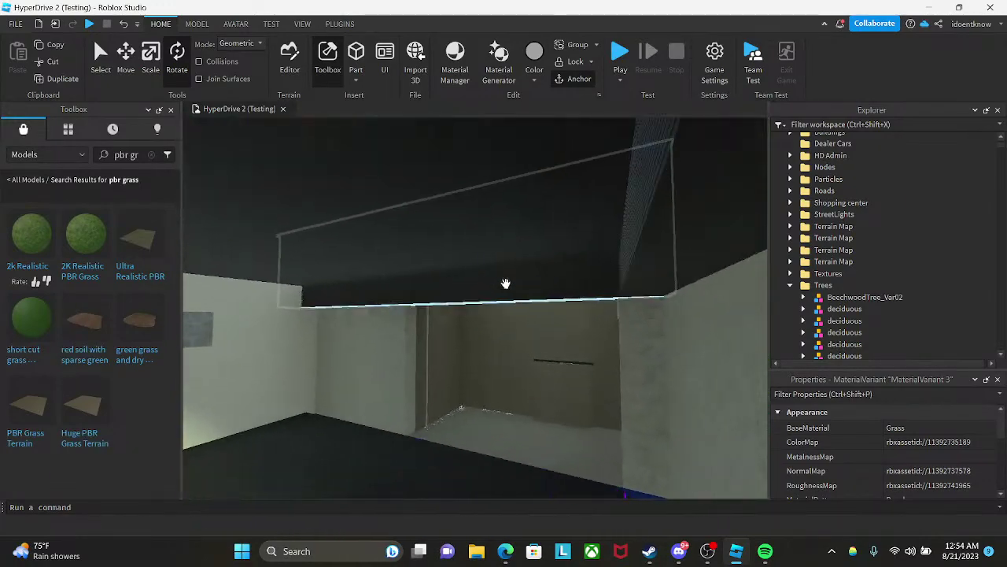
key("w")
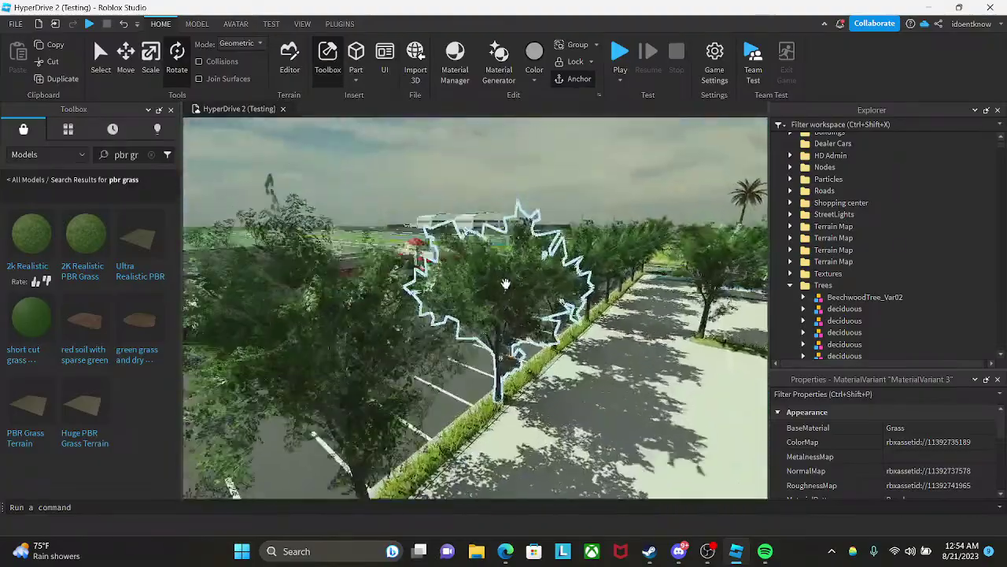
- Return to the grass field, insert the 2k Realistic Grass PBR material again and look for it in the workspace tree
key("w")
right_click_drag(506, 283, 545, 303)
key("w")
key("w")
key("w")
left_click(30, 240)
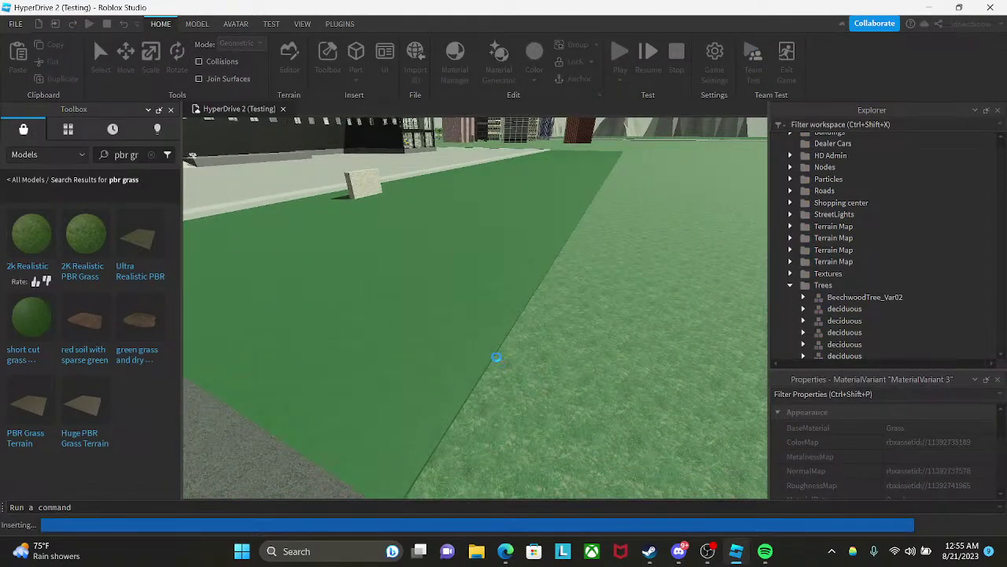
scroll(790, 277, "down", 12)
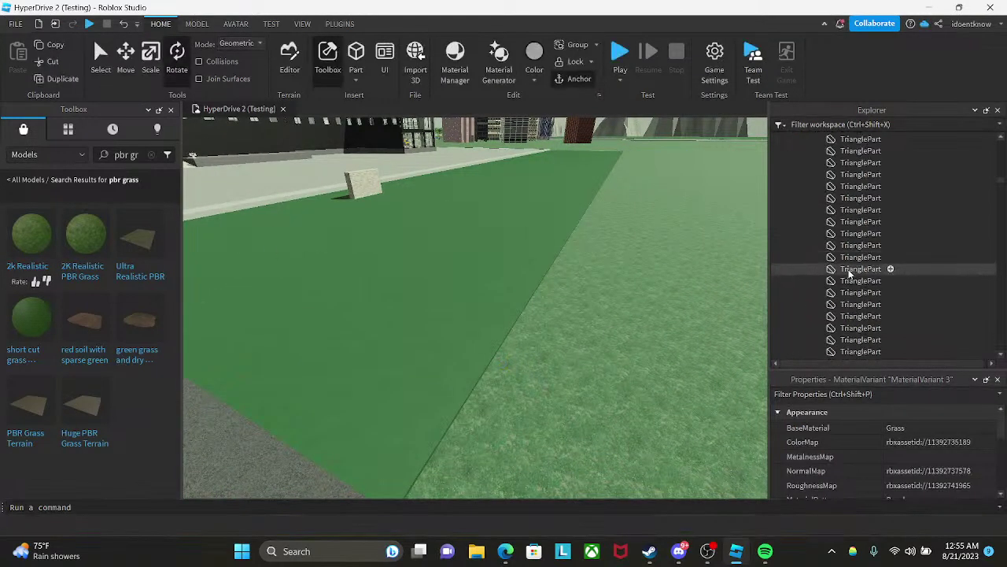
scroll(849, 271, "down", 3)
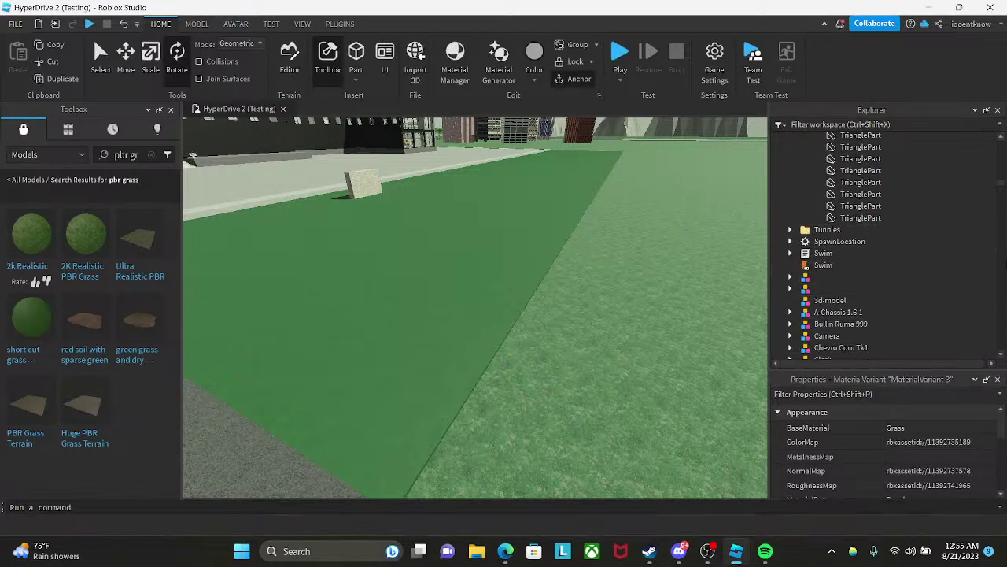
scroll(933, 170, "up", 15)
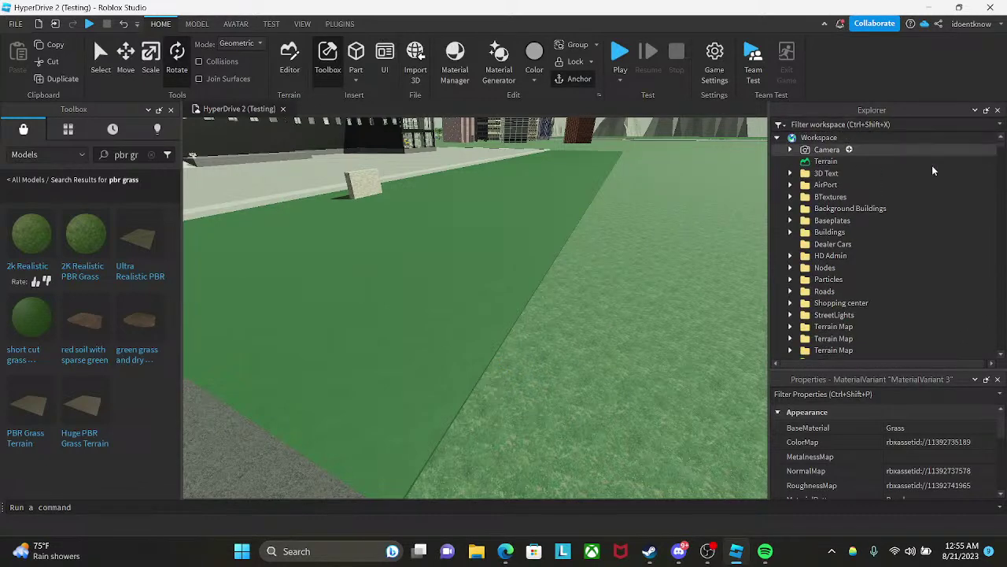
scroll(834, 173, "down", 3)
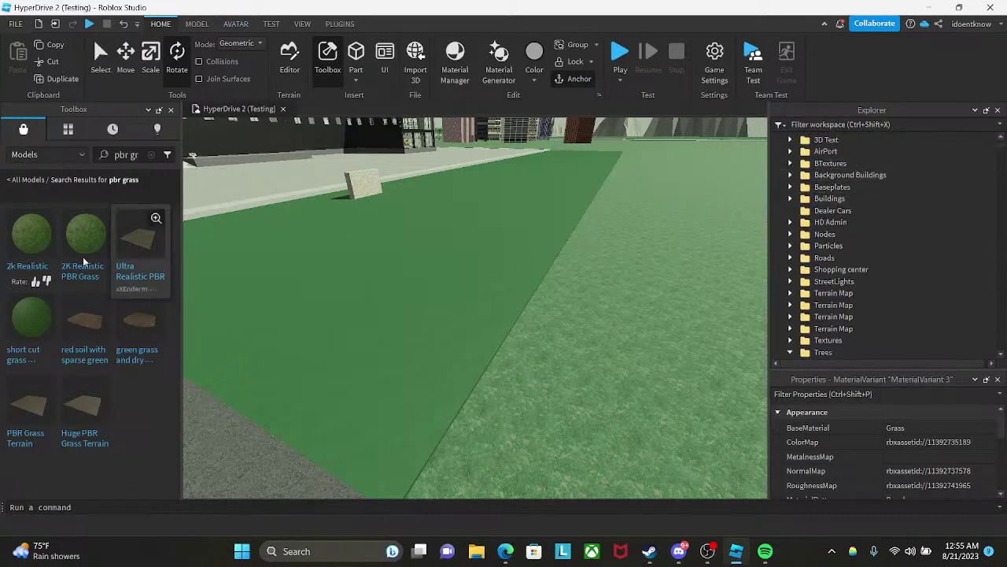
- Insert the 2K Realistic PBR Grass material twice, and locate the field's Baseplate in the workspace tree
left_click_drag(83, 234, 556, 326)
right_click_drag(556, 327, 554, 324)
left_click(562, 318)
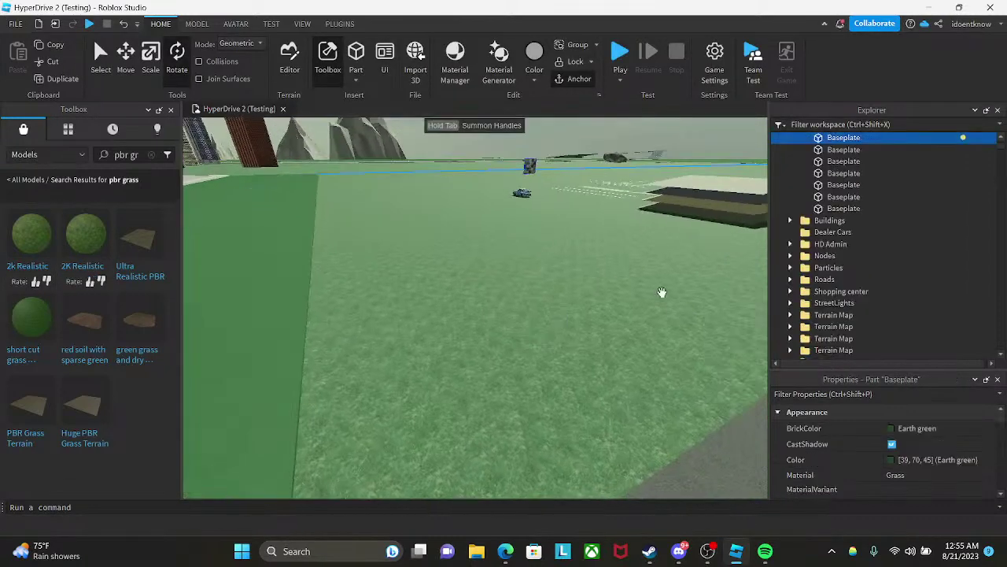
scroll(840, 218, "up", 2)
scroll(837, 228, "up", 5)
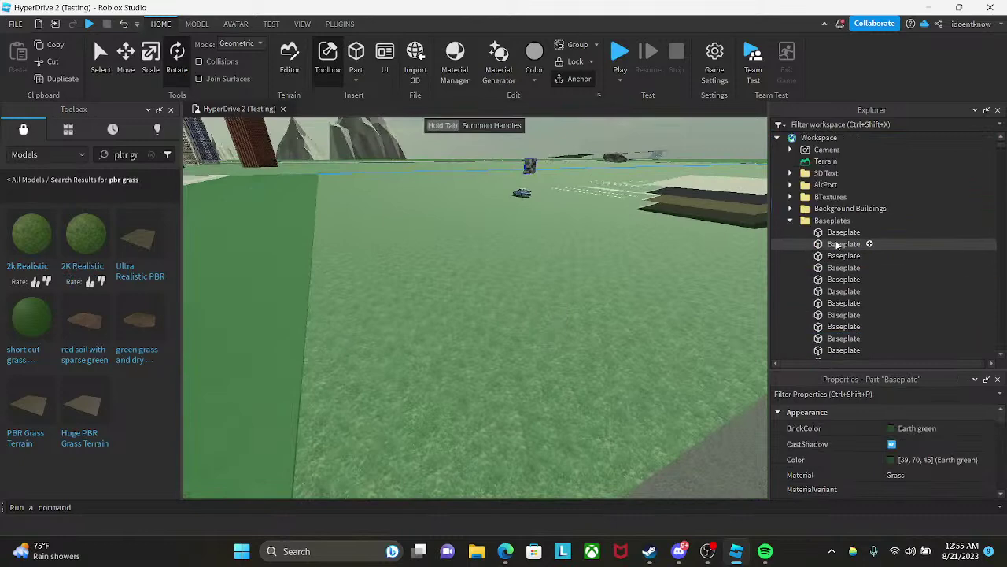
left_click(85, 235)
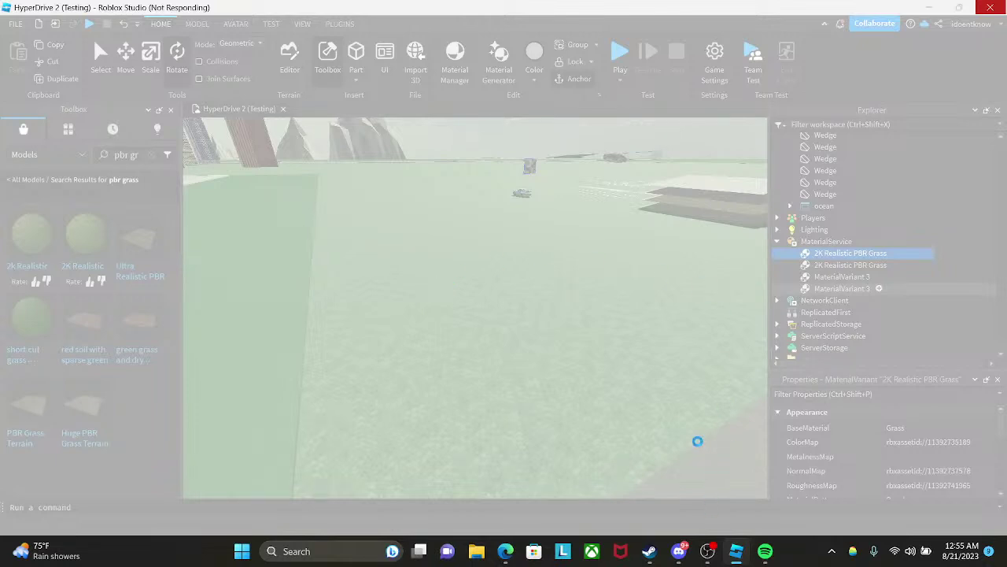
- Check the YouTube home page in the browser, skip to the next song in Spotify and return to Roblox Studio
left_click(506, 551)
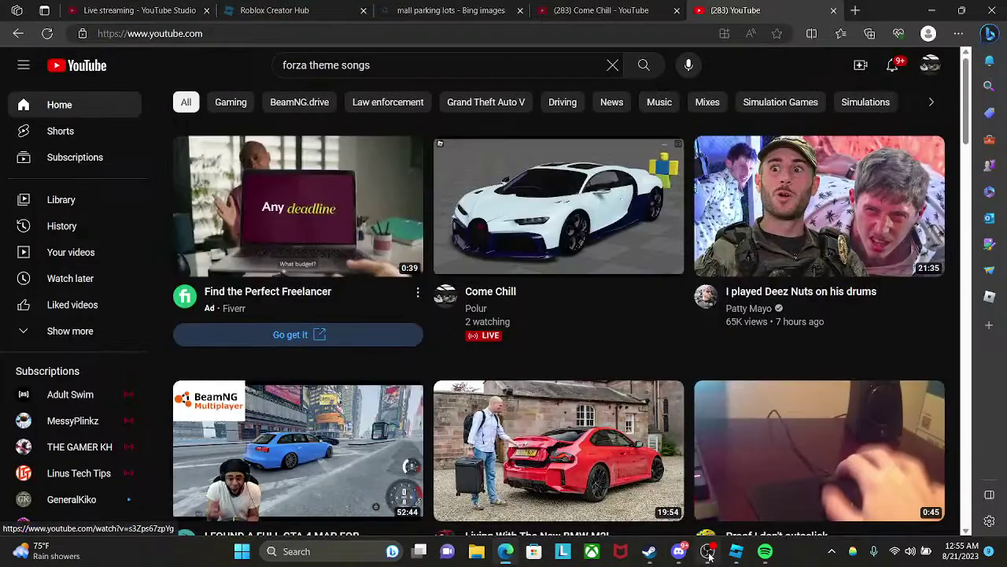
left_click(742, 431)
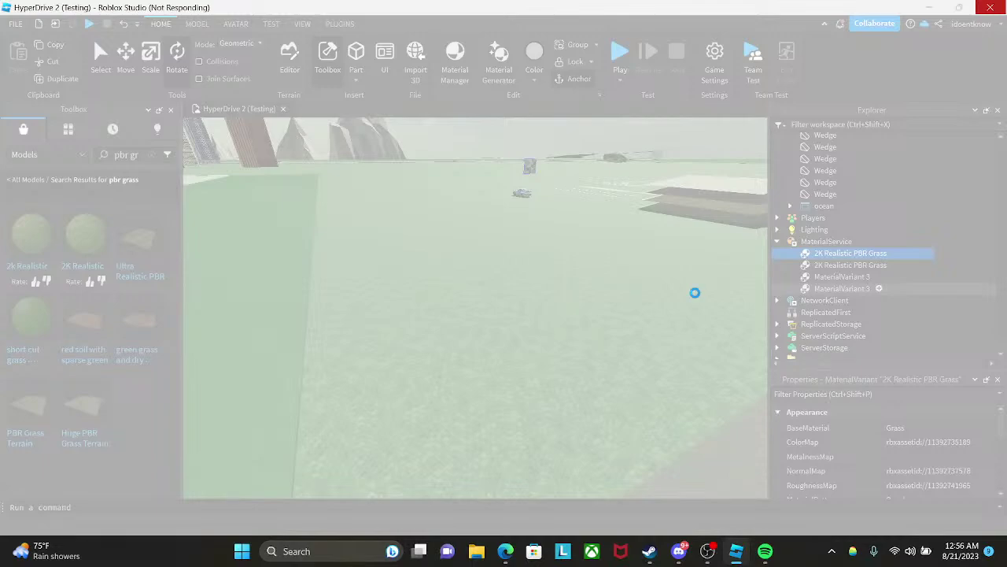
left_click(765, 551)
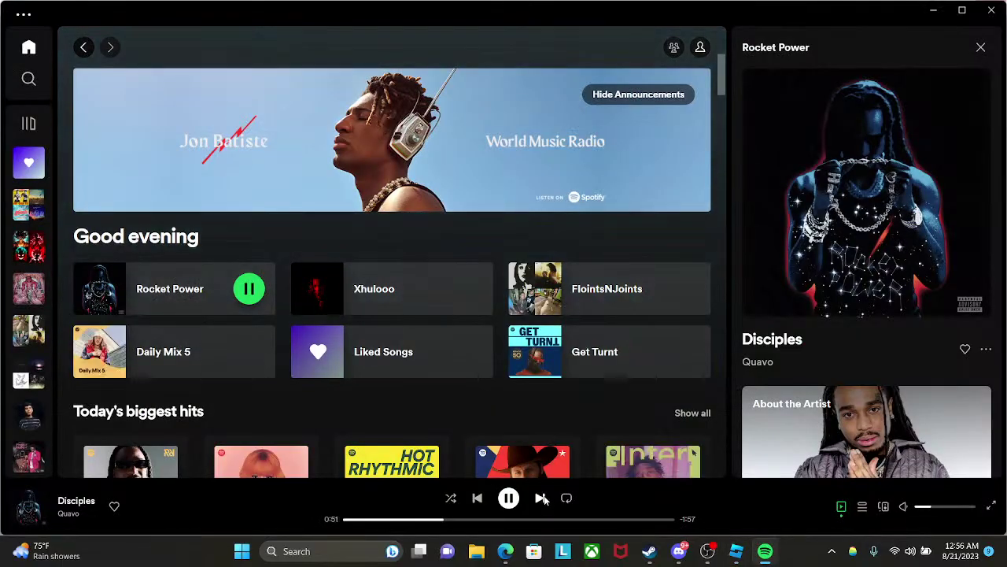
left_click(541, 498)
left_click(735, 550)
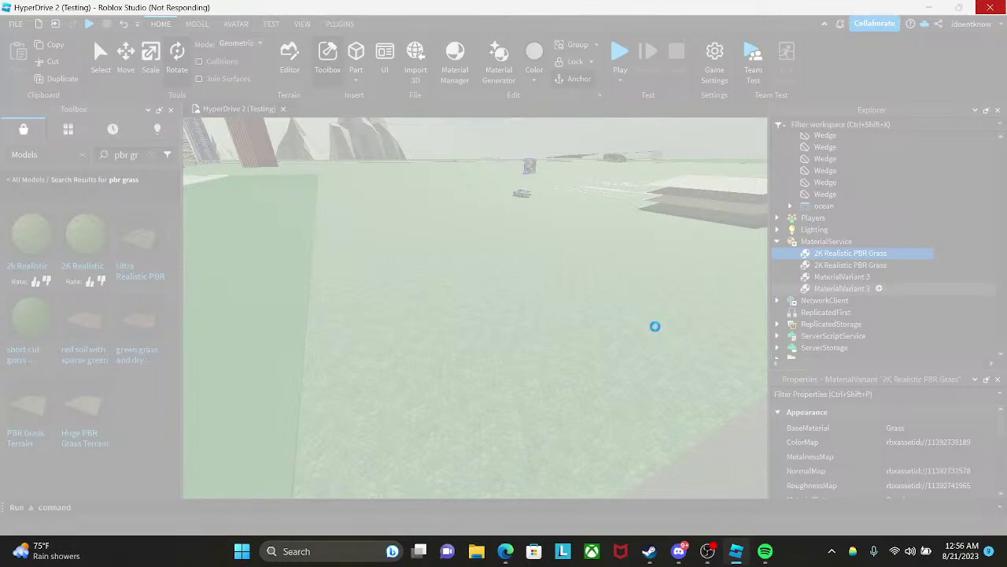
- Switch to the browser and check the "Come Chill" live stream page on YouTube
left_click(505, 551)
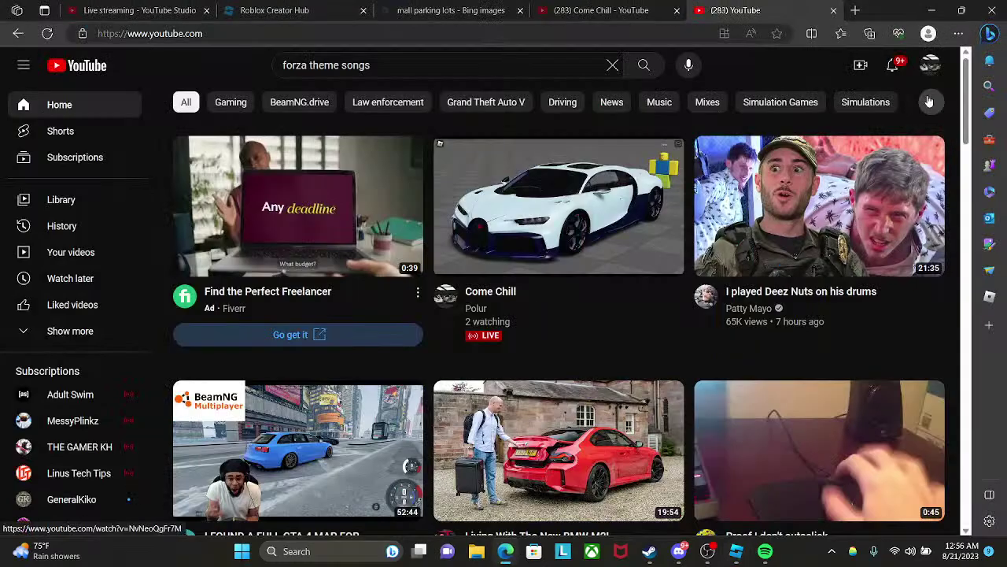
left_click(586, 11)
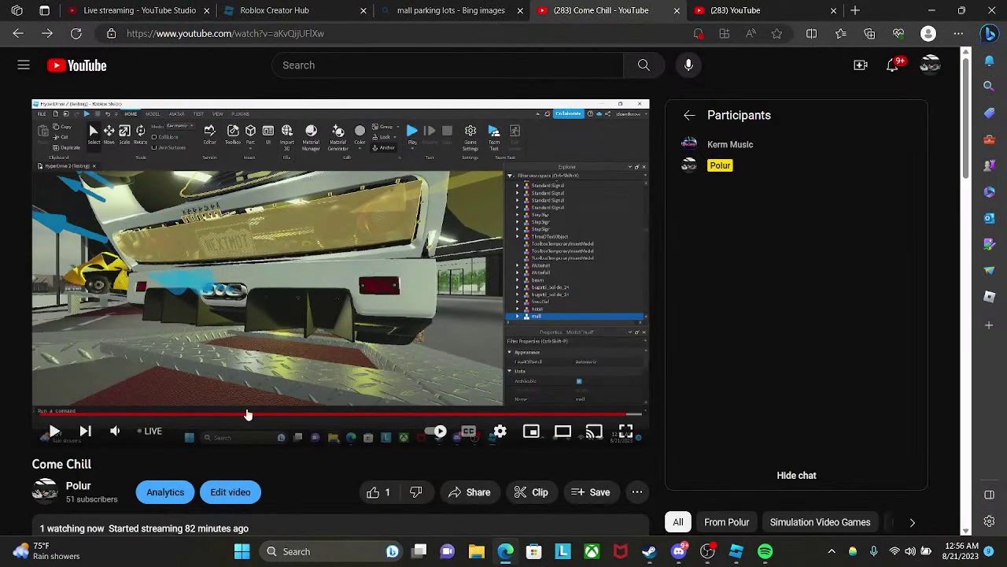
scroll(205, 472, "down", 1)
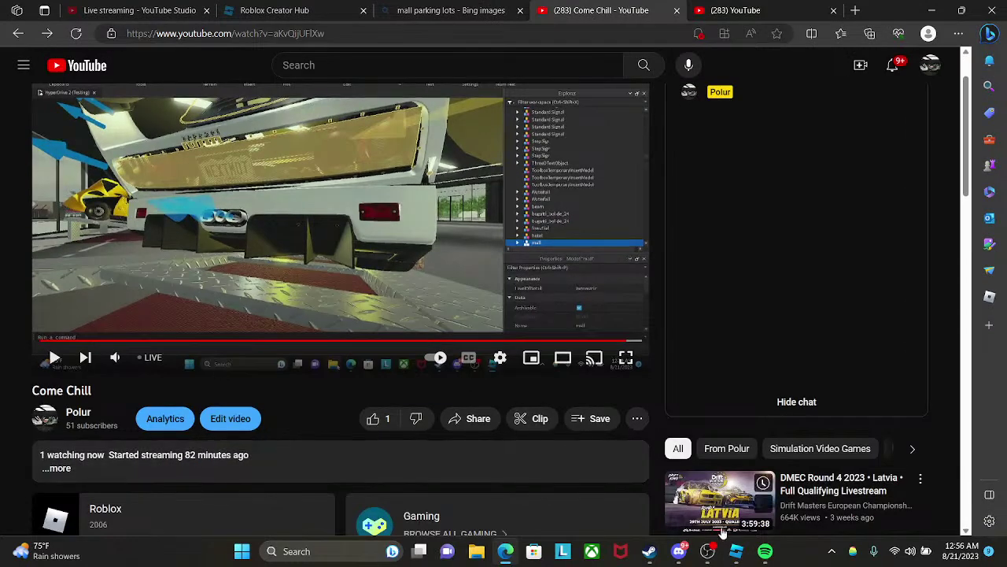
left_click(711, 429)
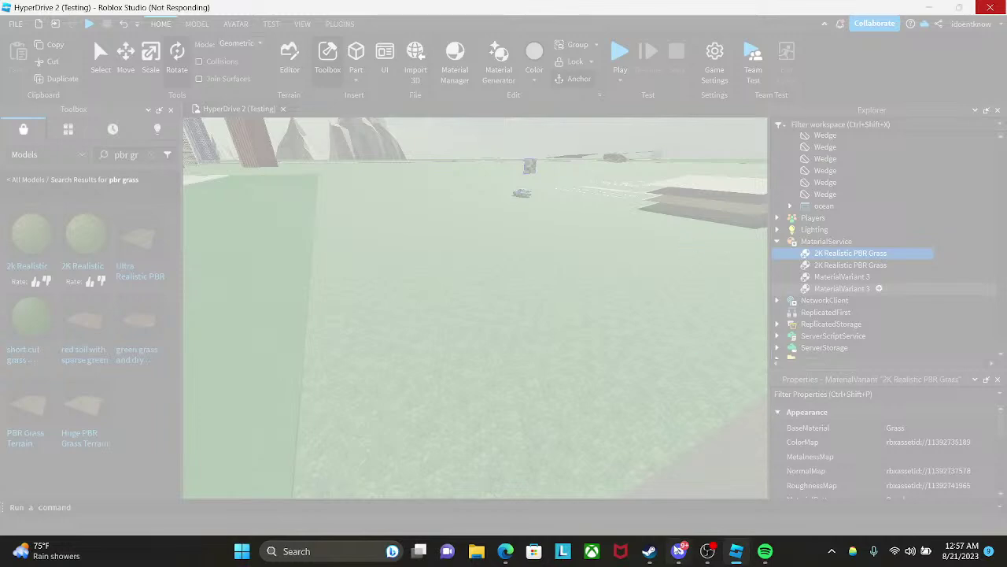
left_click(679, 551)
scroll(18, 312, "up", 5)
scroll(18, 313, "up", 6)
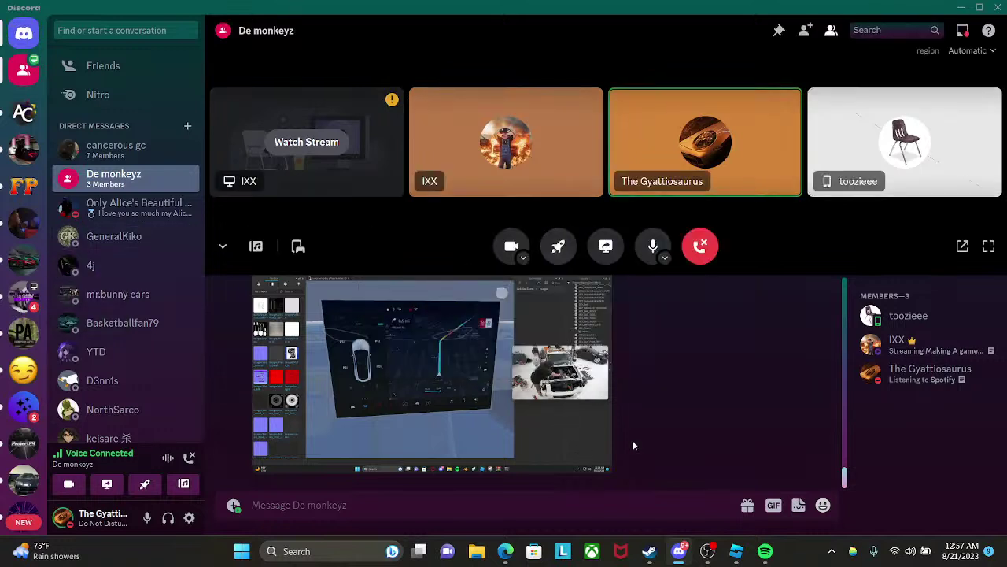
- Switch back to Roblox Studio and close the unresponsive program
left_click(736, 551)
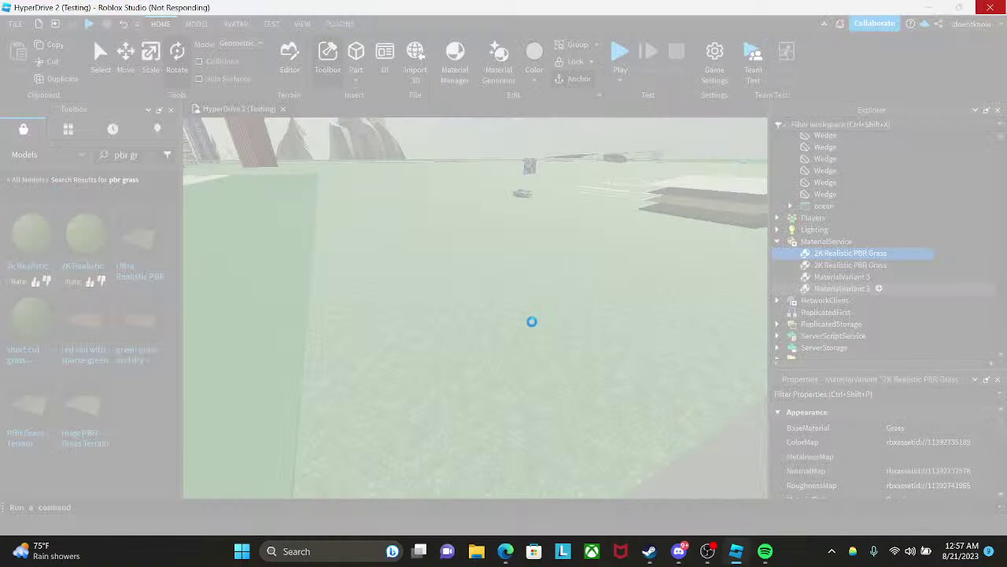
left_click(1004, 4)
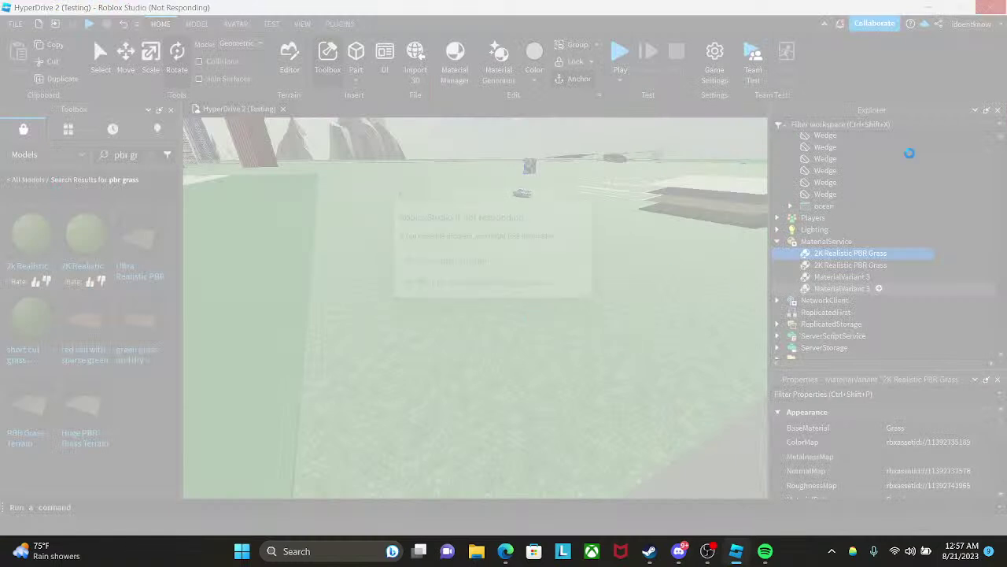
left_click(454, 286)
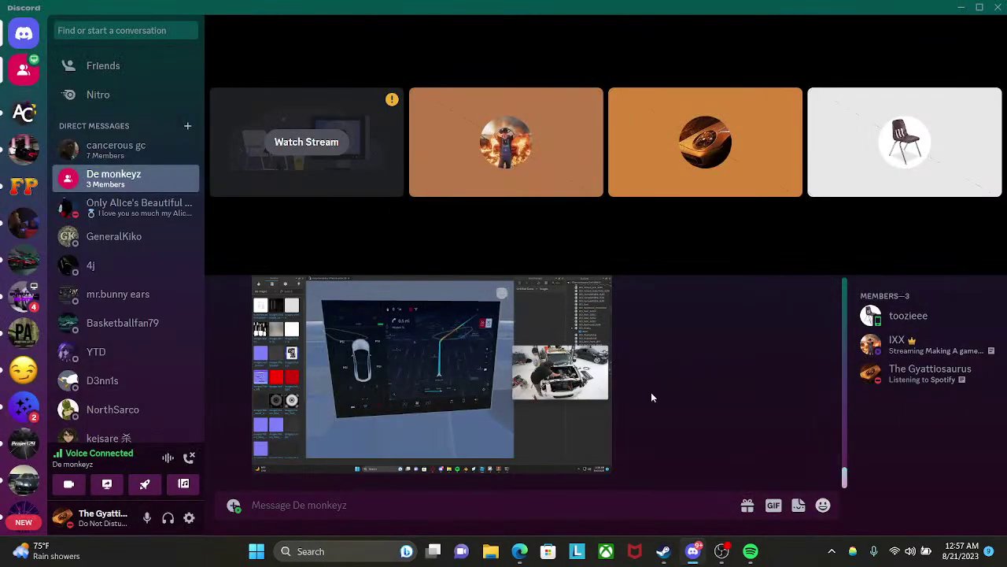
- Clear the Edge and Spotify windows off the desktop and relaunch Roblox Studio
left_click(519, 551)
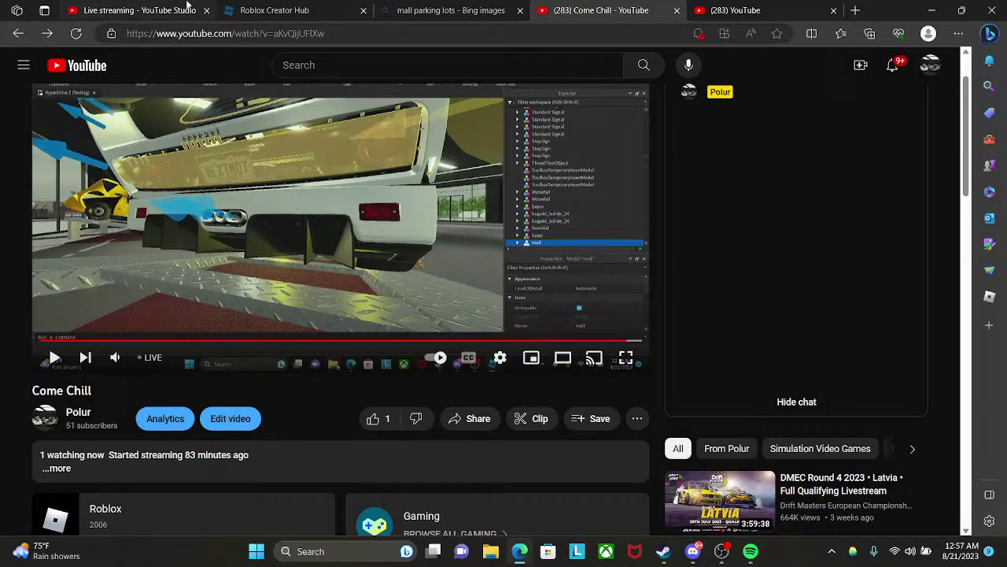
left_click(271, 10)
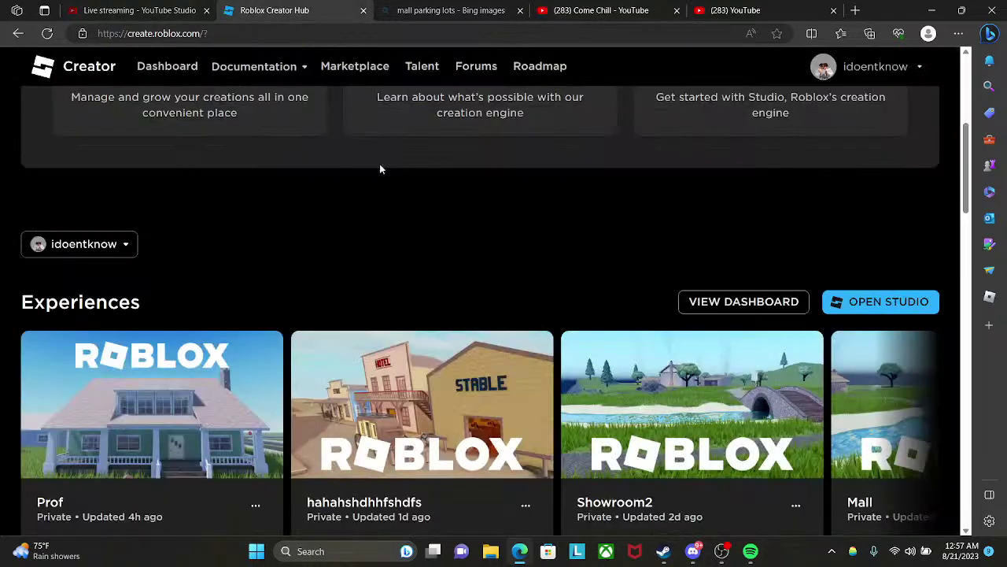
left_click(932, 10)
left_click(955, 16)
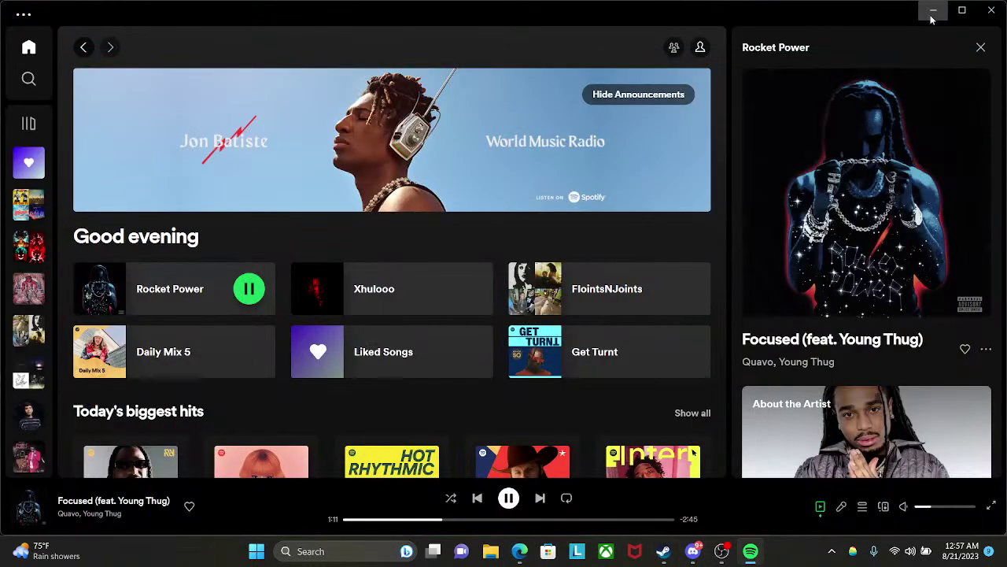
left_click(932, 10)
left_click(954, 11)
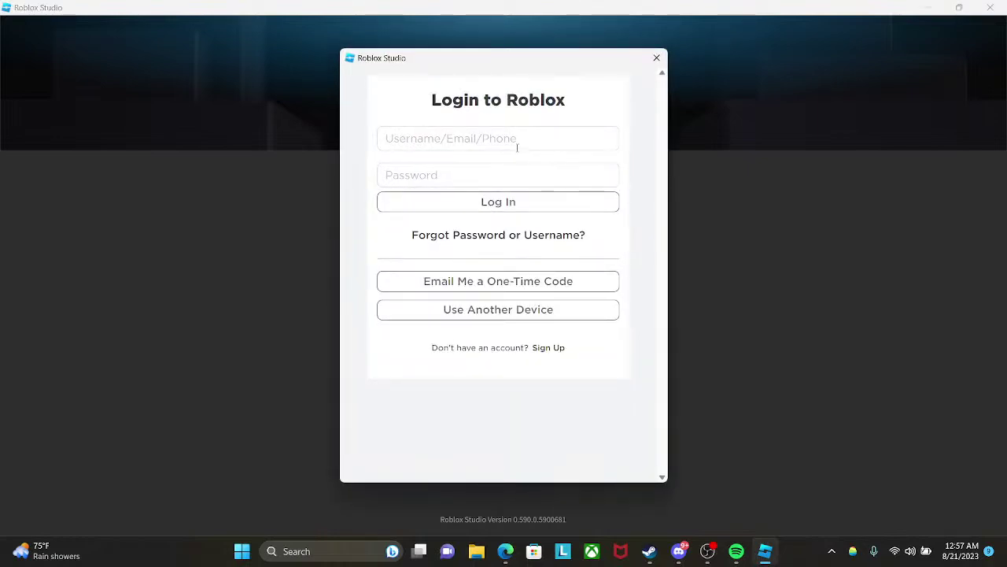
- View the roblox.com home page in the Edge browser, and return to the Roblox Studio login window
left_click(517, 139)
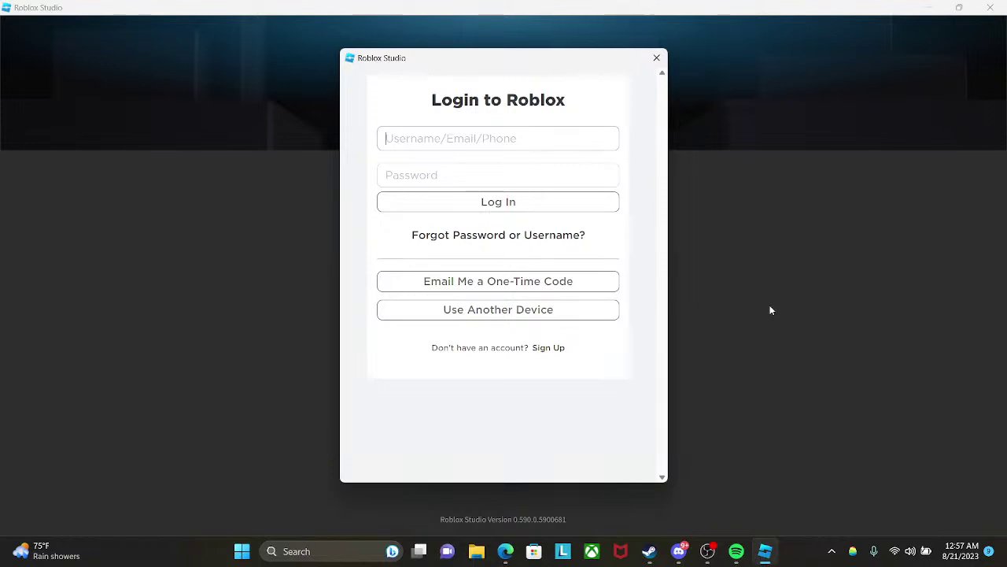
left_click(505, 551)
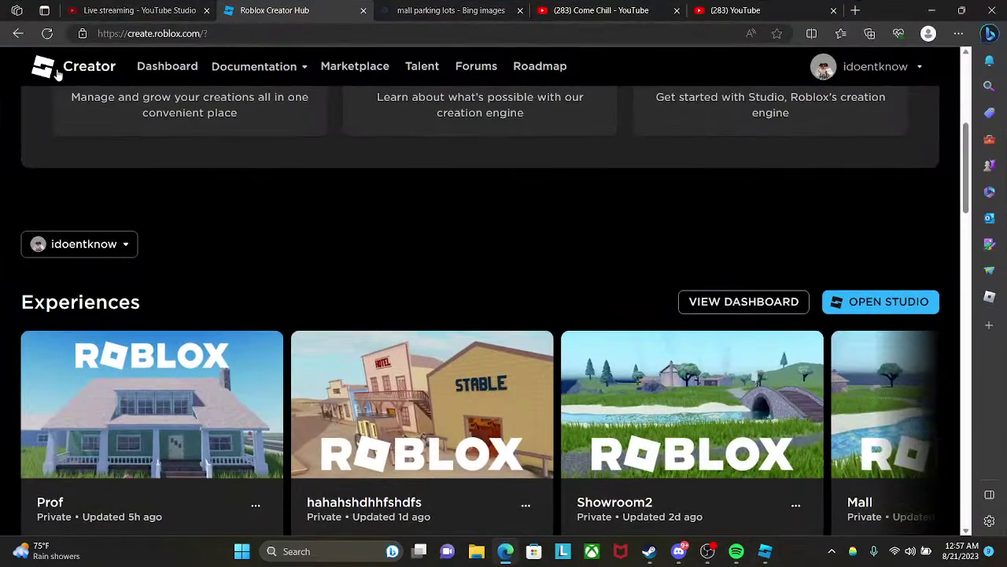
left_click(243, 36)
type("roblox.com")
key("Return")
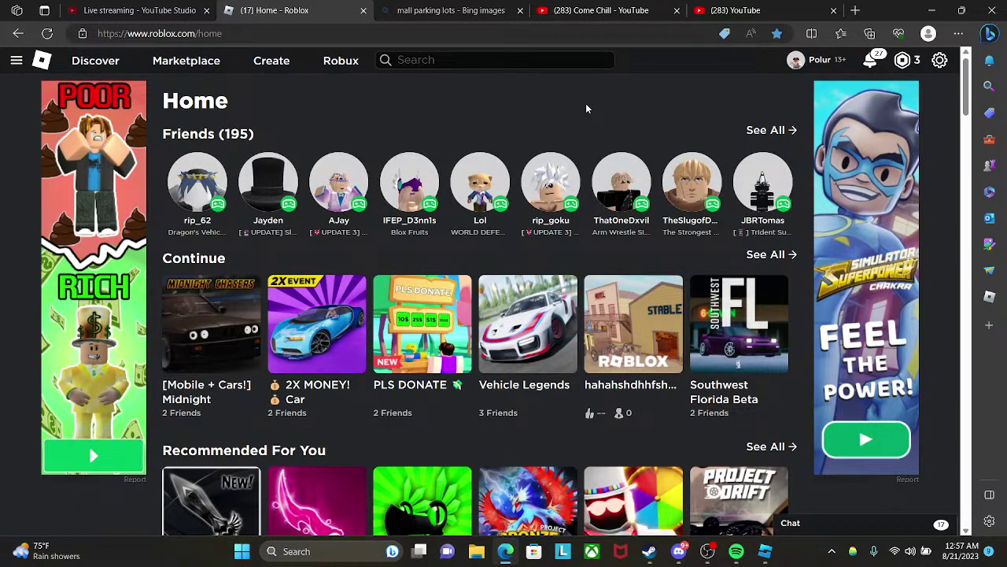
left_click(765, 551)
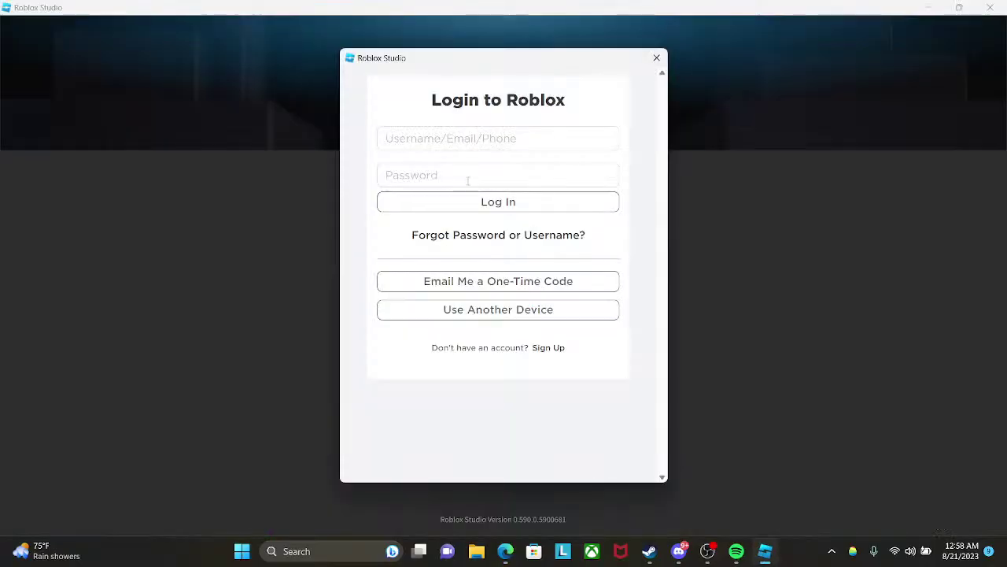
- Switch to OBS to check the Display Capture source, and minimize its window
left_click(461, 139)
left_click(707, 551)
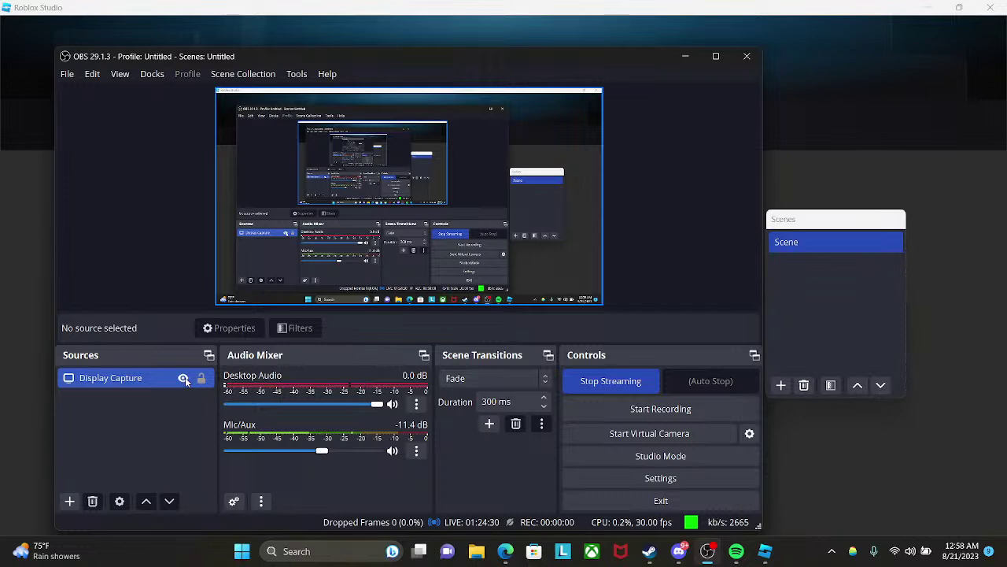
left_click(686, 57)
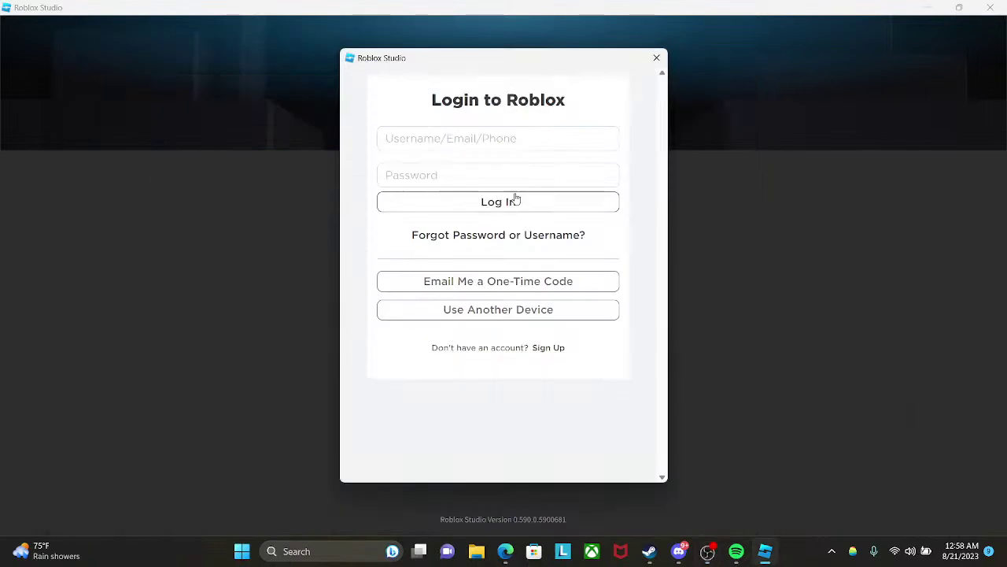
- Log in to Roblox Studio with the account's username and password
left_click(493, 138)
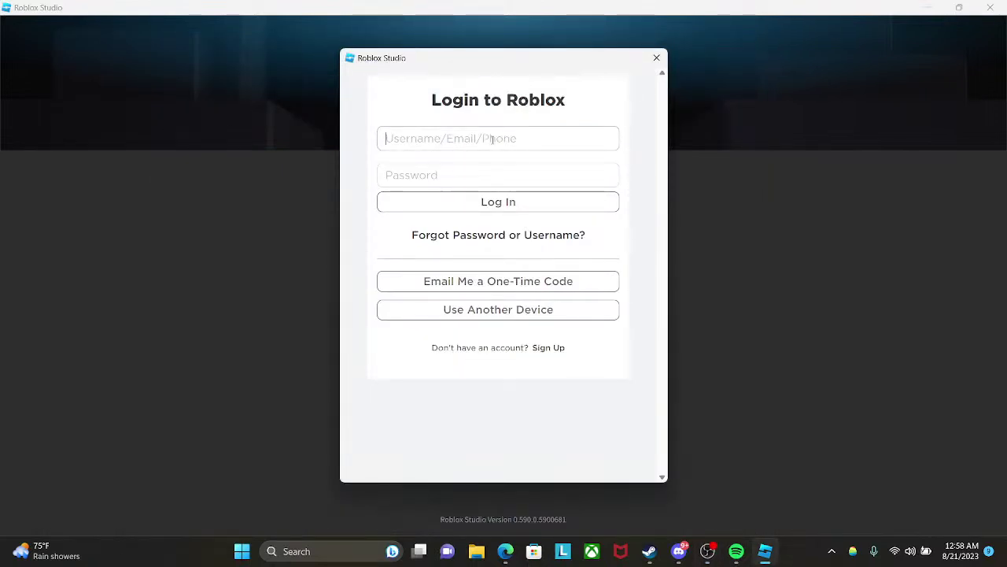
type("idc")
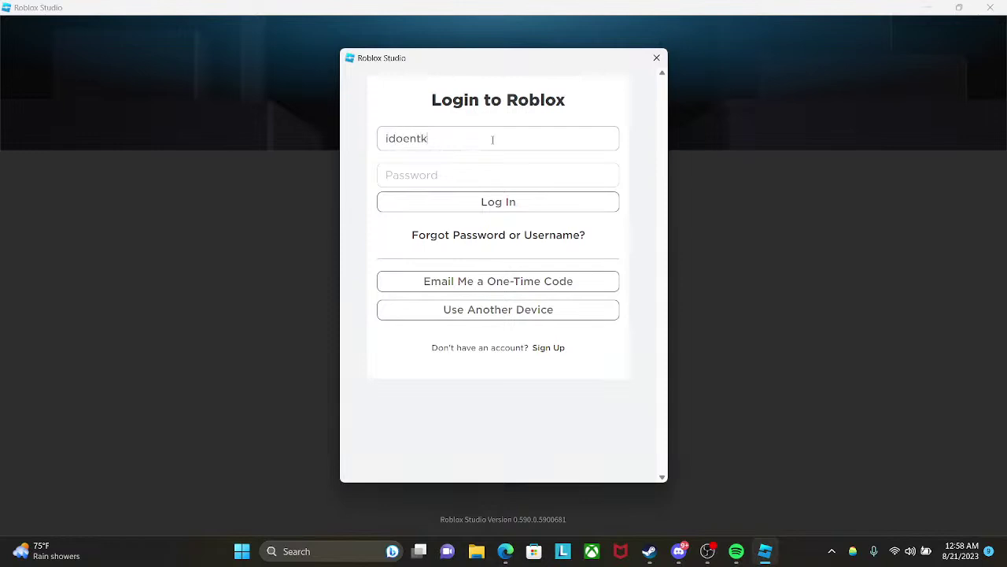
left_click(518, 174)
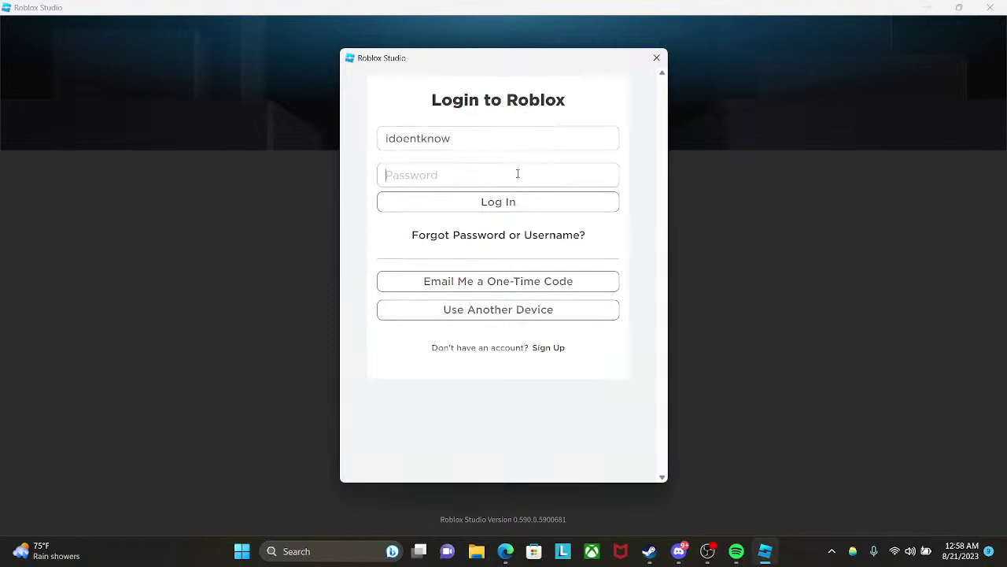
type("••")
key("BackSpace")
key("BackSpace")
type("••")
left_click(507, 202)
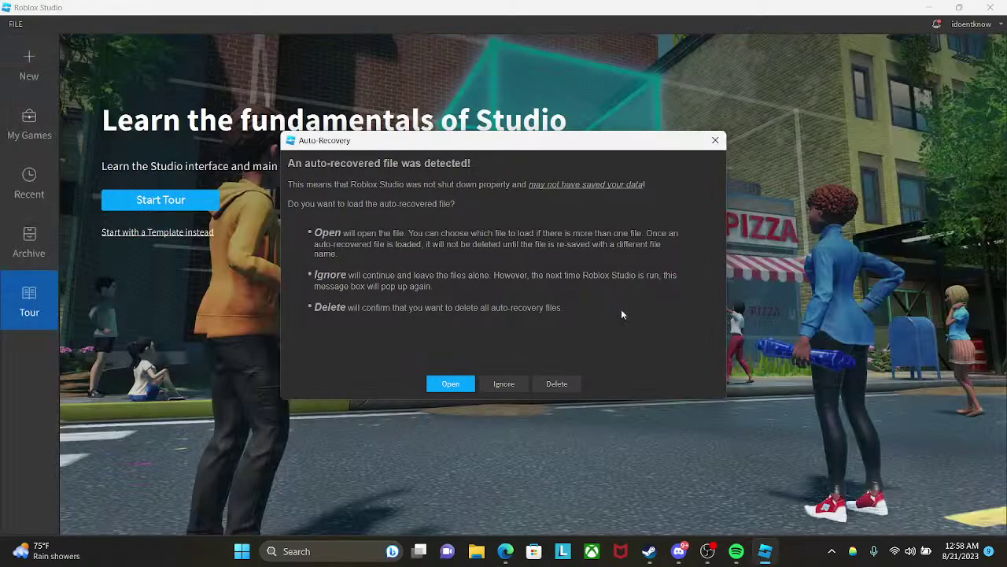
- Ignore the auto-recovered file and show the list of the account's own games
left_click(506, 384)
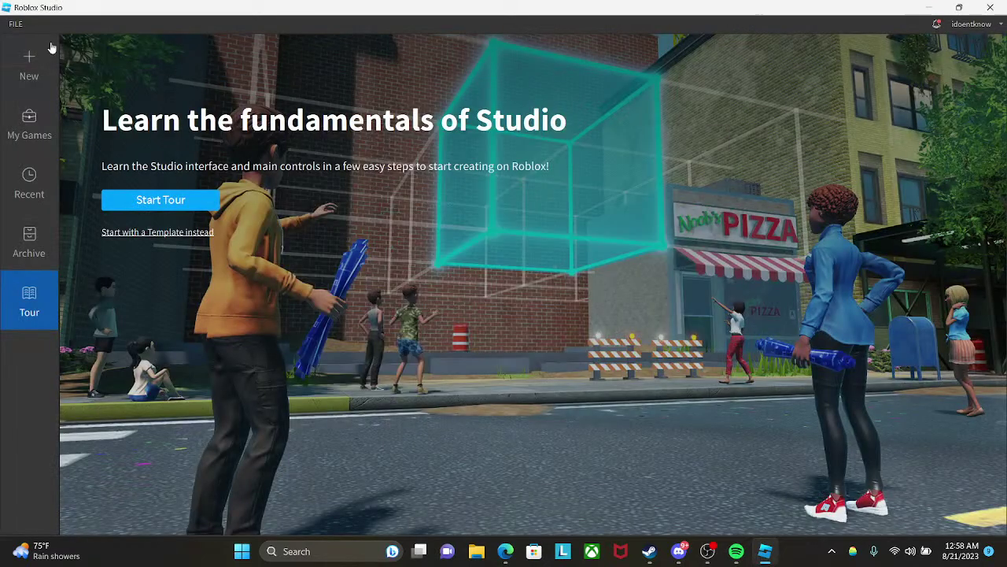
left_click(29, 67)
left_click(30, 126)
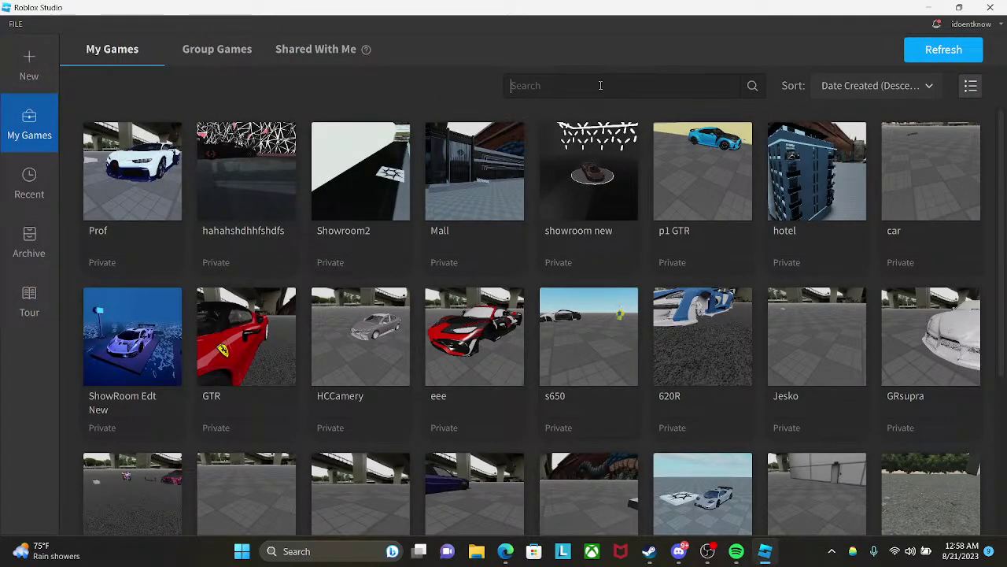
- Search the games for "hyperdrive" and open HyperDrive 2 (Testing)
type("hyperr")
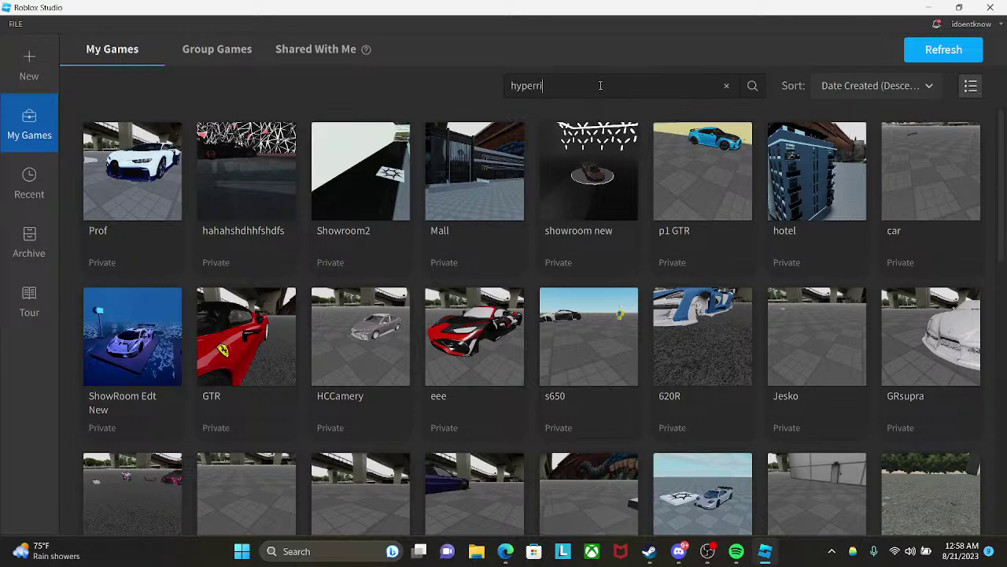
key("Return")
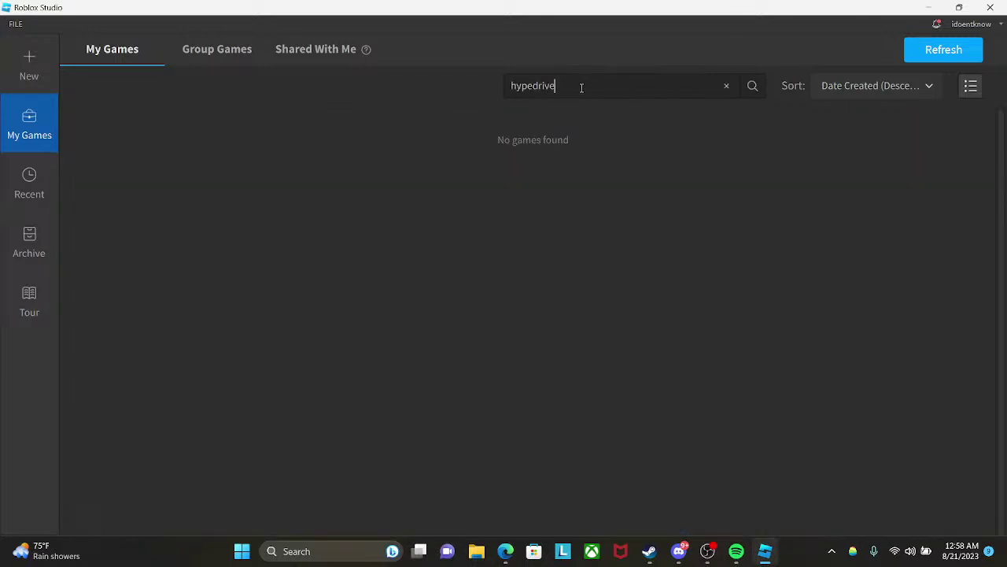
type("r")
key("Return")
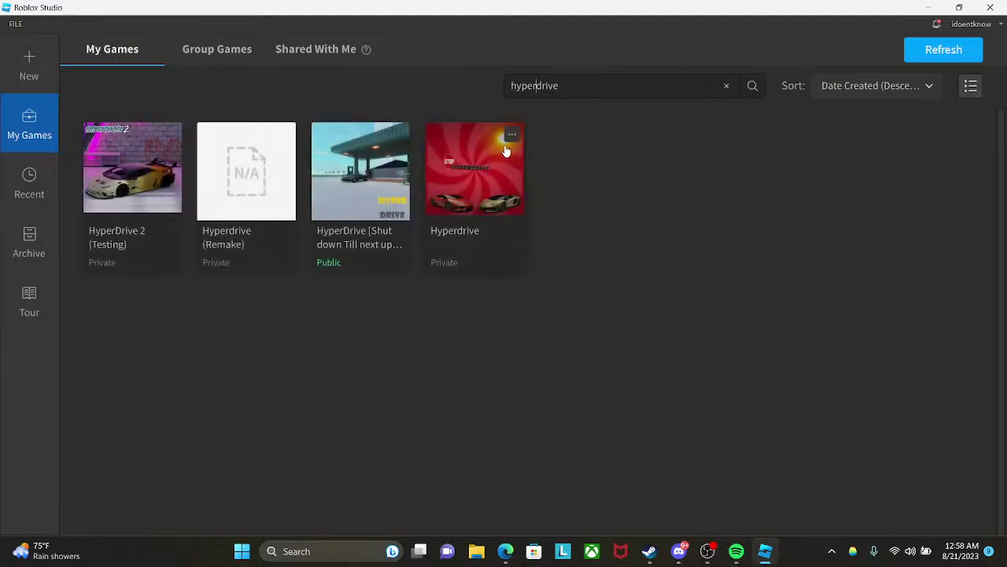
left_click(118, 177)
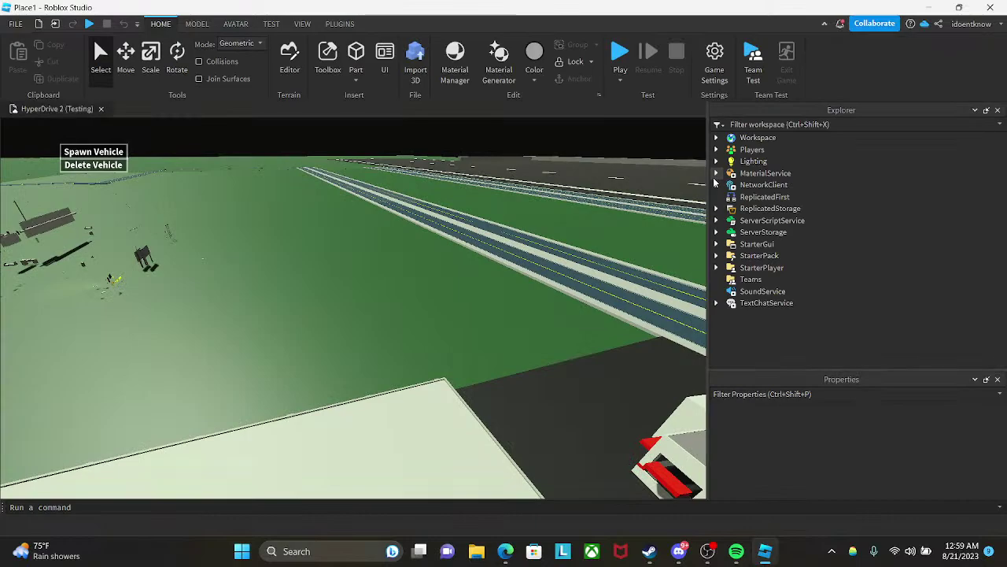
- Examine the parking lots, the road and the deciduous trees around the HyperDrive 2 map
right_click_drag(452, 281, 452, 279)
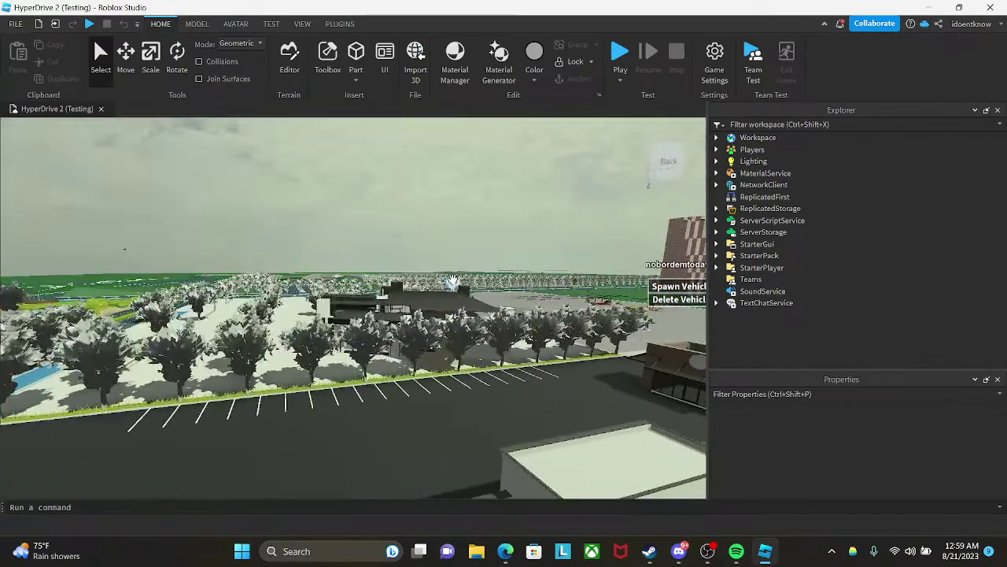
left_click(451, 279)
key("e")
mouse_move(458, 218)
right_mouse_down()
mouse_move(454, 210)
mouse_move(471, 211)
right_mouse_up()
left_click(678, 551)
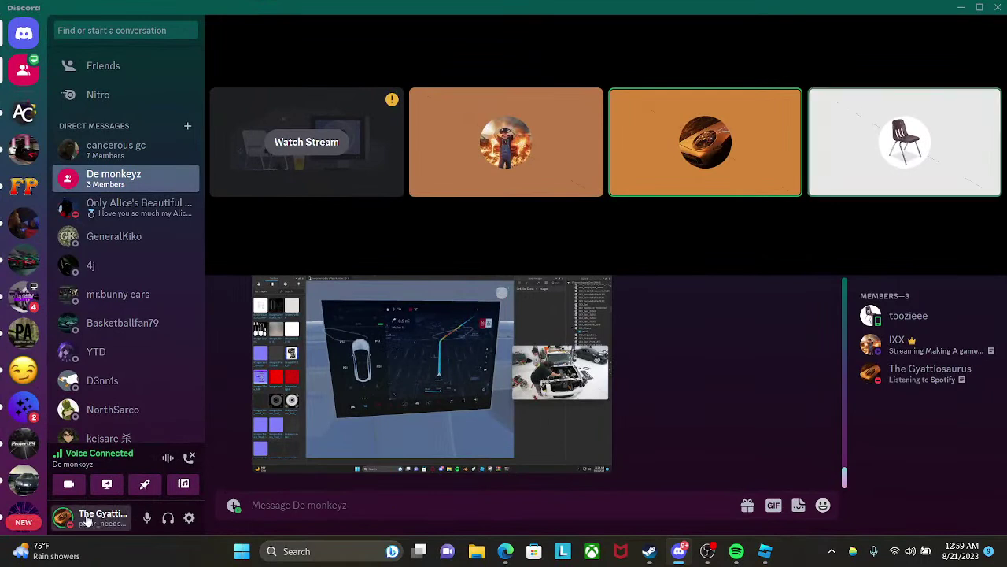
left_click(765, 551)
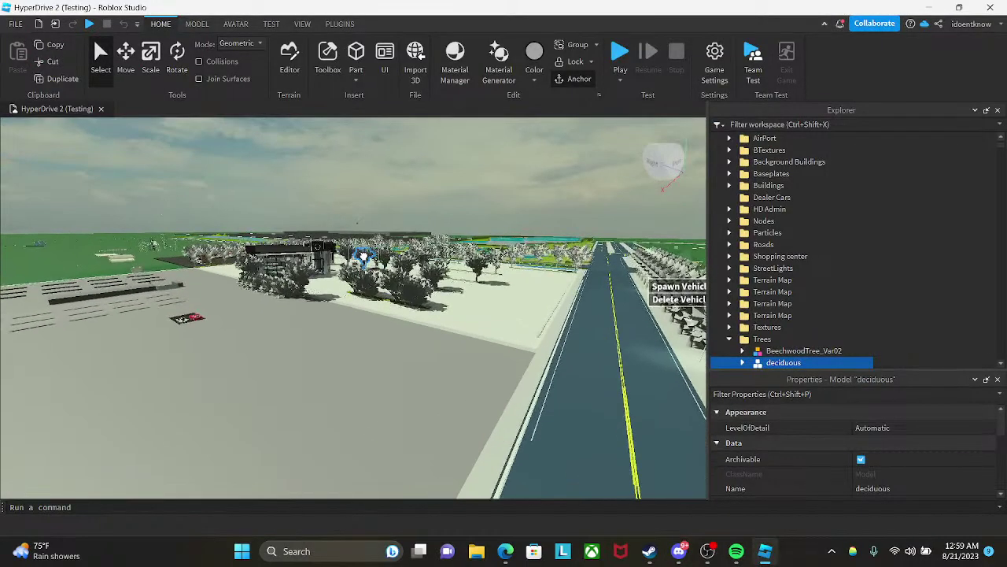
scroll(364, 258, "up", 8)
right_click_drag(484, 262, 450, 268)
key("w")
key("w")
key("w")
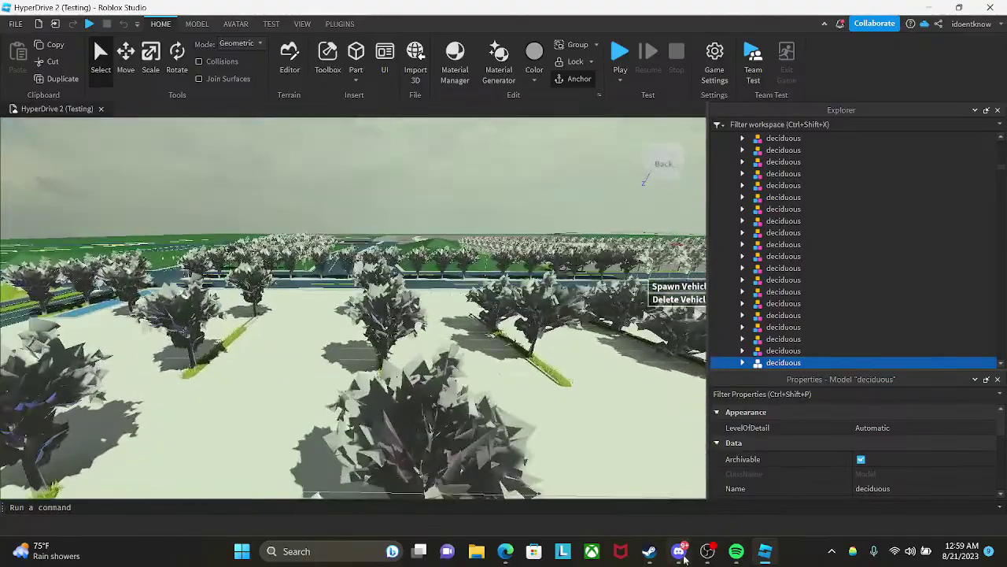
- Switch to Discord, browse the server list and view the car pictures posted in the De monkeyz group chat
left_click(682, 554)
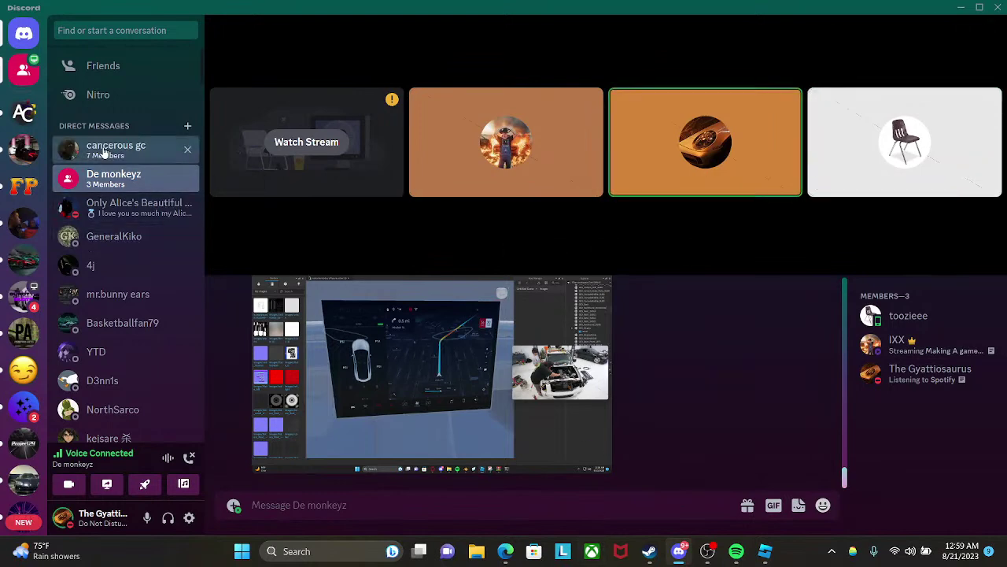
scroll(2, 305, "down", 10)
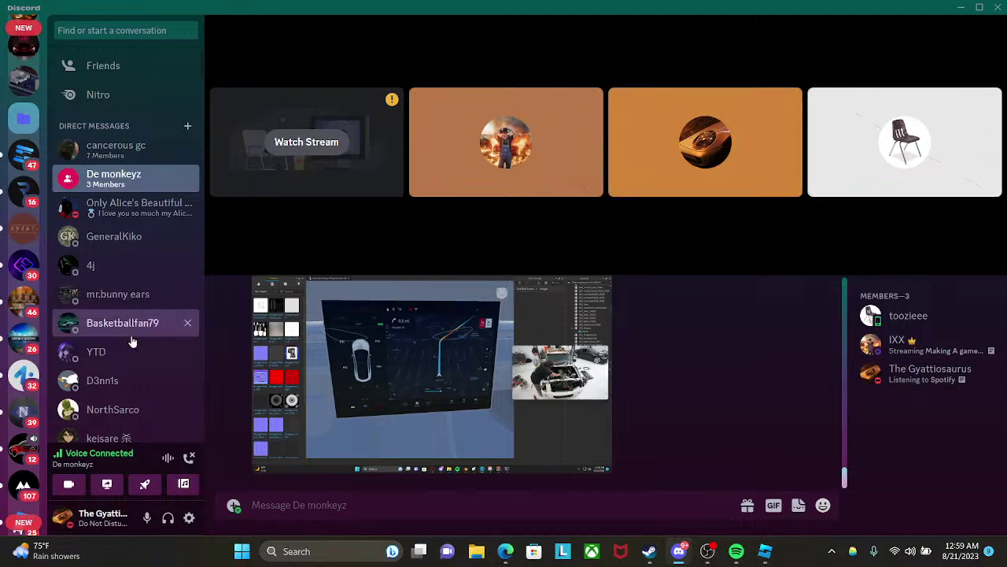
scroll(100, 322, "down", 3)
scroll(101, 321, "up", 3)
scroll(23, 340, "up", 10)
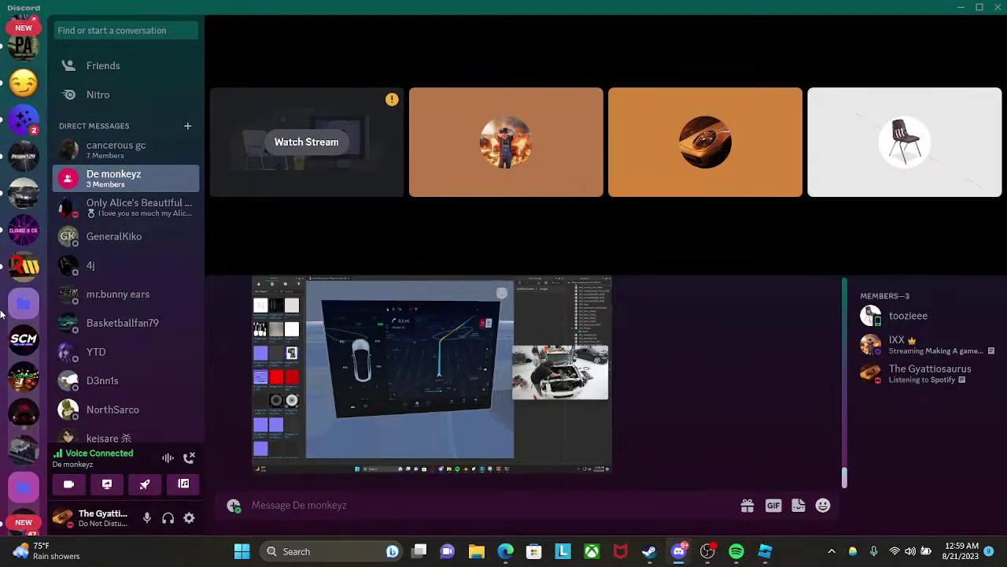
scroll(594, 409, "up", 1)
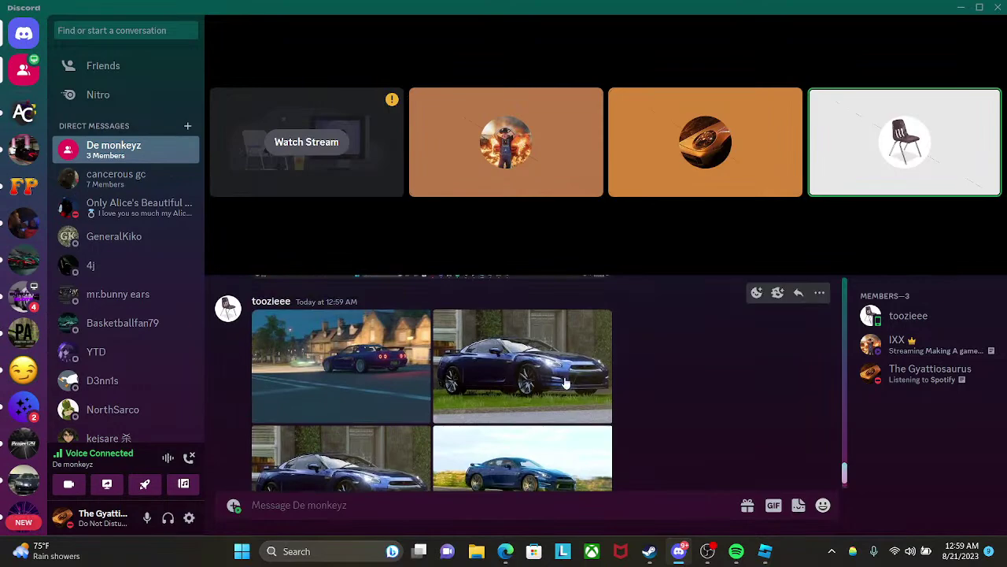
left_click(565, 383)
left_click(651, 479)
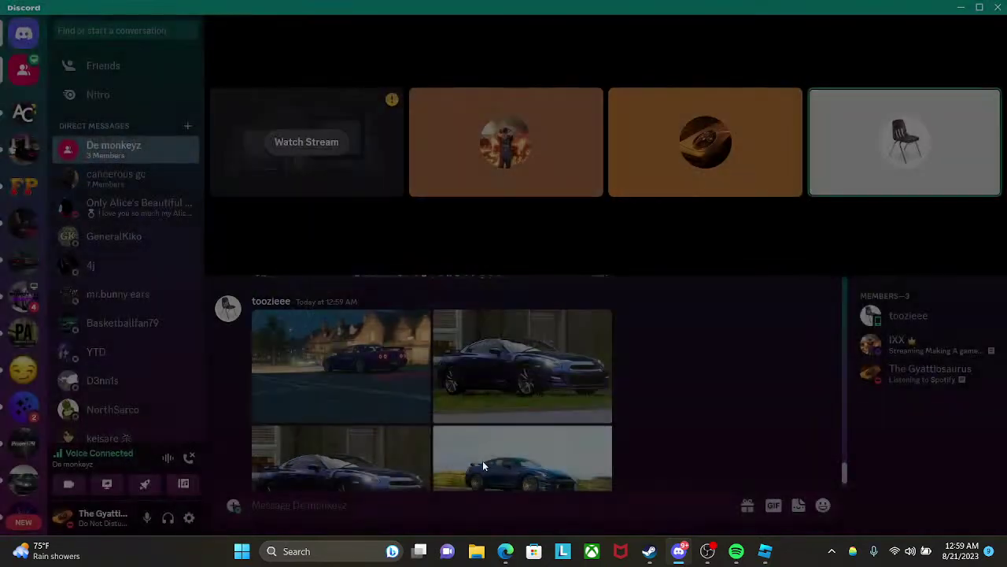
left_click(405, 462)
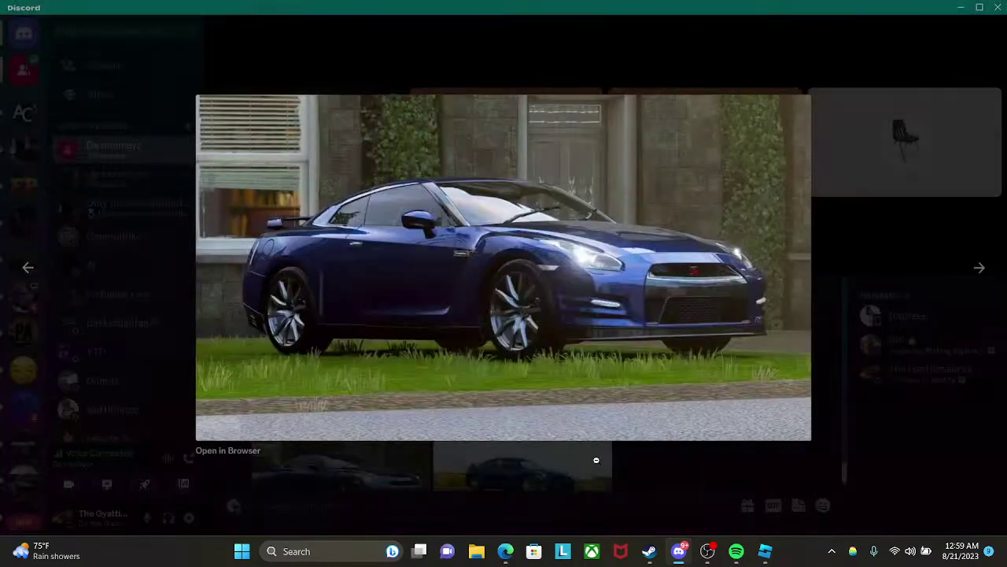
- View the blue and black car pictures posted in the De monkeyz group chat at full size
left_click(596, 461)
left_click(367, 407)
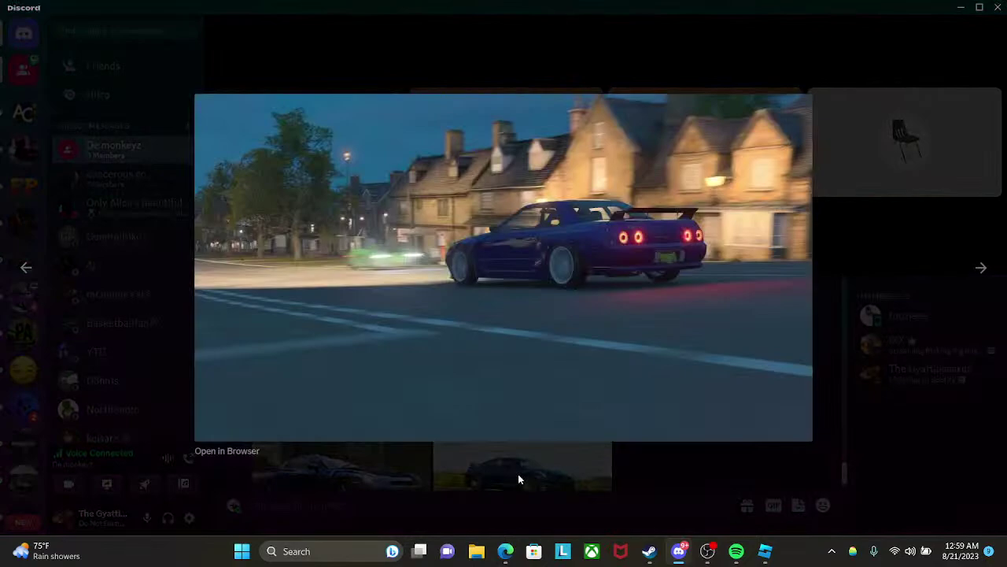
left_click(518, 474)
left_click(564, 459)
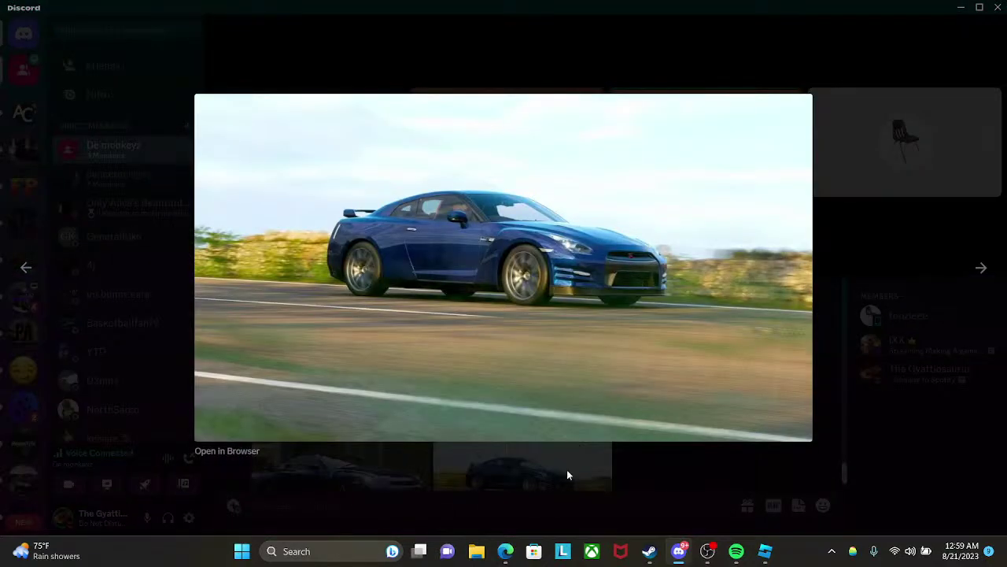
left_click(567, 469)
left_click(368, 331)
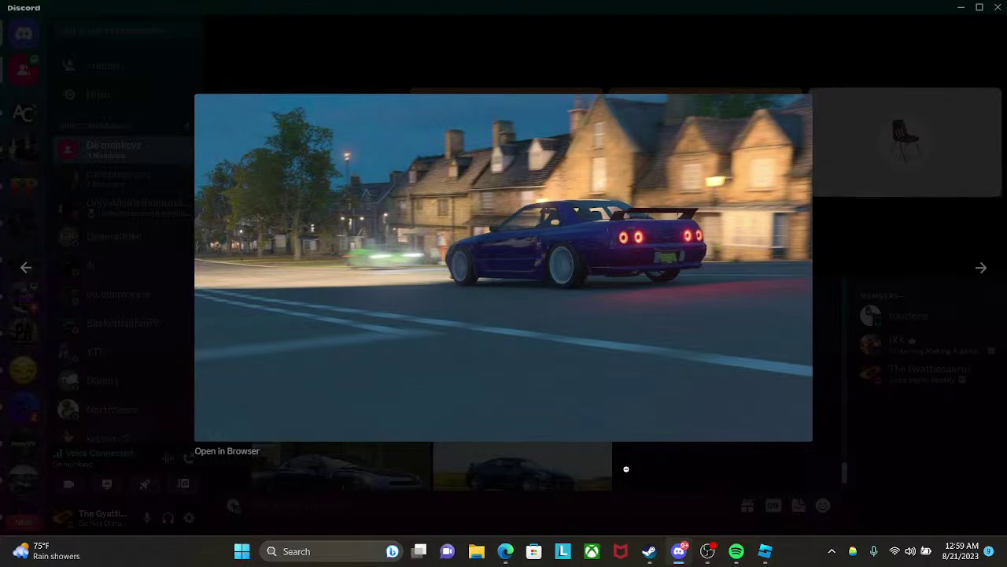
left_click(669, 461)
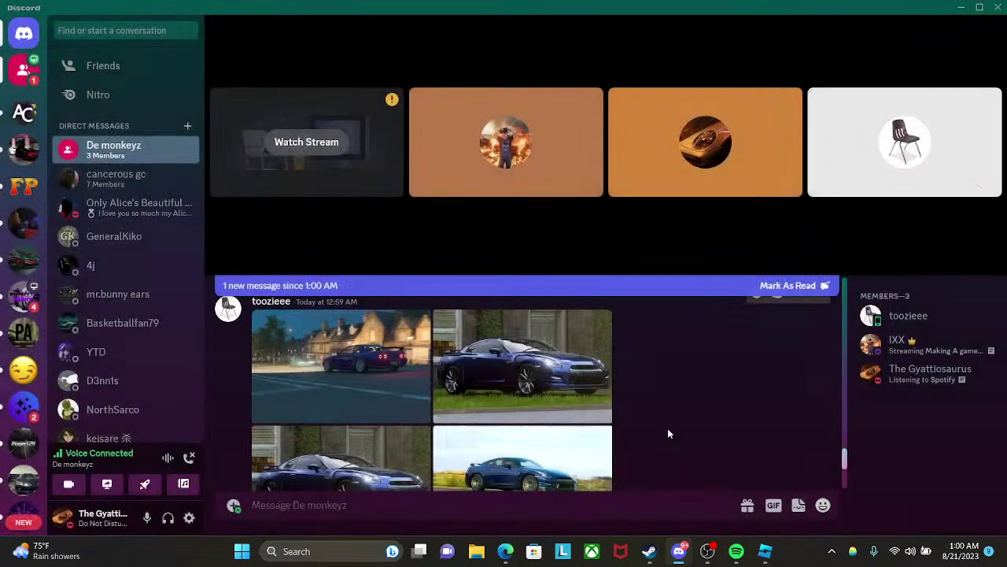
scroll(667, 428, "down", 5)
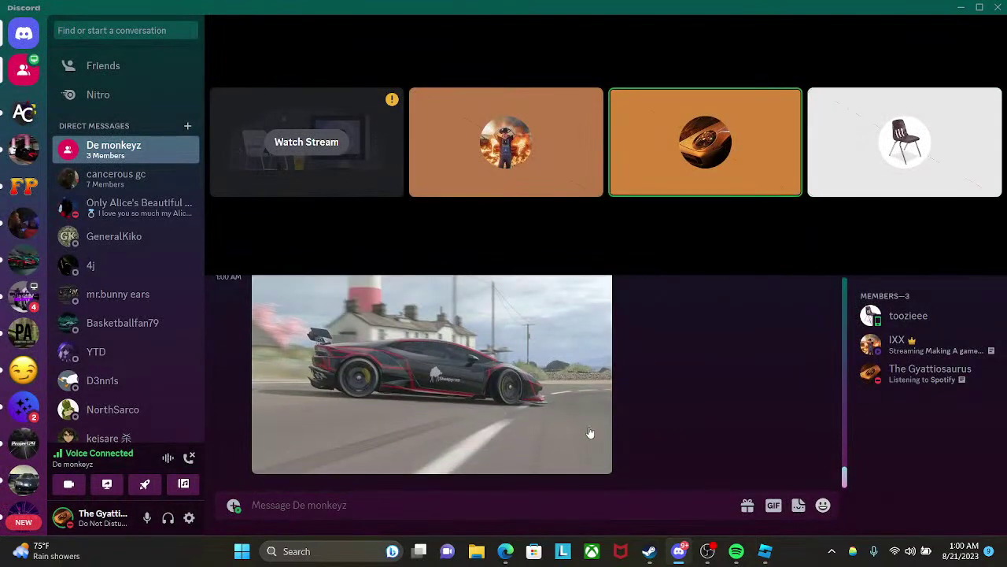
left_click(591, 432)
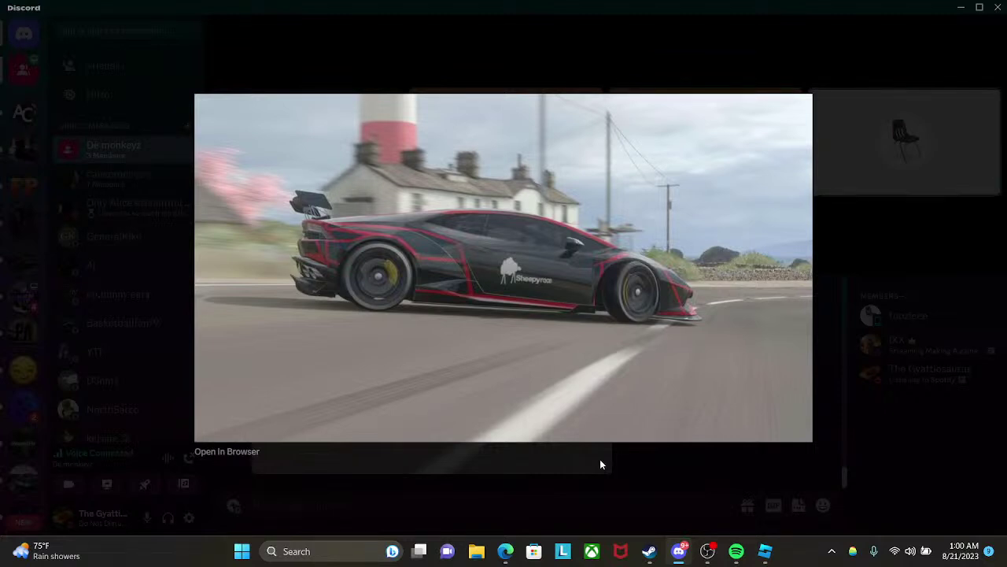
left_click(667, 495)
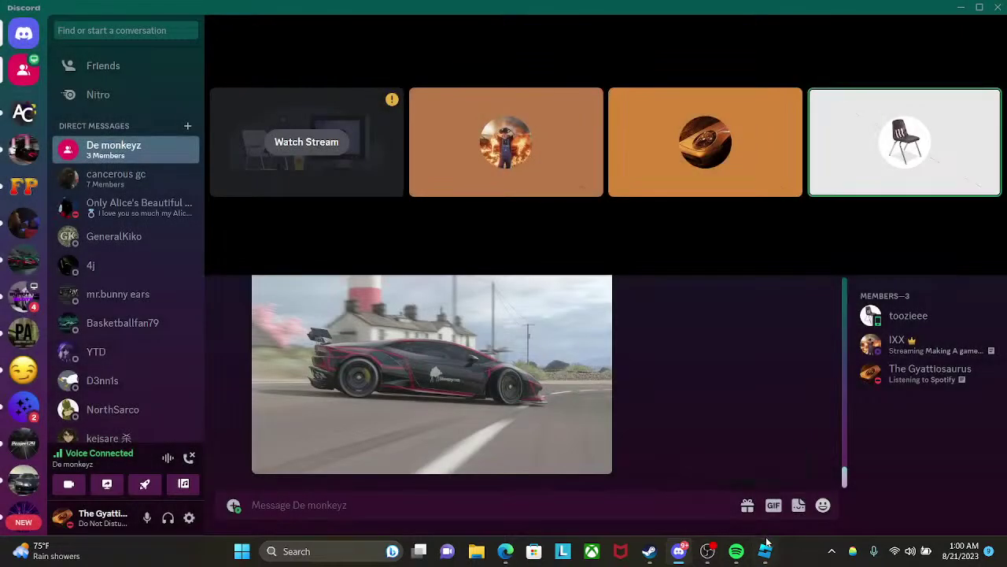
- Switch back to Roblox Studio, focus on the georgia pacific tower model and examine its walls and roof
left_click(765, 551)
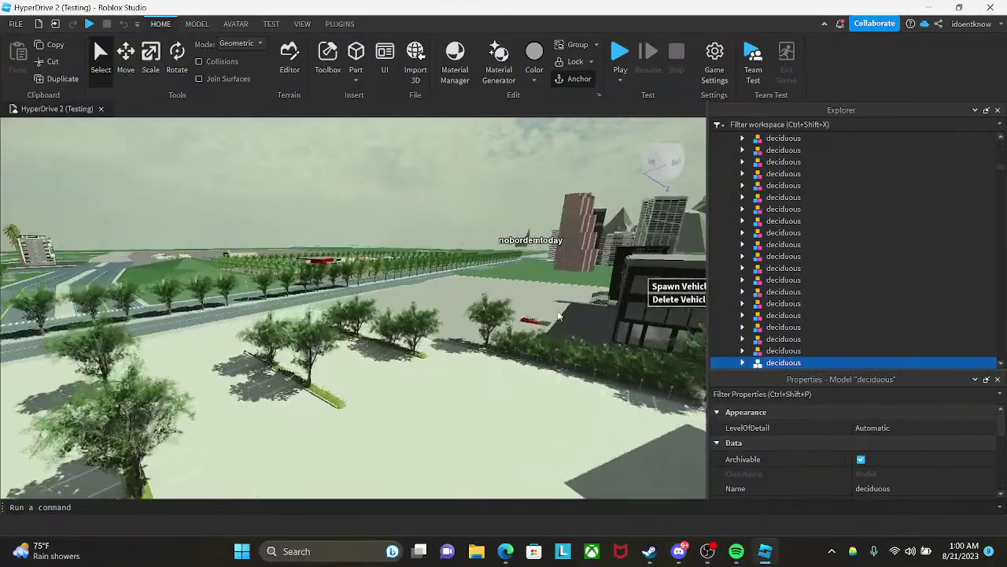
key("w")
left_click(589, 222)
key("f")
right_click_drag(544, 345, 546, 345)
key("w")
key("w")
key("w")
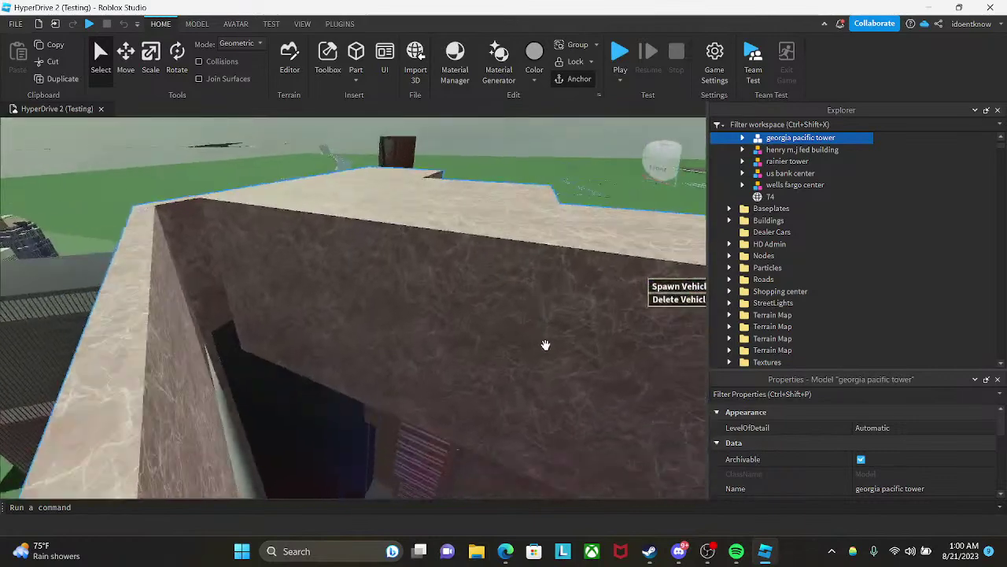
key("w")
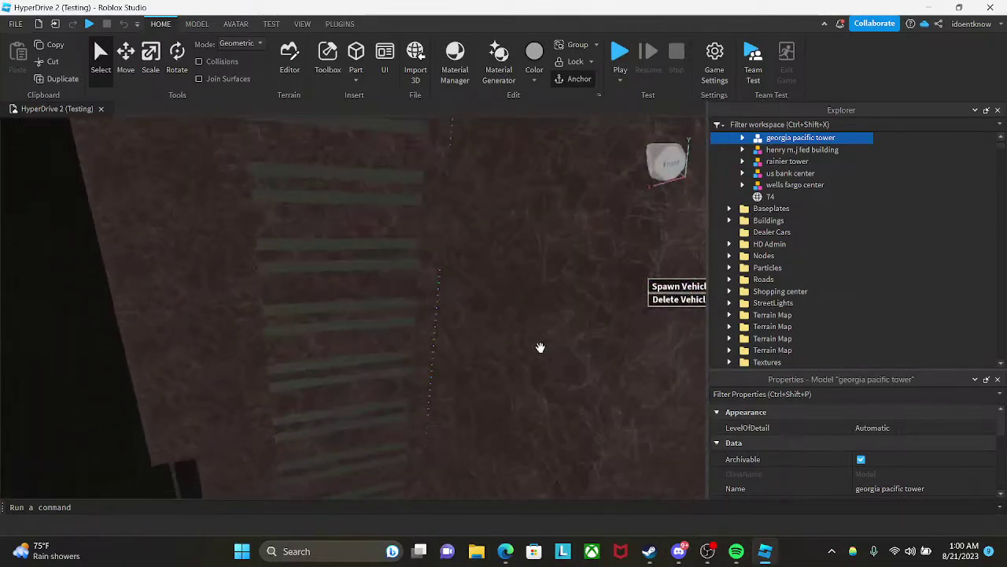
key("s")
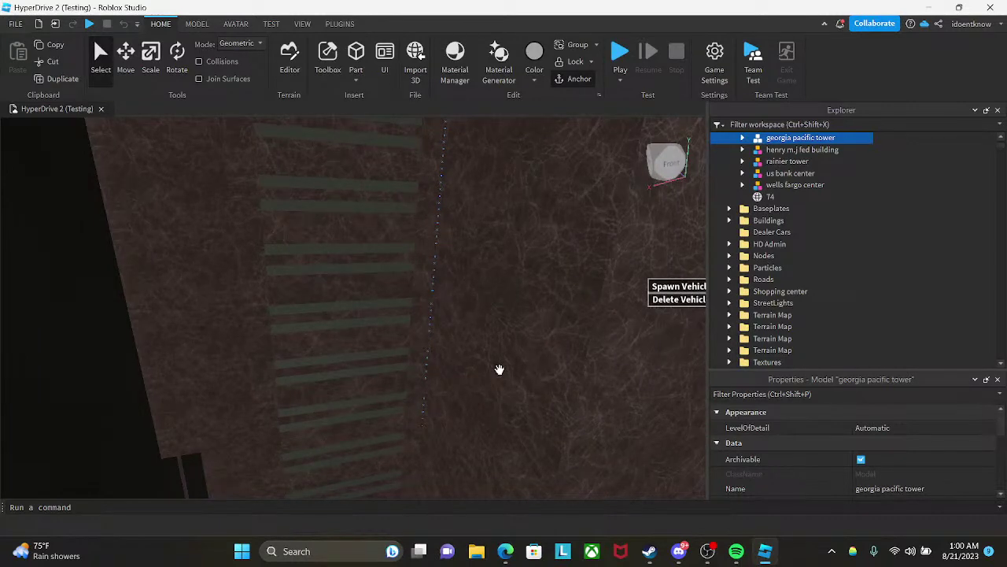
mouse_move(443, 384)
right_mouse_down()
mouse_move(433, 385)
mouse_move(439, 371)
right_mouse_up()
key("w")
key("a")
key("w")
key("w")
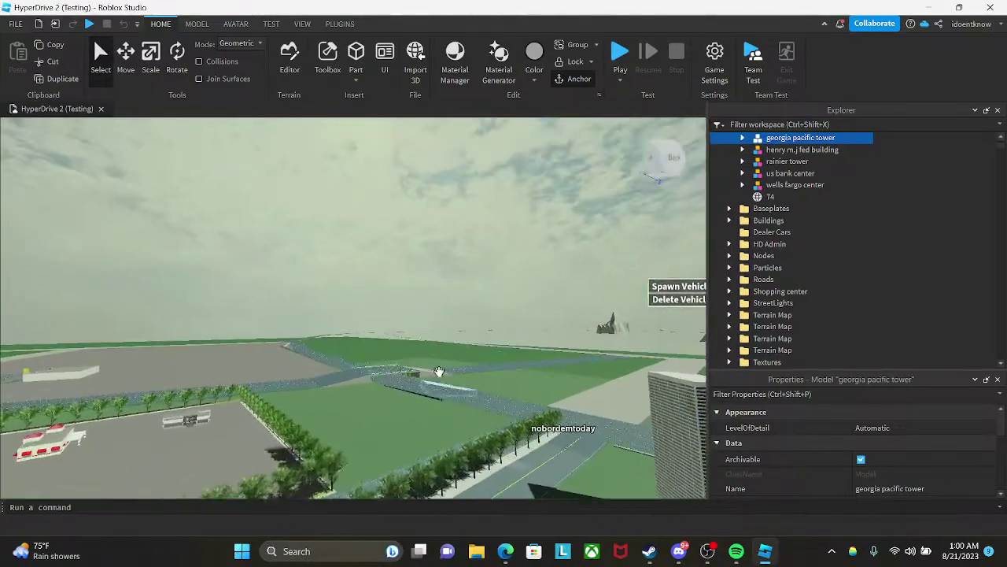
- Focus on the rendered road near the overpass and examine the bridge and the road towards the city skyline
left_click(392, 375)
key("f")
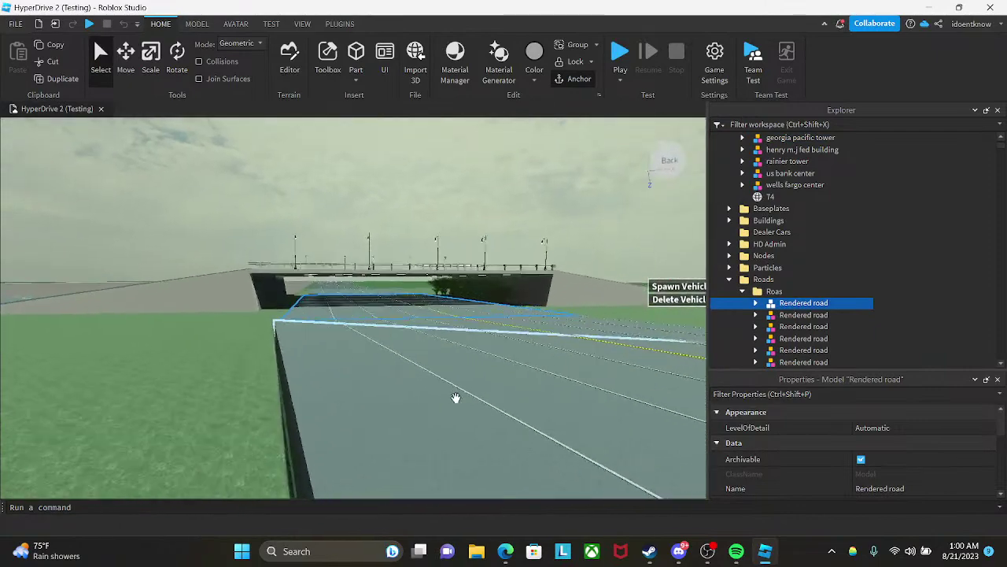
left_click(371, 225)
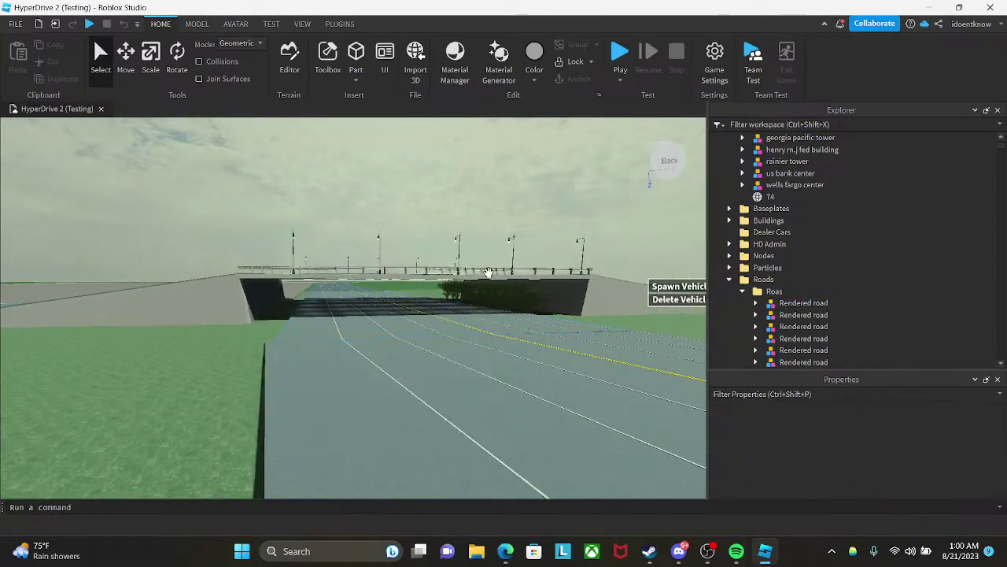
right_click_drag(371, 225, 521, 286)
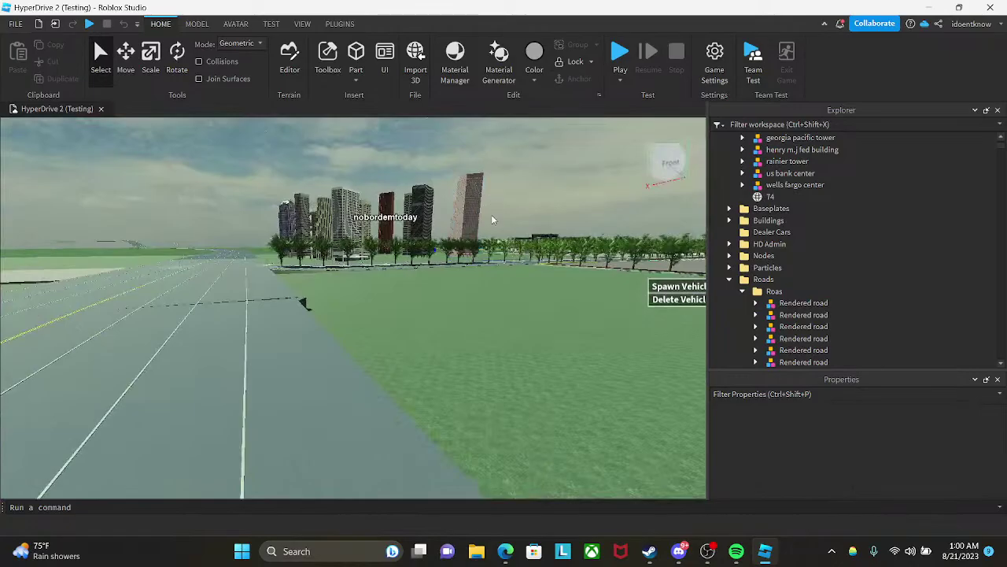
right_click_drag(494, 218, 454, 243)
- Focus on a deciduous tree by the disabled parking bays and inspect the interior of the glass-fronted building
left_click(490, 236)
key("f")
scroll(418, 276, "up", 5)
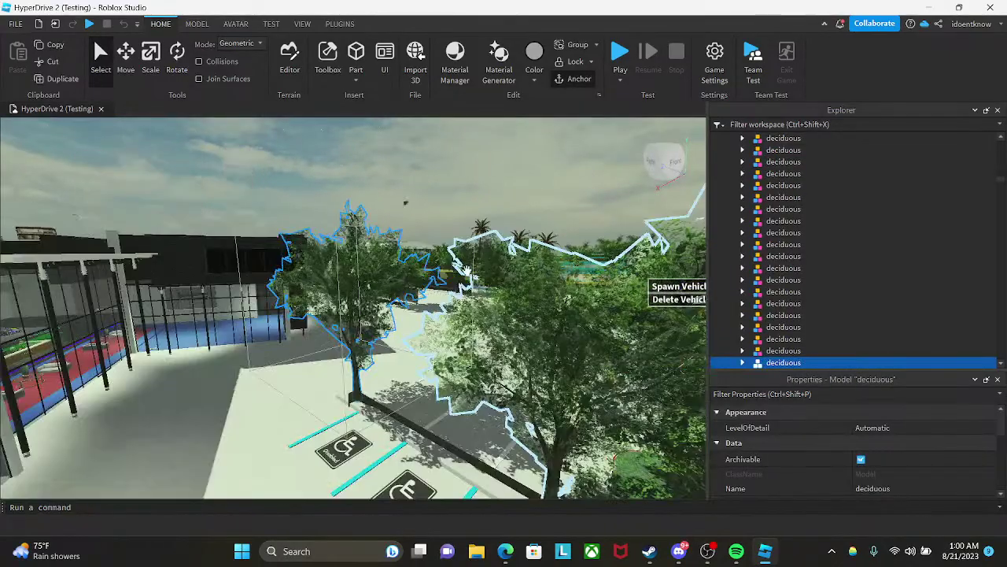
right_click_drag(467, 272, 449, 272)
left_click(421, 164)
right_click_drag(421, 164, 421, 157)
key("w")
key("s")
key("w")
key("w")
key("w")
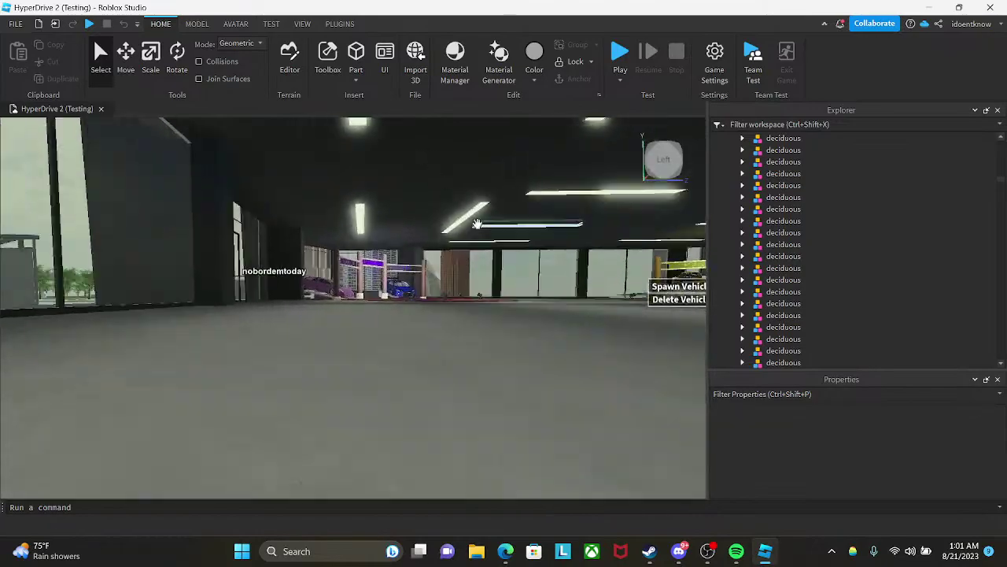
key("w")
- Examine the tree-lined road, the crosswalks and the adjoining parking lot from above
right_click_drag(477, 224, 496, 214)
key("w")
key("w")
key("w")
key("w")
key("s")
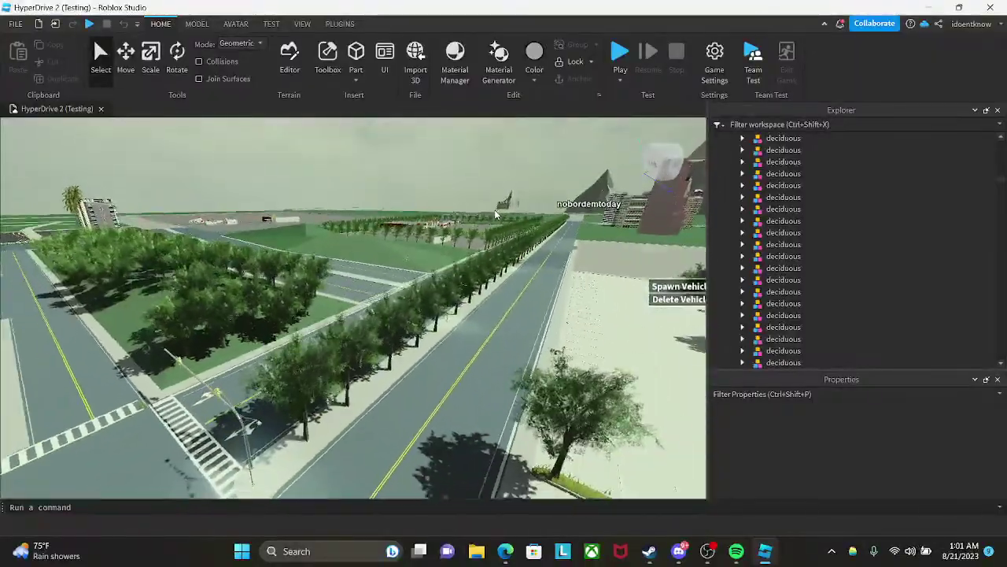
key("w")
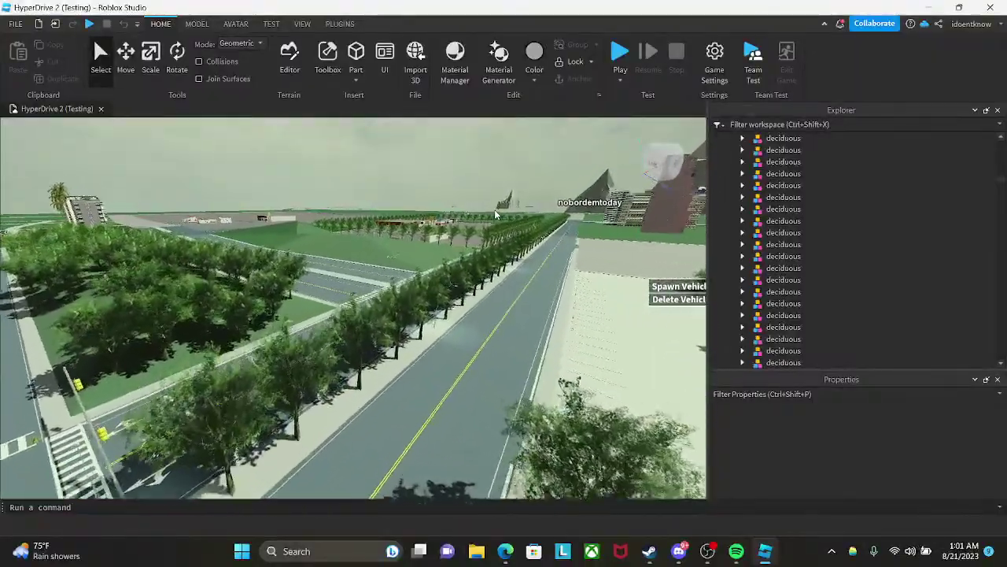
key("w")
right_click_drag(496, 214, 499, 210)
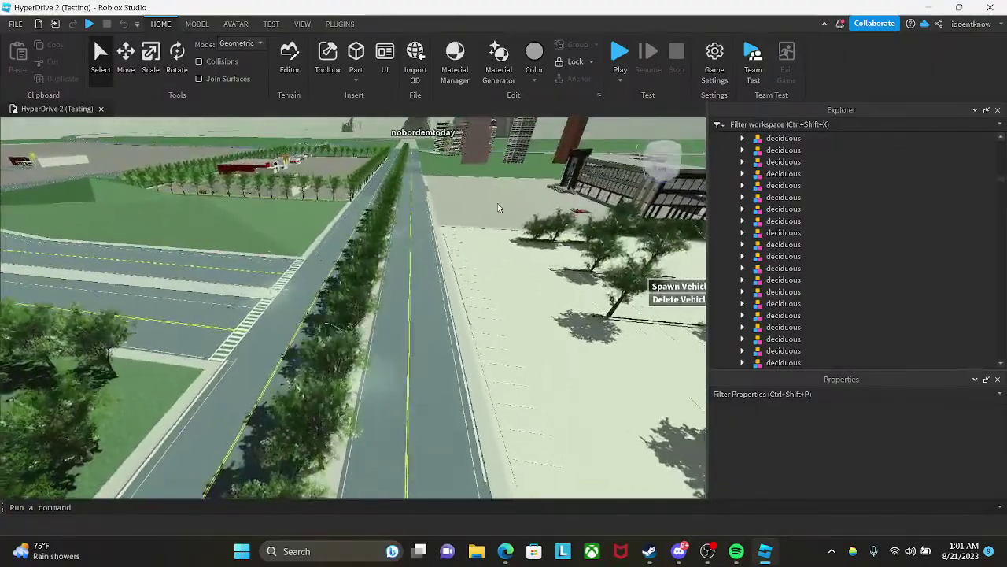
key("s")
right_click_drag(403, 293, 411, 289)
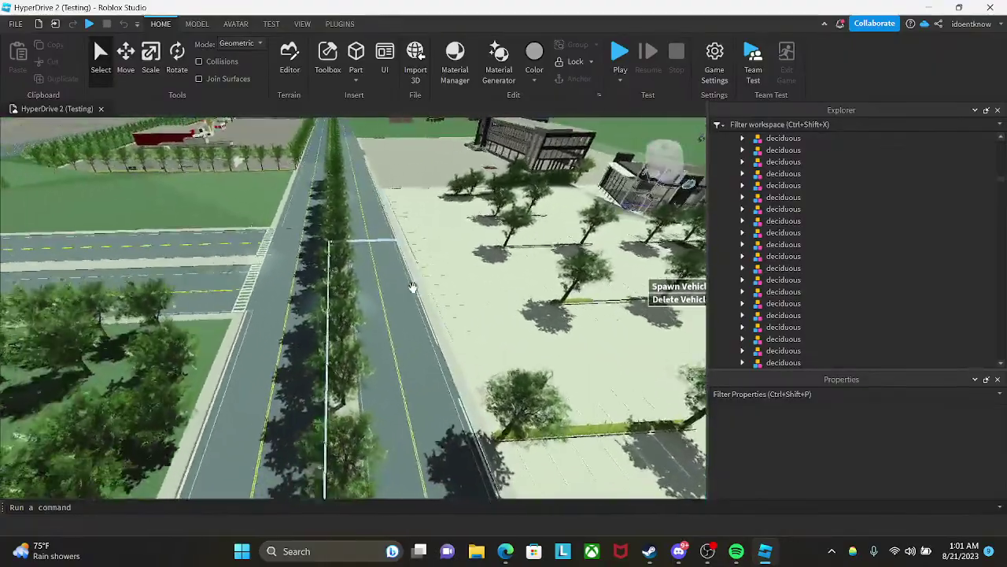
scroll(344, 252, "down", 3)
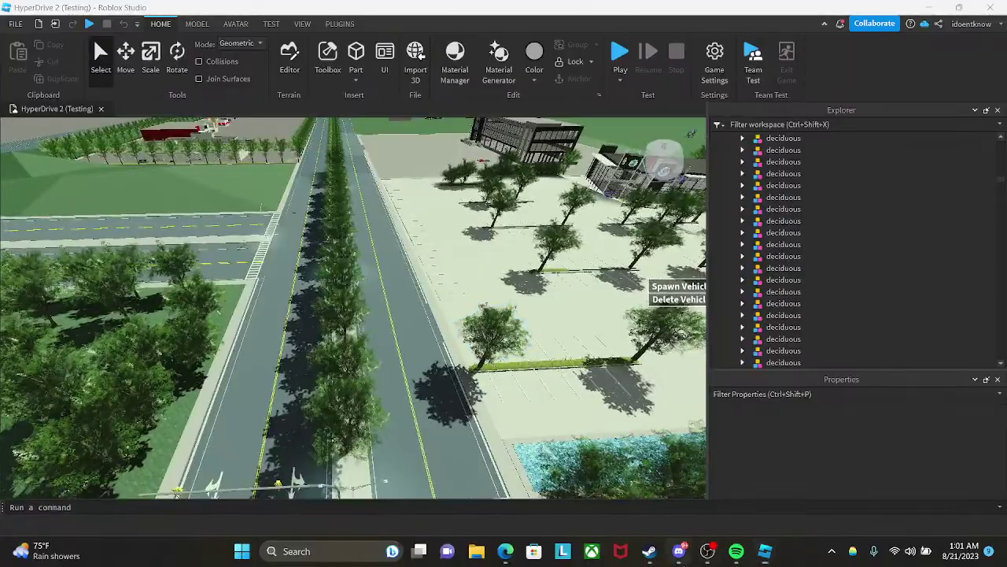
- Switch to Discord and copy the rear-view picture of the red Lexus from the De monkeyz chat
left_click(679, 551)
scroll(35, 72, "down", 10)
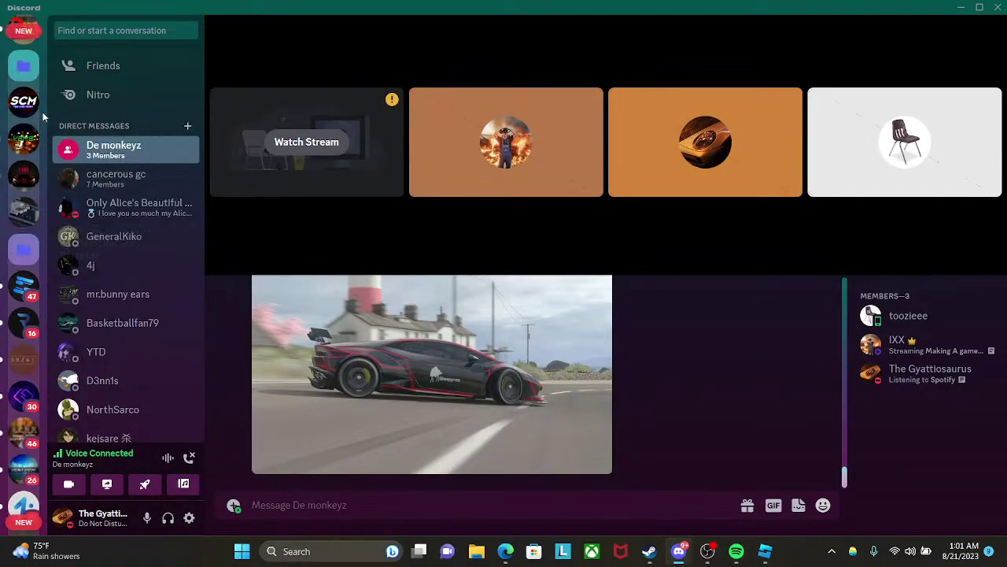
left_click(34, 72)
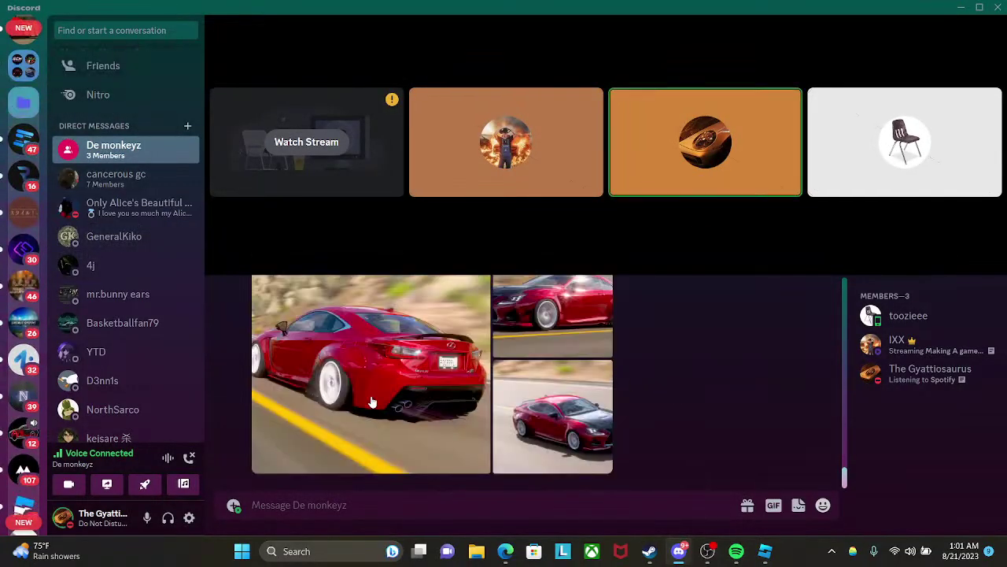
left_click(373, 402)
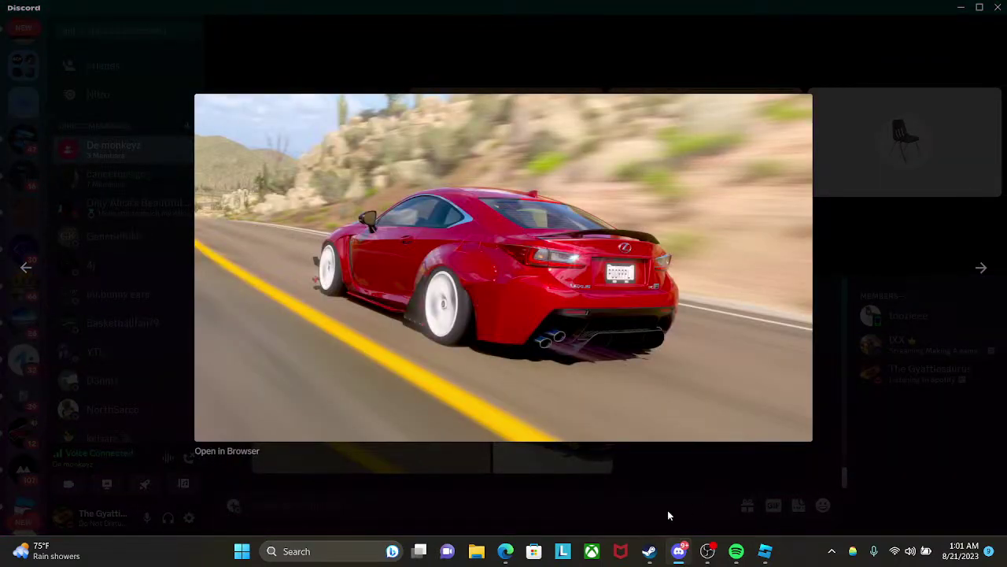
left_click(665, 516)
left_click(607, 460)
right_click(589, 309)
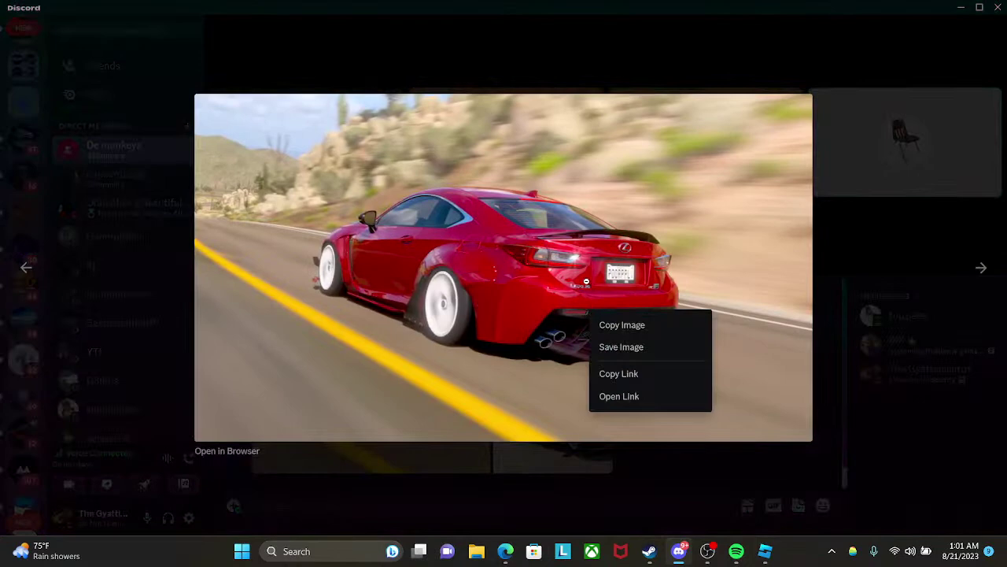
left_click(622, 324)
left_click(565, 474)
- Attach the copied Lexus picture to a new message in the De monkeyz chat, removing the duplicate attachments
key("BackSpace")
key("BackSpace")
key("BackSpace")
key("BackSpace")
key("BackSpace")
key("BackSpace")
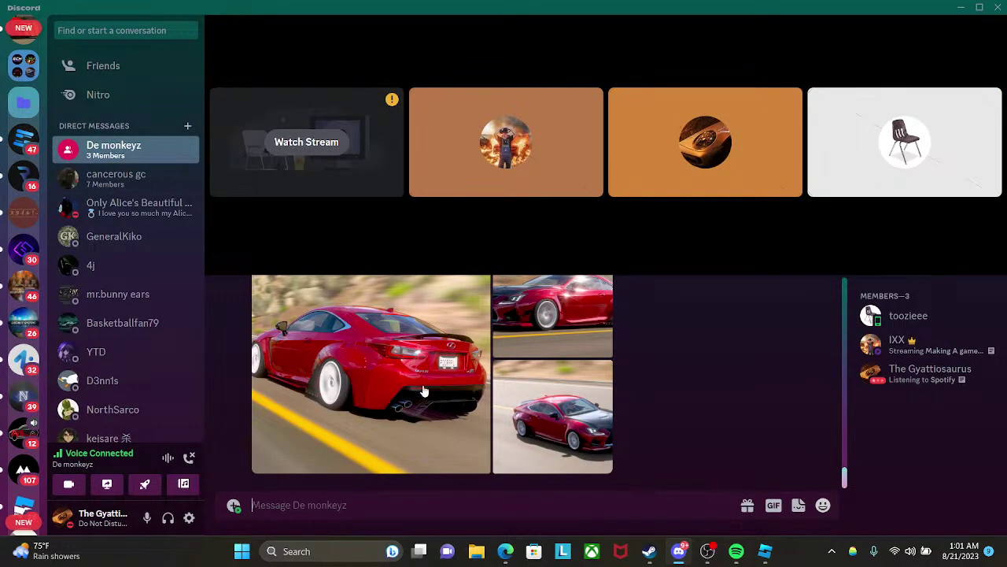
key("ctrl+v")
key("ctrl+v")
key("ctrl+v")
key("ctrl+v")
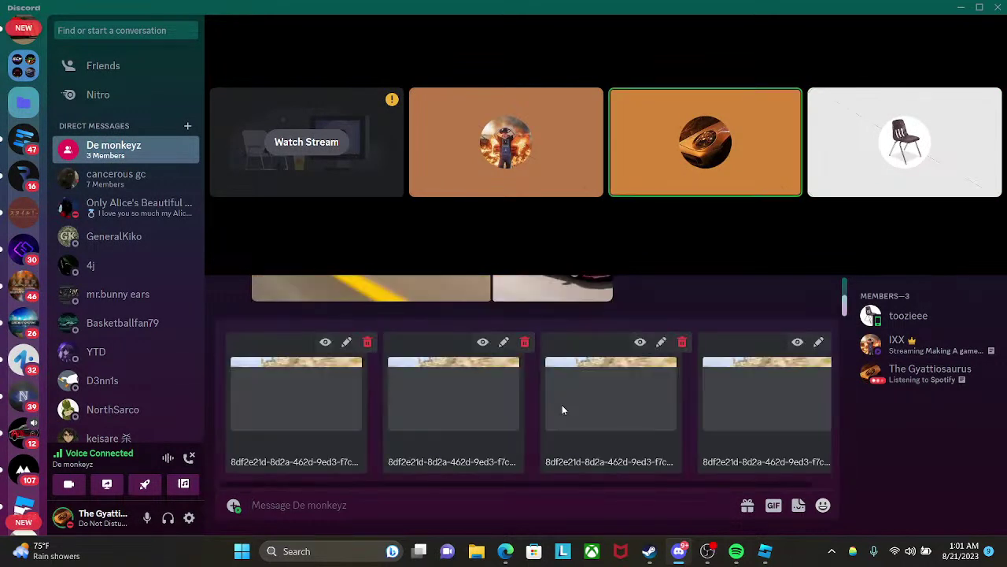
left_click(367, 343)
left_click(368, 351)
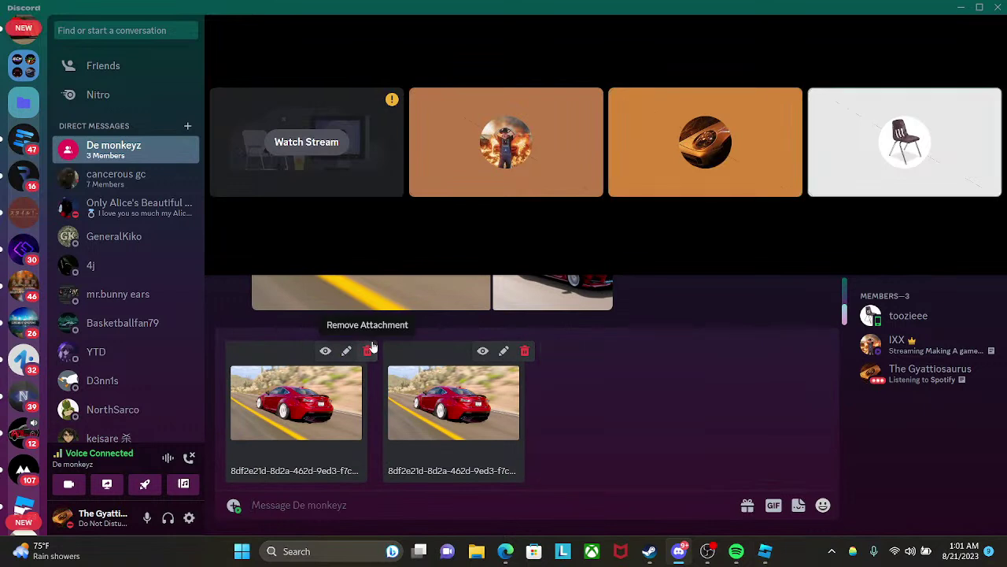
left_click(368, 352)
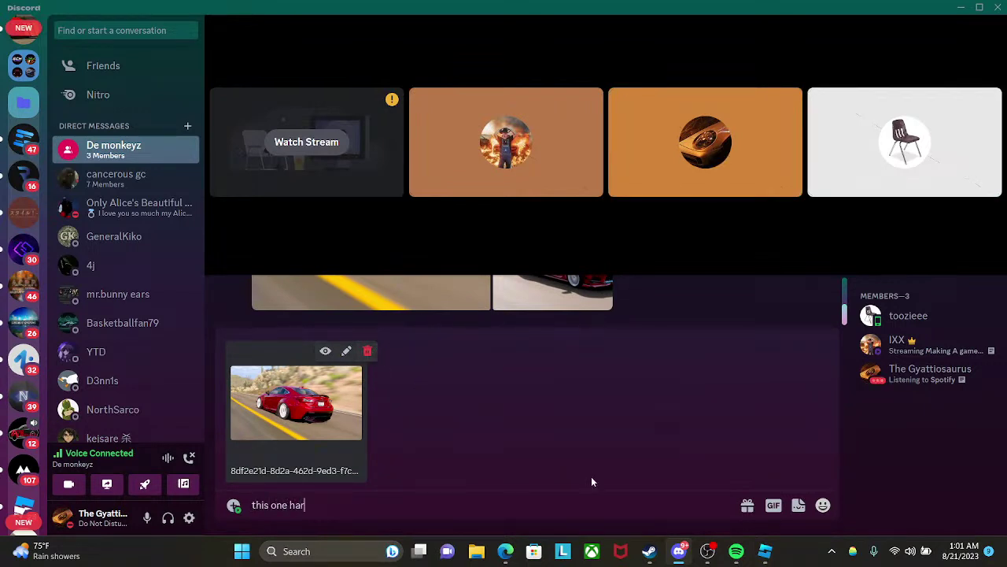
- Send the attached Lexus picture with the message "this one hard"
type("dc")
key("BackSpace")
key("Return")
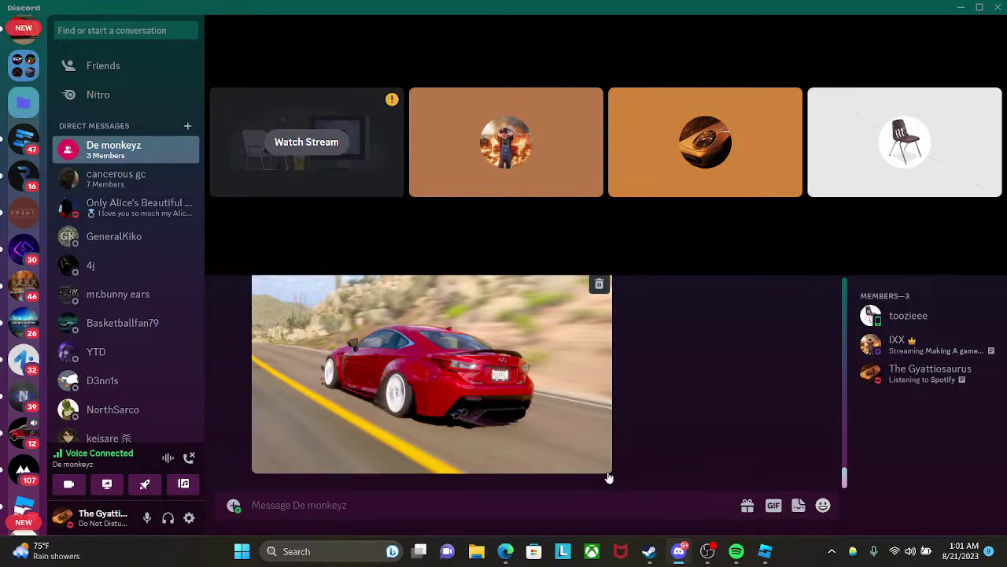
- Return to Roblox Studio, focus on a deciduous tree in the parking lot and examine the surrounding buildings and parking bays
left_click(771, 553)
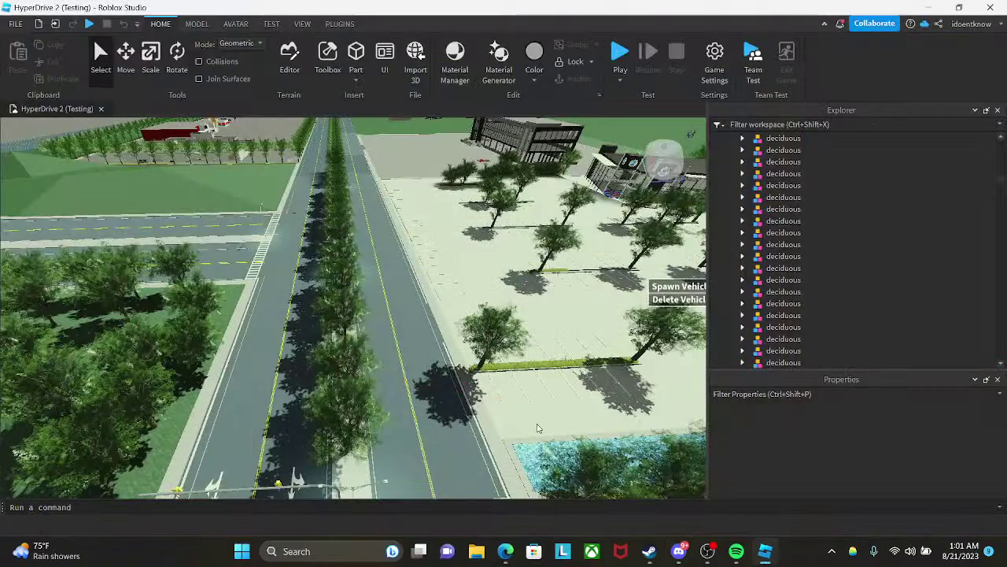
right_click_drag(539, 428, 499, 414)
left_click(497, 414)
key("f")
key("w")
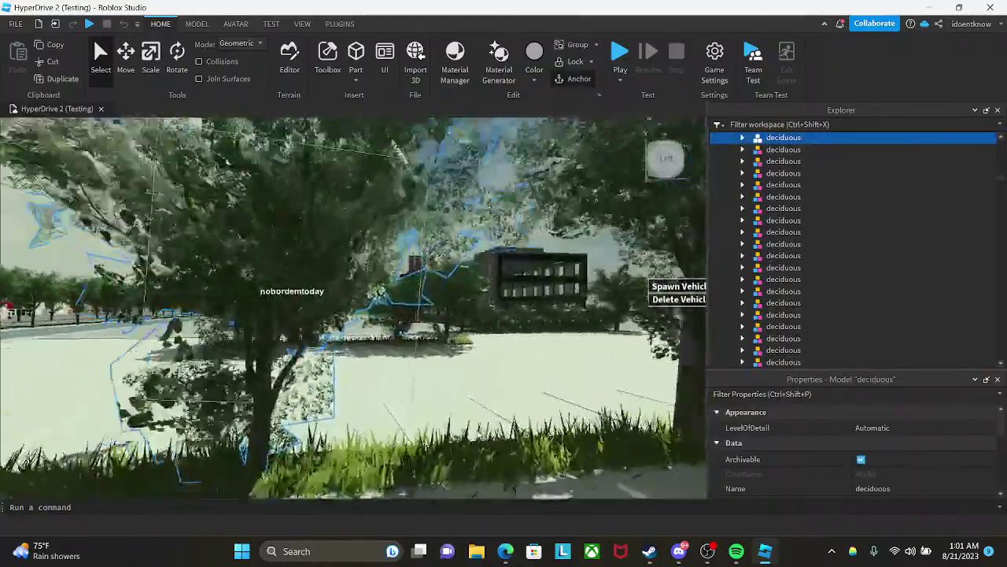
key("w")
right_click_drag(479, 434, 487, 402)
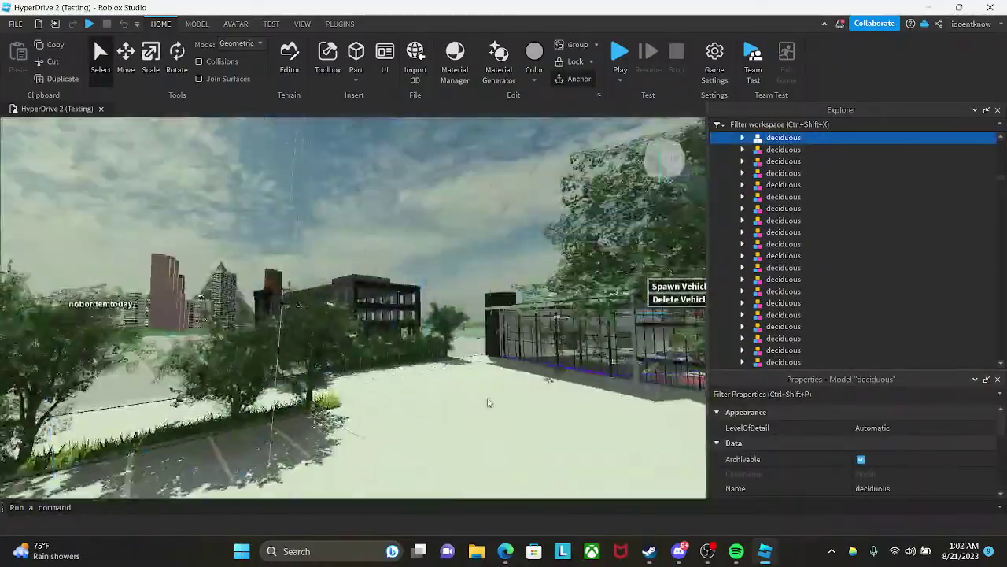
right_click_drag(441, 252, 451, 258)
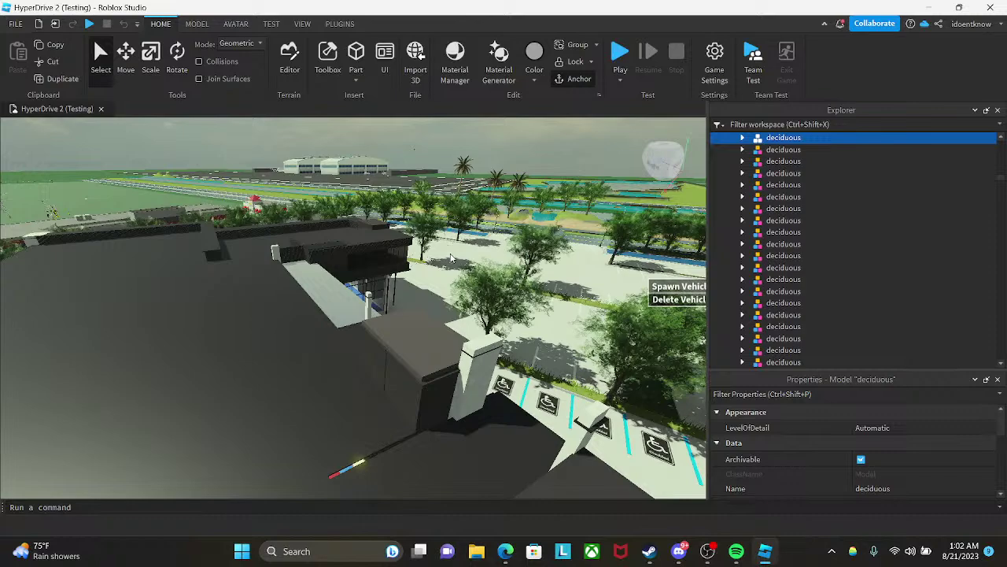
- Select the black metallic roof part beside the narrow gap and resize it sideways with the Scale tool
right_click_drag(452, 259, 445, 263)
key("w")
scroll(453, 256, "down", 2)
scroll(452, 257, "up", 2)
scroll(453, 256, "down", 1)
scroll(453, 257, "down", 2)
scroll(449, 260, "down", 1)
scroll(446, 263, "down", 2)
scroll(419, 283, "down", 2)
left_click(419, 283)
right_click_drag(387, 307, 386, 307)
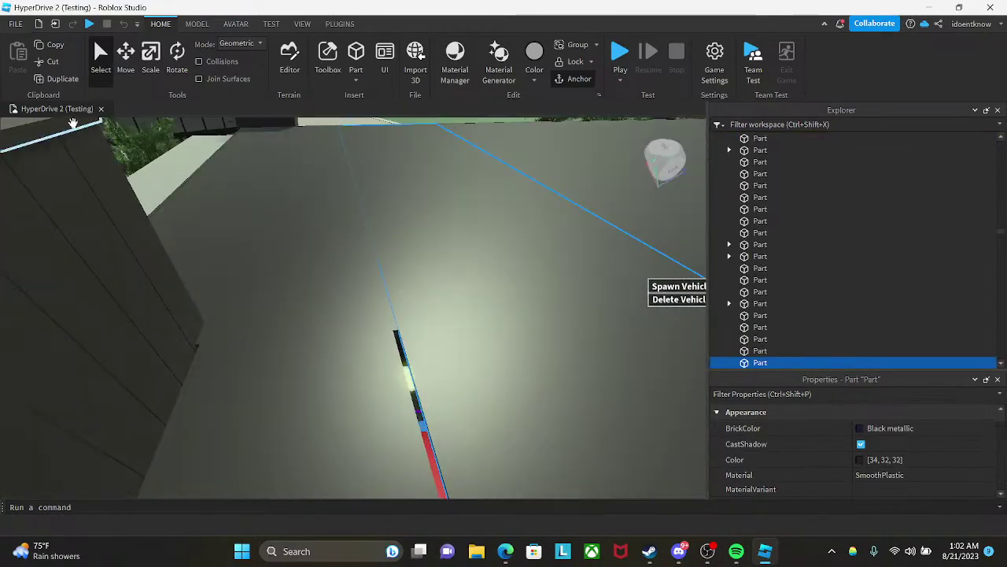
left_click(152, 78)
scroll(331, 180, "down", 2)
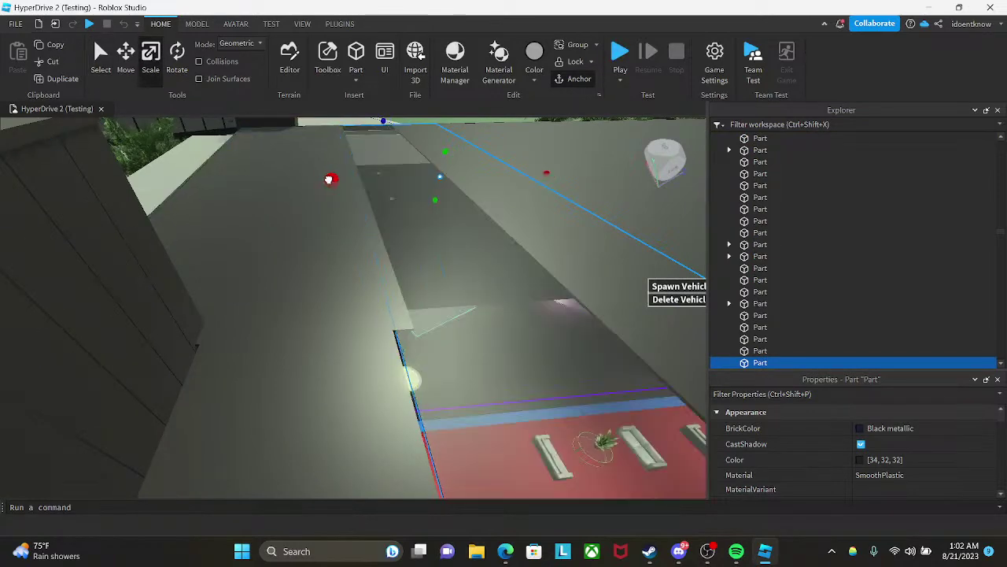
left_click_drag(329, 179, 327, 179)
right_click_drag(359, 130, 359, 130)
left_click(357, 125)
right_click(356, 92)
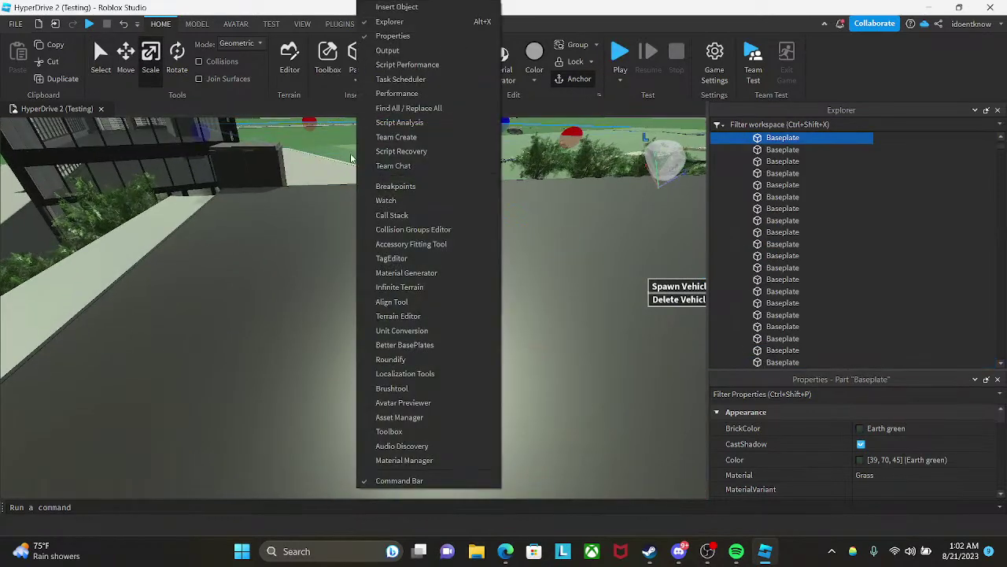
left_click(393, 166)
right_click_drag(193, 142, 194, 142)
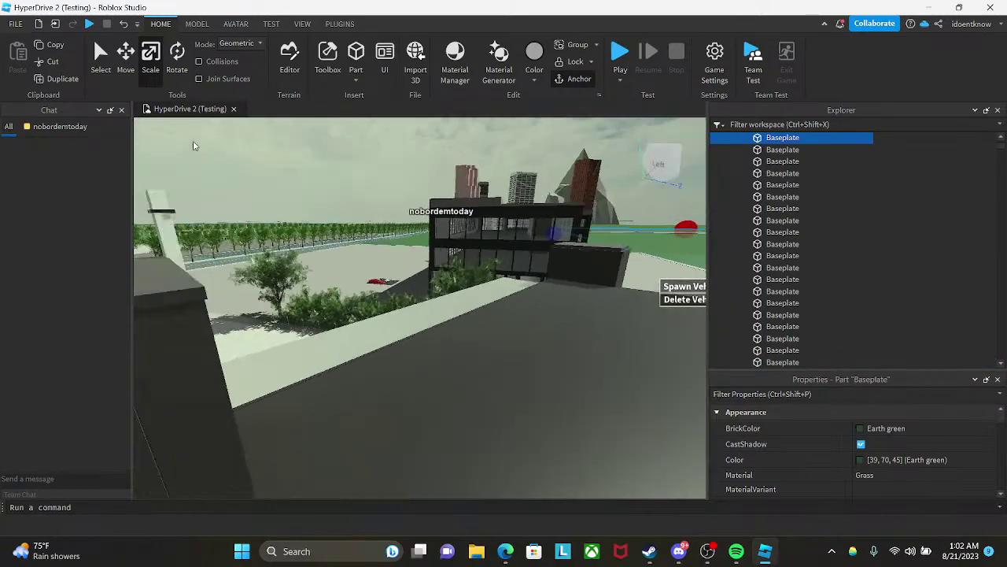
left_click(121, 110)
left_click(445, 186)
right_click_drag(446, 186, 446, 186)
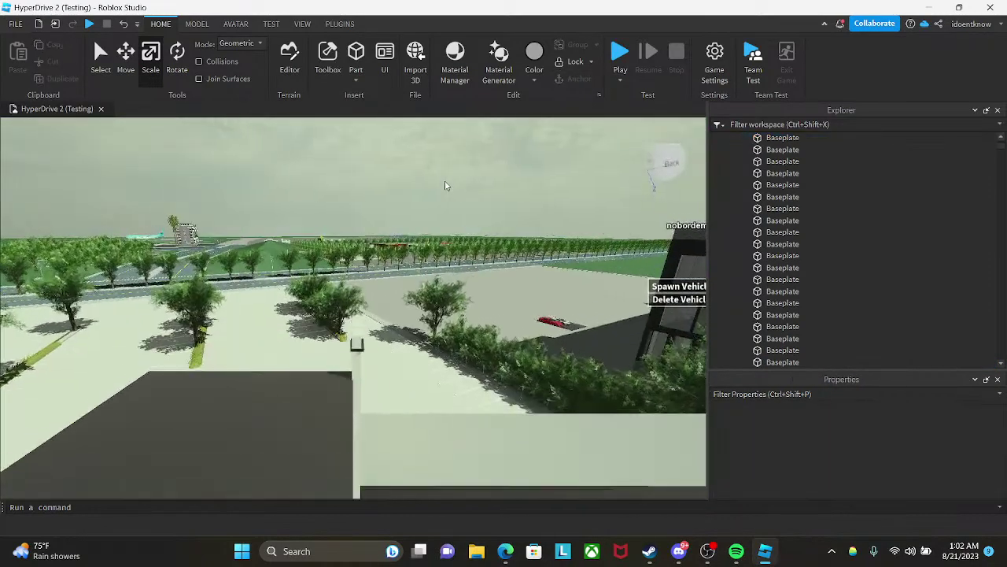
- Switch to Discord and view the front and rear pictures of the dark Lamborghini in the De monkeyz chat
left_click(679, 551)
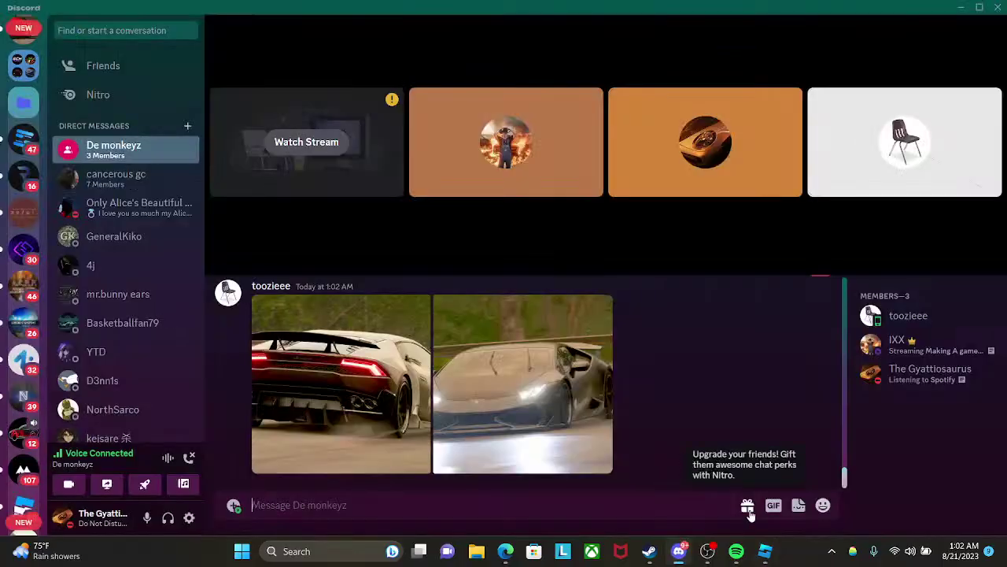
left_click(574, 409)
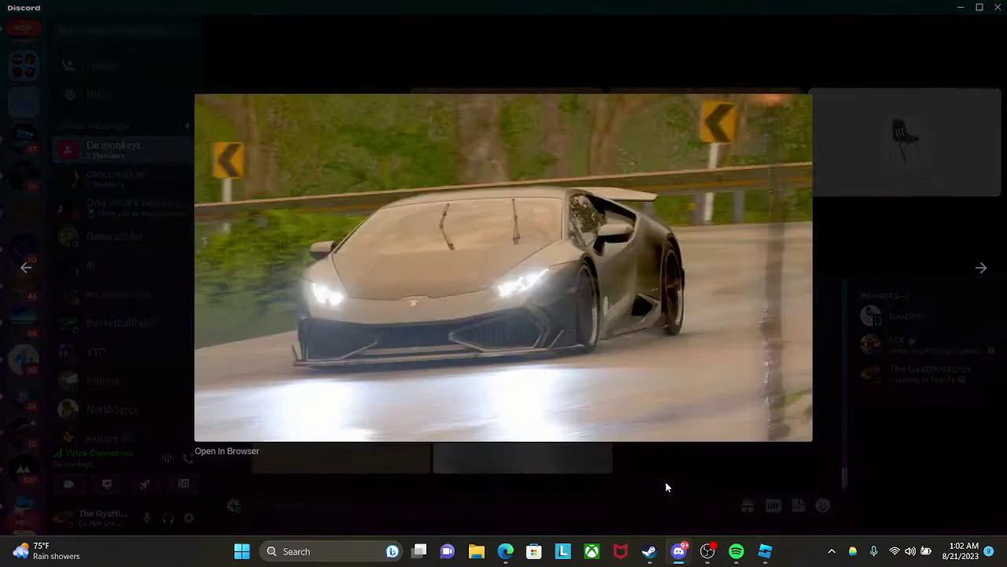
key("Escape")
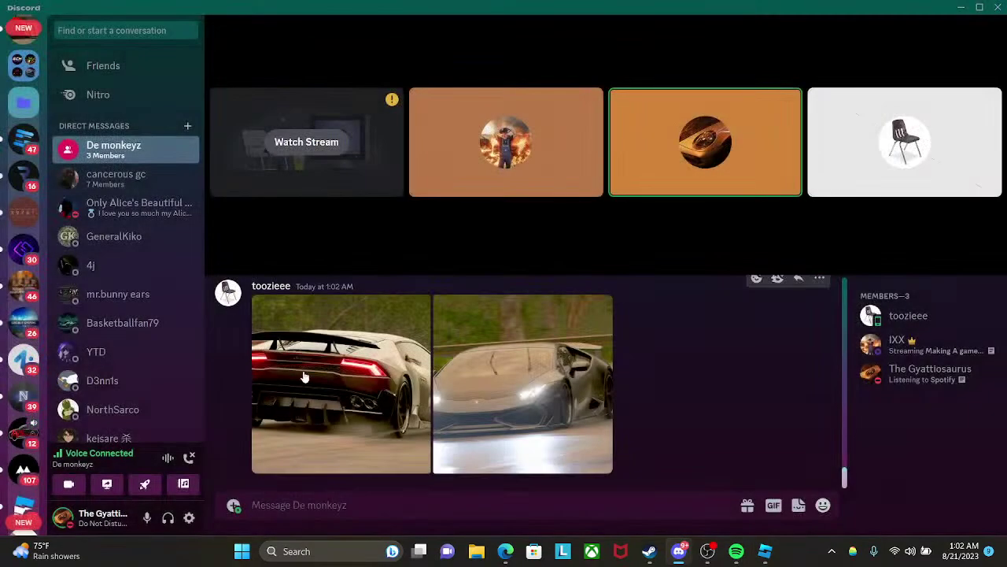
left_click(429, 381)
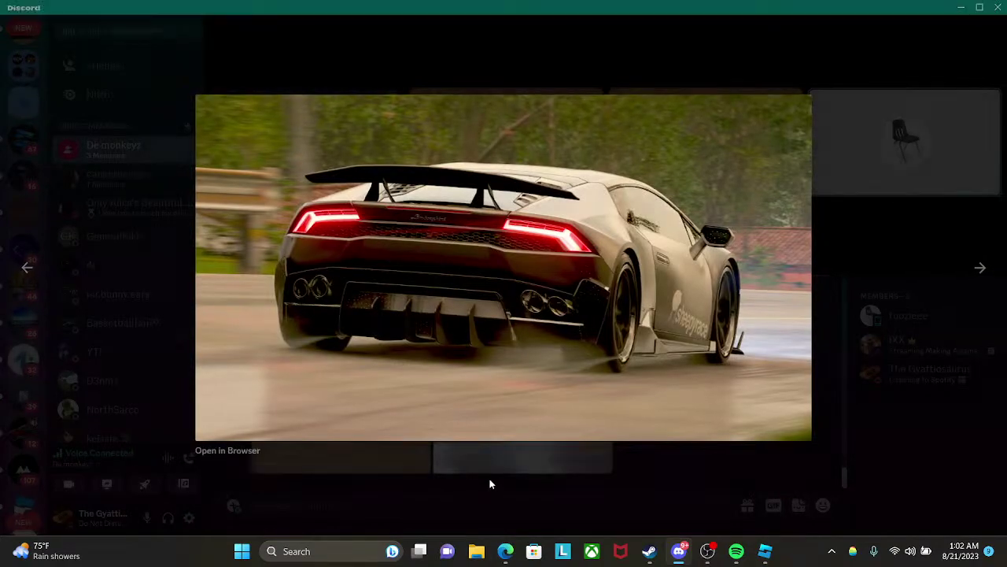
key("Escape")
- Switch to the Edge browser, look through the open pages and bring up the YouTube home page
left_click(505, 551)
left_click(440, 11)
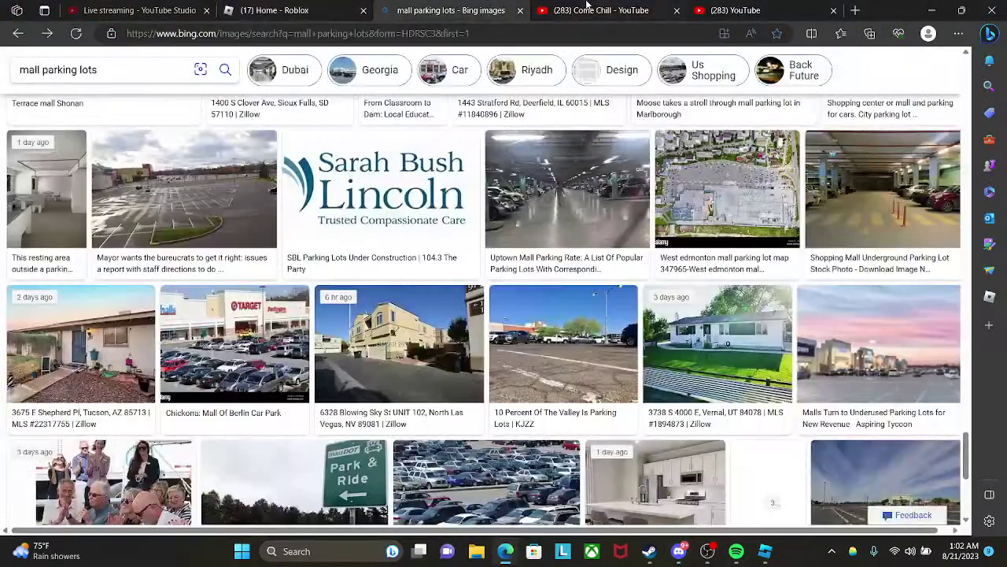
left_click(602, 11)
left_click(716, 10)
left_click(276, 10)
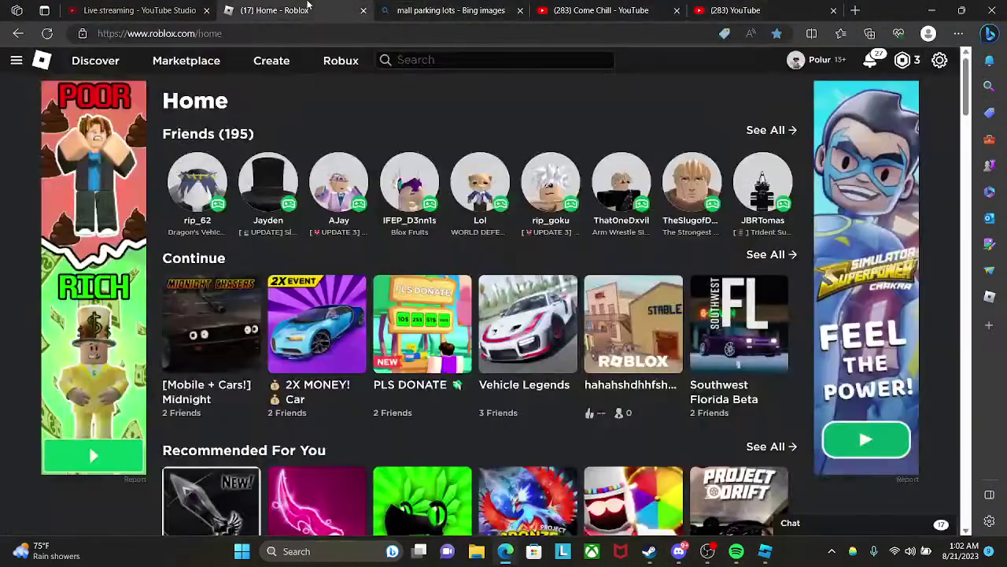
left_click(134, 10)
left_click(295, 6)
left_click(510, 5)
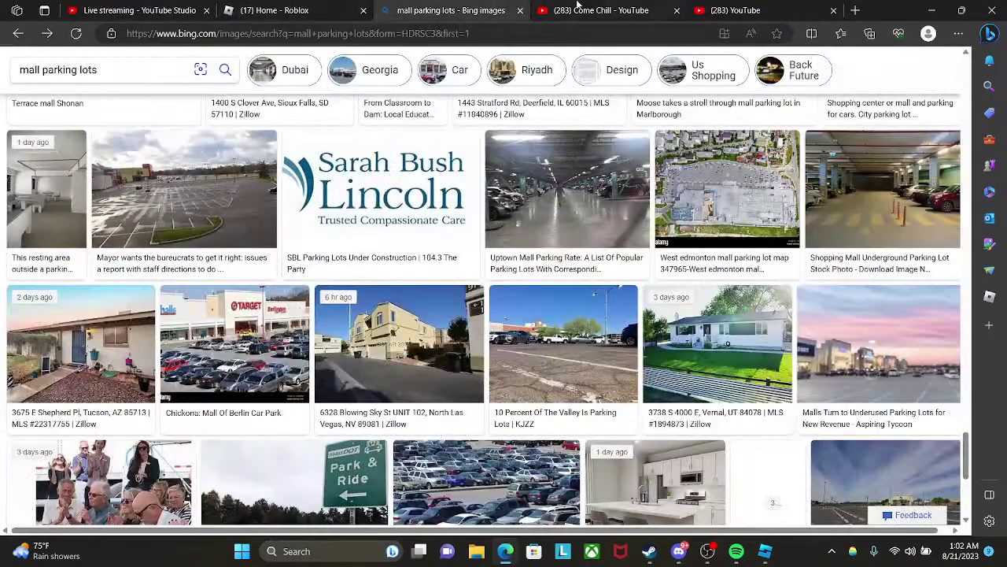
left_click(580, 5)
left_click(750, 6)
- Search YouTube for "showrooms for assetto" and preview the first video results
left_click(394, 66)
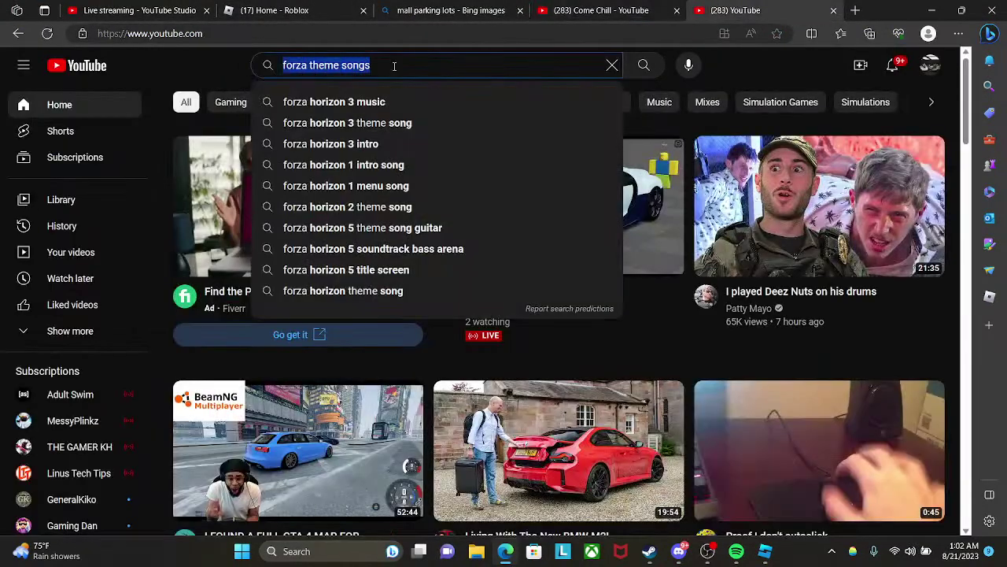
type("sh")
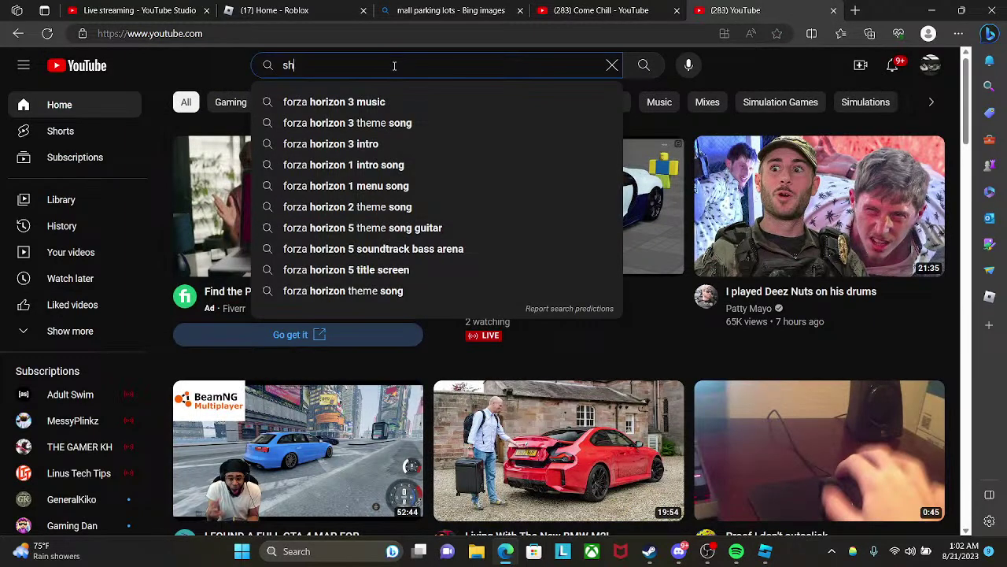
type("owrooms for")
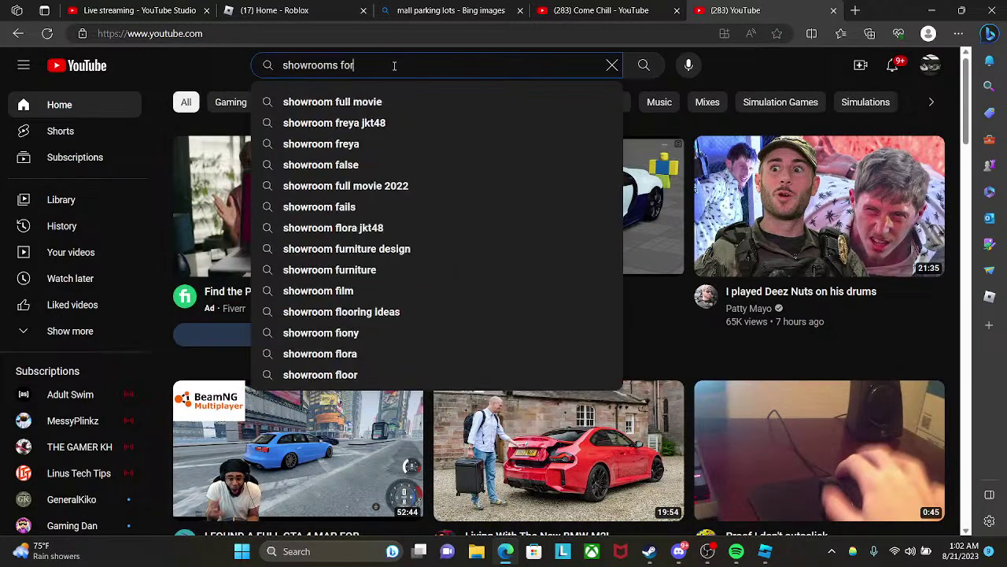
type(" assetto")
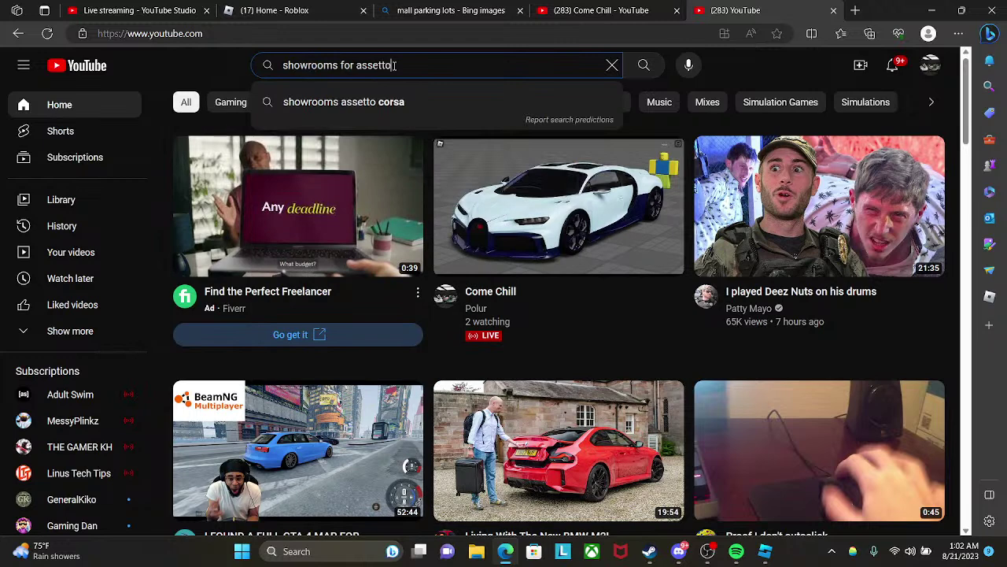
key("Return")
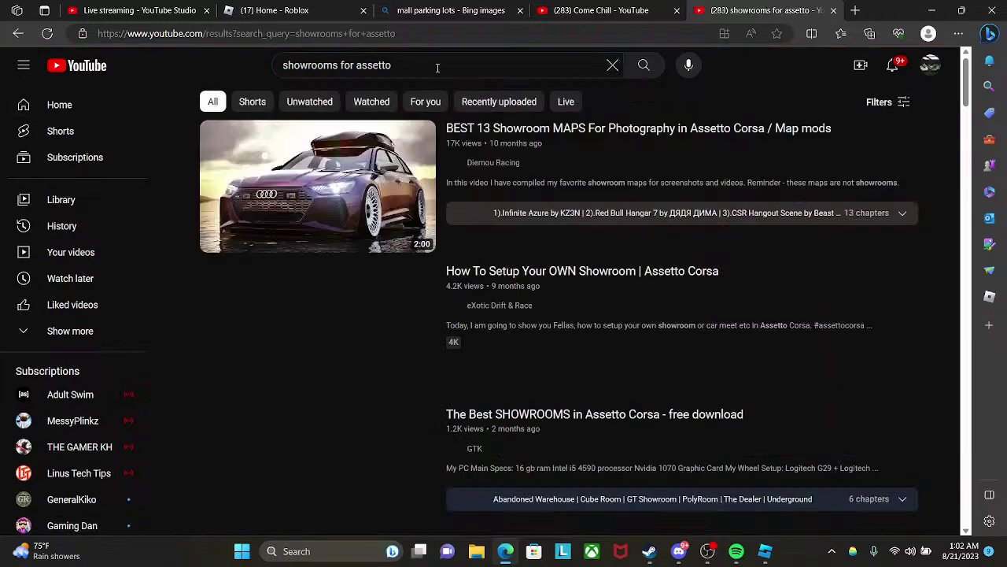
mouse_move(327, 211)
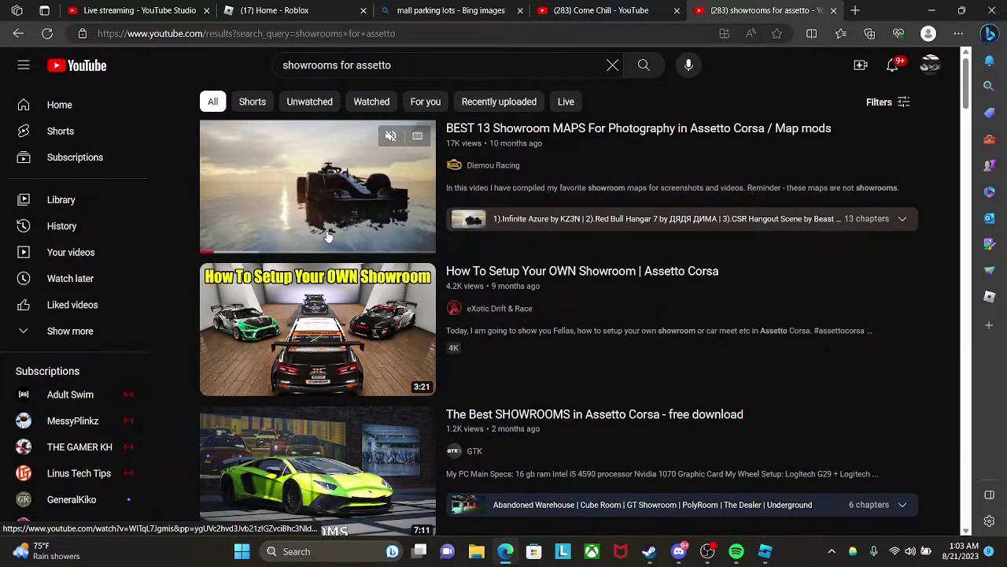
mouse_move(261, 255)
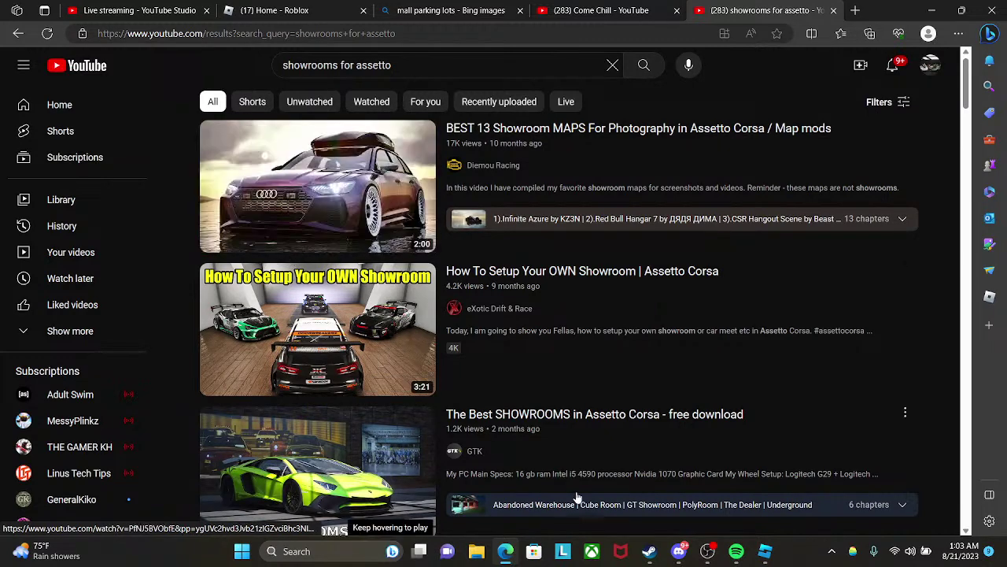
- Return to Discord and enlarge the rear and front pictures of the dark Lamborghini once more
left_click(689, 560)
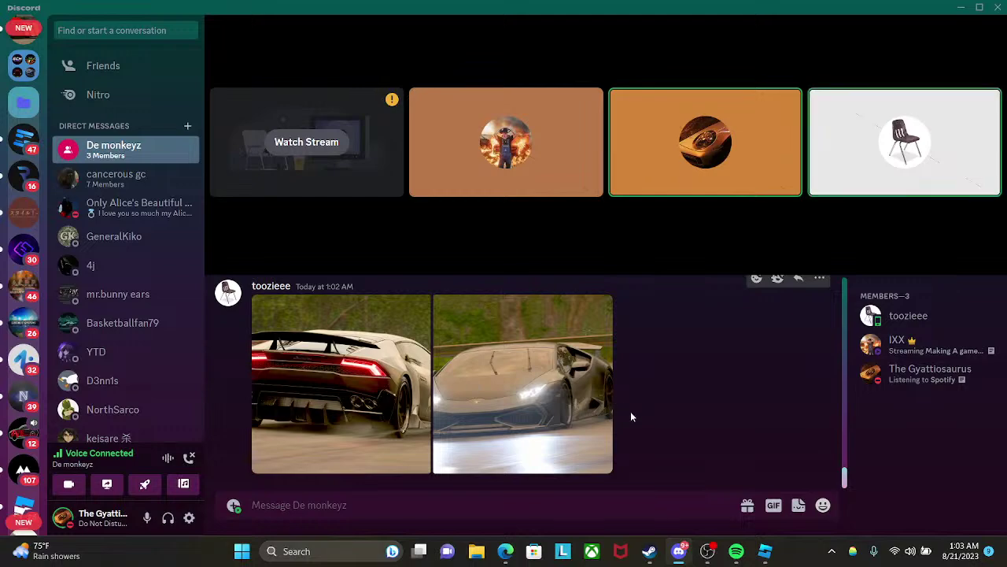
scroll(630, 411, "up", 3)
scroll(626, 422, "down", 3)
left_click(580, 434)
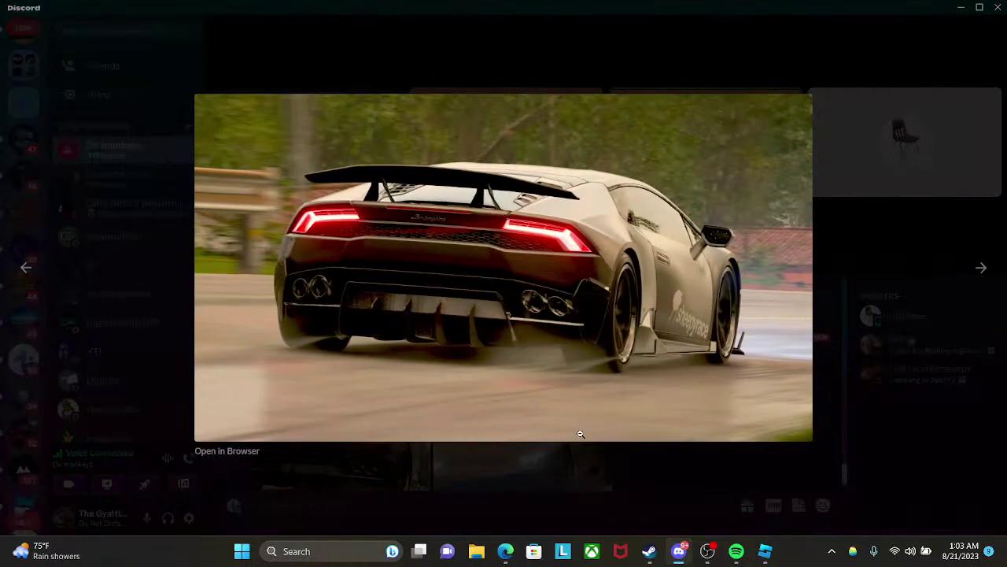
left_click(562, 464)
left_click(504, 472)
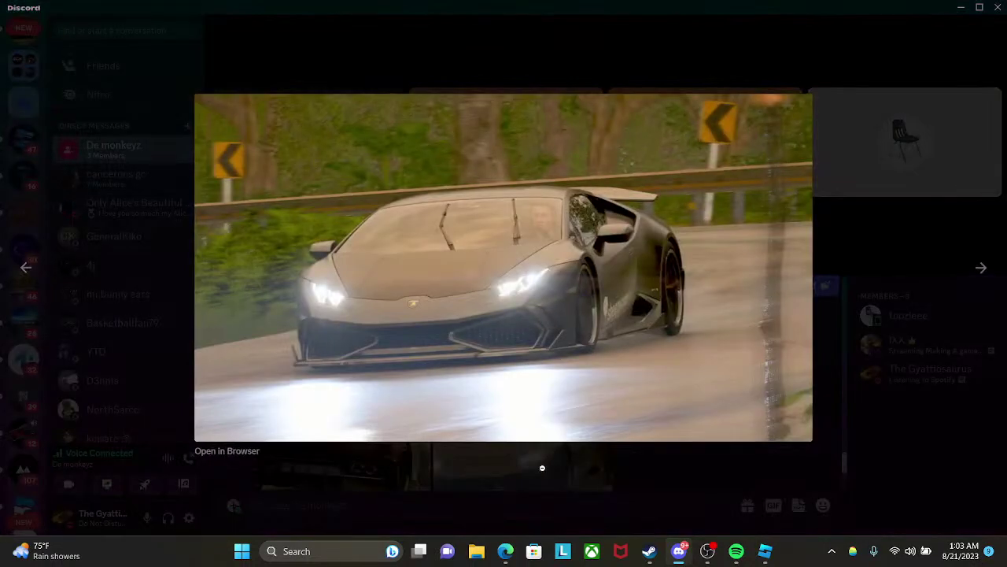
left_click(542, 465)
- View the newly posted pictures of the white Lamborghini with purple wheels one by one in the De monkeyz chat
scroll(508, 455, "down", 3)
left_click(443, 425)
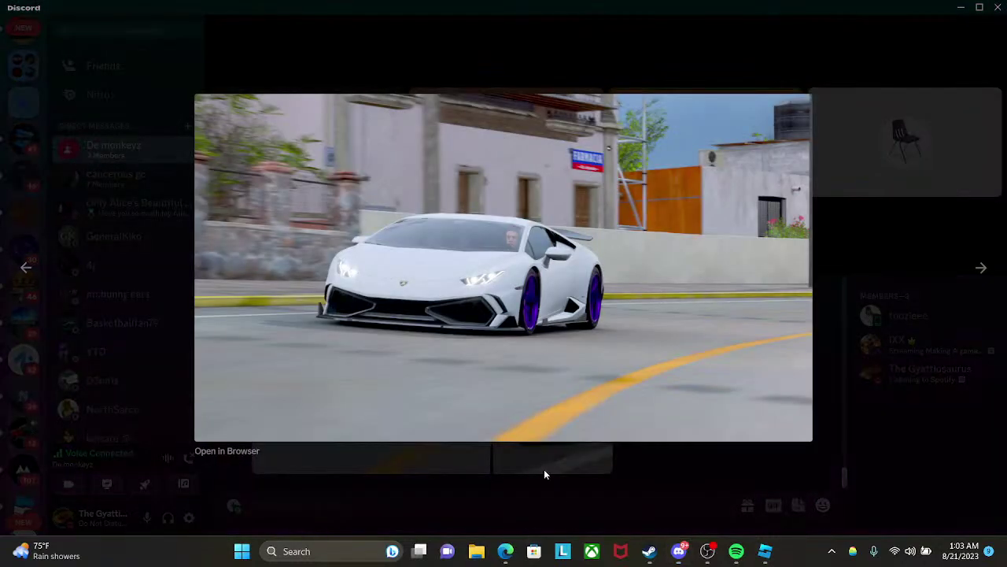
left_click(544, 473)
left_click(548, 421)
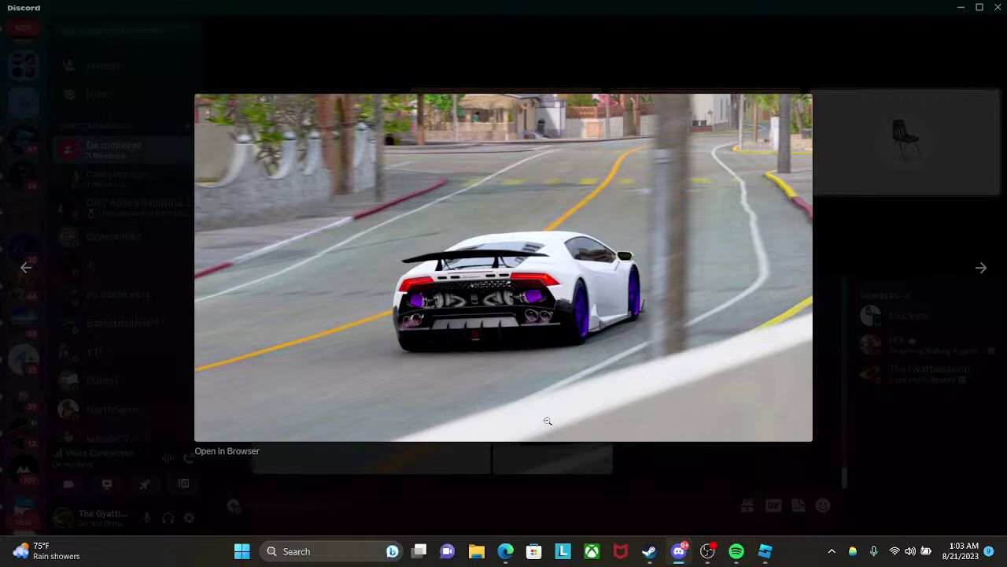
left_click(627, 462)
left_click(589, 432)
left_click(592, 457)
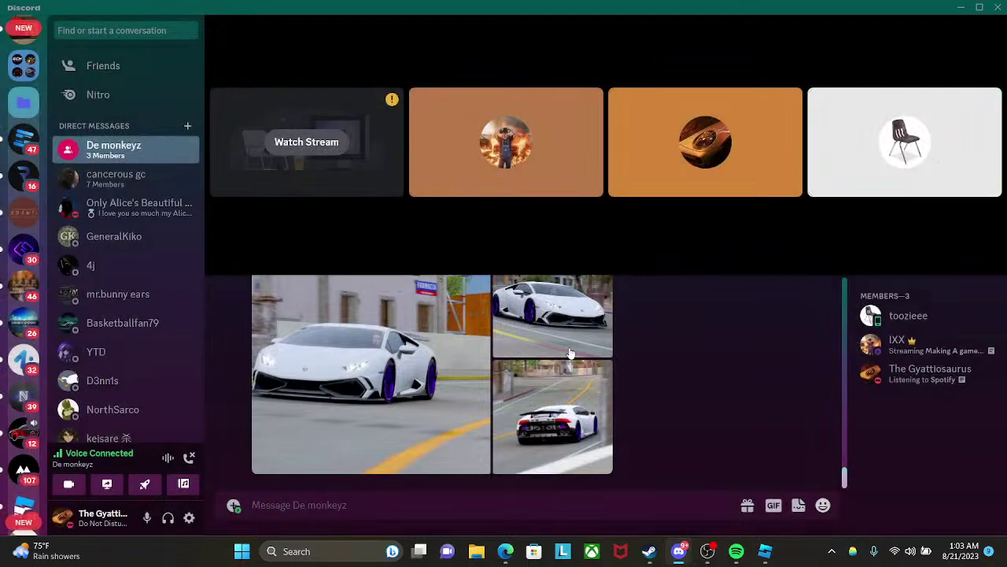
left_click(592, 456)
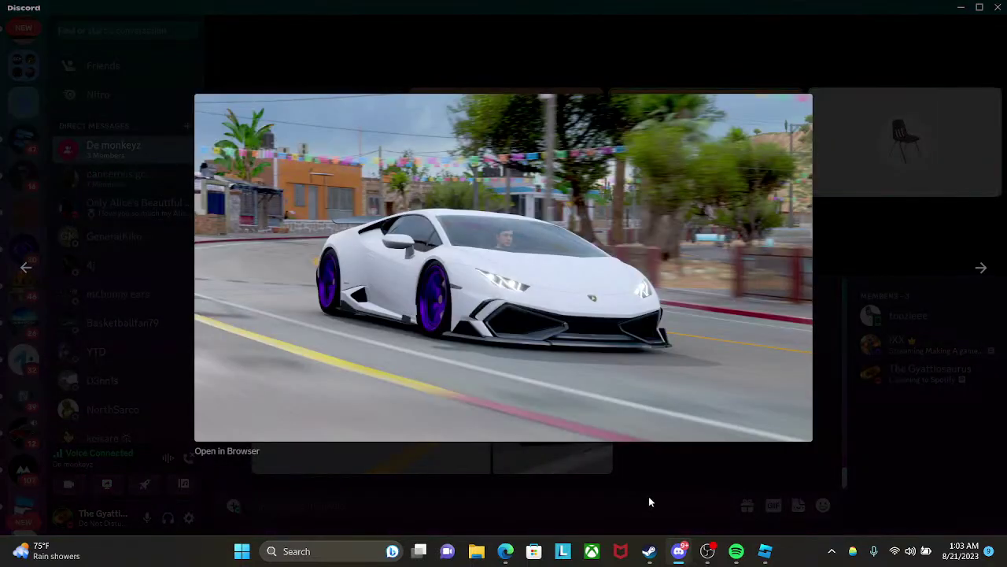
left_click(648, 501)
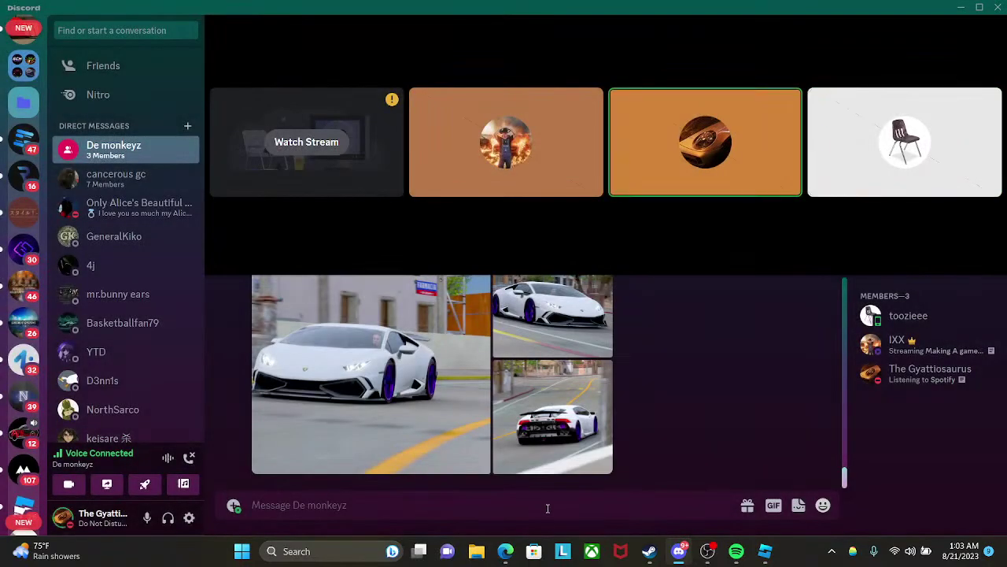
- Return to the YouTube results in Edge and examine the listed videos for Assetto Corsa showroom and photo maps
left_click(506, 550)
scroll(563, 350, "down", 3)
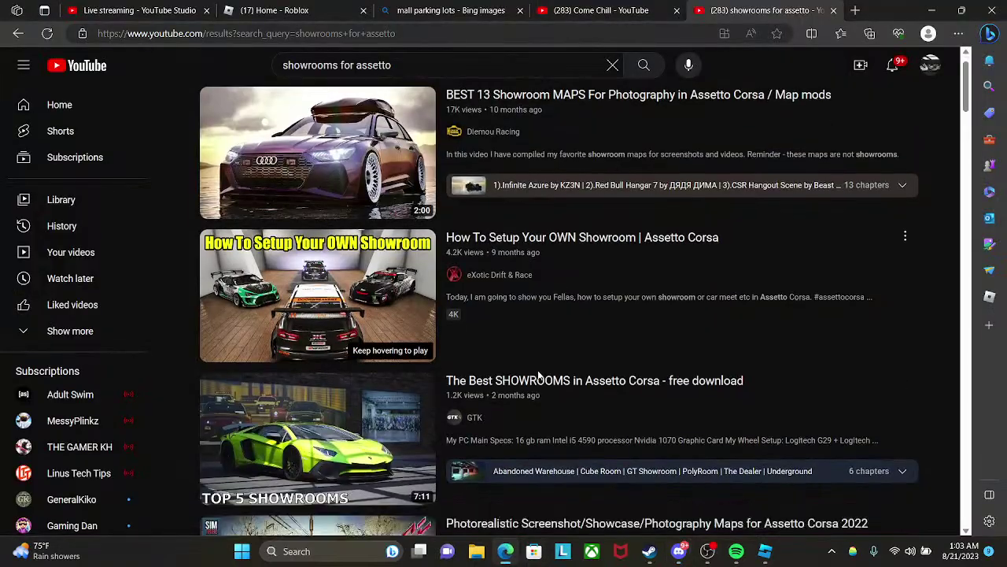
scroll(563, 350, "down", 5)
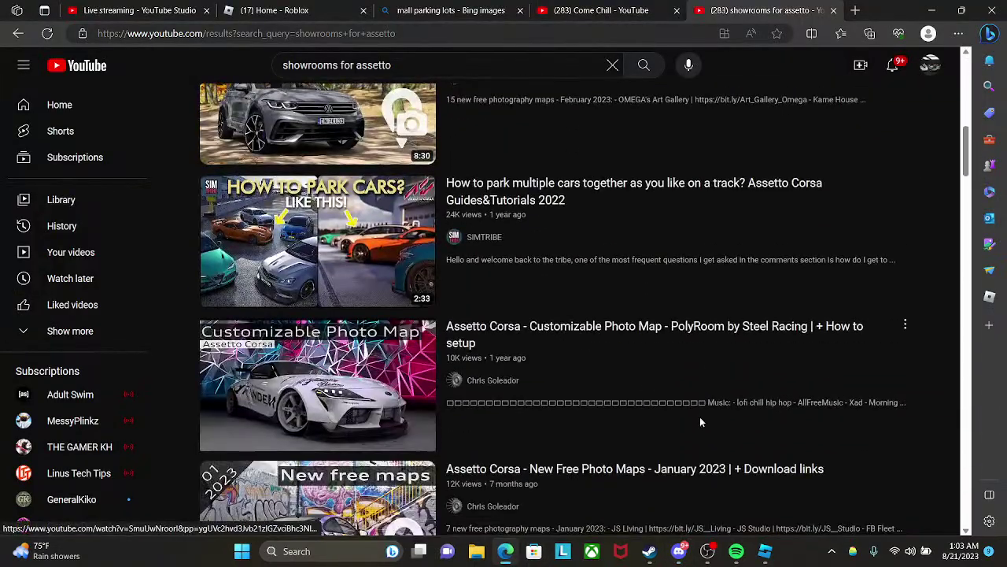
scroll(543, 425, "down", 3)
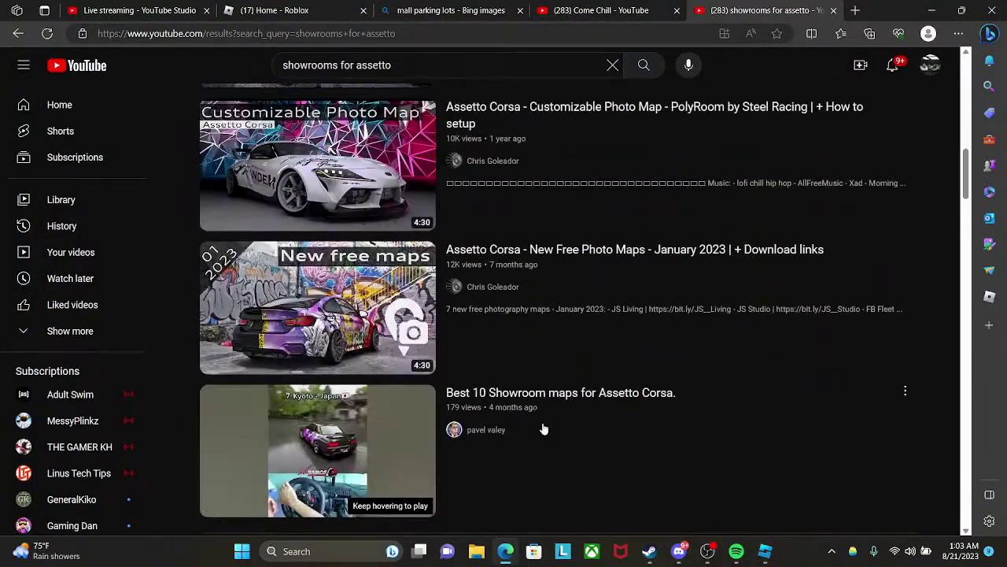
mouse_move(550, 425)
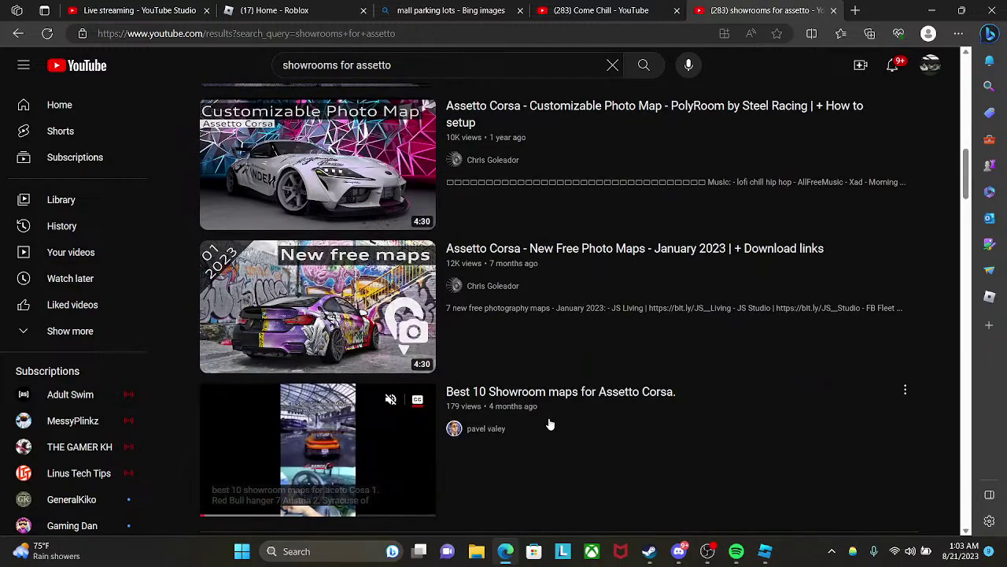
scroll(555, 417, "down", 5)
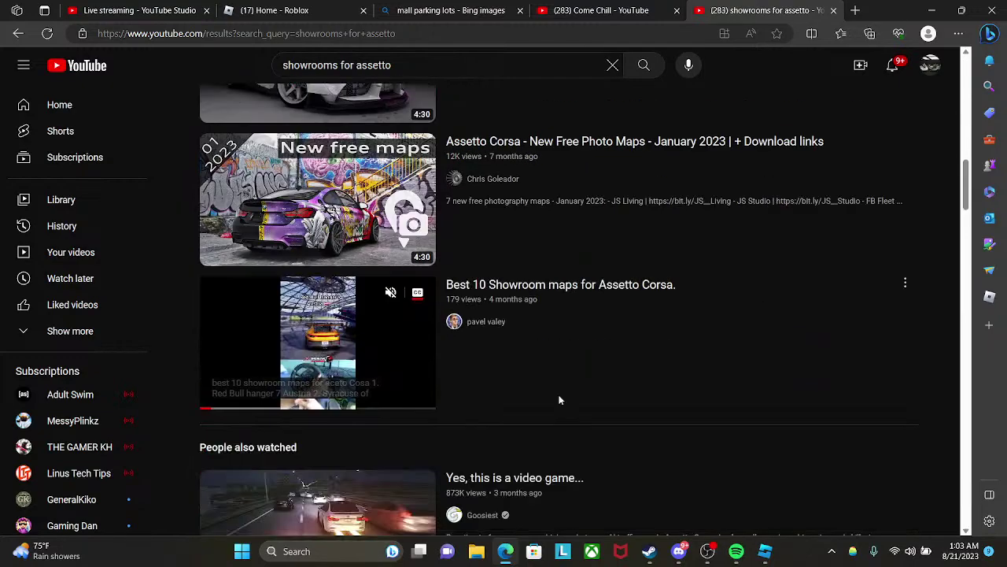
scroll(560, 402, "down", 8)
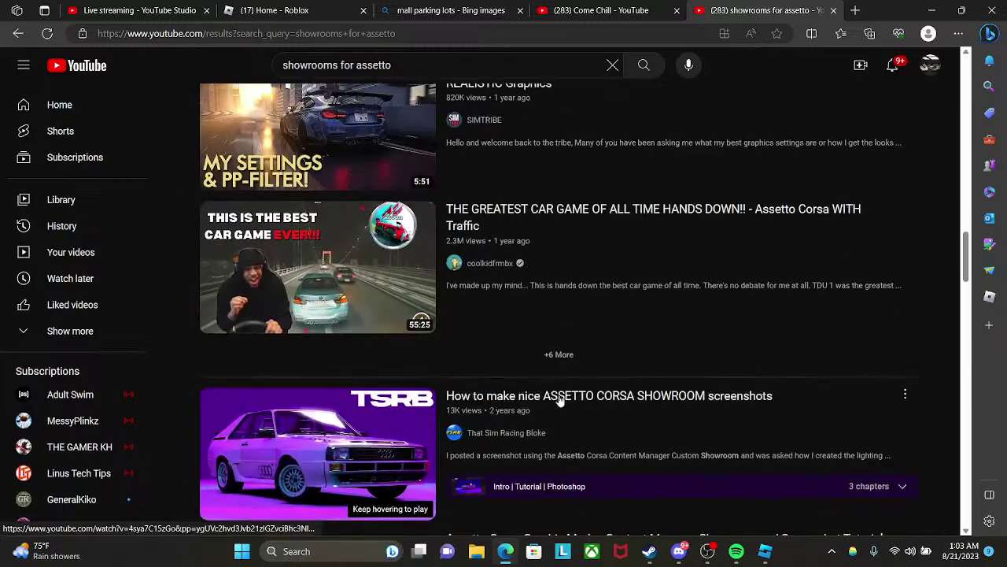
scroll(572, 394, "down", 7)
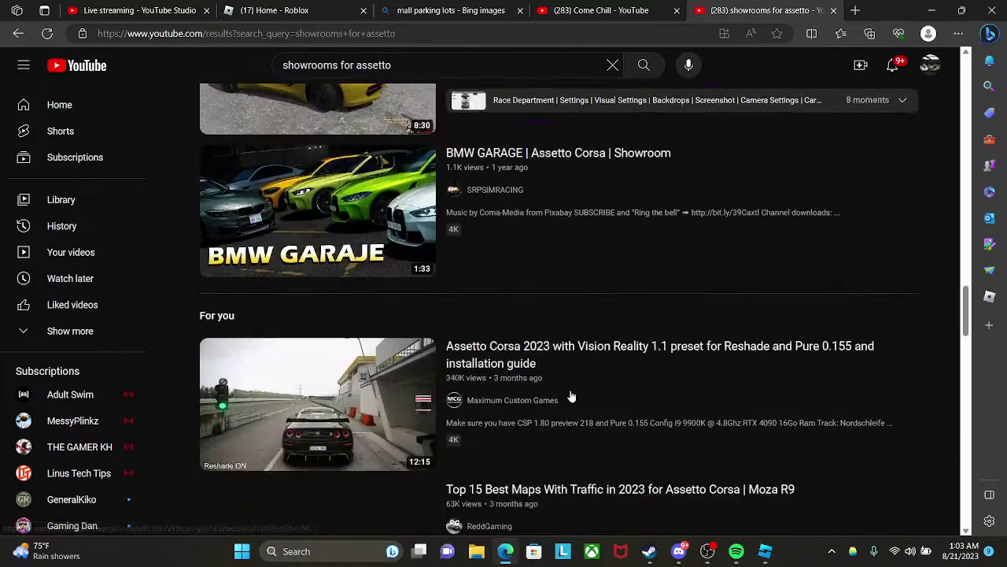
scroll(581, 394, "down", 6)
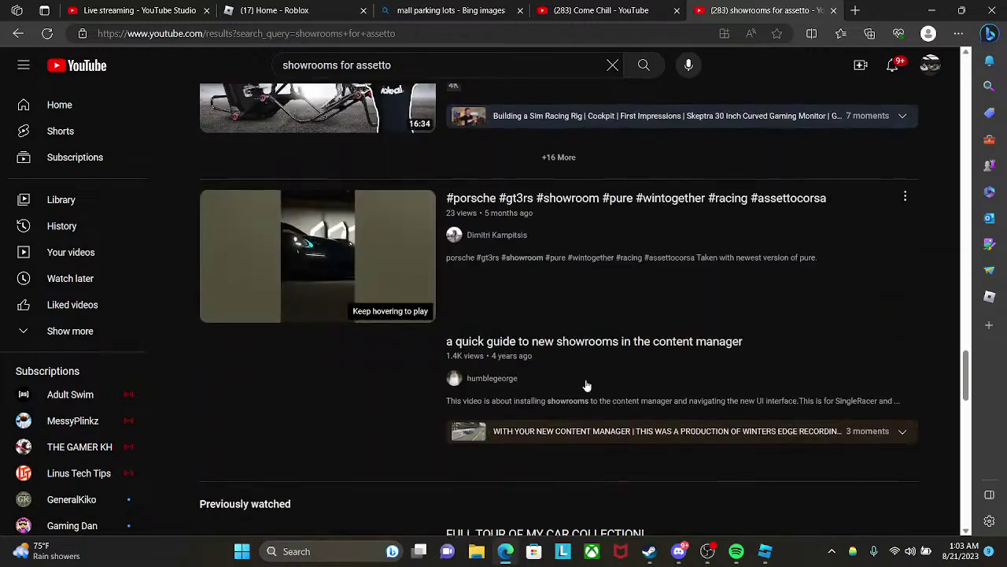
- Examine more of the "showrooms for assetto" results, including the content manager guide and the previously watched videos
scroll(586, 385, "down", 1)
scroll(585, 385, "up", 2)
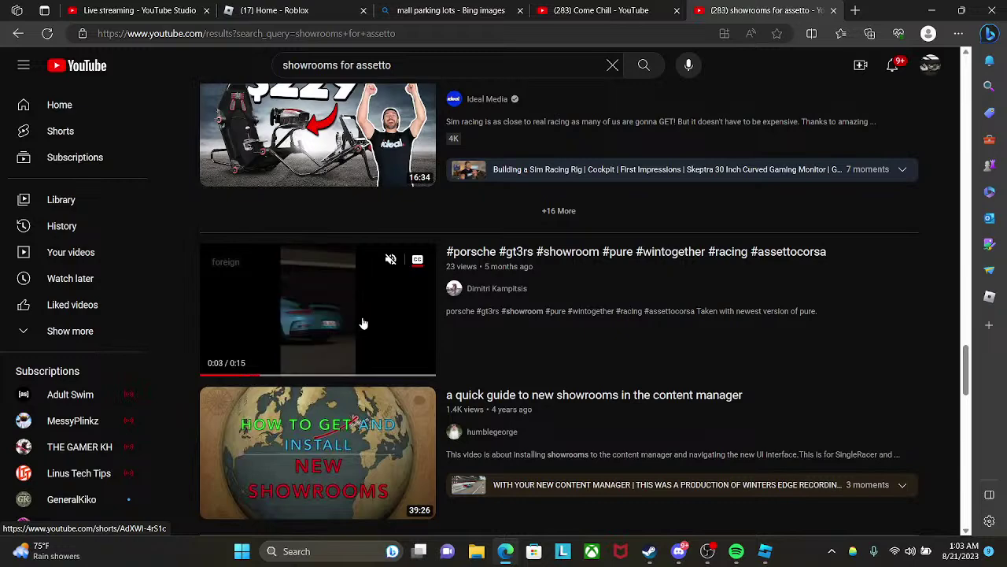
scroll(385, 456, "down", 3)
scroll(670, 412, "down", 3)
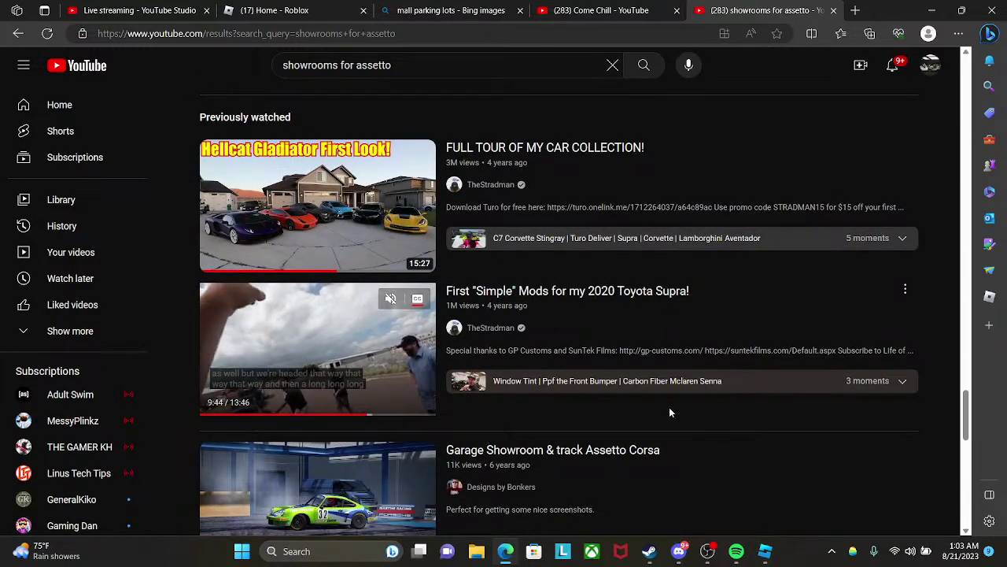
scroll(670, 413, "up", 10)
scroll(671, 412, "up", 5)
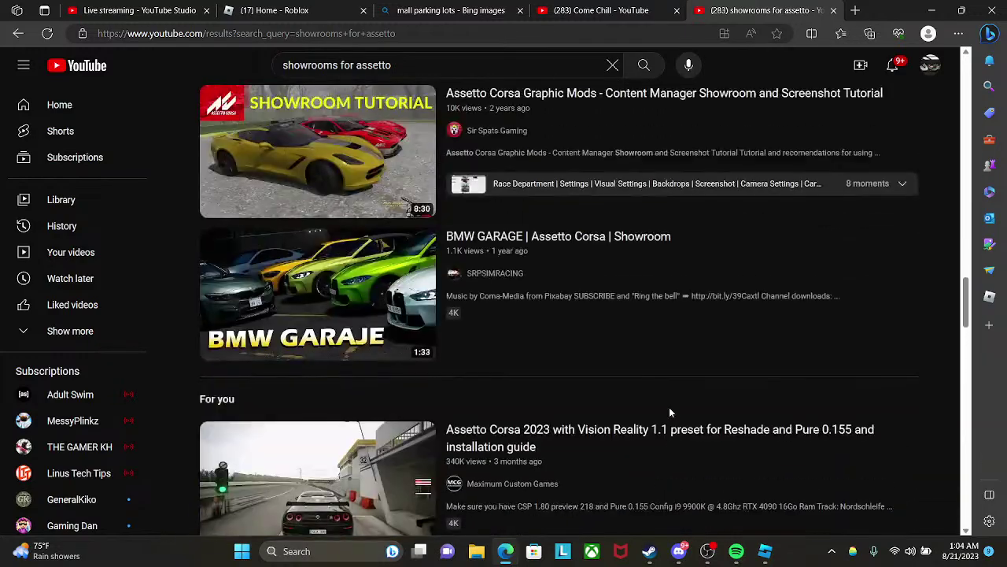
- Switch to Discord and open the direct conversation with the contact about getting smooth Assetto shots with freecam
left_click(682, 552)
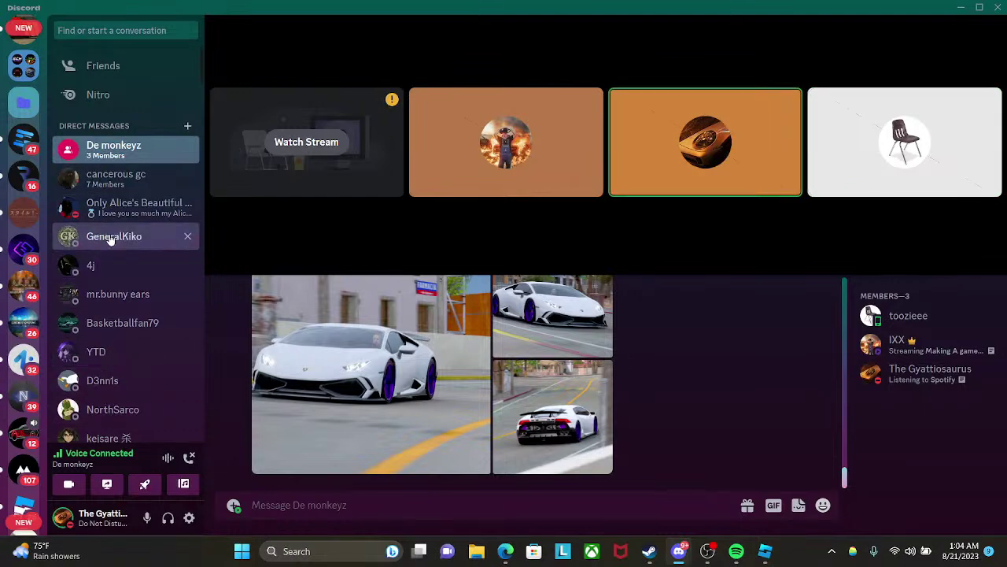
scroll(116, 303, "down", 3)
scroll(115, 341, "down", 1)
left_click(115, 299)
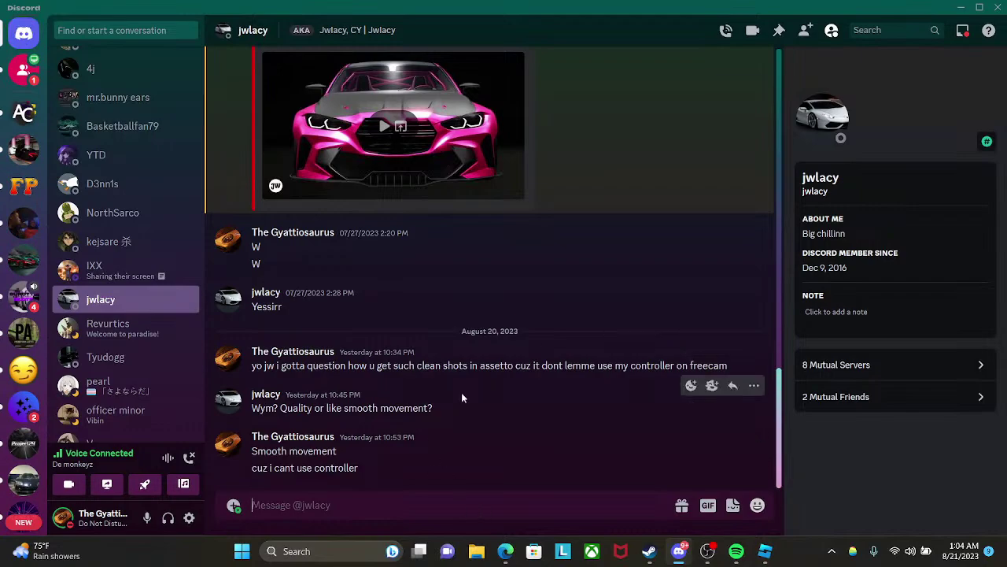
- Return to the YouTube results in Edge and open the video "Assetto Corsa - New Free Photo Maps - January 2023" with its sound muted
left_click(505, 551)
scroll(641, 343, "down", 3)
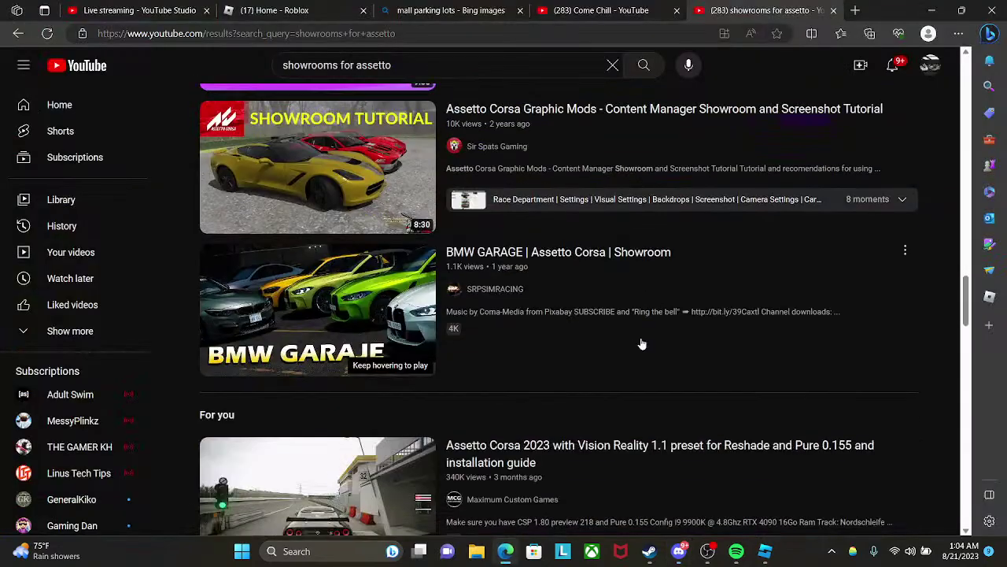
scroll(642, 343, "up", 3)
scroll(642, 342, "down", 5)
scroll(642, 343, "up", 3)
scroll(641, 342, "down", 3)
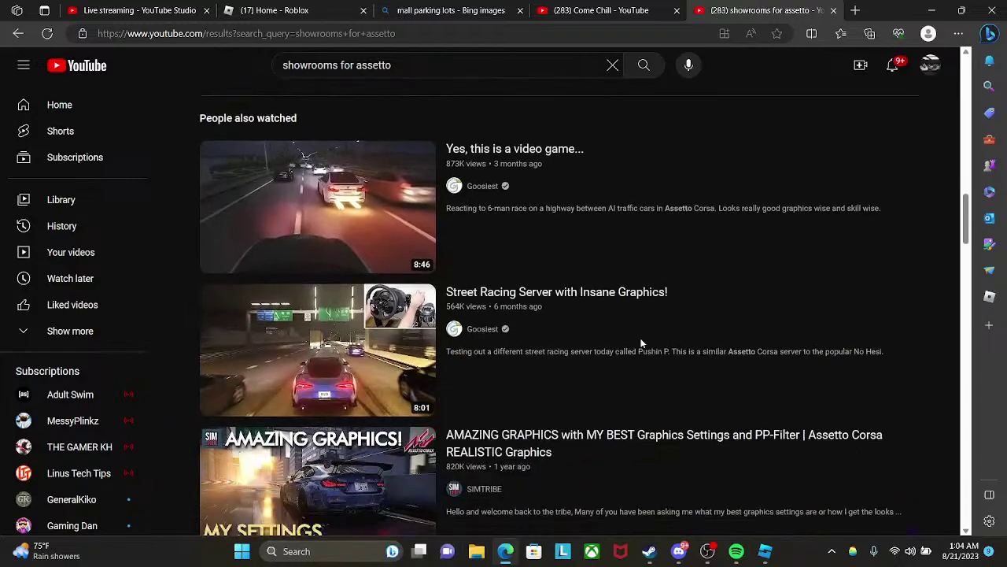
scroll(641, 343, "up", 6)
scroll(642, 345, "up", 4)
scroll(643, 344, "down", 3)
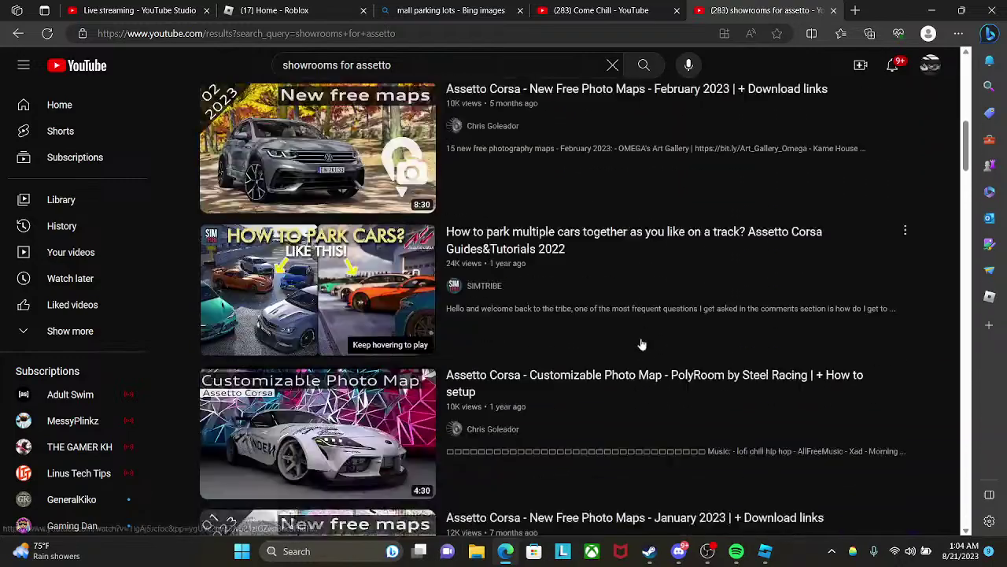
scroll(642, 345, "down", 1)
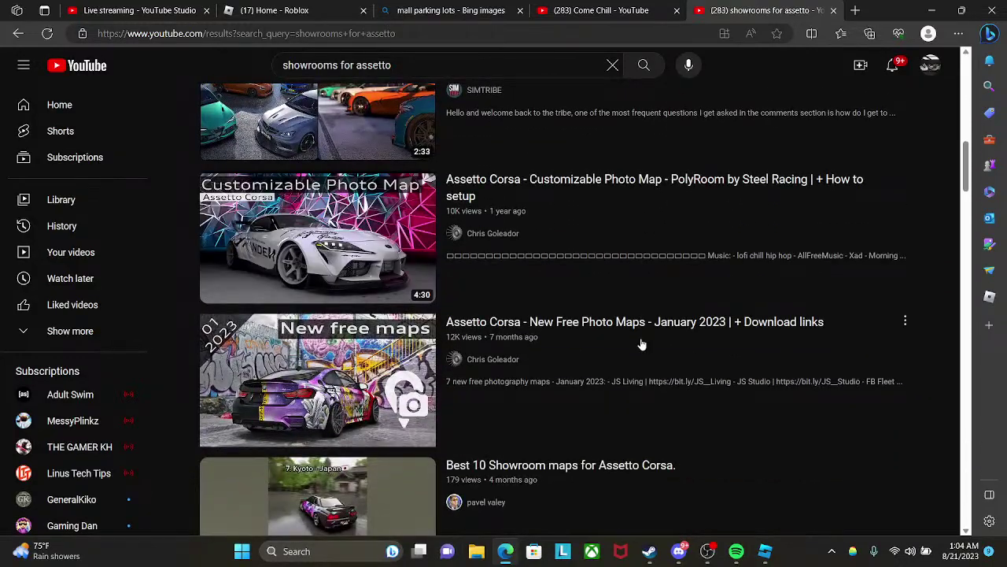
left_click(346, 370)
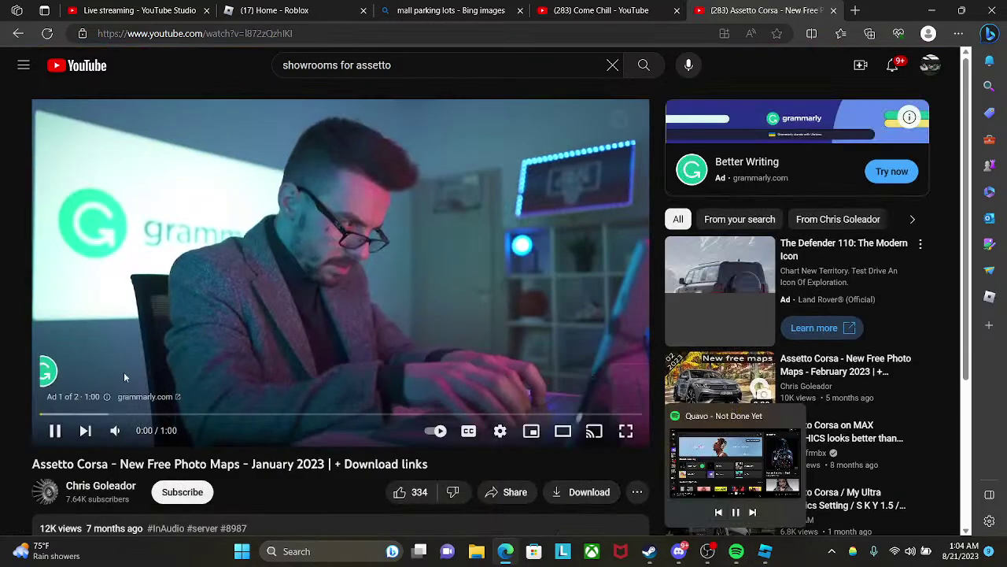
left_click(116, 430)
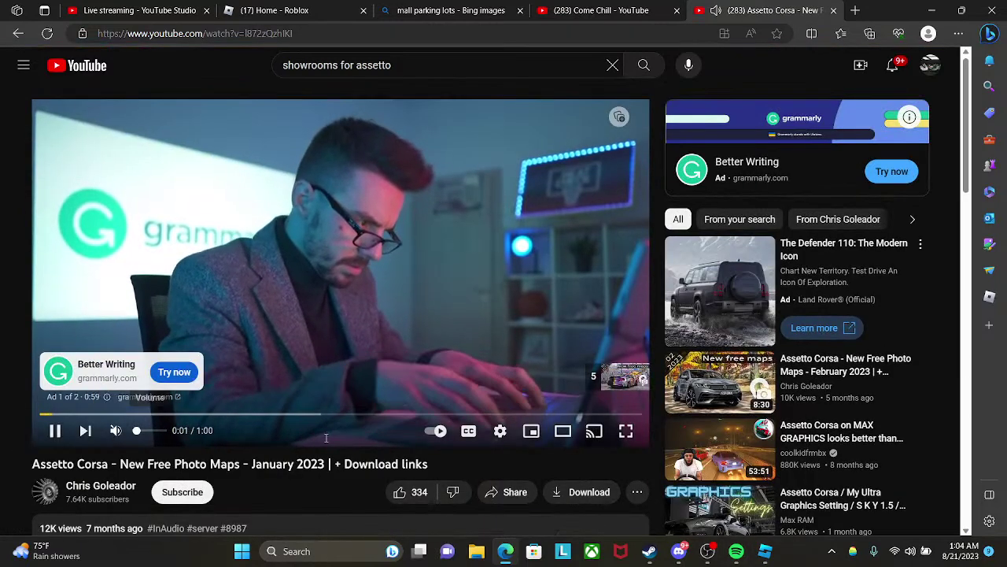
- Mute the Mic/Aux source in OBS and the microphone in Discord's De monkeyz call
left_click(709, 553)
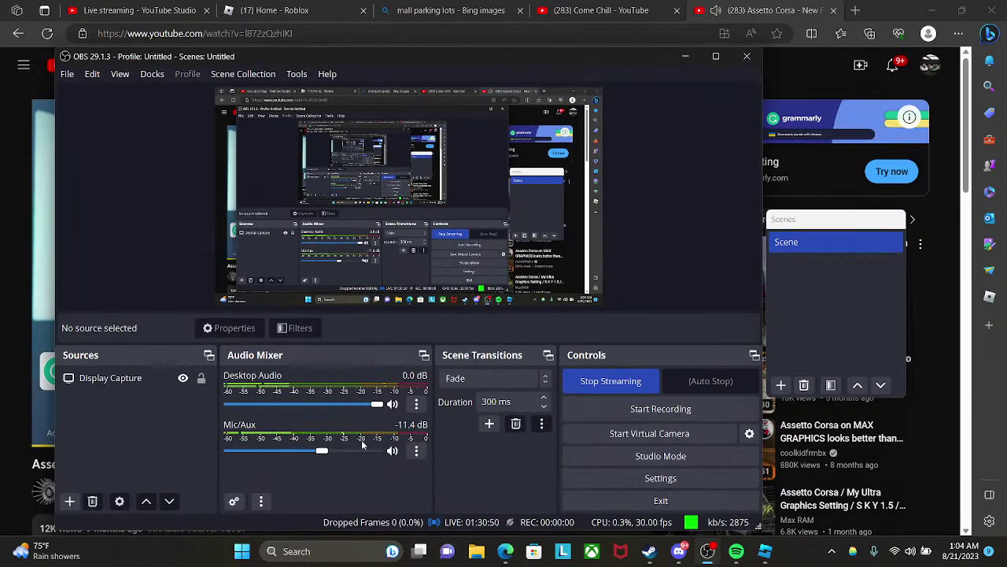
left_click(679, 551)
left_click(23, 69)
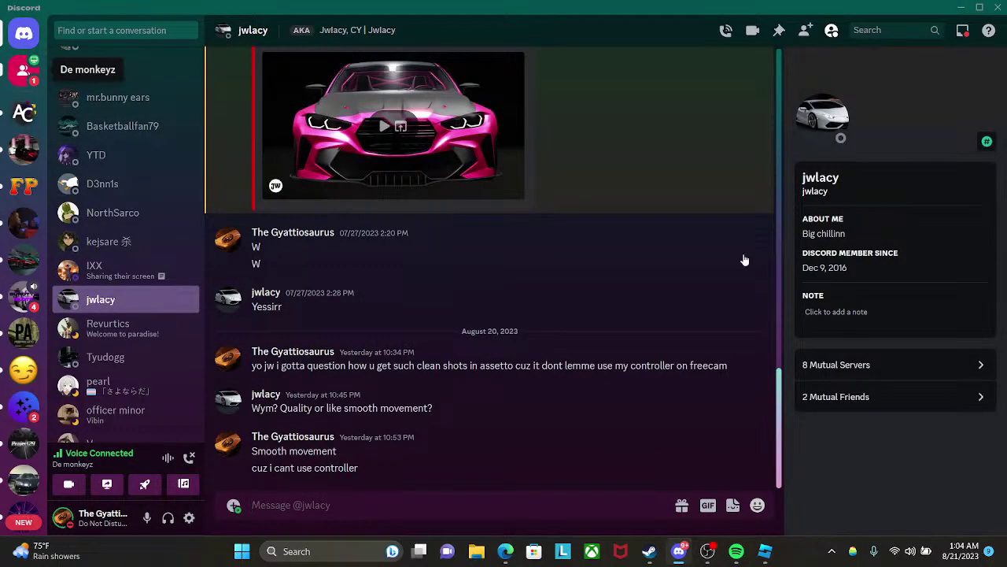
left_click(653, 247)
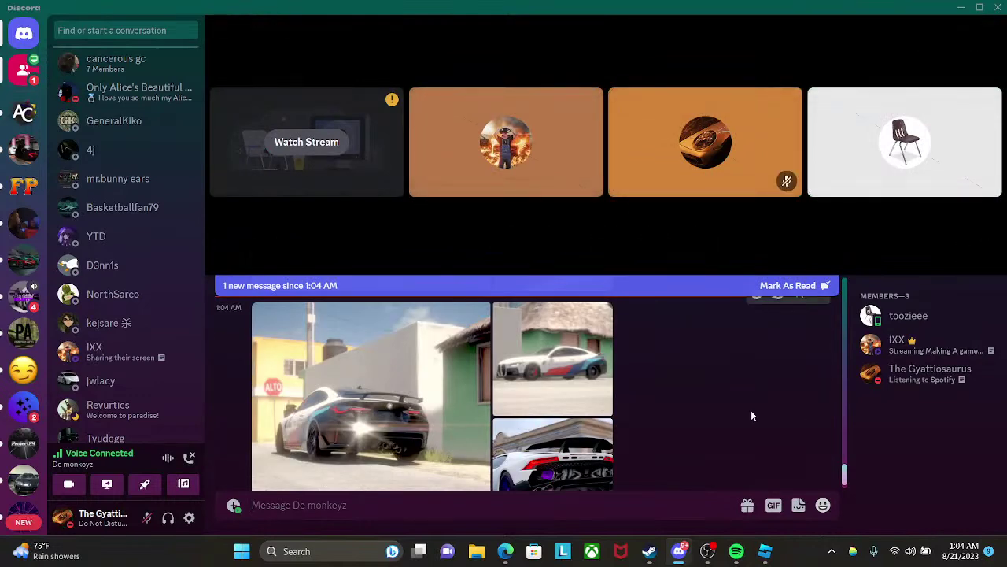
left_click(708, 551)
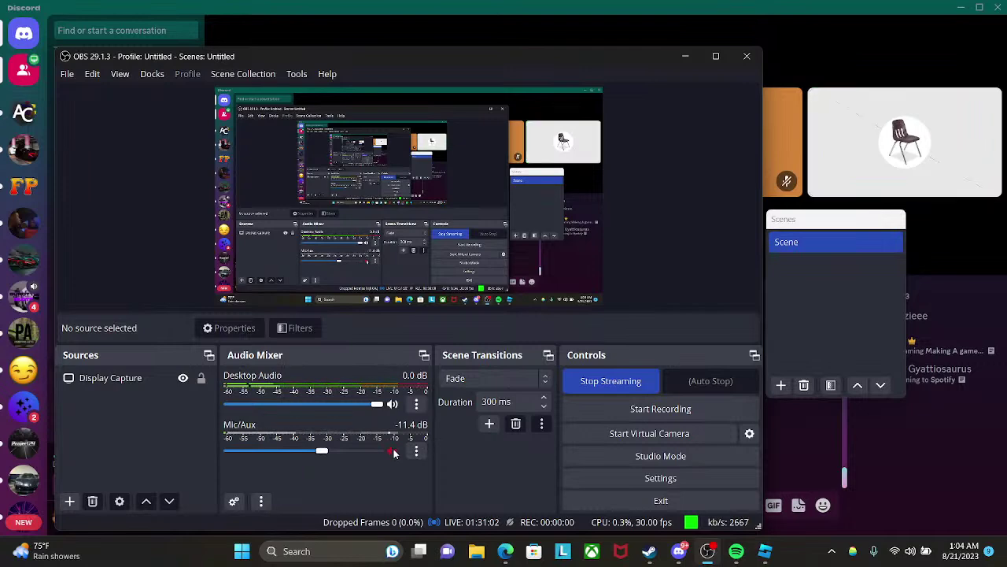
left_click(687, 54)
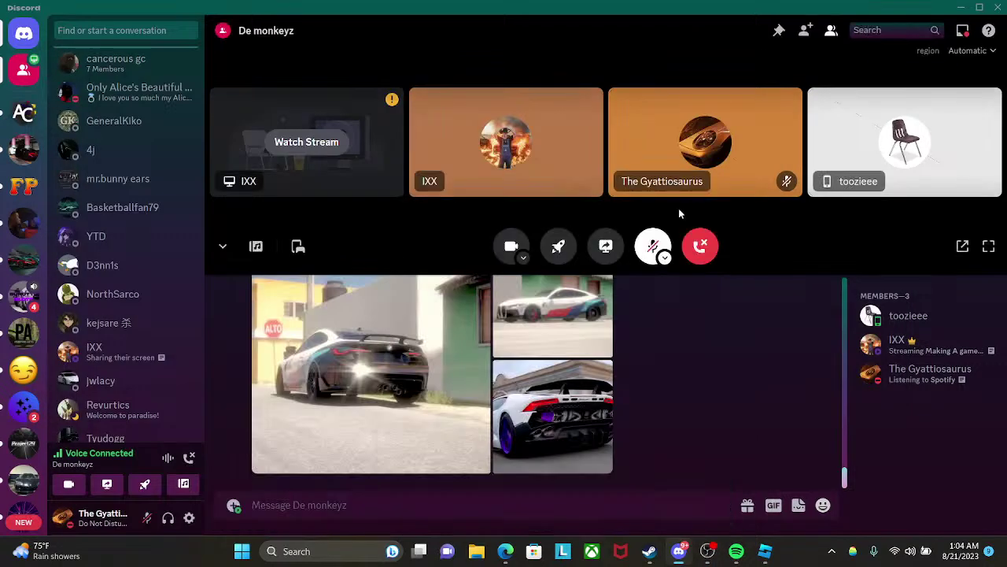
- View the newly posted pictures of the striped BMW and the dark green car in the De monkeyz chat
left_click(440, 400)
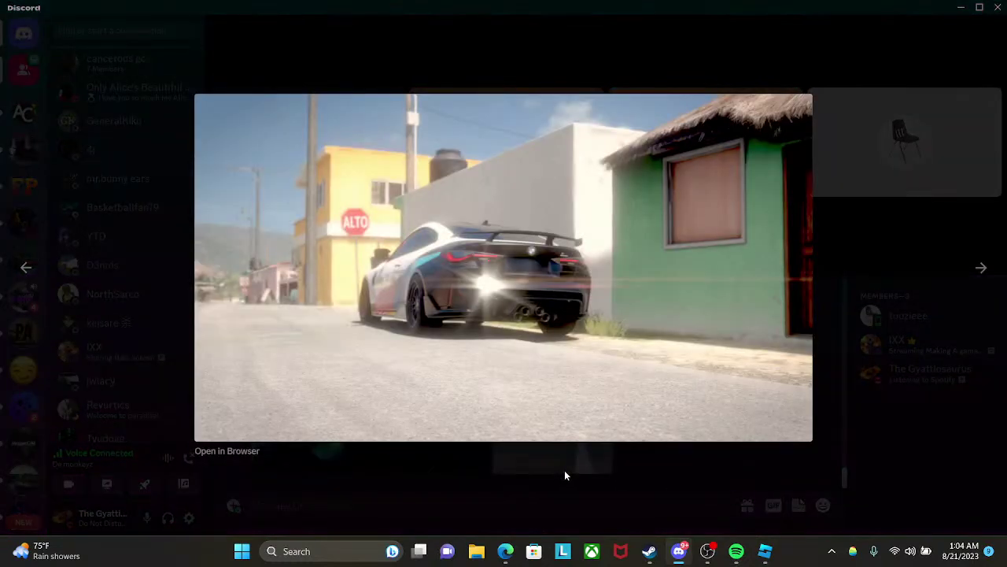
left_click(564, 470)
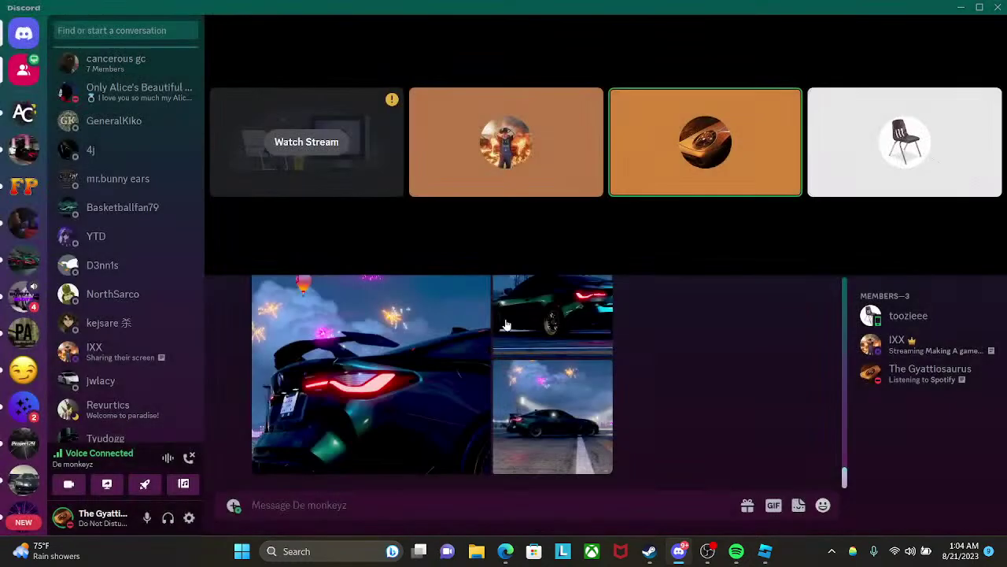
left_click(507, 325)
left_click(454, 523)
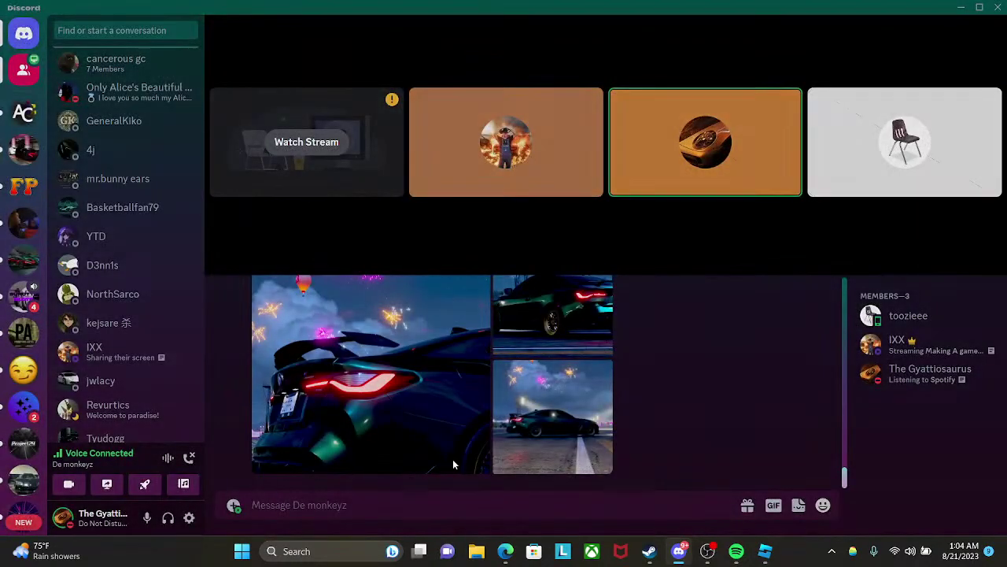
left_click(454, 464)
left_click(508, 475)
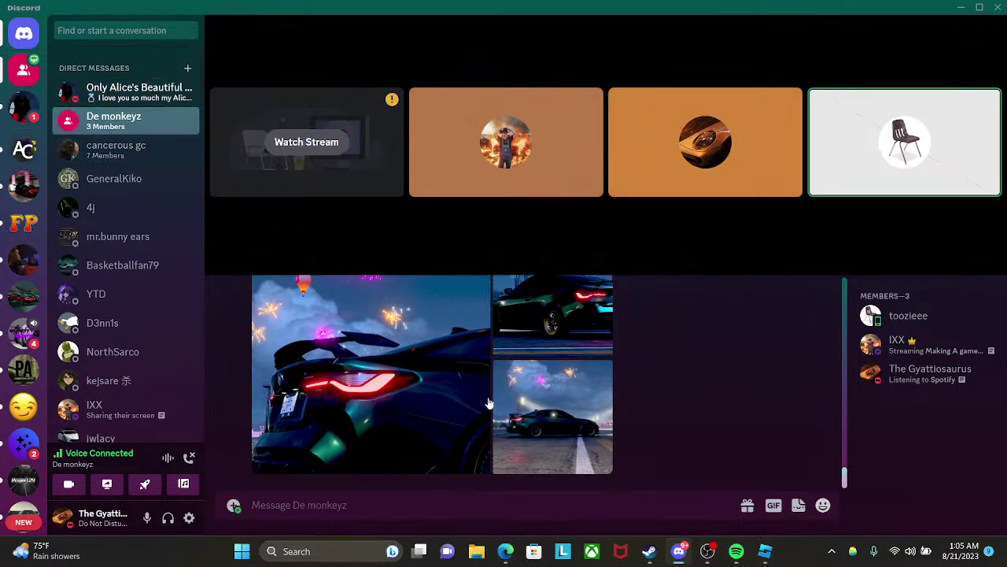
- Reply "aight one sec" to the contact's unread direct message and return to the De monkeyz chat
left_click(132, 91)
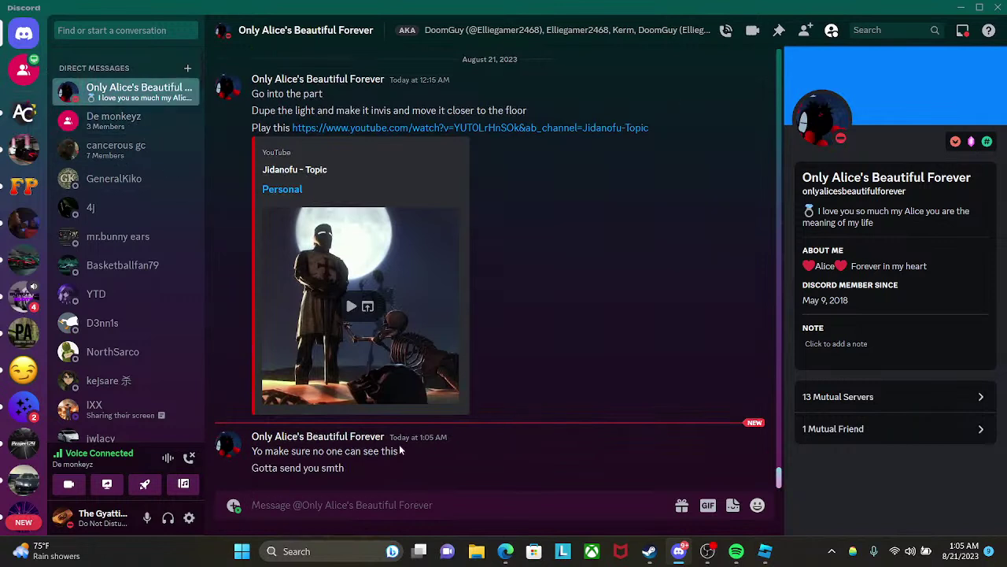
left_click(478, 490)
type("az")
type("ight ")
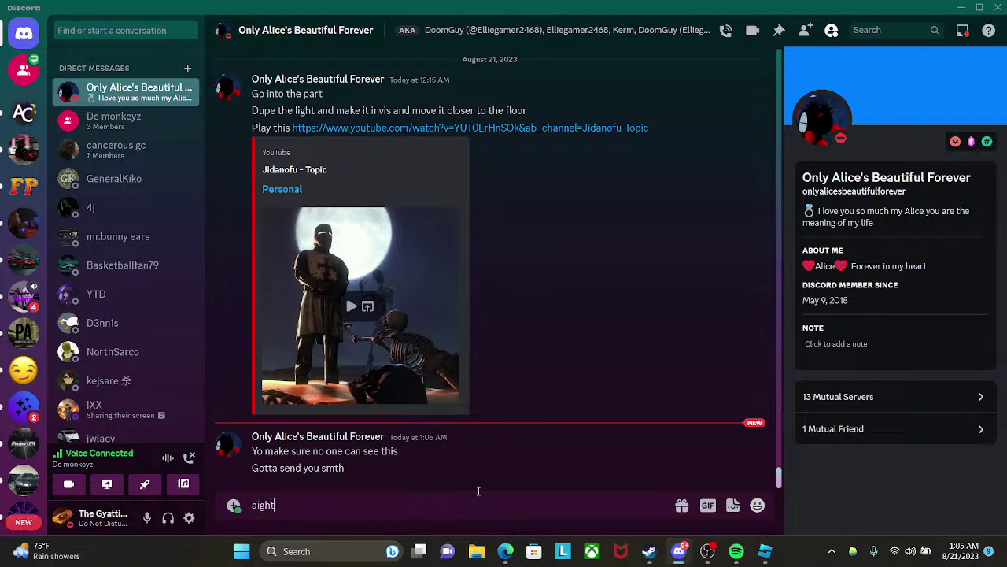
type("one sec")
key("Return")
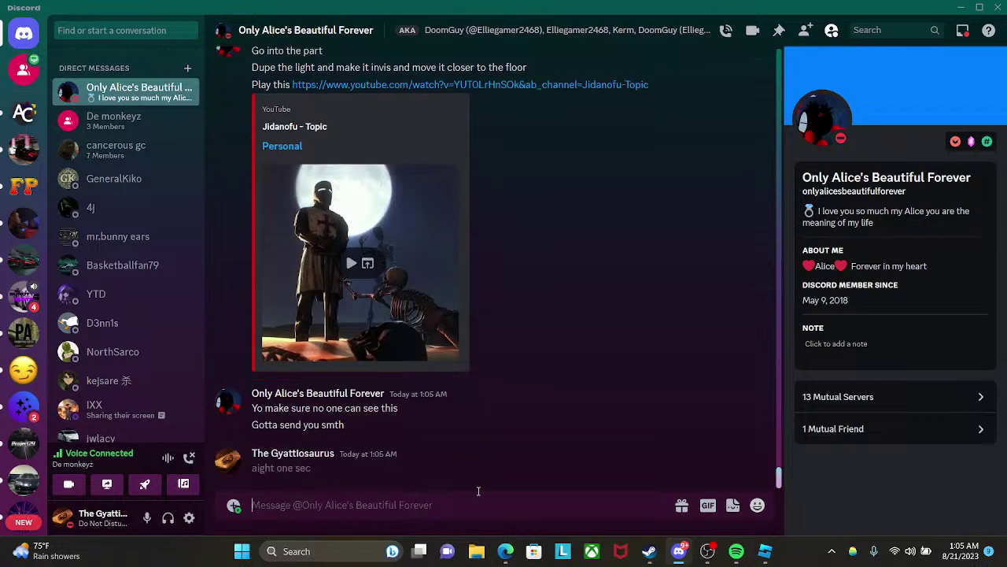
left_click(114, 121)
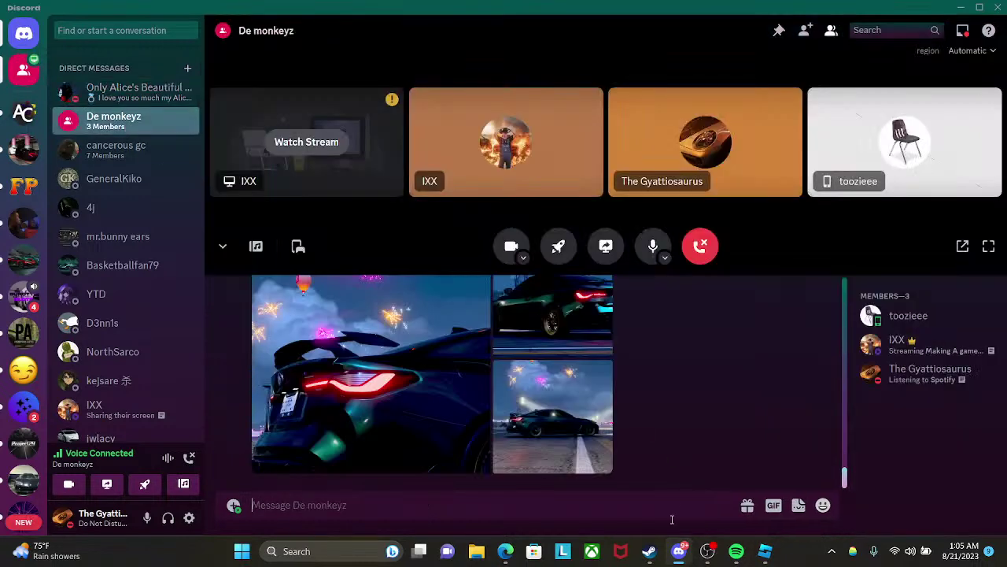
- Check Roblox Studio briefly, and view the yellow Lamborghini's front and rear pictures in the De monkeyz chat
left_click(765, 551)
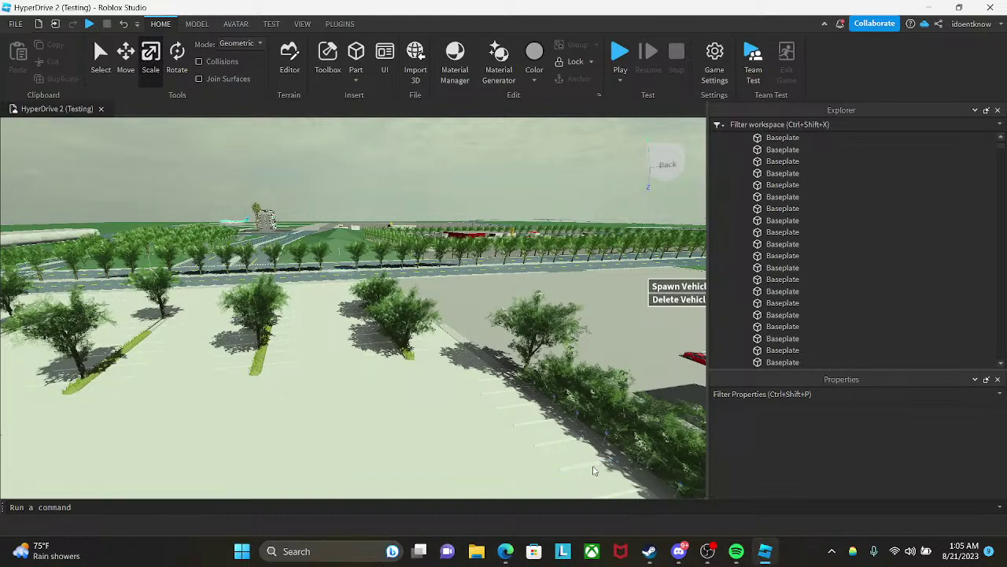
left_click(678, 551)
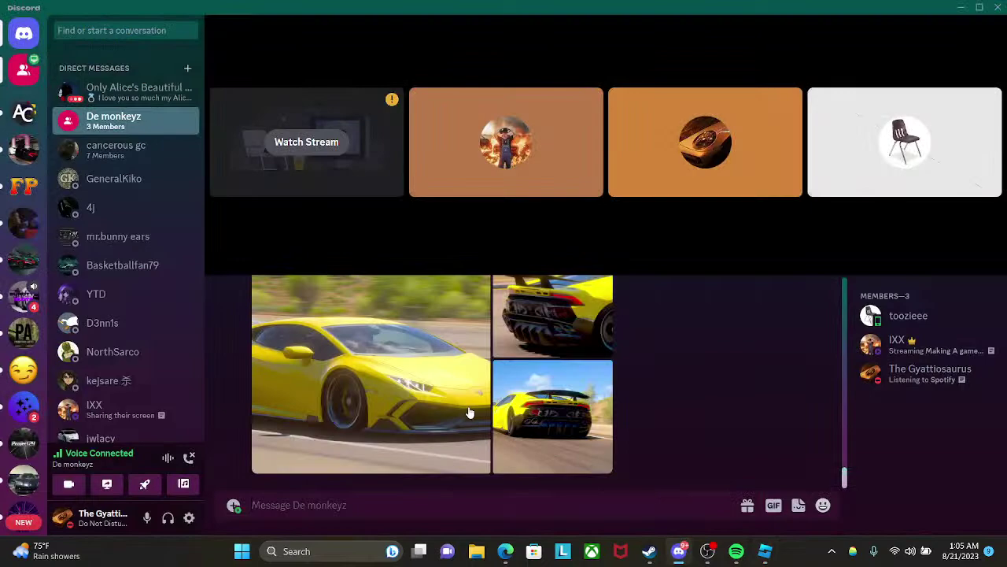
left_click(469, 414)
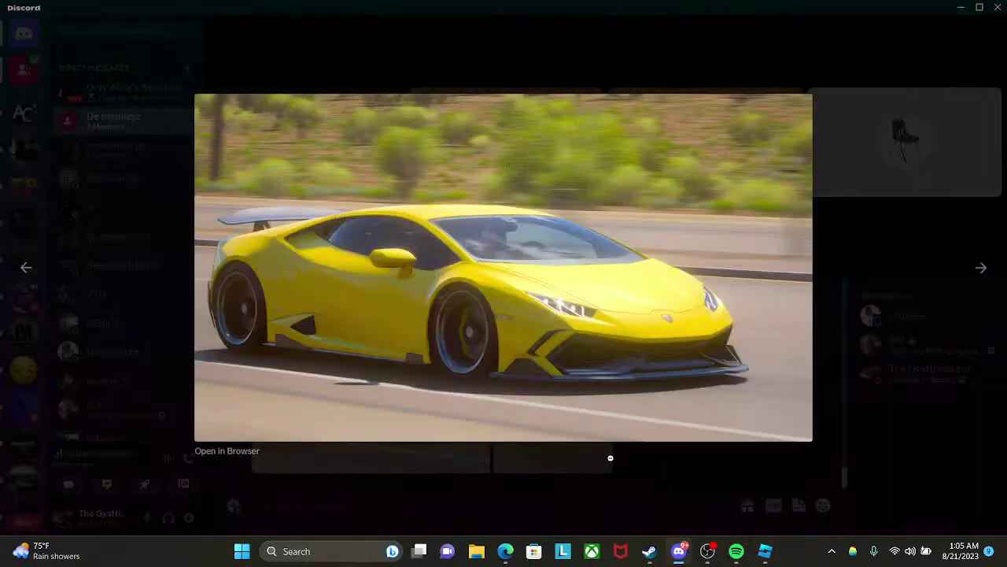
left_click(609, 457)
left_click(563, 303)
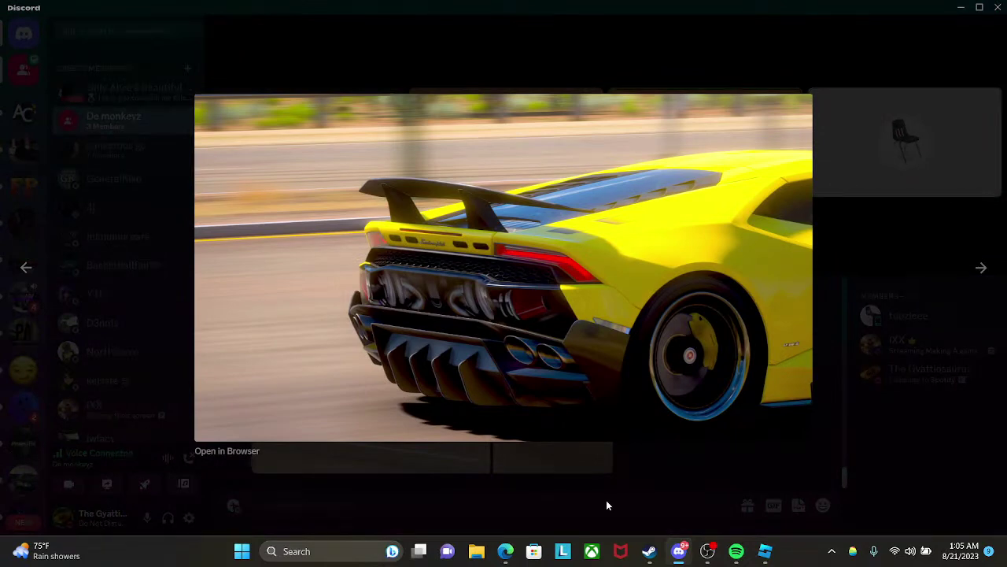
left_click(586, 476)
left_click(553, 466)
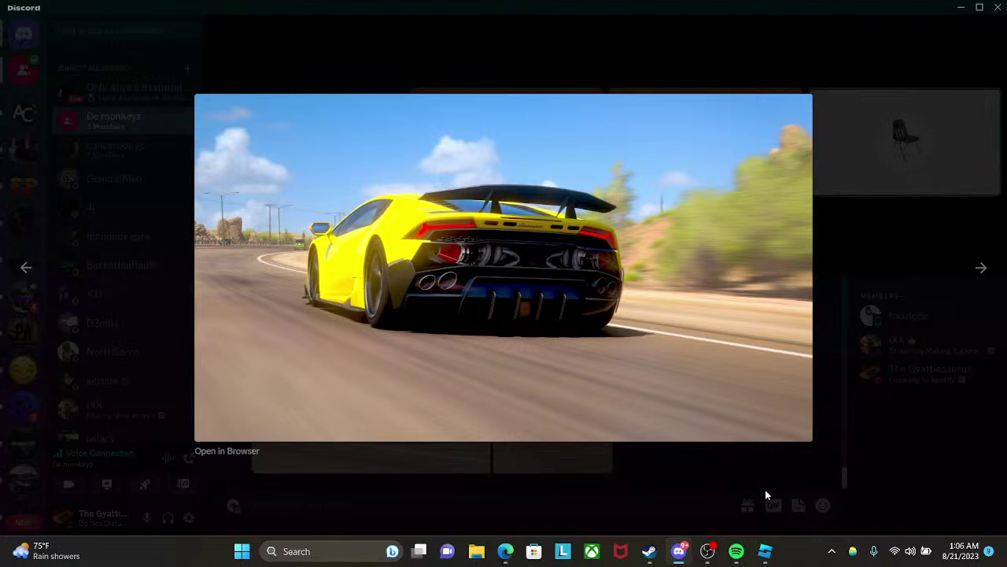
- Switch to Roblox Studio and look over the parking lot with its tree rows from another angle
left_click(765, 551)
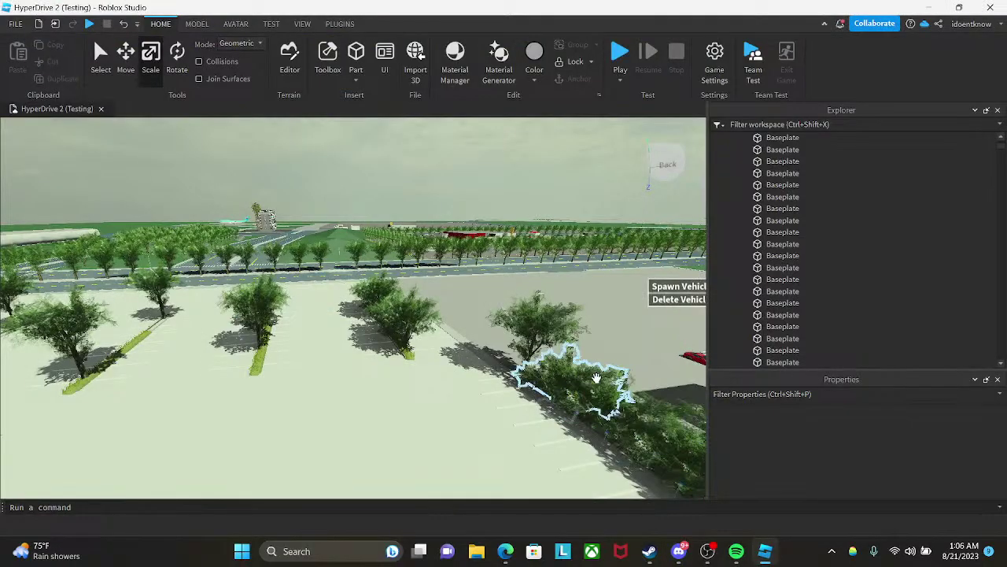
right_click_drag(595, 379, 578, 294)
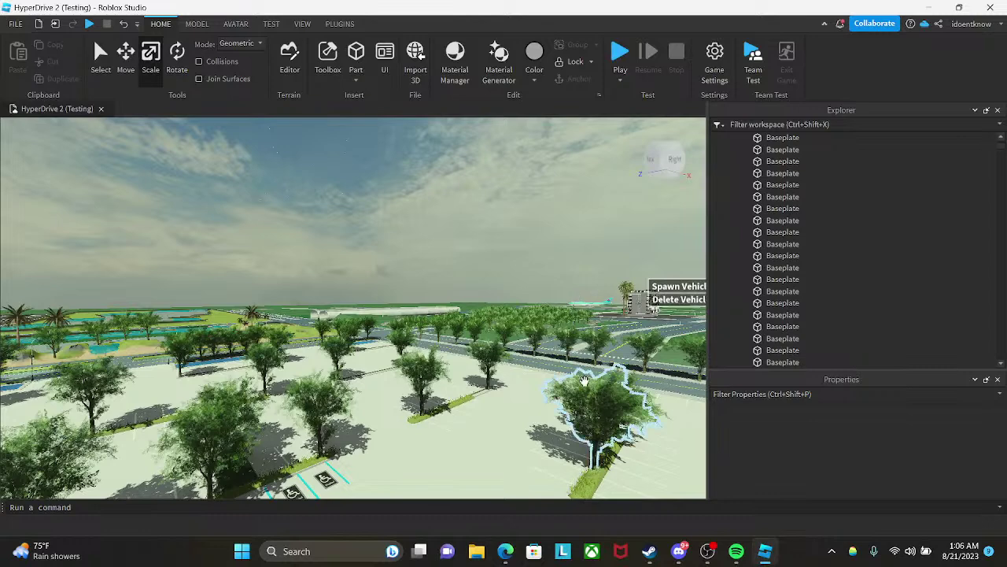
mouse_move(677, 545)
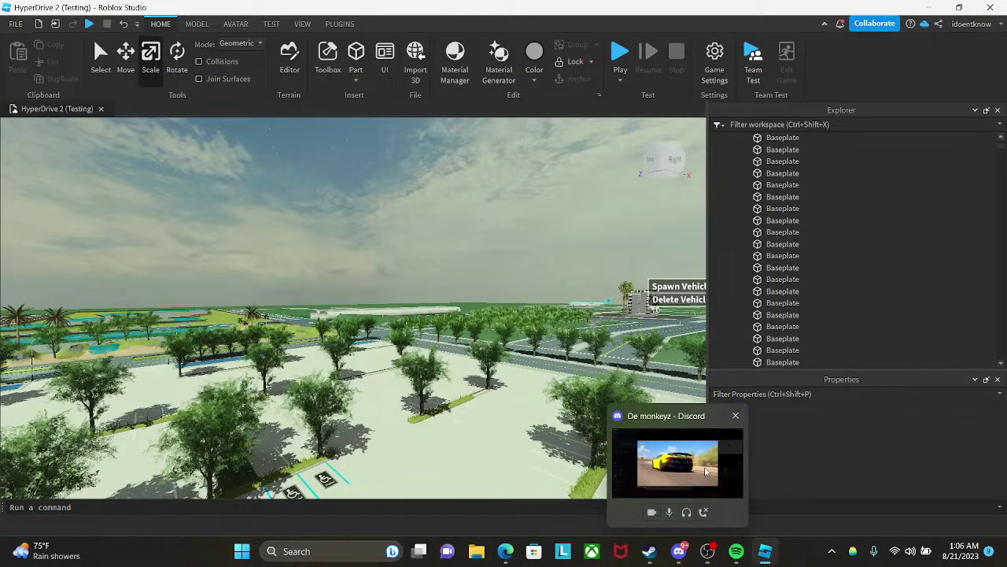
mouse_move(706, 470)
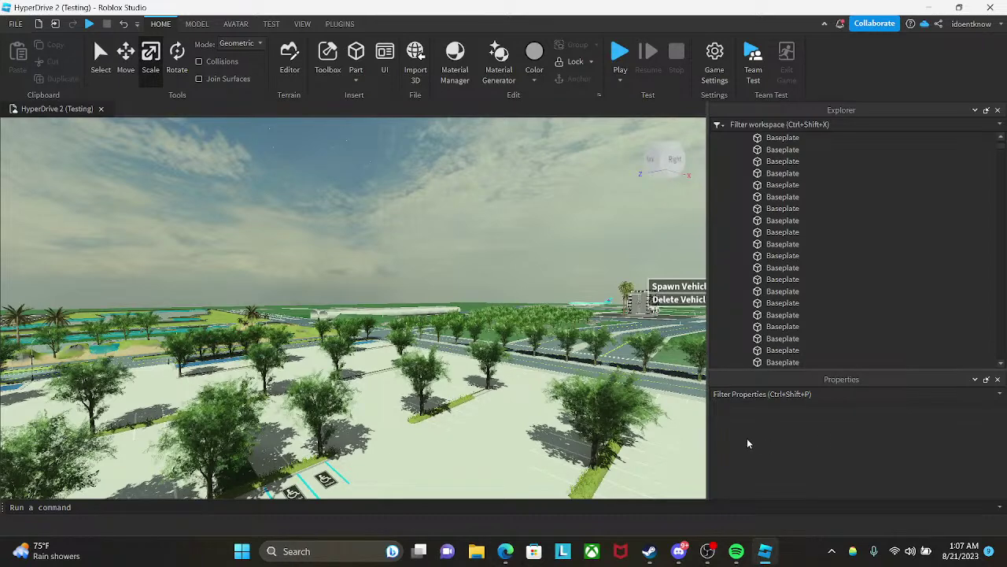
- Switch to Spotify and raise the playback volume slightly
left_click(737, 551)
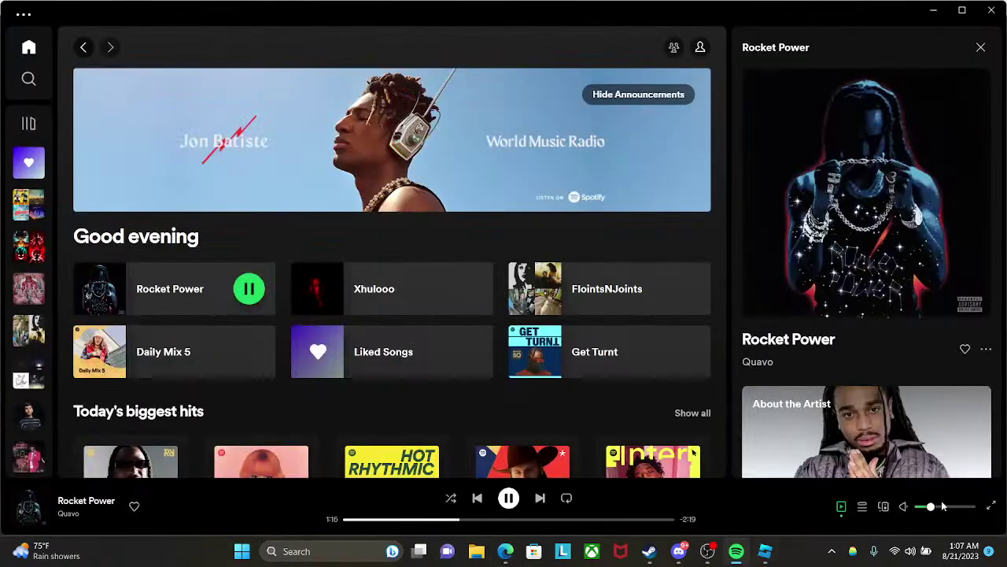
mouse_move(932, 506)
left_mouse_down()
mouse_move(988, 506)
mouse_move(924, 510)
mouse_move(937, 511)
left_mouse_up()
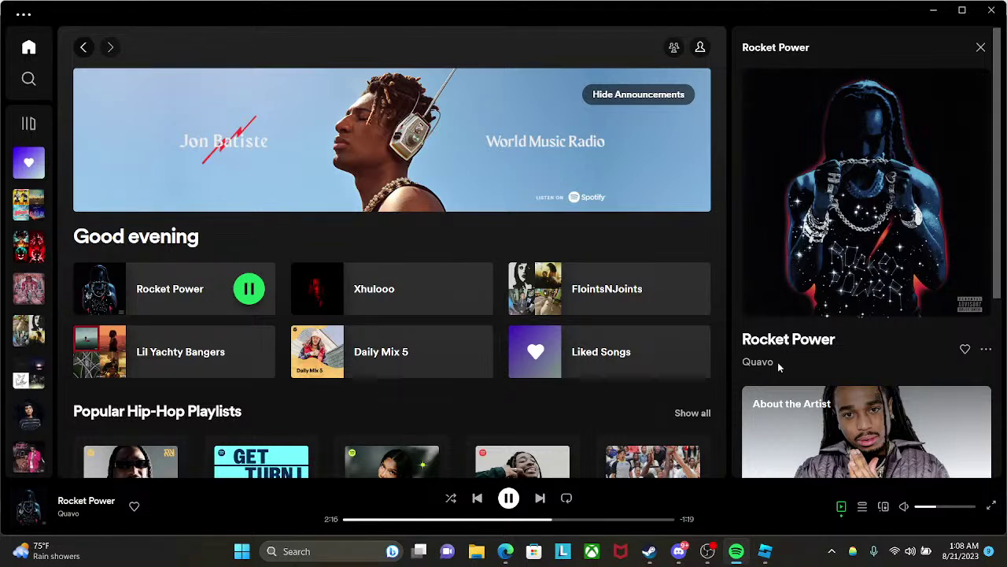
- Switch to Roblox Studio, temporarily disable AutoSave, and dismiss the save file failure error
left_click(765, 550)
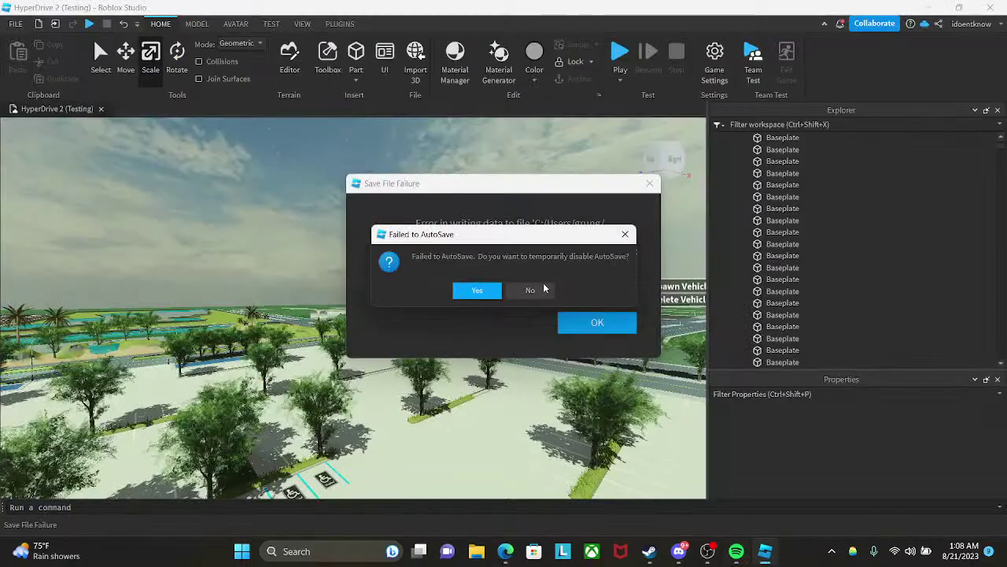
left_click(479, 290)
left_click(581, 324)
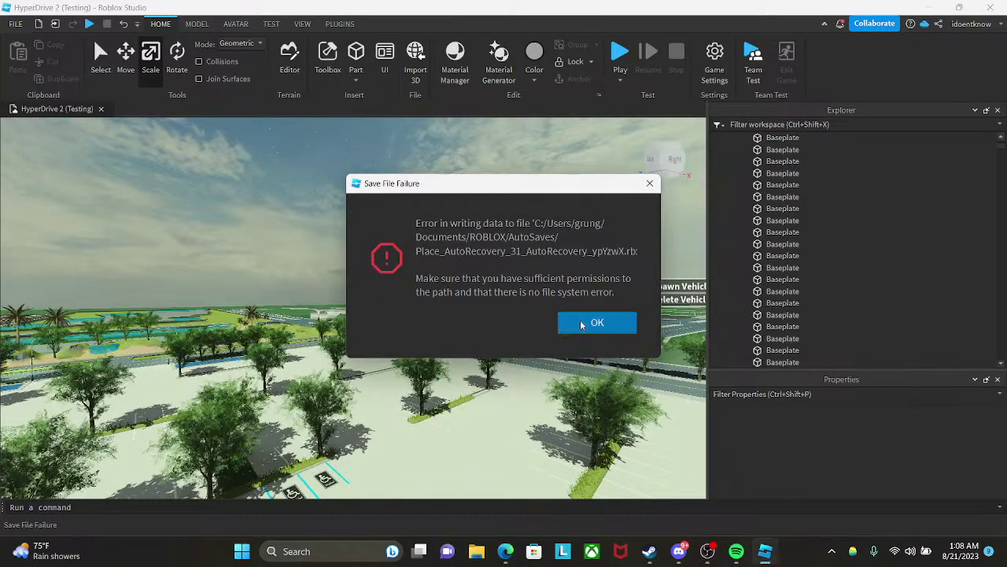
- Look over the black glass building and the tree-lined parking lot, and close HyperDrive 2 (Testing)
right_click_drag(494, 213, 494, 214)
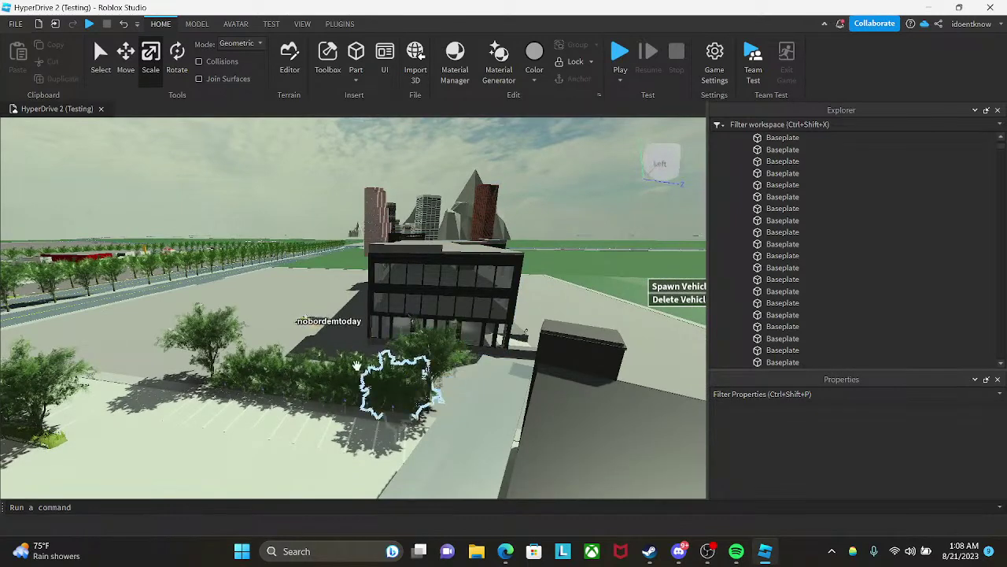
right_click_drag(175, 256, 174, 256)
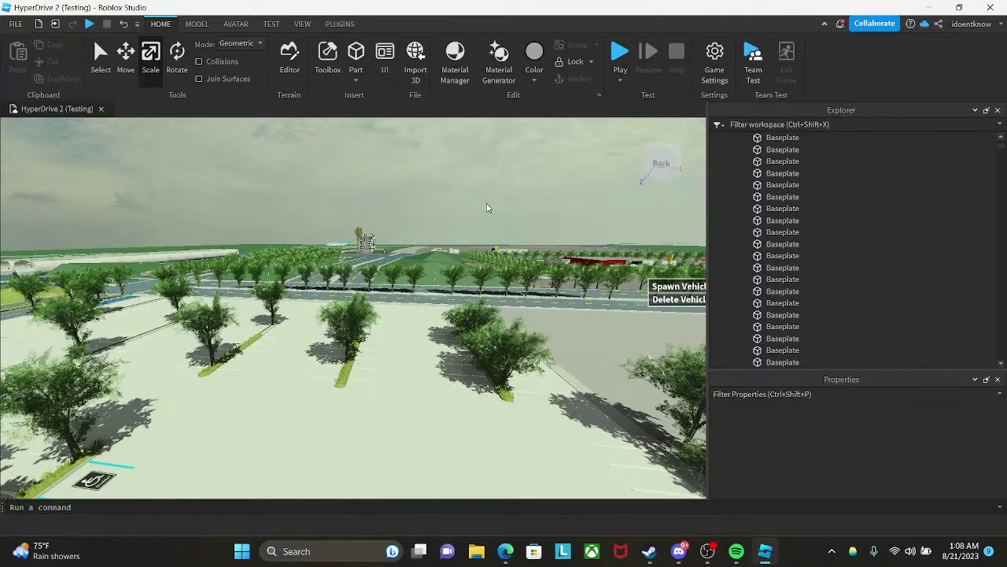
left_click(974, 10)
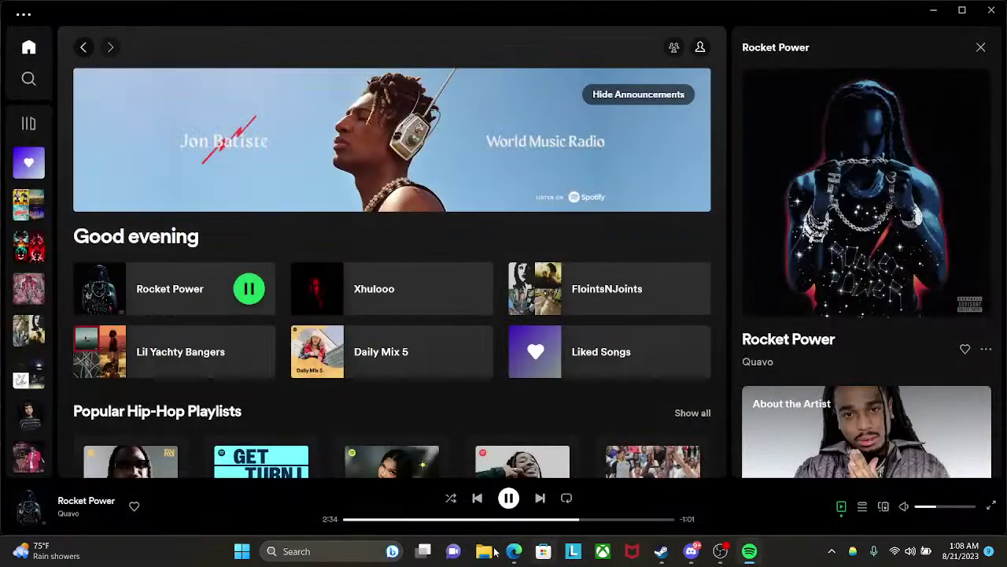
- Switch to Microsoft Edge, open the YouTube home page and browse the recommended videos
left_click(519, 551)
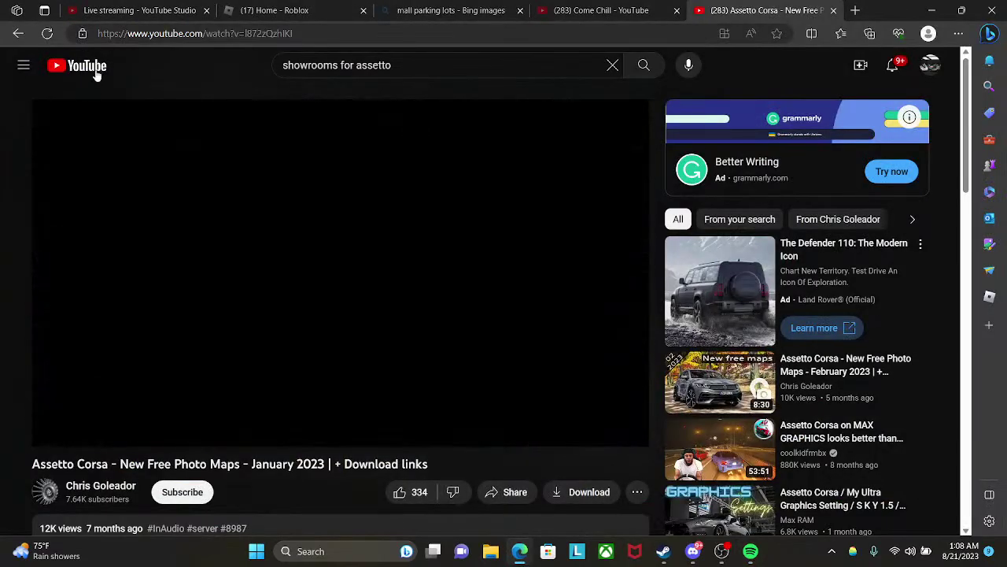
left_click(95, 69)
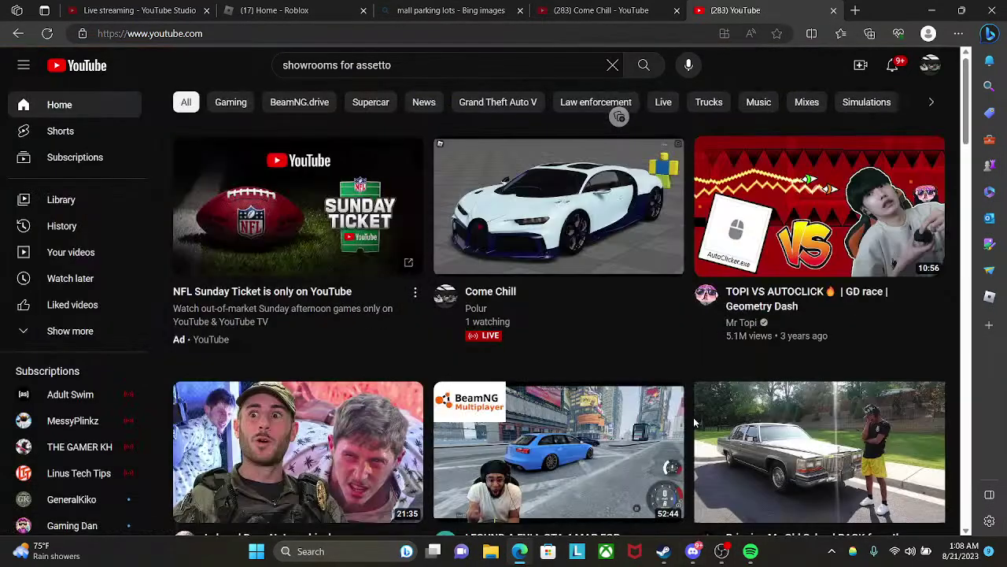
mouse_move(695, 422)
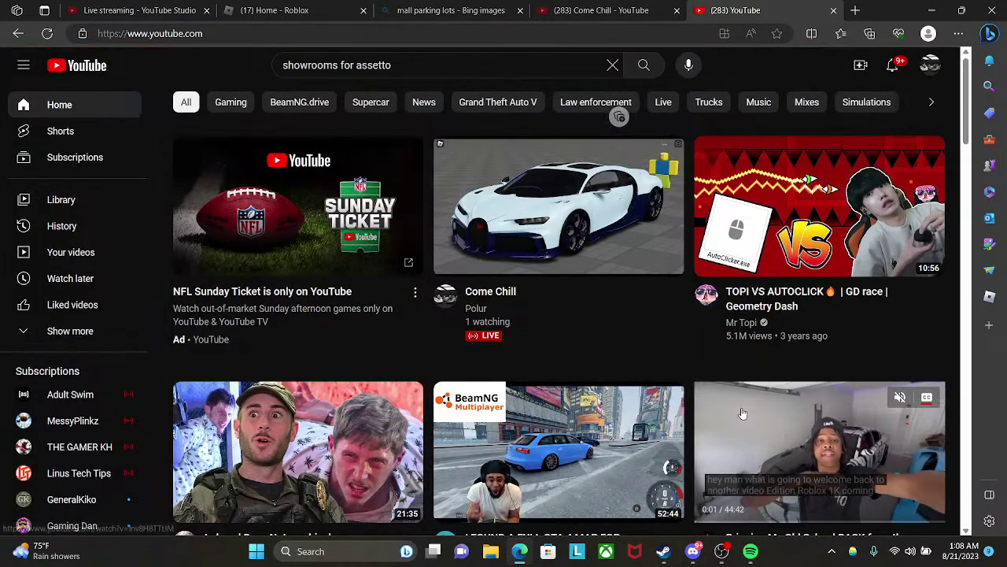
mouse_move(540, 203)
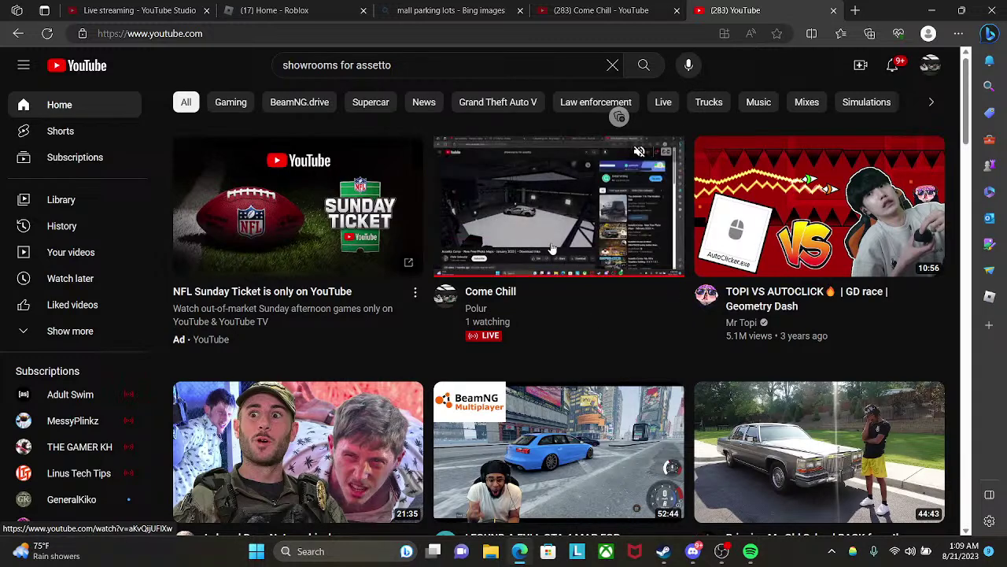
key("ctrl+1")
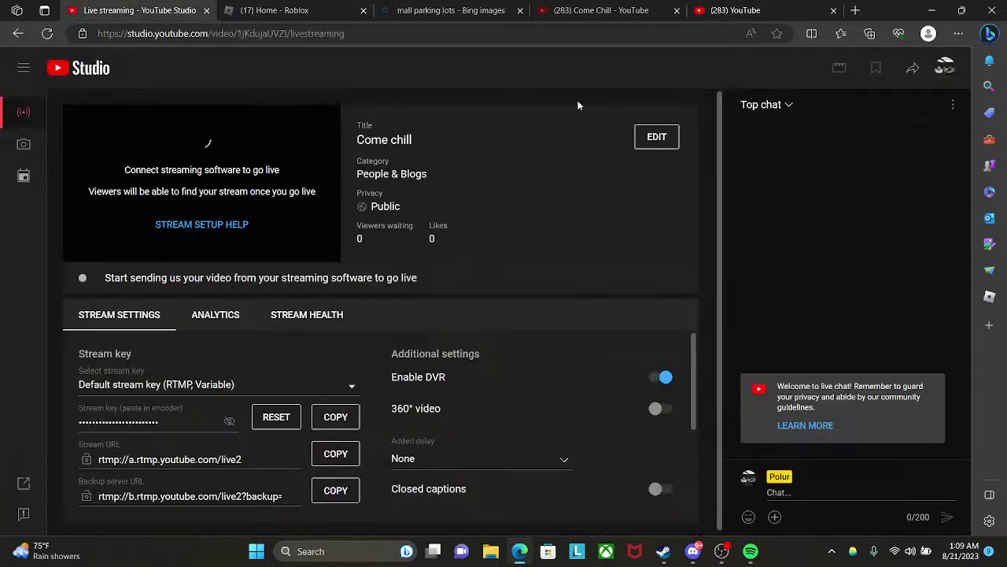
key("ctrl+Tab")
key("ctrl+Tab")
key("ctrl+Tab")
key("ctrl+Tab")
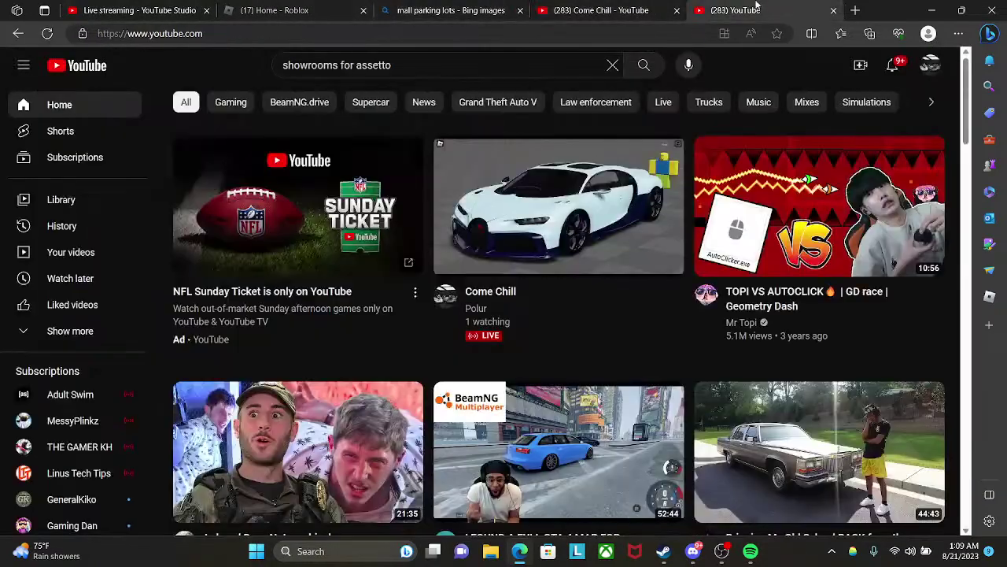
scroll(551, 314, "down", 6)
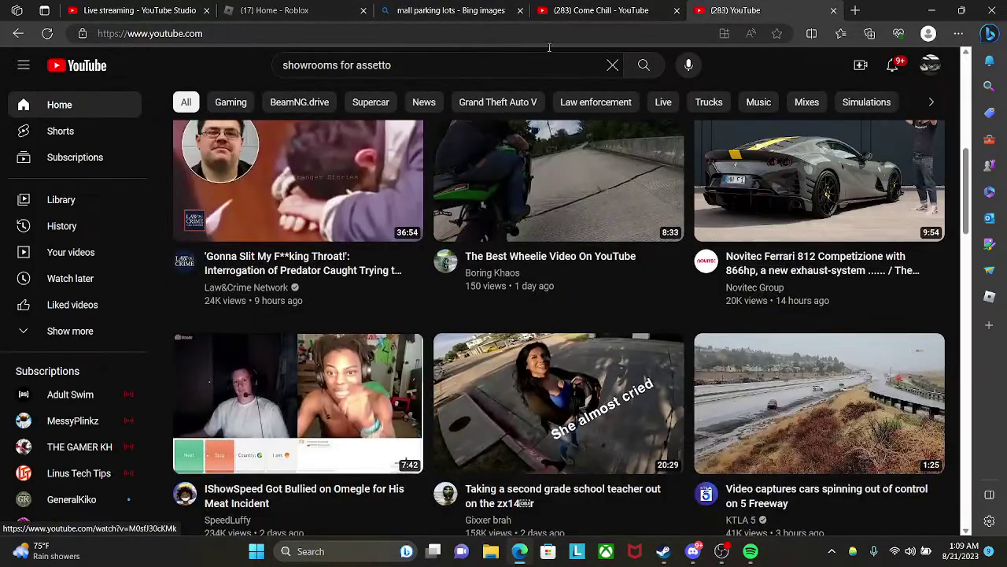
- Open the Roblox Creator Hub from the Roblox home page and bring up the Prof experience's options
left_click(272, 10)
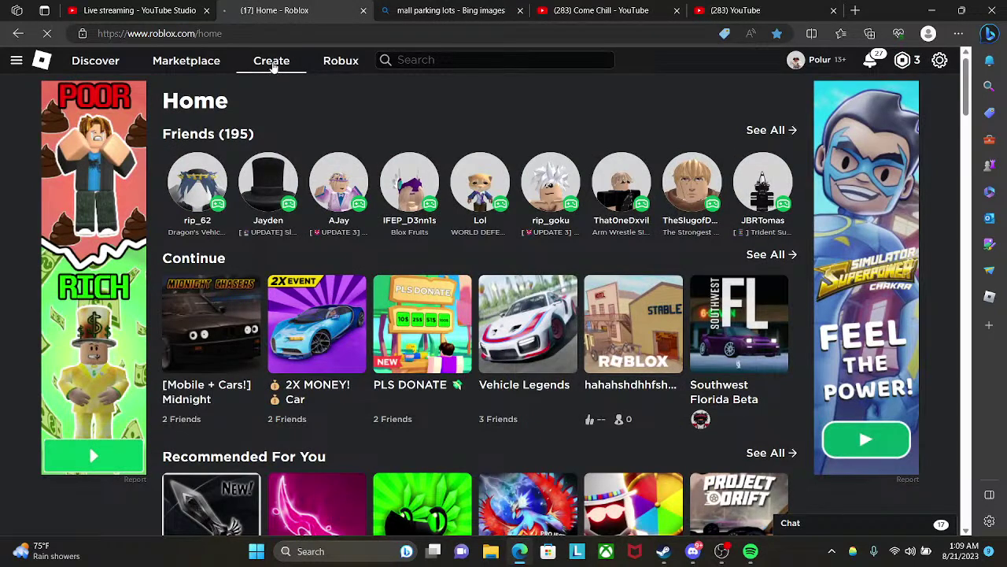
left_click(272, 63)
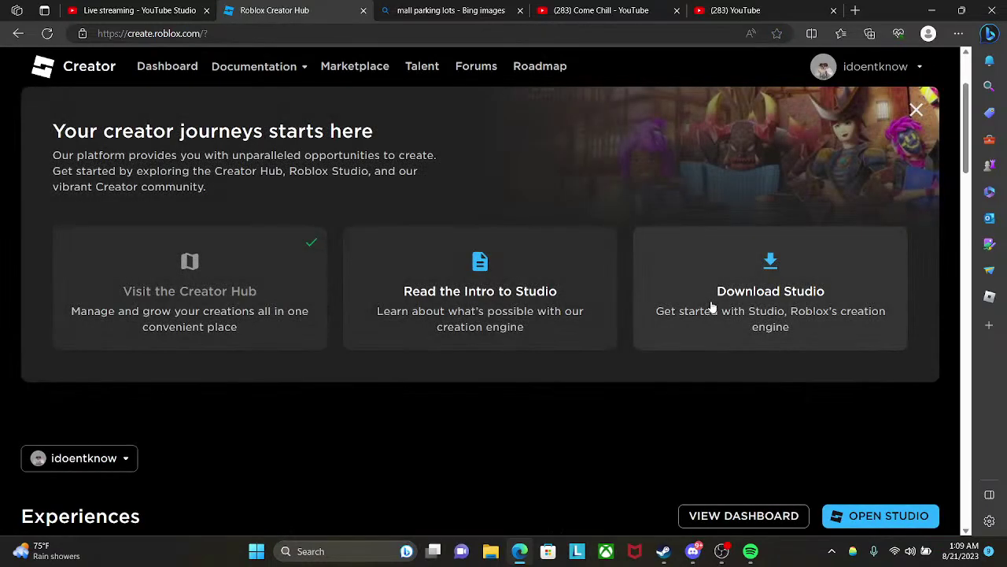
scroll(708, 307, "down", 3)
mouse_move(120, 386)
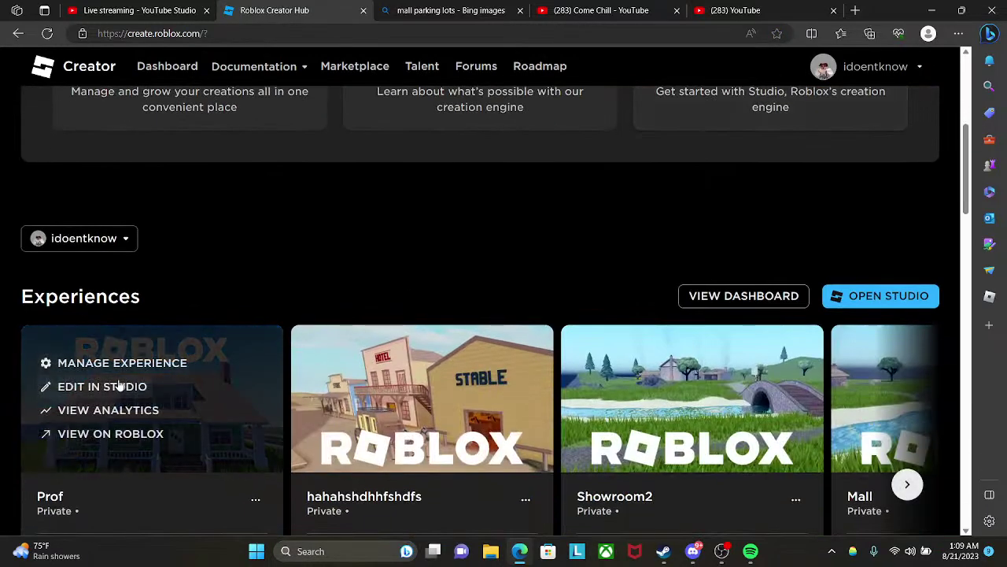
- Restore and re-maximize the browser window, and close Spotify
left_click(962, 11)
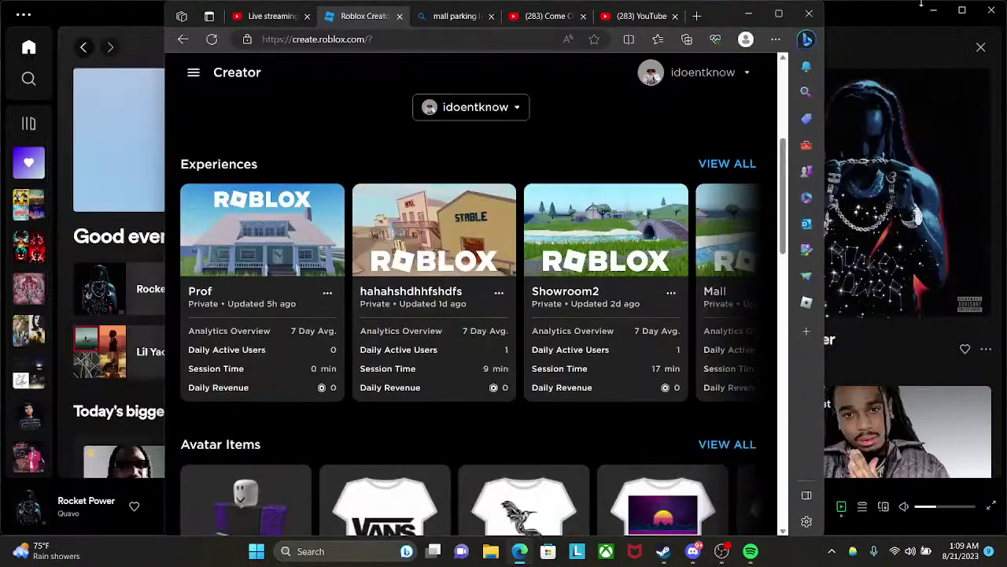
left_click(778, 13)
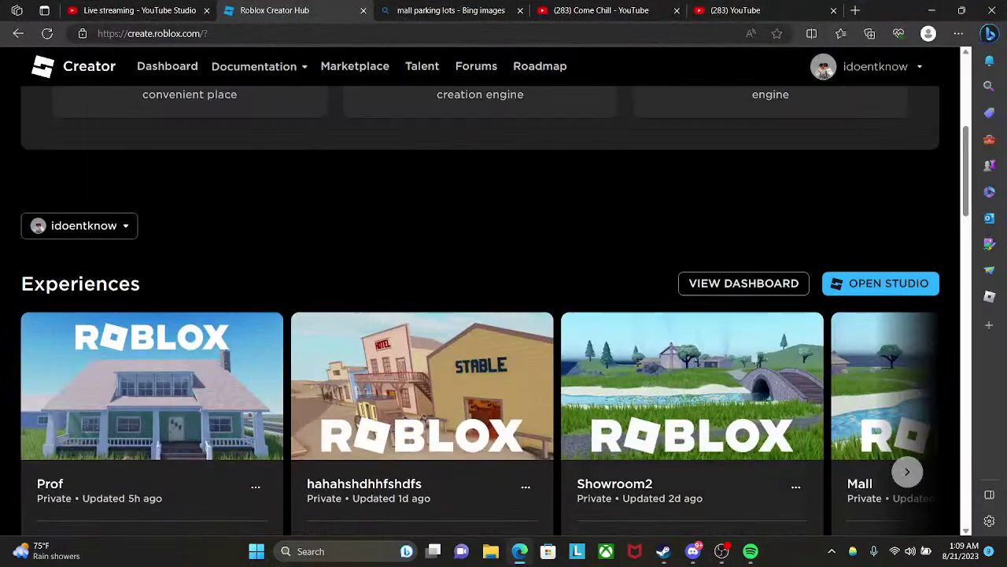
left_click(755, 553)
left_click(991, 10)
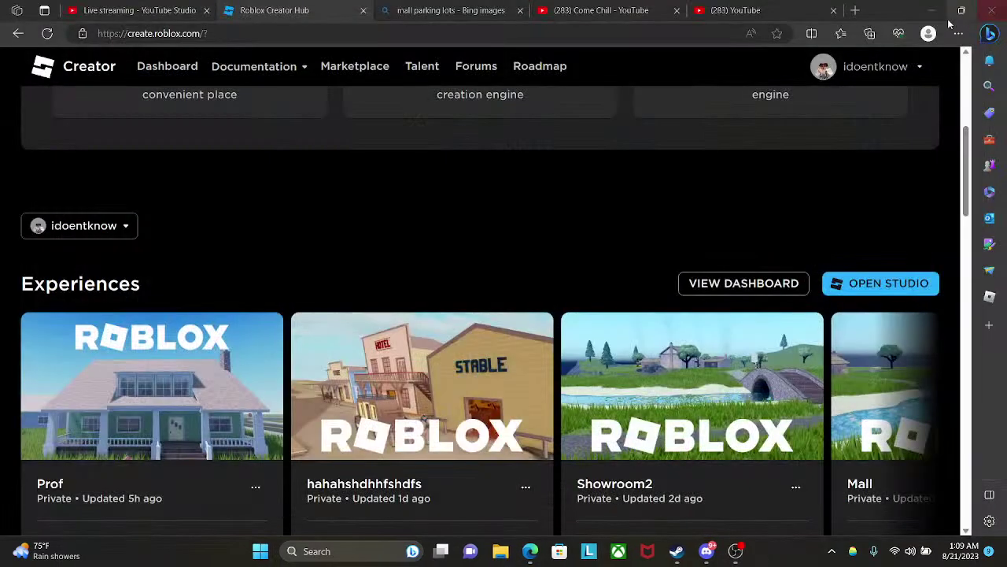
- Minimize the browser and Discord windows to reach the desktop
left_click(937, 11)
left_click(928, 63)
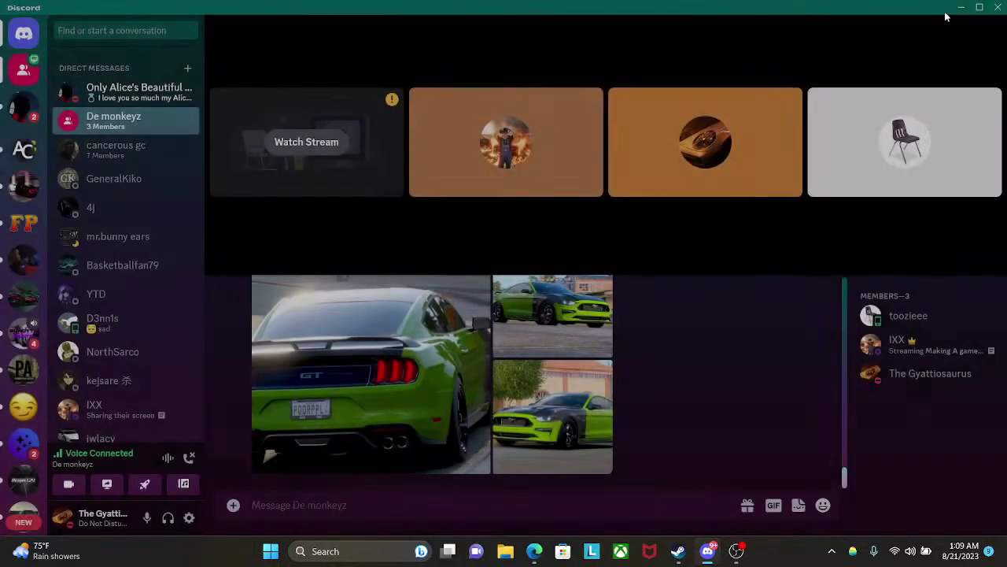
left_click(962, 8)
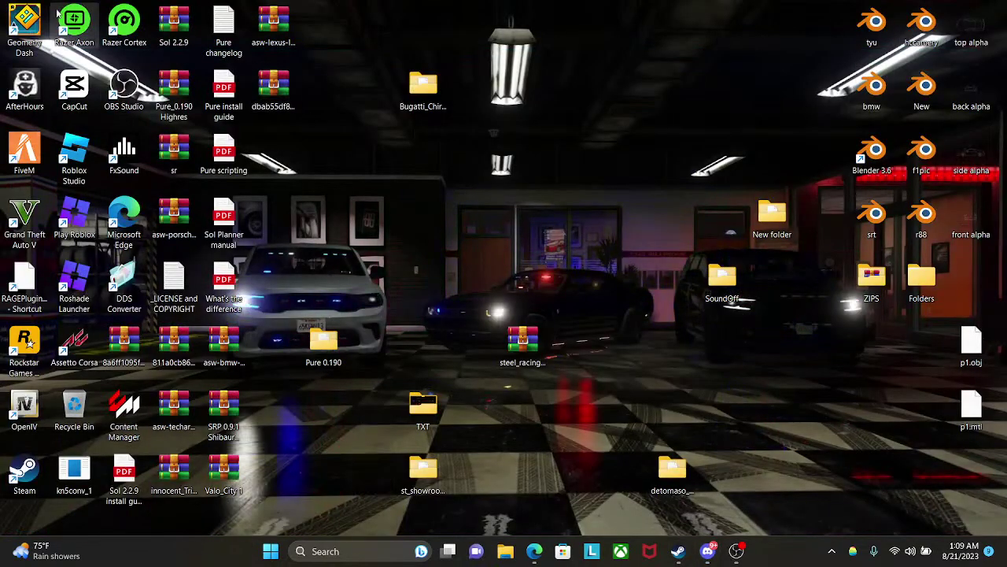
double_click(24, 22)
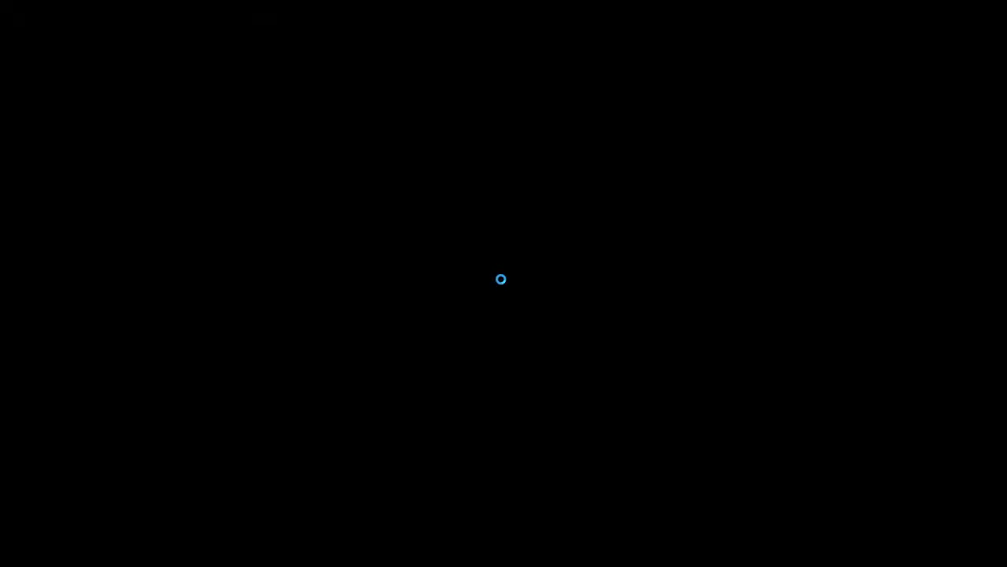
key("super")
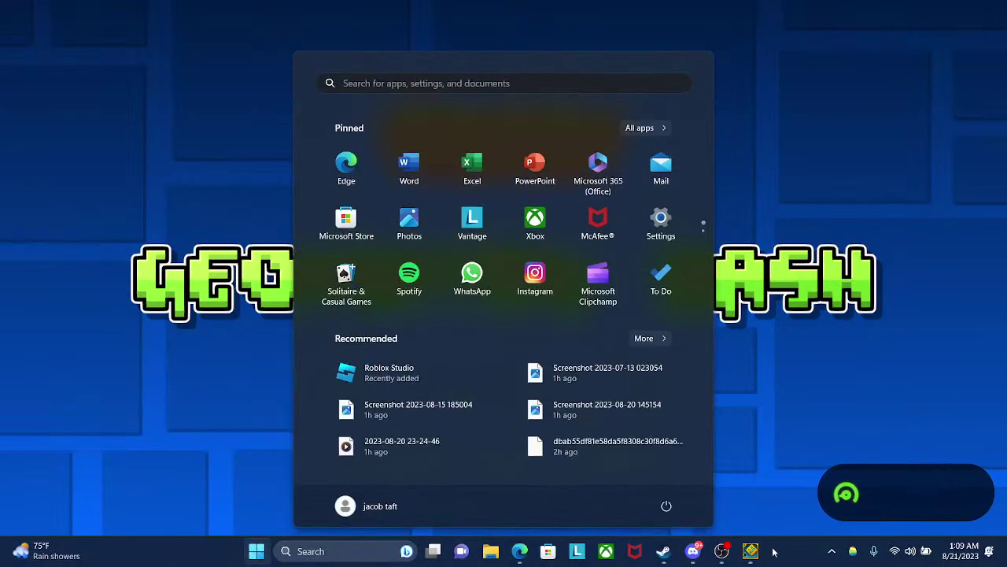
mouse_move(750, 551)
left_click(803, 440)
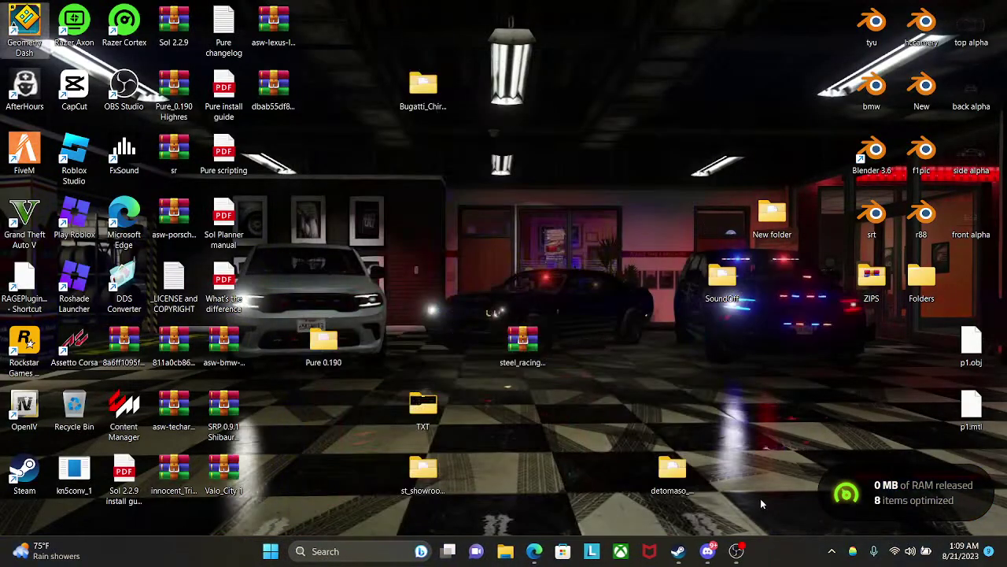
- Return to the Creator Hub in Microsoft Edge and open the Prof experience for editing in Roblox Studio
left_click(534, 551)
mouse_move(167, 399)
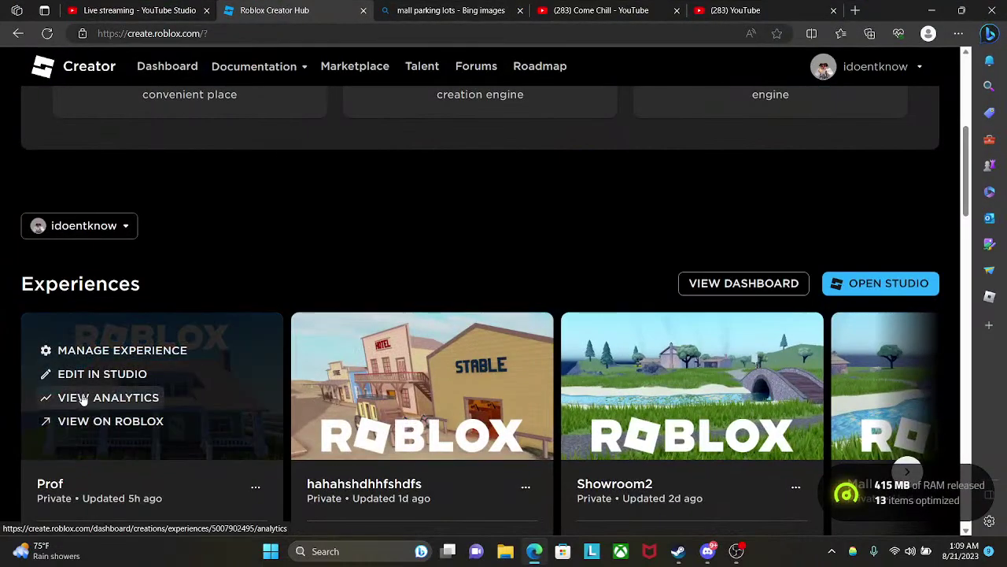
left_click(97, 374)
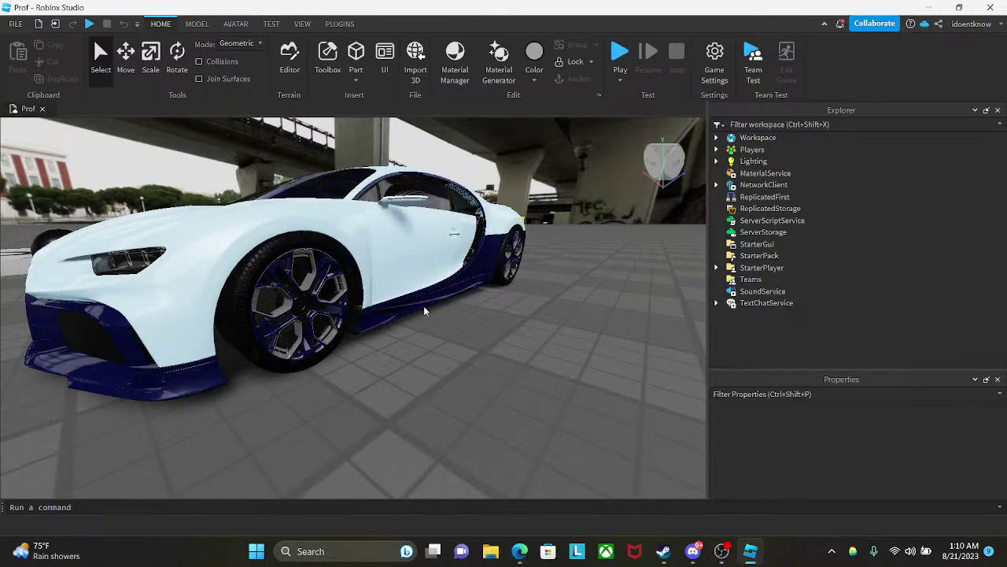
- Examine the white and blue Bugatti model from the rear, along its wheels and side, and close up at the headlight
left_click(314, 277)
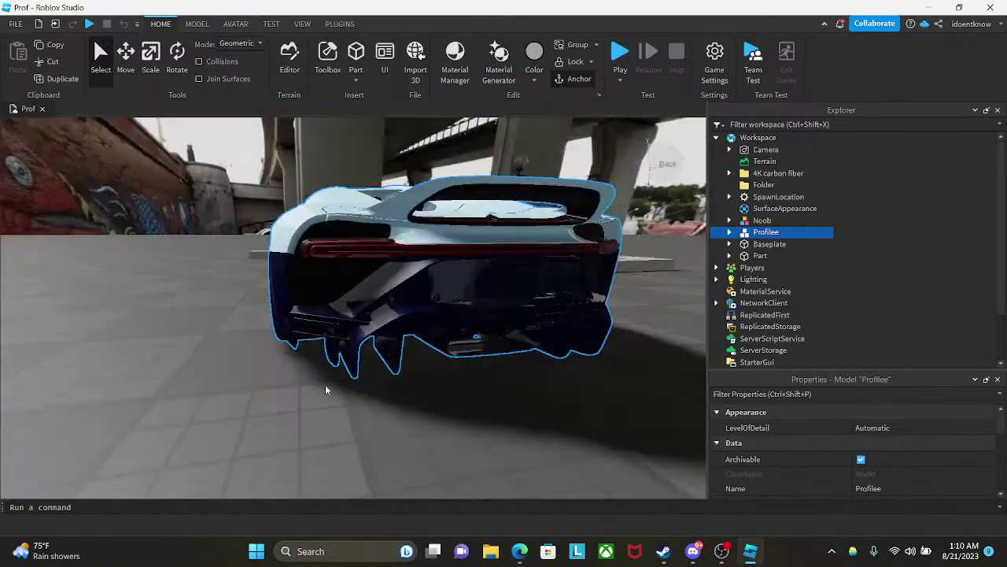
right_click_drag(326, 389, 326, 385)
scroll(325, 386, "up", 4)
key("s")
left_click(333, 230)
key("w")
key("q")
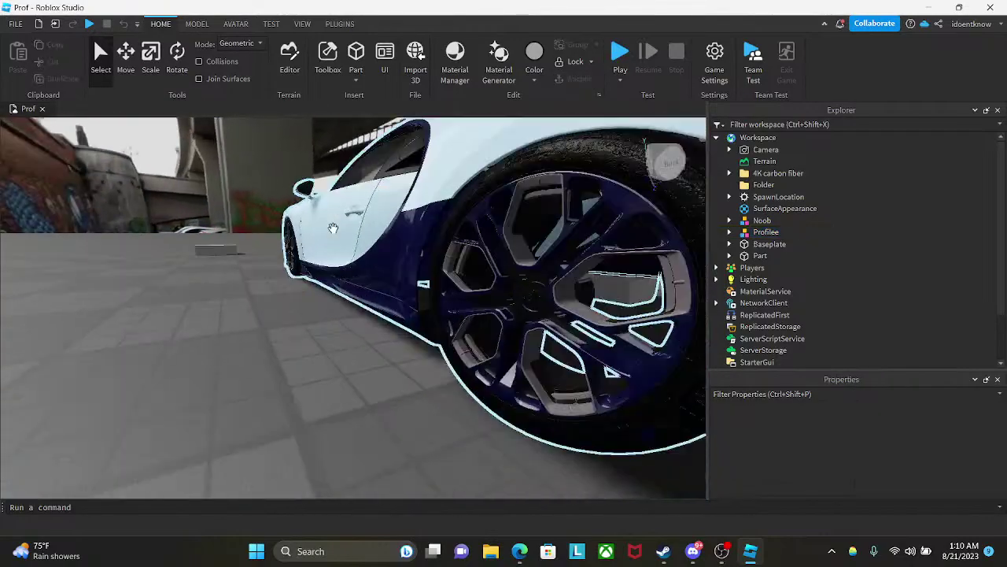
key("a")
right_click_drag(333, 229, 334, 231)
key("w")
key("e")
key("s")
key("q")
key("w")
key("a")
key("d")
key("s")
key("a")
key("s")
key("w")
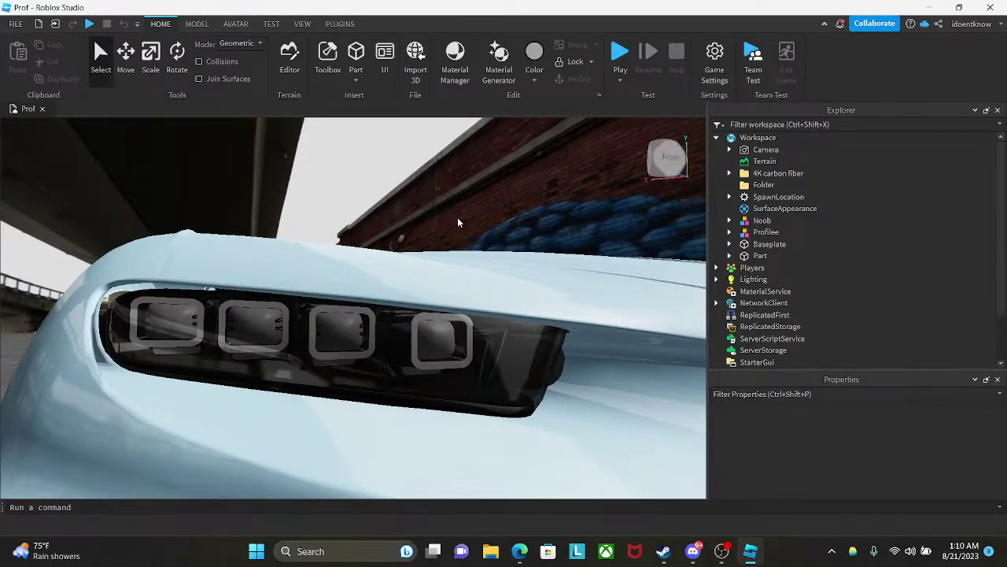
- Close the Prof place in Roblox Studio and minimize the browser window
left_click(959, 7)
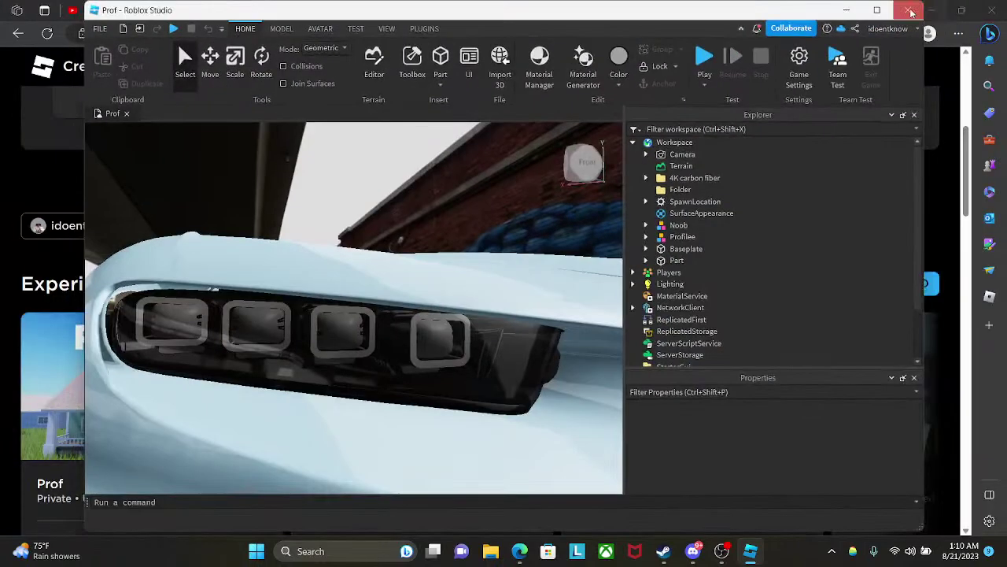
left_click(917, 6)
left_click(917, 6)
left_click(926, 7)
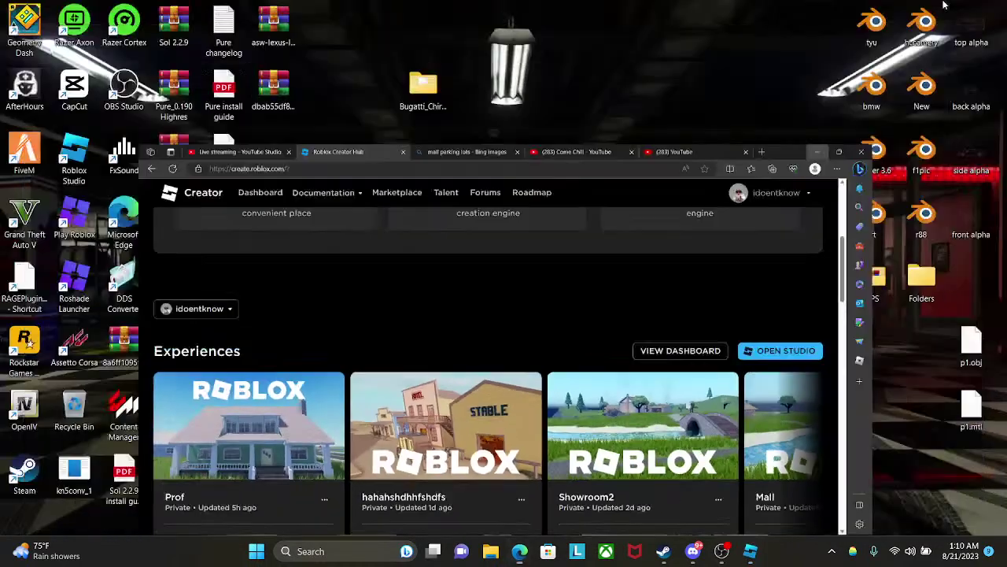
- Launch Geometry Dash and turn its music and SFX volumes all the way down in the settings
double_click(24, 22)
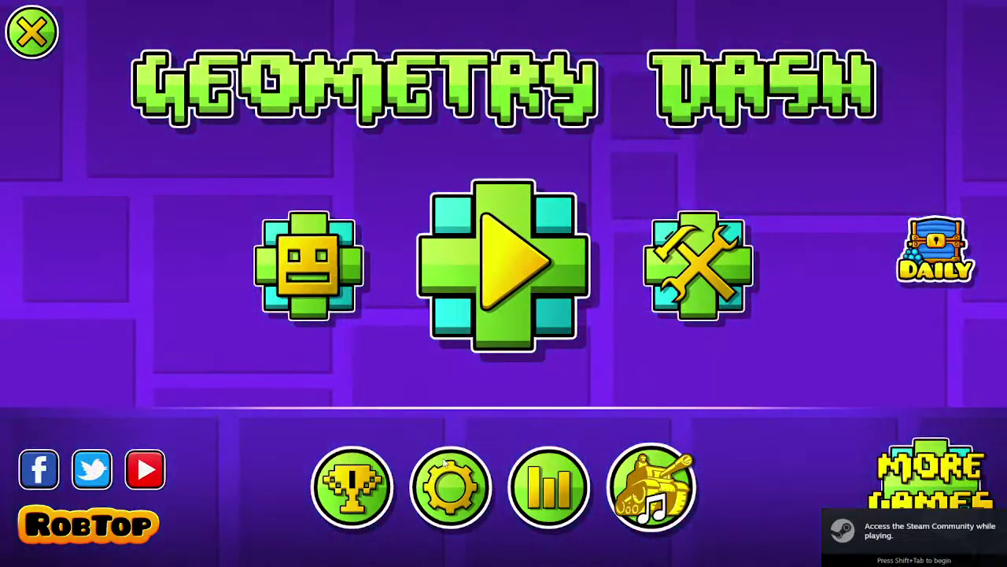
left_click(451, 486)
left_click_drag(681, 383, 340, 380)
left_click_drag(680, 450, 526, 451)
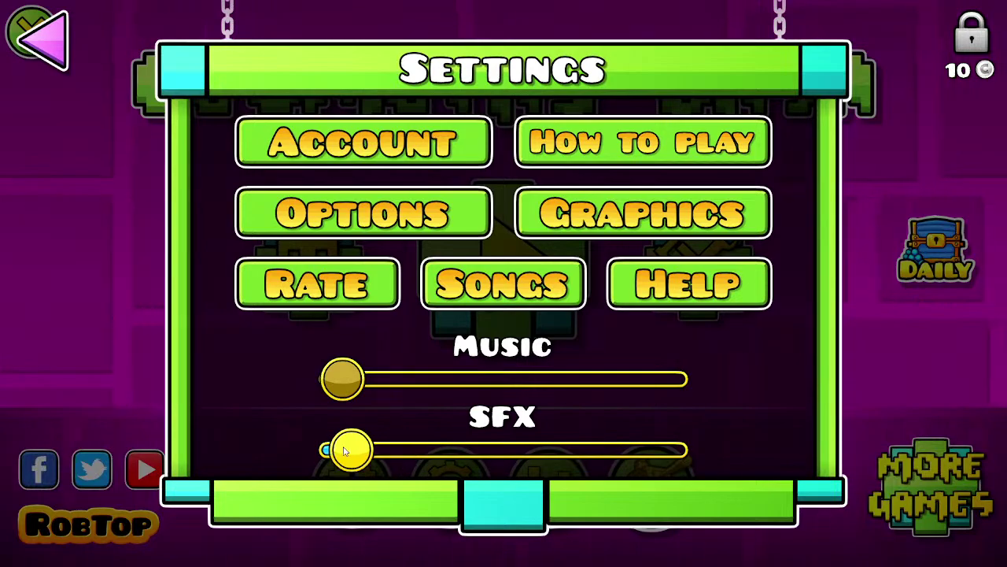
left_click(55, 52)
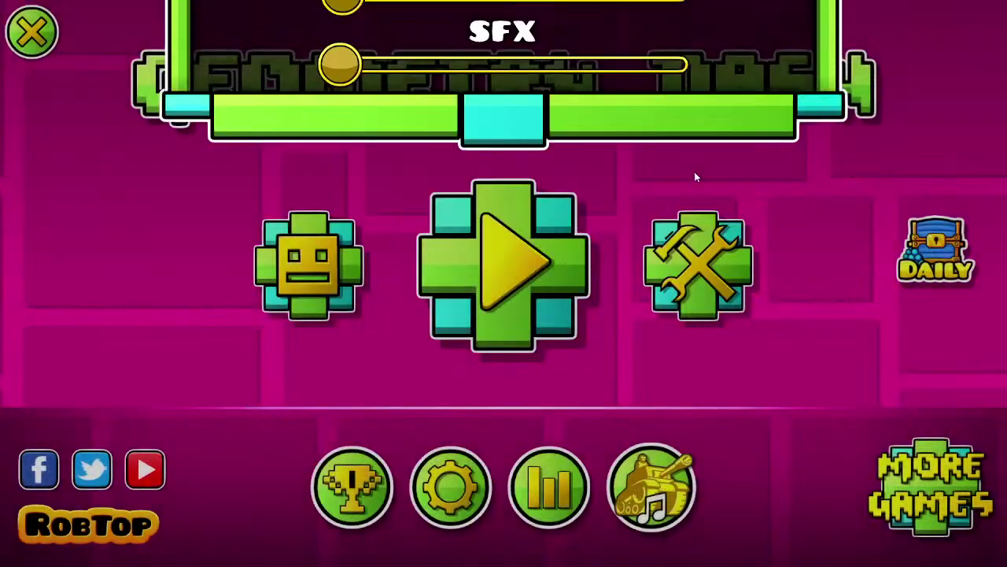
- Open Geometry Dash's level creation and online menu and check the Keymaster's locked door
left_click(697, 262)
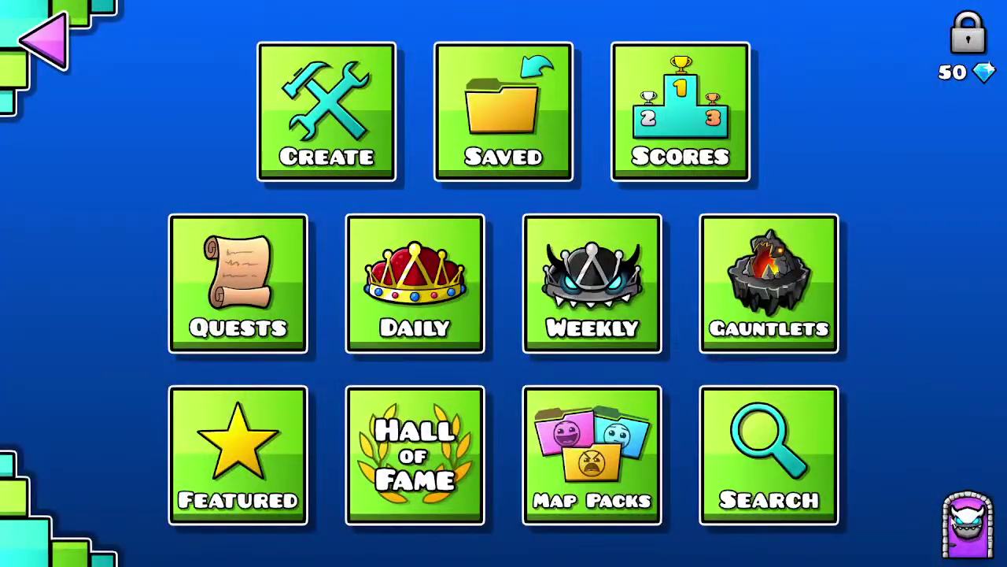
left_click(964, 524)
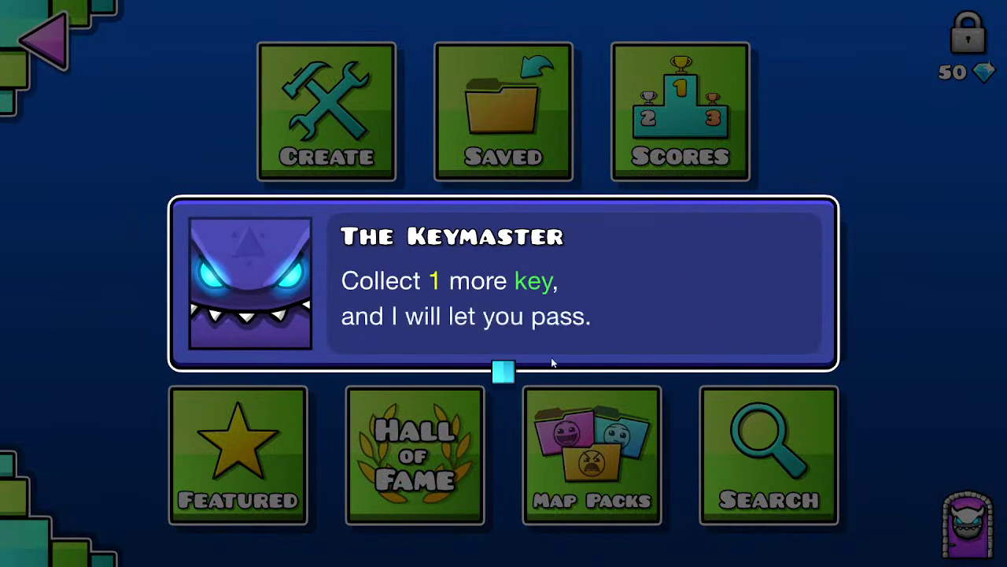
- Search the online levels for "ISPY" and start playing iSpyWithMyLittleEye in normal mode
left_click(552, 364)
left_click(754, 465)
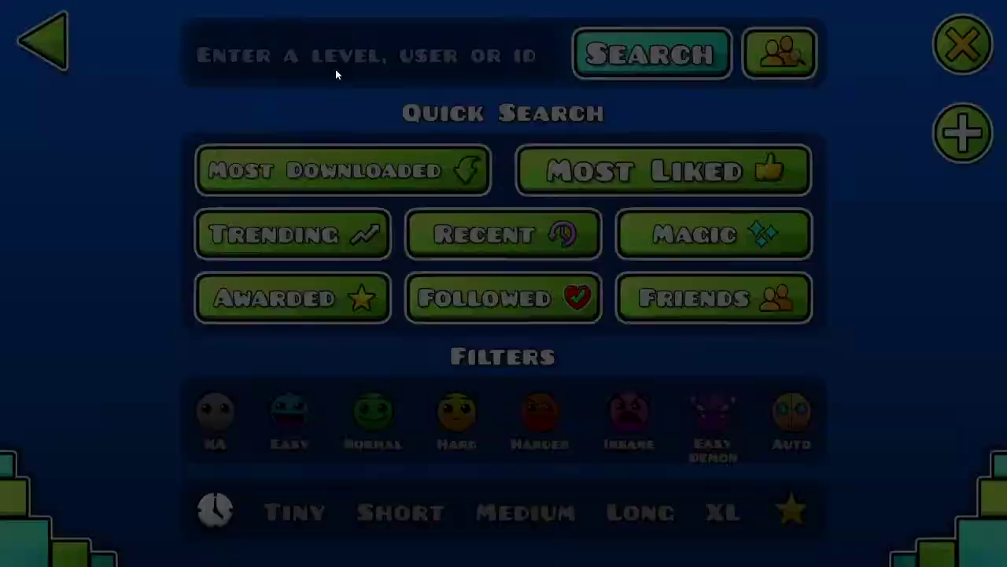
left_click(336, 68)
type("ISPY")
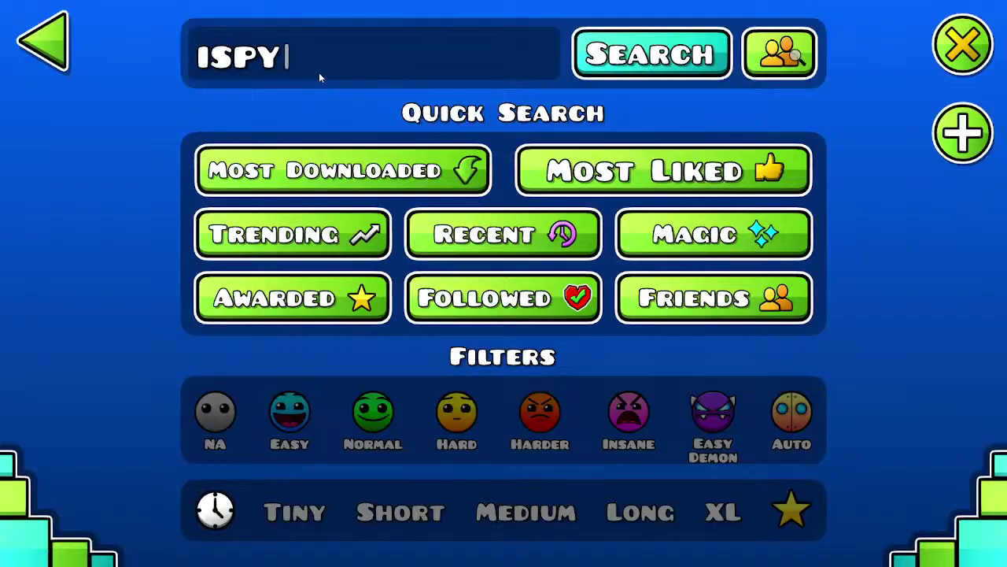
left_click(632, 69)
left_click(724, 177)
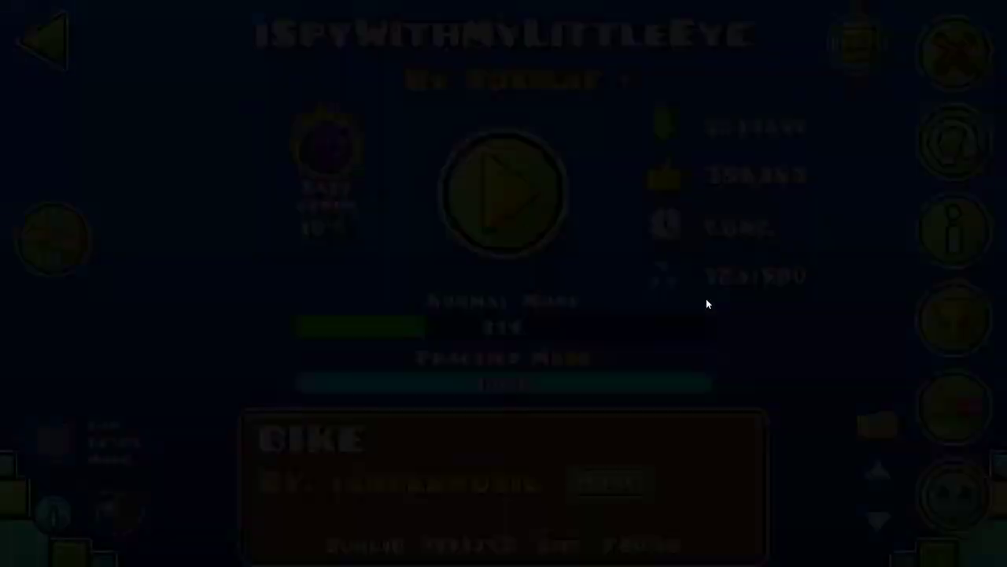
left_click(504, 193)
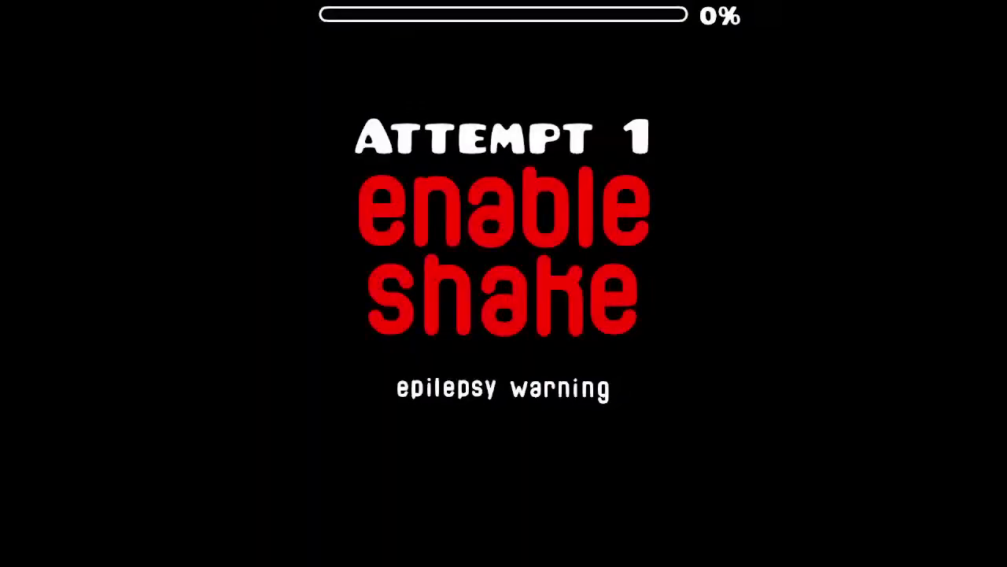
- Play the first attempt of iSpyWithMyLittleEye through the cube spikes and the ship section into the ball section
key("Escape")
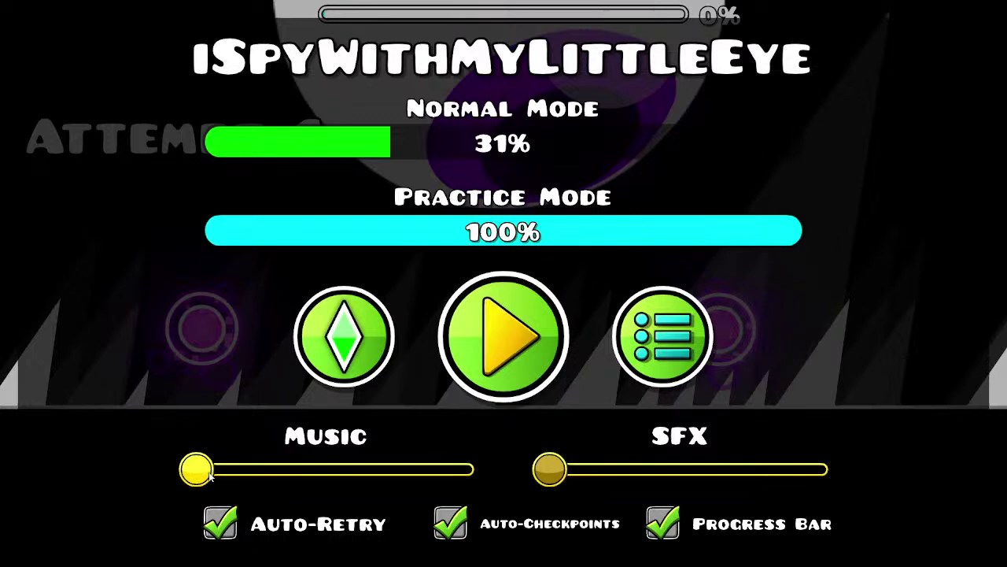
left_click(510, 356)
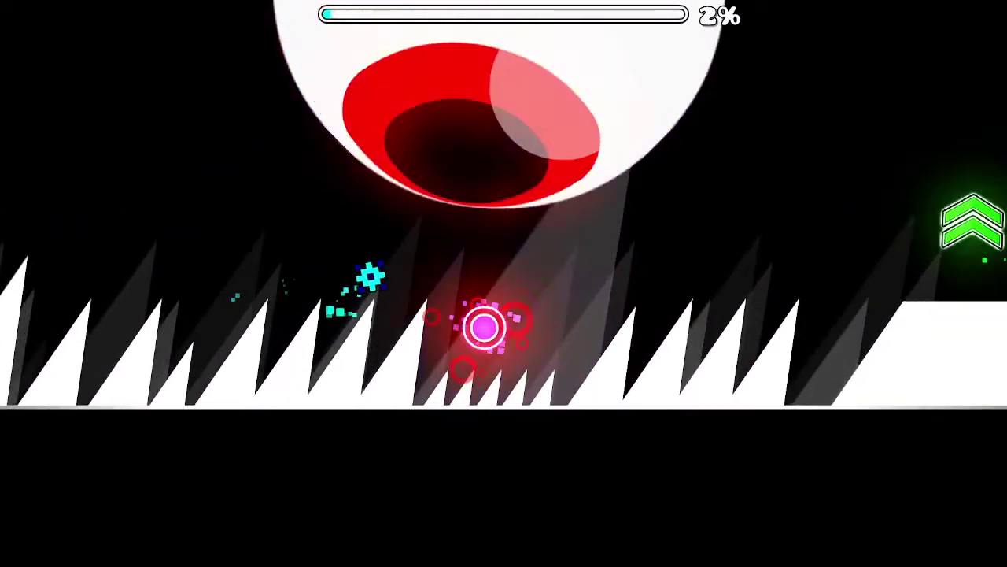
key("space")
key("space")
key("space")
key("space")
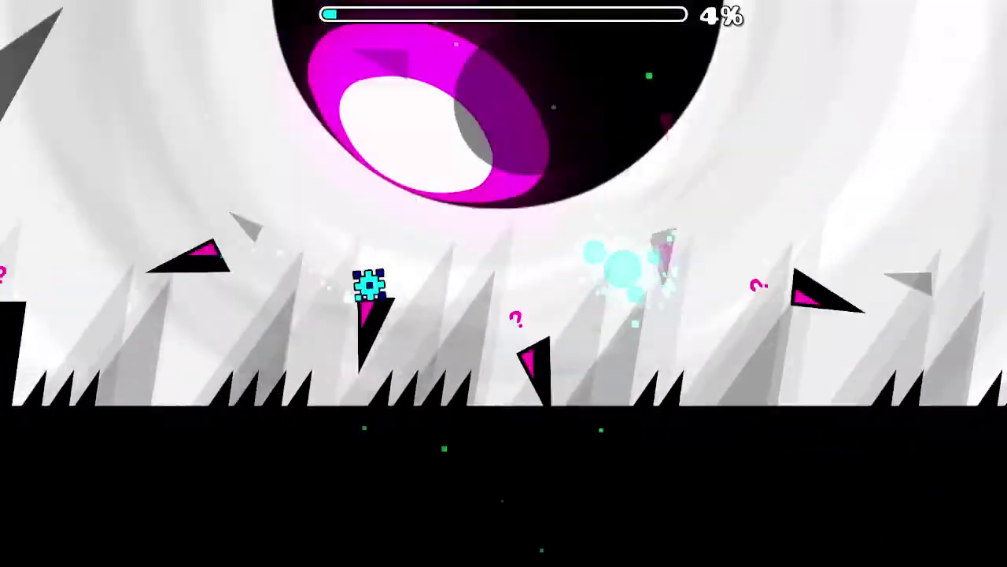
key("space")
key("space")
key("space")
key("space")
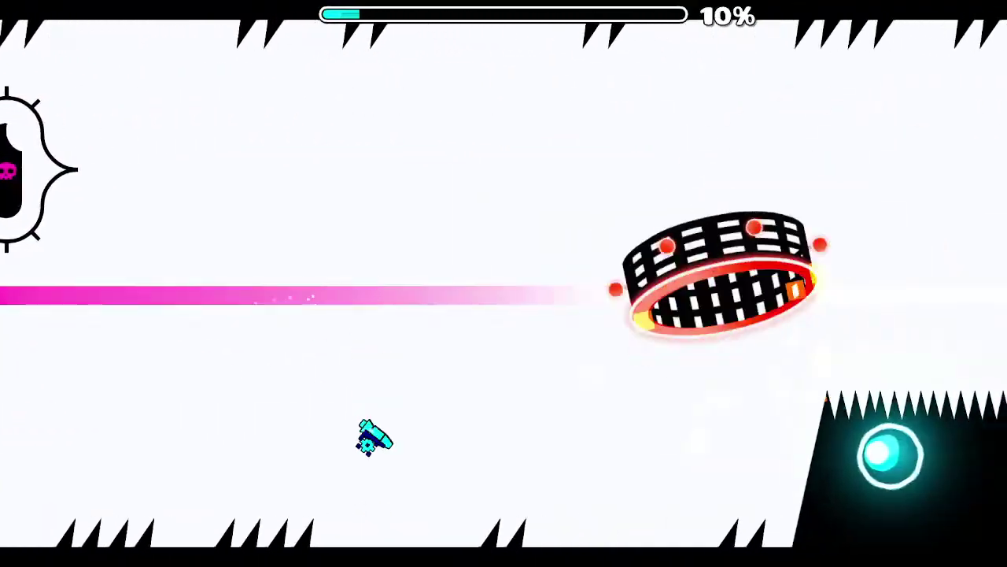
key("space")
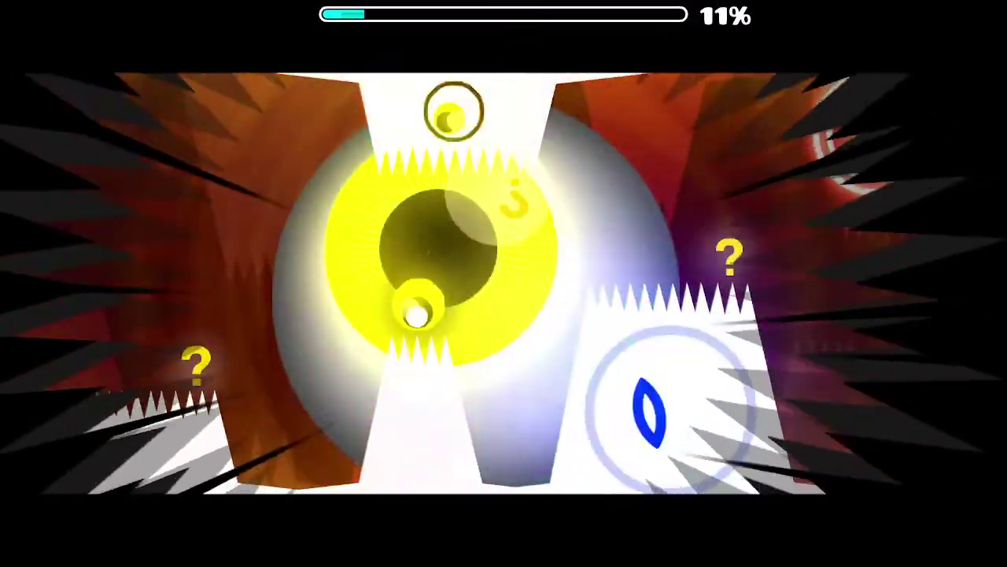
- Pause iSpyWithMyLittleEye, switch out to the Windows desktop, and return to Geometry Dash to resume the level
key("Escape")
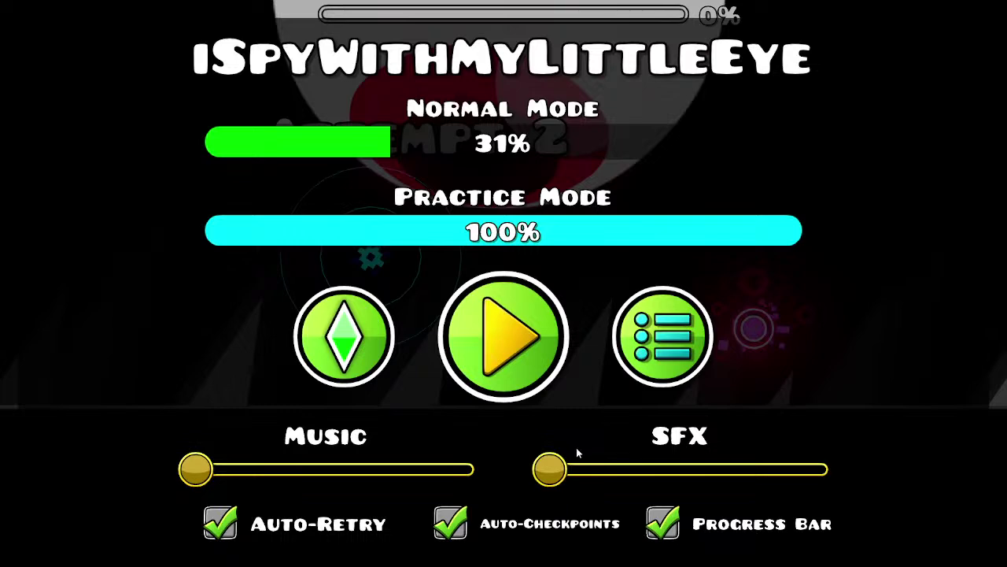
key("super")
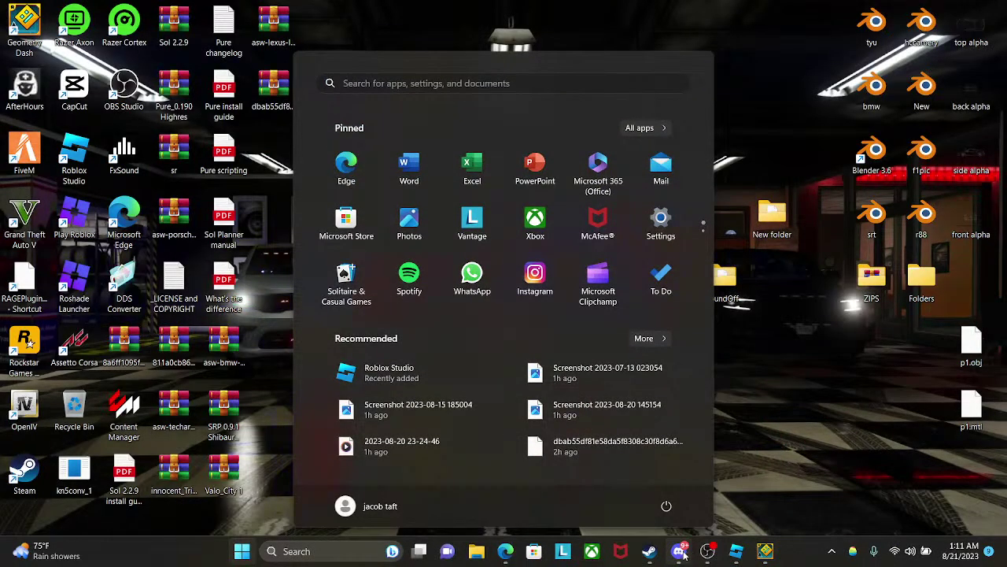
left_click(764, 549)
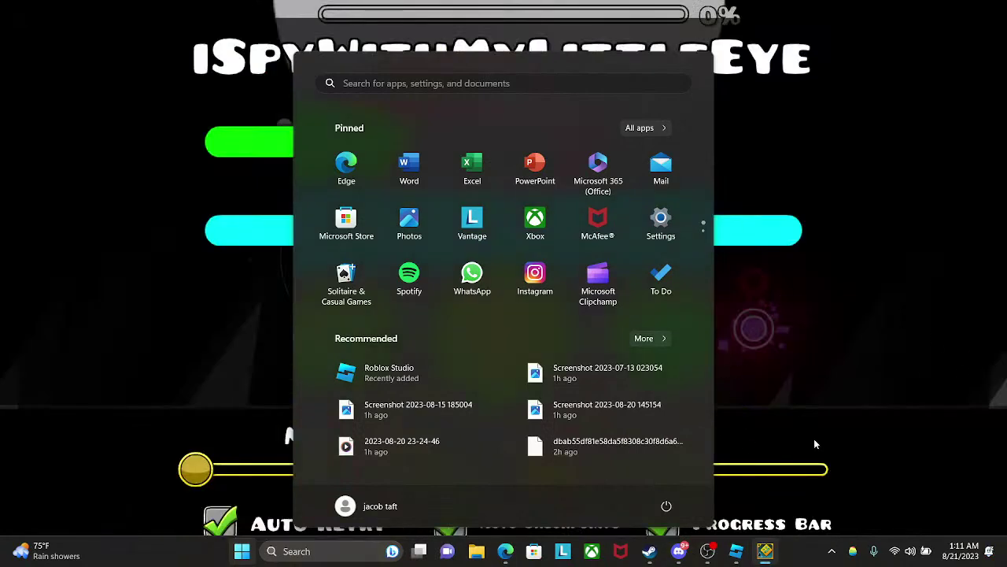
left_click(594, 510)
left_click(890, 436)
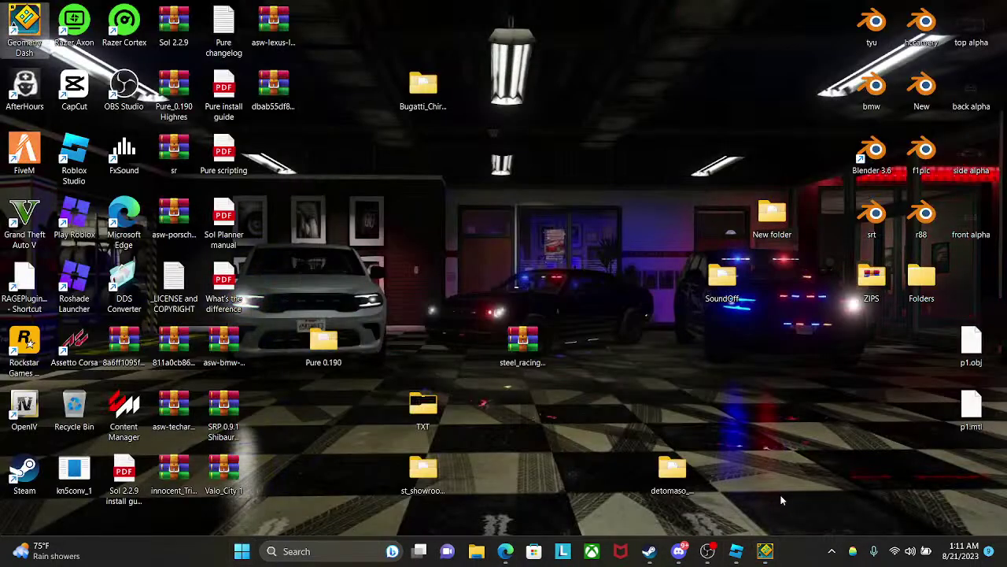
left_click(768, 543)
left_click(573, 351)
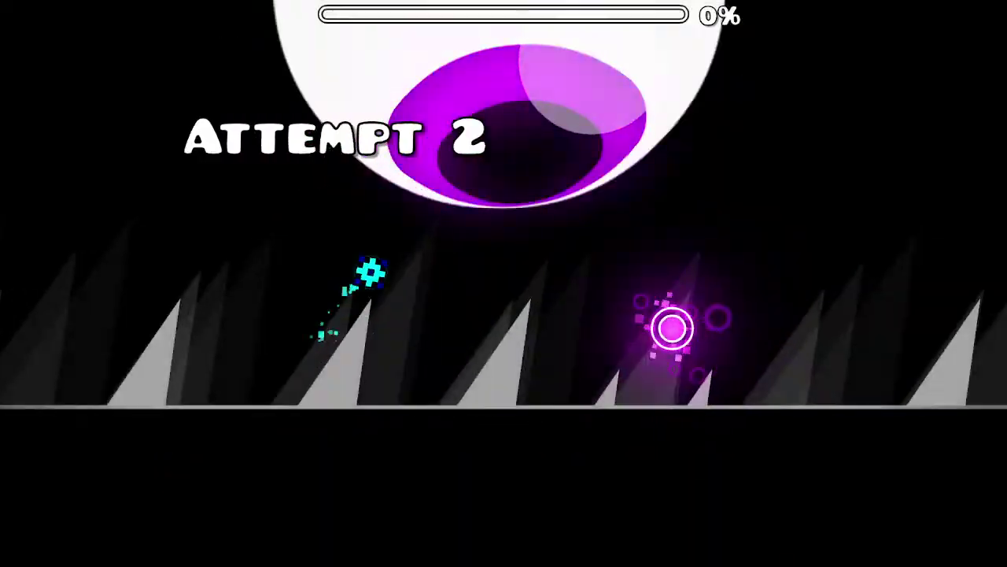
- Play the second attempt of iSpyWithMyLittleEye past the cube, ship and red-eye ball sections to the green heartbeat line
key("space")
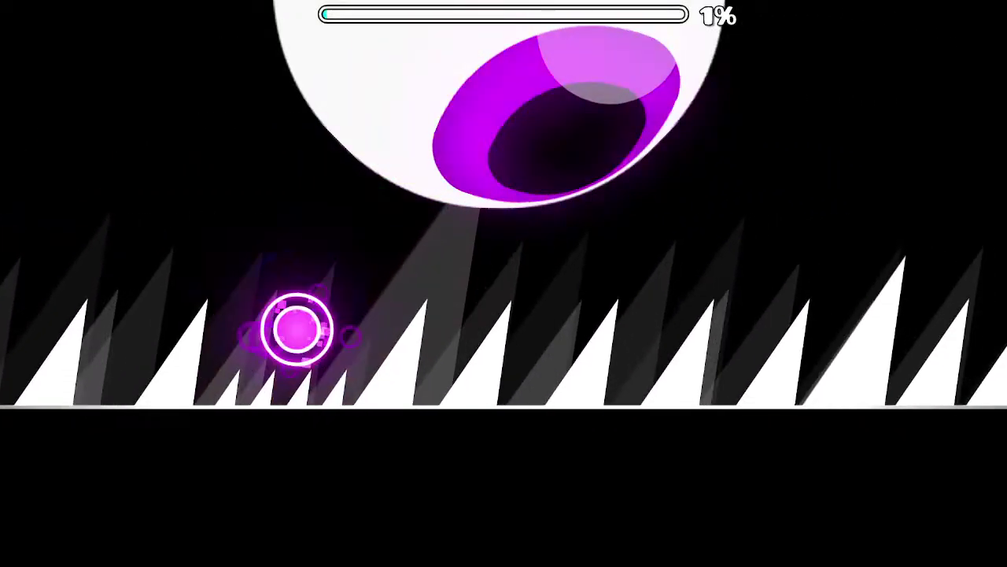
key("space")
key("space")
key("space")
key("space")
key("space")
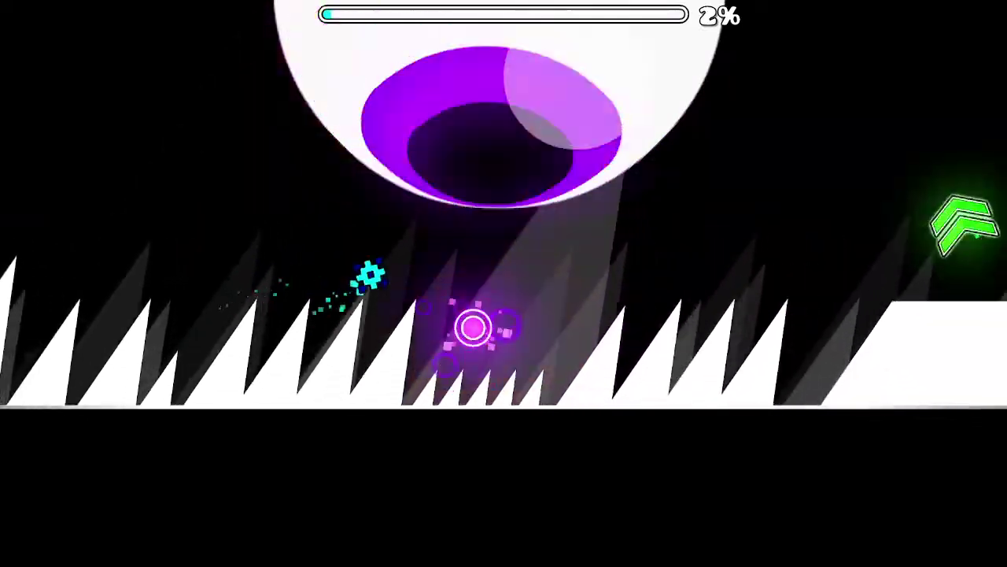
key("space")
key("space")
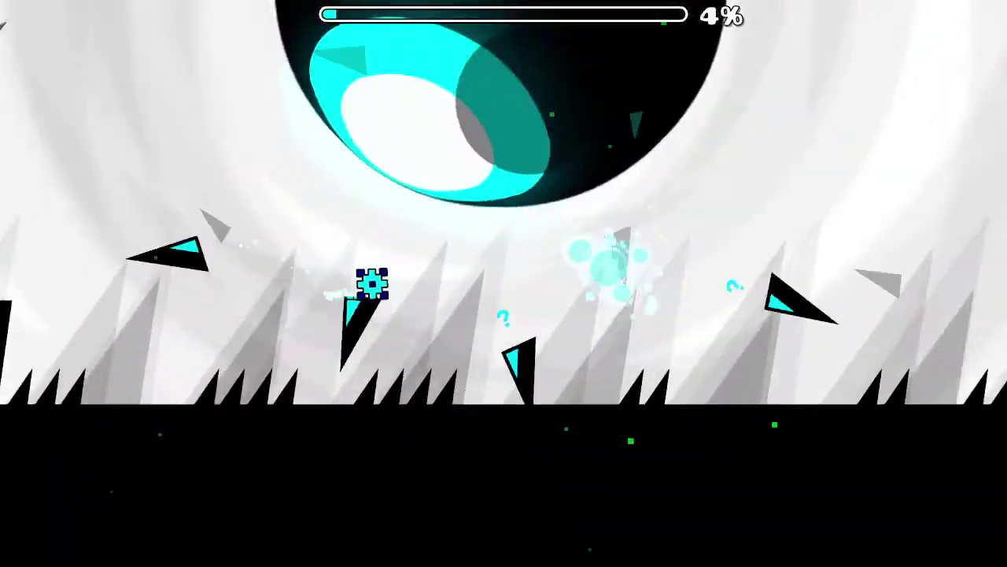
key("space")
key("space")
key("space")
key("space")
key("space")
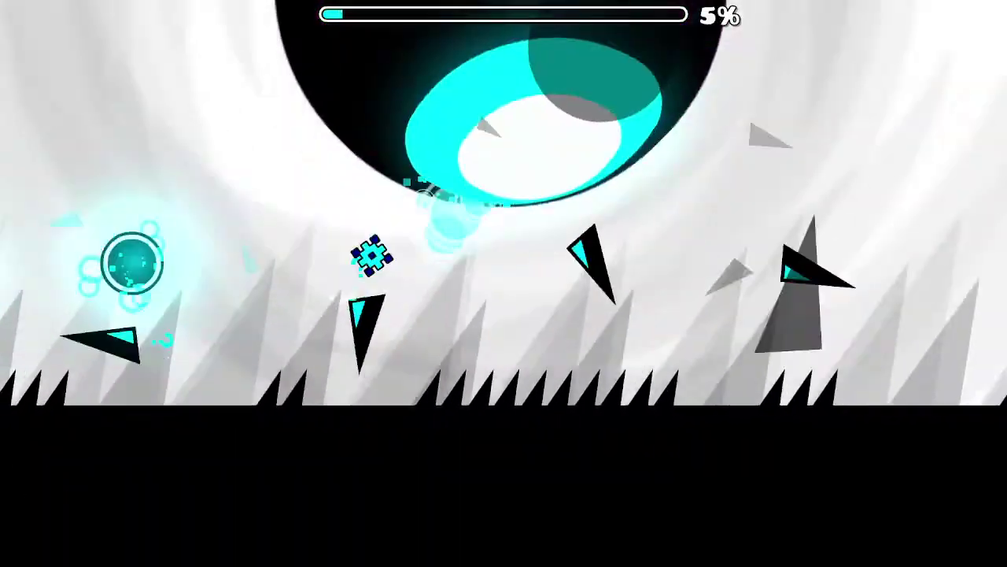
key("space")
key("space")
key("space")
key("space")
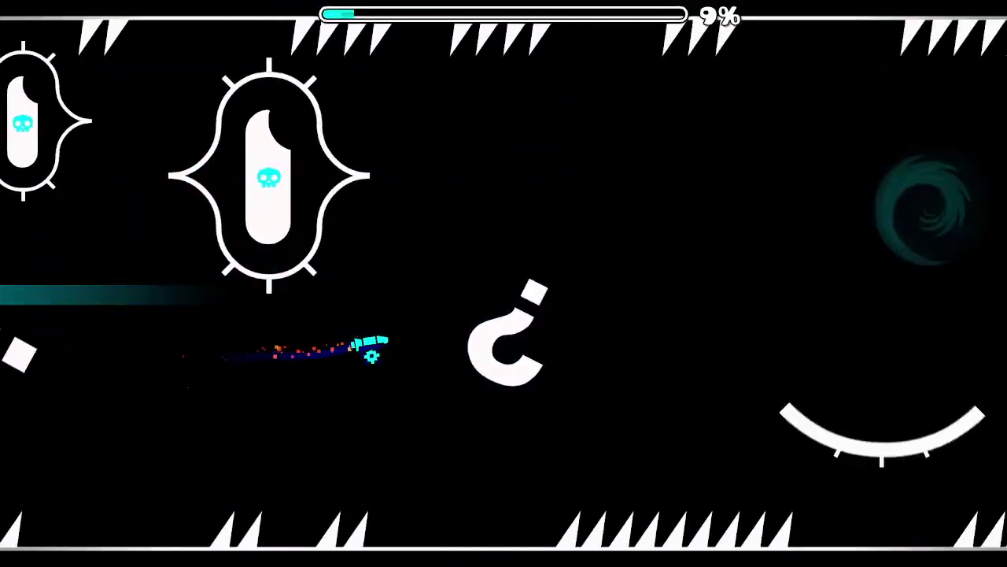
key("space")
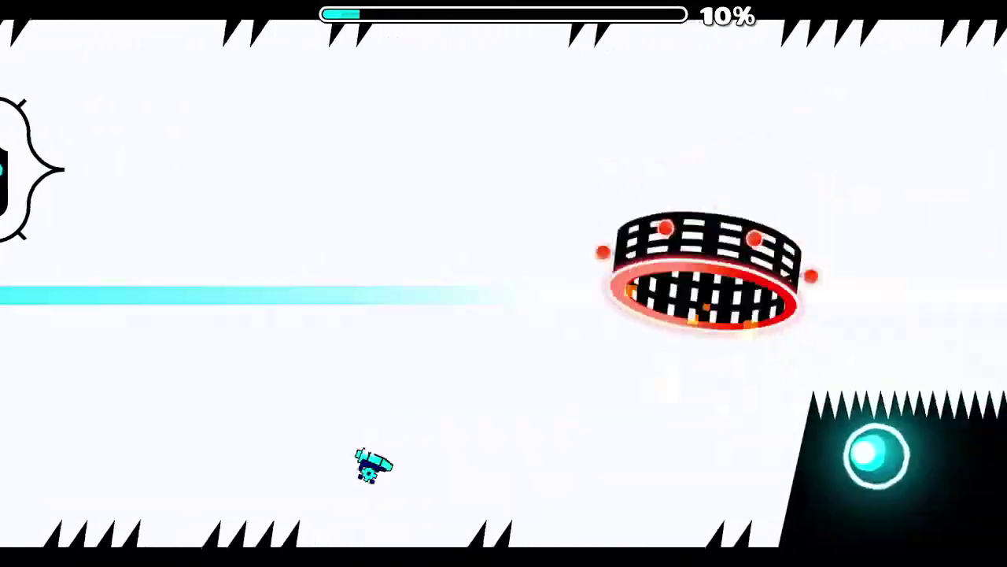
key("space")
key("space")
key("space")
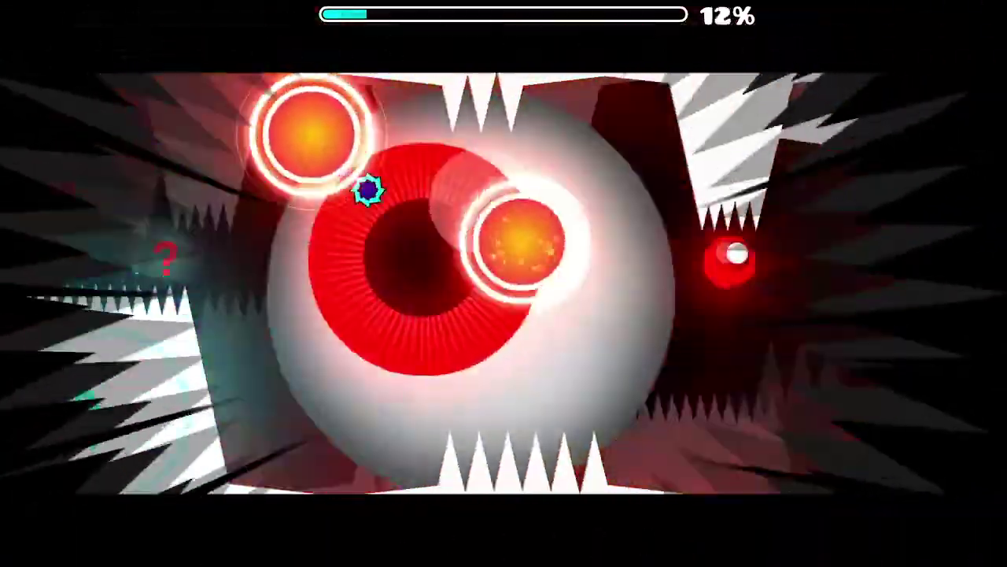
key("space")
key("space")
key("space")
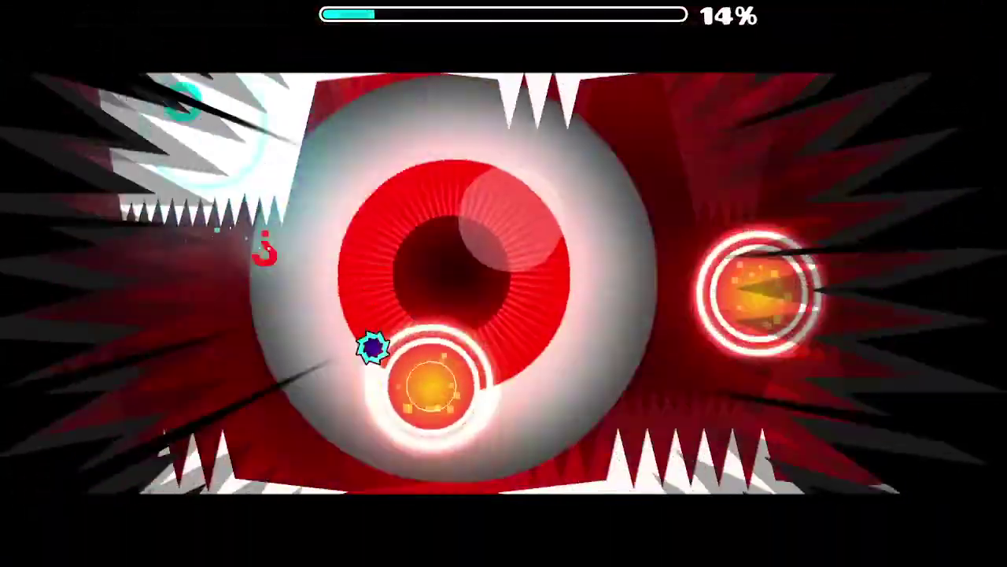
key("space")
key("space")
key("space")
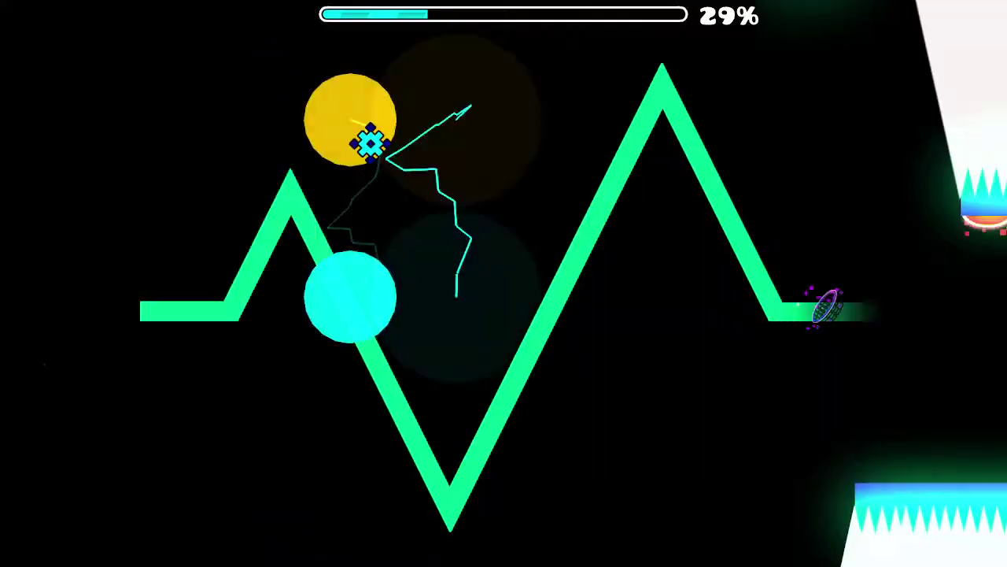
key("space")
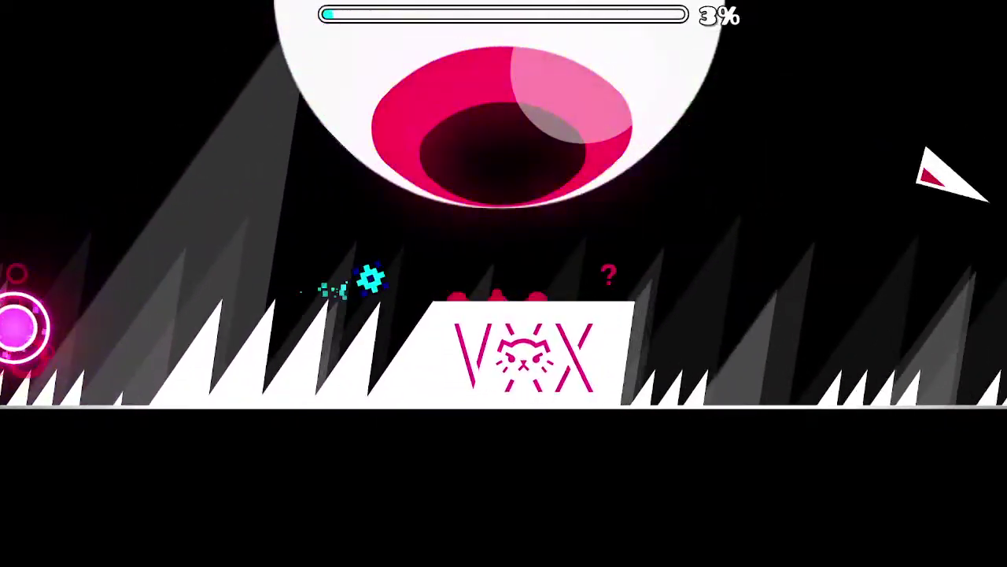
- Play another attempt of iSpyWithMyLittleEye through the cube and ship sections and the red-eye ball section to the pink eye
key("space")
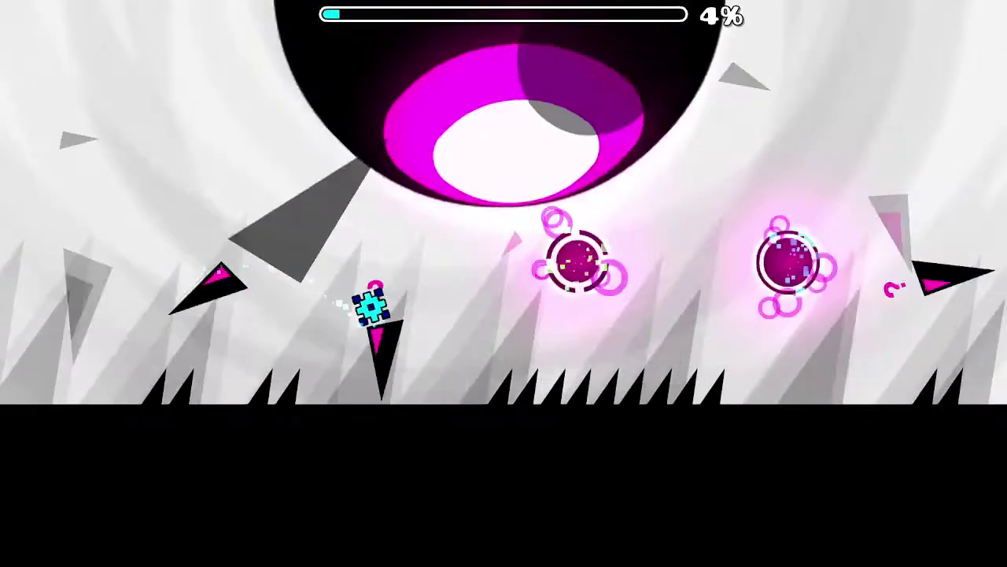
key("space")
key("space")
key("space")
key("space")
key("space")
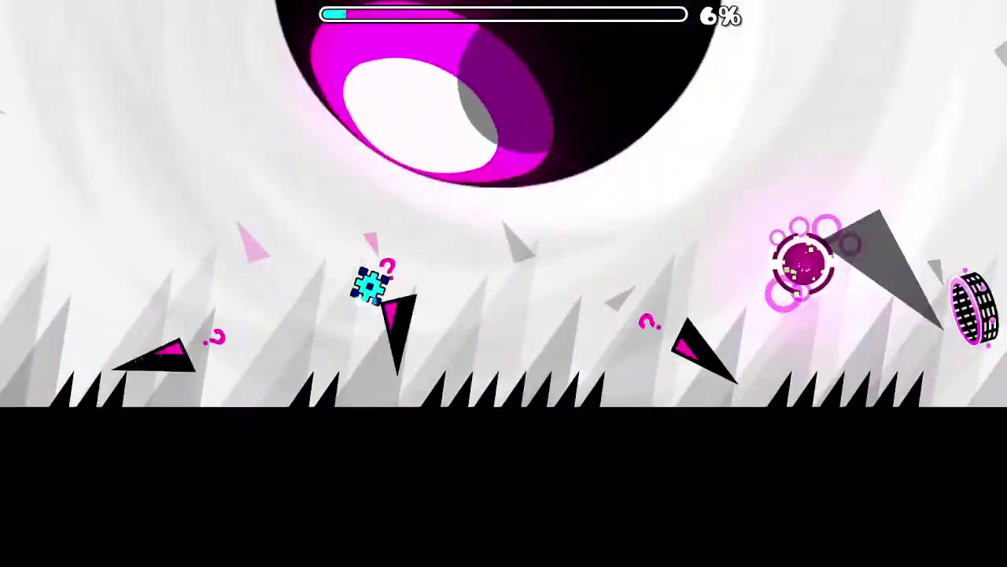
key("space")
key("space")
key("space")
key("space")
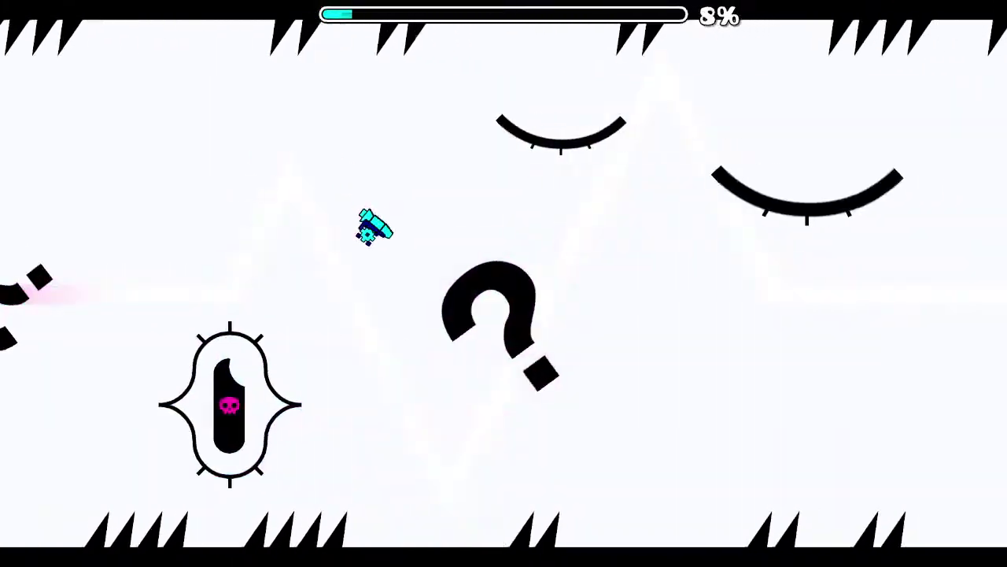
key("space")
key("space")
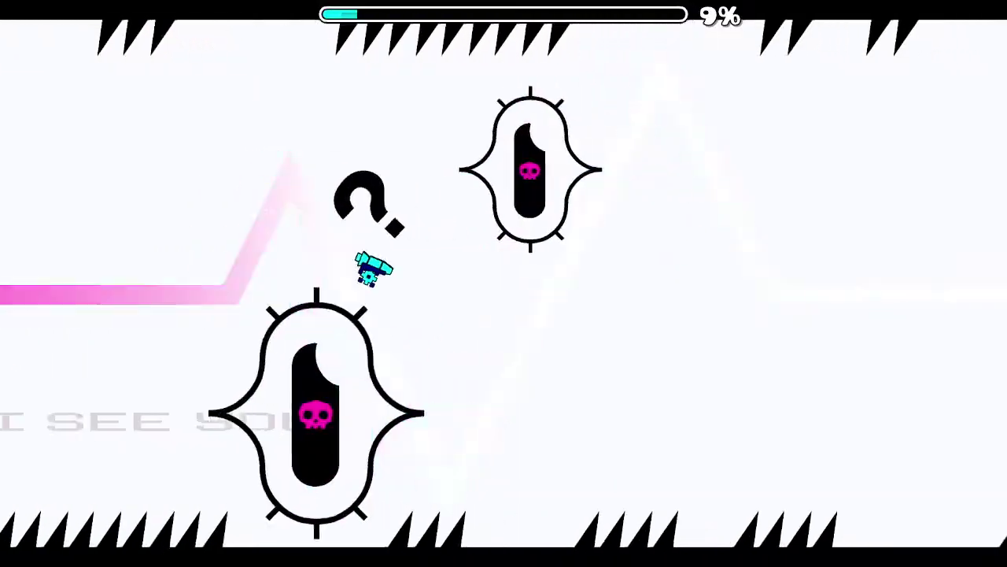
key("space")
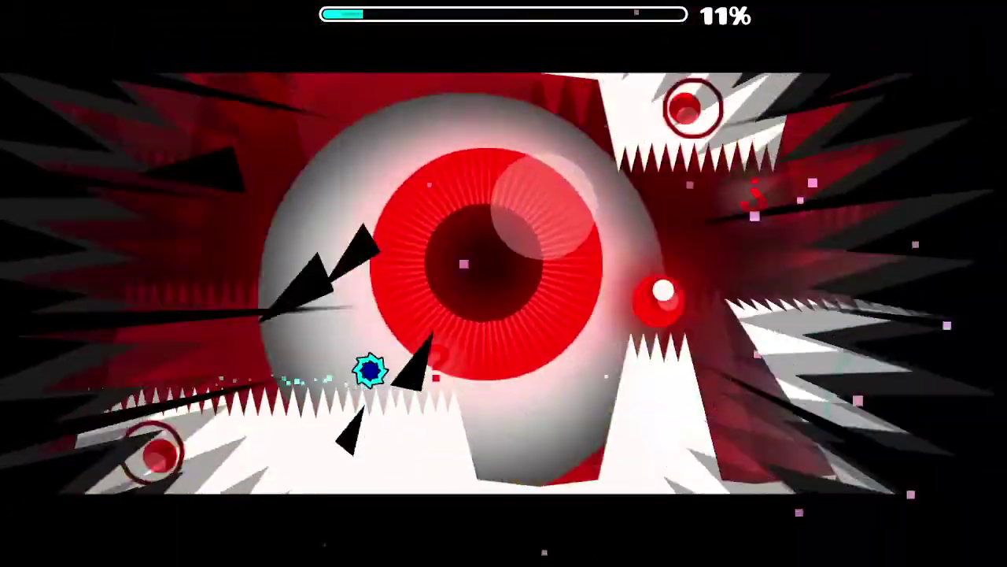
key("space")
key("space")
key("space")
key("space")
key("space")
key("space")
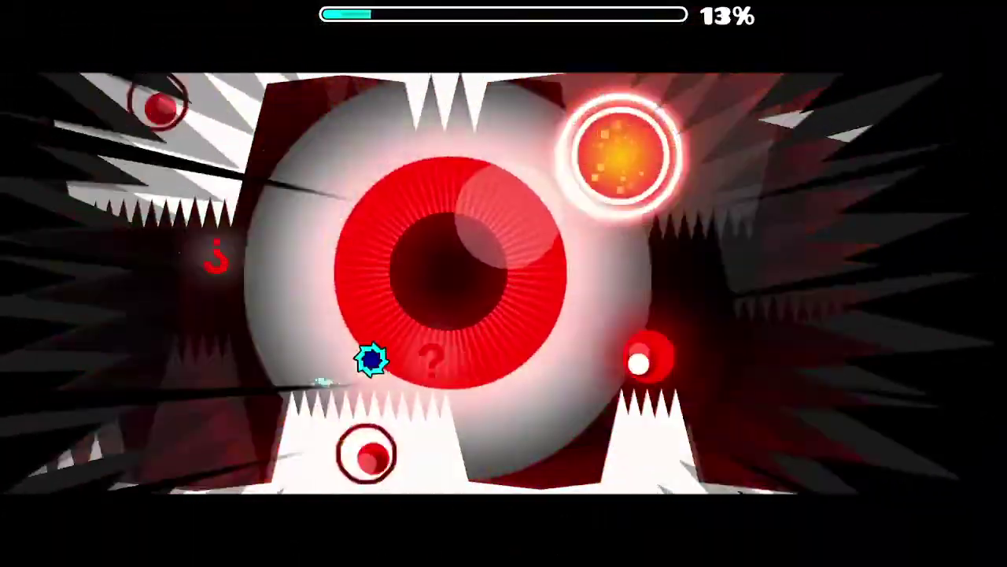
key("space")
key("space")
key("space")
key("space")
key("space")
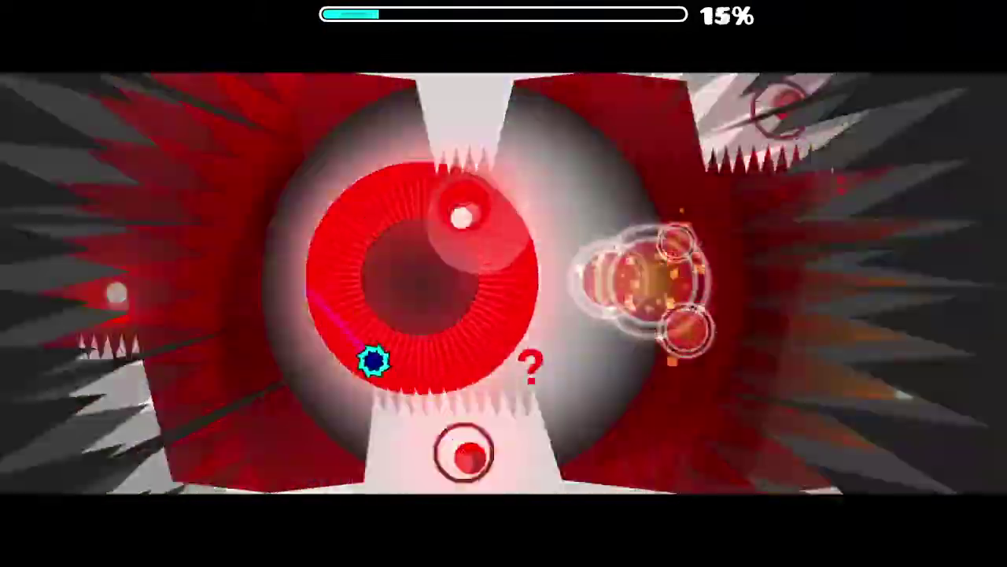
key("space")
key("space")
key("space")
key("space")
key("space")
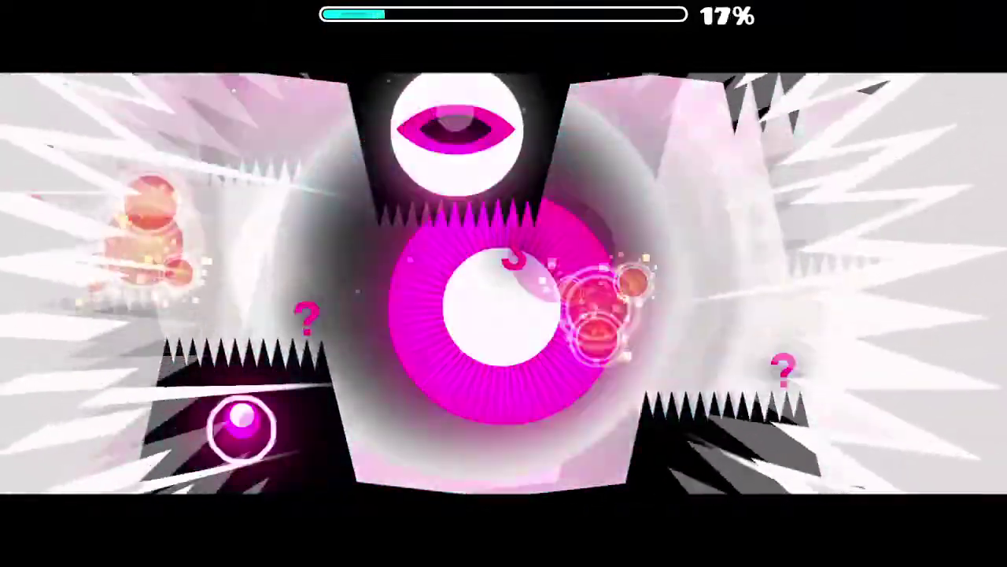
- Leave iSpyWithMyLittleEye, search the online levels for "SHIVER", and open the page of Shiver by SpKale
key("Escape")
key("Escape")
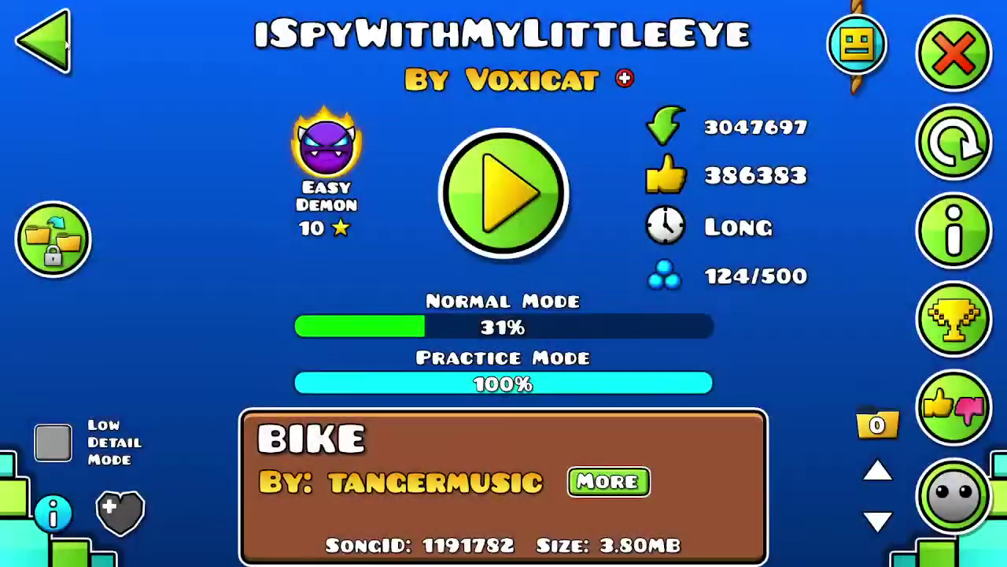
key("Escape")
key("Escape")
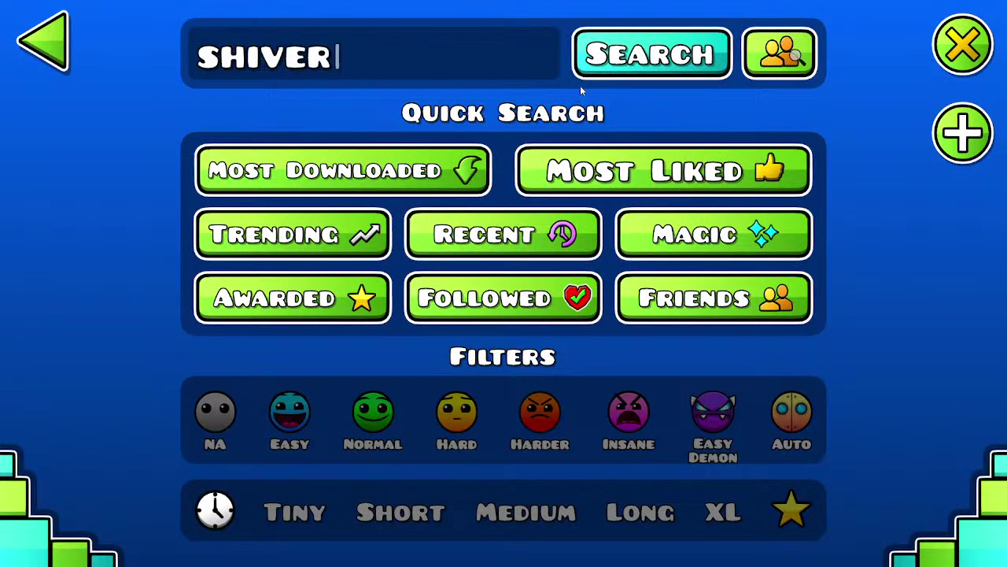
key("Return")
left_click(732, 182)
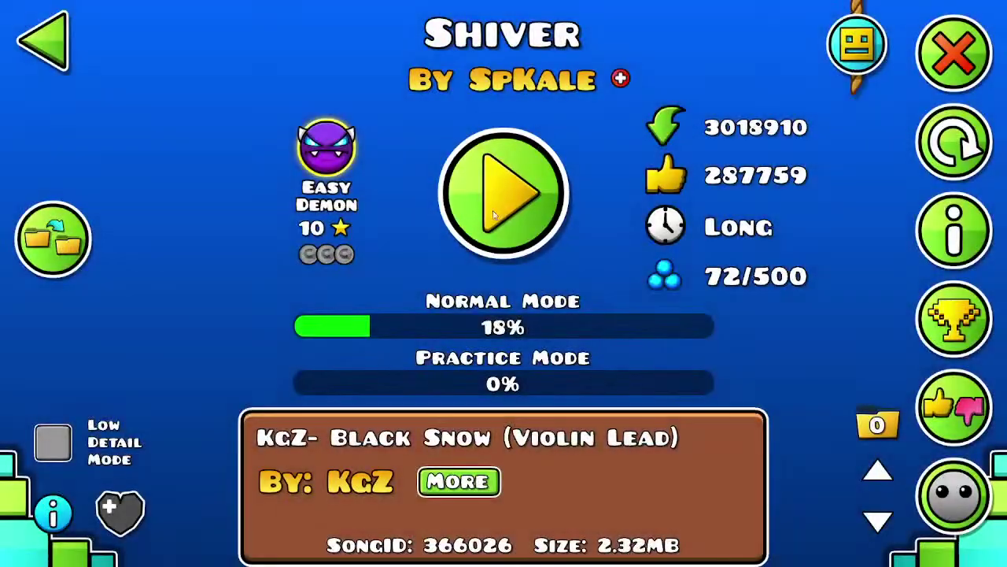
- Start playing Shiver, pause it at the opening ship section, switch out to the Windows desktop, and return to resume the level
left_click(504, 193)
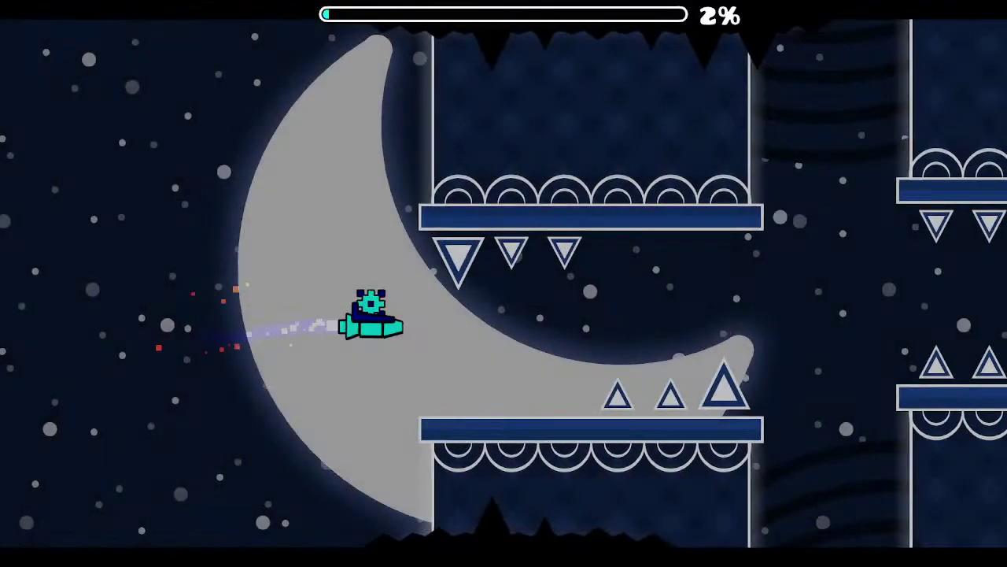
key("Escape")
key("super")
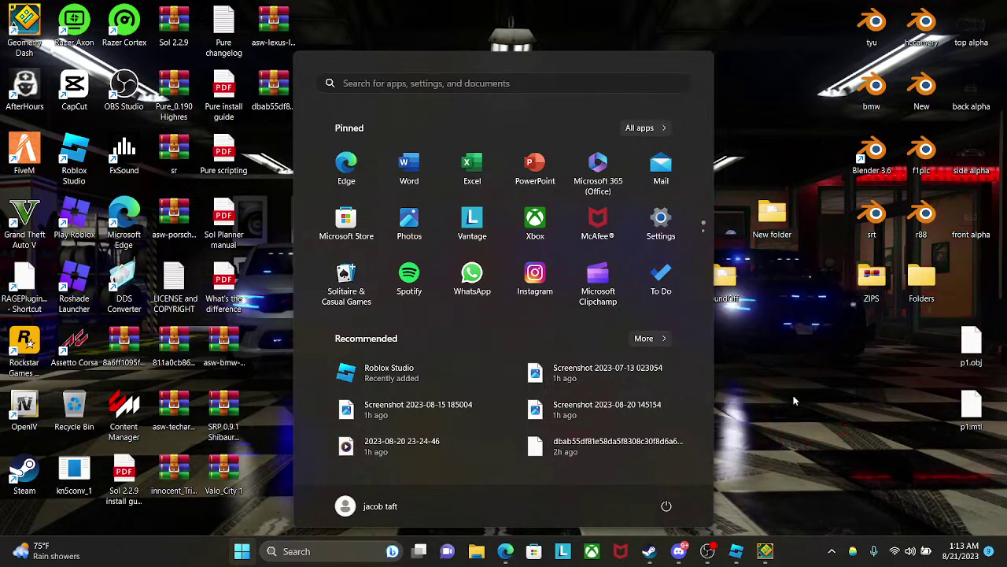
left_click(767, 552)
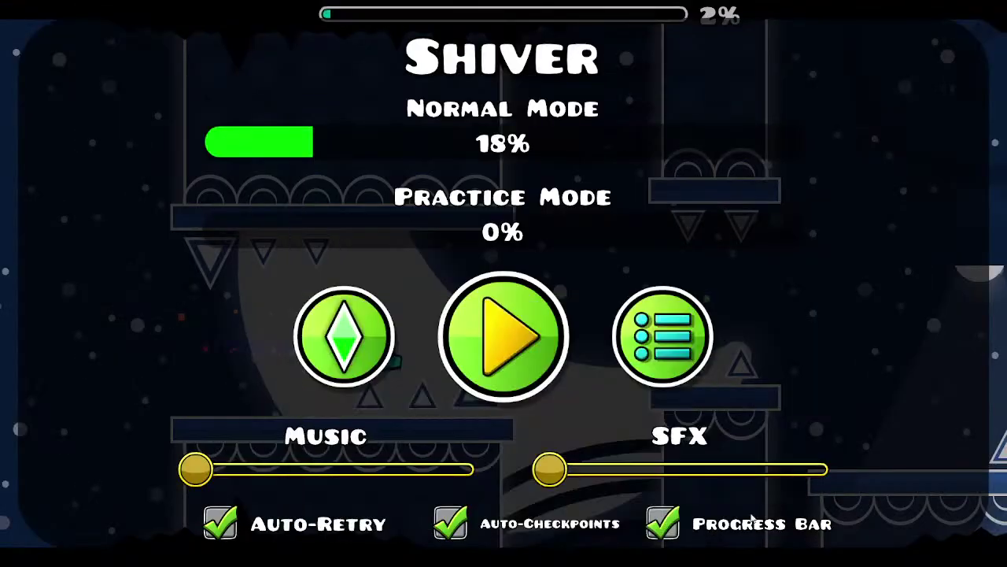
left_click(539, 361)
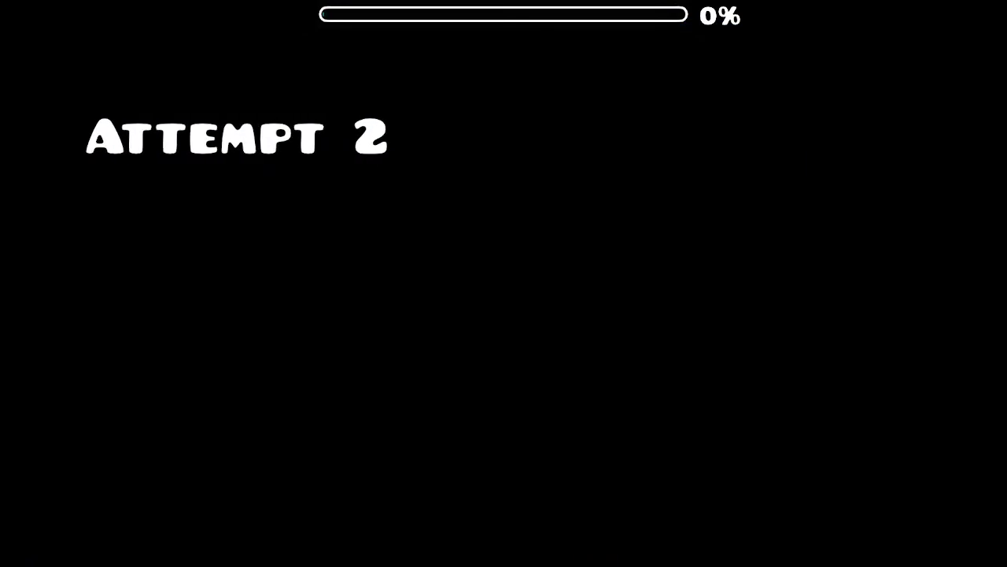
- Fly the ship through Shiver's opening crescent-moon section on the second attempt, passing between the spiked platforms
key("space")
key("space")
key("space")
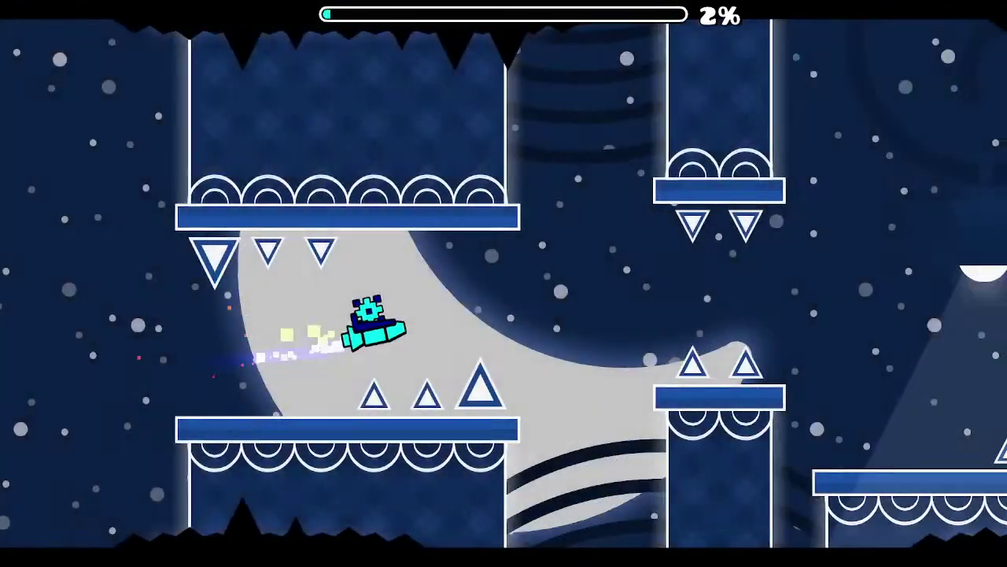
key("space")
key("space")
key("space")
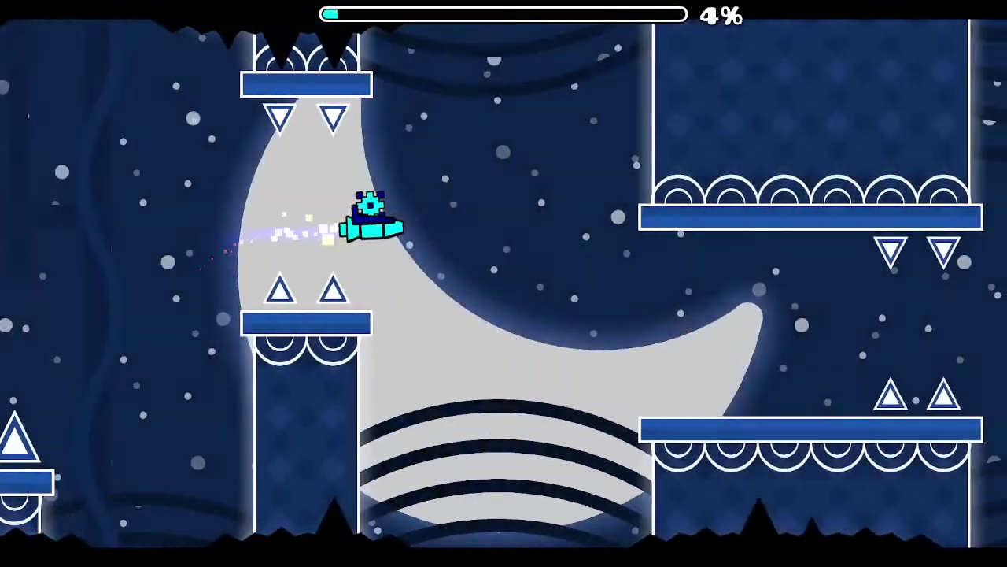
key("space")
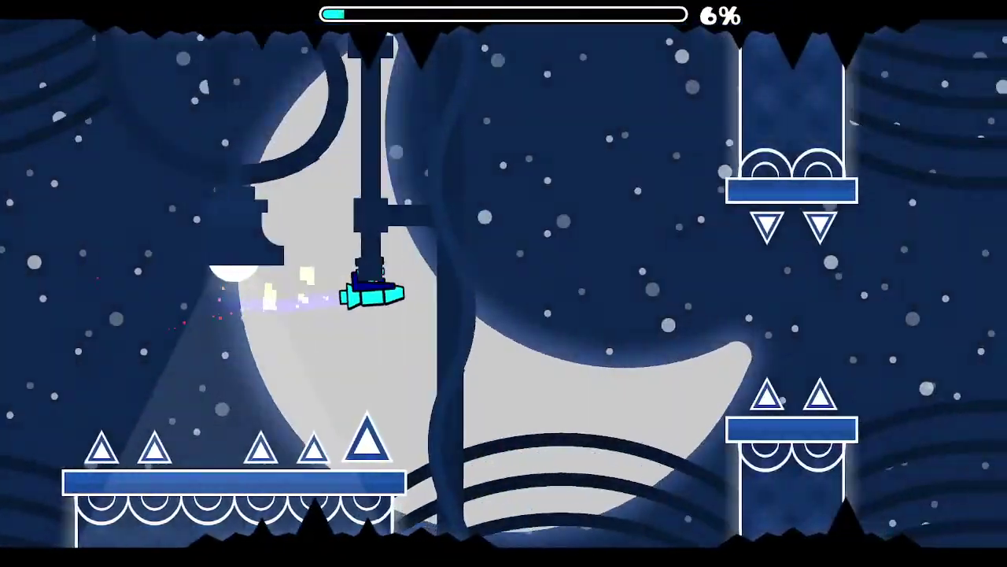
key("space")
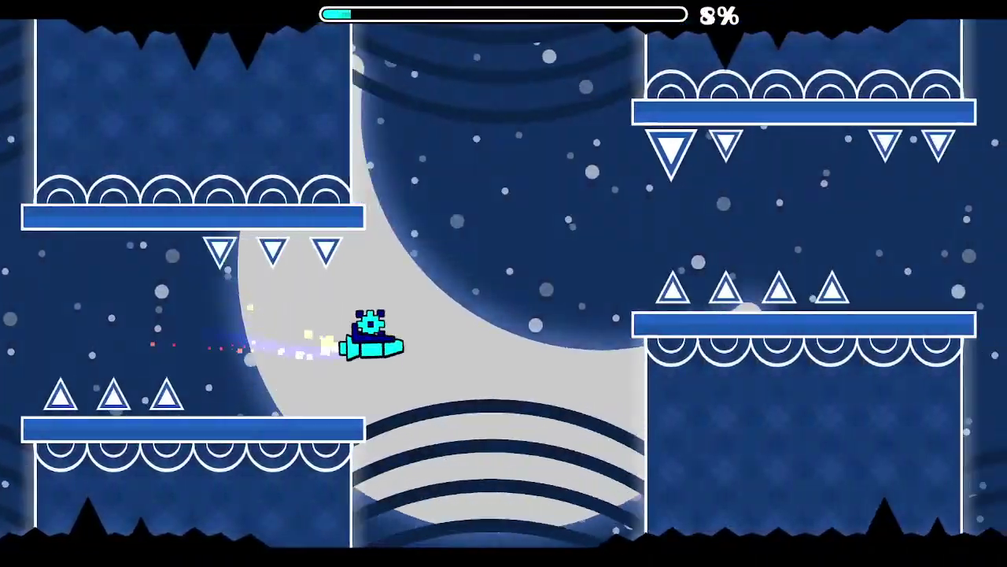
- Finish the ship section of Shiver and play the UFO section through the mountains to the green orbs
key("space")
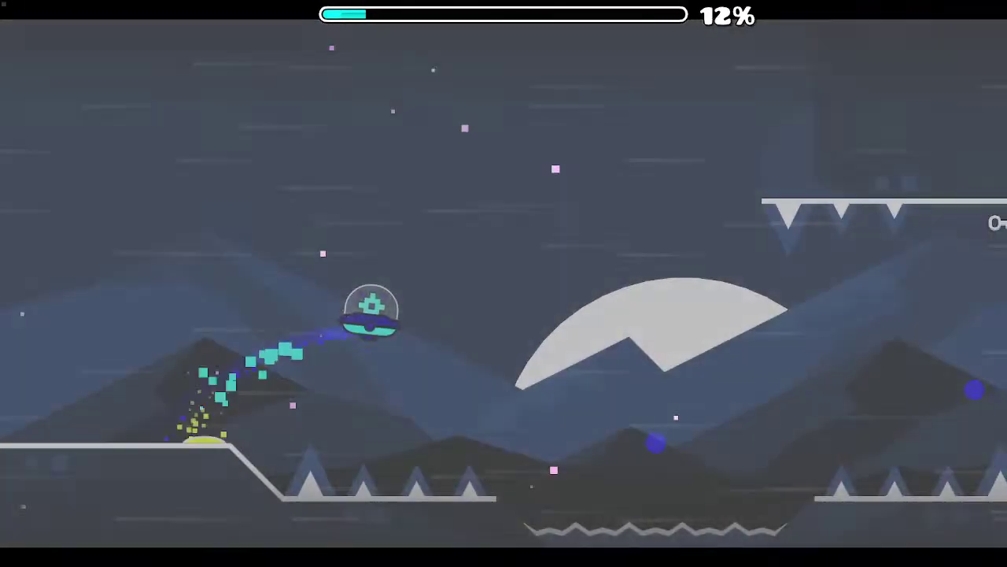
key("space")
key("space")
key("space")
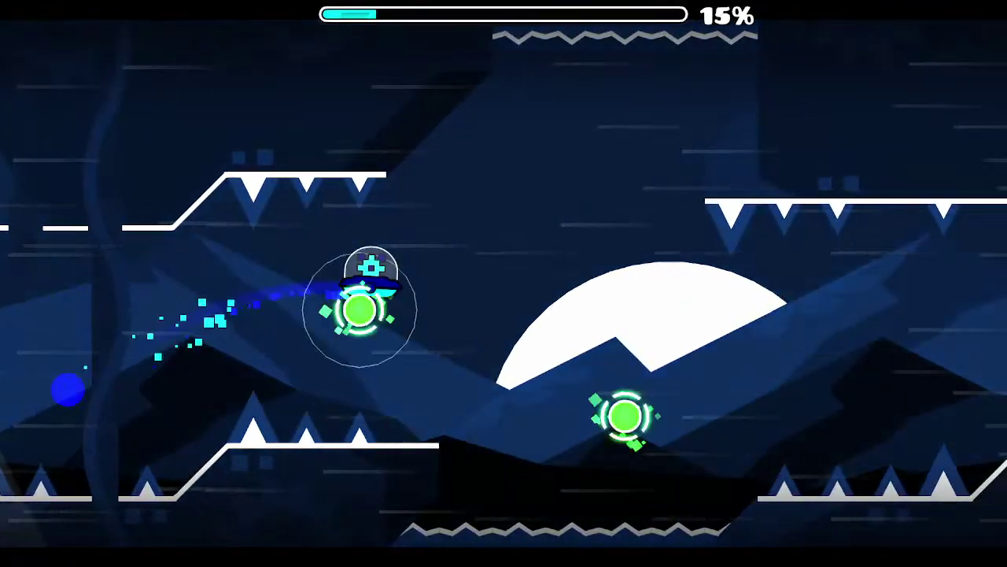
key("space")
key("space")
key("space")
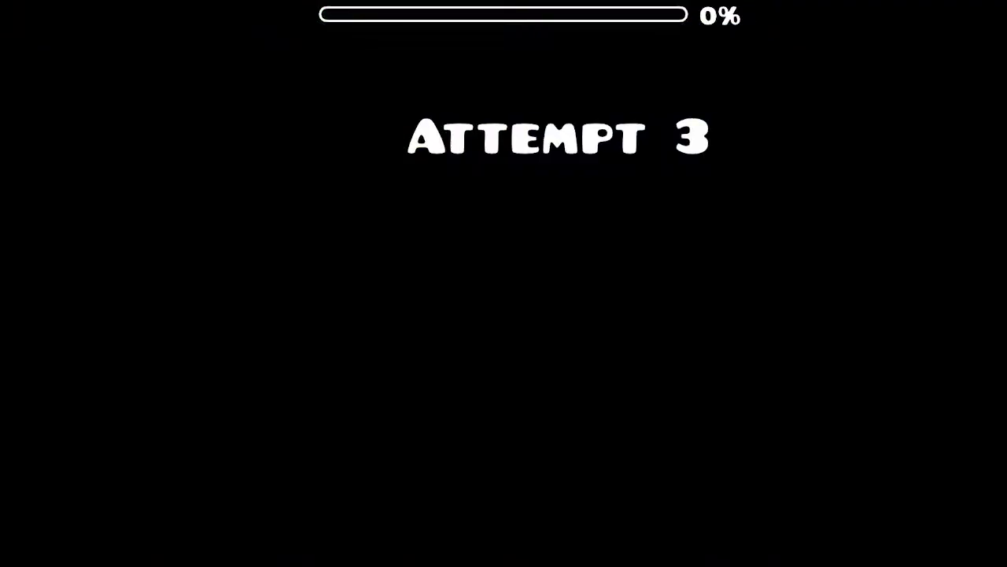
- Fly the ship through Shiver's crescent-moon section again on the third attempt, staying clear of the spikes
key("space")
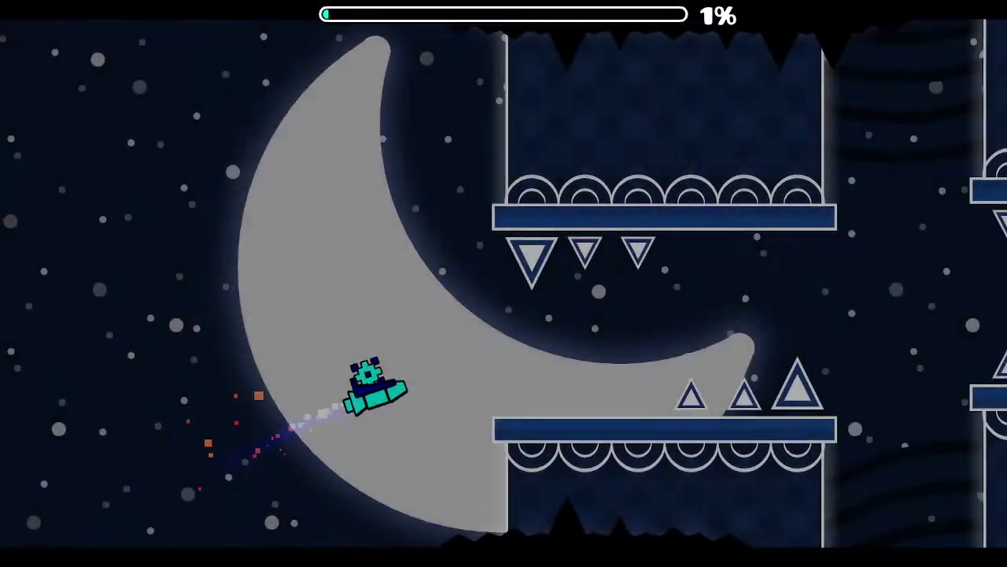
key("space")
key("space")
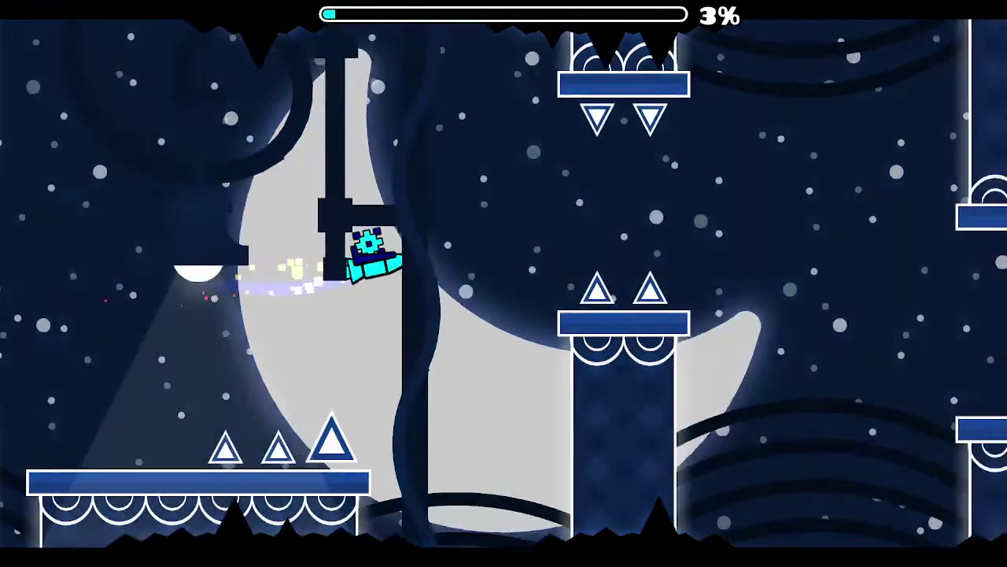
key("space")
key("space")
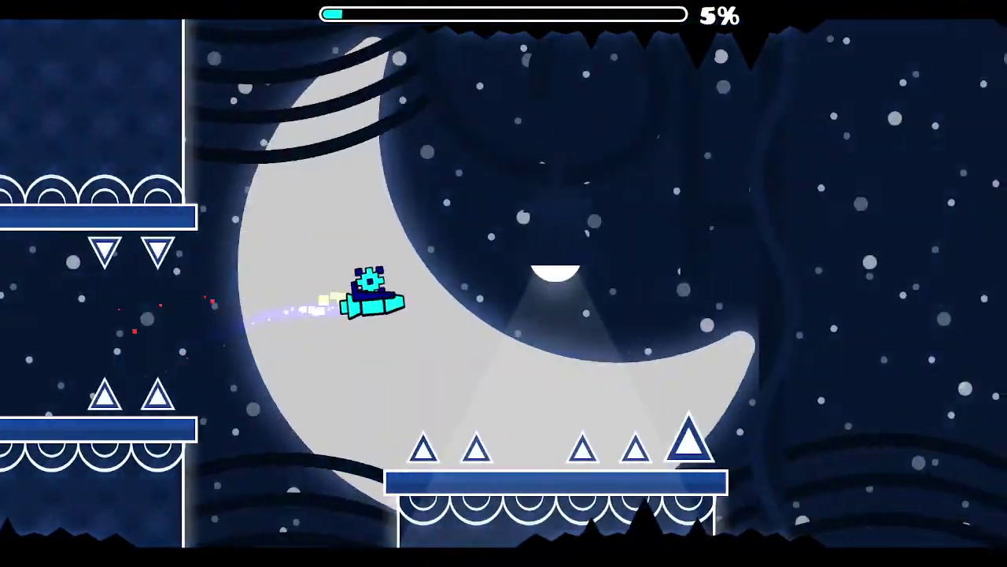
key("space")
key("space")
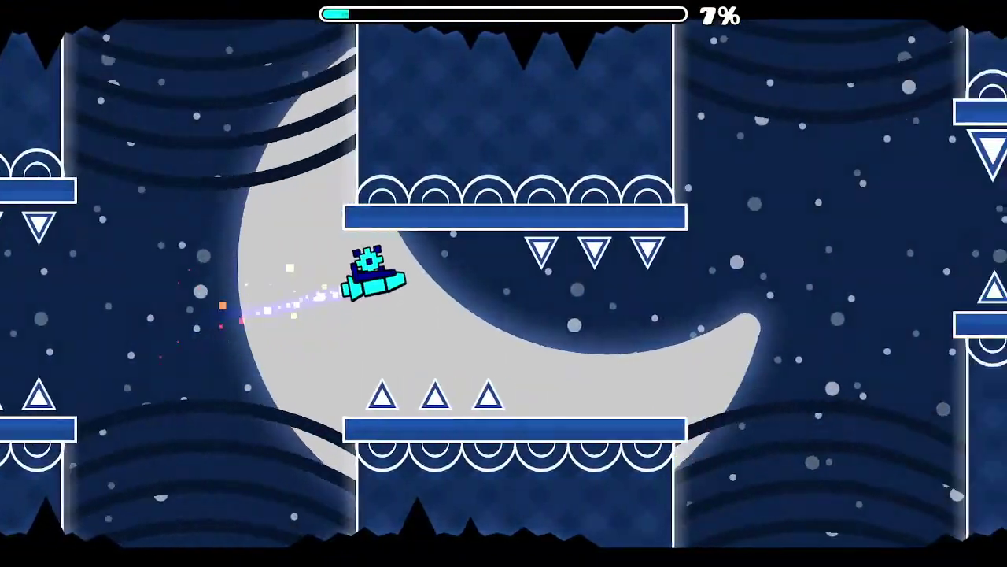
- Carry the third attempt of Shiver into the UFO section and past the green orbs toward the black orb
key("space")
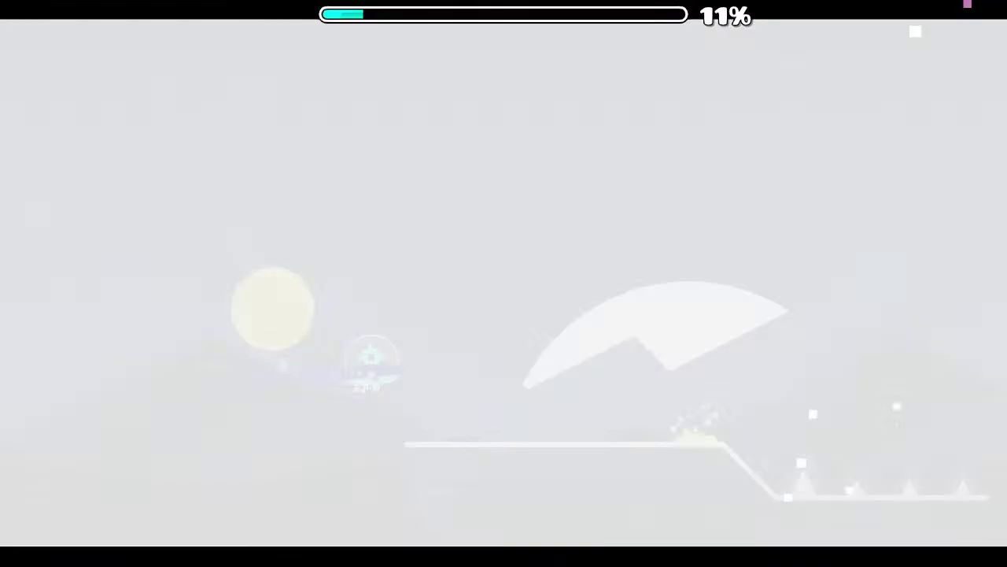
key("space")
key("space")
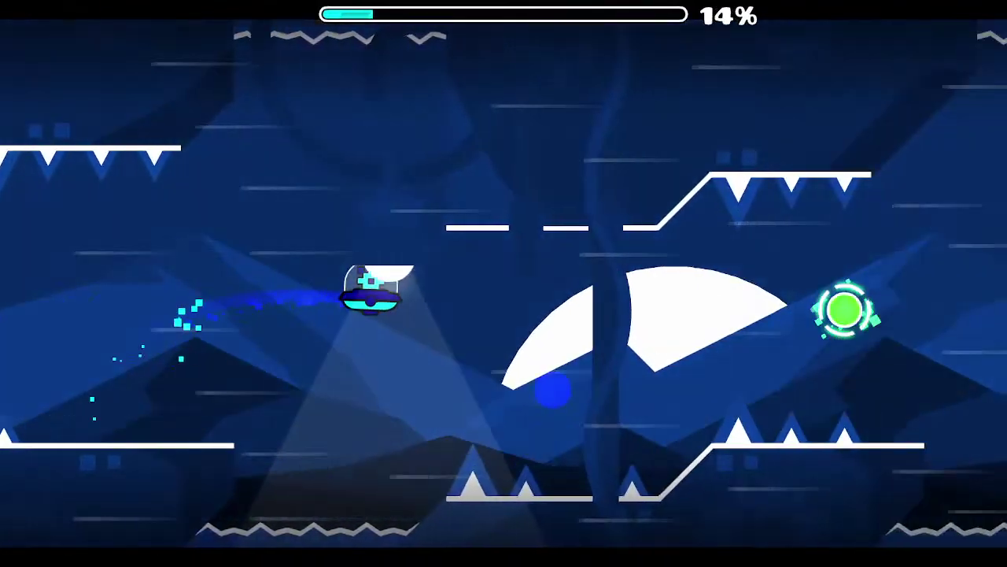
key("space")
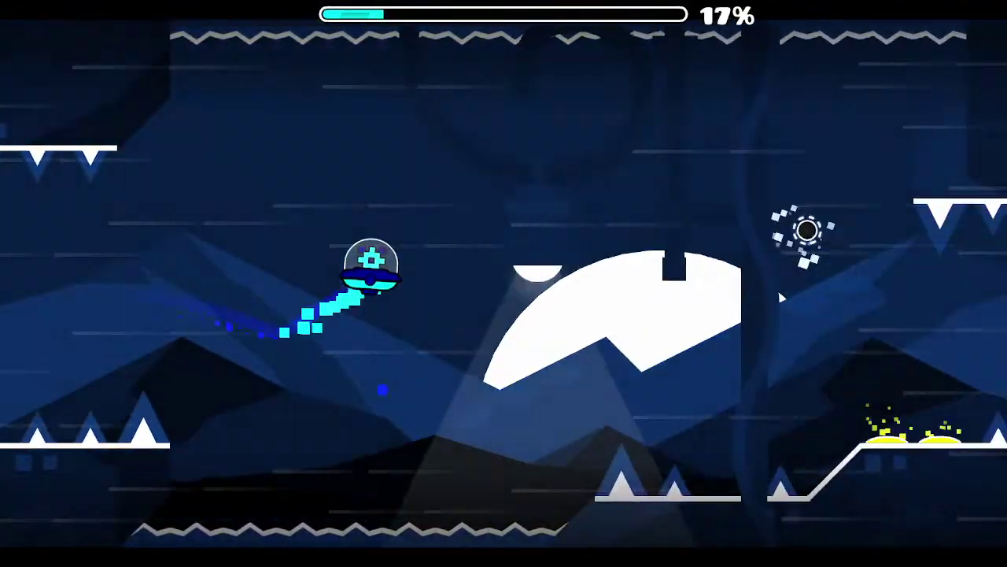
key("space")
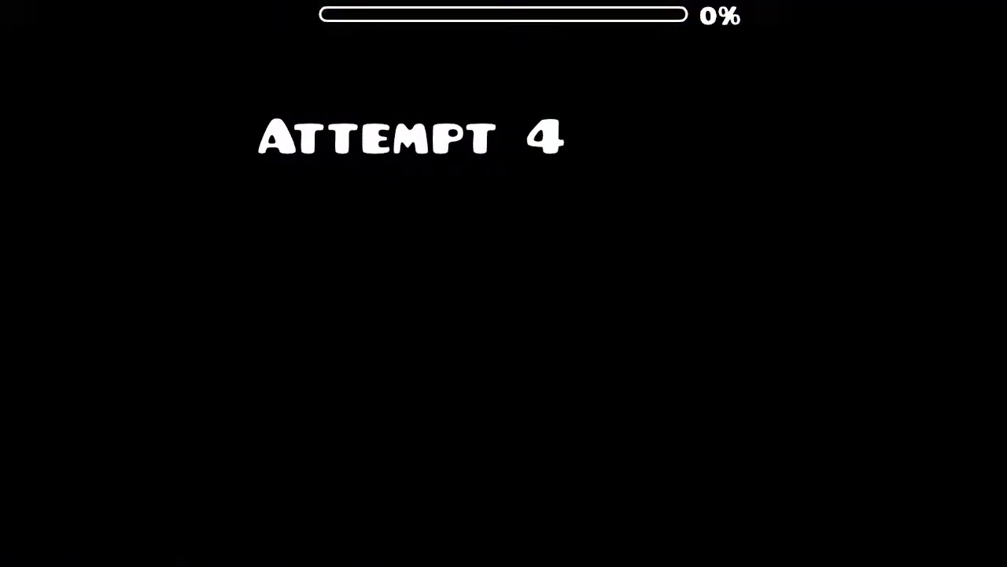
- Play the fourth and fifth attempts of Shiver in the opening ship section among the spiked platforms
key("space")
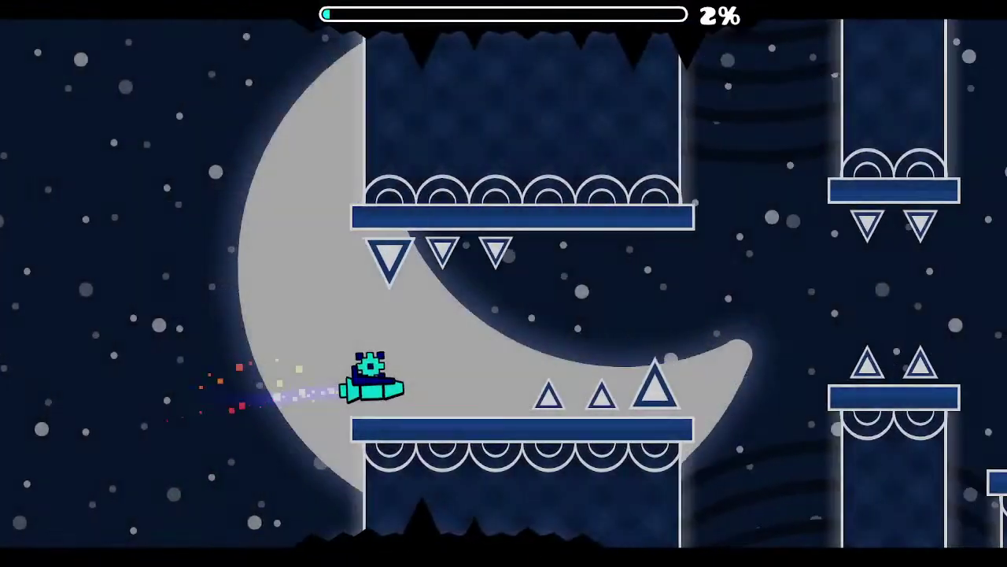
key("space")
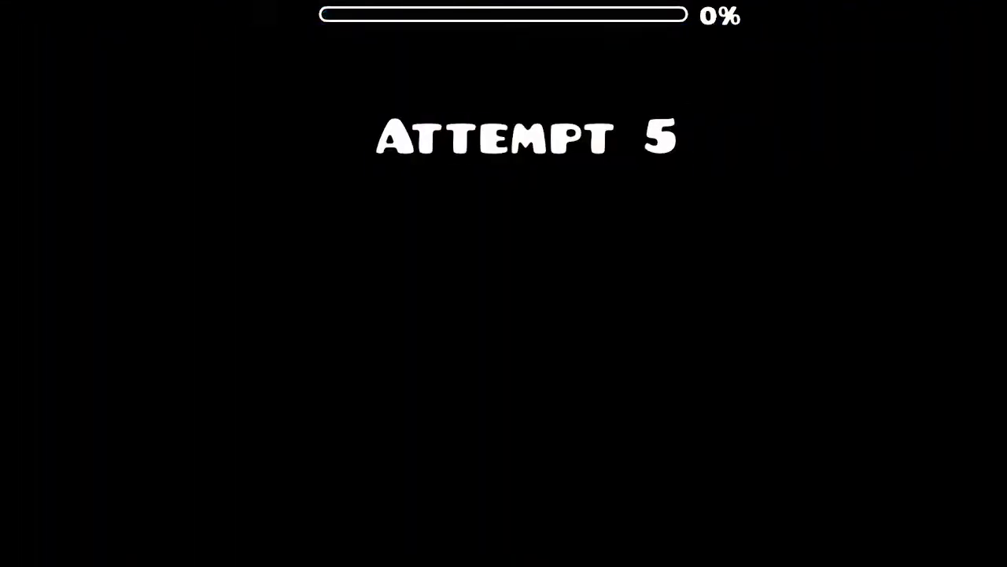
key("space")
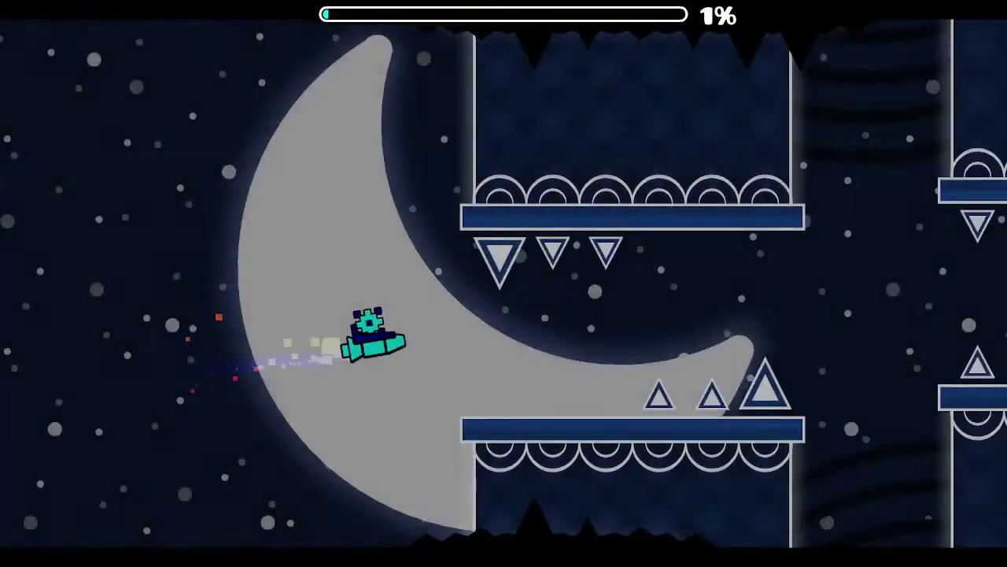
key("space")
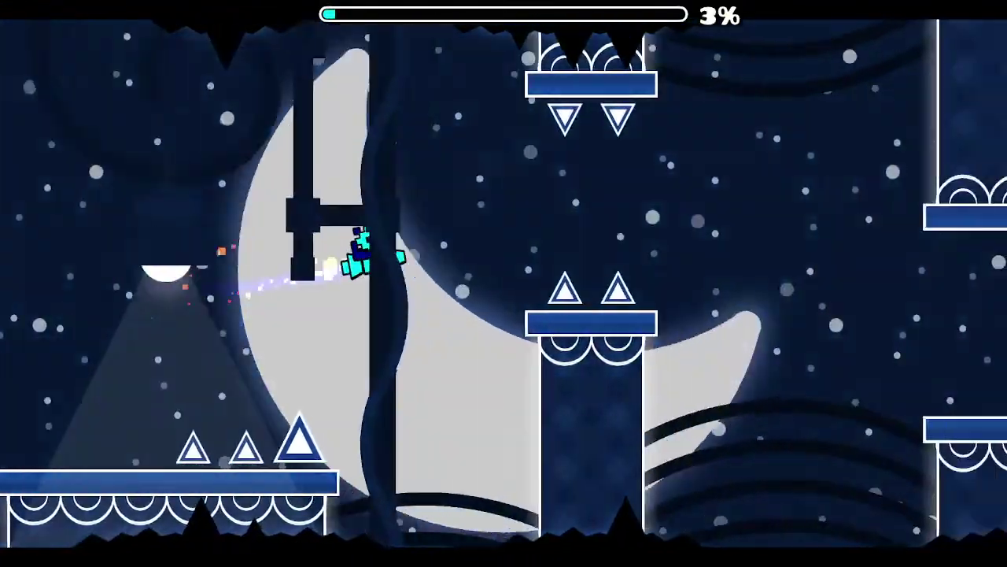
key("space")
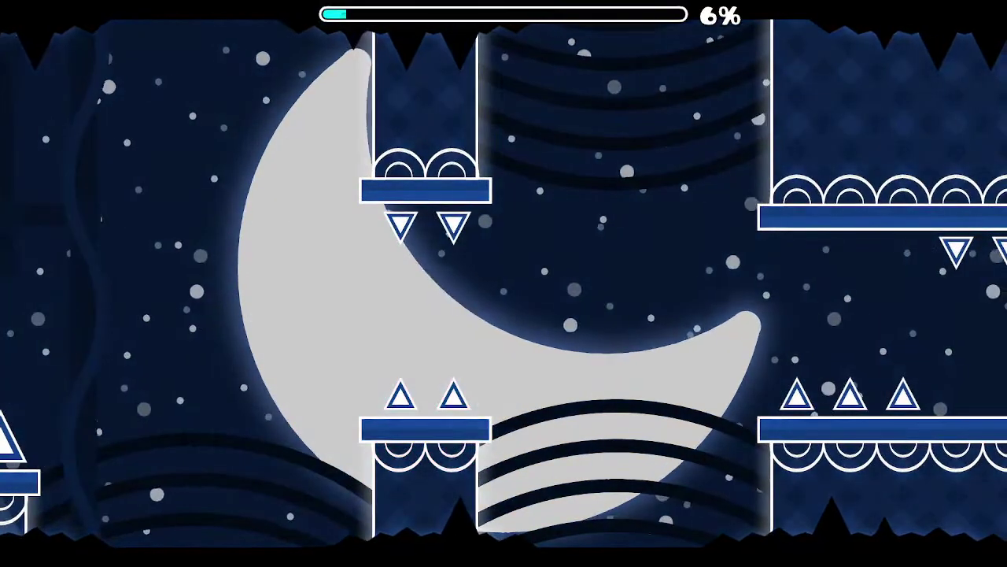
- Leave Shiver, go back to the online level search, and clear the search text
key("Escape")
key("Escape")
key("Escape")
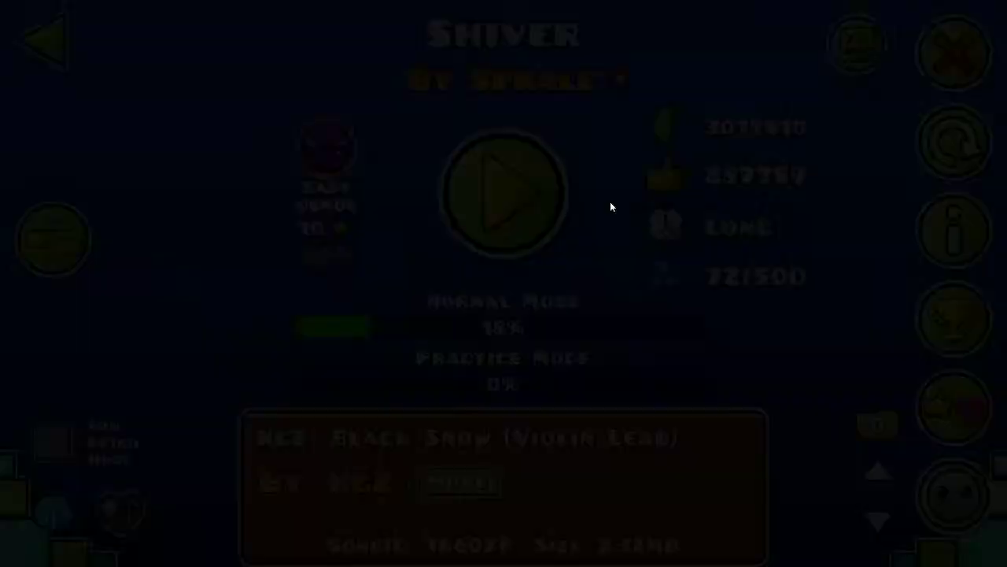
left_click(37, 29)
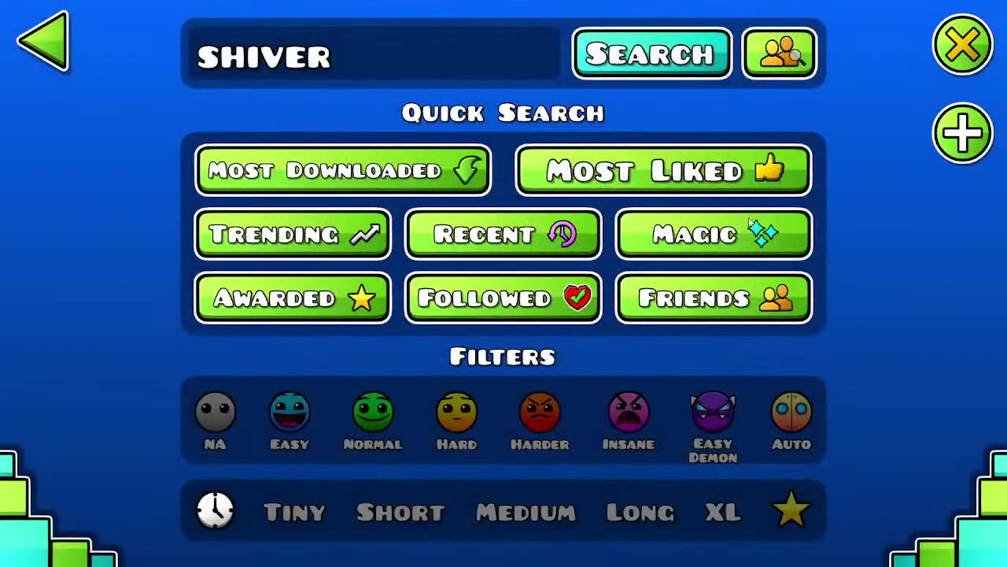
key("BackSpace")
key("BackSpace")
key("BackSpace")
key("BackSpace")
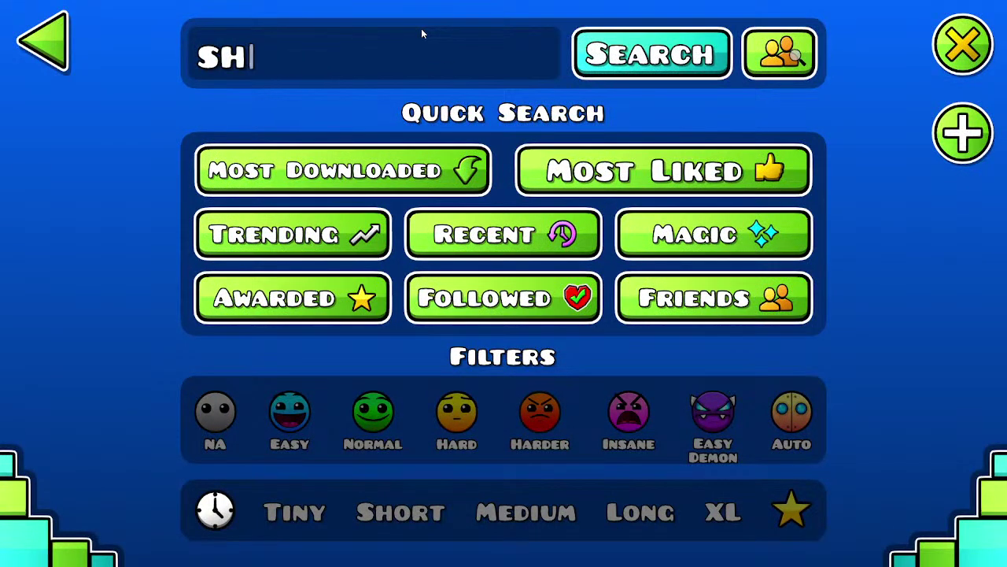
key("BackSpace")
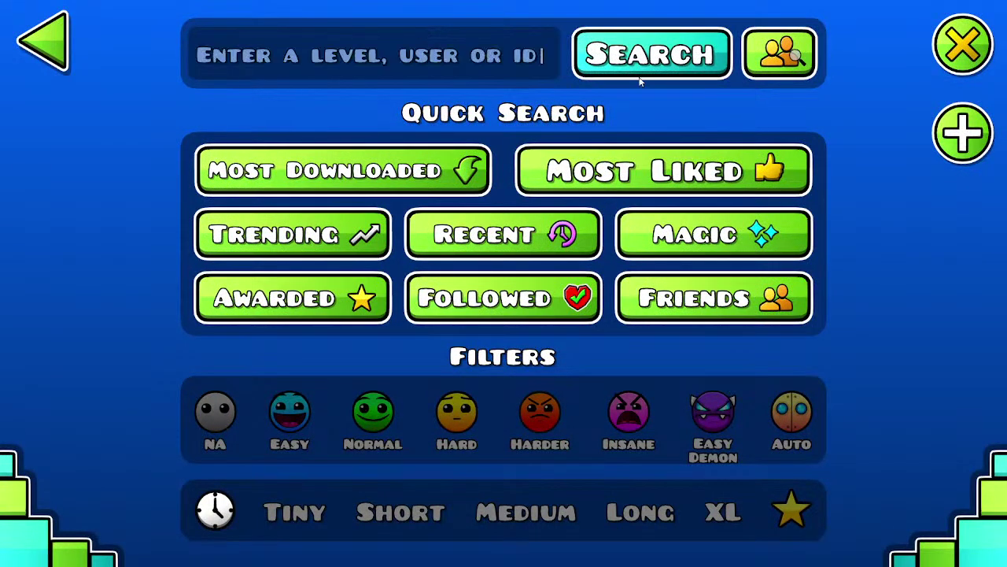
- Back out of the level search and the online levels hub to the main menu
key("Escape")
left_click(52, 37)
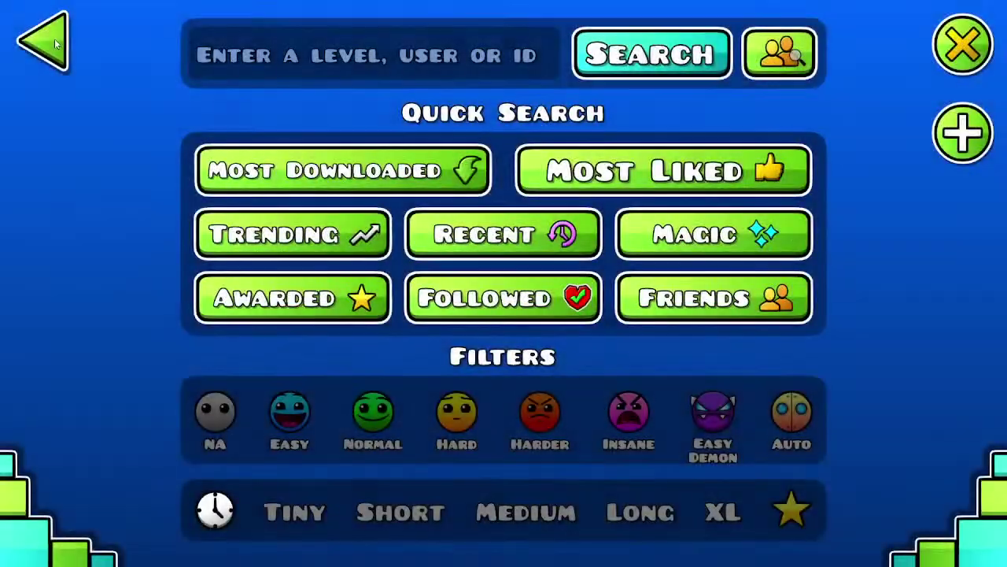
left_click(46, 36)
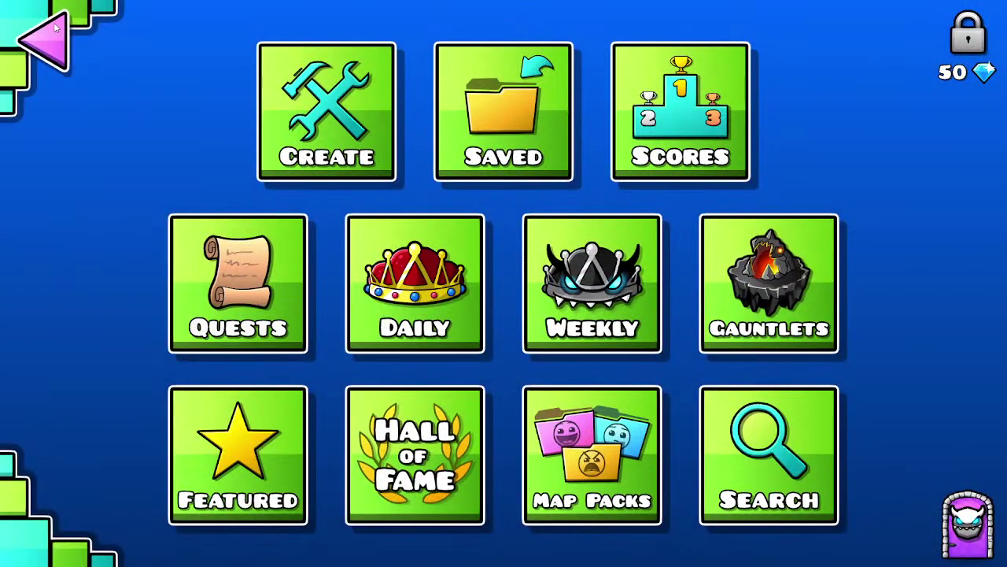
left_click(52, 33)
- Open the official levels, browse from Stereo Madness to Cant Let Go, and start the level just before it
left_click(504, 263)
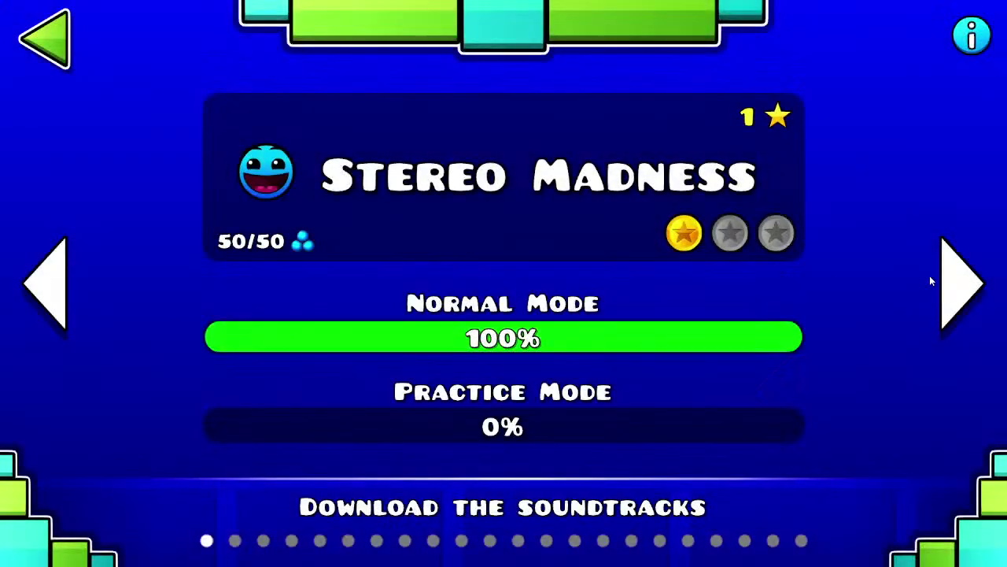
left_click(961, 275)
left_click(961, 275)
left_click(961, 276)
left_click(961, 275)
left_click(961, 276)
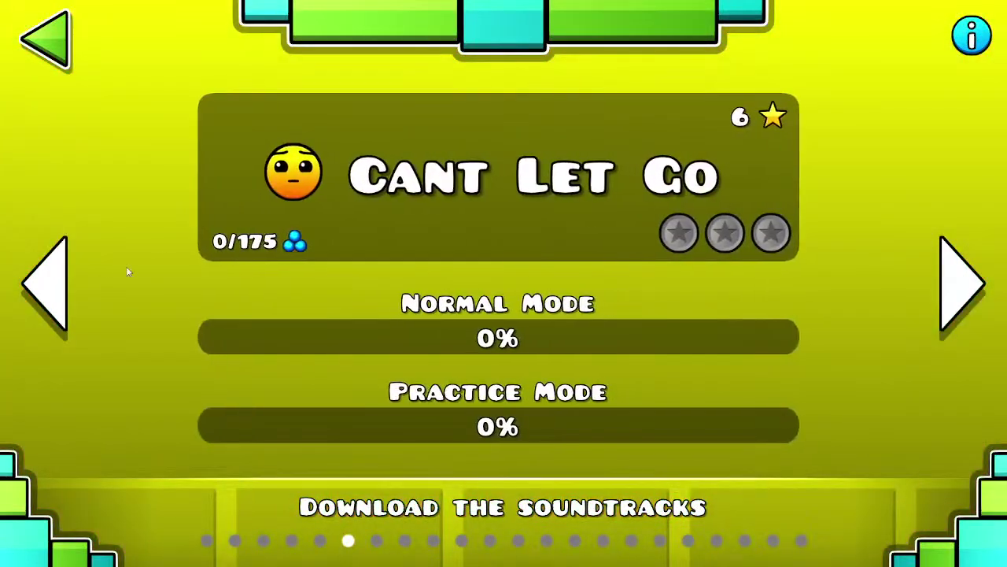
left_click(46, 287)
left_click(497, 177)
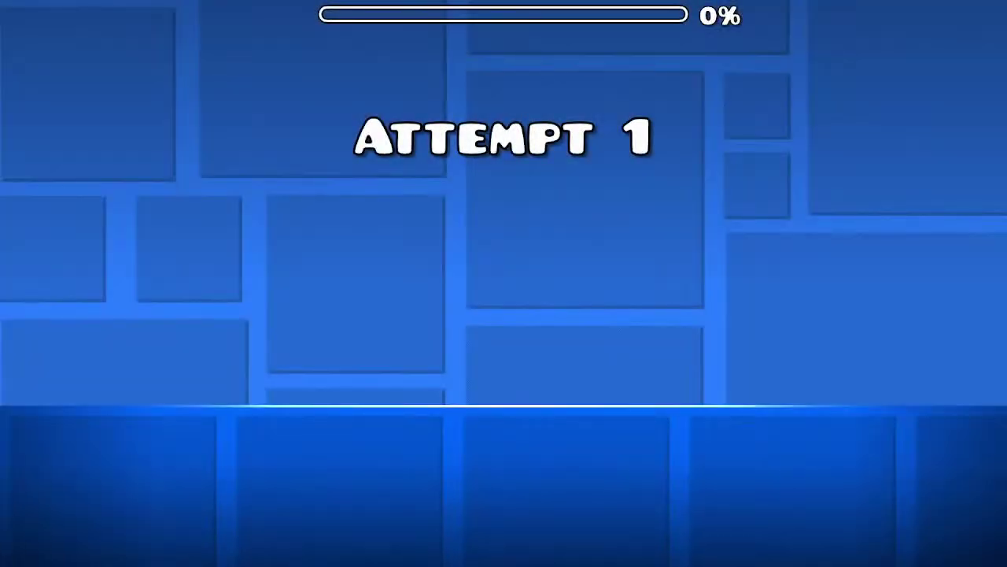
- Play the first attempt of Base After Base, jumping the blue opening spikes and floating platforms up to the purple spiked block
key("space")
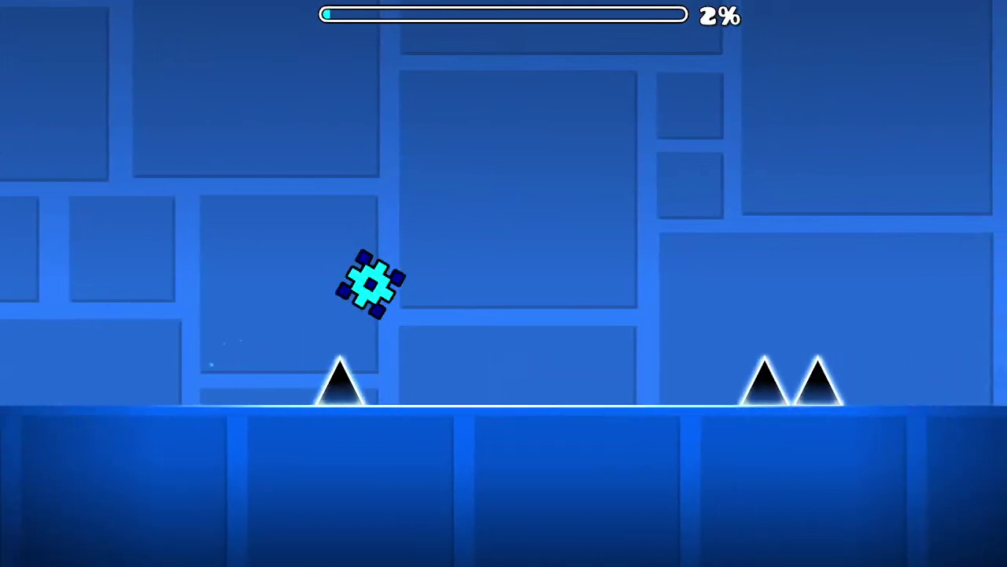
key("space")
key("space")
key("space")
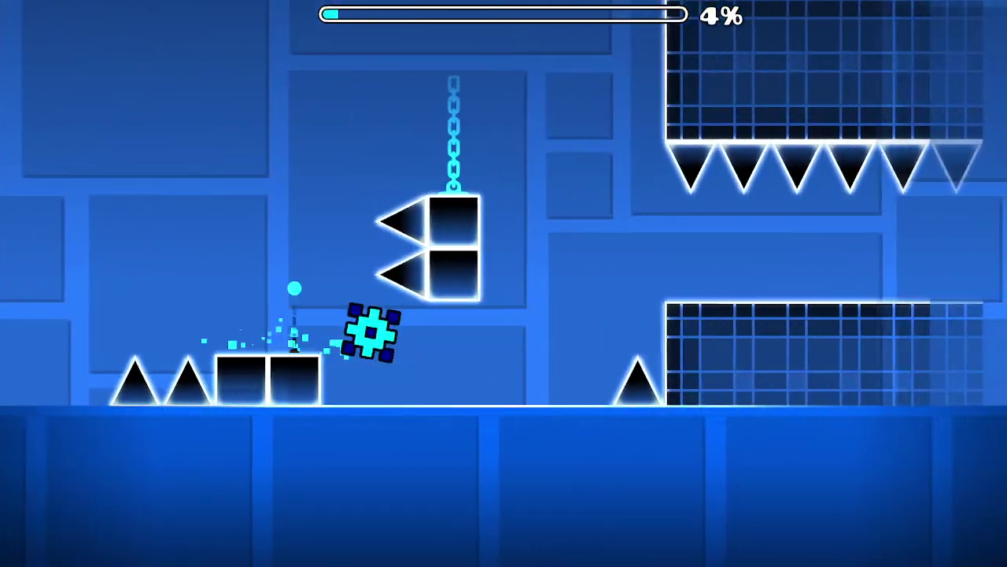
key("space")
key("space")
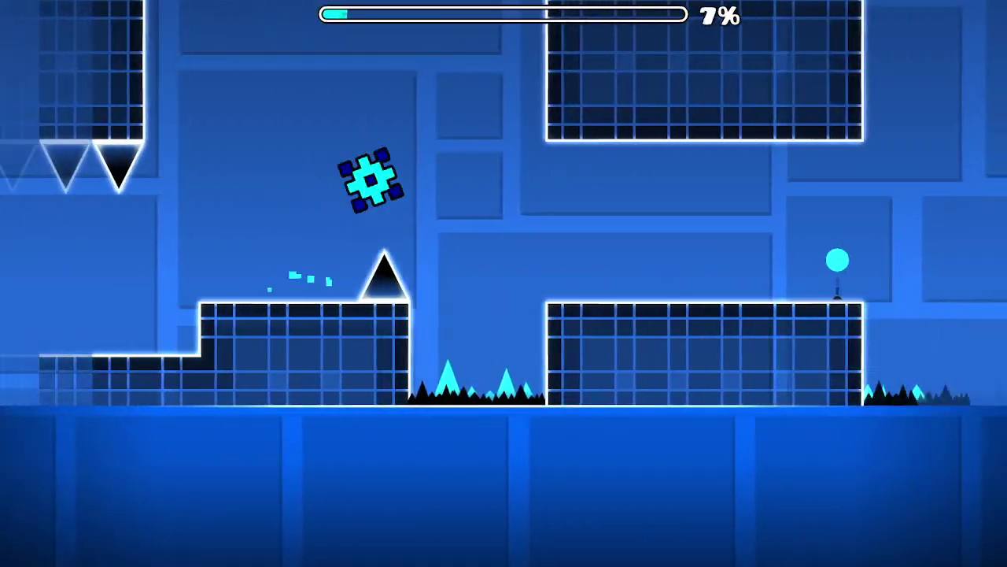
key("space")
key("space")
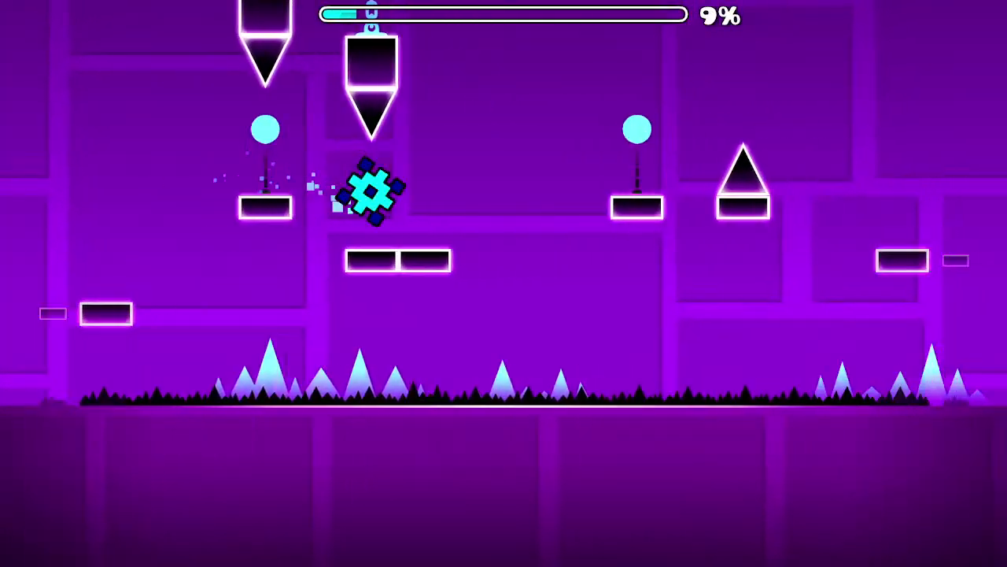
key("space")
key("space")
key("space")
key("space")
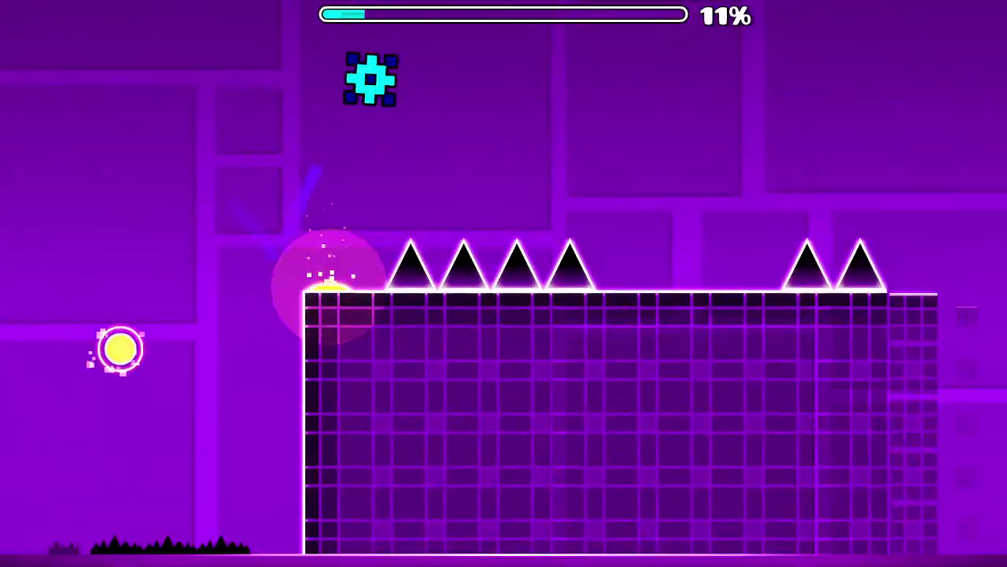
key("space")
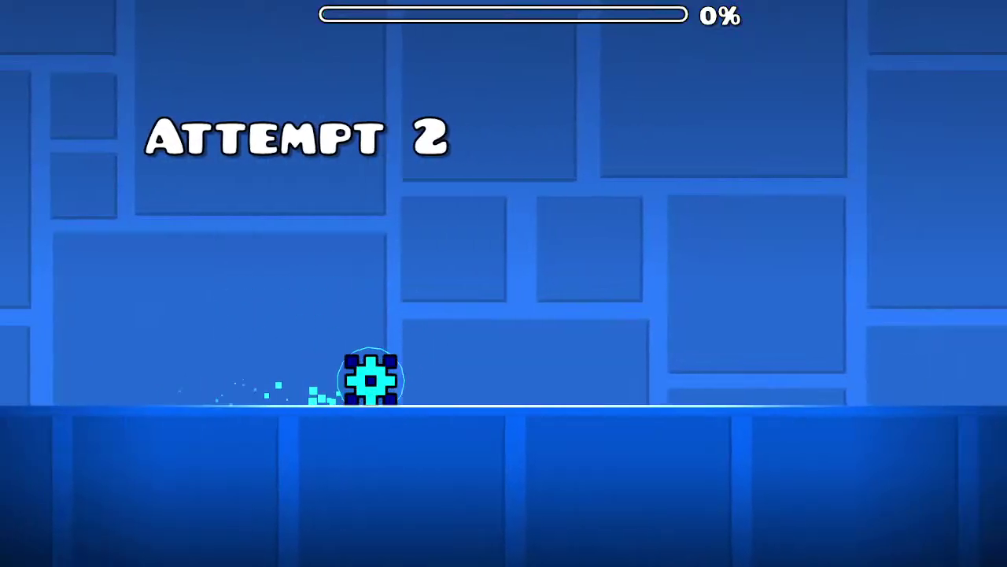
- Play the second attempt of Base After Base through the blue opening and over the purple spiked blocks
key("space")
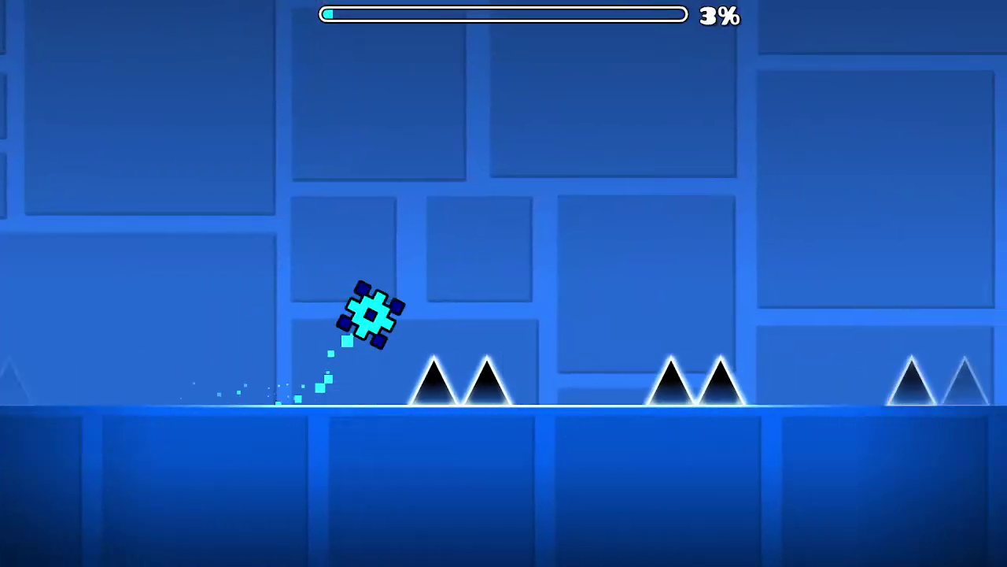
key("space")
key("space")
key("space")
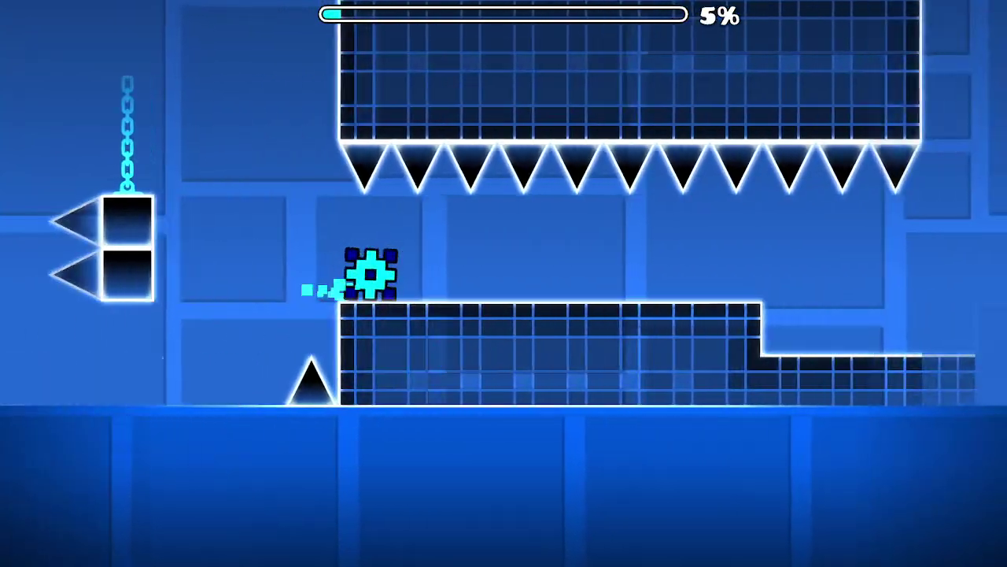
key("space")
key("space")
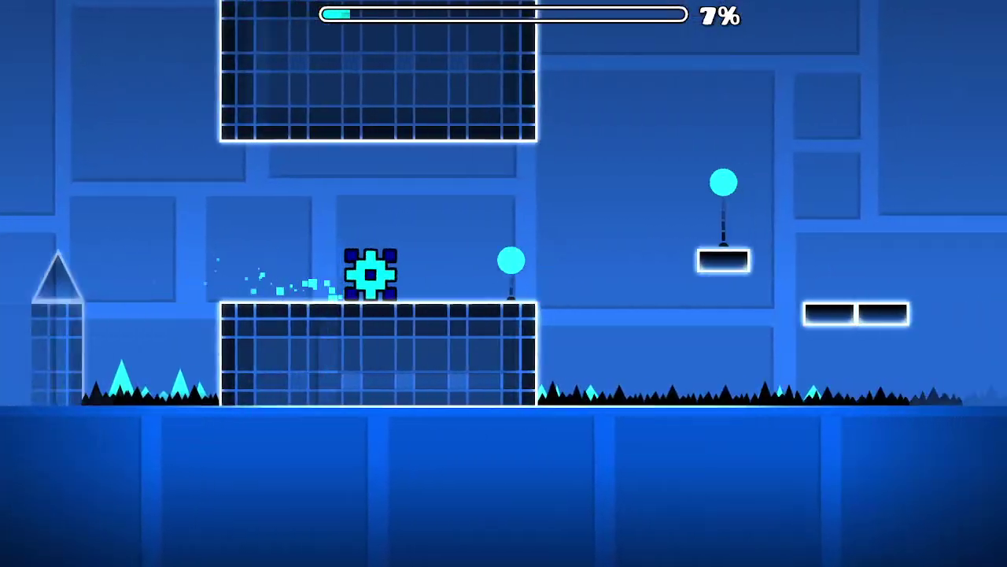
key("space")
key("space")
key("space")
key("space")
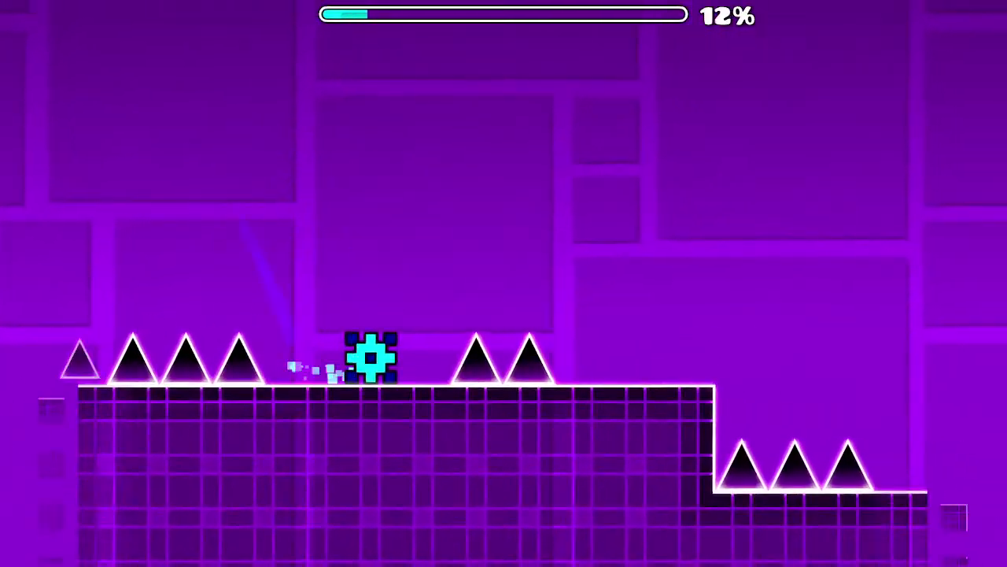
key("space")
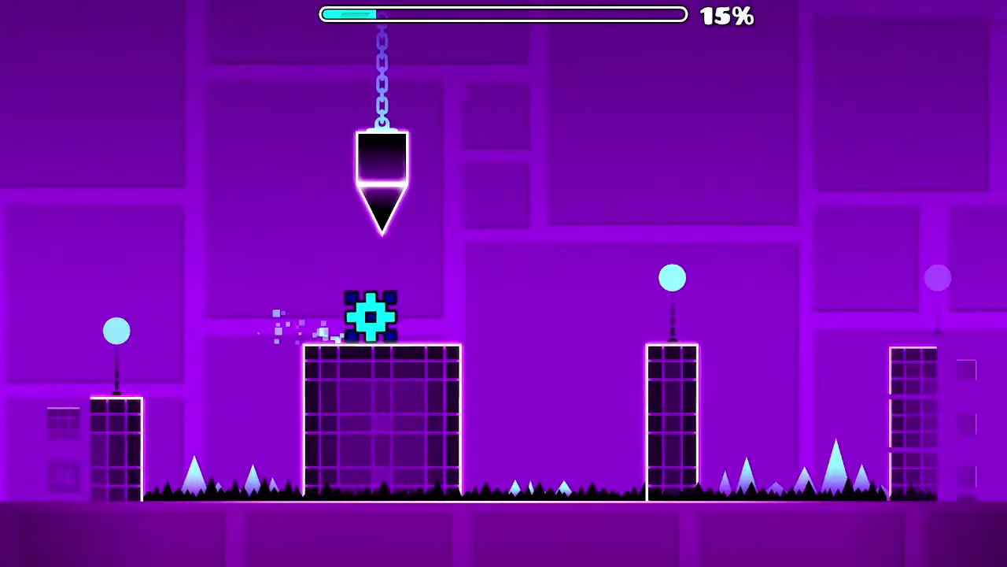
- Continue the second attempt across the purple pillars, the pink hanging platforms and the yellow jump ring to the pink pillars
key("space")
key("space")
key("space")
key("space")
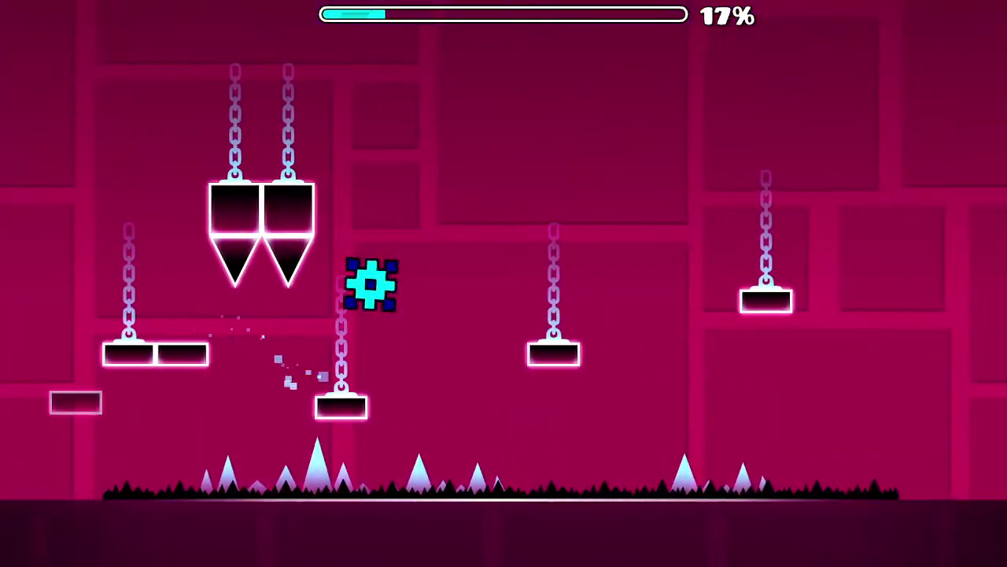
key("space")
key("space")
key("space")
key("space")
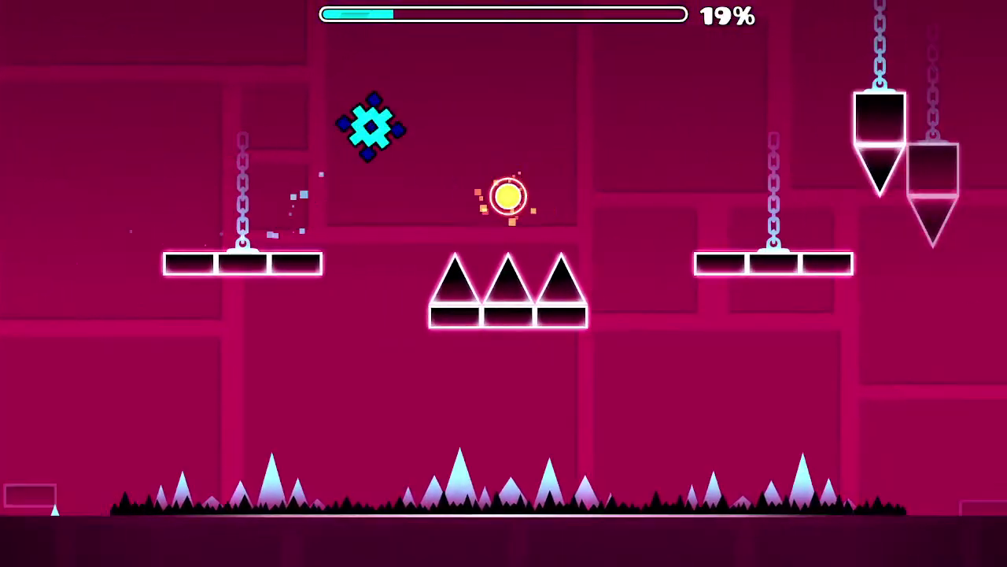
key("space")
key("space")
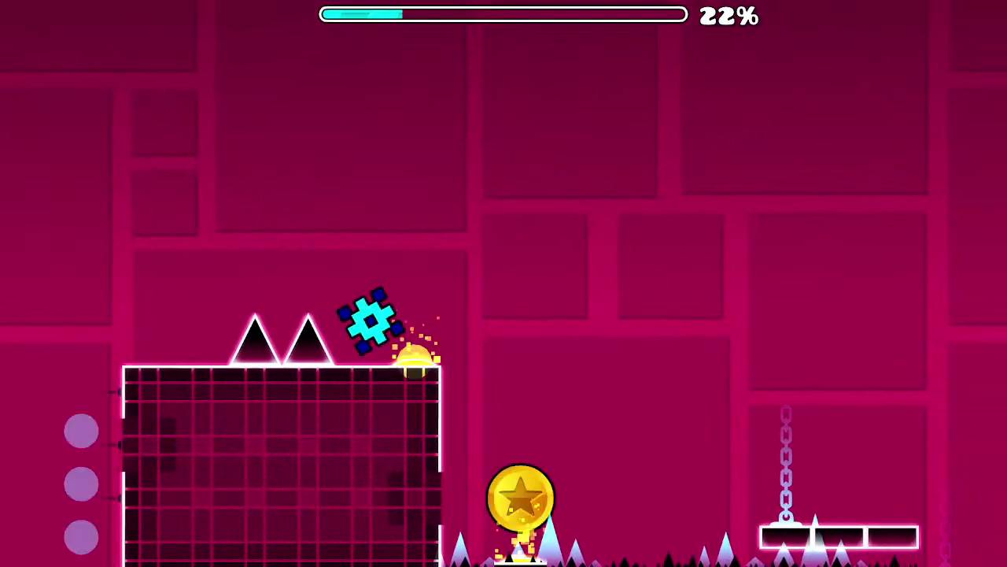
key("space")
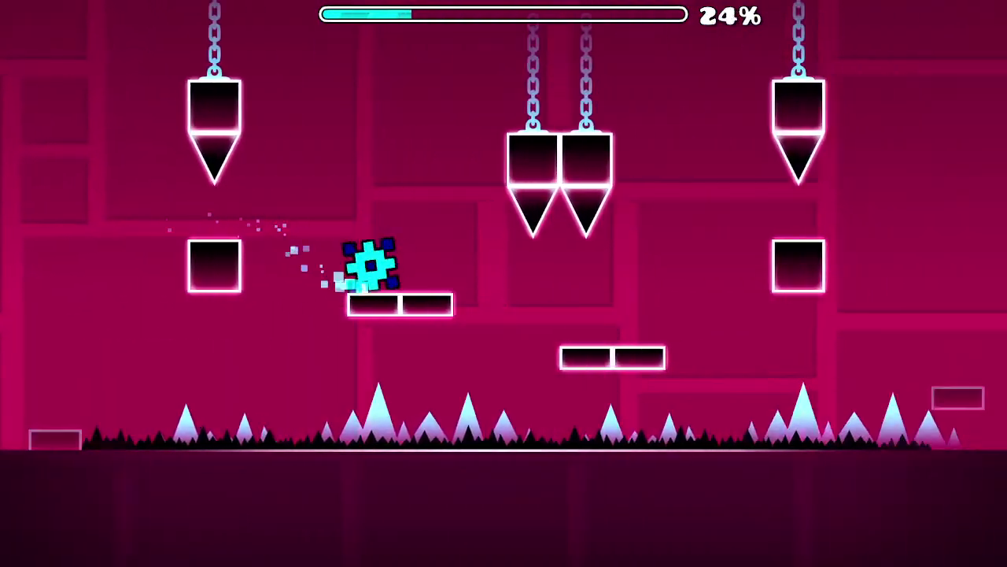
key("space")
key("space")
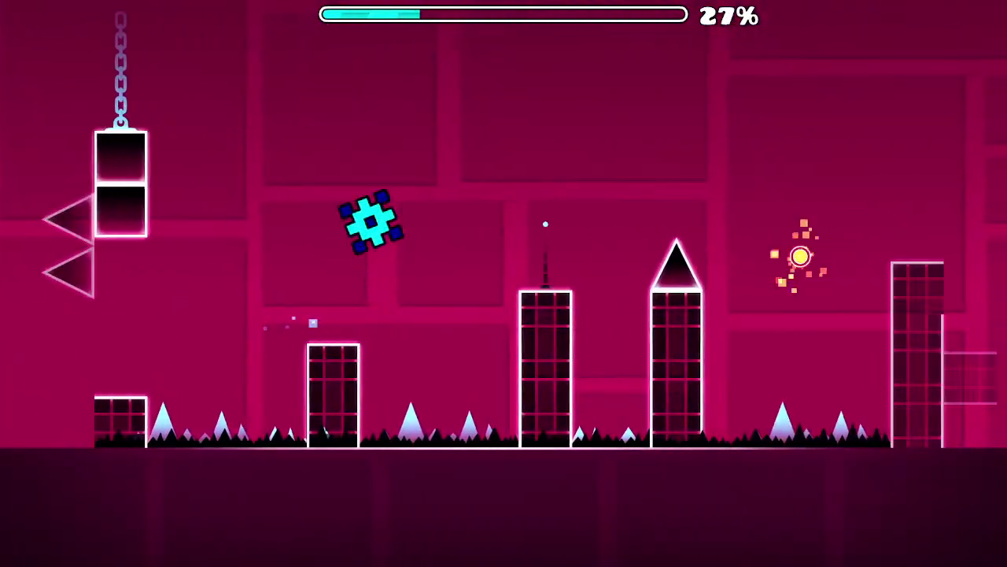
- Quit Base After Base and go back from the official levels to the main menu
key("Escape")
left_click(687, 354)
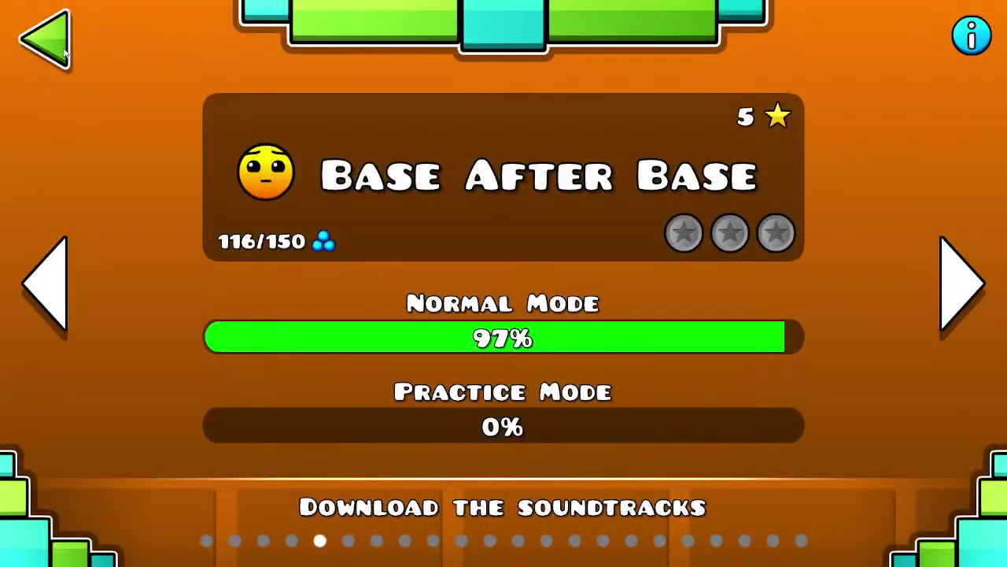
left_click(62, 49)
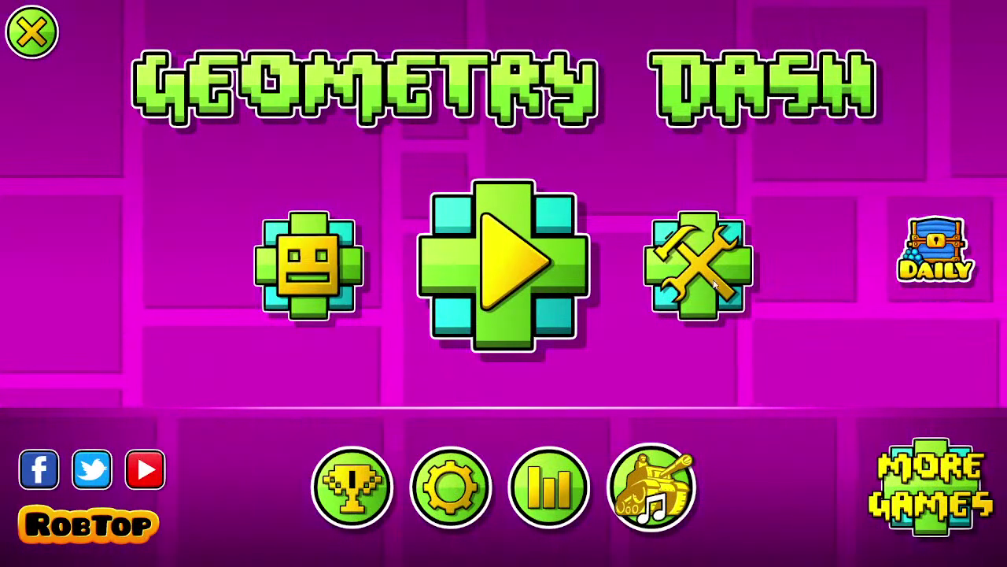
- Open the available small chest in the daily rewards, collect its contents, and close the rewards window
left_click(935, 250)
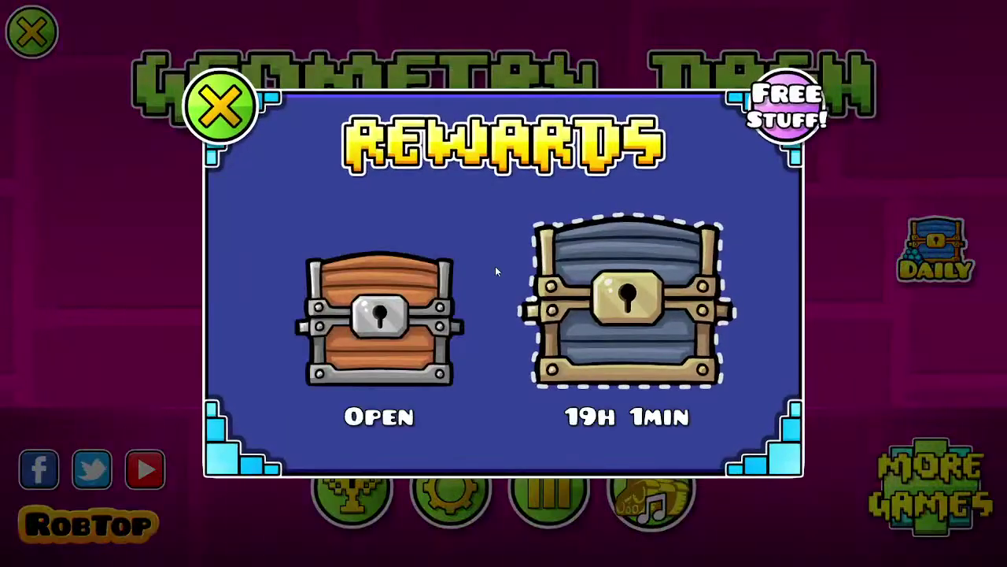
left_click(392, 319)
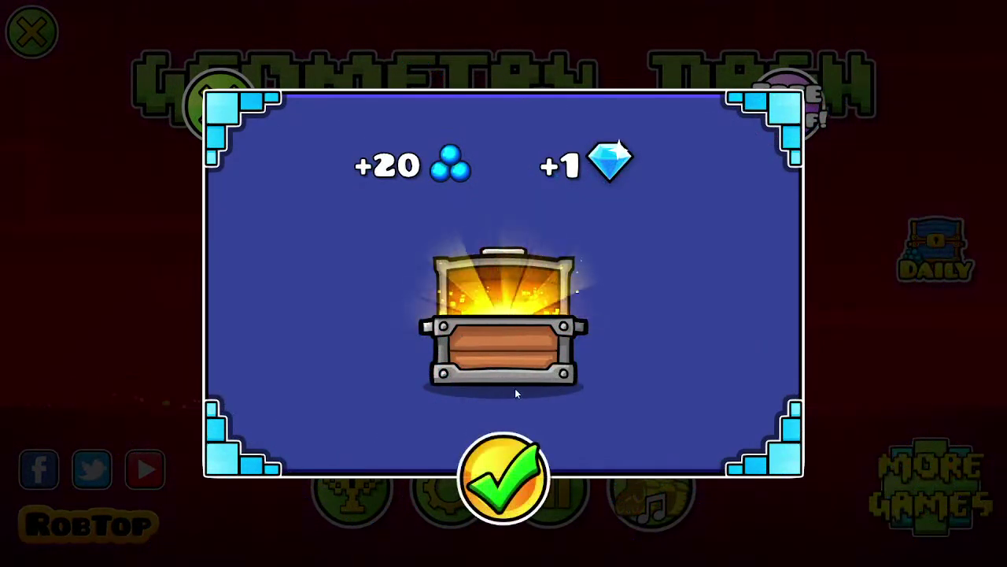
left_click(527, 451)
left_click(222, 101)
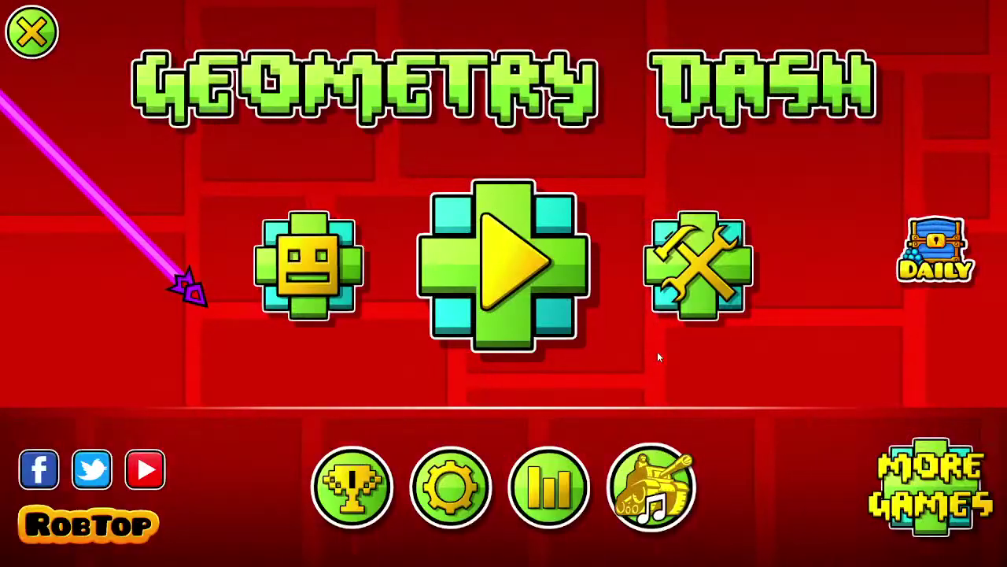
- Restart Geometry Dash from the desktop, dismissing the Razer Cortex notification in between
key("super")
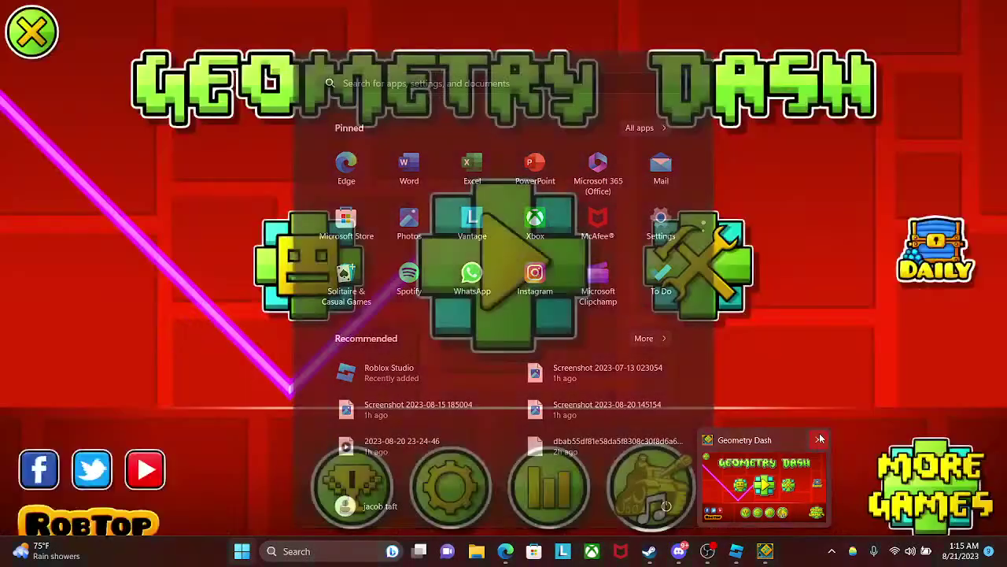
left_click(819, 440)
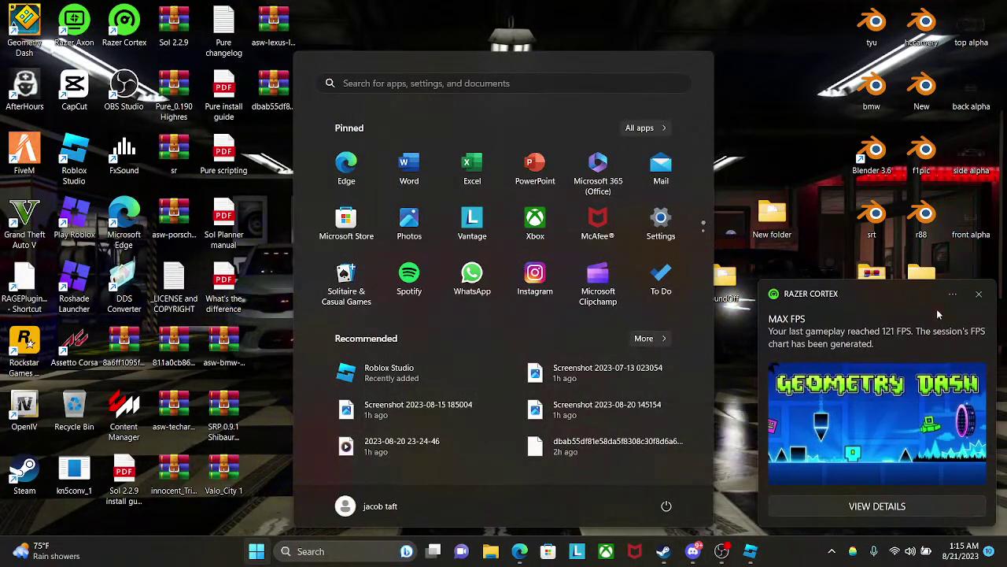
left_click(980, 294)
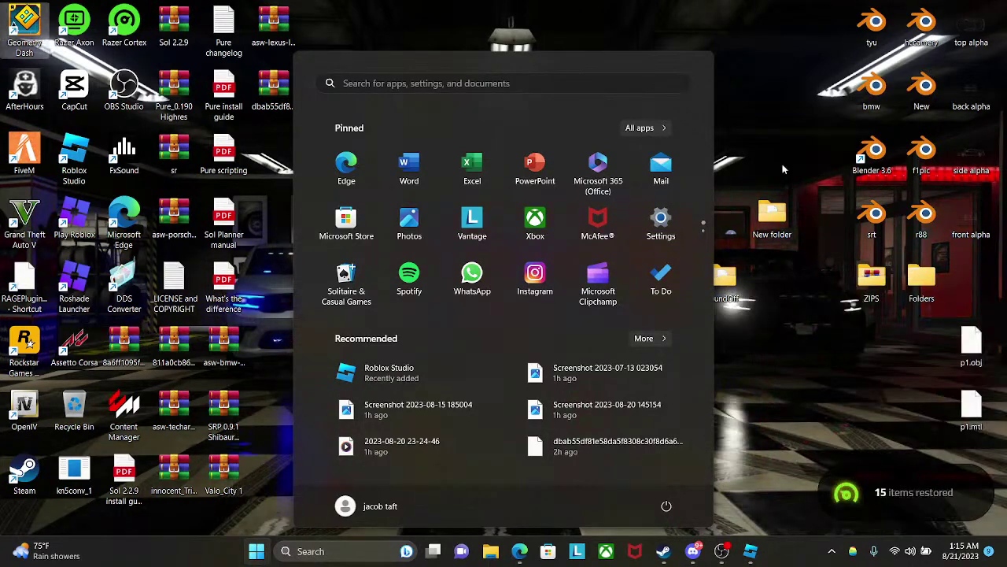
left_click(783, 169)
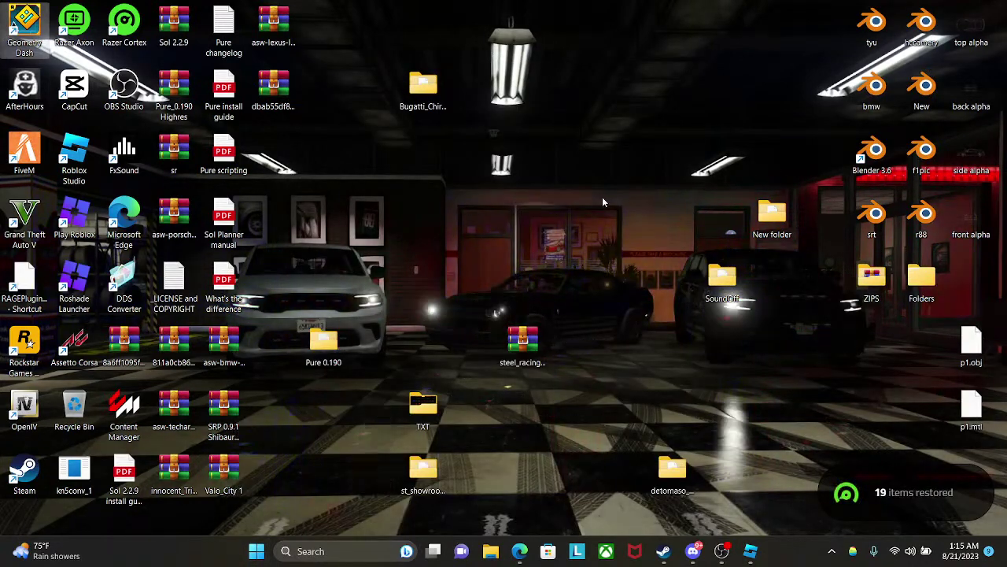
double_click(42, 14)
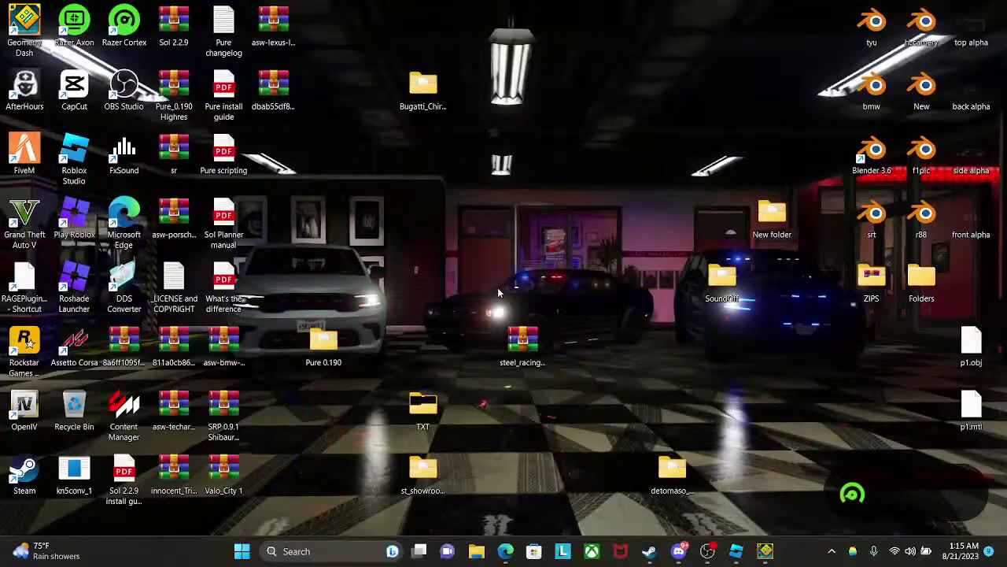
left_click(761, 555)
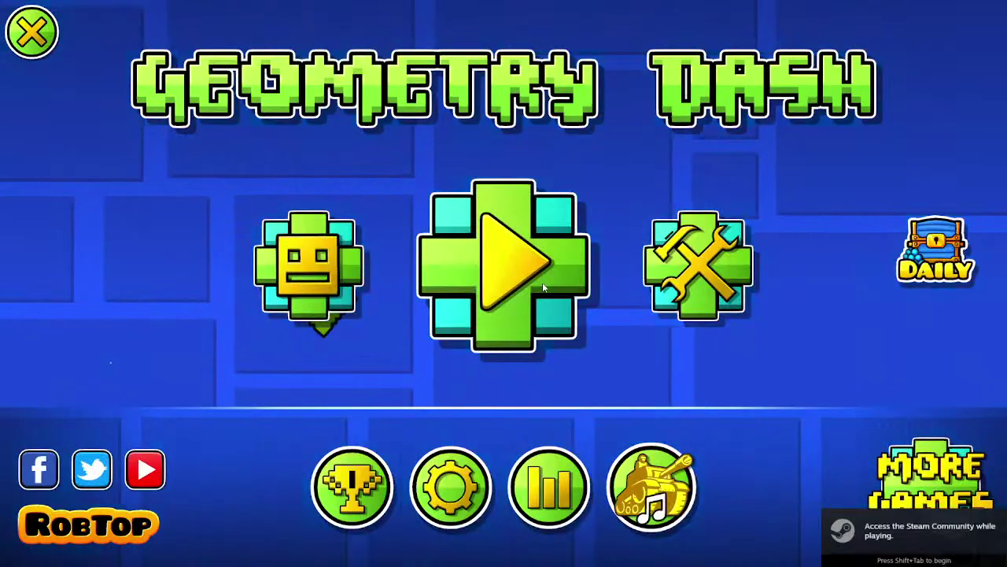
- Search the online levels for ISPY and start iSpyWithMyLittleEye by Voxicat
left_click(682, 260)
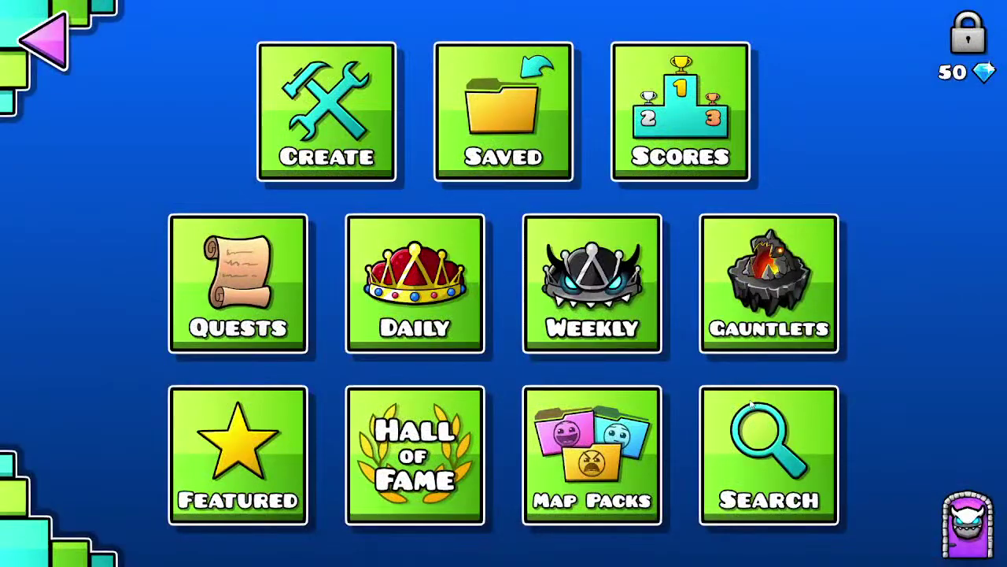
left_click(771, 439)
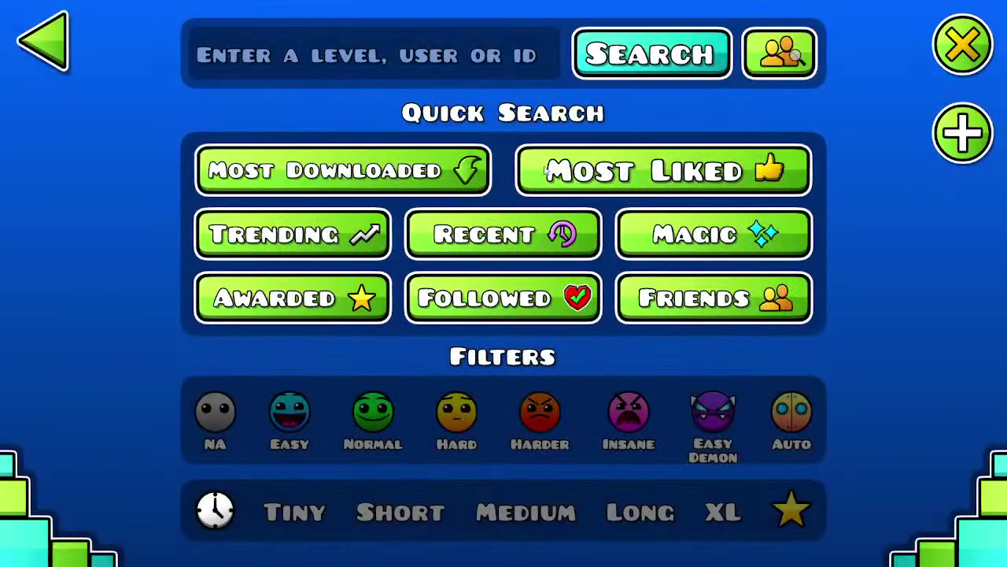
type("ISPY")
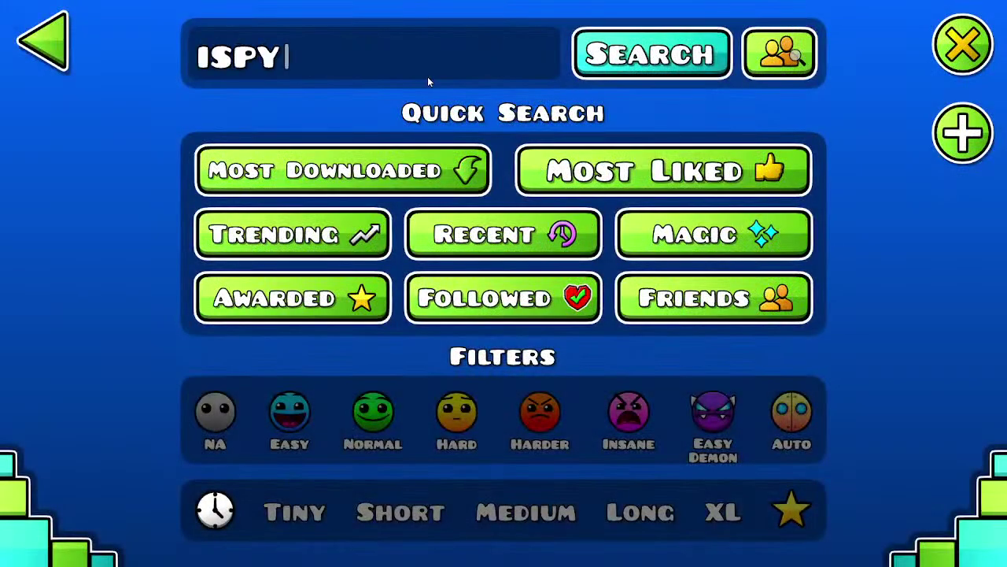
left_click(584, 63)
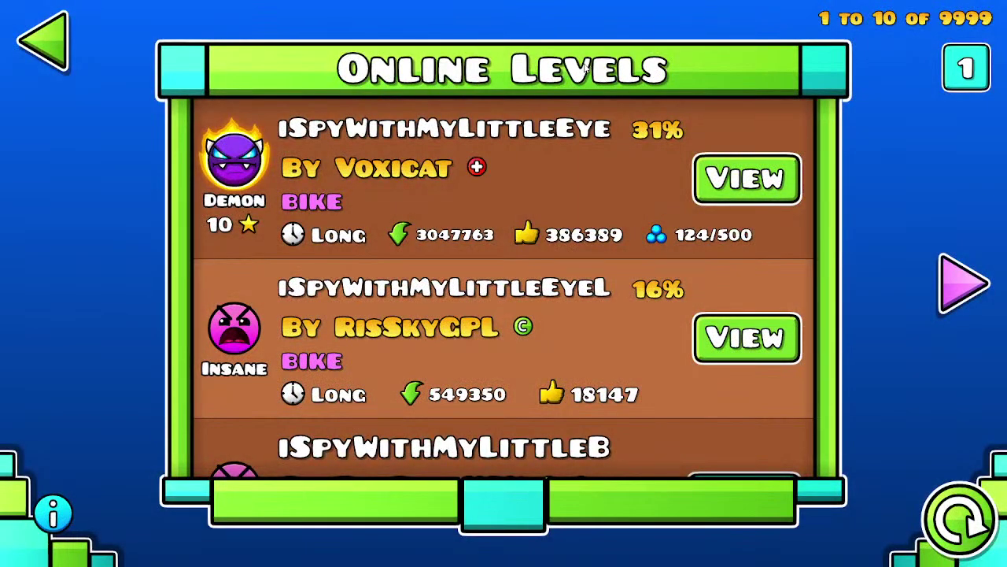
left_click(779, 167)
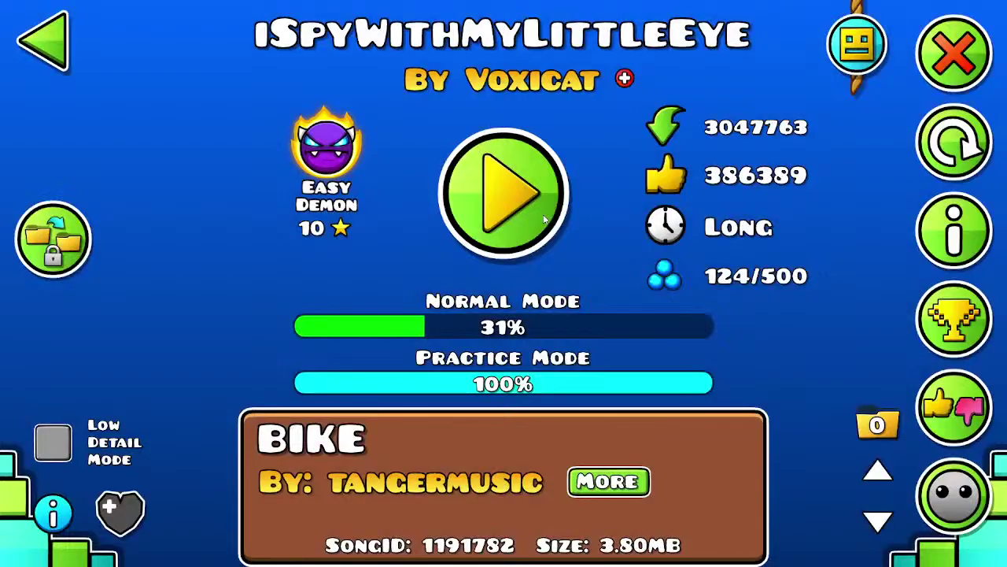
left_click(504, 193)
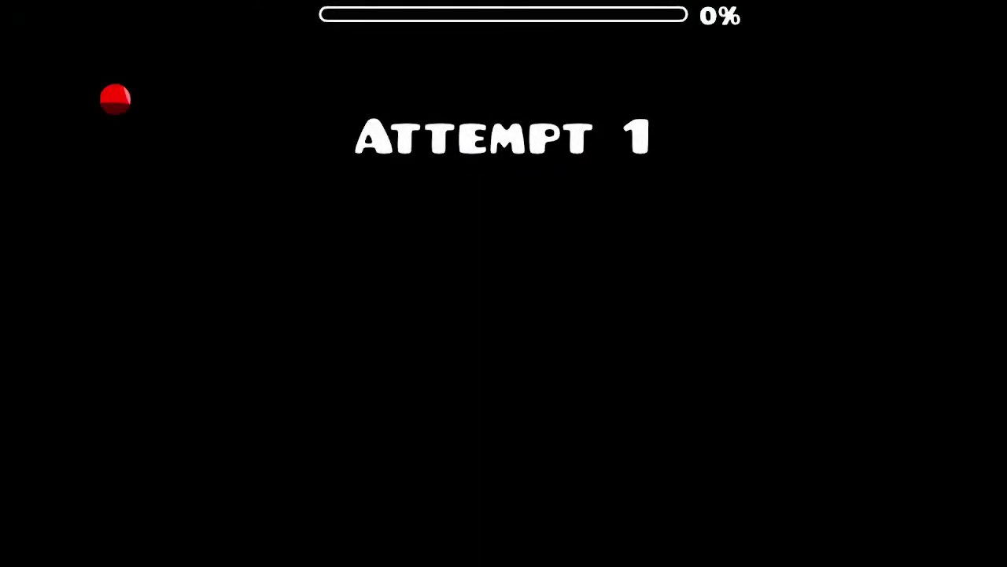
- Play the first attempt of iSpyWithMyLittleEye through the opening spikes, using the pink orbs, up to the VOX block
key("space")
key("space")
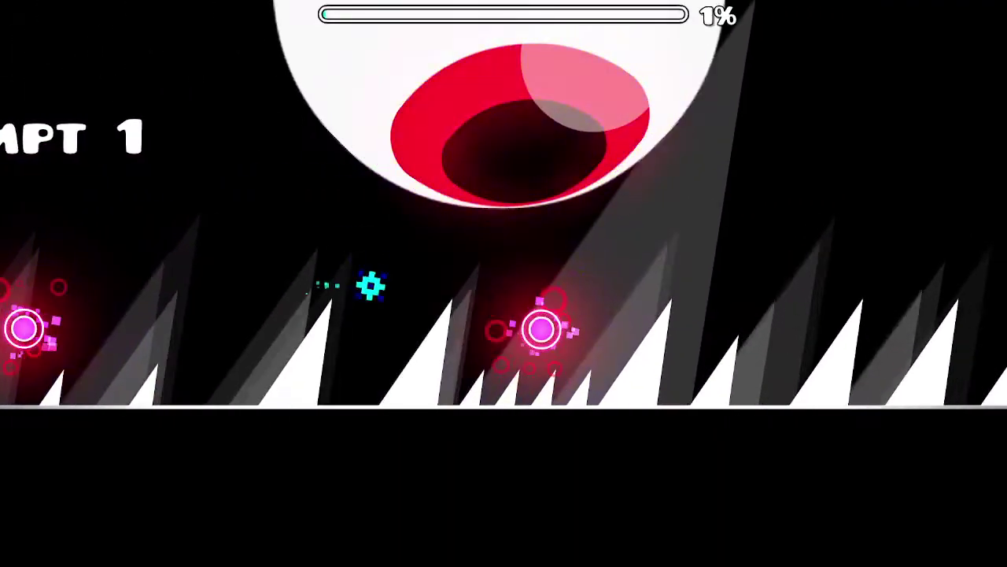
key("space")
key("space")
key("space")
key("space")
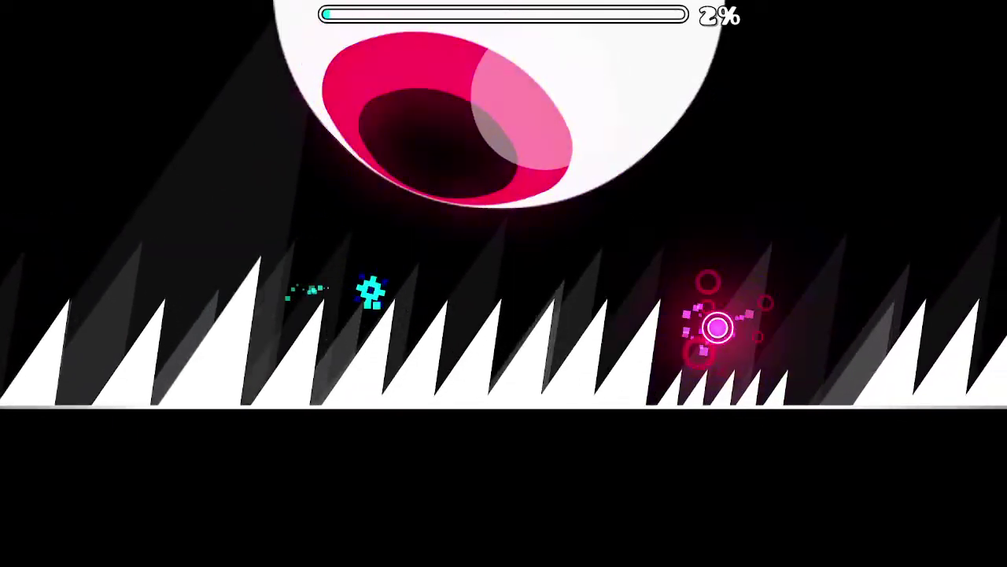
key("space")
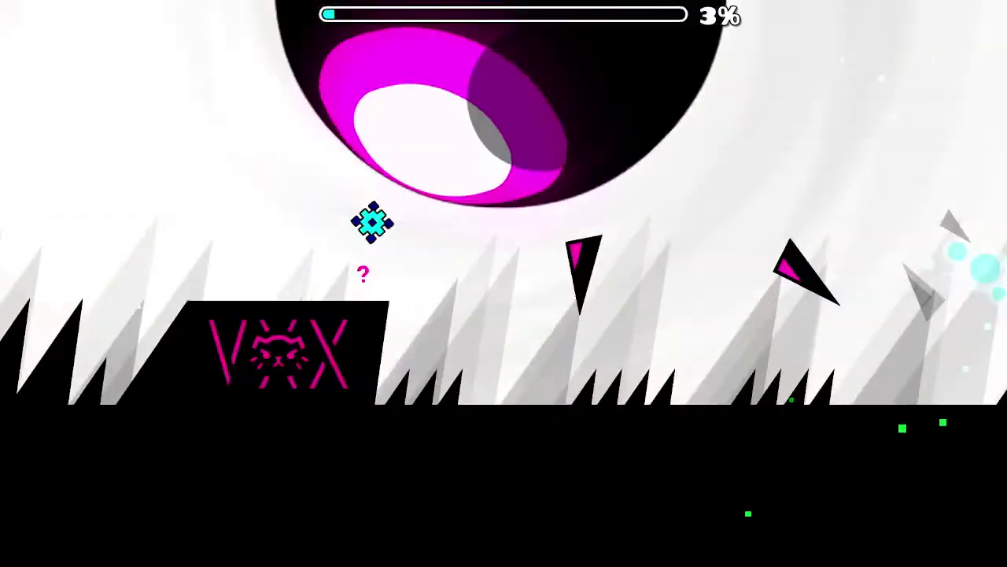
- Pause the level, switch to Discord, and watch the friend's stream in the De monkeyz group call
key("Escape")
key("super")
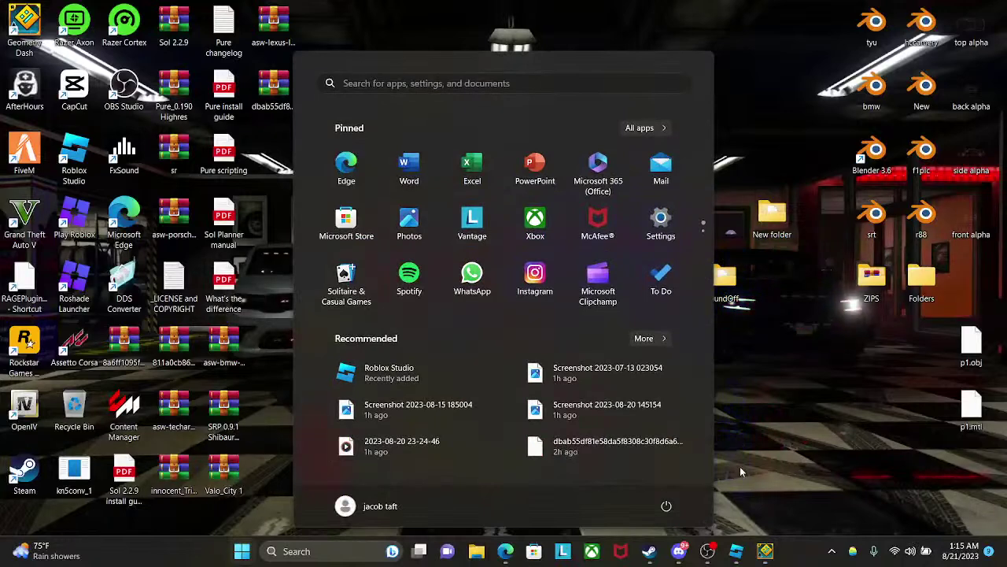
left_click(682, 553)
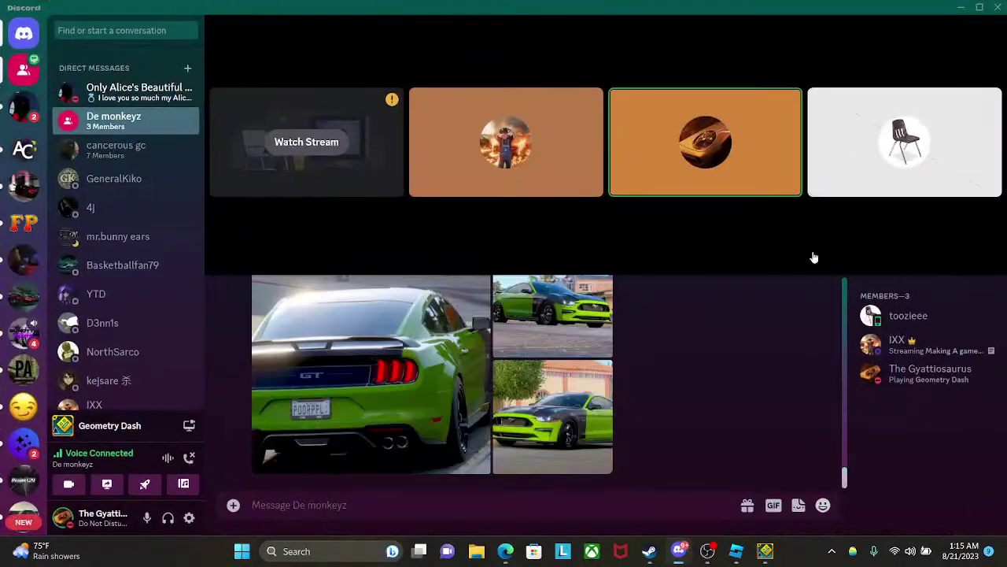
left_click(306, 143)
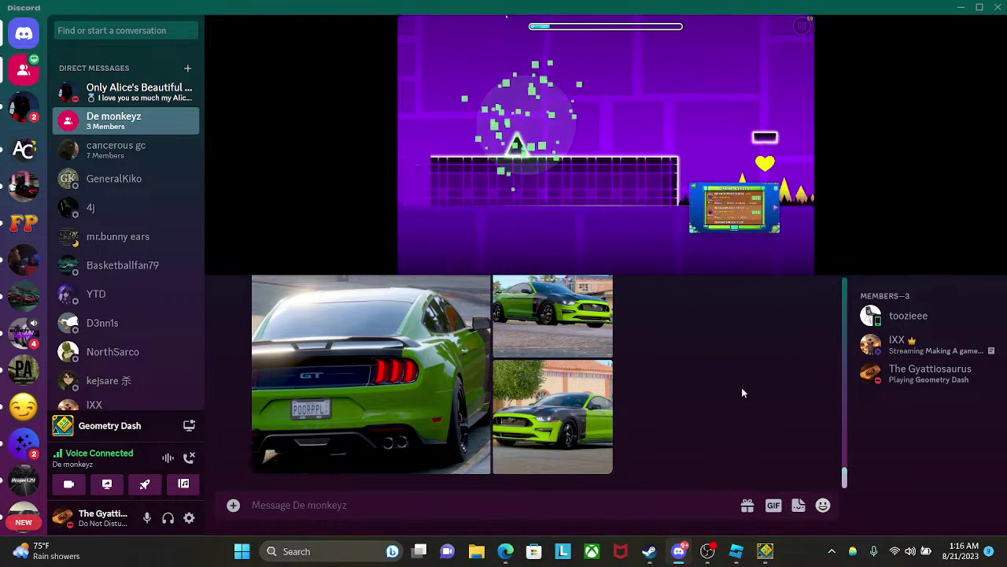
mouse_move(699, 247)
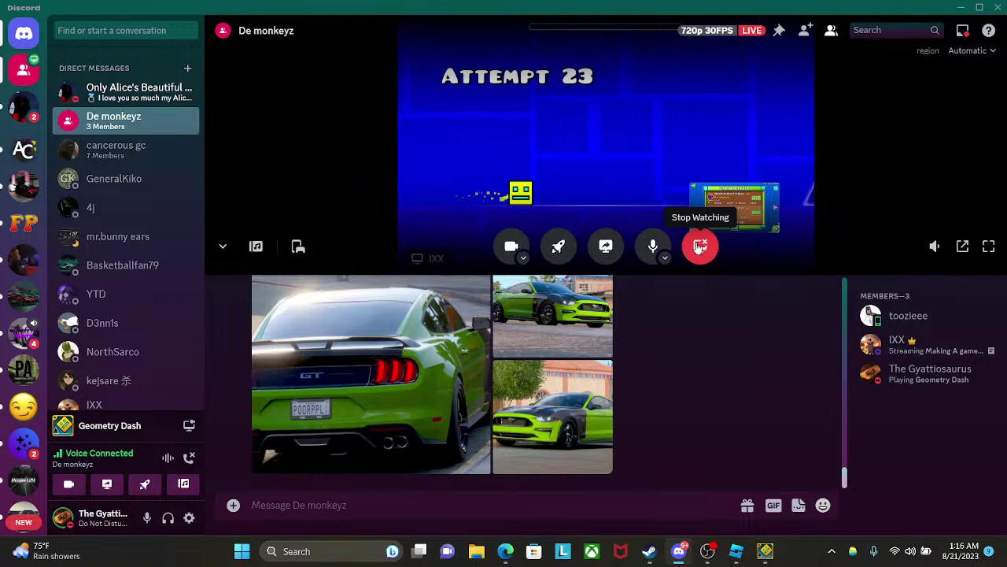
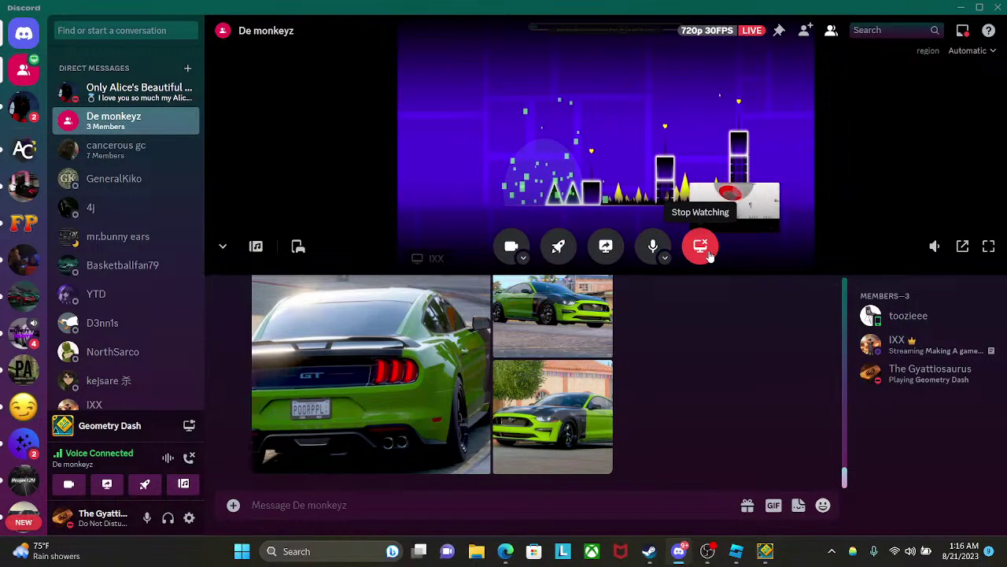
- Start a Discord screen share of the whole Screen 1 instead of the Geometry Dash window
left_click(607, 246)
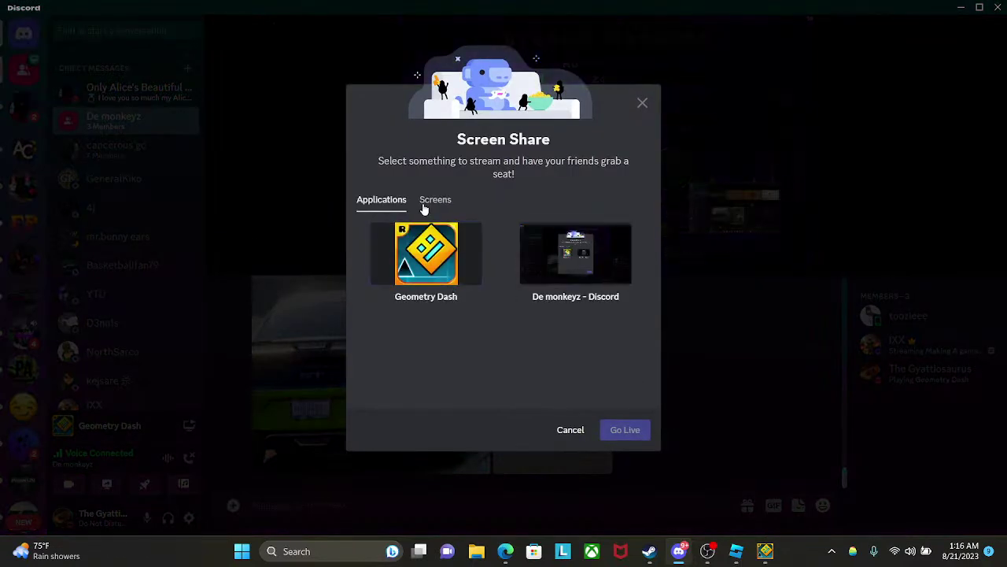
left_click(425, 256)
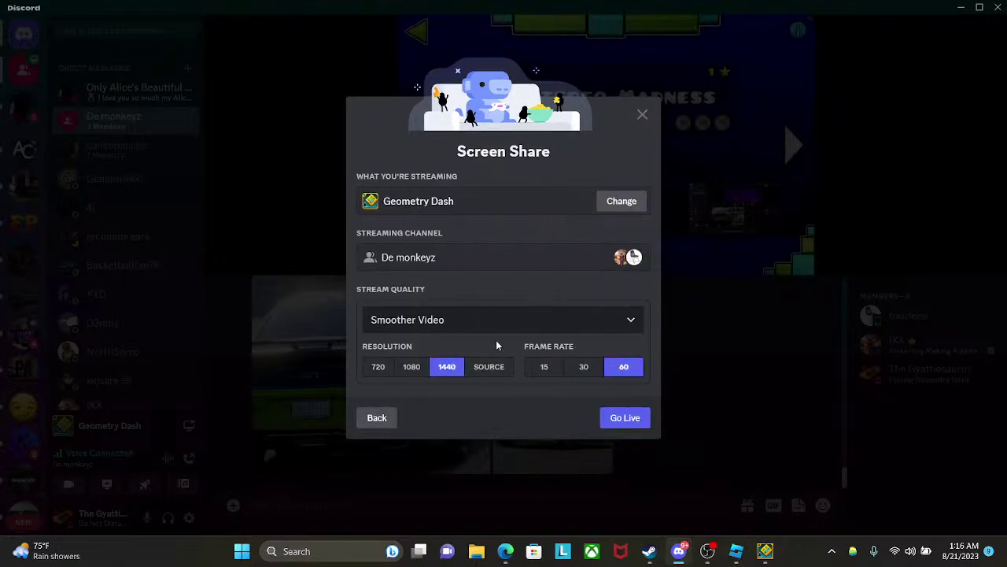
left_click(377, 417)
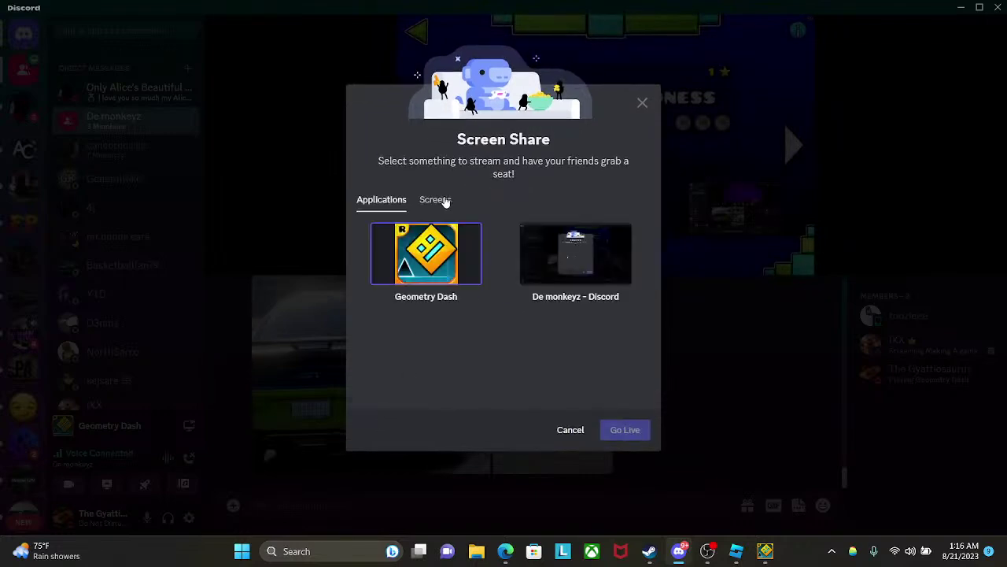
left_click(435, 265)
left_click(623, 429)
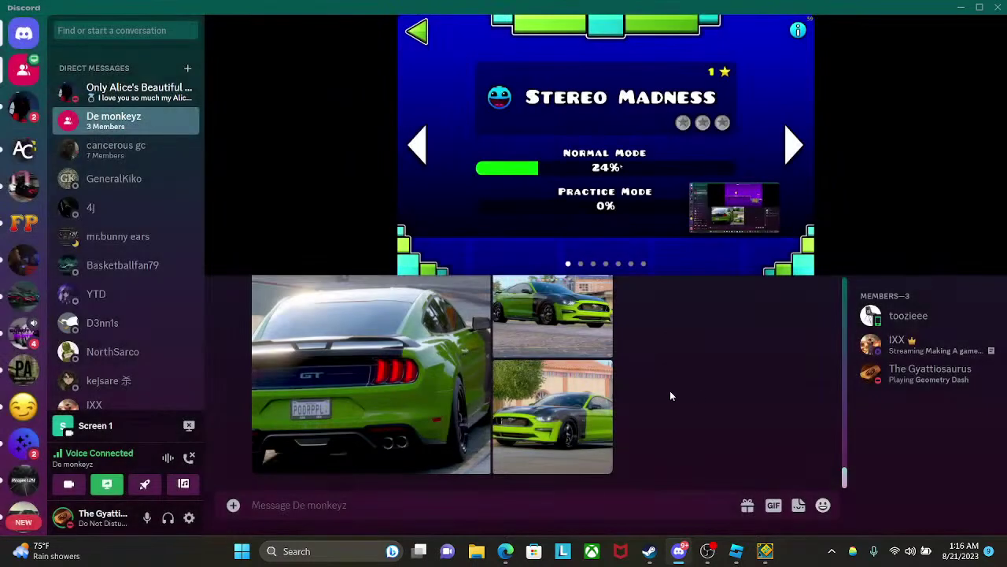
- Switch back to Geometry Dash, resume iSpyWithMyLittleEye, and play through the opening cube section under the giant eye
left_click(769, 555)
left_click(524, 343)
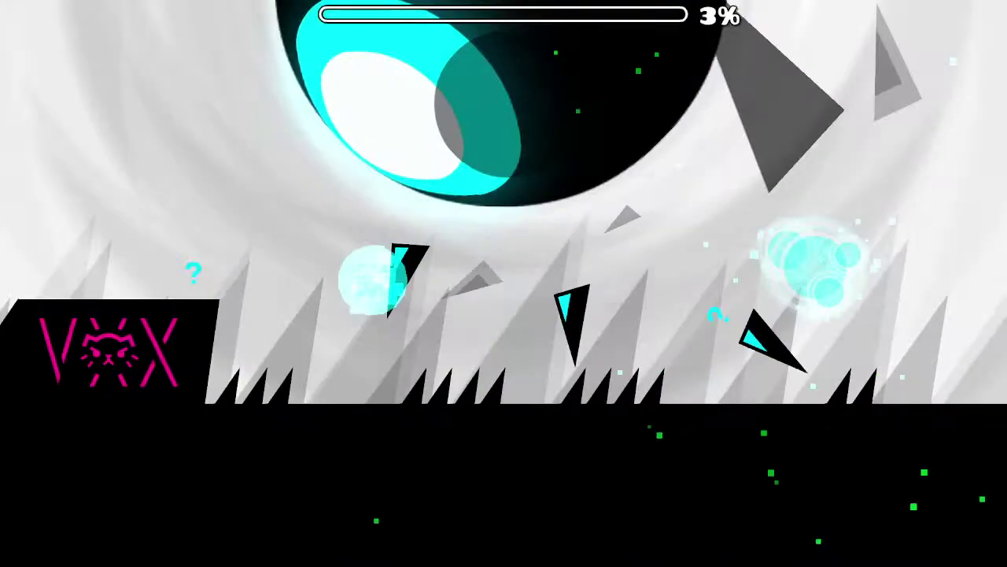
key("space")
key("space")
key("space")
key("space")
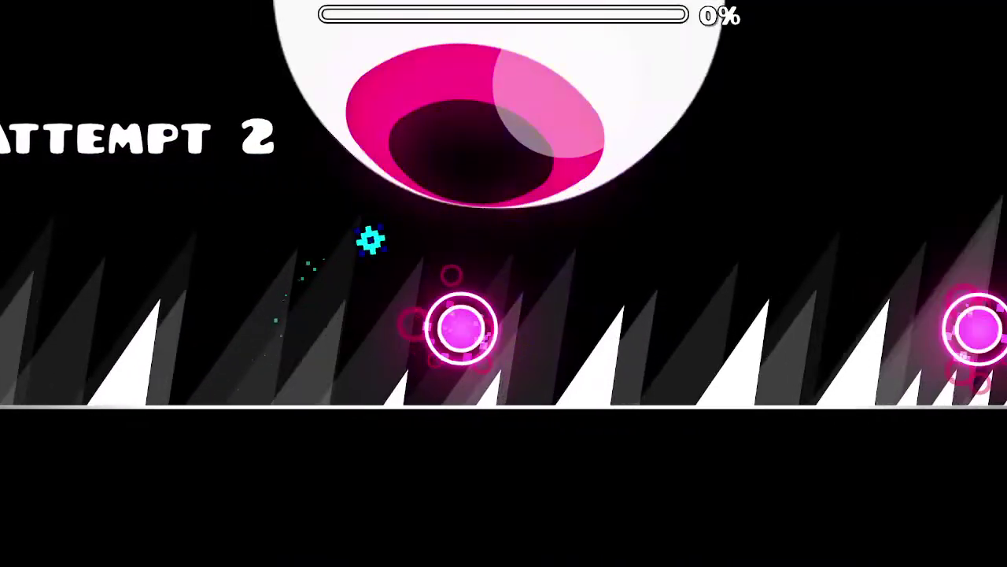
key("space")
key("space")
key("space")
key("space")
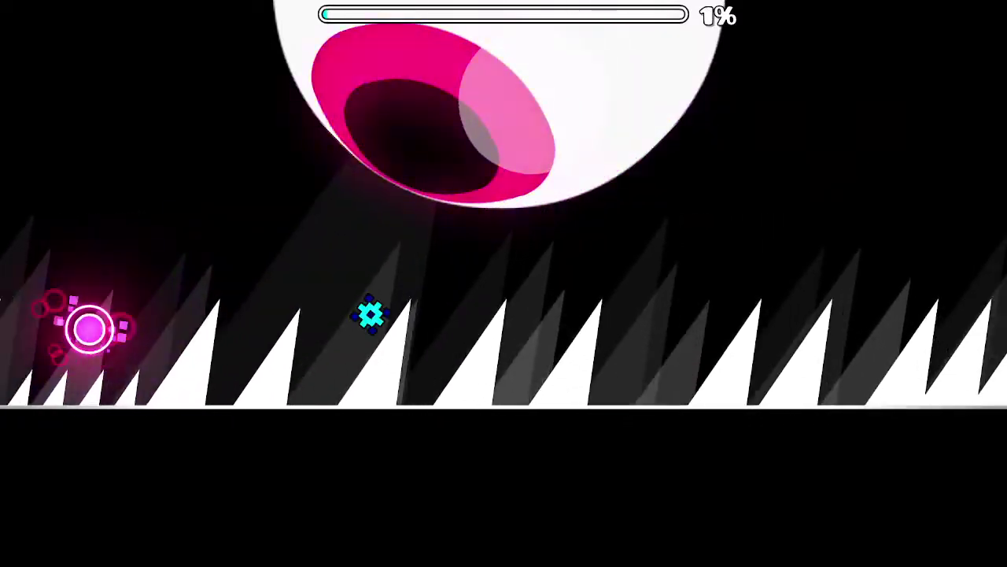
key("space")
key("space")
key("space")
key("space")
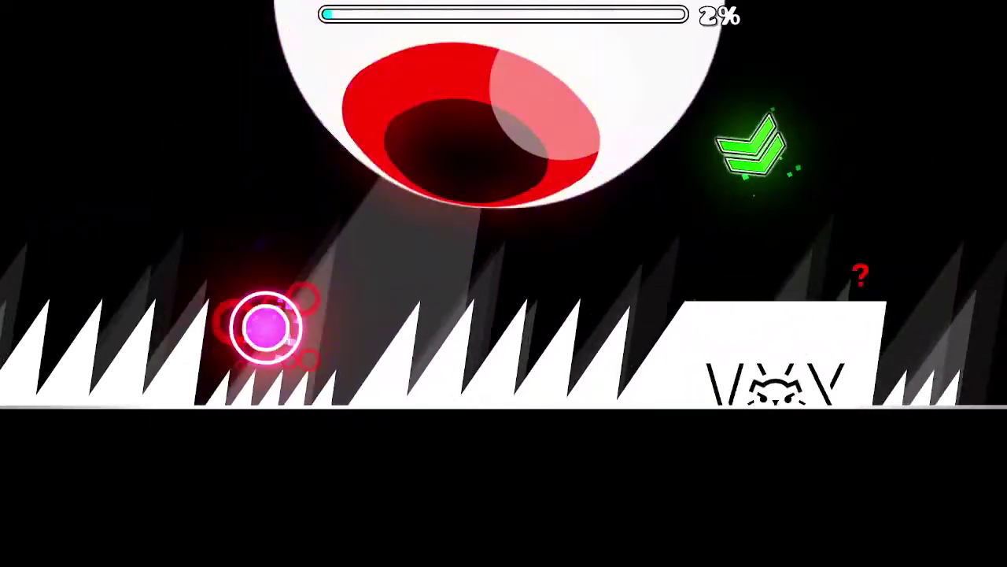
key("space")
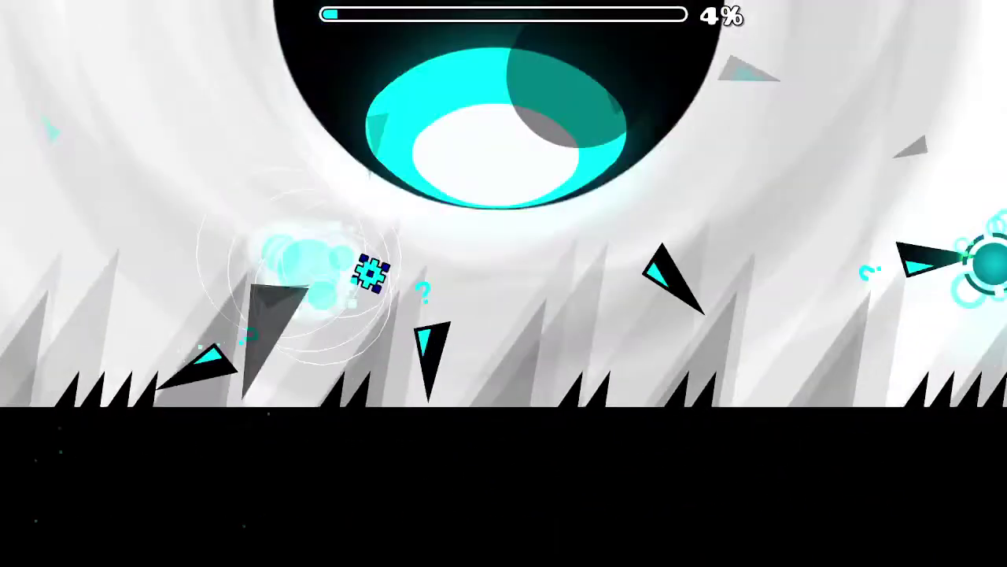
key("space")
key("space")
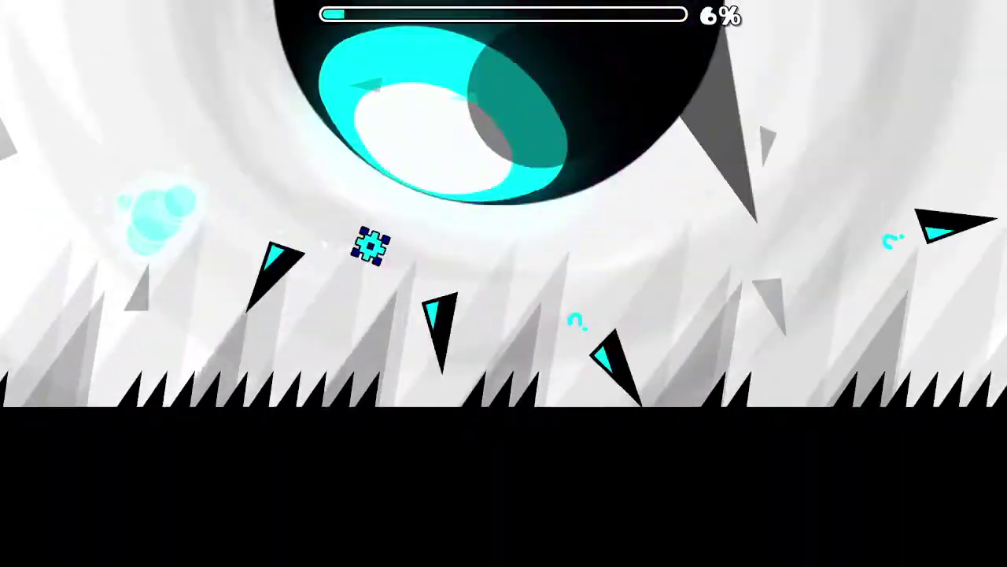
- Enter the ship portal, fly the ship past the eye obstacles, and carry on into the following cube section
key("space")
key("space")
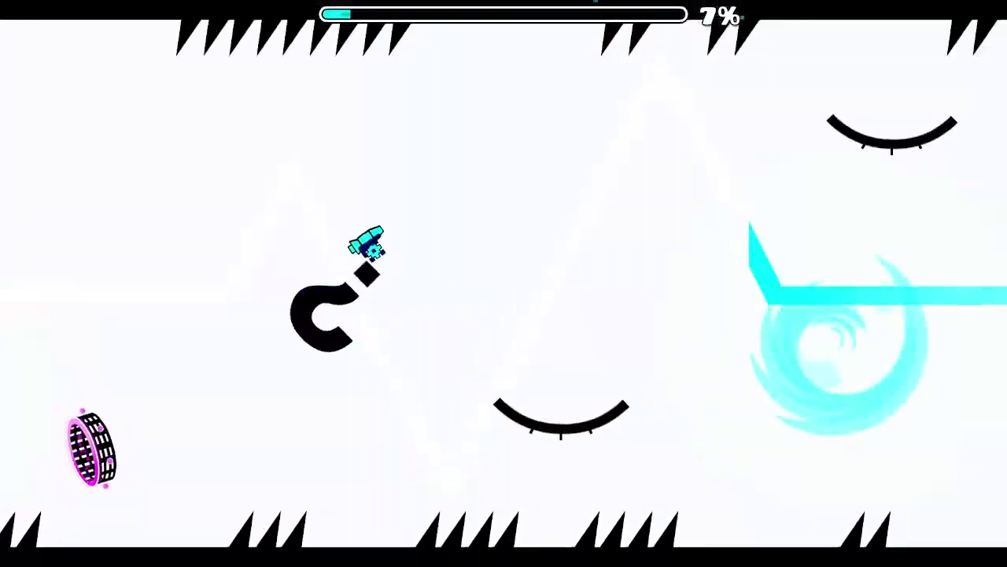
key("space")
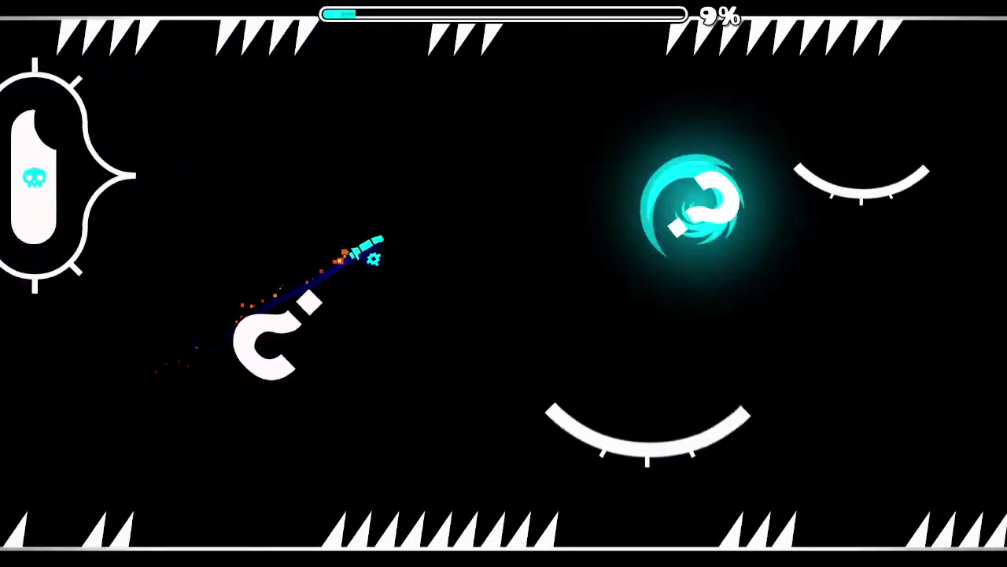
key("space")
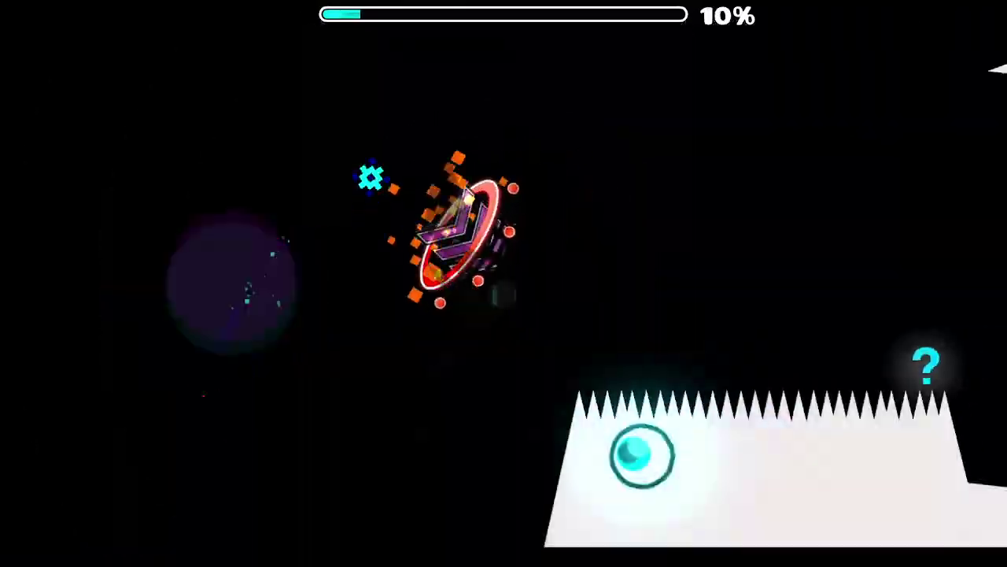
key("space")
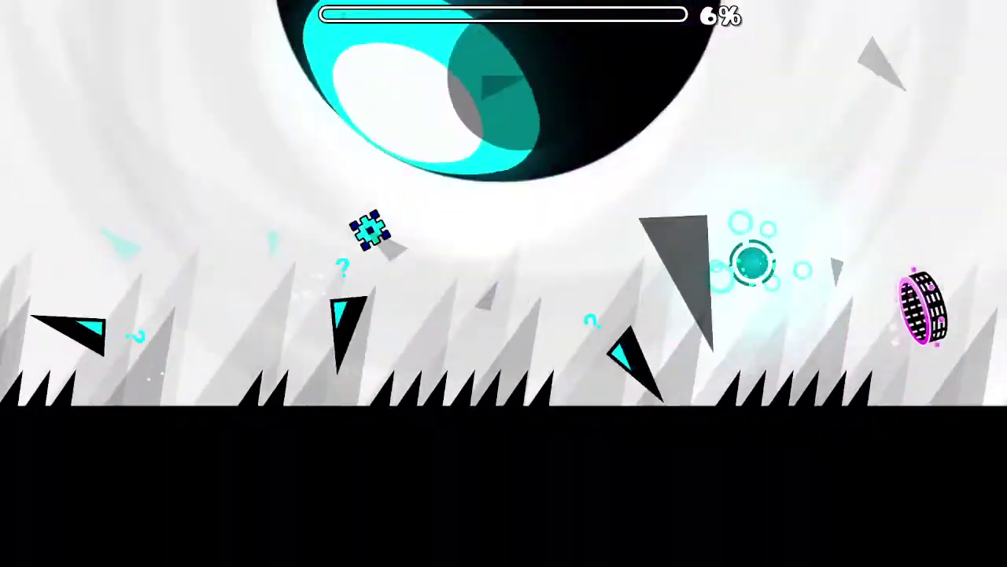
- On a further attempt, reach the ship portal again and steer between the skull-marked eyes past the I SEE YOU text
key("space")
key("space")
key("space")
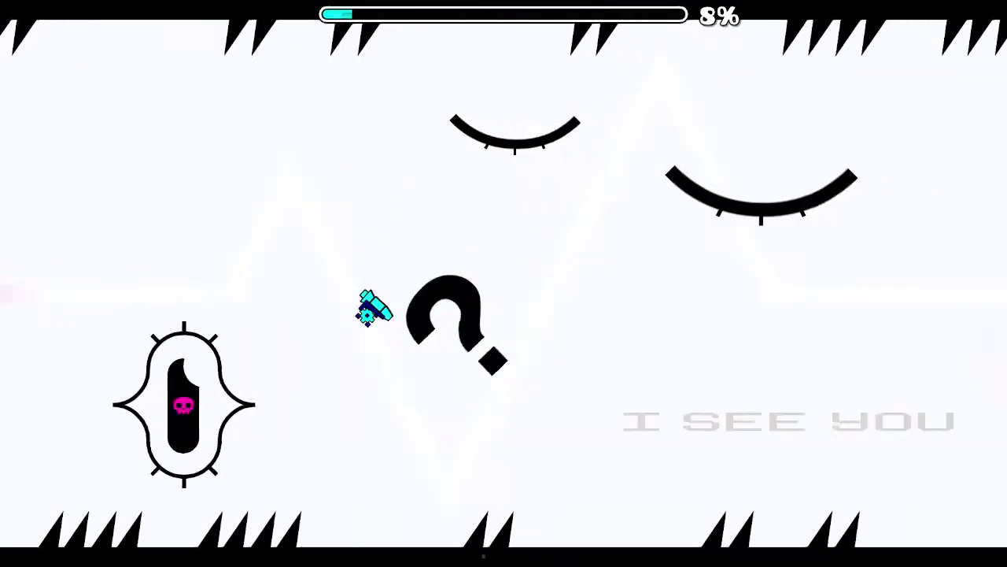
key("space")
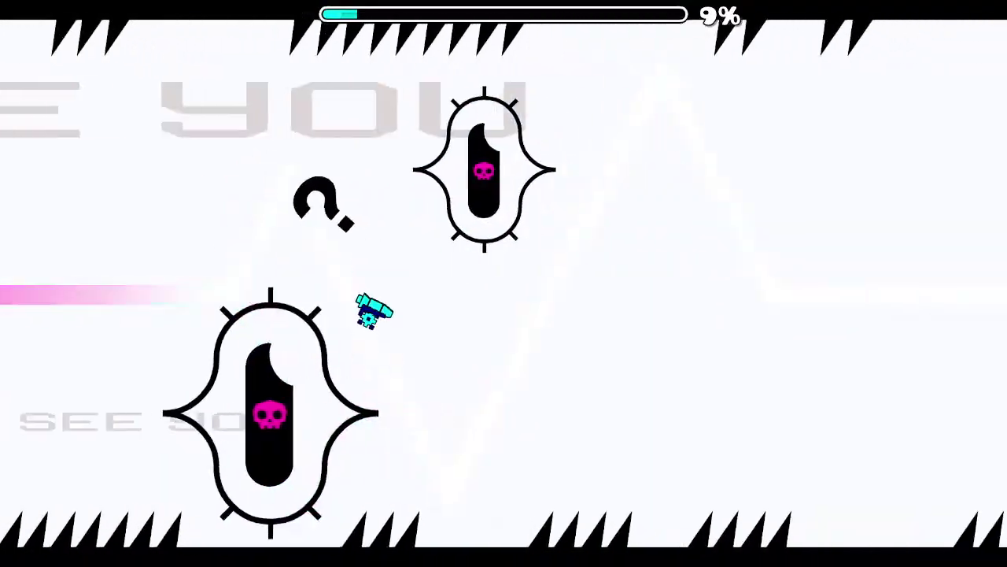
key("space")
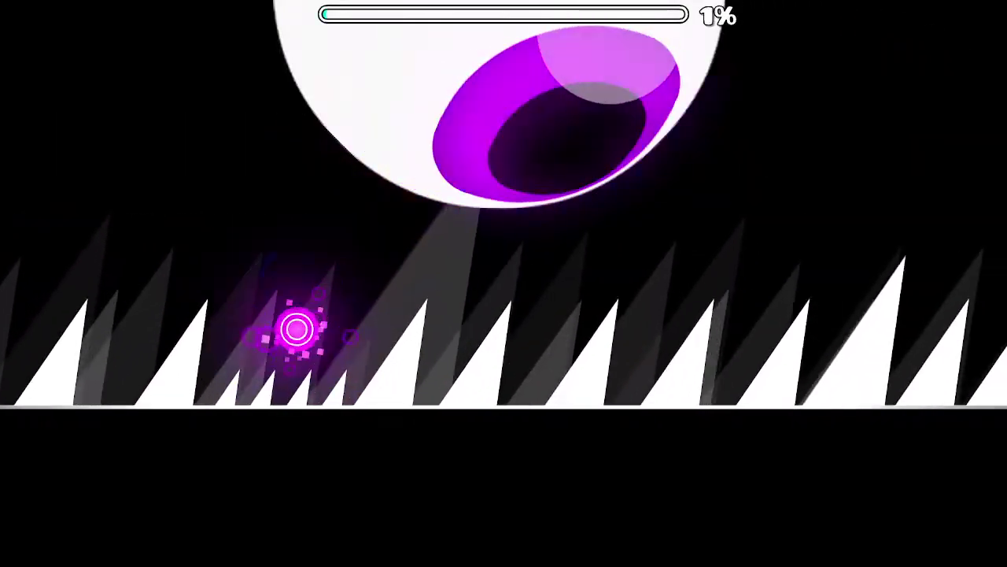
- Exit iSpyWithMyLittleEye to its level page, restart it, and jump over the first spikes
key("Escape")
left_click(663, 311)
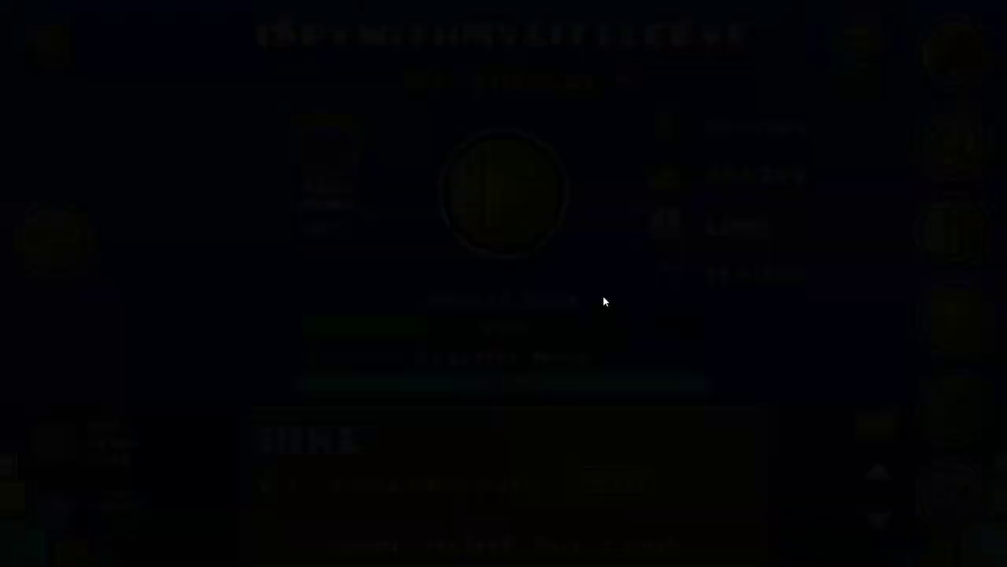
left_click(503, 193)
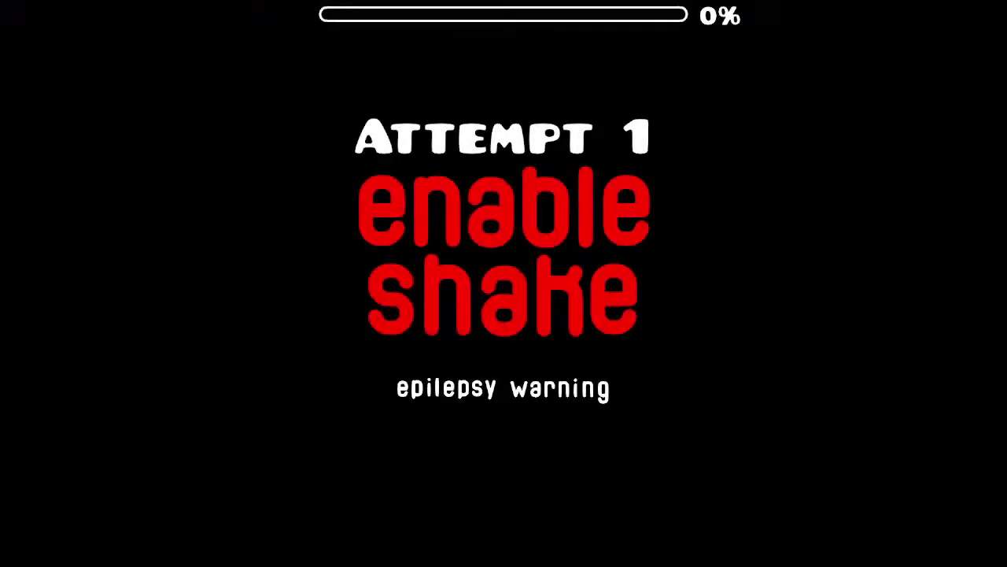
key("space")
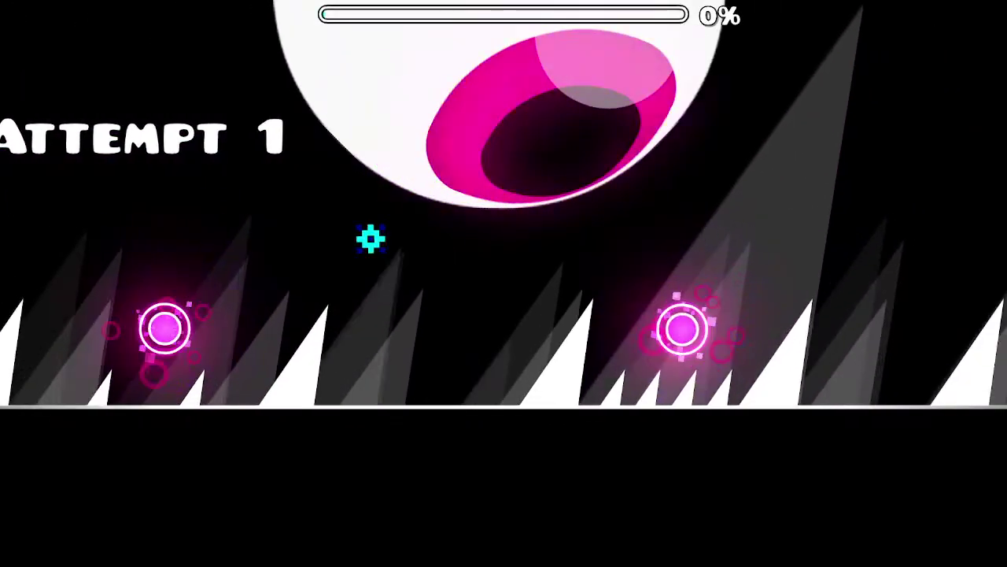
key("space")
key("space")
- Quit iSpyWithMyLittleEye and go back through the online search results to the creator menu
key("Escape")
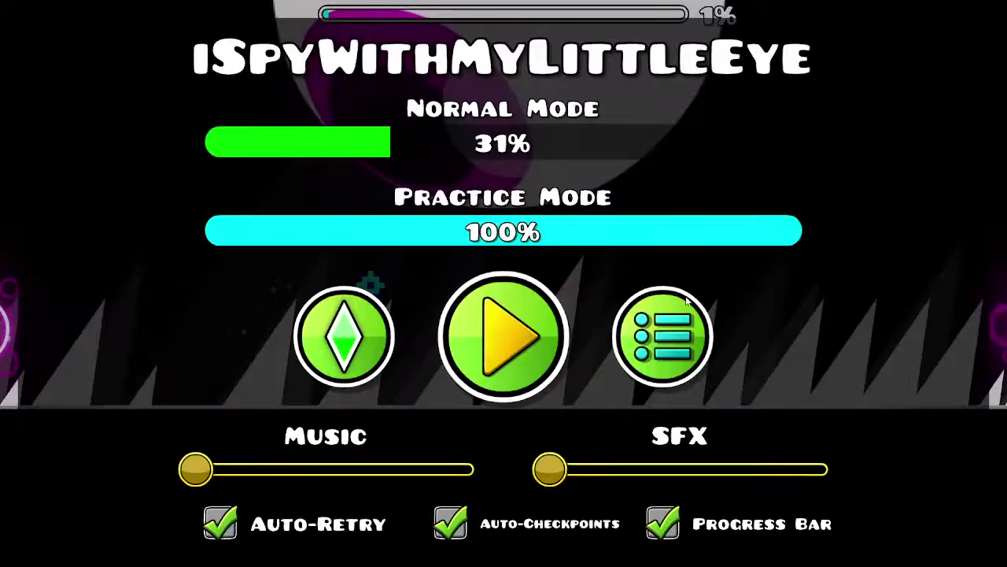
left_click(663, 333)
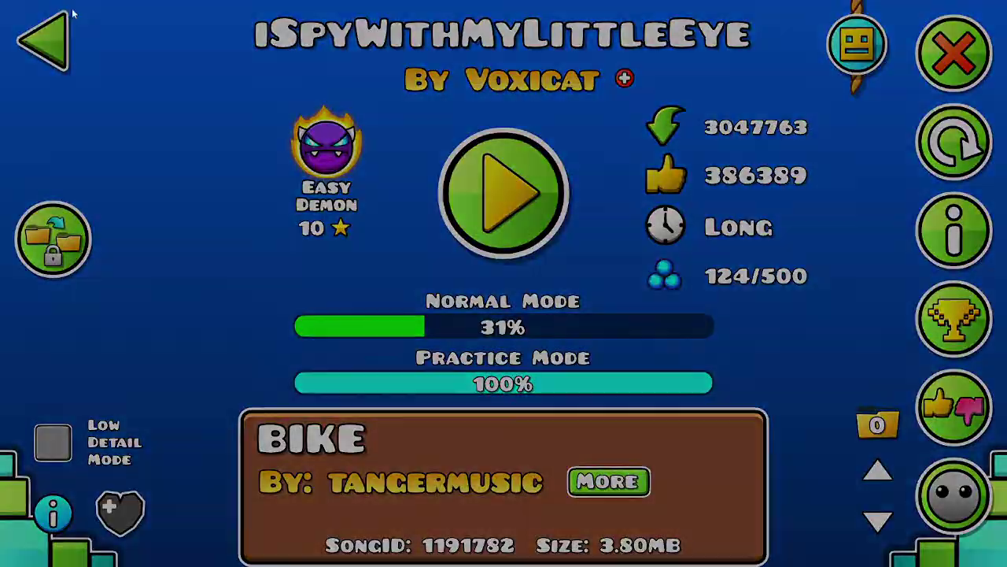
left_click(74, 24)
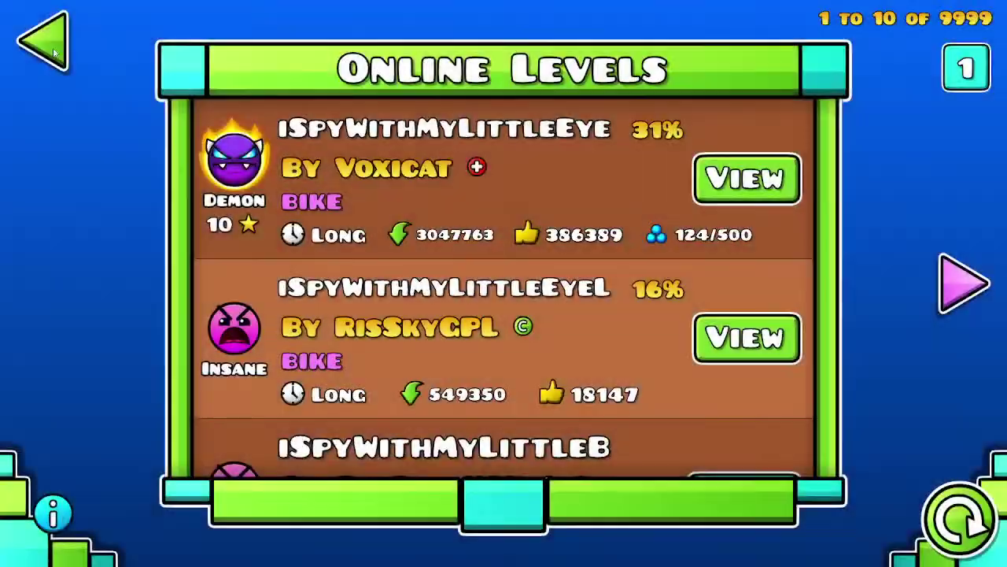
left_click(89, 35)
left_click(89, 35)
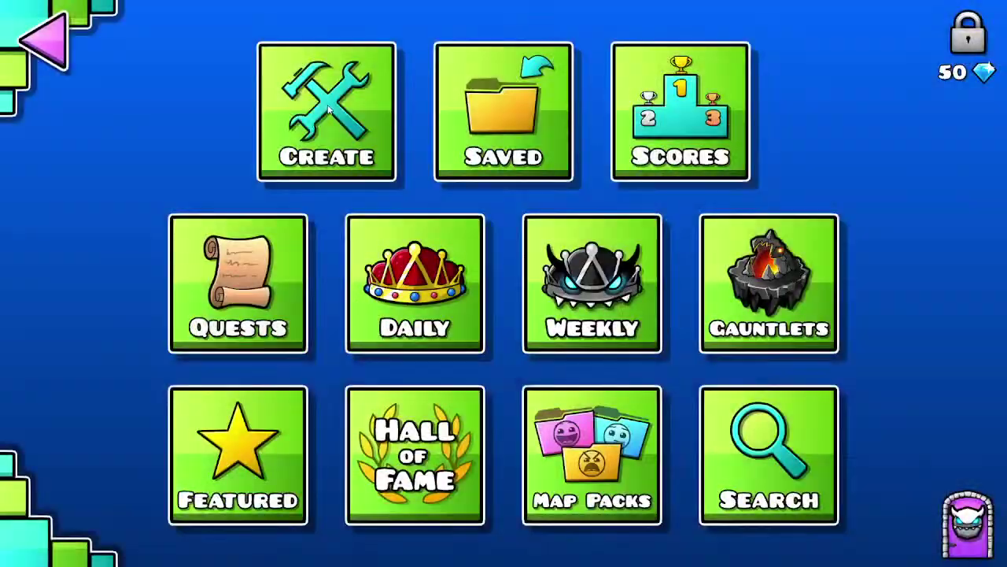
- Open the Death Bed level from the created levels, play it in test mode, and pause it
left_click(324, 110)
left_click(747, 158)
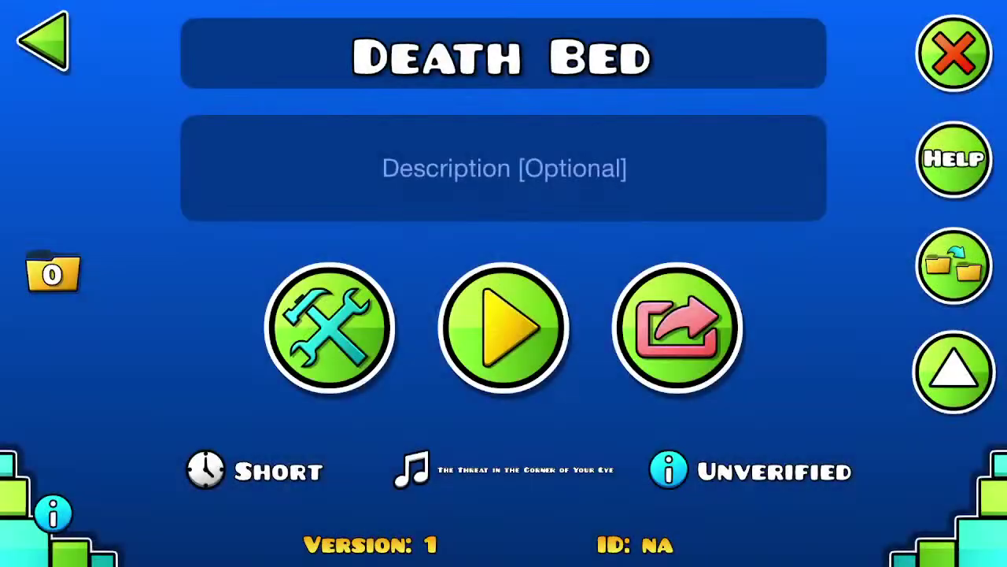
left_click(504, 327)
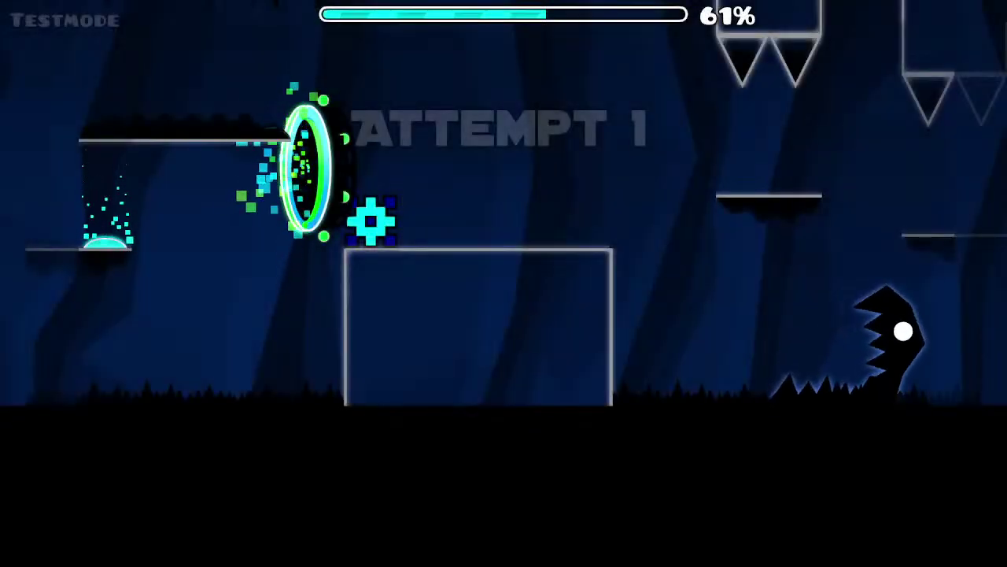
key("Escape")
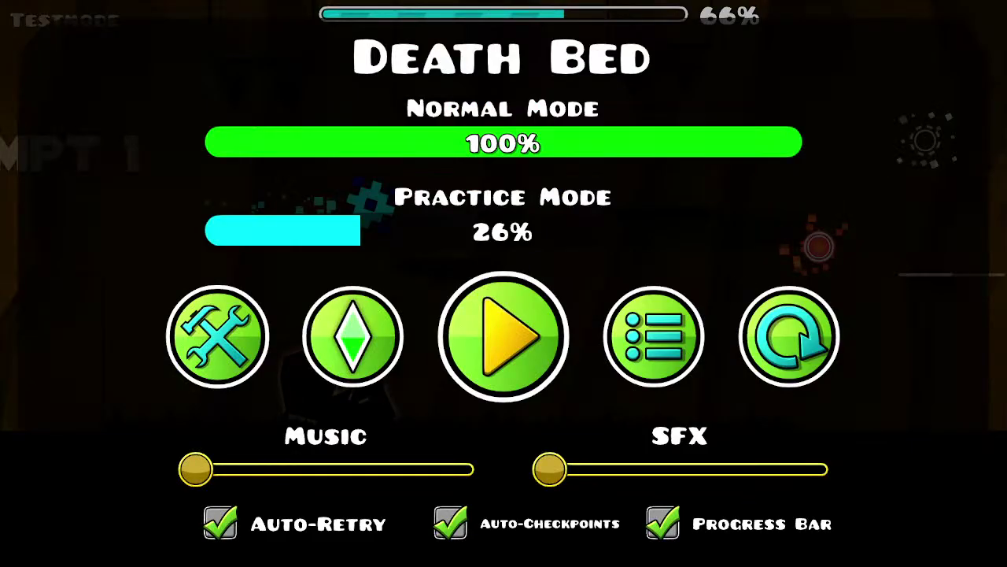
- Open Death Bed in the level editor, delete its start position, and save and play the level
left_click(217, 337)
left_click_drag(299, 304, 724, 291)
left_click_drag(168, 301, 380, 299)
scroll(380, 299, "left", 3, "shift")
left_click(98, 539)
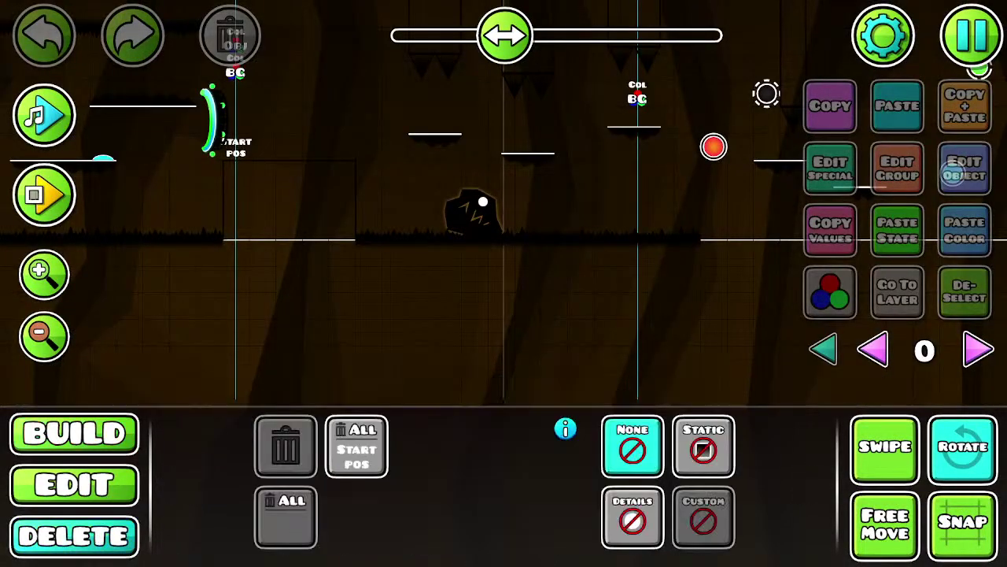
left_click(973, 39)
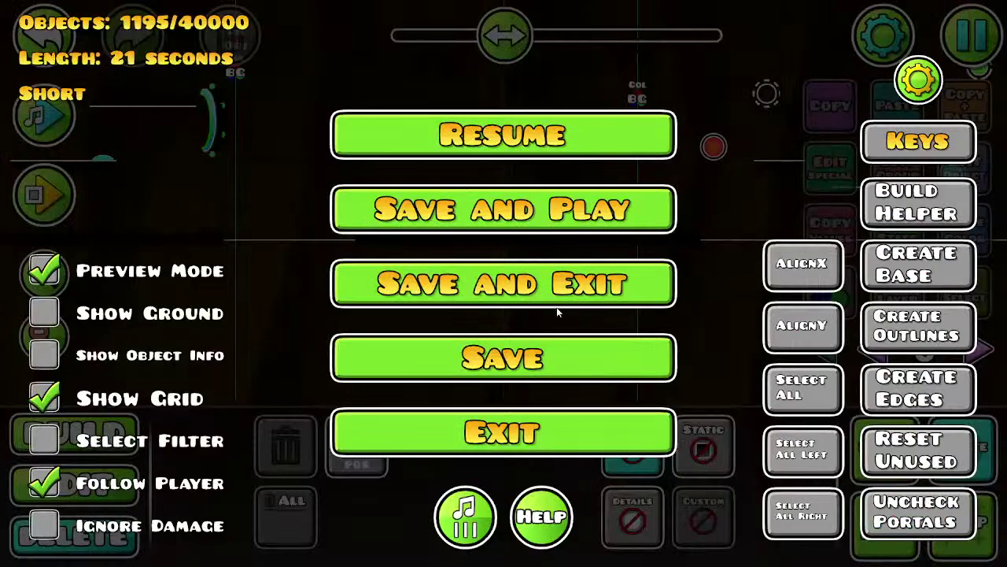
left_click(504, 209)
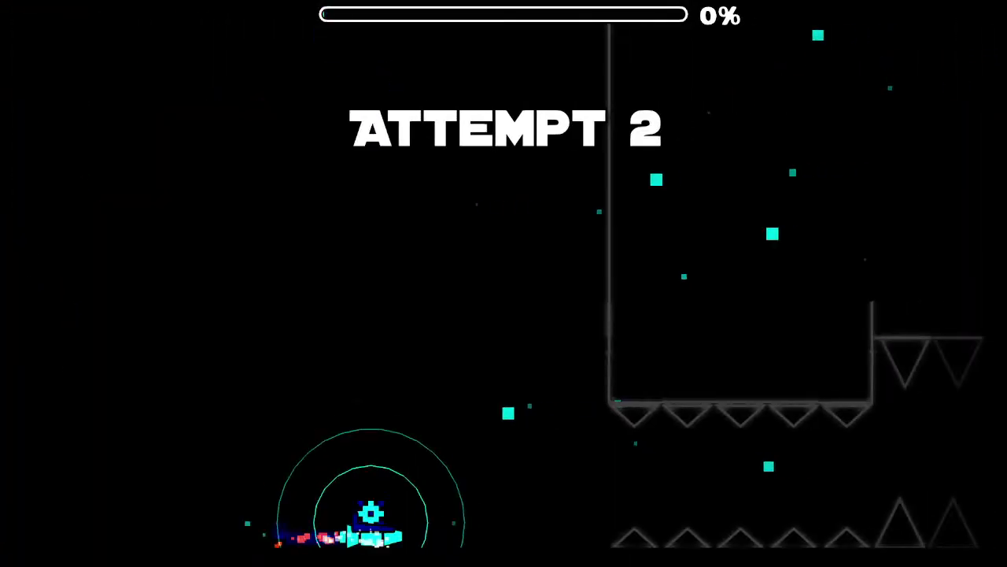
- Fly the ship through the opening spike corridors and jump the cube across the red section to the ball portal
key("space")
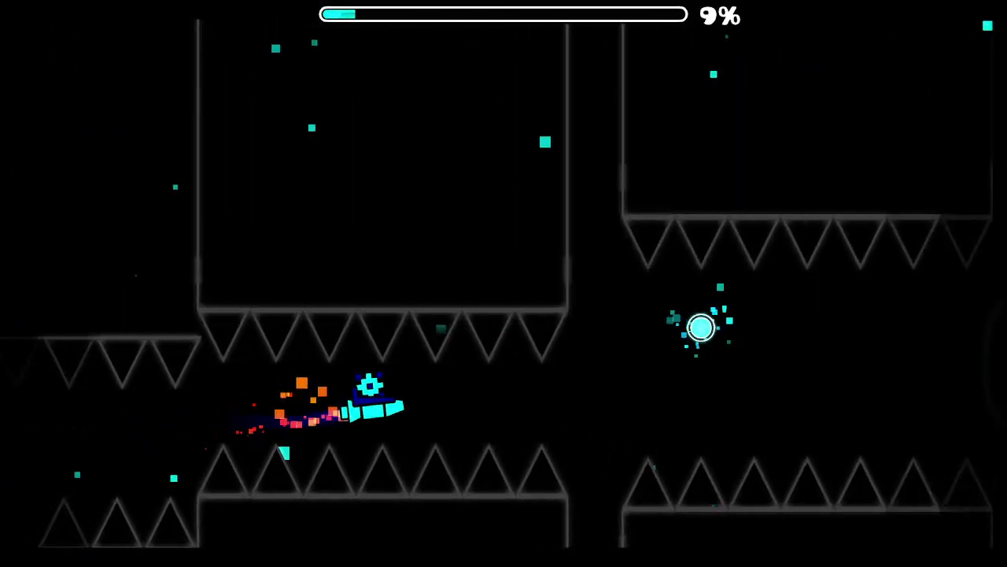
key("space")
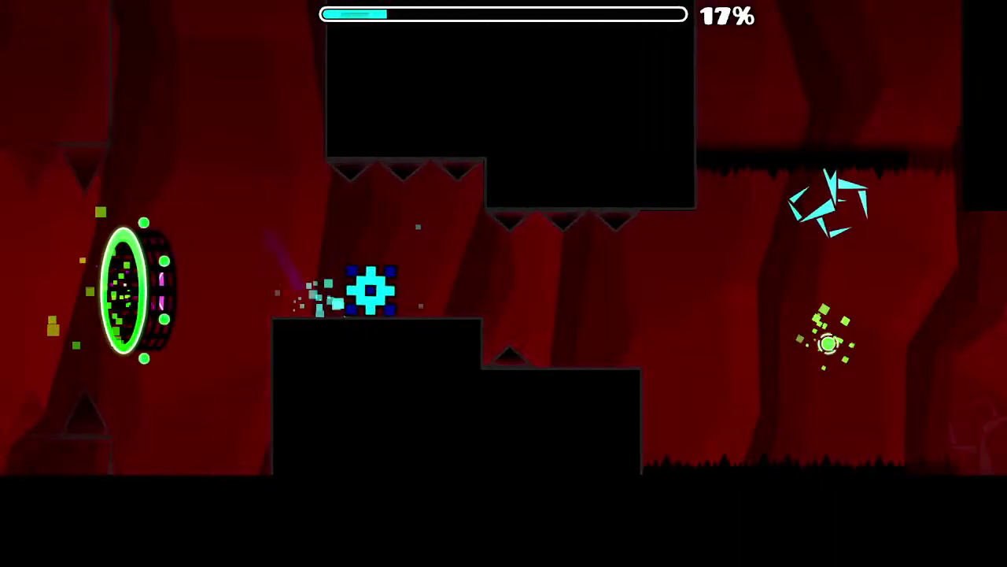
key("space")
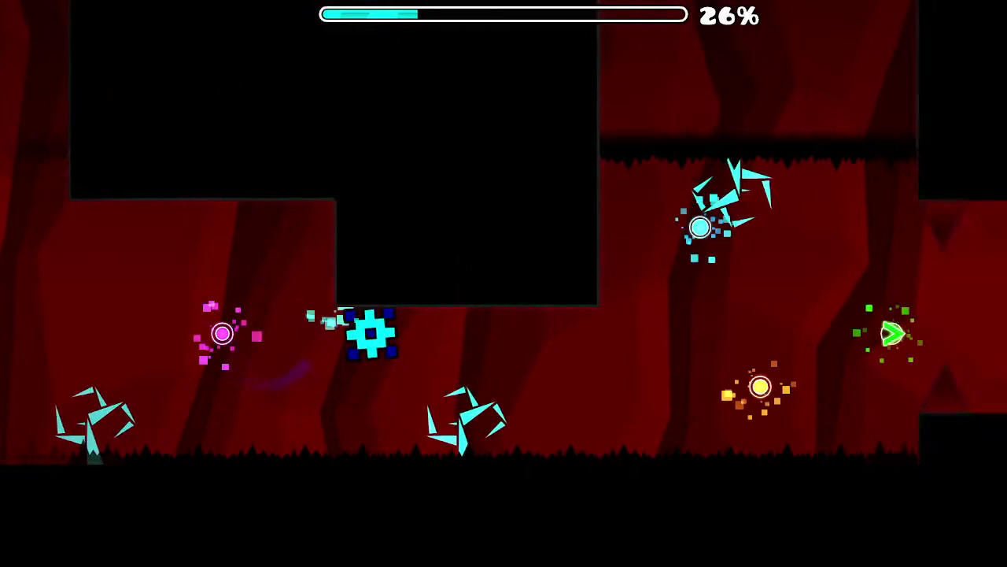
key("space")
key("space")
key("space")
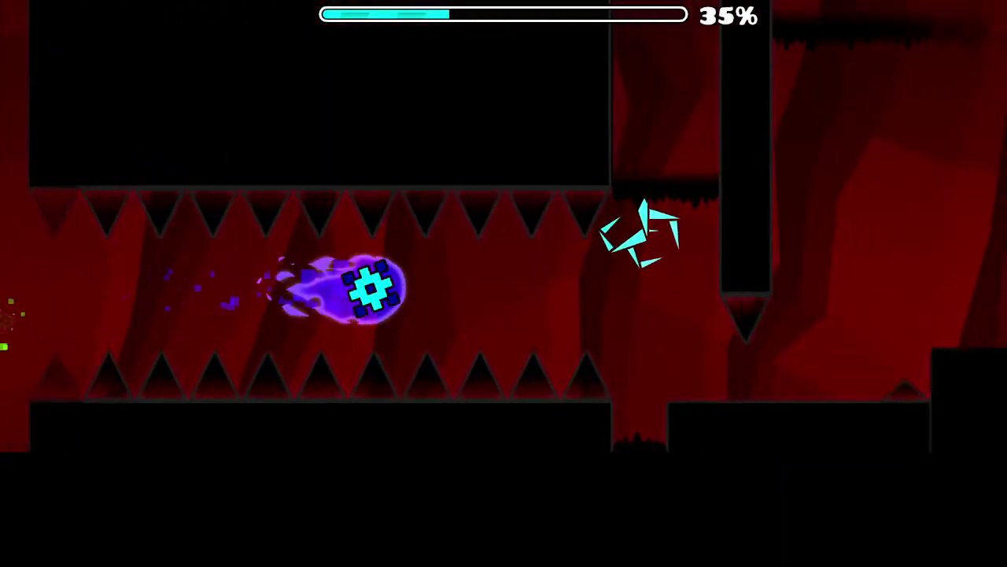
key("space")
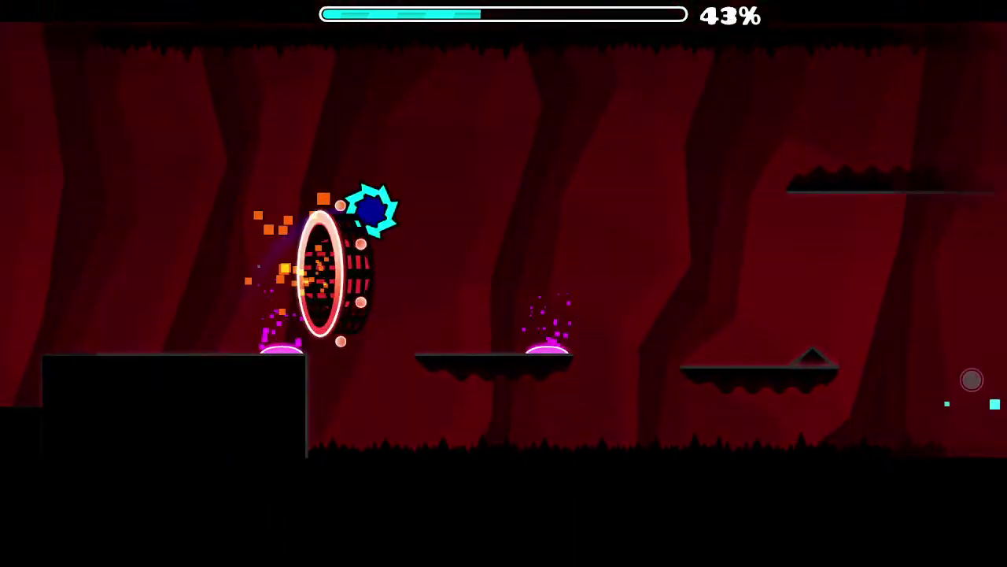
- Roll the ball across the floating red and blue platforms, using the orbs and pads to reach the green cube portal
key("space")
key("space")
key("space")
key("space")
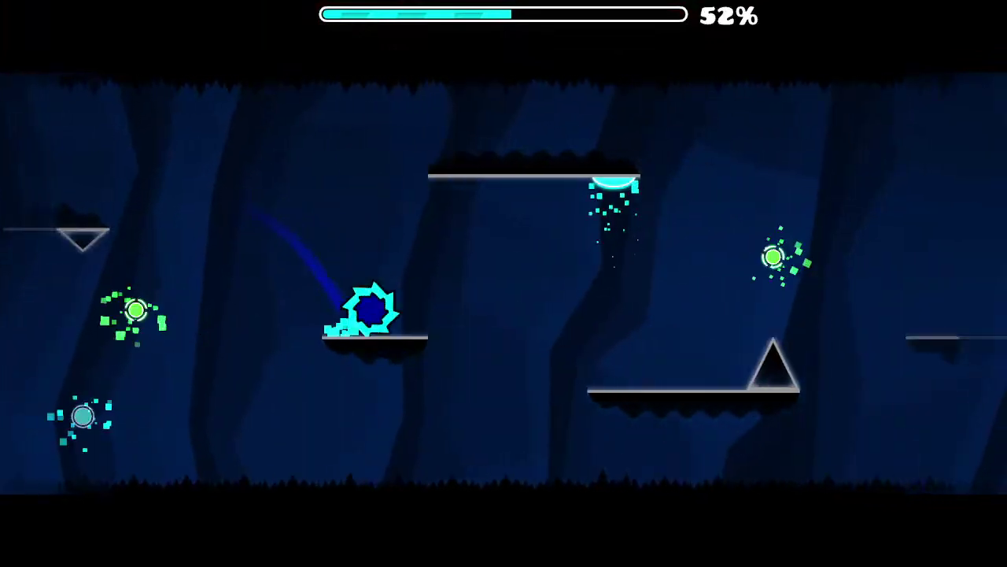
key("space")
key("space")
key("space")
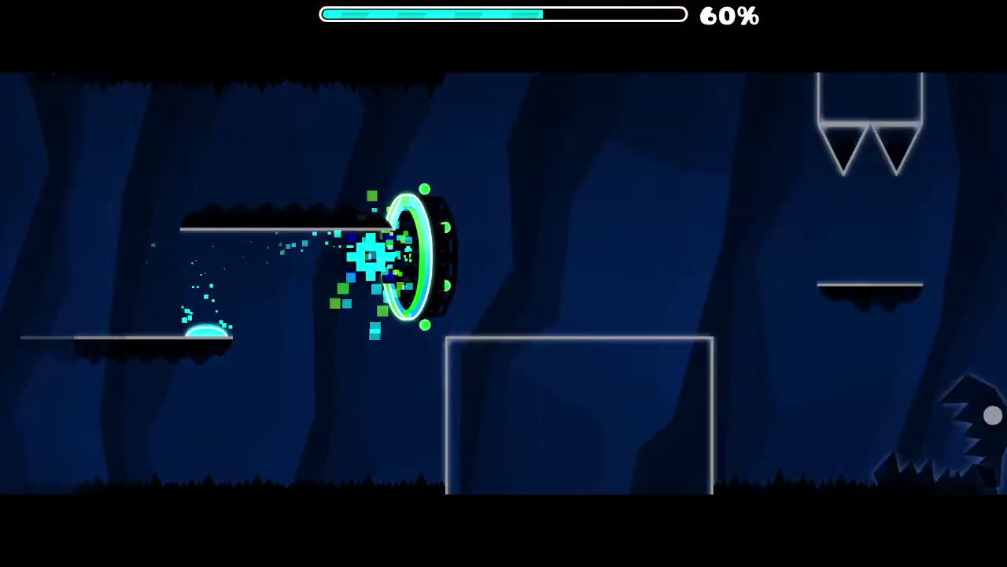
- Jump the cube past the hanging spikes and floating platforms toward the red orb in the brown section
key("space")
key("space")
key("space")
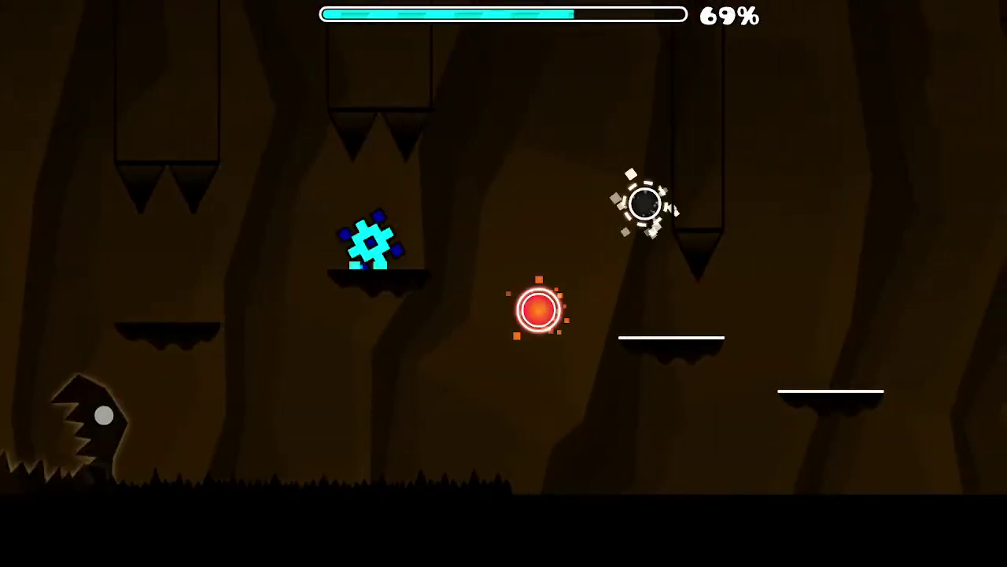
key("space")
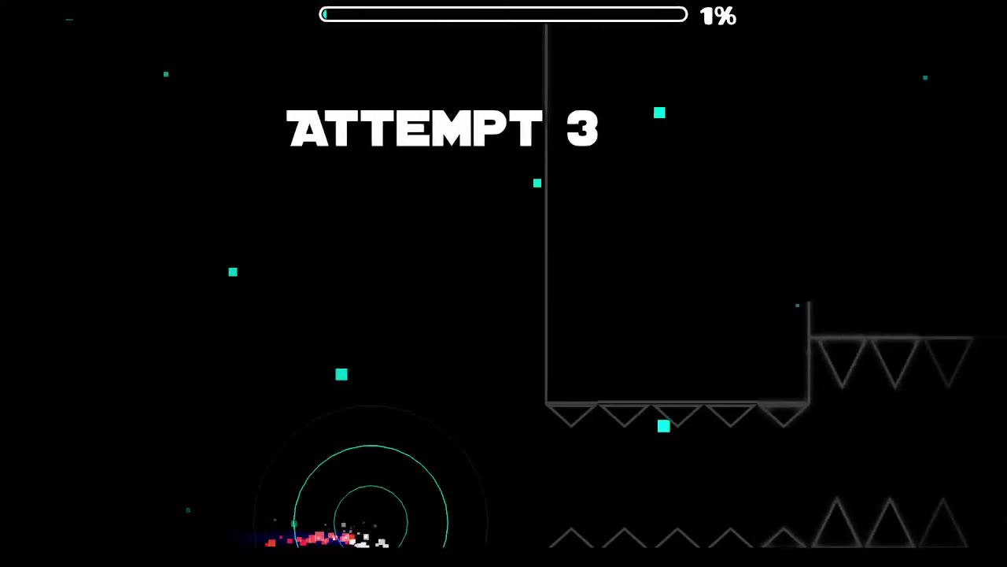
- Retry Death Bed from the start several times, steering the ship through the first outlined spike corridor
key("space")
key("space")
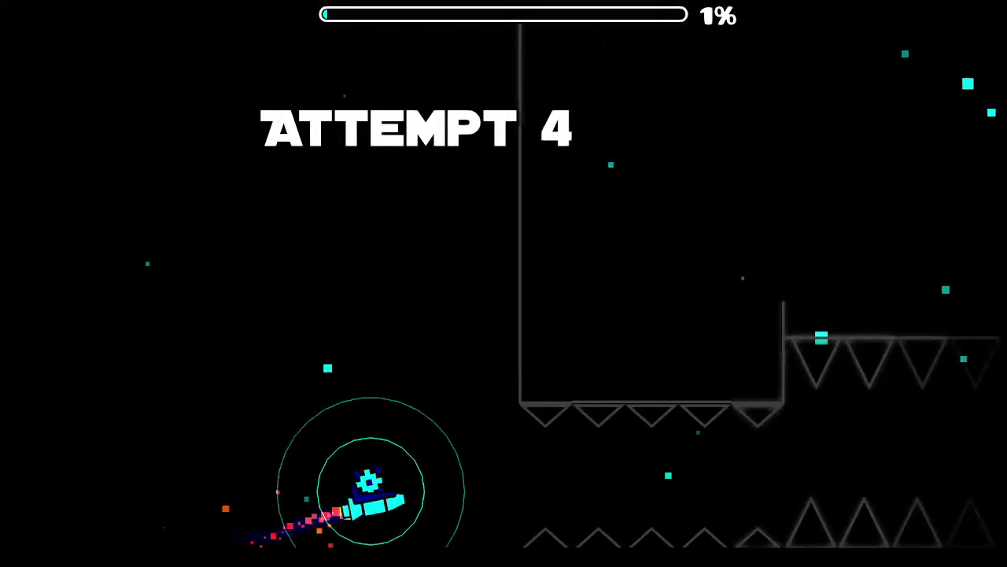
key("space")
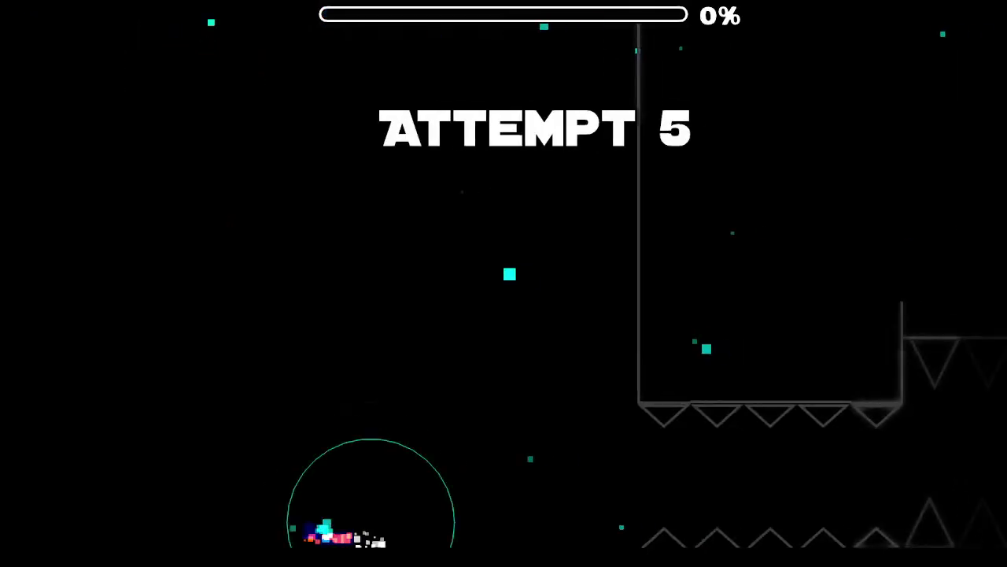
key("space")
key("space")
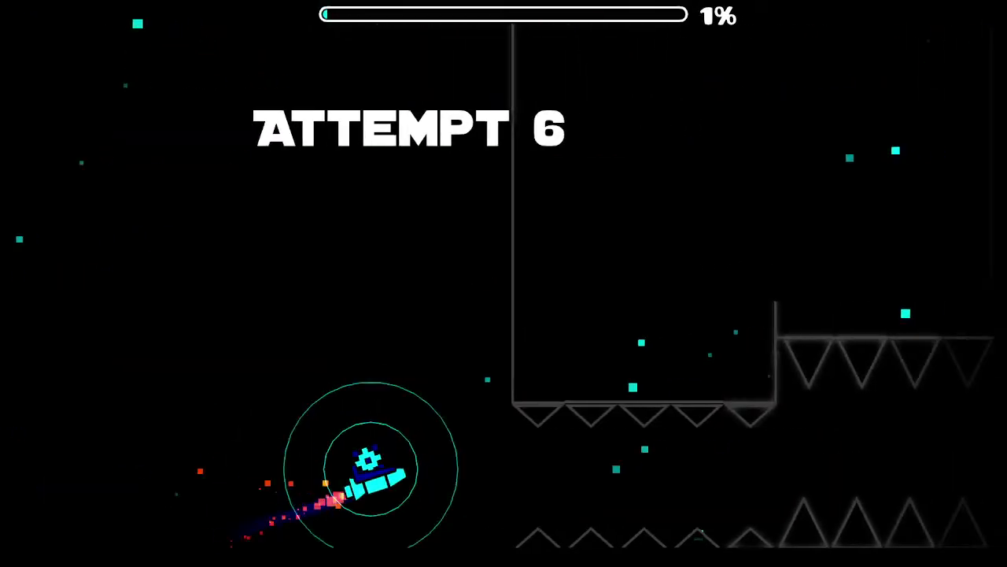
key("space")
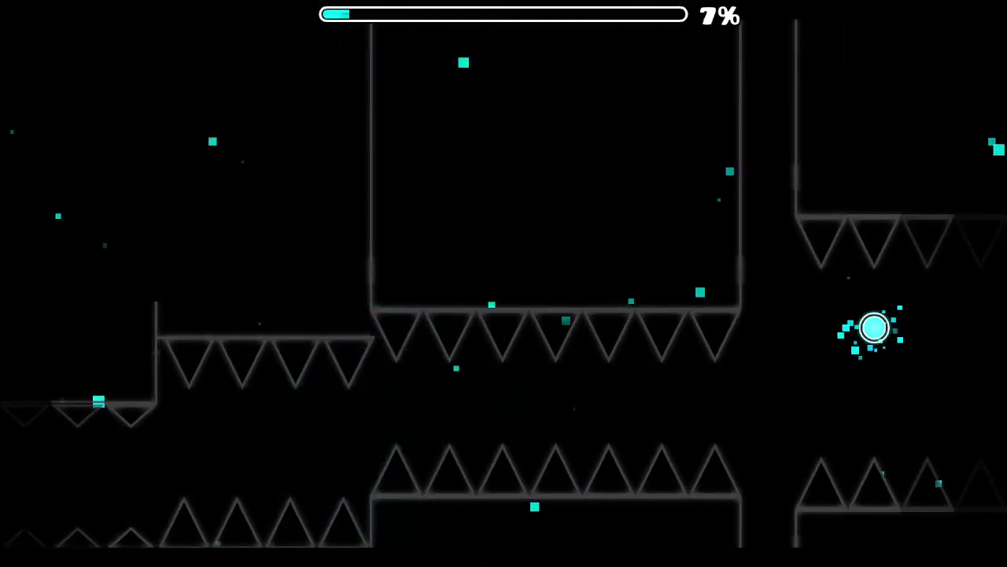
key("space")
key("space")
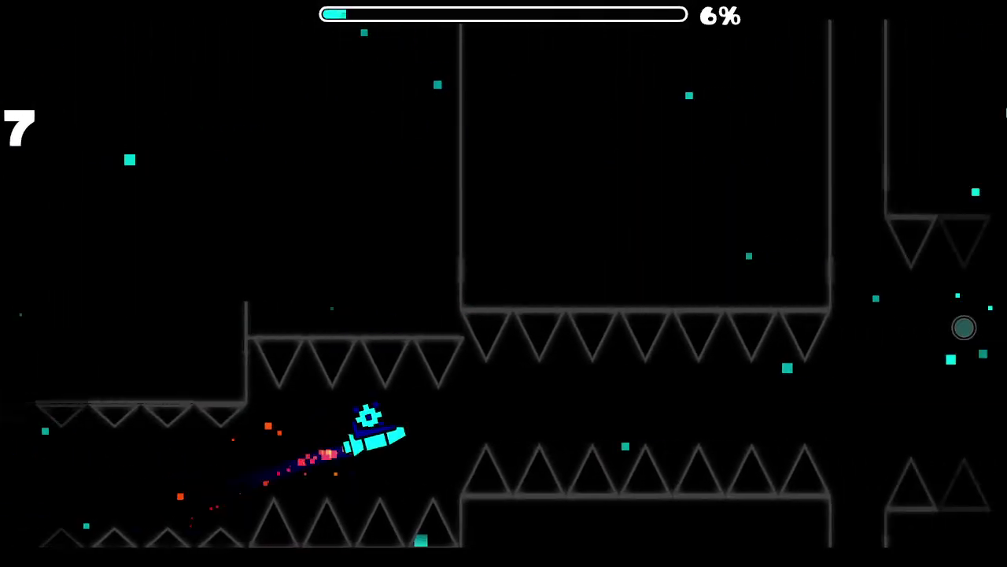
- Exit Death Bed and go back from its level page through the creator menu
key("Escape")
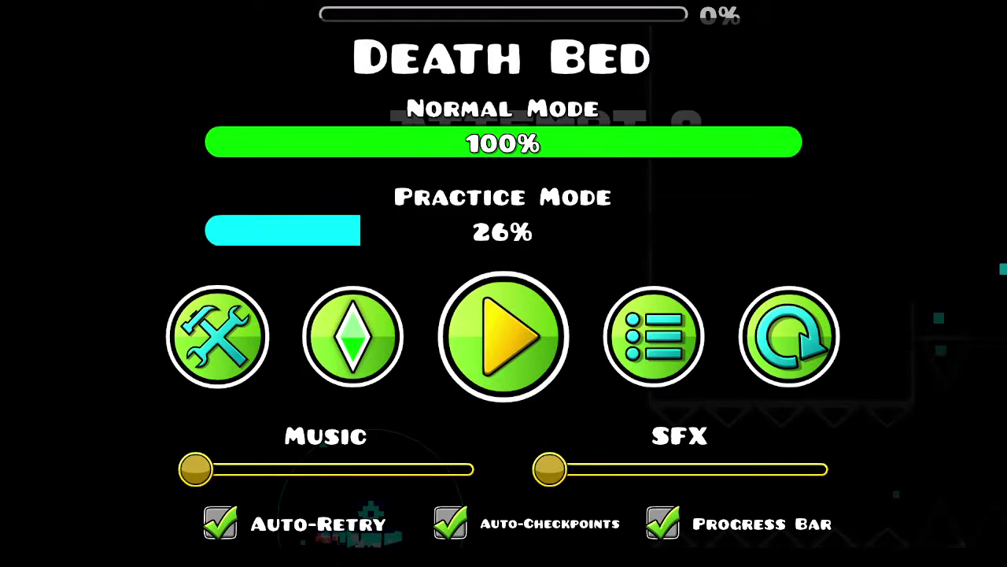
left_click(670, 341)
left_click(43, 42)
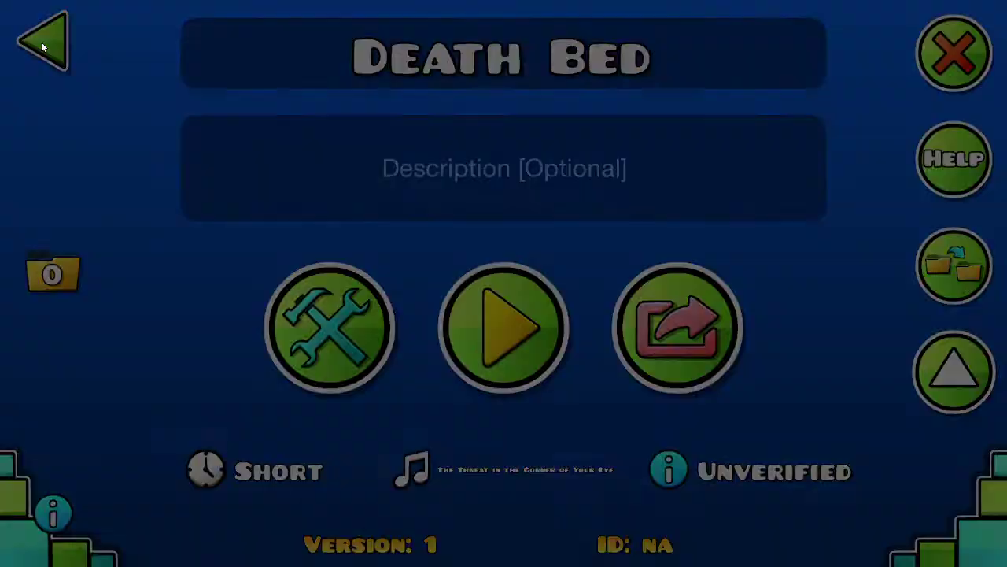
left_click(67, 42)
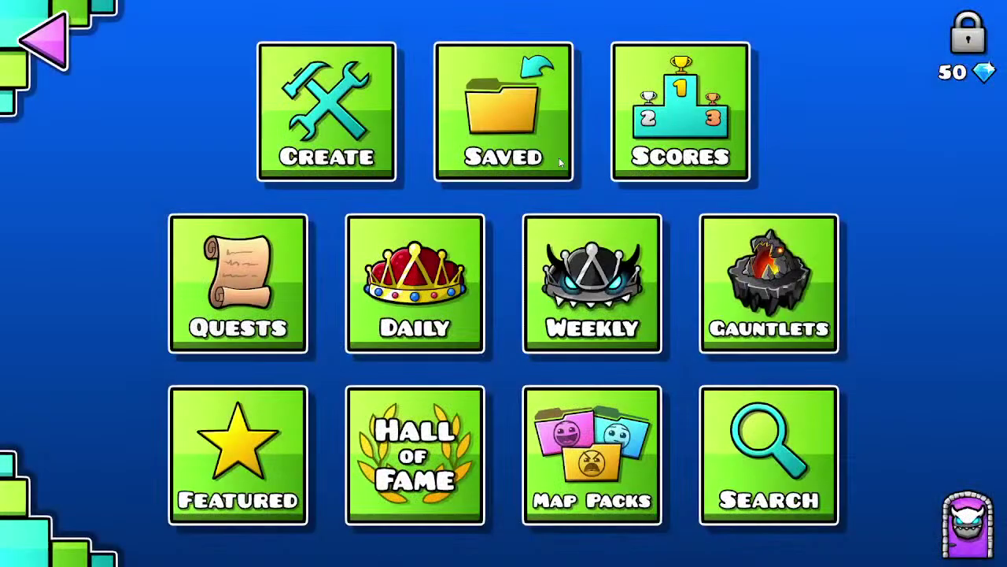
left_click(45, 48)
left_click(40, 43)
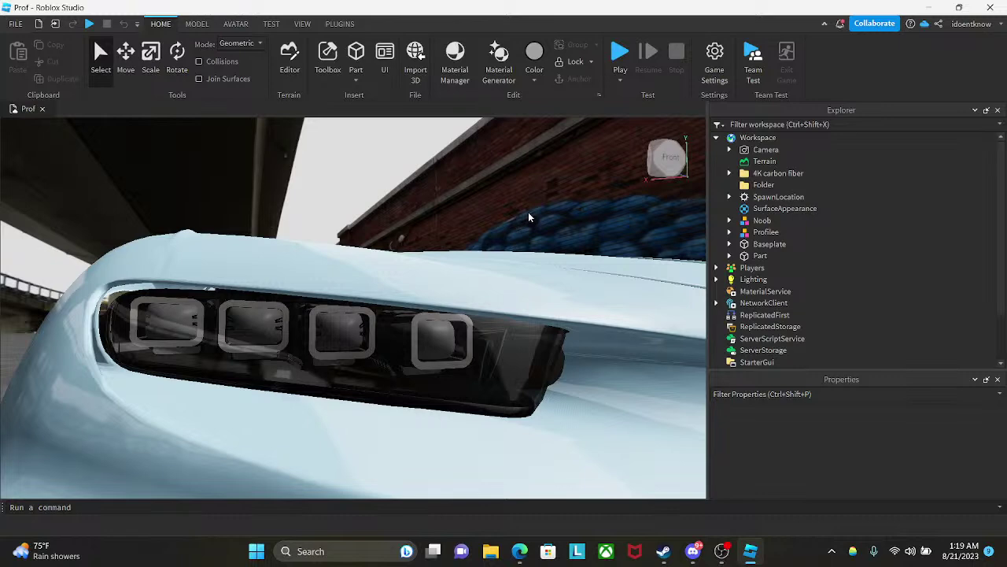
- Switch to Discord and look through the server list beside the group call
left_click(692, 551)
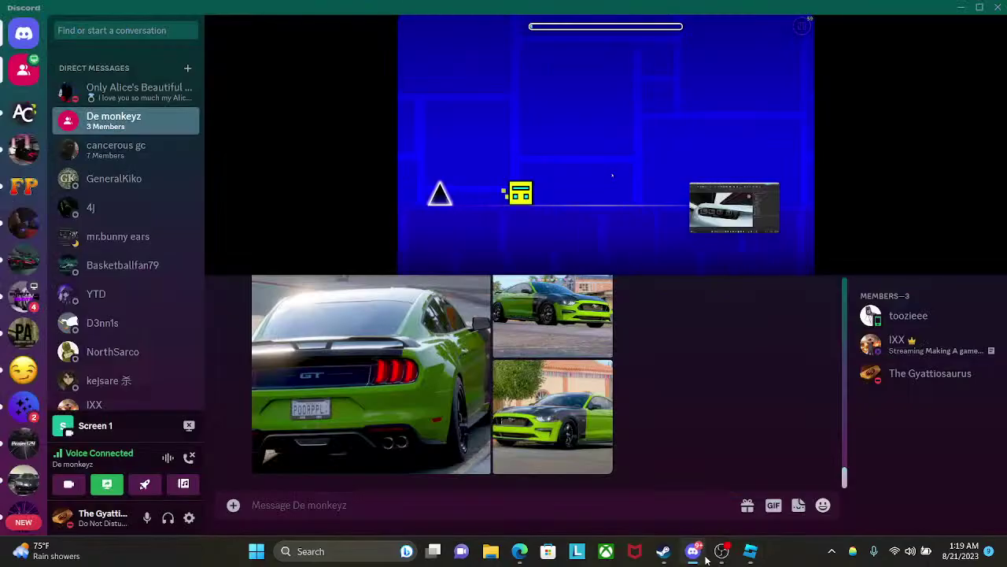
scroll(3, 358, "down", 15)
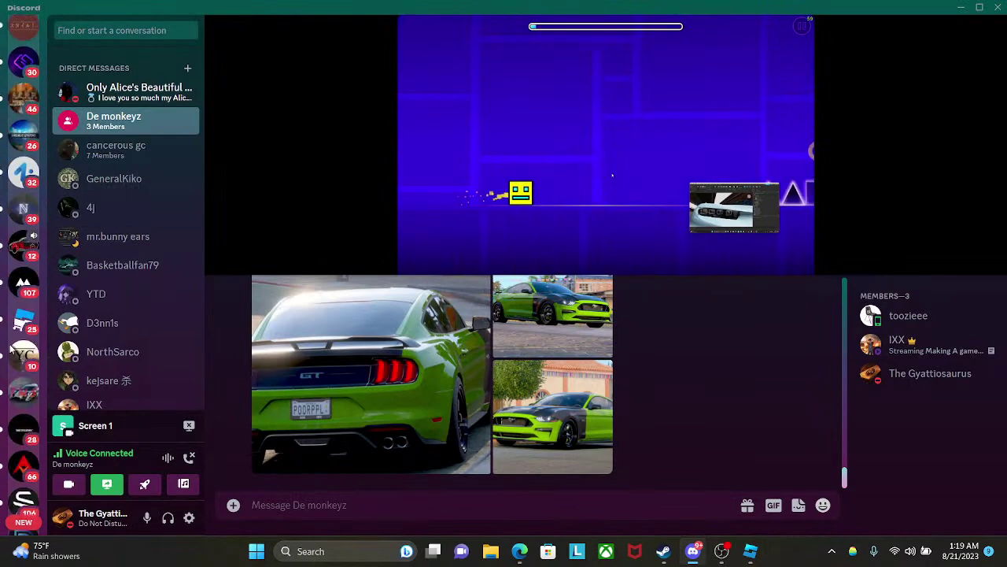
scroll(12, 347, "down", 5)
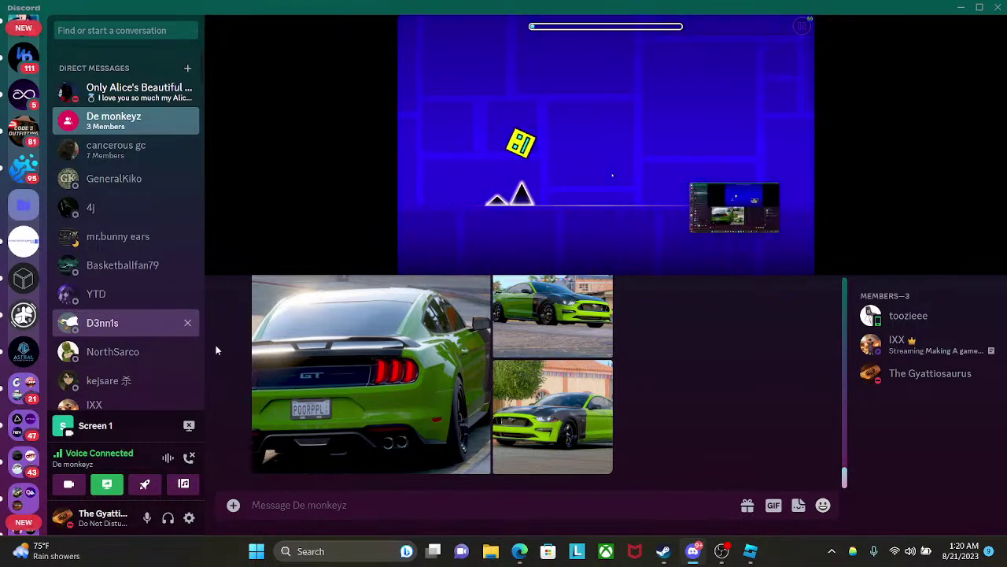
- Switch to OBS Studio, mute the Mic/Aux source, and lower the system volume
left_click(752, 550)
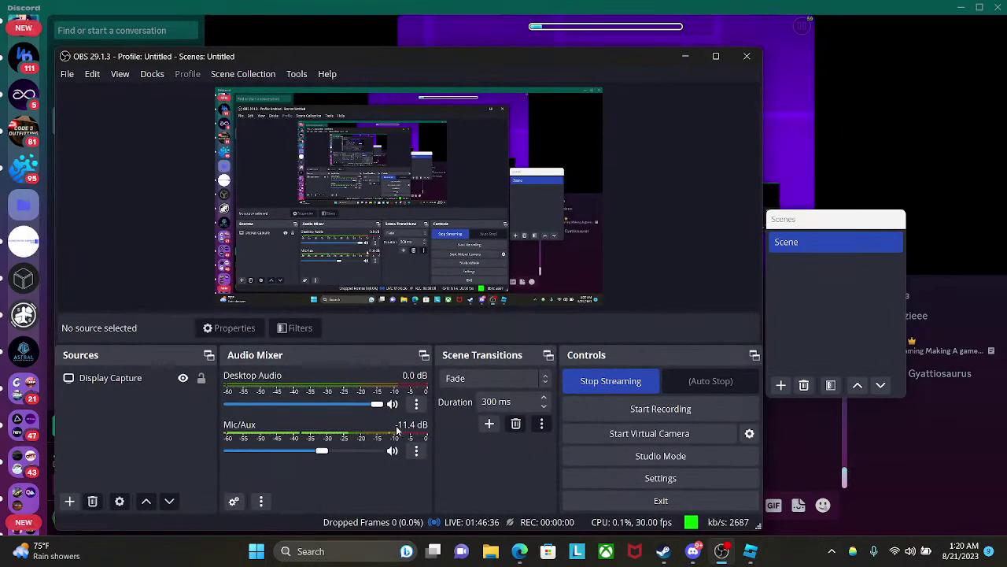
left_click(392, 451)
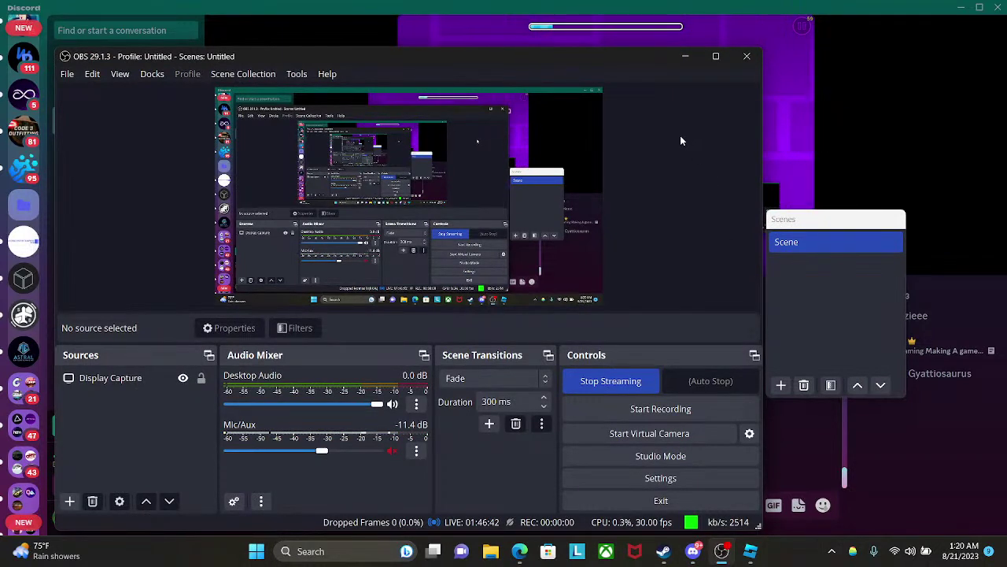
key("XF86AudioLowerVolume")
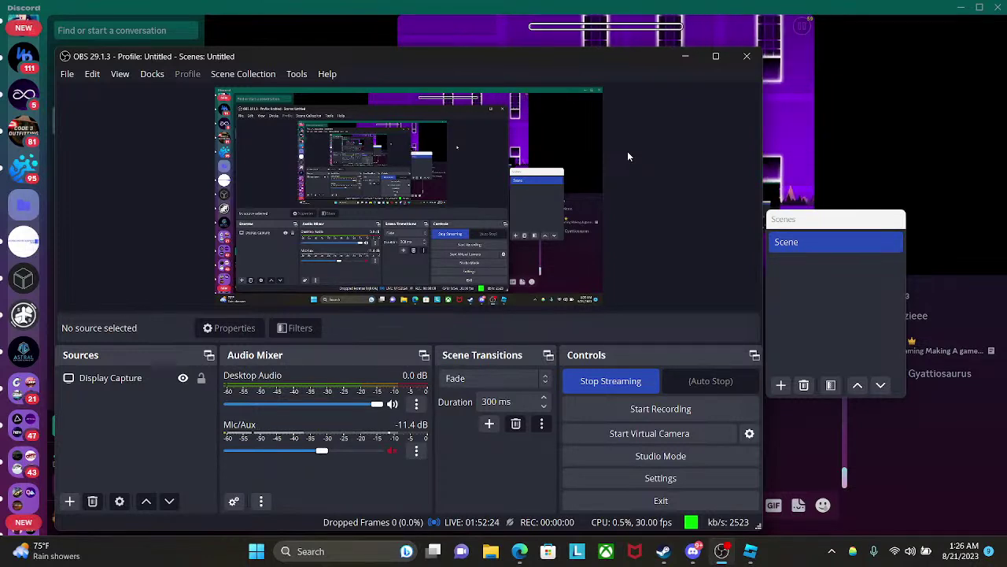
- Unmute the Mic/Aux source and minimize OBS Studio to return to the Discord call
left_click(392, 450)
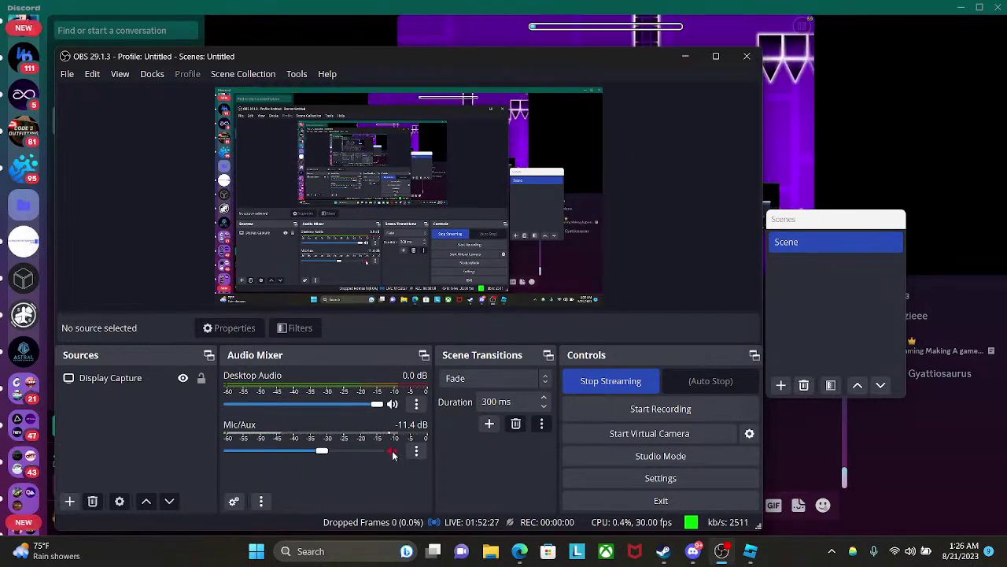
left_click(690, 60)
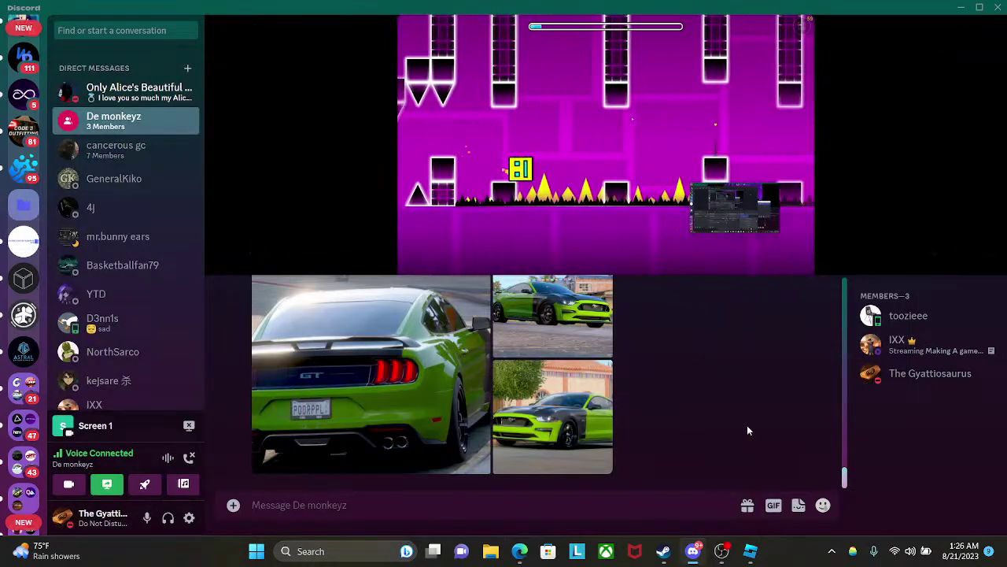
key("XF86AudioLowerVolume")
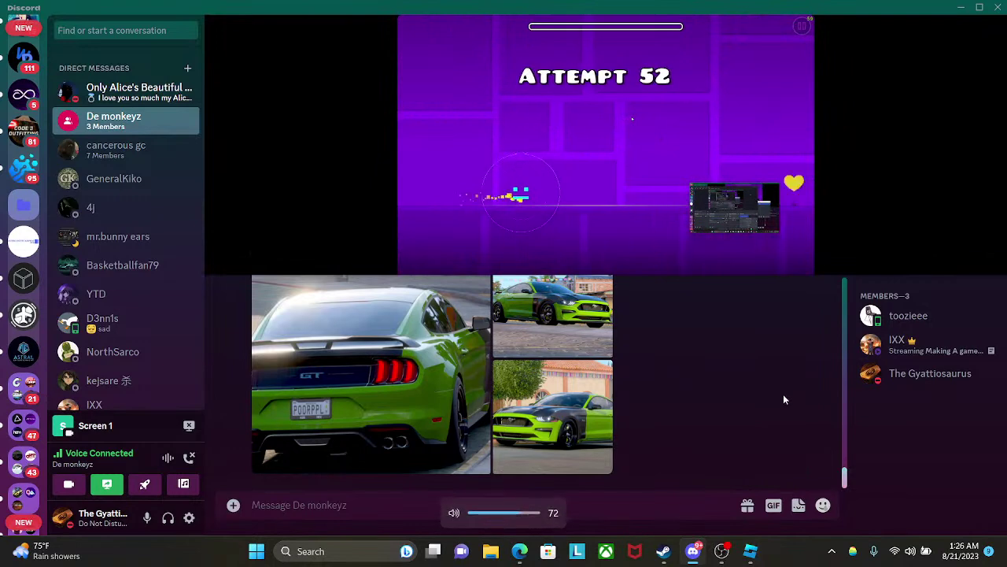
key("XF86AudioRaiseVolume")
key("XF86AudioRaiseVolume")
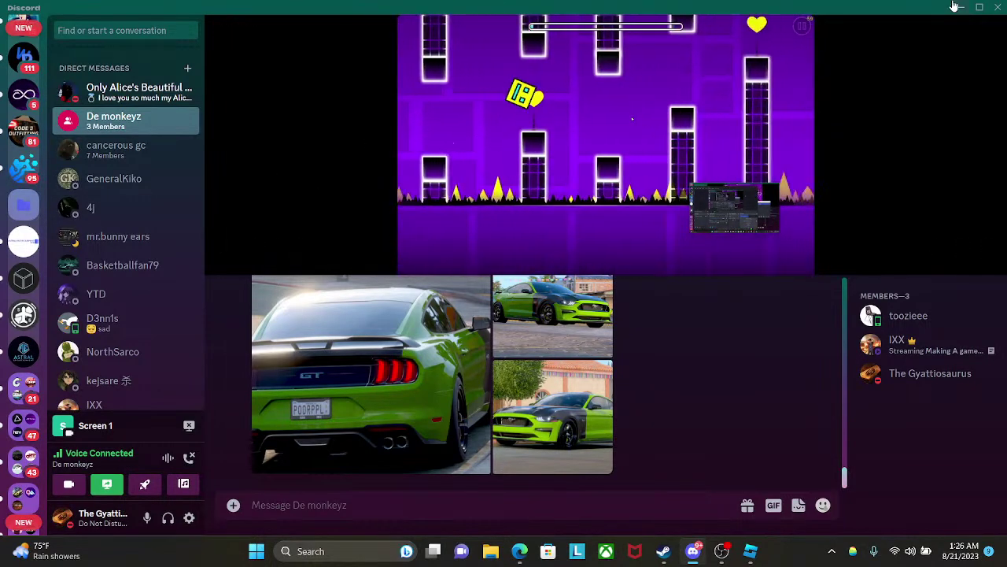
- Switch to Roblox Studio and insert the p1 gtr model from My Models in the Toolbox
key("alt+Tab")
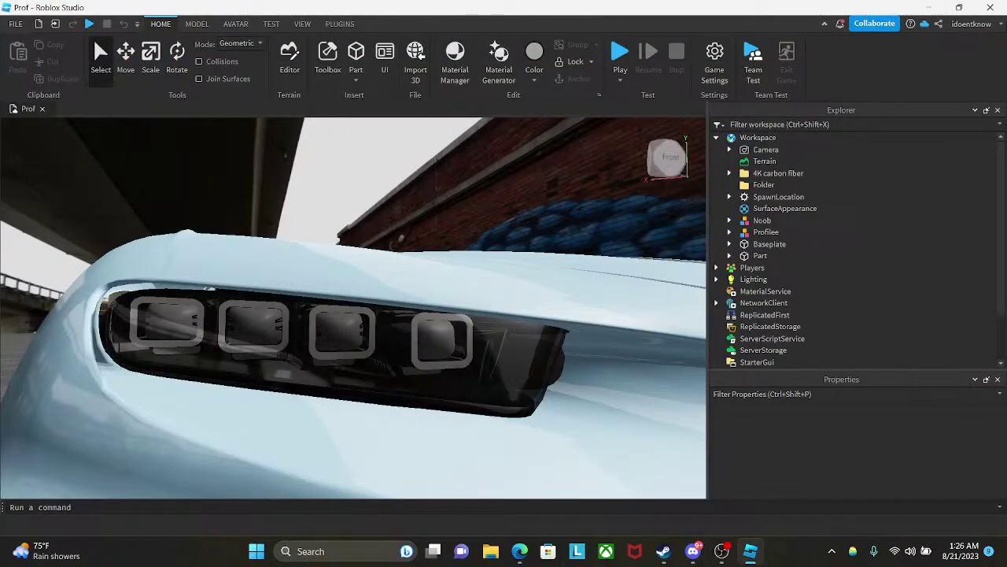
key("s")
right_click_drag(616, 196, 505, 194)
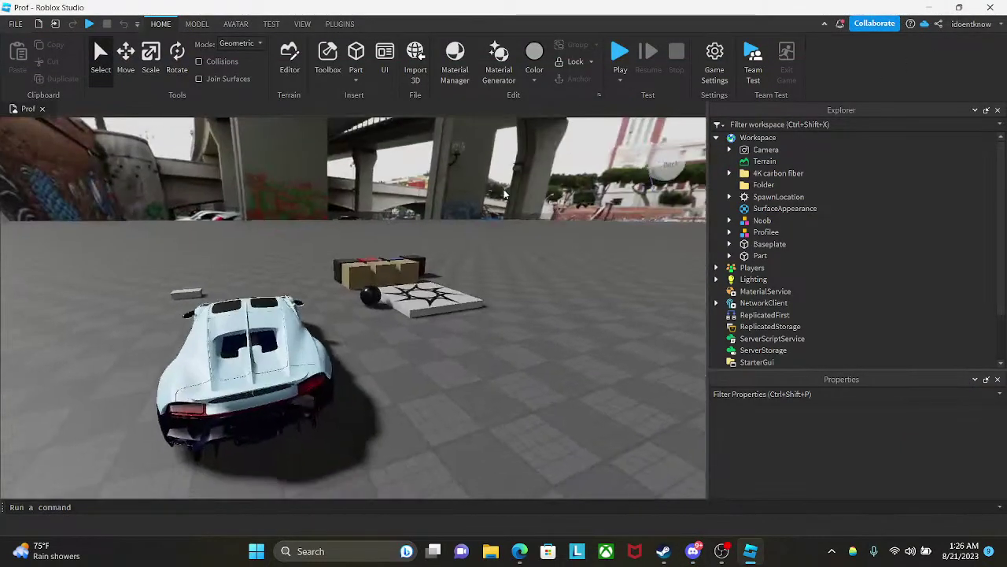
left_click(332, 69)
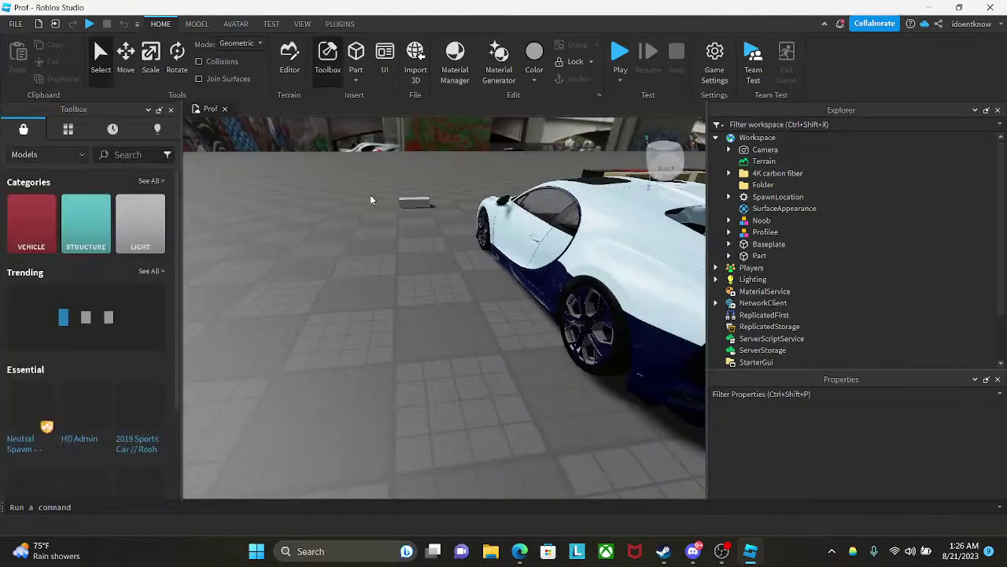
left_click(67, 128)
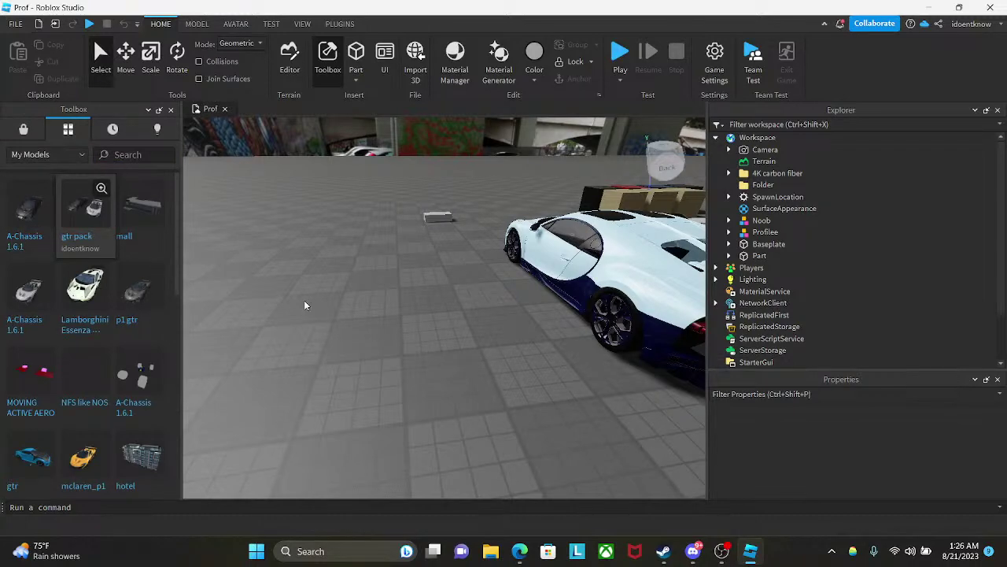
left_click(132, 288)
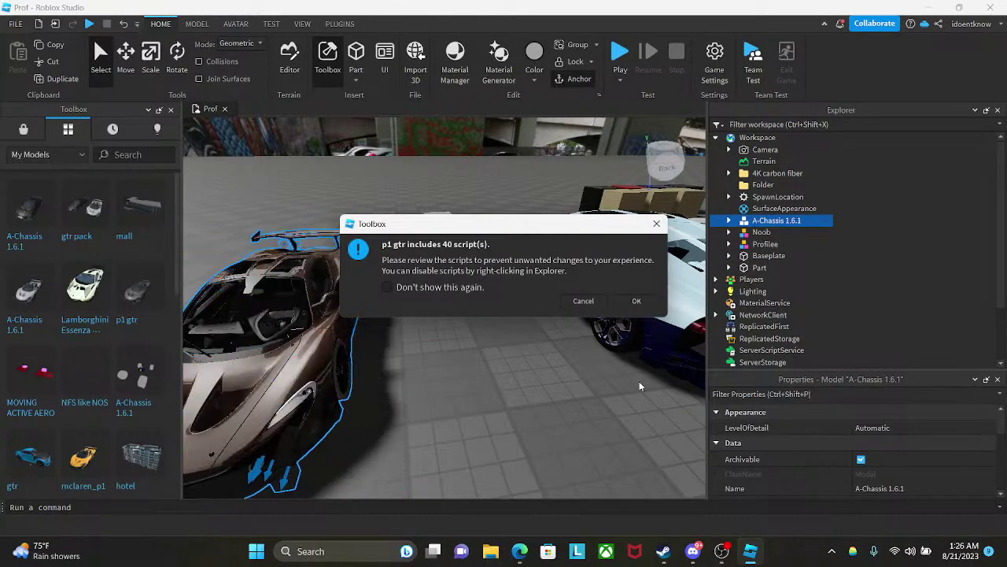
- Accept the p1 gtr script notice with "Don't show this again" enabled, and close the Toolbox
left_click(405, 288)
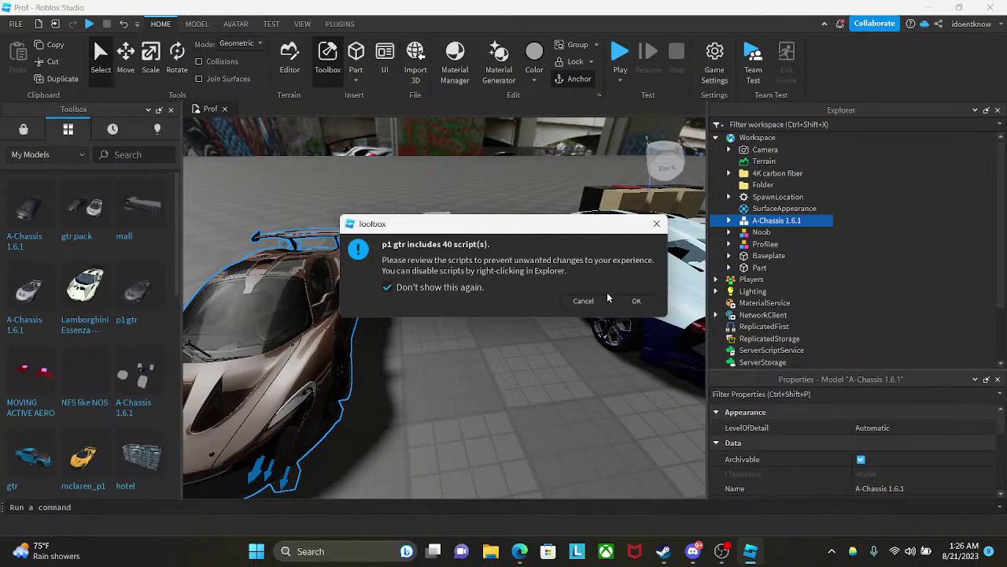
left_click(637, 300)
left_click(172, 112)
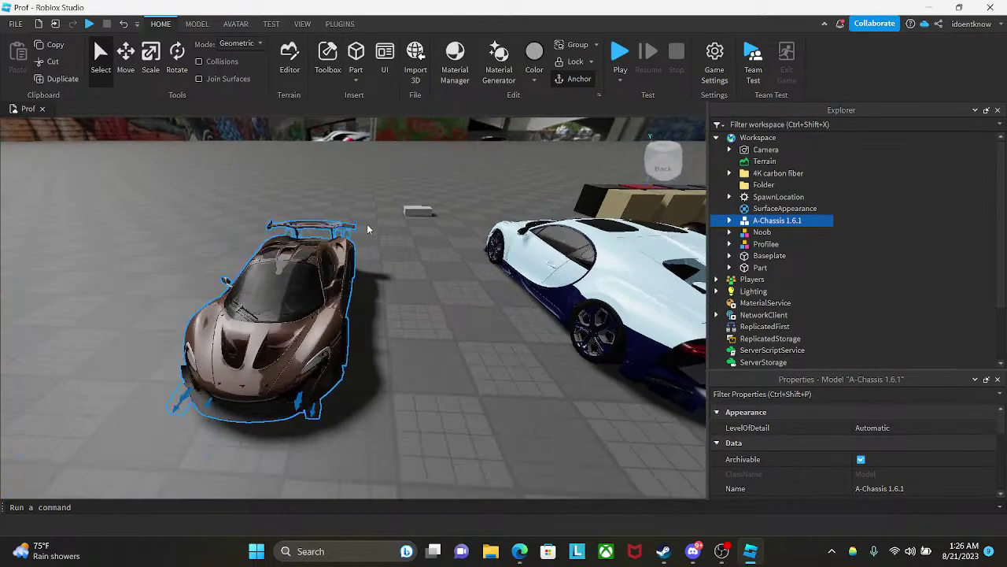
- Move the inserted brown car to open floor farther away from the white-and-blue car
key("s")
key("a")
left_click_drag(276, 295, 286, 341)
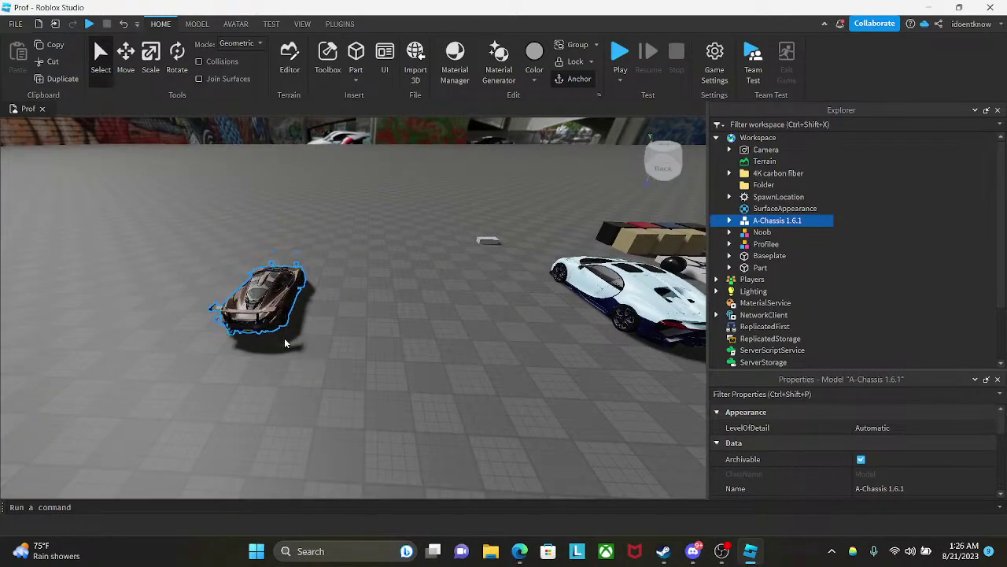
- Expand the A-Chassis 1.6.1 model and inspect the contents of its Body group
key("w")
key("a")
right_click_drag(285, 341, 366, 318)
scroll(366, 319, "up", 6)
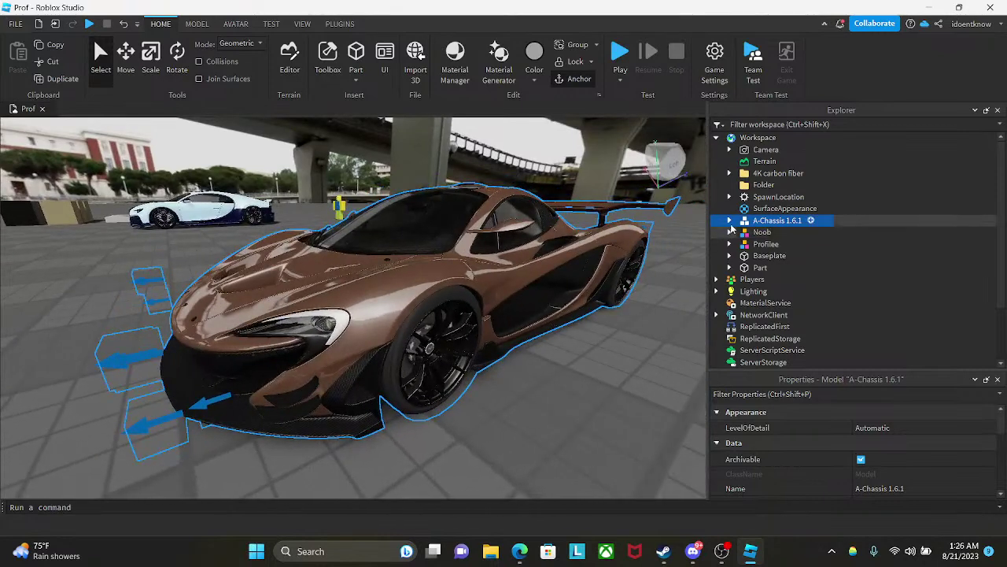
left_click(729, 221)
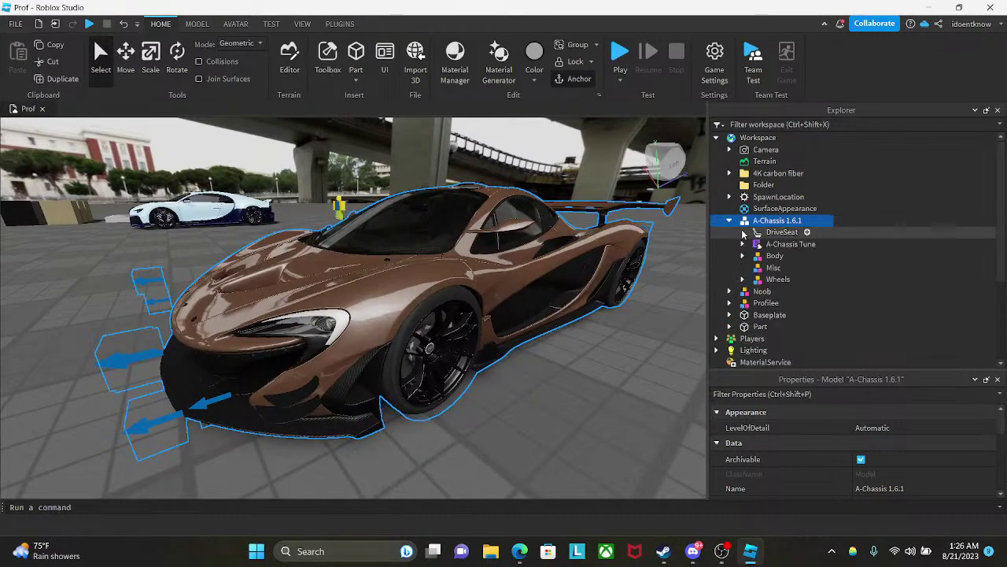
left_click(757, 256)
left_click(743, 257)
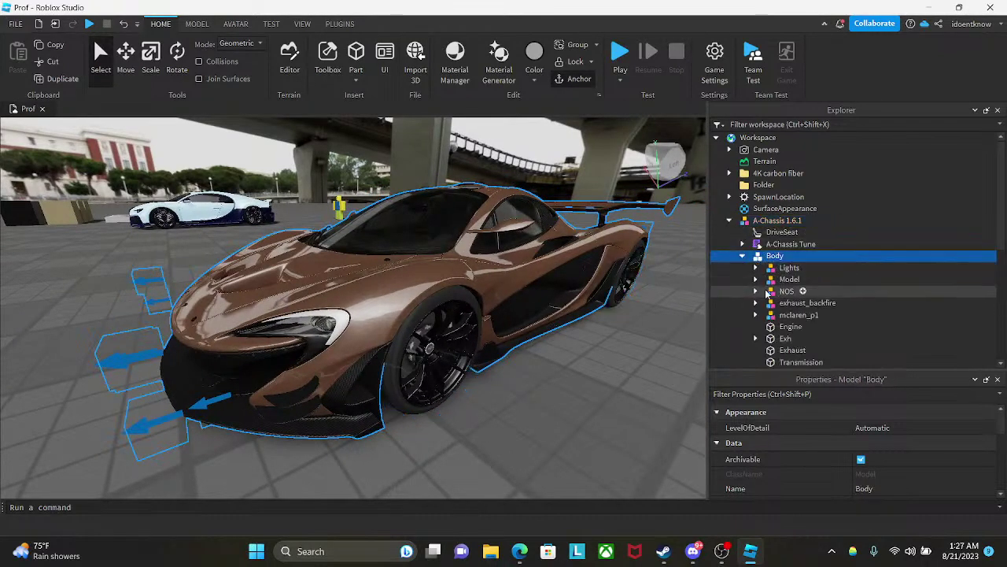
left_click(743, 256)
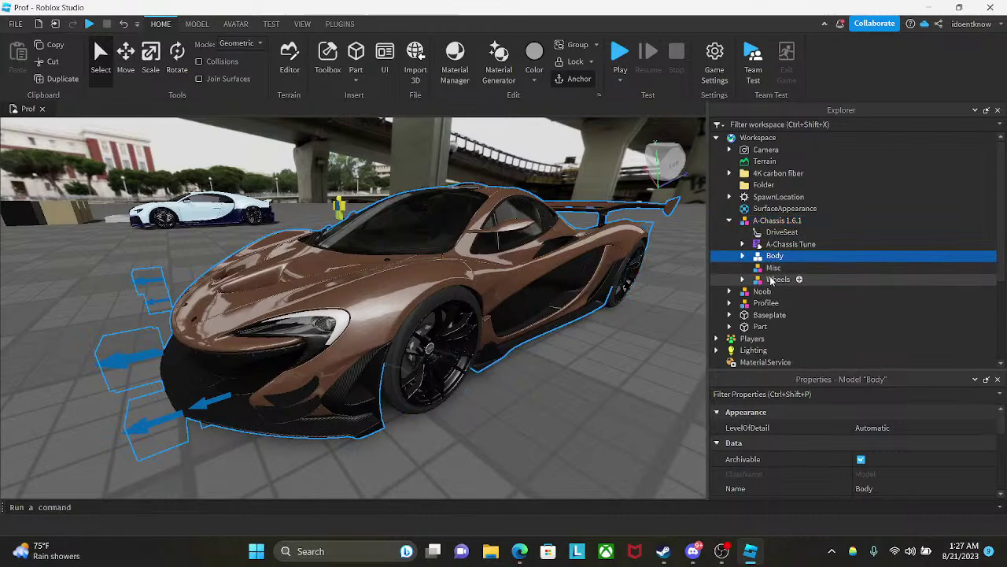
- Delete the FL wheel model from the Parts group of the chassis's FL wheel, and collapse FL
left_click(743, 280)
left_click(779, 292)
left_click(756, 291)
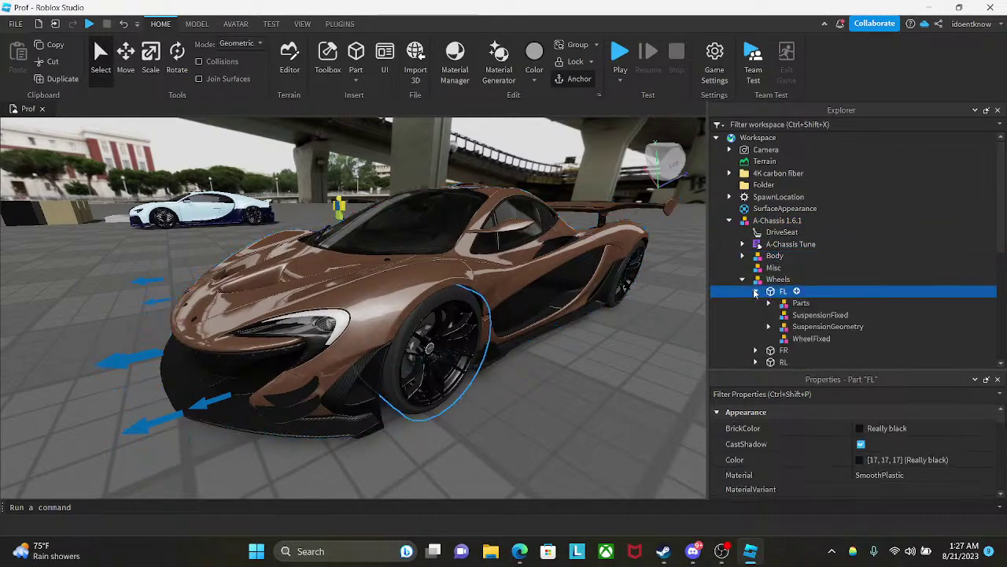
left_click(783, 307)
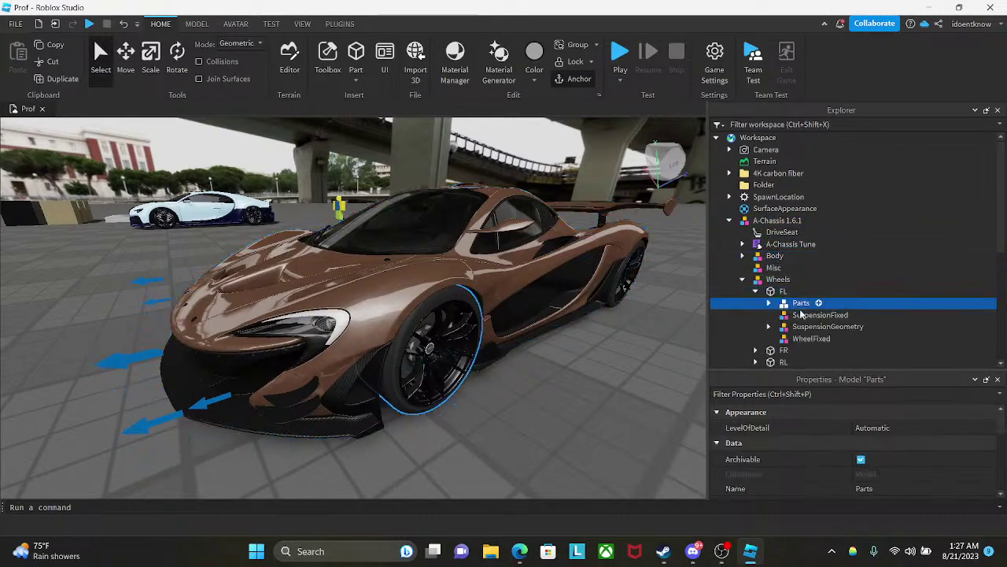
left_click(769, 303)
left_click(806, 315)
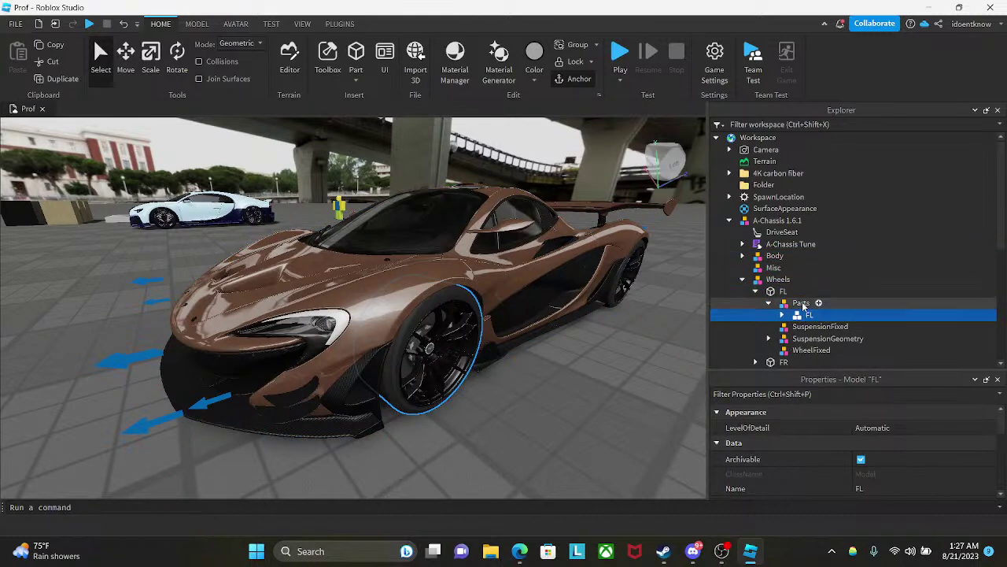
key("Delete")
left_click(755, 291)
- Delete the wheel model inside the Parts group of the chassis's FR wheel, and collapse FR
left_click(755, 303)
left_click(767, 315)
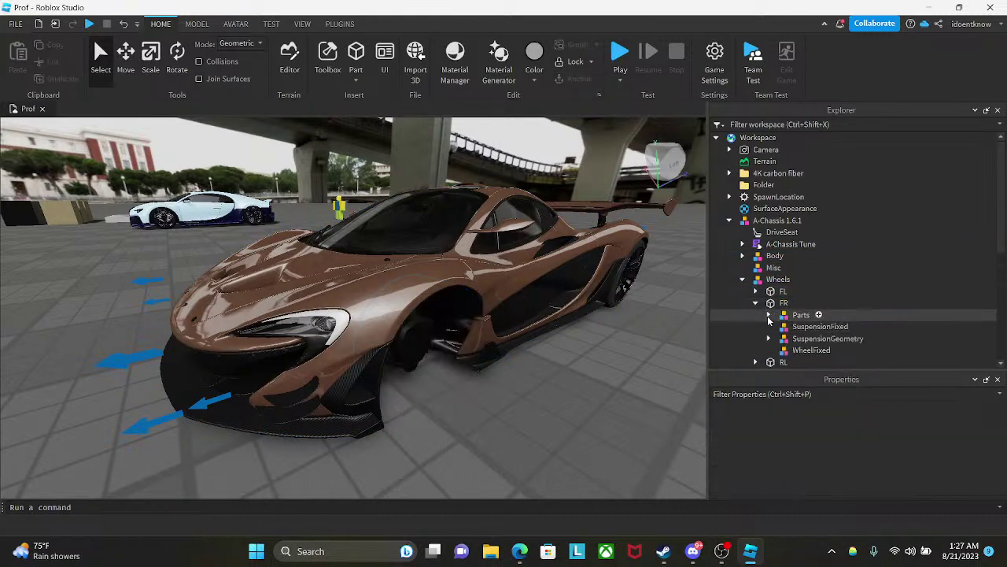
left_click(769, 314)
left_click(806, 326)
key("Delete")
left_click(756, 303)
- Delete the wheel model inside the Parts group of the chassis's RL wheel, and collapse RL
left_click(757, 315)
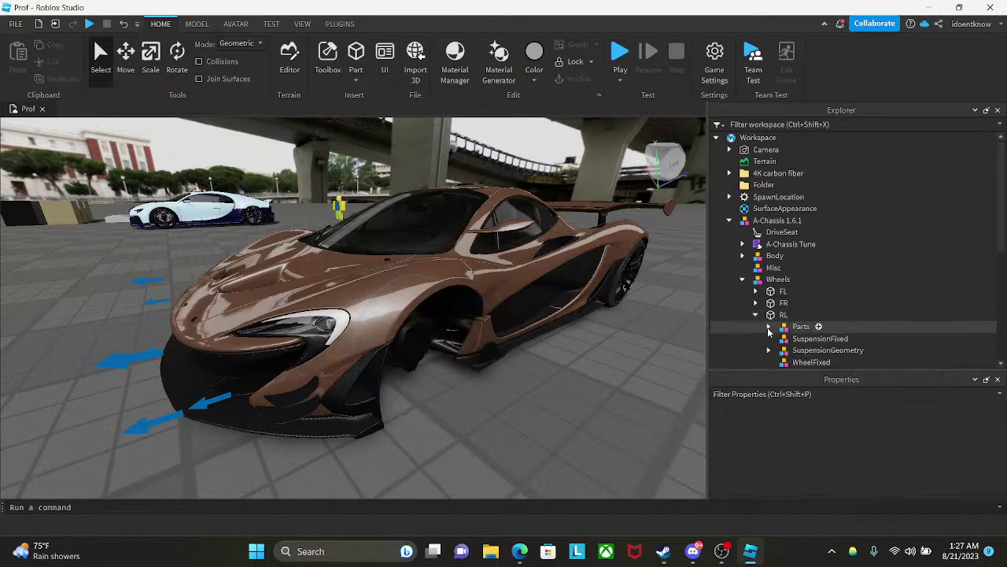
left_click(769, 328)
left_click(809, 339)
key("Delete")
left_click(755, 315)
- Delete the wheel model inside the Parts group of the chassis's RR wheel, and collapse RR
scroll(797, 297, "down", 2)
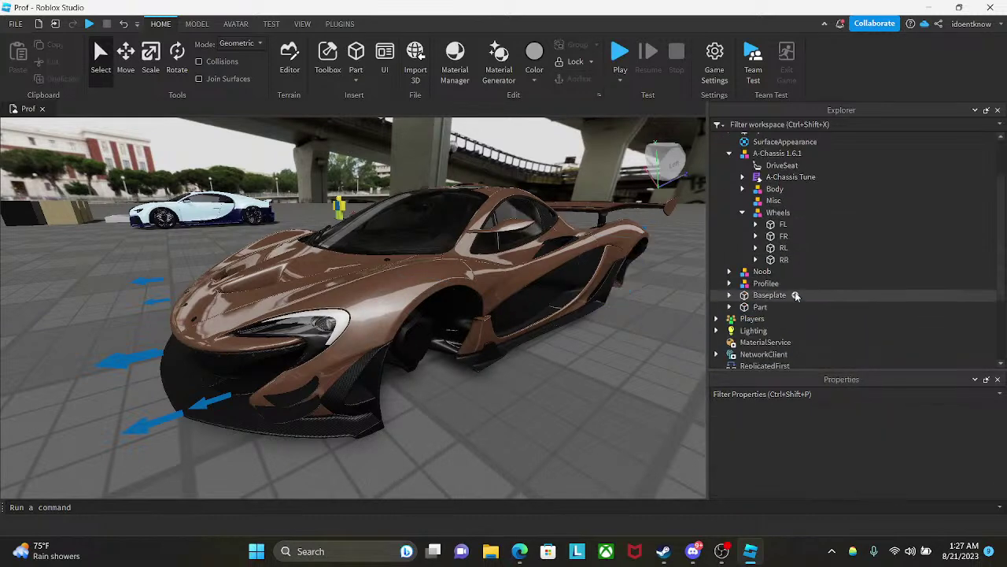
left_click(756, 260)
left_click(769, 271)
left_click(812, 285)
key("Delete")
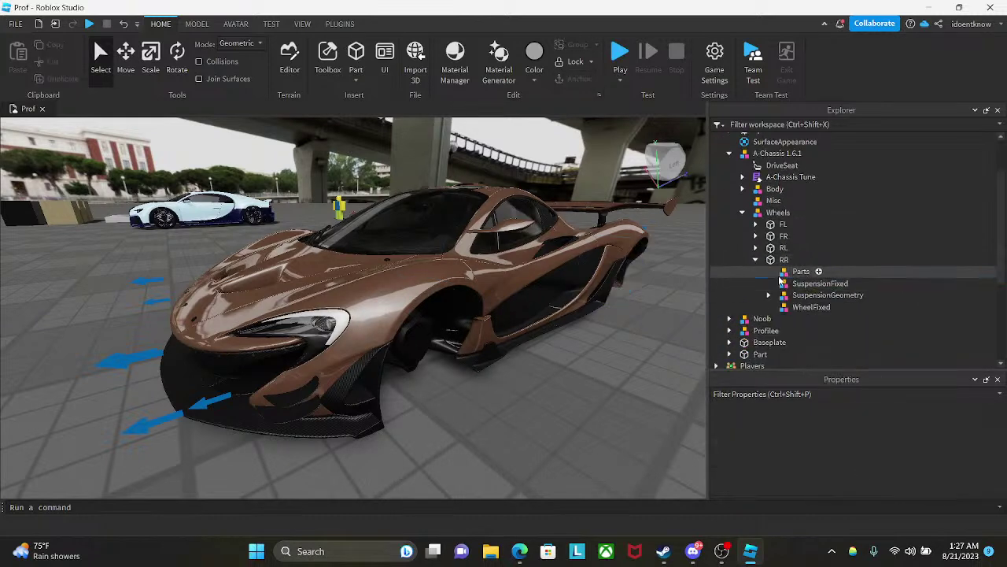
left_click(756, 261)
- Examine the brown car's wheel wells, carbon-fibre panels, nose and headlights up close
scroll(760, 251, "up", 1)
key("w")
right_click_drag(615, 320, 612, 320)
scroll(613, 316, "up", 3)
scroll(612, 318, "down", 3)
scroll(613, 316, "up", 3)
scroll(613, 317, "up", 5)
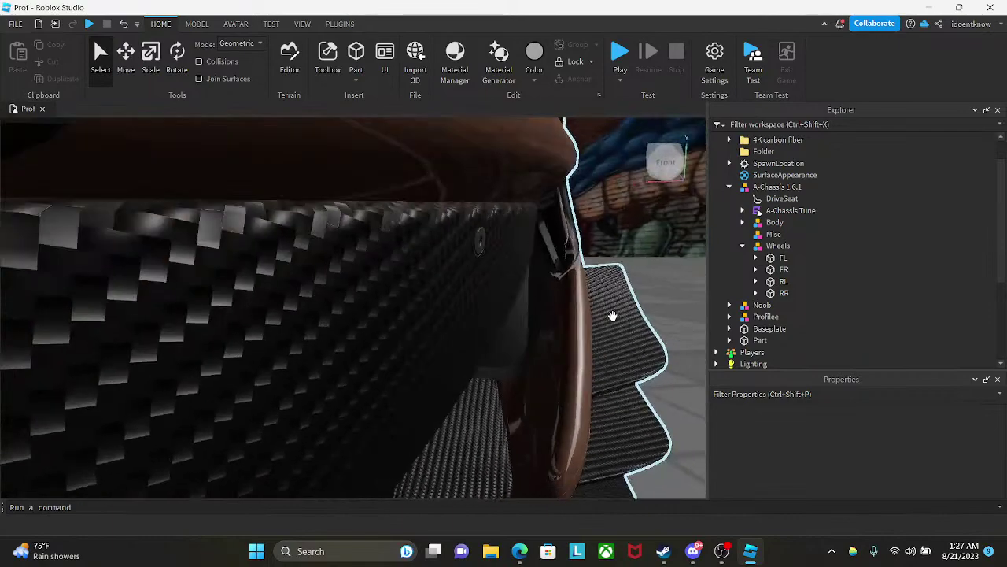
scroll(612, 315, "down", 8)
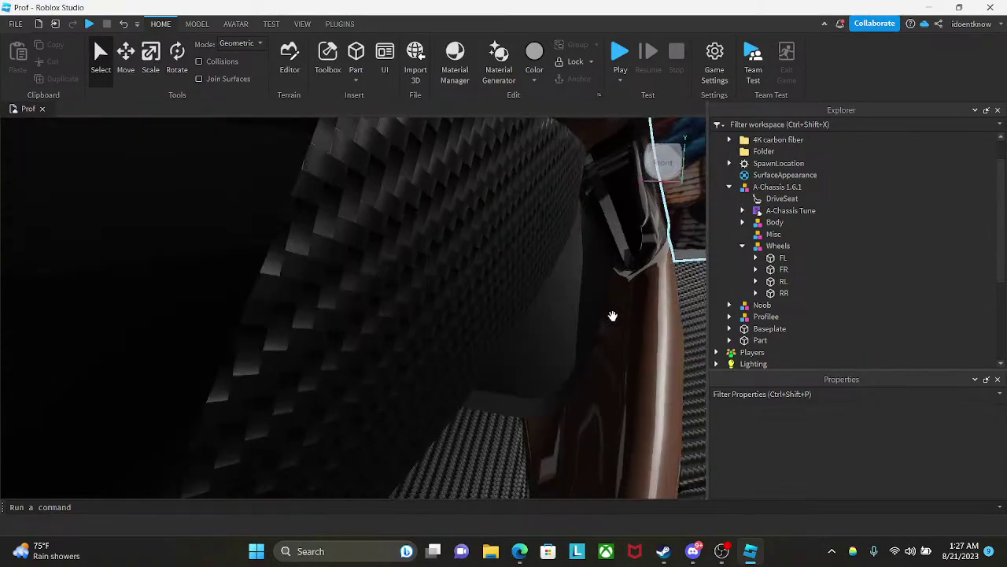
scroll(613, 315, "down", 3)
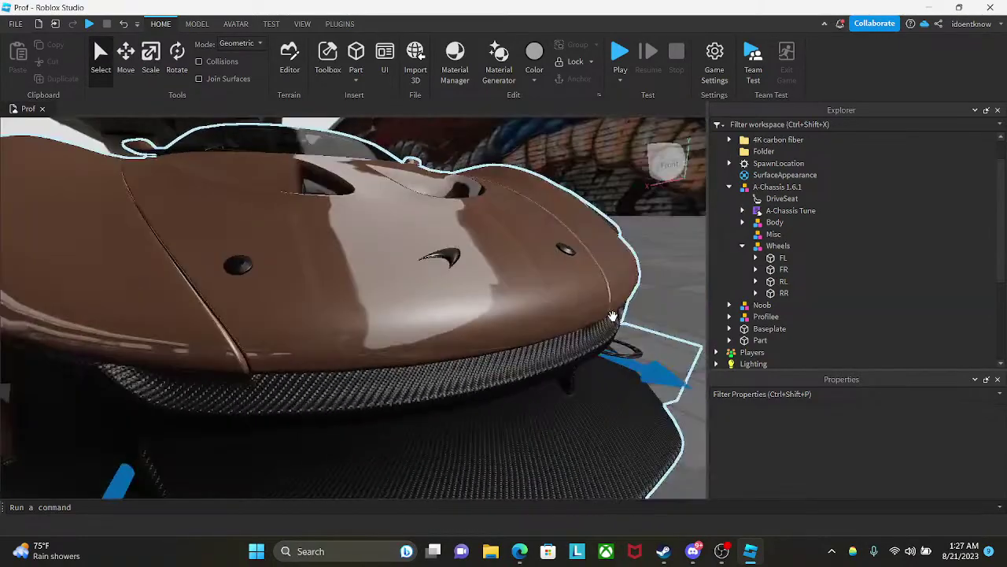
scroll(613, 316, "up", 6)
scroll(613, 316, "up", 2)
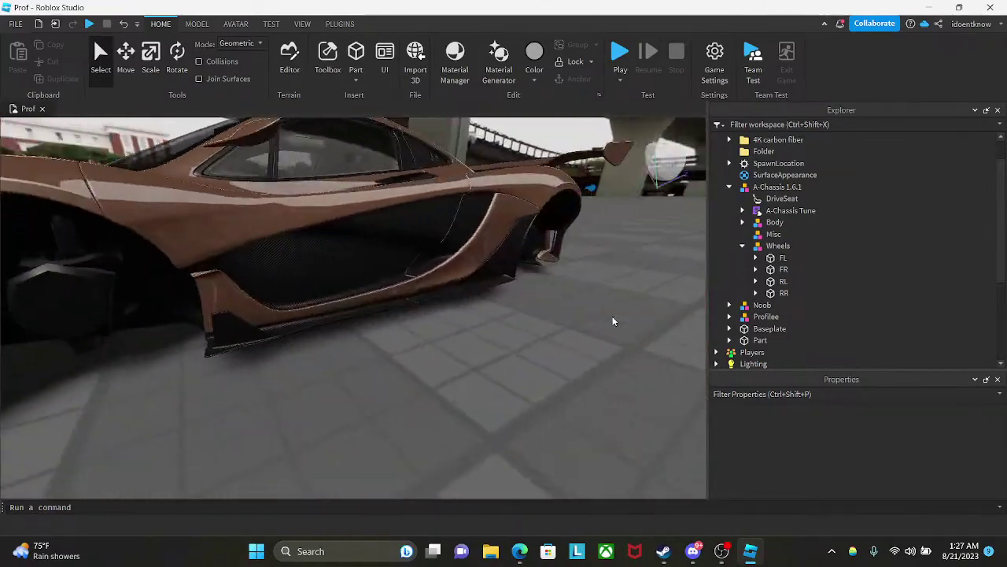
key("d")
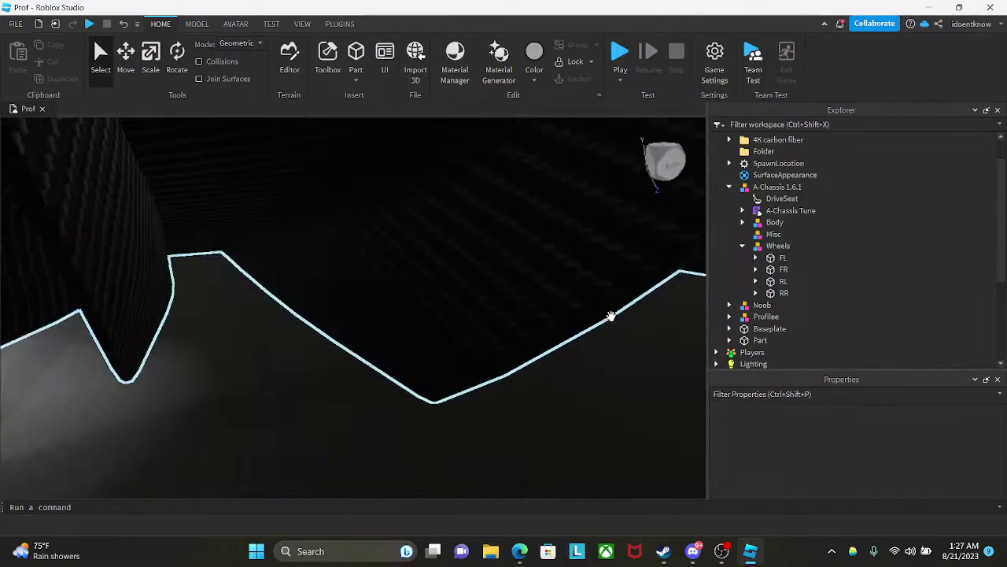
scroll(612, 316, "down", 3)
right_click_drag(611, 316, 612, 316)
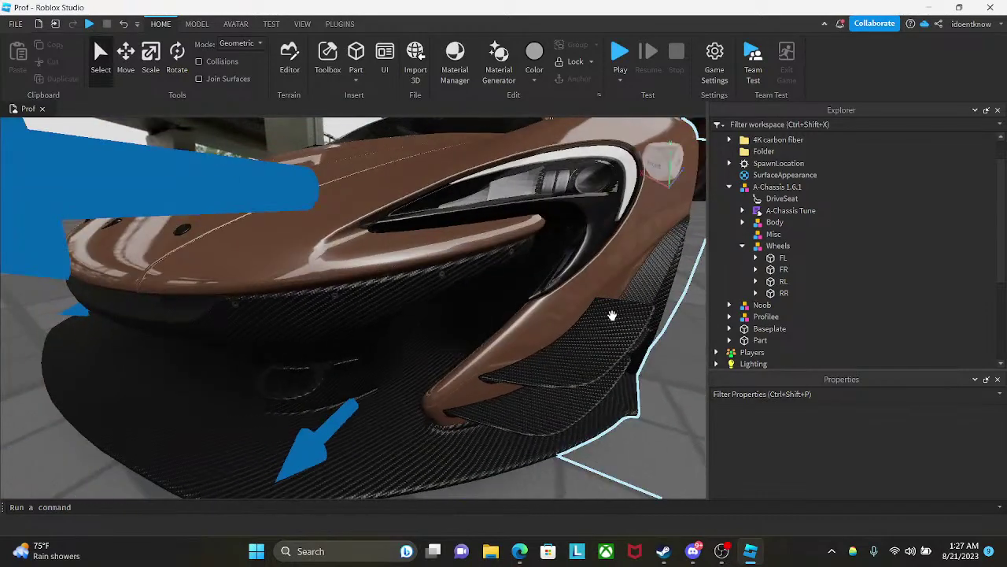
scroll(612, 315, "down", 5)
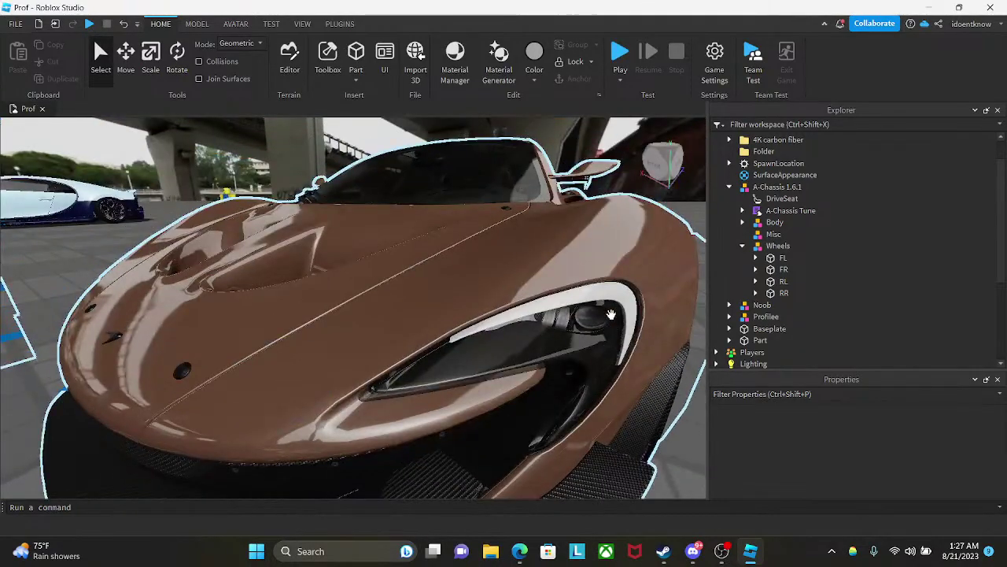
- Examine the leather and coloured carbon-fibre sample blocks near the spawn location
right_click_drag(441, 293, 435, 255)
key("s")
key("a")
key("w")
key("a")
key("w")
key("d")
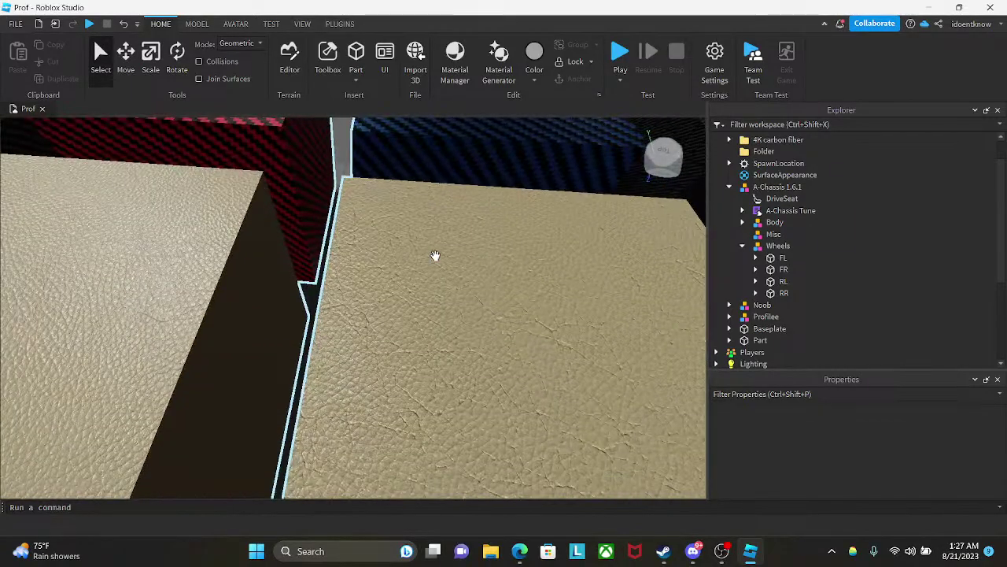
key("a")
right_click_drag(436, 256, 435, 255)
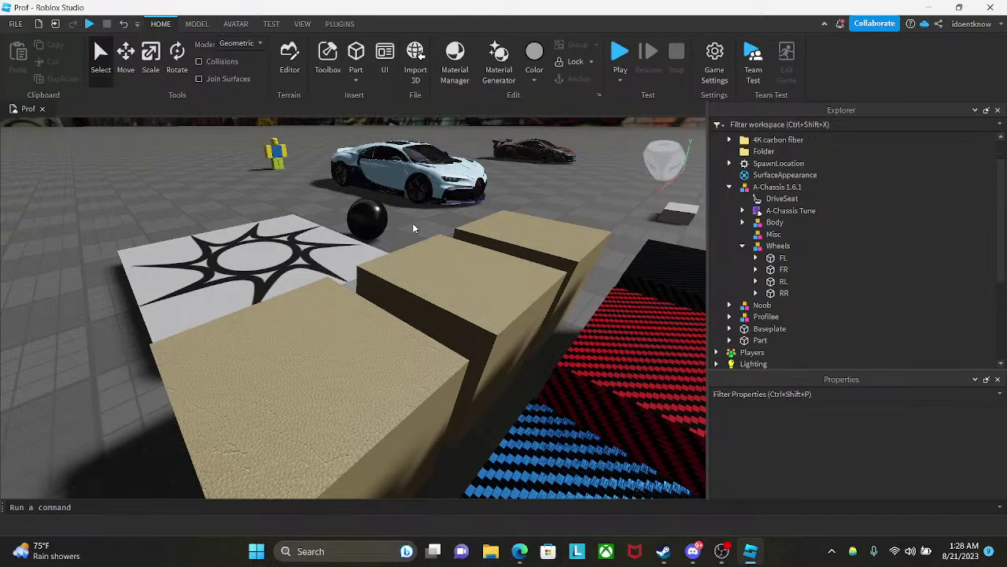
- Move the Noob figure next to the side of the white-and-blue car
right_click_drag(465, 231, 467, 236)
key("w")
key("w")
key("w")
key("s")
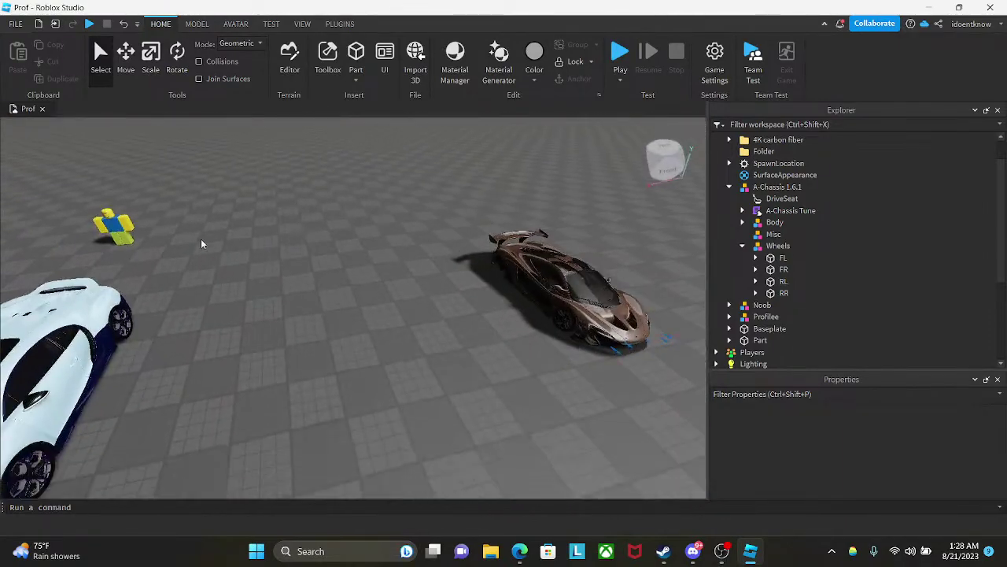
left_click_drag(156, 224, 236, 390)
key("w")
right_click_drag(290, 315, 295, 303)
scroll(295, 303, "down", 5)
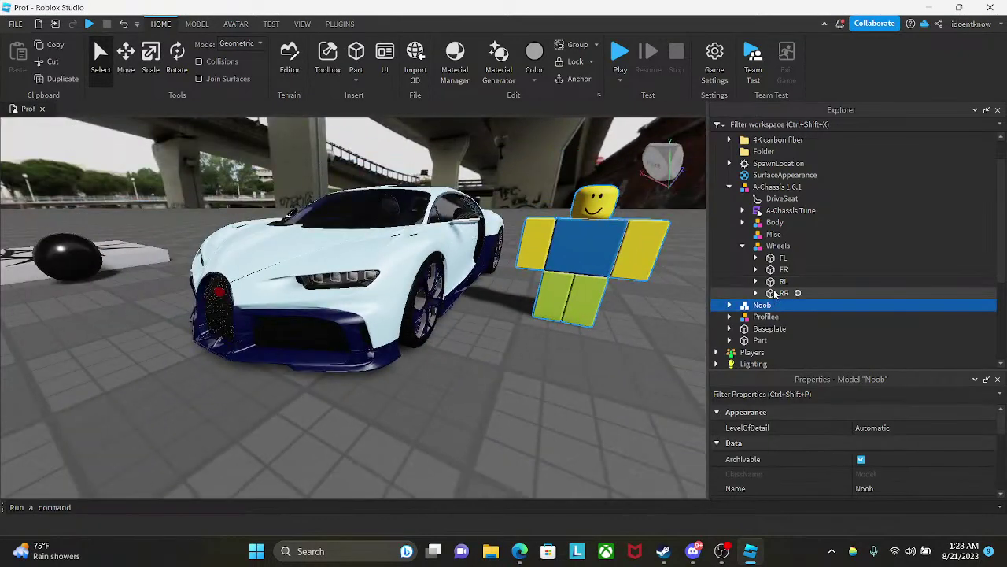
- Scale the Profilee car model down and move the Noob figure closer to its side
left_click(729, 186)
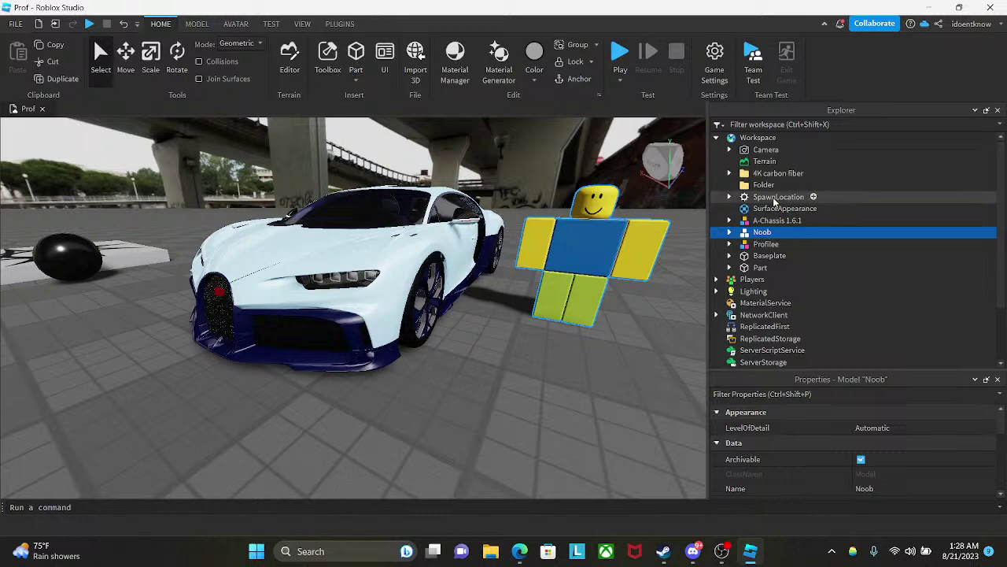
left_click(757, 244)
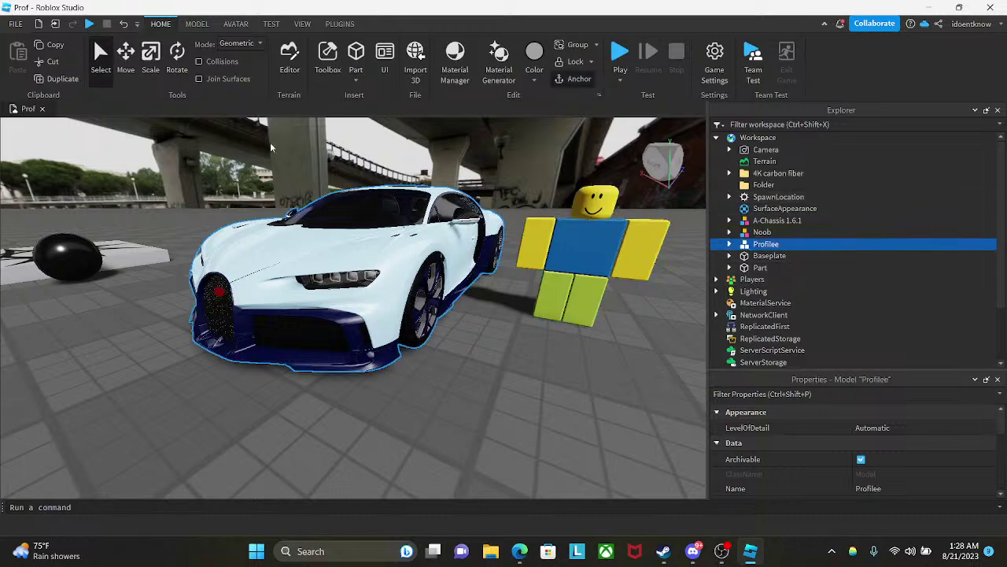
left_click(152, 68)
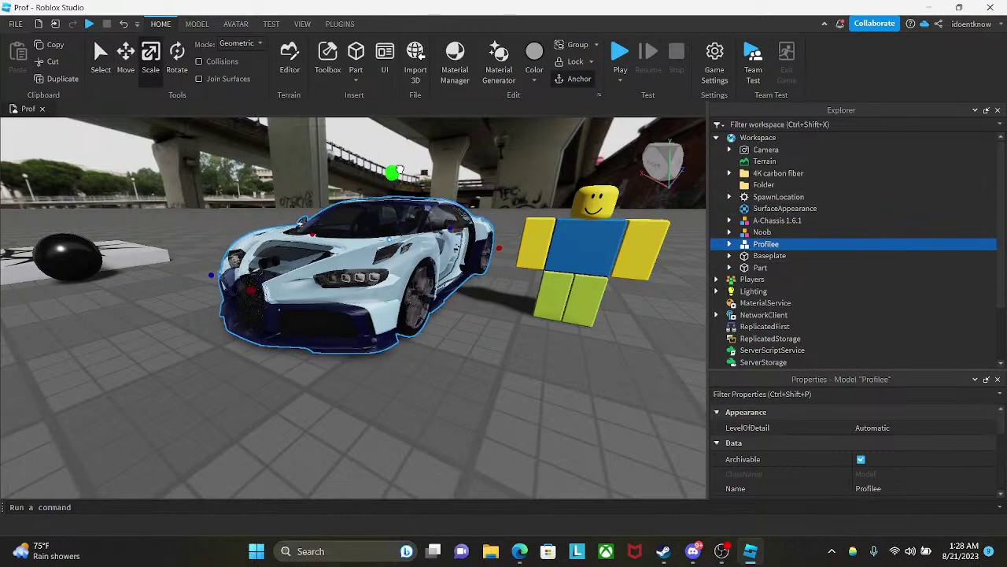
left_click_drag(400, 169, 400, 171)
left_click_drag(569, 259, 508, 294)
left_click(417, 212)
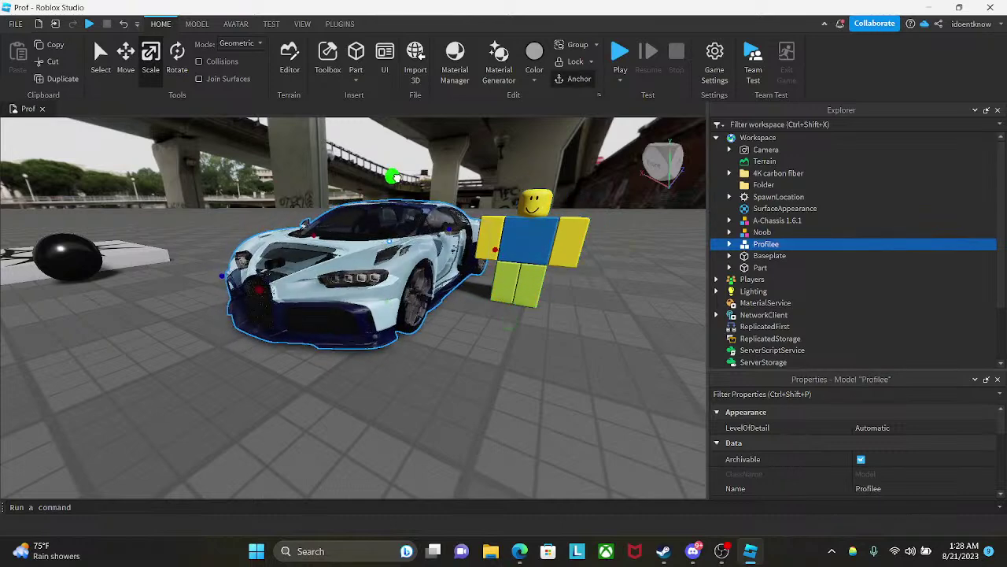
left_click(492, 168)
- Compare the Profilee car with the Noob figure from the front and scale the car down slightly more
scroll(491, 168, "up", 4)
scroll(492, 168, "down", 4)
right_click_drag(492, 168, 492, 168)
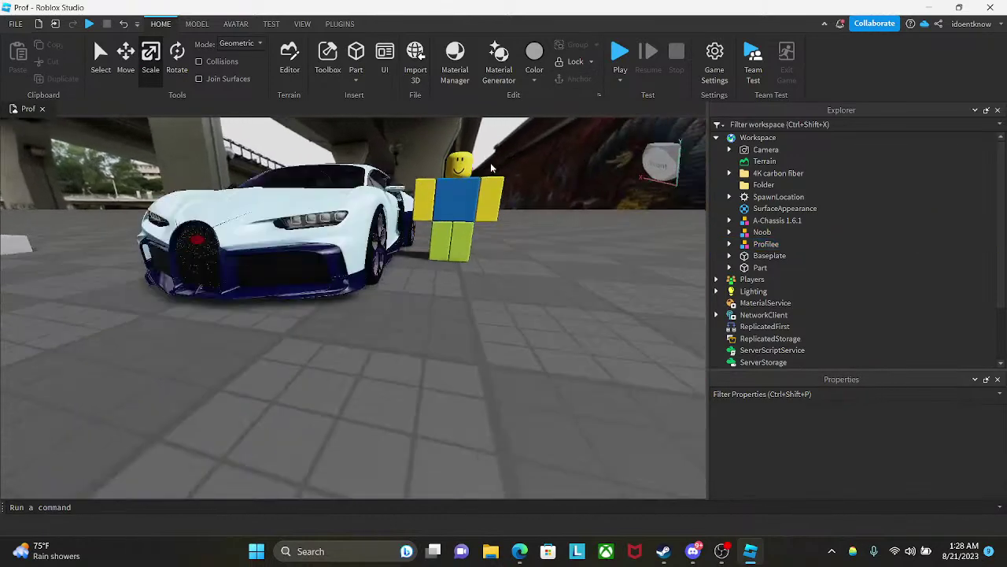
key("a")
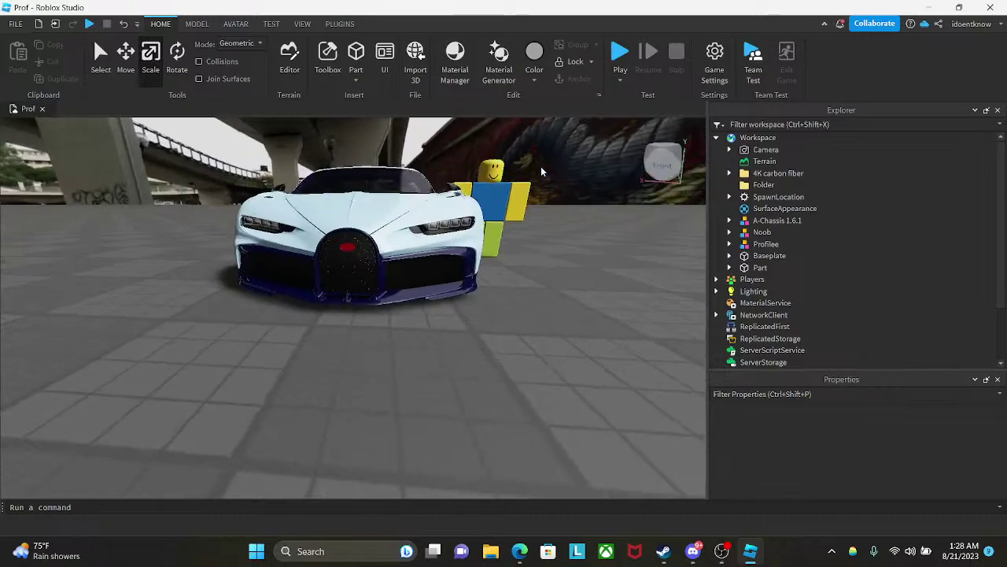
key("w")
key("e")
left_click(414, 273)
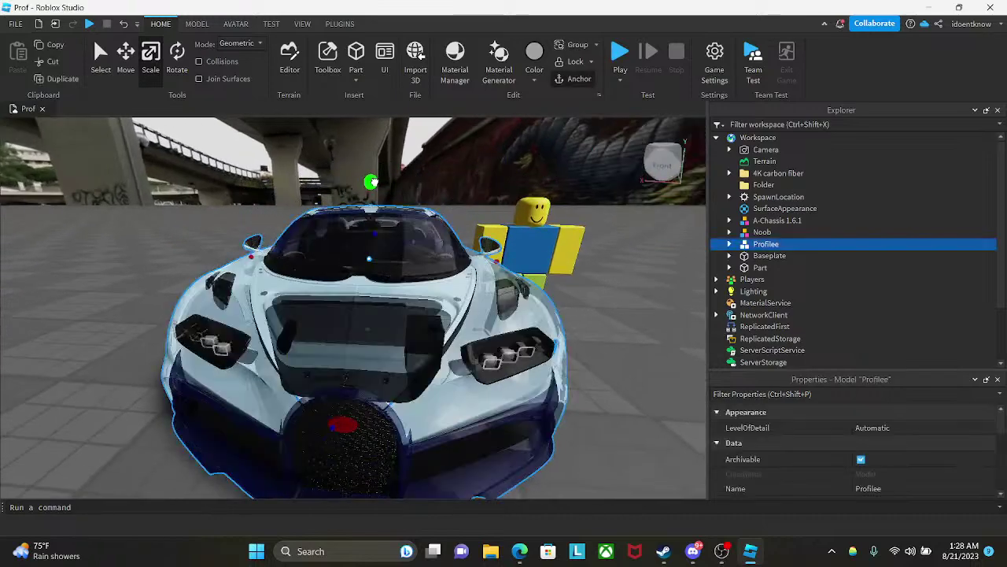
left_click(417, 180)
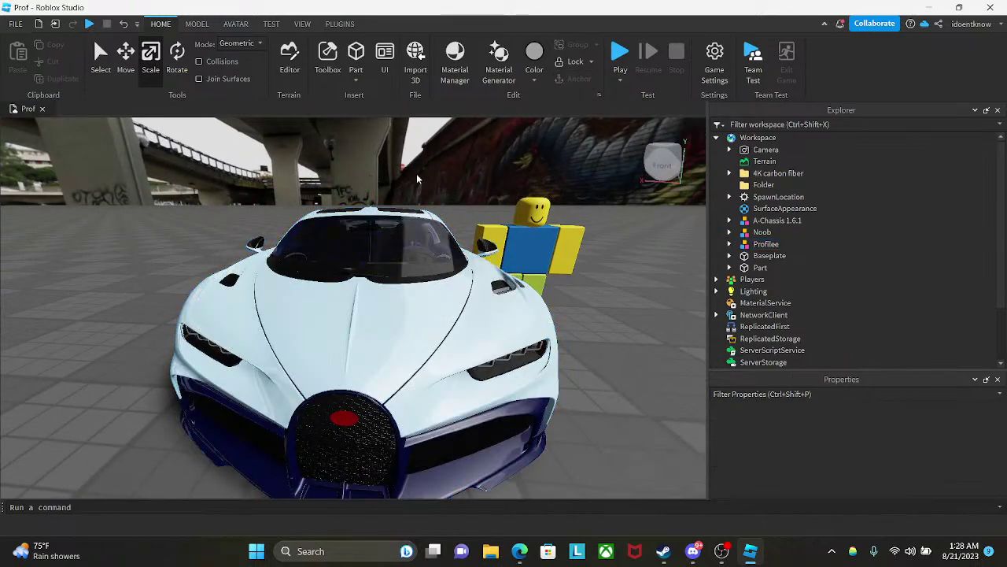
- Examine the white-and-blue car's front bumper, headlight and front wheel up close
key("a")
right_click_drag(417, 180, 417, 179)
key("w")
key("e")
key("s")
key("a")
key("a")
key("a")
key("s")
key("w")
key("a")
key("w")
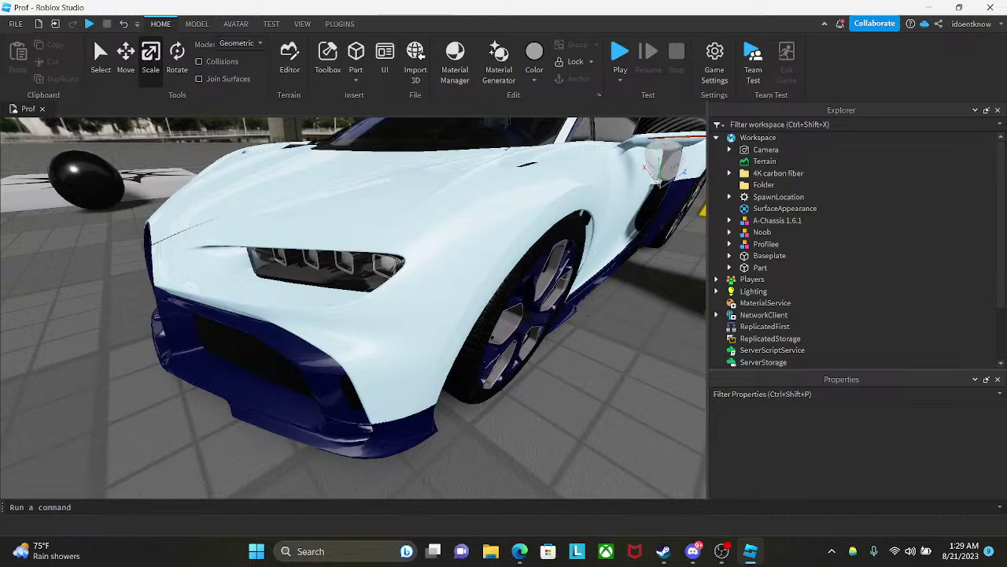
right_click_drag(588, 311, 563, 326)
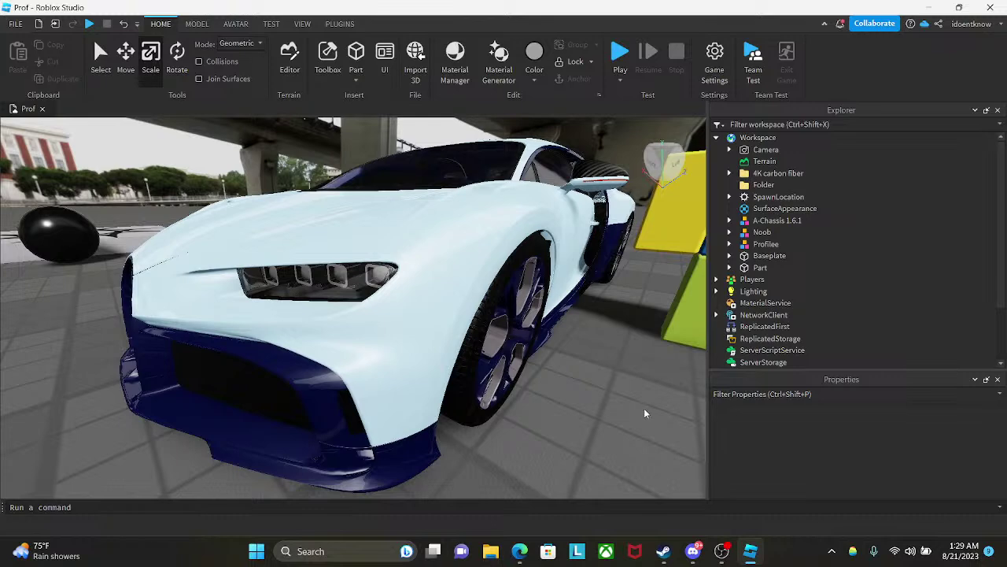
- Switch to OBS and mute the Mic/Aux audio for a break, and unmute it again
left_click(721, 551)
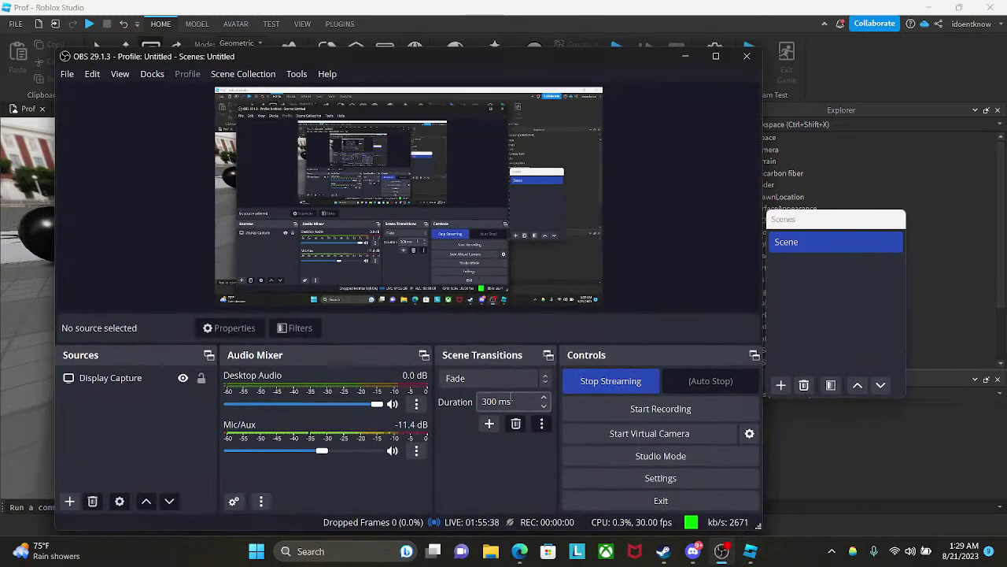
left_click(392, 450)
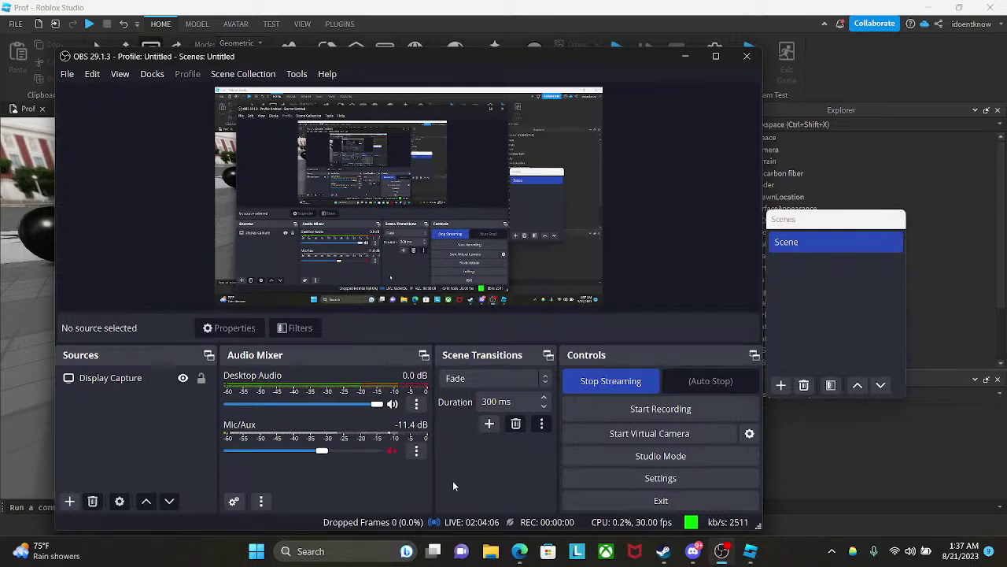
left_click(393, 451)
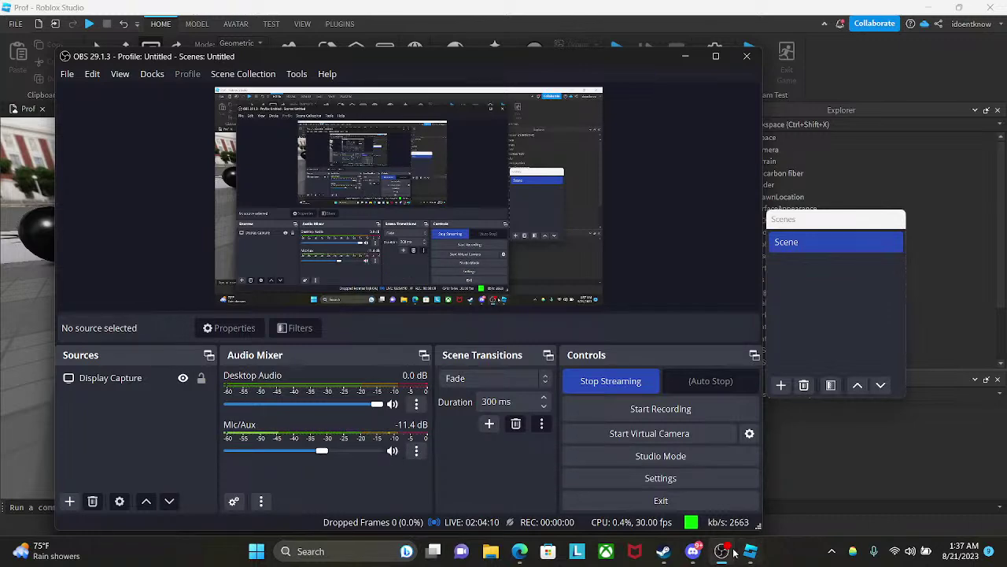
left_click(685, 555)
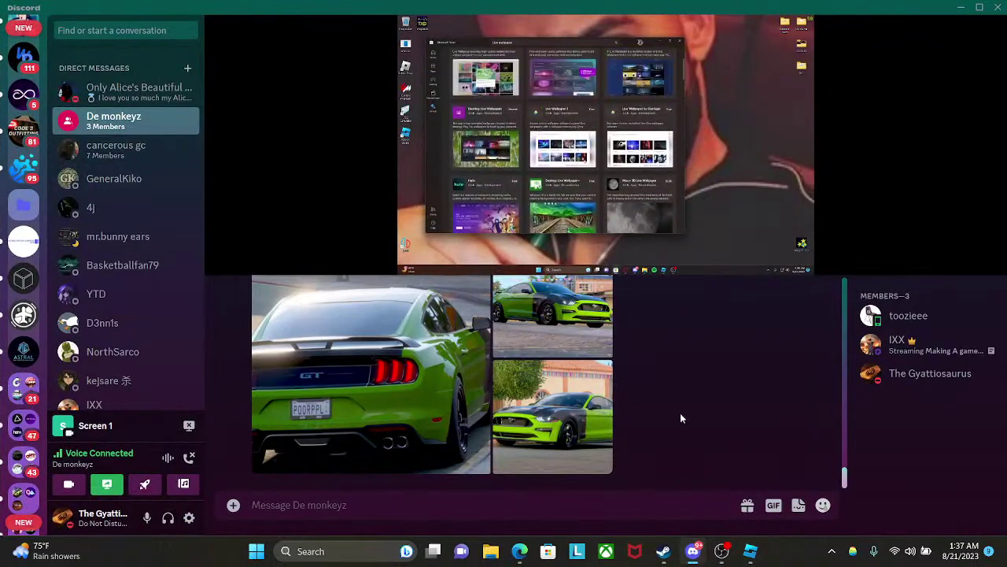
scroll(3, 303, "down", 10)
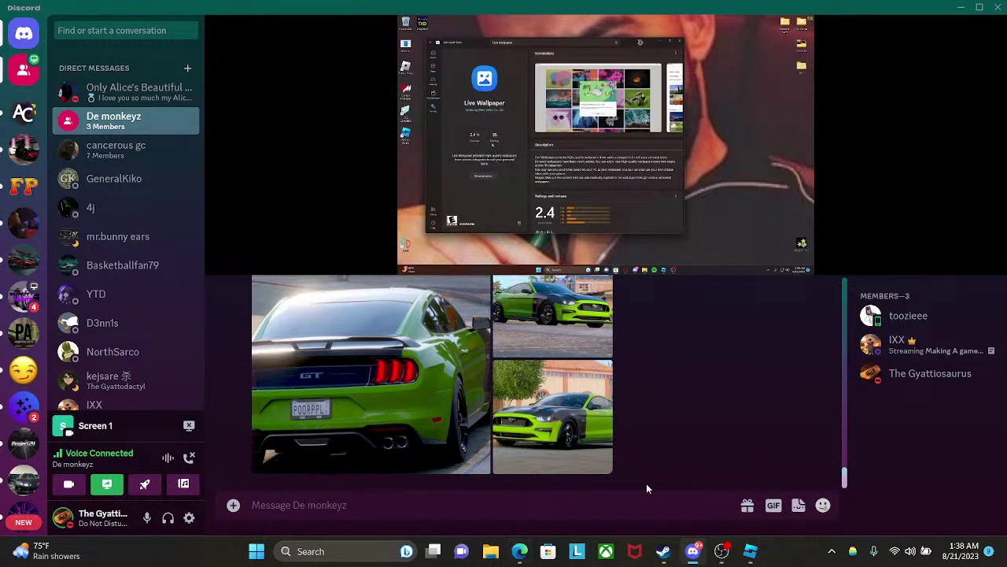
- Switch back to Roblox Studio, look over the car beside the Noob figure, and close the program
left_click(753, 551)
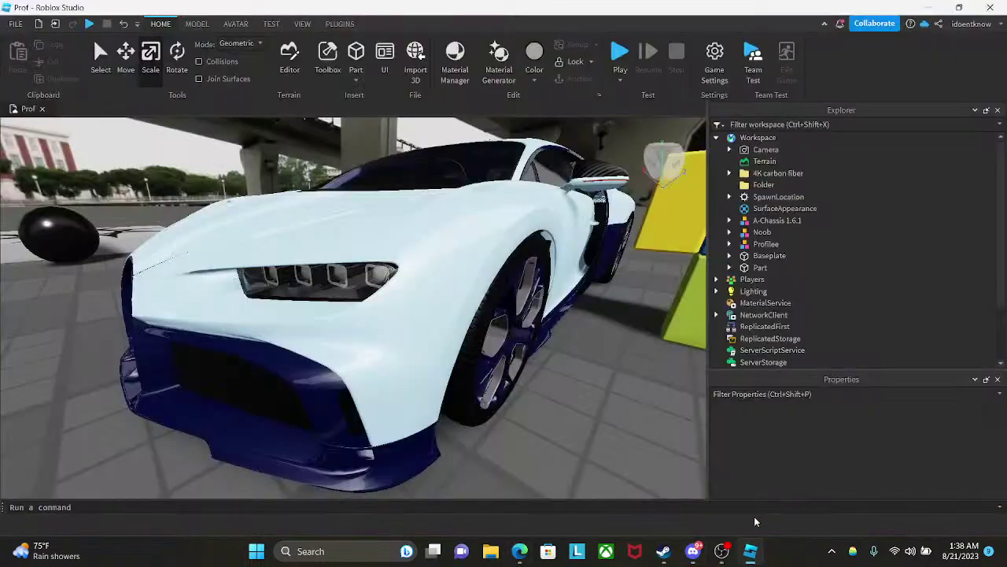
key("w")
right_click_drag(600, 355, 598, 354)
key("w")
key("w")
key("s")
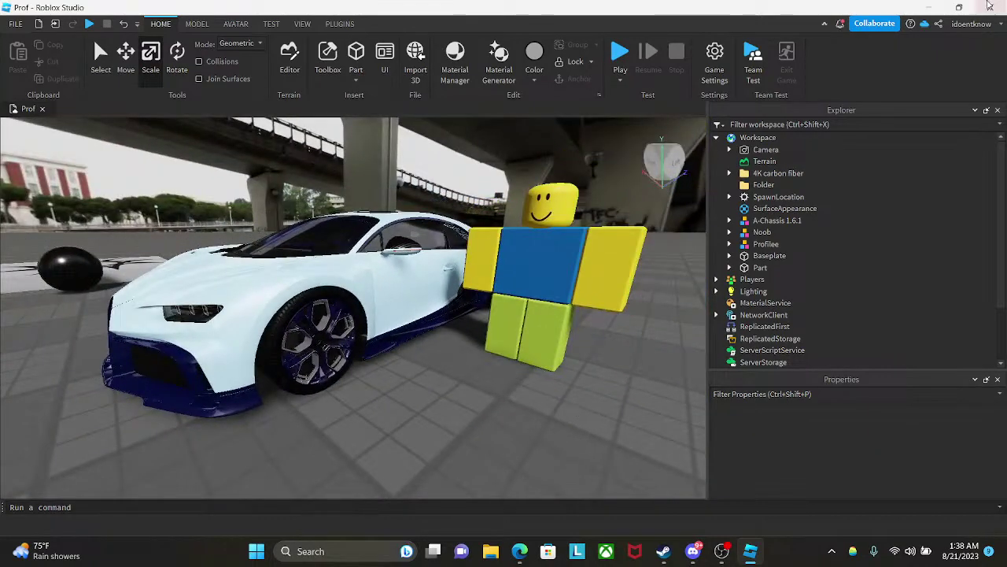
left_click(991, 7)
- Switch to Discord and stop sharing the screen in the De monkeyz group call
left_click(693, 551)
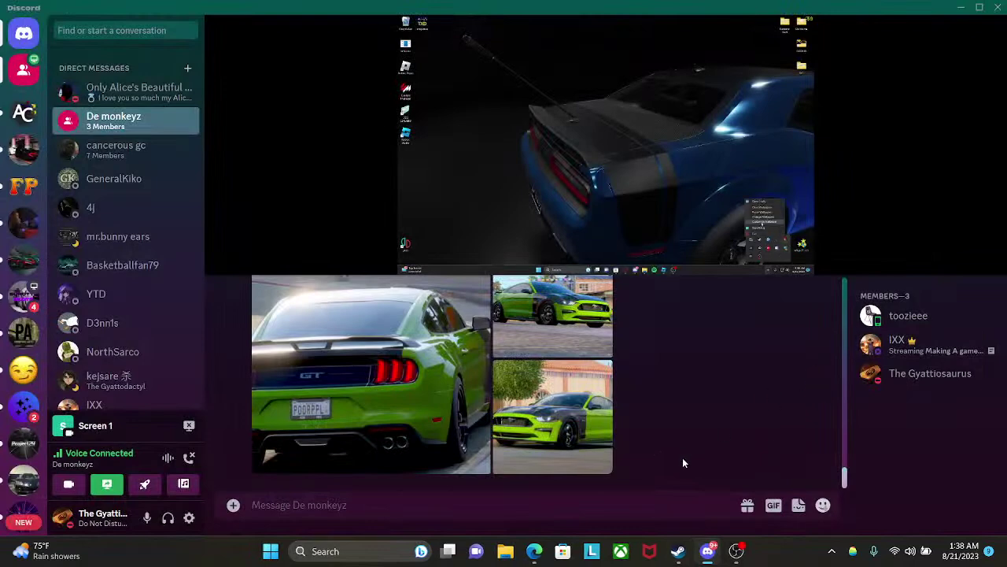
scroll(5, 409, "down", 15)
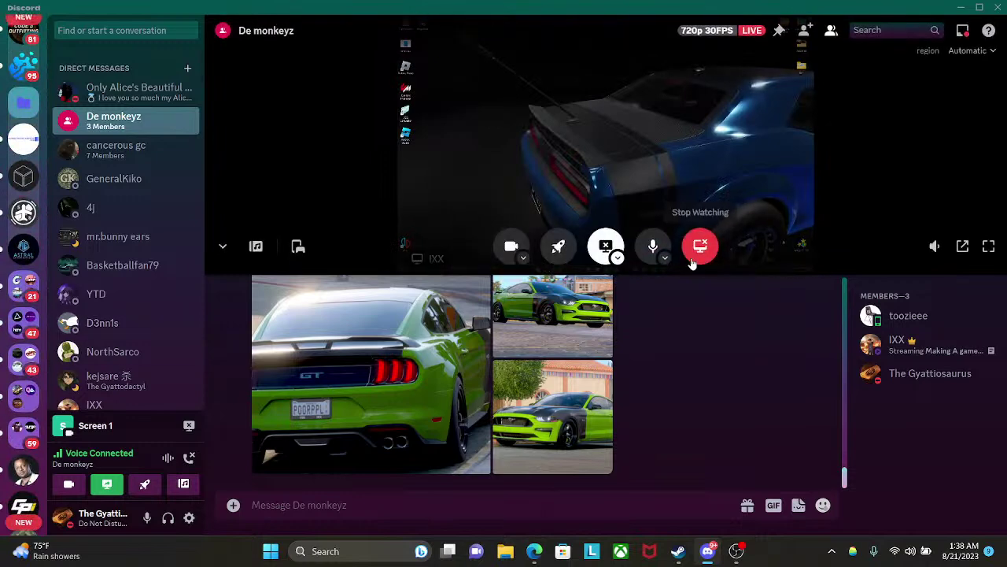
left_click(603, 243)
- Open the GK server's lobby channel and read through to its newest messages
scroll(23, 252, "down", 5)
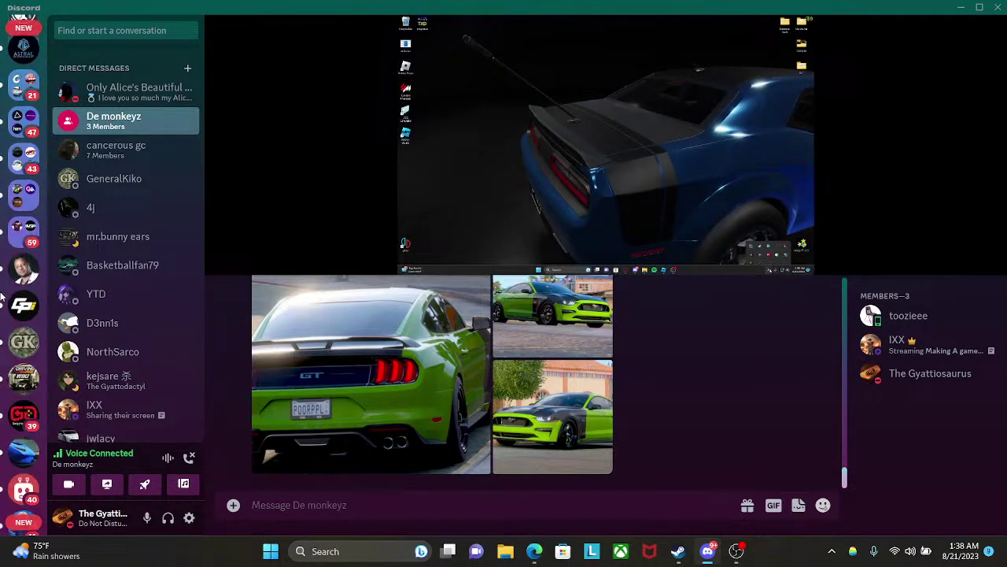
left_click(26, 216)
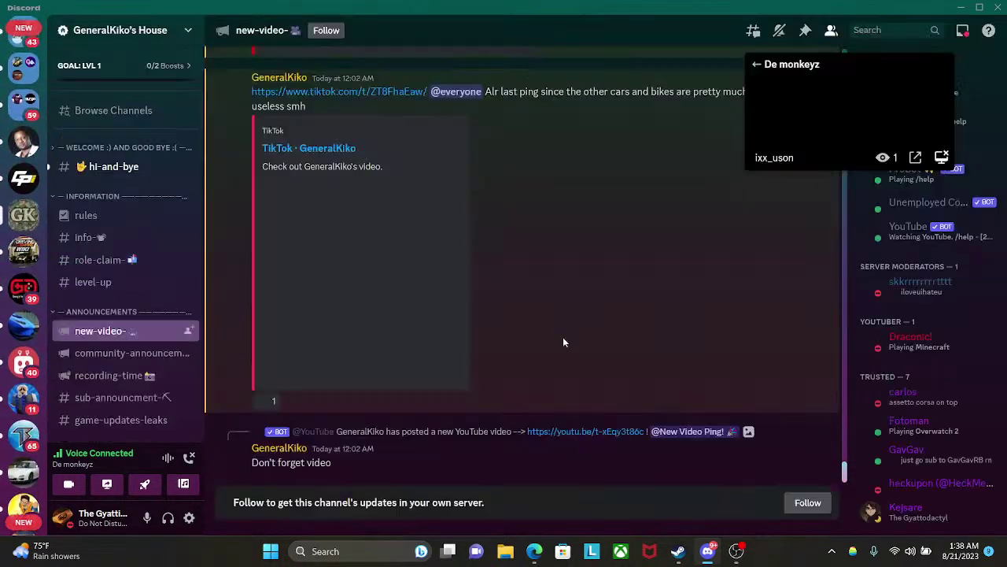
scroll(126, 347, "down", 5)
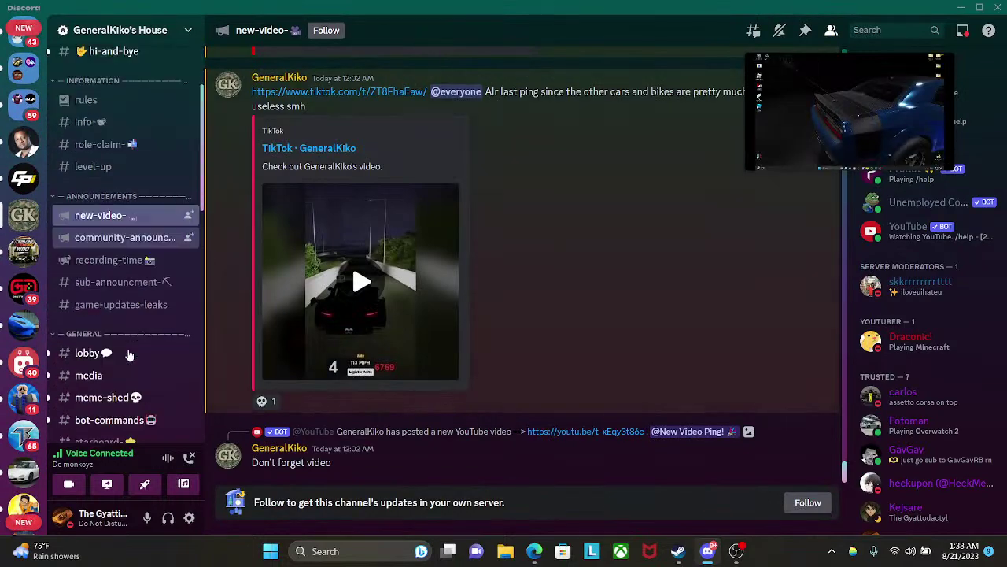
left_click(110, 271)
scroll(539, 370, "down", 20)
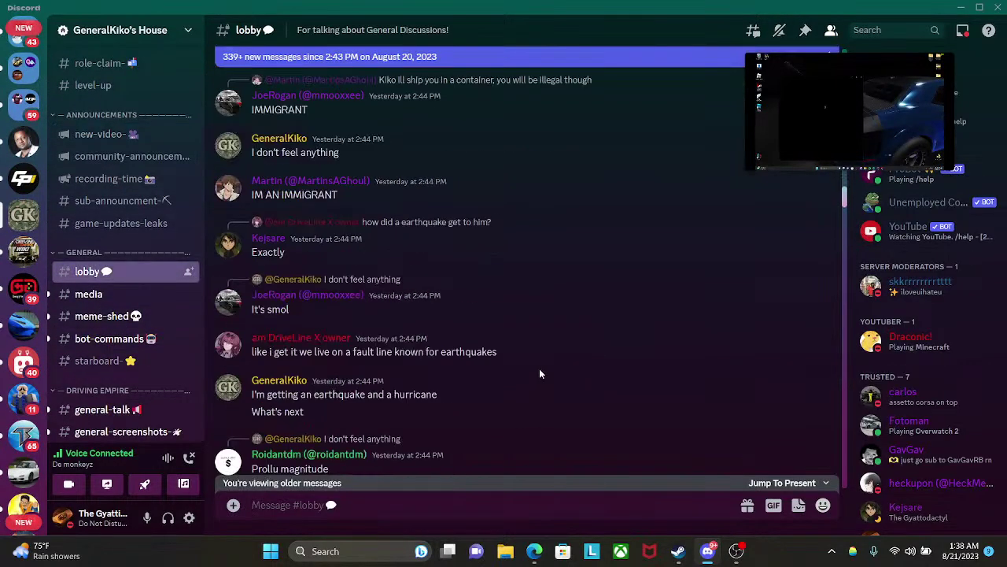
scroll(540, 374, "down", 10)
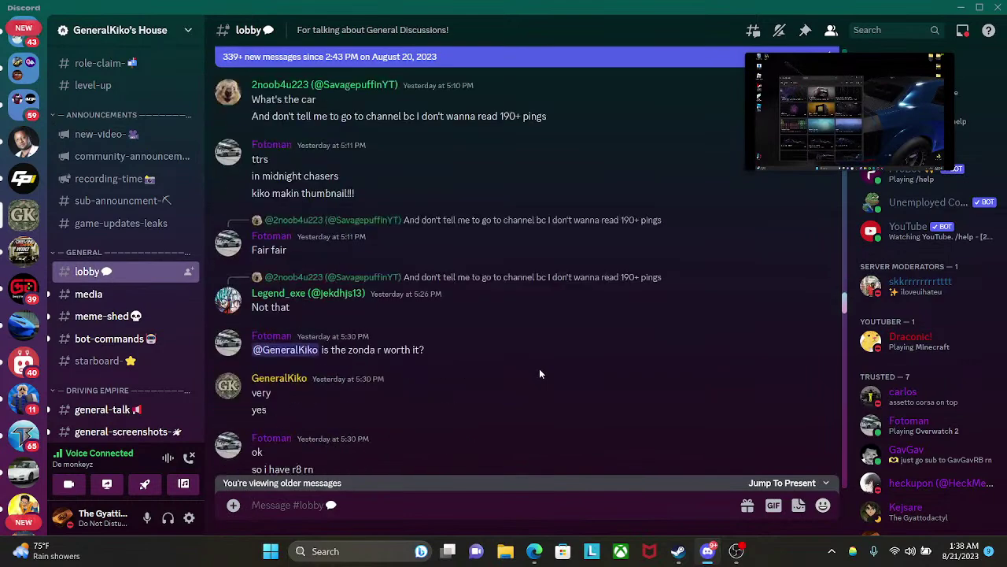
left_click(394, 483)
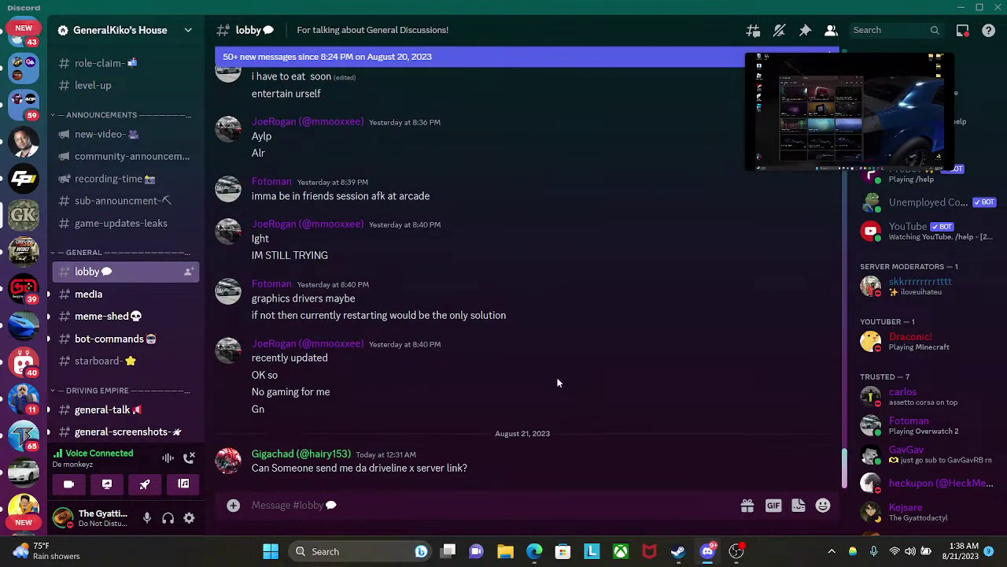
- Open the media channel and view the enlarged photos of the red Ferrari FXX K one after another
left_click(88, 293)
scroll(616, 420, "down", 8)
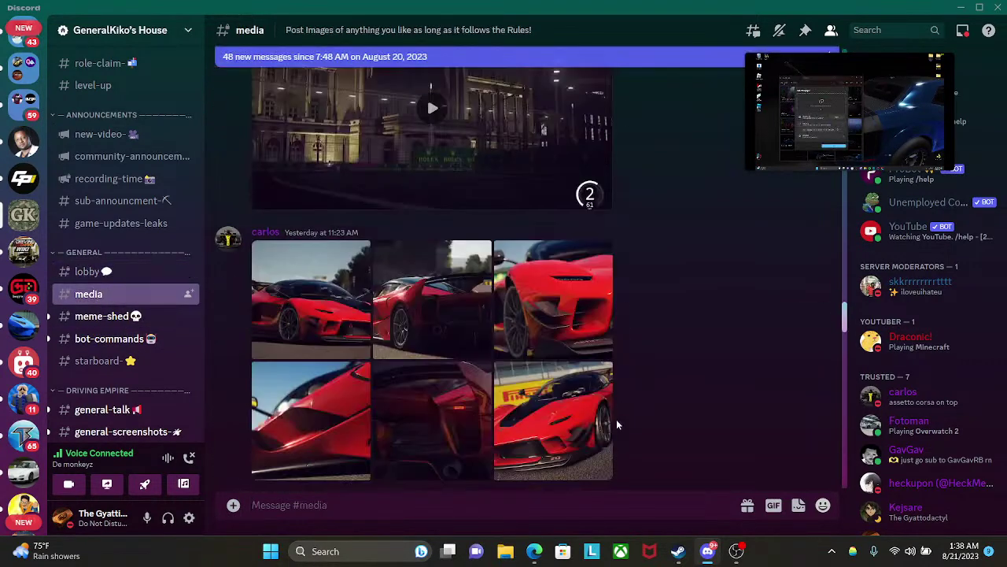
scroll(615, 421, "up", 3)
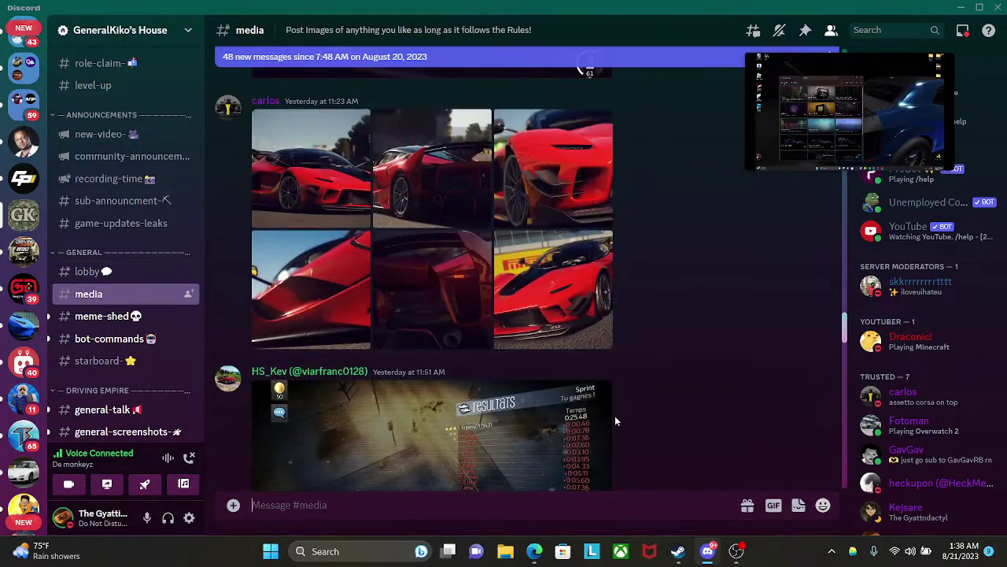
left_click(441, 207)
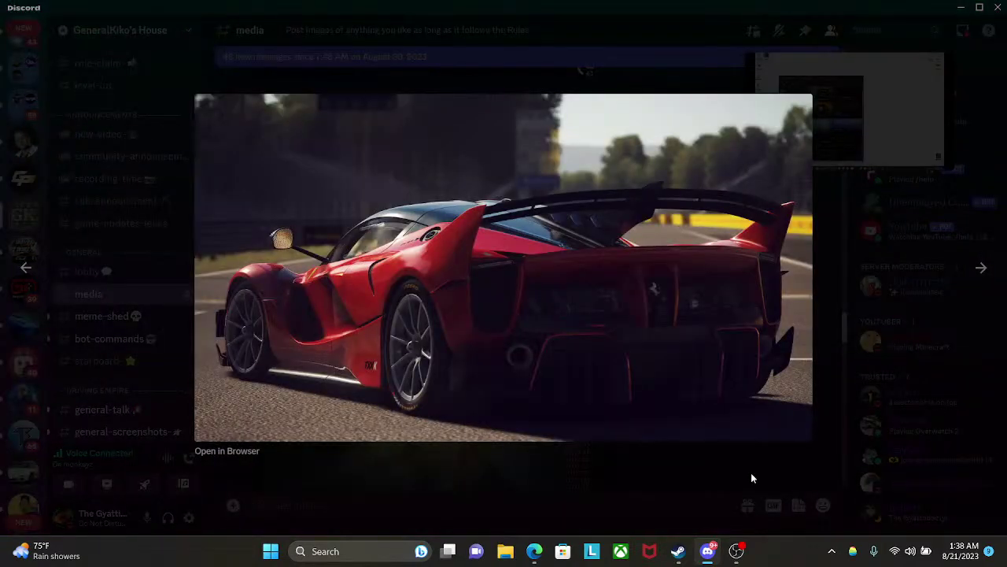
left_click(751, 473)
left_click(314, 266)
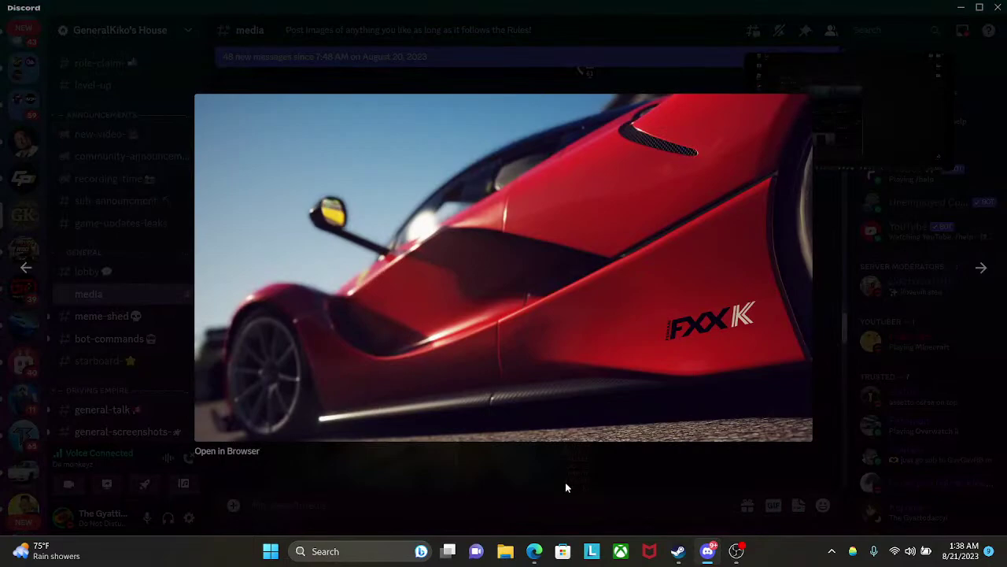
left_click(565, 482)
left_click(553, 288)
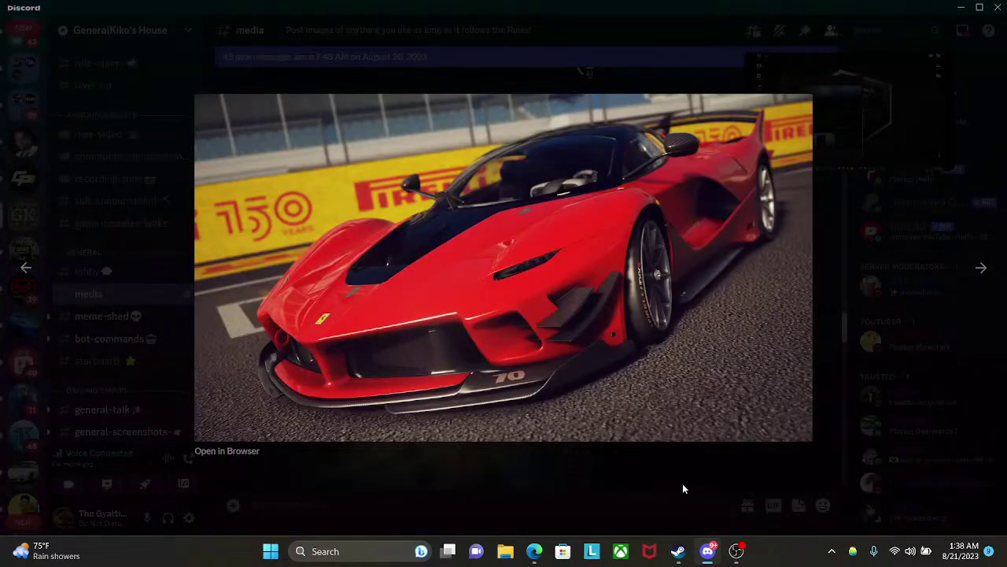
left_click(682, 488)
- Browse the remaining posts in the media channel and return to the De monkeyz group chat
scroll(645, 382, "down", 10)
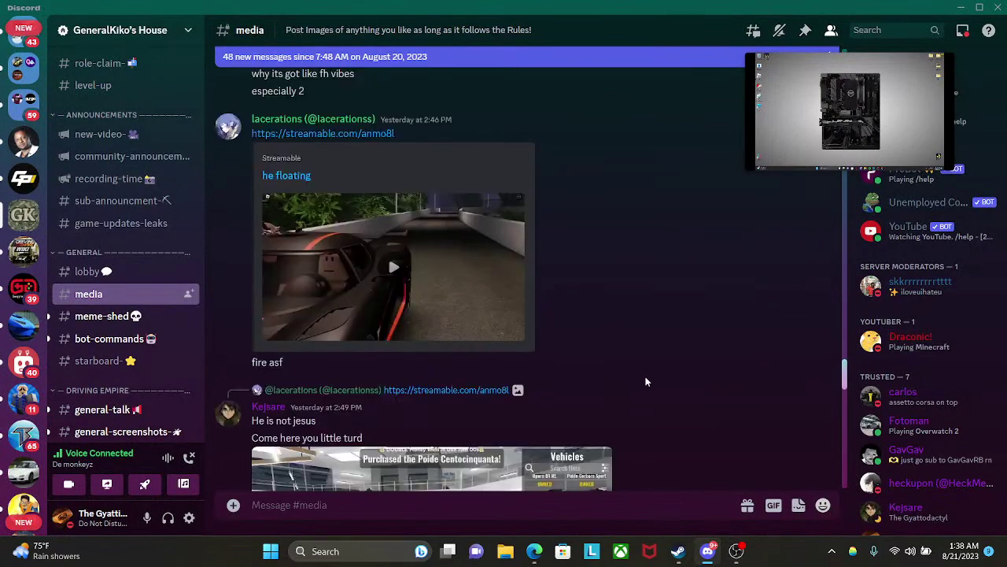
scroll(646, 382, "down", 4)
scroll(645, 382, "down", 5)
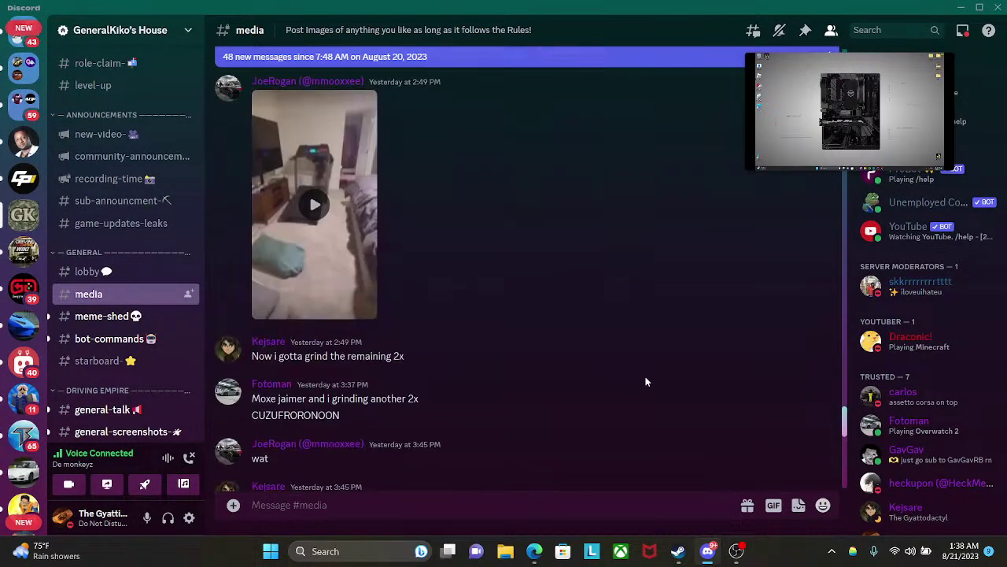
scroll(650, 378, "down", 6)
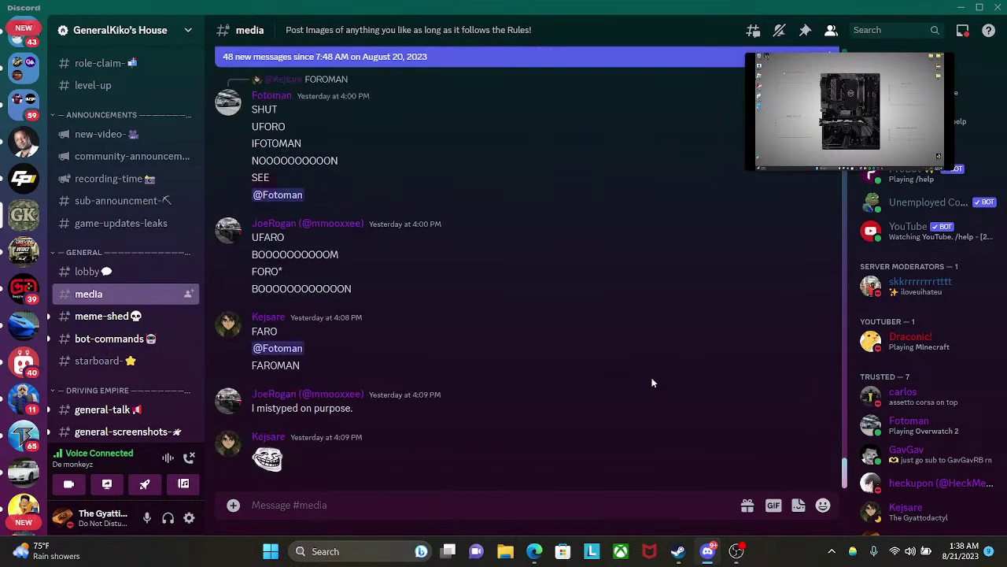
scroll(2, 226, "down", 10)
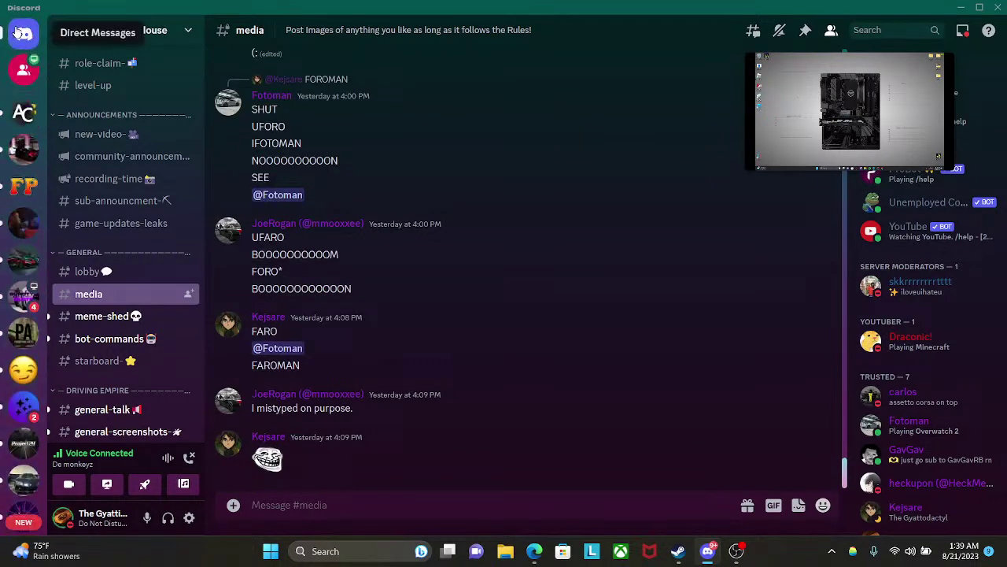
left_click(23, 32)
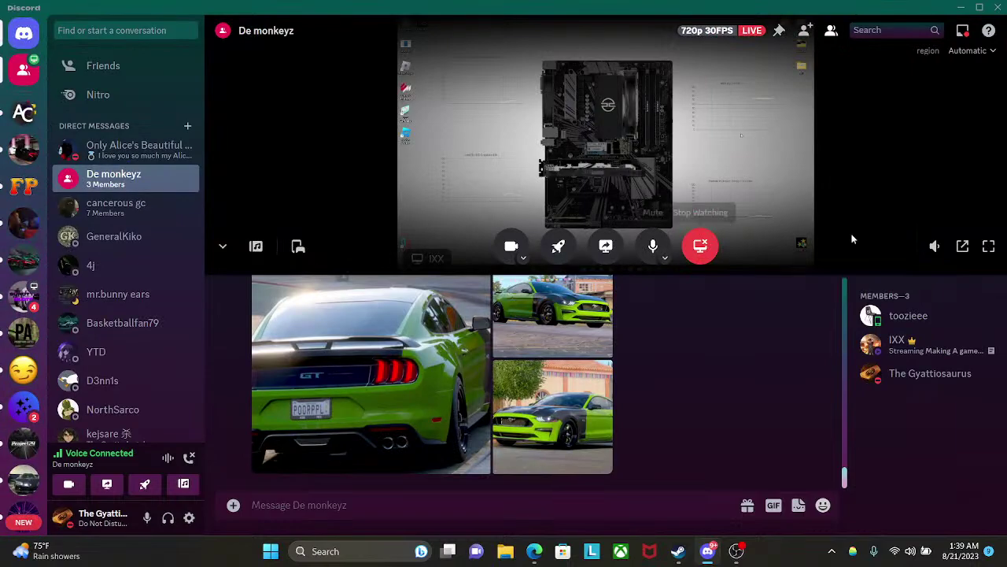
- View the call's shared screen in full screen and return to the normal De monkeyz chat view
left_click(990, 246)
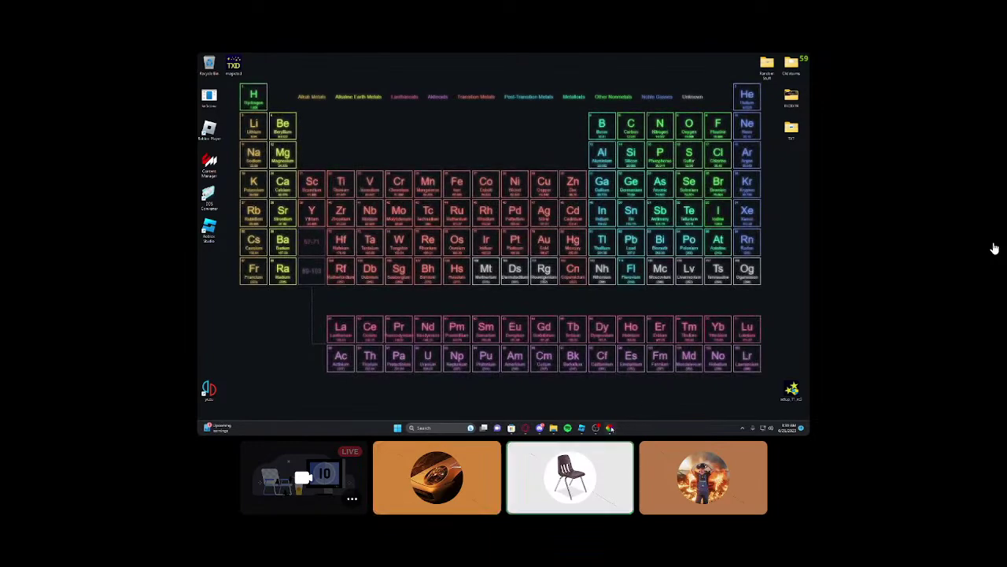
mouse_move(812, 393)
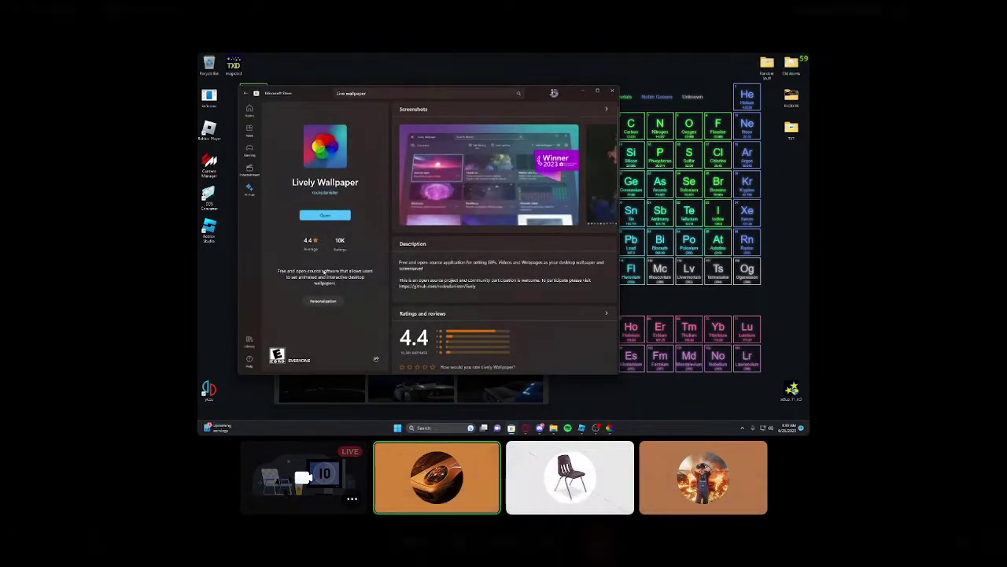
left_click(989, 539)
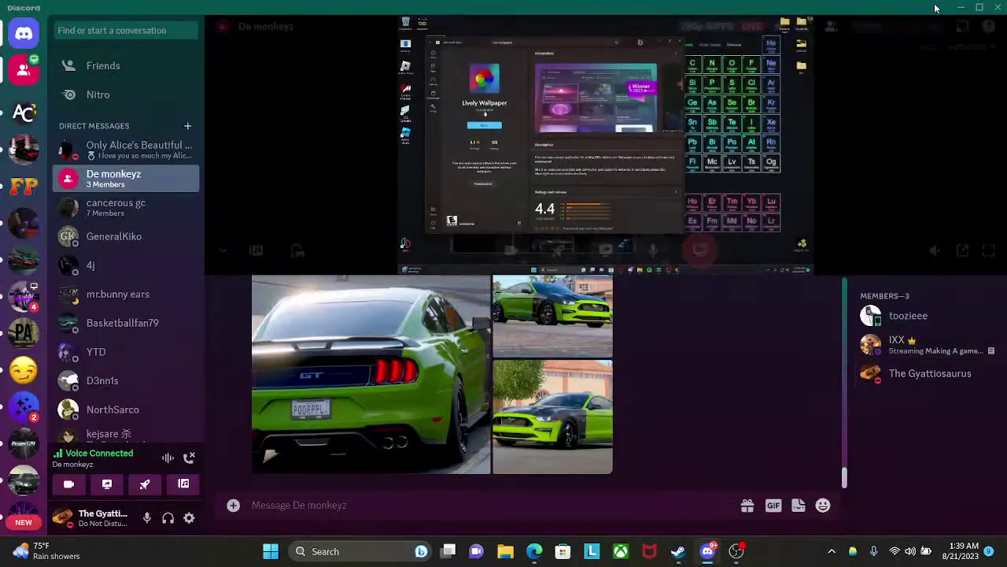
- Minimize Discord and exit the live wallpaper program running in the background
left_click(954, 6)
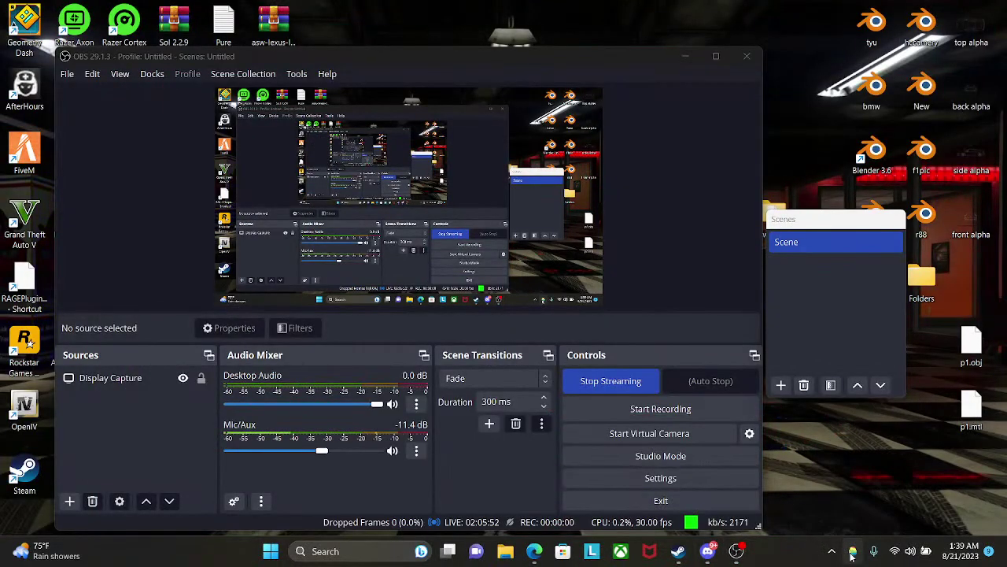
right_click(853, 552)
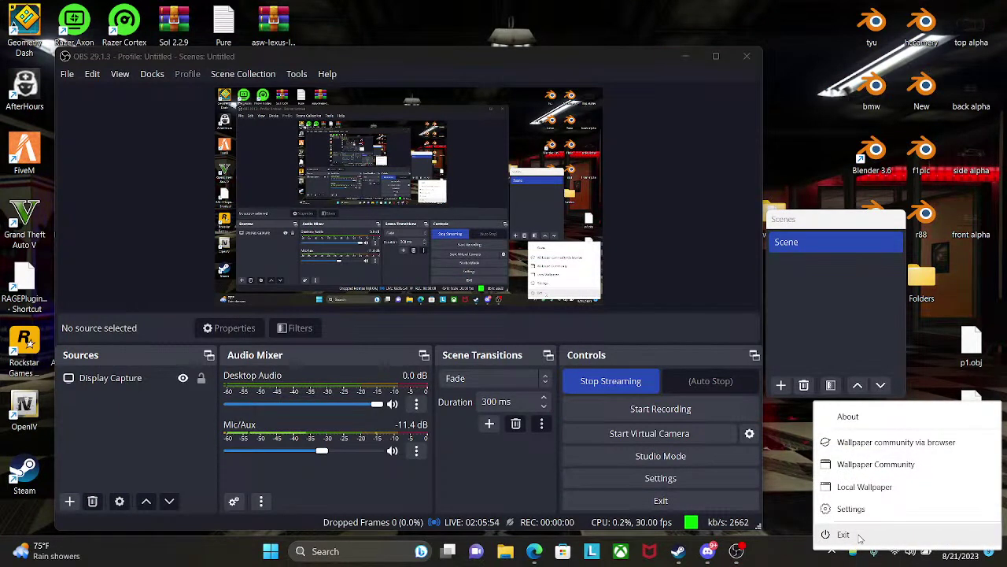
left_click(873, 534)
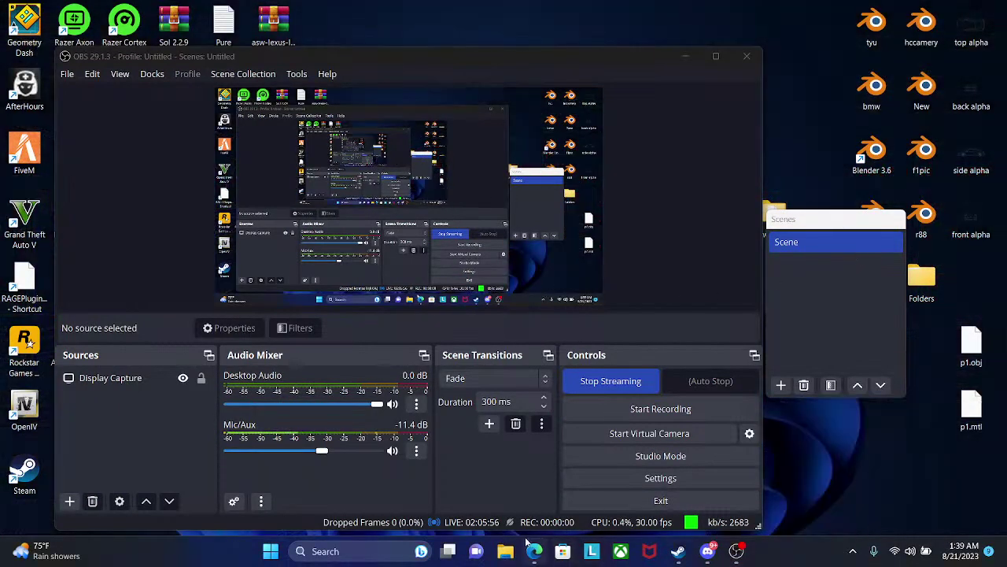
- Launch Microsoft Store, switch to Edge, and reload the Come Chill live stream page on YouTube
left_click(563, 551)
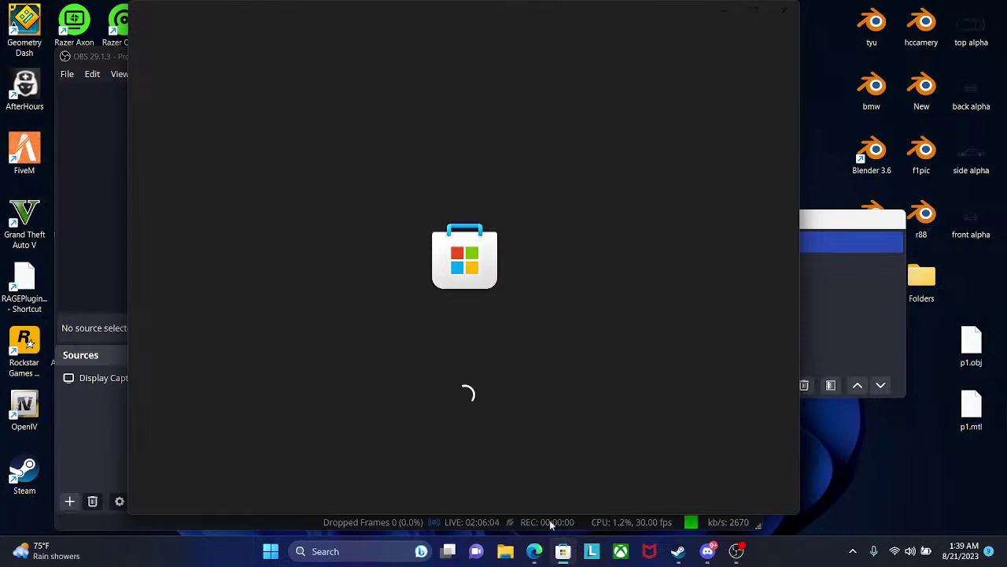
left_click(535, 551)
left_click(736, 10)
left_click(601, 10)
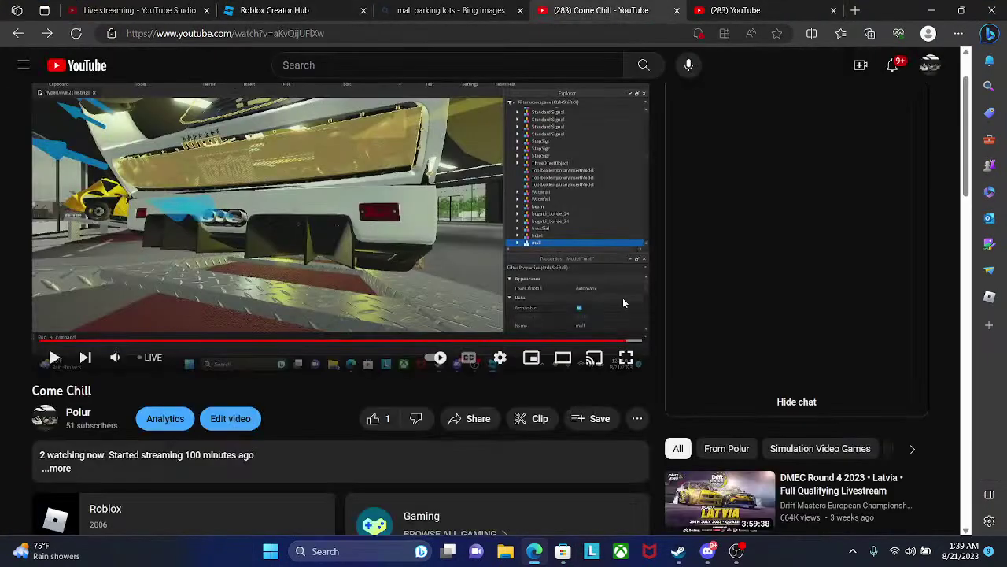
scroll(315, 415, "down", 1)
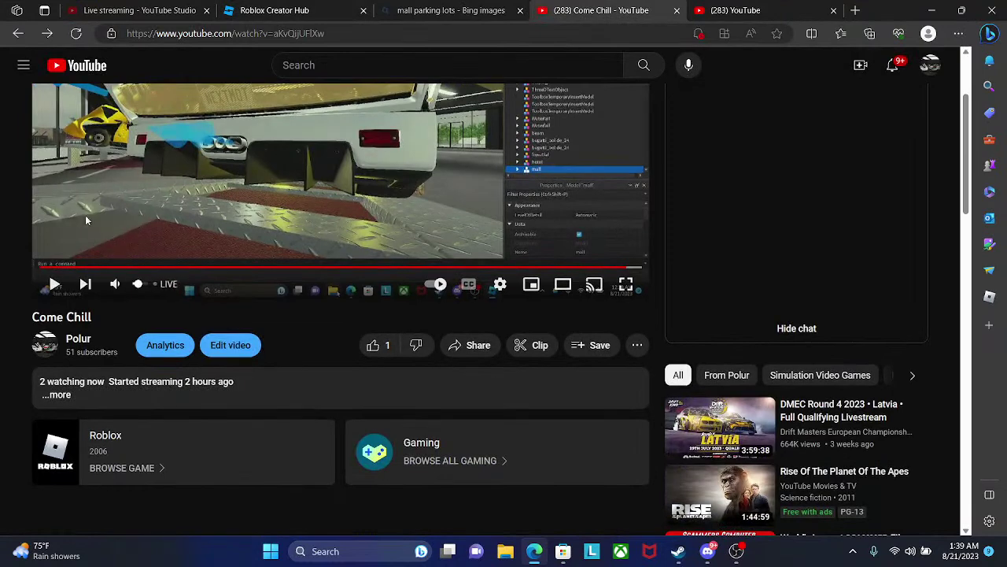
left_click(75, 33)
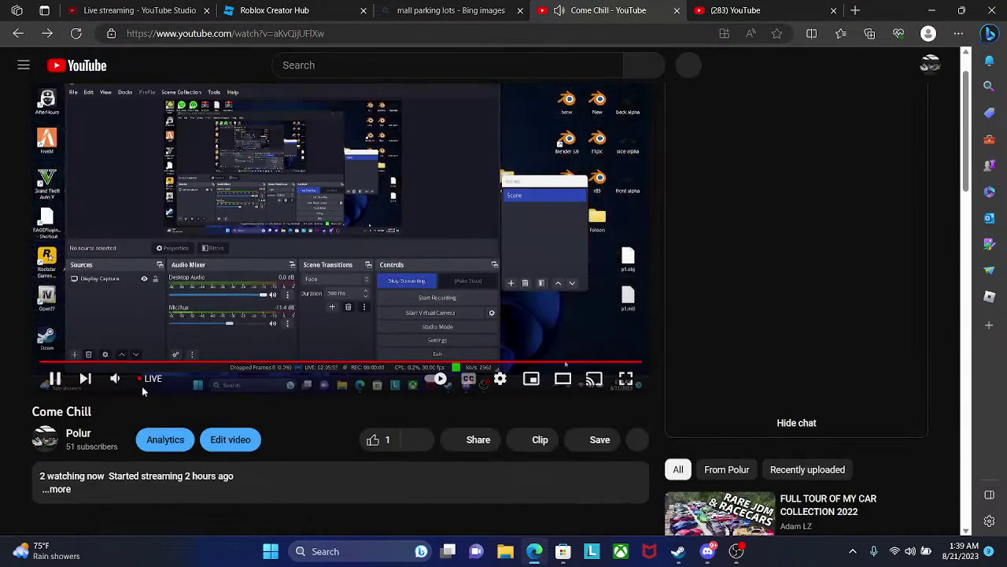
scroll(345, 409, "down", 2)
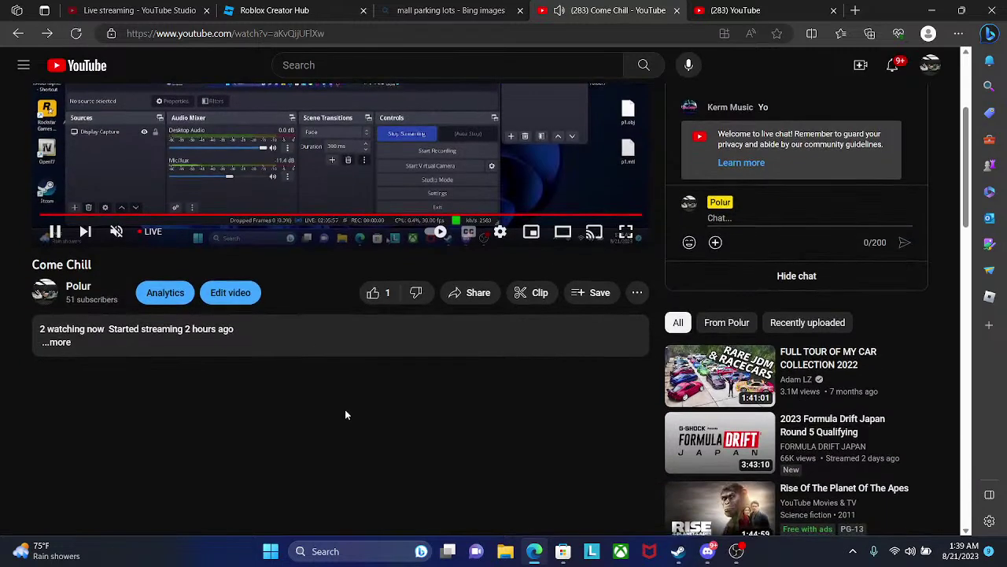
scroll(345, 409, "up", 3)
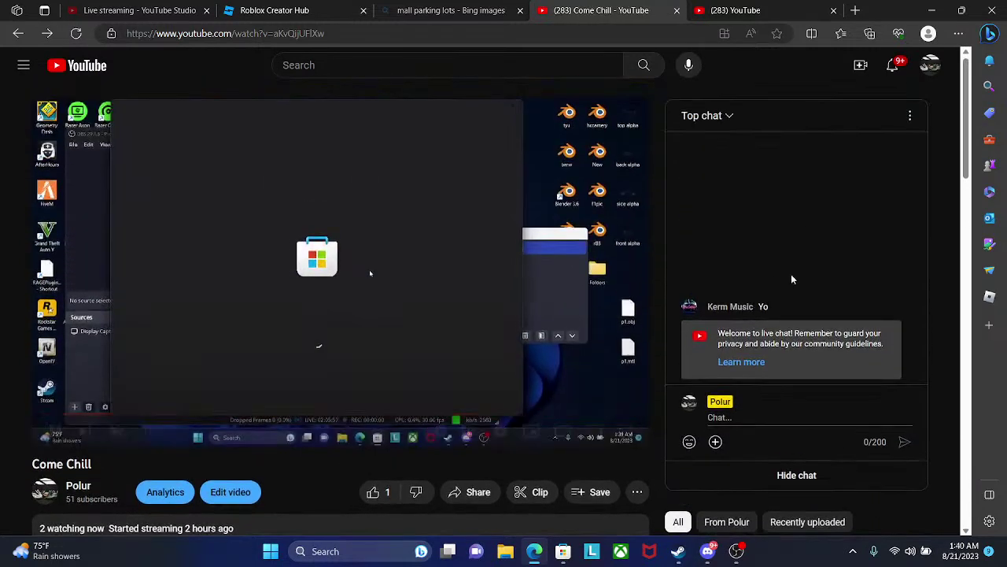
- Look through the Come Chill live chat's options and chat view choices, and check its messages
left_click(910, 115)
left_click(839, 170)
left_click(692, 118)
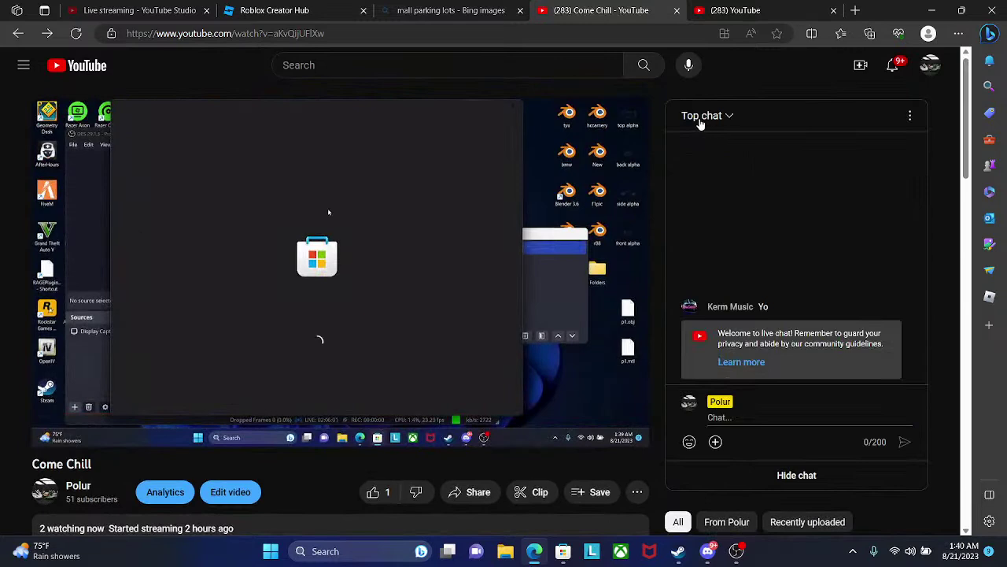
left_click(702, 119)
left_click(681, 238)
scroll(553, 431, "down", 2)
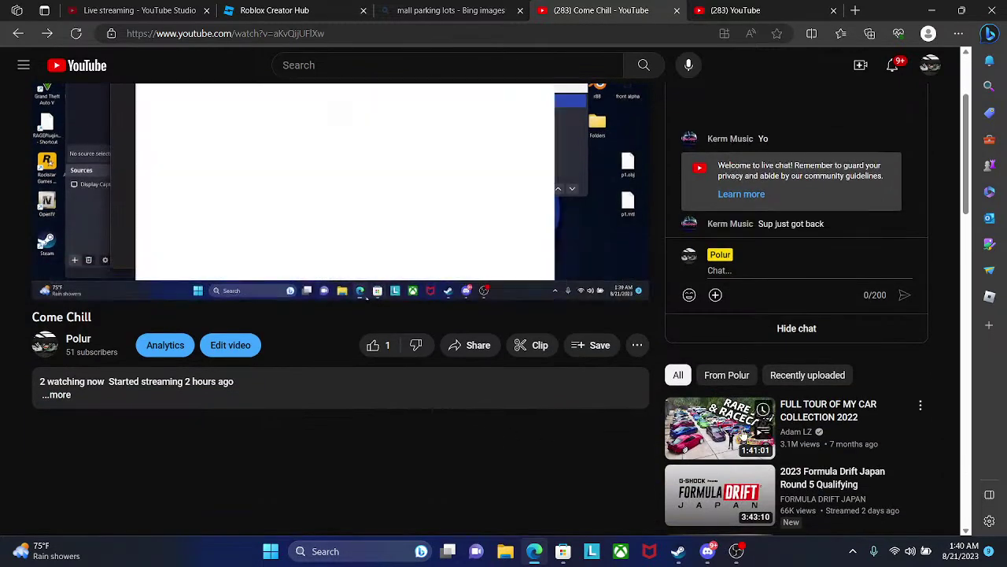
- Bring up OBS to check the streaming status and minimize it again
mouse_move(737, 551)
left_click(779, 521)
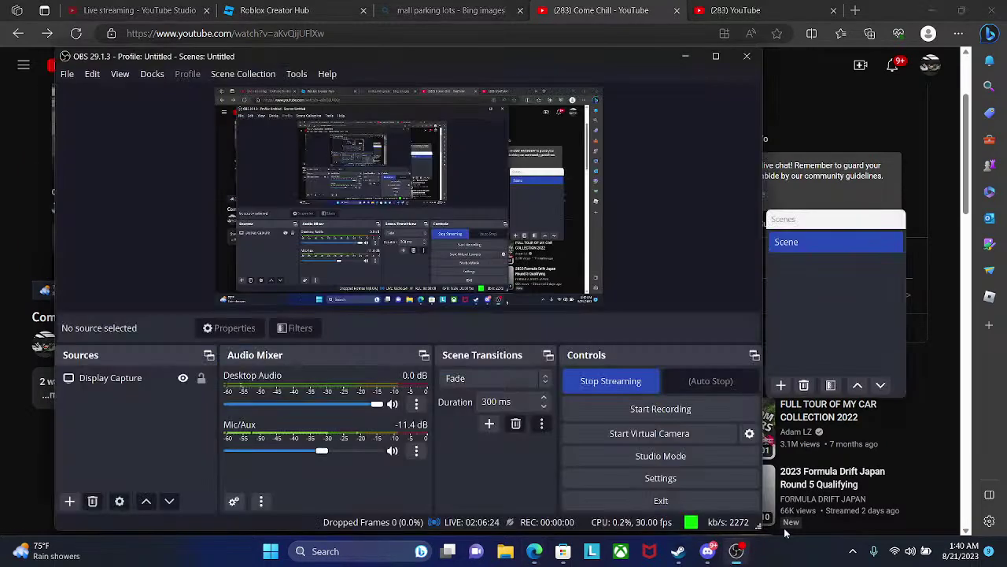
left_click(685, 56)
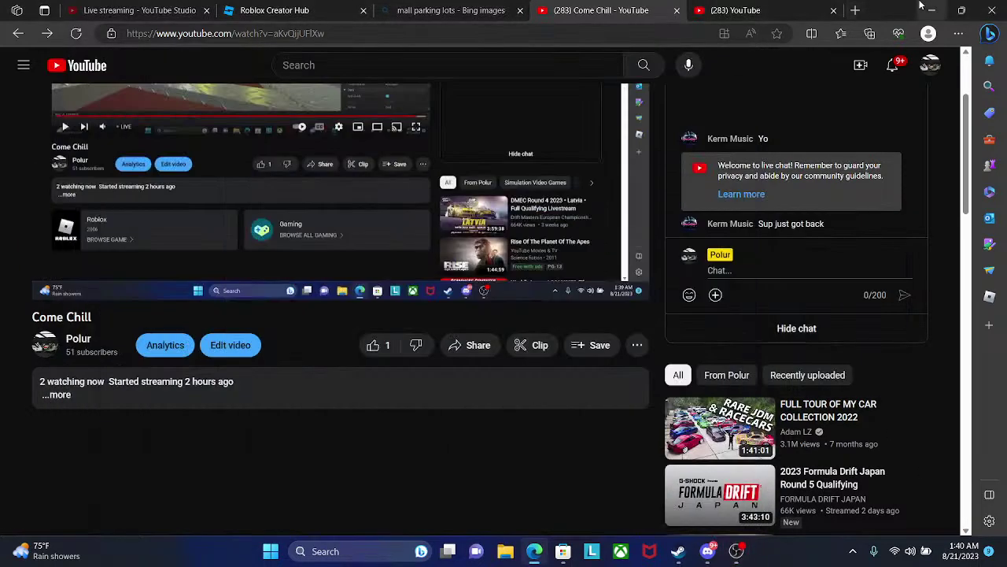
- Switch to Microsoft Store, search for "lively", and start downloading Lively Wallpaper
left_click(563, 551)
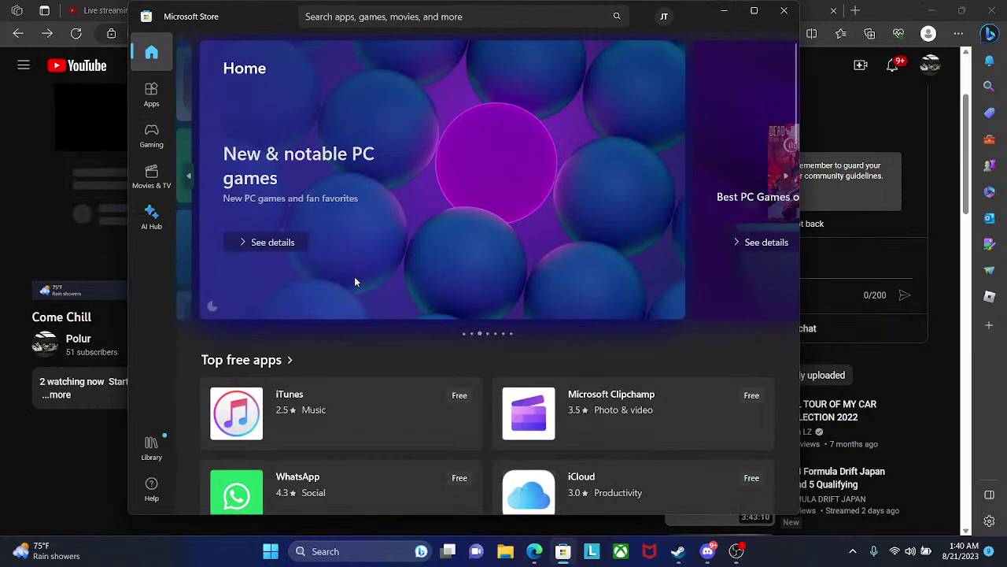
left_click(481, 12)
type("l")
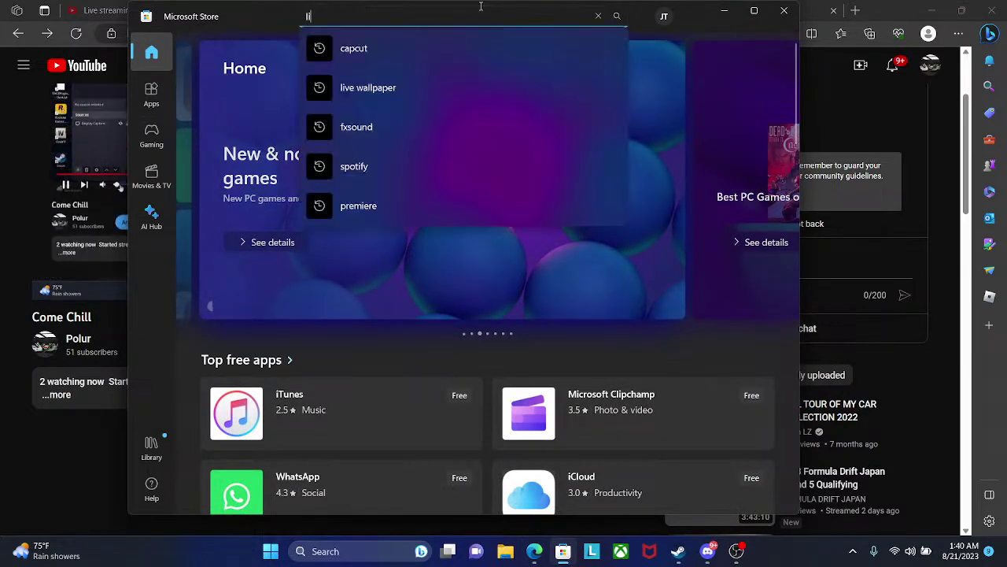
type("ively")
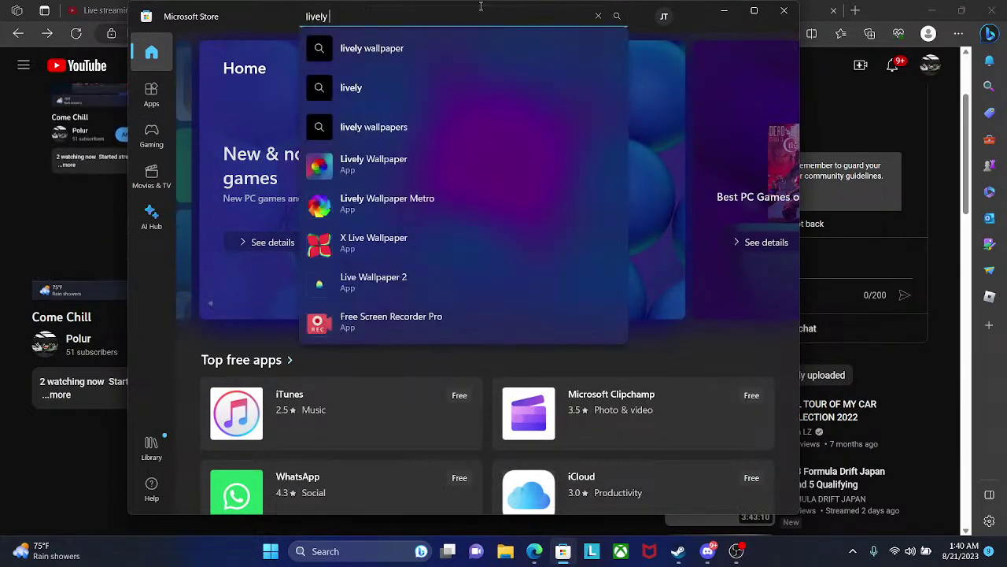
left_click(424, 167)
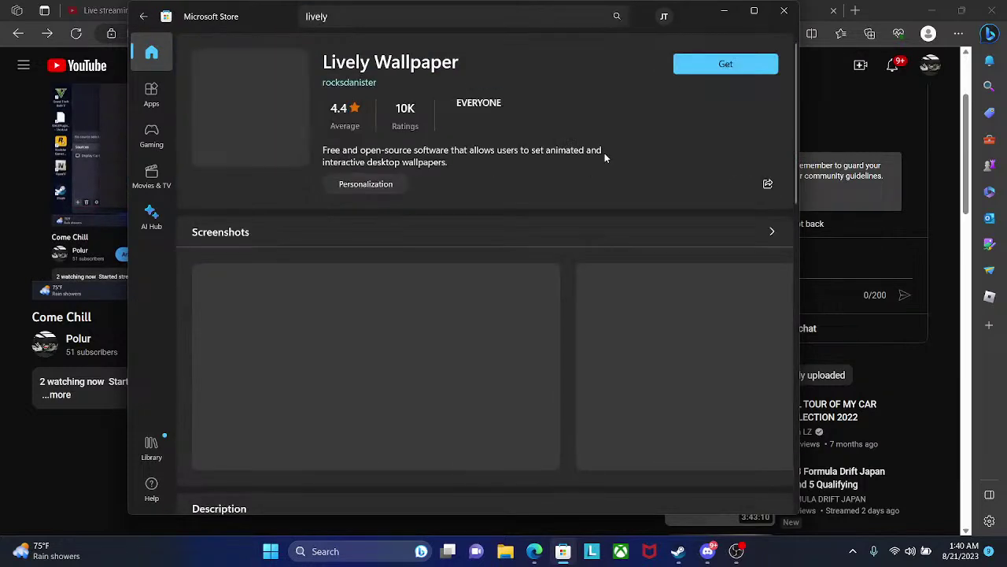
left_click(734, 63)
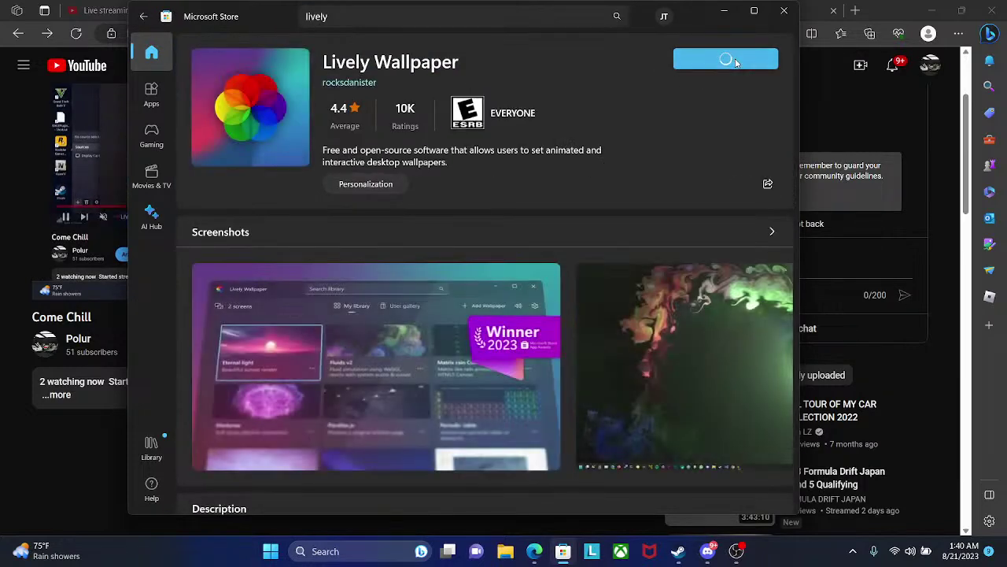
- Browse the Lively Wallpaper screenshots on its store page, view them enlarged, and close Microsoft Store
scroll(629, 308, "down", 3)
left_click(782, 224)
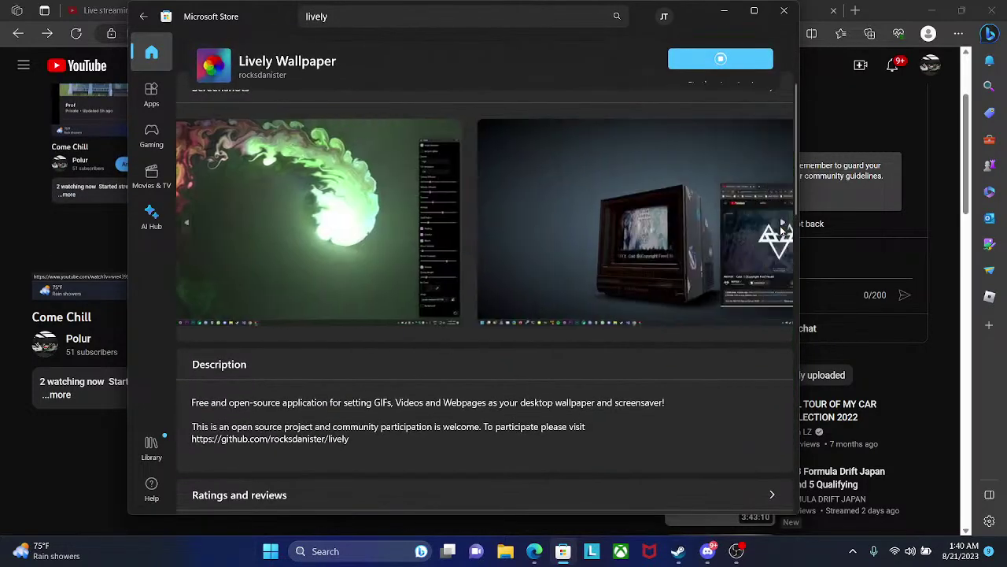
left_click(782, 224)
left_click(782, 224)
left_click(782, 227)
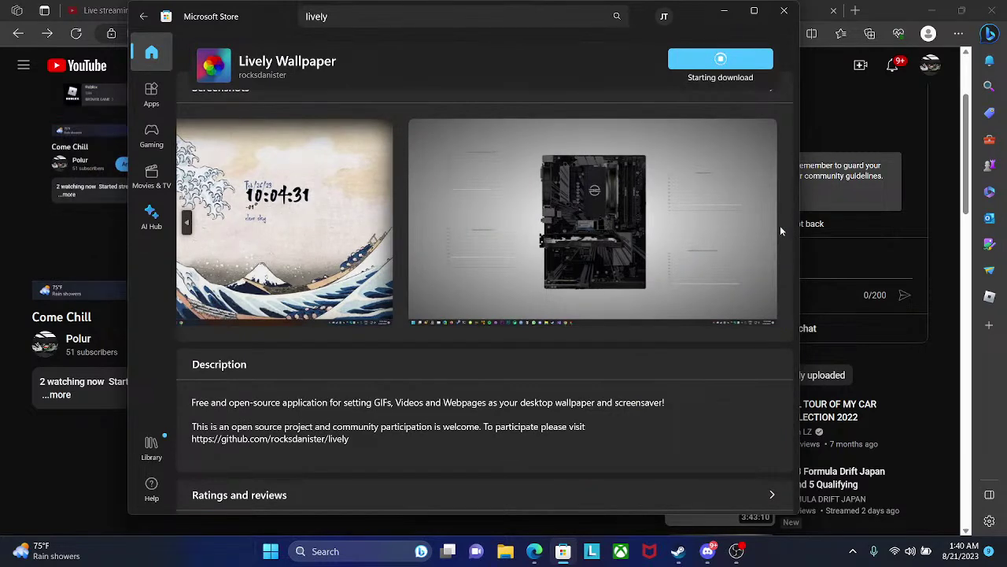
left_click(658, 240)
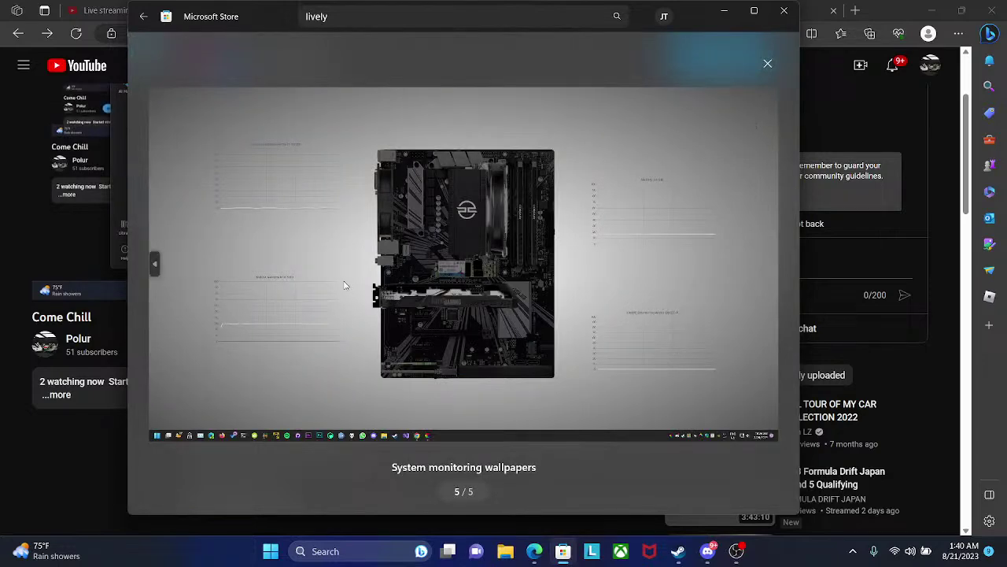
key("Left")
key("Left")
key("Left")
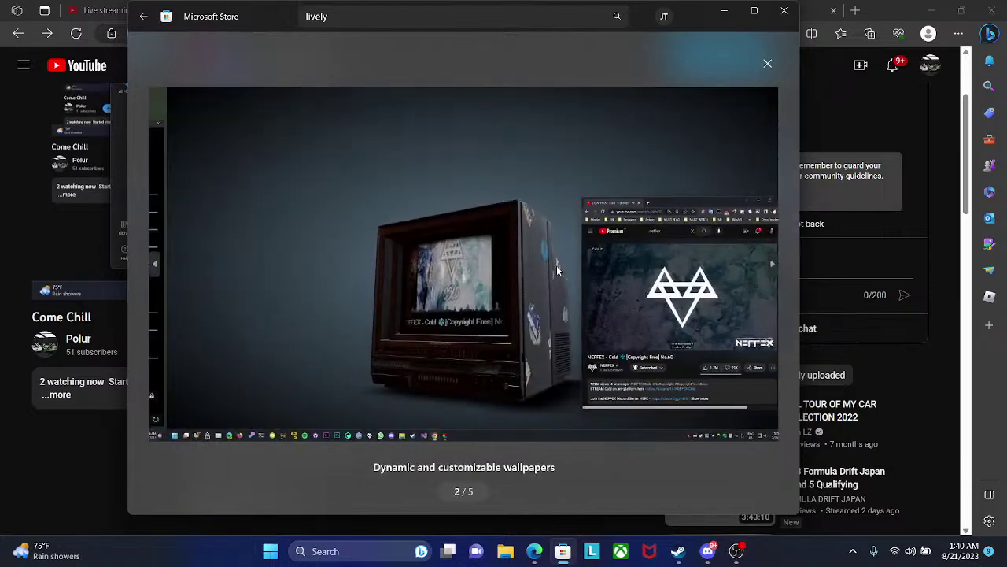
key("Left")
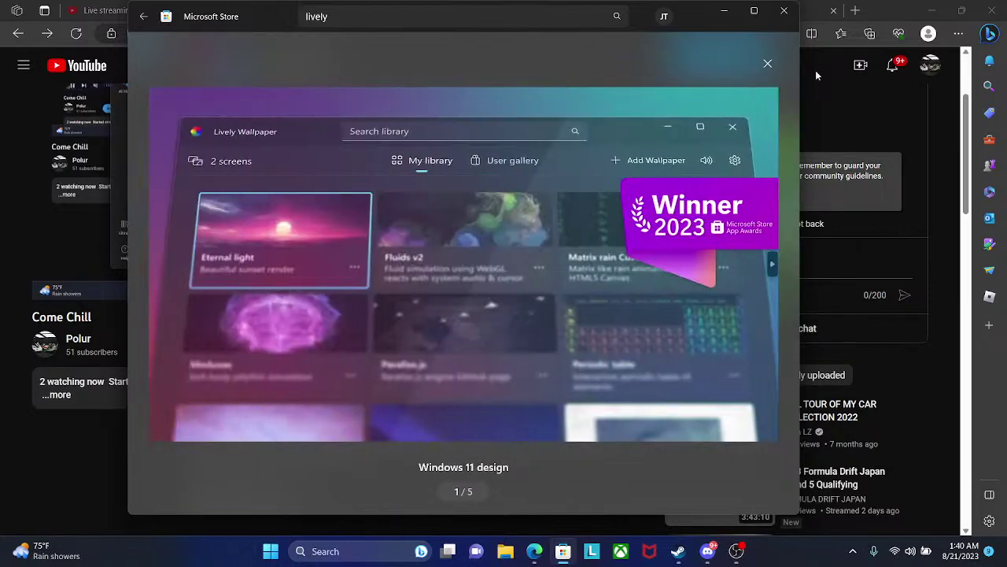
left_click(784, 10)
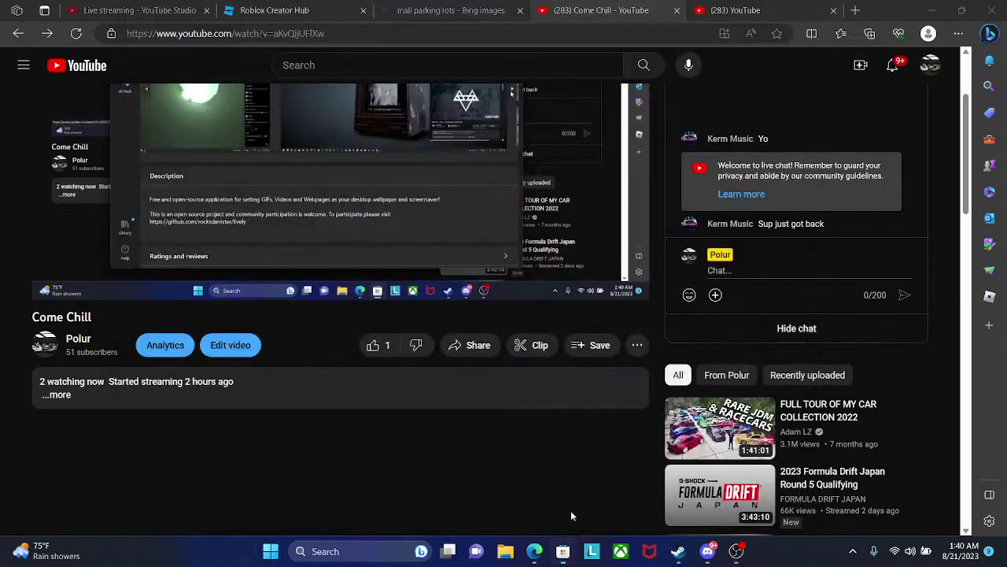
- Relaunch Microsoft Store, switch to Discord, and look through the server list
left_click(563, 551)
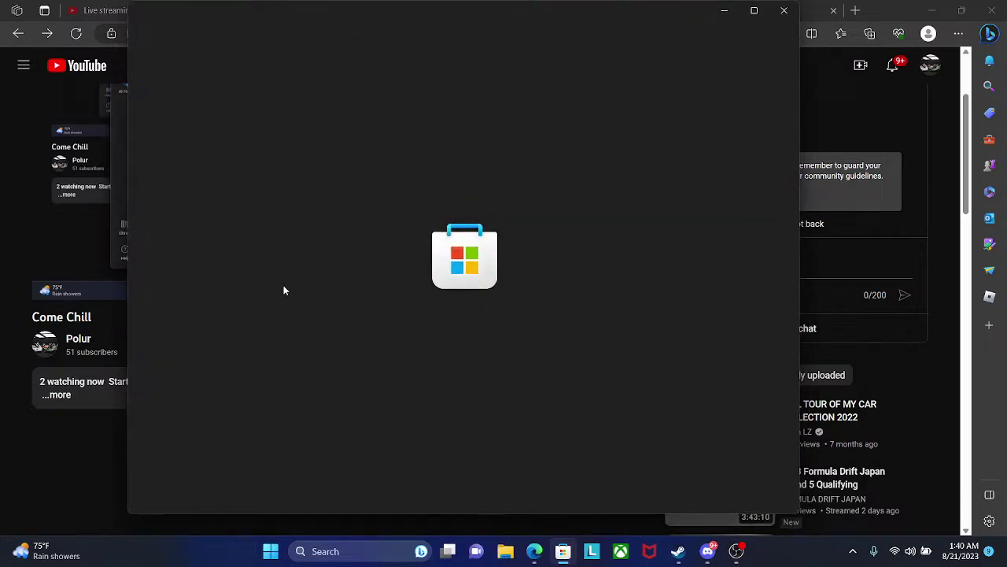
left_click(708, 551)
scroll(20, 323, "down", 5)
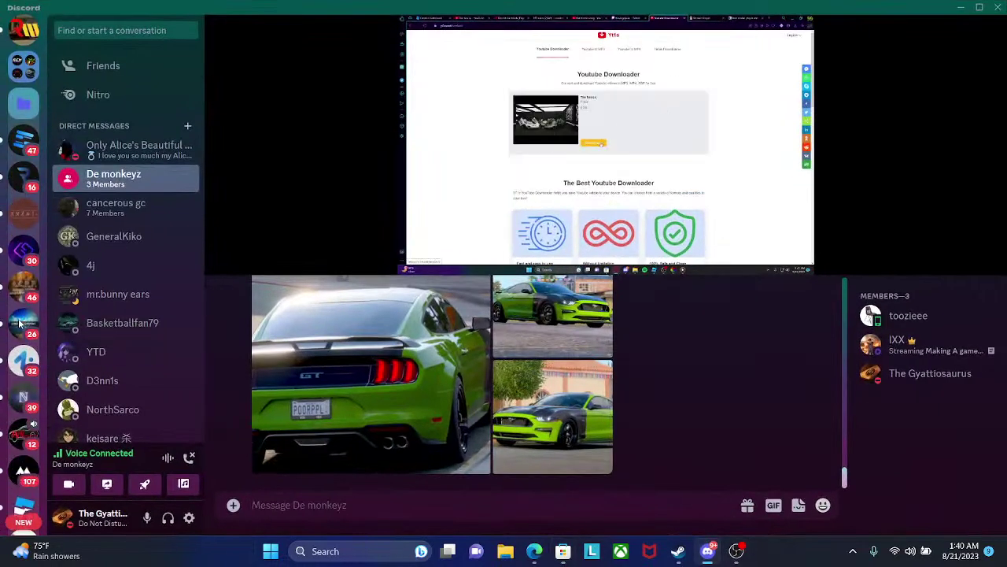
scroll(20, 322, "up", 5)
scroll(20, 323, "up", 5)
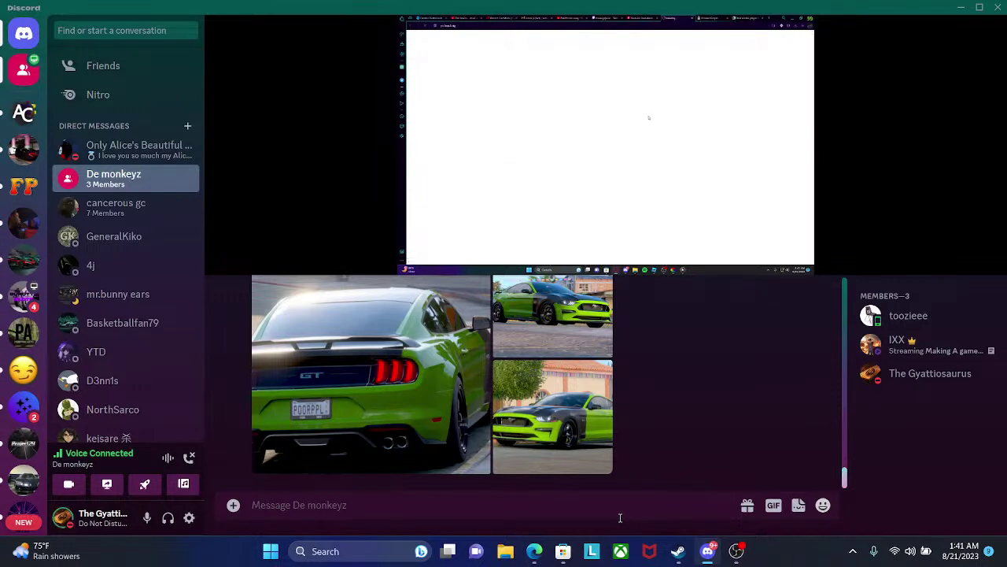
- Read the newest live chat messages on the Come Chill stream in Edge, glancing at the Discord call in between
left_click(540, 549)
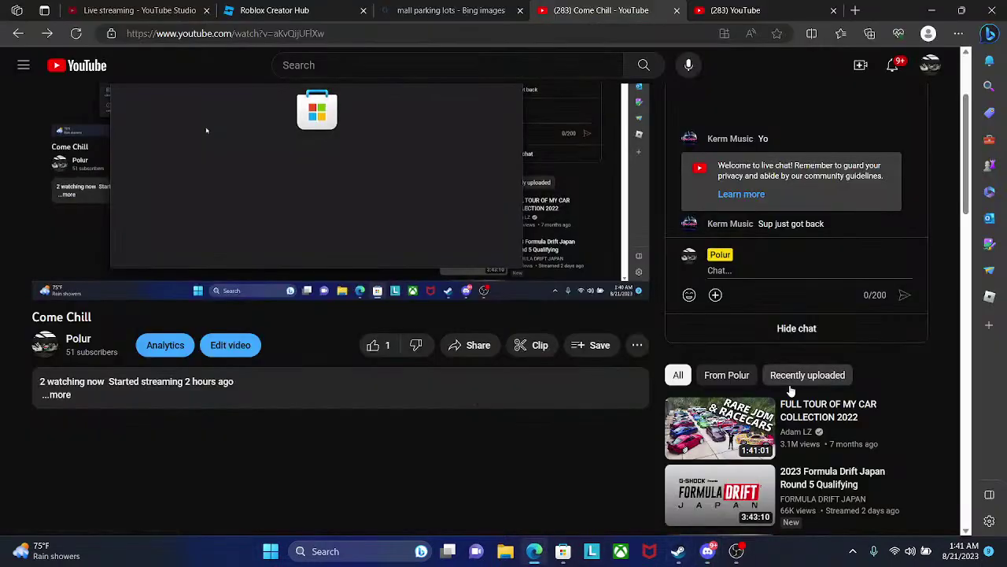
scroll(645, 354, "up", 2)
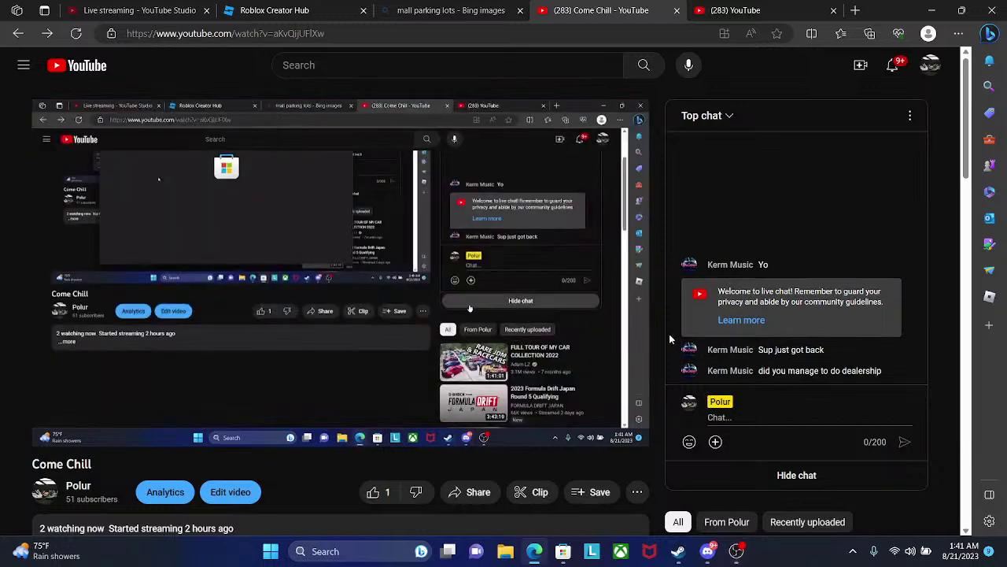
left_click(716, 555)
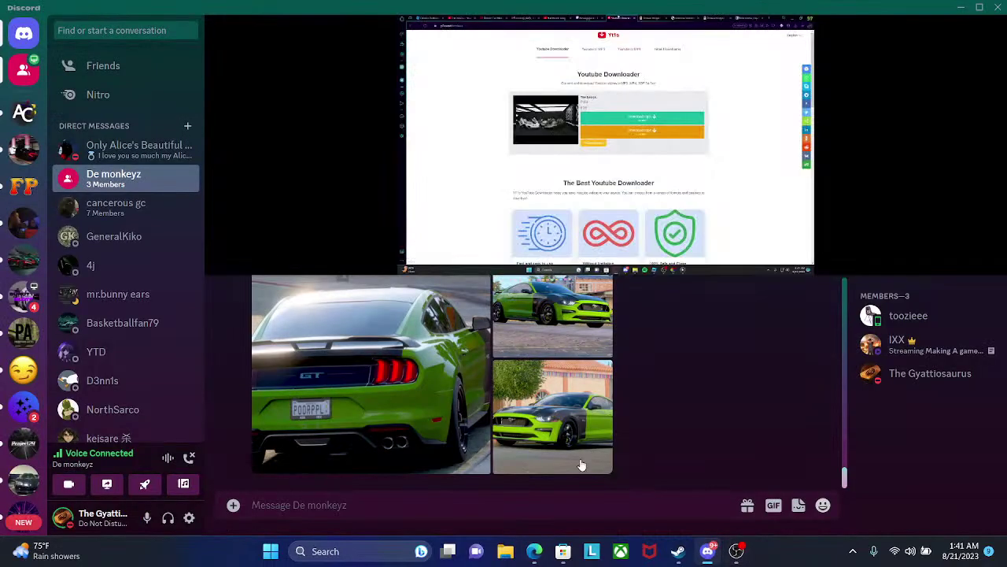
left_click(534, 551)
scroll(377, 420, "down", 2)
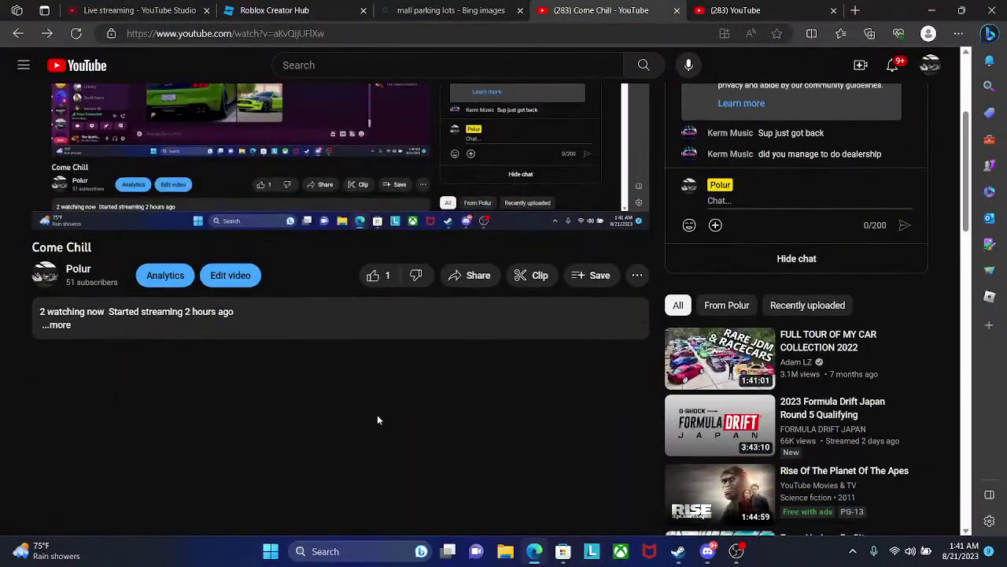
left_click(252, 321)
scroll(252, 321, "up", 3)
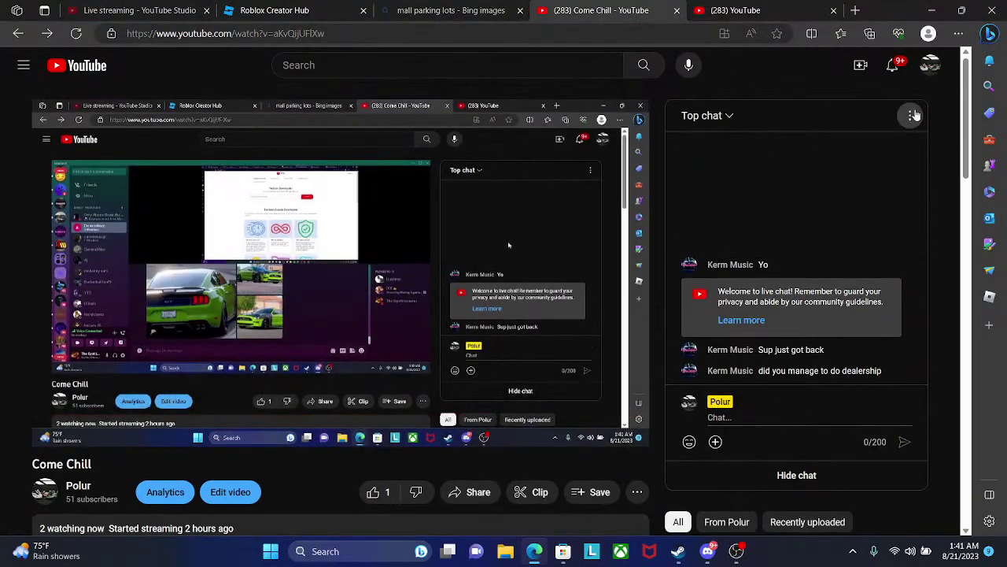
- Open the participants list of the Come Chill live chat, and switch to Discord to check the call
left_click(912, 116)
left_click(834, 172)
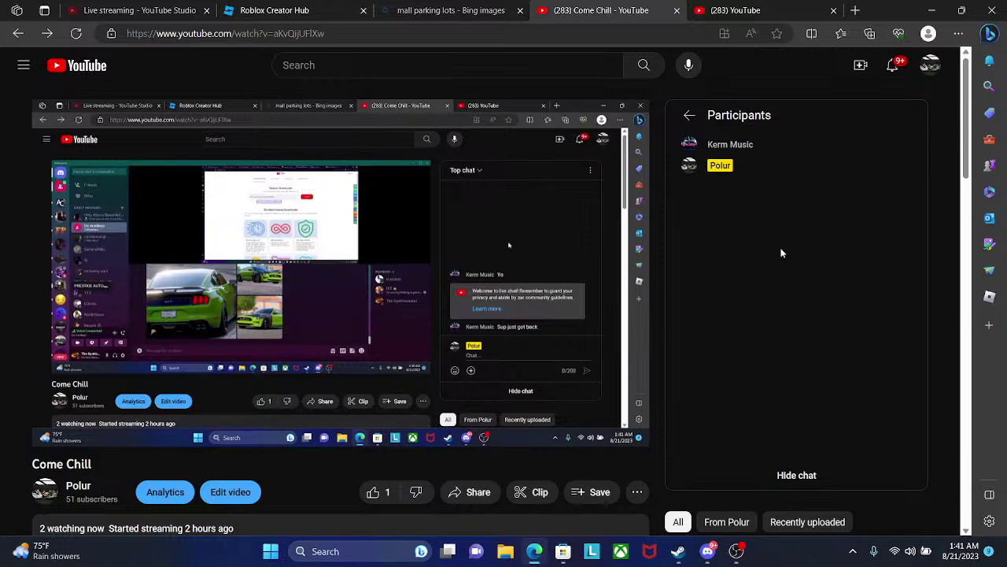
left_click(708, 551)
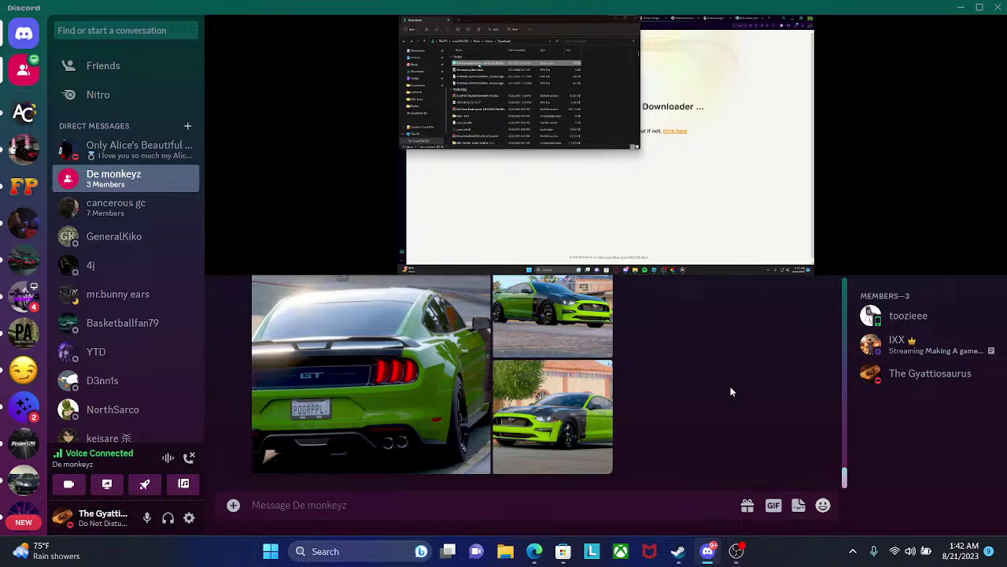
- Switch to Microsoft Store, search for "live wallpaper", and launch Lively Wallpaper from its store page
left_click(563, 551)
left_click(362, 16)
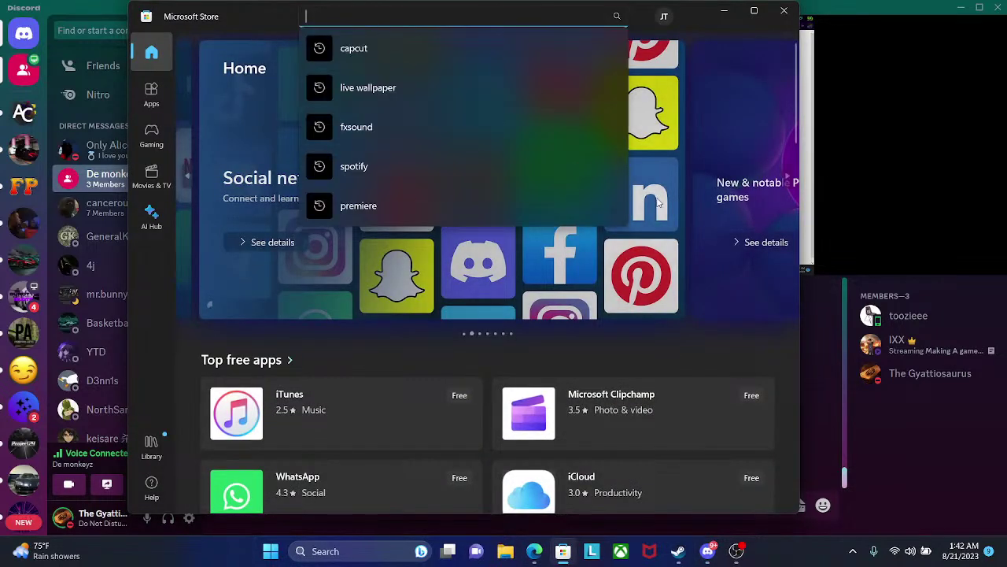
left_click(393, 89)
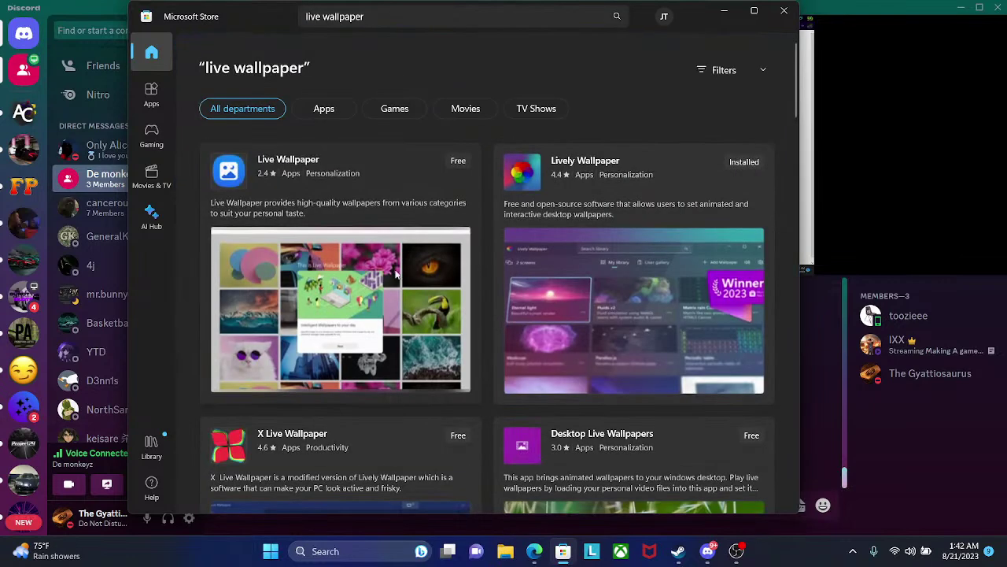
left_click(508, 362)
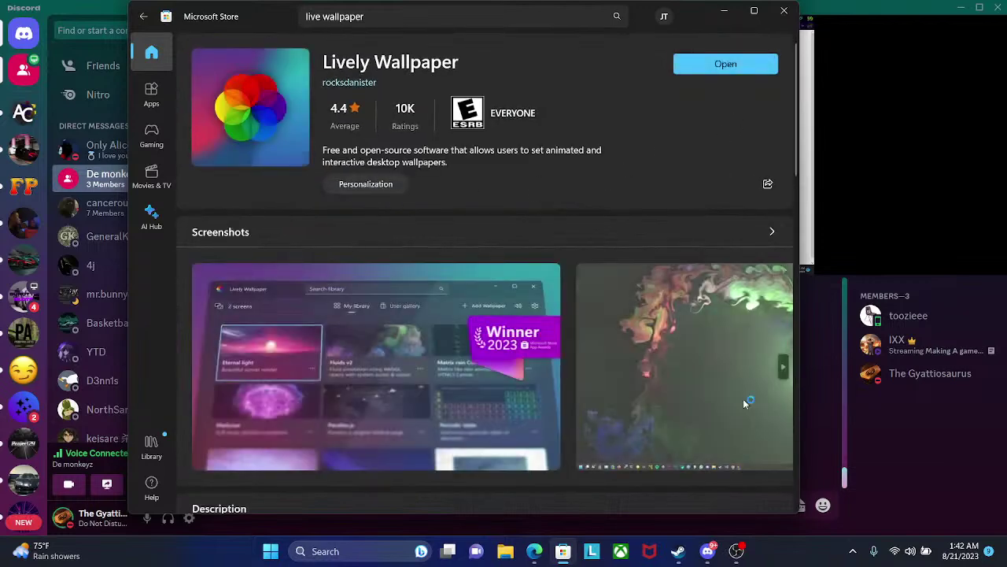
- Switch to Edge, return from the participants list to the live chat, and minimize Edge and Microsoft Store to uncover the desktop
left_click(532, 555)
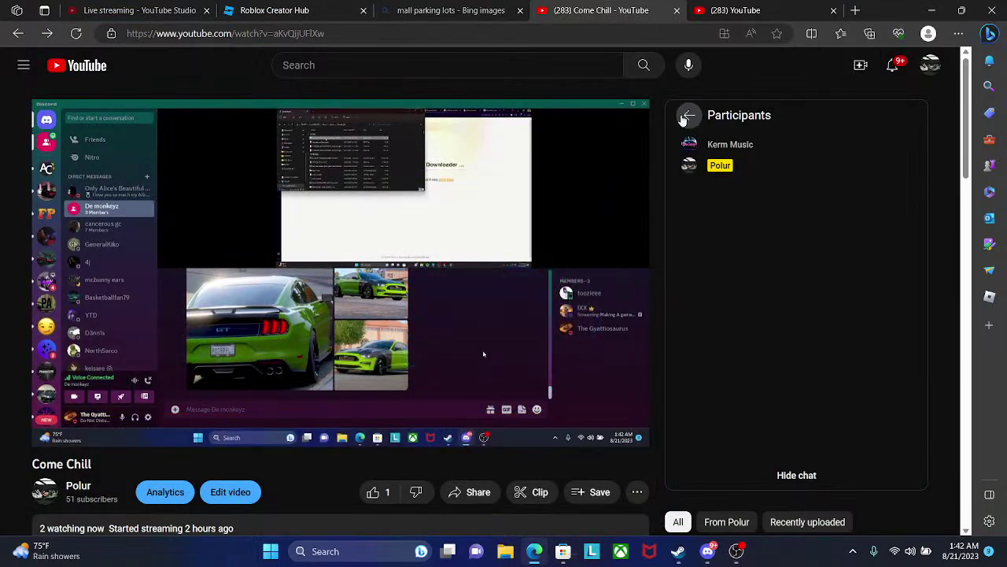
left_click(689, 115)
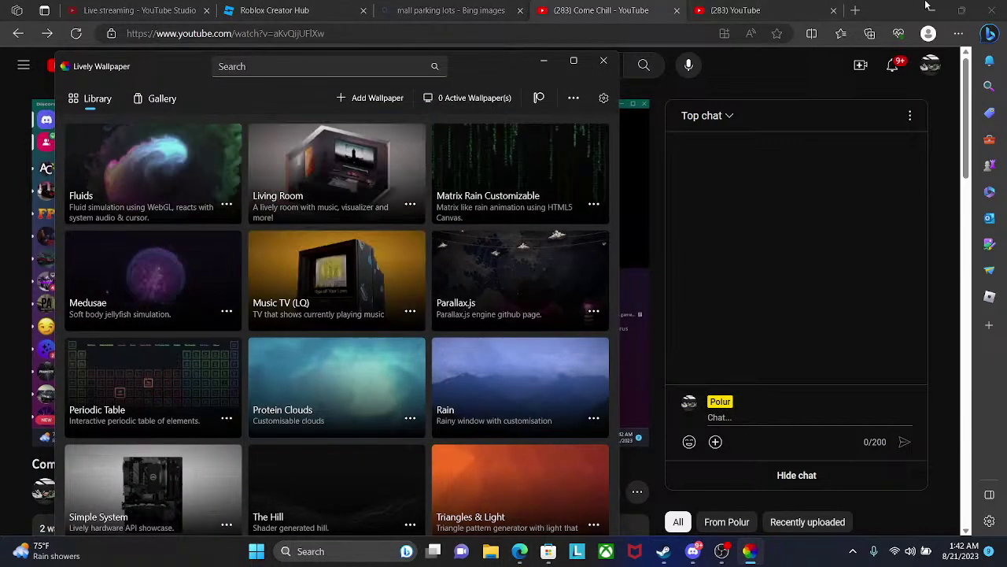
left_click(945, 8)
left_click(959, 7)
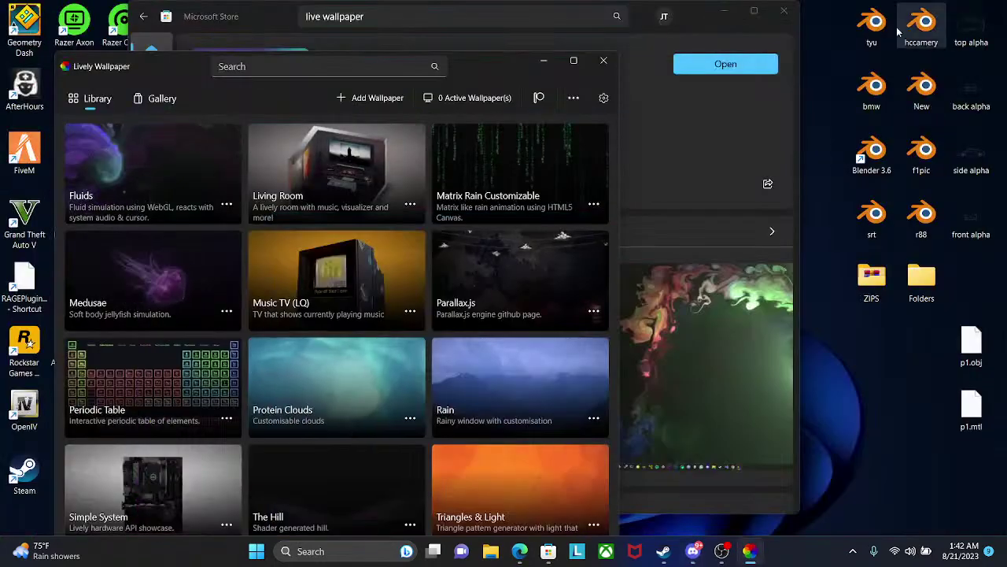
left_click(725, 11)
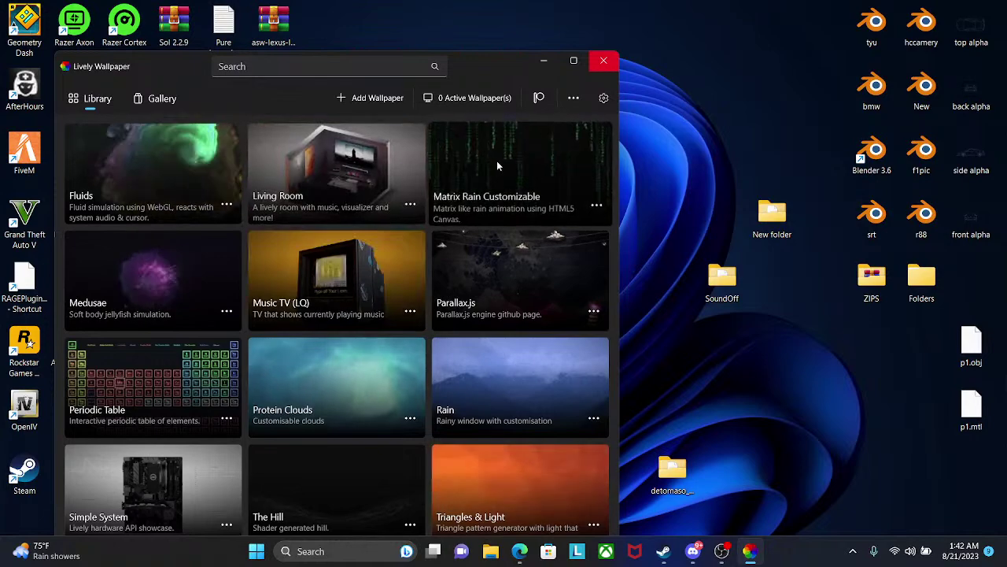
- Try the Matrix Rain Customizable, Protein Clouds and Rain wallpapers, and check the display placement settings
left_click(497, 161)
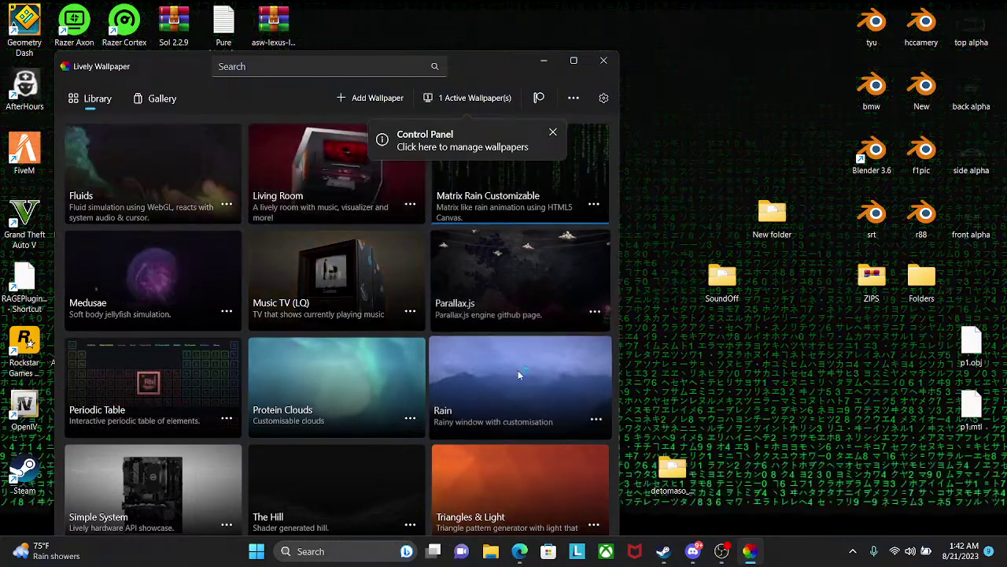
left_click(367, 401)
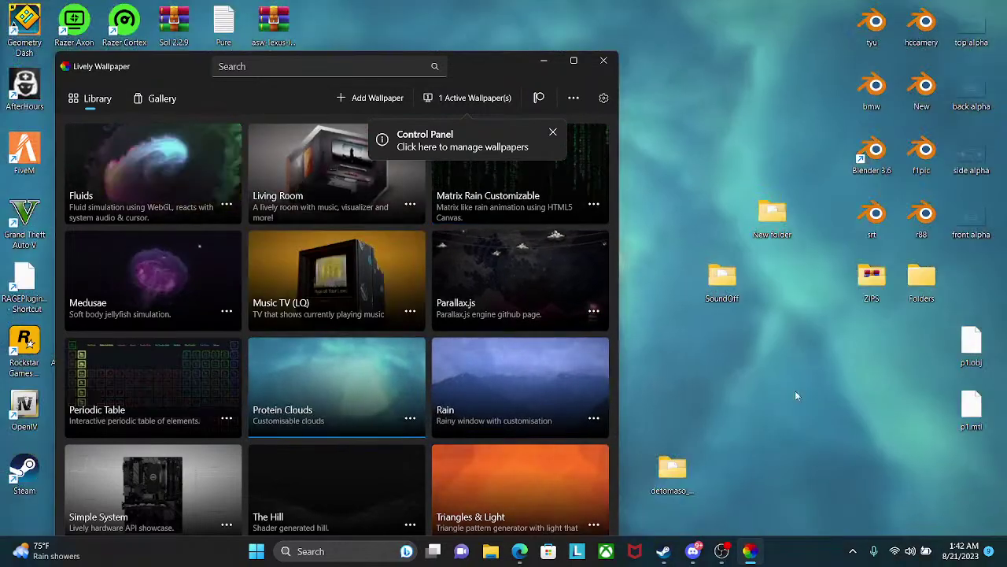
left_click(512, 393)
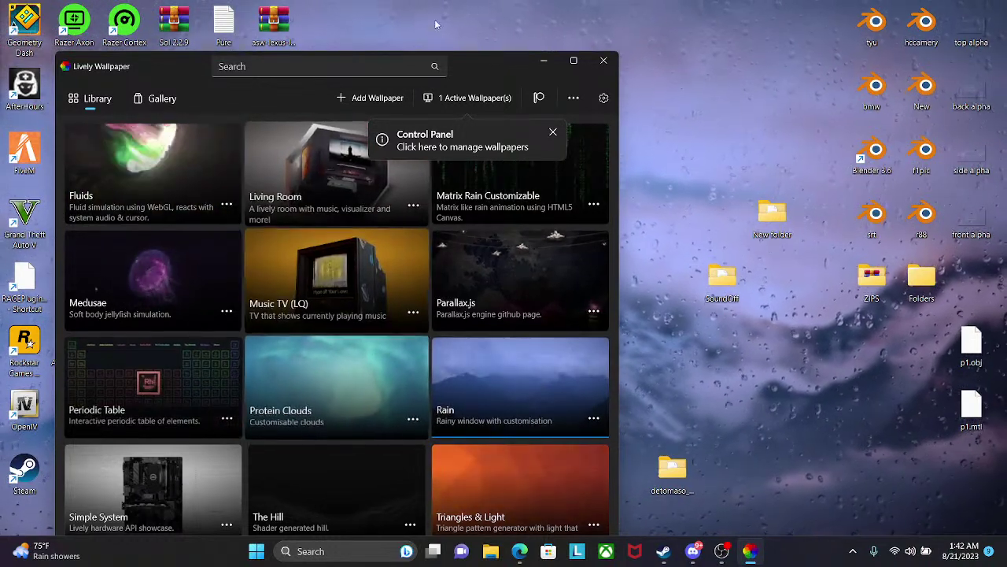
left_click_drag(468, 65, 520, 23)
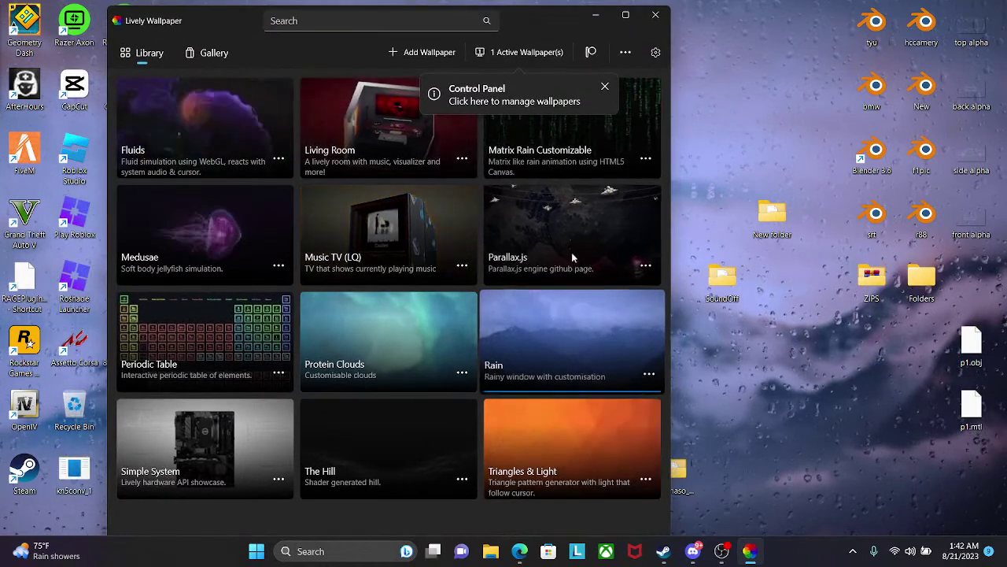
left_click(506, 53)
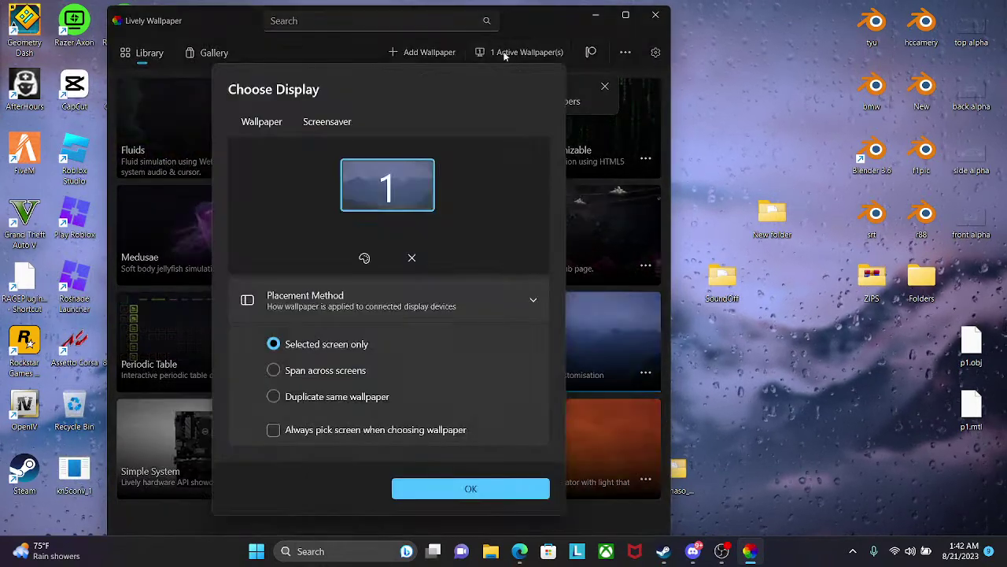
left_click(469, 488)
- Switch to Discord, watch the screen shared in the De monkeyz call in full screen, and return to the normal view
left_click(693, 551)
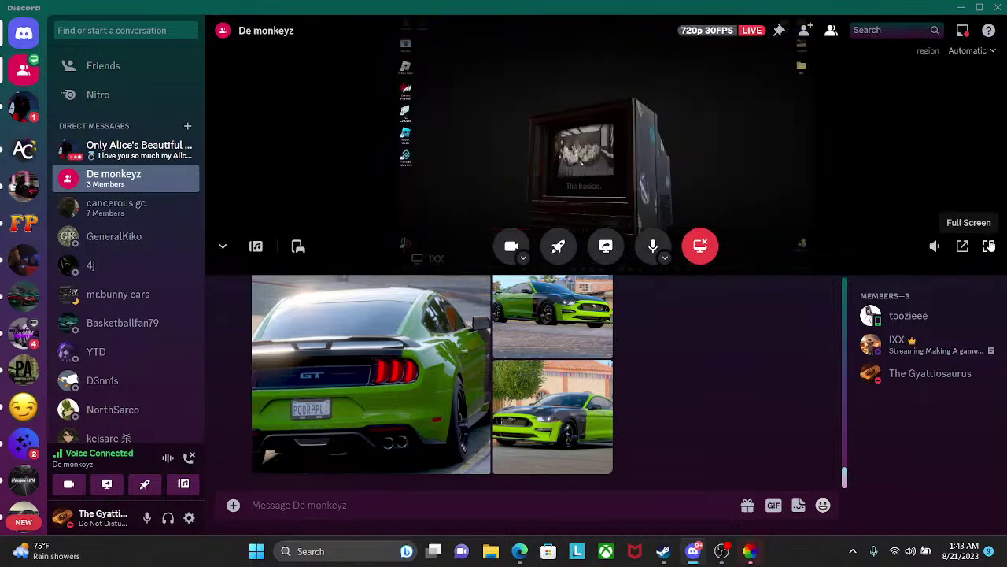
left_click(989, 247)
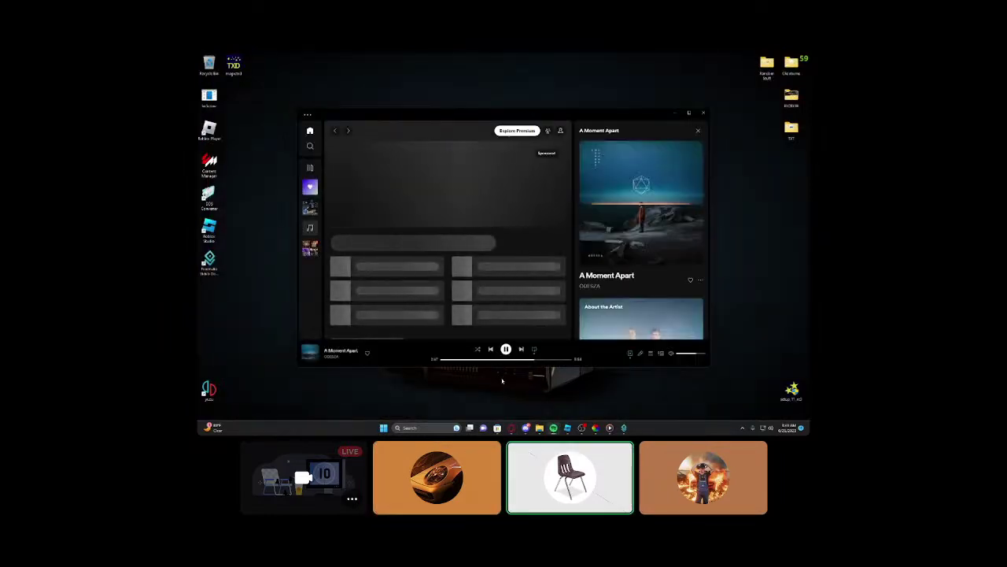
mouse_move(845, 262)
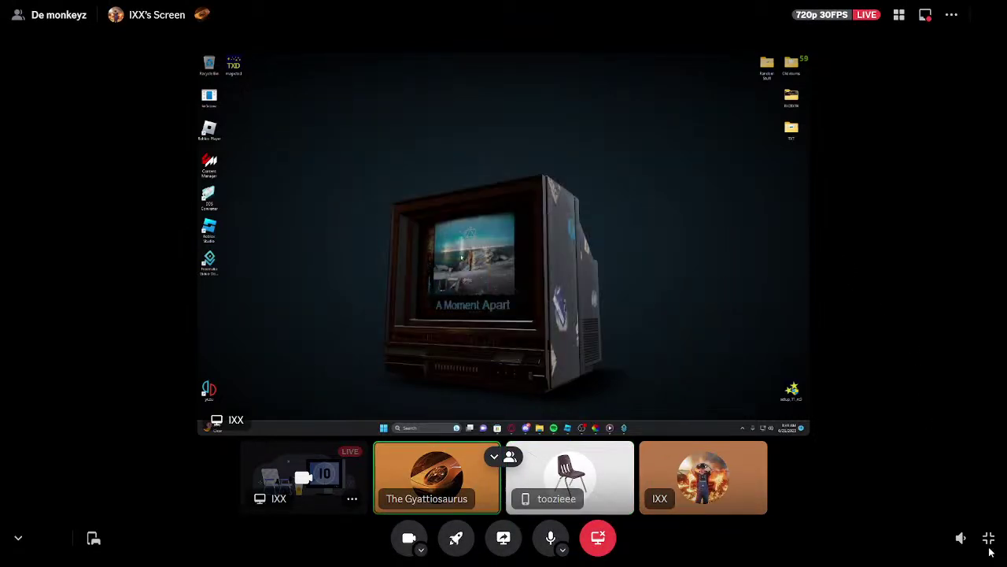
left_click(989, 537)
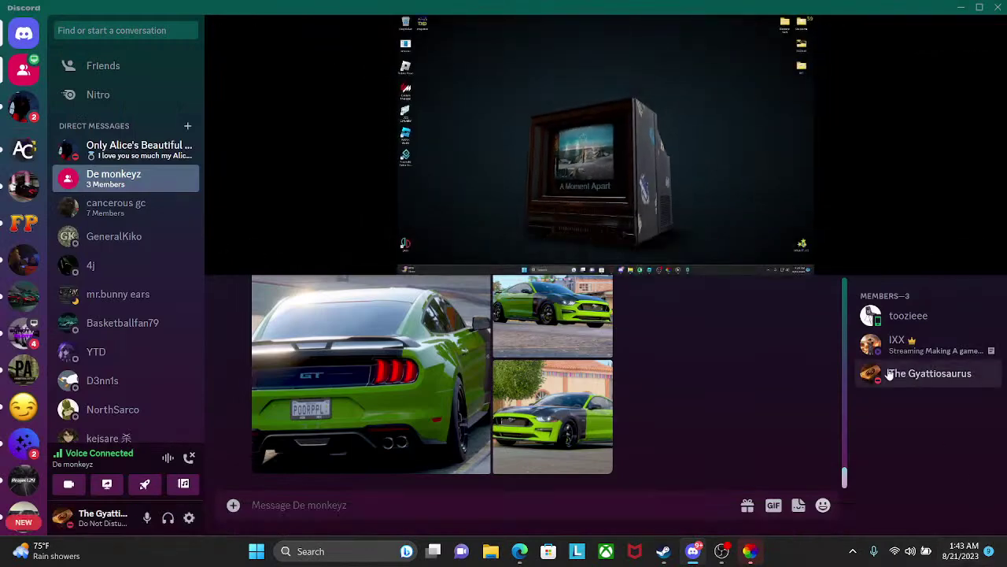
- Minimize Discord and try the Music TV (LQ) and Medusae wallpapers on the cleared desktop
left_click(957, 7)
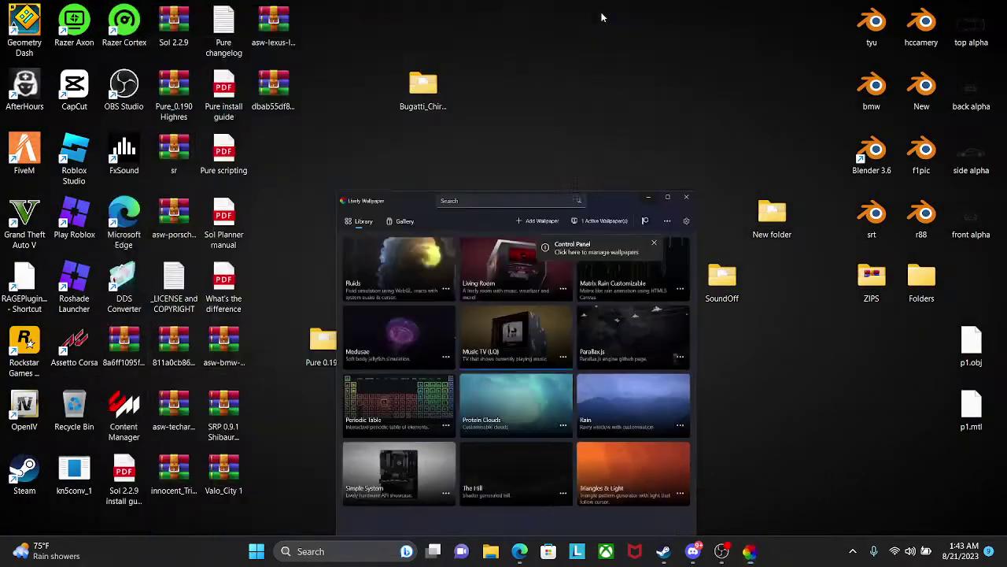
left_click(686, 197)
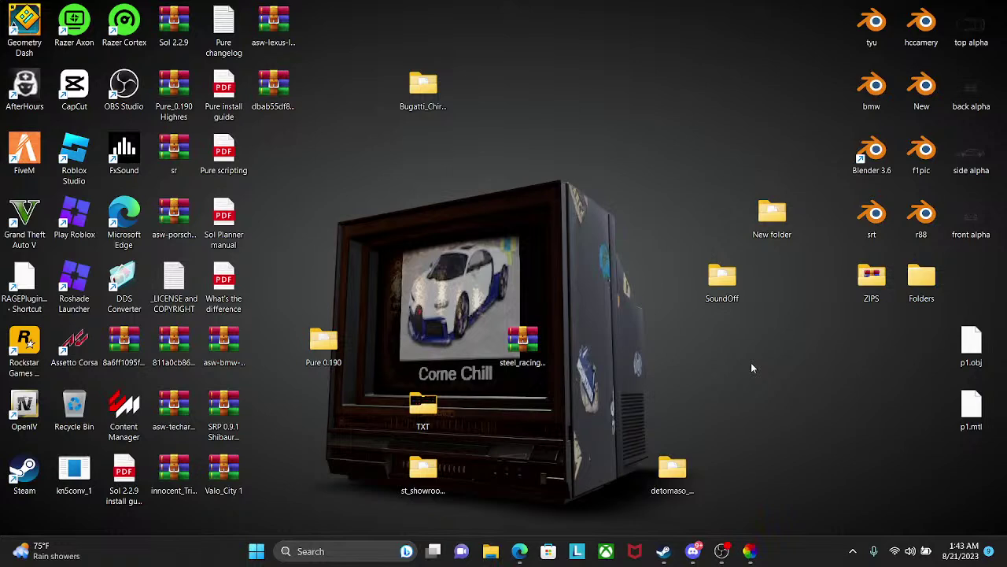
left_click(750, 552)
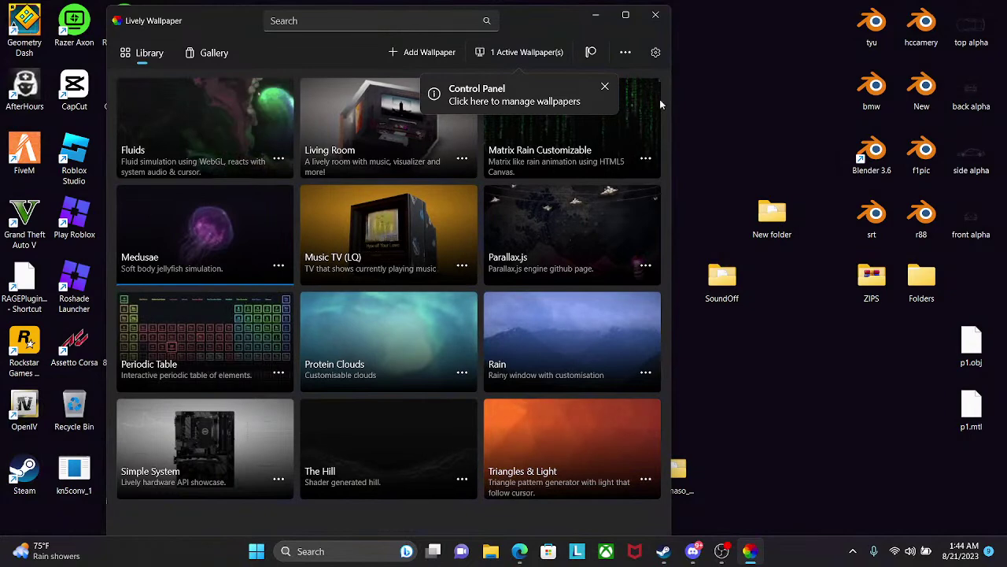
left_click(596, 14)
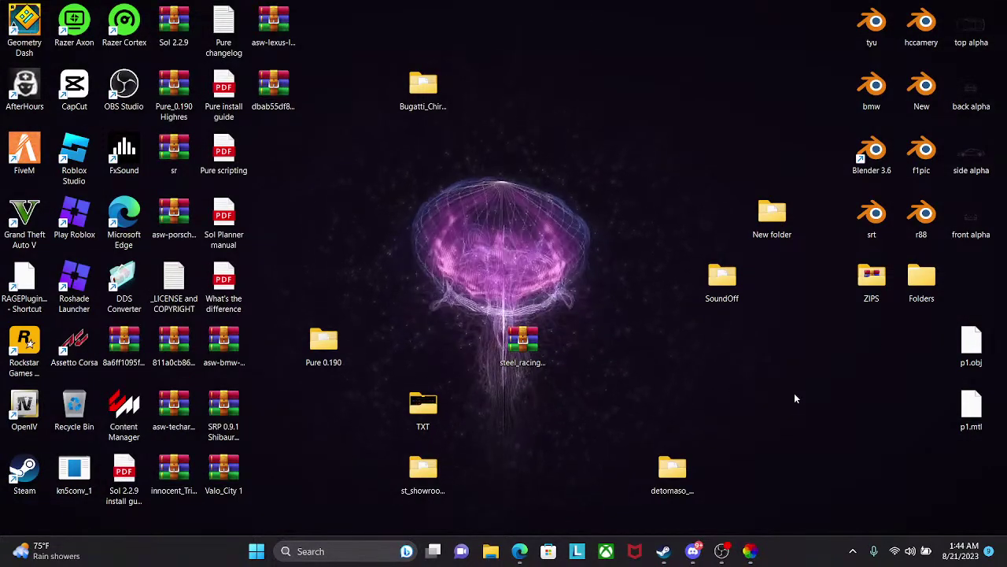
- Try the Parallax.js and Fluids wallpapers, minimizing Lively Wallpaper to view each on the desktop
left_click(749, 551)
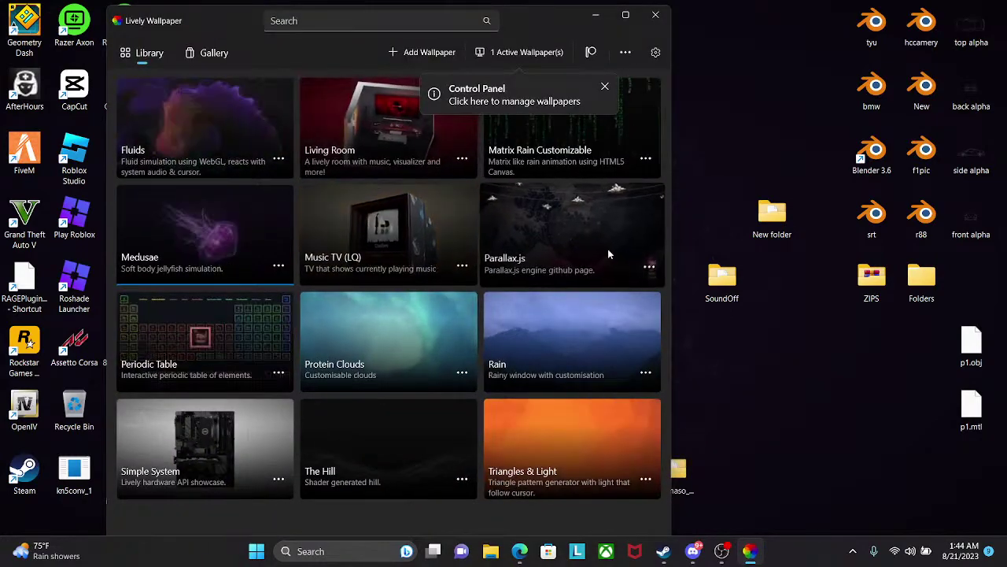
left_click(596, 16)
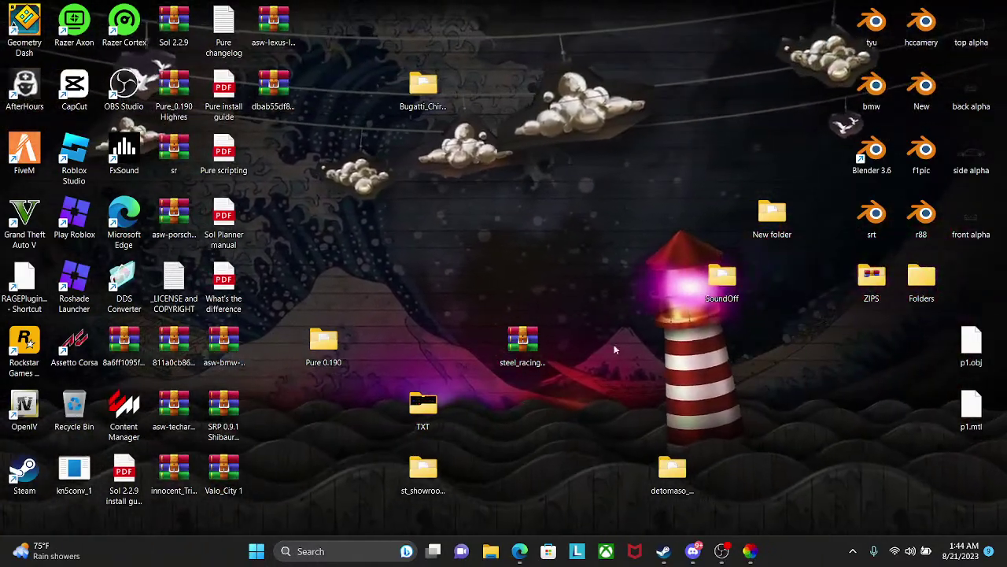
left_click(750, 551)
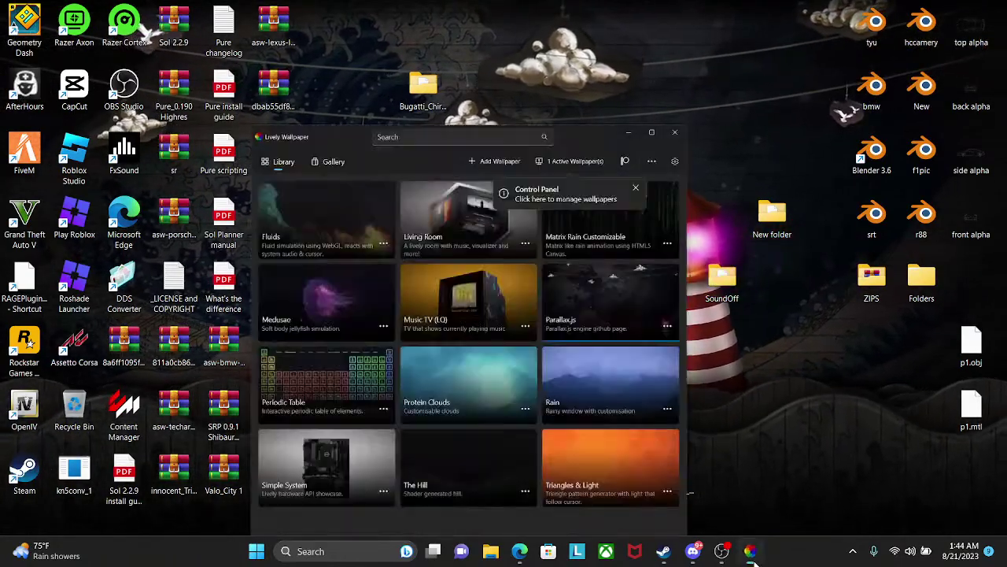
left_click(205, 126)
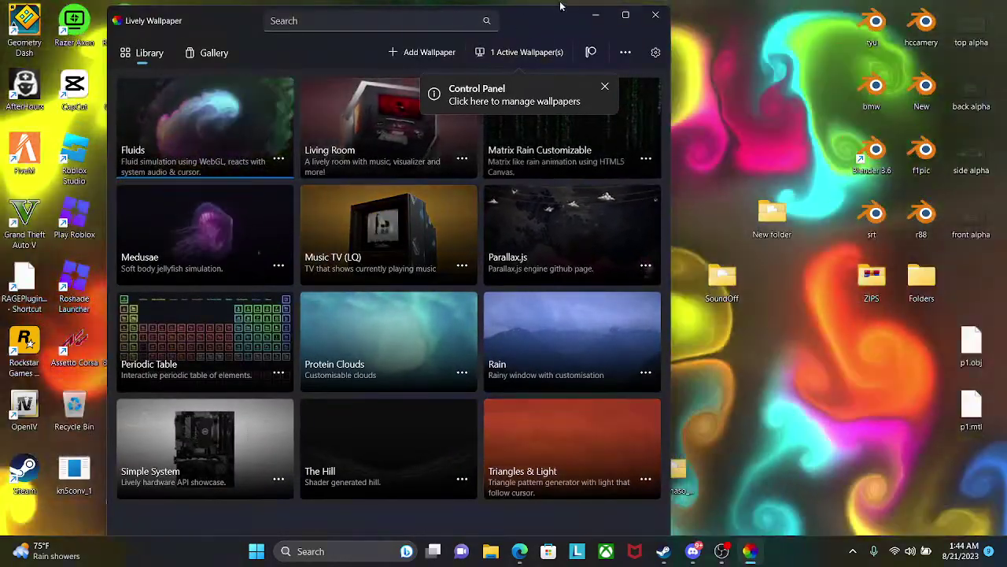
left_click(596, 14)
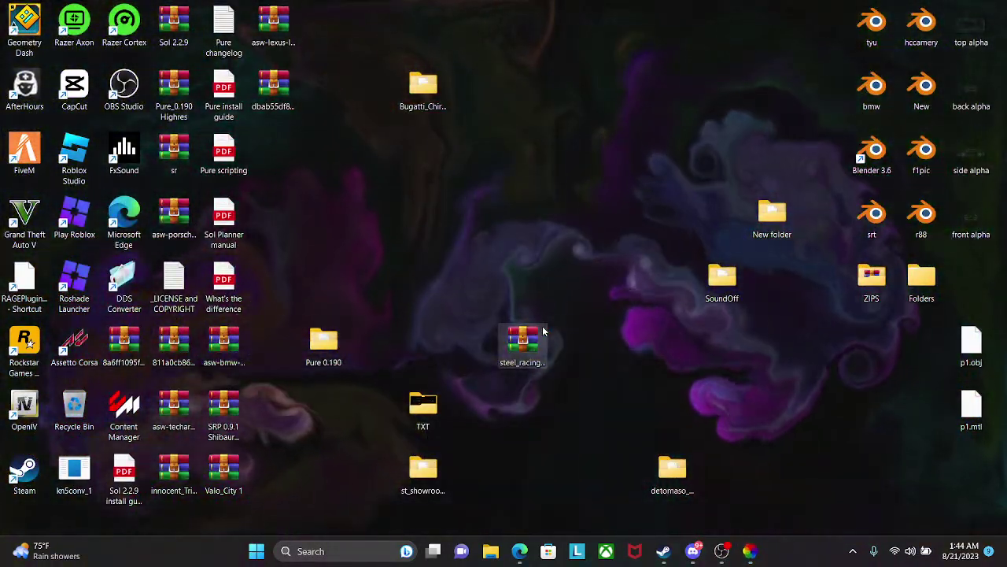
mouse_move(543, 330)
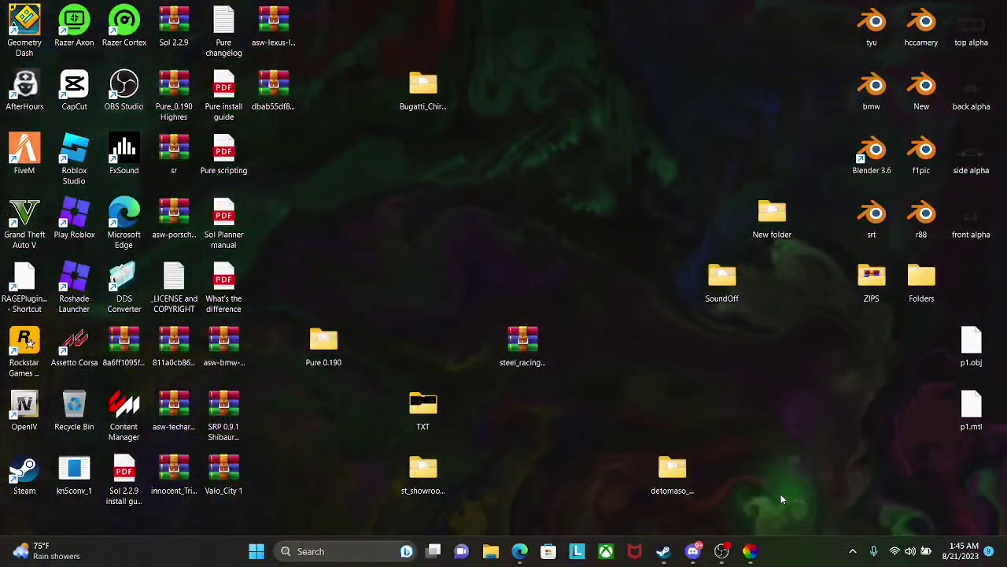
- Apply the Living Room wallpaper and minimize Lively Wallpaper to view it on the desktop
left_click(750, 550)
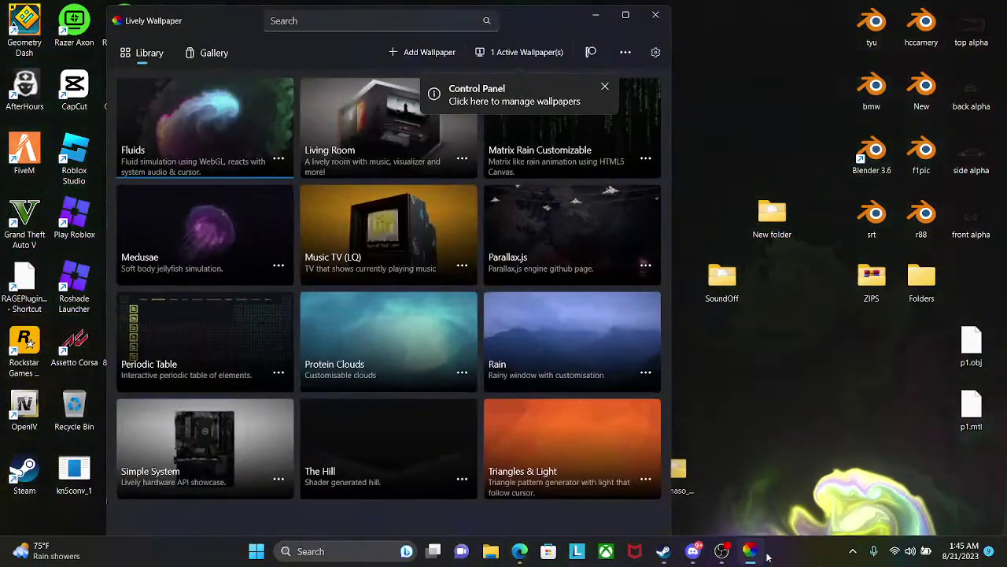
left_click(349, 142)
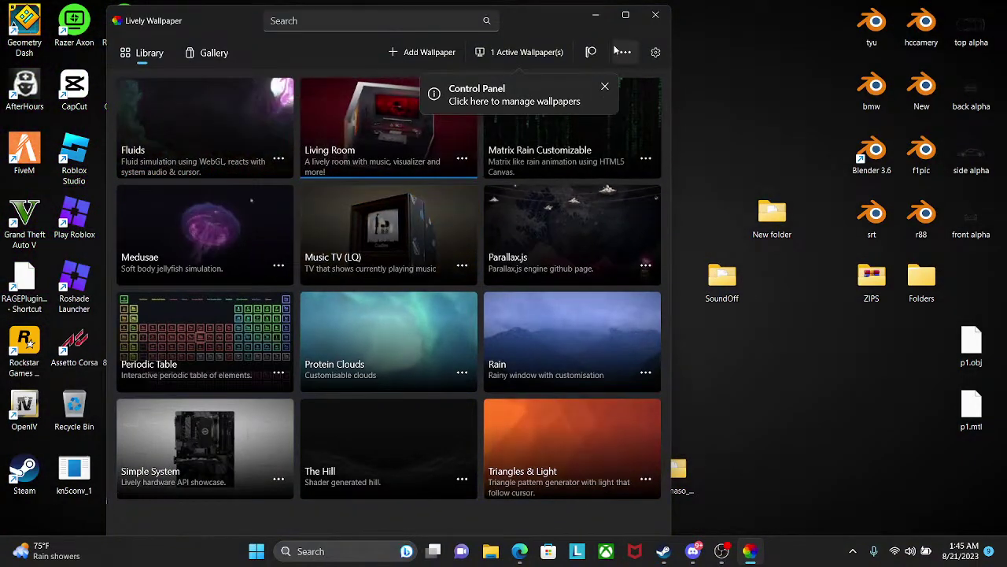
left_click(596, 15)
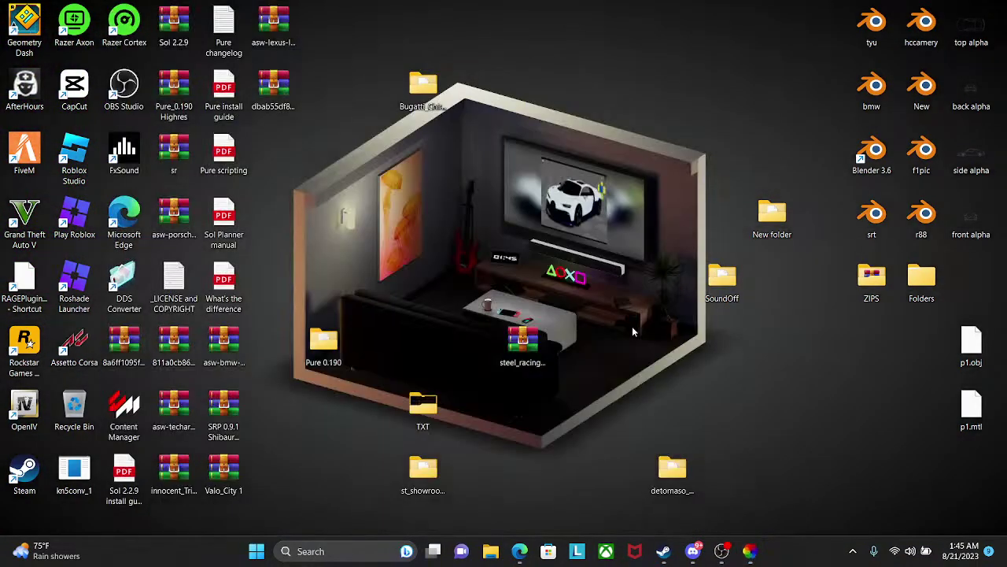
right_click(546, 264)
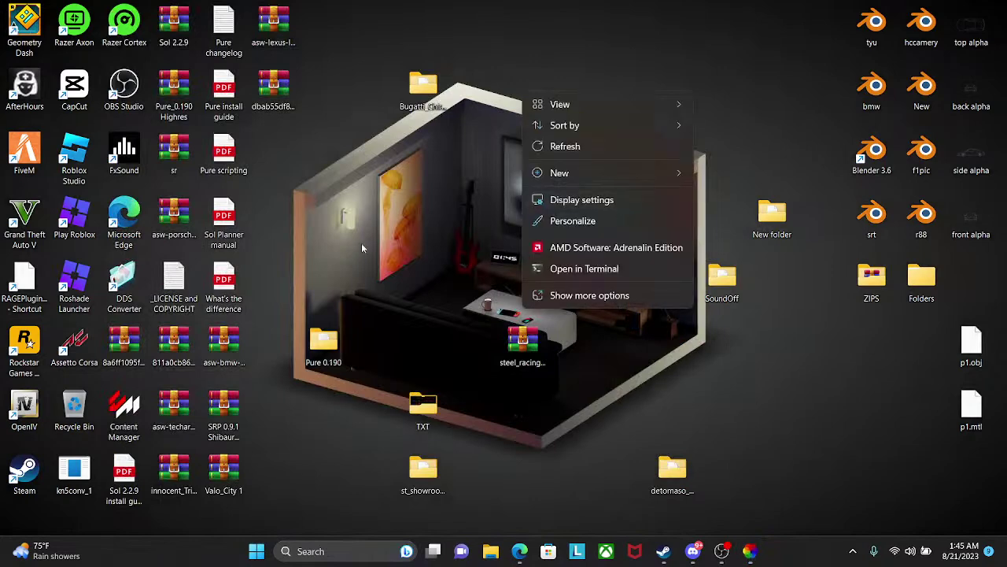
left_click(422, 301)
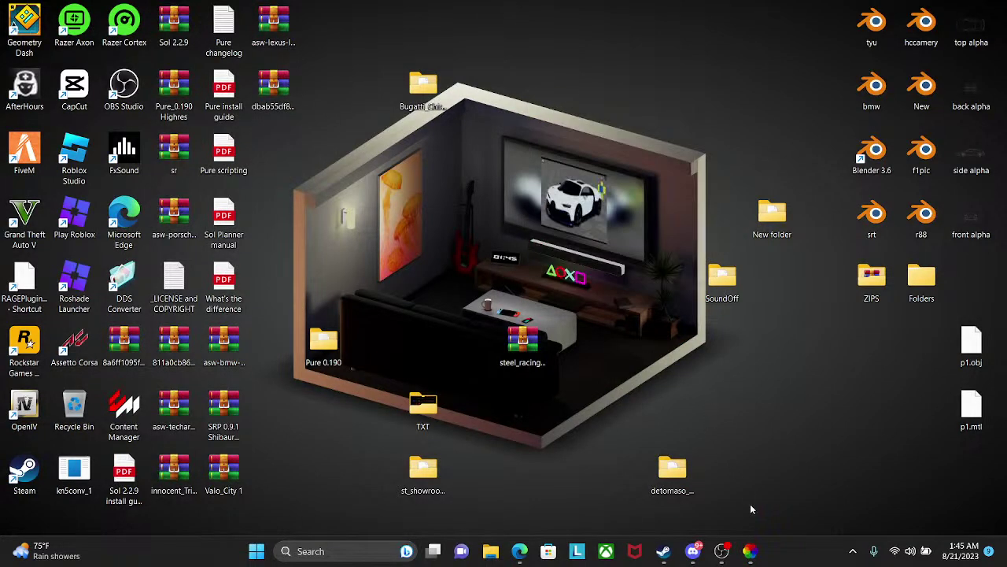
- Apply The Hill wallpaper in Lively Wallpaper and minimize the window to view it on the desktop
left_click(749, 551)
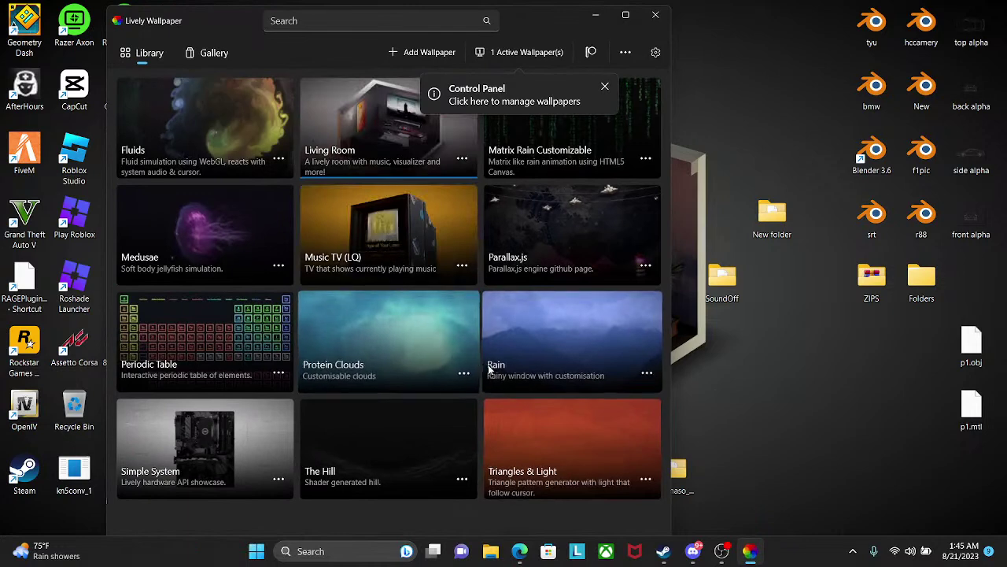
left_click(429, 52)
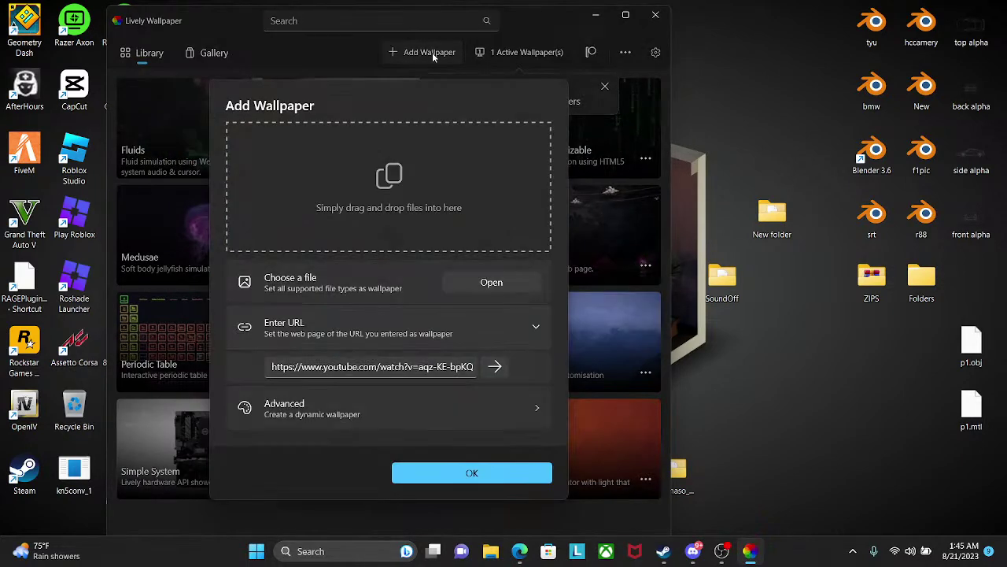
left_click(480, 474)
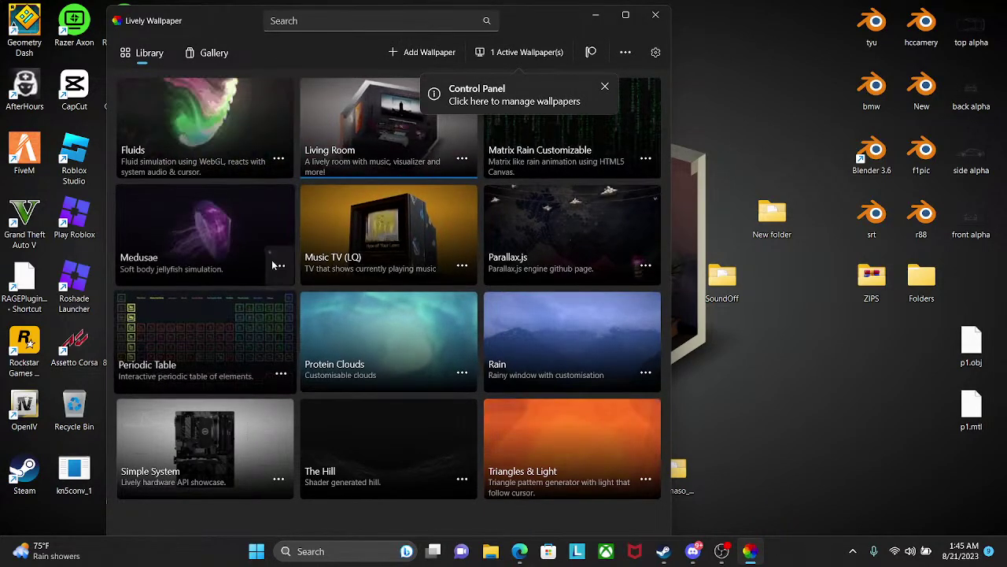
left_click(368, 455)
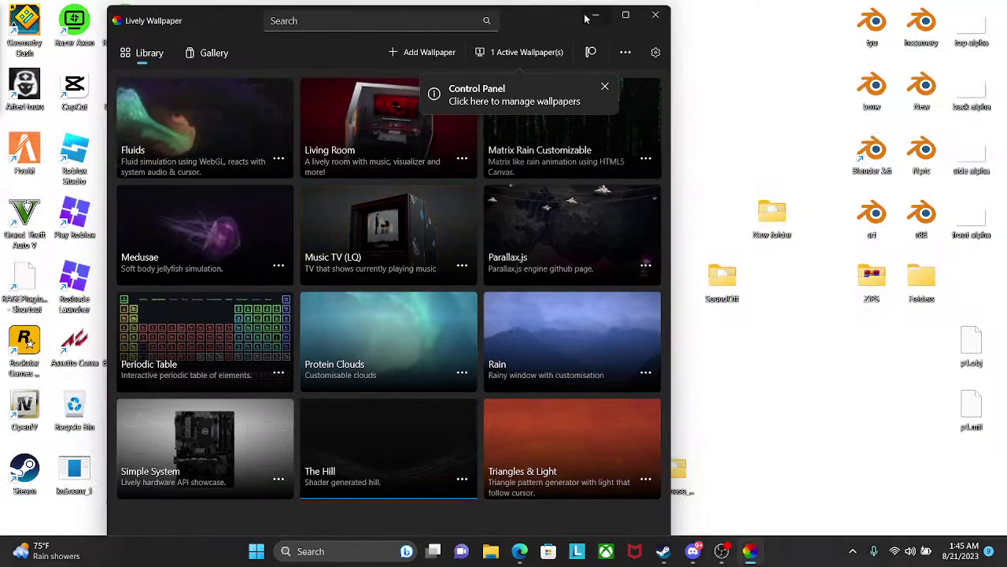
left_click(596, 15)
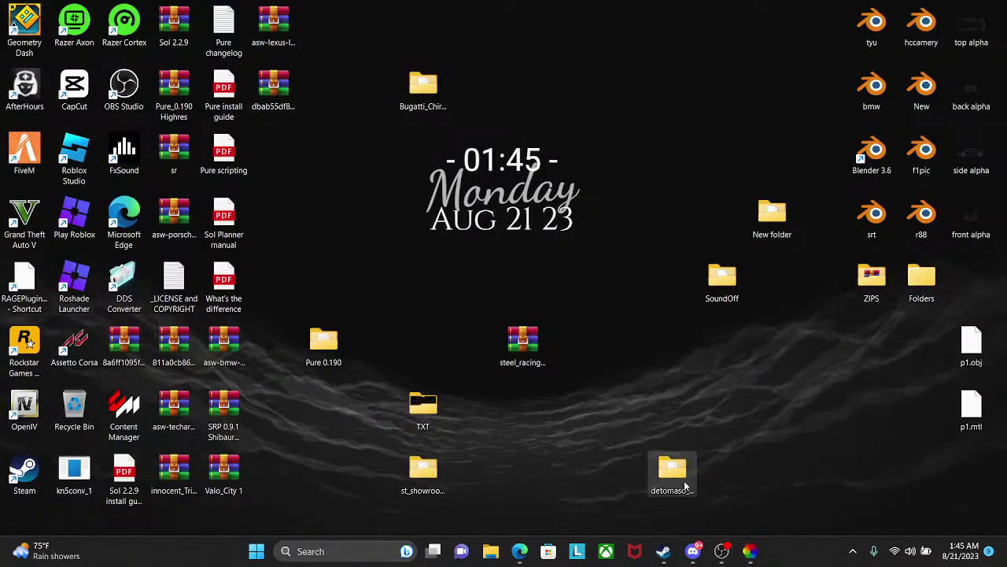
- Apply the Matrix Rain Customizable wallpaper and minimize Lively Wallpaper to view it on the desktop
left_click(754, 551)
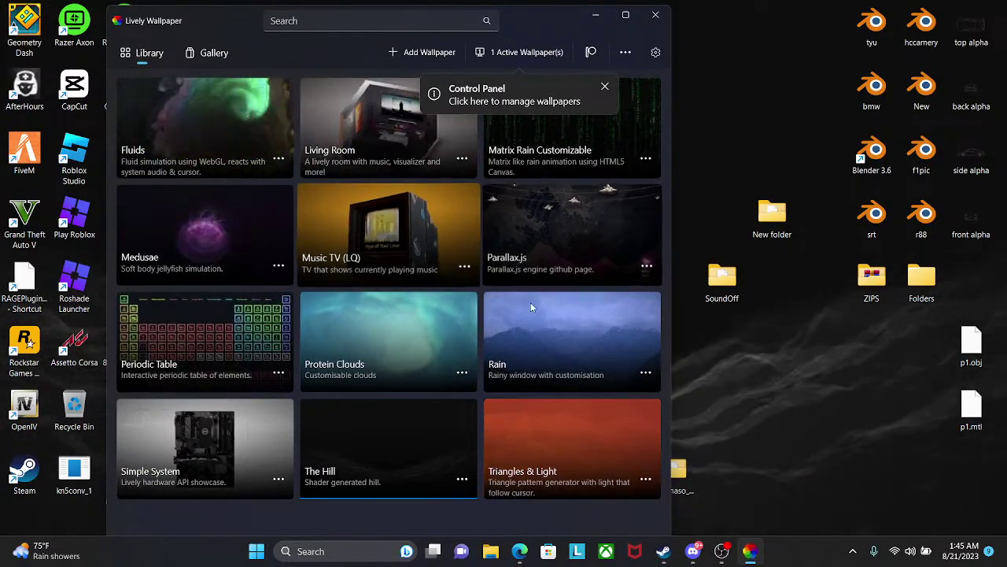
left_click(588, 133)
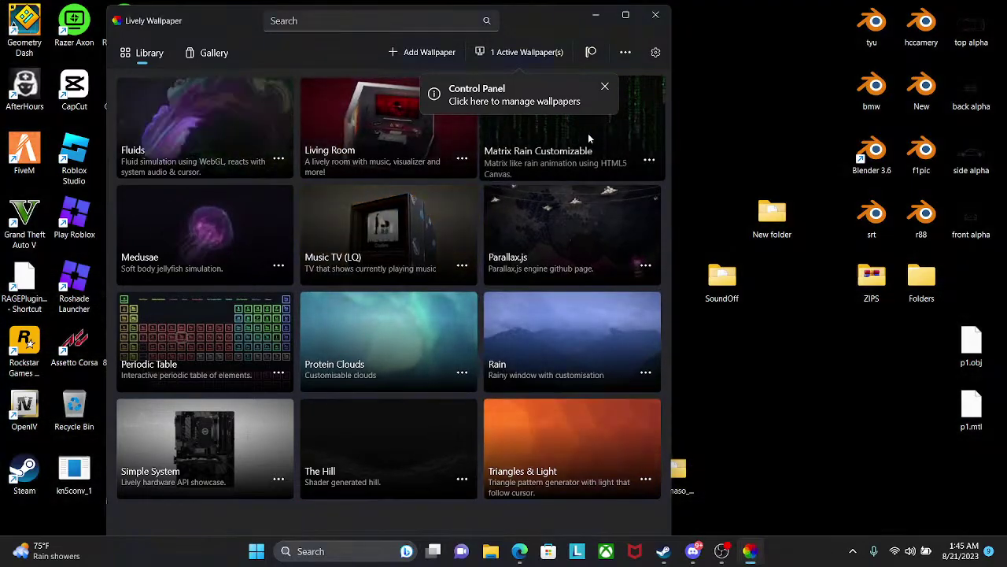
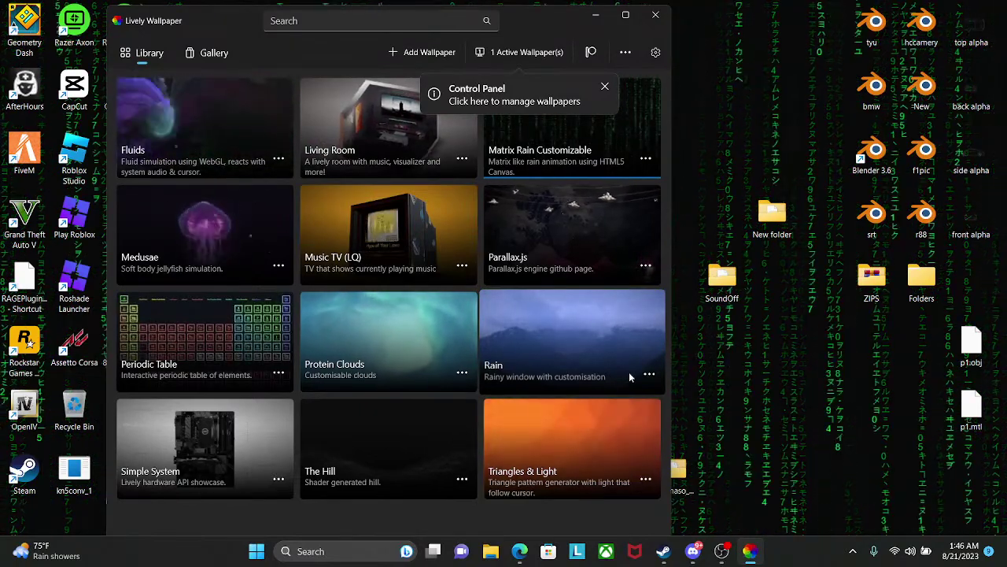
left_click(596, 15)
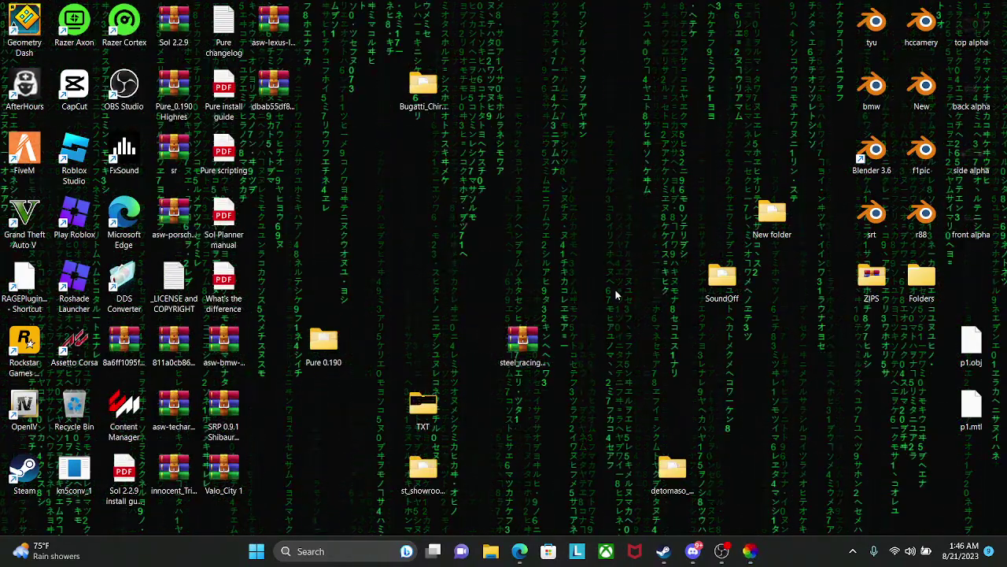
- Switch to Discord and look through the De monkeyz chat images, the direct message list and the shared screen
left_click(691, 553)
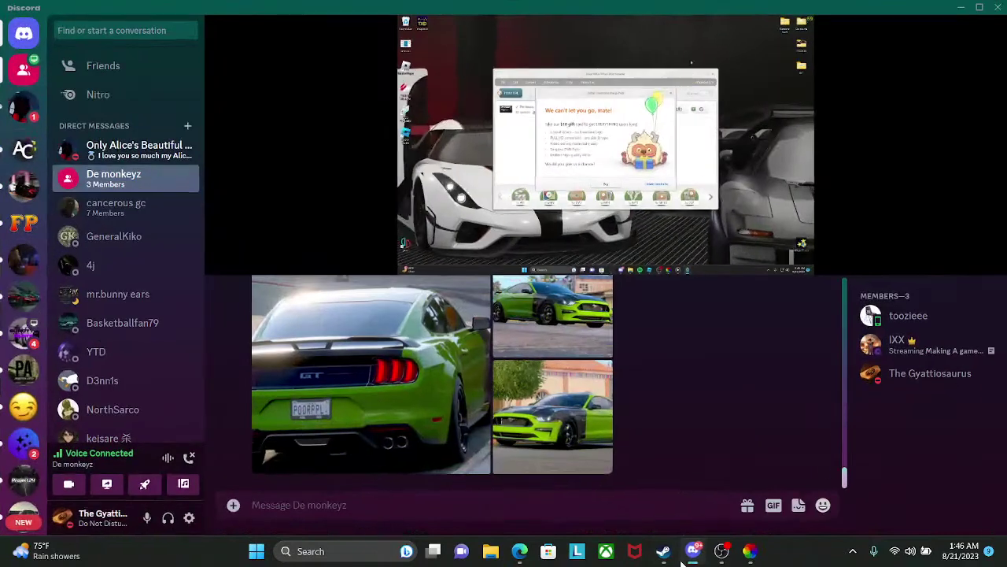
mouse_move(674, 234)
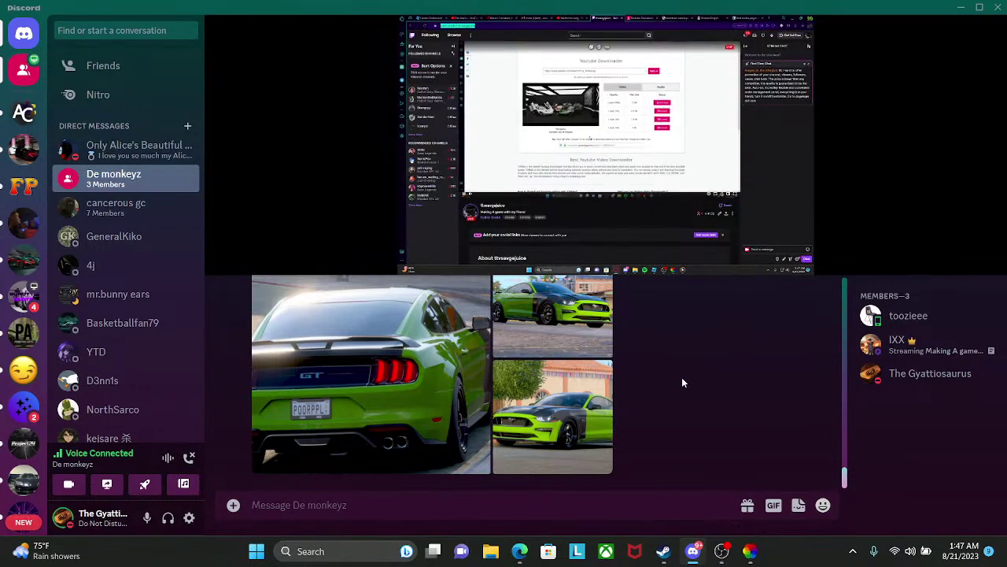
scroll(663, 397, "up", 15)
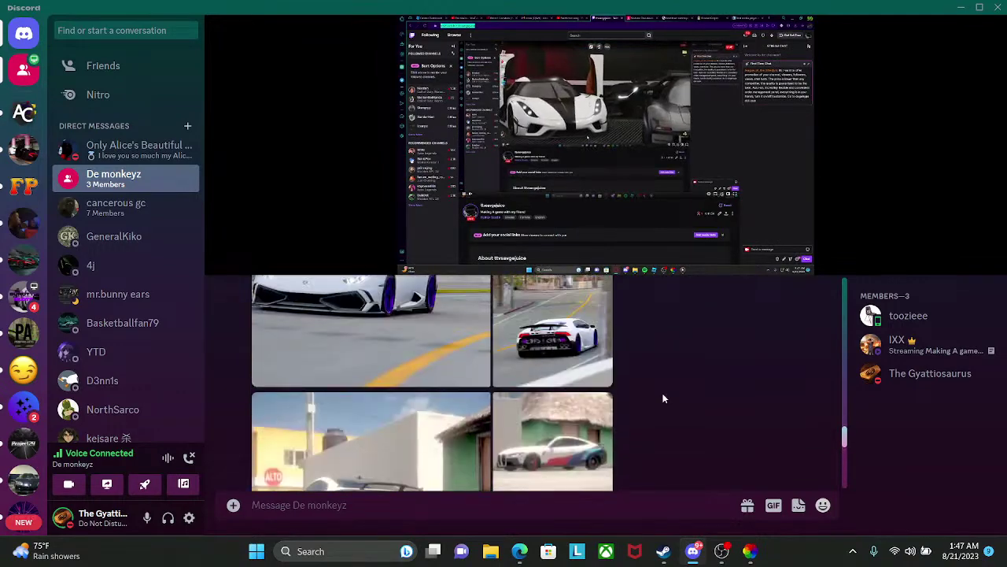
scroll(663, 398, "down", 12)
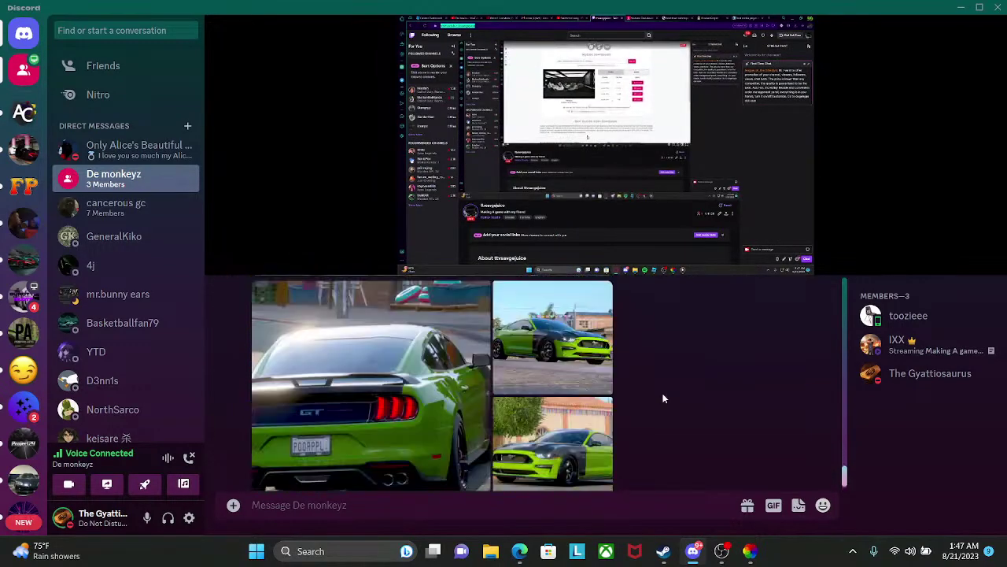
scroll(142, 335, "down", 10)
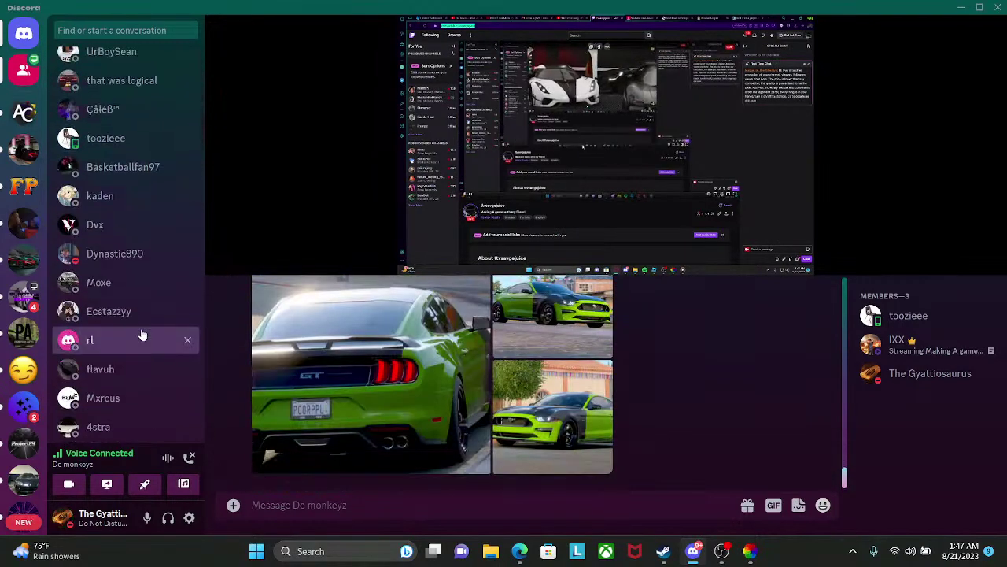
scroll(142, 334, "up", 8)
scroll(141, 334, "up", 3)
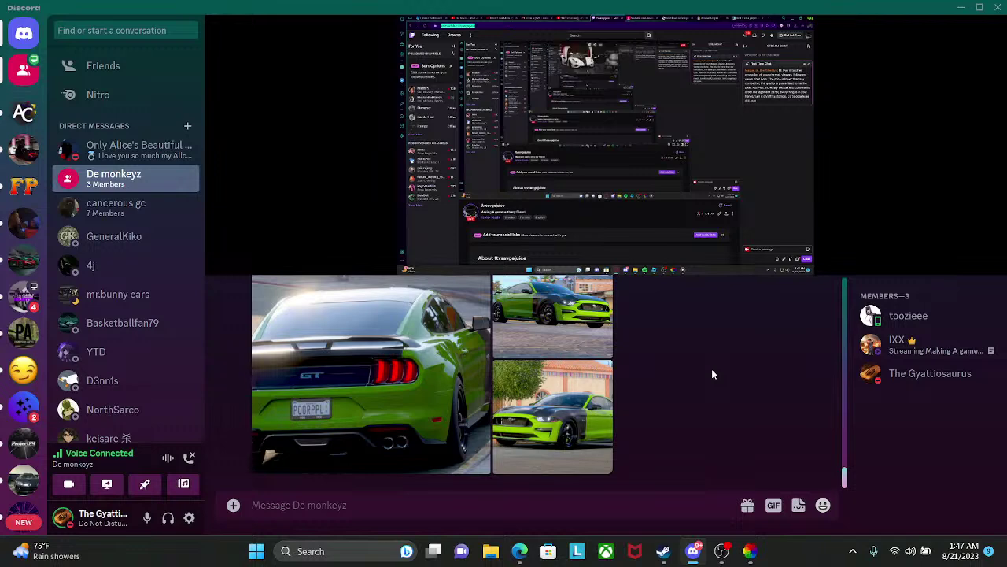
scroll(700, 382, "up", 2)
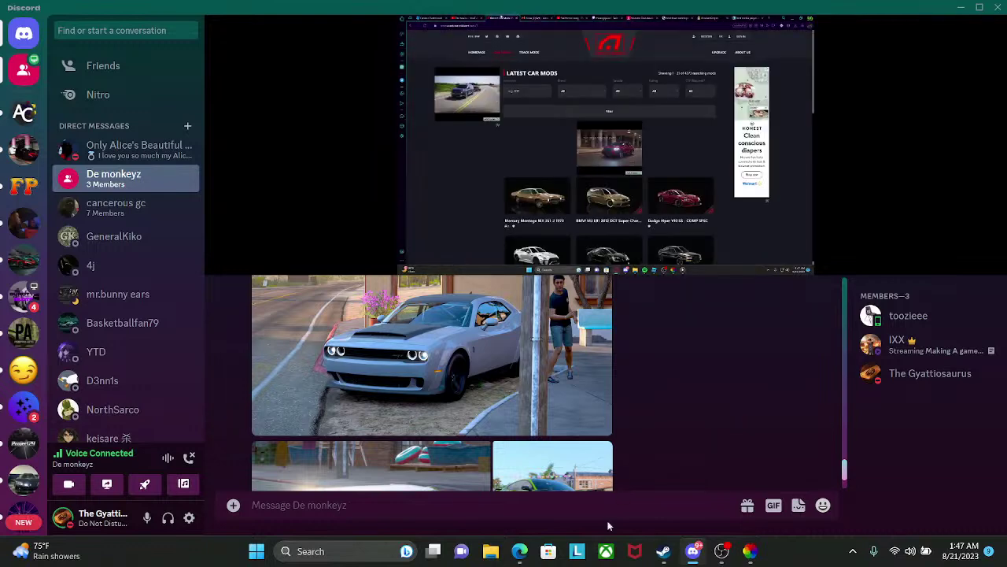
mouse_move(694, 537)
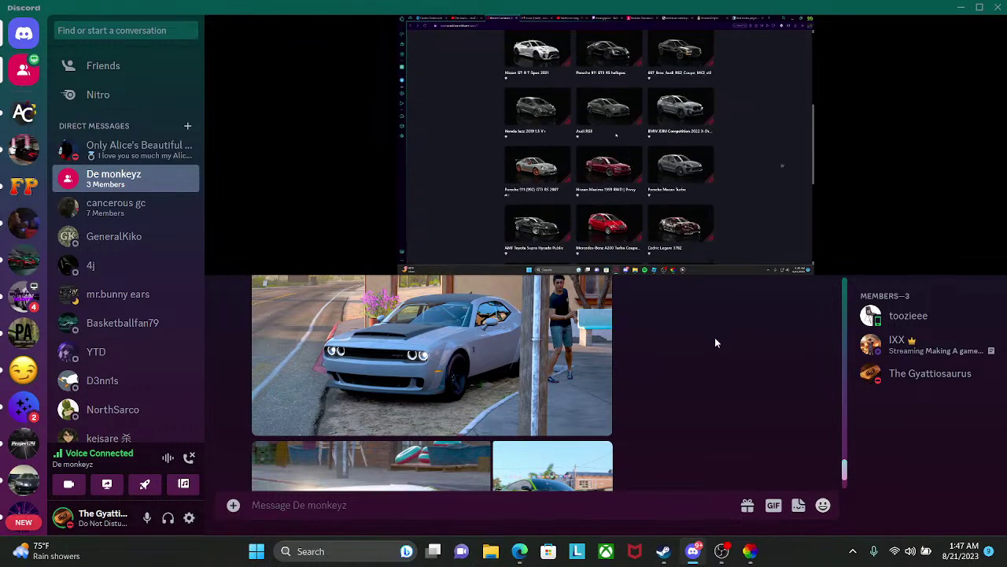
mouse_move(714, 337)
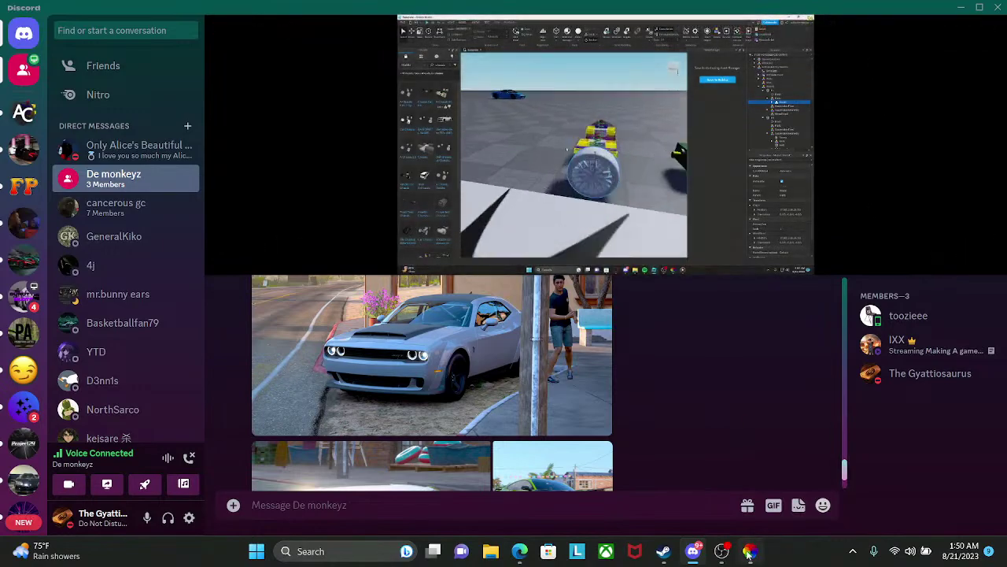
mouse_move(749, 555)
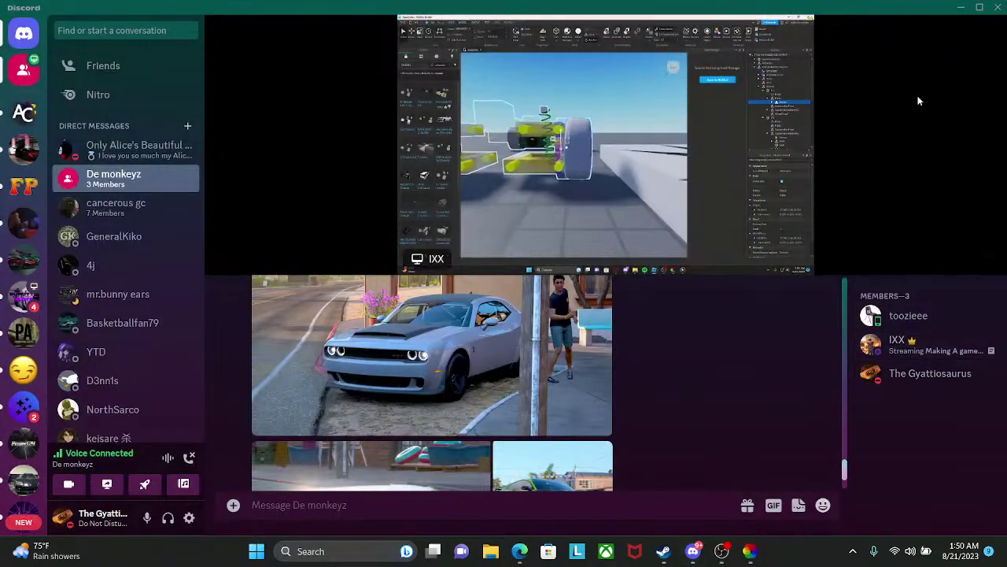
- Minimize Discord to glance at the desktop, return to it and look through the latest chat images and the server list
left_click(963, 7)
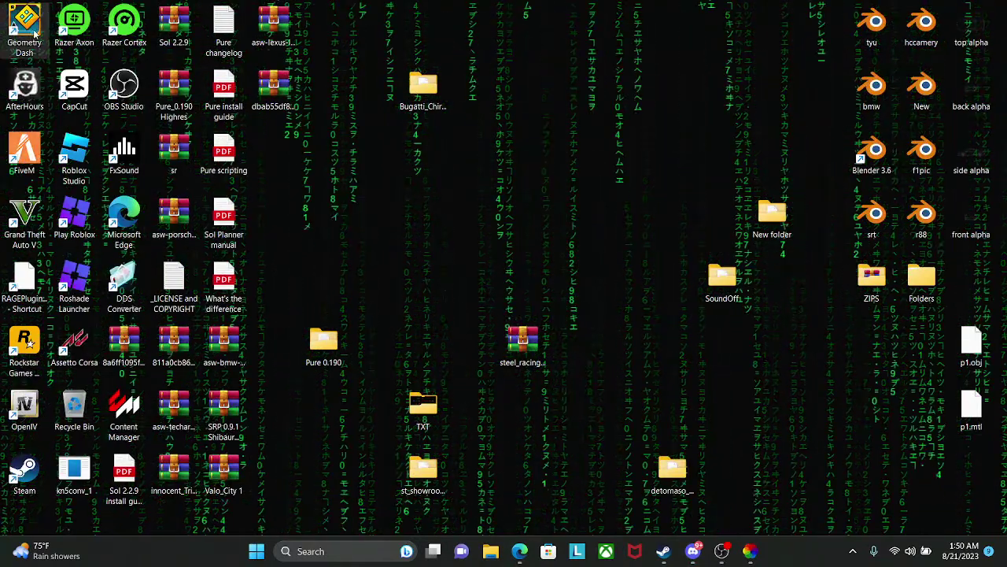
left_click(693, 551)
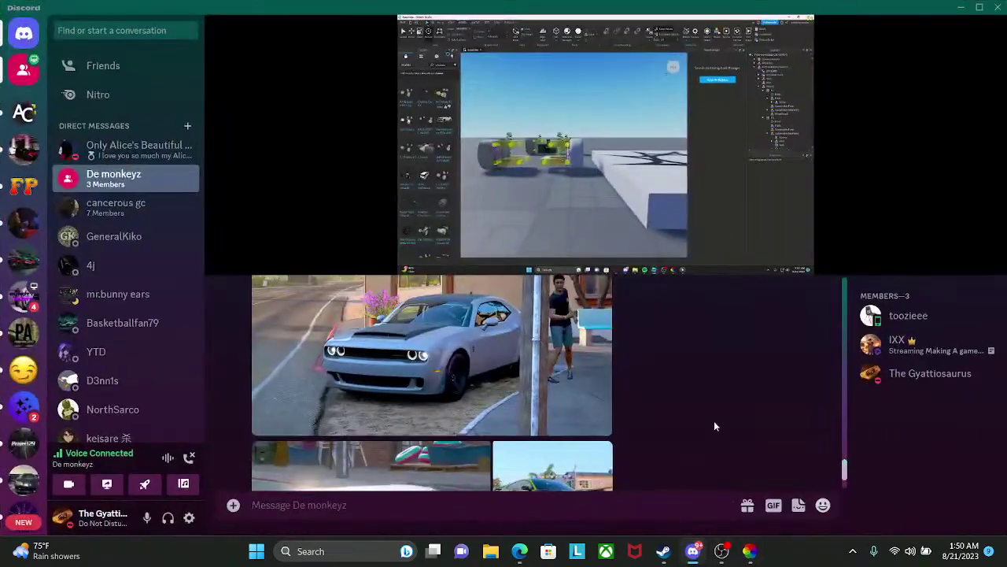
scroll(714, 426, "down", 3)
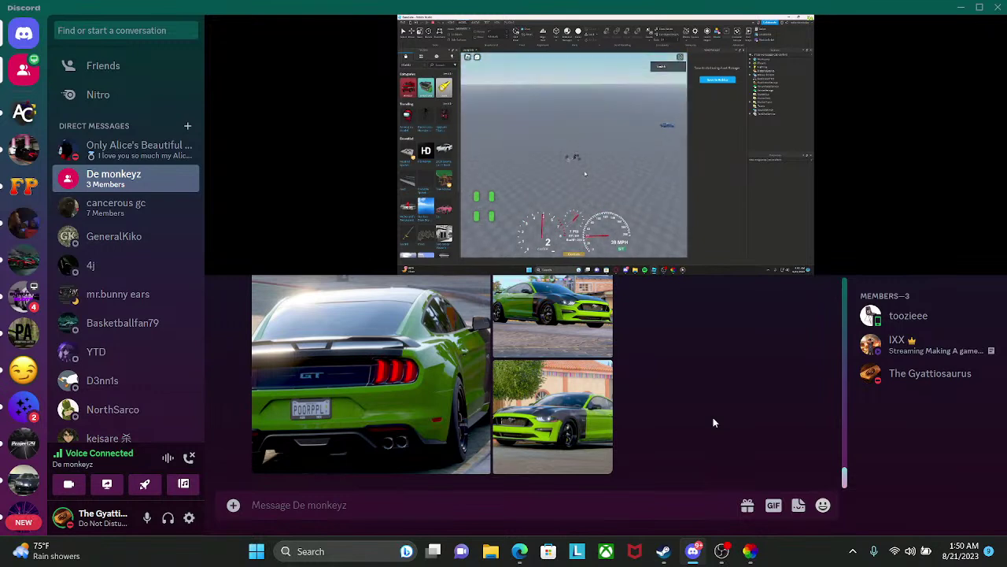
scroll(3, 271, "down", 5)
scroll(3, 272, "down", 10)
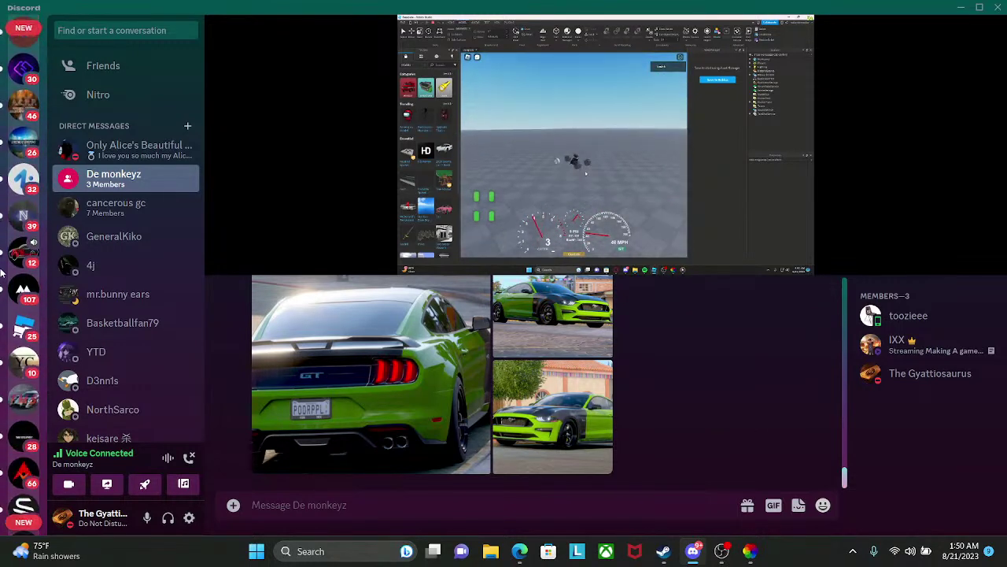
scroll(4, 272, "down", 8)
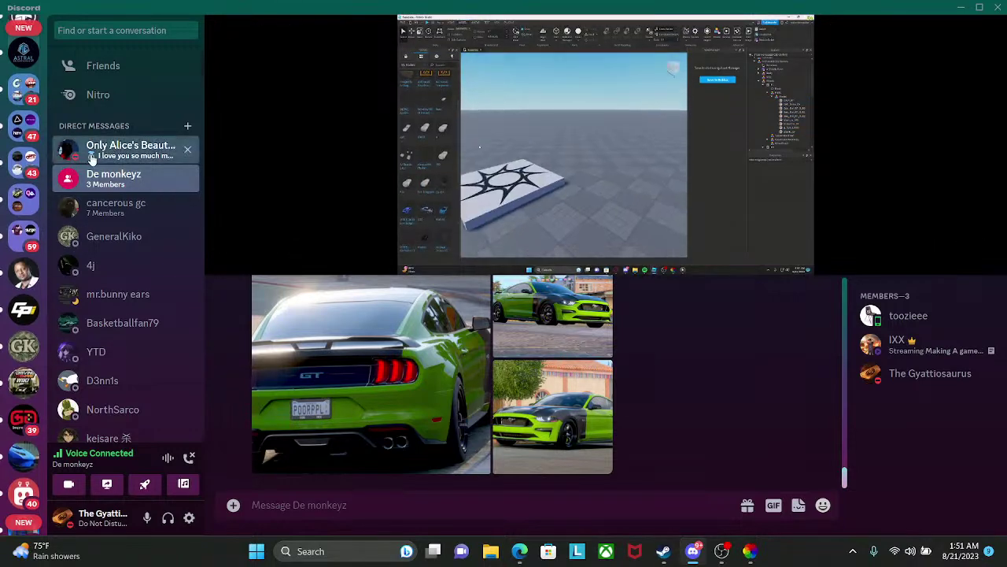
- Open the direct conversation containing the dealership file and save Dealership_system.rbxm to the Downloads folder
left_click(134, 149)
scroll(638, 368, "up", 10)
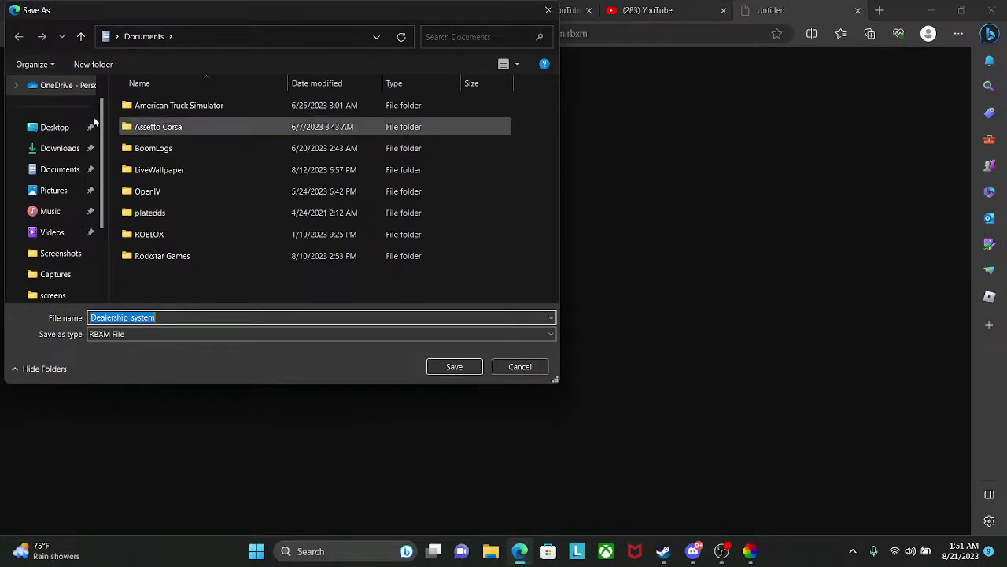
left_click(60, 148)
left_click(454, 367)
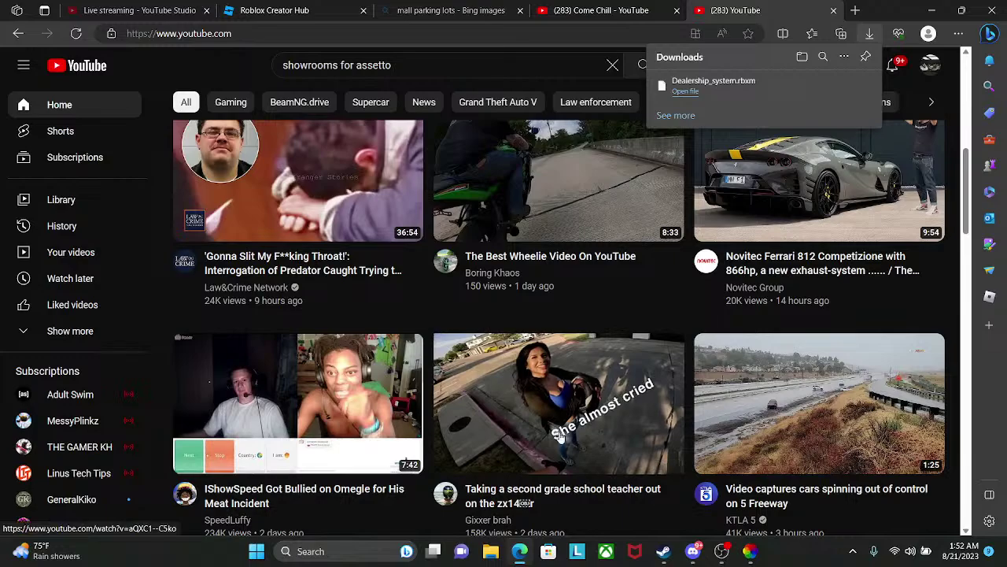
- Browse the recommended videos on the YouTube home feed
scroll(740, 472, "down", 2)
scroll(732, 368, "down", 3)
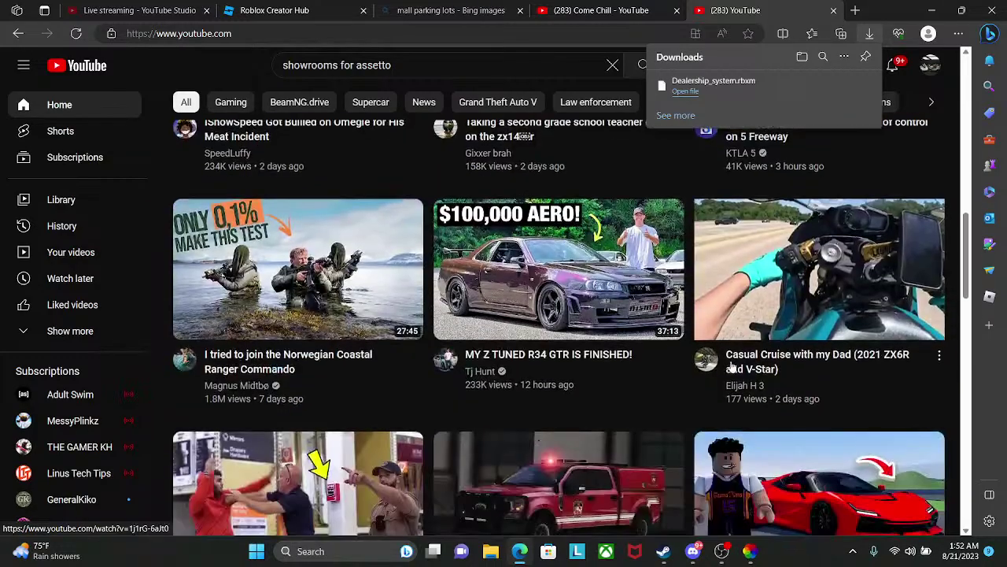
scroll(734, 367, "up", 10)
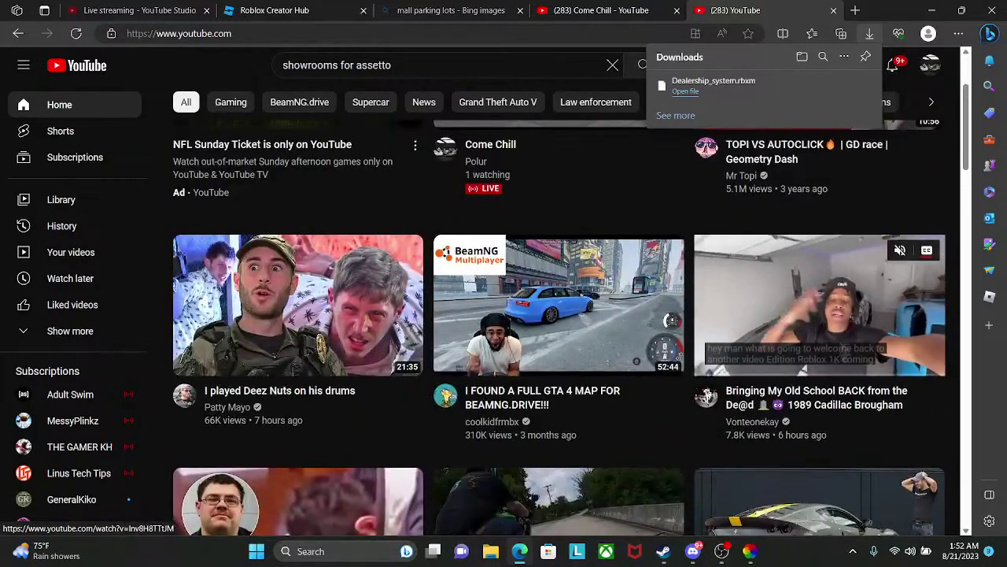
scroll(732, 362, "down", 7)
scroll(732, 362, "down", 6)
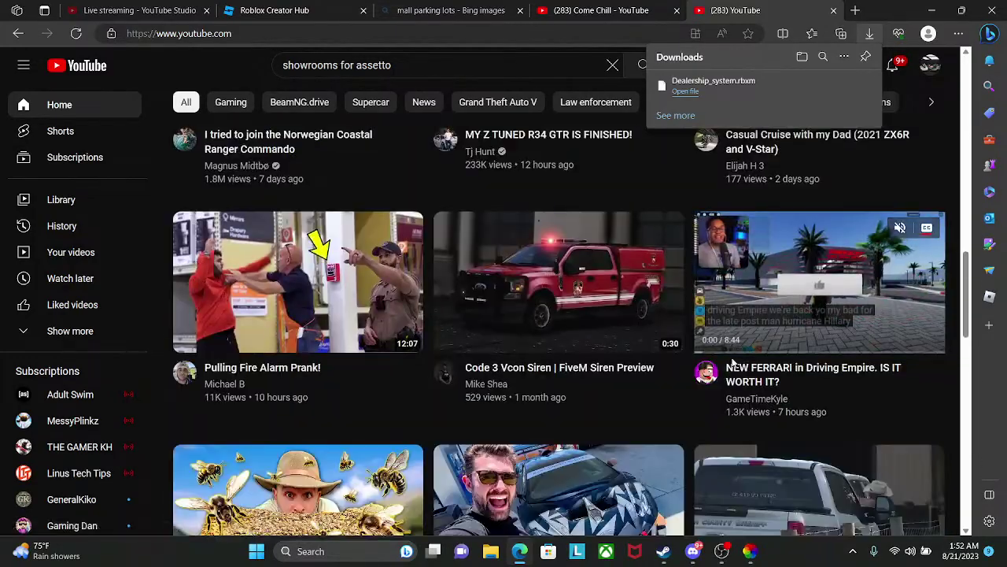
scroll(732, 362, "down", 4)
scroll(732, 359, "down", 8)
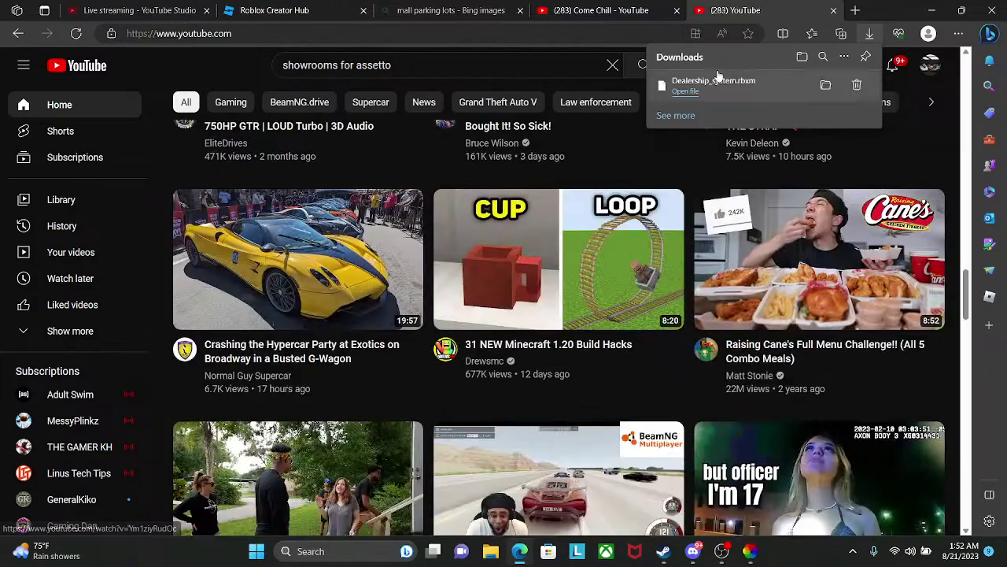
- Switch to Discord and read the newest messages in the direct conversation about the dealership file
left_click(693, 554)
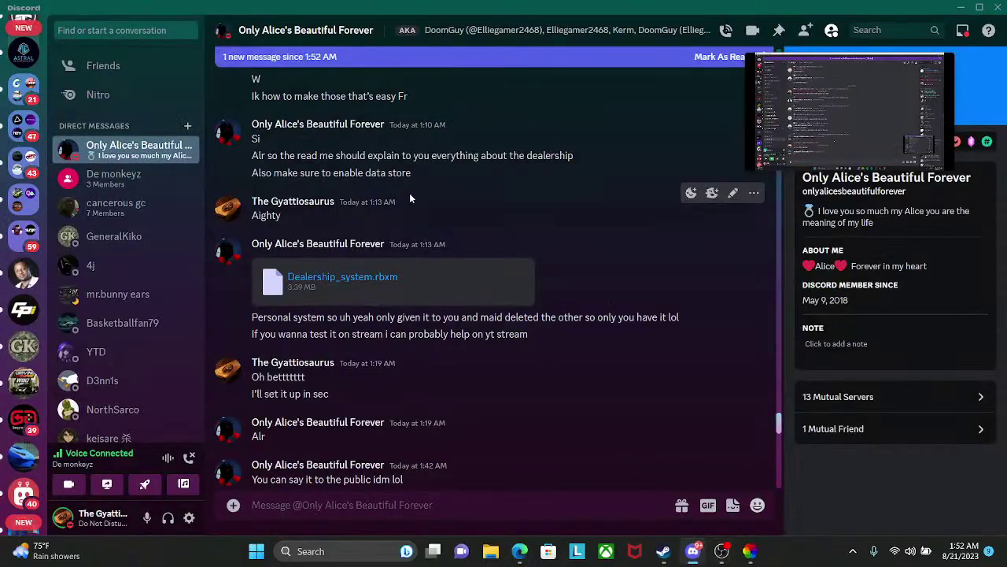
scroll(431, 378, "down", 8)
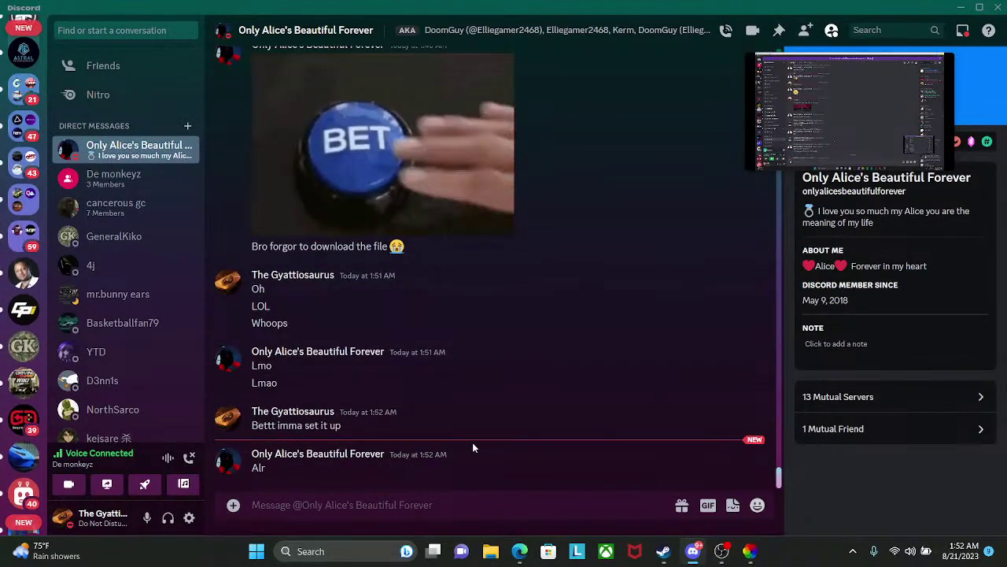
left_click(547, 553)
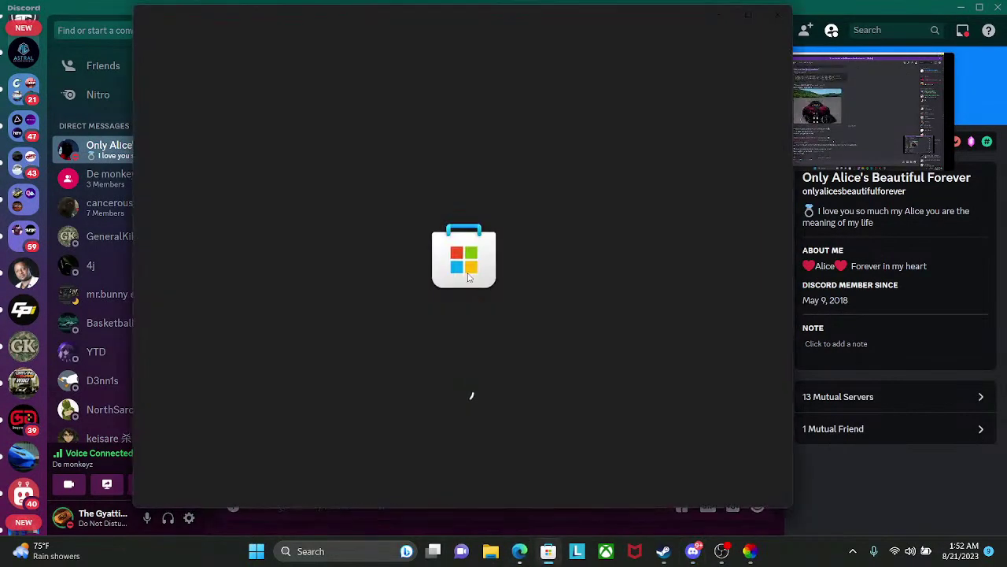
left_click(785, 11)
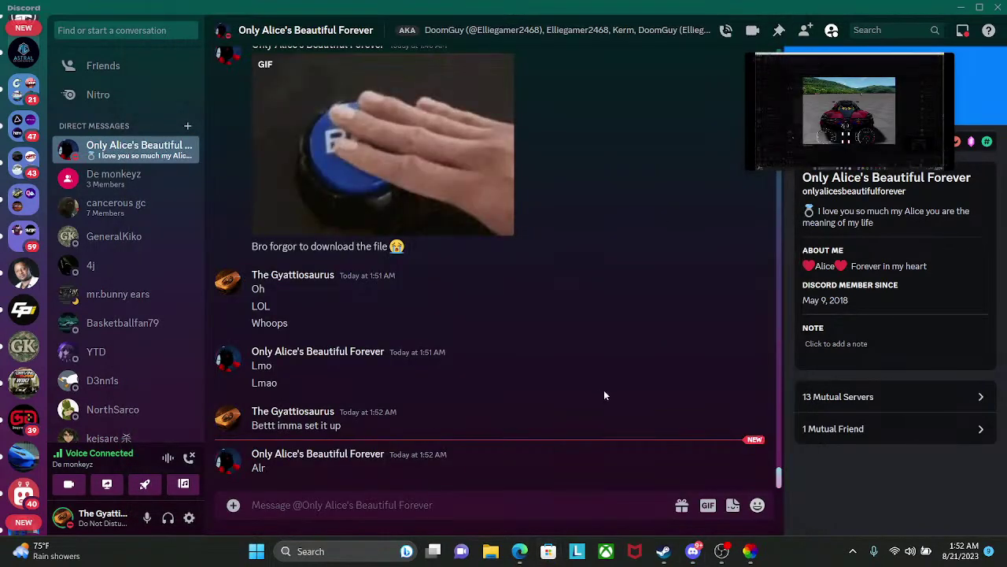
- Switch to the Edge window and load roblox.com in the Creator Hub tab
left_click(519, 552)
left_click(319, 11)
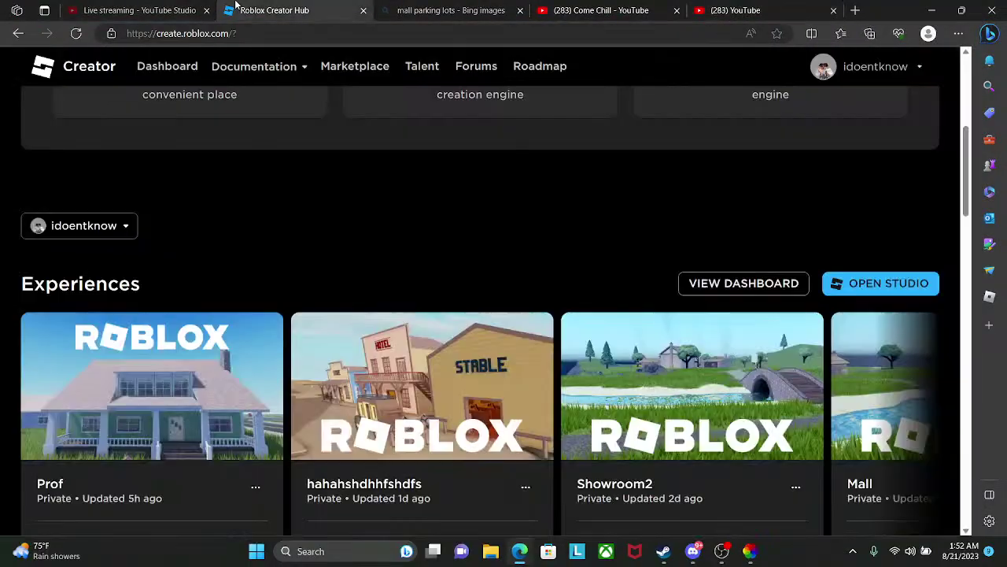
left_click(319, 28)
type("f")
key("BackSpace")
type("r")
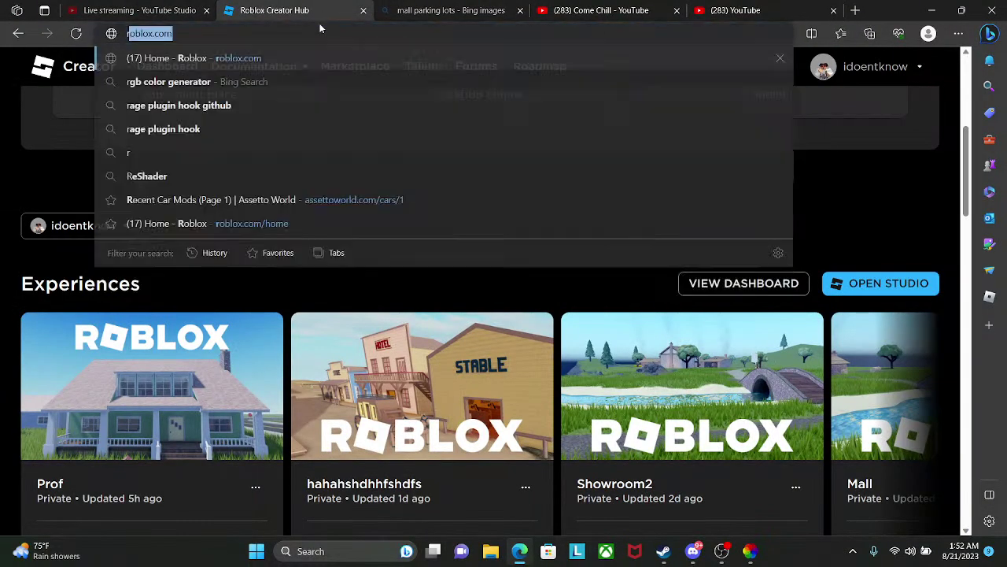
key("Return")
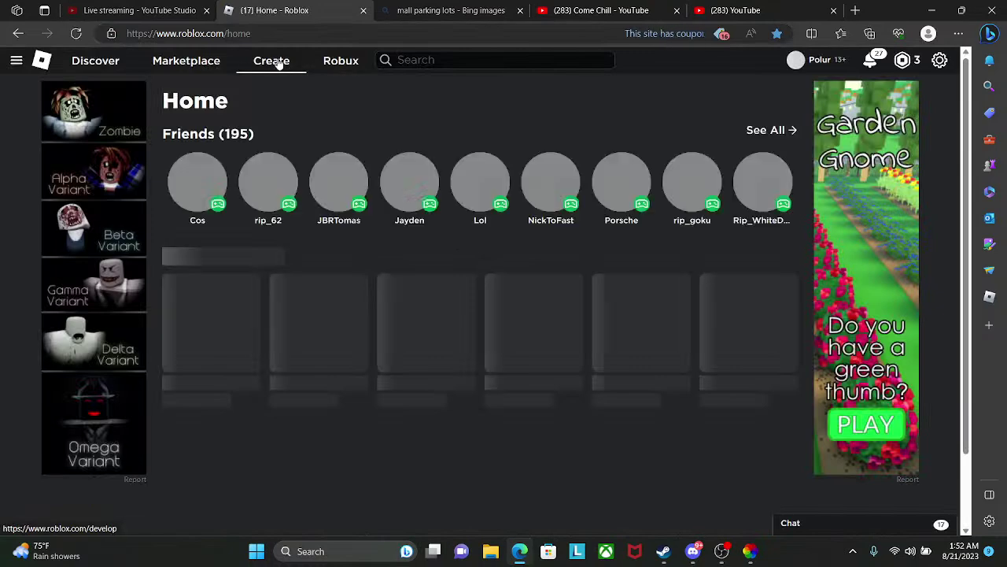
- Go to the Roblox Creator Hub and launch Roblox Studio from the Experiences section
left_click(276, 63)
scroll(546, 168, "down", 5)
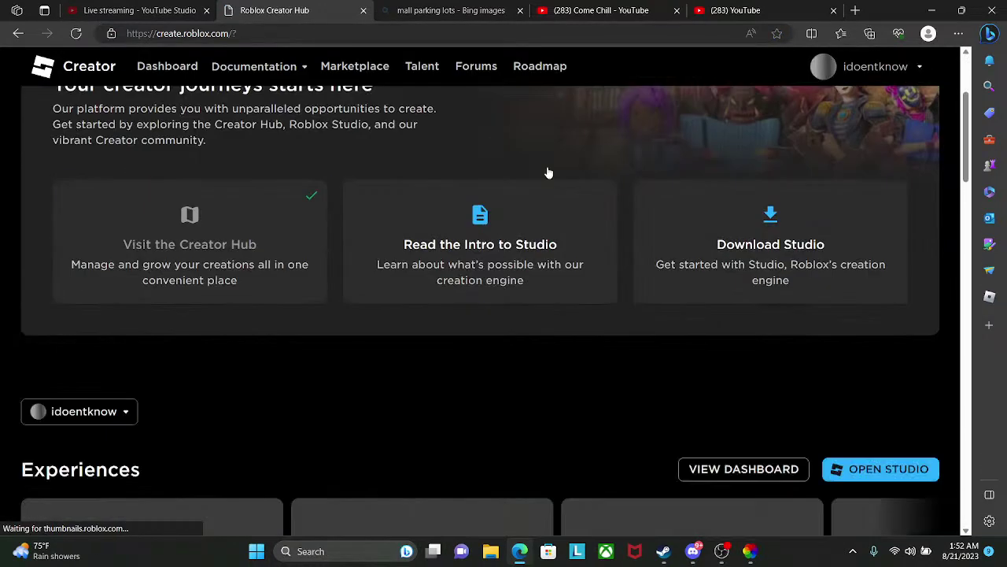
left_click(903, 284)
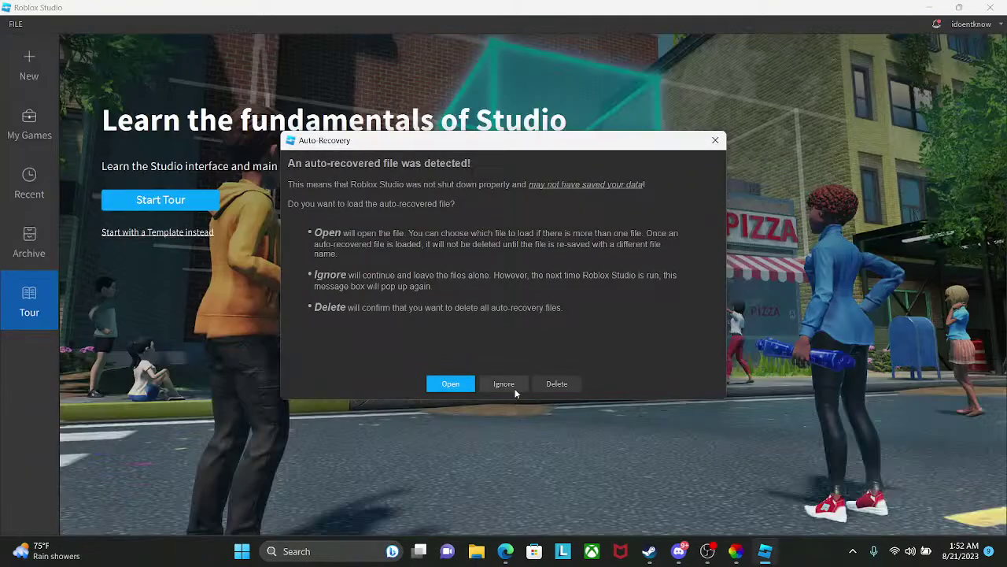
- Ignore the auto-recovered files and create a new place from the Baseplate template
left_click(515, 389)
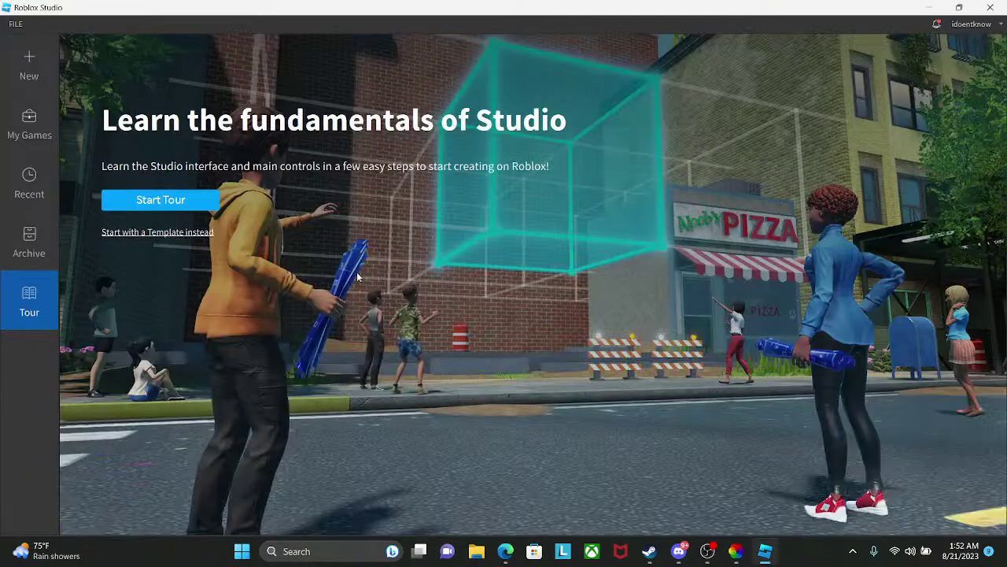
left_click(30, 66)
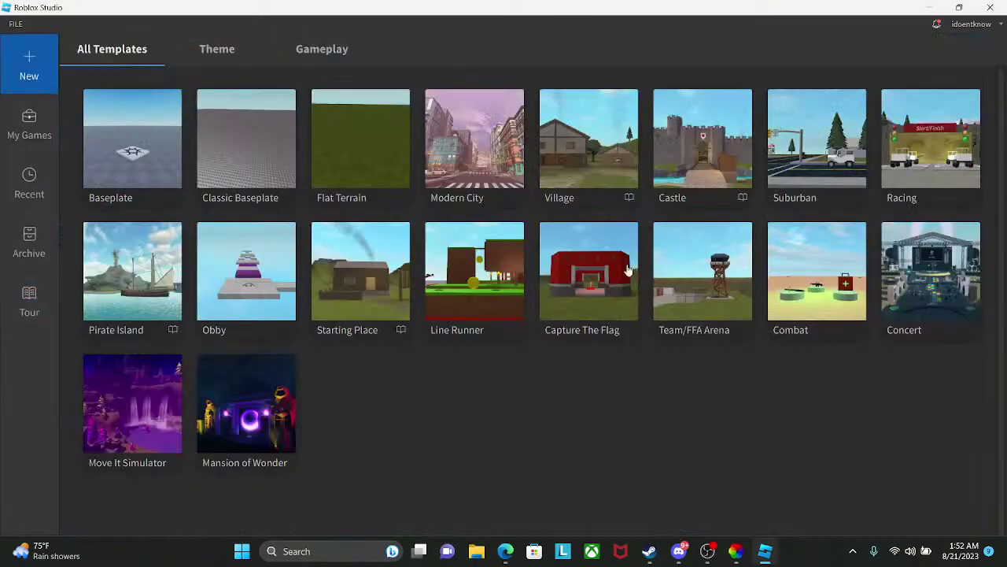
left_click(119, 152)
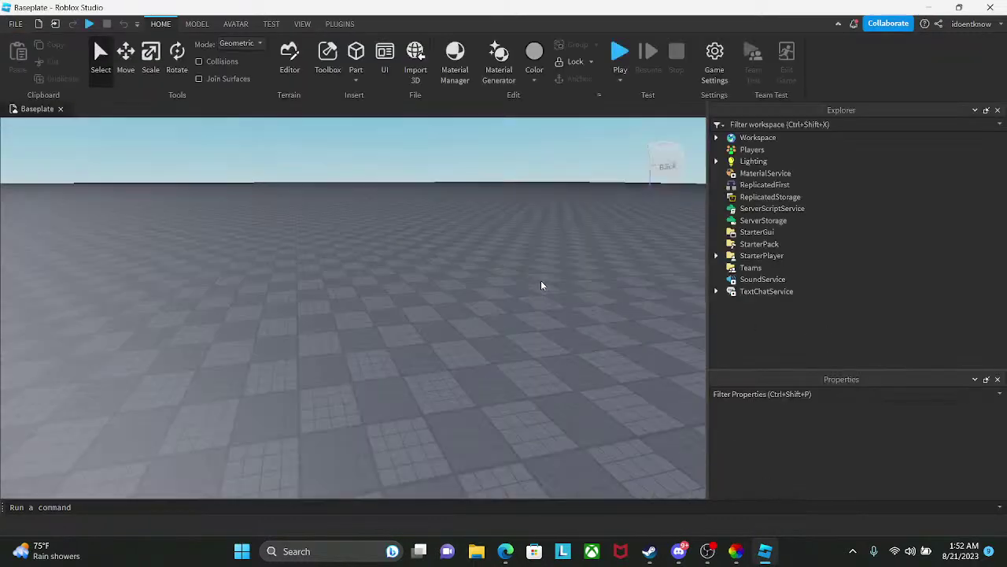
right_click_drag(541, 285, 541, 285)
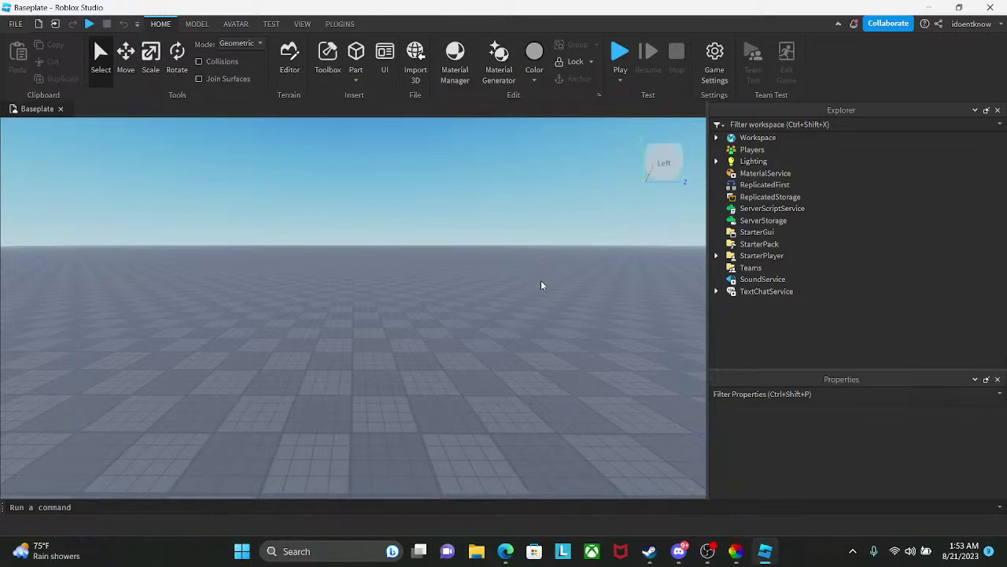
right_click_drag(542, 285, 541, 285)
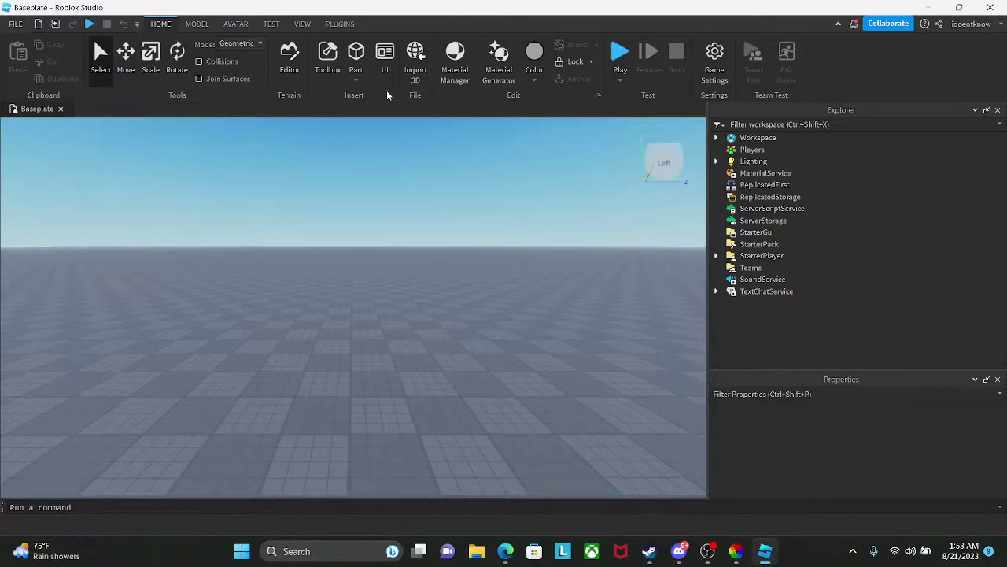
- Insert a block part into the workspace and move it across the baseplate closer to the camera
left_click(358, 55)
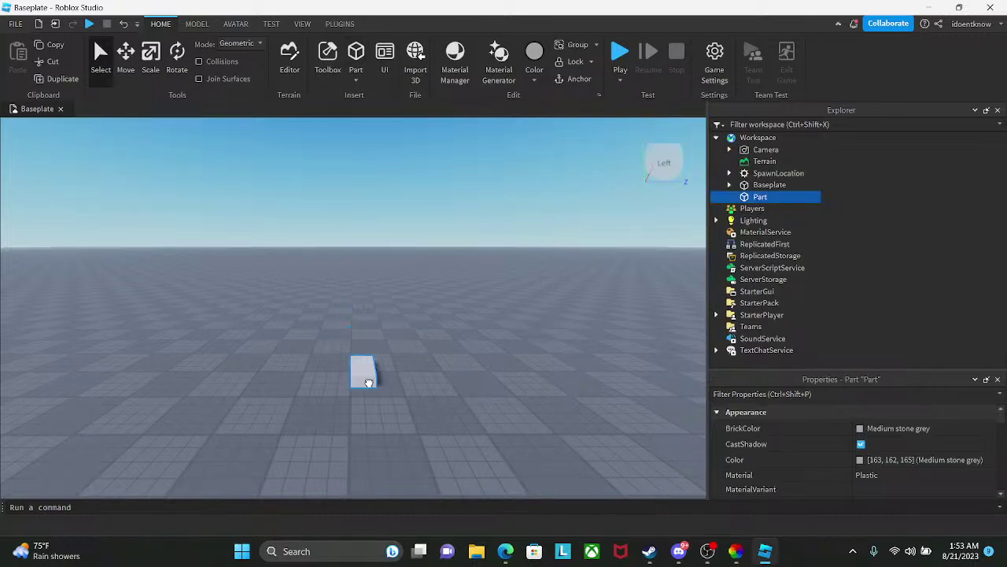
left_click_drag(368, 382, 394, 453)
left_click(750, 199)
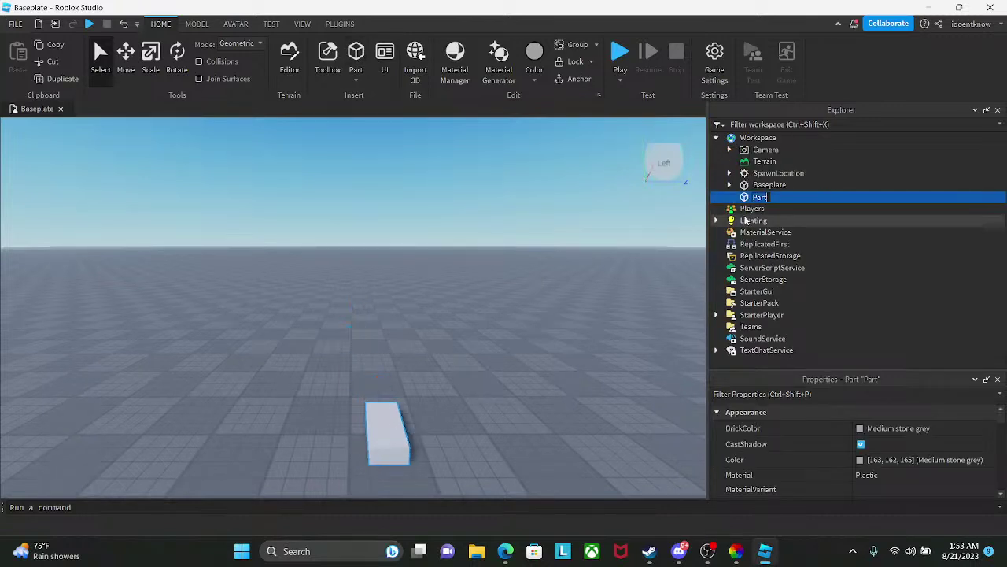
right_click(748, 198)
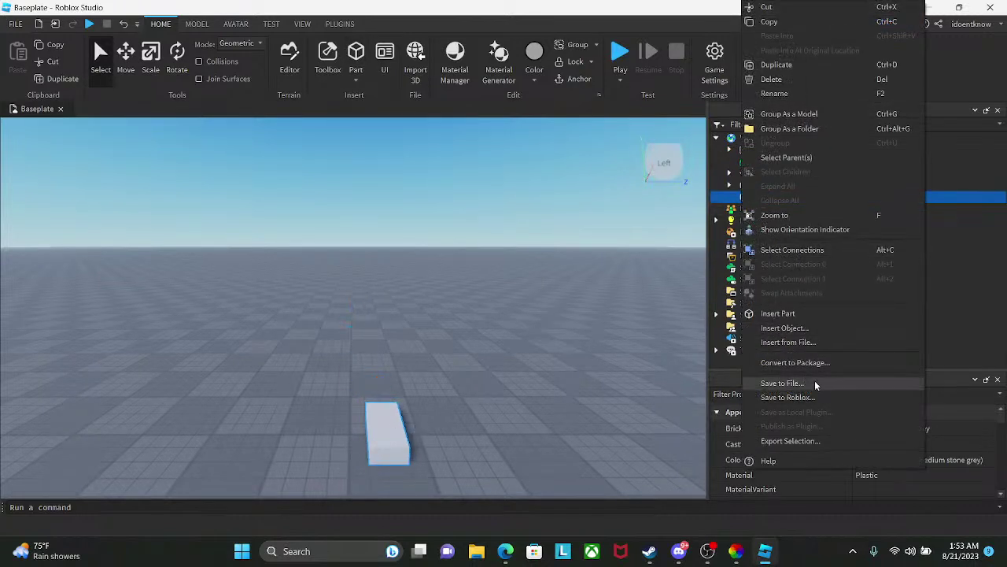
right_click_drag(513, 353, 513, 353)
key("w")
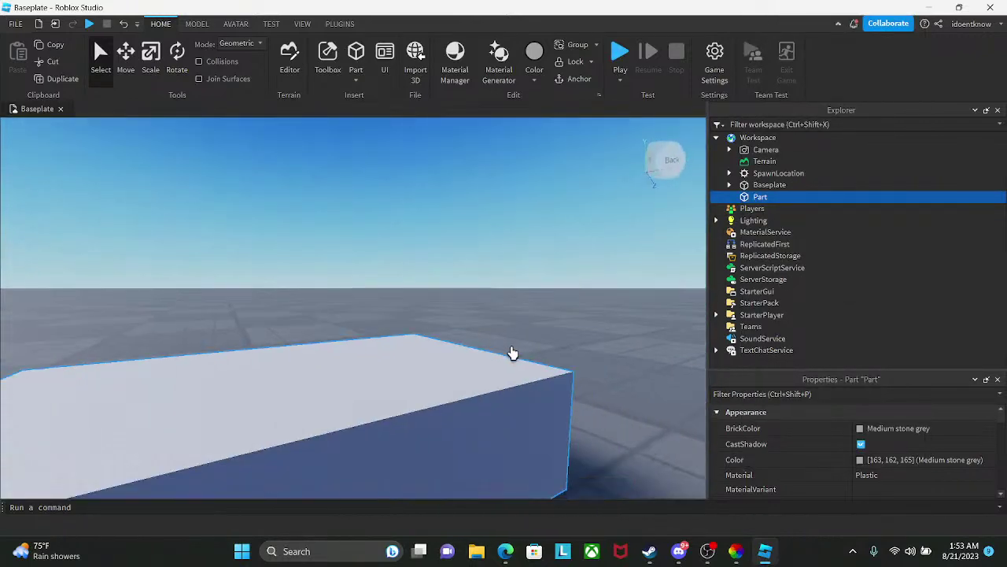
key("f")
- Try inserting a model file from the Downloads folder into the new part, and undo the insertion
right_click(777, 198)
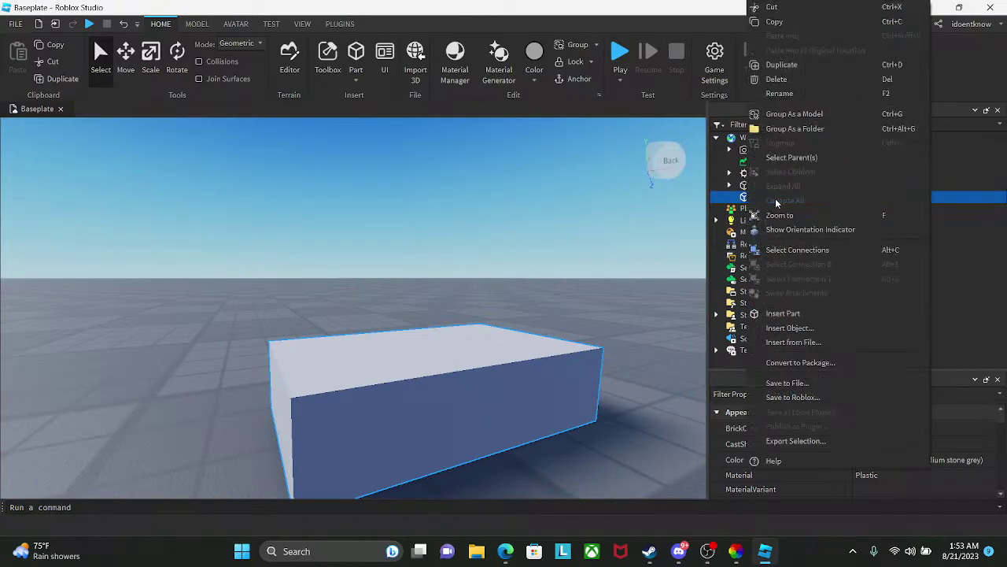
left_click(795, 342)
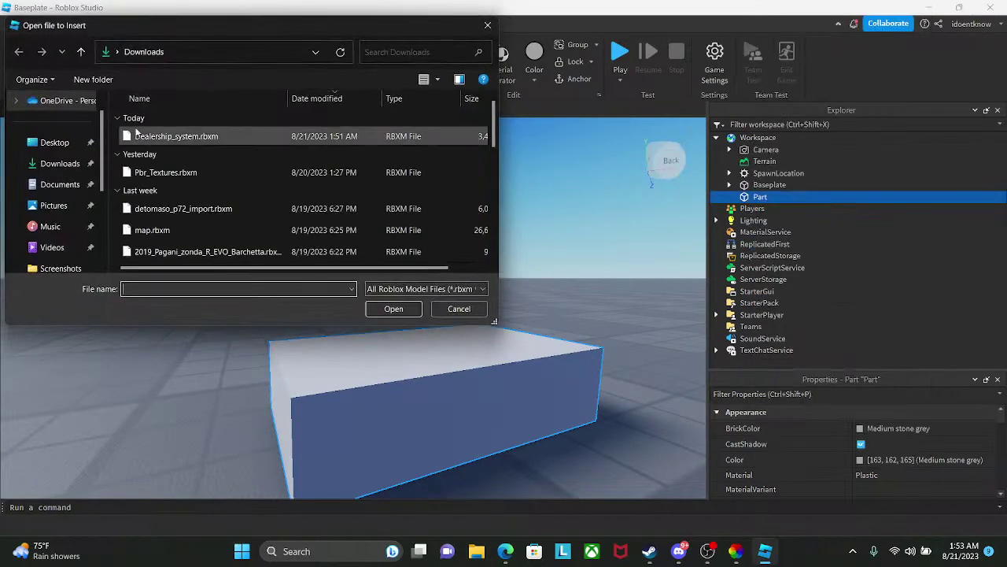
left_click(152, 139)
double_click(190, 141)
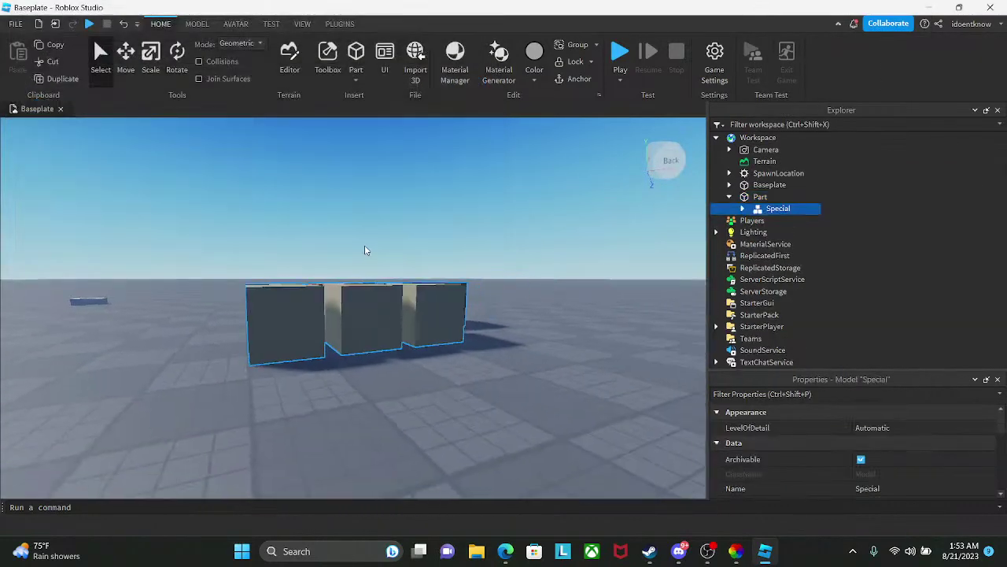
right_click_drag(410, 250, 410, 250)
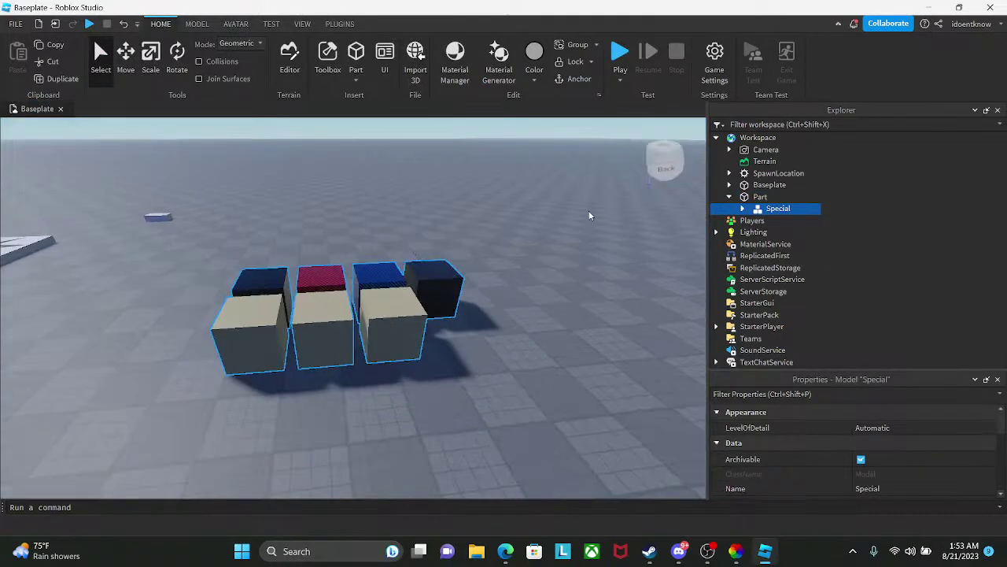
key("ctrl+z")
- Insert Dealership_system.rbxm from the Downloads folder into the part
right_click(758, 199)
left_click(830, 341)
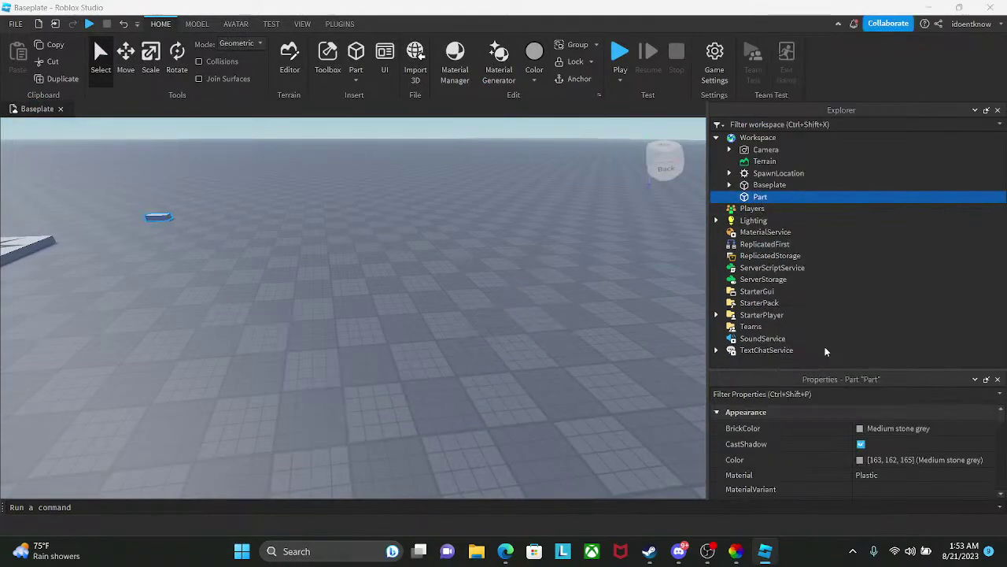
double_click(237, 139)
- Examine the imported dealership building and the cars around it in the viewport
key("d")
right_click_drag(435, 213, 436, 213)
key("w")
key("w")
mouse_move(589, 241)
right_mouse_down()
mouse_move(569, 238)
mouse_move(688, 250)
mouse_move(569, 236)
mouse_move(580, 237)
right_mouse_up()
left_click(569, 239)
key("w")
key("w")
key("s")
key("e")
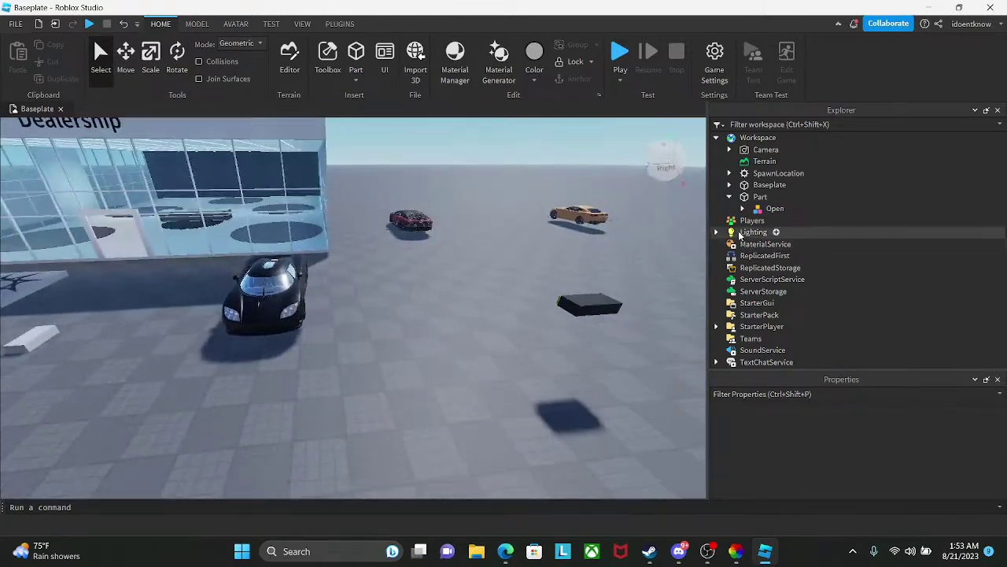
- Move the Open model out of the part directly into Workspace and delete the leftover part
left_click(743, 208)
left_click_drag(775, 208, 765, 140)
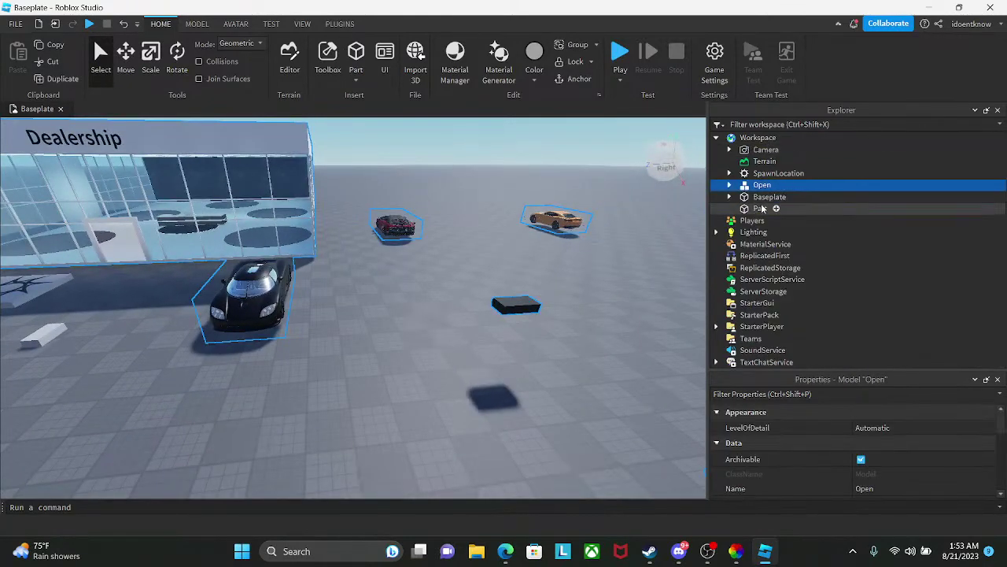
left_click(761, 210)
key("Delete")
- Open the Read me script inside the Open model and widen the script editor to read its setup instructions
left_click(758, 189)
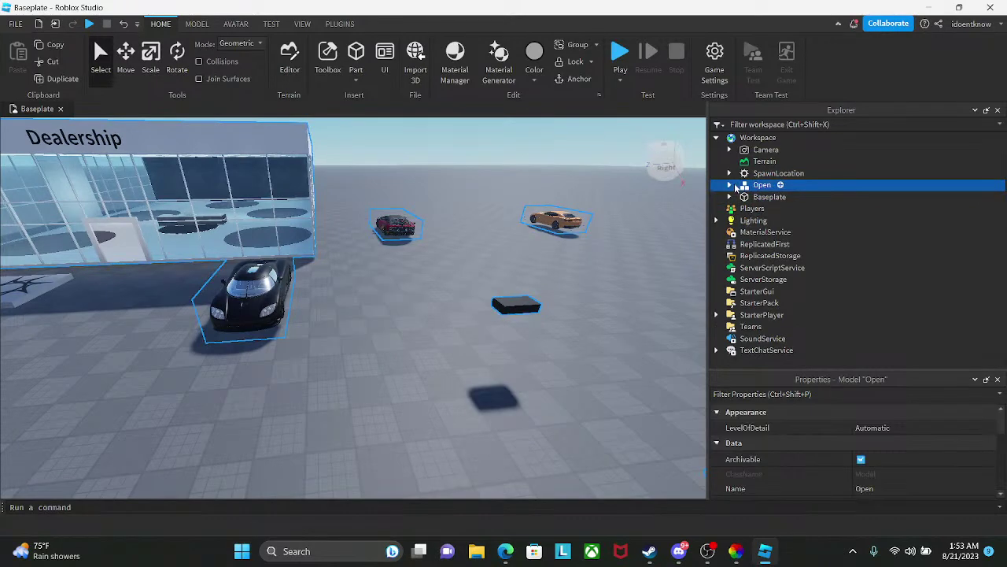
left_click(729, 185)
double_click(775, 197)
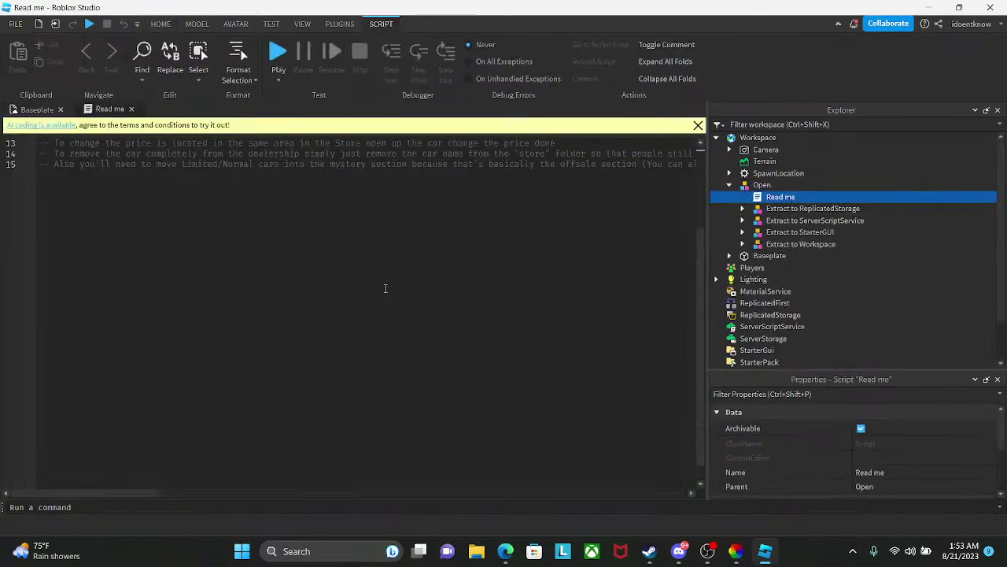
left_click_drag(708, 211, 955, 193)
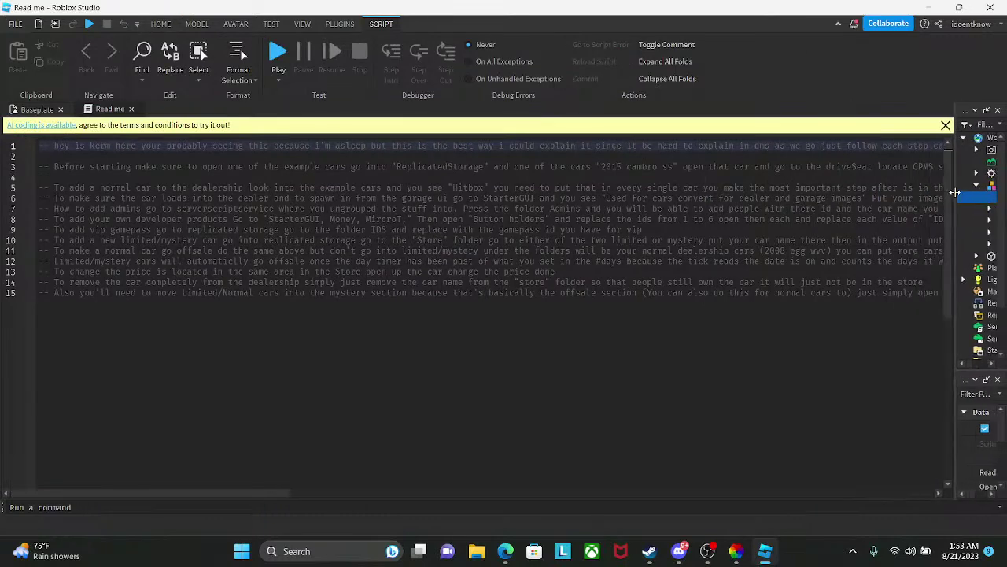
scroll(330, 365, "down", 4)
scroll(226, 388, "up", 4)
left_click_drag(185, 492, 100, 470)
- Switch to Discord and send "thats a lot of reading 😭" in the direct conversation about the dealership file
left_click(678, 551)
type("thaz")
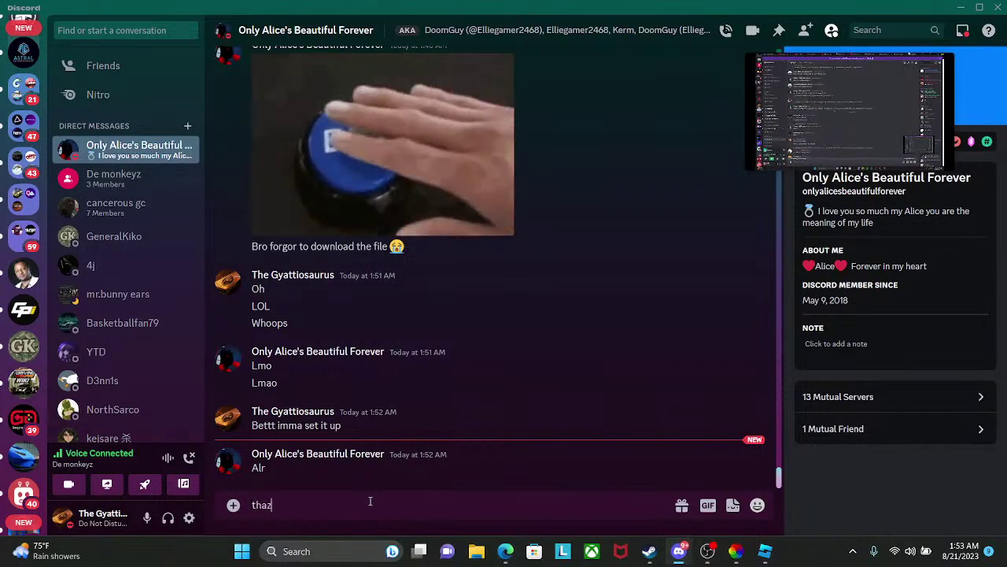
key("BackSpace")
type("ts a lot ")
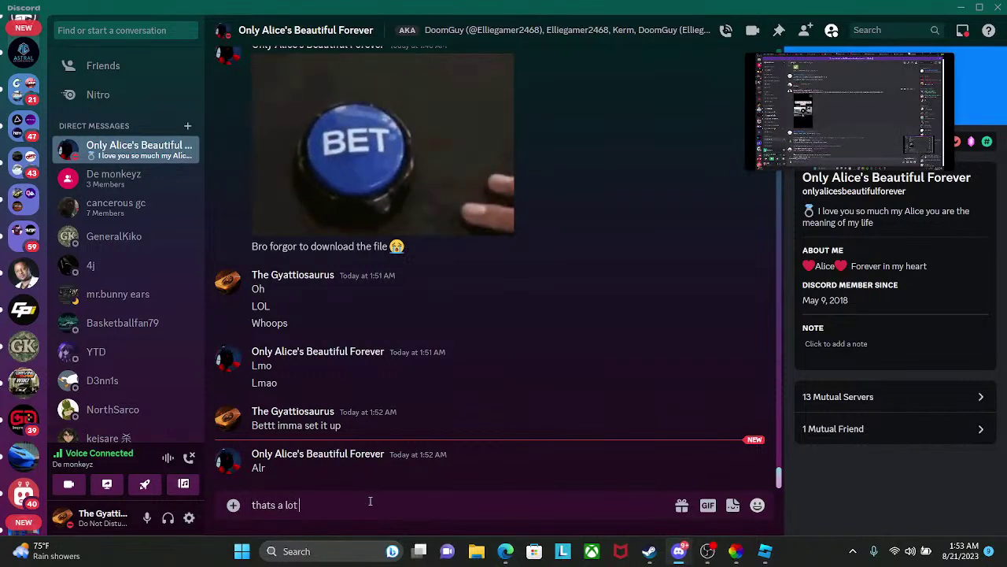
type("of ready")
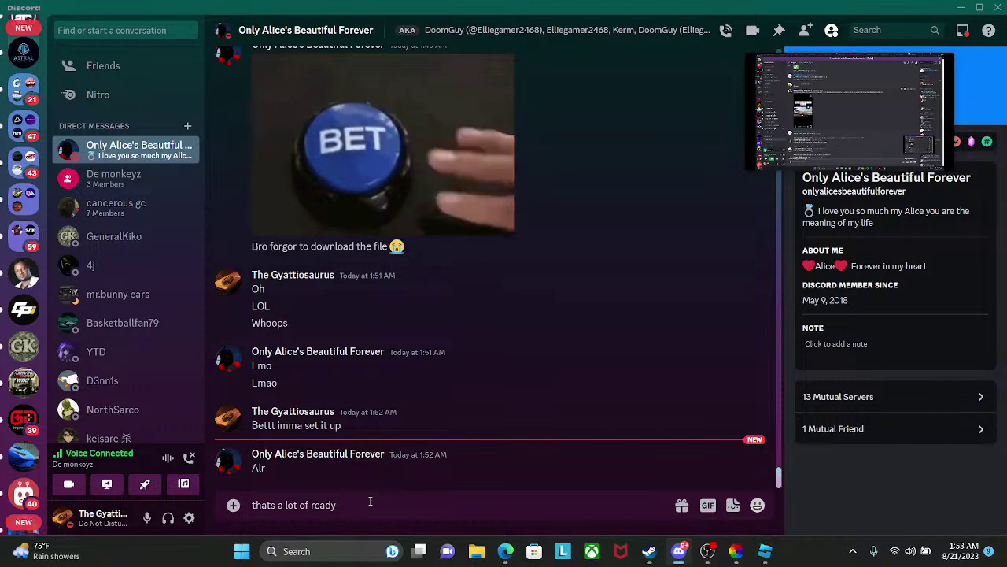
key("super+period")
key("Right")
key("Right")
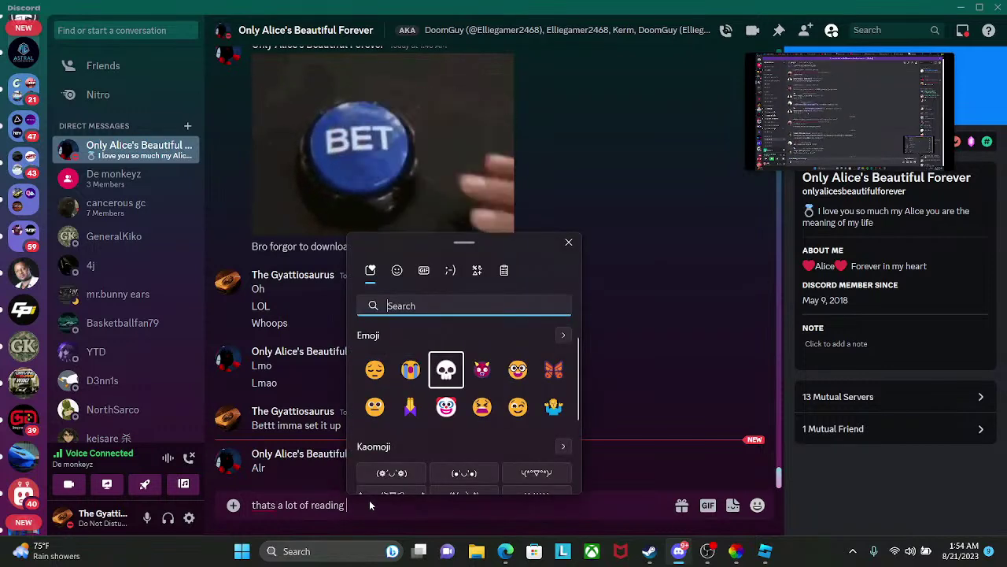
key("Left")
key("Return")
key("Escape")
key("Return")
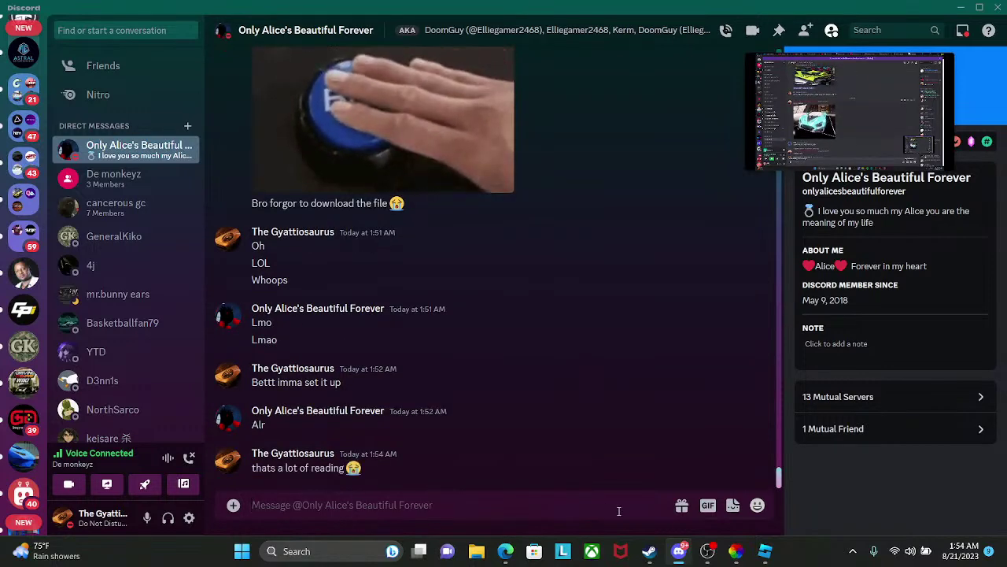
- Return to Roblox Studio, checking Discord once more, and read further along the Read me script's long lines
left_click(764, 553)
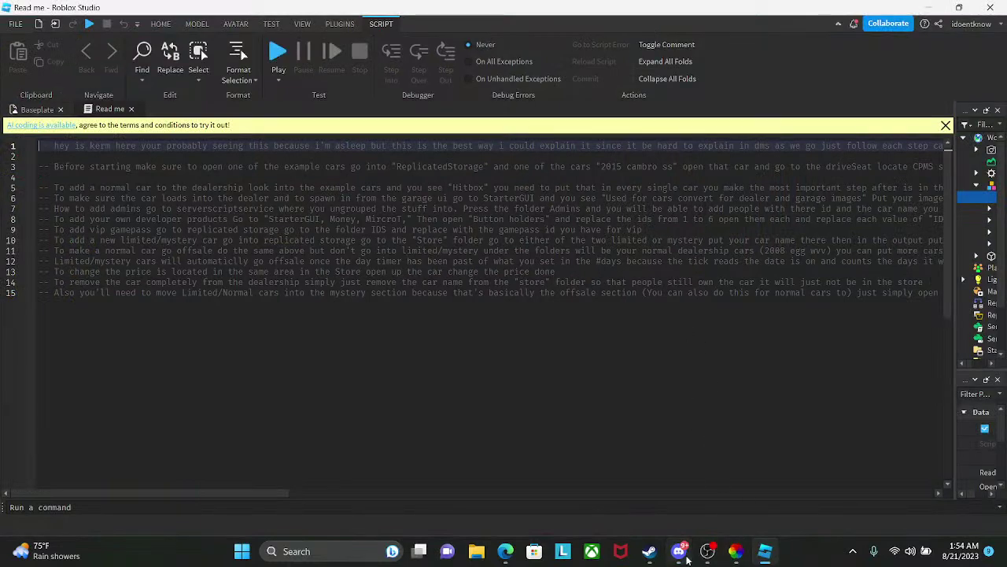
left_click(682, 554)
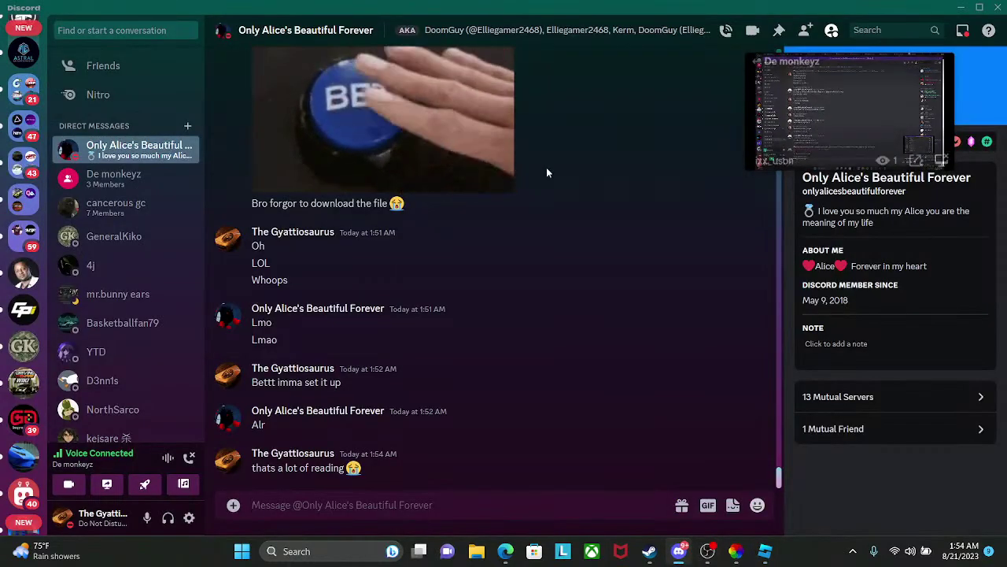
left_click(765, 551)
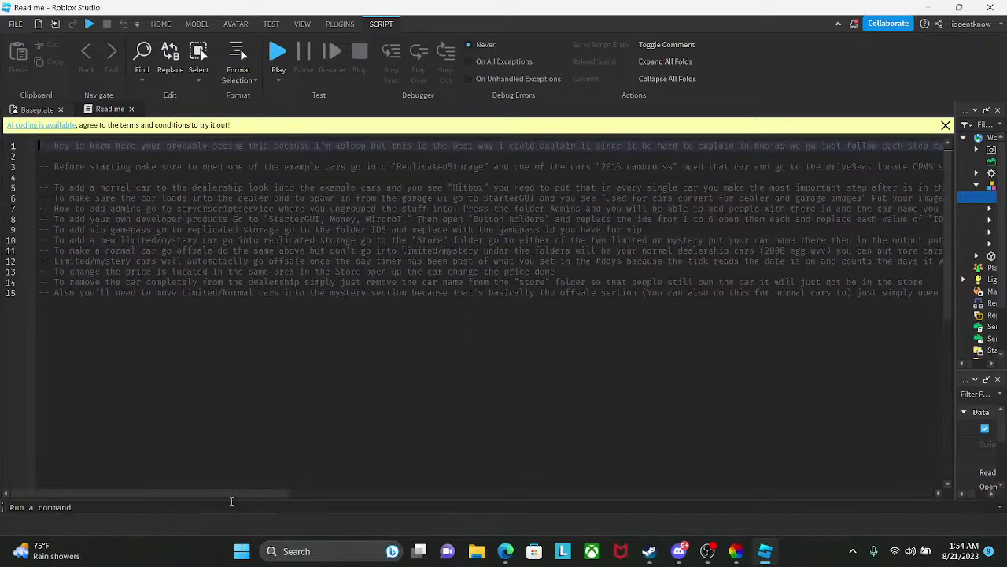
left_click_drag(267, 494, 401, 493)
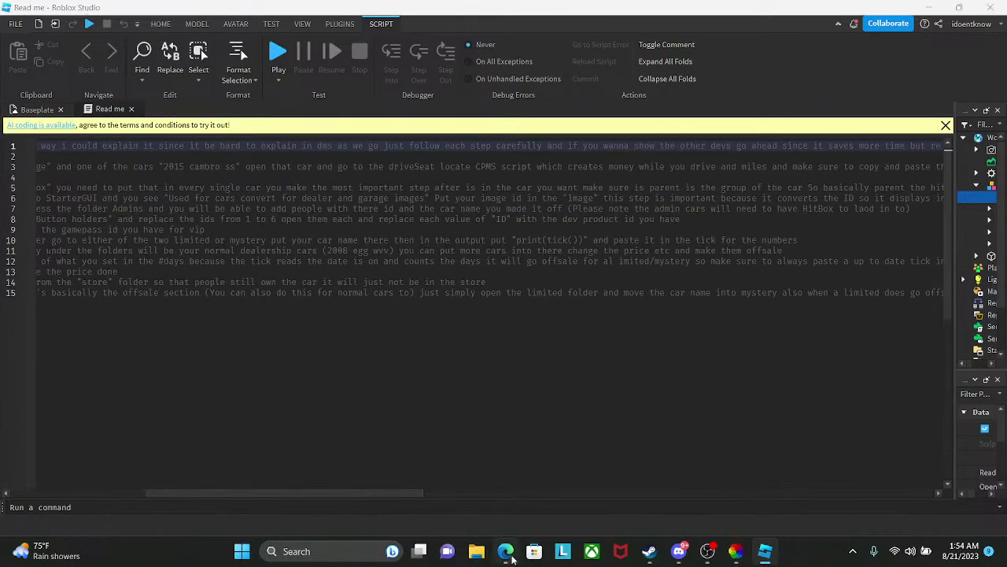
- Switch to the Edge browser, search the web for "golya gta", browse the image results and close that tab
left_click(506, 551)
left_click(856, 11)
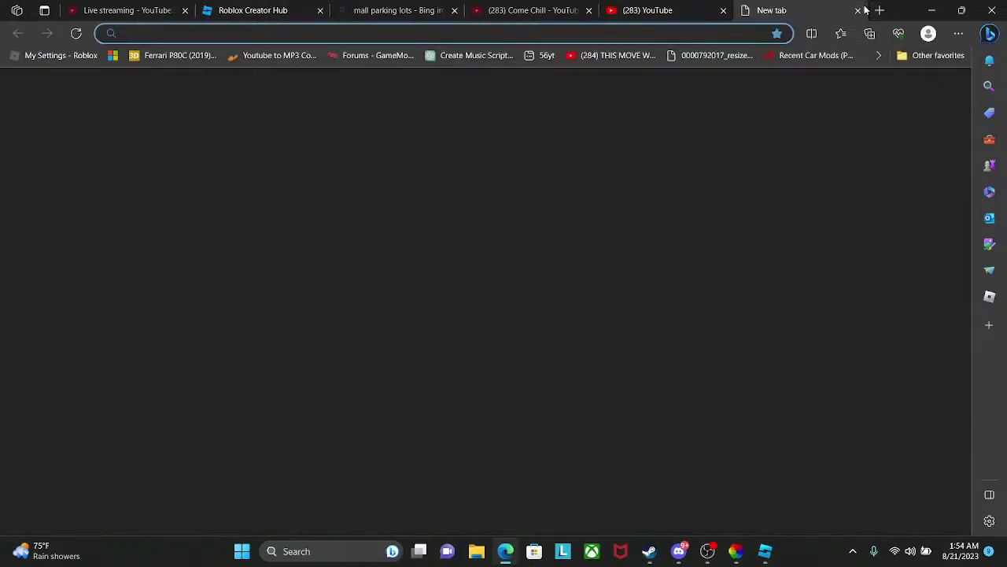
type("golya")
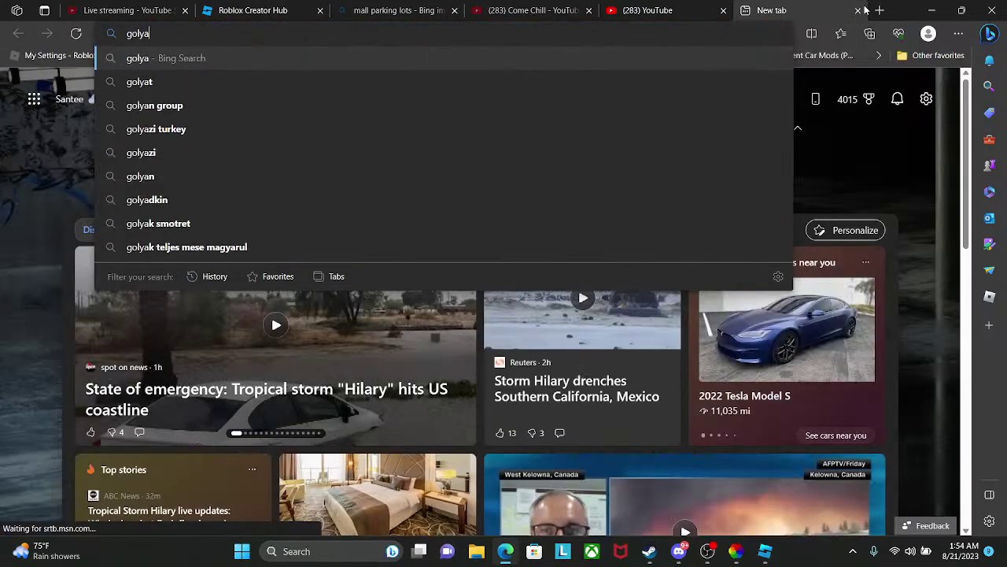
type(" gta")
key("Return")
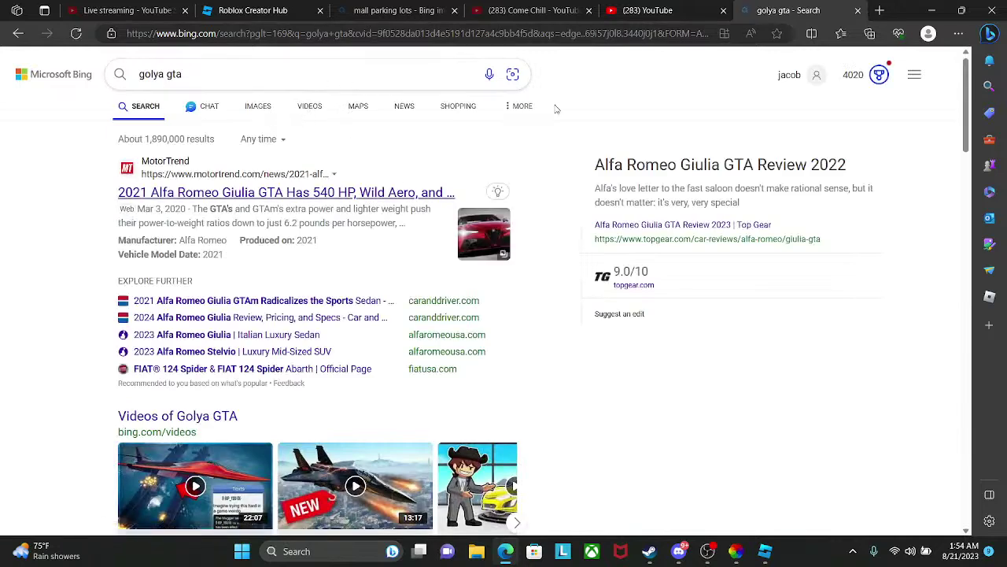
left_click(257, 105)
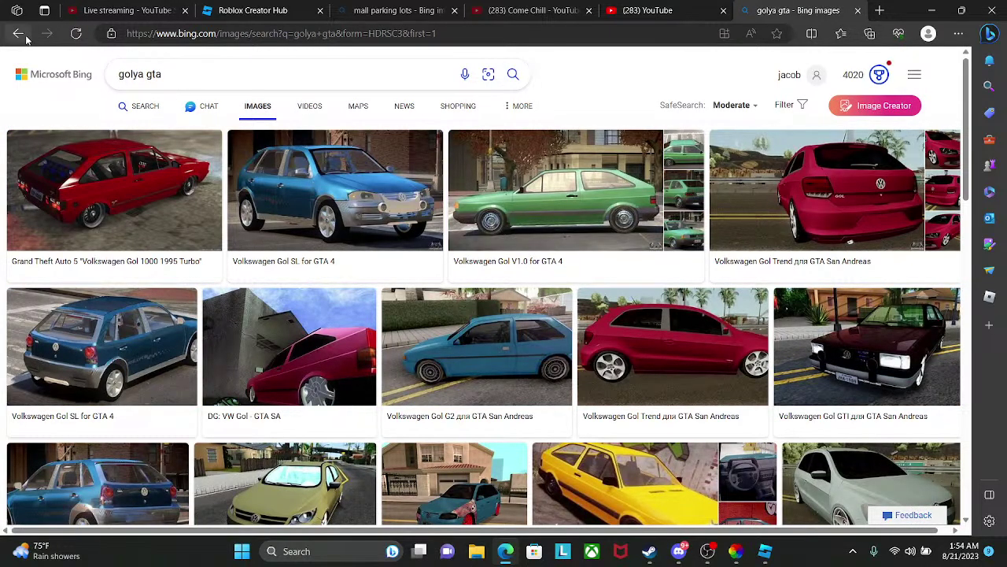
scroll(753, 157, "down", 5)
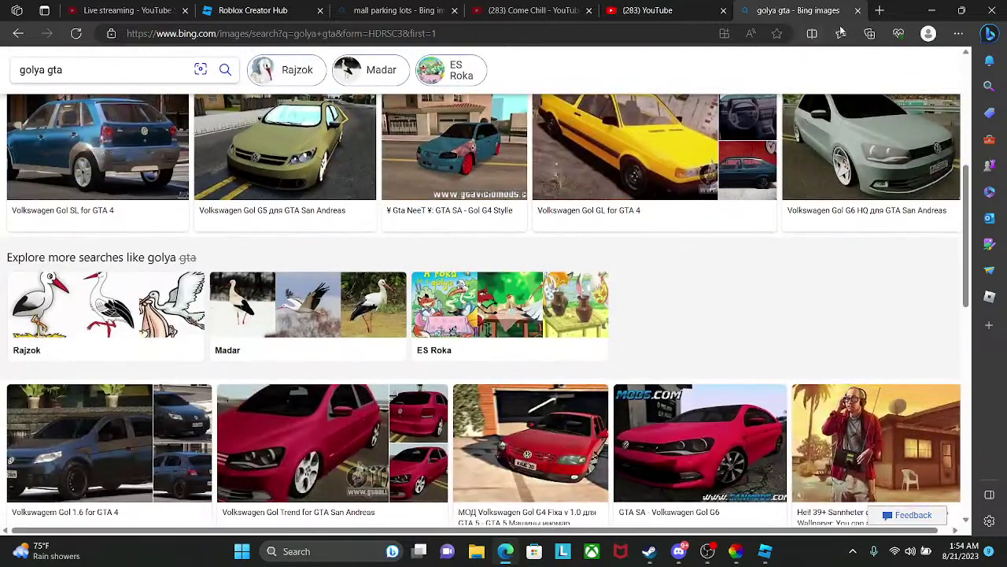
left_click(858, 10)
- Return to Roblox Studio, glancing at Discord once, and read the Read me script's numbered instructions from line beginnings to line ends
left_click(765, 551)
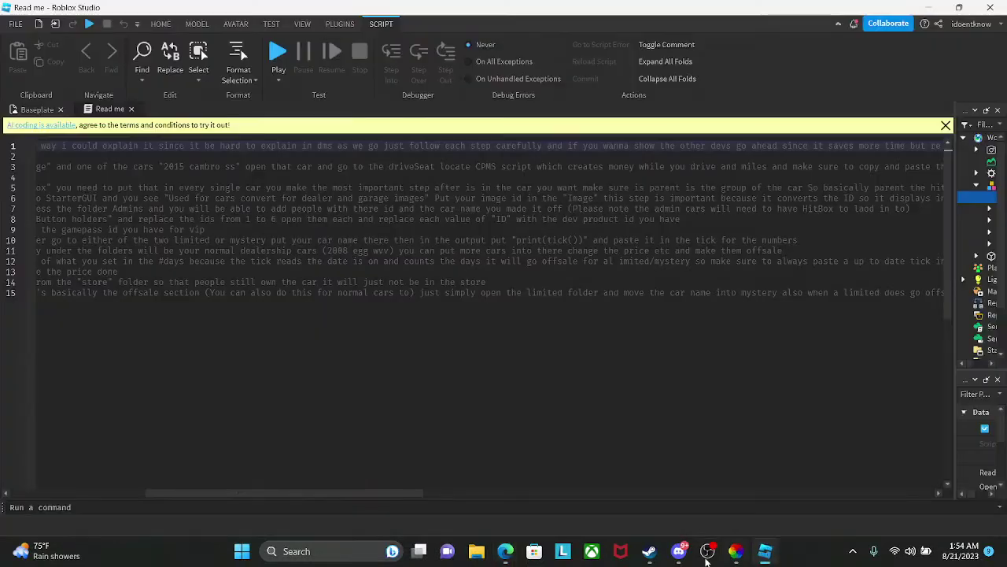
left_click(678, 551)
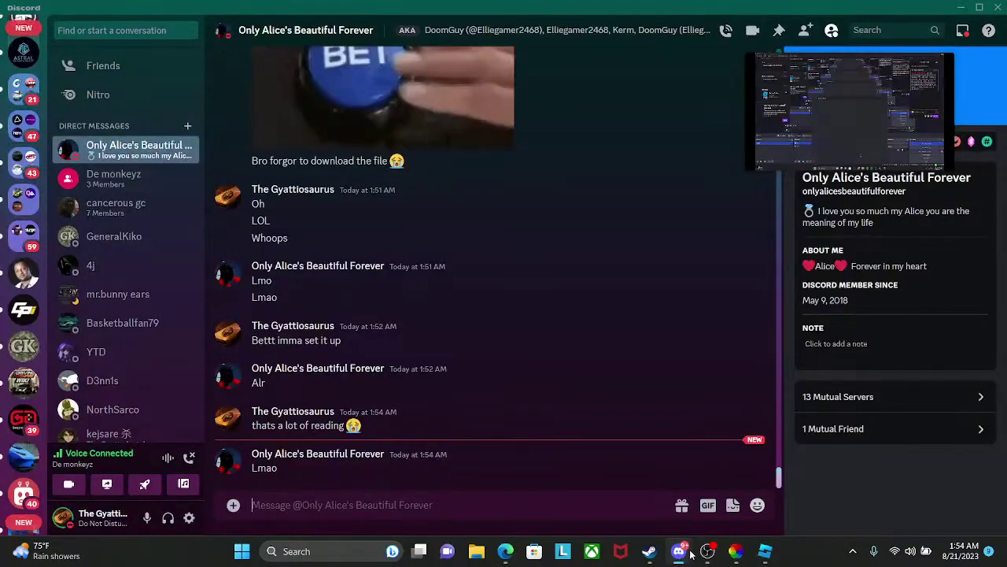
left_click(765, 551)
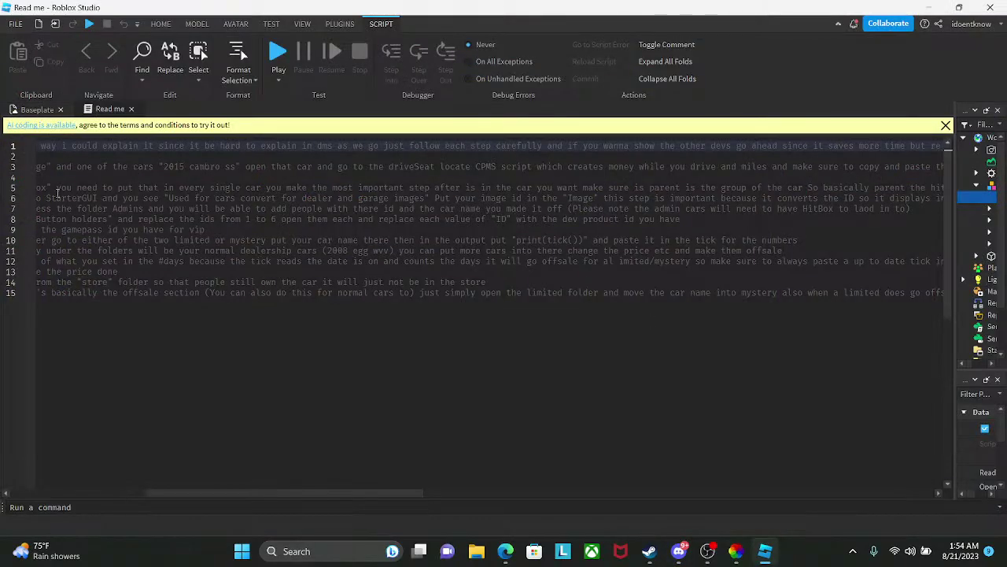
left_click(114, 471)
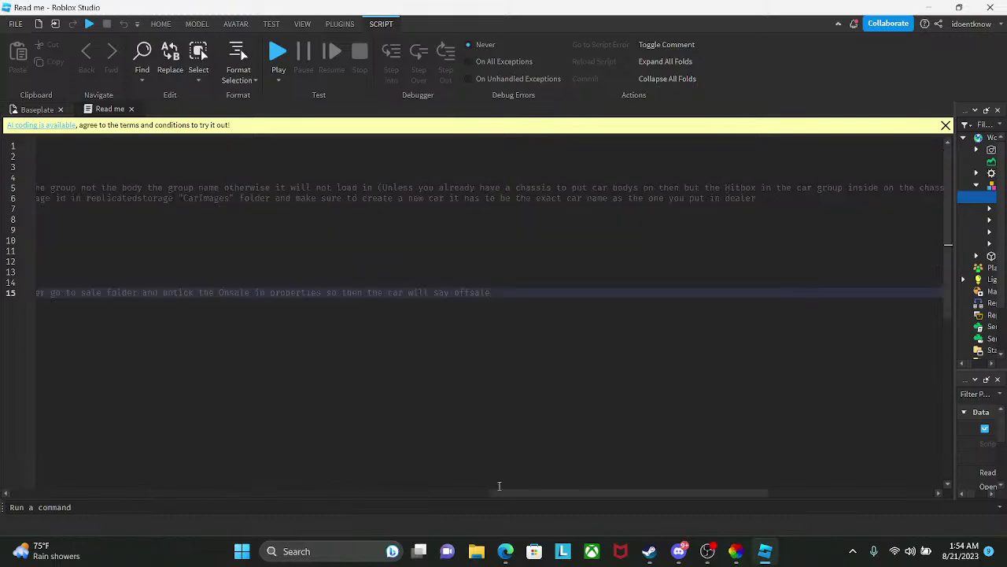
left_click_drag(540, 494, 12, 494)
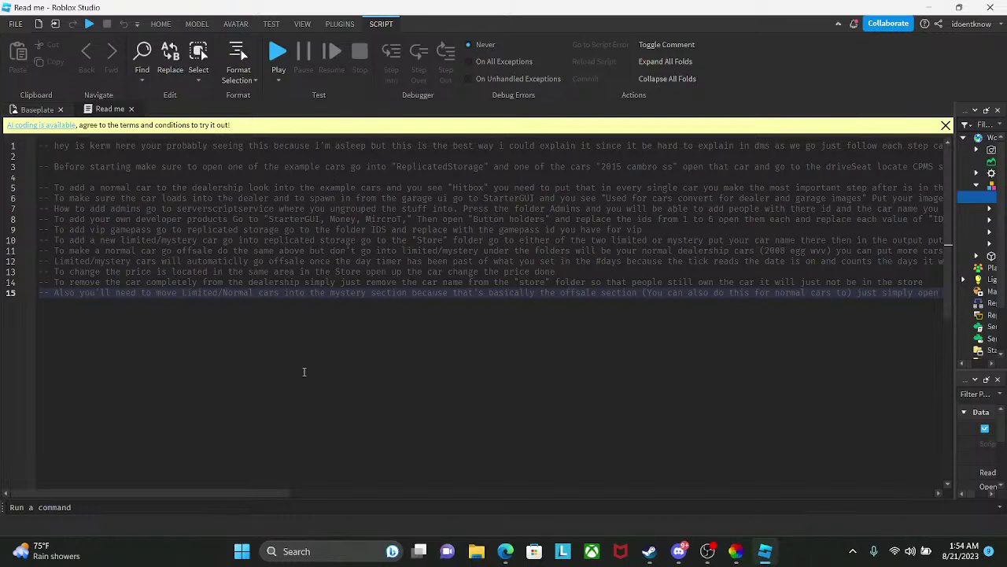
left_click_drag(240, 492, 449, 498)
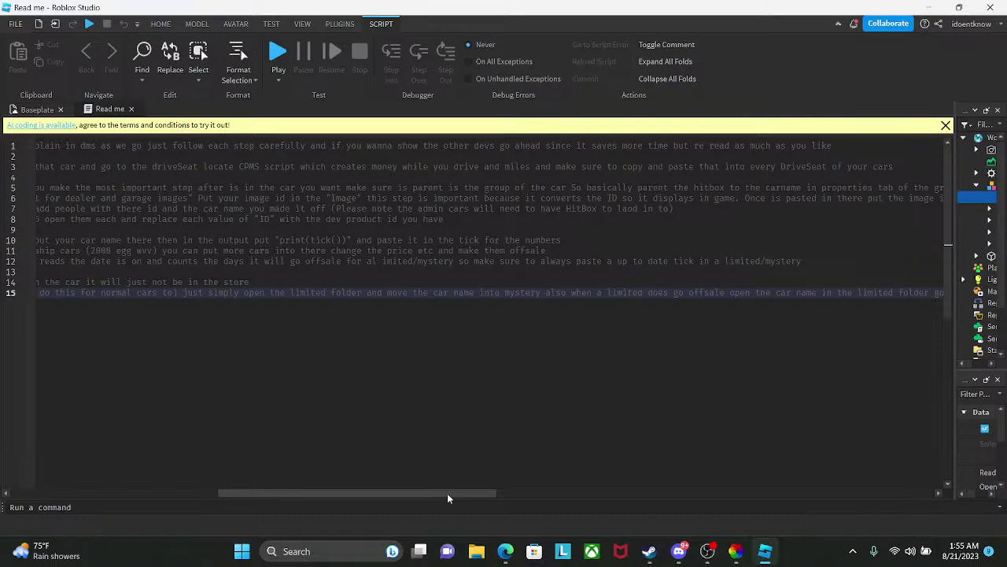
left_click_drag(448, 497, 100, 487)
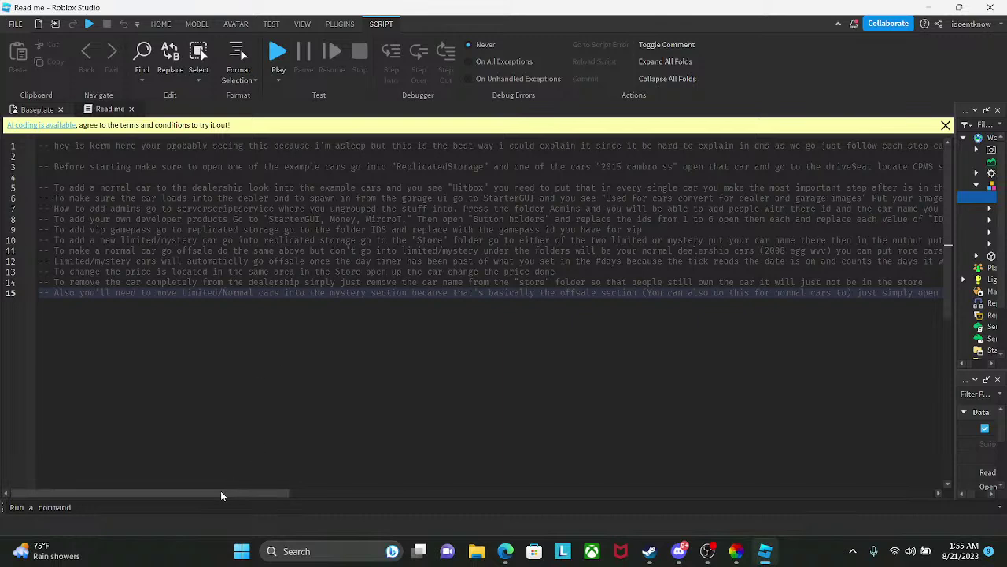
left_click_drag(221, 495, 423, 491)
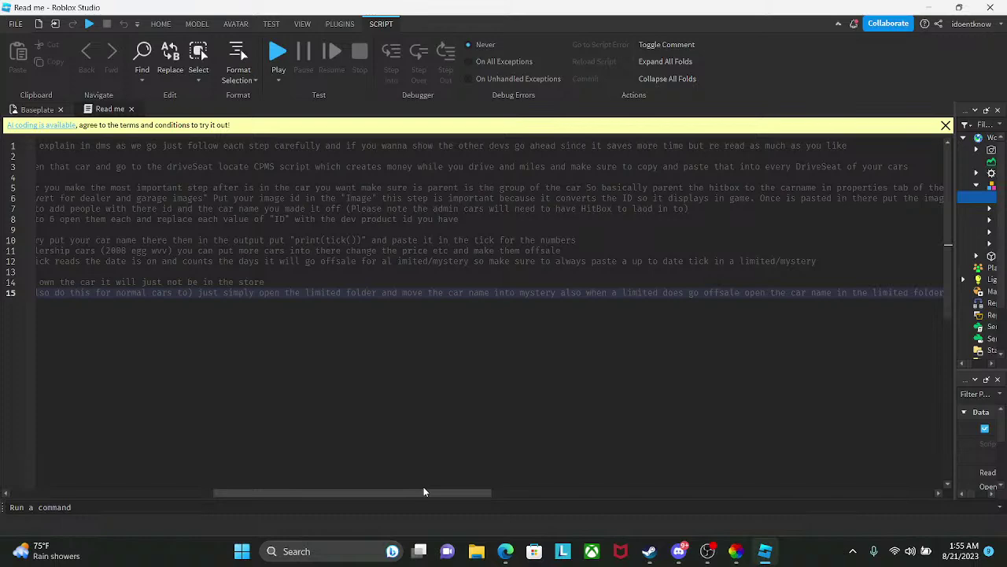
left_click_drag(424, 492, 178, 381)
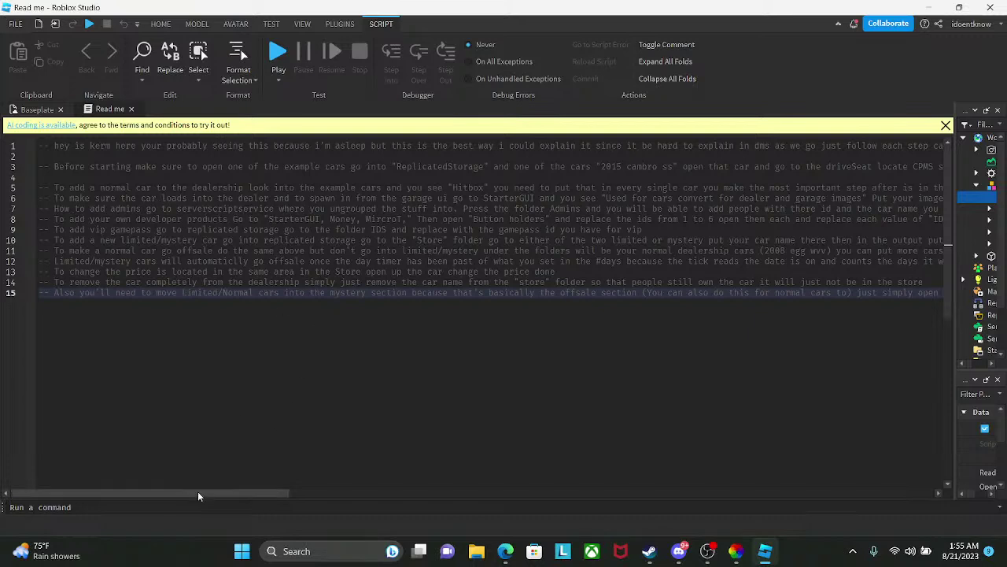
left_click_drag(197, 491, 275, 492)
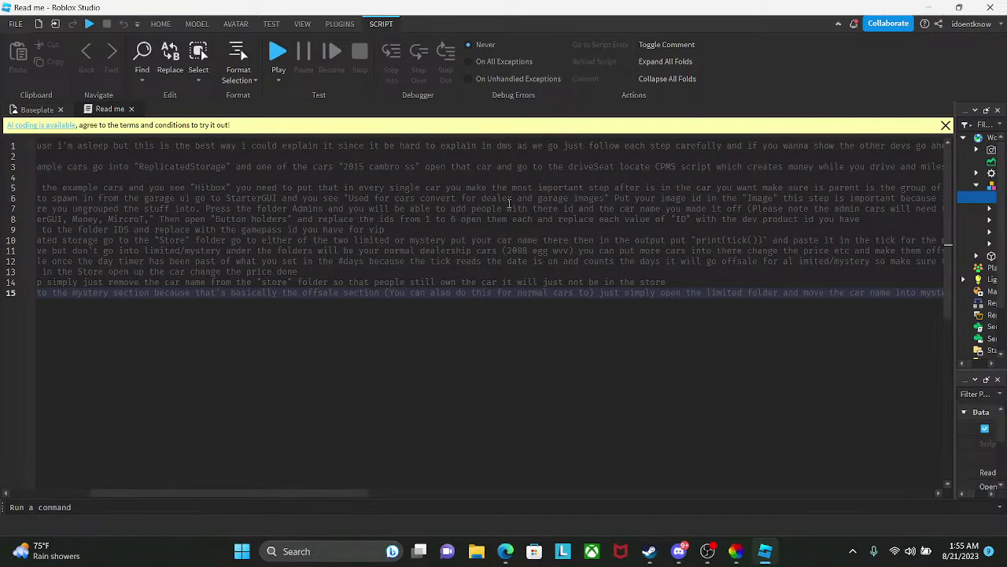
left_click_drag(320, 496, 483, 496)
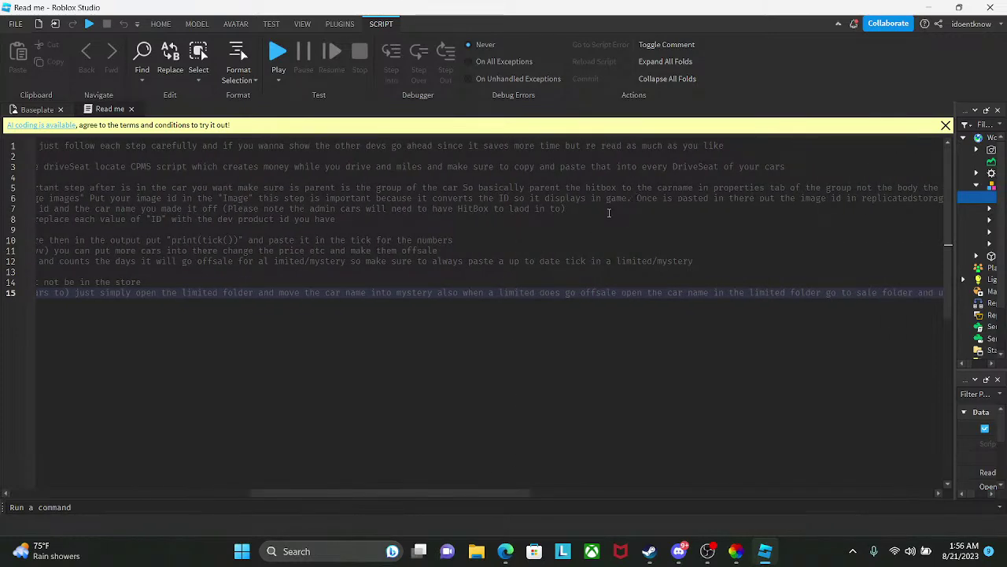
left_click(459, 484)
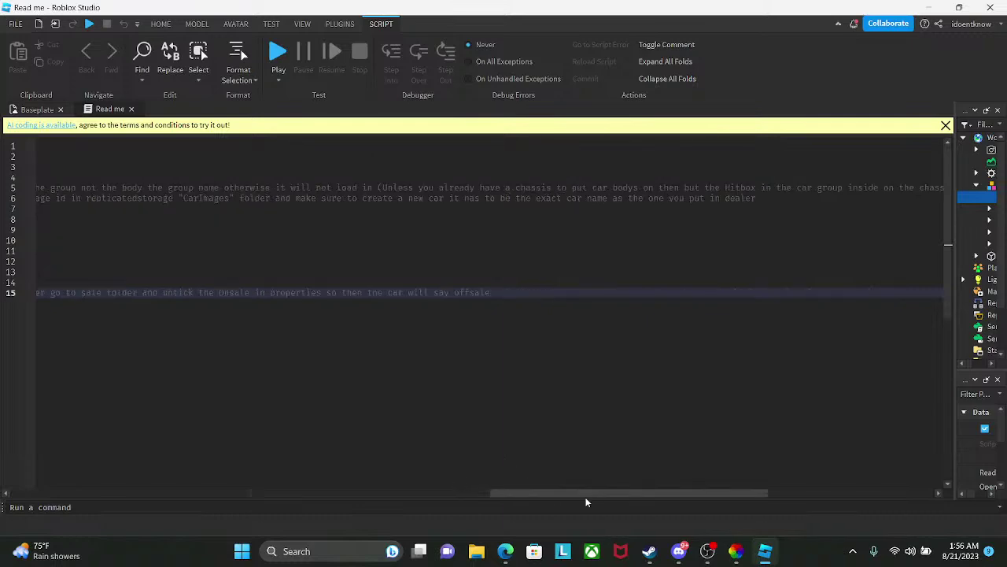
left_click_drag(586, 497, 150, 490)
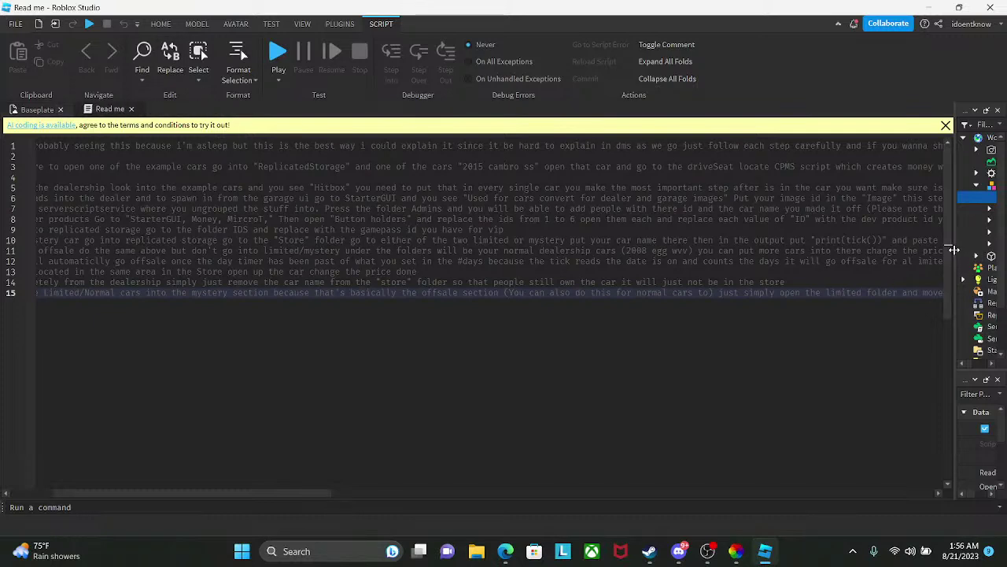
- Widen the Explorer, close the Read me script and set the Extract to ReplicatedStorage model's Parent to ReplicatedStorage
left_click_drag(954, 249, 815, 249)
left_click(920, 209)
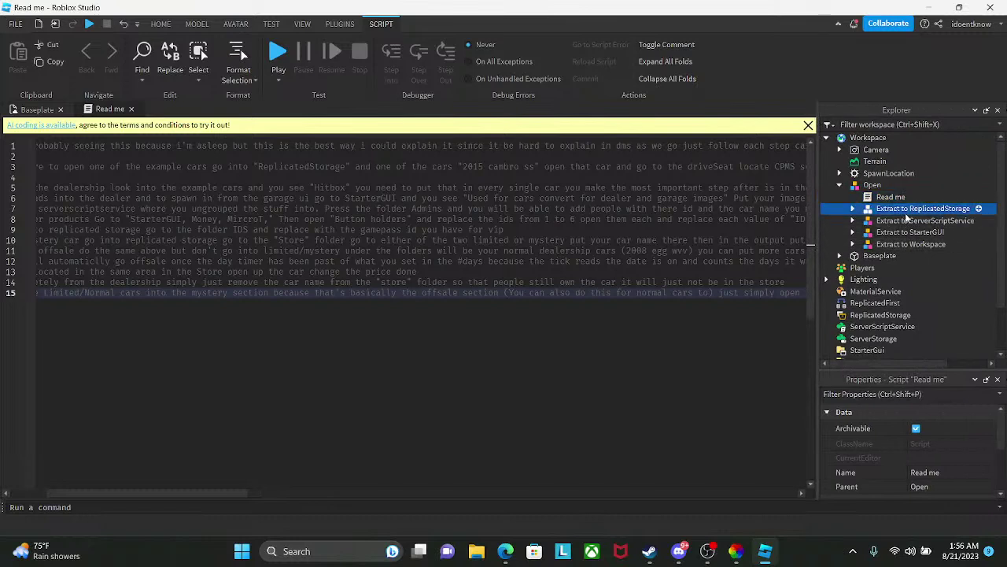
left_click(131, 109)
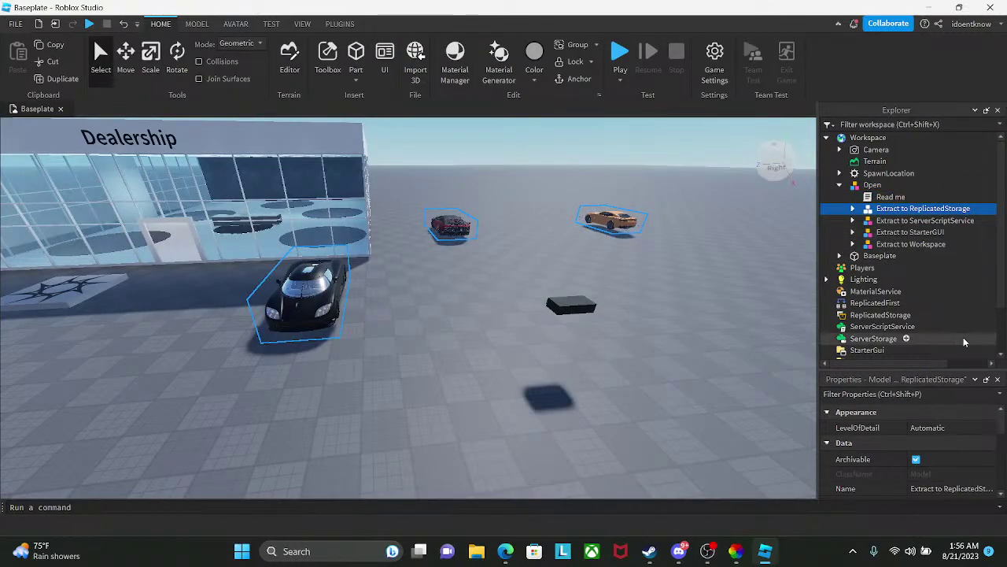
scroll(944, 465, "down", 3)
left_click(956, 423)
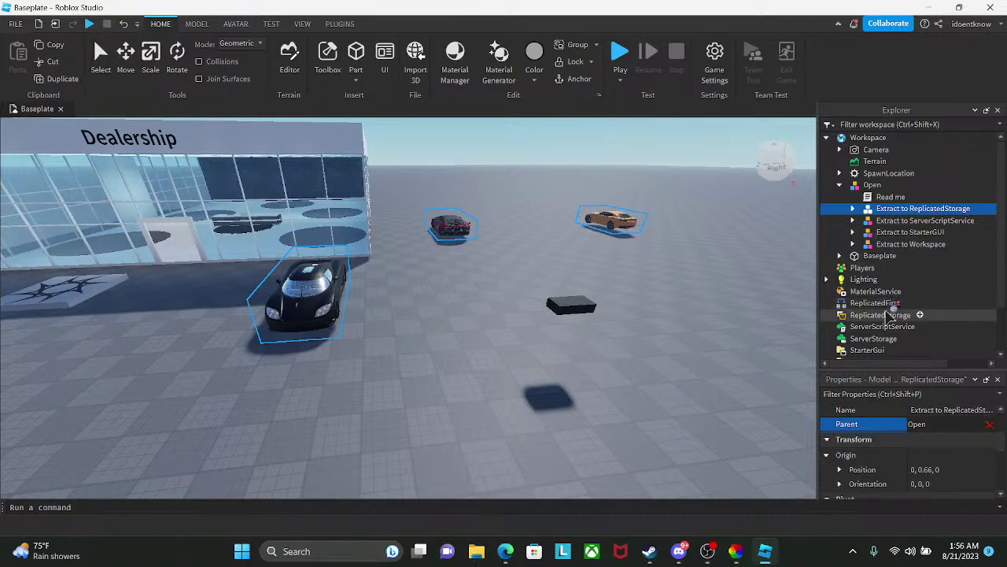
left_click(892, 314)
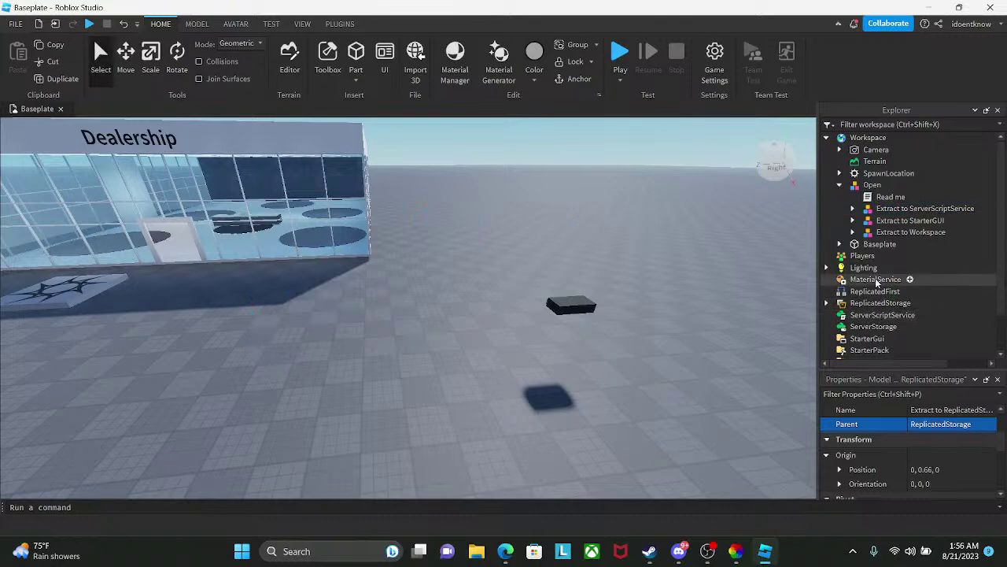
- Switch to Discord and read the new messages in the direct conversation and the De monkeyz group, viewing the posted chat screenshot enlarged
left_click(680, 551)
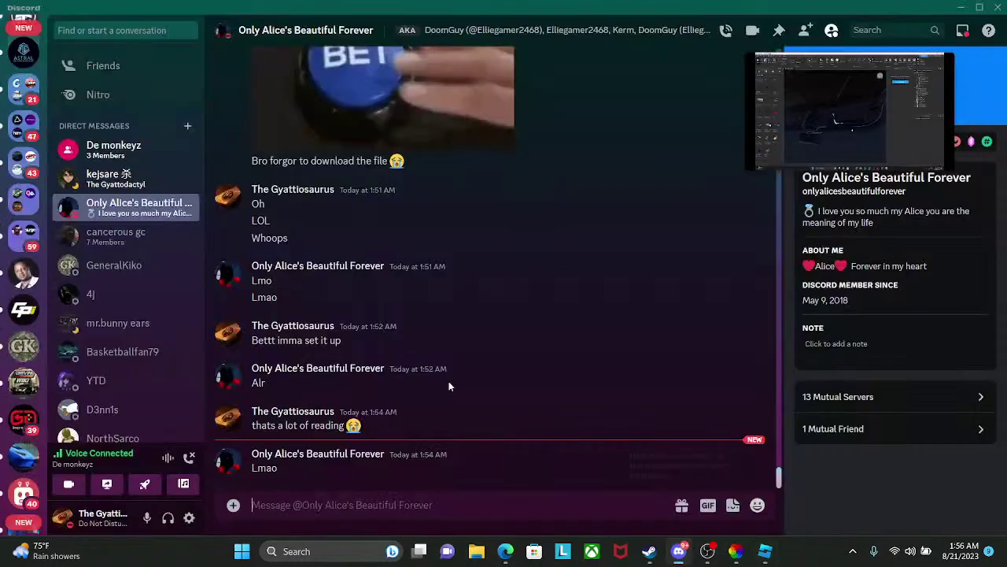
left_click(97, 175)
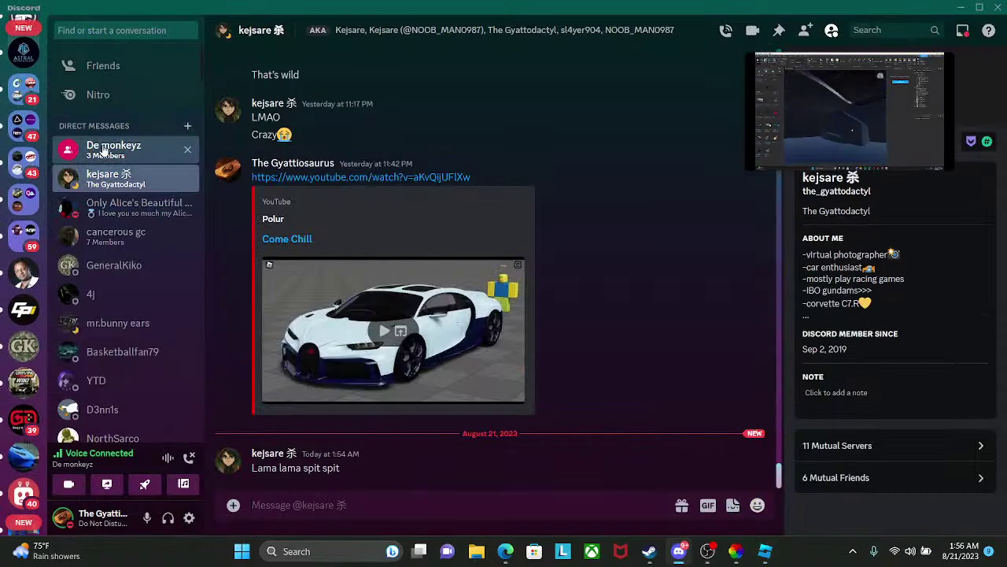
left_click(103, 150)
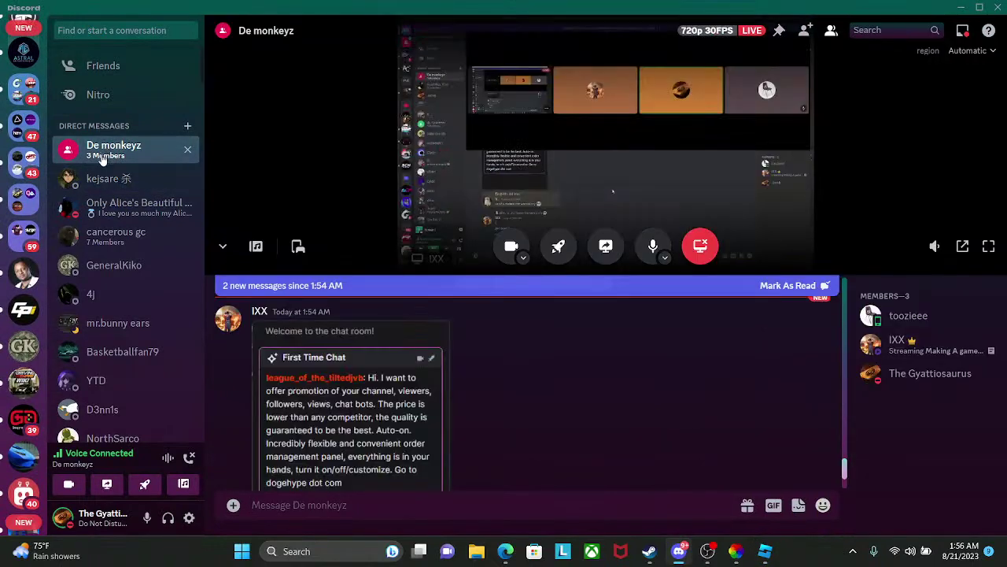
left_click(102, 178)
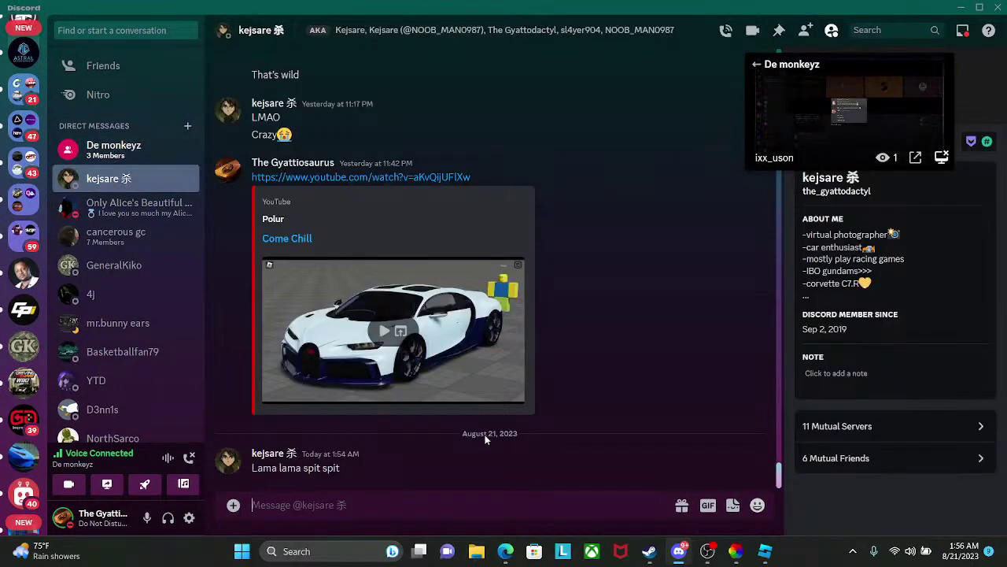
left_click(103, 150)
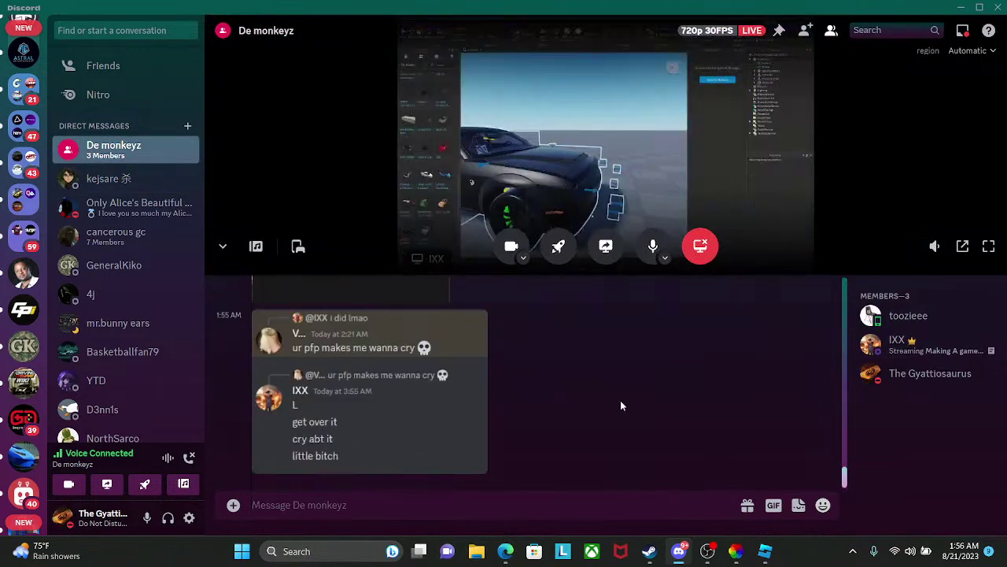
left_click(439, 404)
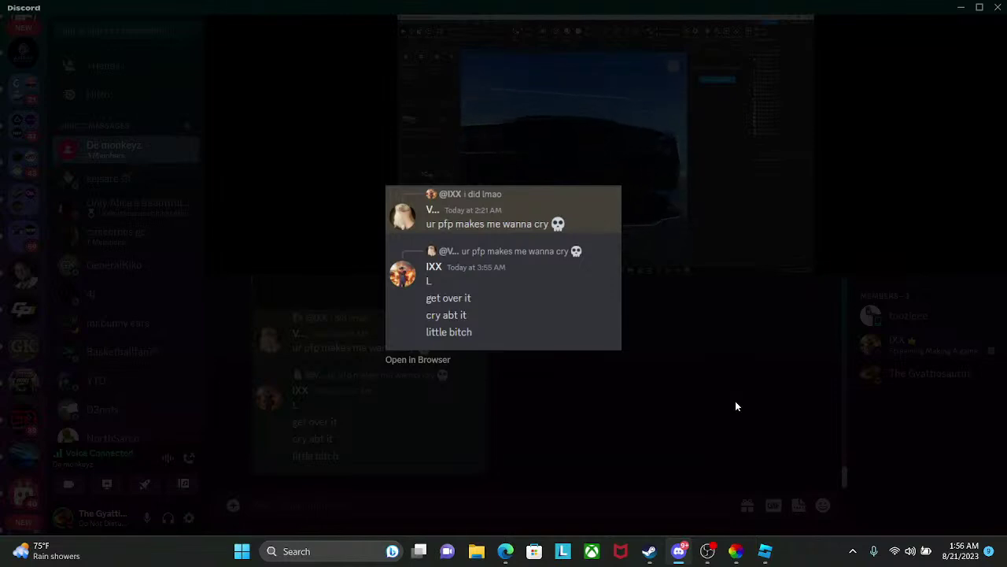
left_click(727, 433)
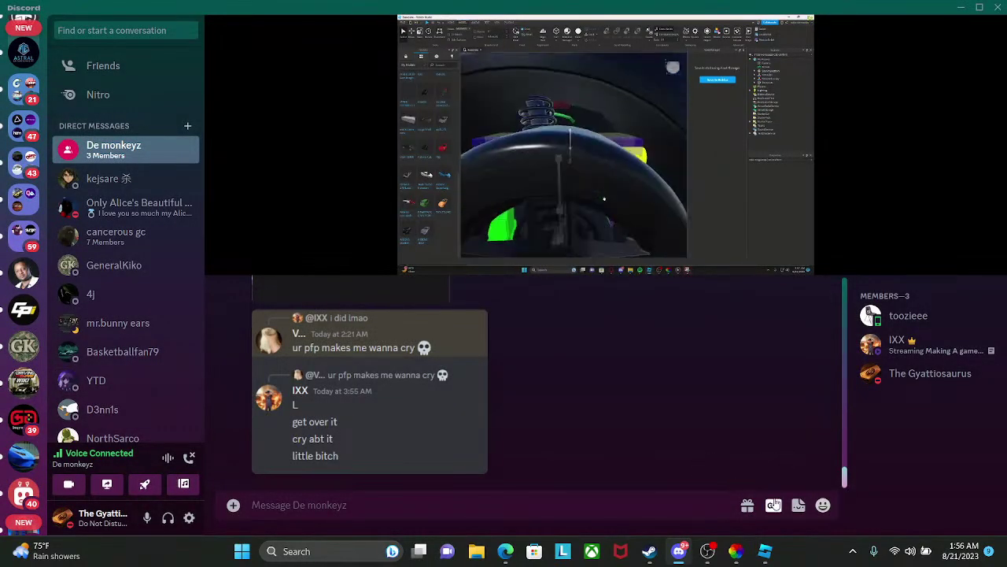
- Return to Roblox Studio and ungroup the Extract to ReplicatedStorage model inside ReplicatedStorage, then clear the selection
left_click(765, 551)
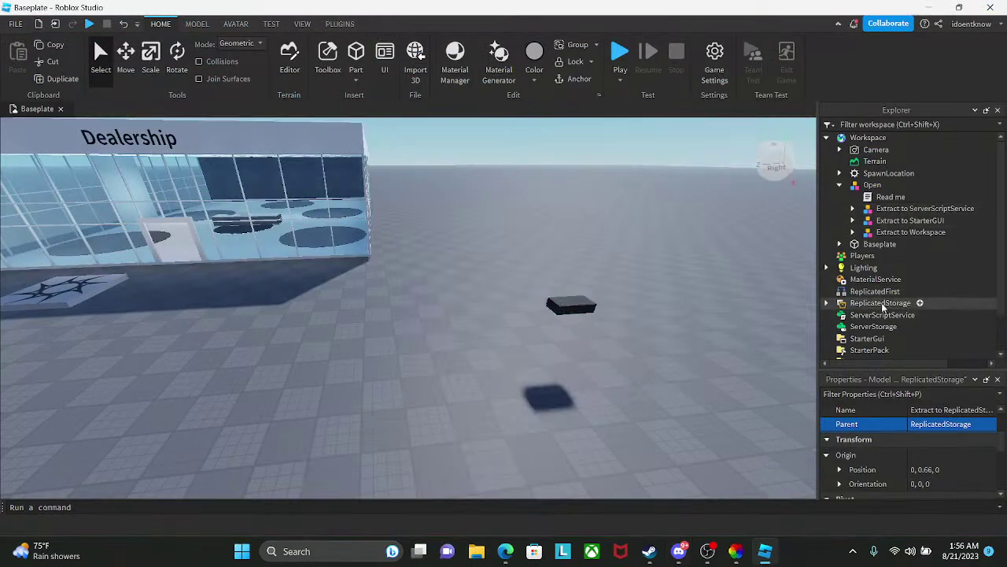
left_click(826, 303)
double_click(856, 313)
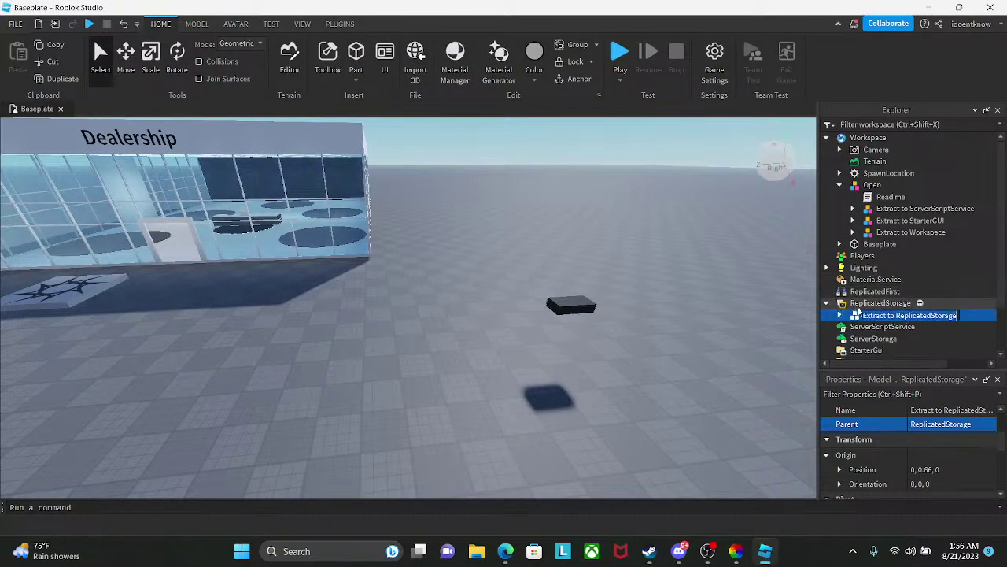
right_click(855, 315)
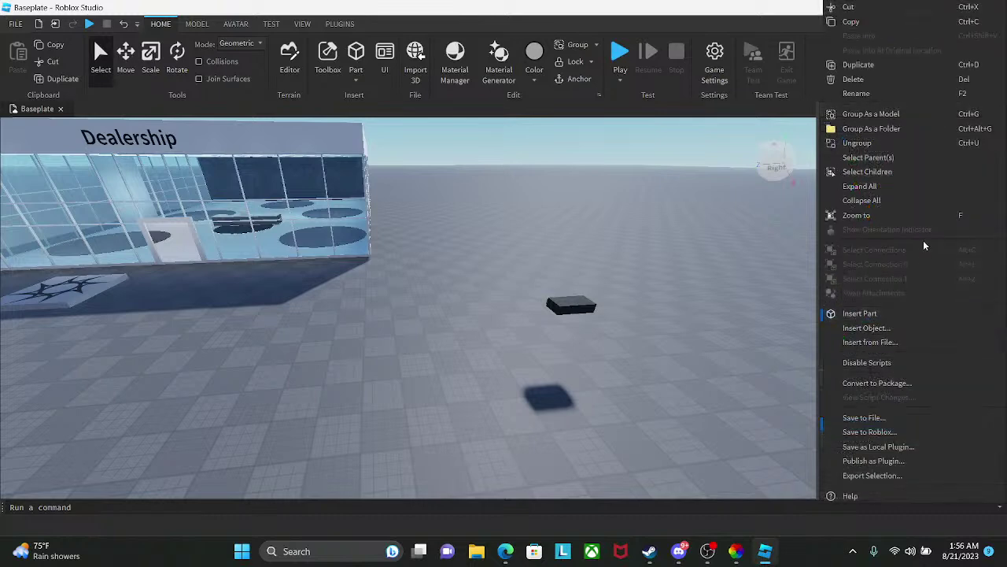
left_click(886, 148)
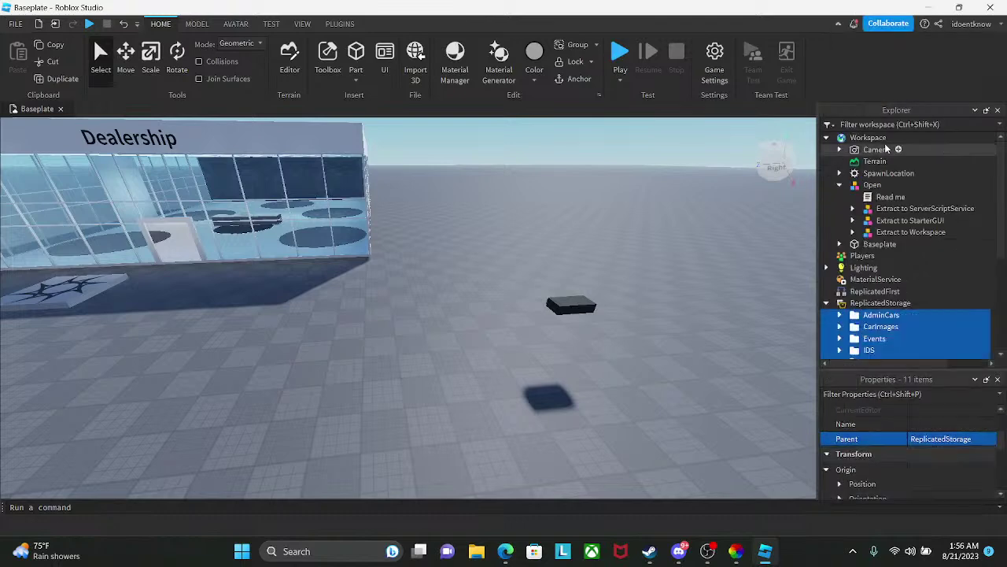
scroll(910, 323, "down", 3)
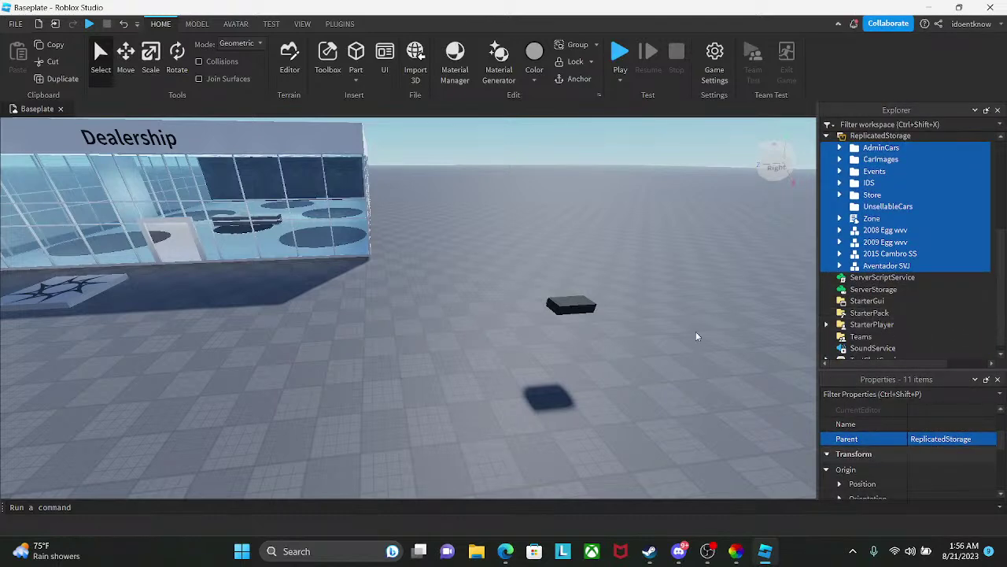
left_click(749, 327)
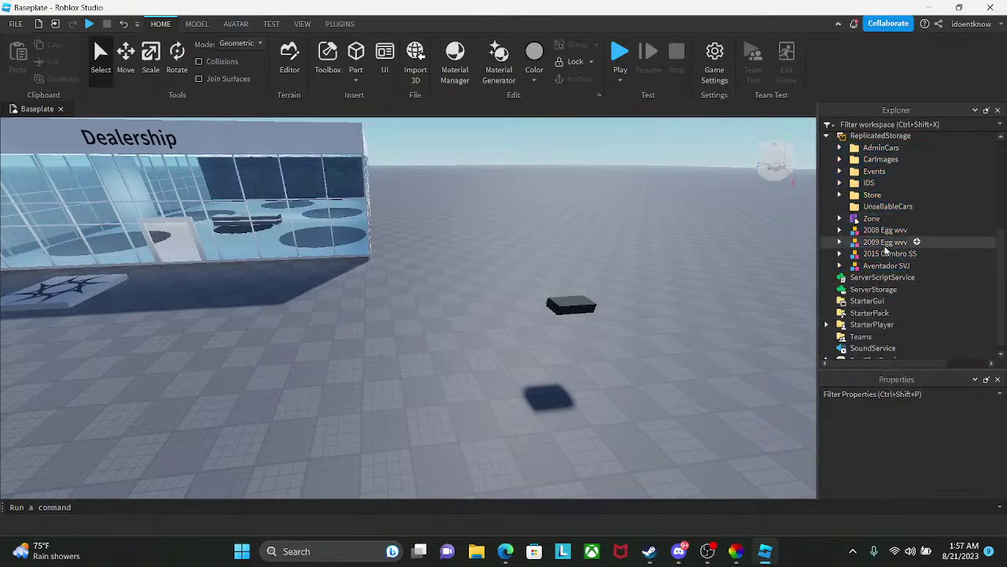
- Set the Extract to ServerScriptService model's Parent to ServerScriptService and expand that service in the Explorer
scroll(885, 235, "up", 2)
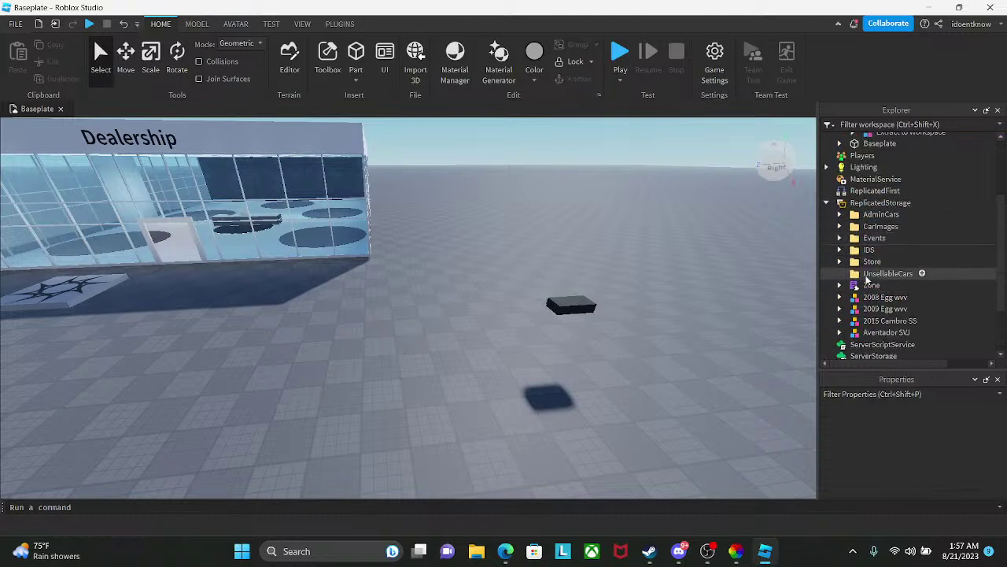
scroll(887, 252, "up", 3)
left_click(887, 197)
left_click(913, 207)
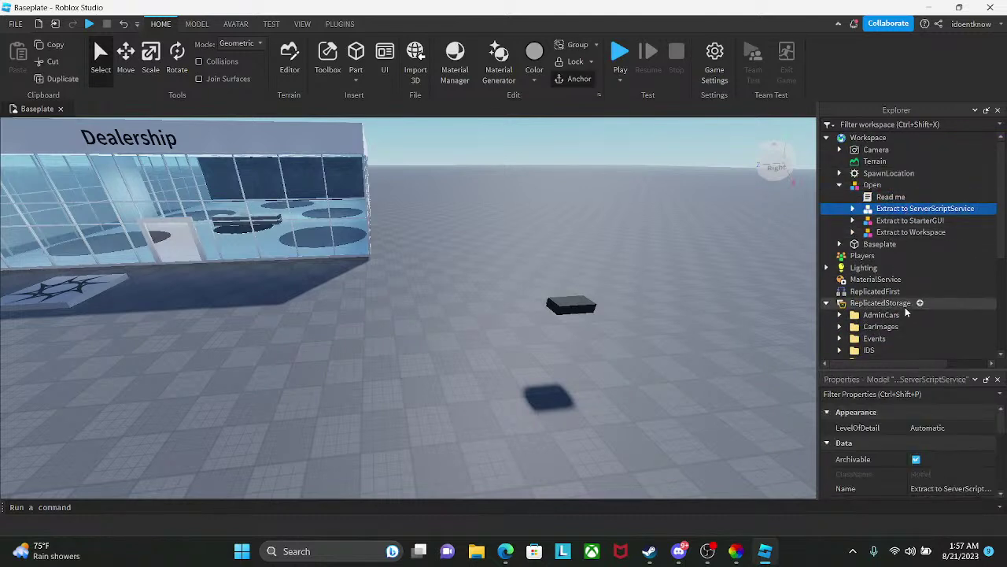
scroll(913, 480, "down", 2)
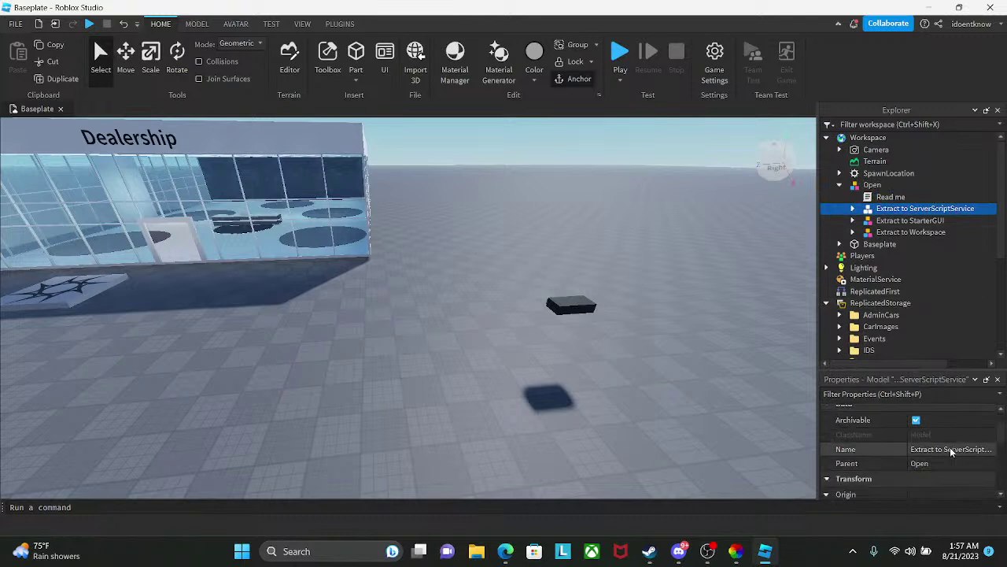
left_click(940, 464)
scroll(905, 267, "down", 5)
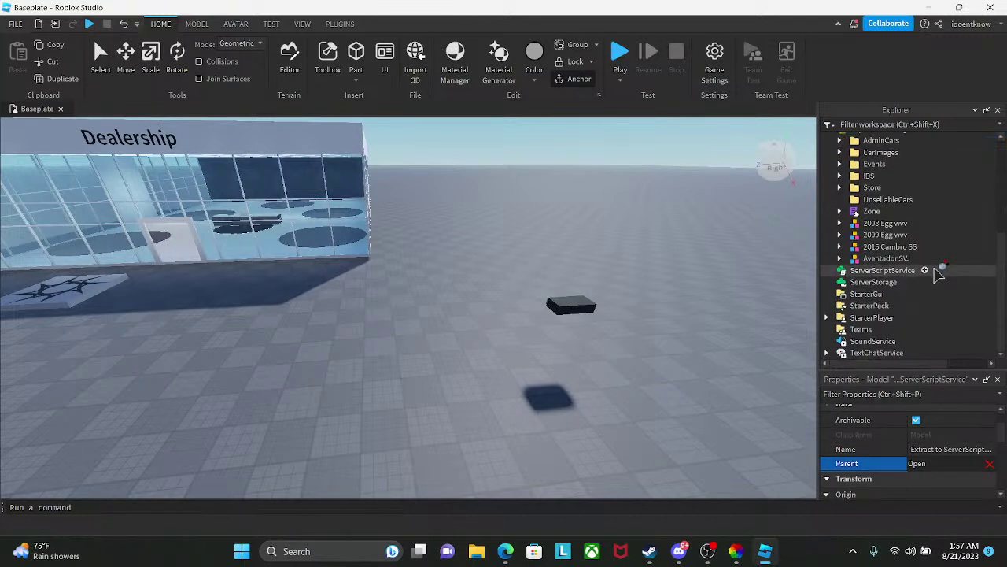
left_click(885, 270)
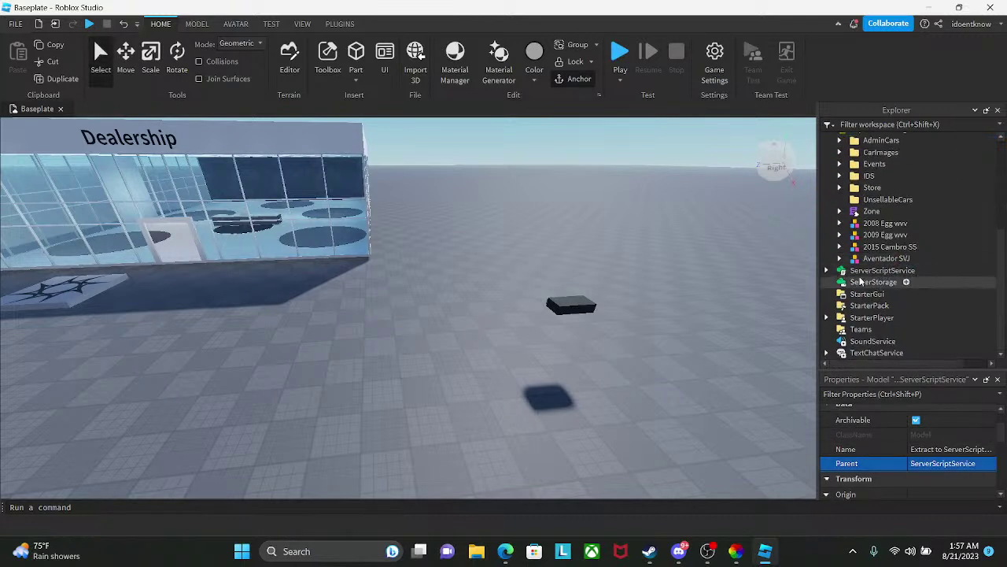
left_click(826, 272)
right_click(877, 282)
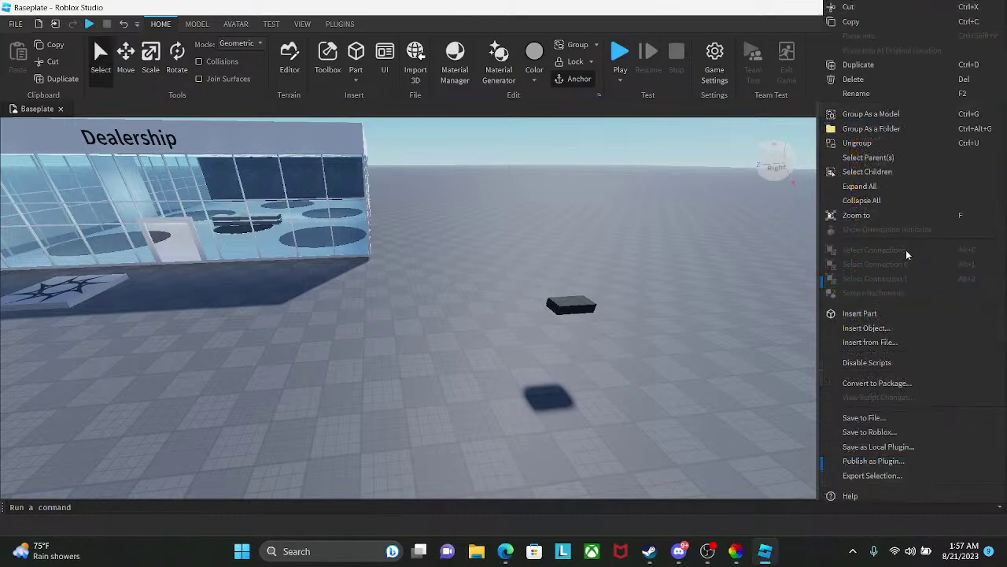
left_click(906, 133)
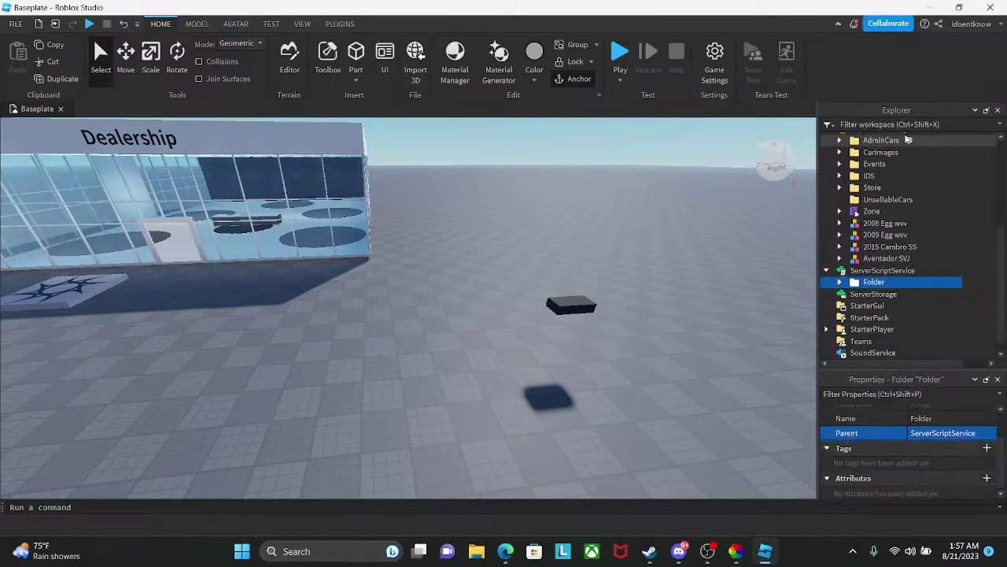
key("ctrl+z")
- Ungroup the Extract to ServerScriptService model inside ServerScriptService
right_click(884, 279)
left_click(902, 142)
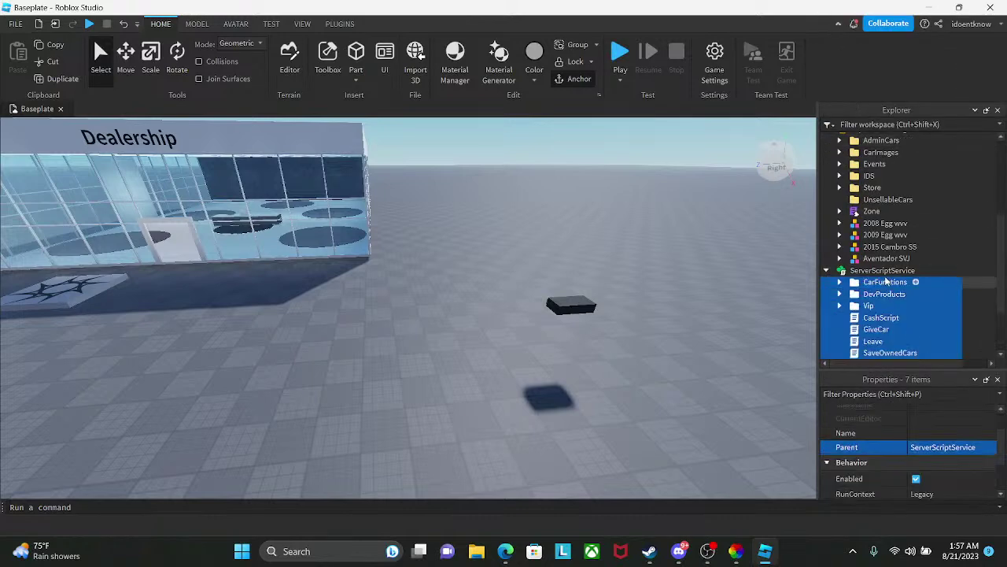
scroll(885, 294, "down", 3)
- Set the Extract to StarterGUI model's Parent to StarterGui and ungroup it there, collapsing the expanded ReplicatedStorage and ServerScriptService lists
scroll(885, 295, "up", 10)
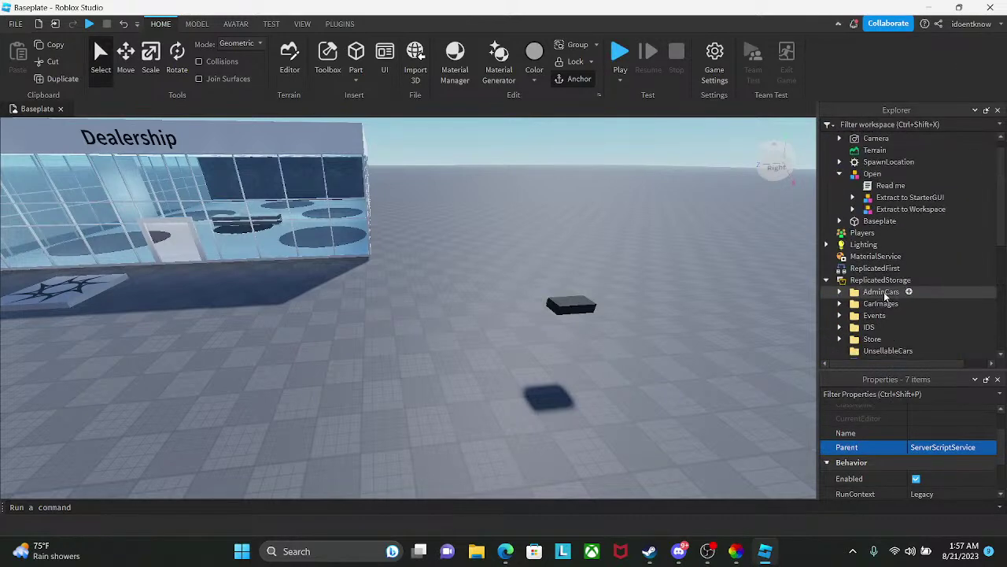
left_click(911, 209)
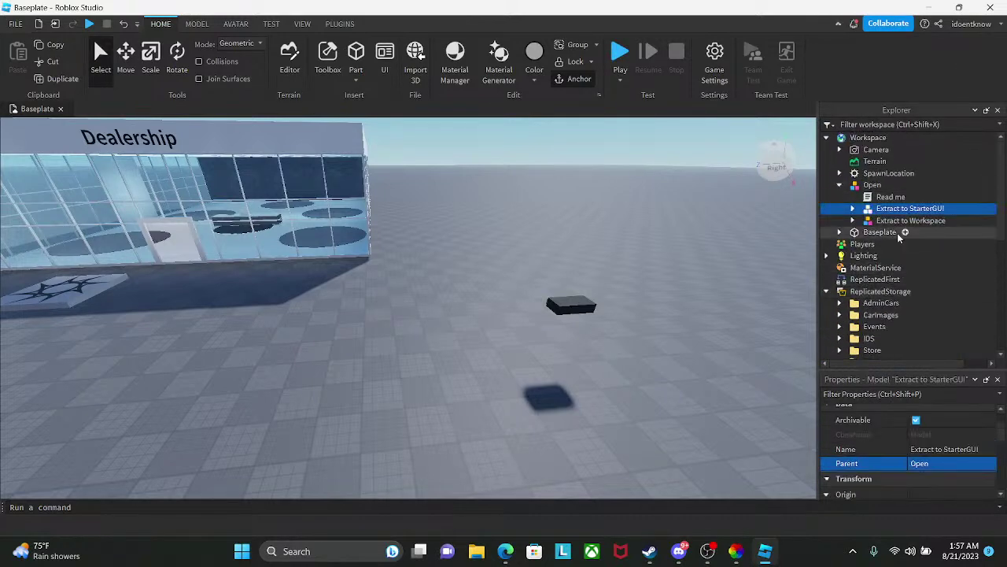
left_click(826, 291)
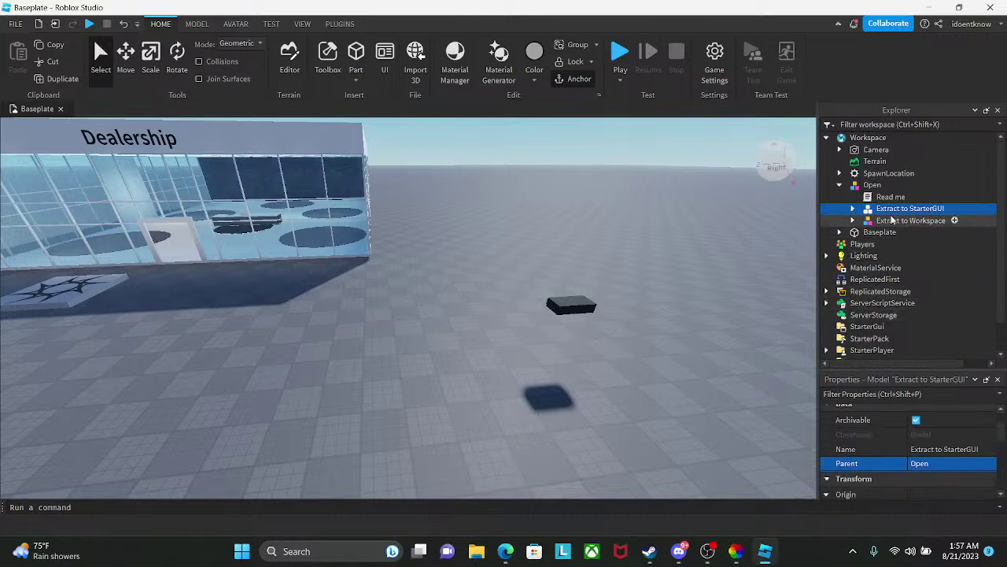
left_click(936, 464)
scroll(905, 354, "down", 1)
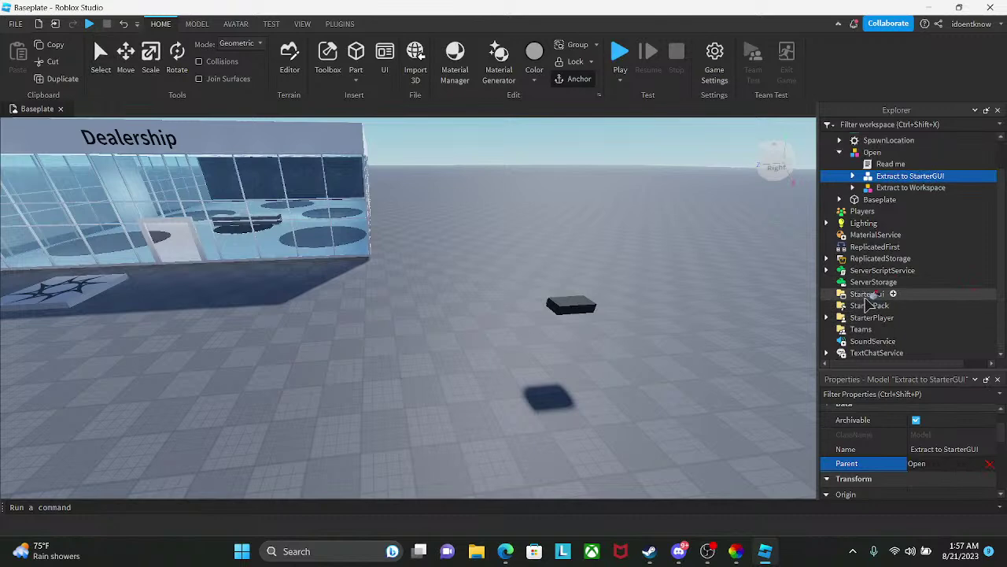
left_click(865, 307)
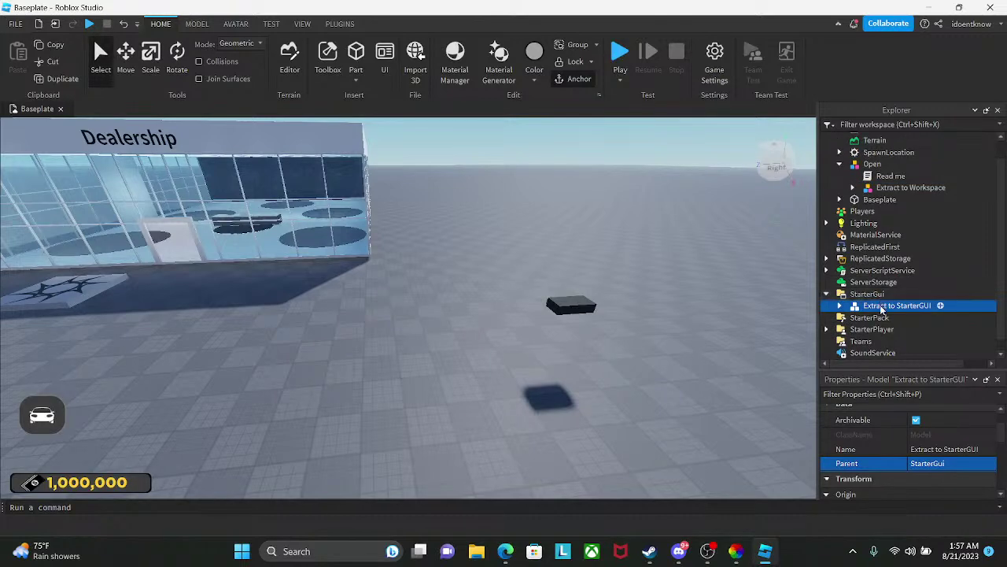
right_click(881, 309)
left_click(866, 153)
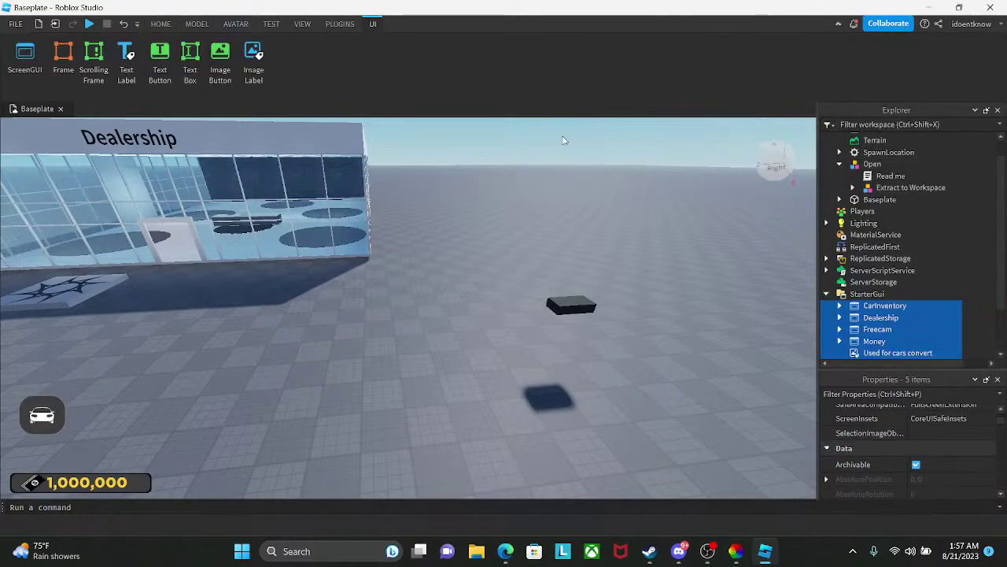
- Turn off UI Visibility so the StarterGui interface is hidden in the viewport
left_click(340, 24)
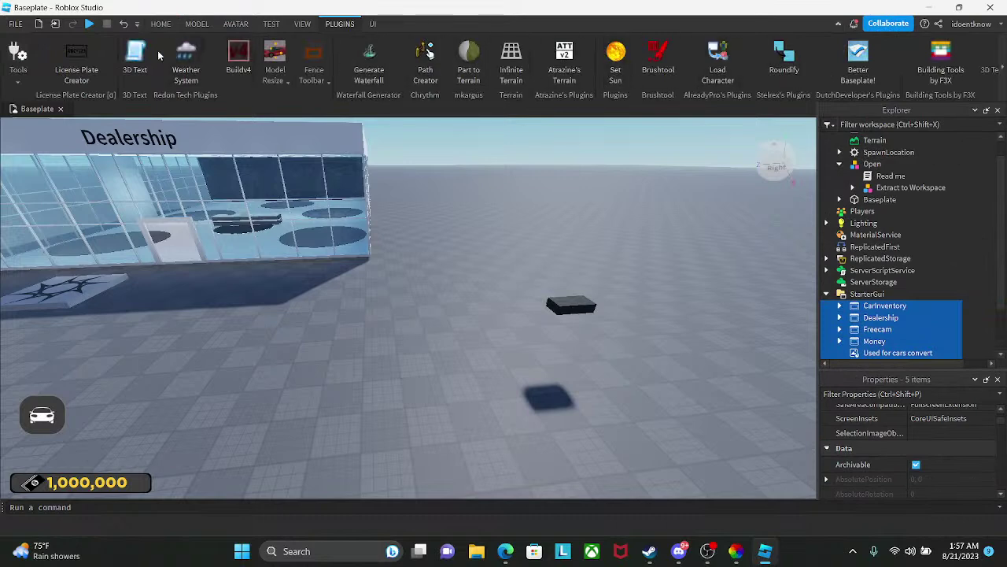
left_click(162, 25)
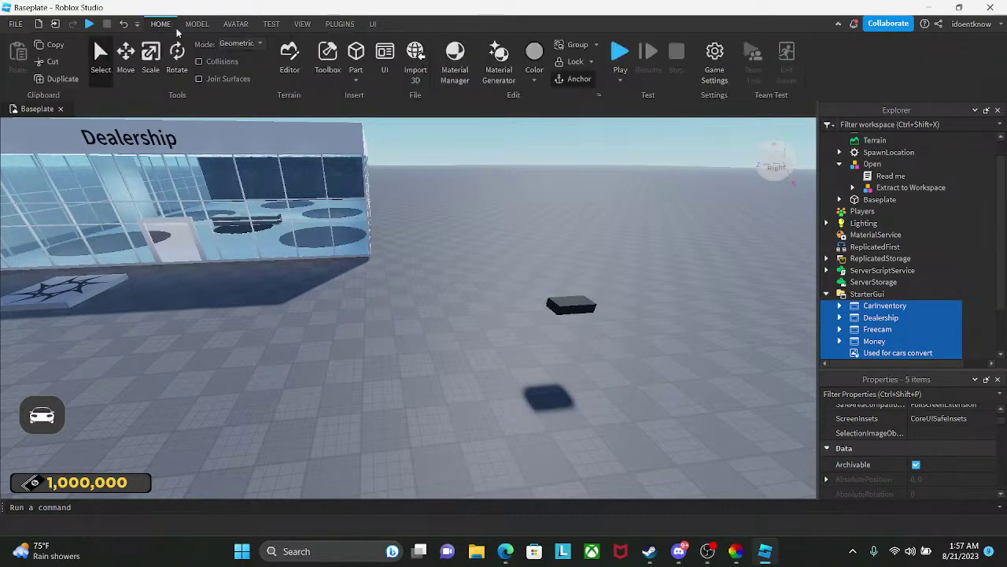
left_click(325, 24)
left_click(304, 24)
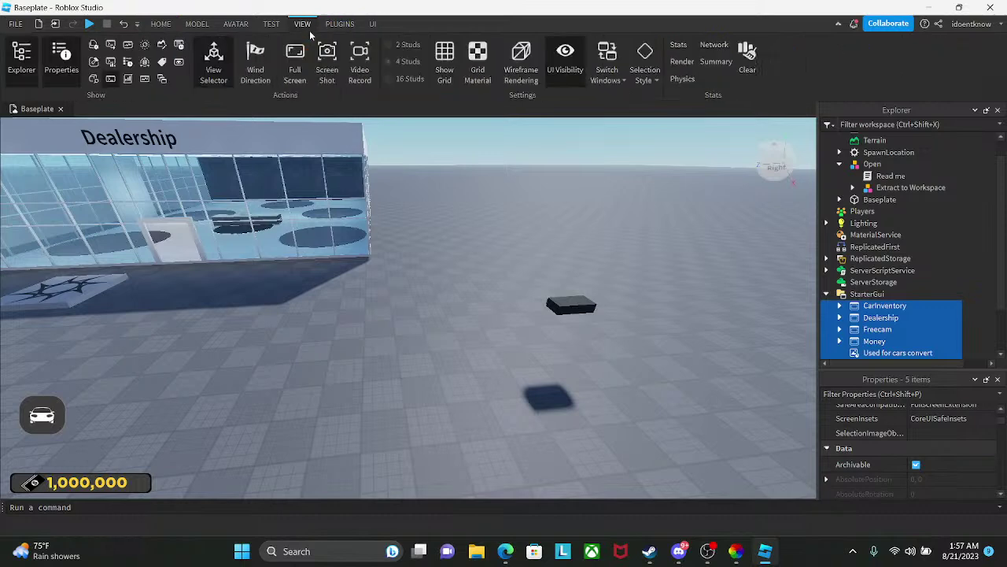
left_click(569, 71)
- Set the Extract to Workspace model's Parent to Workspace, ungroup it there and clear the selection
scroll(916, 234, "up", 1)
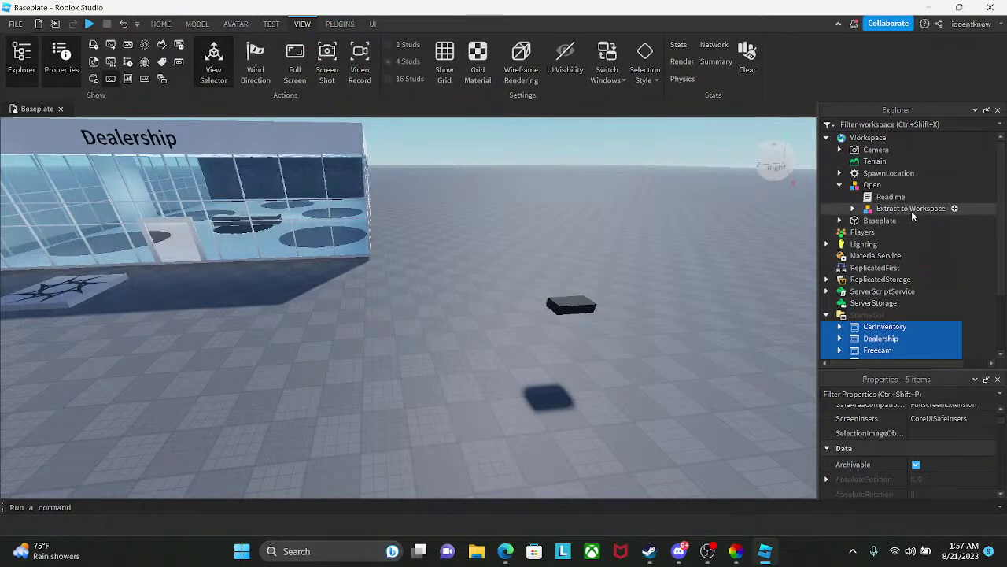
left_click(911, 208)
key("F2")
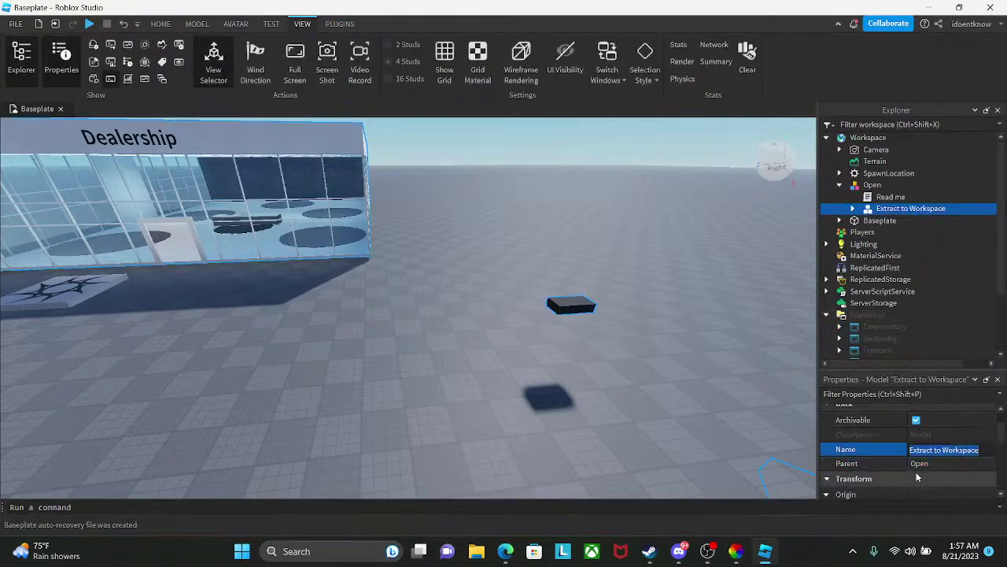
left_click(915, 465)
left_click(859, 139)
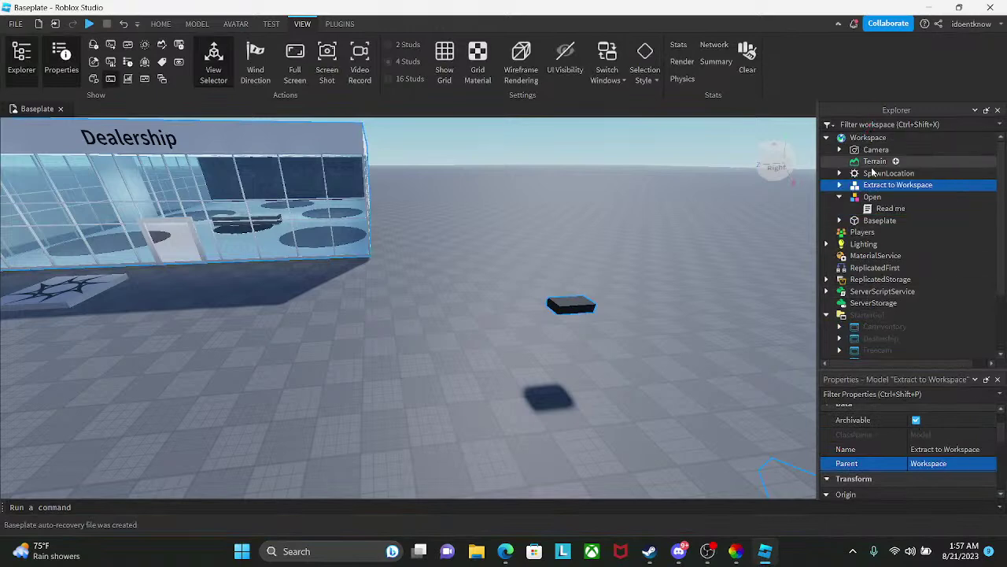
right_click(883, 187)
left_click(884, 173)
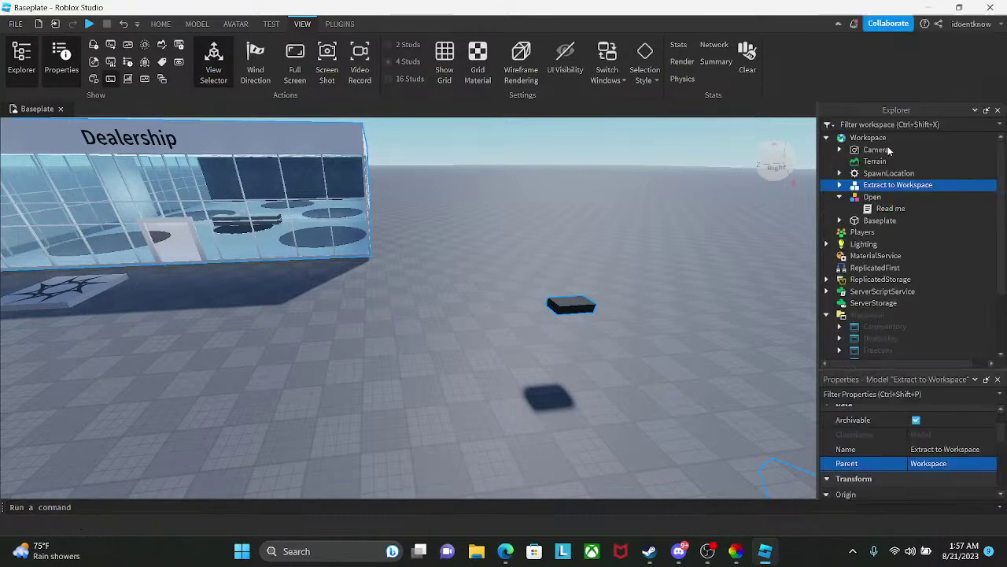
left_click(754, 299)
- Examine the DealershipCameras folder in Workspace, including its Default part and the nested Part
left_click(882, 186)
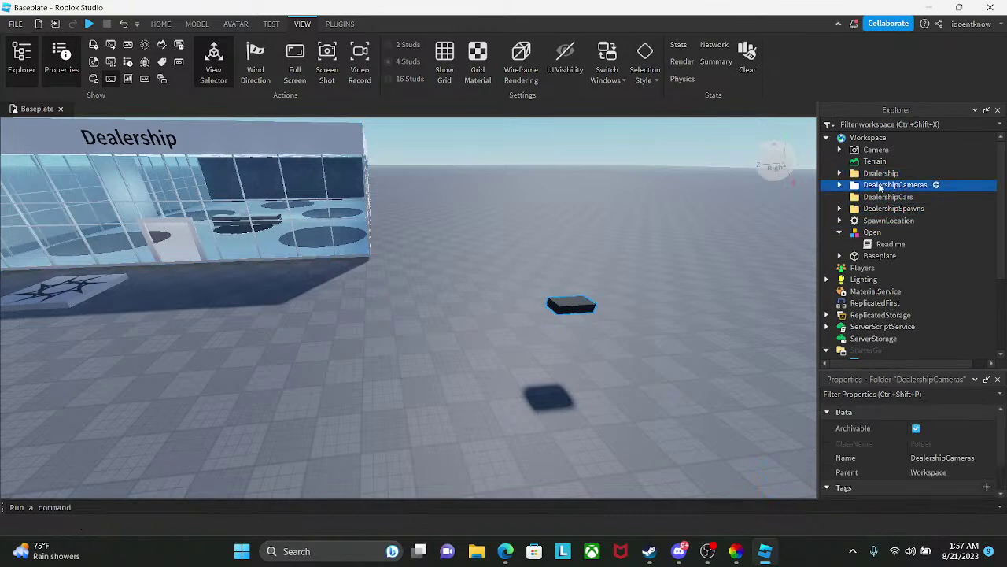
left_click(840, 185)
left_click(887, 208)
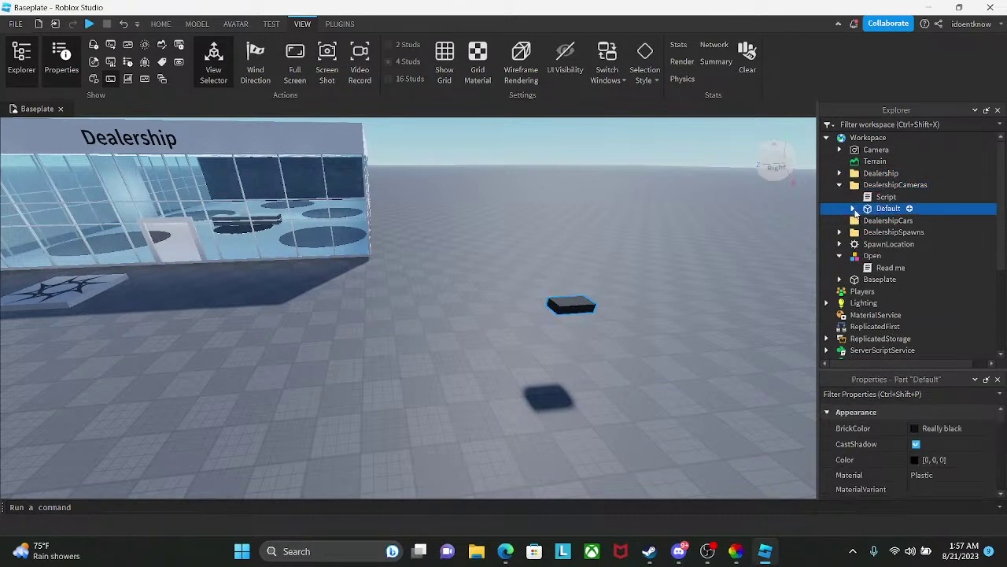
left_click(853, 208)
left_click(892, 220)
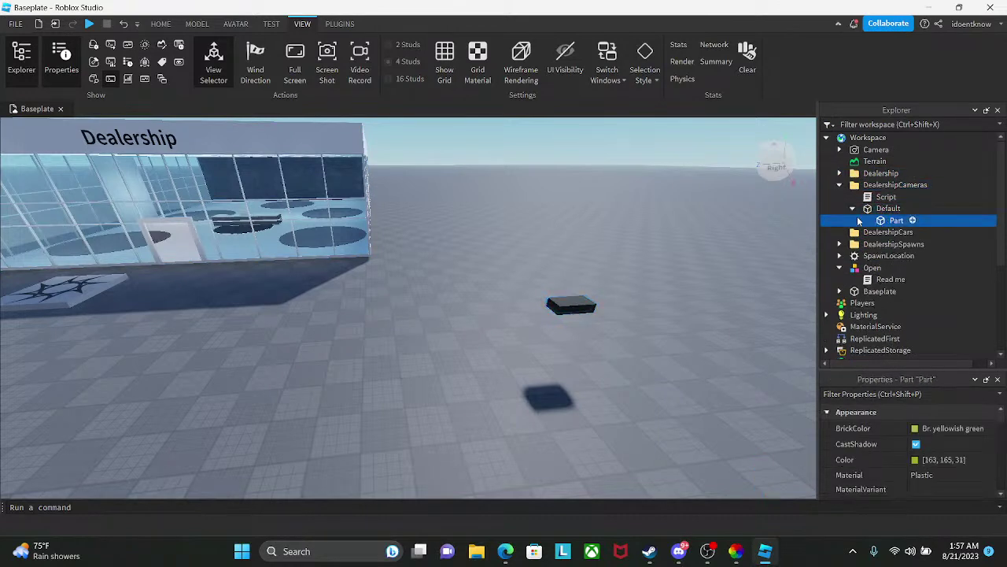
left_click(853, 209)
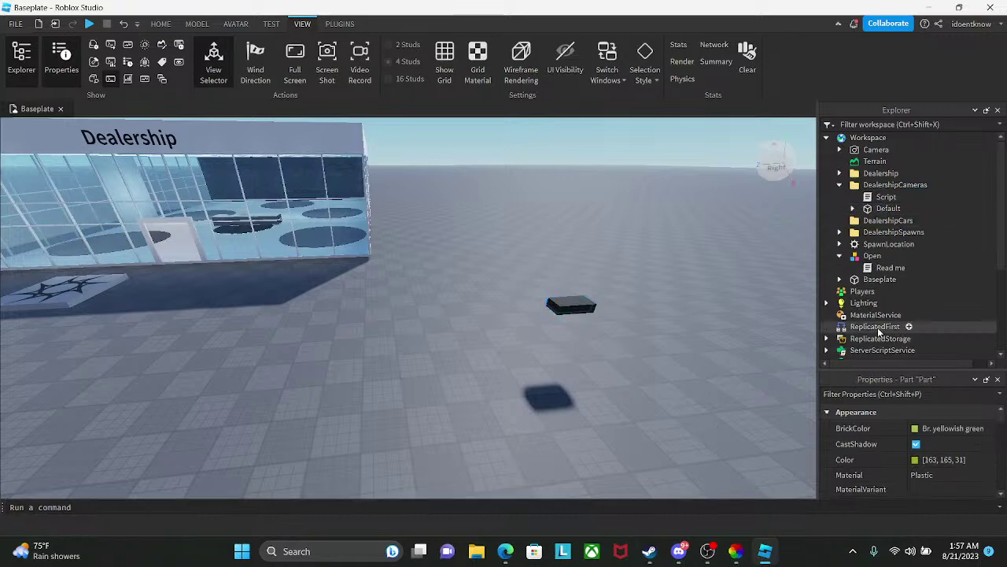
- Select the floating Default camera part in the viewport and inspect it up close from its other side
left_click(591, 298)
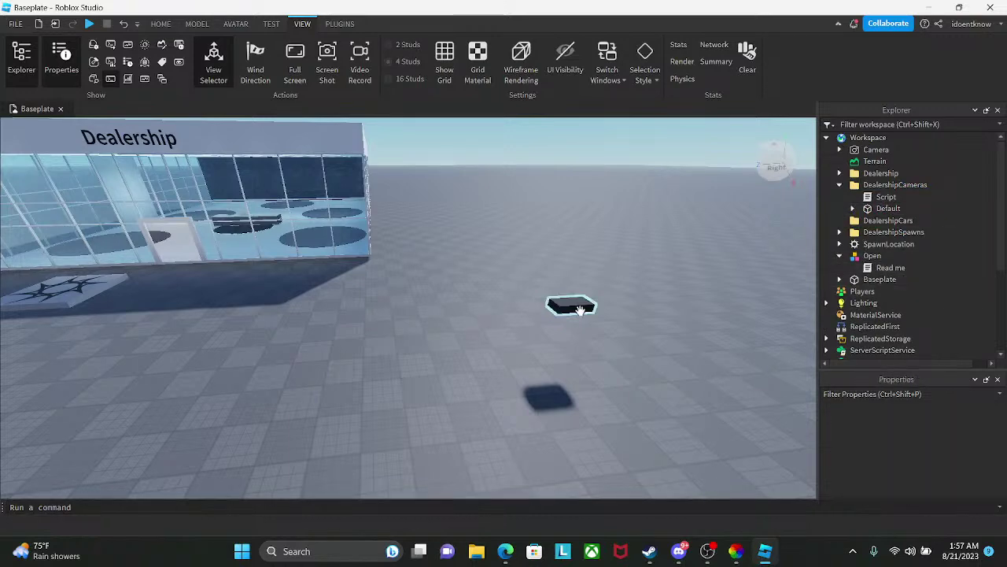
scroll(700, 329, "up", 3)
key("f")
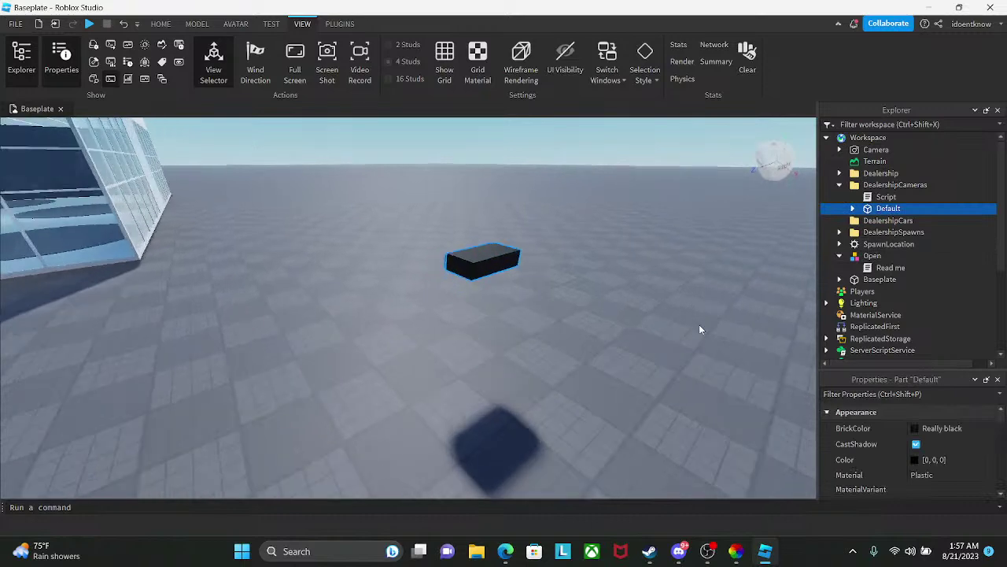
key("w")
key("d")
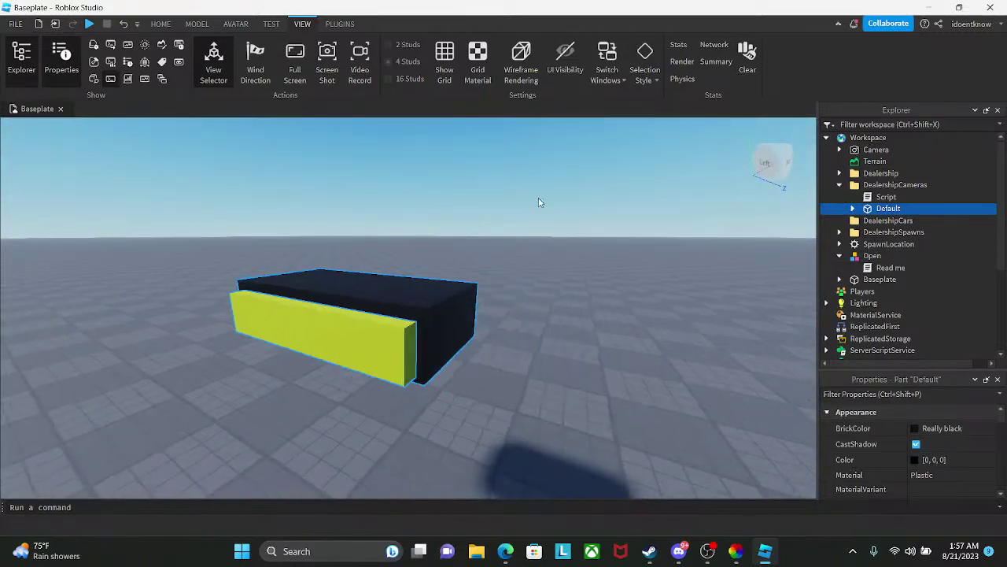
key("s")
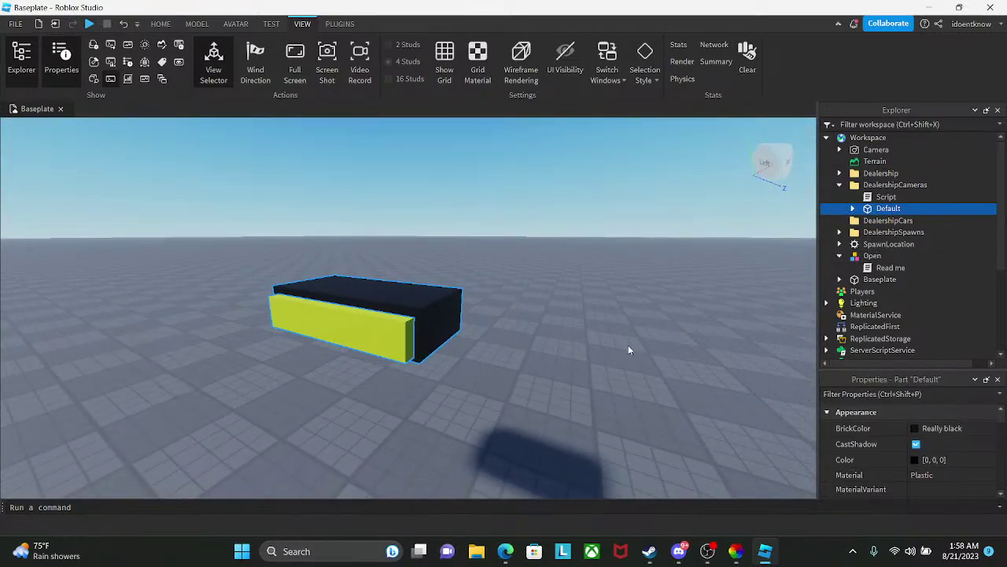
- Switch to Discord and view the chat screenshot posted in the De monkeyz group enlarged, closing it again
left_click(679, 552)
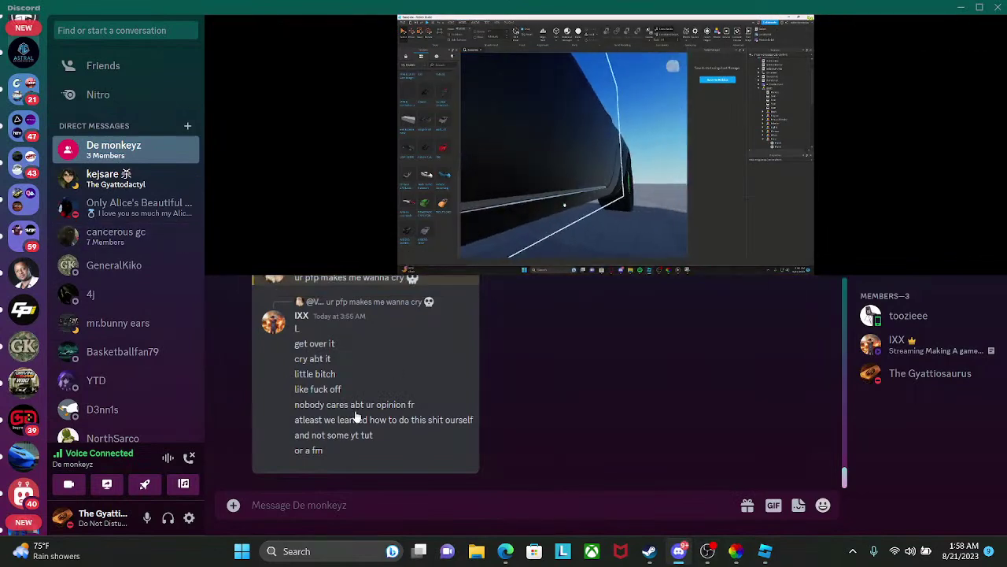
left_click(393, 447)
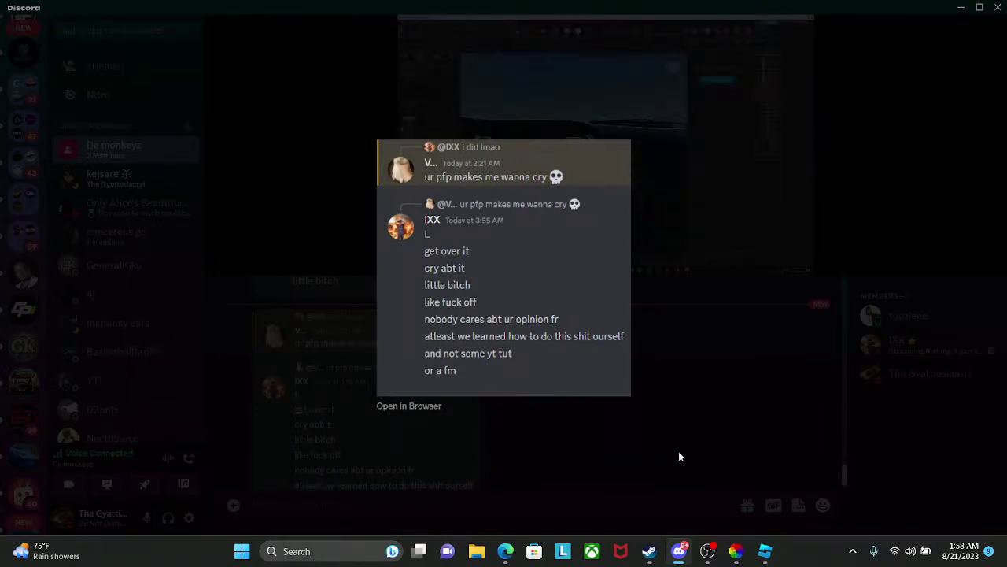
left_click(680, 456)
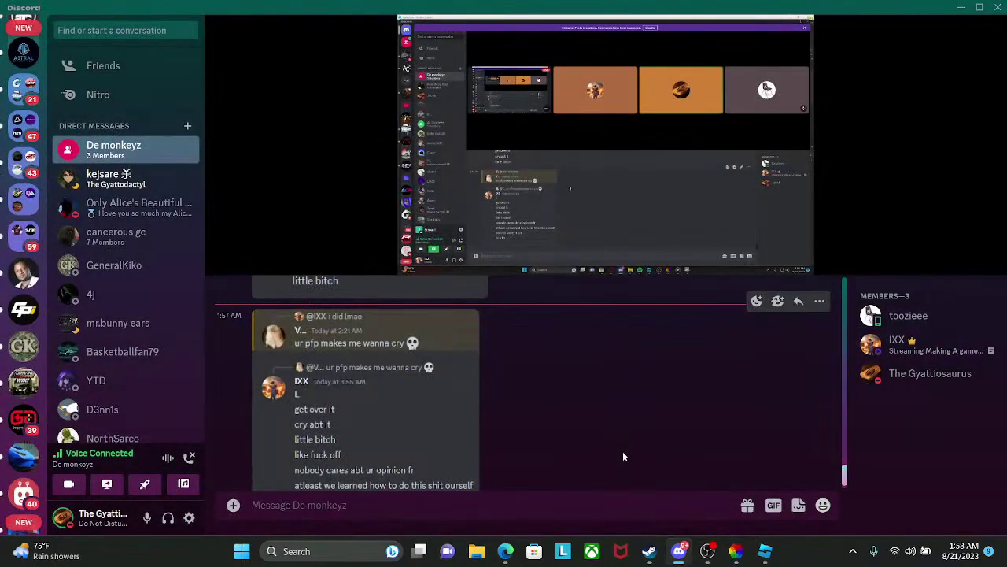
- Open the direct message below the De monkeyz group and send the Ambatukum!!! sticker from the Cloudz & Co. set
left_click(110, 178)
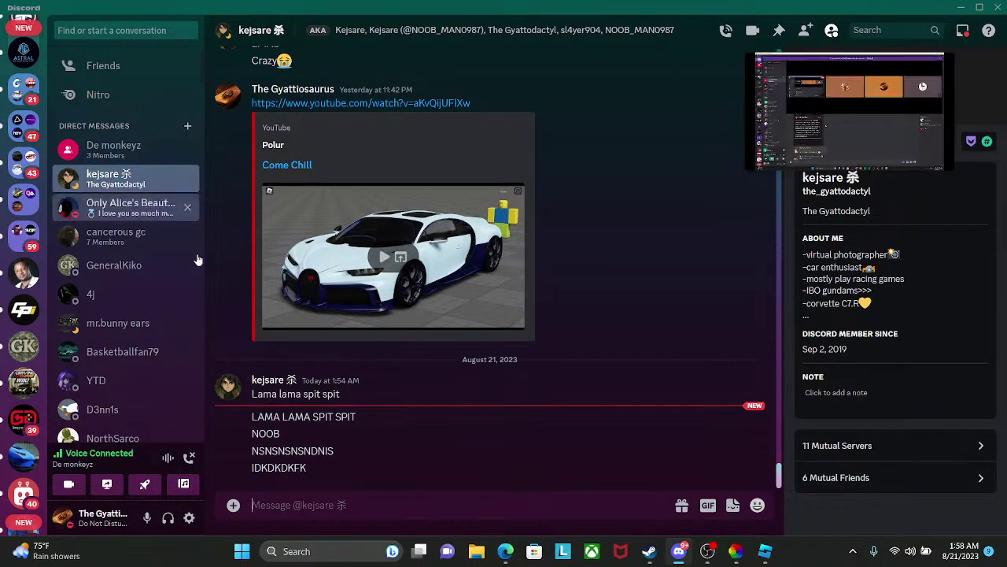
left_click(733, 505)
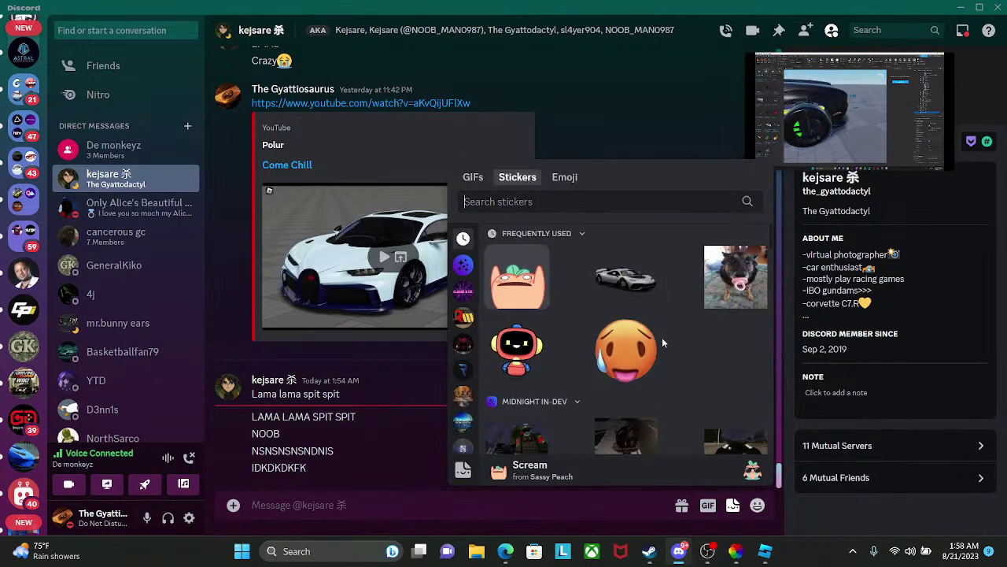
scroll(725, 364, "down", 5)
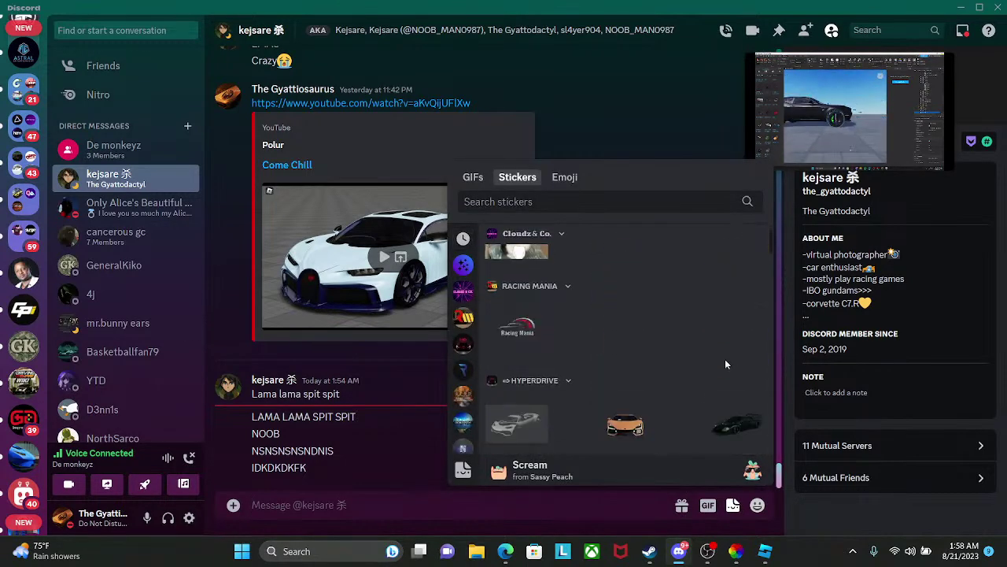
scroll(725, 364, "down", 5)
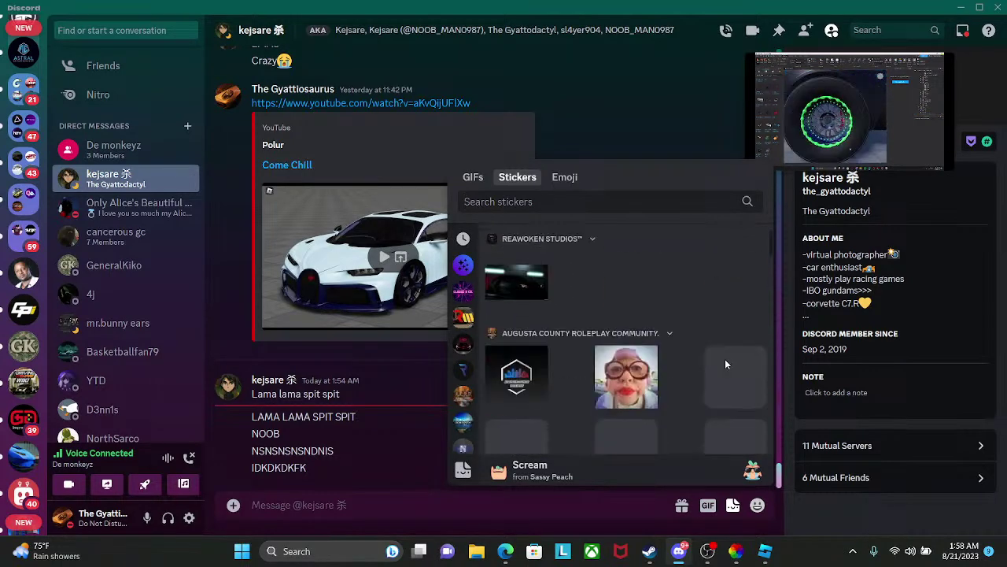
scroll(724, 364, "down", 3)
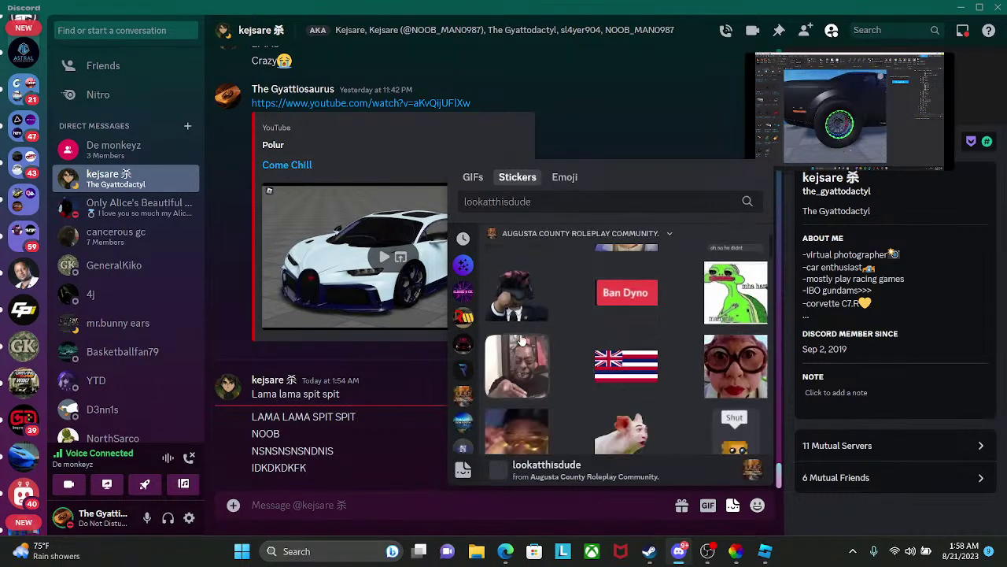
scroll(571, 331, "down", 2)
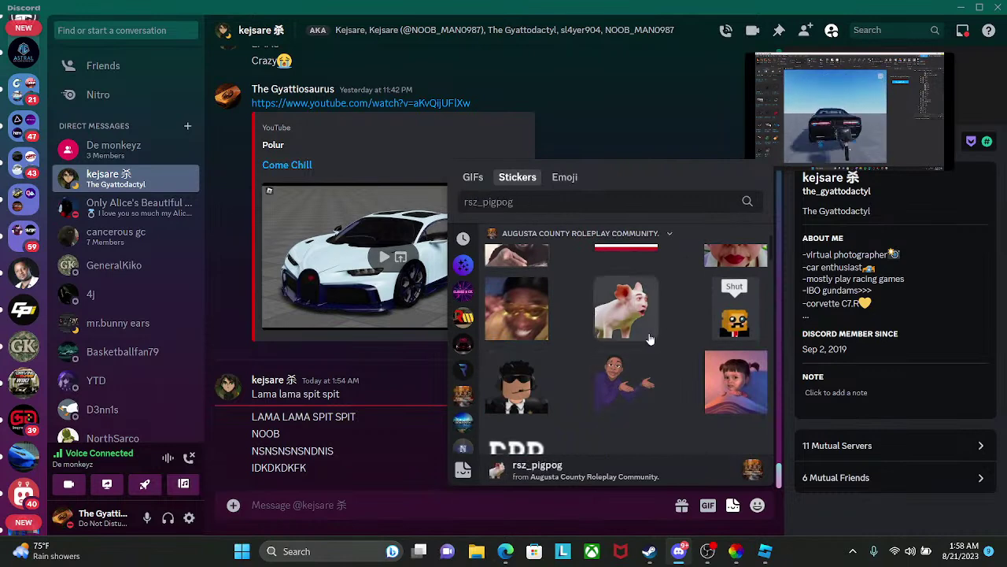
scroll(564, 340, "down", 5)
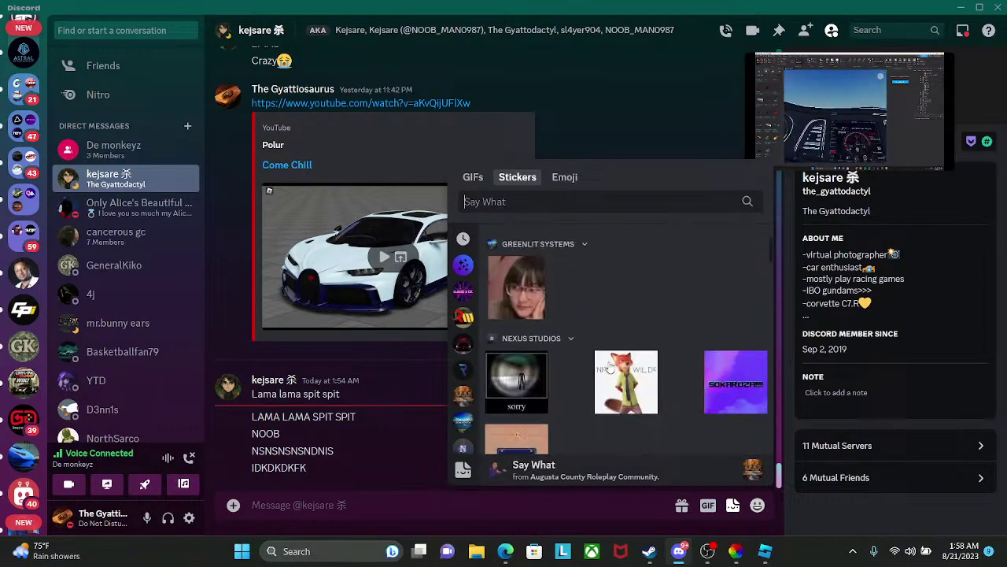
scroll(632, 397, "down", 5)
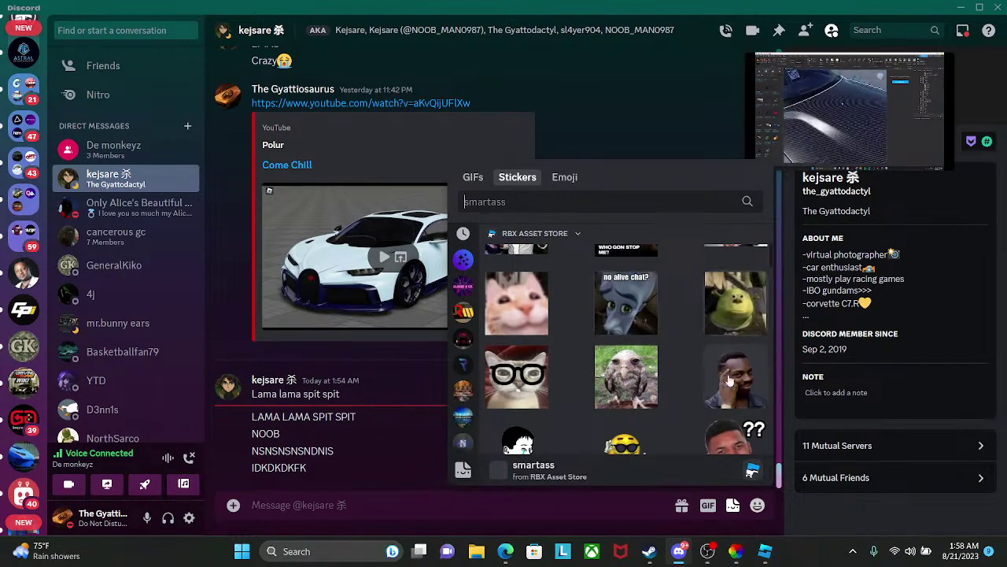
scroll(723, 391, "down", 1)
scroll(722, 391, "down", 5)
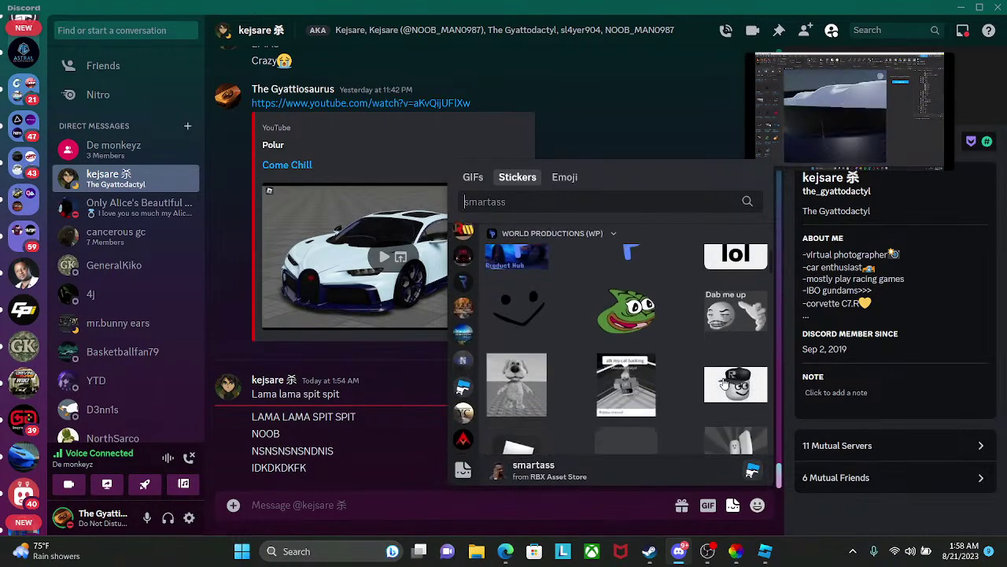
scroll(674, 343, "down", 3)
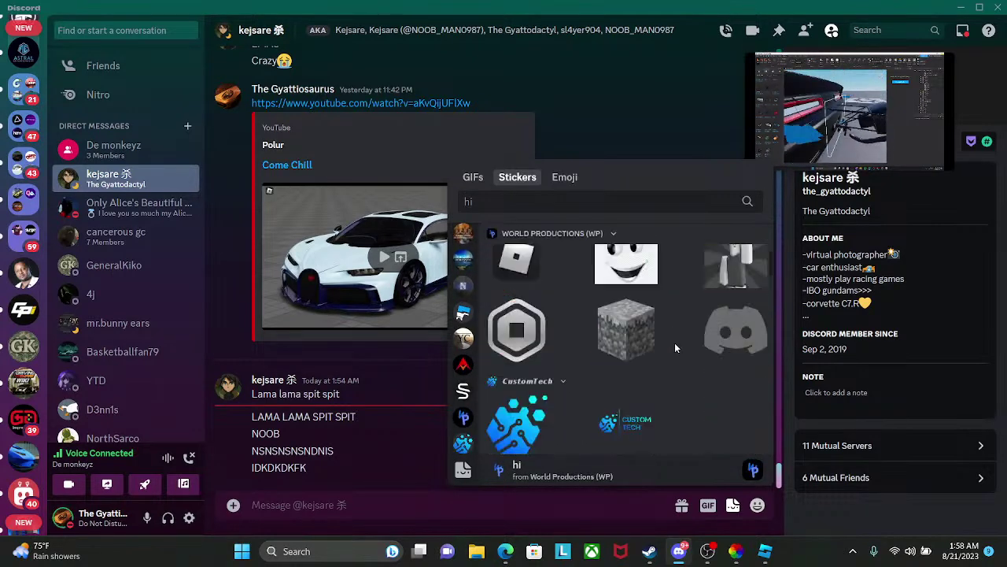
scroll(708, 358, "down", 3)
scroll(727, 358, "up", 6)
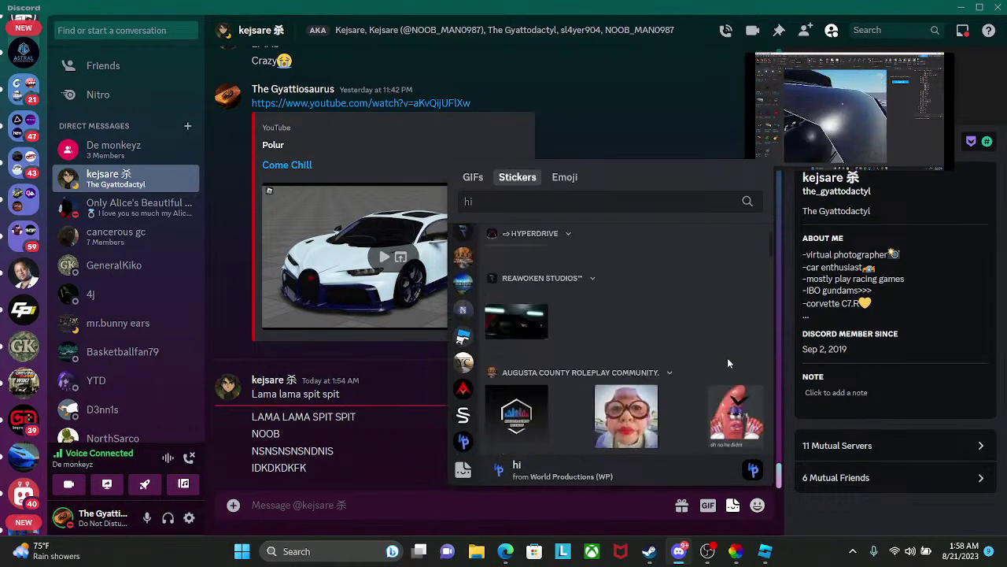
scroll(728, 367, "up", 3)
scroll(728, 371, "down", 2)
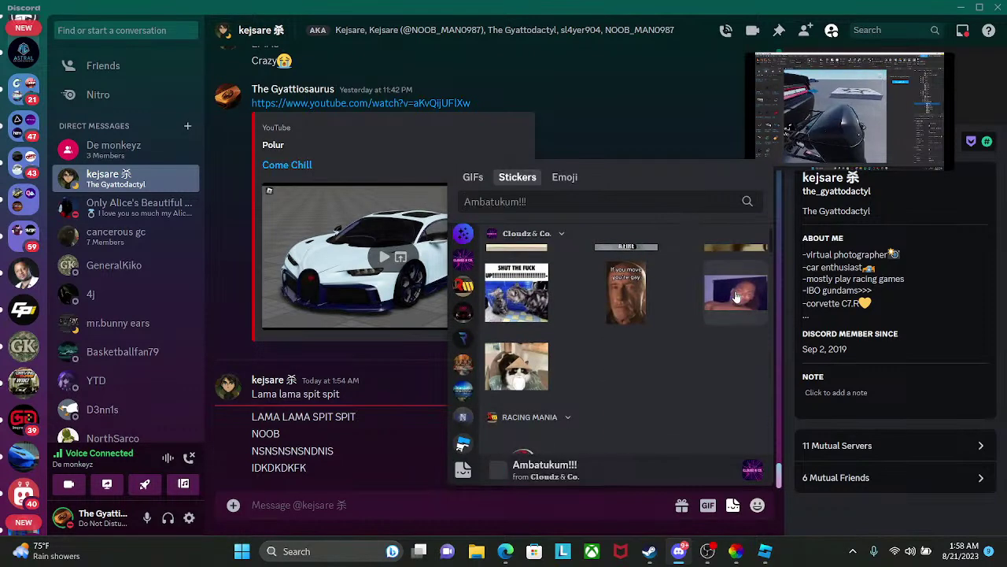
left_click(732, 298)
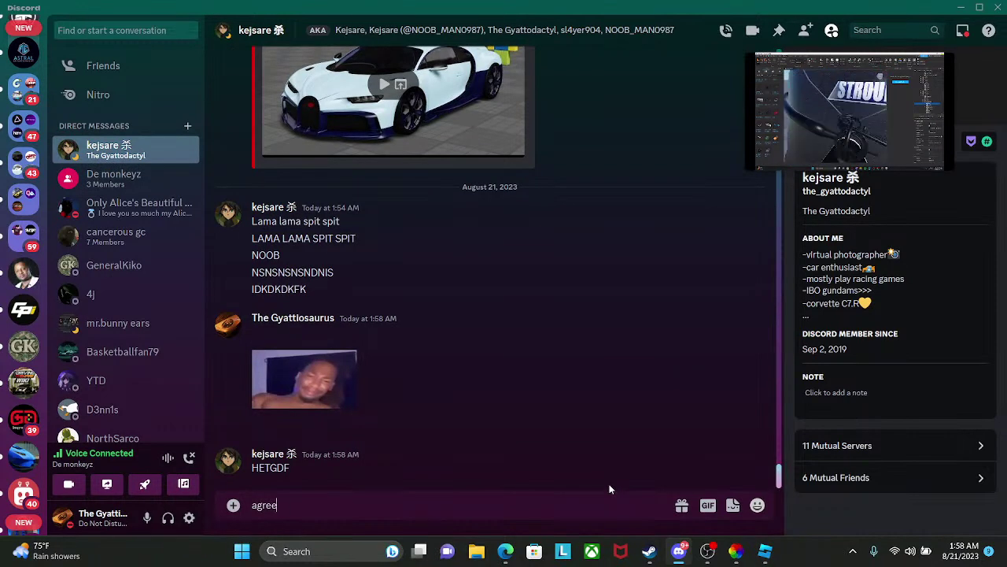
- Send the messages "agreedc" and "bros on drugs 💀" in the direct message
type("agreedc")
key("Return")
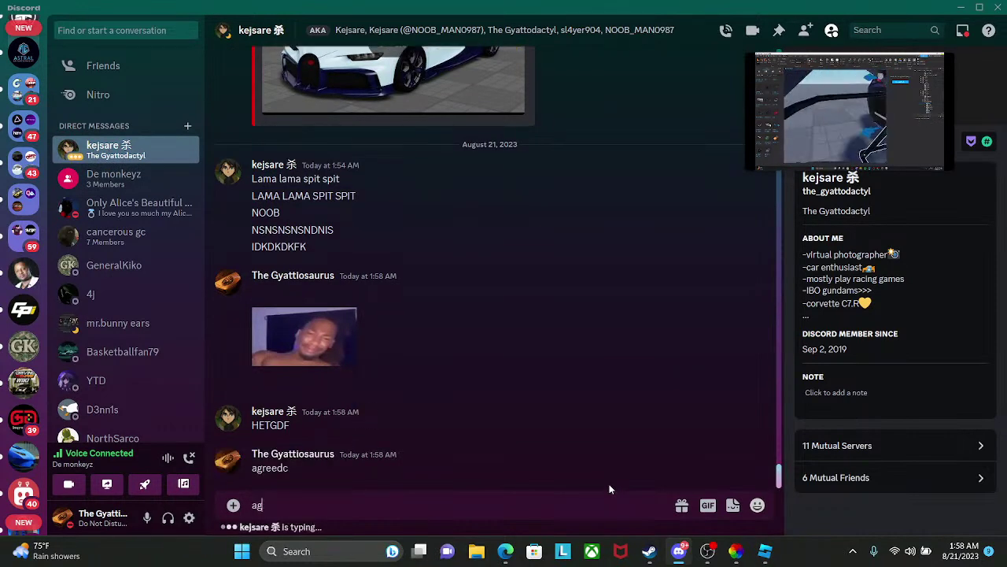
type("agrere")
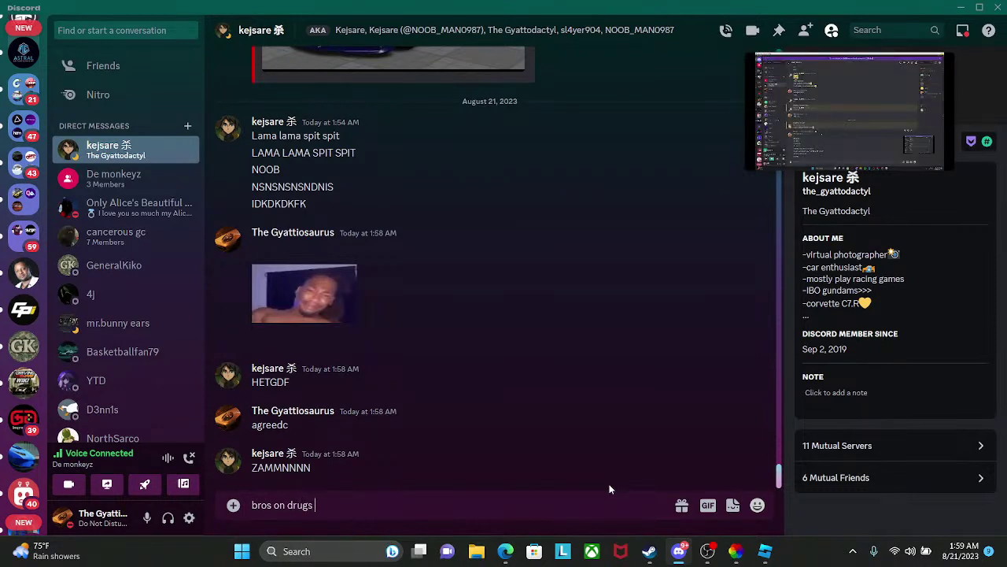
key("super+period")
key("Return")
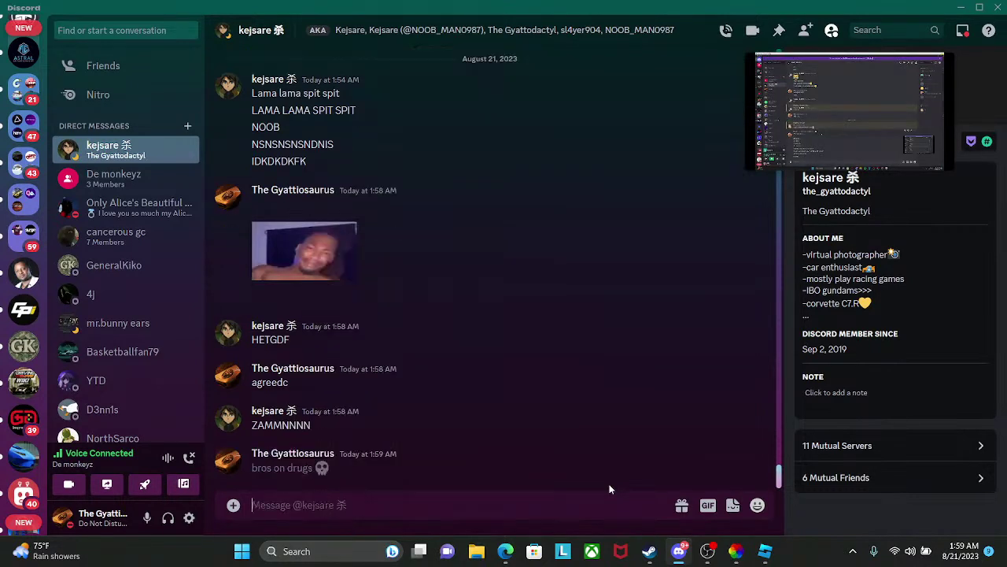
- Switch to Roblox Studio and view the yellow side of the Default camera part up close with the dealership beyond
left_click(766, 553)
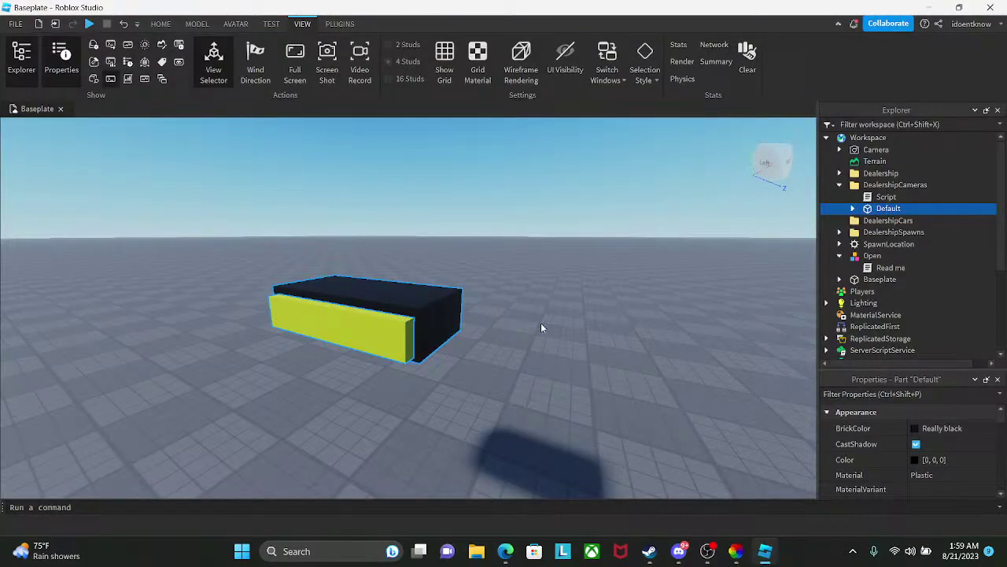
right_click_drag(541, 328, 617, 316)
key("w")
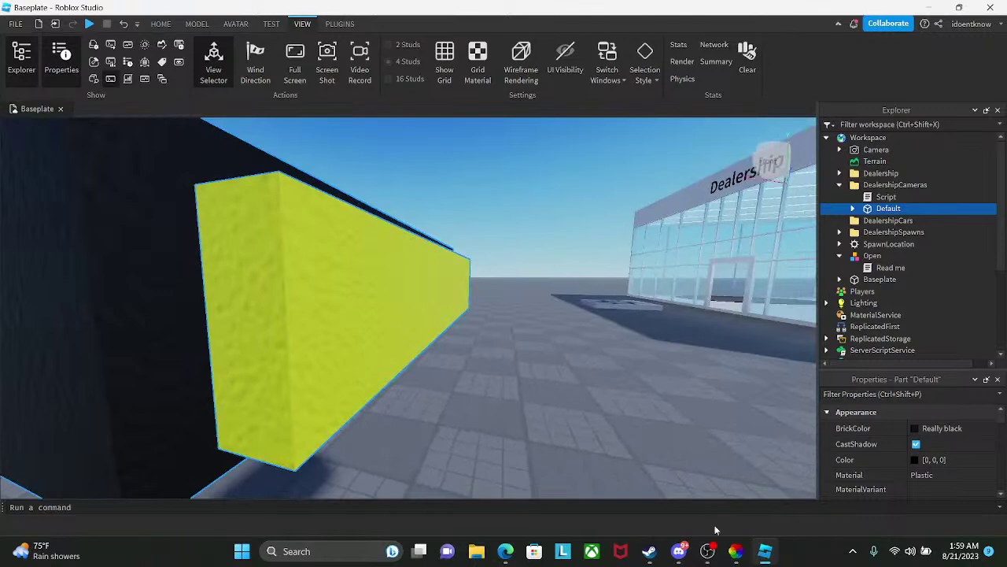
- Switch to Discord and reply "yes" in the direct message
left_click(680, 551)
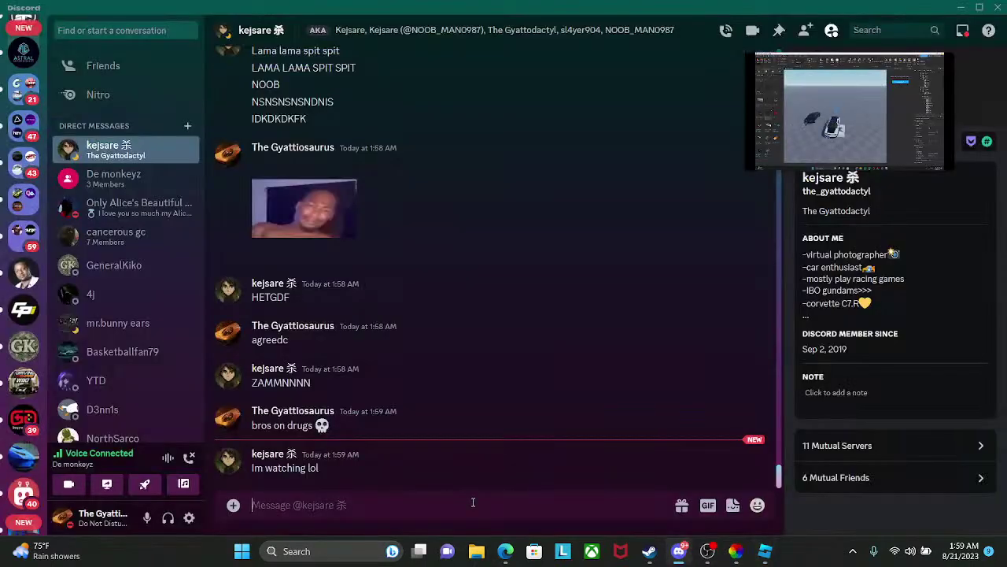
type("yes")
key("Return")
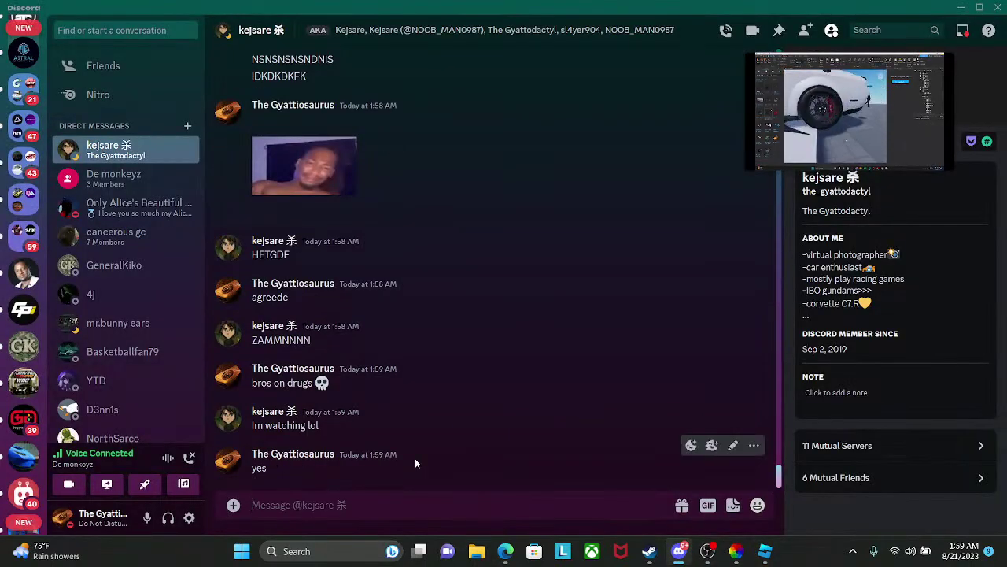
right_click(553, 324)
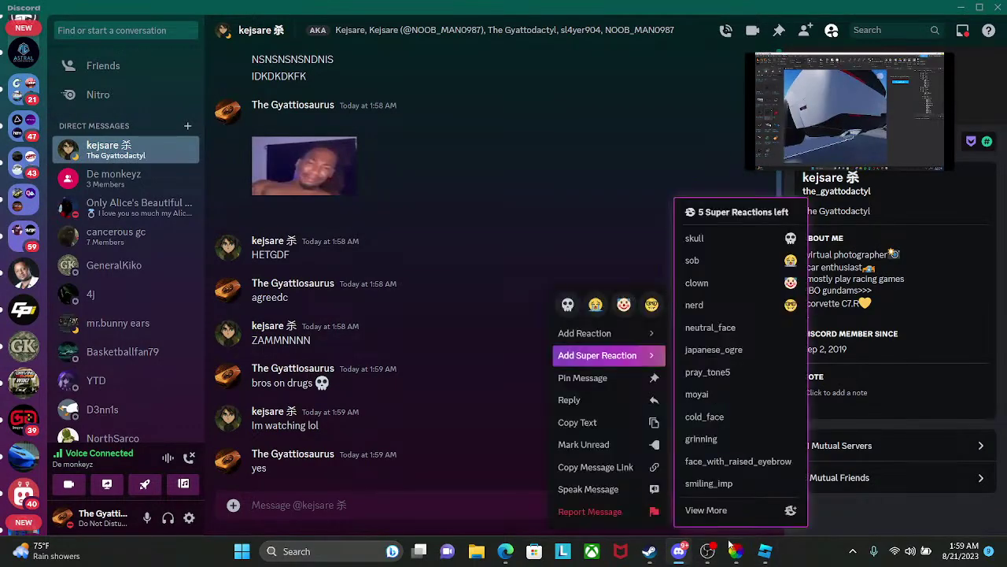
- Switch to Roblox Studio, check the Script in DealershipCameras and open the Read me script in the Open model
left_click(765, 551)
mouse_move(618, 343)
right_mouse_down()
mouse_move(601, 334)
mouse_move(613, 350)
right_mouse_up()
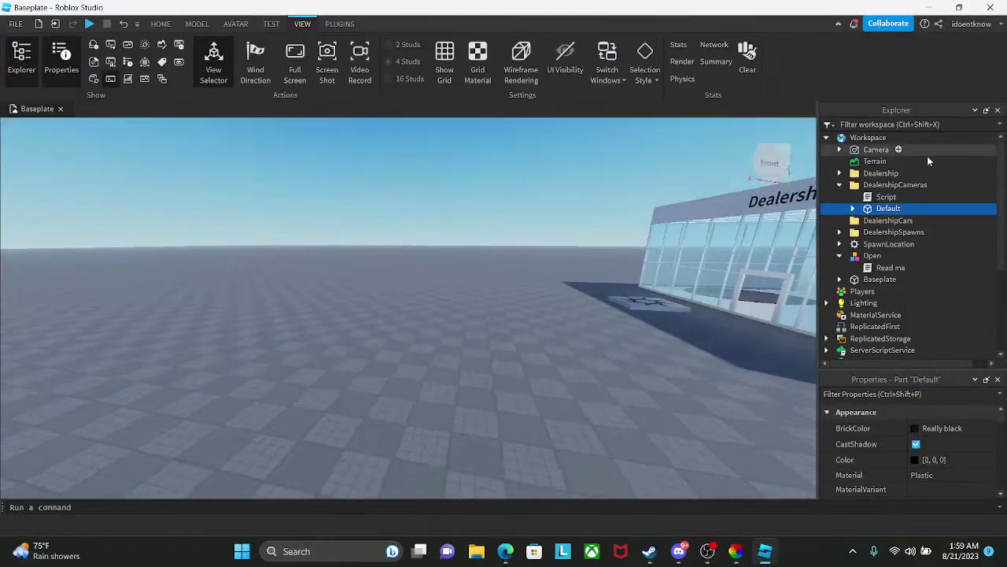
left_click(882, 197)
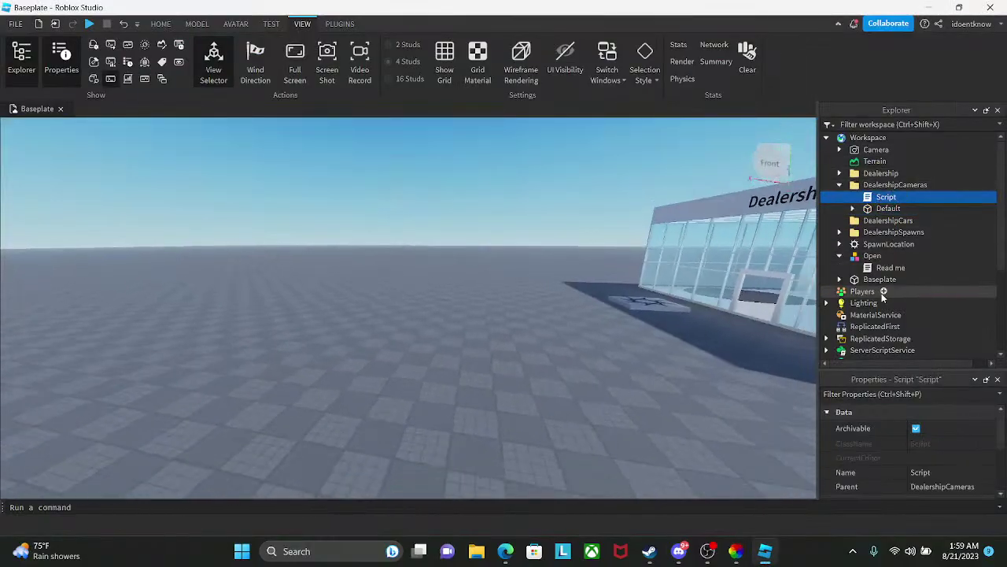
double_click(891, 268)
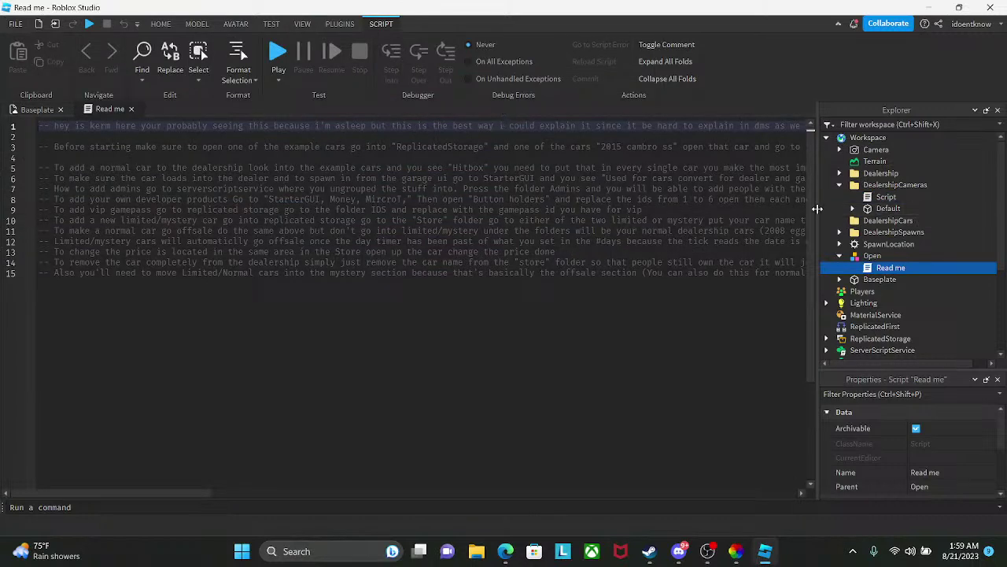
- Glance at the Discord chat and stream, return to Roblox Studio and skim the Read me instructions
left_click(680, 553)
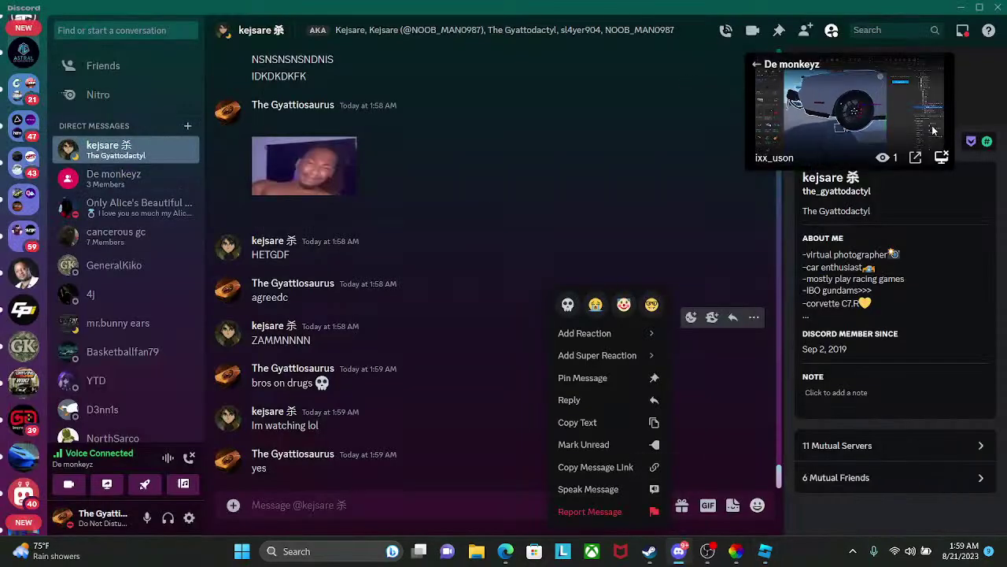
left_click(765, 552)
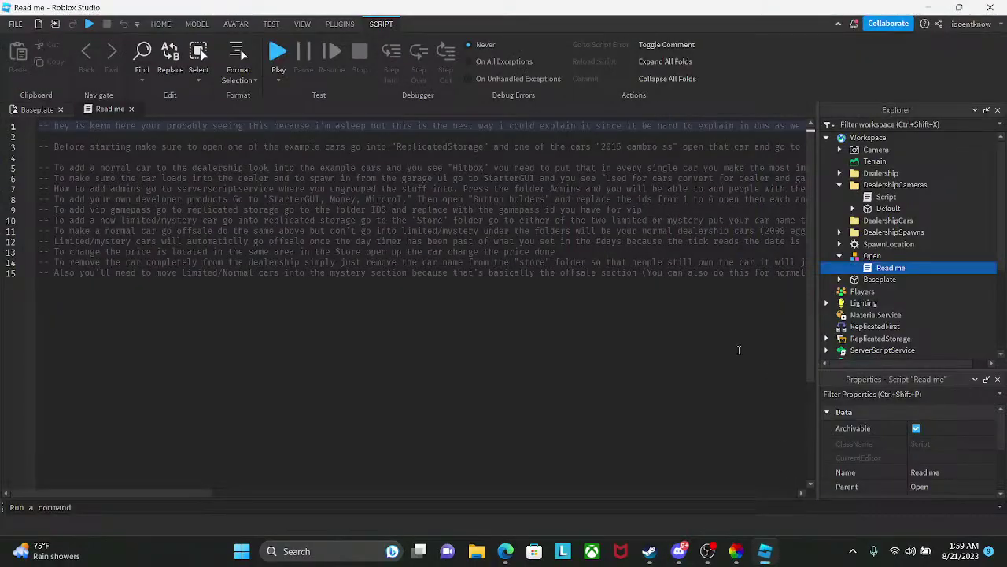
scroll(575, 282, "down", 5)
scroll(577, 299, "up", 5)
- Start a playtest and walk the character into the dealership building up to the desk to bring up the car shop
left_click(272, 53)
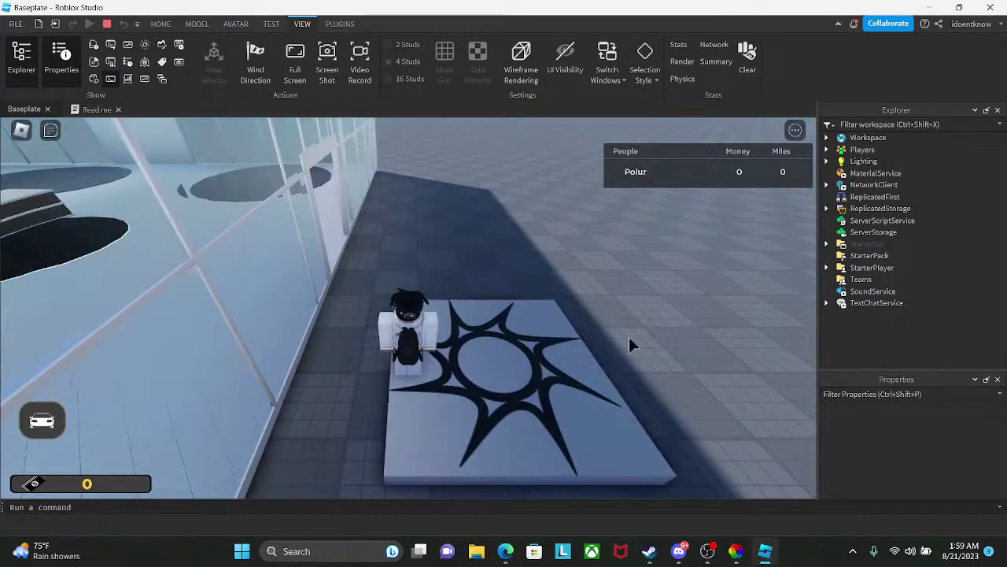
key("w")
mouse_move(630, 337)
right_mouse_down()
mouse_move(621, 324)
mouse_move(616, 332)
right_mouse_up()
key("w")
key("w")
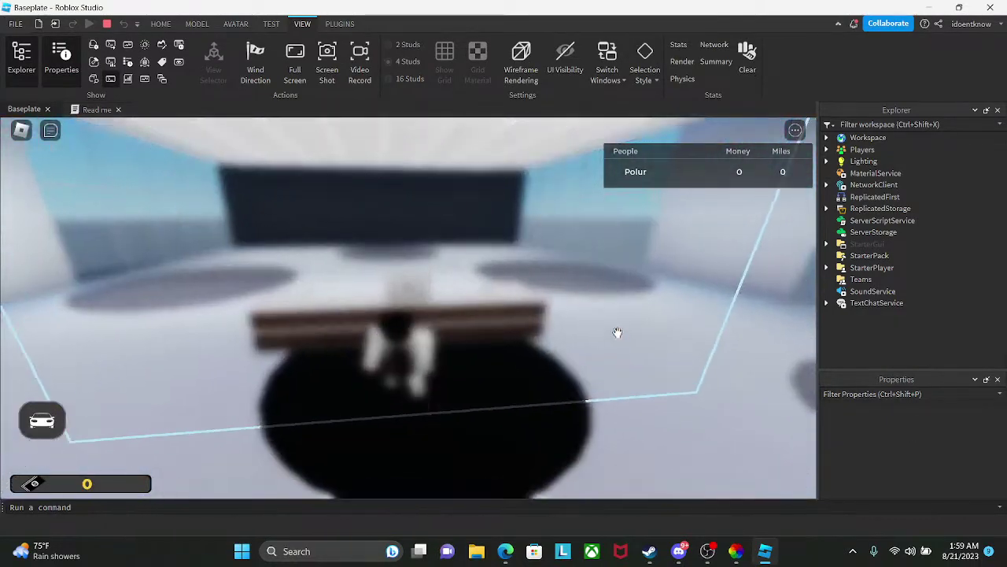
- Preview the regular 2015 Cambro SS and the limited 2009 Egg wvv in the car shop, going back after each
left_click(208, 285)
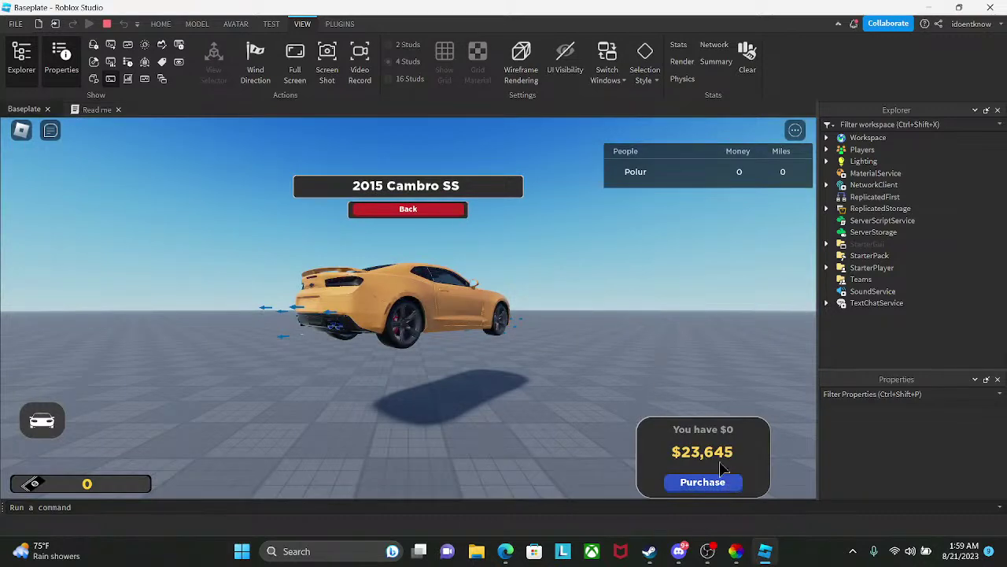
left_click(407, 209)
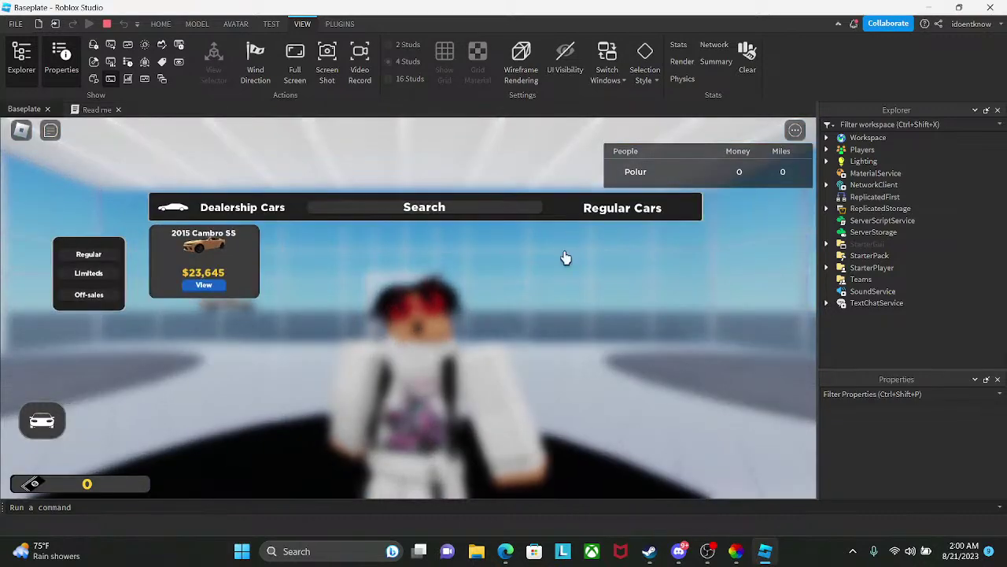
left_click(94, 277)
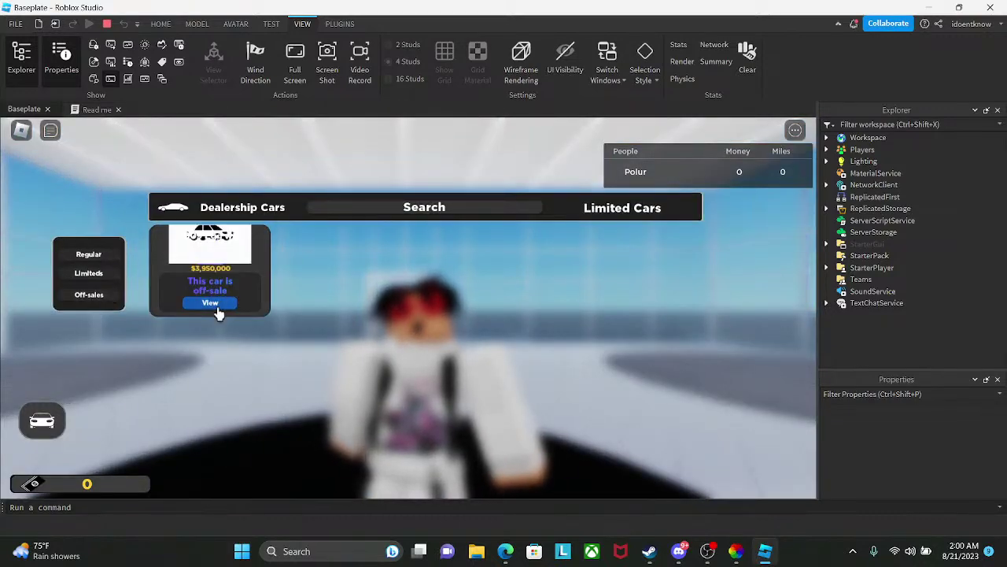
left_click(213, 304)
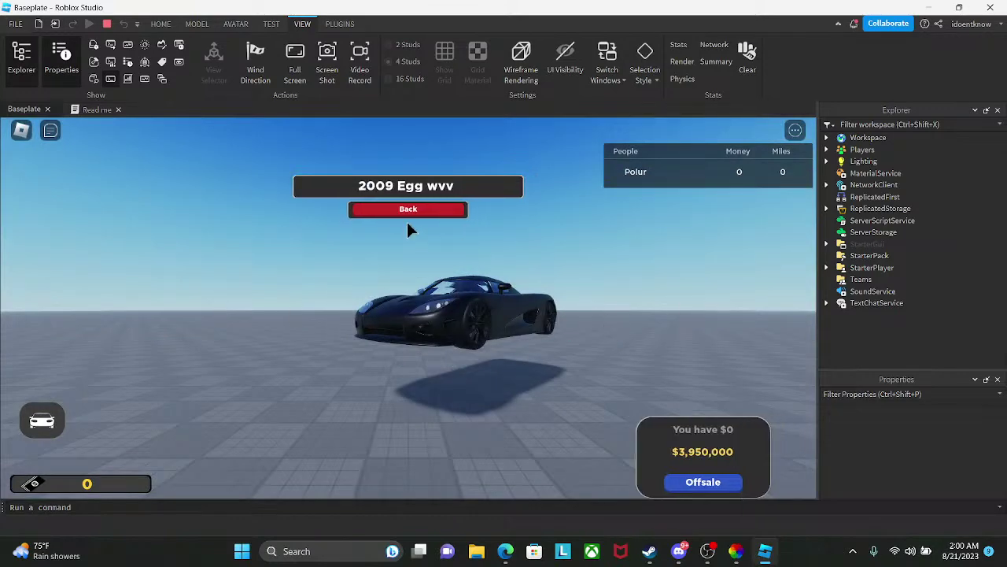
left_click(407, 210)
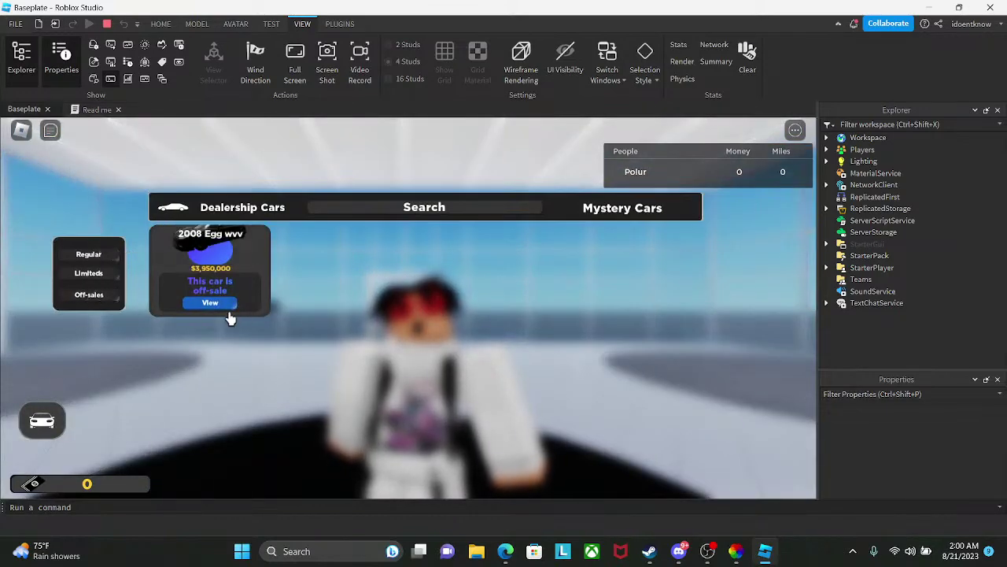
- Preview the off-sale 2008 Egg wvv and go back to the Regular Cars list
left_click(224, 306)
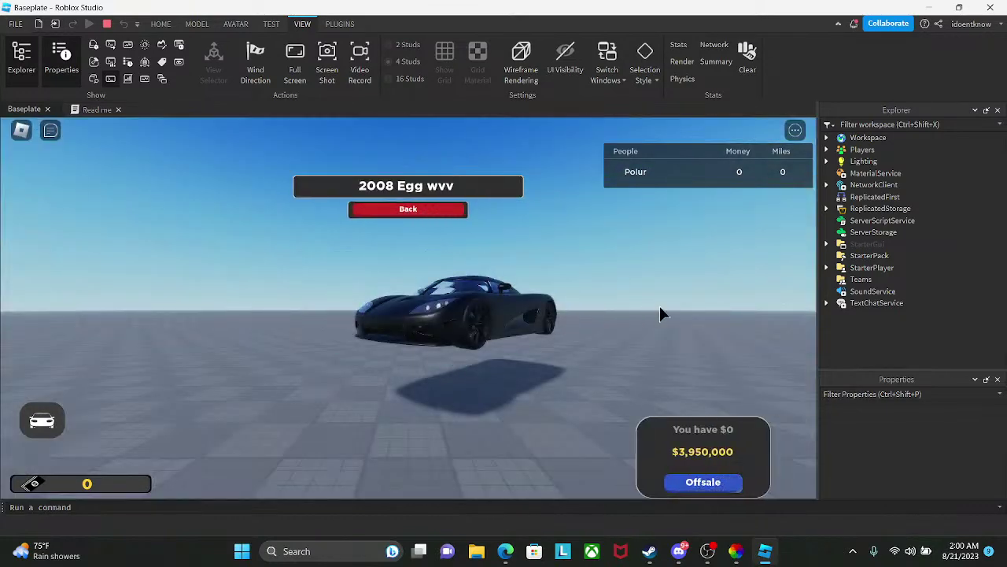
left_click(399, 210)
left_click(88, 256)
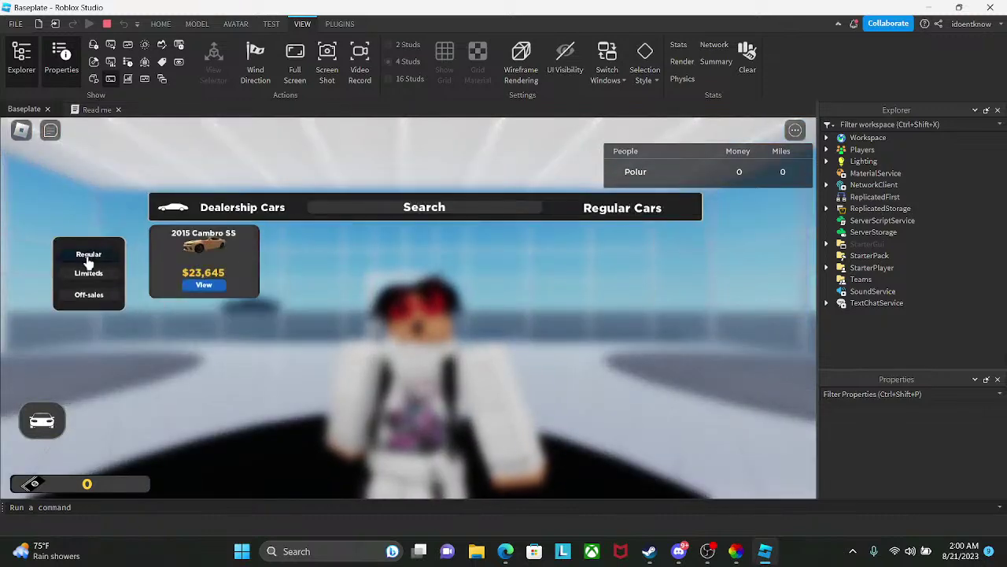
- Preview the regular 2015 Cambro SS twice in the car shop, going back to the list each time
left_click(204, 285)
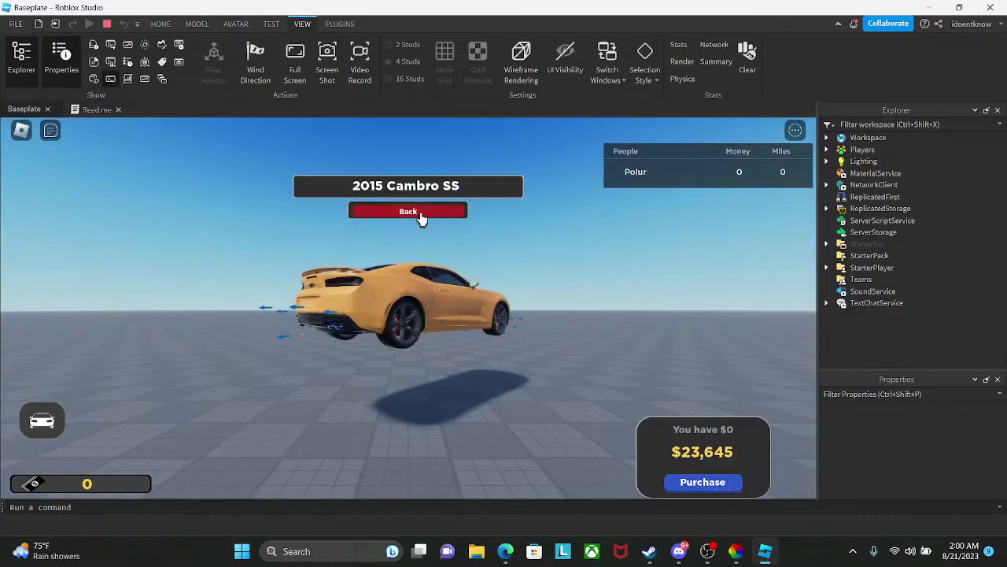
left_click(421, 212)
left_click(198, 287)
left_click(408, 209)
- Look at the off-sale cars, switch to the limited cars, preview the 2009 Egg wvv and go back
left_click(96, 294)
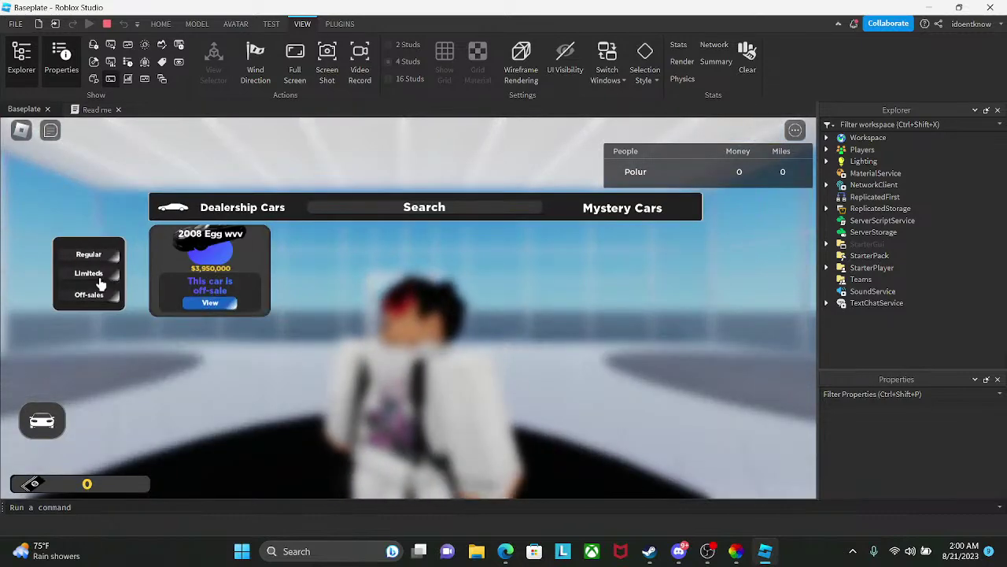
left_click(101, 273)
left_click(219, 303)
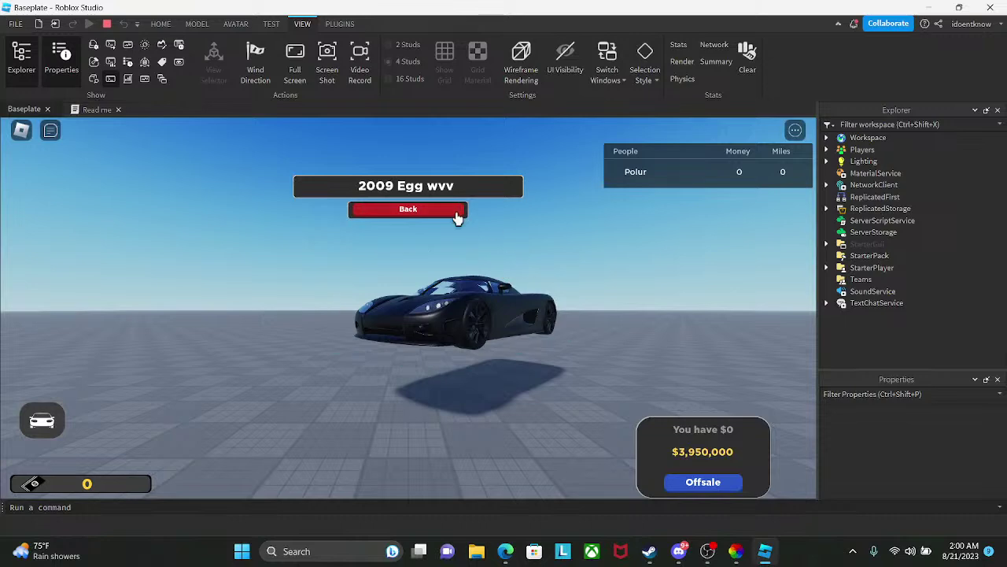
left_click(428, 218)
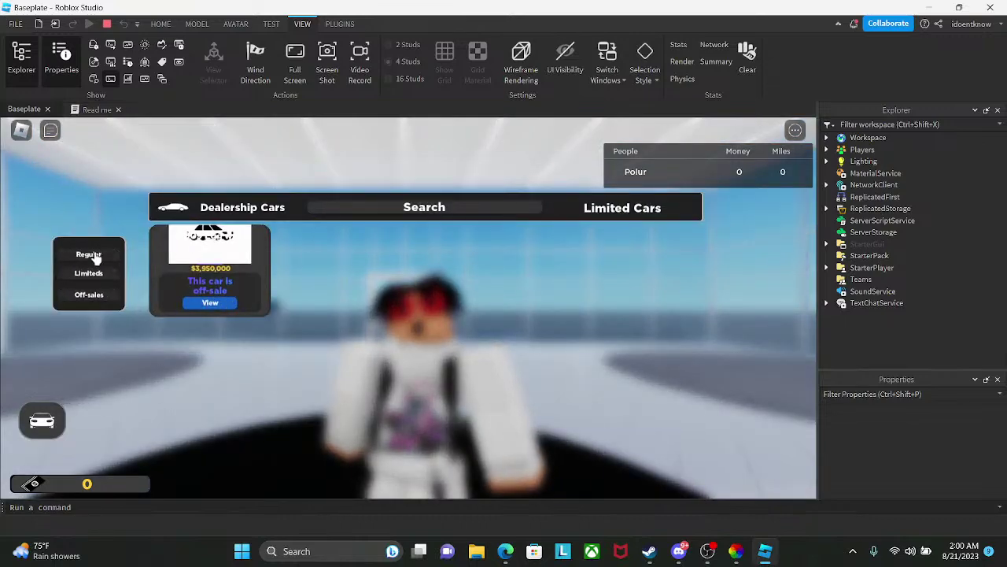
- Preview the 2015 Cambro SS from the regular cars again, go back, and check the owned vehicles list before closing it
left_click(95, 254)
left_click(206, 284)
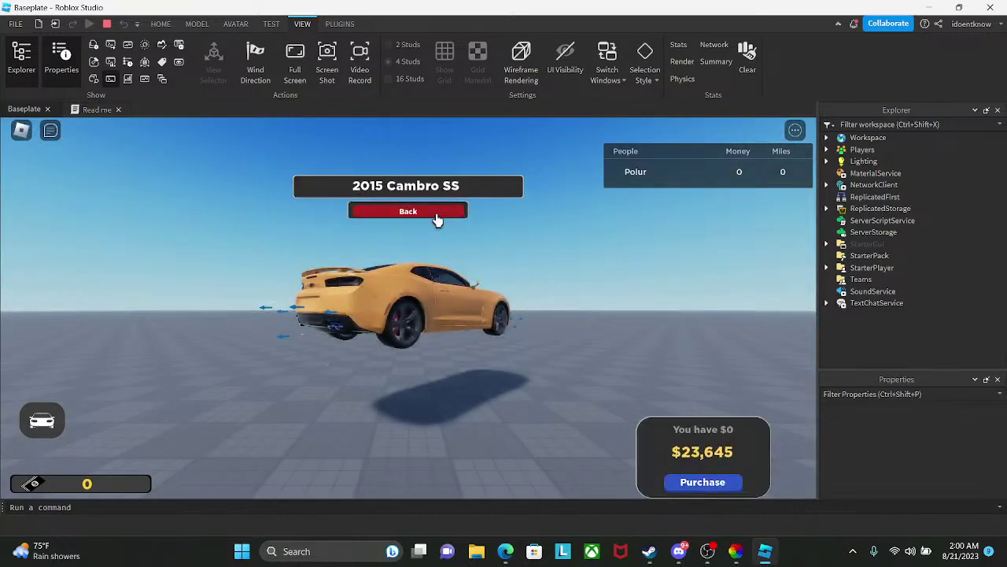
left_click(437, 219)
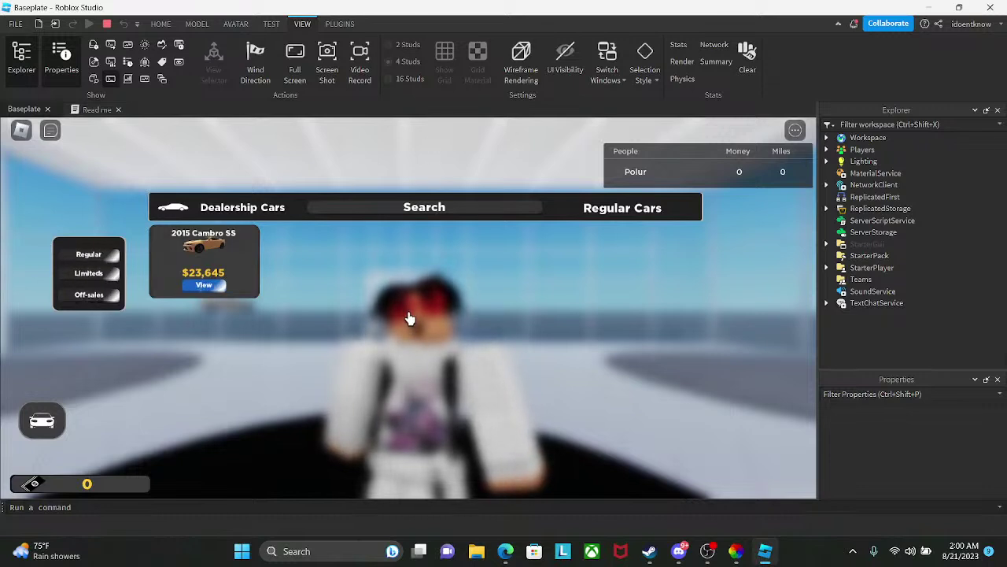
left_click(37, 420)
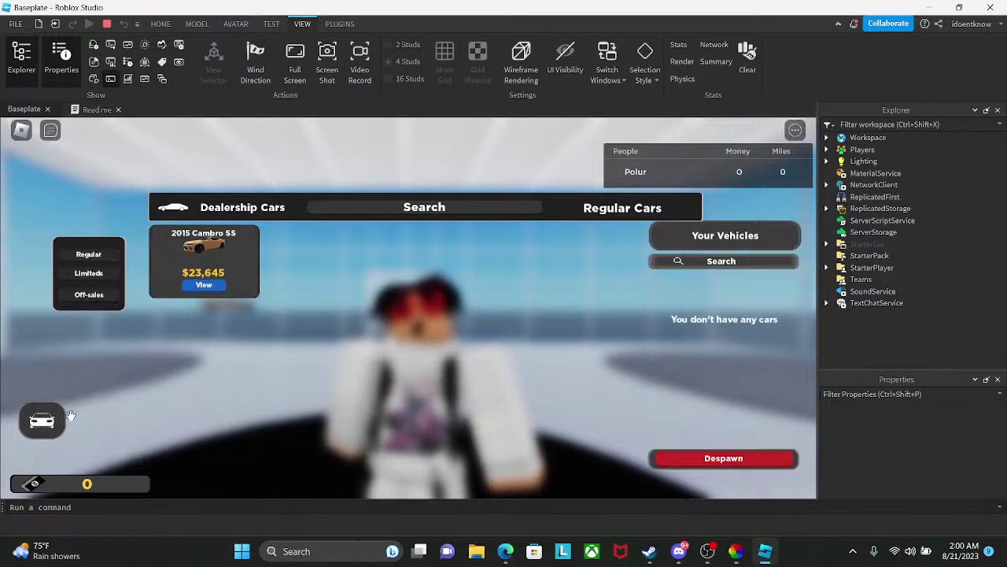
left_click(38, 443)
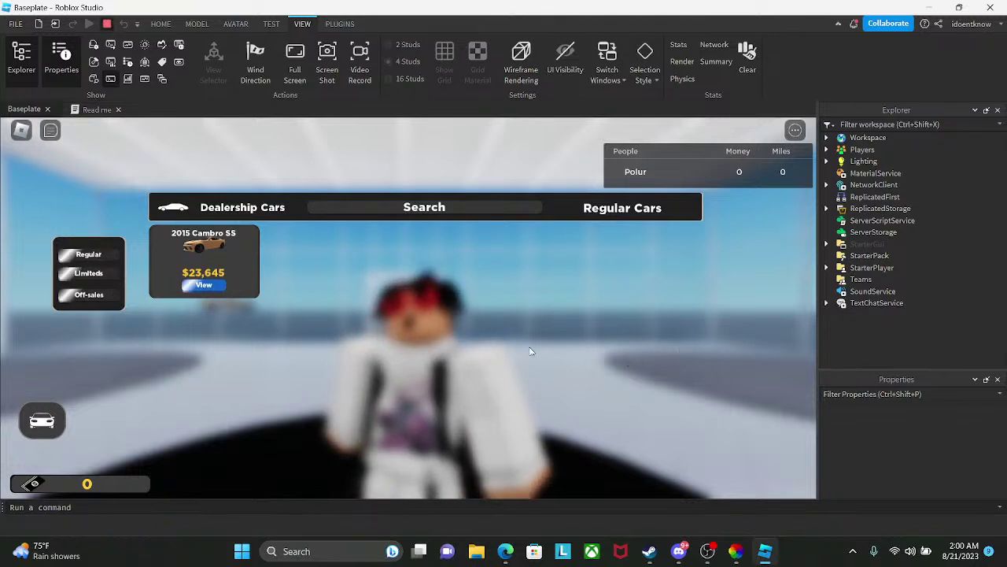
- Switch to Discord, open the first direct-message conversation and send the messages "AYO", "DAMN" and "W"
left_click(679, 551)
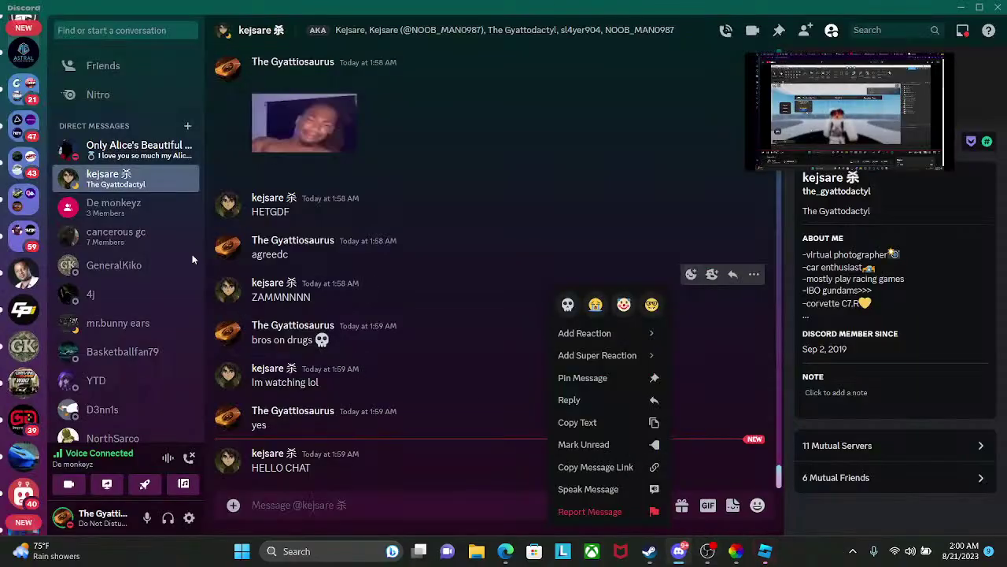
key("alt+Up")
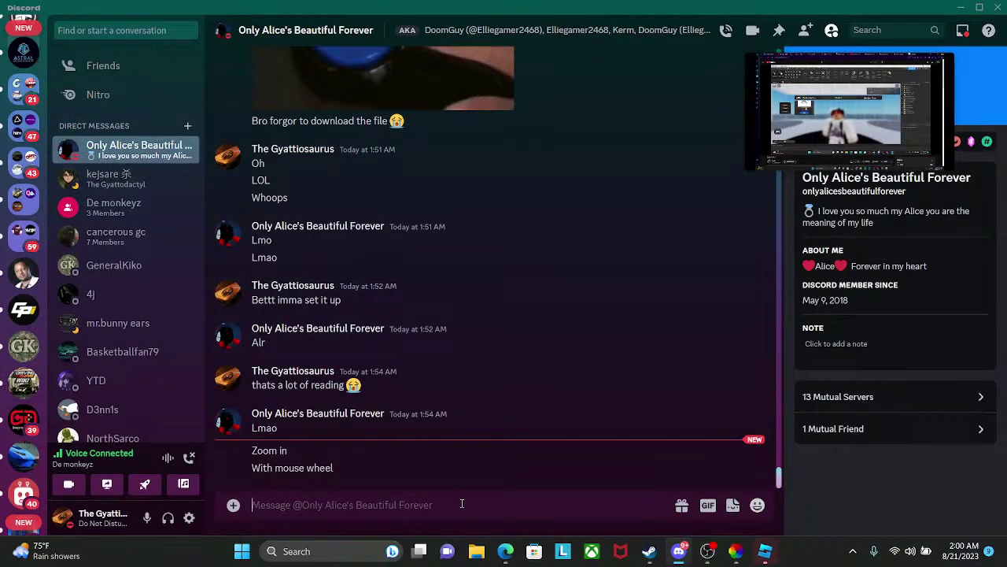
type("Alr")
key("Return")
type("AYO")
key("Return")
type("DAMN")
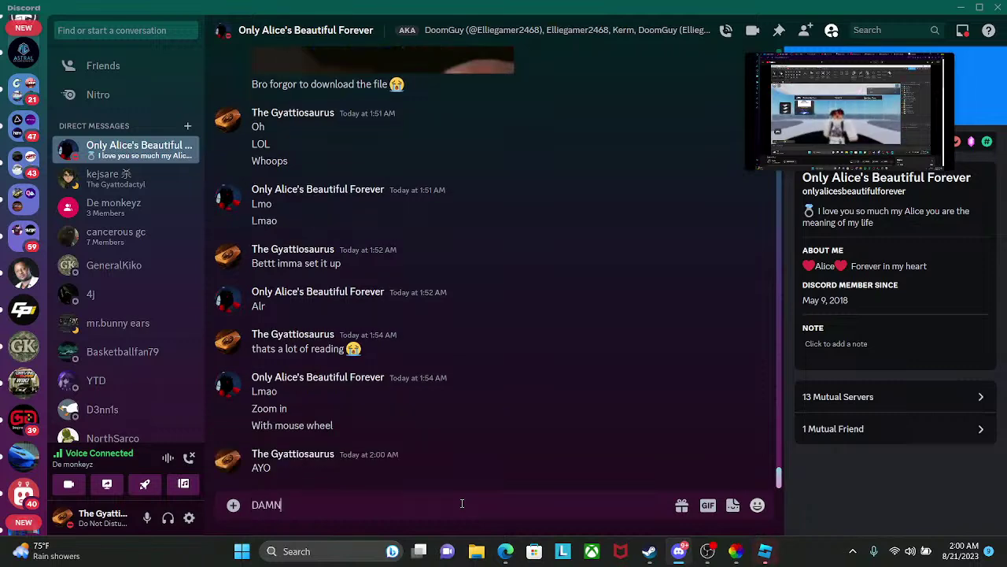
key("Return")
type("W")
key("shift+Return")
key("Return")
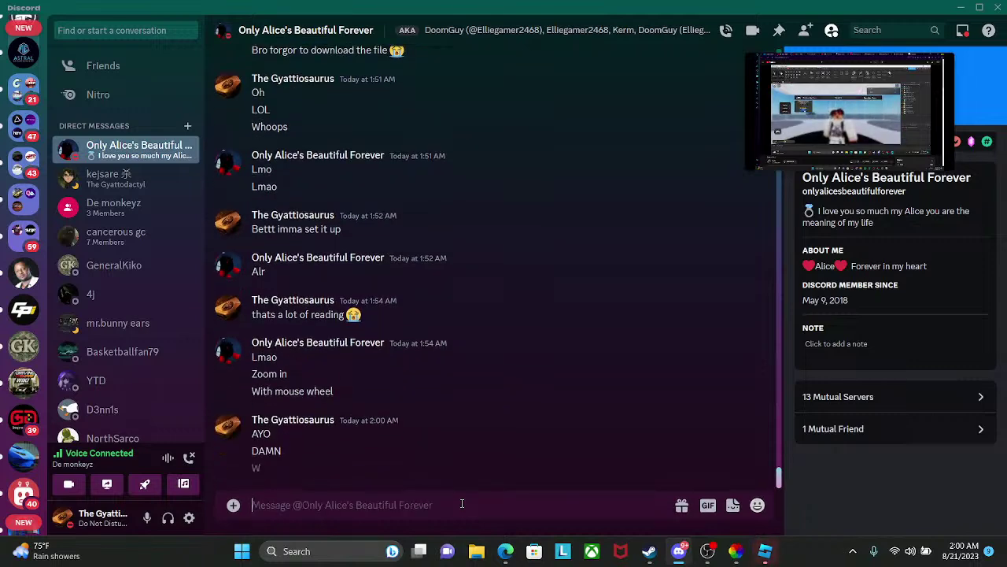
- Send the messages "alr" and "this sick ngl" in the same conversation
type("alr")
key("Return")
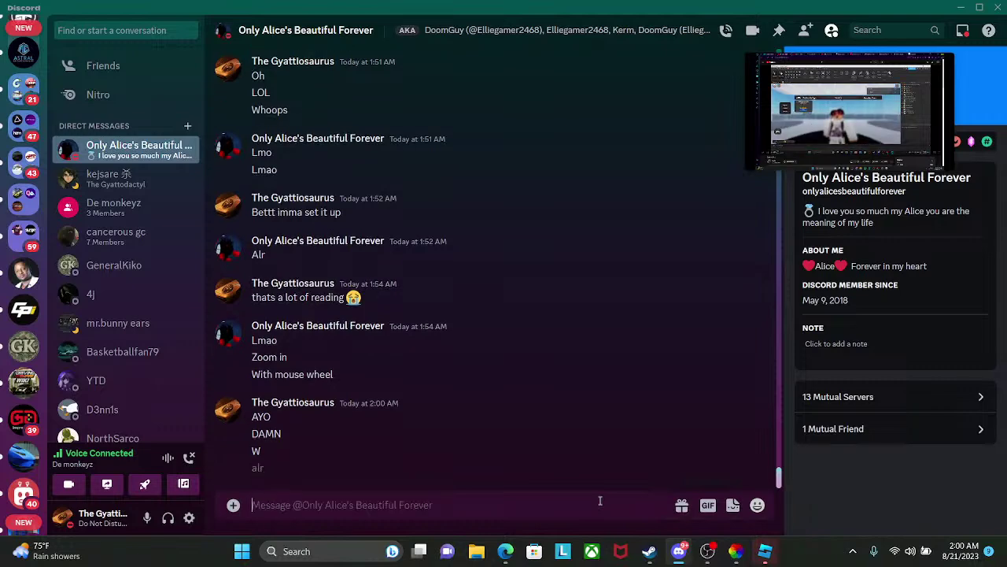
type("this sick ngl")
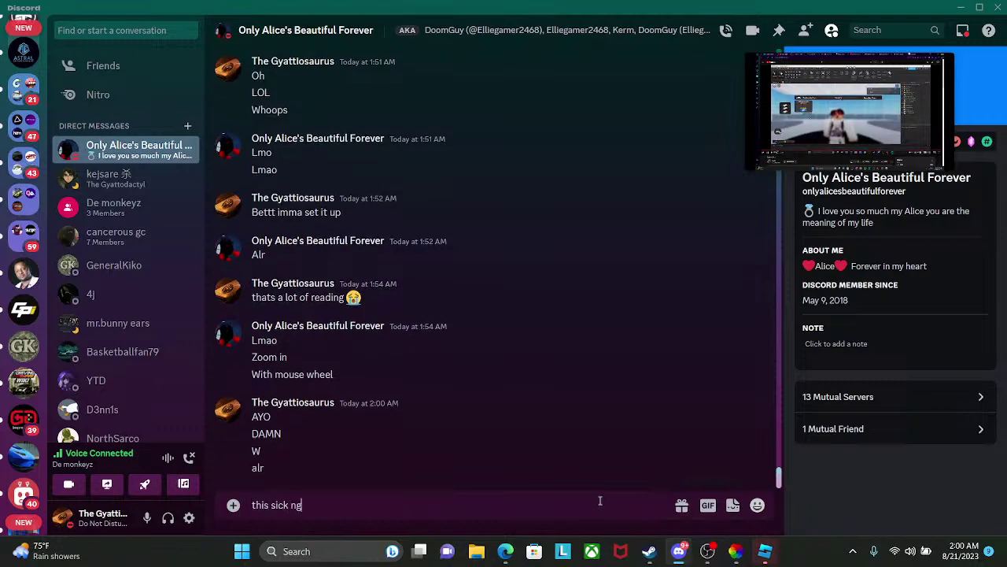
key("Return")
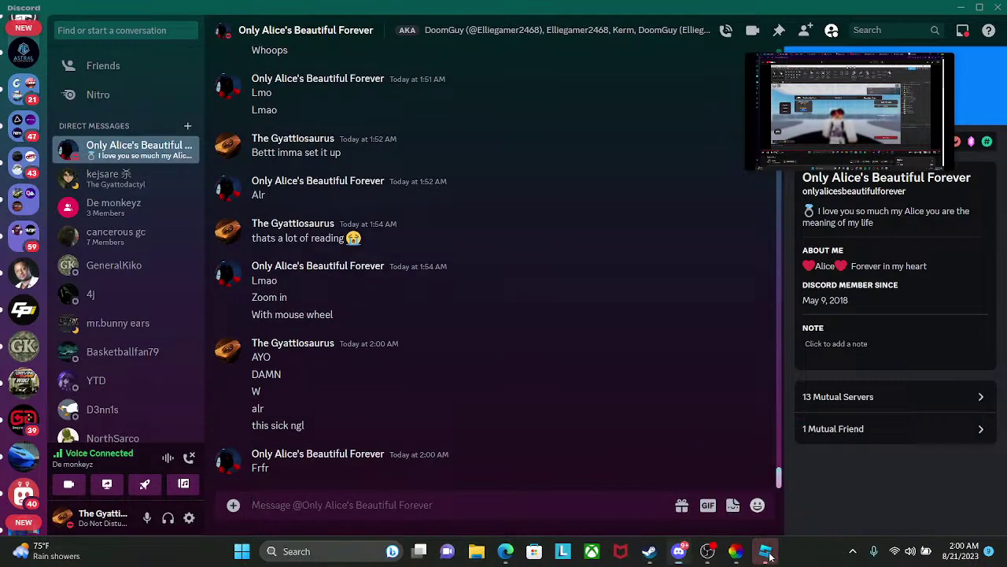
- Return to Roblox Studio, move the character around the dealership and end the playtest
left_click(770, 557)
right_click_drag(580, 275, 436, 303)
key("w")
key("w")
right_click_drag(543, 354, 623, 308)
key("w")
key("e")
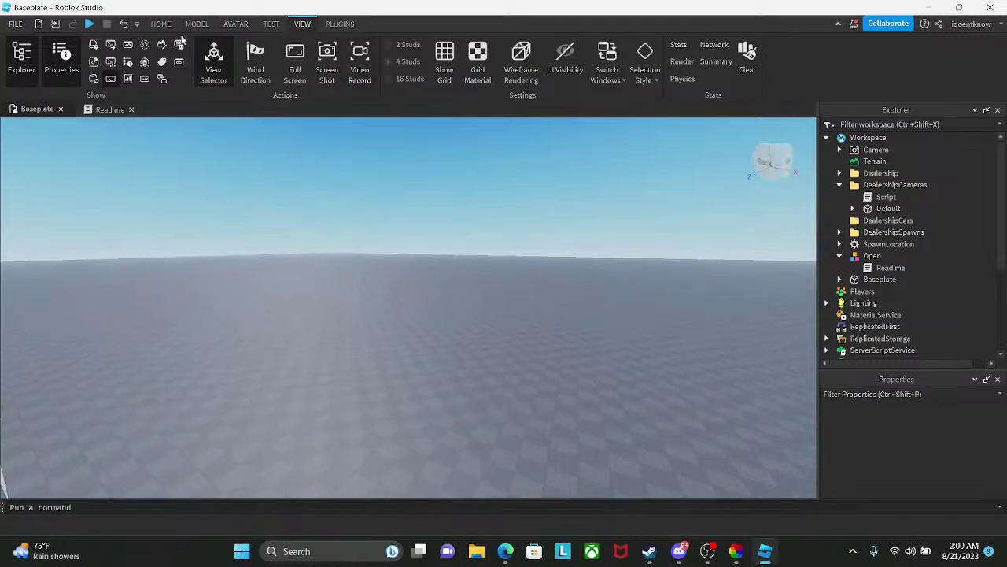
- Open the Toolbox and browse the saved assets under My Models
left_click(161, 23)
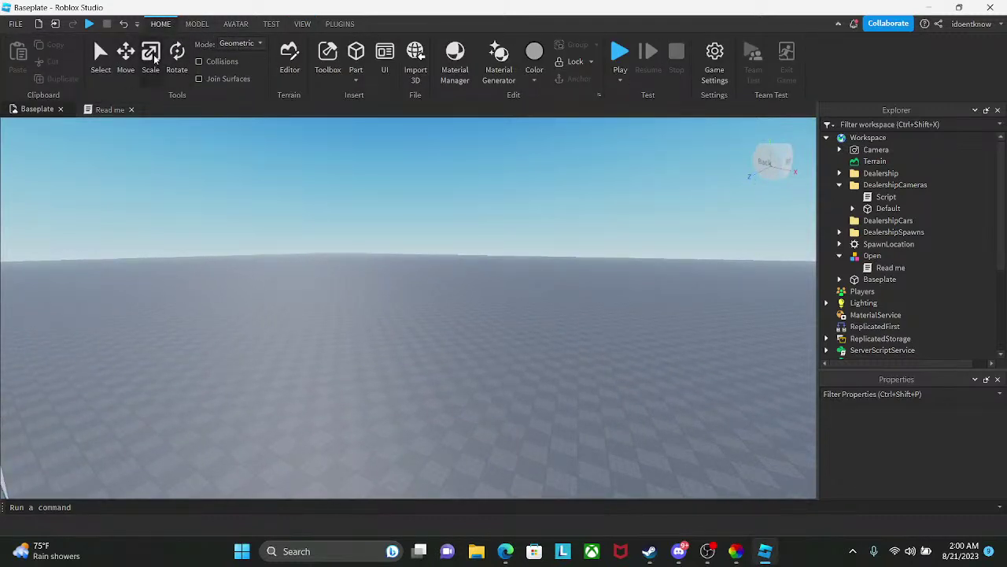
left_click(328, 55)
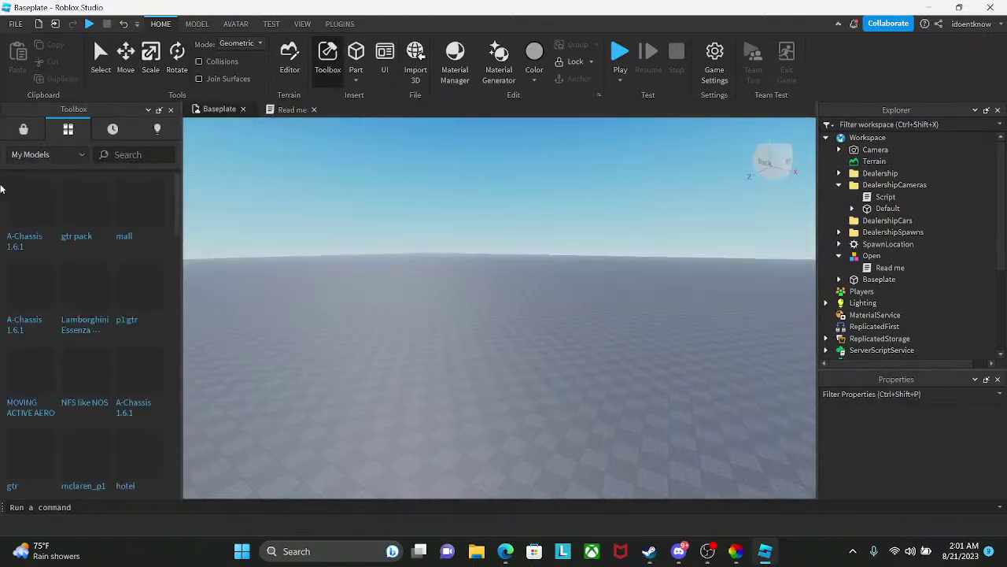
right_click_drag(346, 325, 345, 324)
scroll(131, 375, "down", 1)
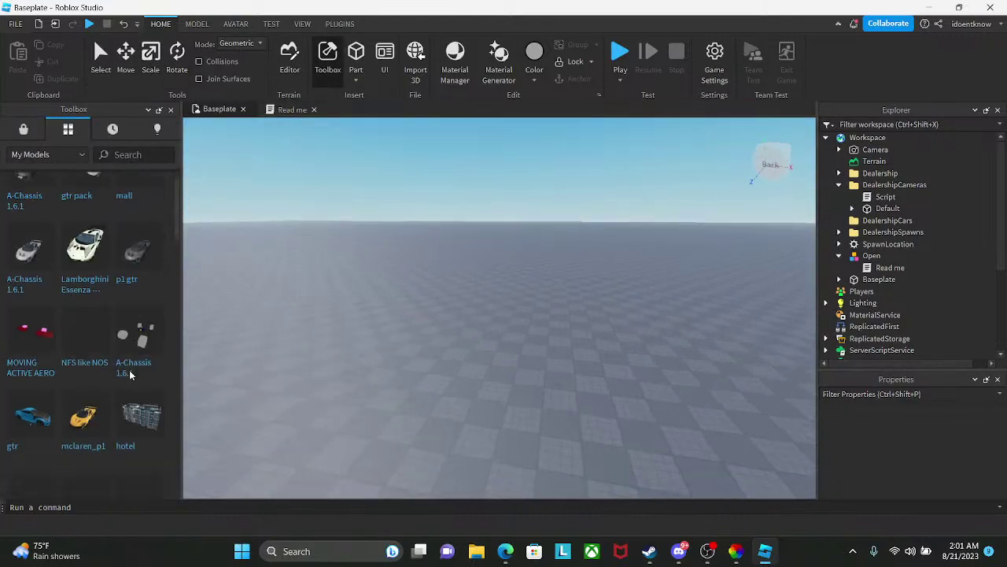
scroll(131, 376, "down", 10)
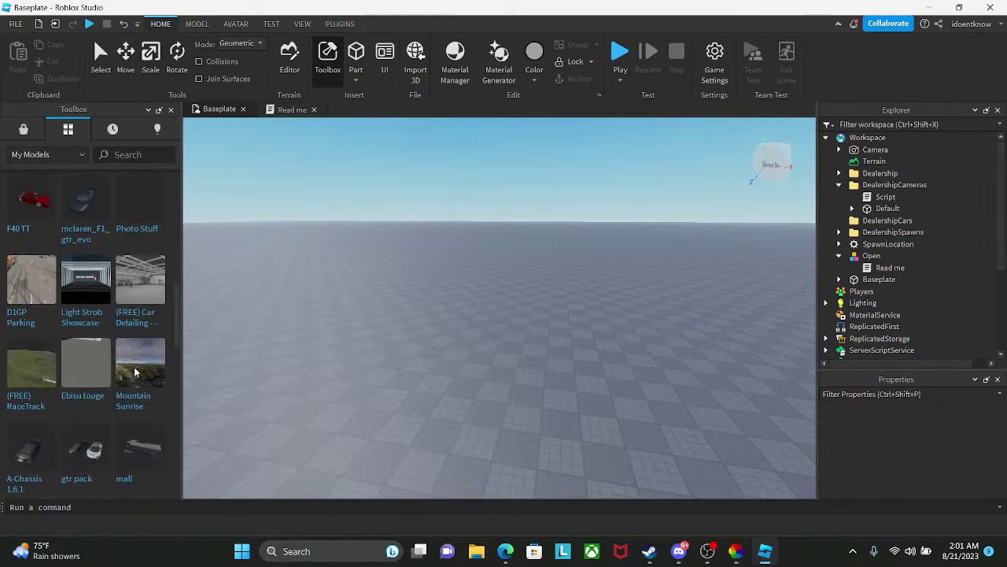
mouse_move(132, 333)
scroll(126, 302, "down", 8)
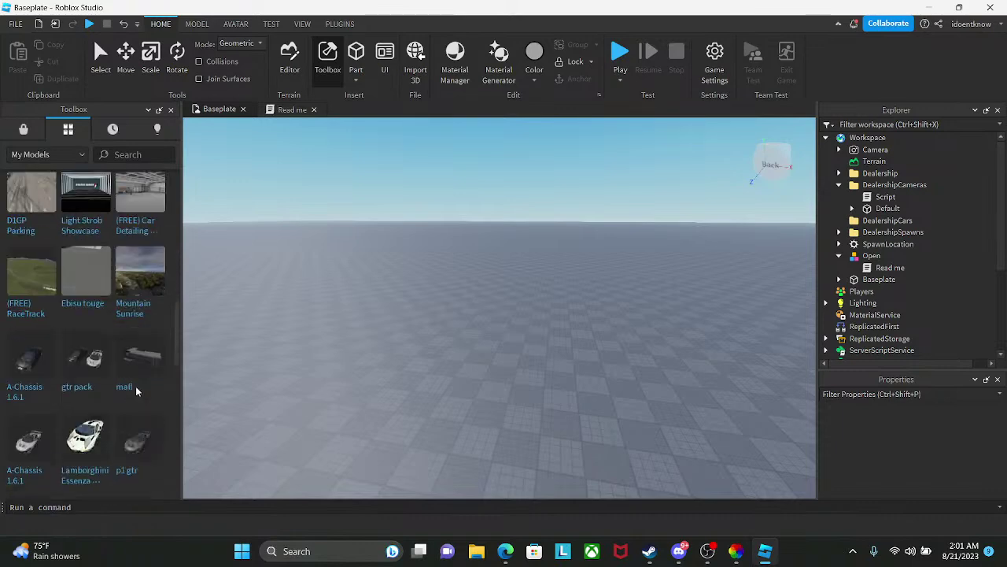
scroll(145, 389, "down", 6)
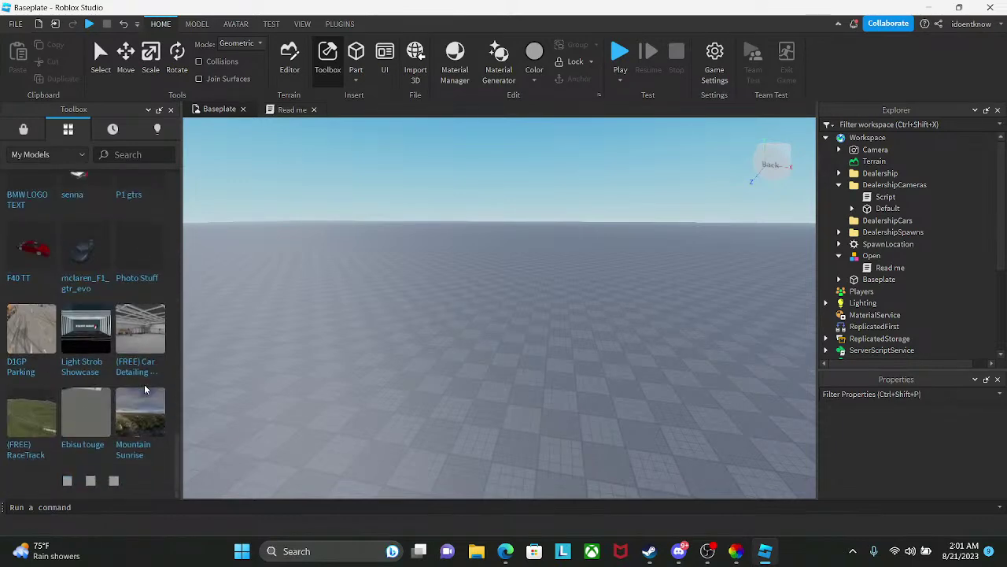
scroll(145, 389, "down", 10)
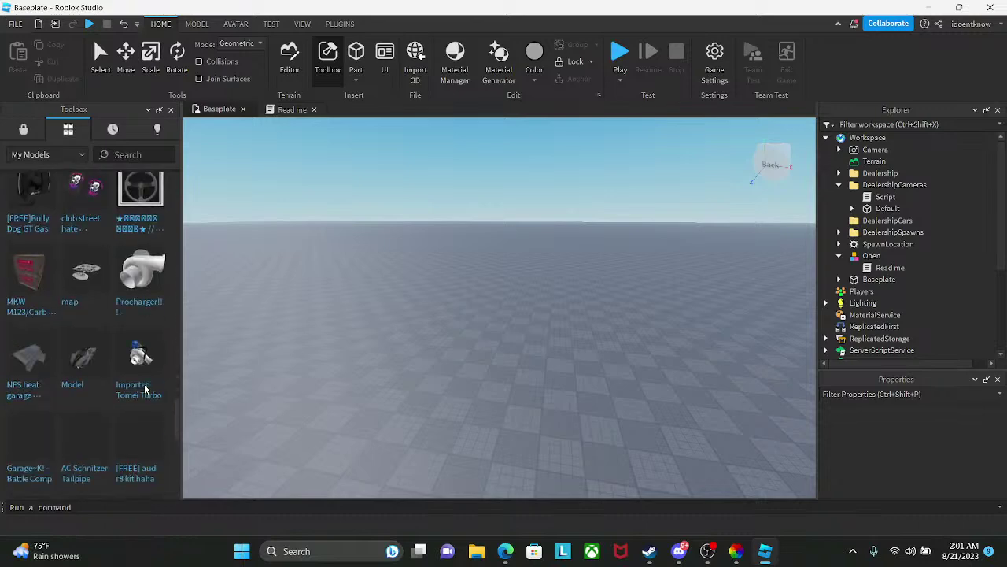
scroll(145, 389, "up", 10)
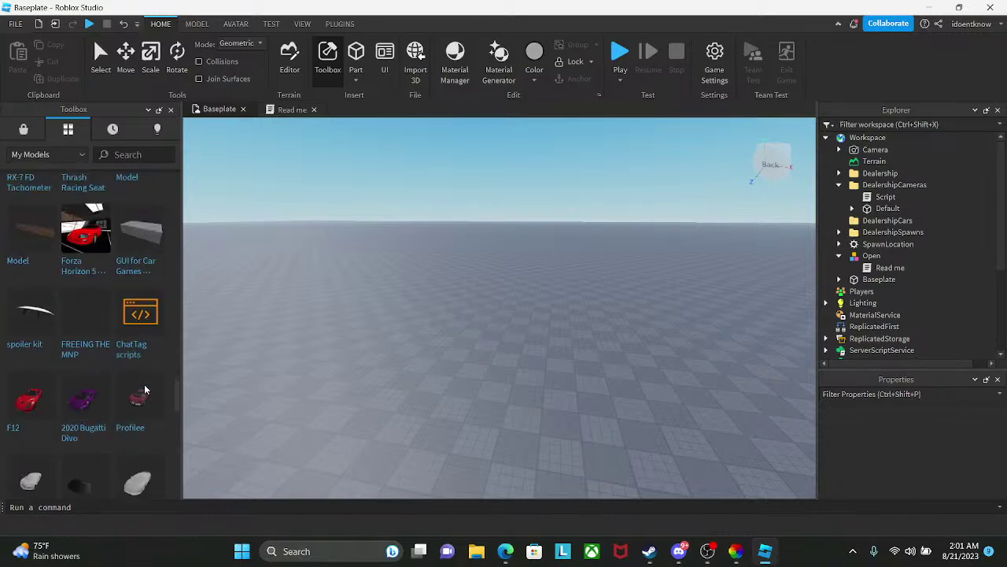
- Switch to the Roblox Creator Hub in the browser and open the experience hahahshdhhfshdfs for editing in Studio
left_click(505, 551)
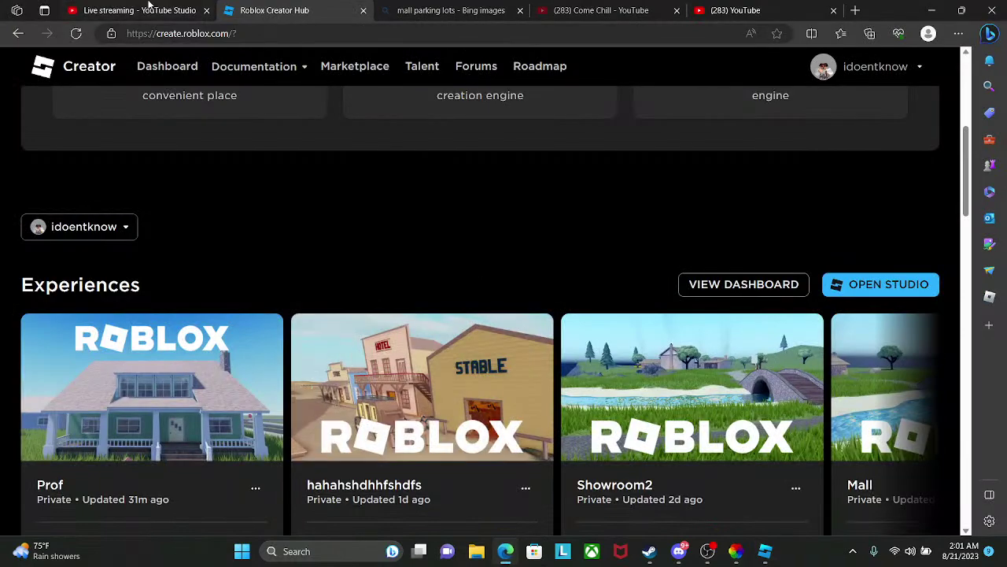
scroll(562, 308, "down", 1)
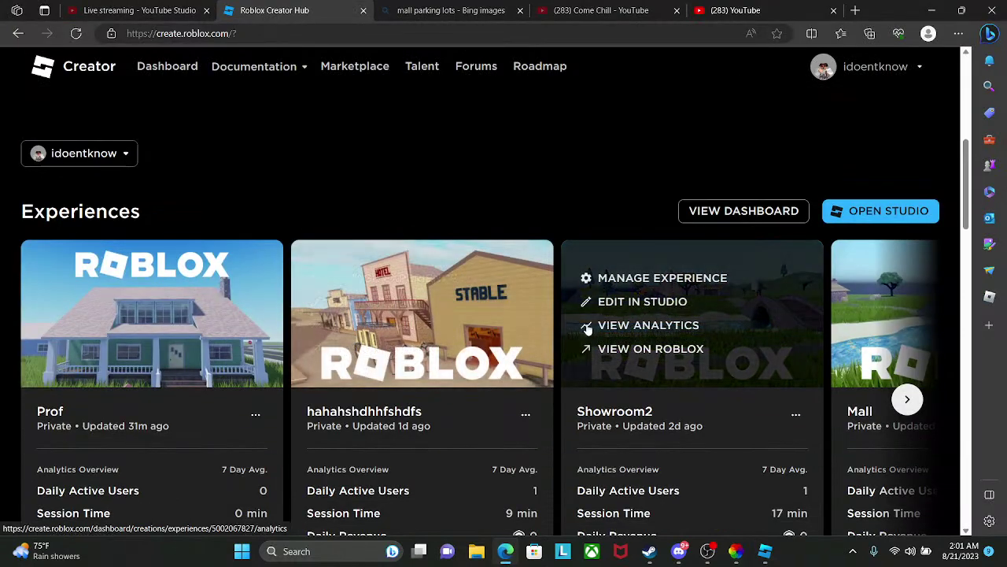
left_click(401, 304)
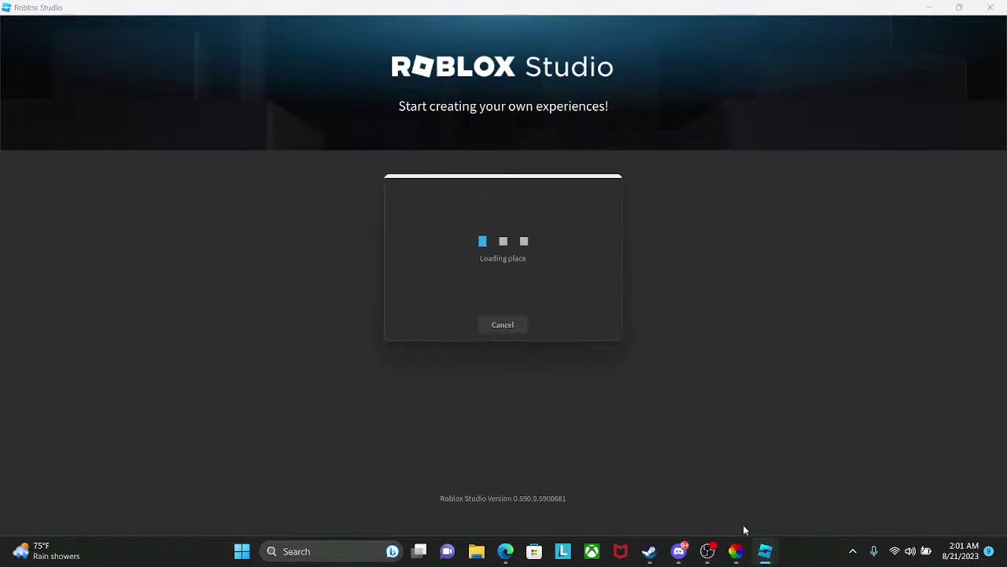
- Switch to Discord and check another direct-message conversation and the cancerous gc group chat's recent posts
left_click(678, 551)
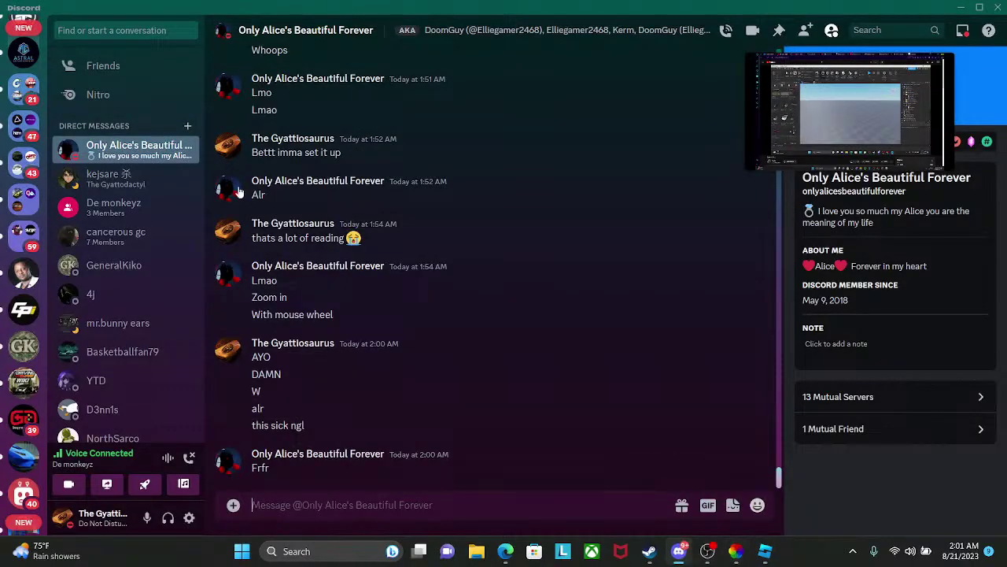
left_click(92, 263)
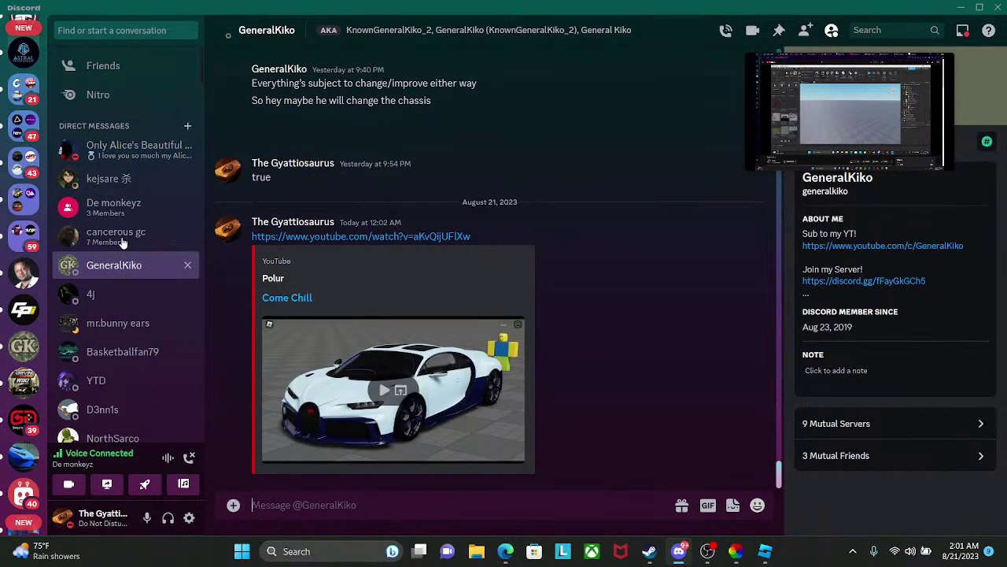
left_click(122, 240)
scroll(508, 327, "up", 4)
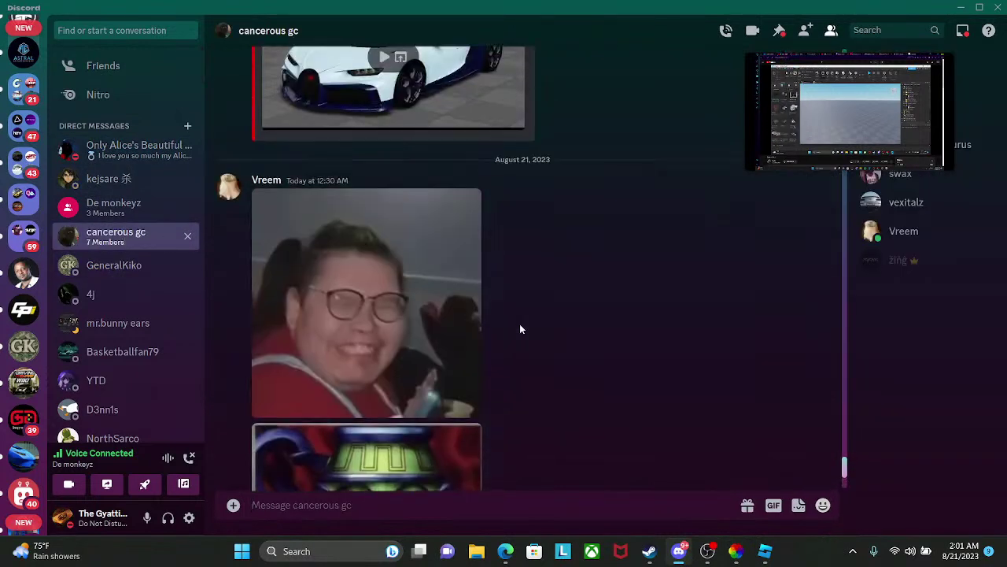
scroll(520, 329, "down", 4)
scroll(519, 324, "up", 3)
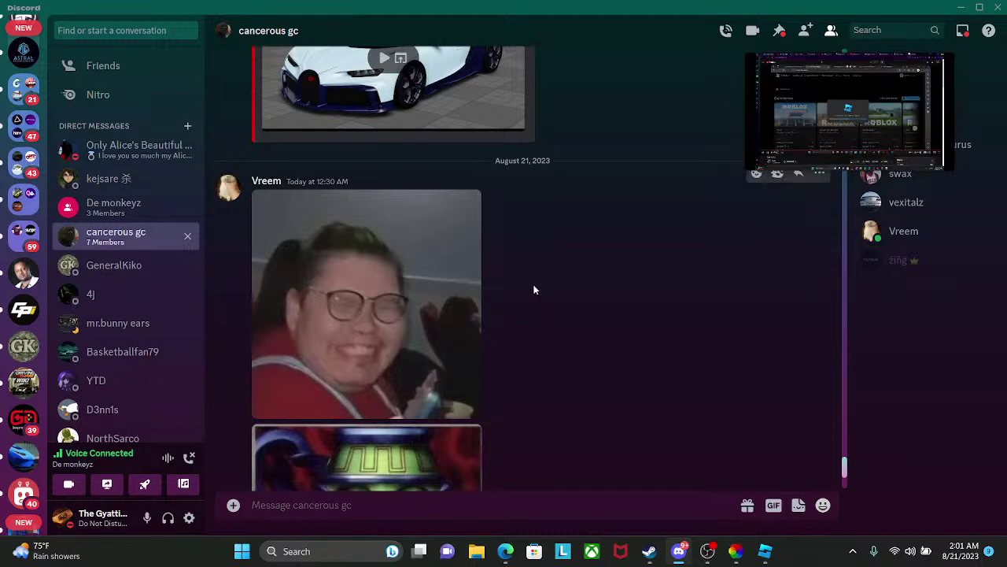
scroll(532, 288, "down", 3)
- Open the De monkeyz group and start a live screen share of Screen 1 in its call
left_click(114, 206)
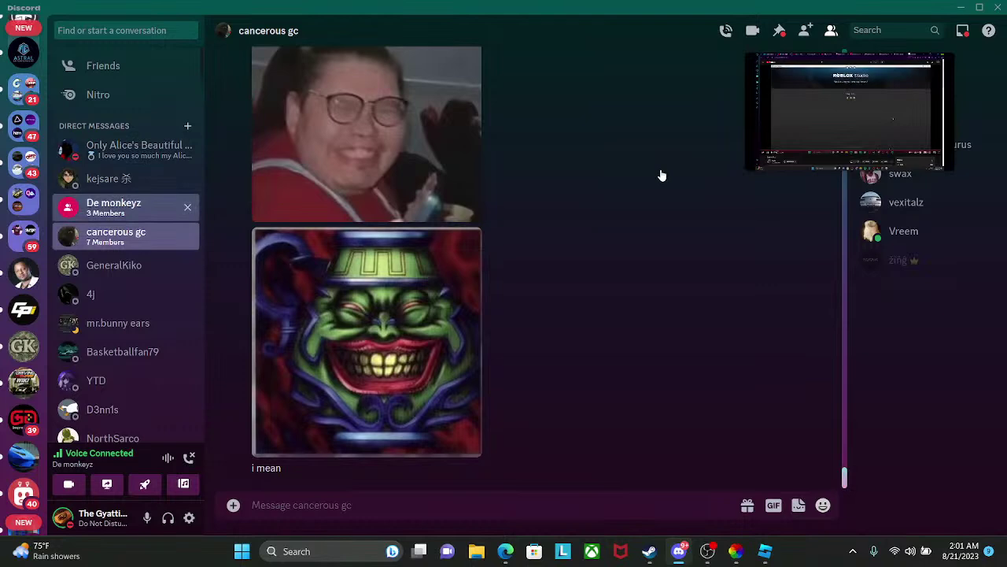
left_click(606, 246)
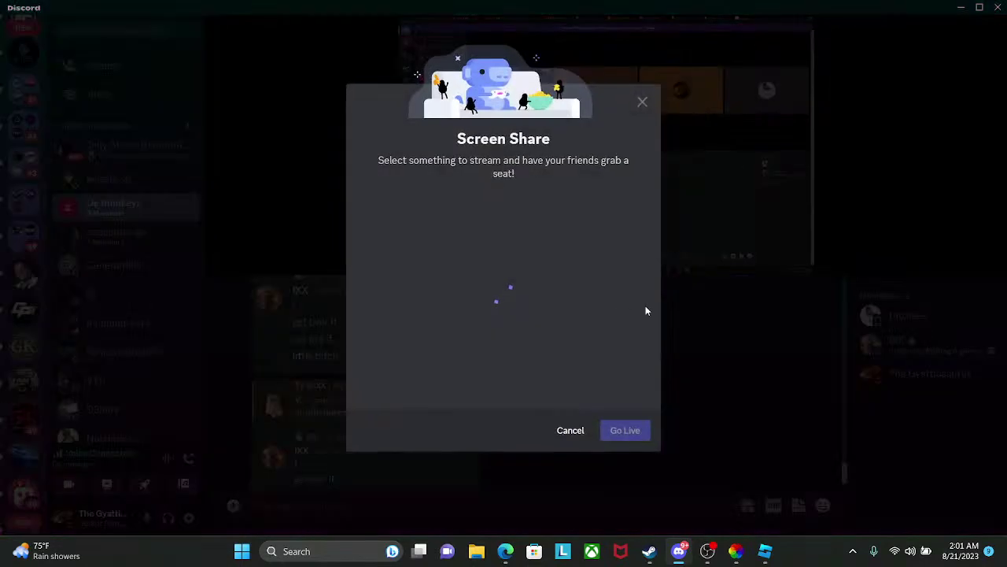
left_click(441, 201)
left_click(449, 258)
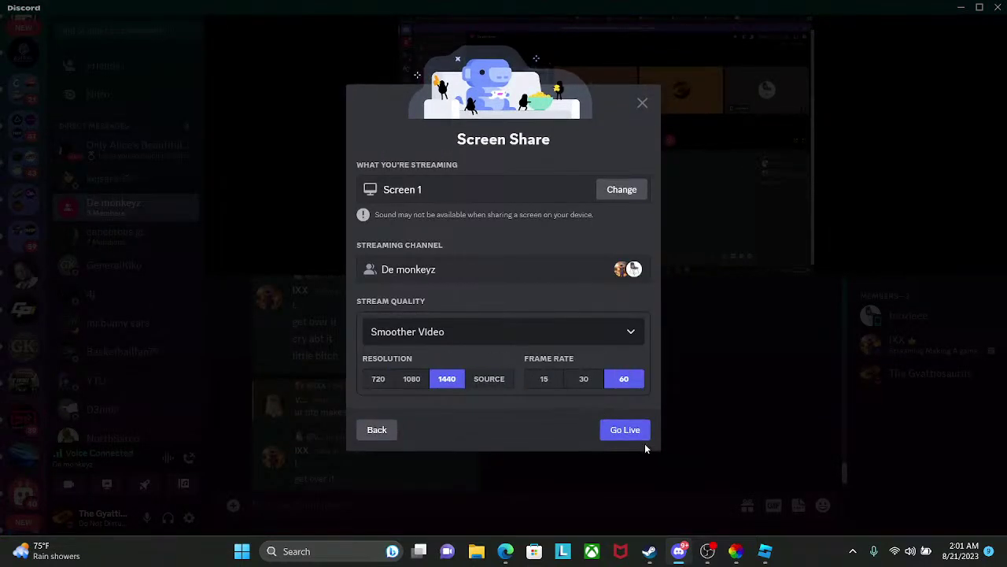
left_click(621, 430)
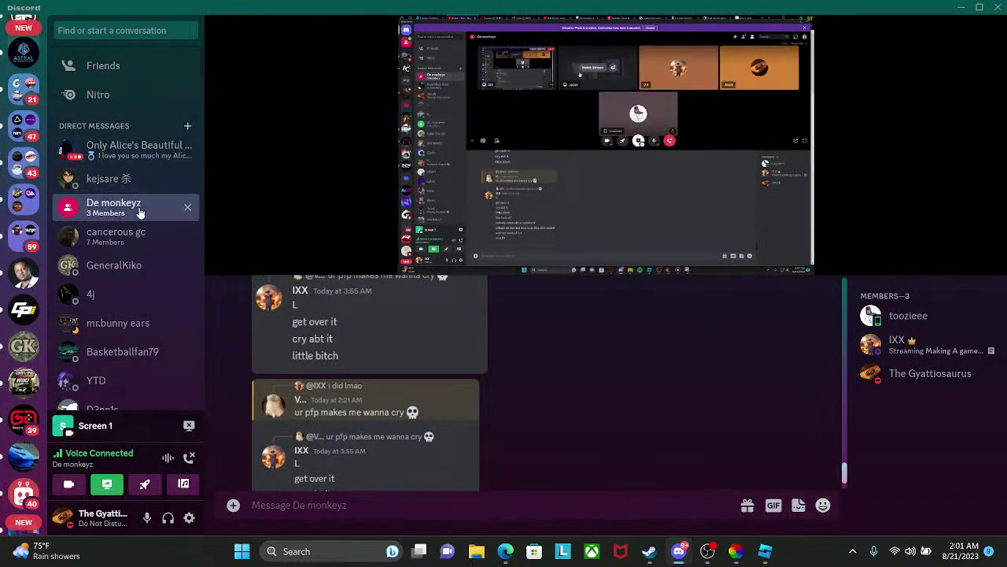